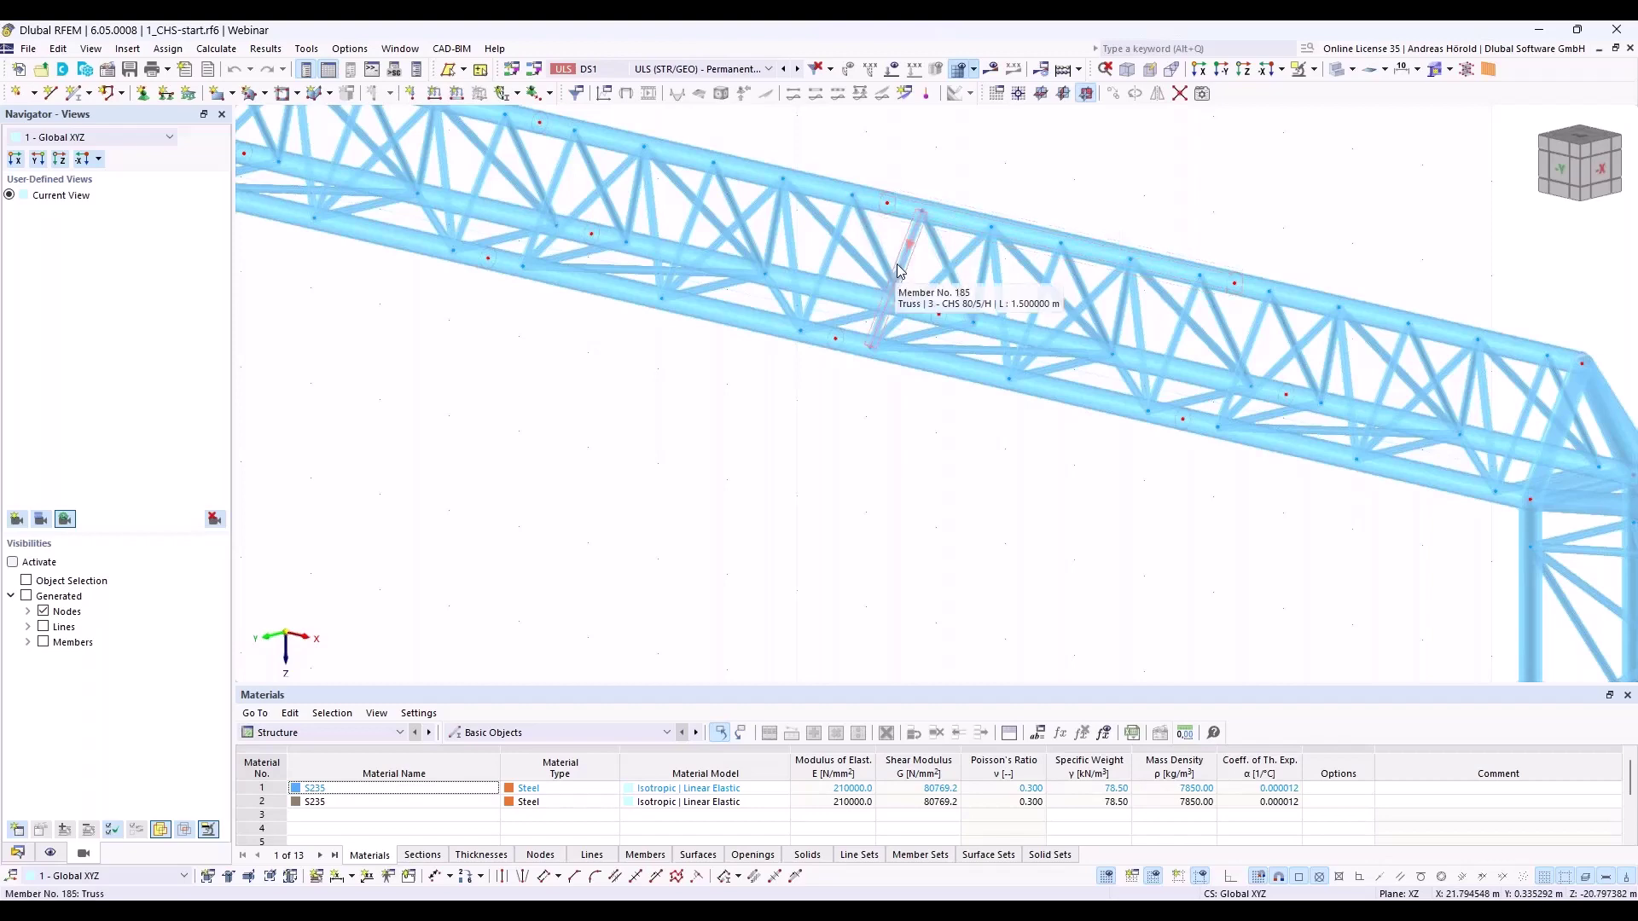
# Display the static analysis results and examine the axial forces N along the truss girder
pyautogui.scroll(-4, 879, 428)
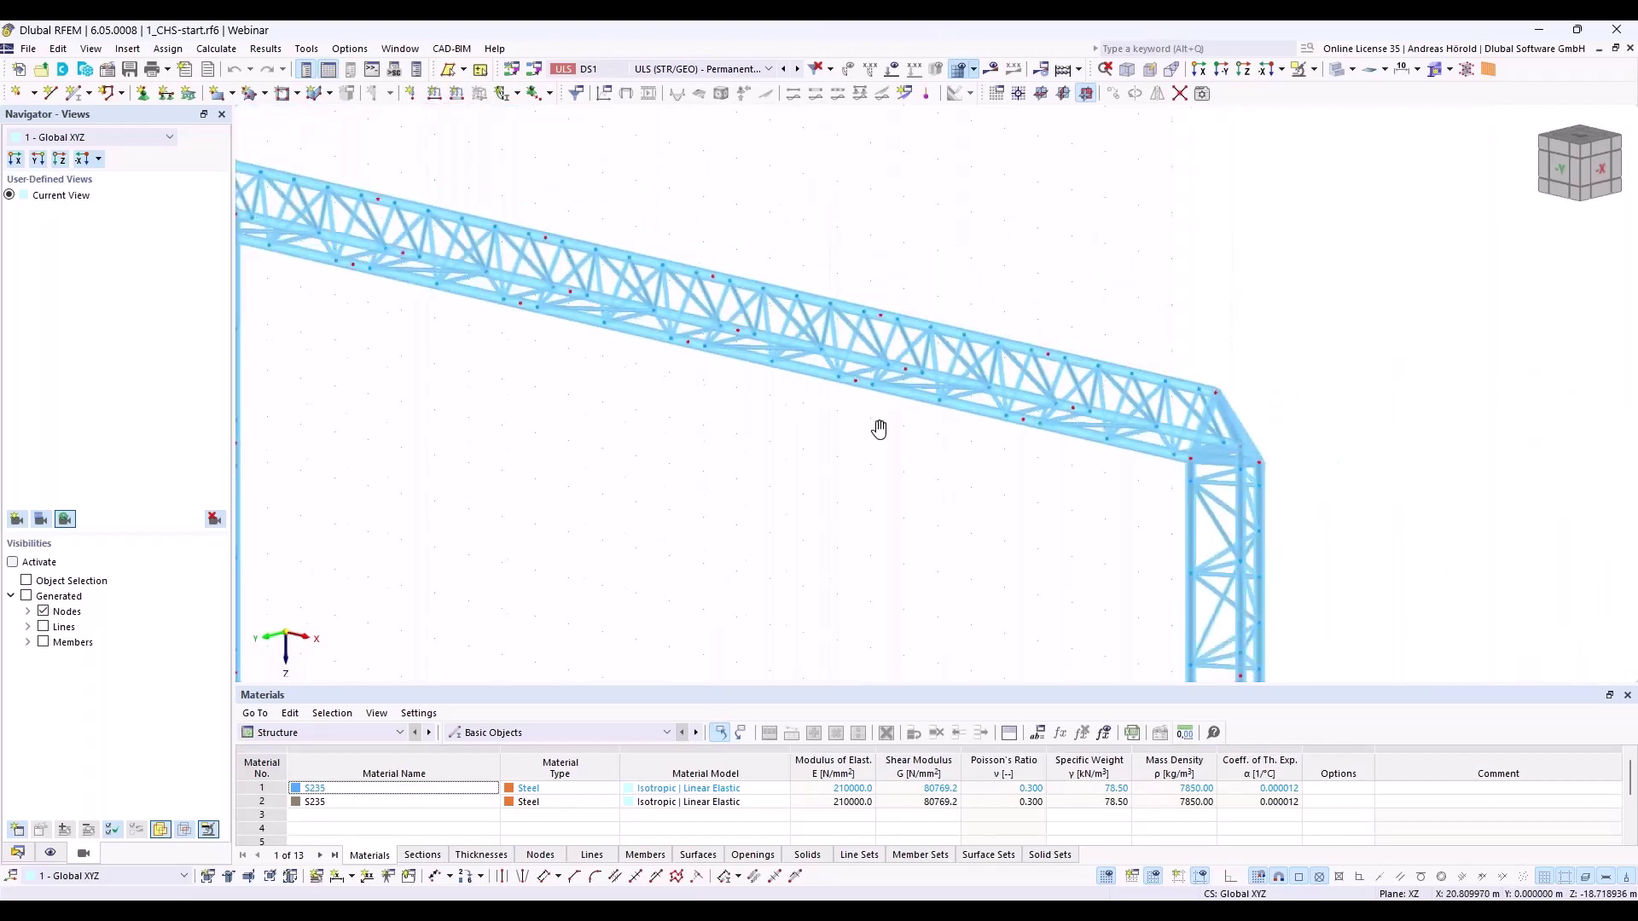
pyautogui.moveTo(879, 429); pyautogui.dragTo(974, 400, button='middle')
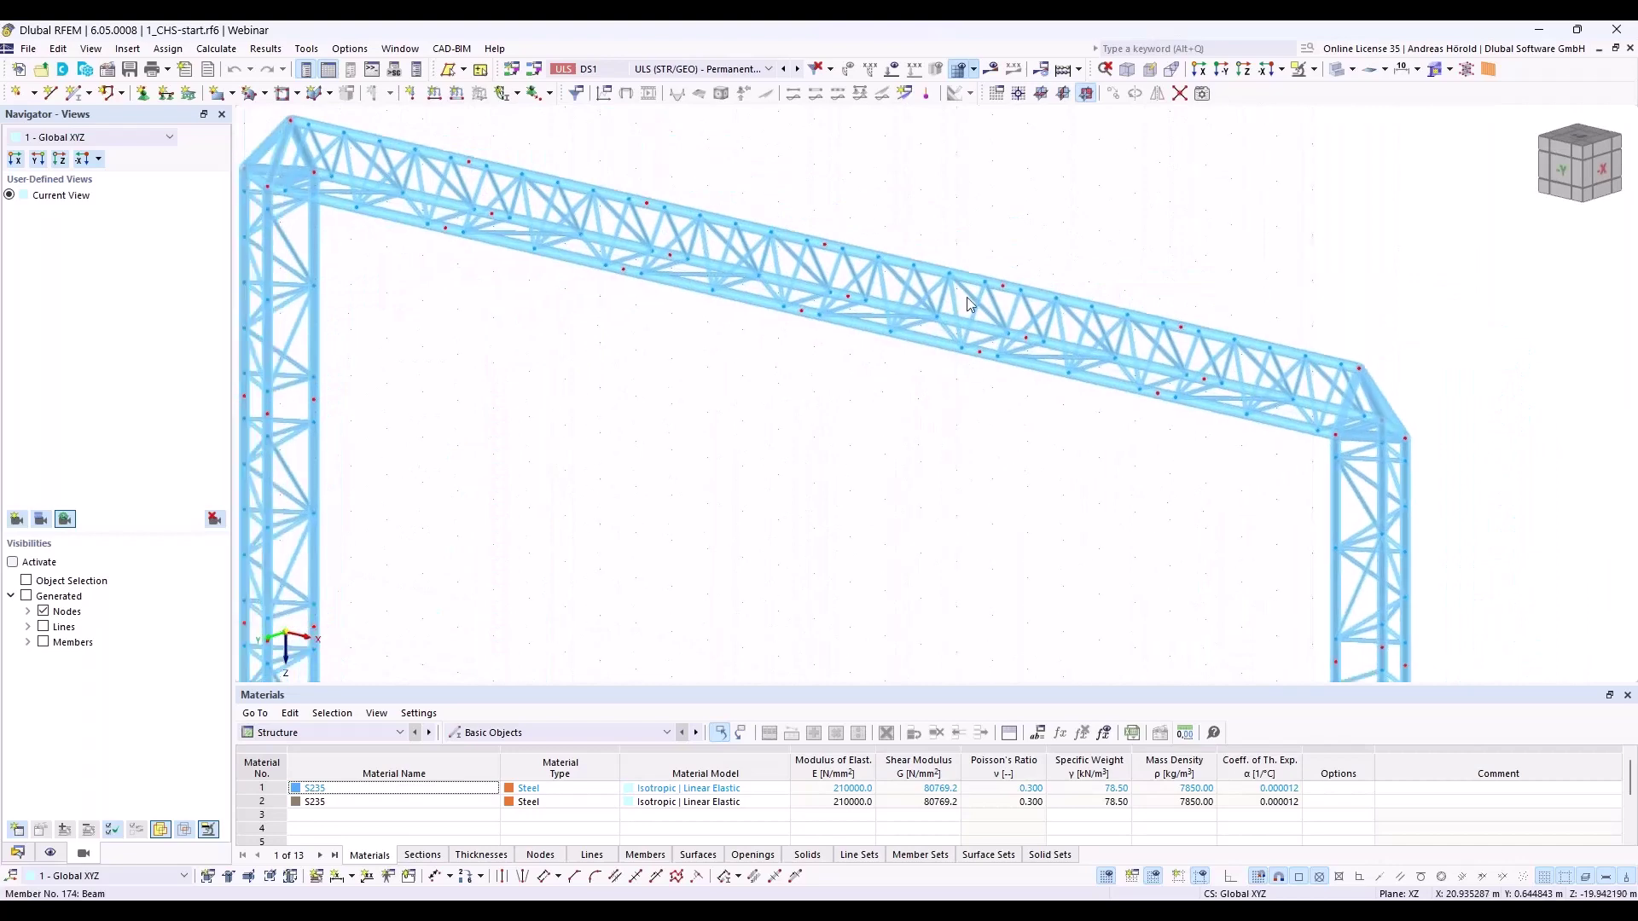
pyautogui.click(990, 70)
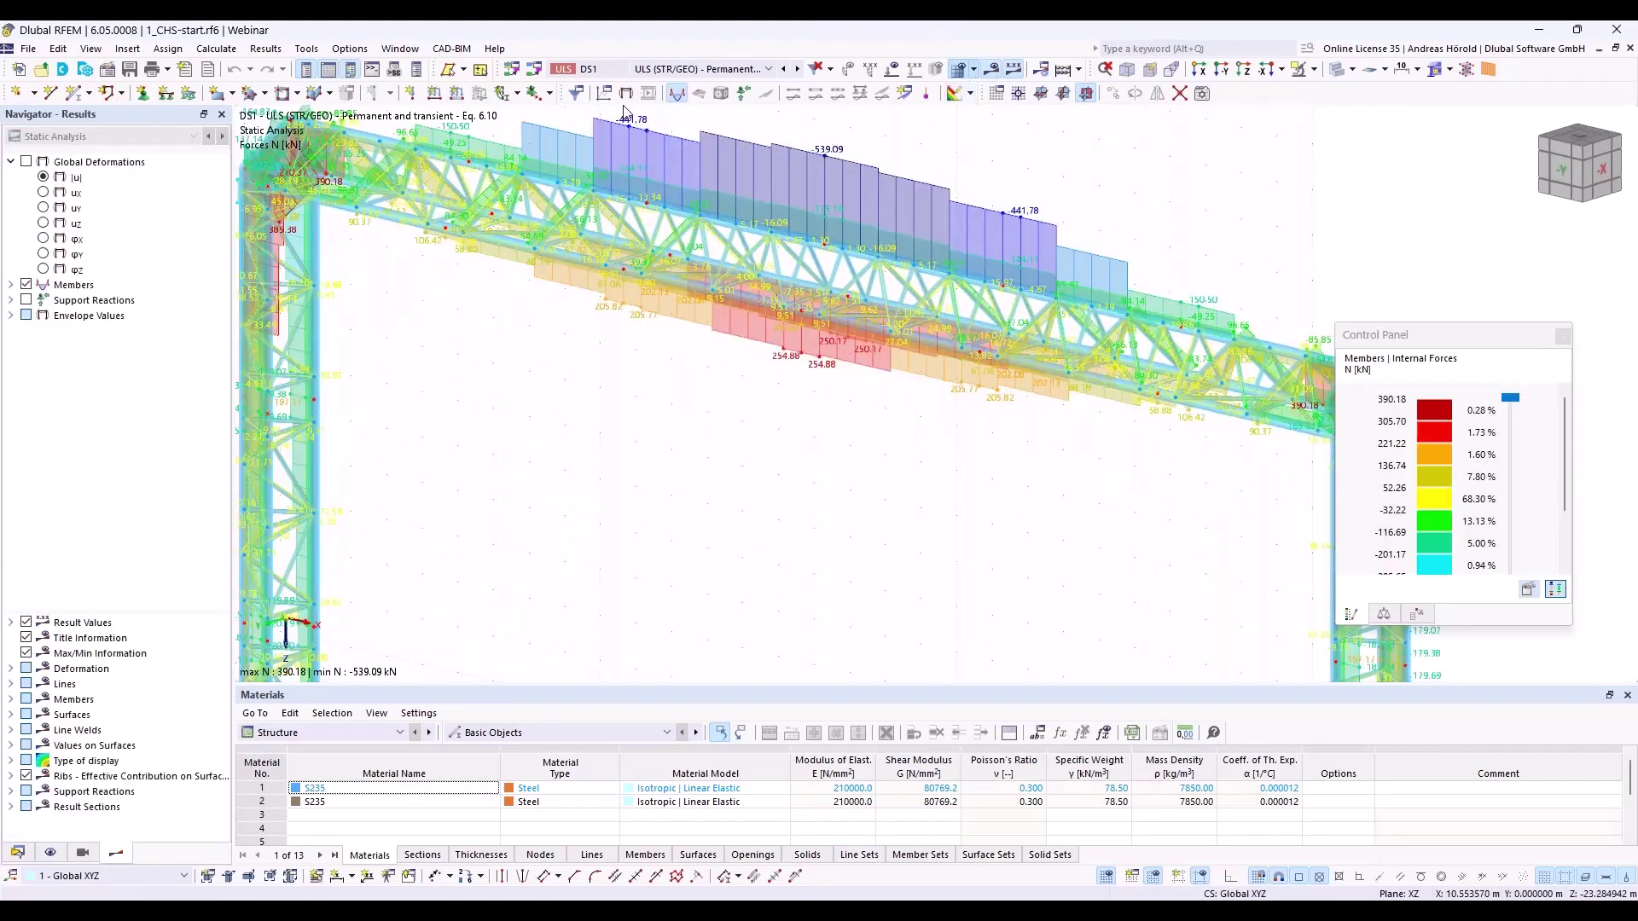
pyautogui.moveTo(677, 413); pyautogui.dragTo(804, 485, button='middle')
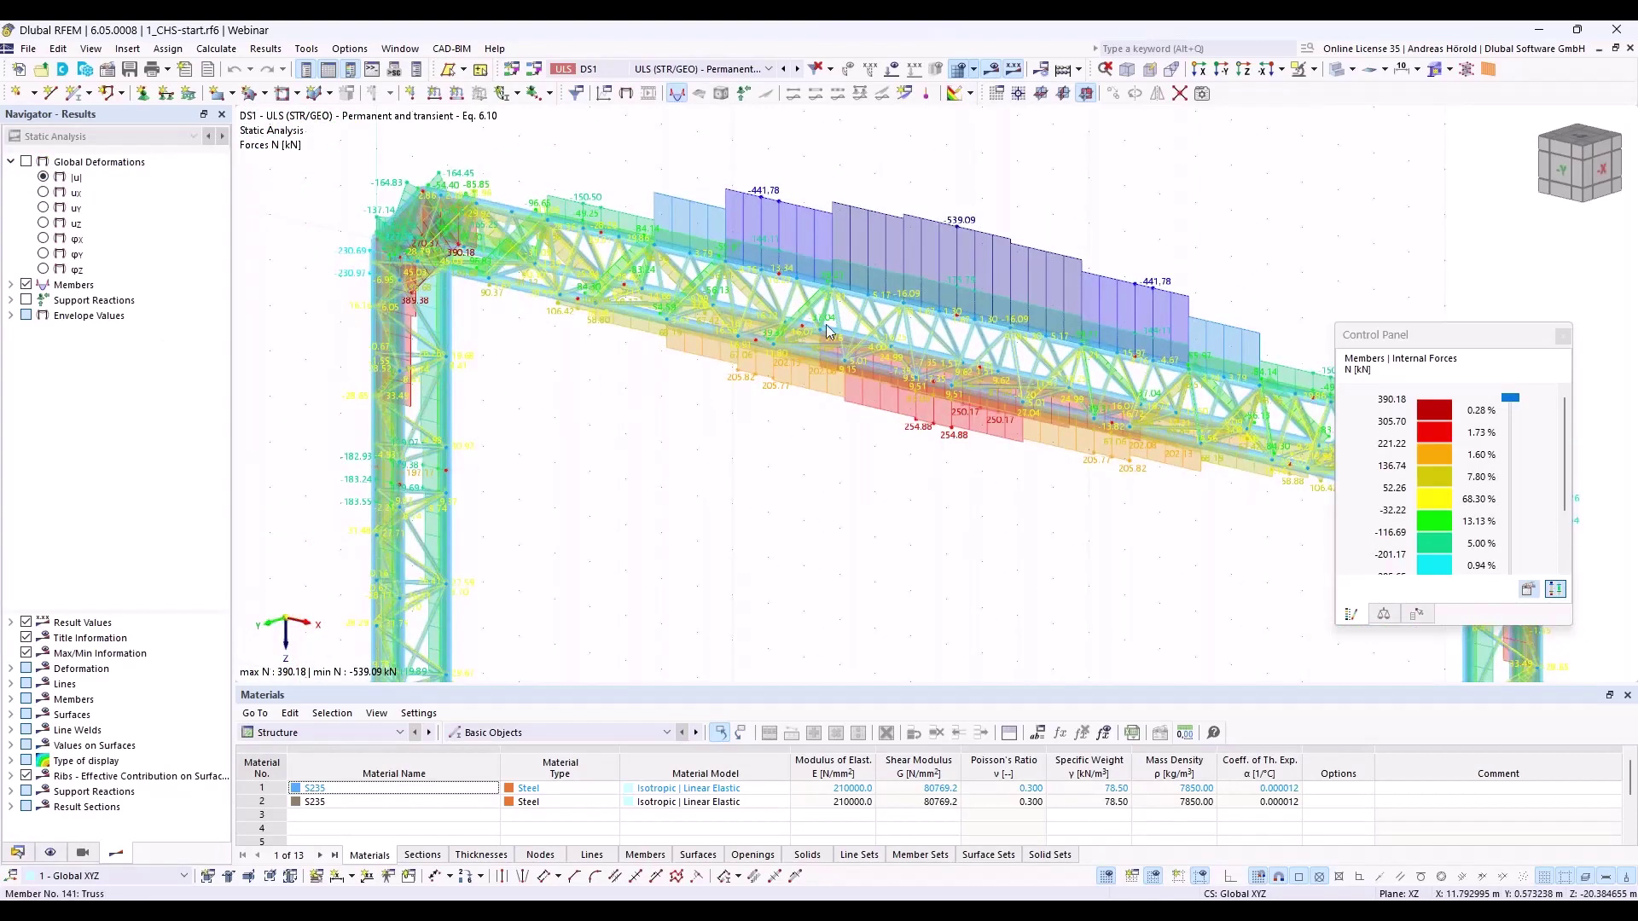
pyautogui.click(11, 286)
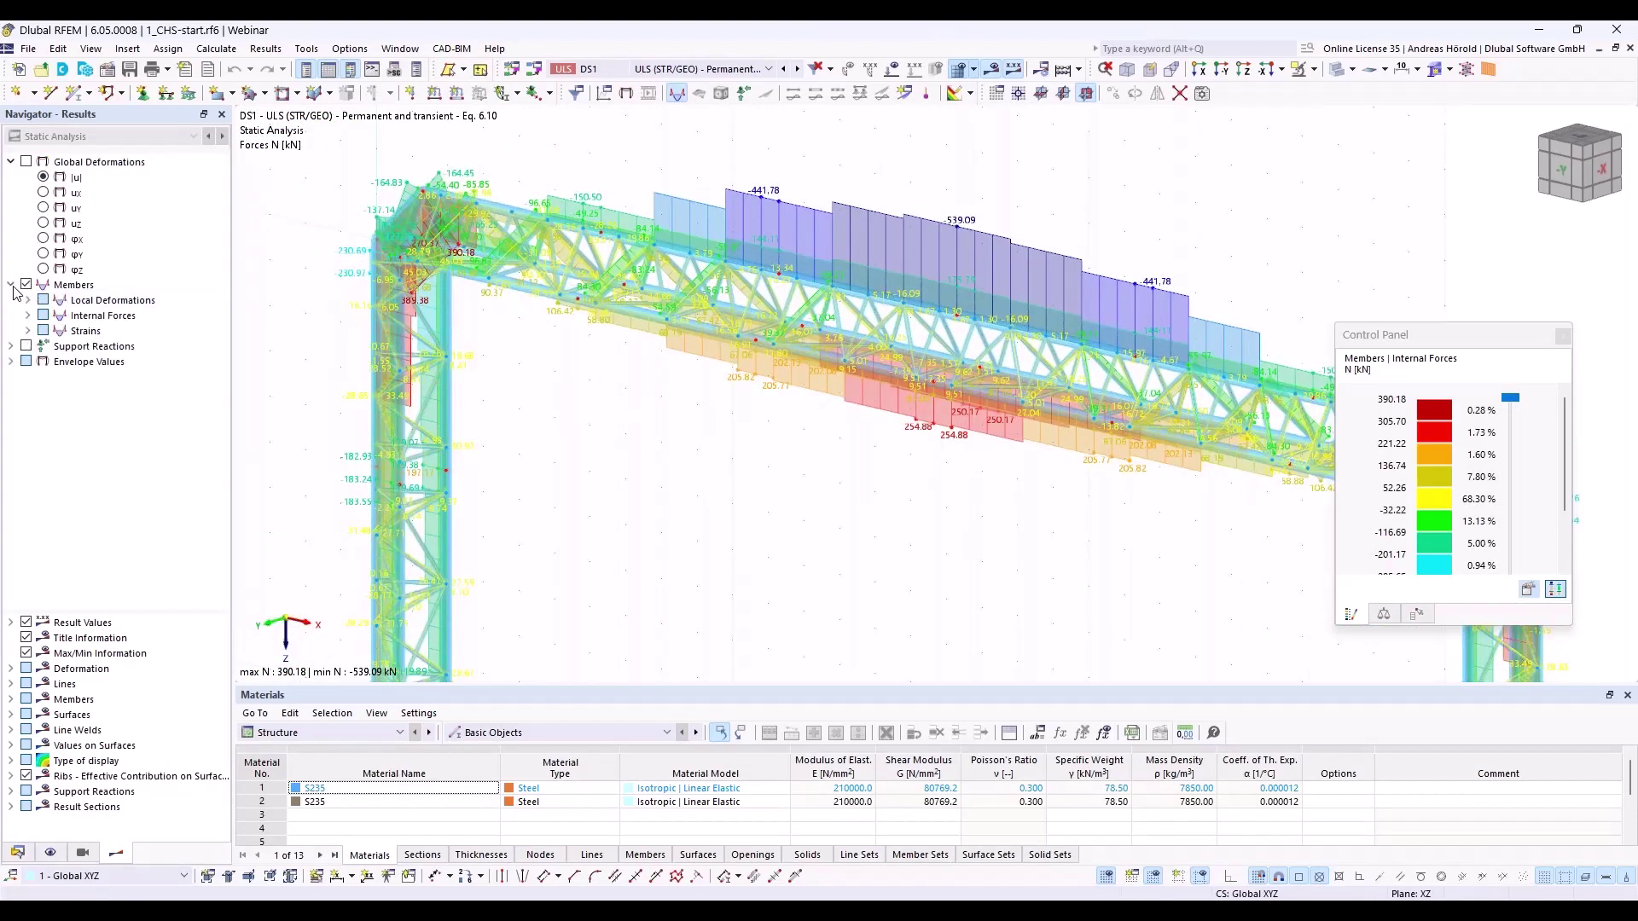
pyautogui.click(27, 315)
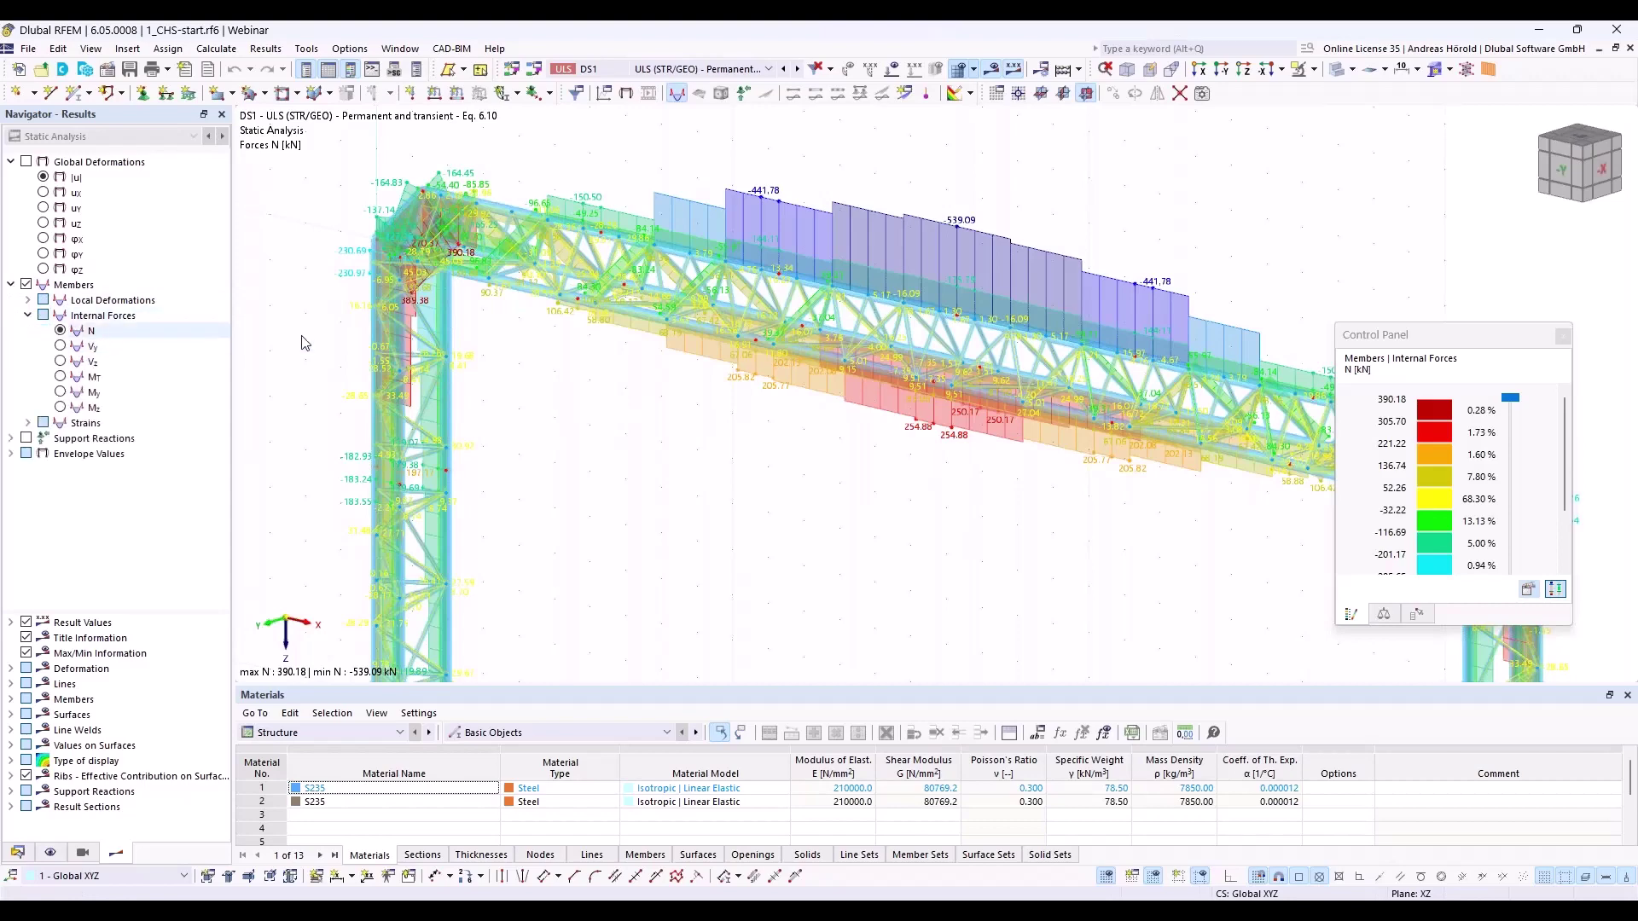
# Examine the member bending moments My and Mz on the truss girder, and hide the results
pyautogui.click(60, 393)
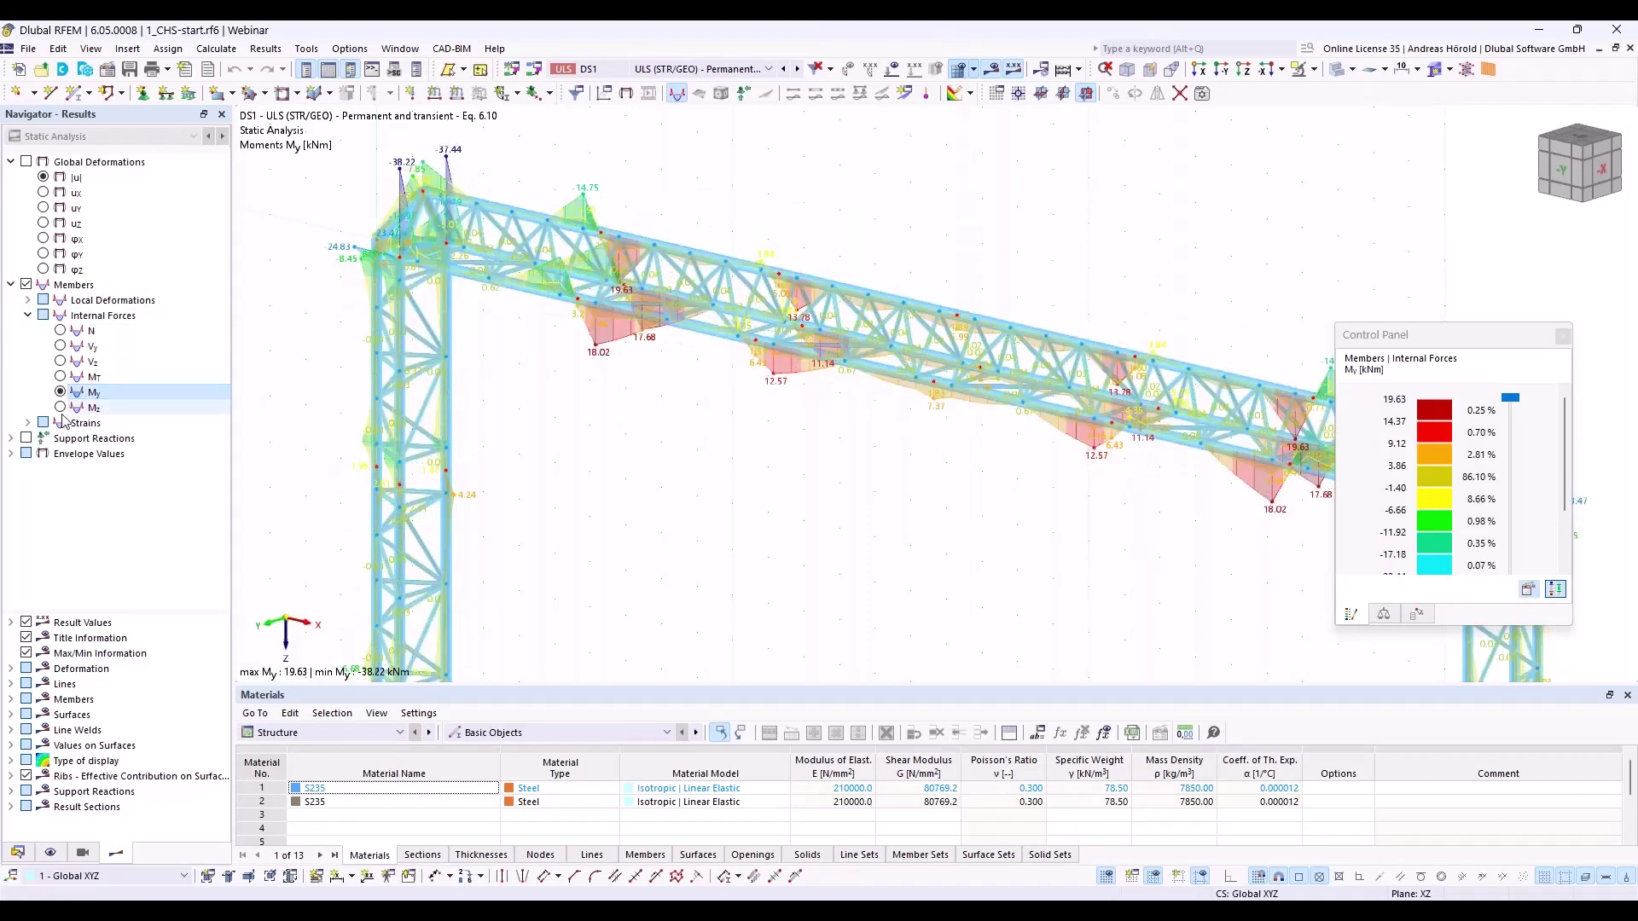
pyautogui.click(61, 409)
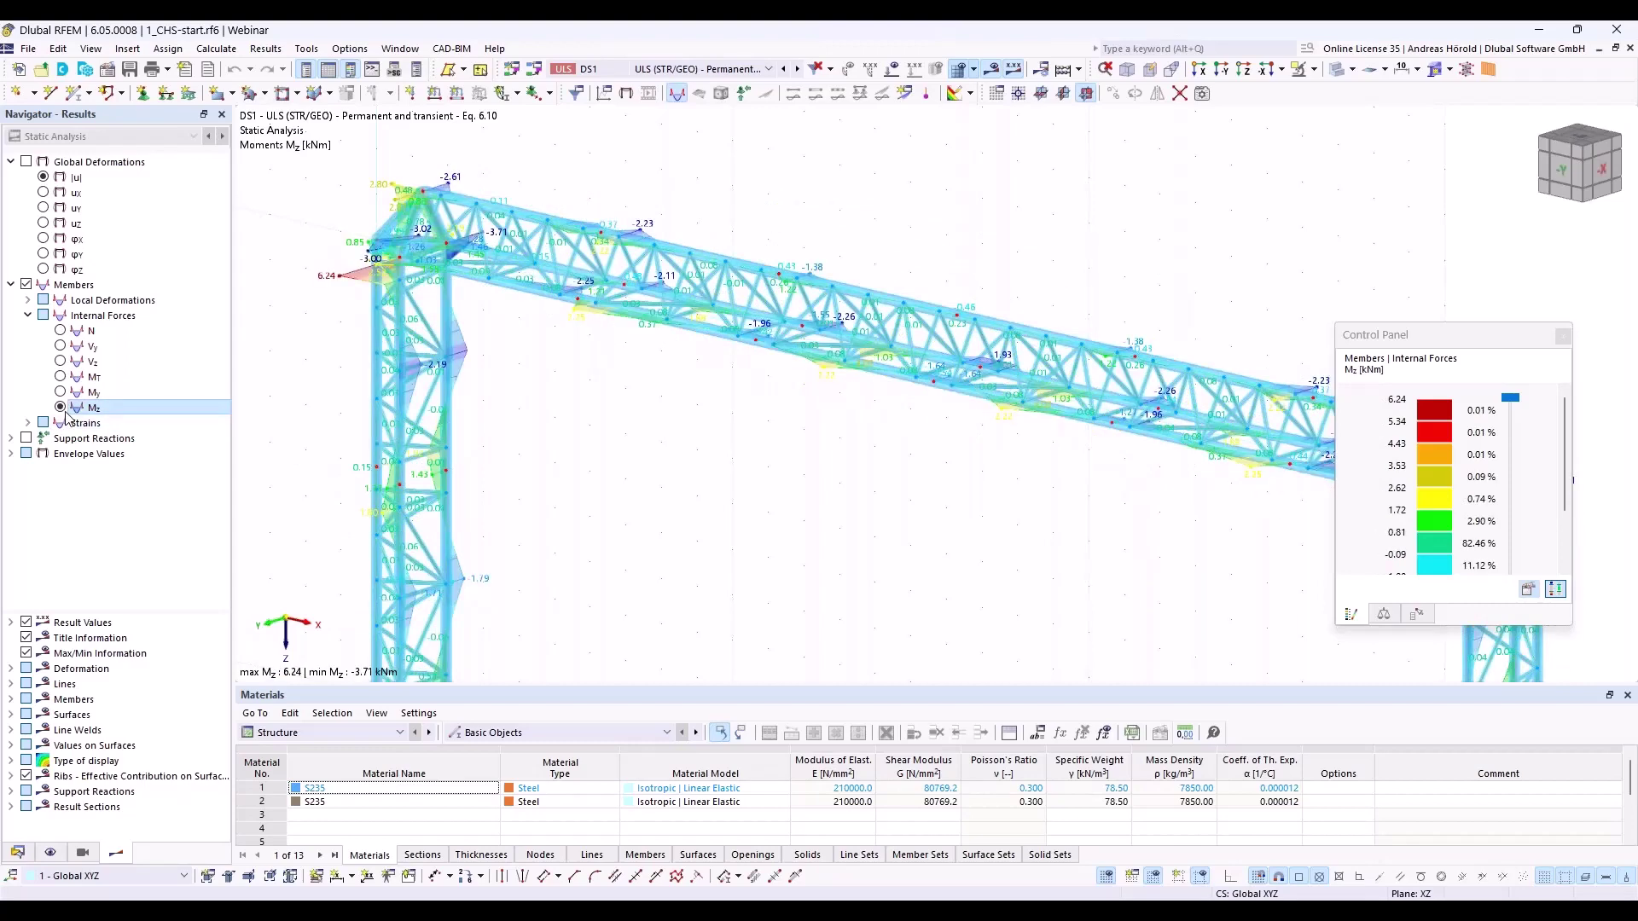
pyautogui.scroll(3, 987, 416)
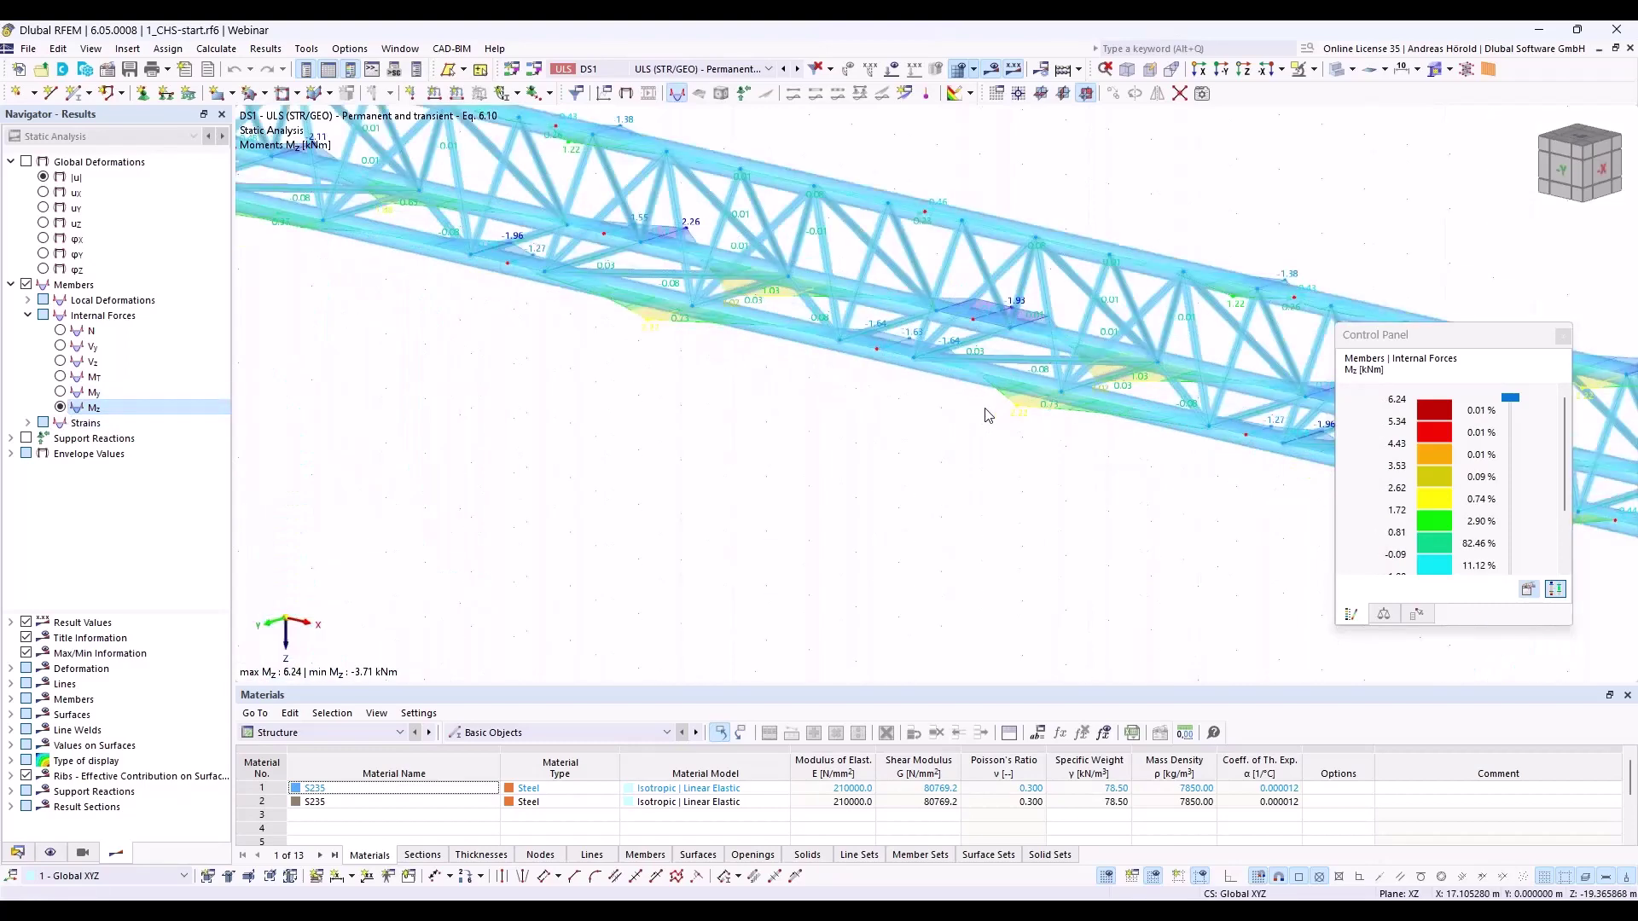
pyautogui.scroll(-3, 987, 415)
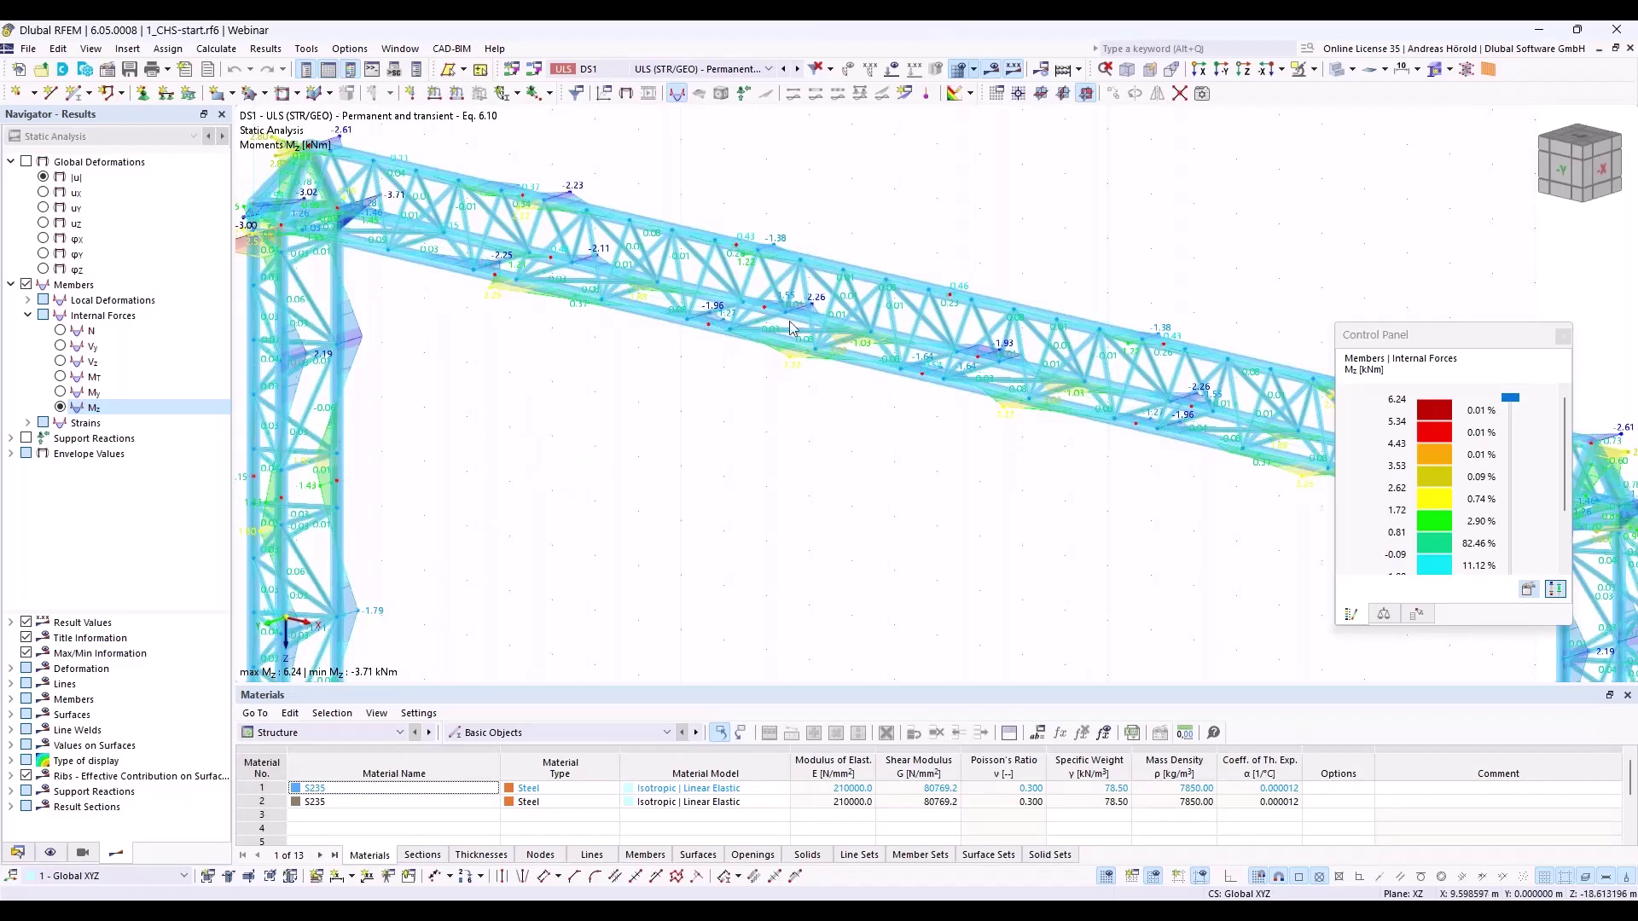
pyautogui.click(993, 72)
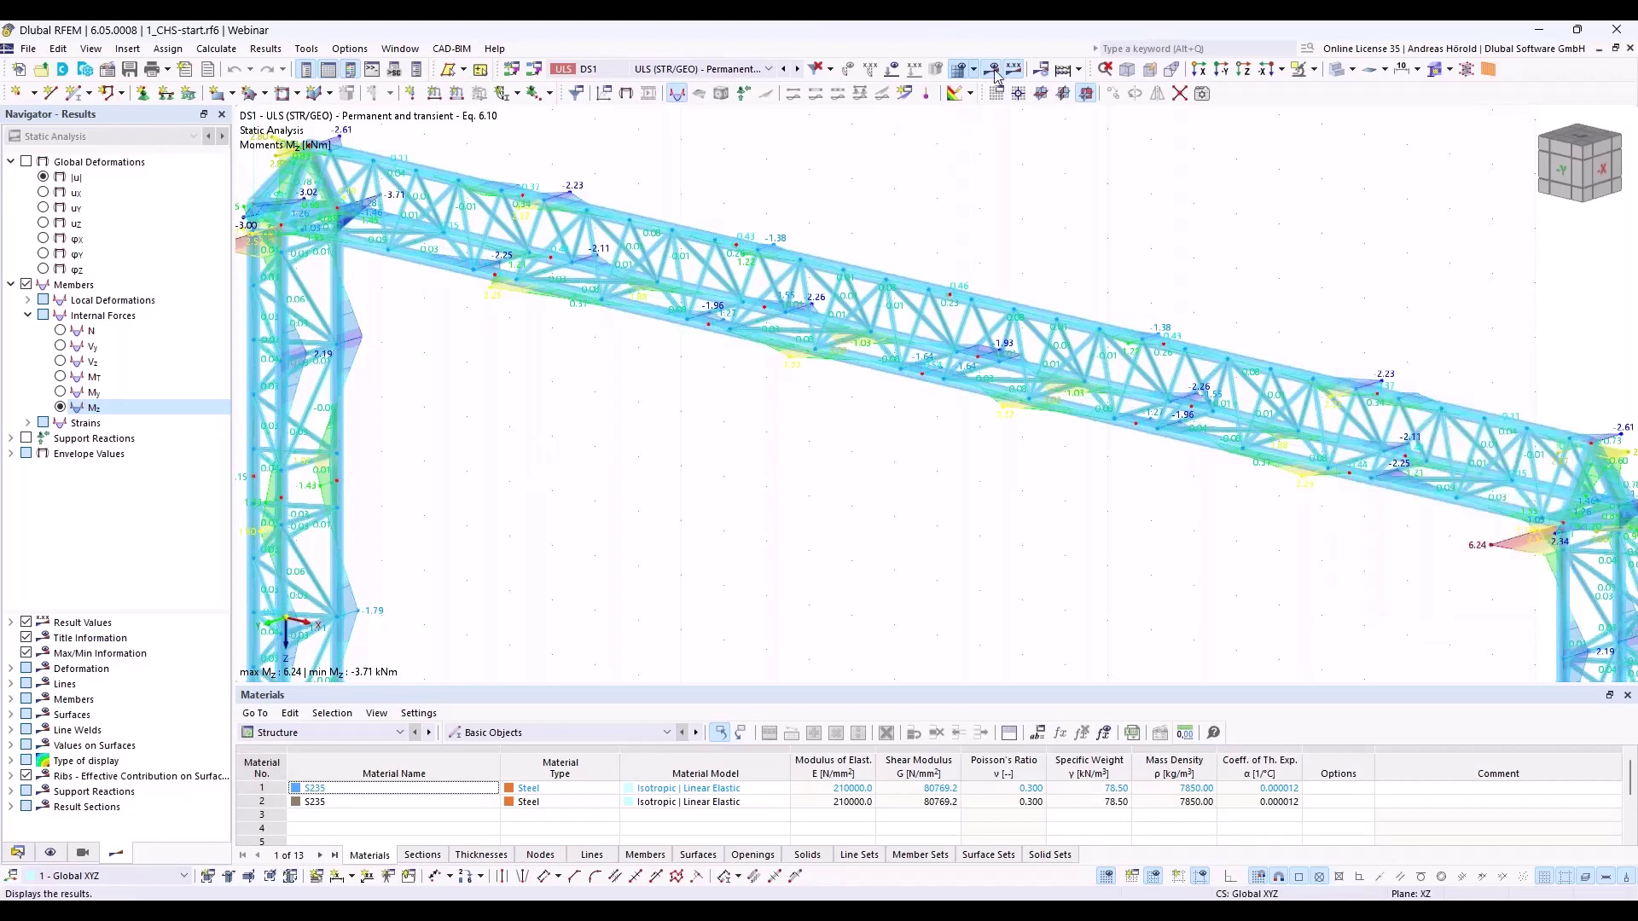
# Create a new steel joint and assign it to node 101 on the truss girder's upper chord
pyautogui.rightClick(950, 296)
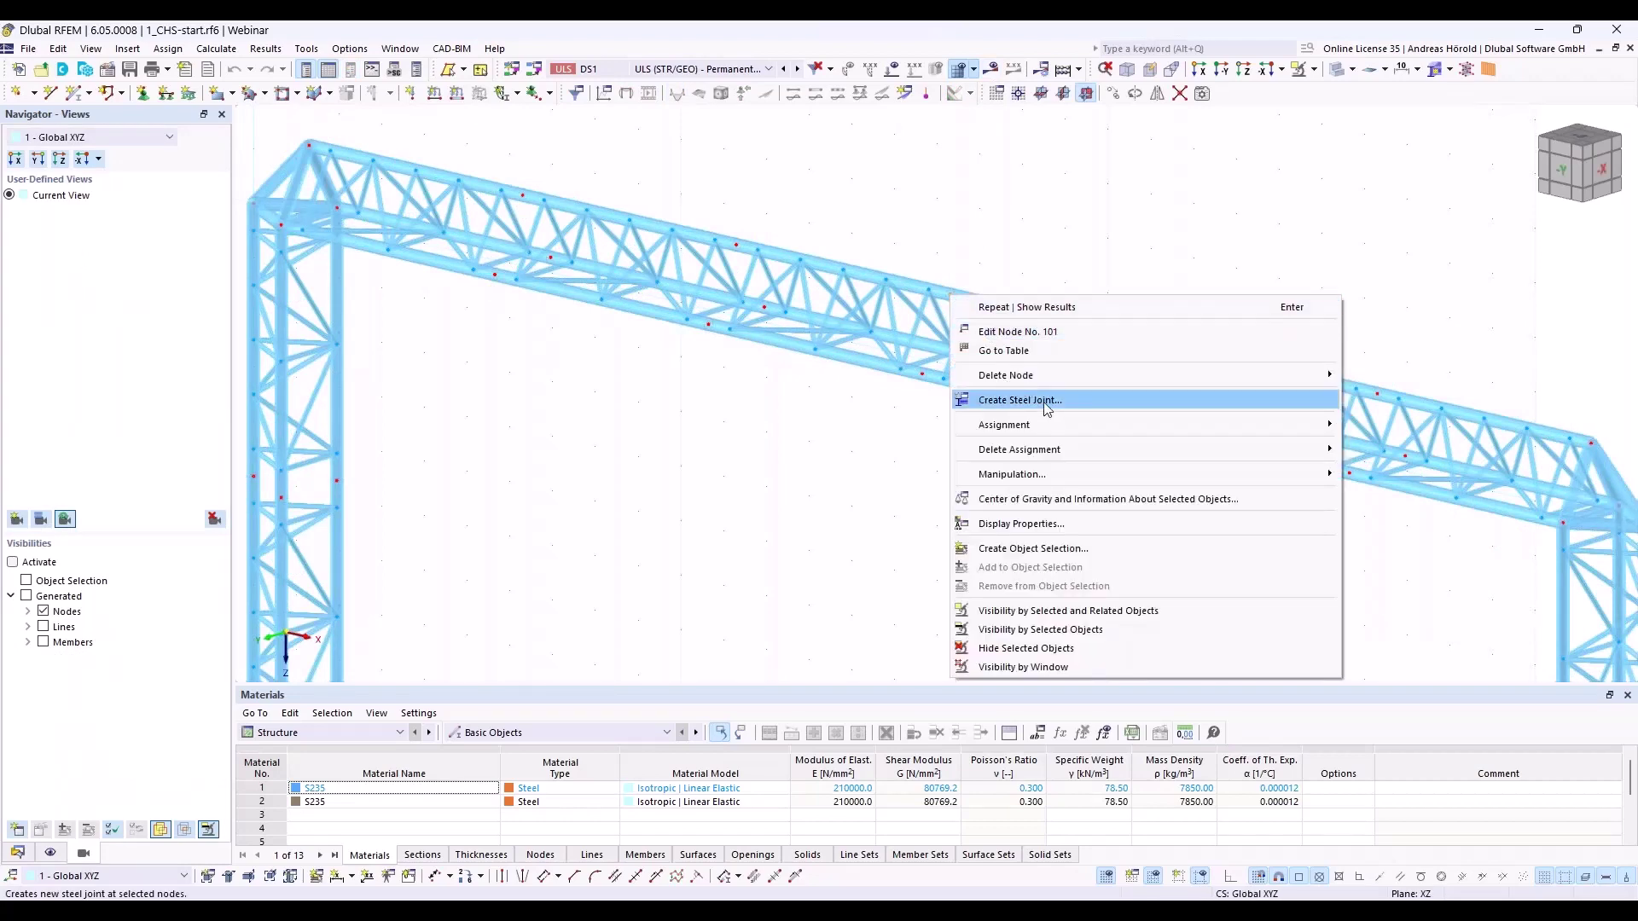
pyautogui.click(17, 853)
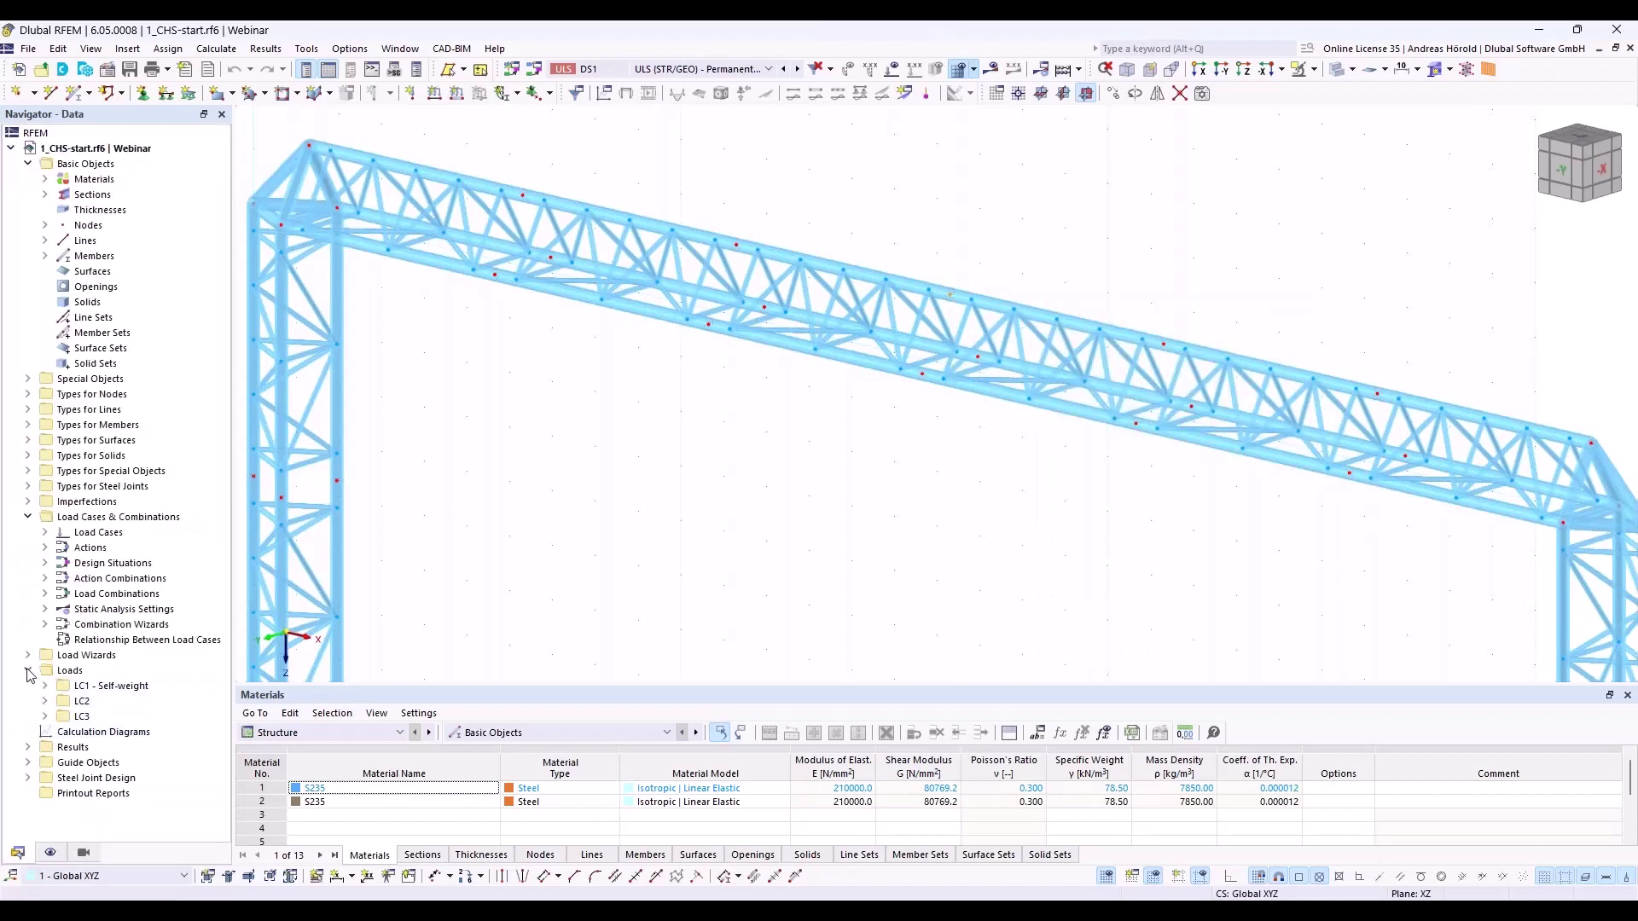
pyautogui.click(27, 486)
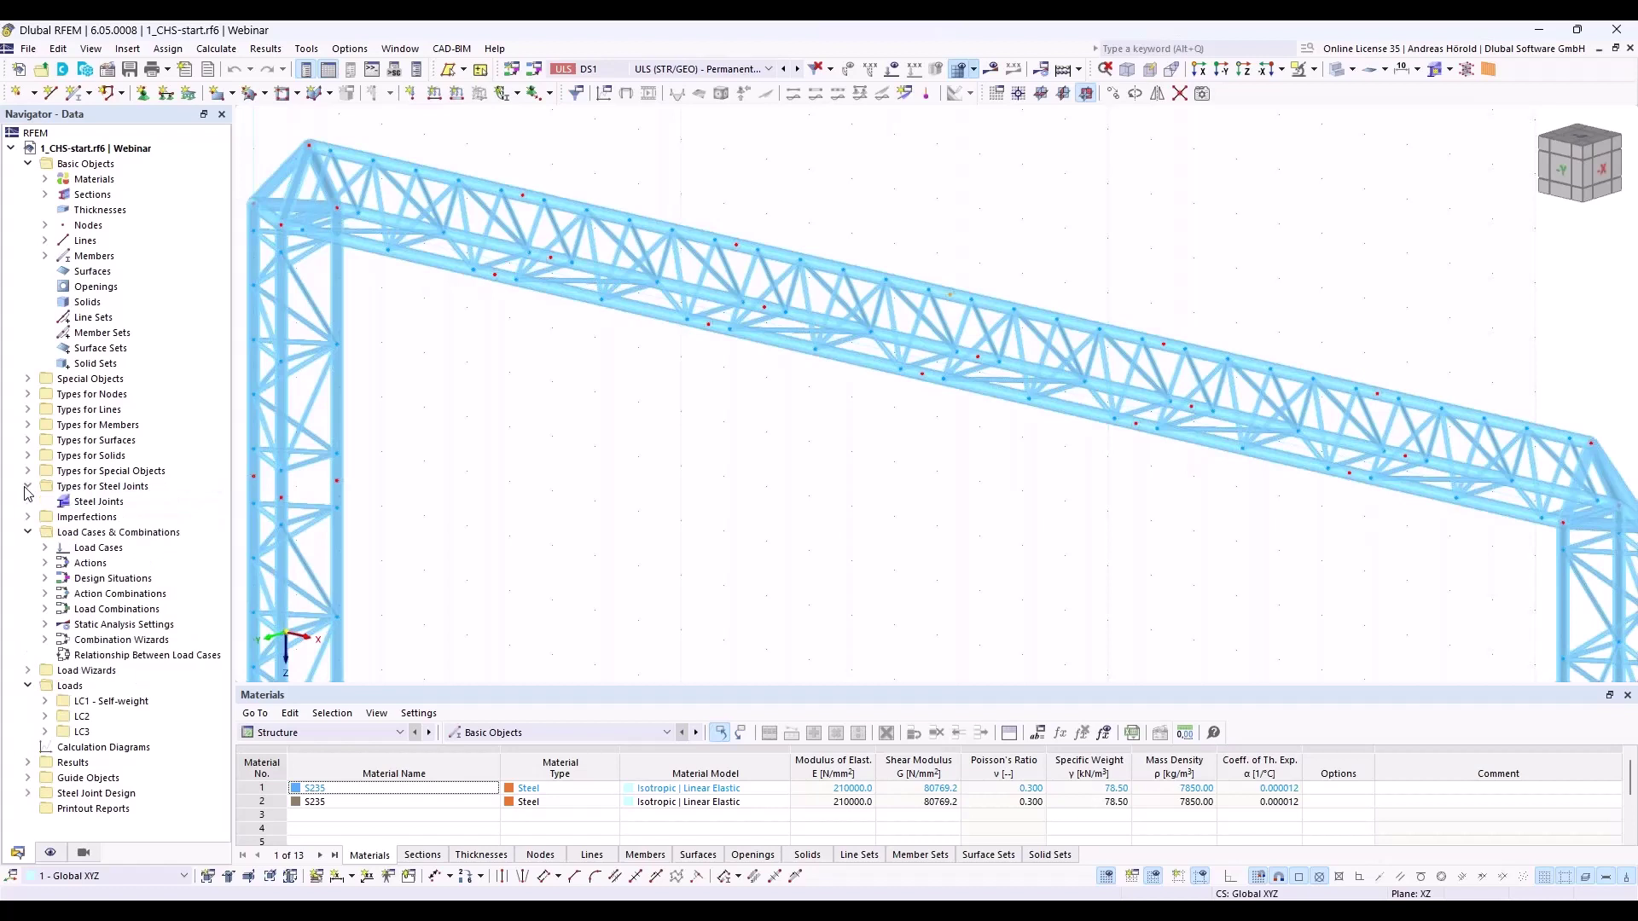
pyautogui.rightClick(103, 504)
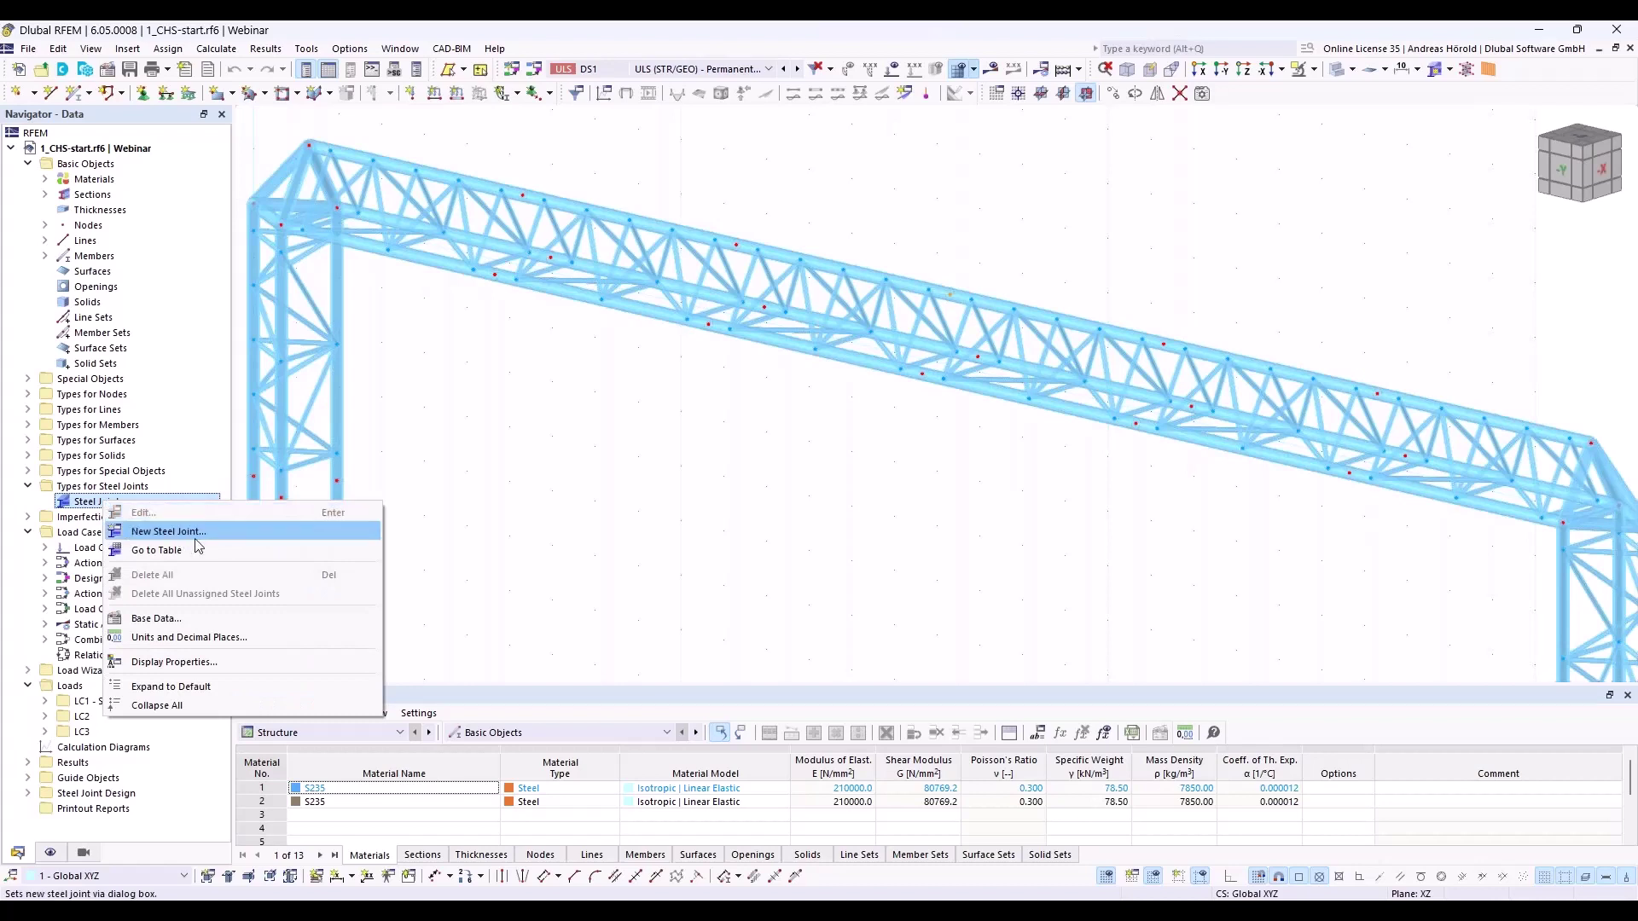
pyautogui.click(169, 533)
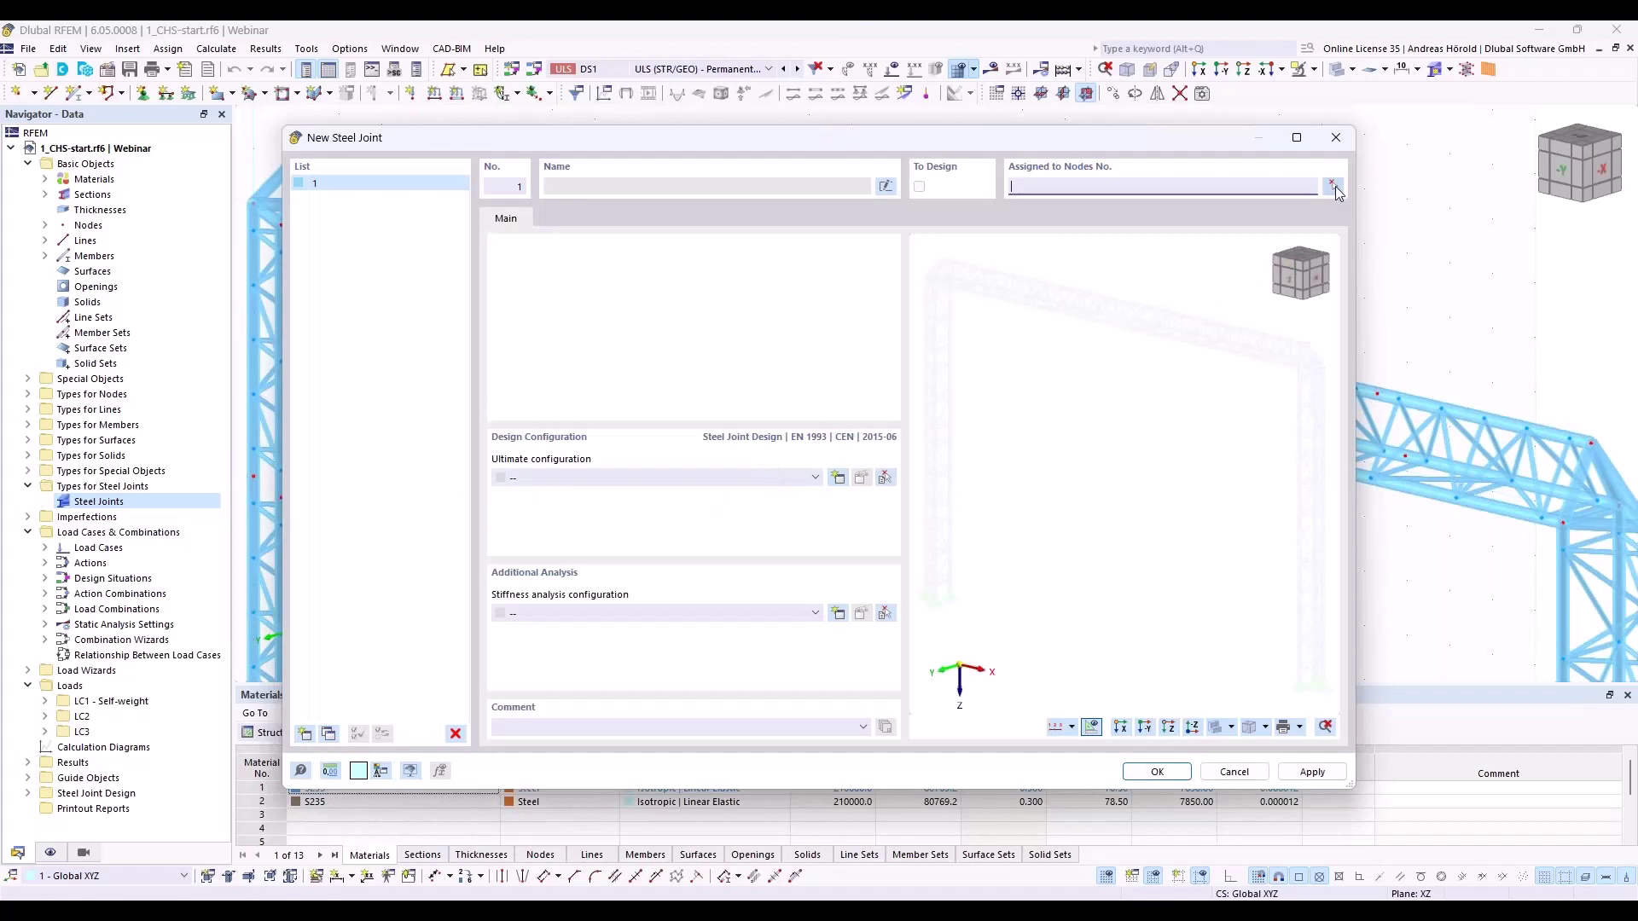
pyautogui.click(1333, 188)
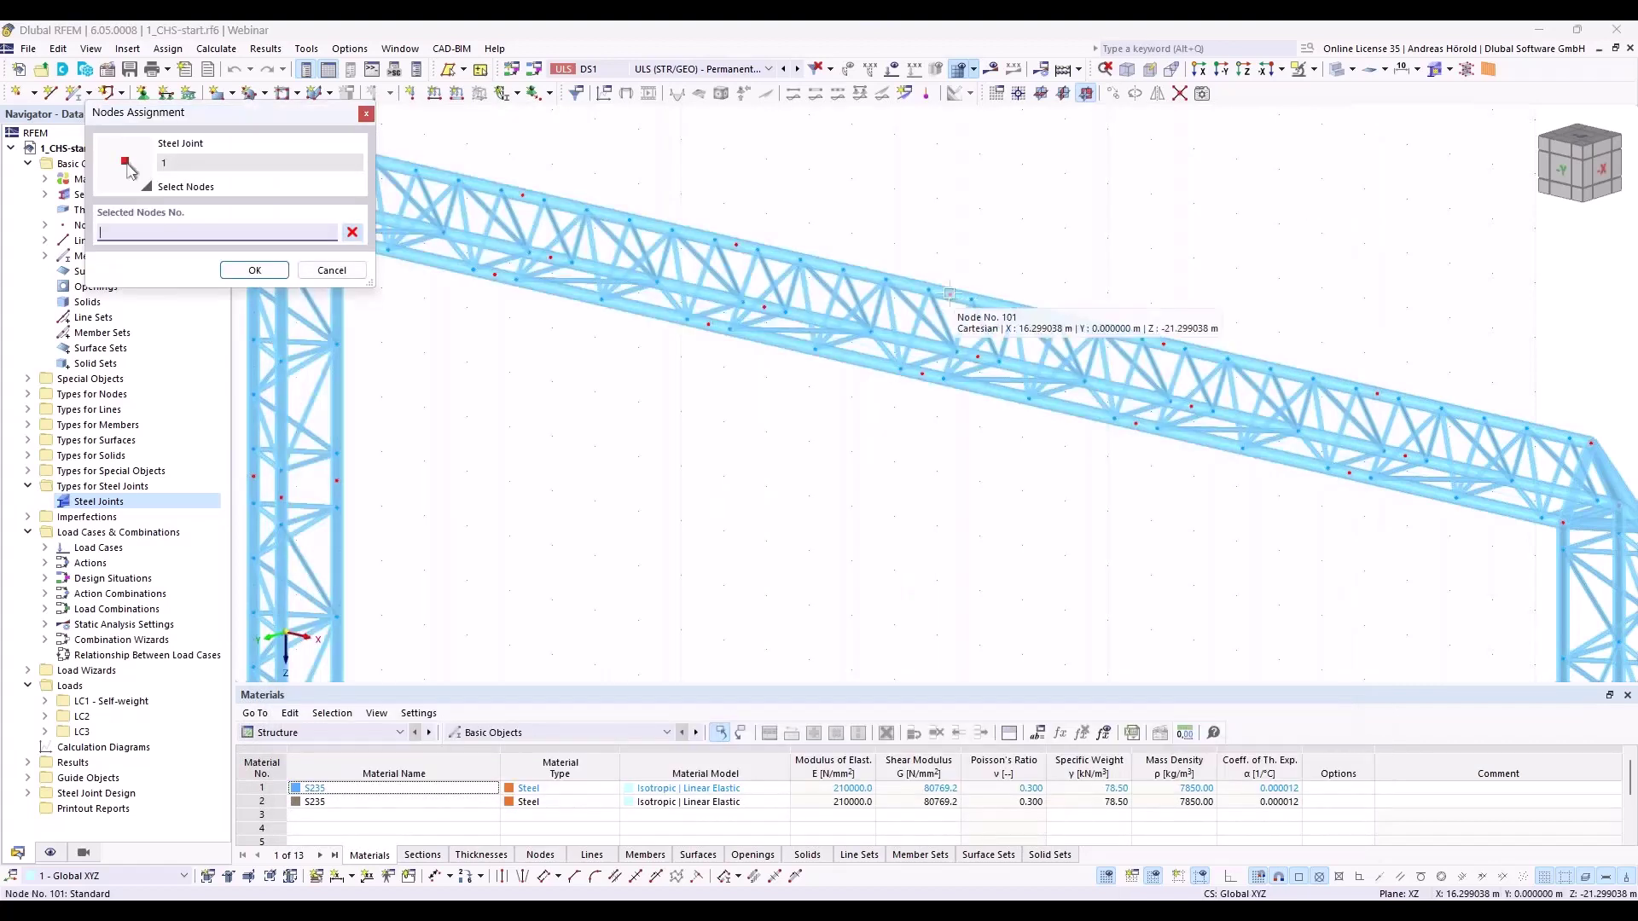
pyautogui.click(950, 295)
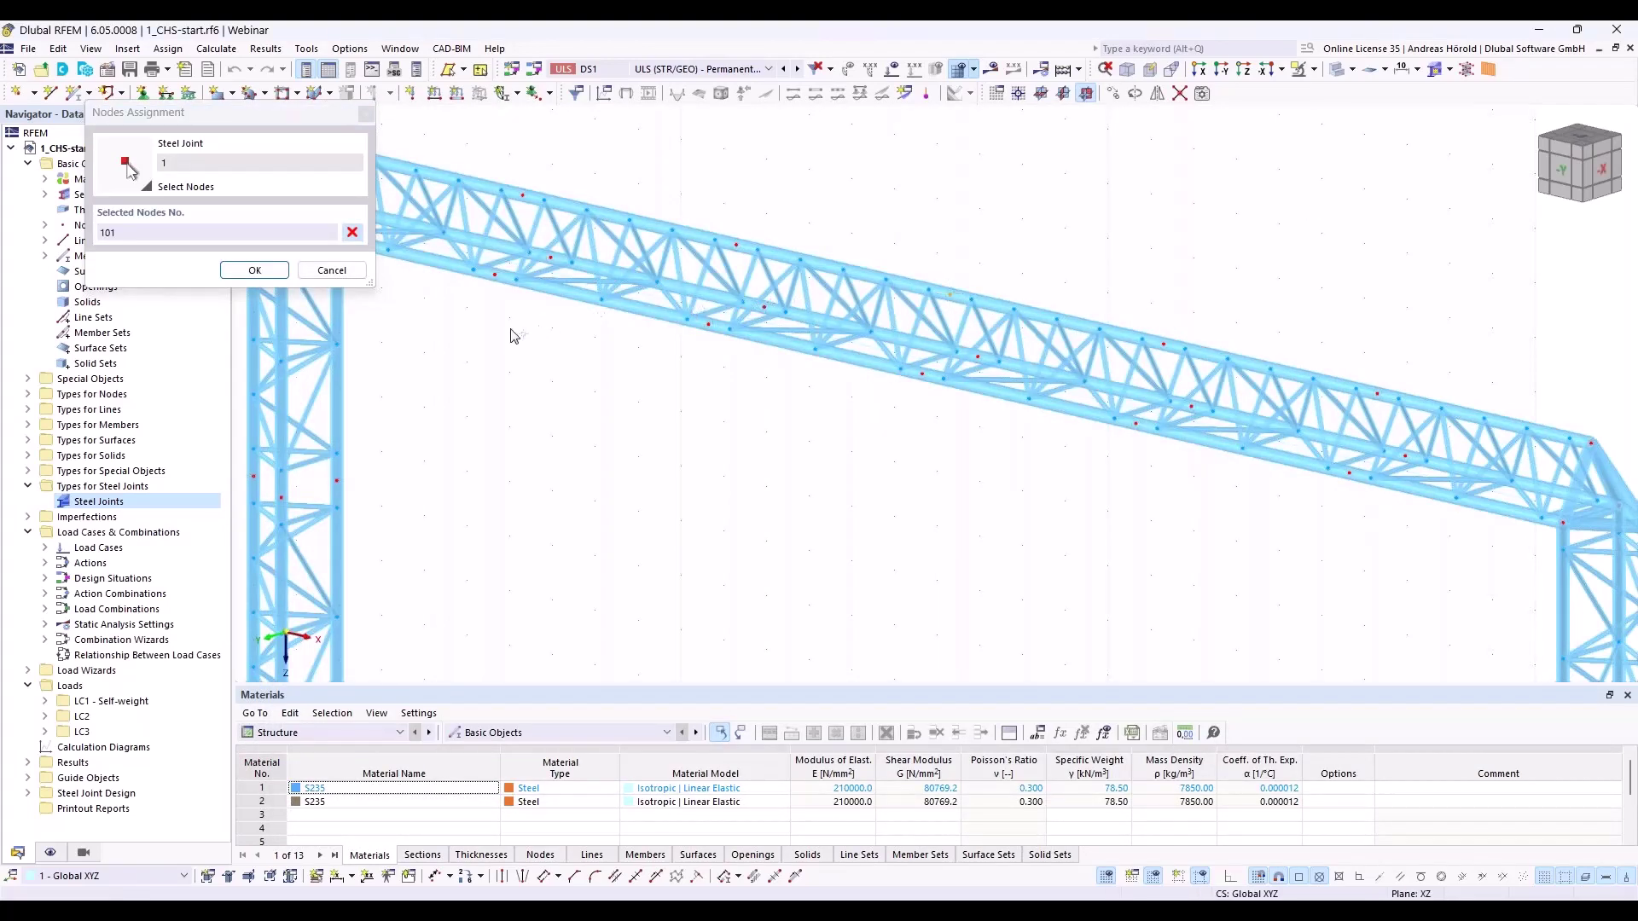
pyautogui.click(274, 272)
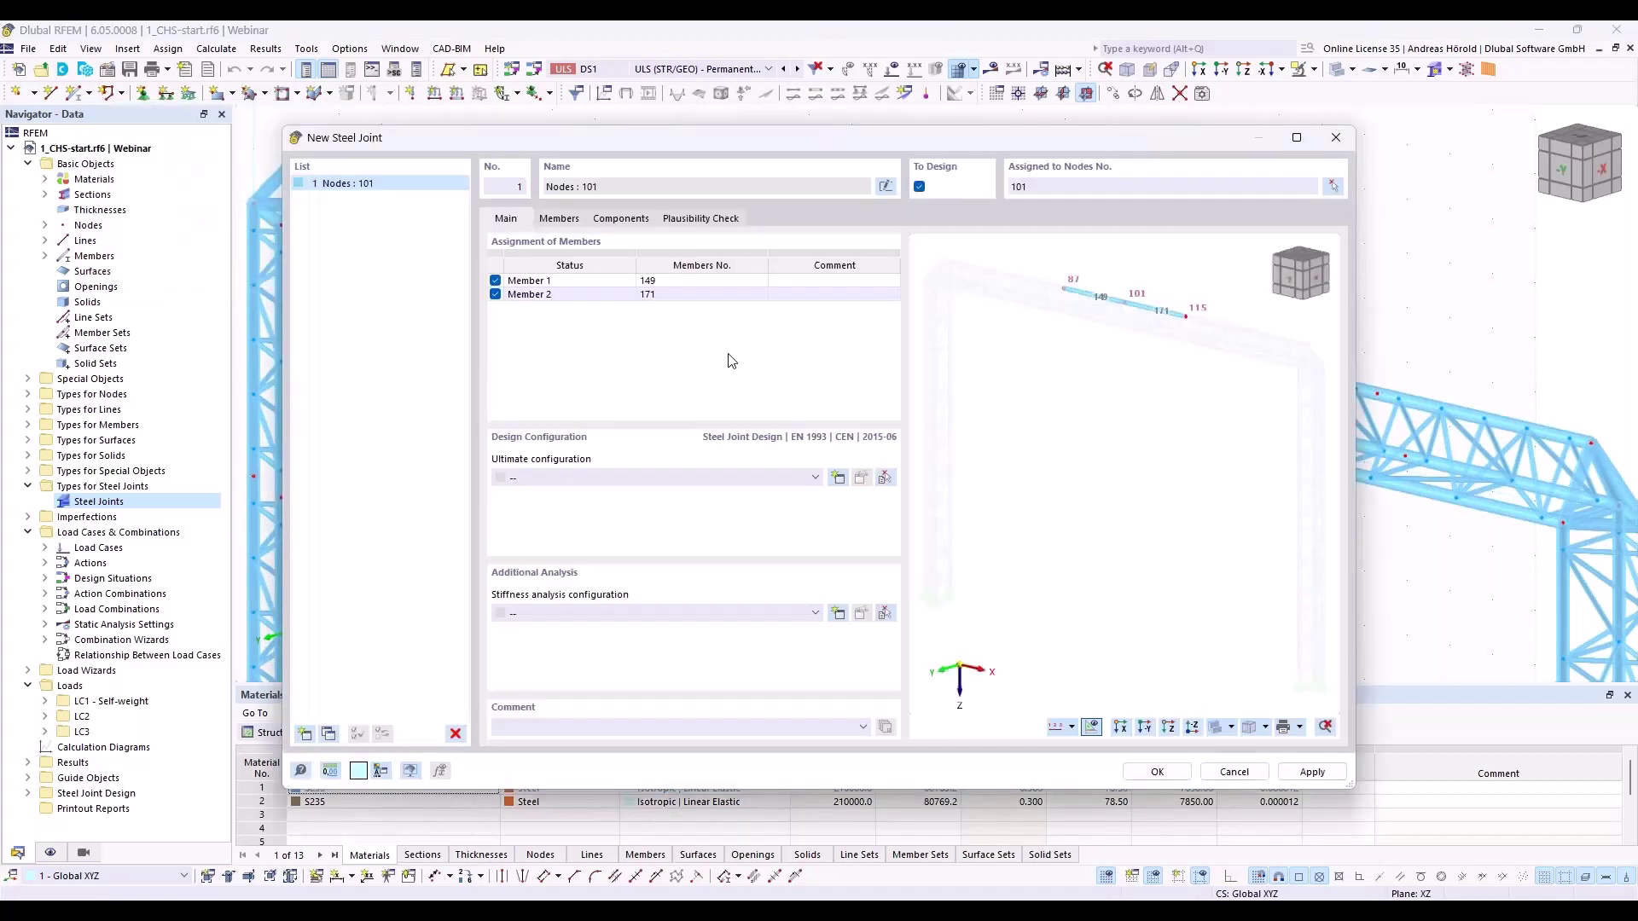
# Assign the ultimate configuration 1 - Standard to the steel joint and review the supported ends of its members
pyautogui.click(653, 481)
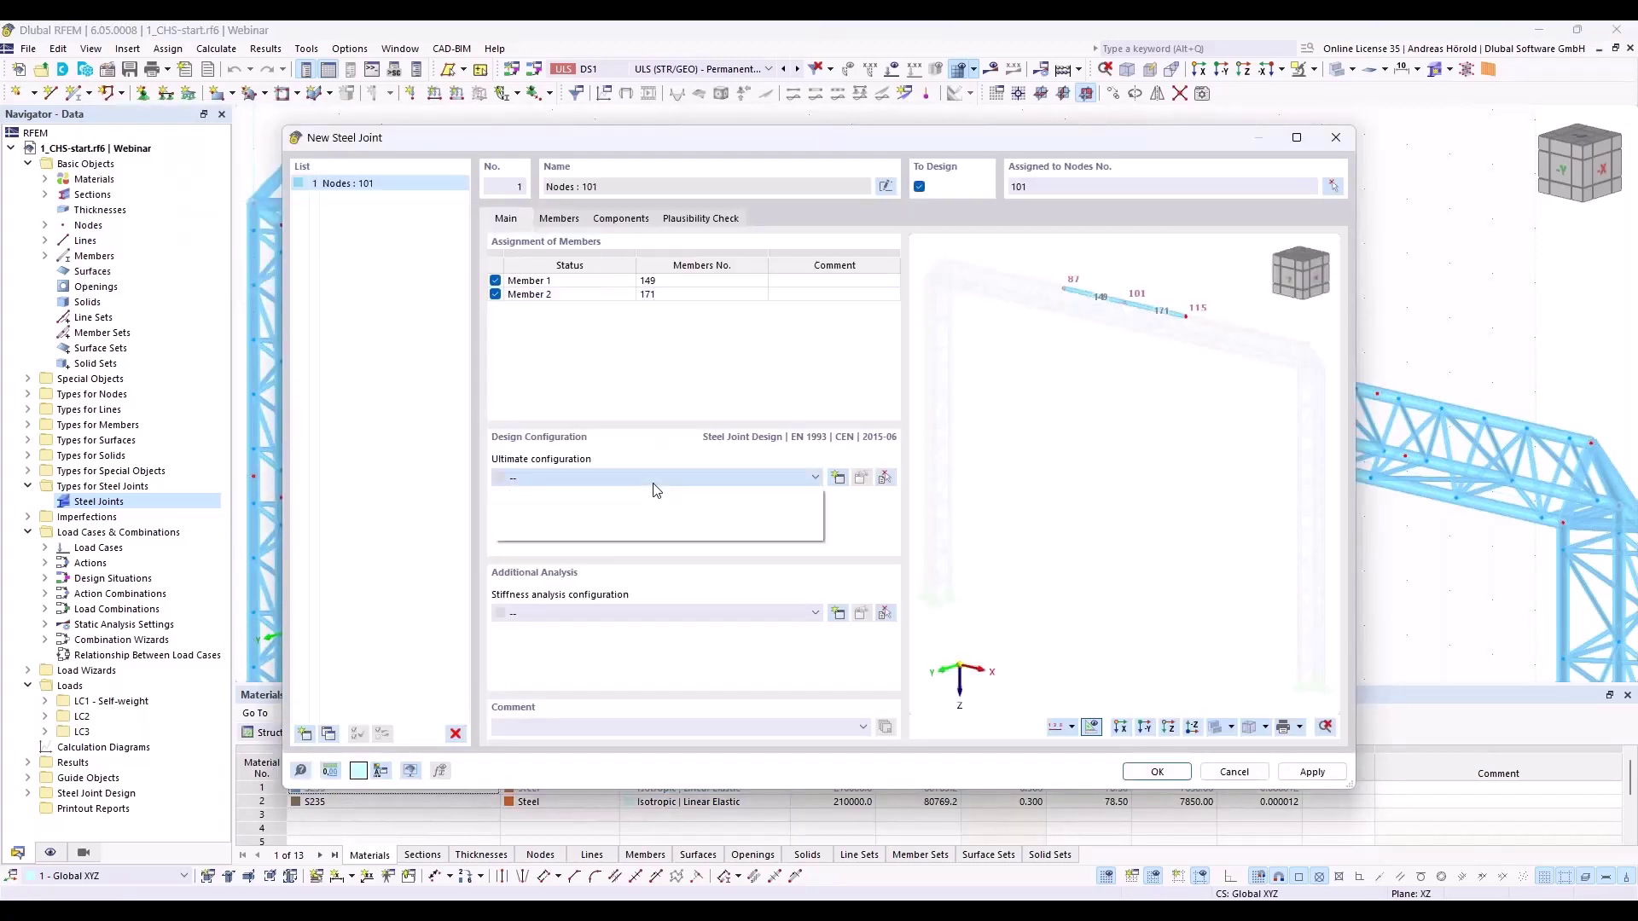
pyautogui.click(648, 507)
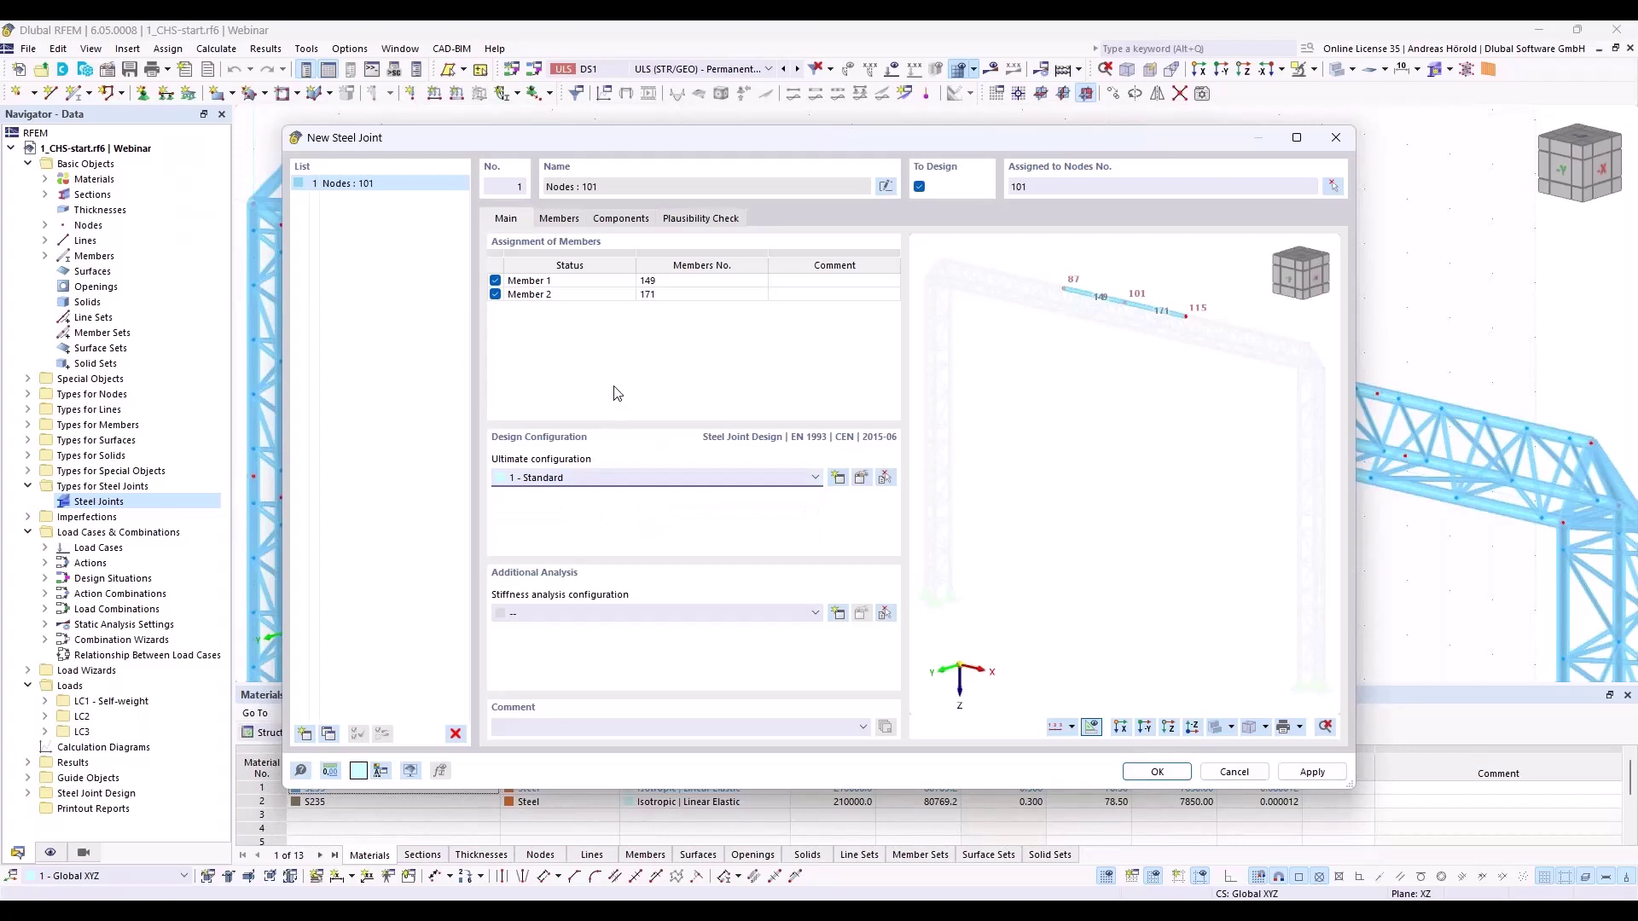
pyautogui.click(568, 219)
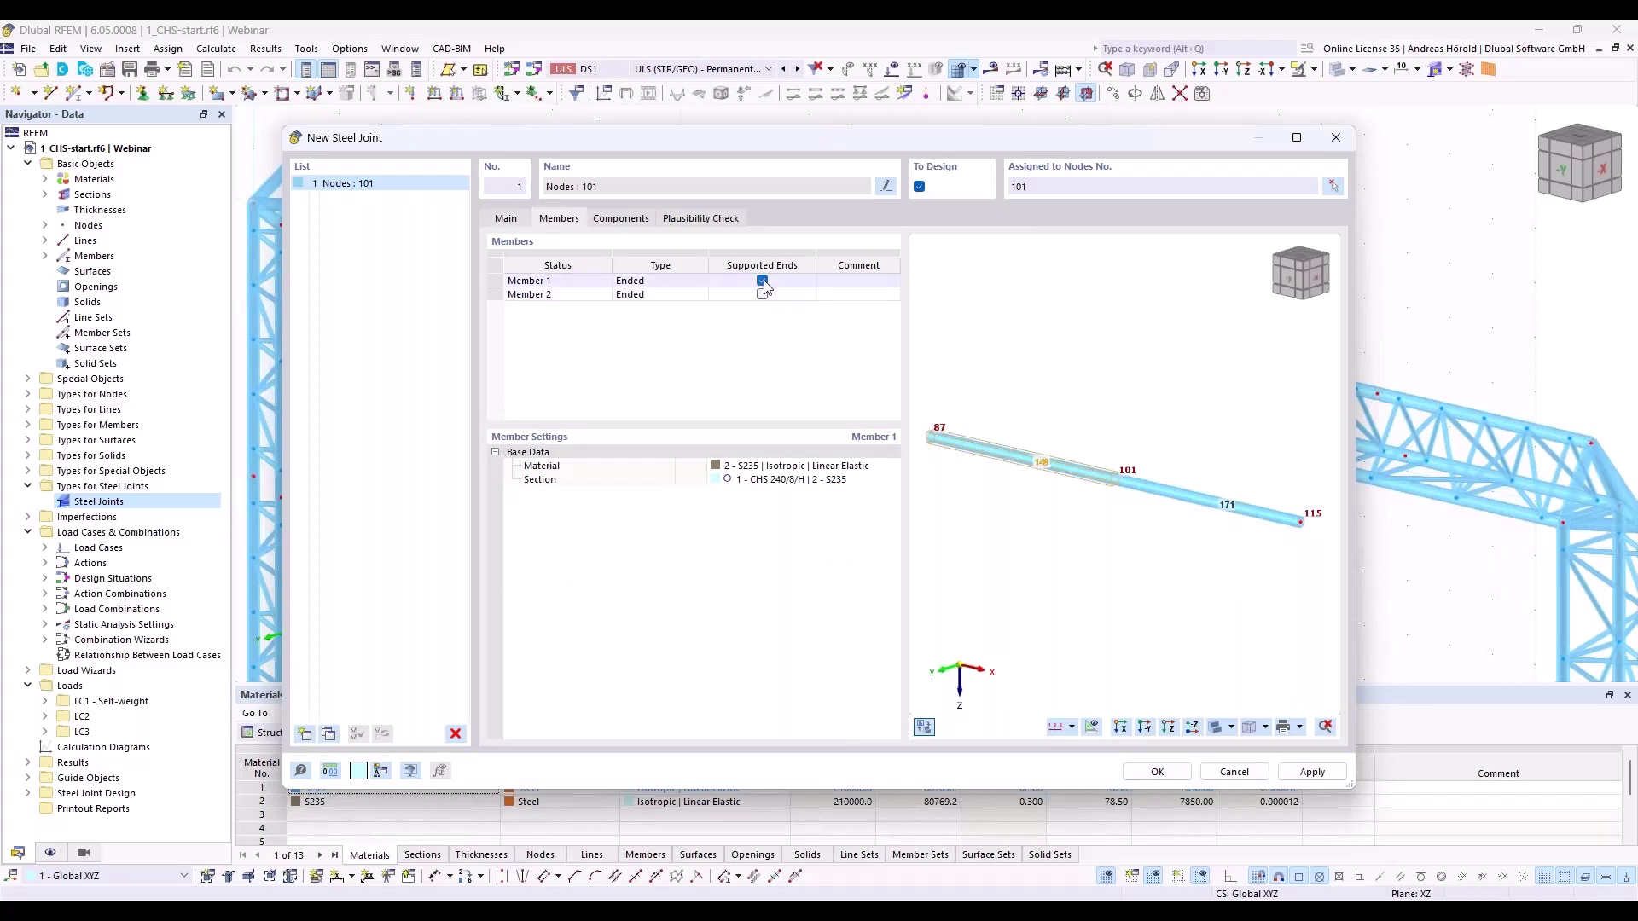
# Add a Plate to Plate component to the joint, connecting Member 1 and Member 2
pyautogui.click(616, 220)
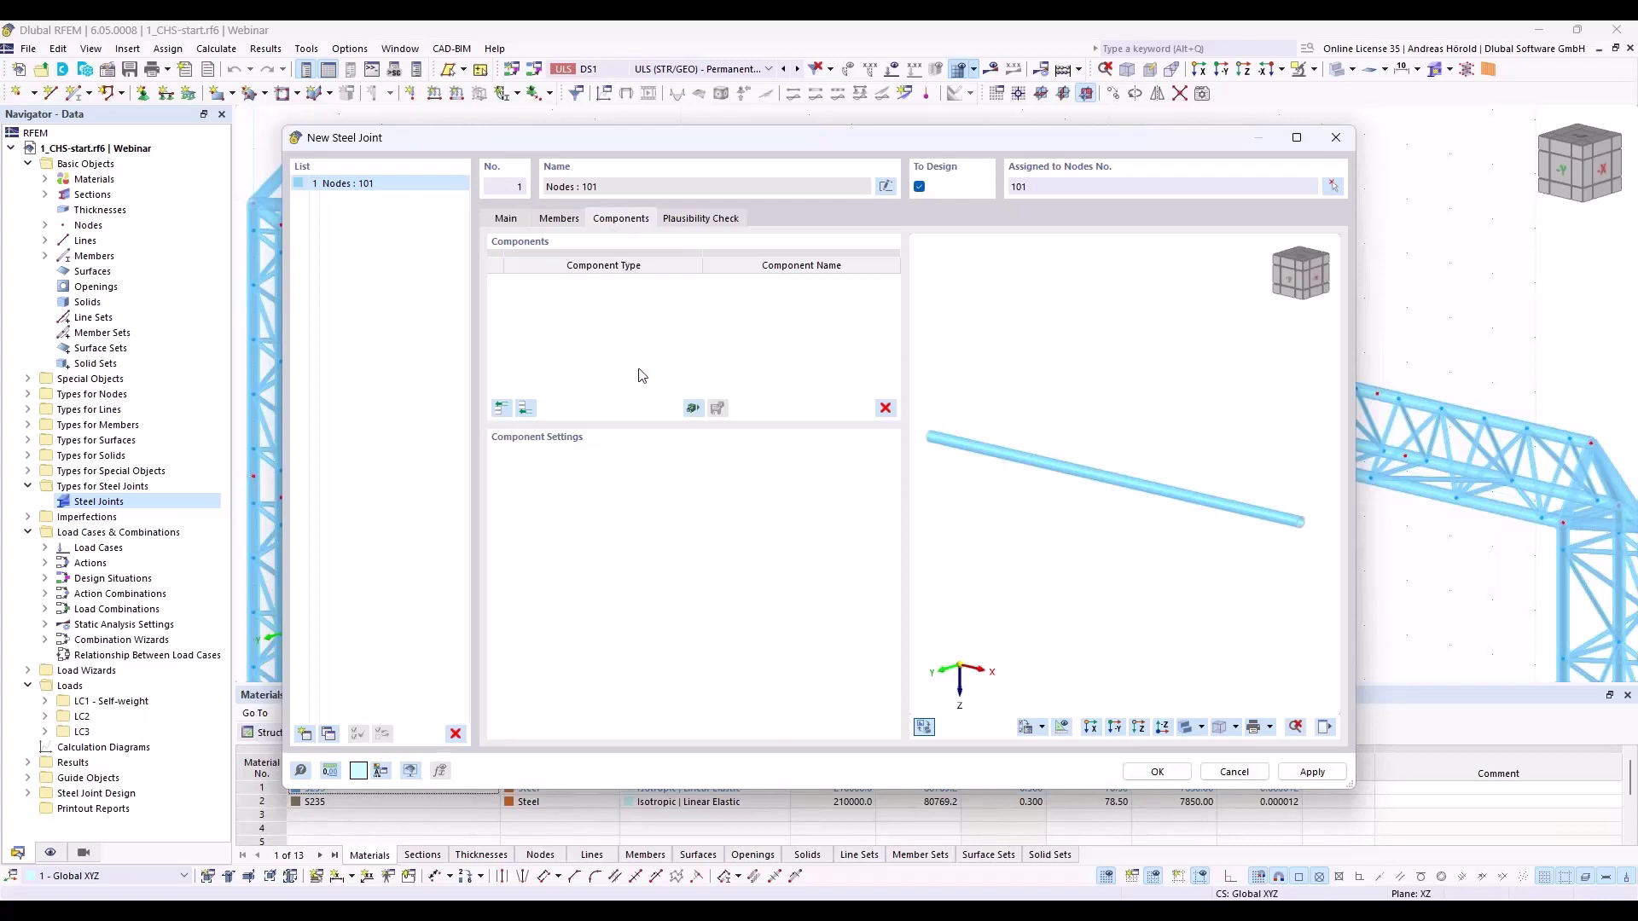
pyautogui.click(525, 408)
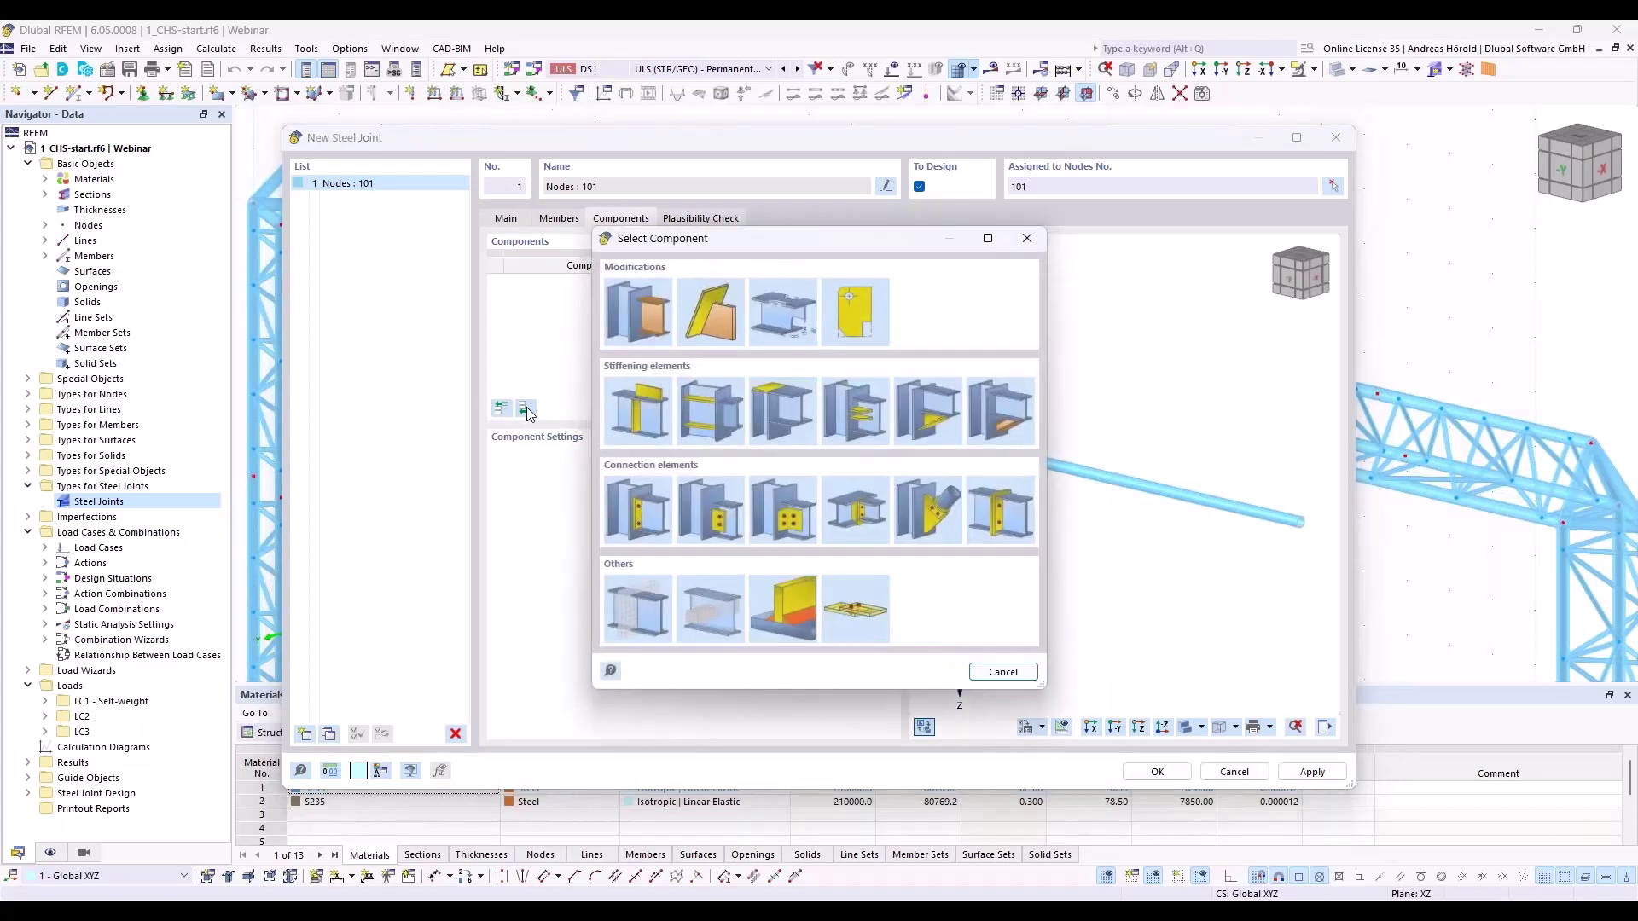
pyautogui.click(1001, 512)
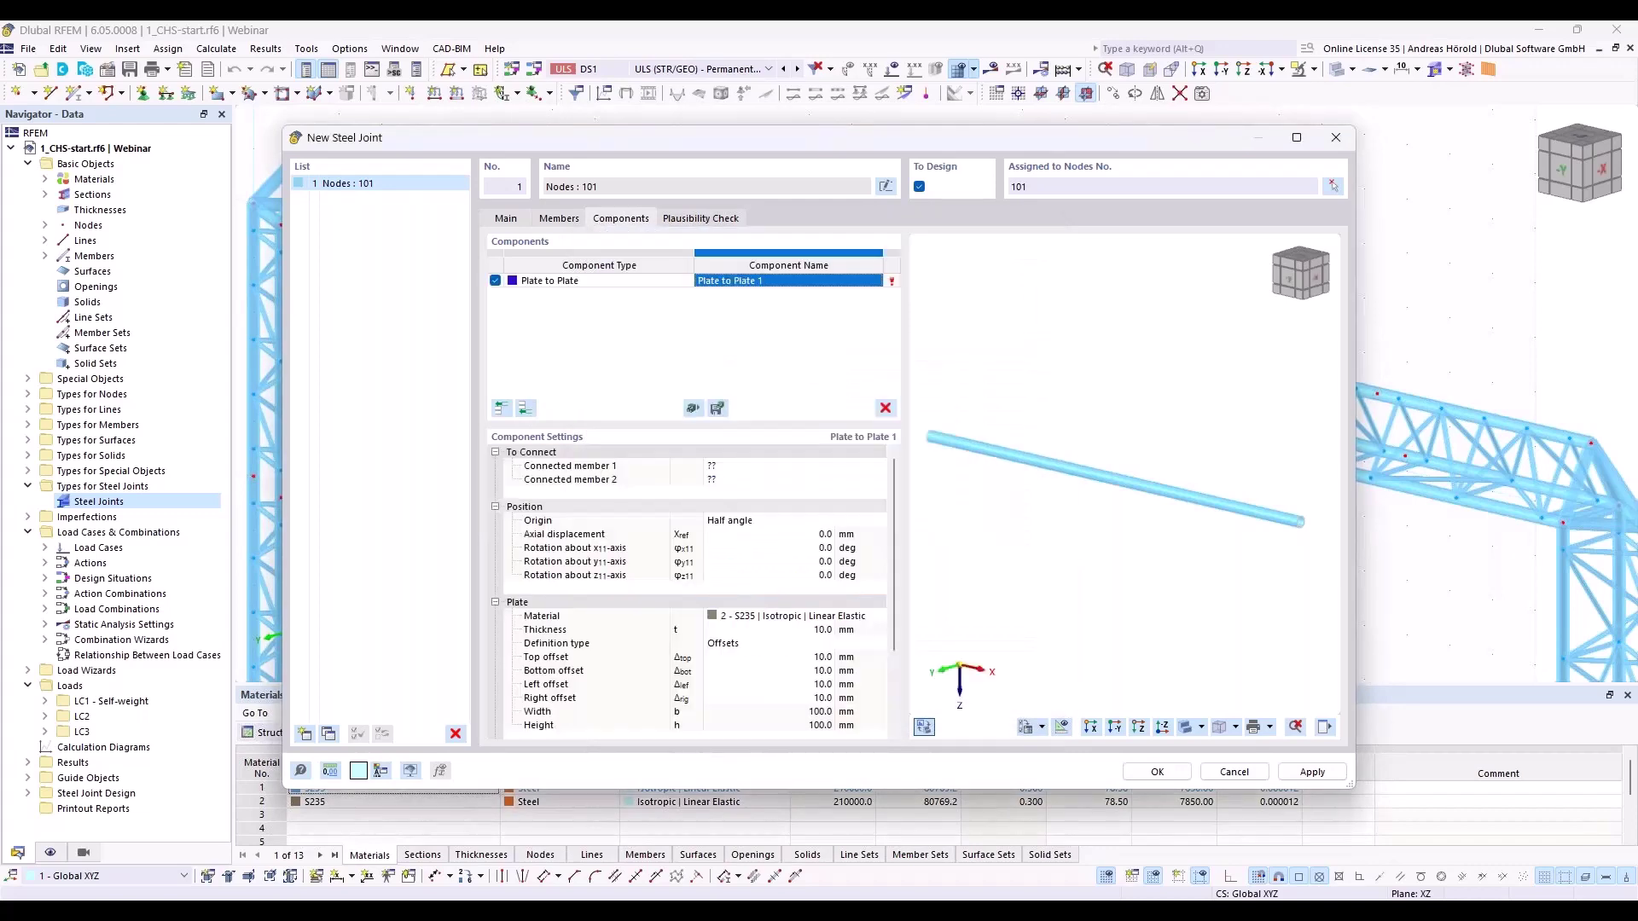
pyautogui.click(761, 467)
pyautogui.click(765, 467)
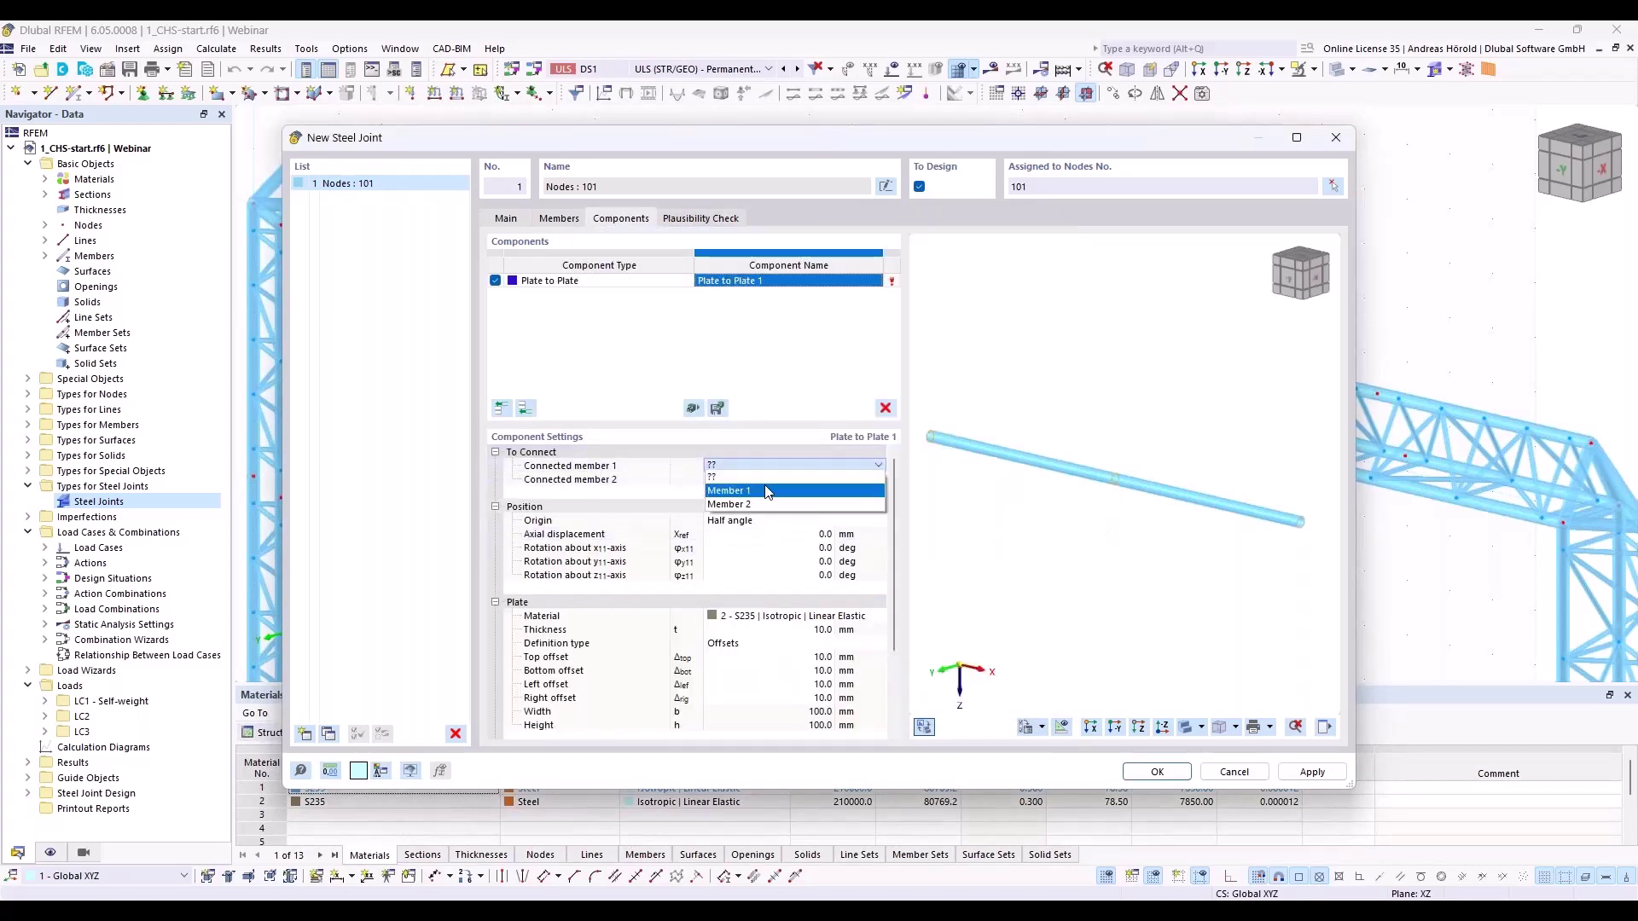
pyautogui.click(766, 492)
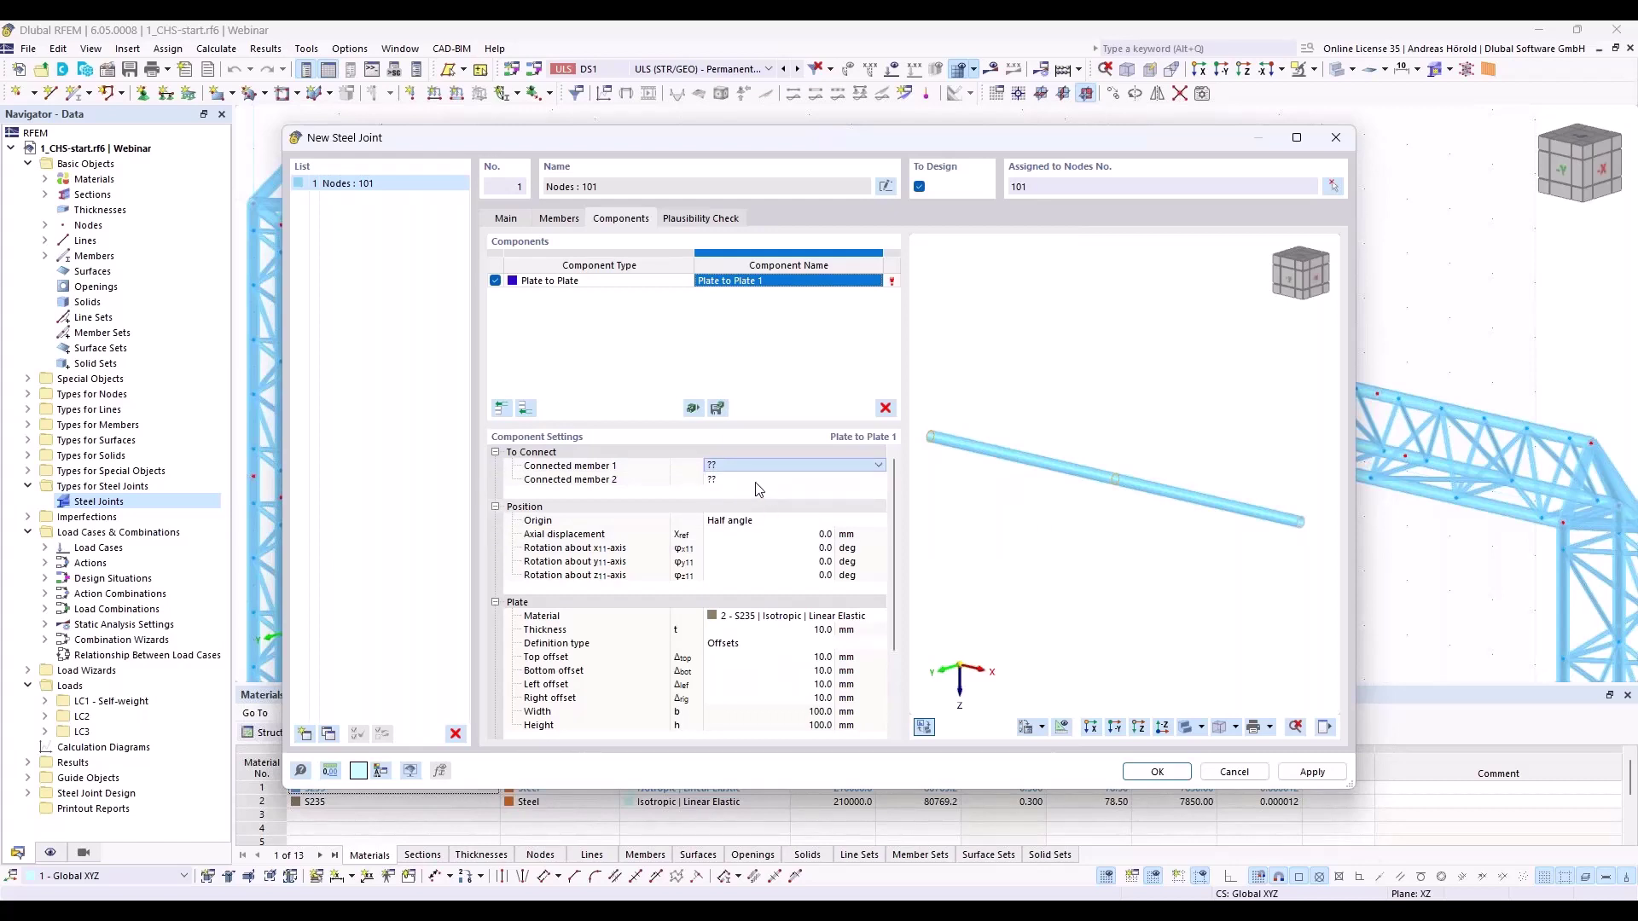
# Set the top, bottom, left and right offsets of the connecting plates to 80 mm
pyautogui.scroll(5, 1132, 473)
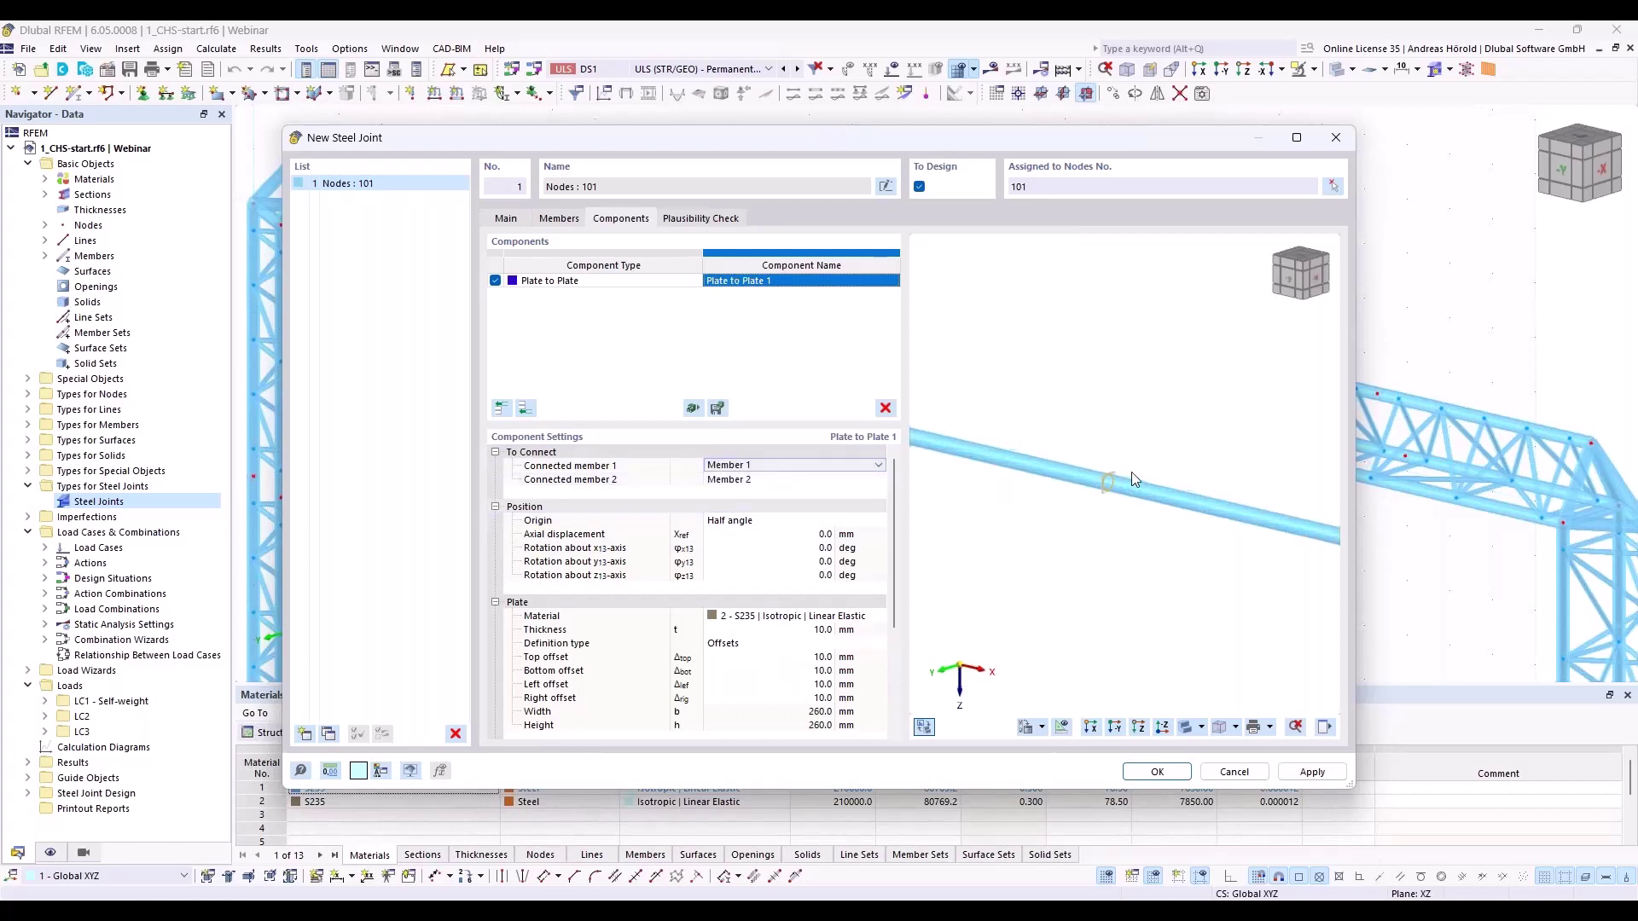
pyautogui.scroll(5, 1100, 527)
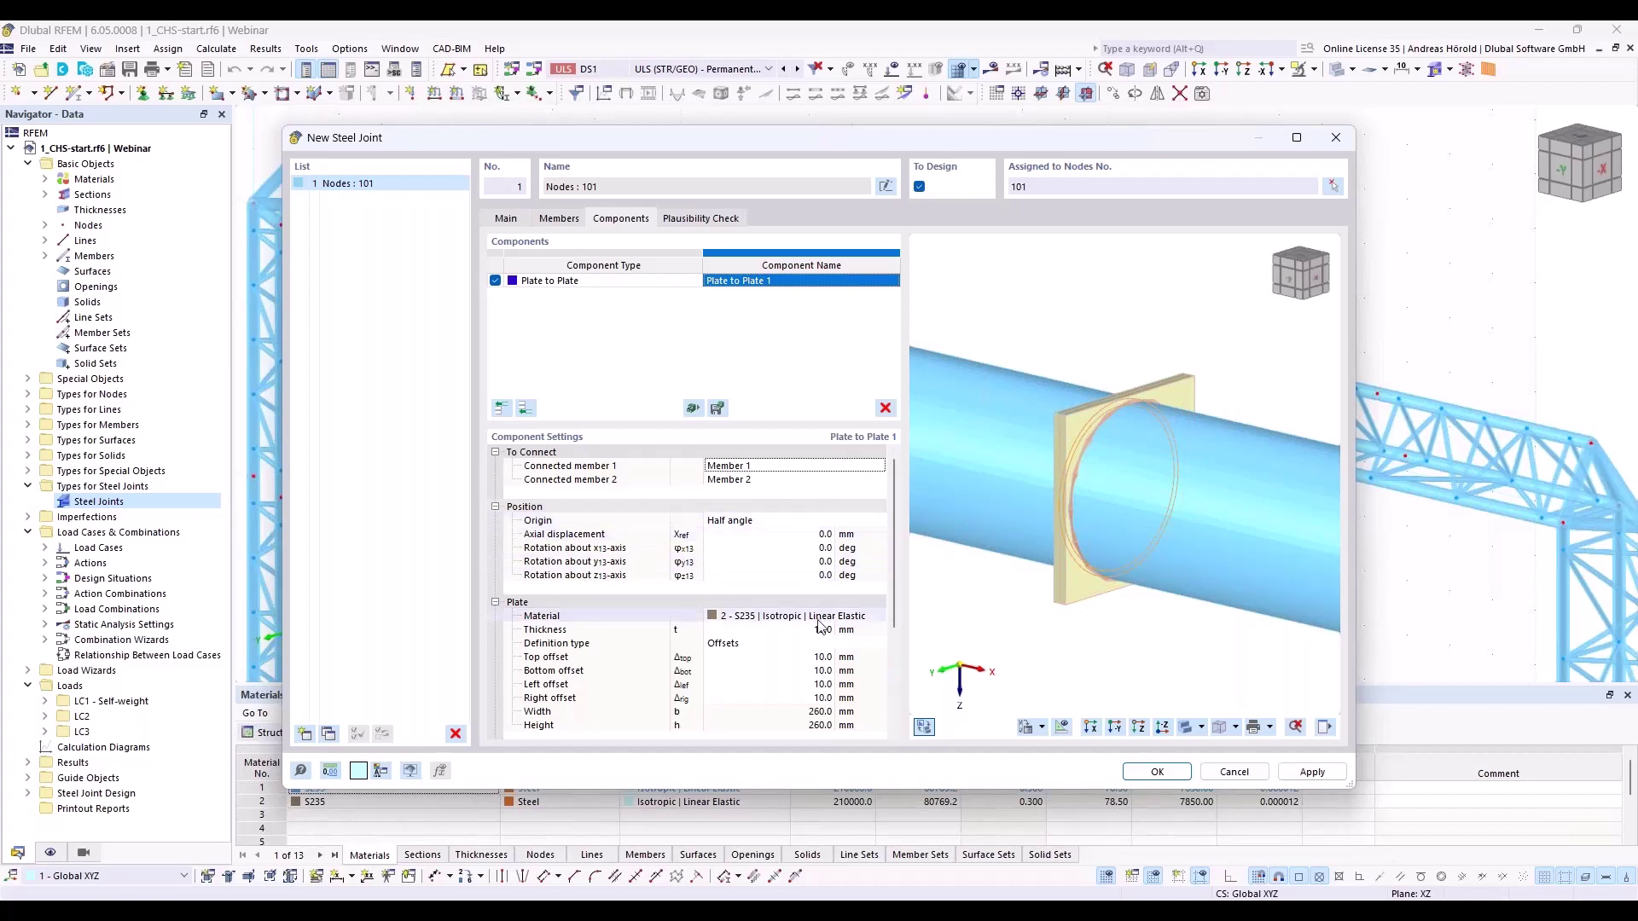
pyautogui.scroll(-2, 825, 566)
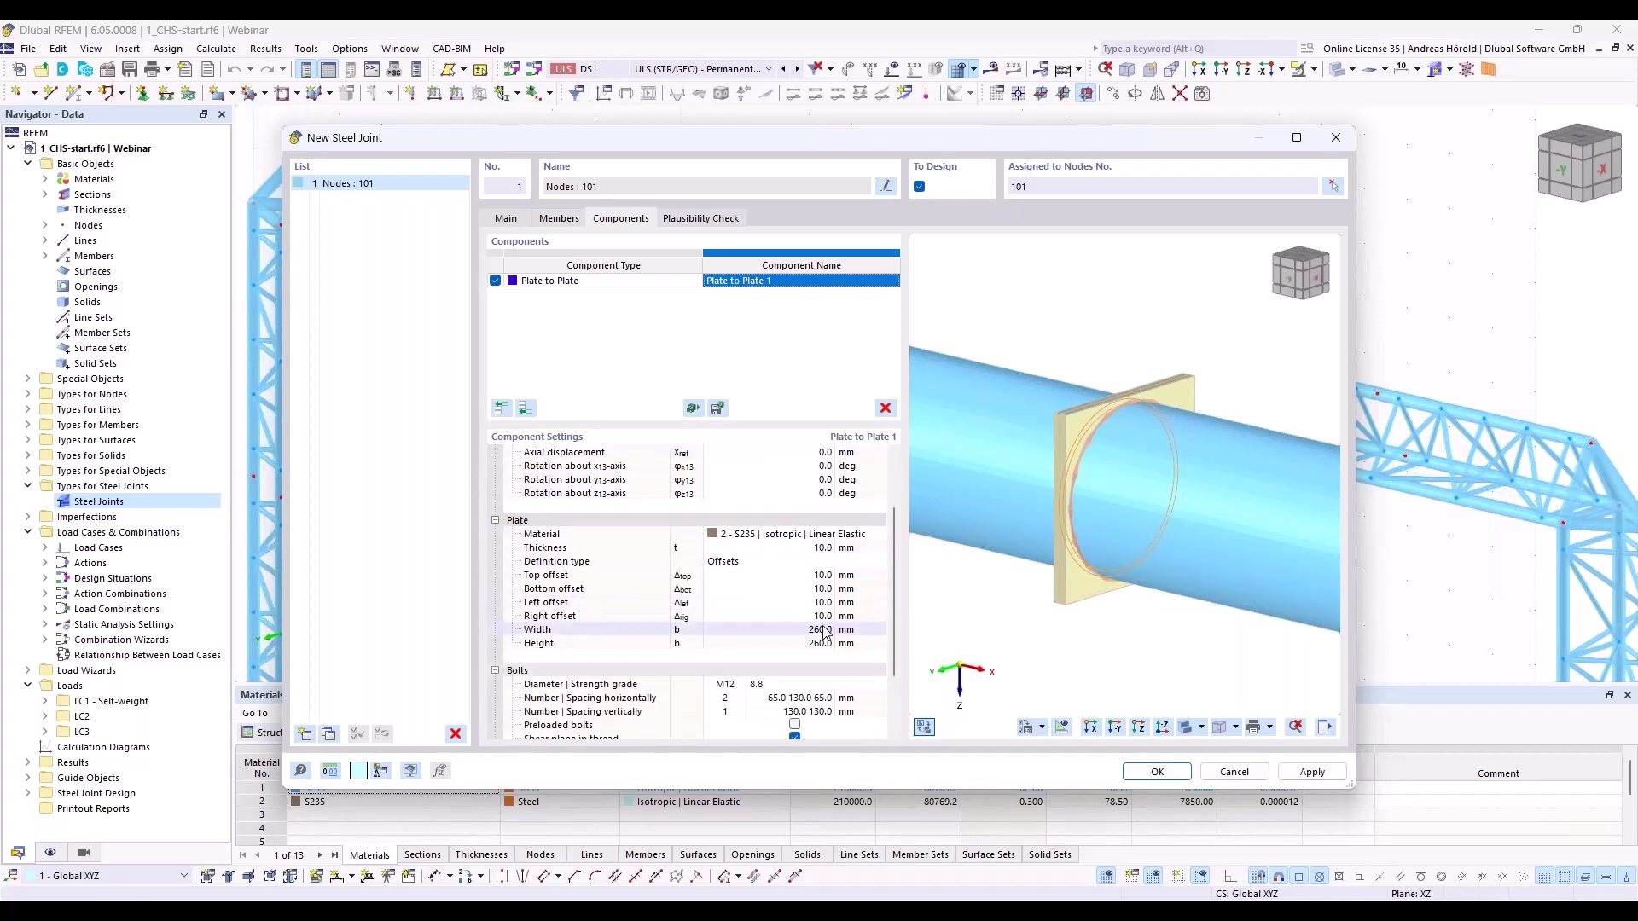
pyautogui.click(824, 576)
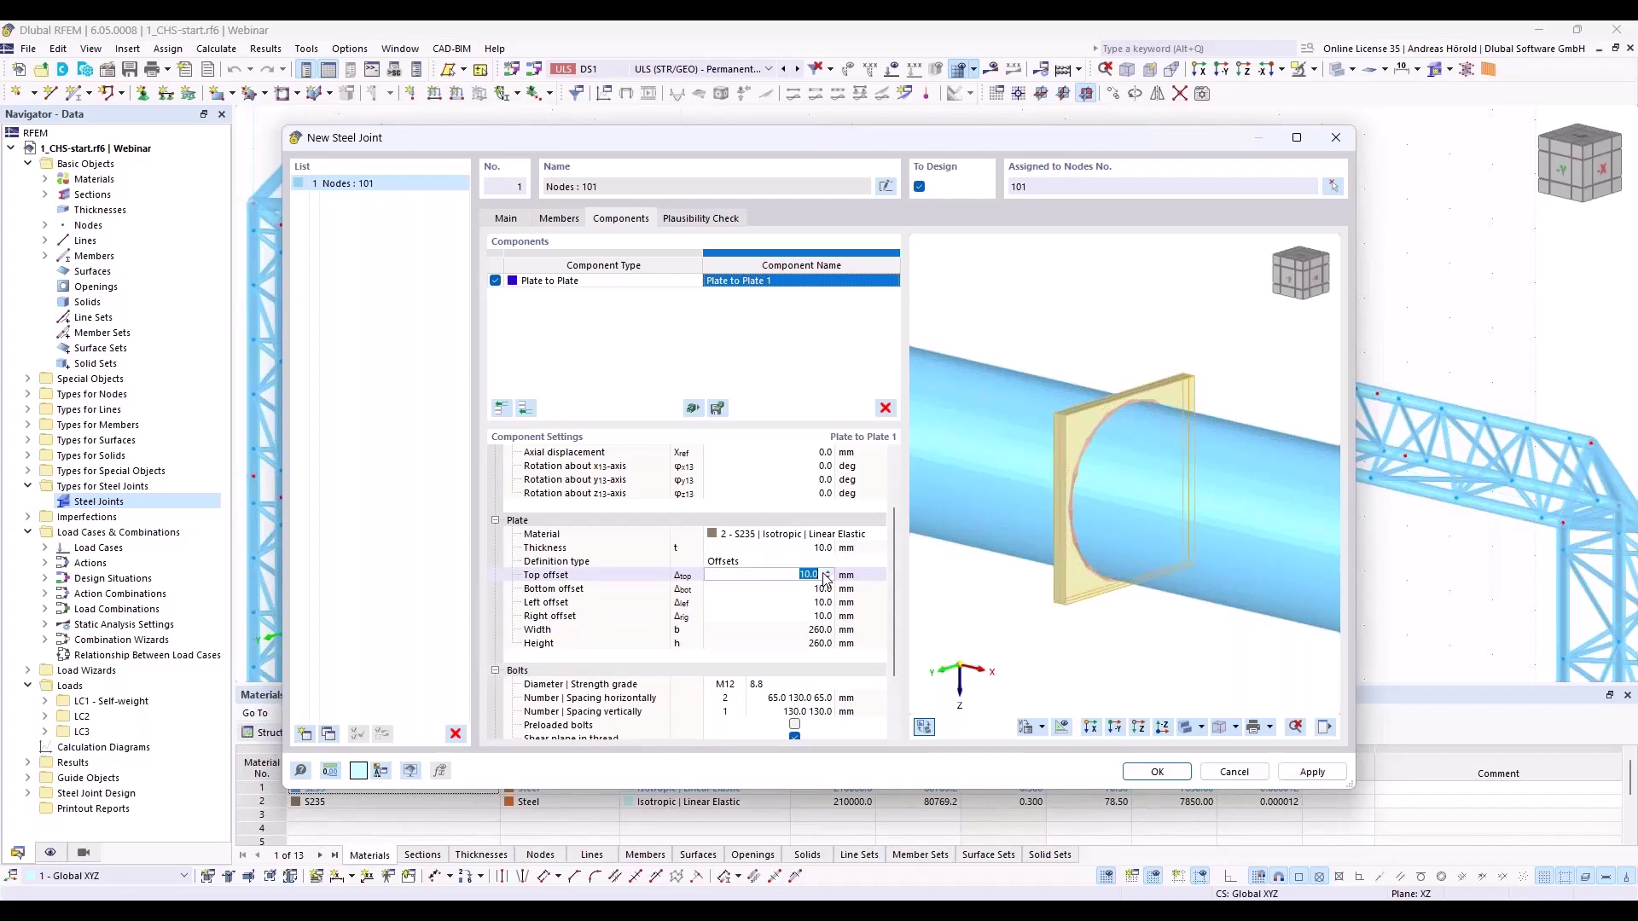
pyautogui.write('80')
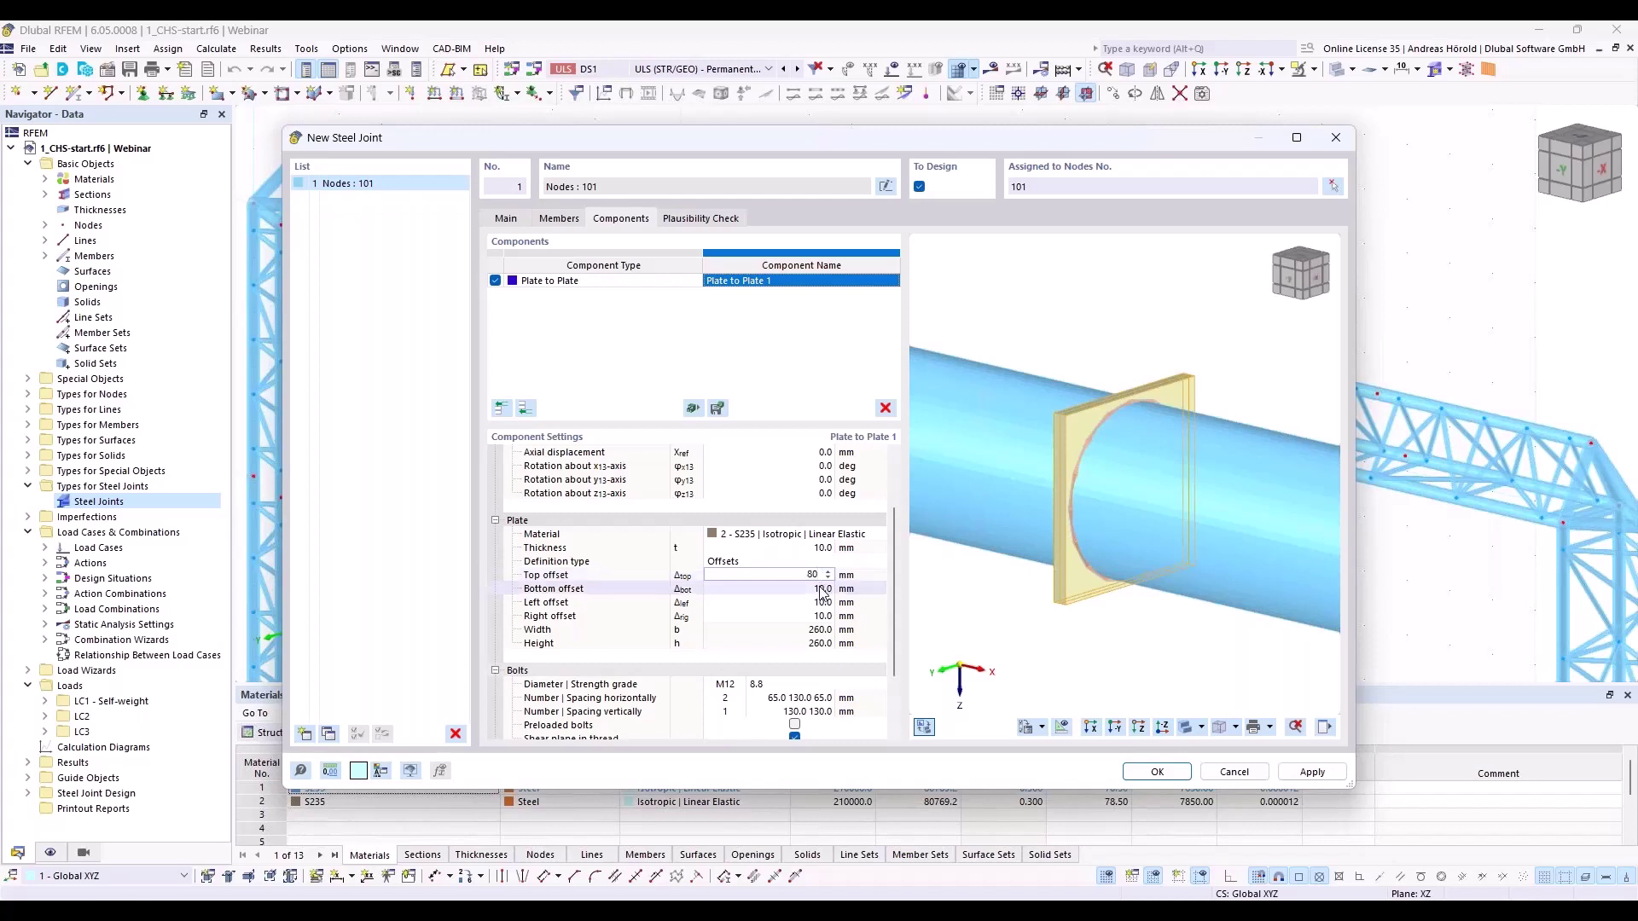
pyautogui.click(822, 589)
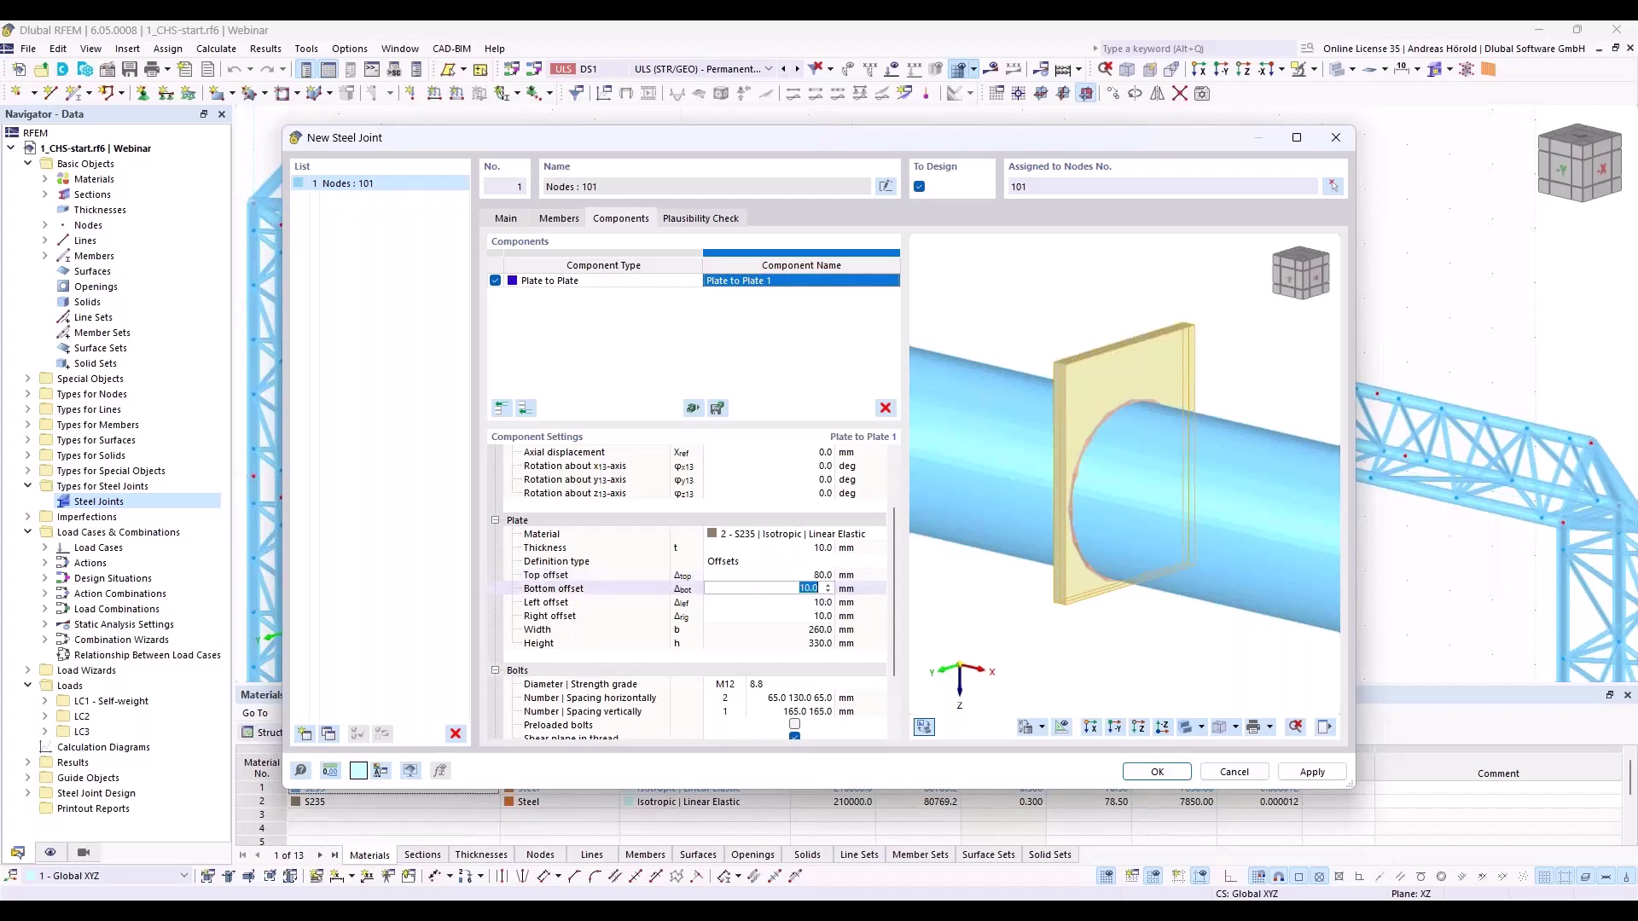
pyautogui.write('80')
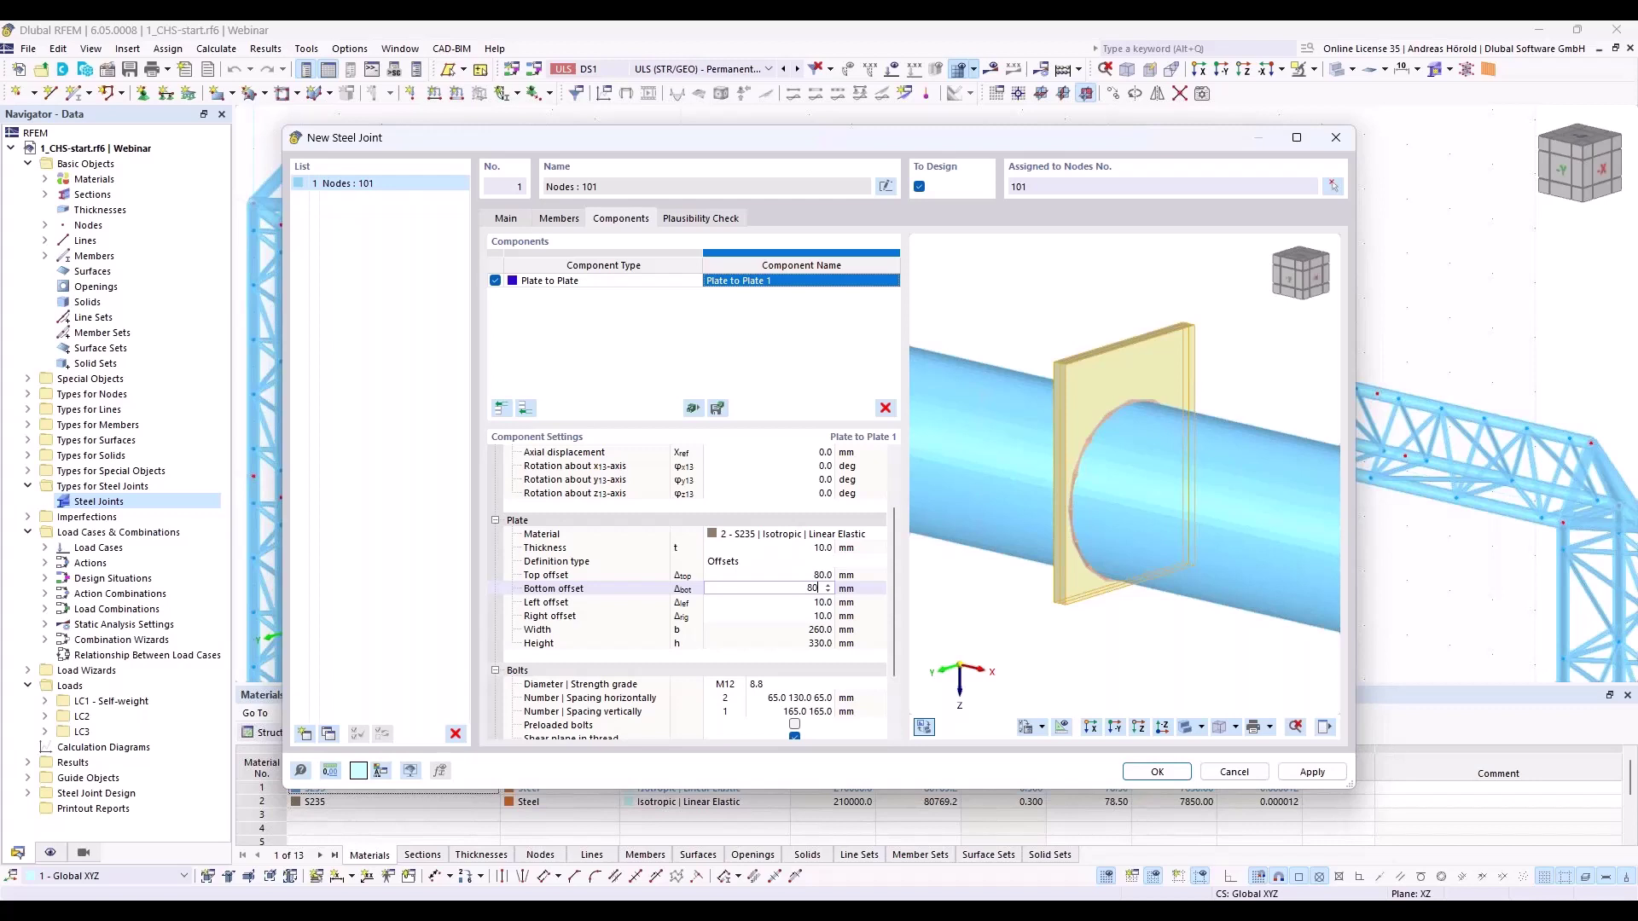
pyautogui.click(825, 603)
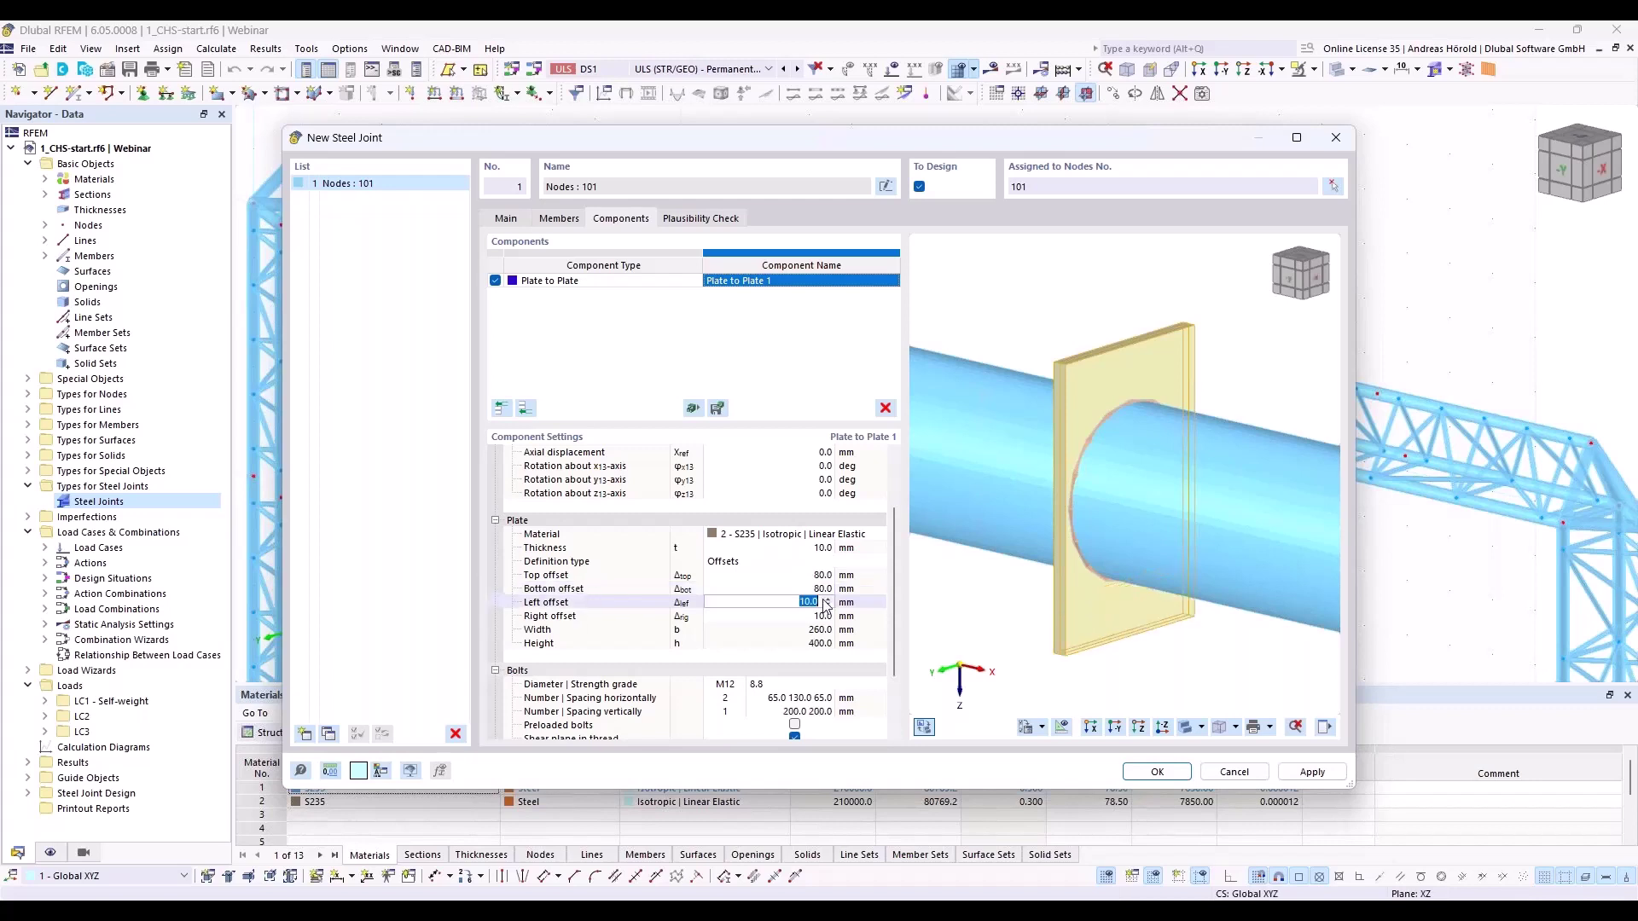
pyautogui.write('80')
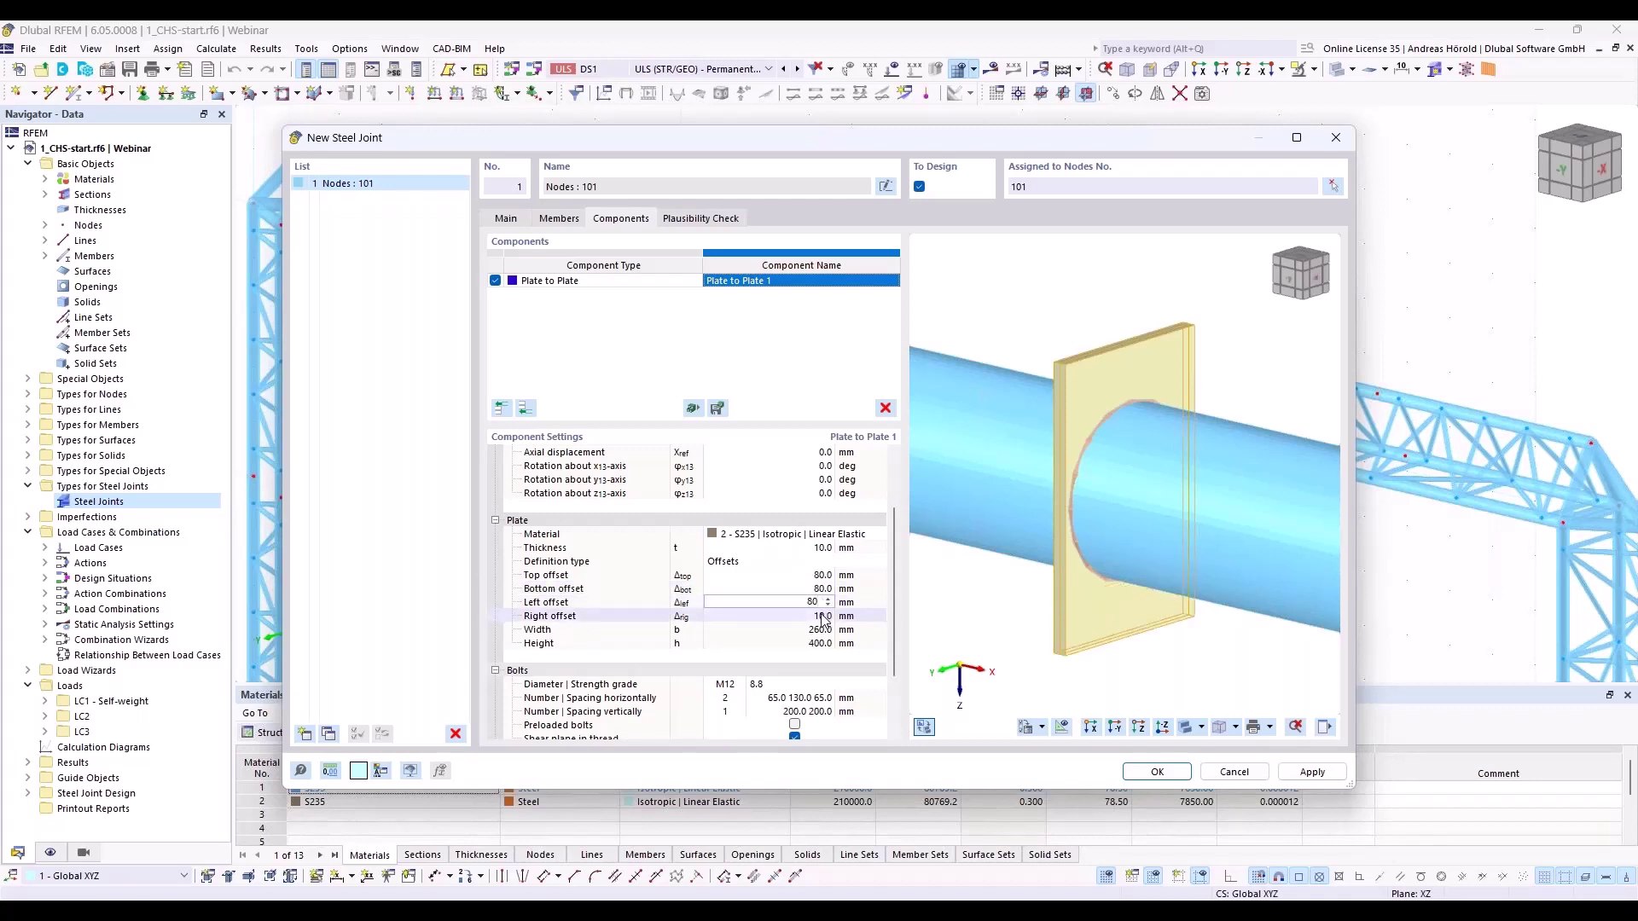
pyautogui.click(825, 616)
pyautogui.write('80')
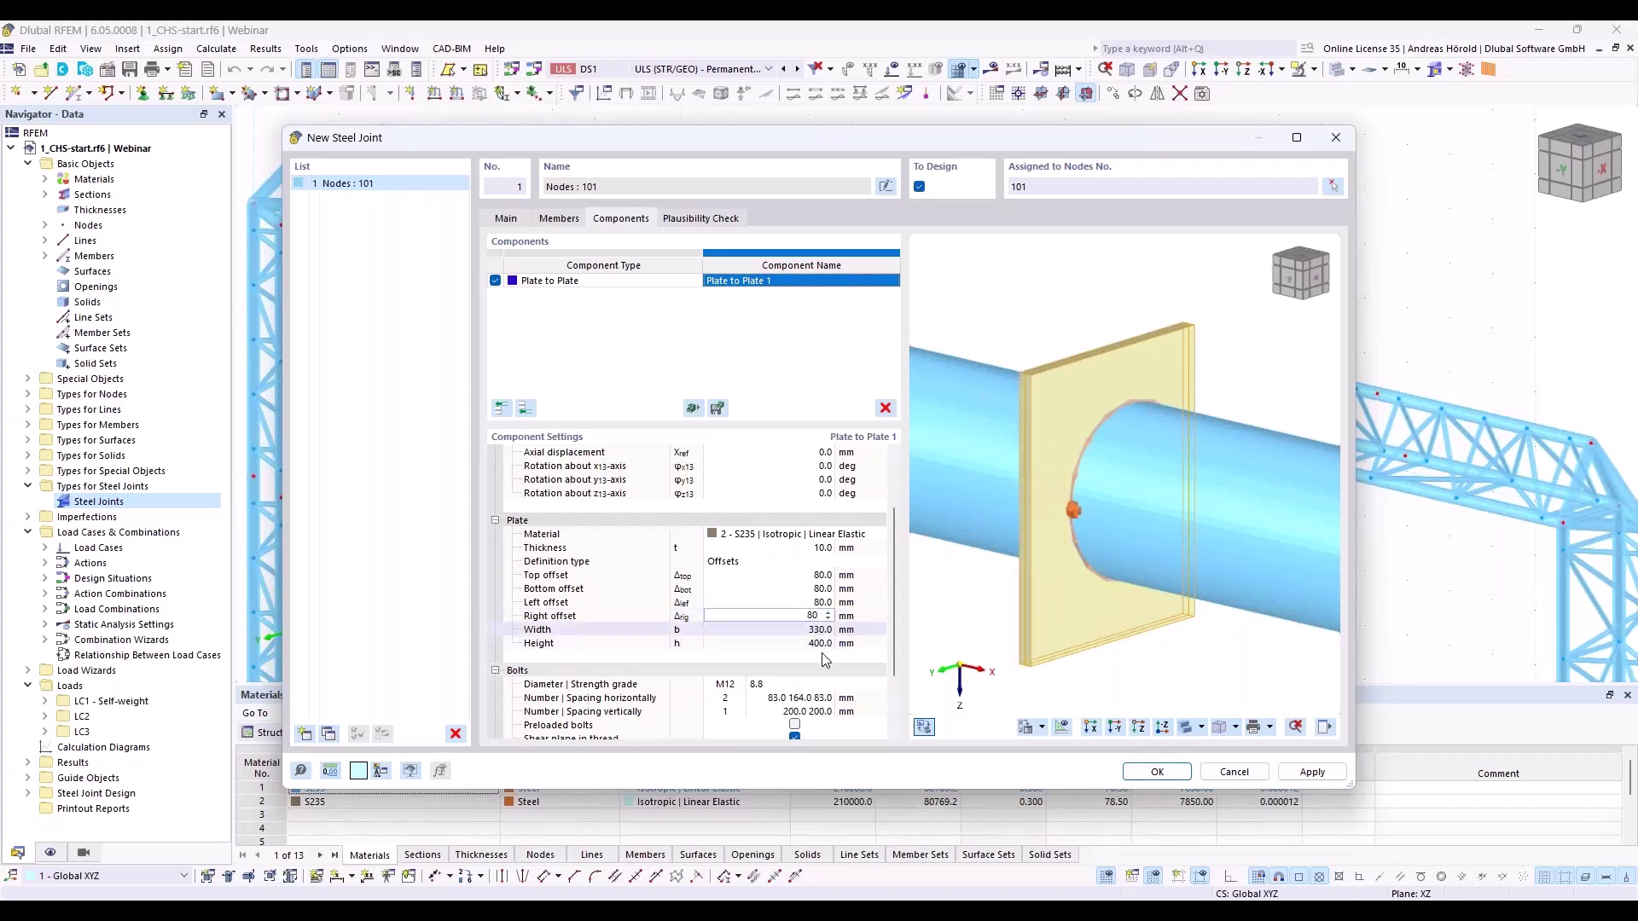
pyautogui.press('Return')
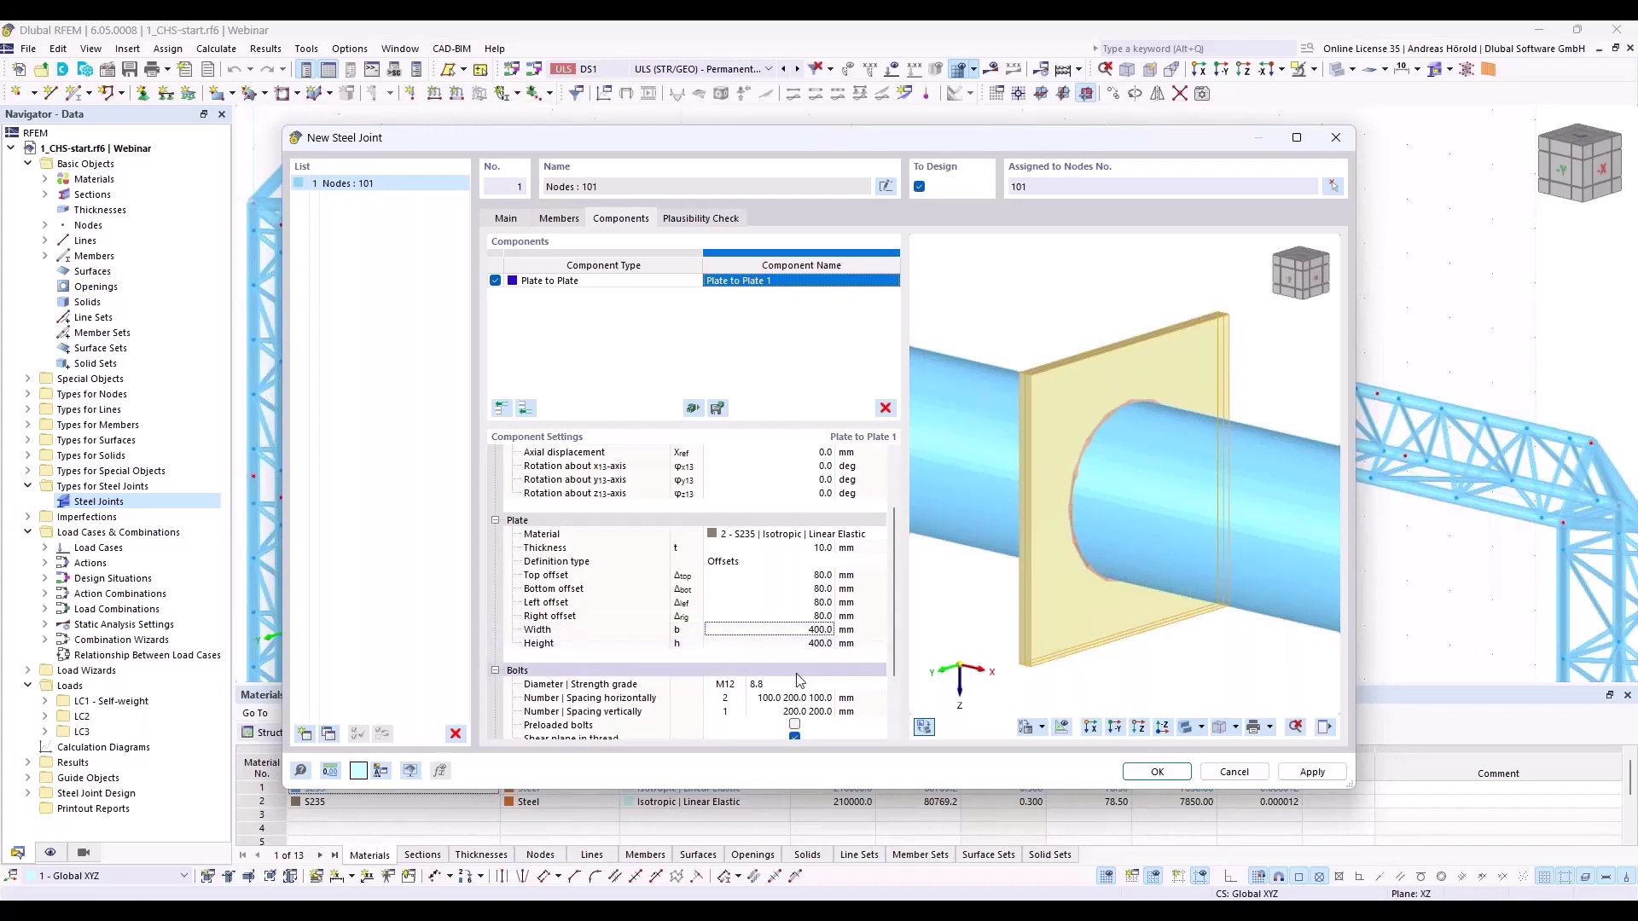
# Remove the default bolts from the Plate to Plate component by setting their horizontal number to 0
pyautogui.scroll(-2, 798, 680)
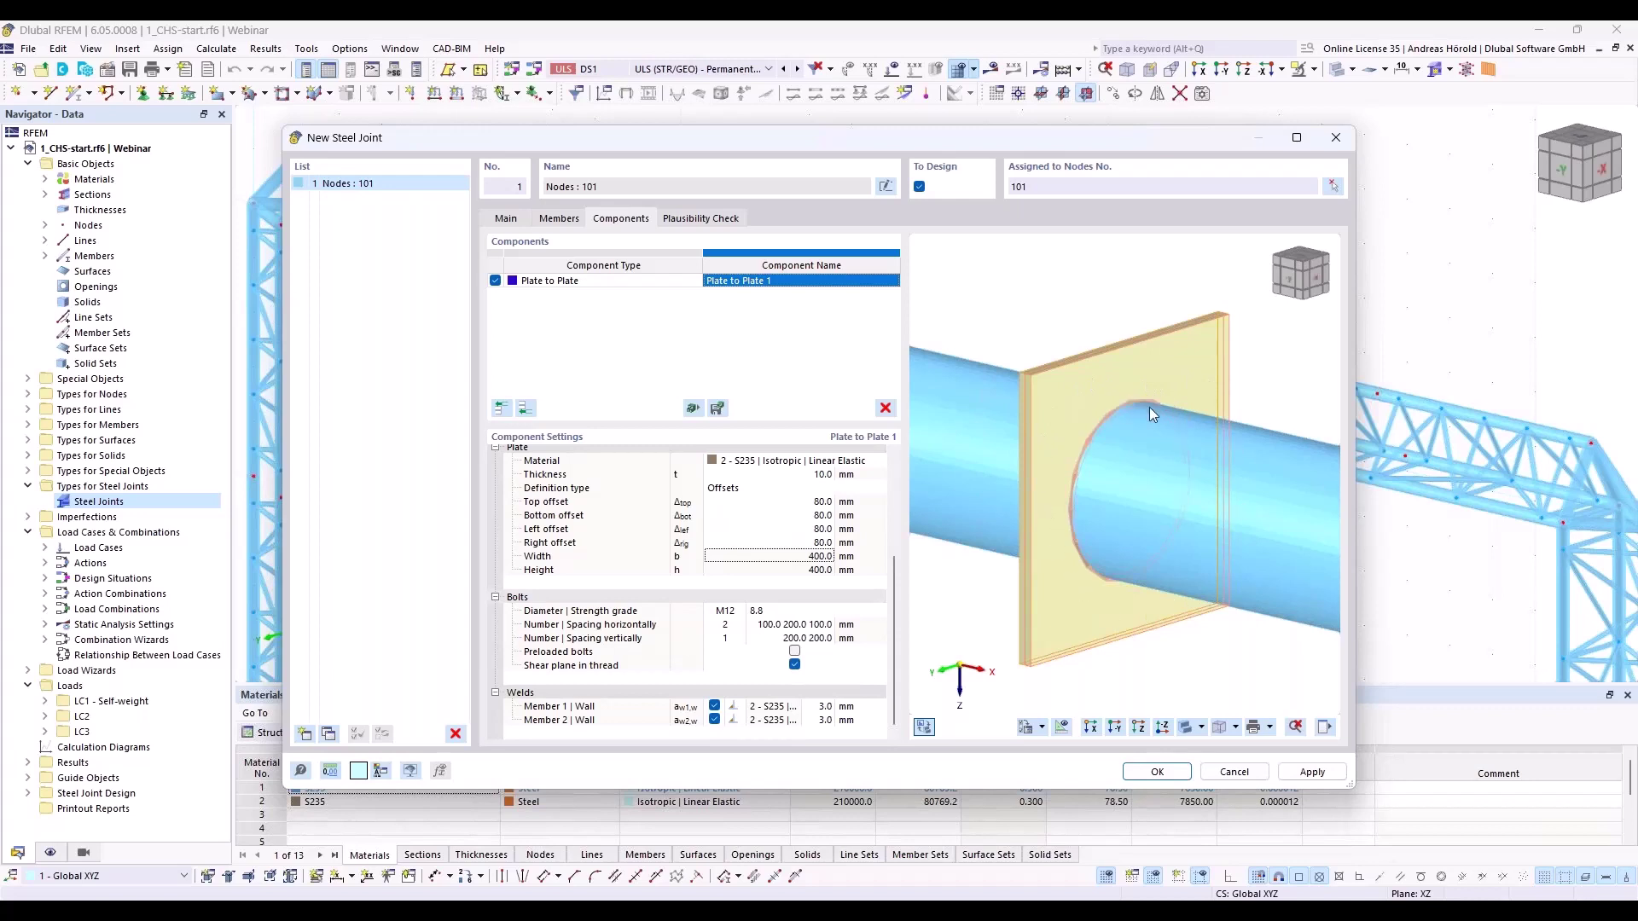
pyautogui.click(721, 625)
pyautogui.write('0')
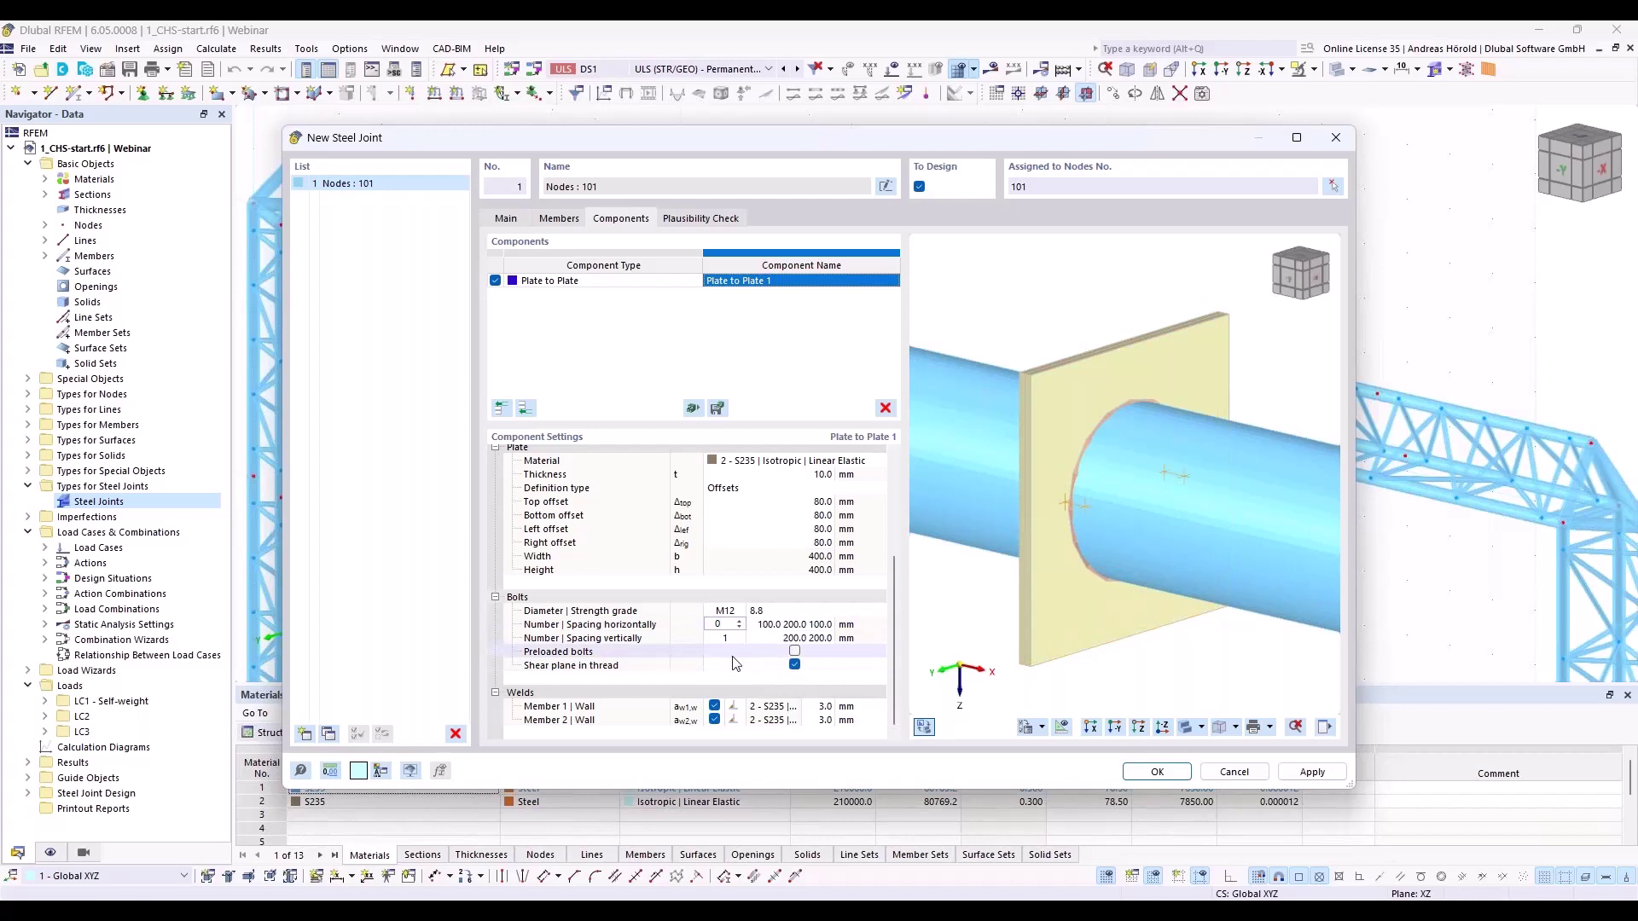
pyautogui.press('Return')
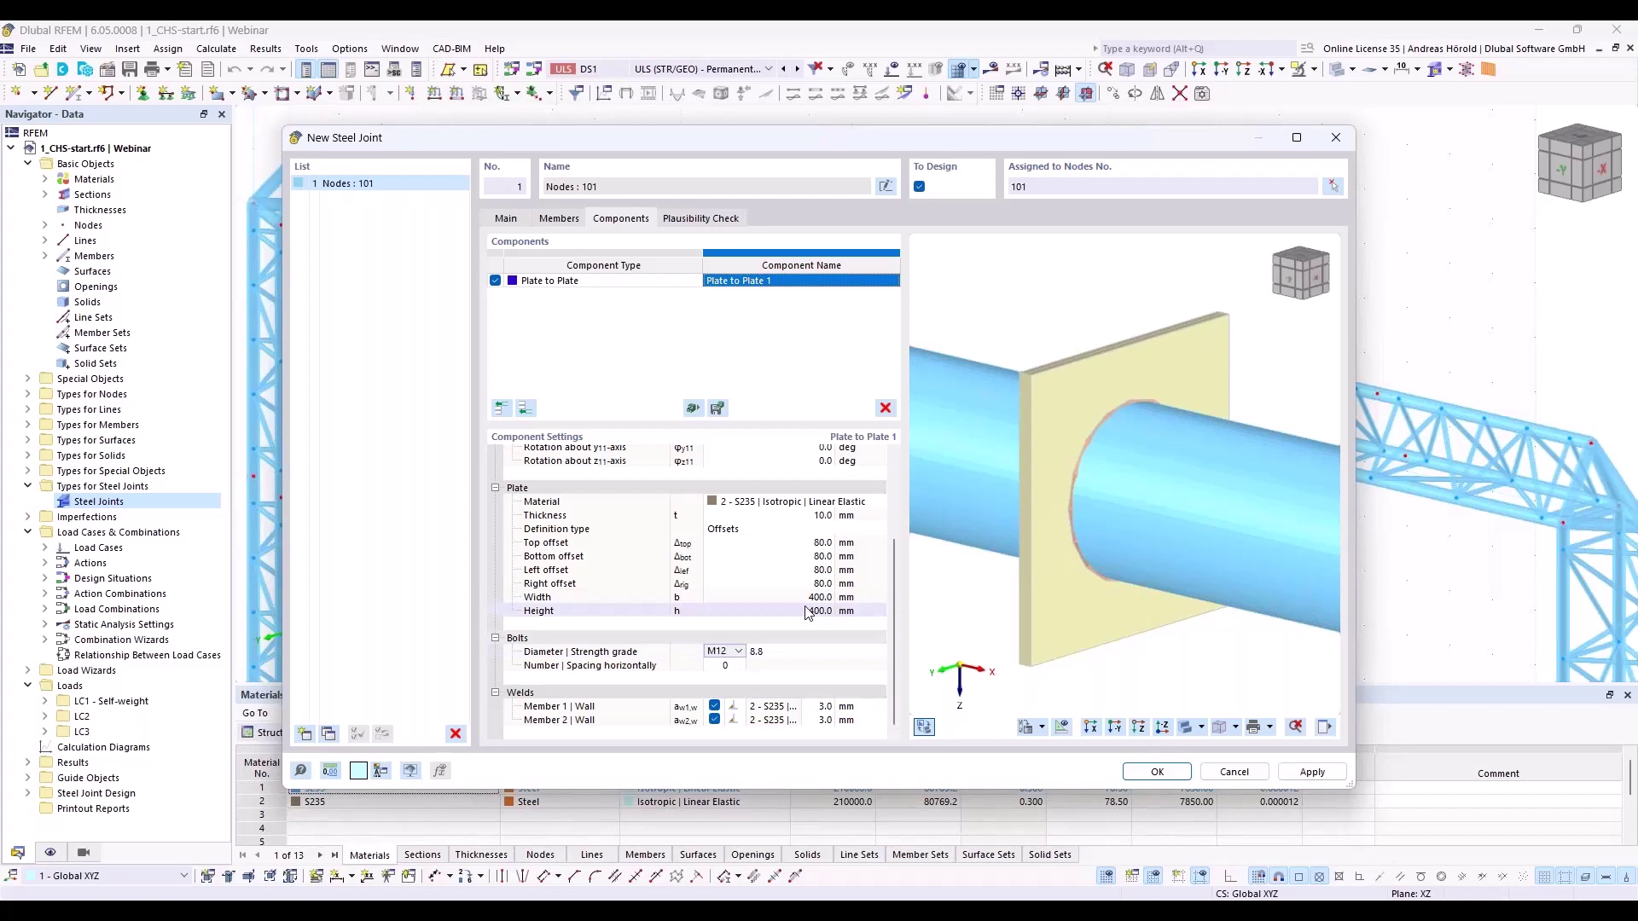
# Set the Member 1 wall weld to a front-side fillet weld and size both member wall welds at 5 mm
pyautogui.click(739, 711)
pyautogui.click(739, 708)
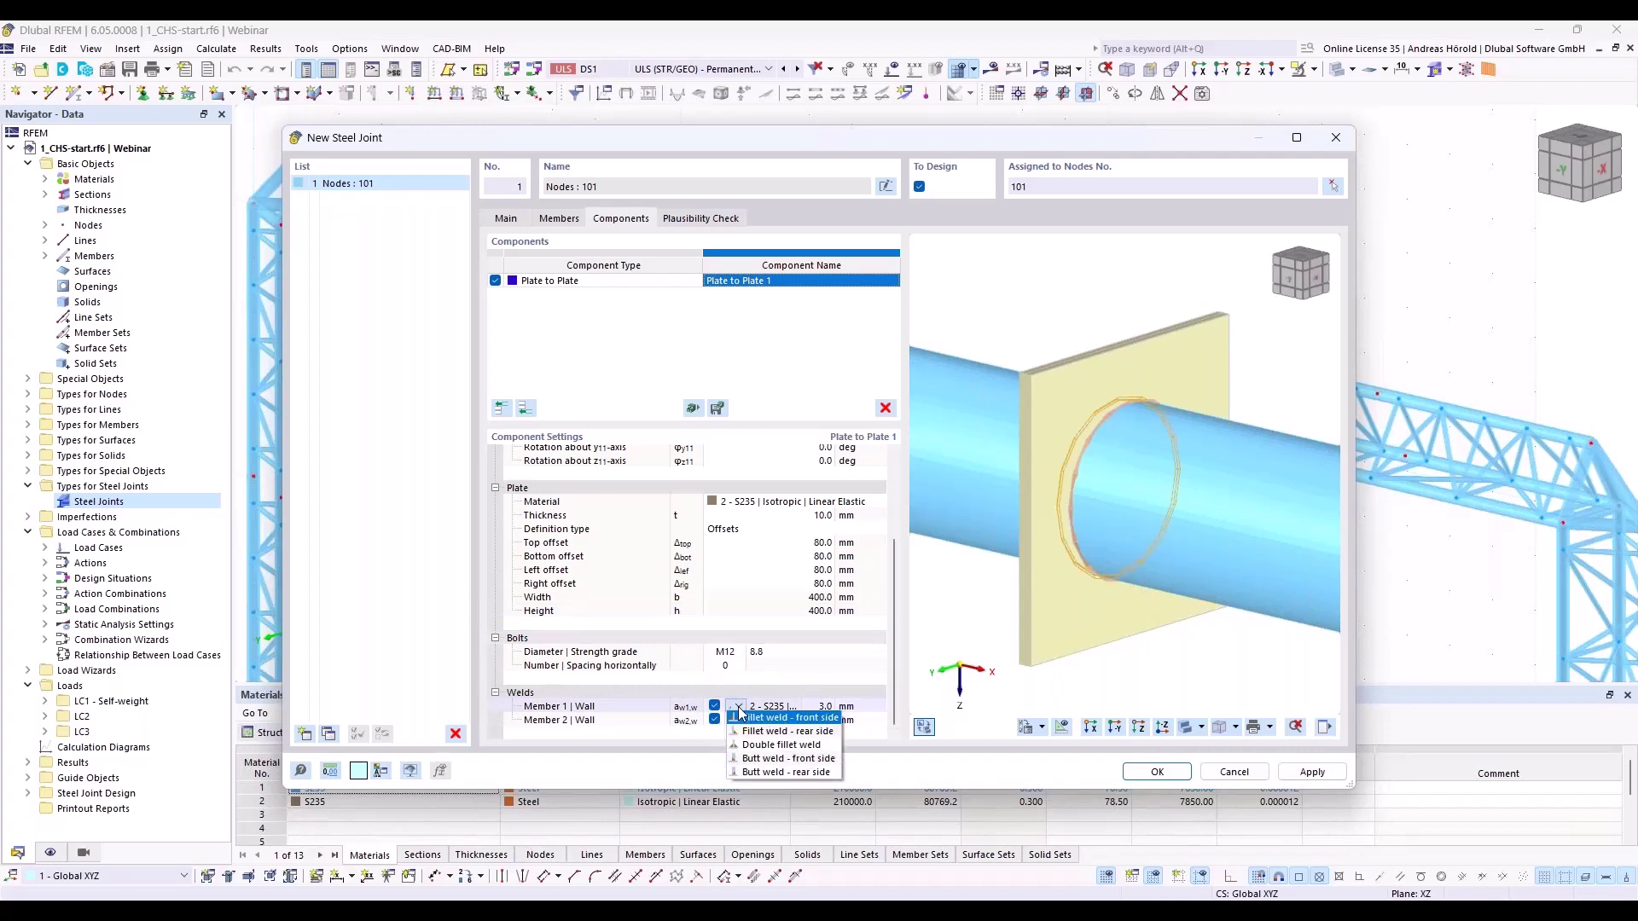
pyautogui.click(809, 718)
pyautogui.click(825, 708)
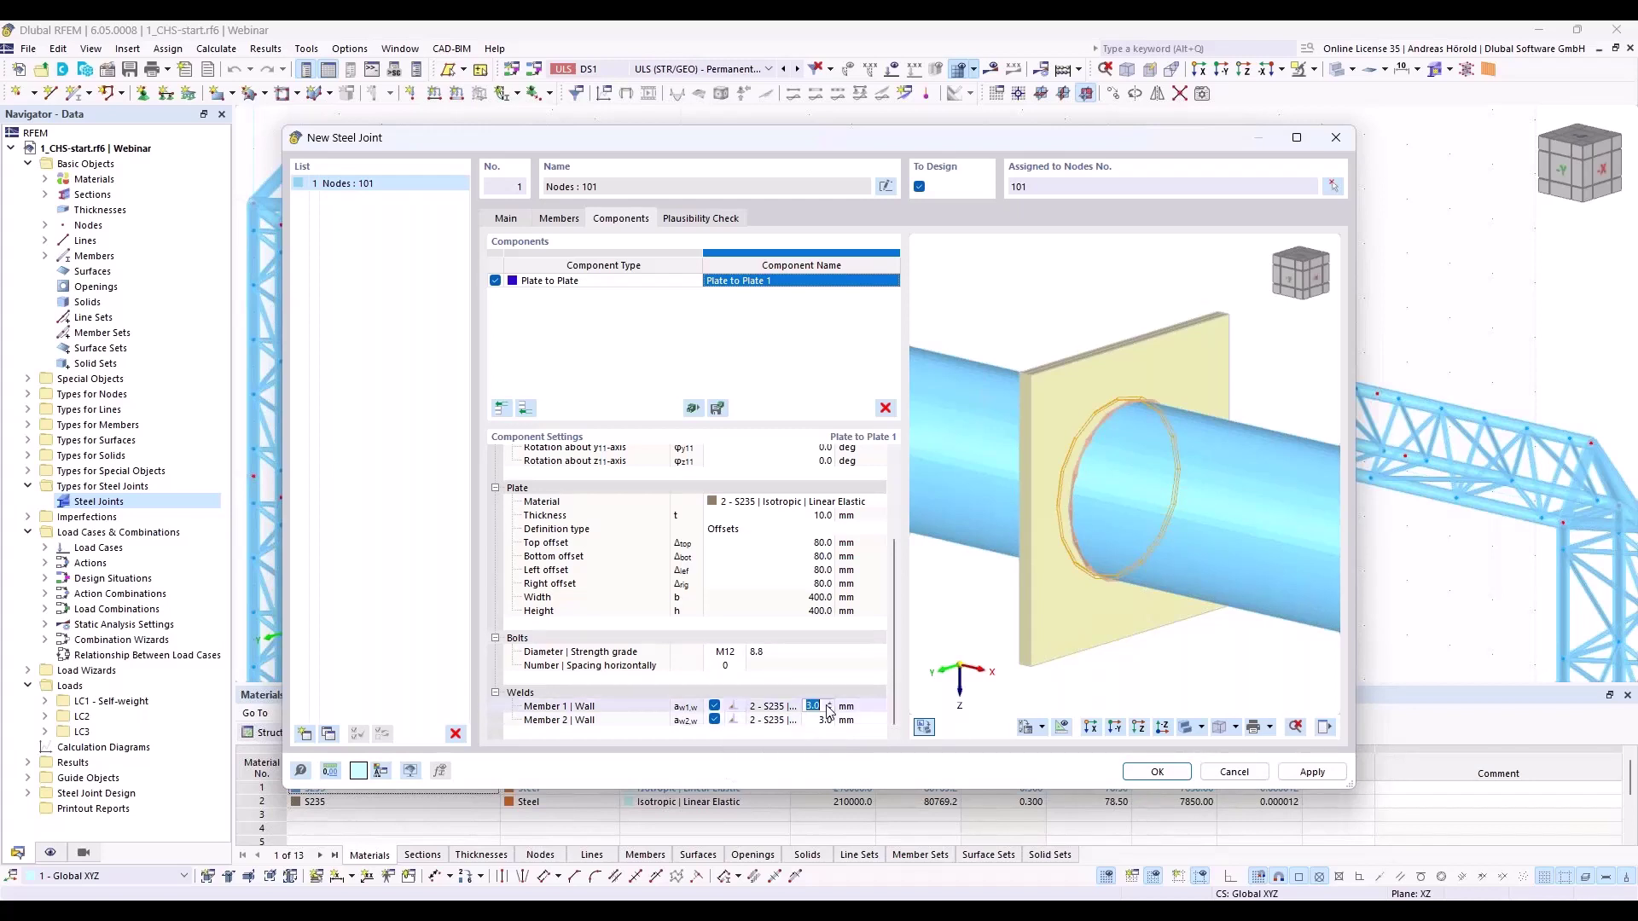
pyautogui.write('5')
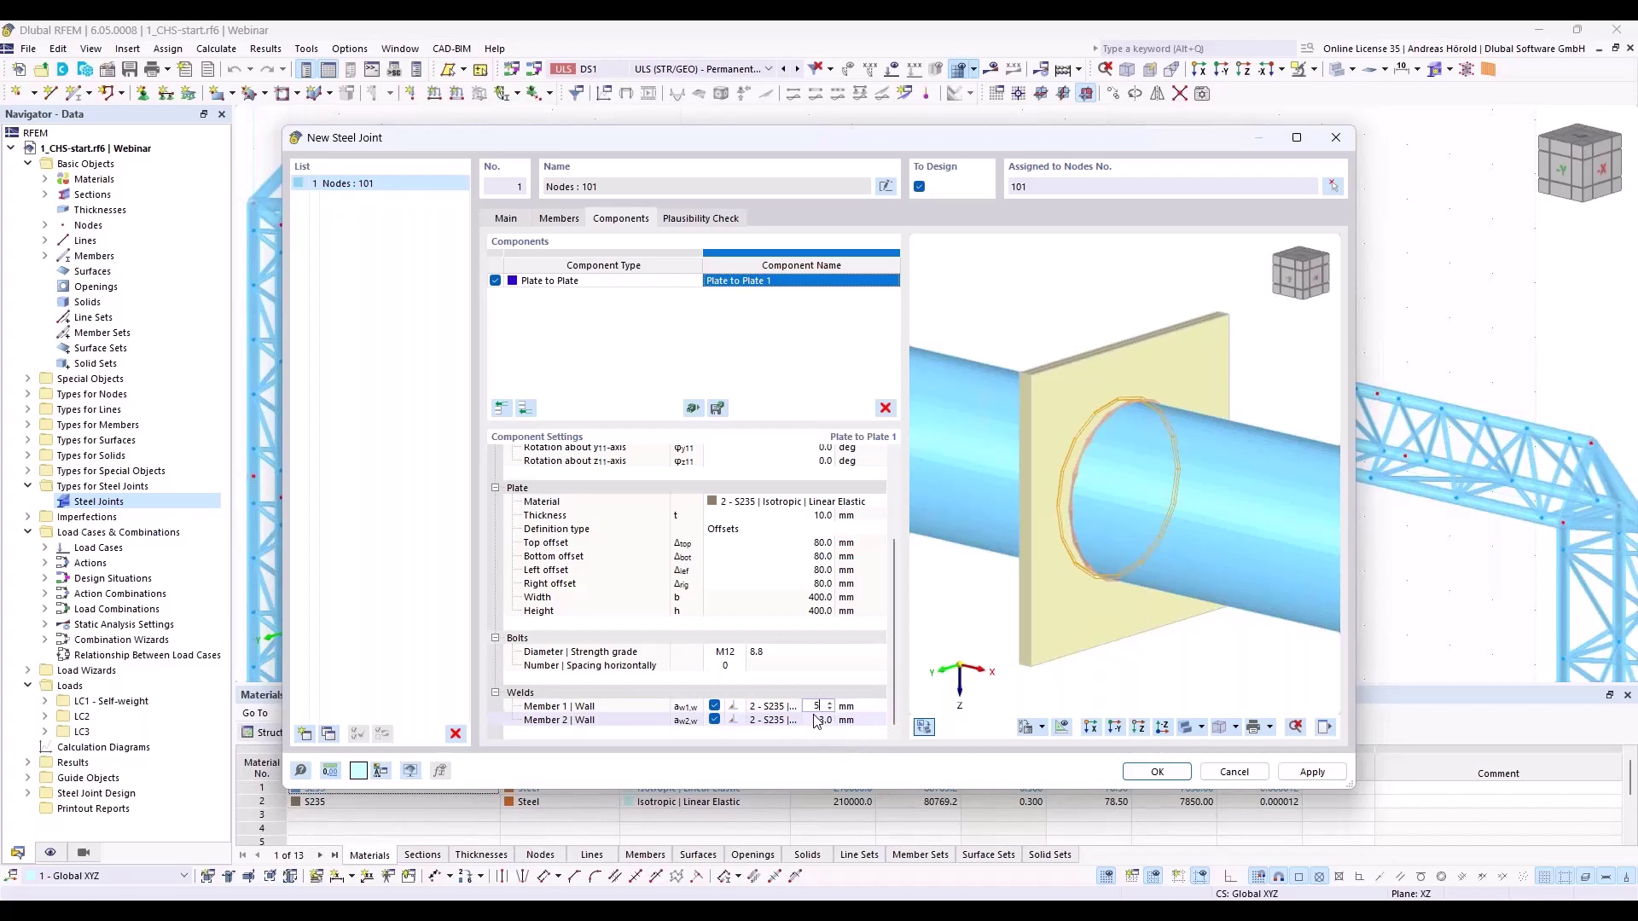
pyautogui.click(815, 720)
pyautogui.write('5')
pyautogui.press('Return')
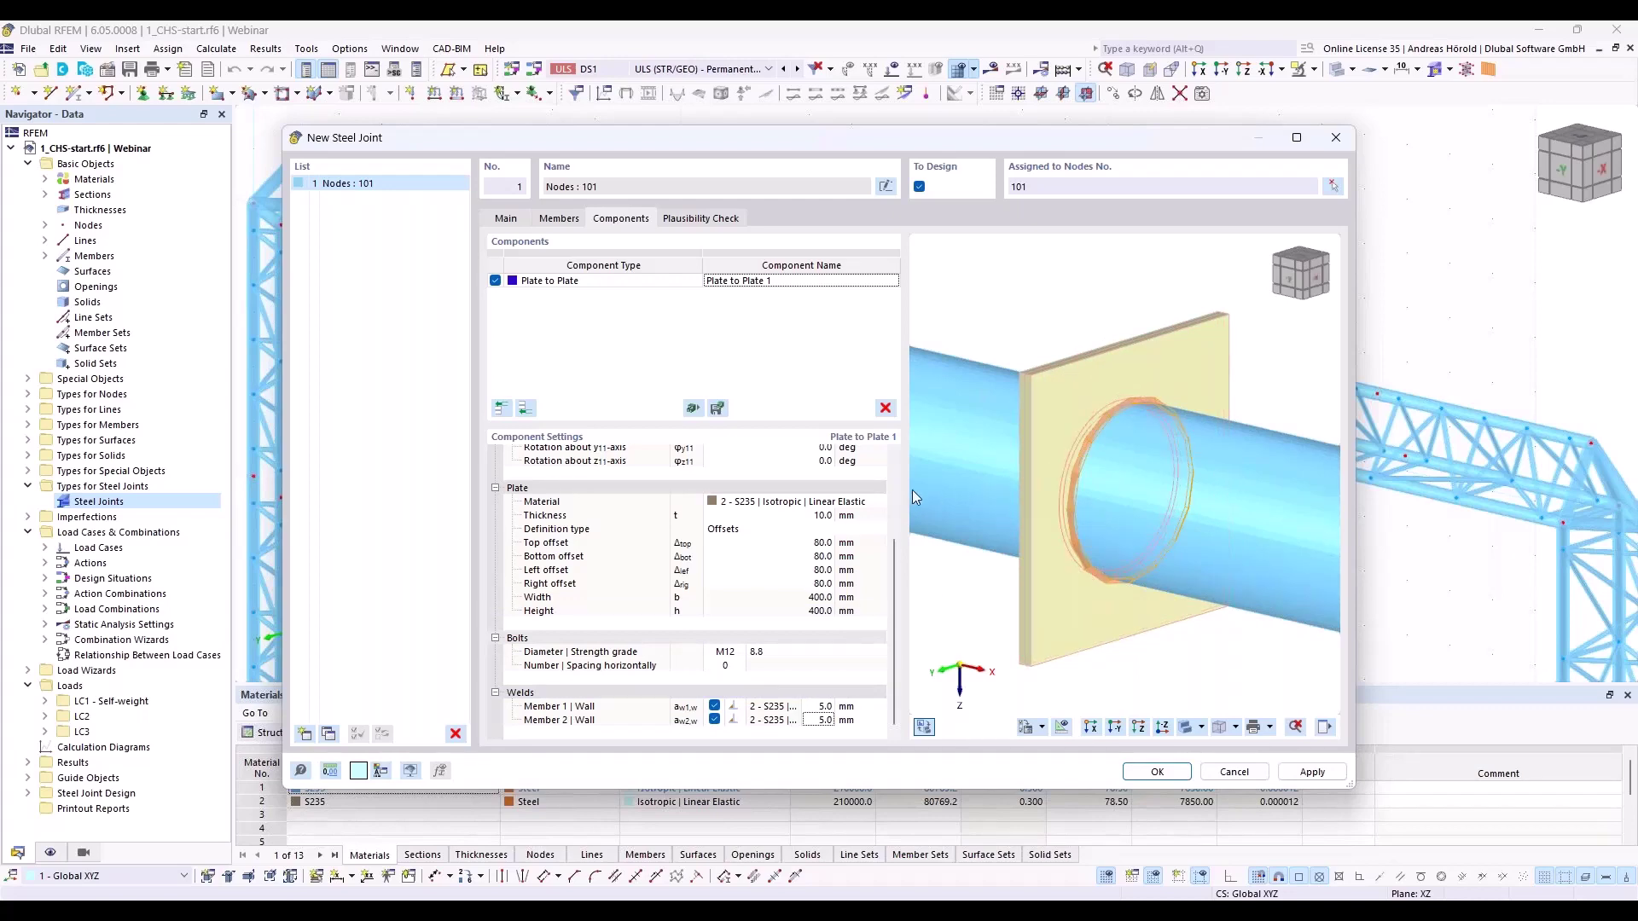
# Add a Plate Editor component to the joint with Plate 1 of the Plate to Plate component as the plate to modify
pyautogui.click(525, 409)
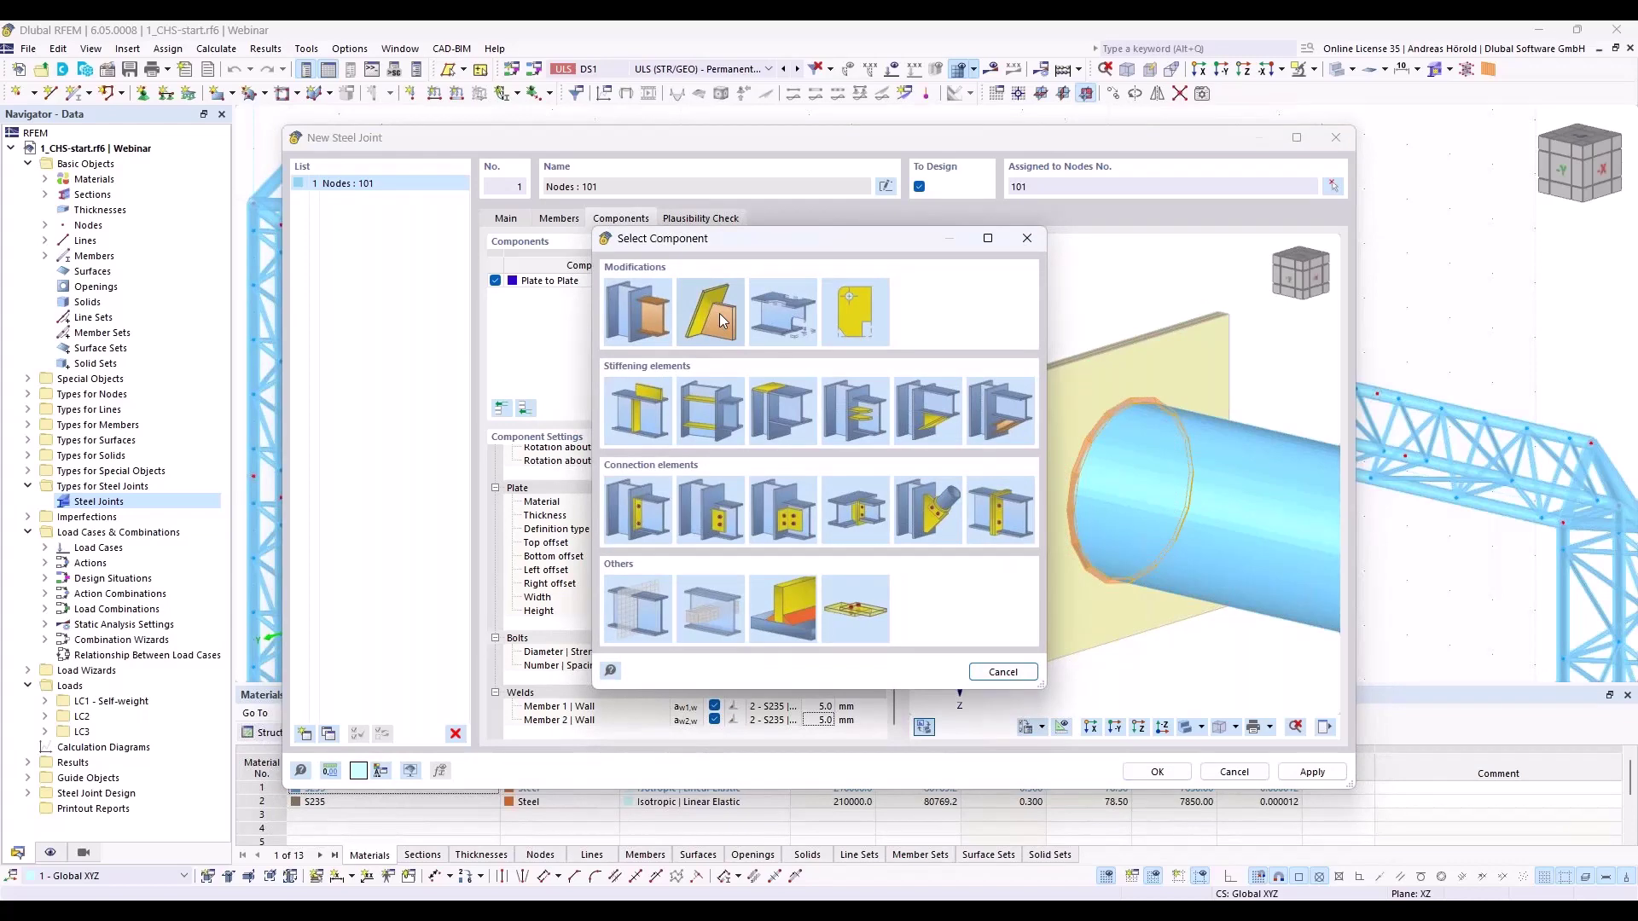
pyautogui.click(857, 318)
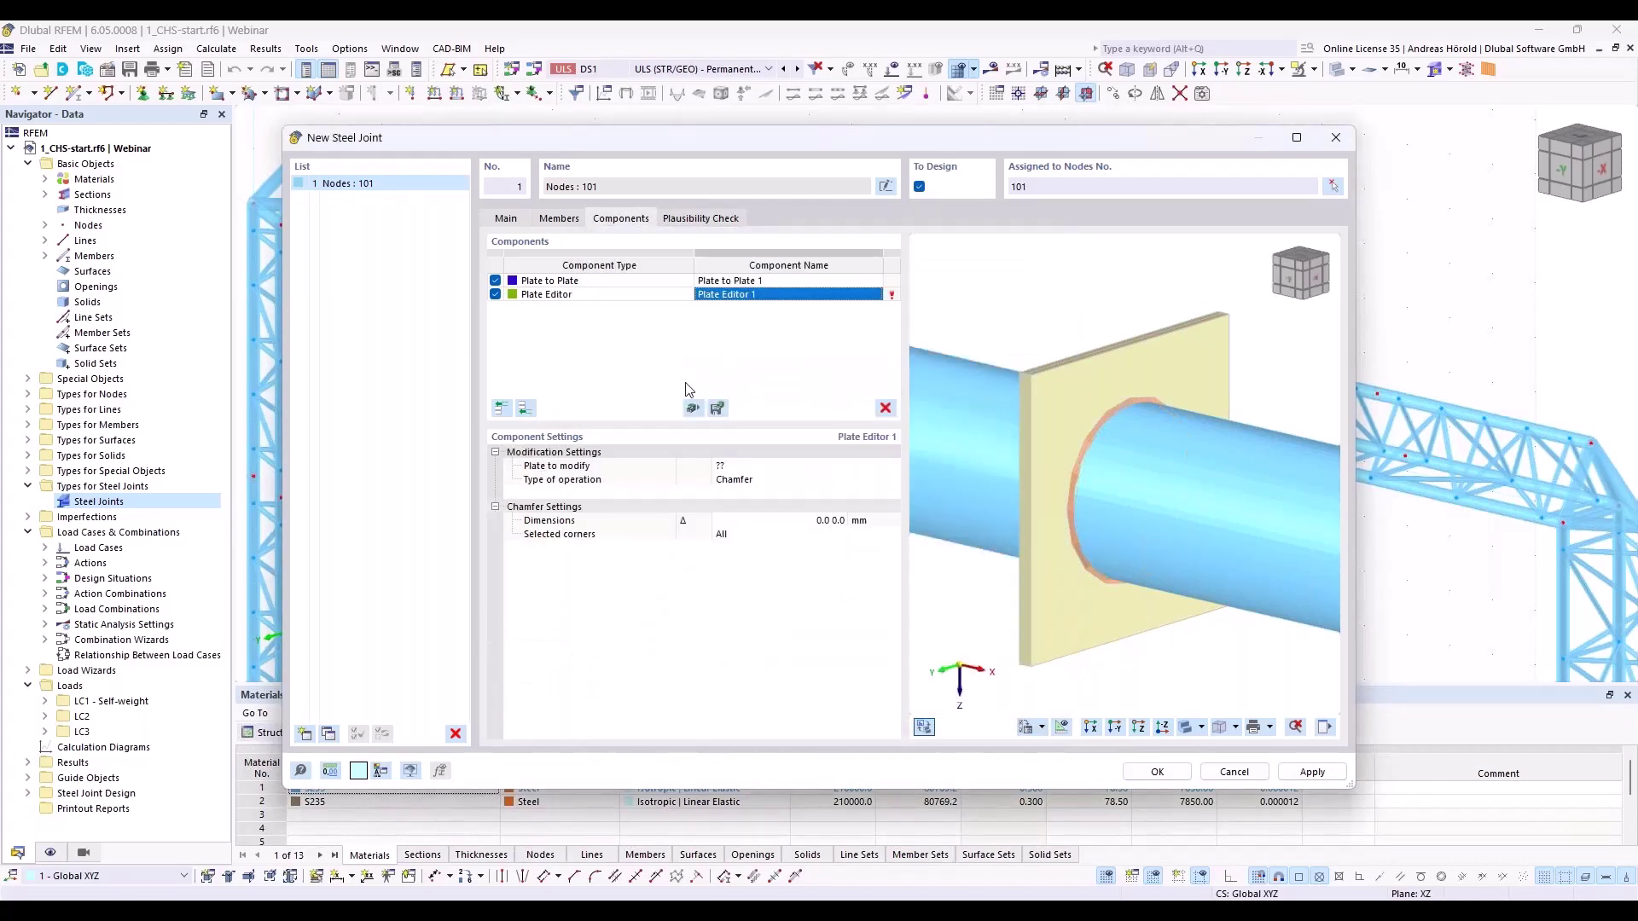
pyautogui.click(743, 467)
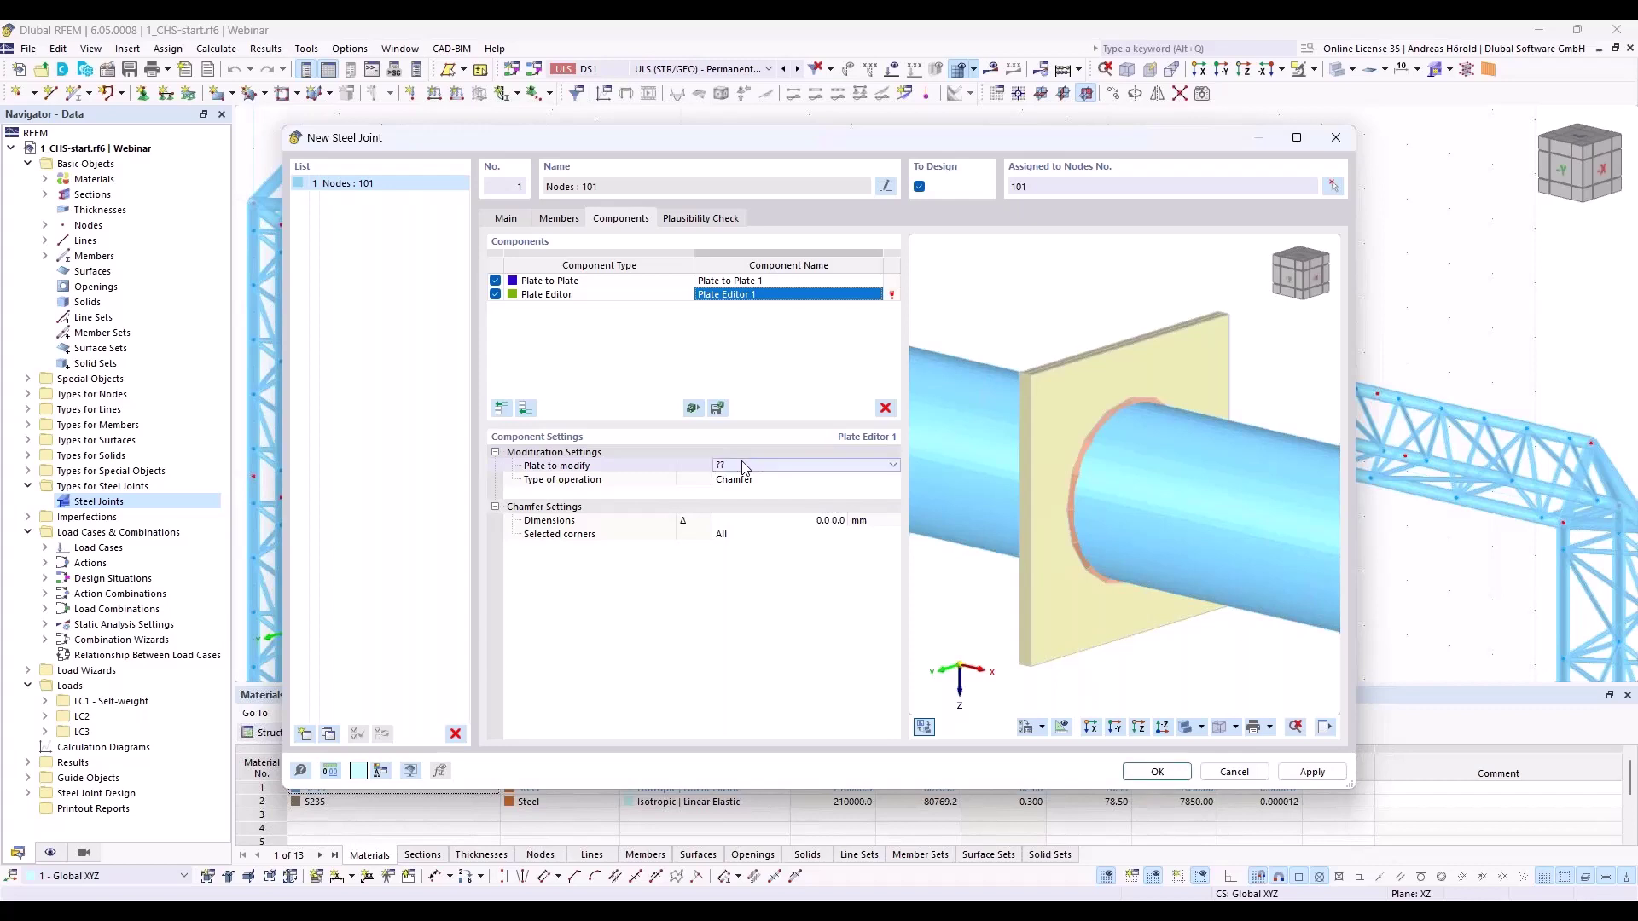
pyautogui.click(747, 467)
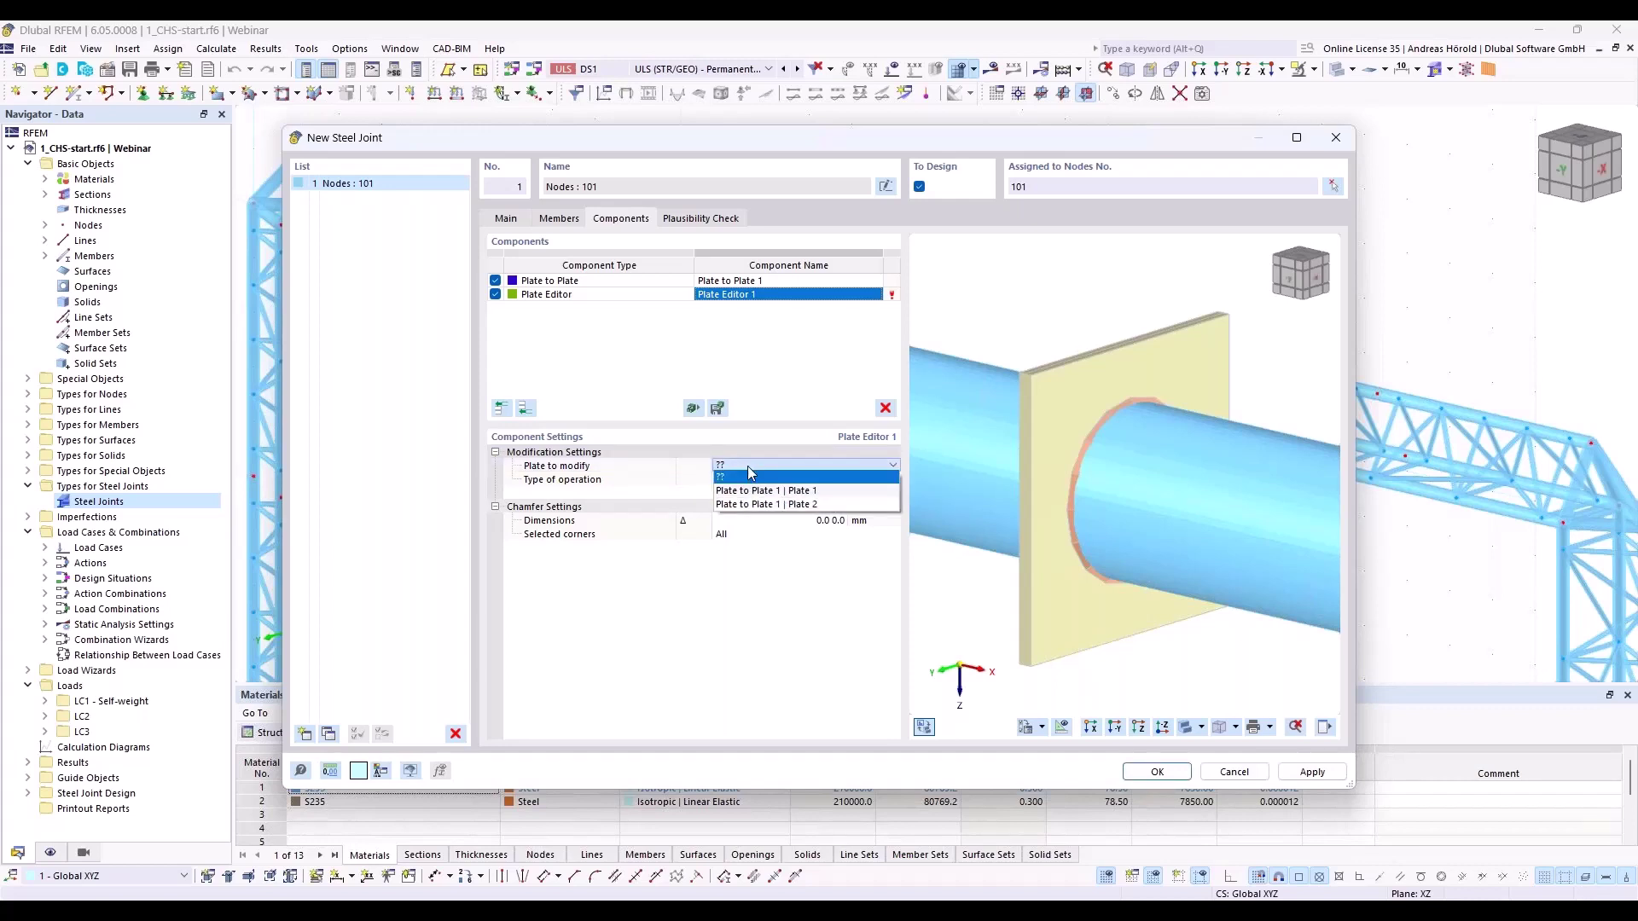
pyautogui.click(802, 496)
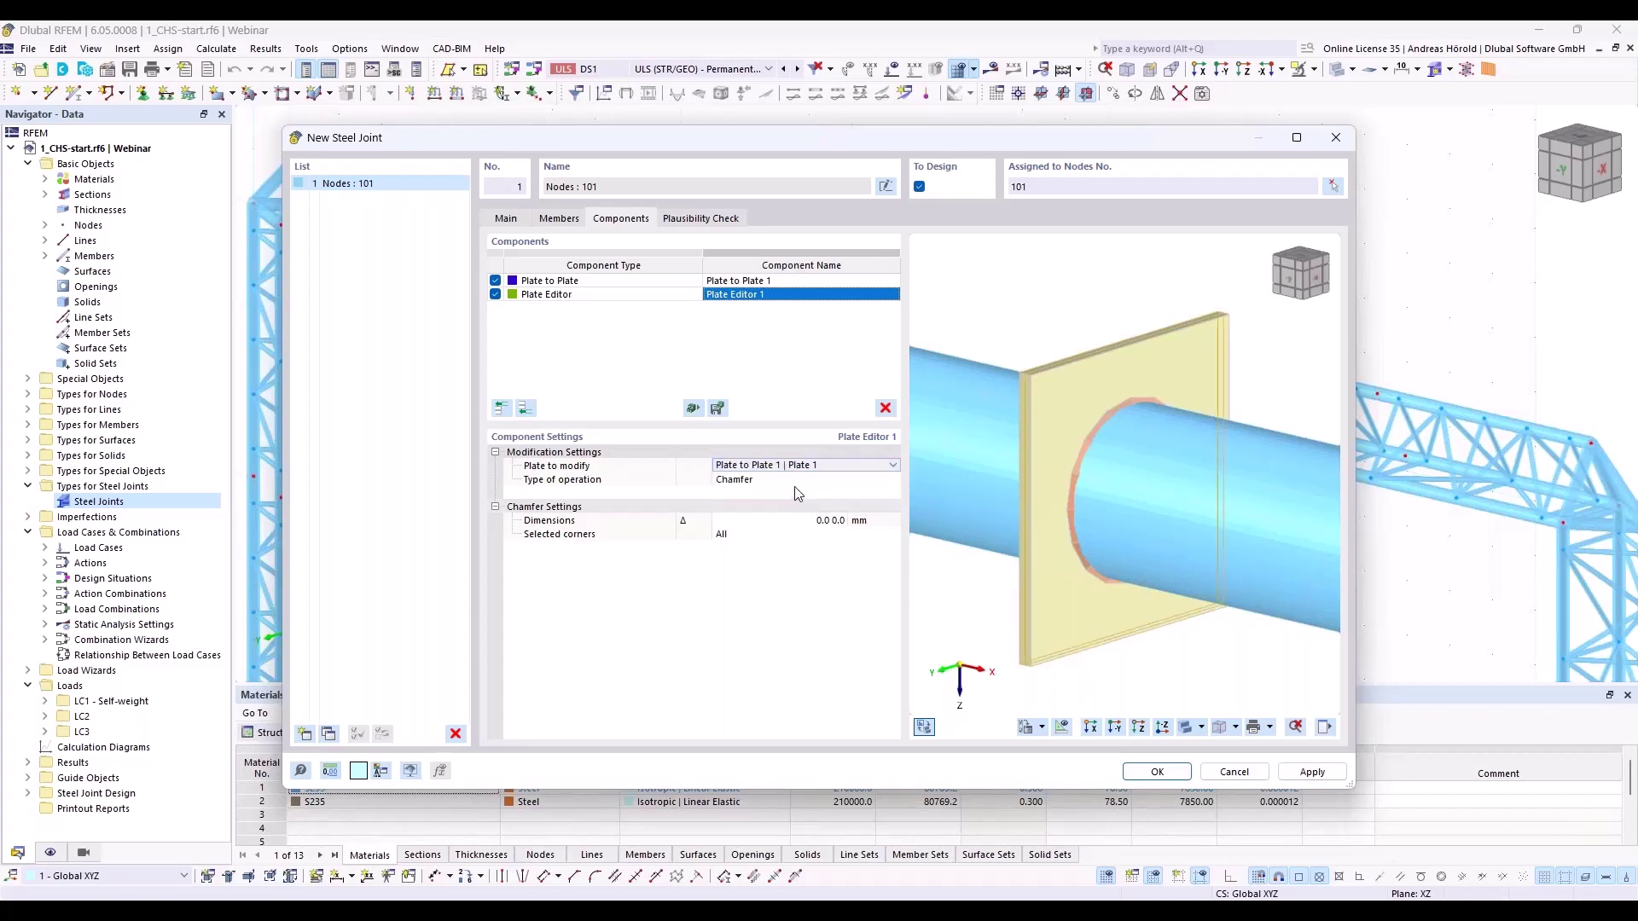
# Change the Plate Editor operation to Rounding with a 200 mm radius at all corners of Plate 1
pyautogui.click(794, 485)
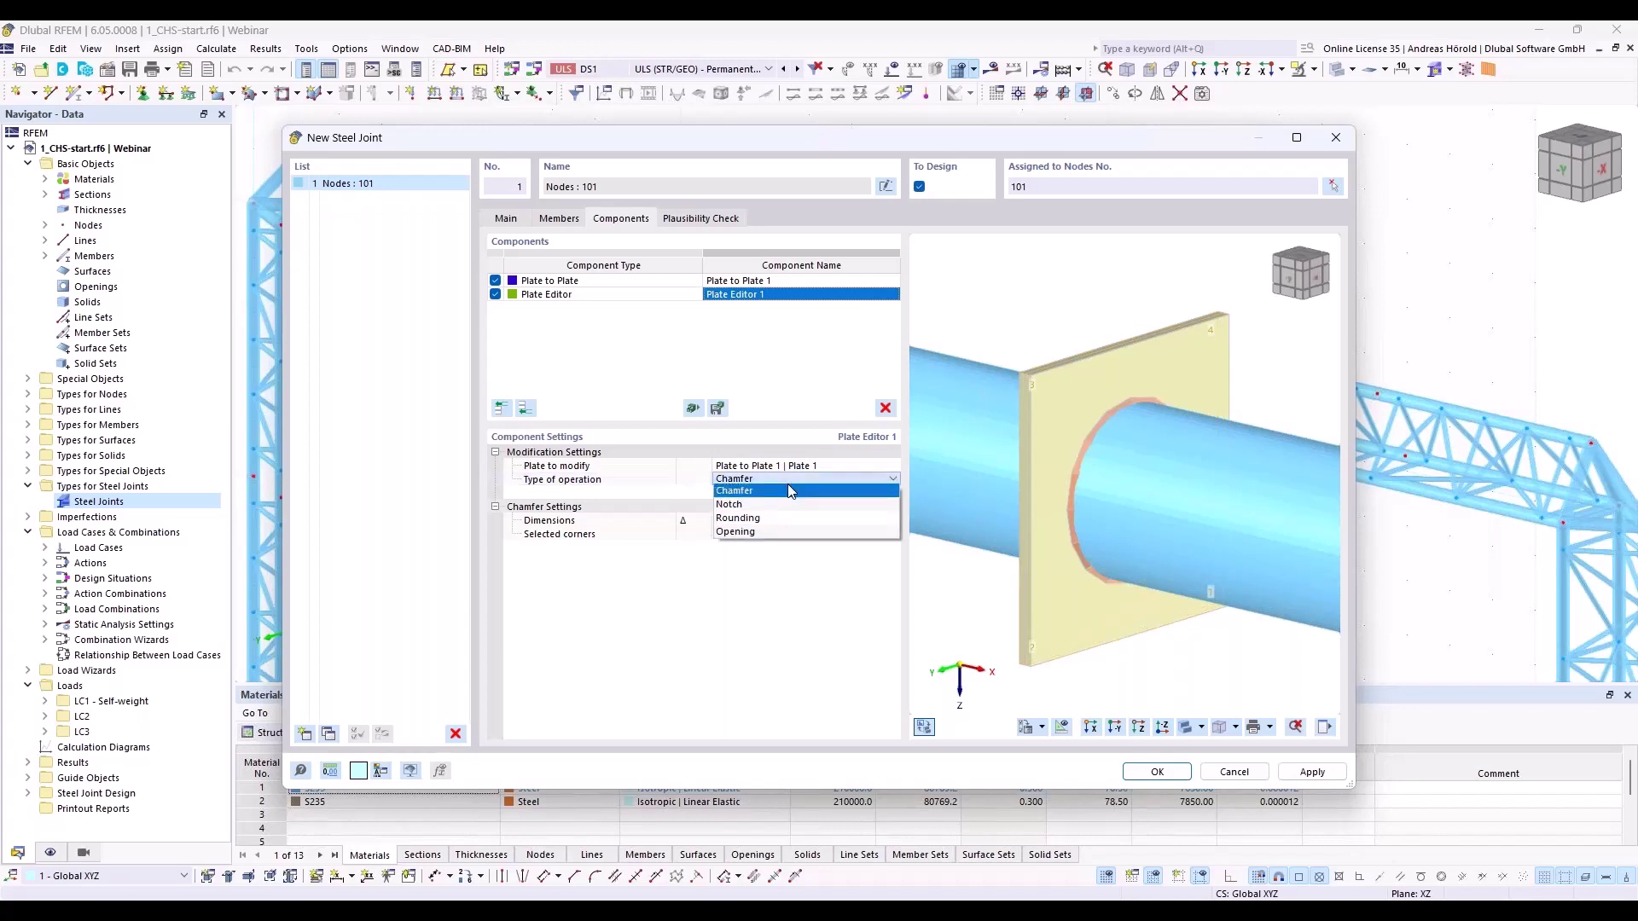
pyautogui.click(777, 522)
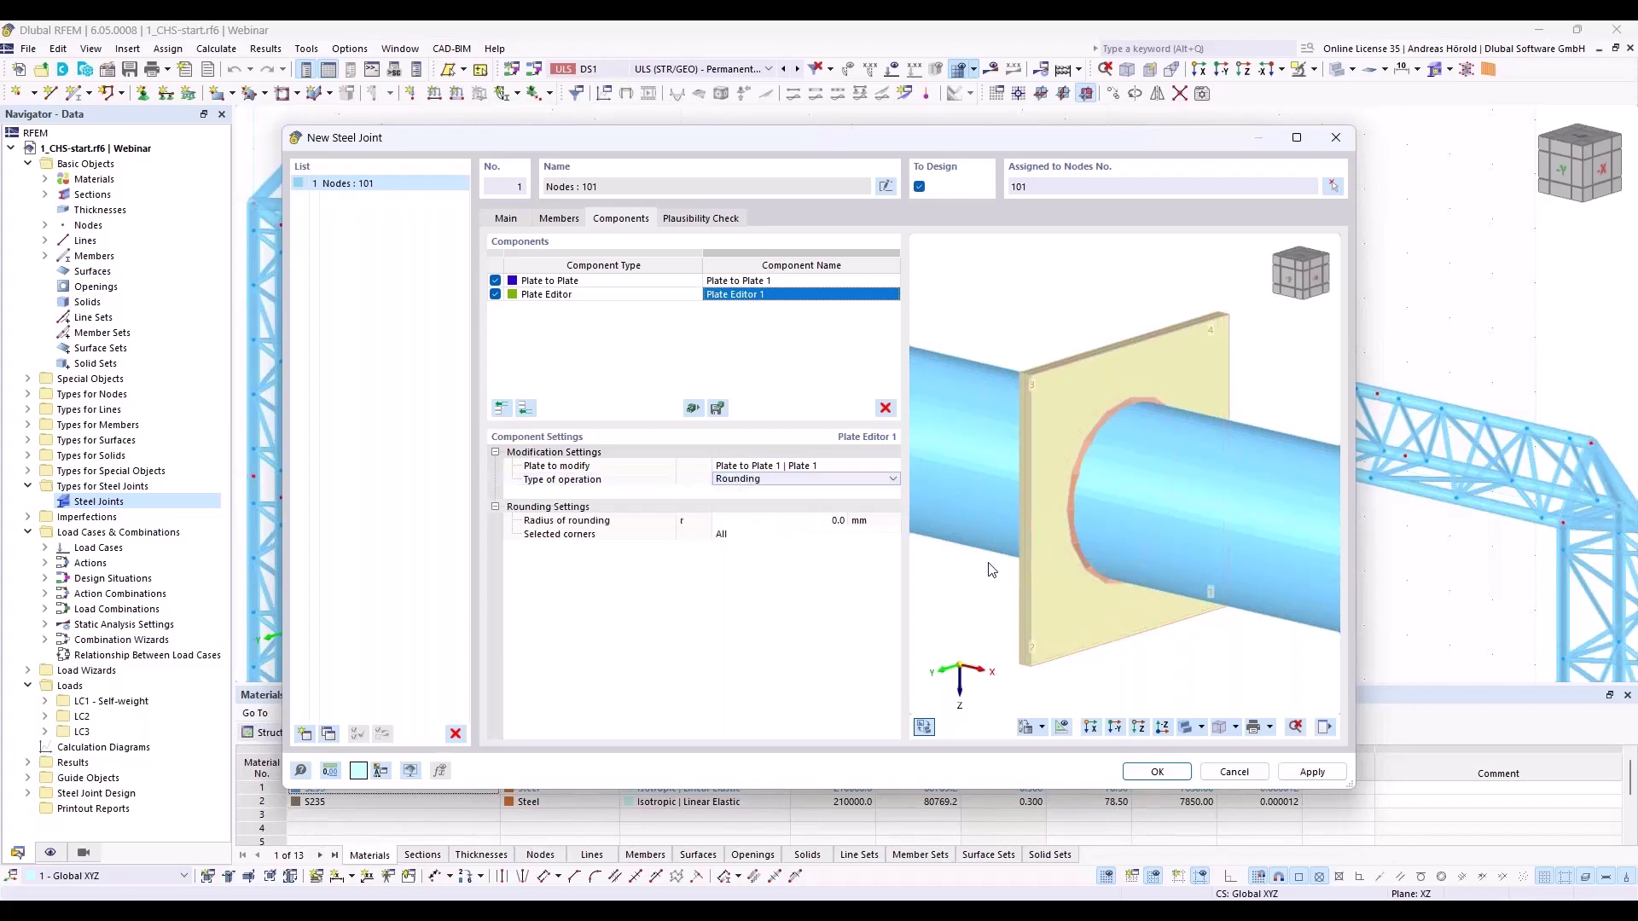
pyautogui.click(832, 521)
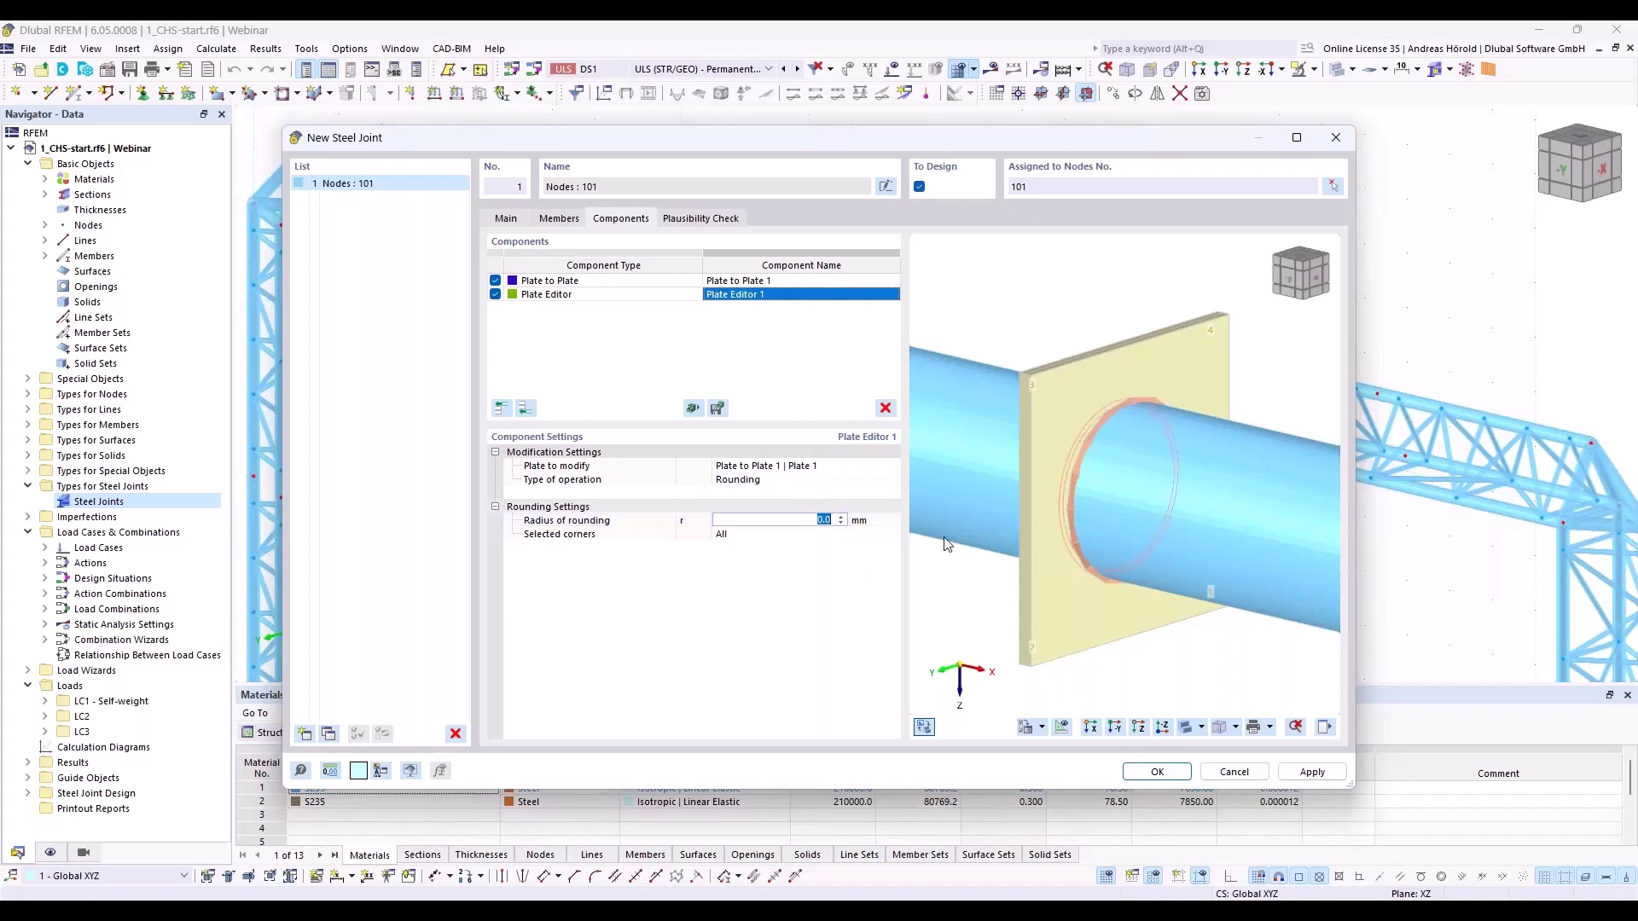
pyautogui.write('200')
pyautogui.press('Tab')
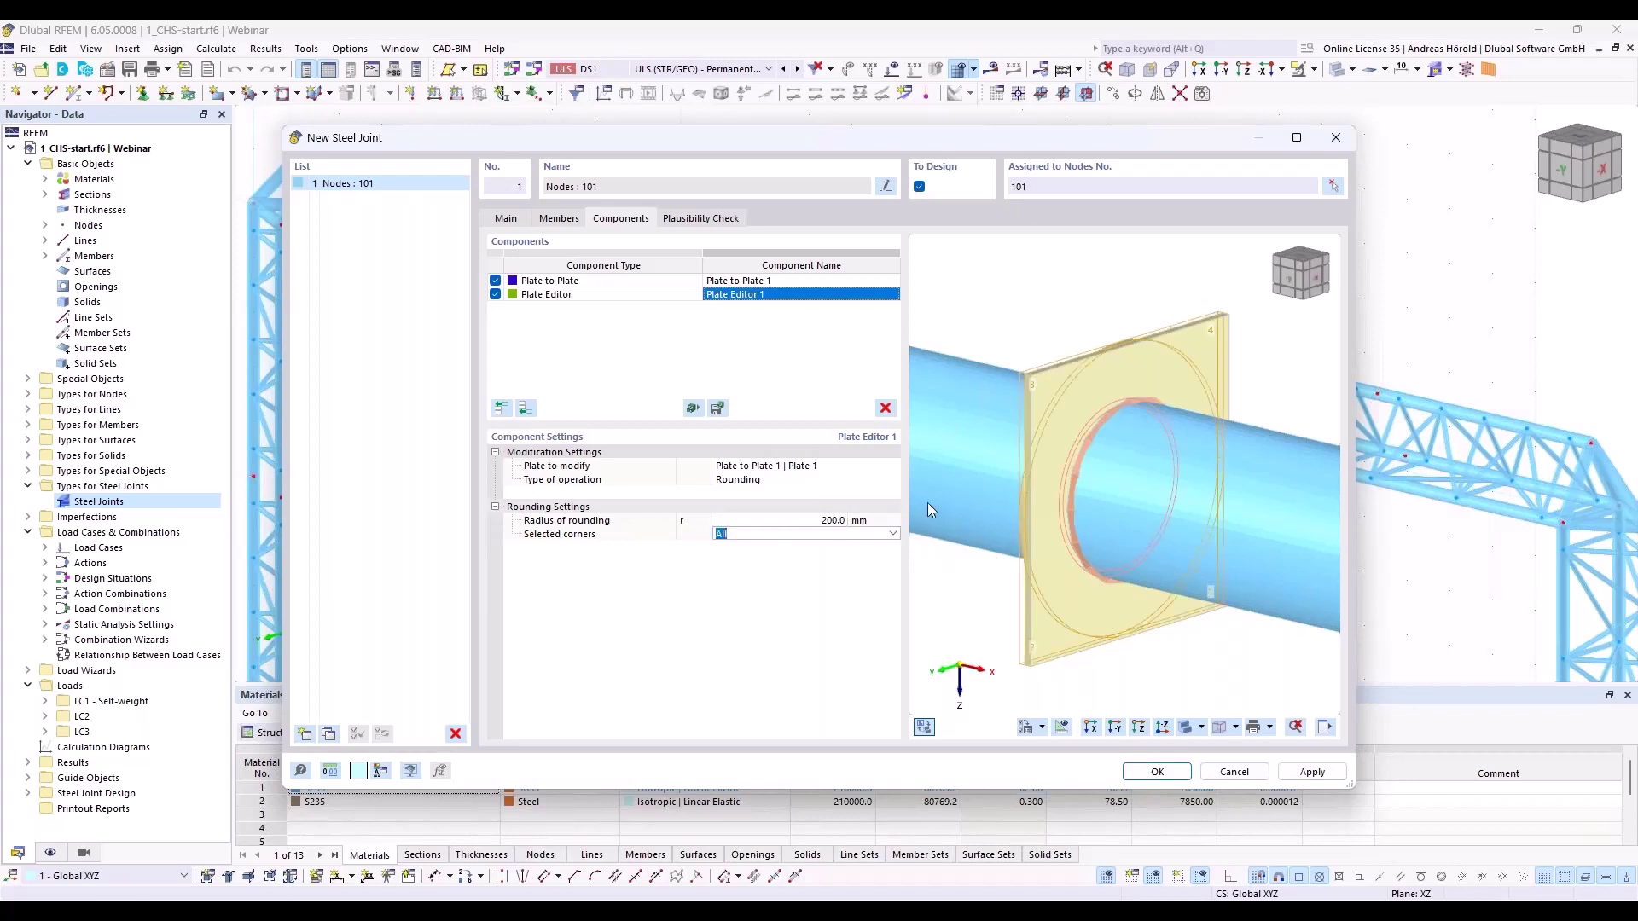
# Copy the Plate Editor component to the end of the list and assign the copy to Plate 2
pyautogui.keyDown('ctrl'); pyautogui.moveTo(964, 617); pyautogui.dragTo(1227, 600, button='middle'); pyautogui.keyUp('ctrl')
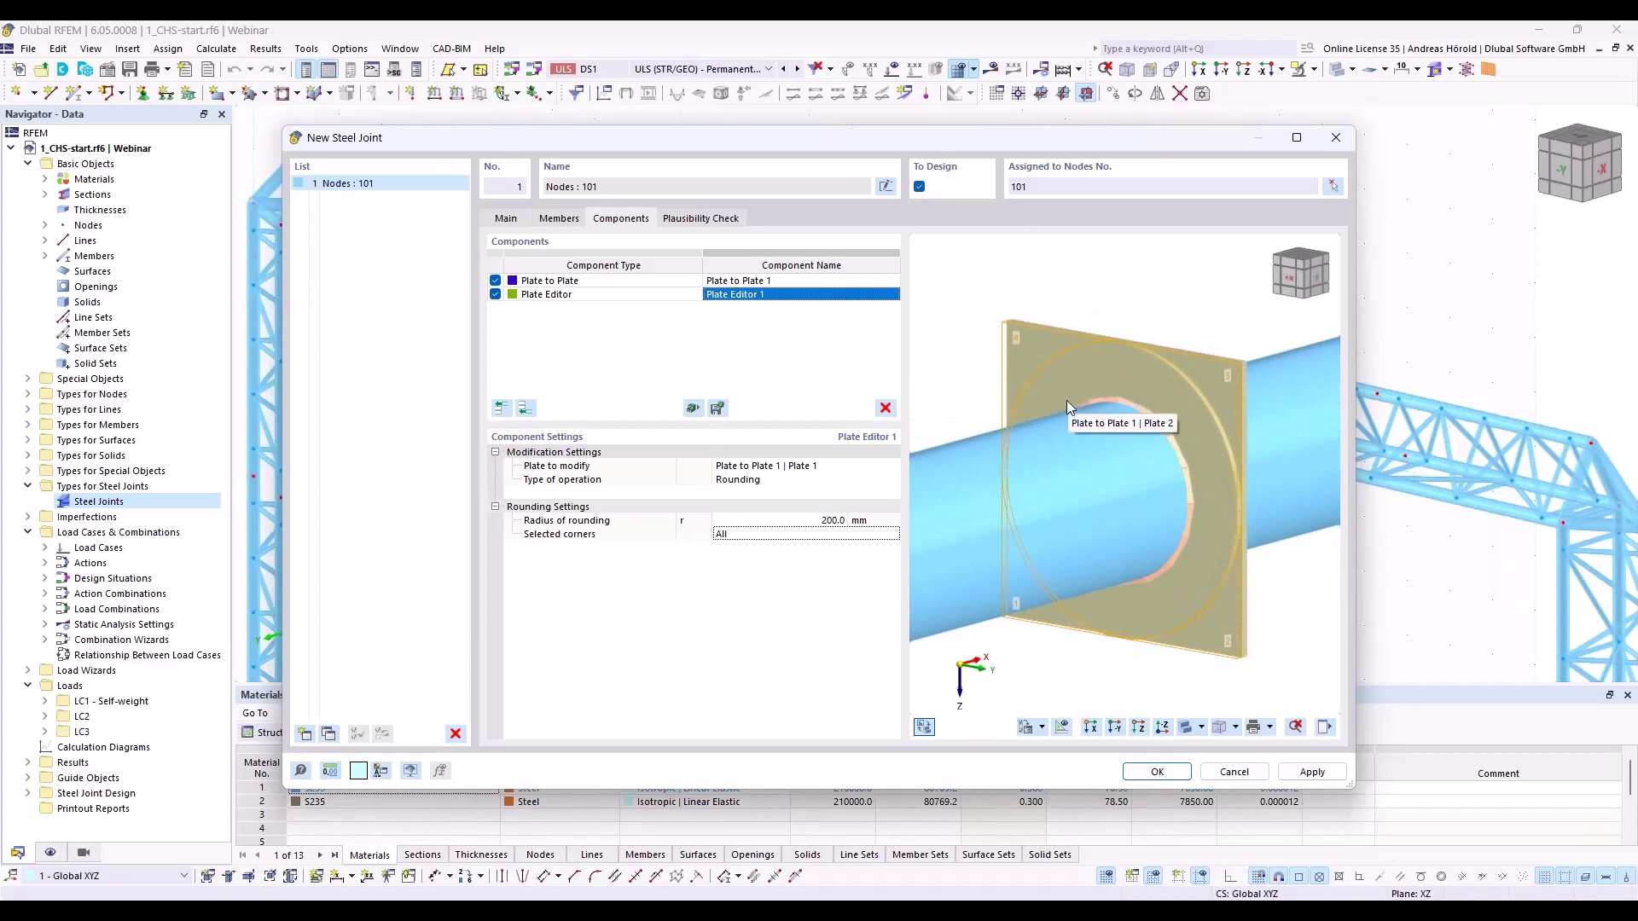
pyautogui.click(603, 296)
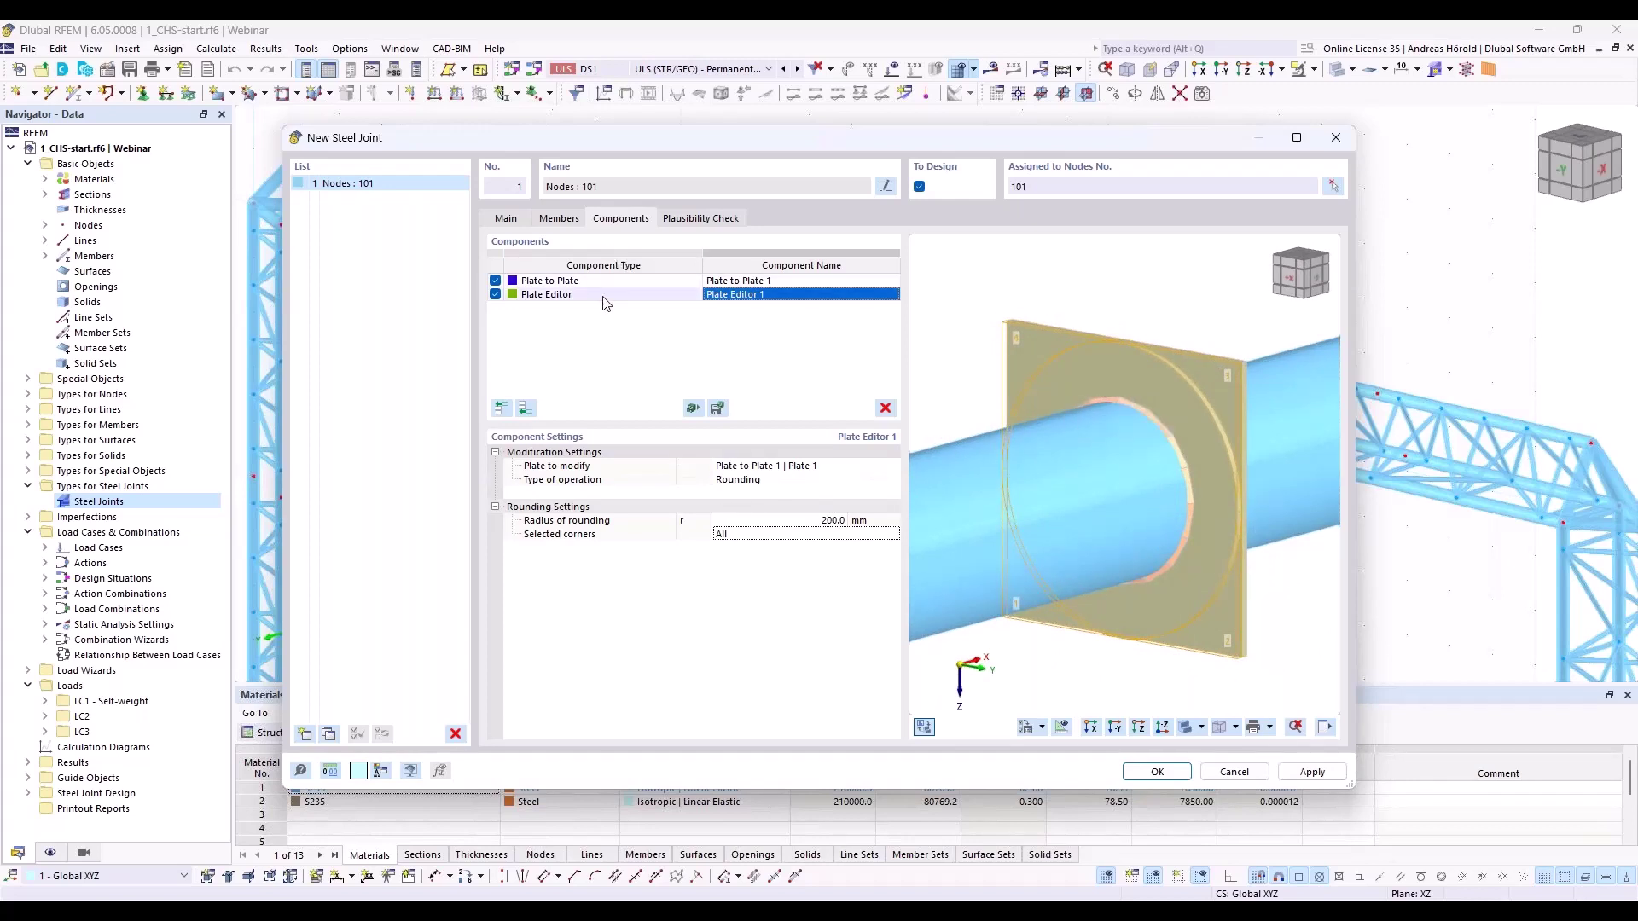
pyautogui.rightClick(604, 299)
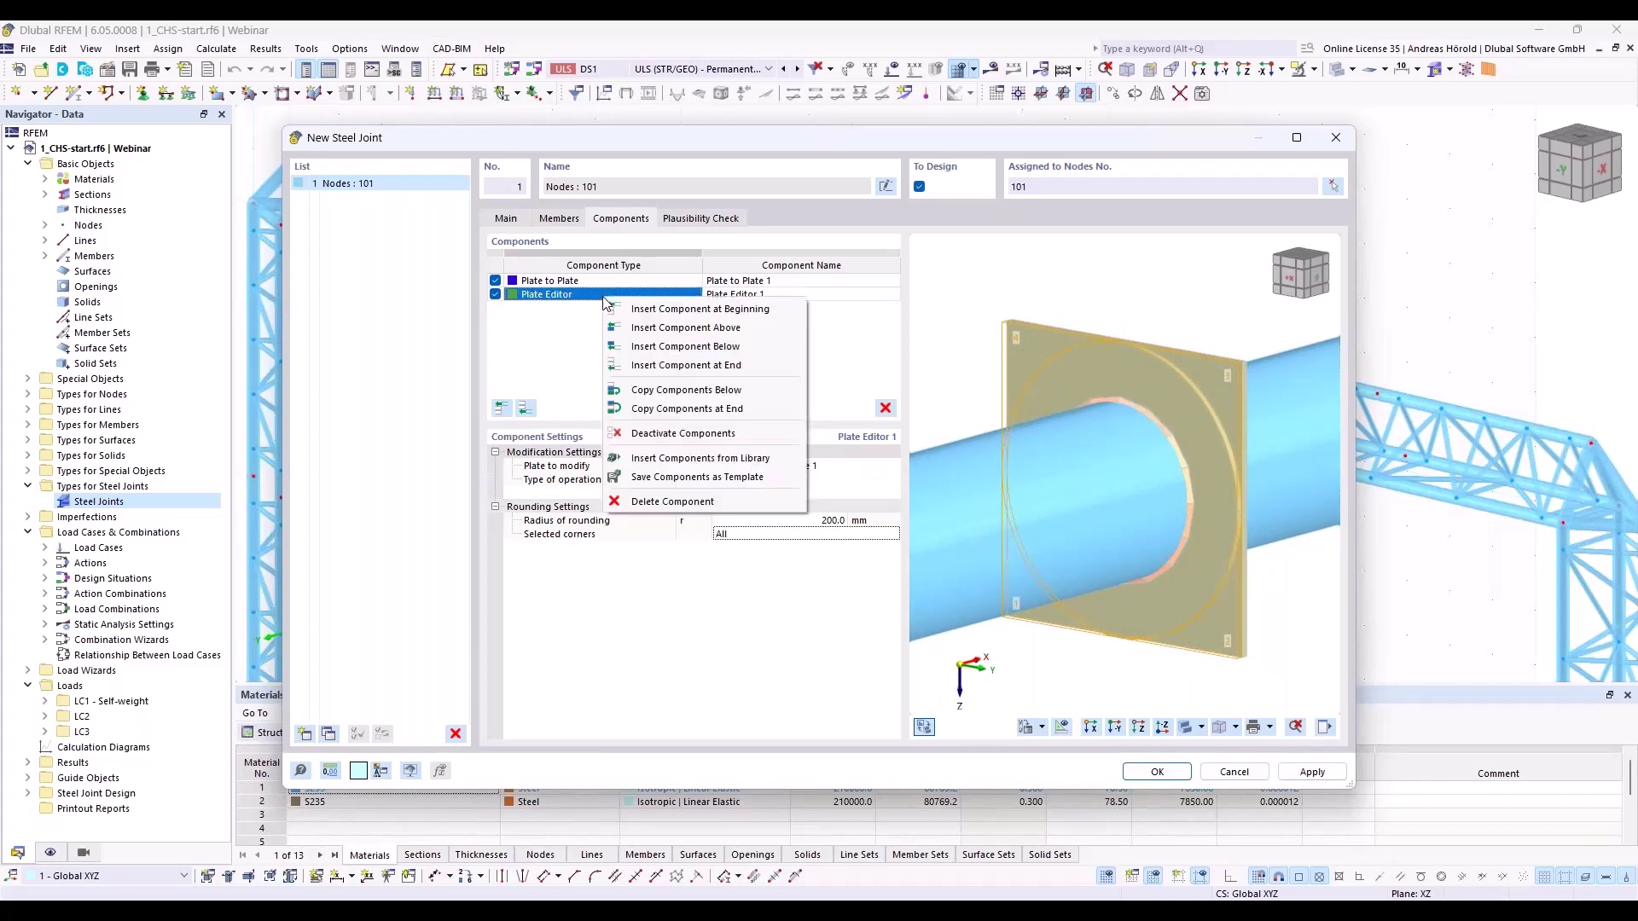
pyautogui.click(731, 411)
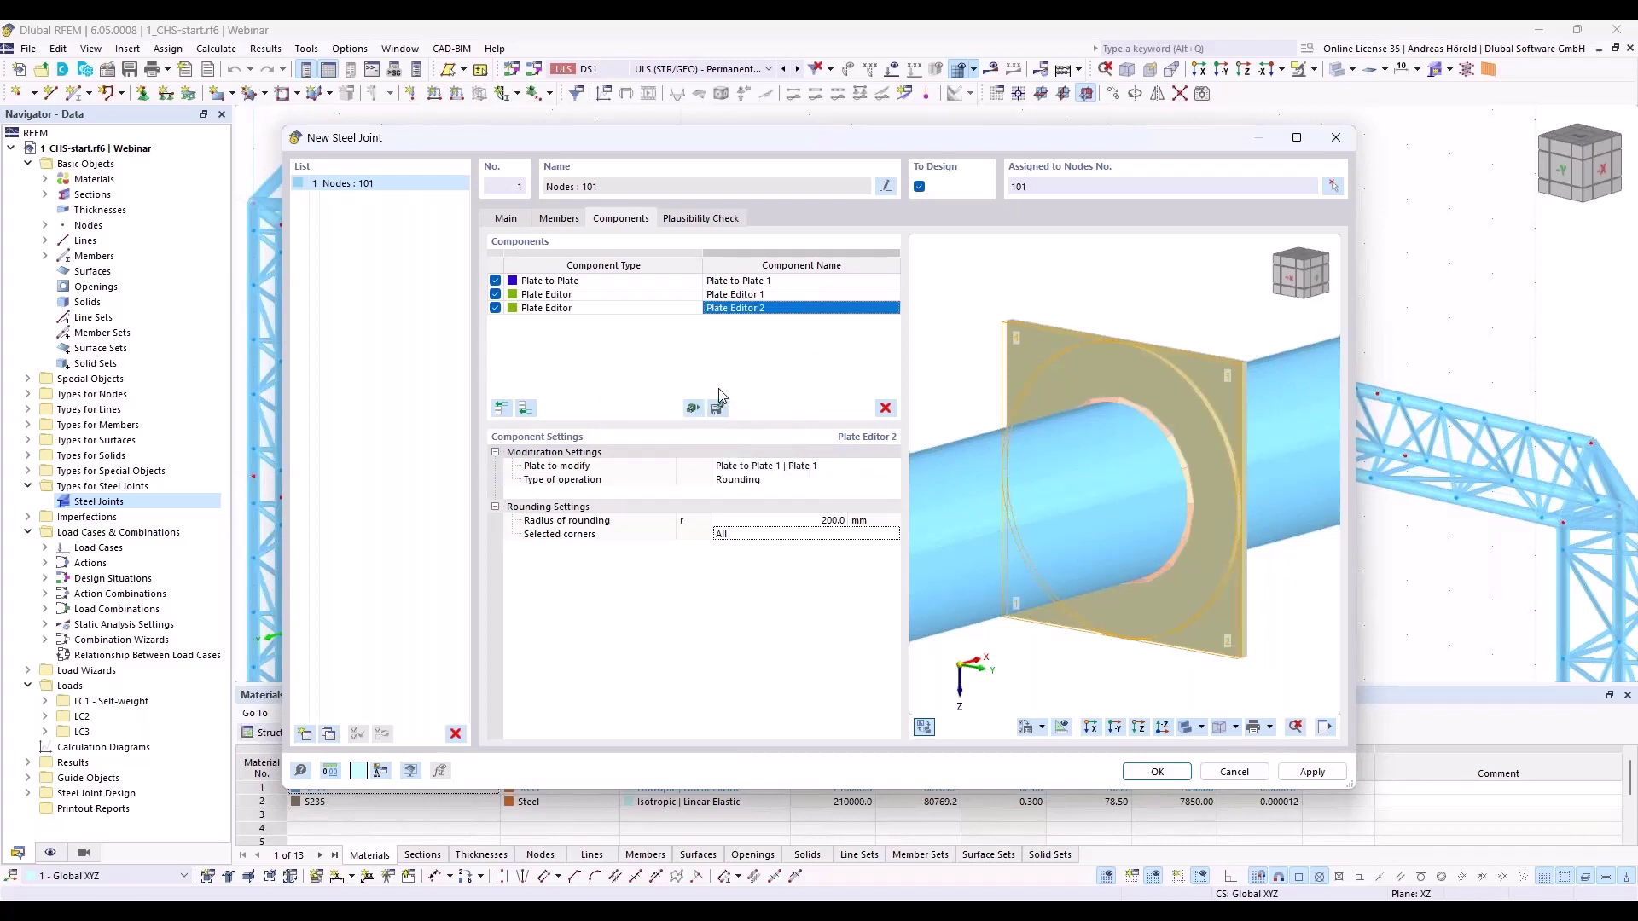
pyautogui.click(809, 468)
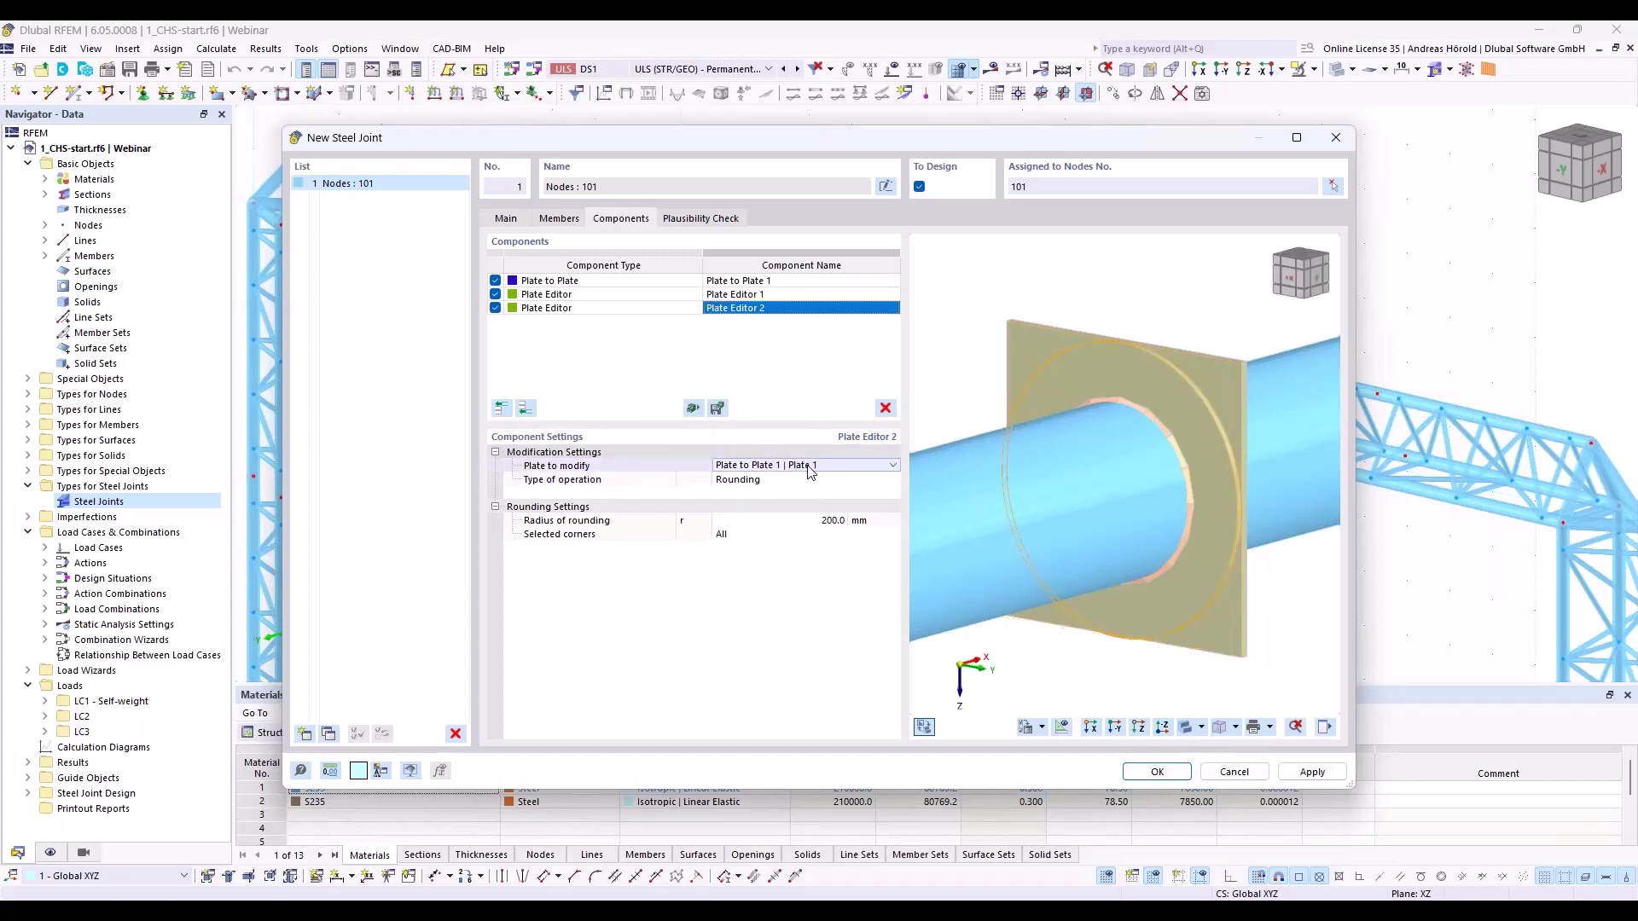
pyautogui.click(809, 468)
pyautogui.click(807, 490)
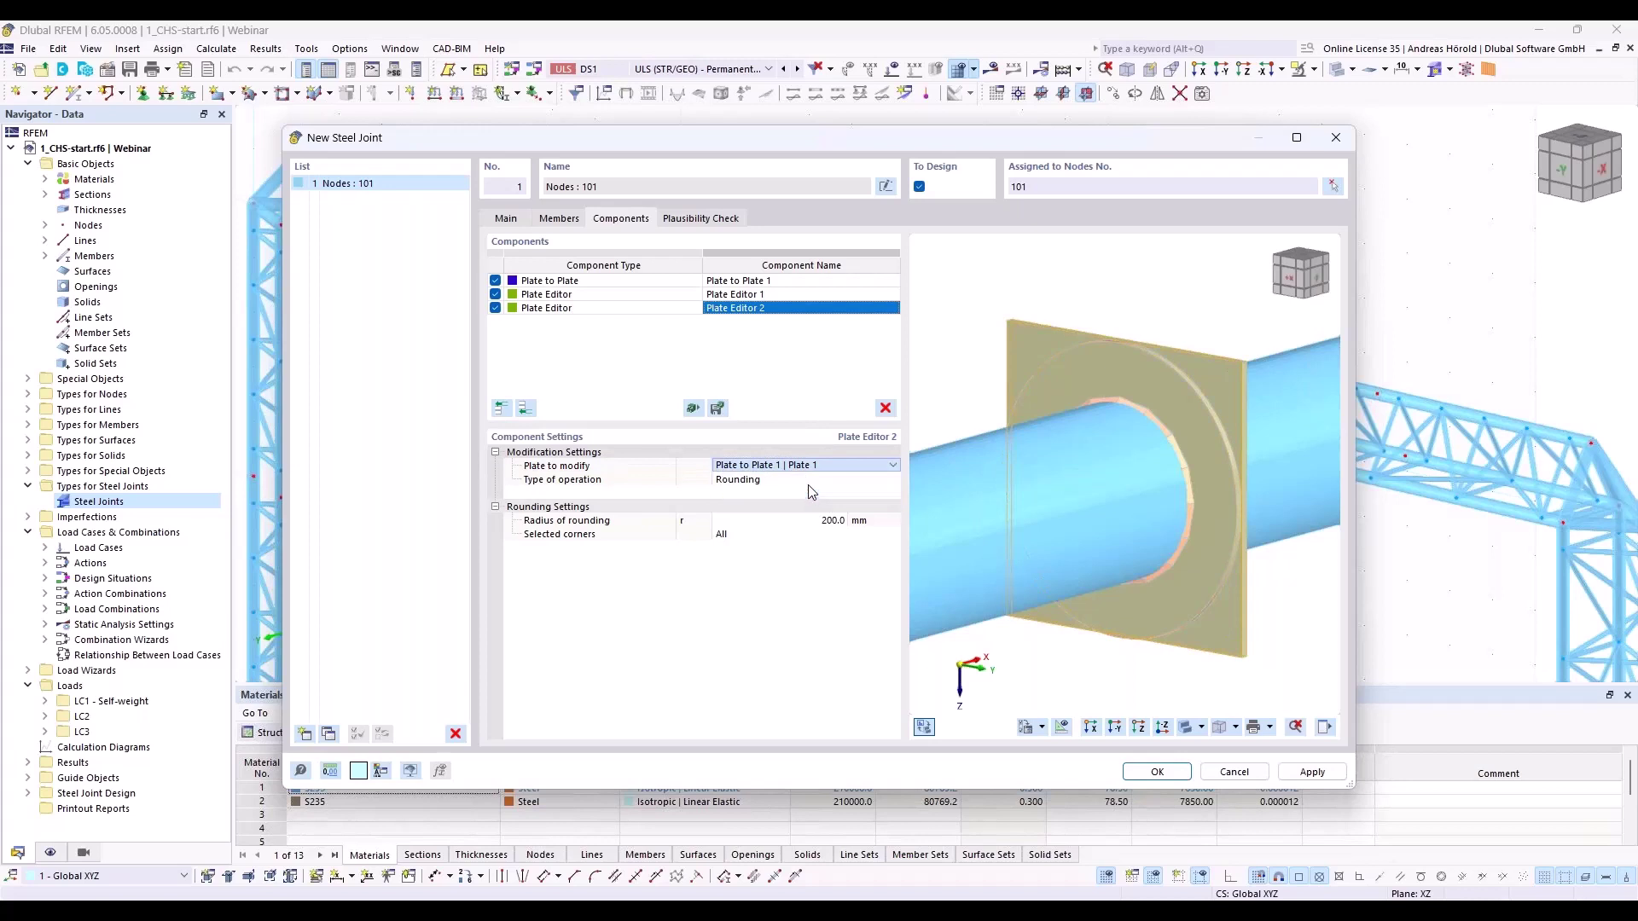
pyautogui.keyDown('ctrl'); pyautogui.moveTo(1216, 637); pyautogui.dragTo(948, 618, button='middle'); pyautogui.keyUp('ctrl')
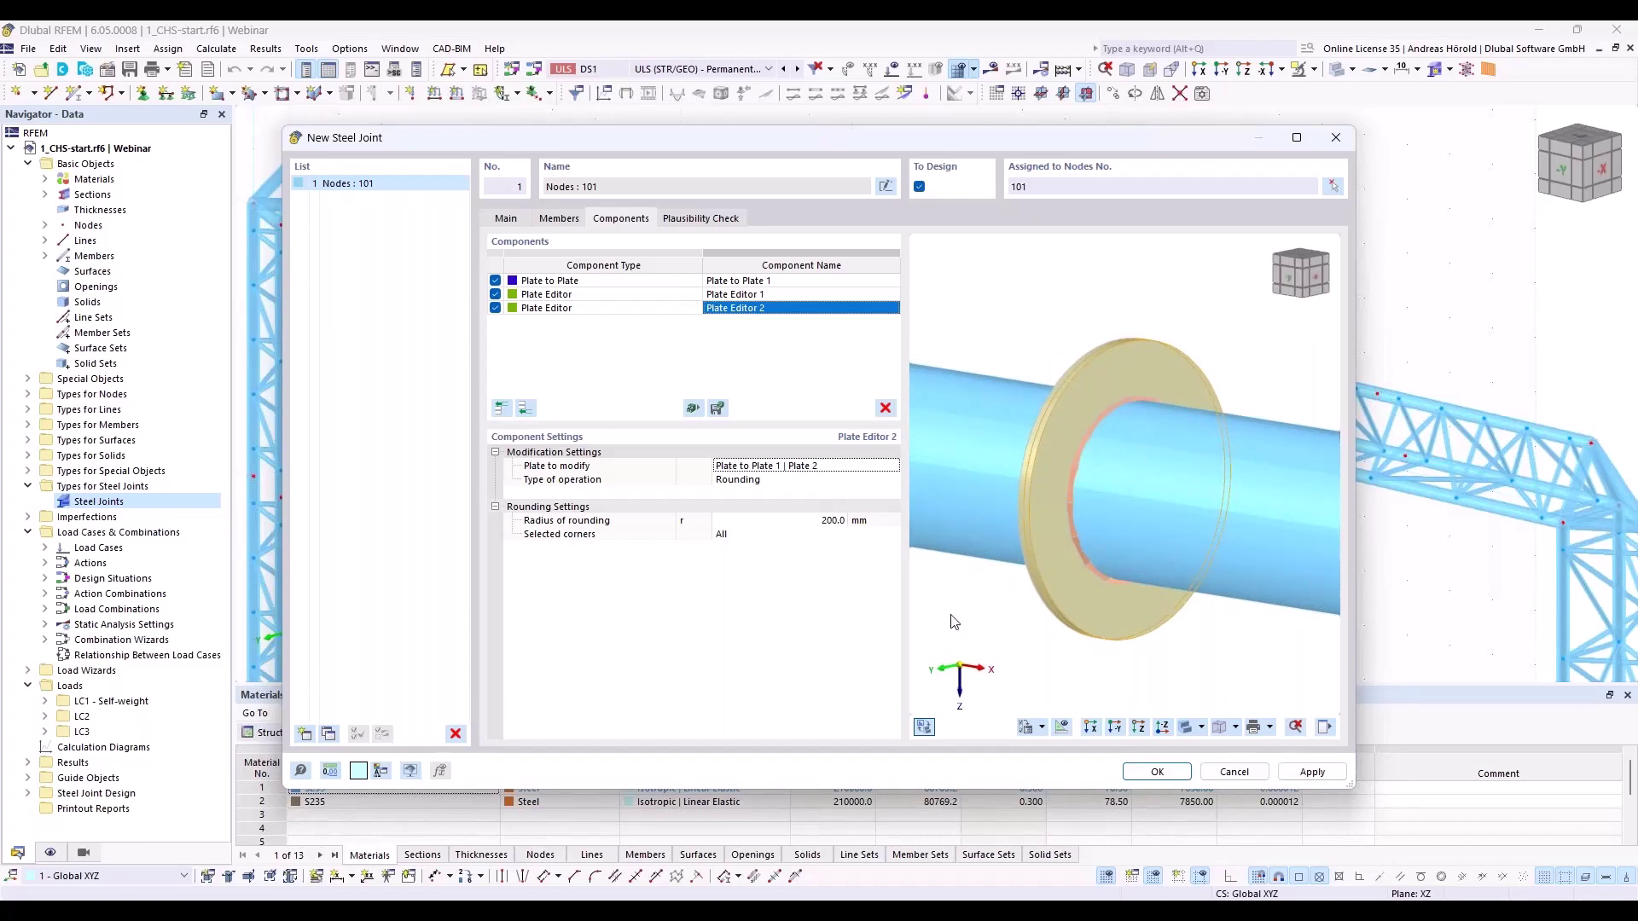
# Add a Fasteners component at the end of the list and set its first component to Plate 1 of Plate to Plate 1
pyautogui.click(525, 409)
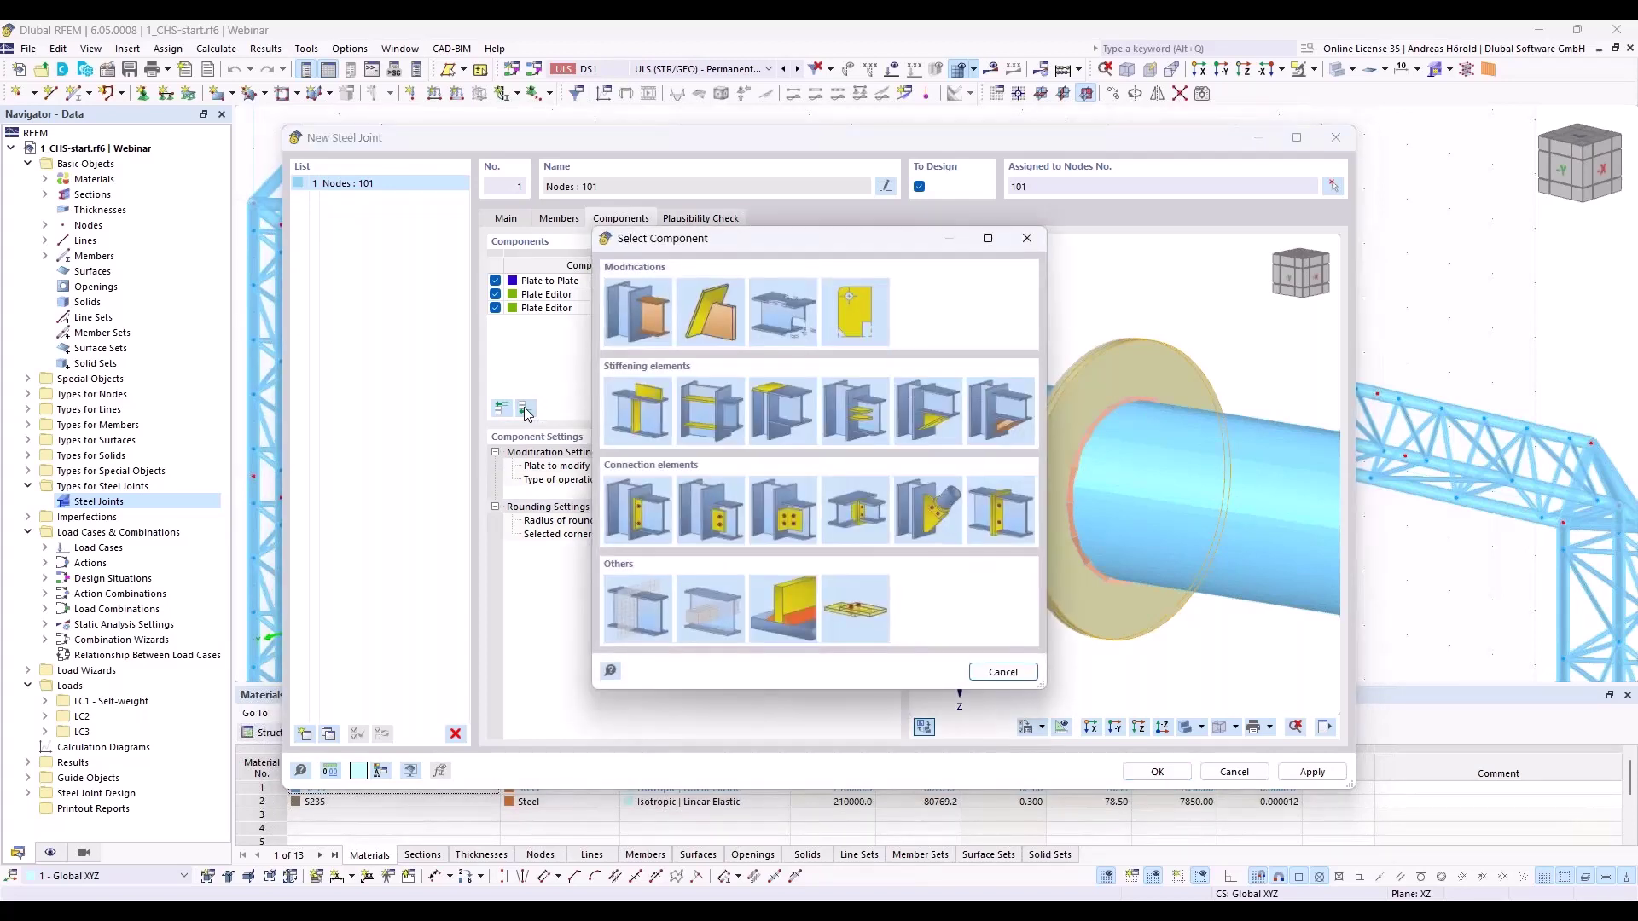
pyautogui.click(856, 609)
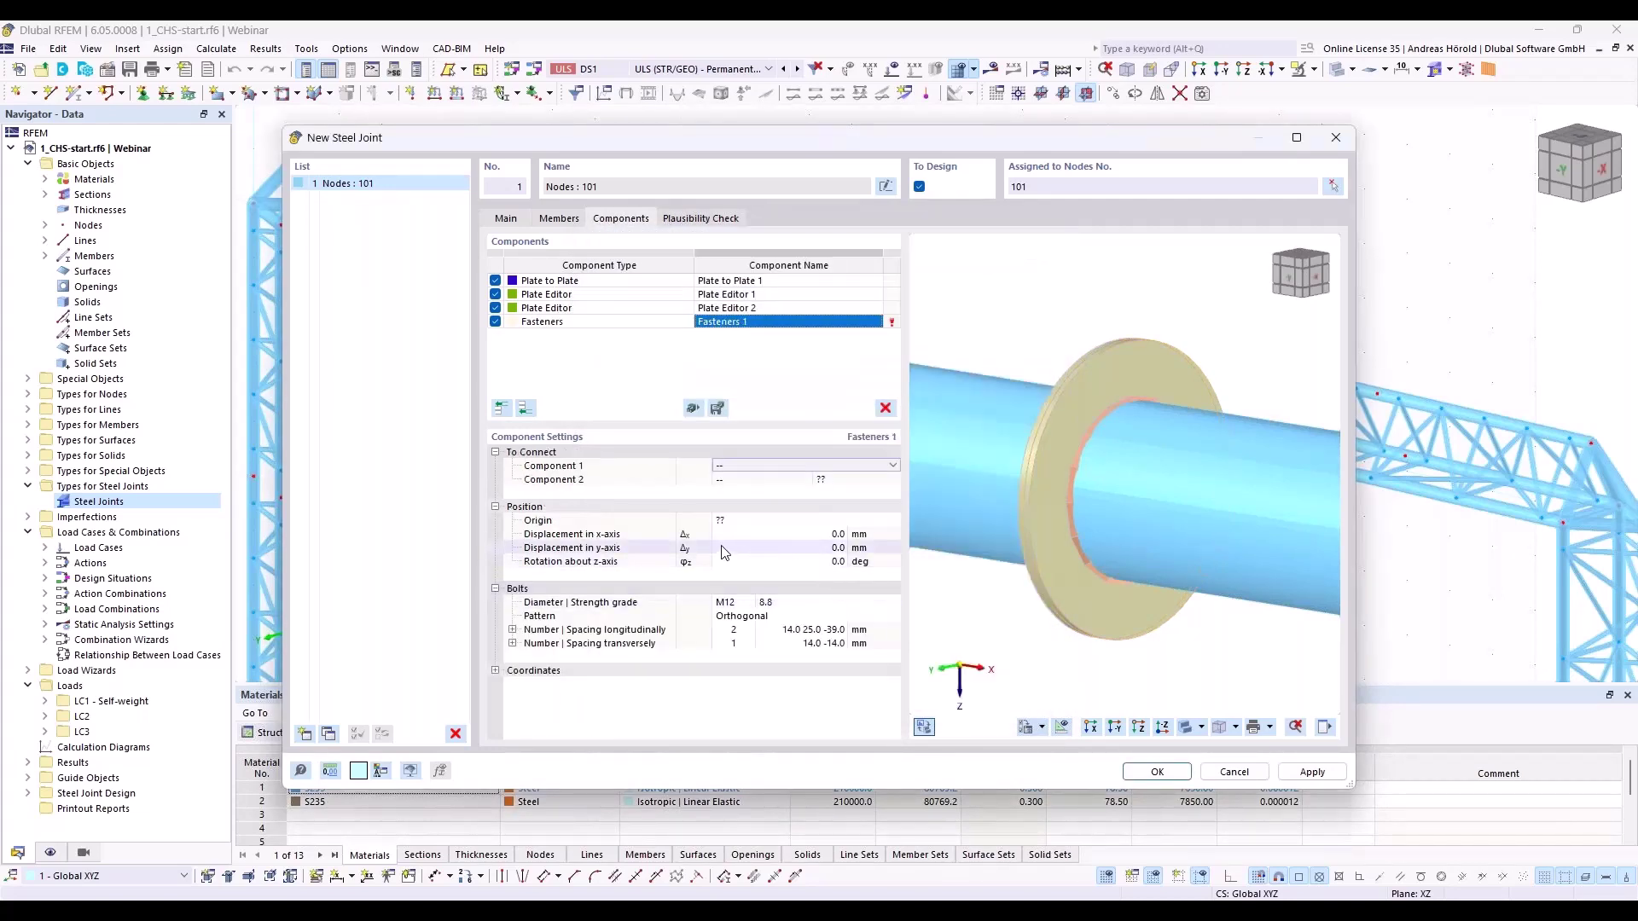
pyautogui.click(742, 466)
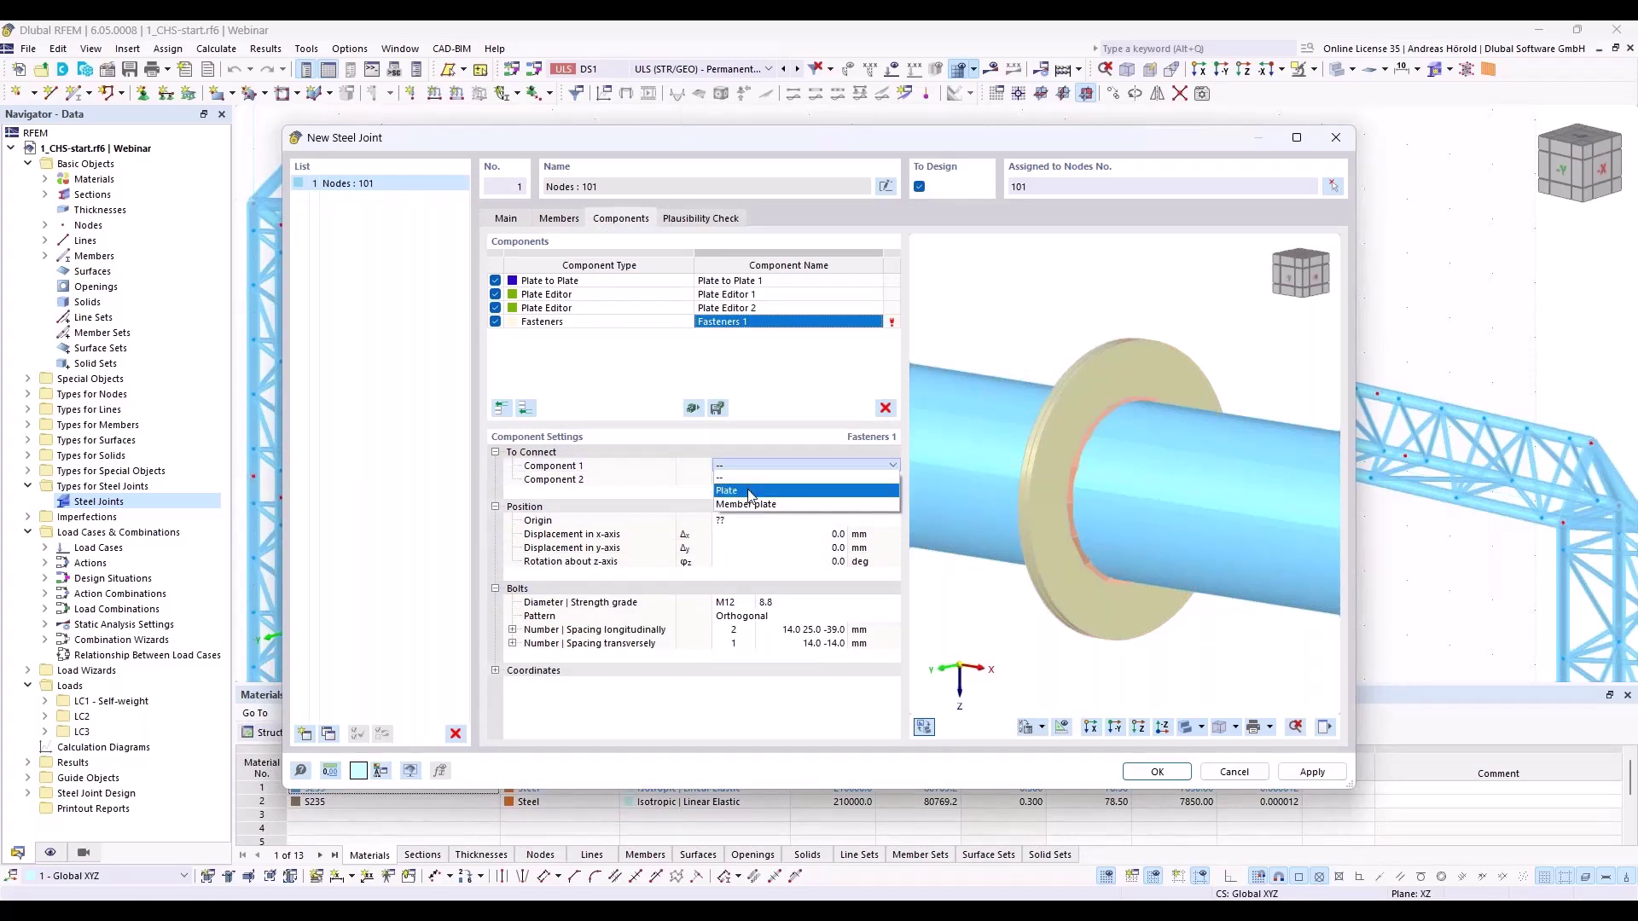
pyautogui.click(750, 493)
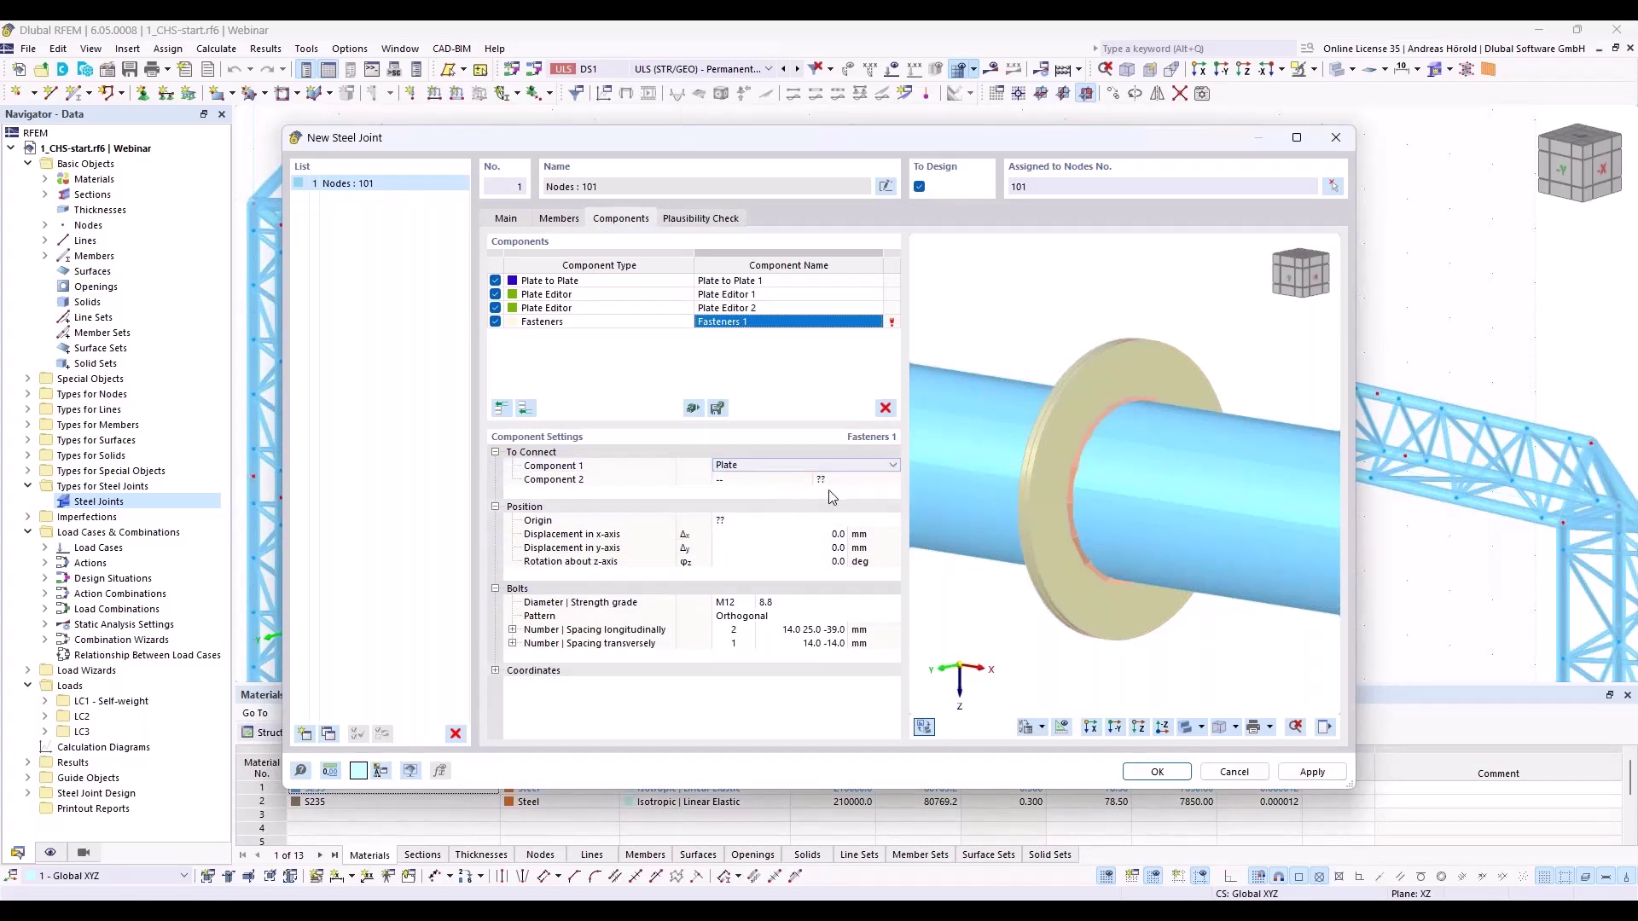
pyautogui.click(893, 466)
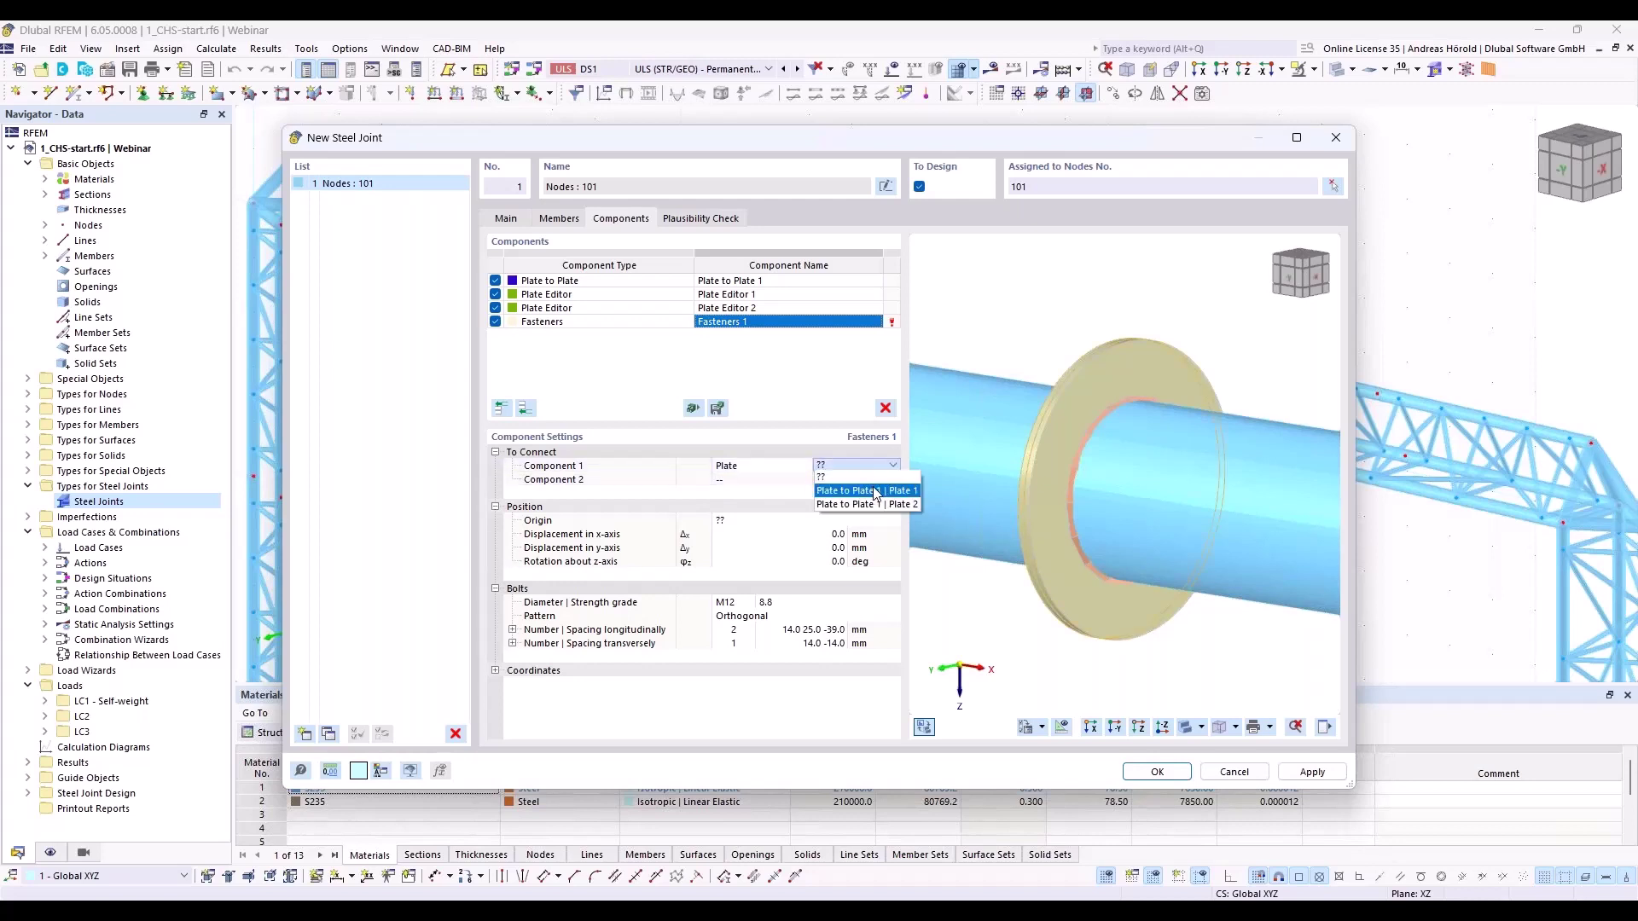
pyautogui.click(875, 491)
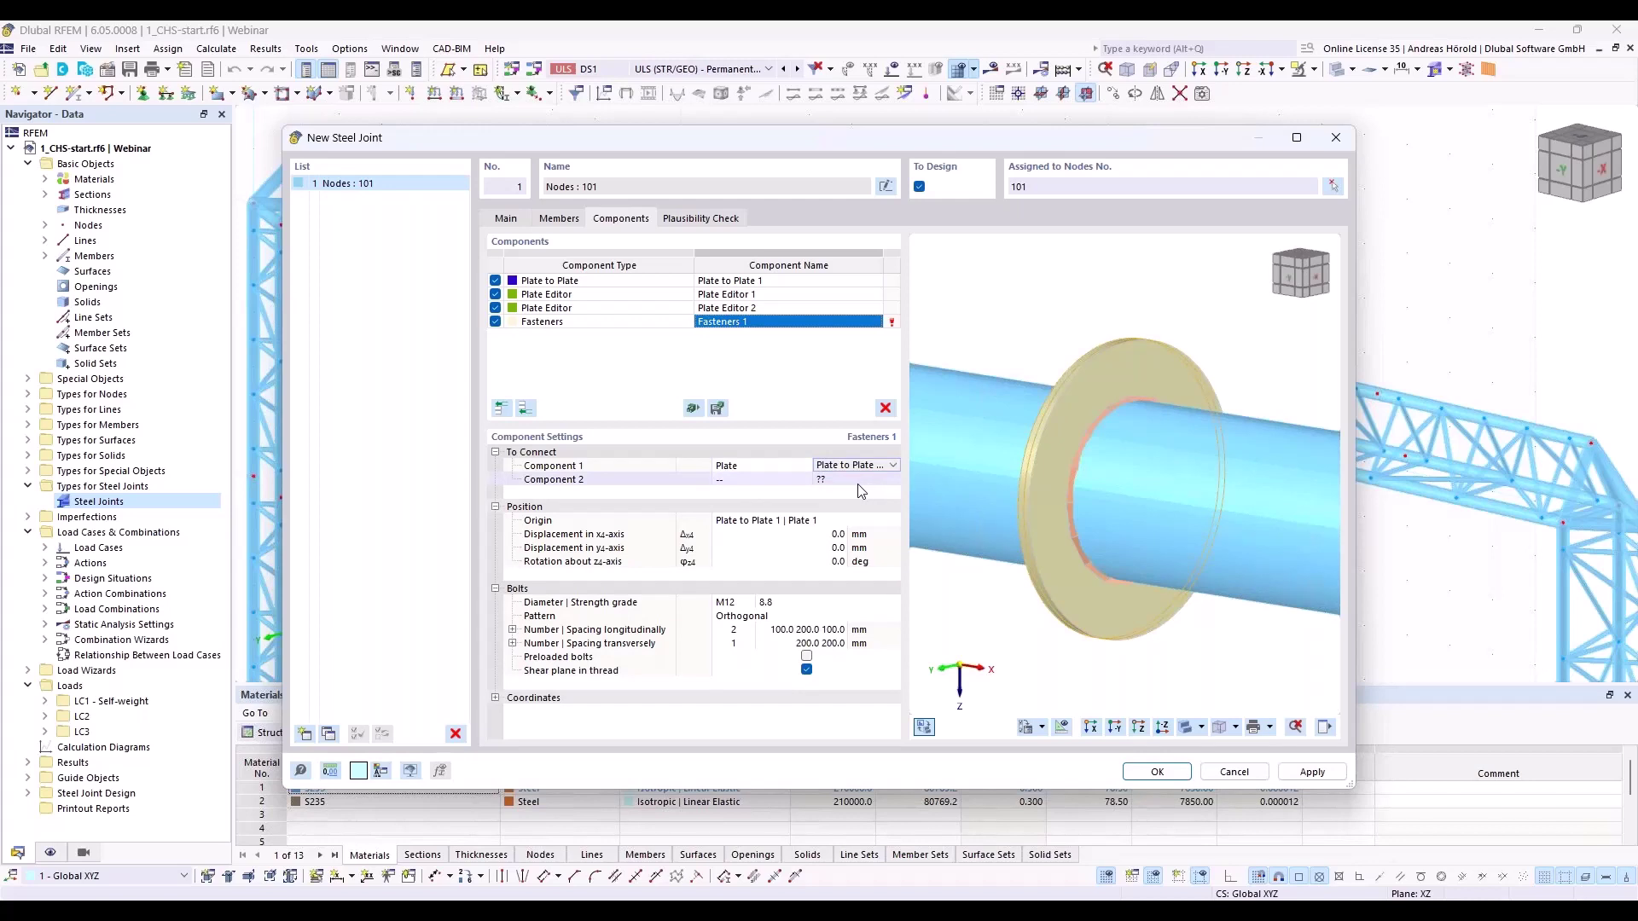
# Set the second component connected by the fasteners to Plate 2 of Plate to Plate 1
pyautogui.click(773, 481)
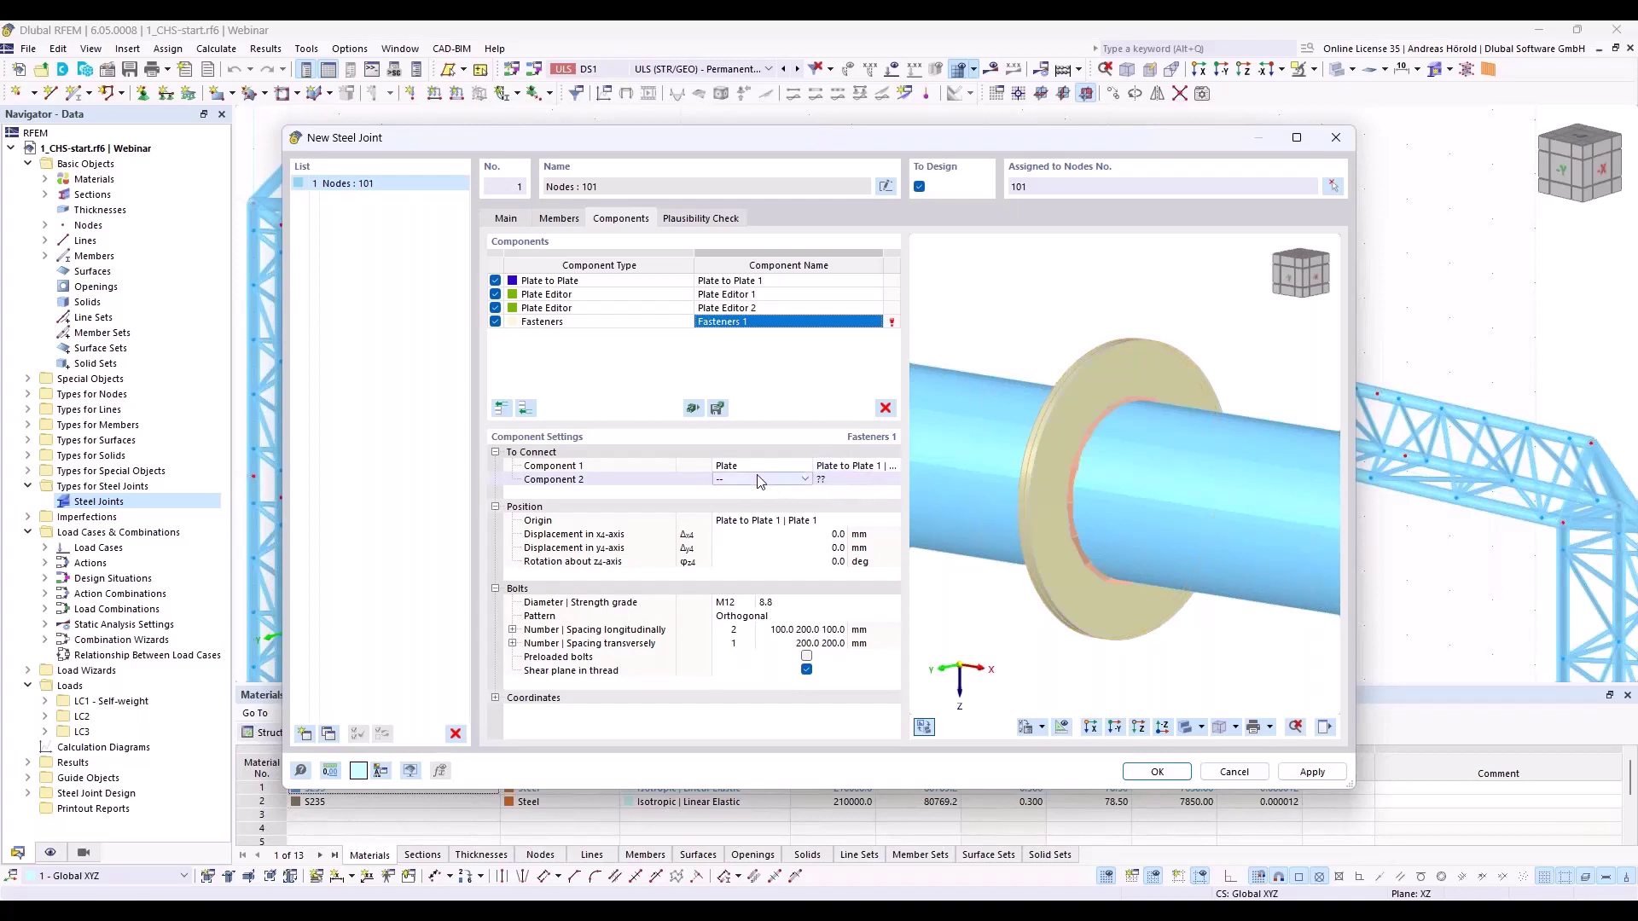
pyautogui.click(779, 512)
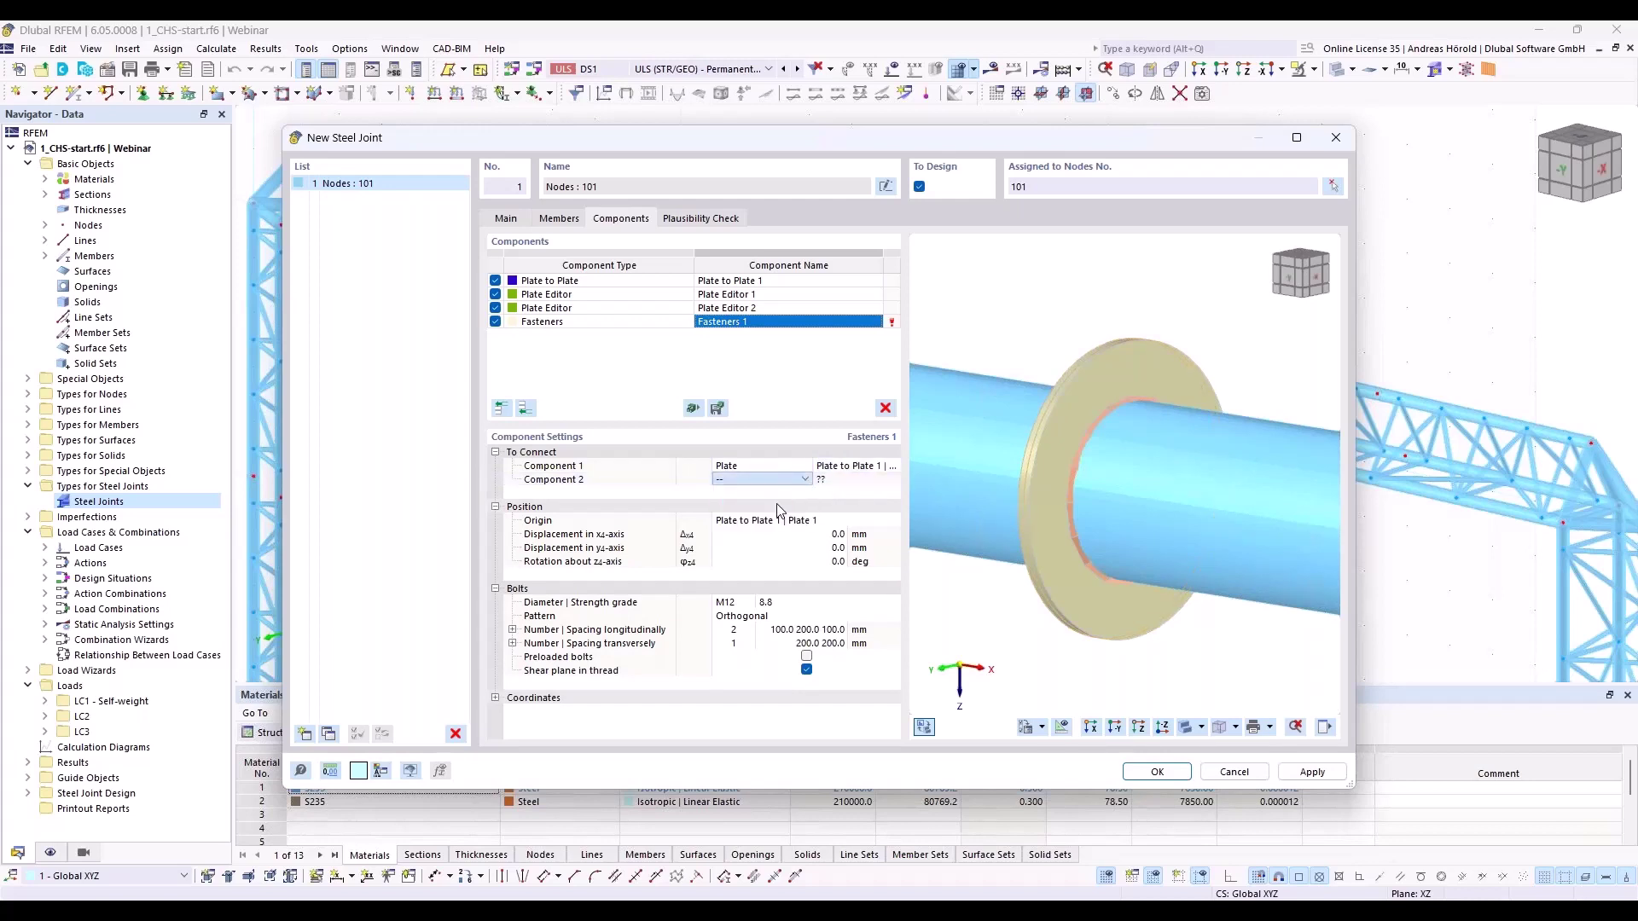
pyautogui.click(841, 481)
pyautogui.click(848, 480)
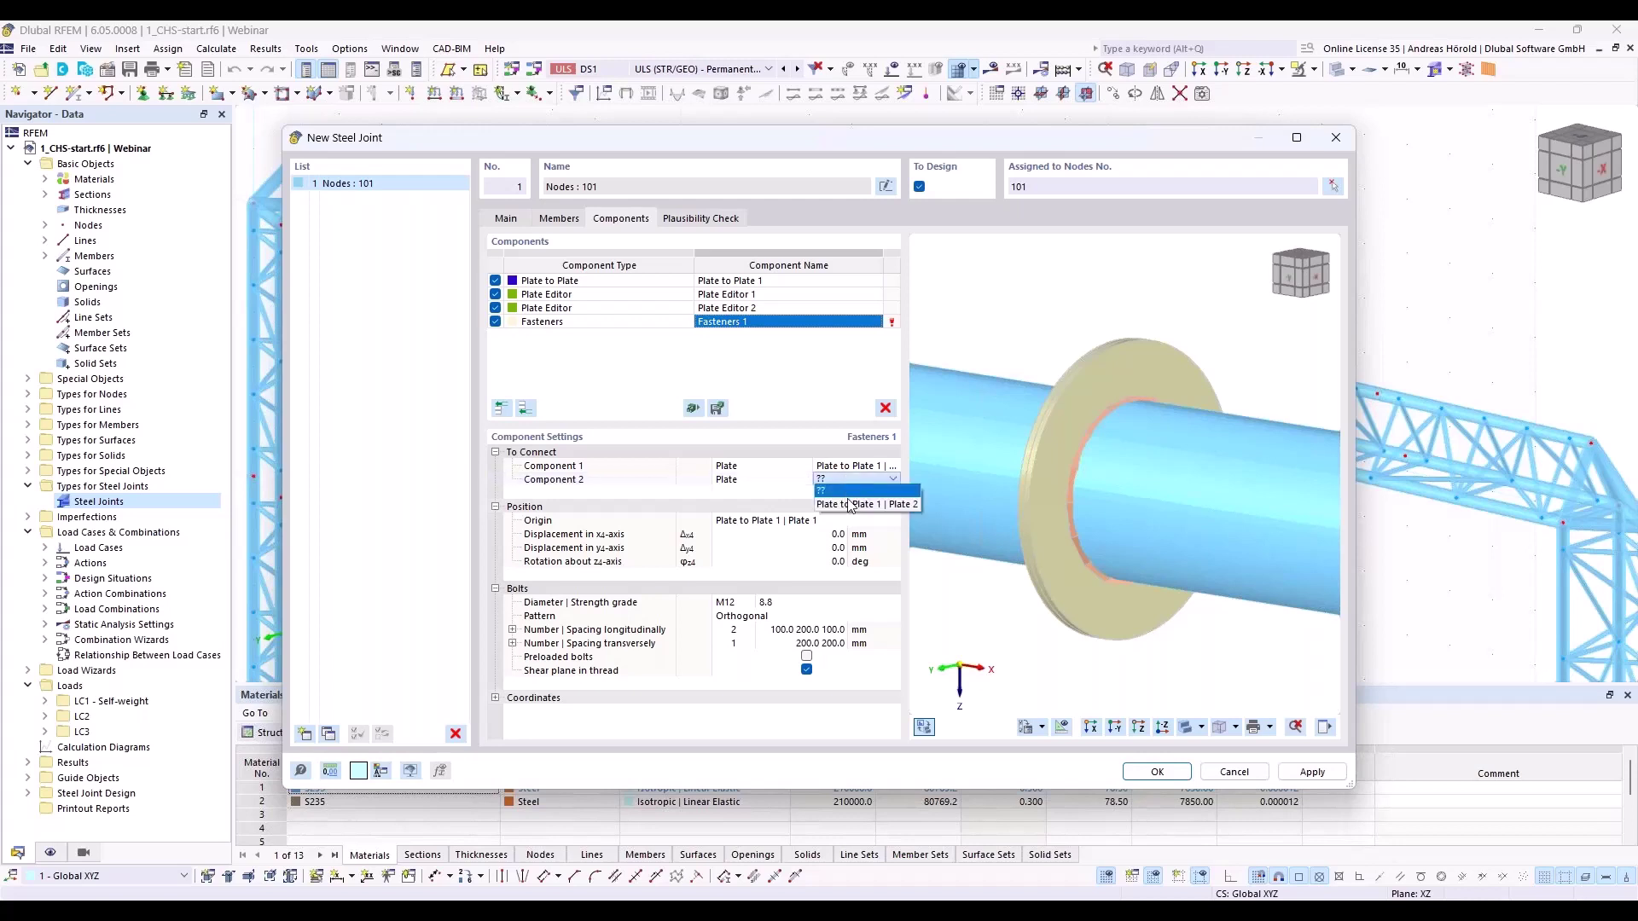
pyautogui.click(851, 503)
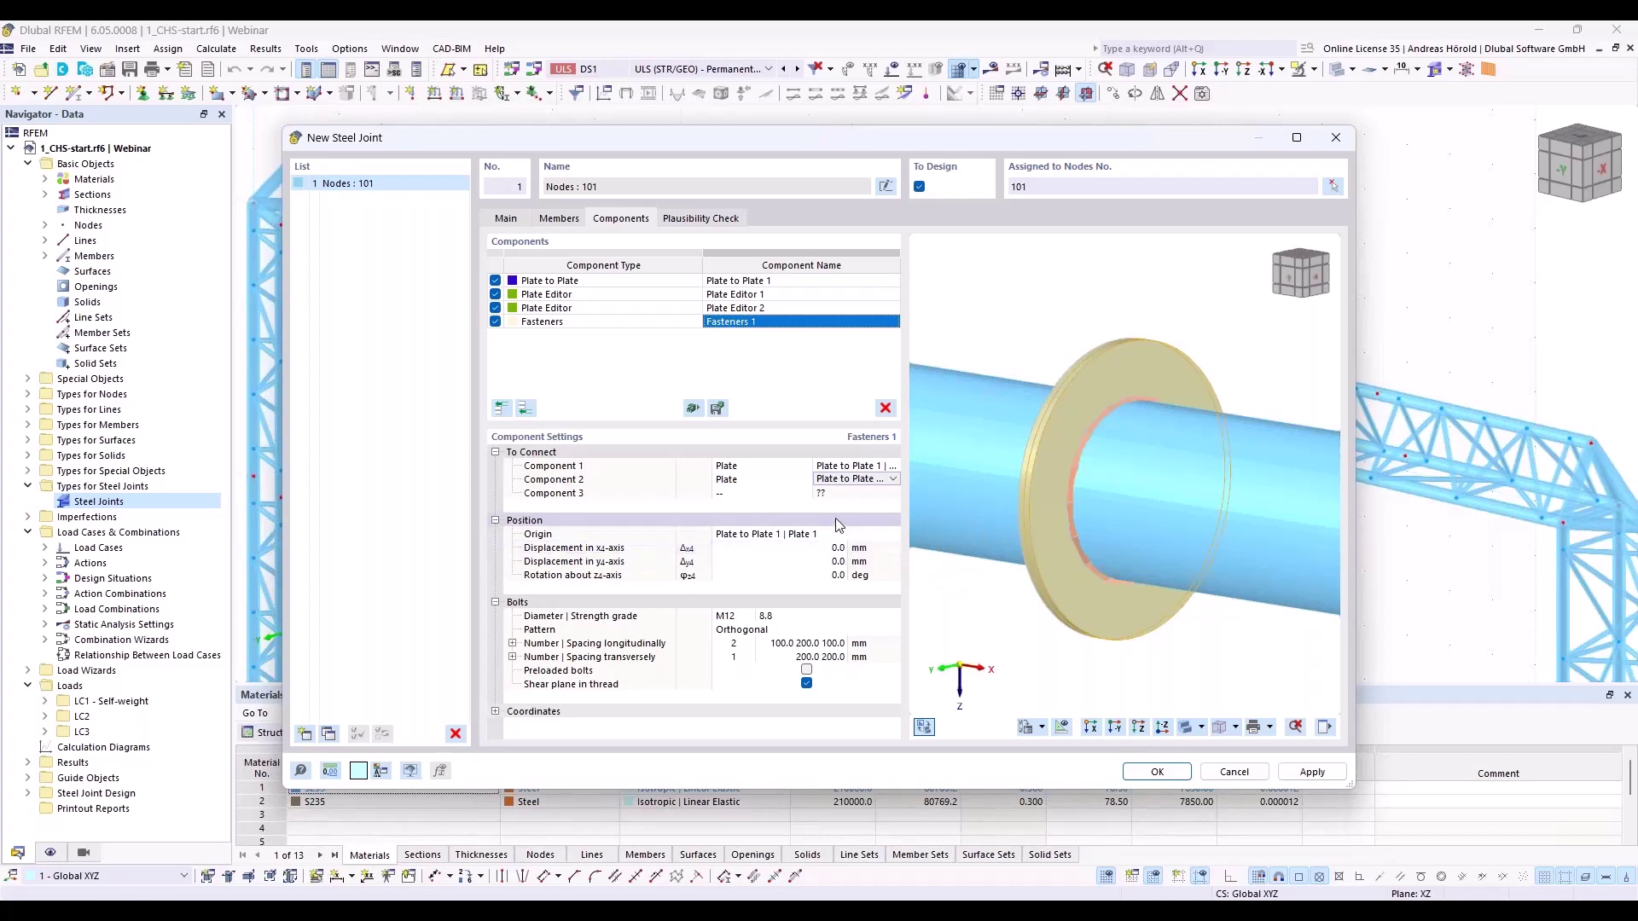
# Change the bolt diameter to M16 and the bolt pattern to Polar
pyautogui.click(739, 617)
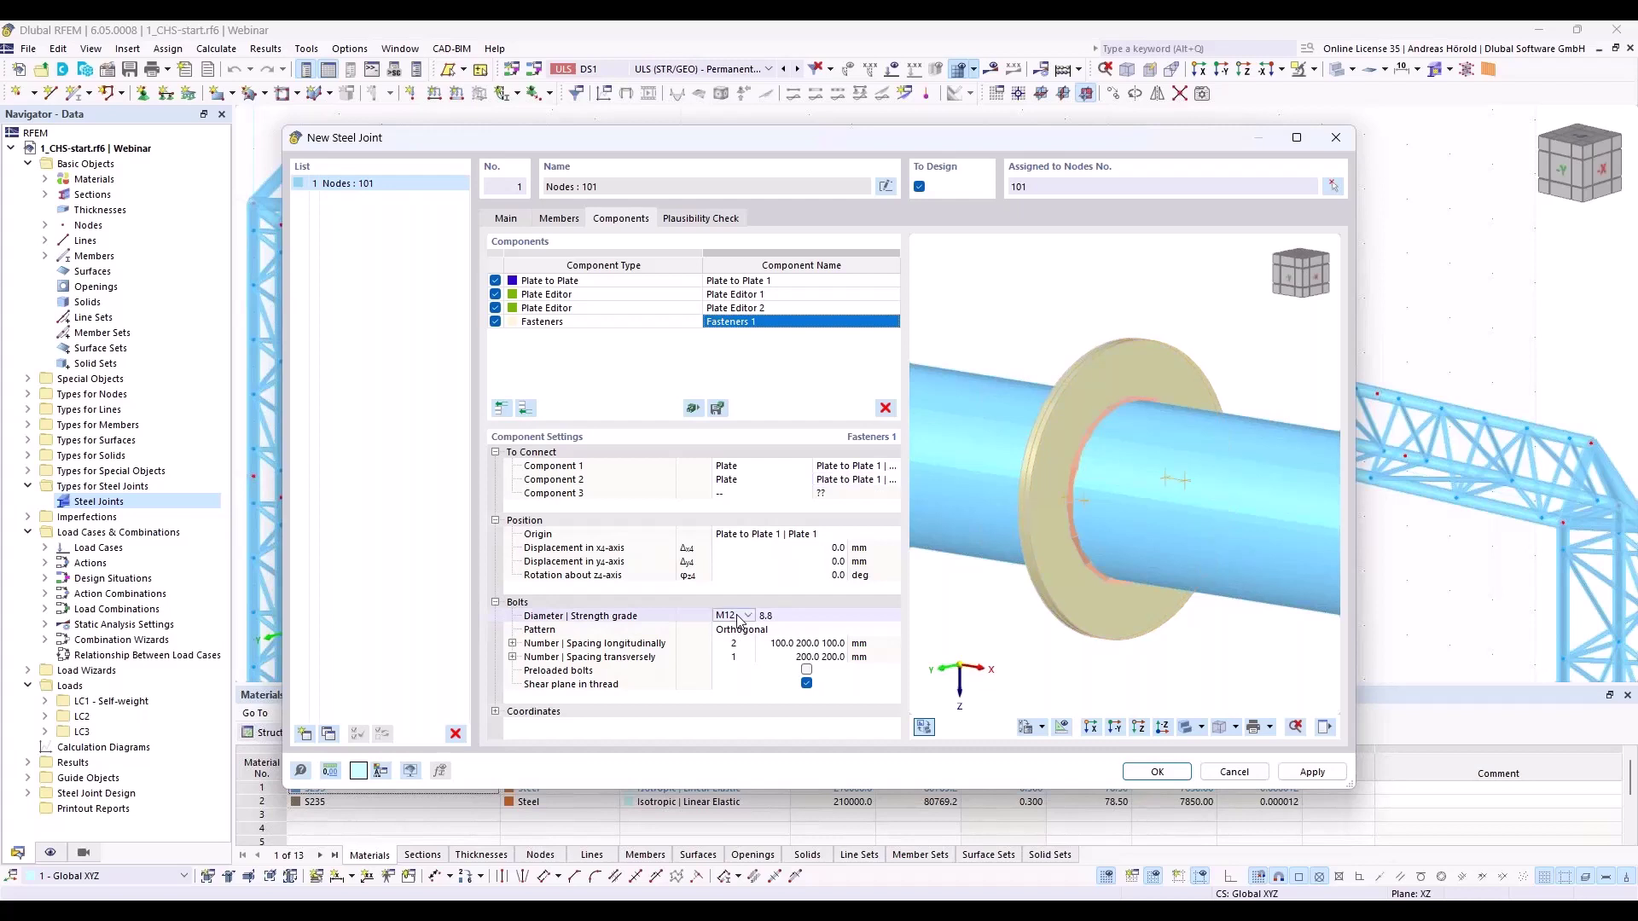
pyautogui.click(748, 617)
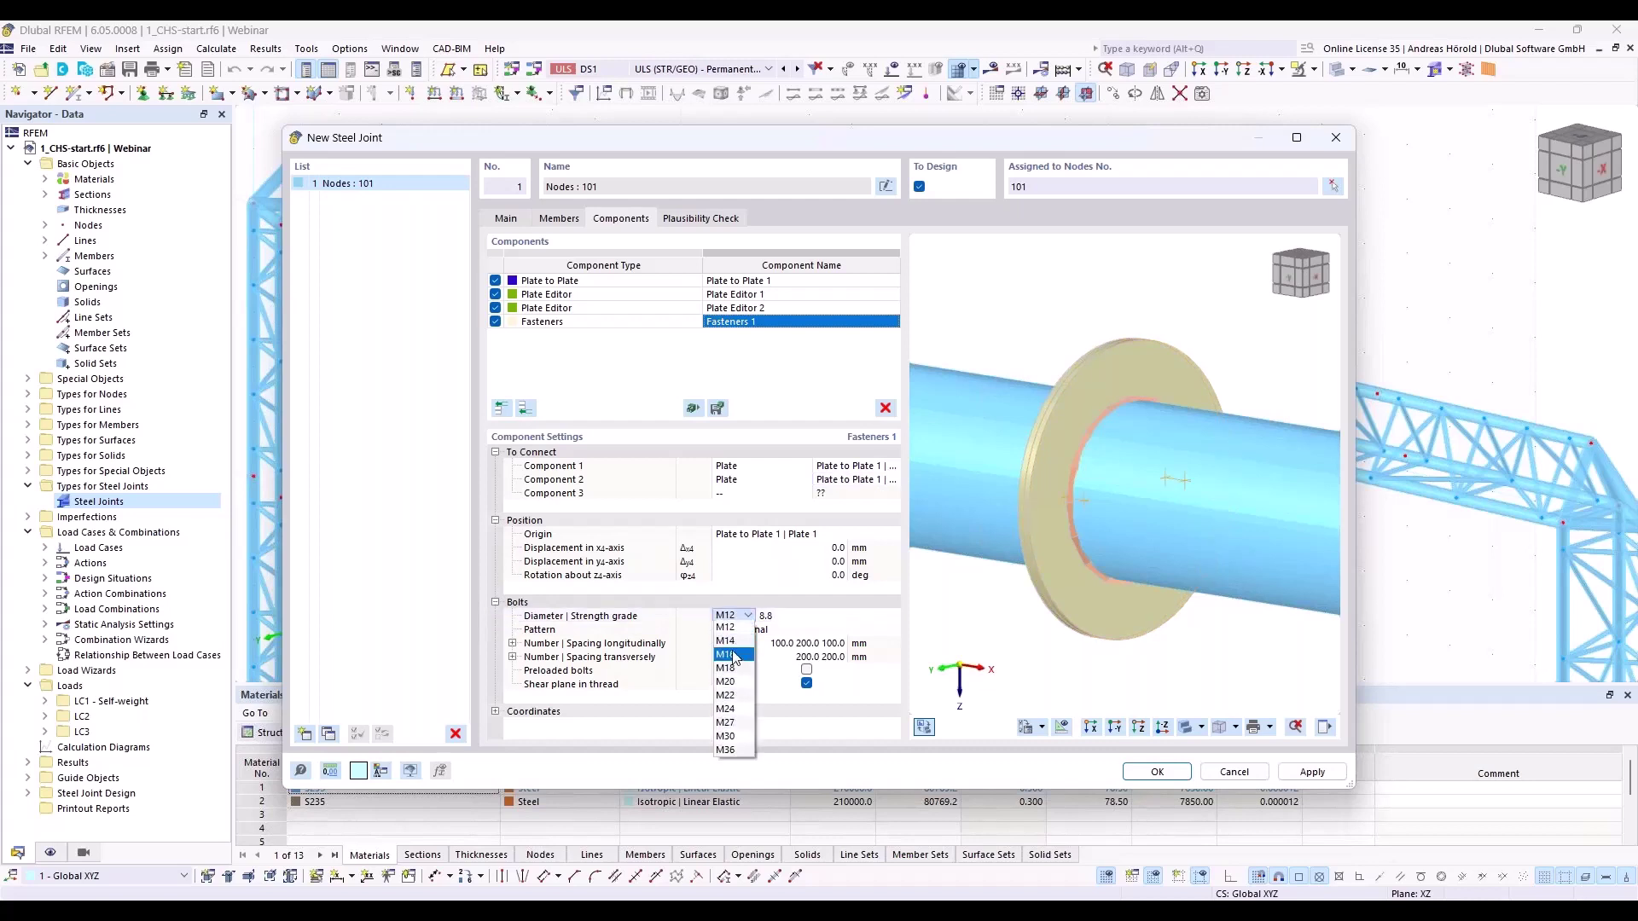
pyautogui.press('Escape')
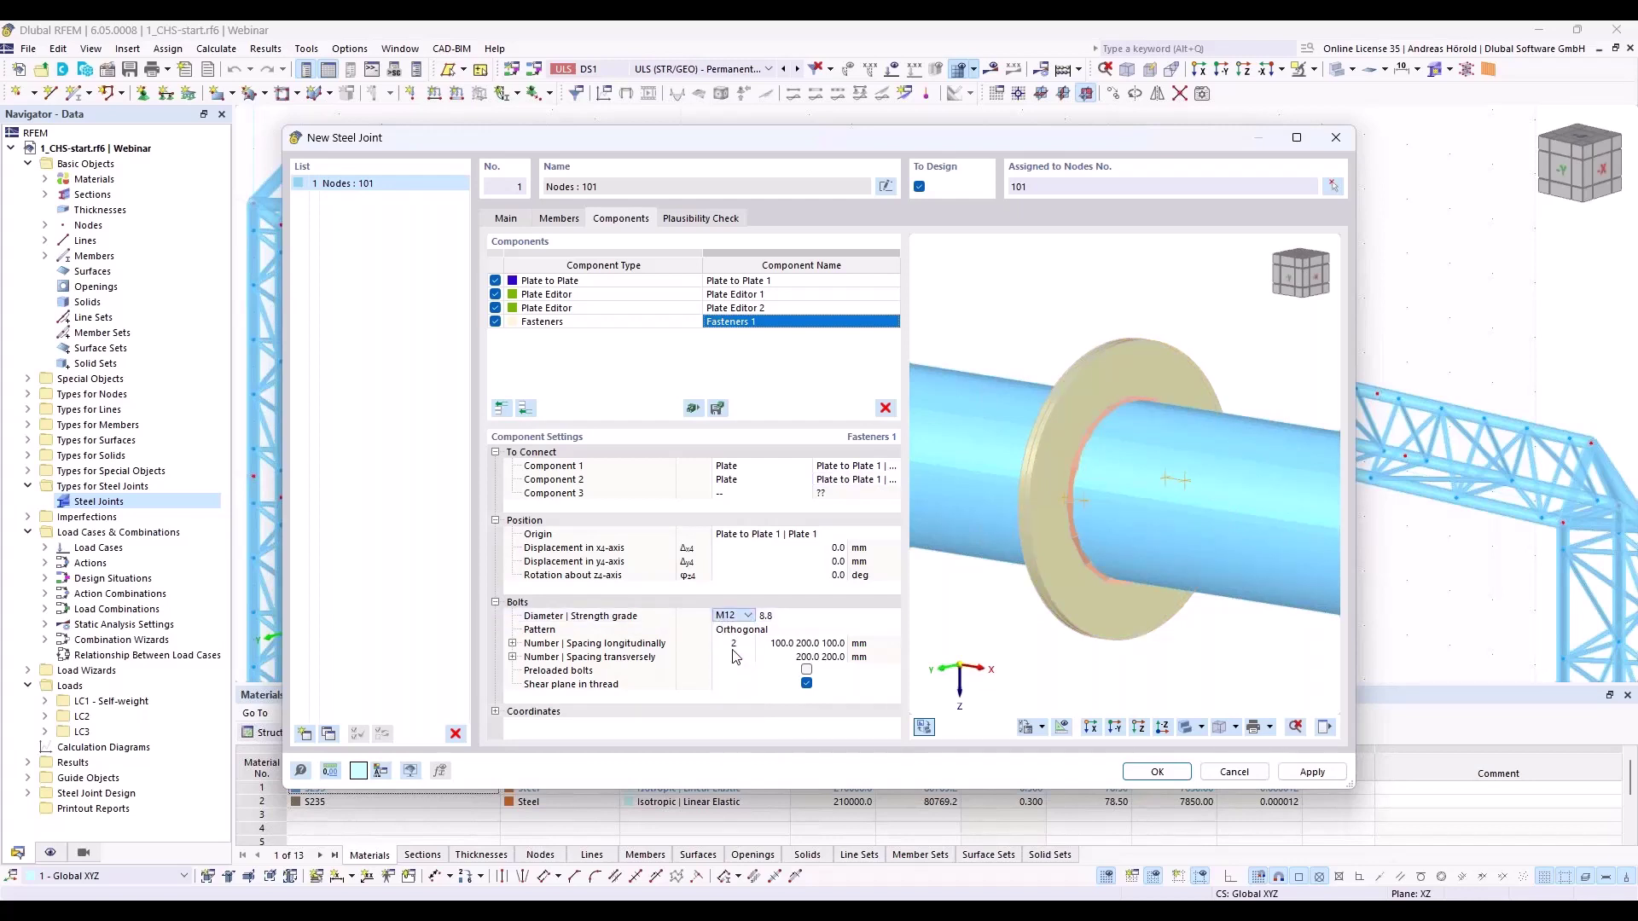
pyautogui.click(735, 656)
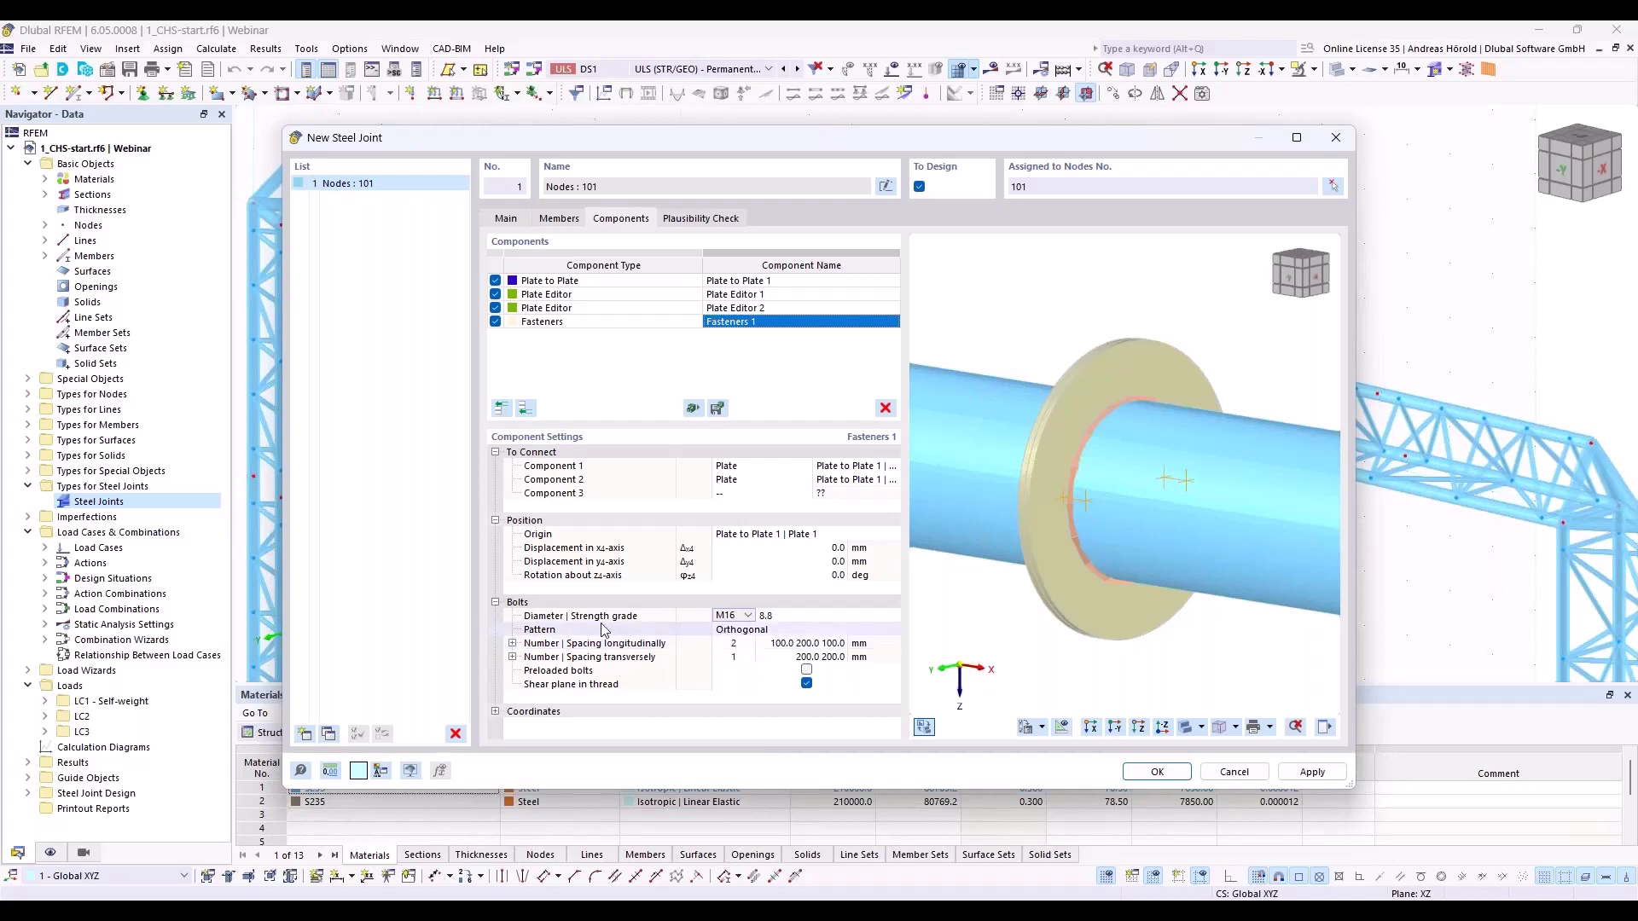
pyautogui.click(725, 630)
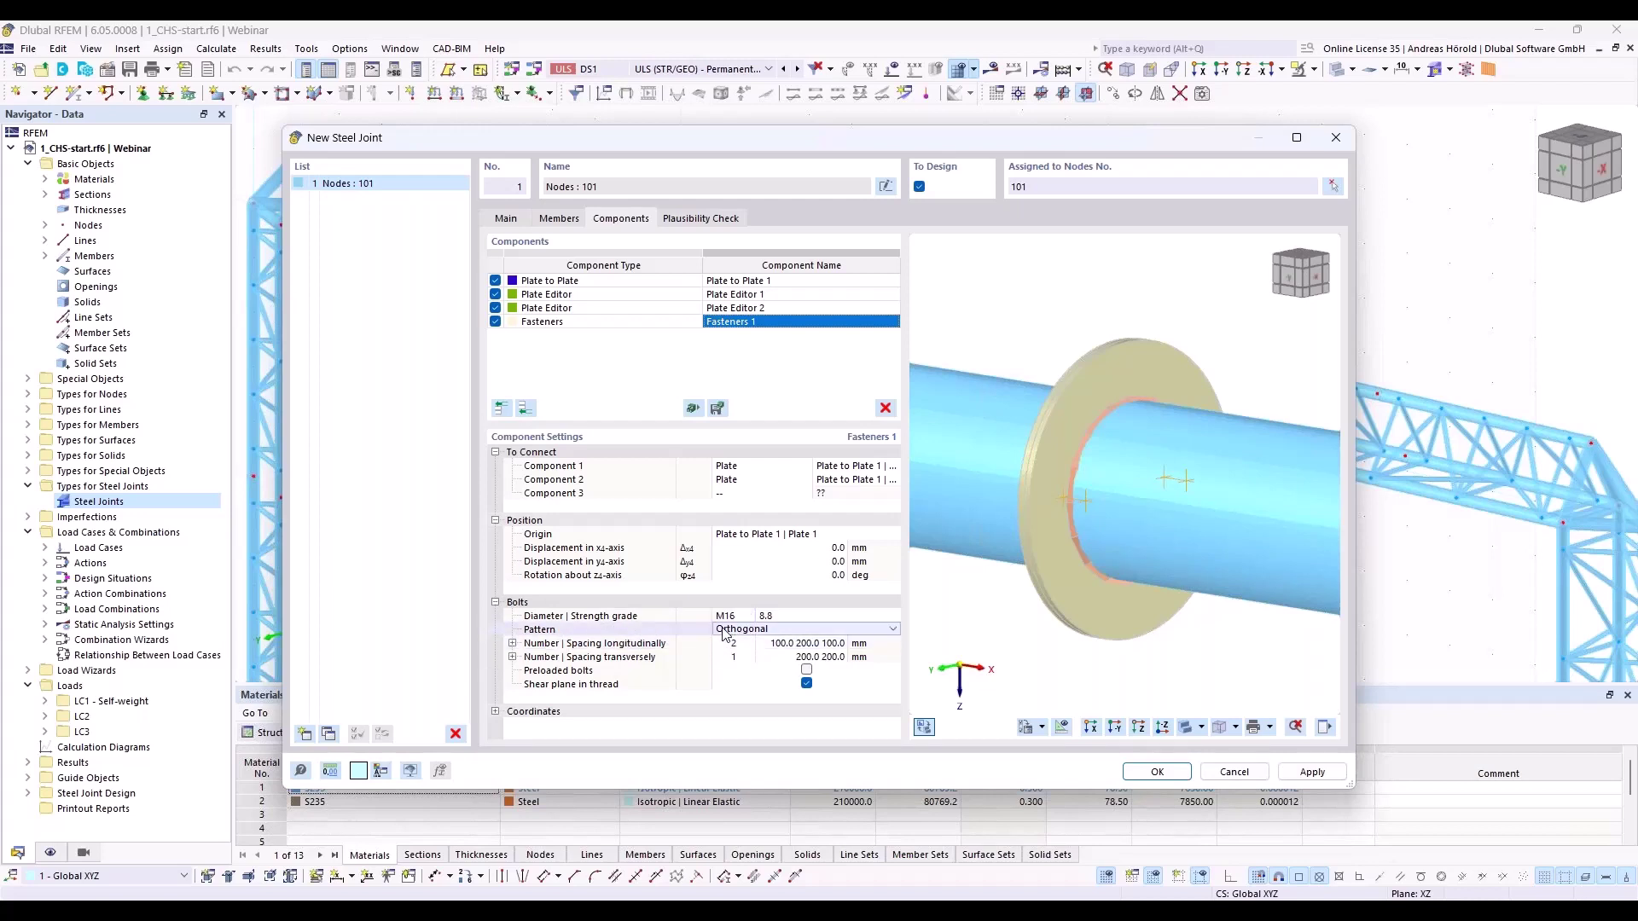
pyautogui.click(743, 630)
pyautogui.press('Escape')
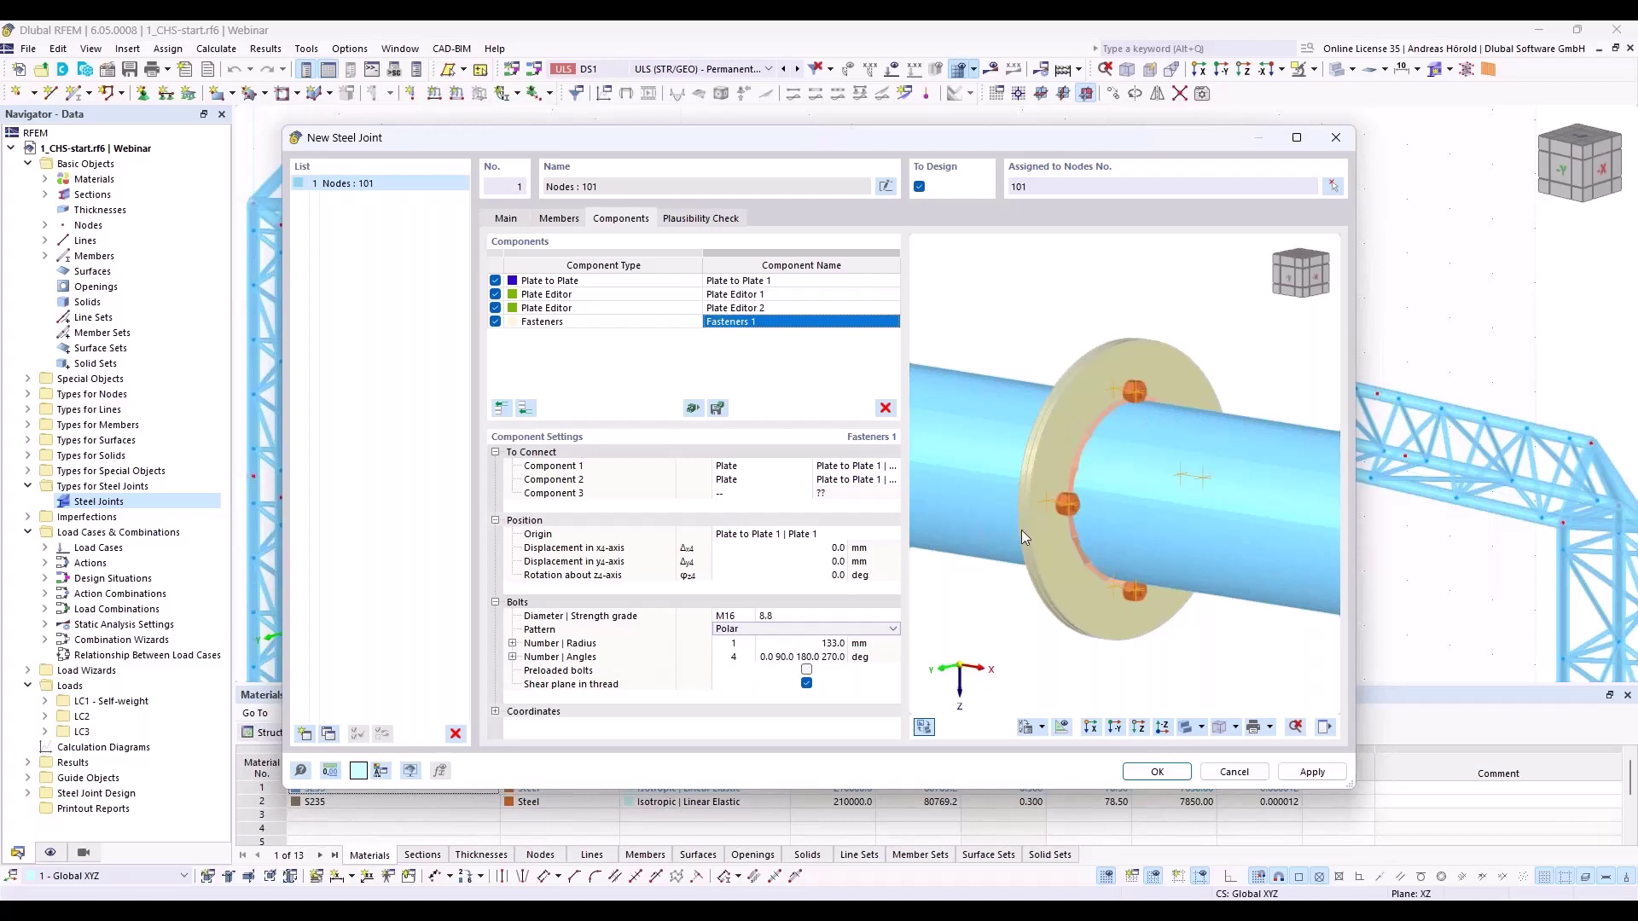
# Set the number of angles in the polar bolt pattern to 8
pyautogui.click(734, 657)
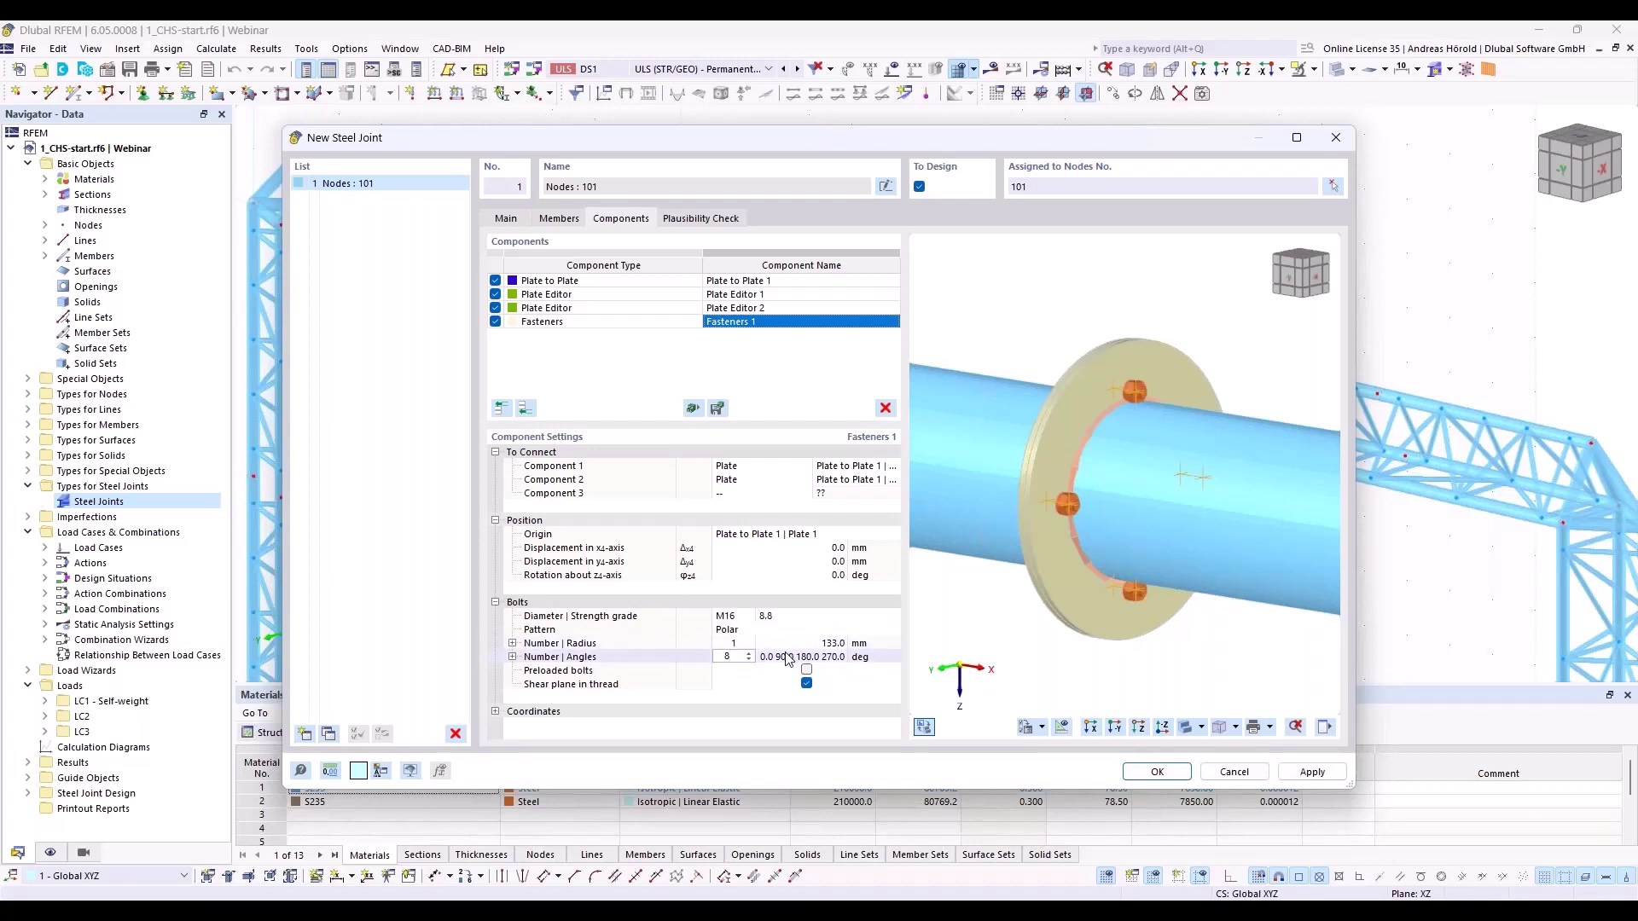
pyautogui.click(735, 672)
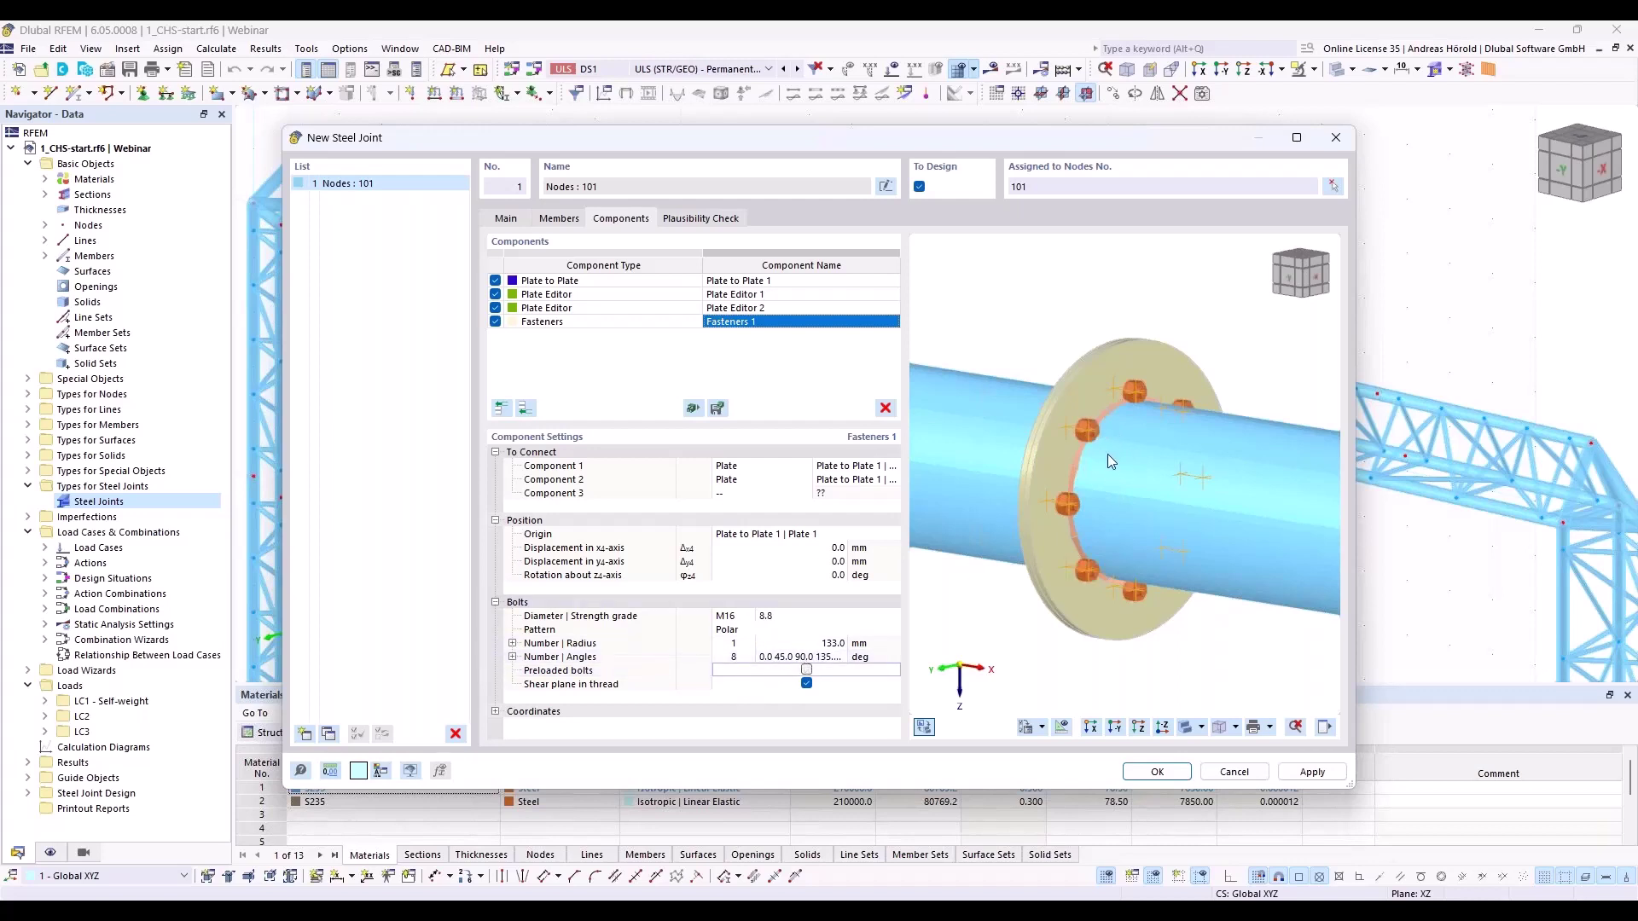
pyautogui.rightClick(1080, 465)
pyautogui.click(1088, 471)
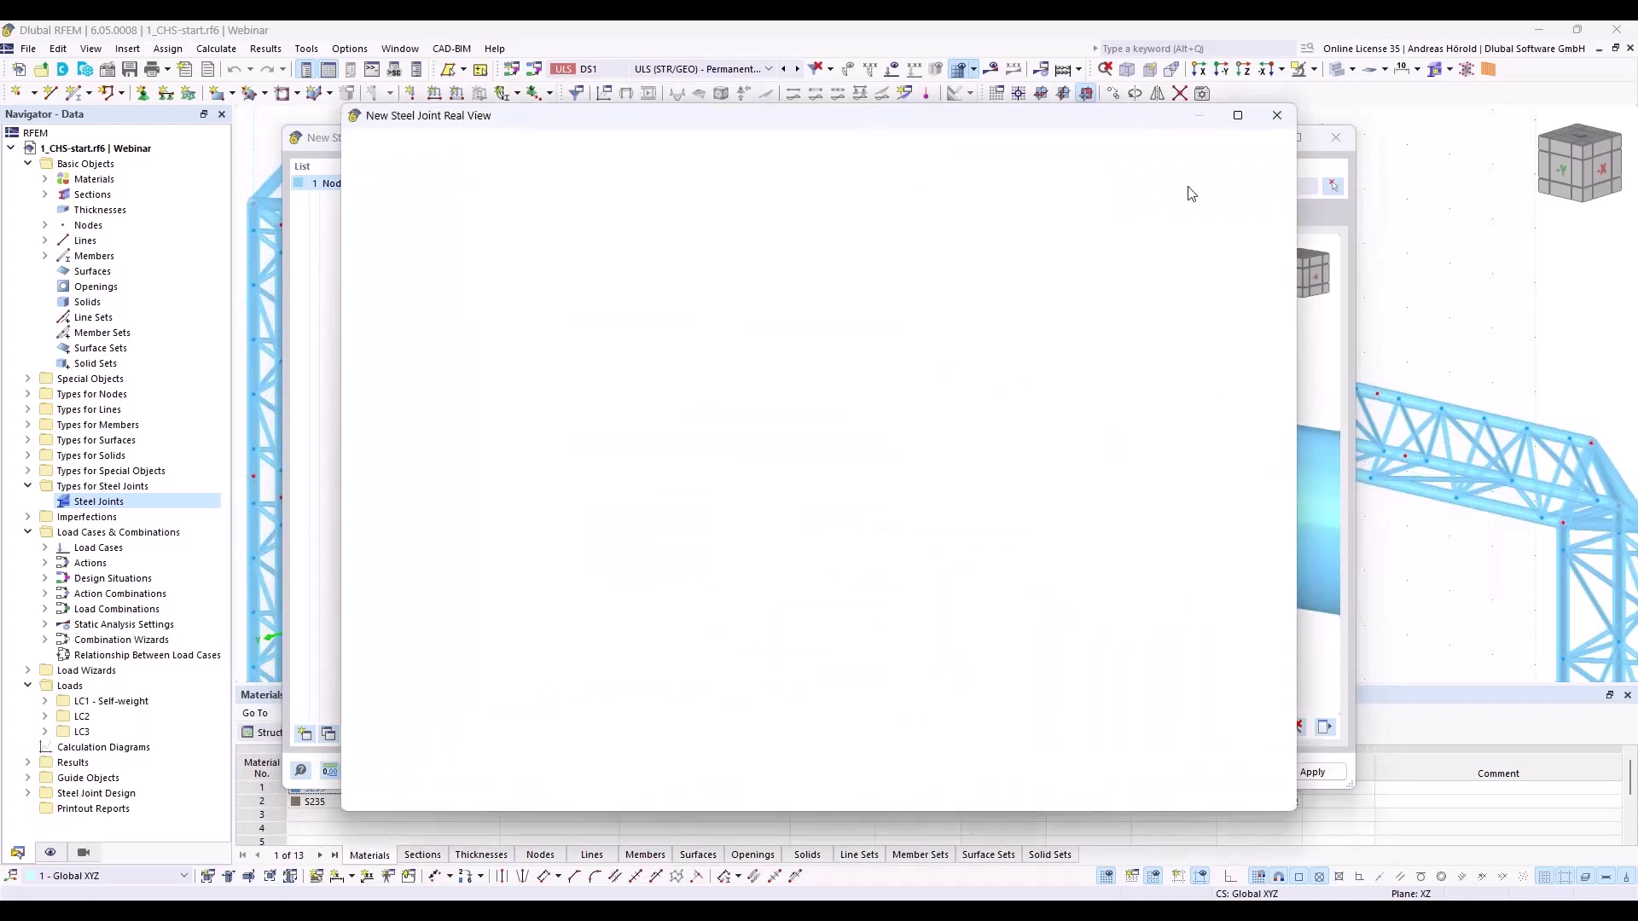
pyautogui.click(1275, 116)
pyautogui.keyDown('ctrl'); pyautogui.moveTo(1212, 658); pyautogui.dragTo(1019, 633, button='middle'); pyautogui.keyUp('ctrl')
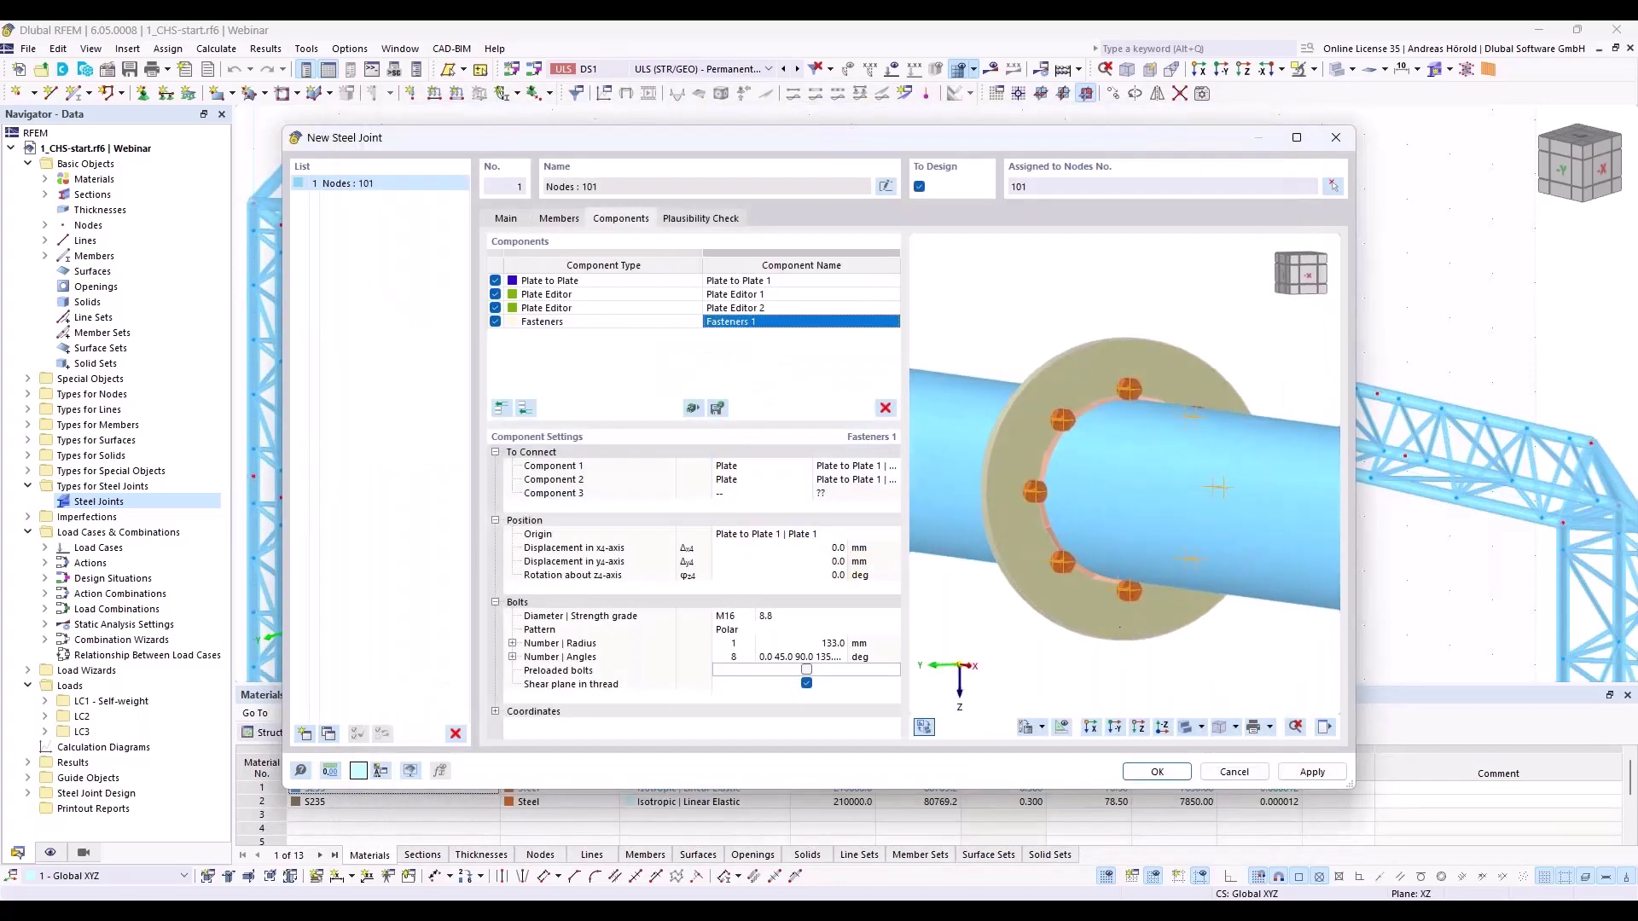
pyautogui.scroll(3, 1119, 560)
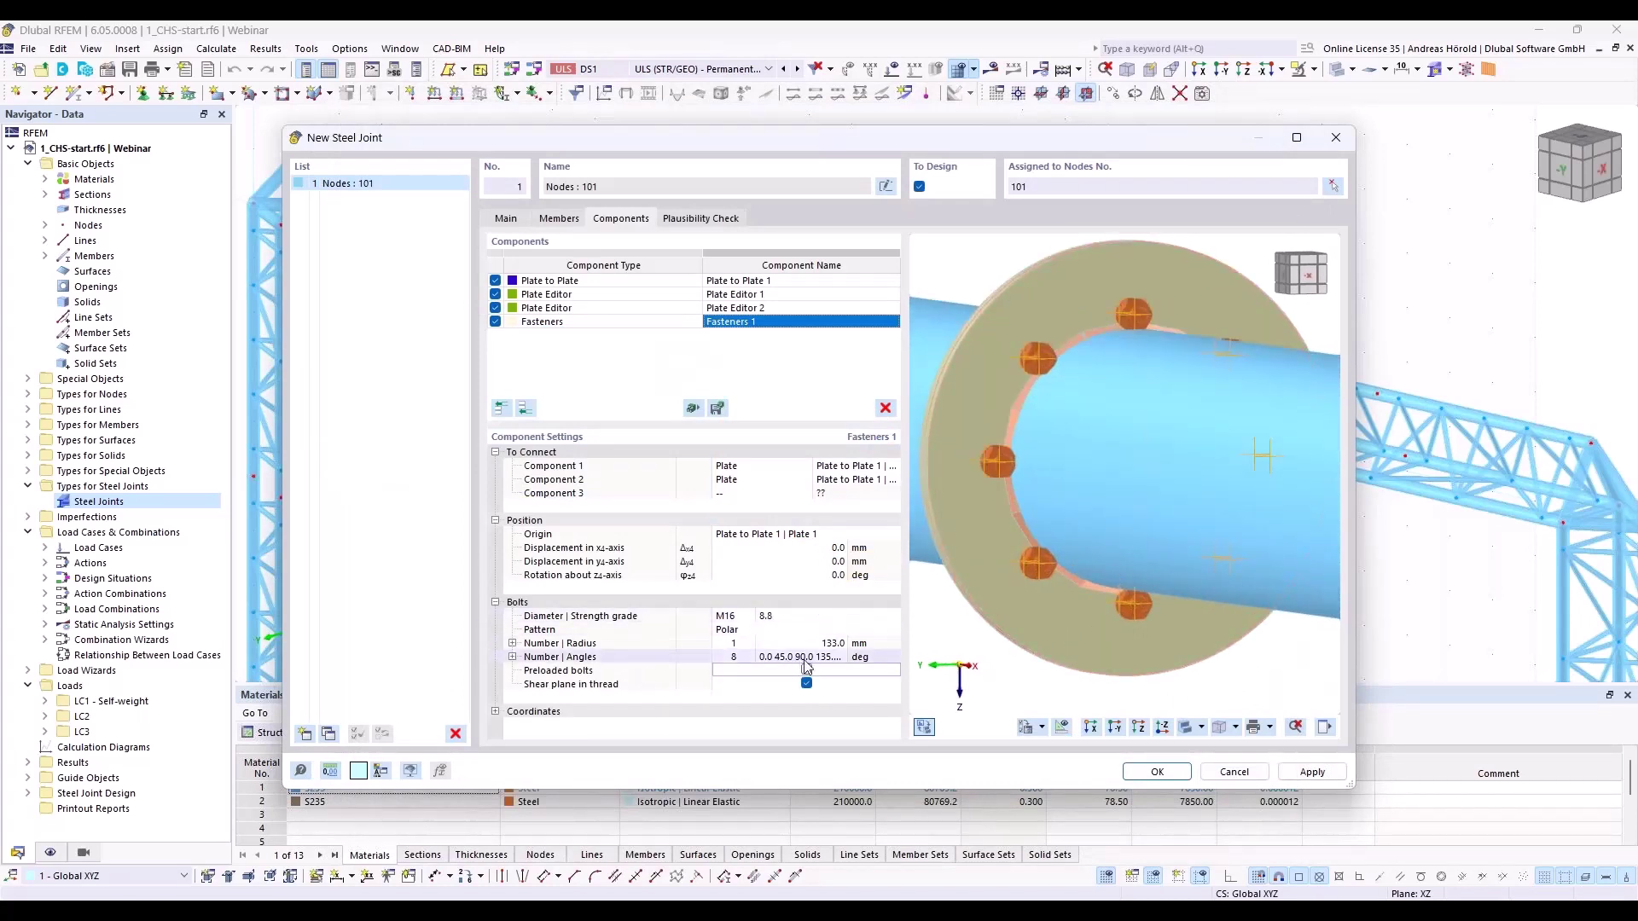
# Set the bolt circle radius to 160 mm and deactivate the shear plane in thread option
pyautogui.click(831, 644)
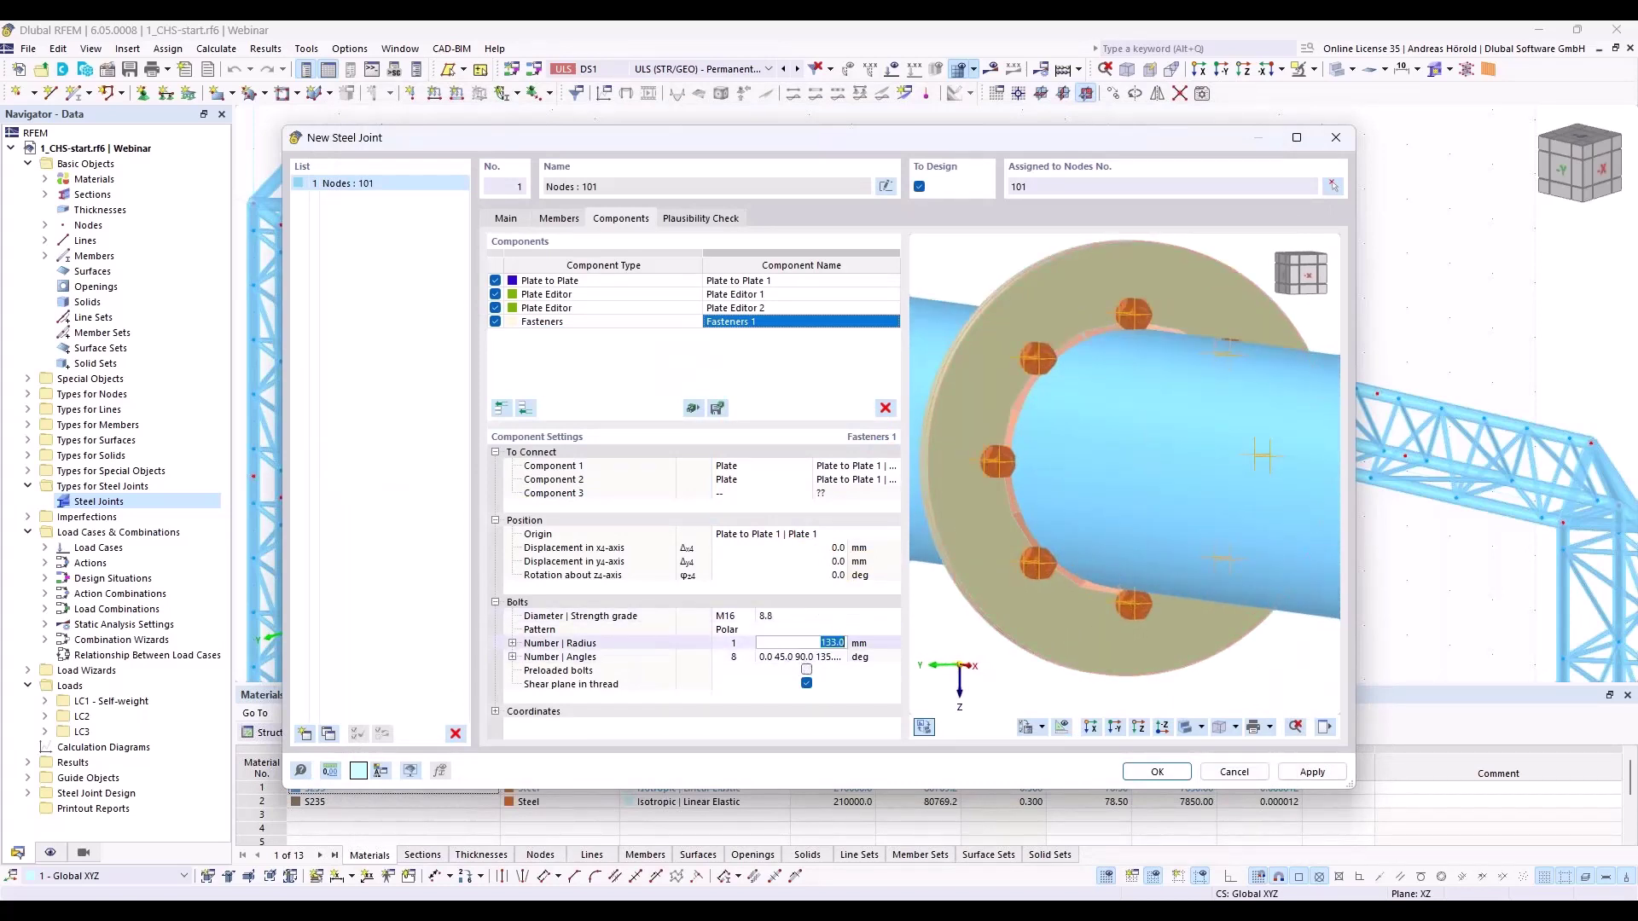
pyautogui.write('160')
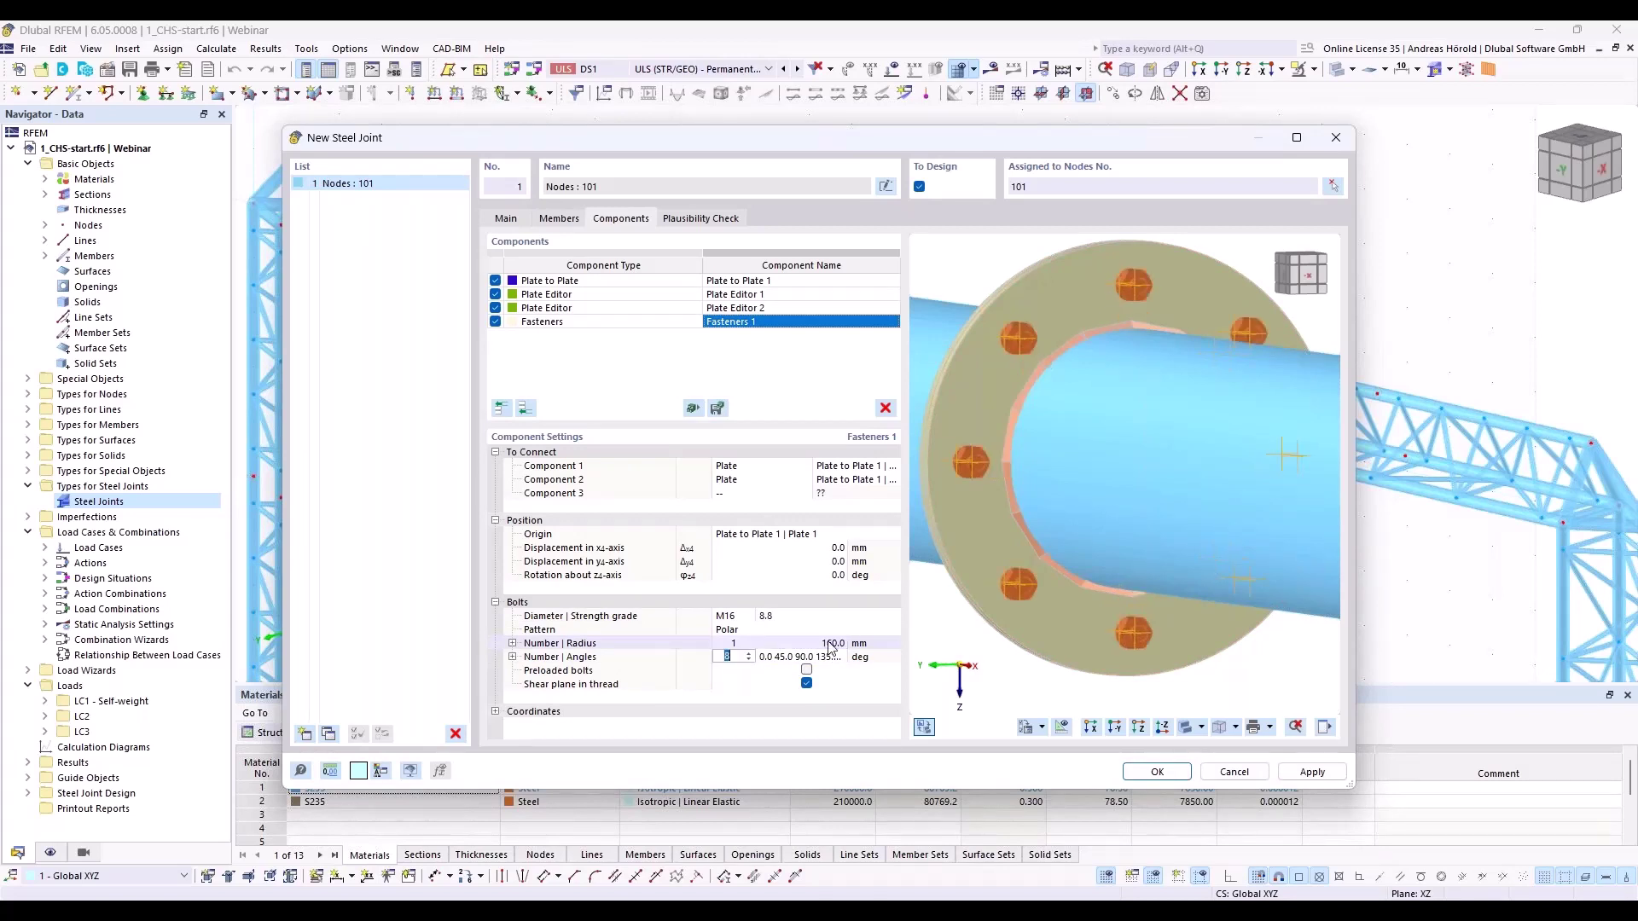
pyautogui.press('Tab')
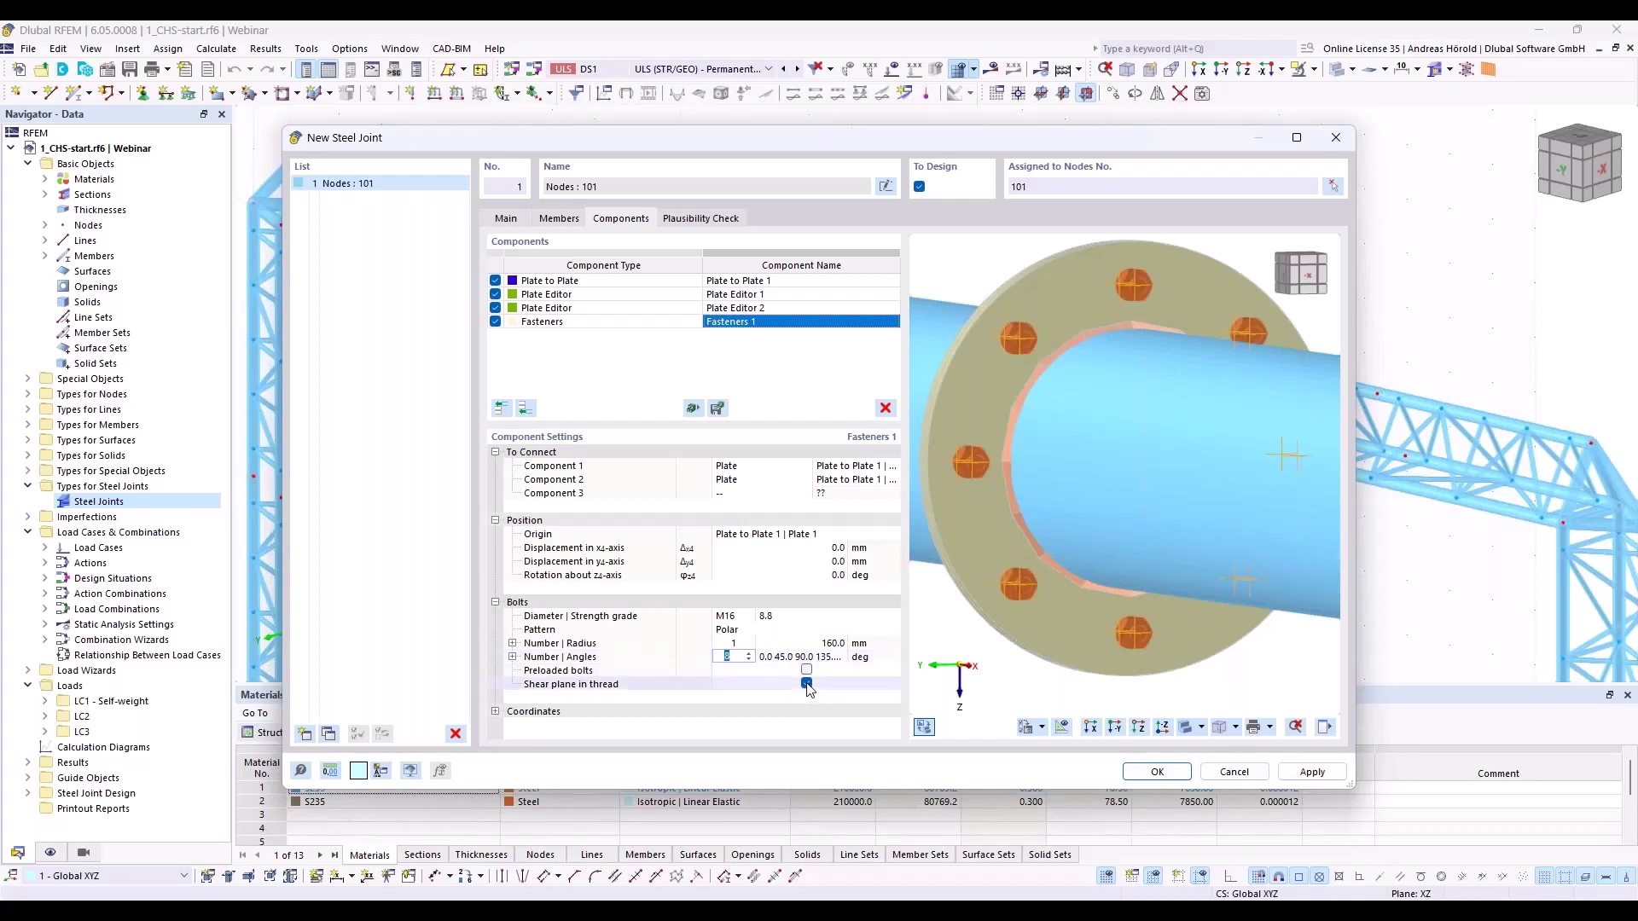
pyautogui.click(808, 684)
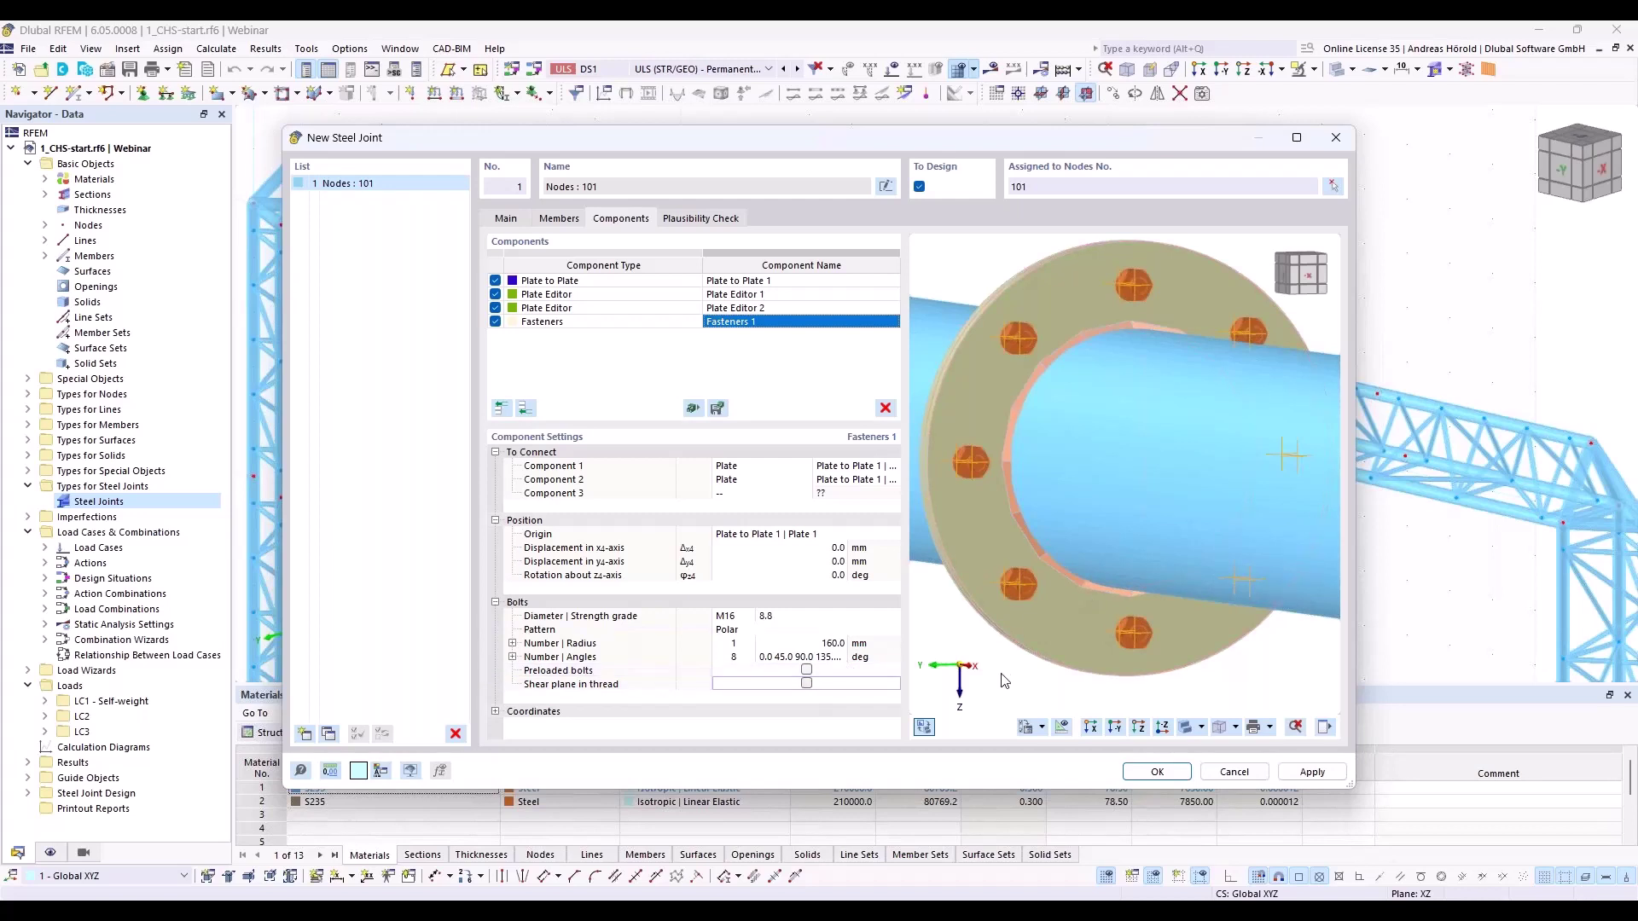
pyautogui.keyDown('ctrl'); pyautogui.moveTo(1314, 632); pyautogui.dragTo(1212, 657, button='middle'); pyautogui.keyUp('ctrl')
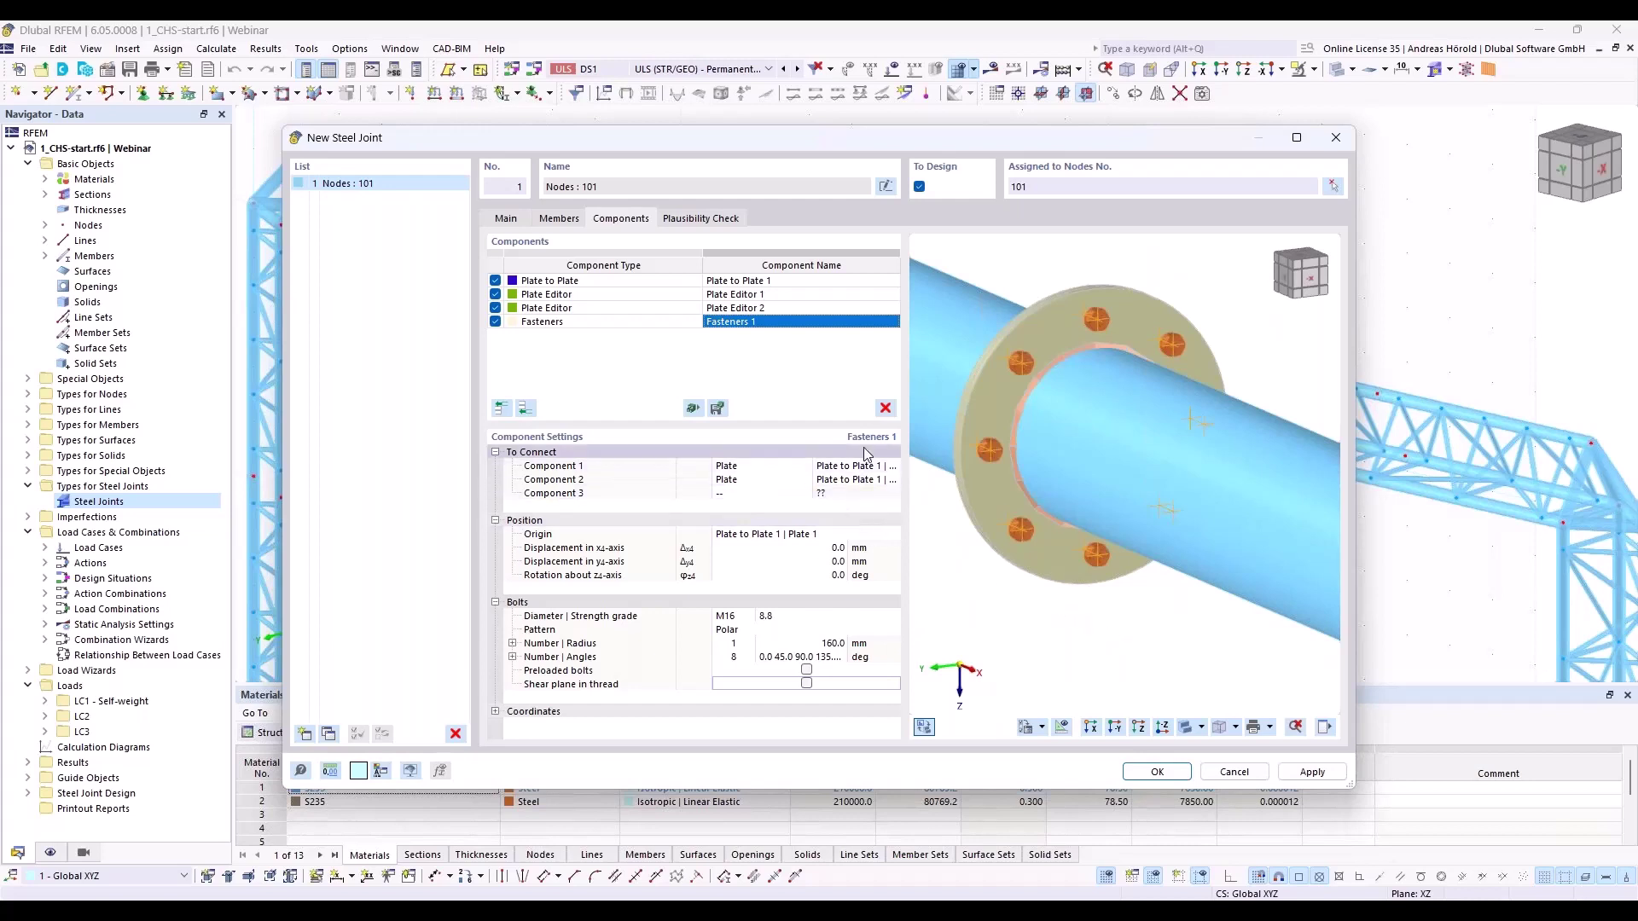
# Create a second steel joint and assign it to node 74 on the truss girder's chord
pyautogui.click(306, 735)
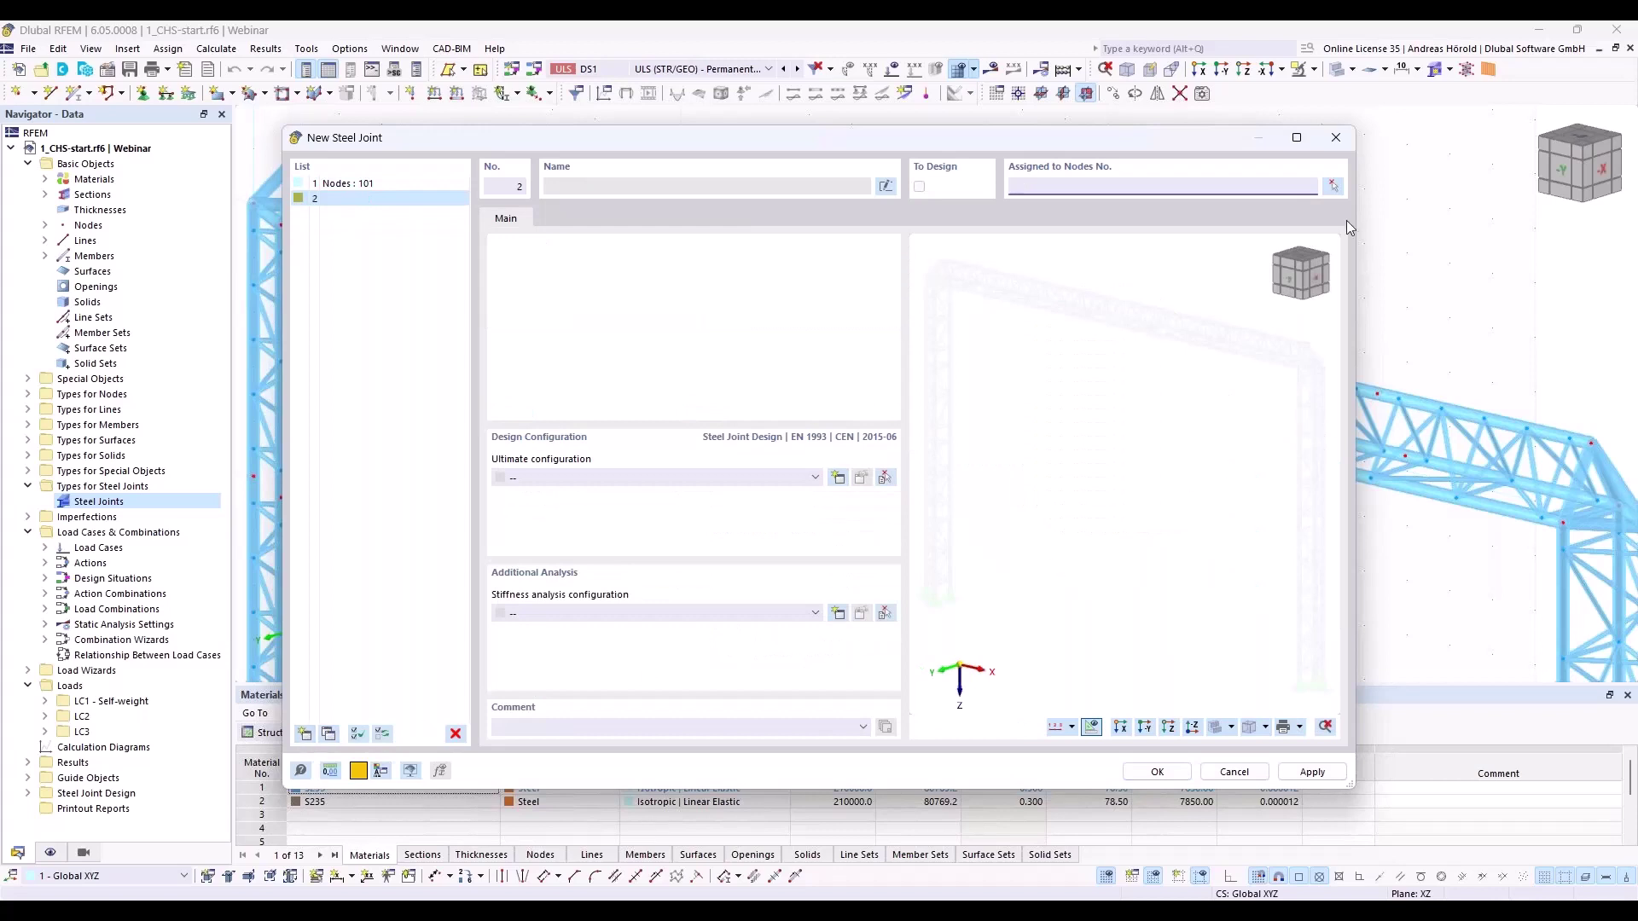
pyautogui.click(1331, 186)
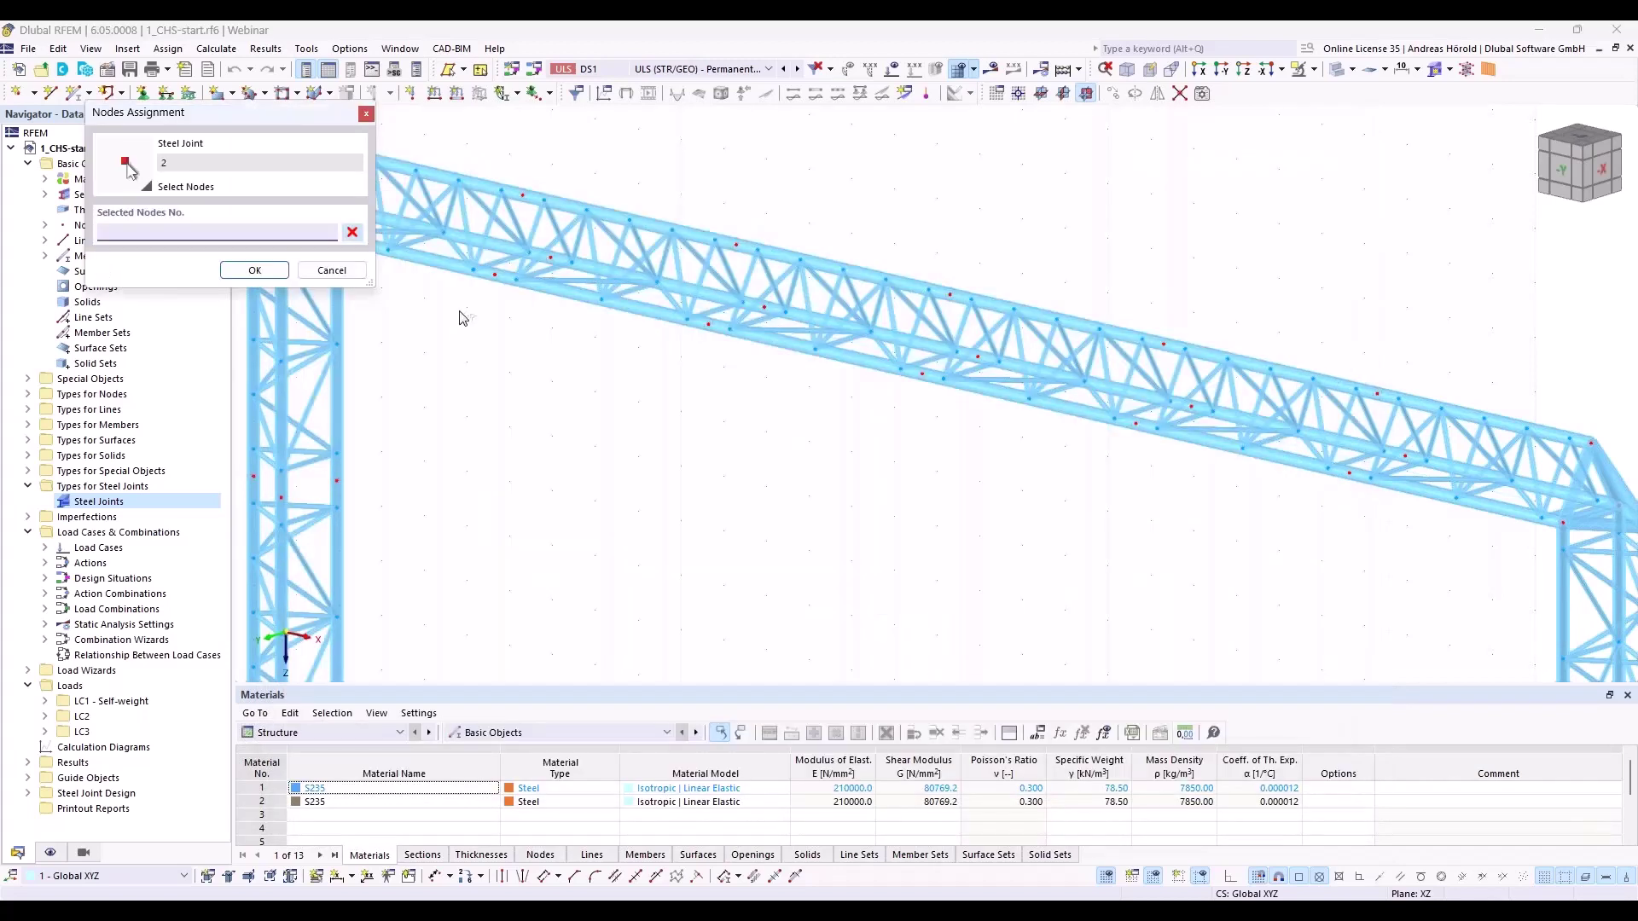
pyautogui.click(494, 273)
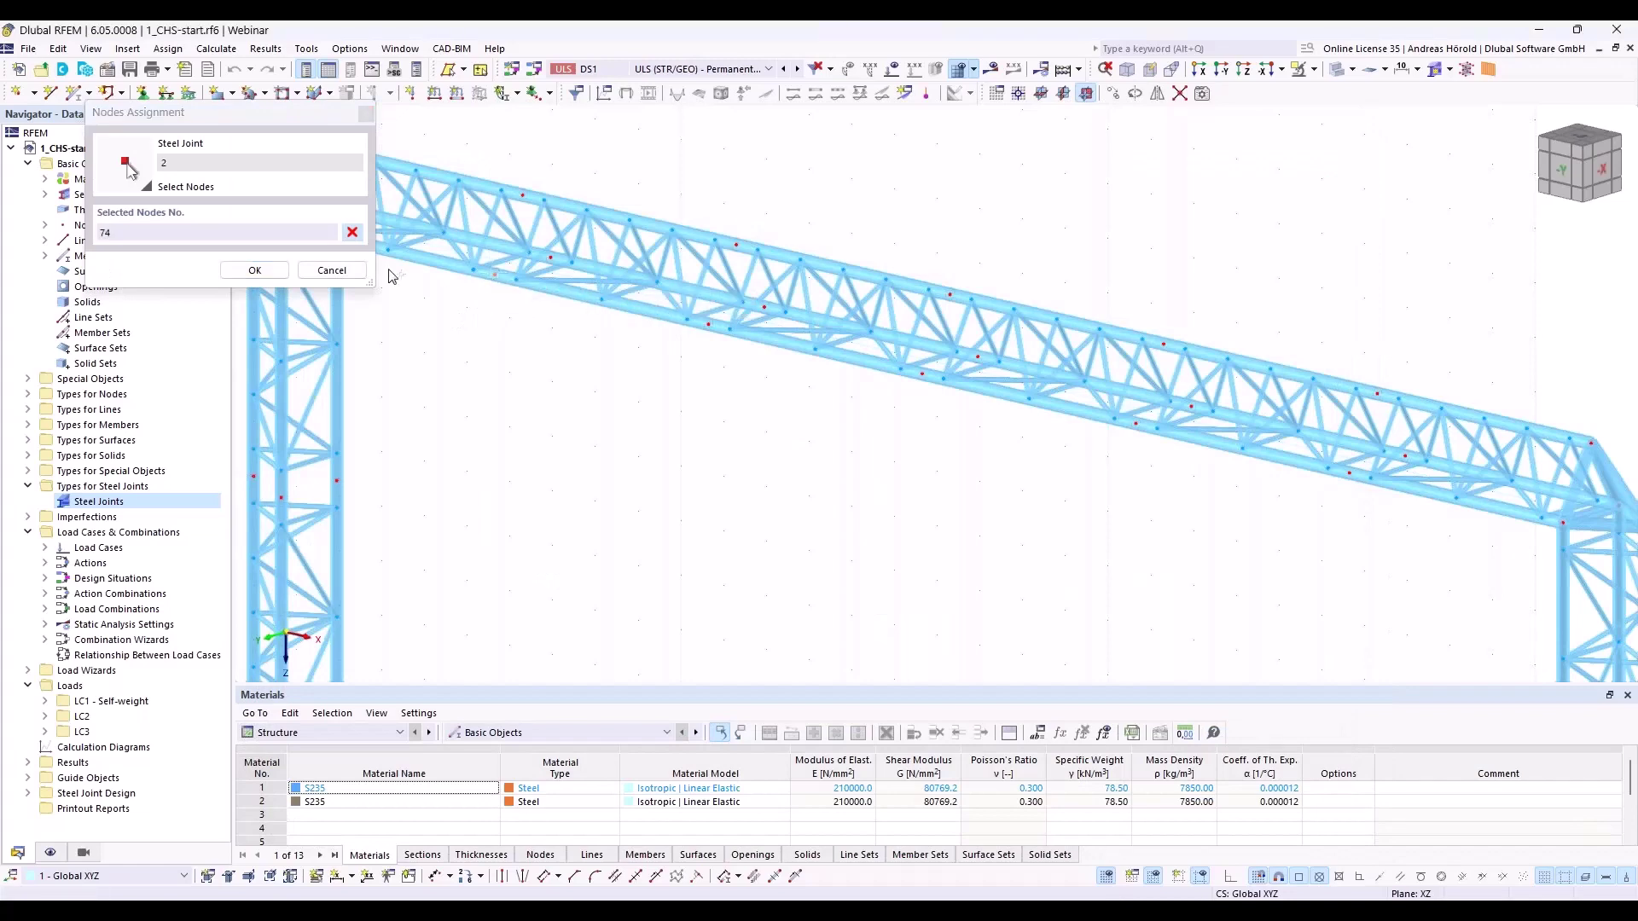
pyautogui.click(254, 270)
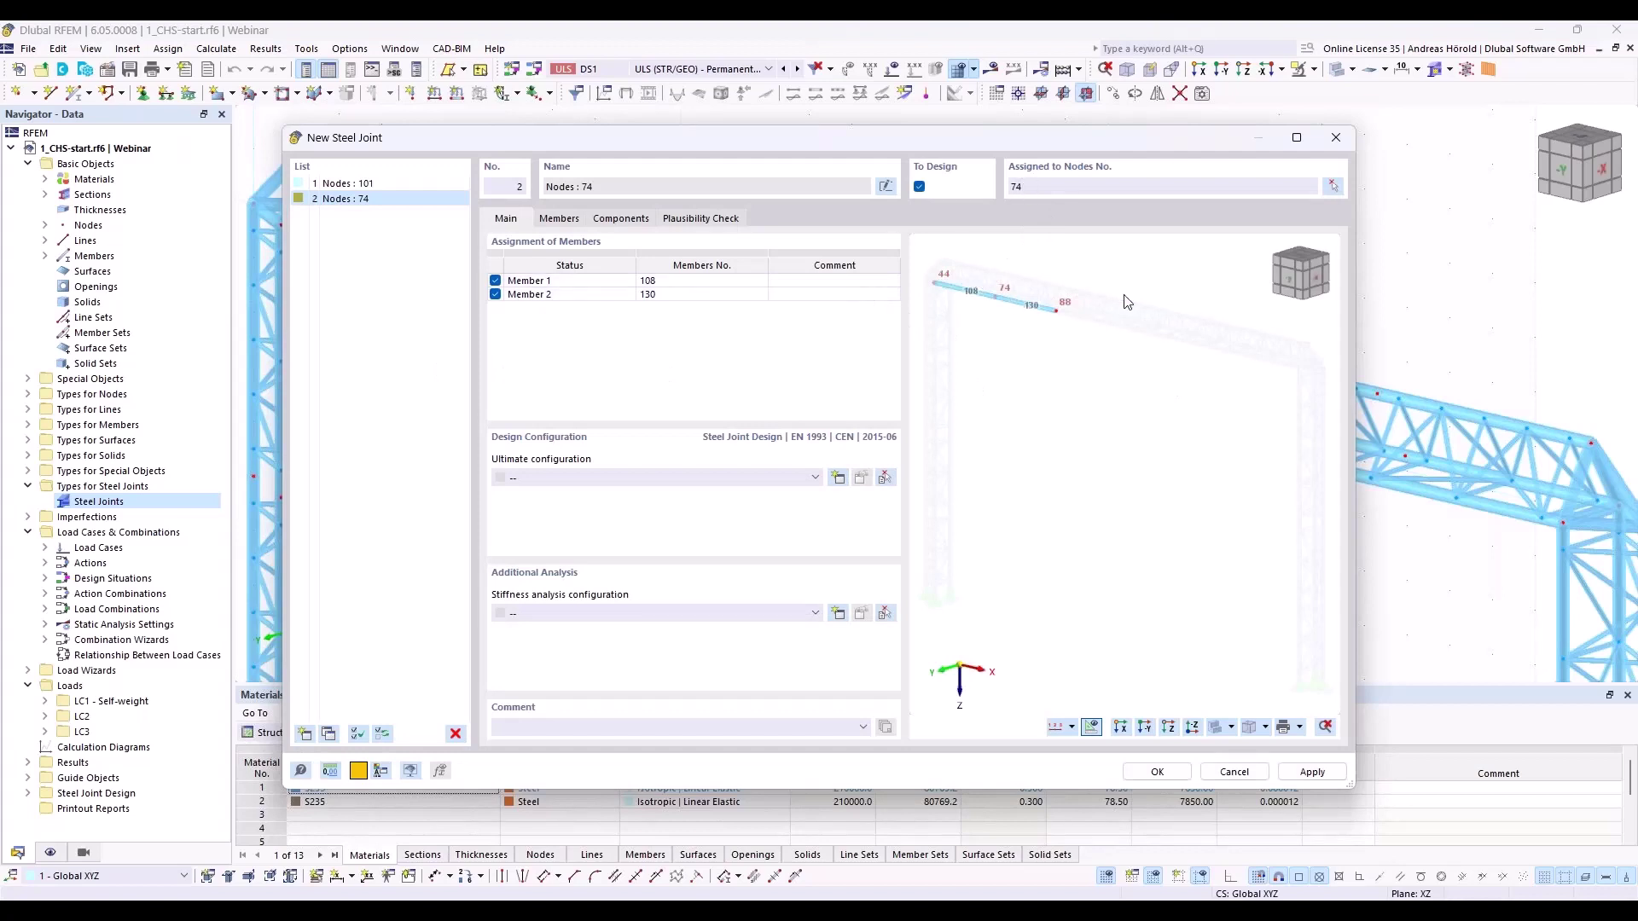
pyautogui.scroll(5, 974, 275)
pyautogui.moveTo(1031, 339); pyautogui.dragTo(1086, 464, button='middle')
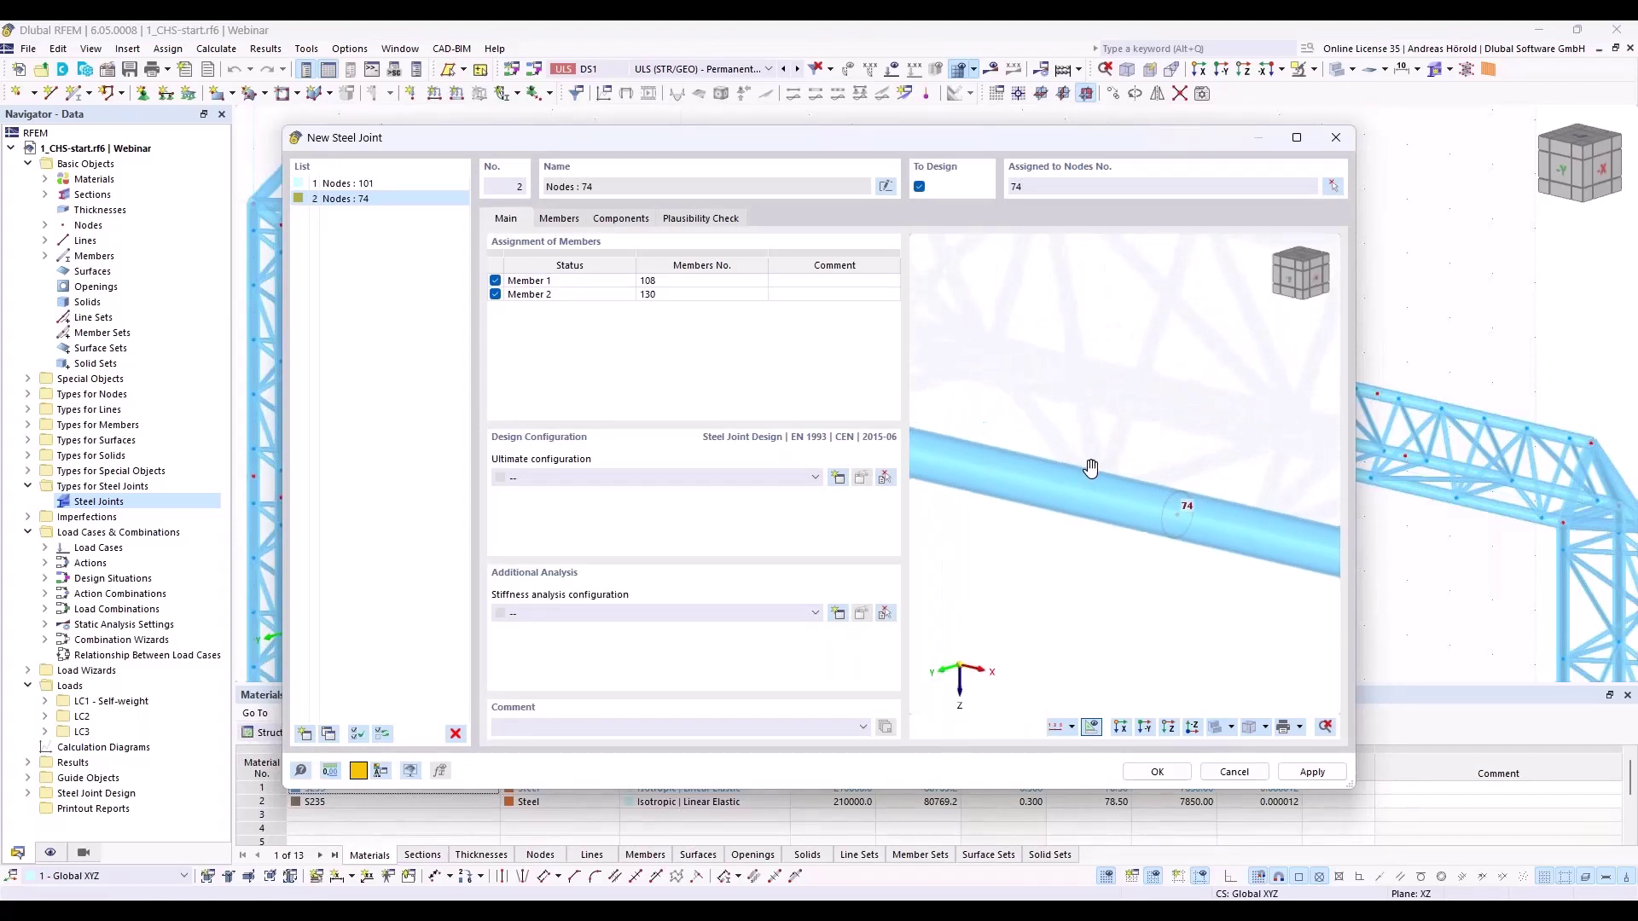
# Assign the ultimate configuration 1 - Standard to the joint at node 74 and open its member settings
pyautogui.click(560, 224)
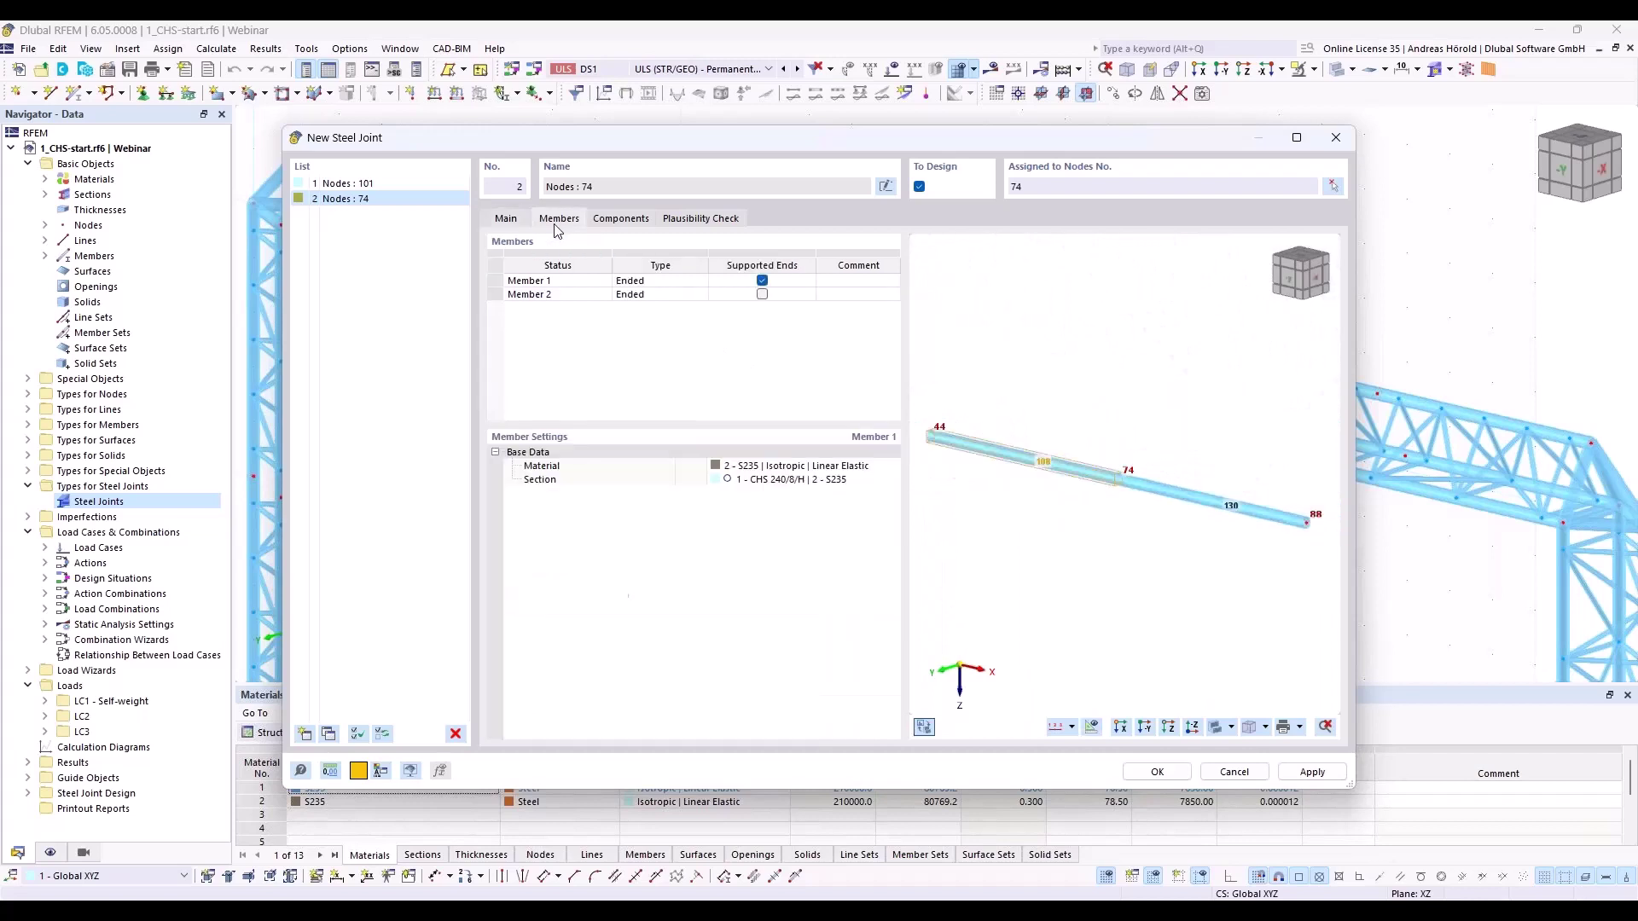
pyautogui.click(506, 219)
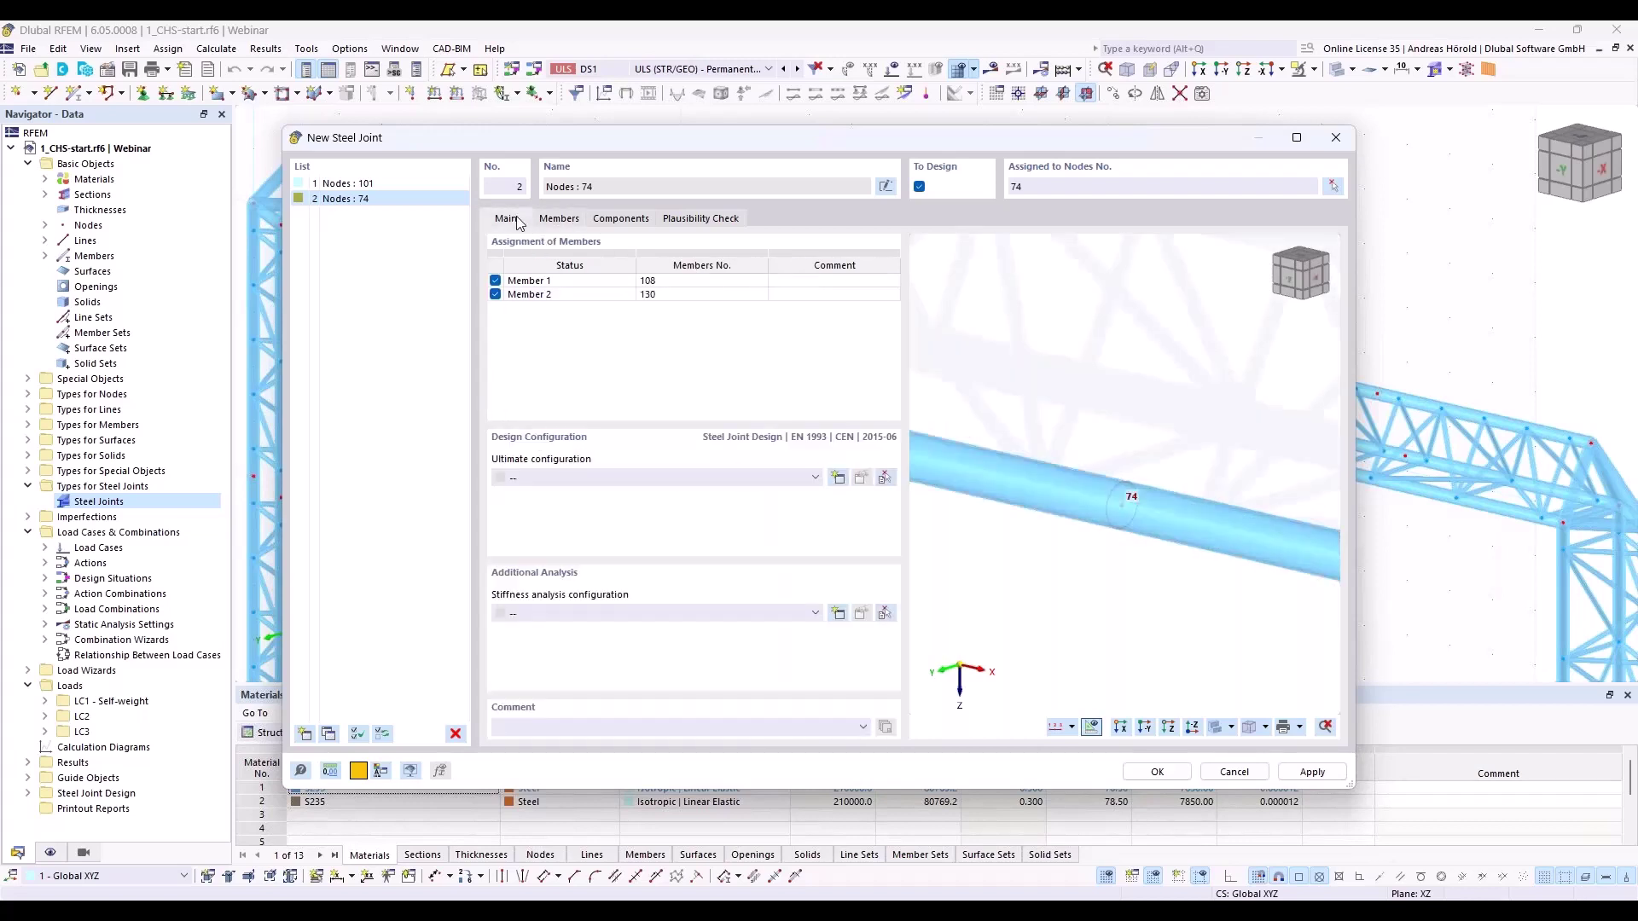
pyautogui.click(667, 478)
pyautogui.click(668, 510)
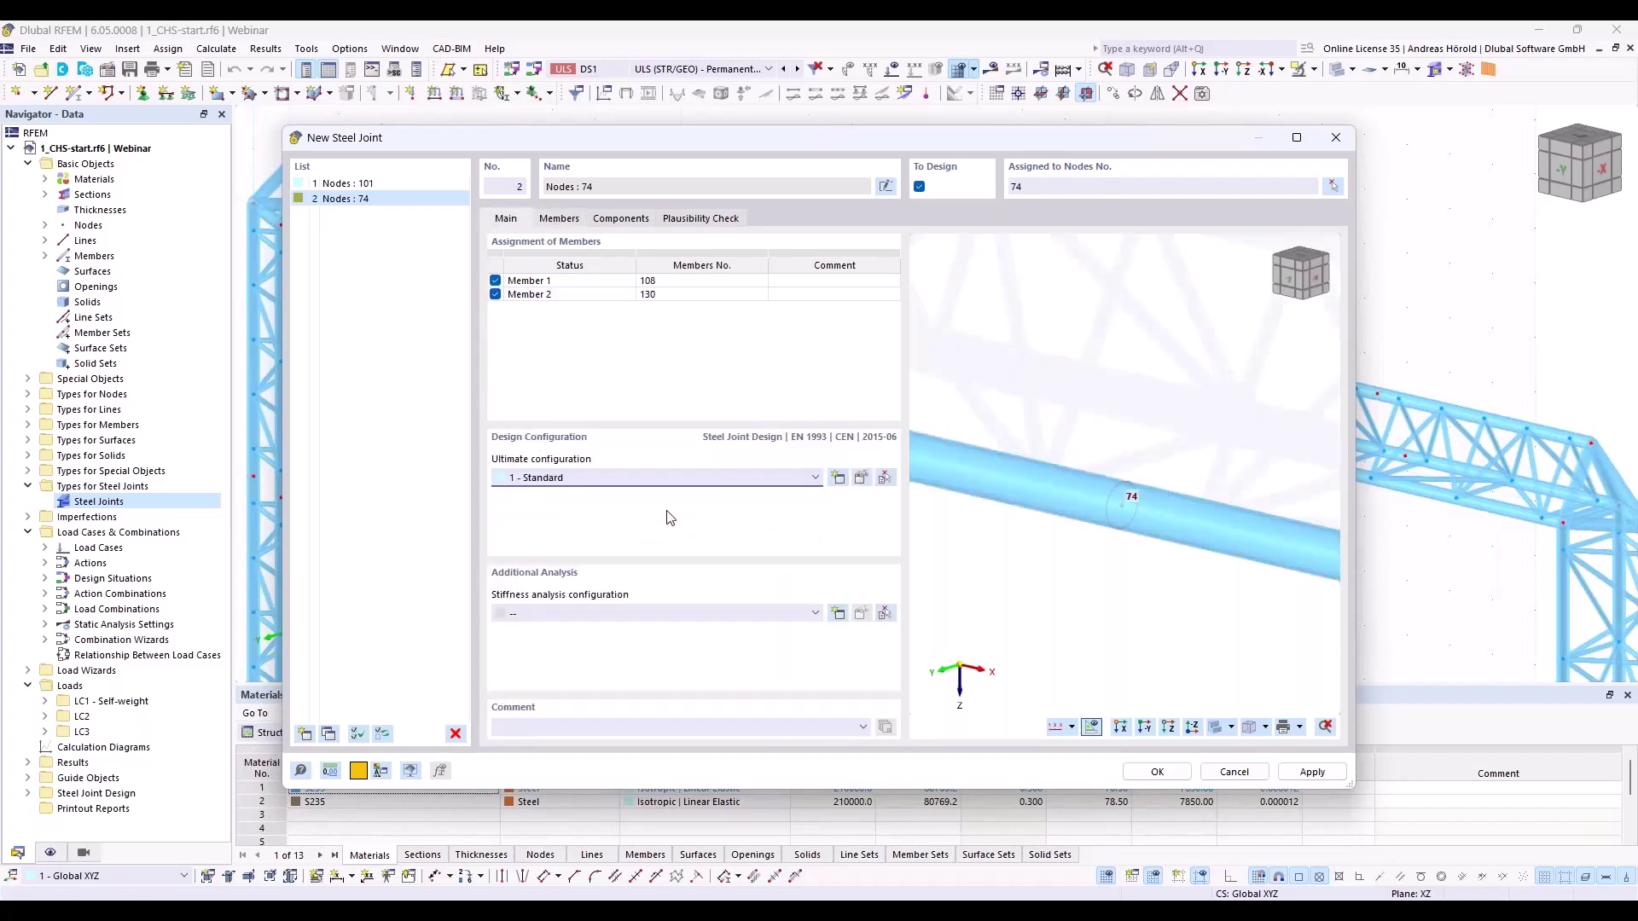
pyautogui.click(566, 222)
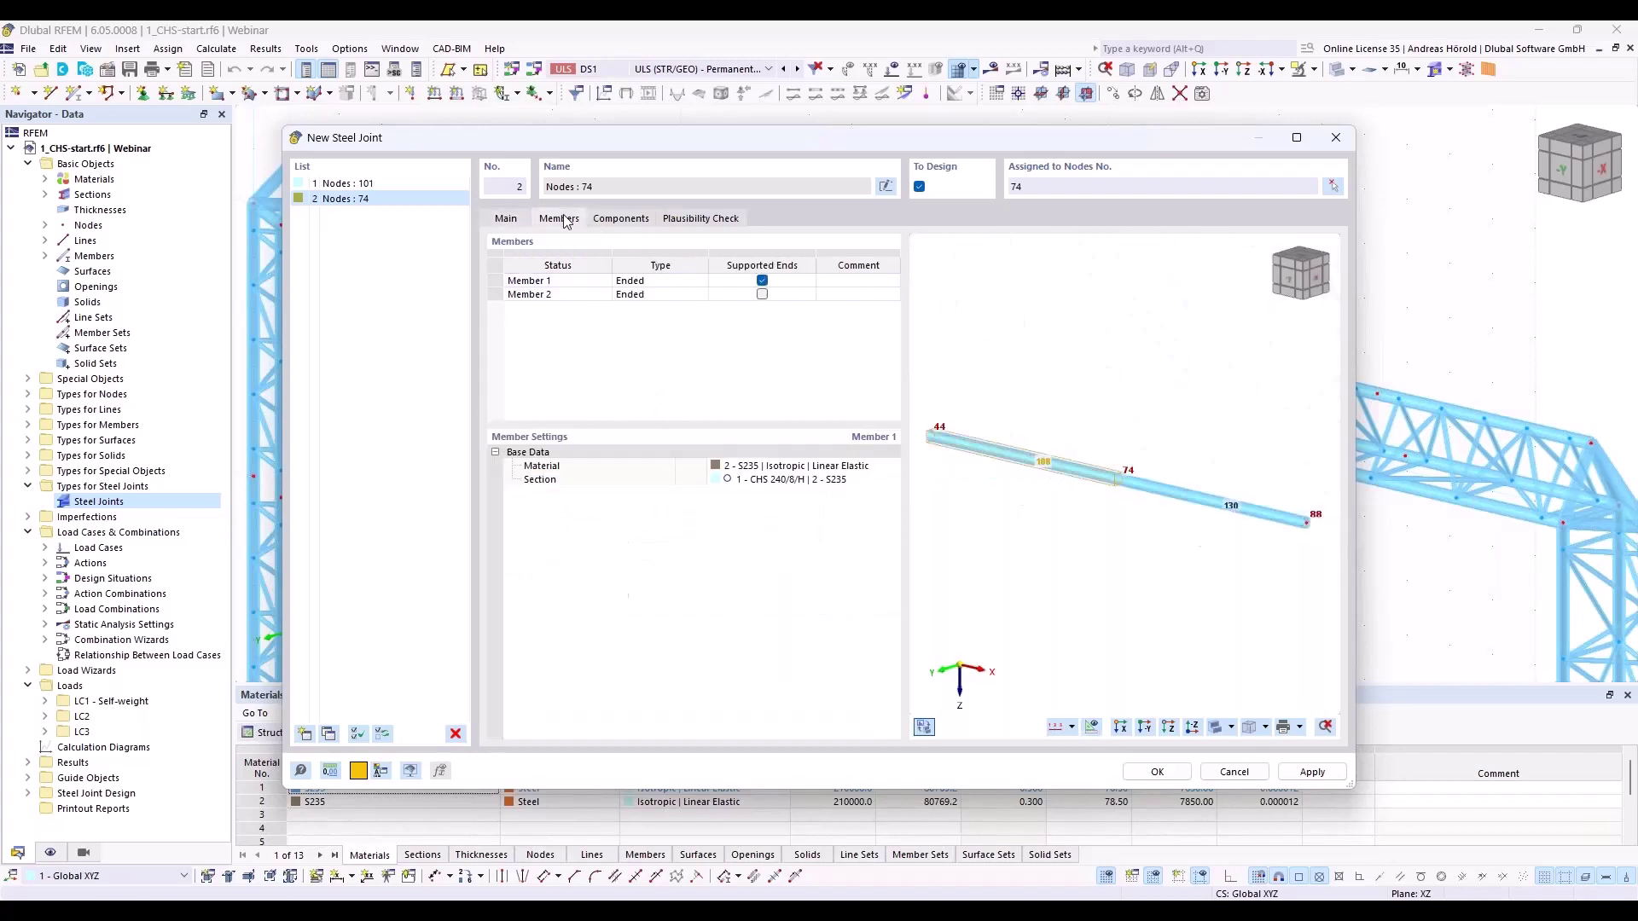
# Add a Cap Plate component to the joint at node 74 and set its stiffened member to Member 1
pyautogui.click(642, 223)
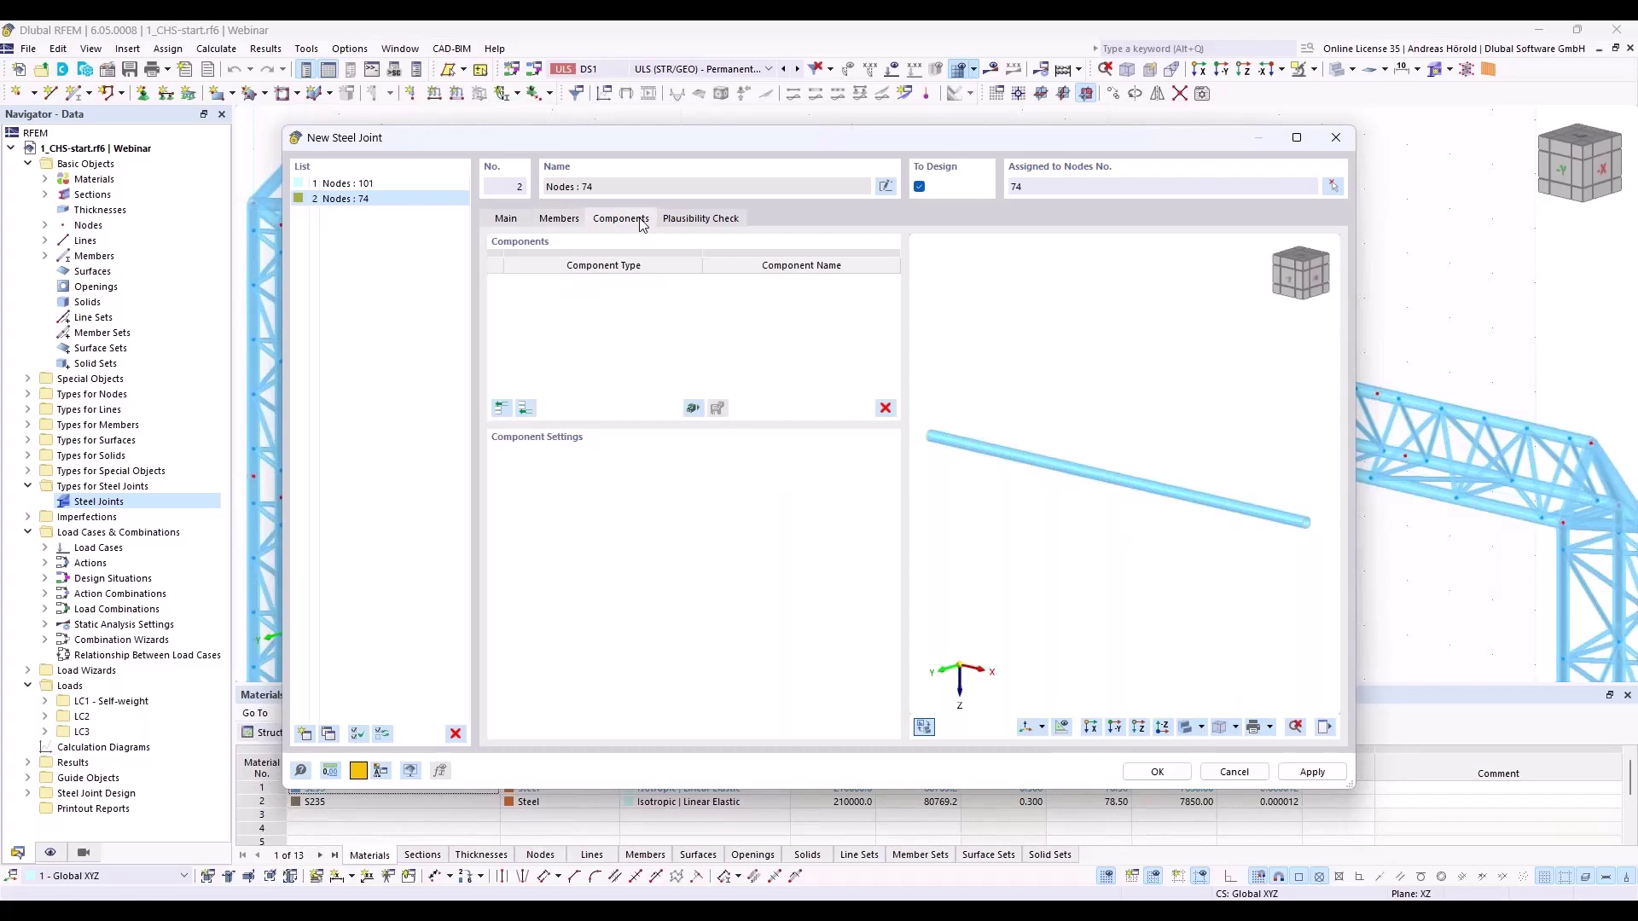
pyautogui.click(527, 409)
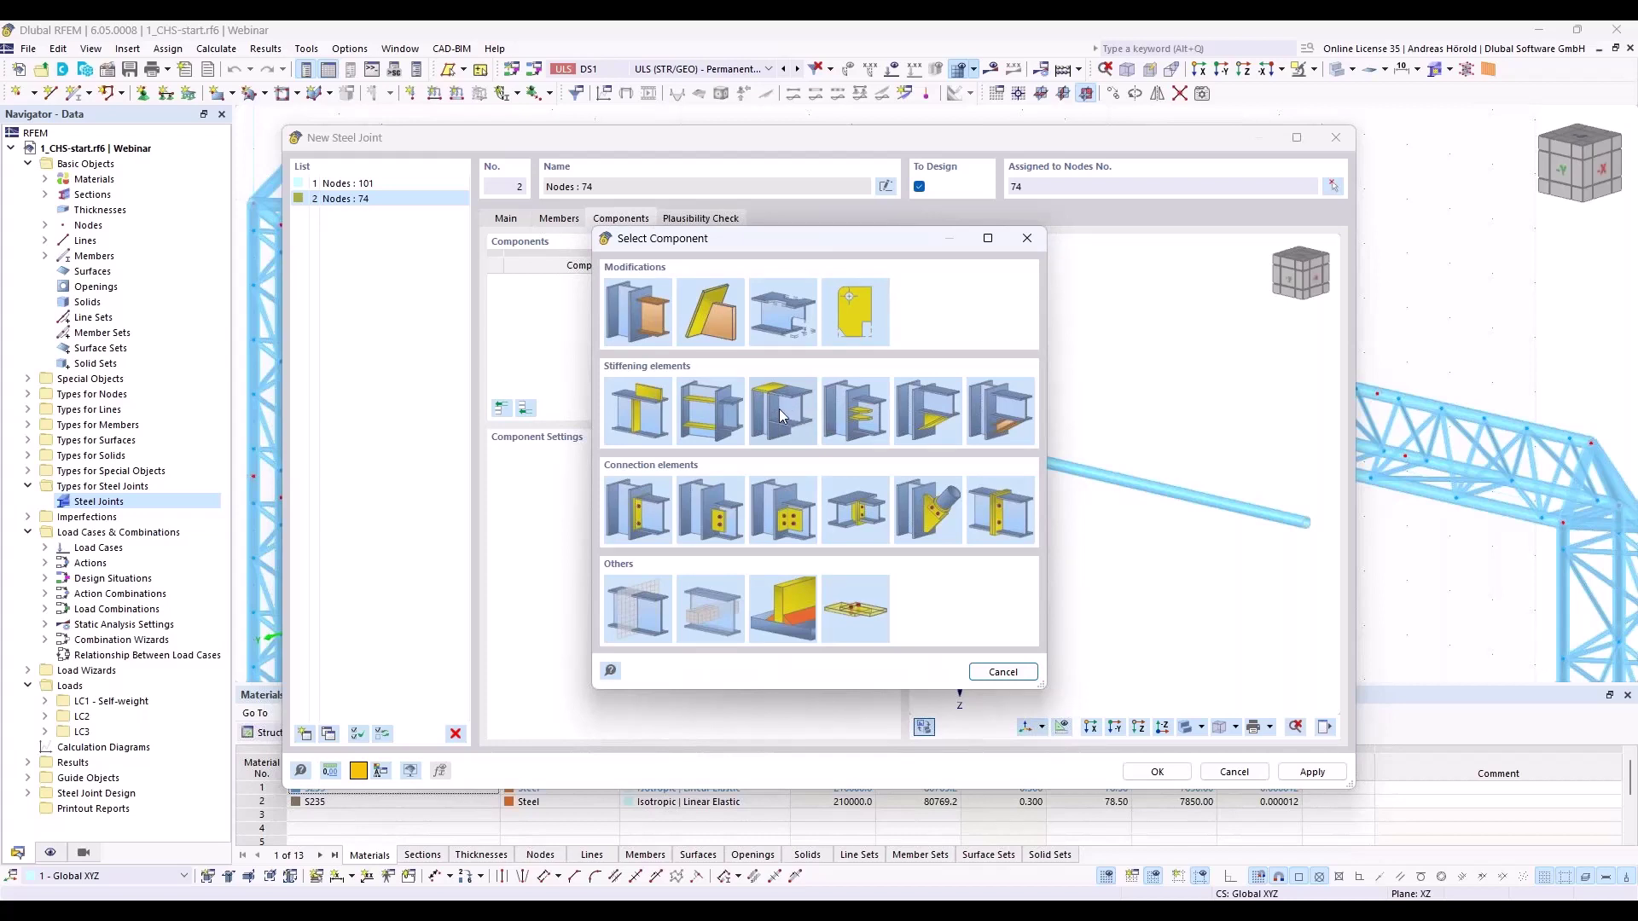
pyautogui.click(786, 402)
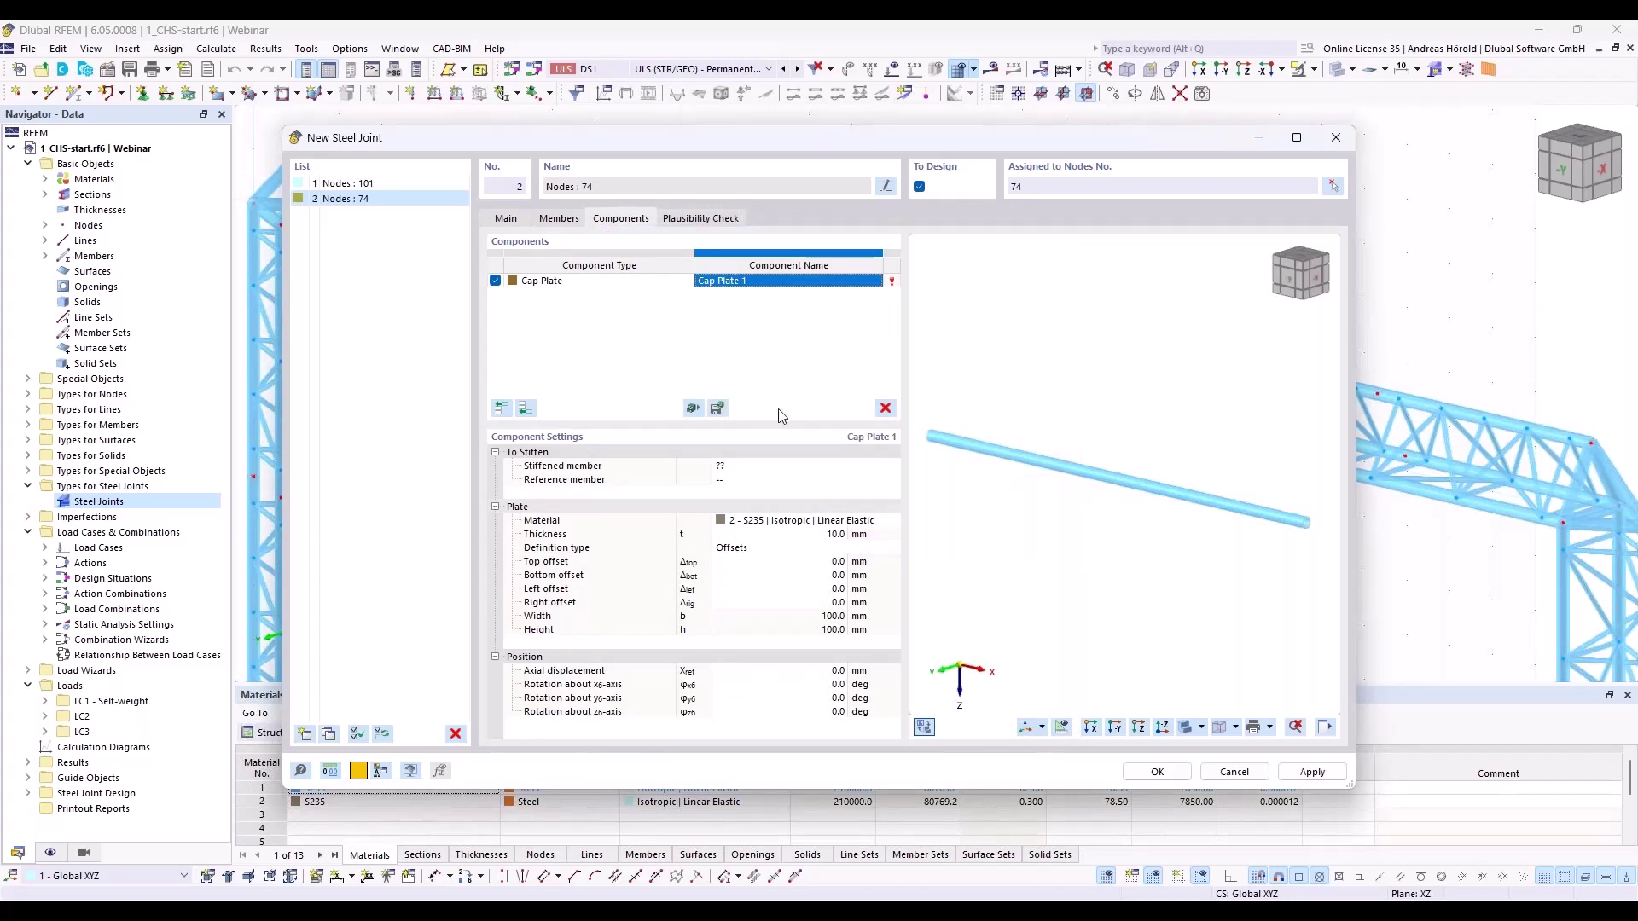
pyautogui.click(776, 468)
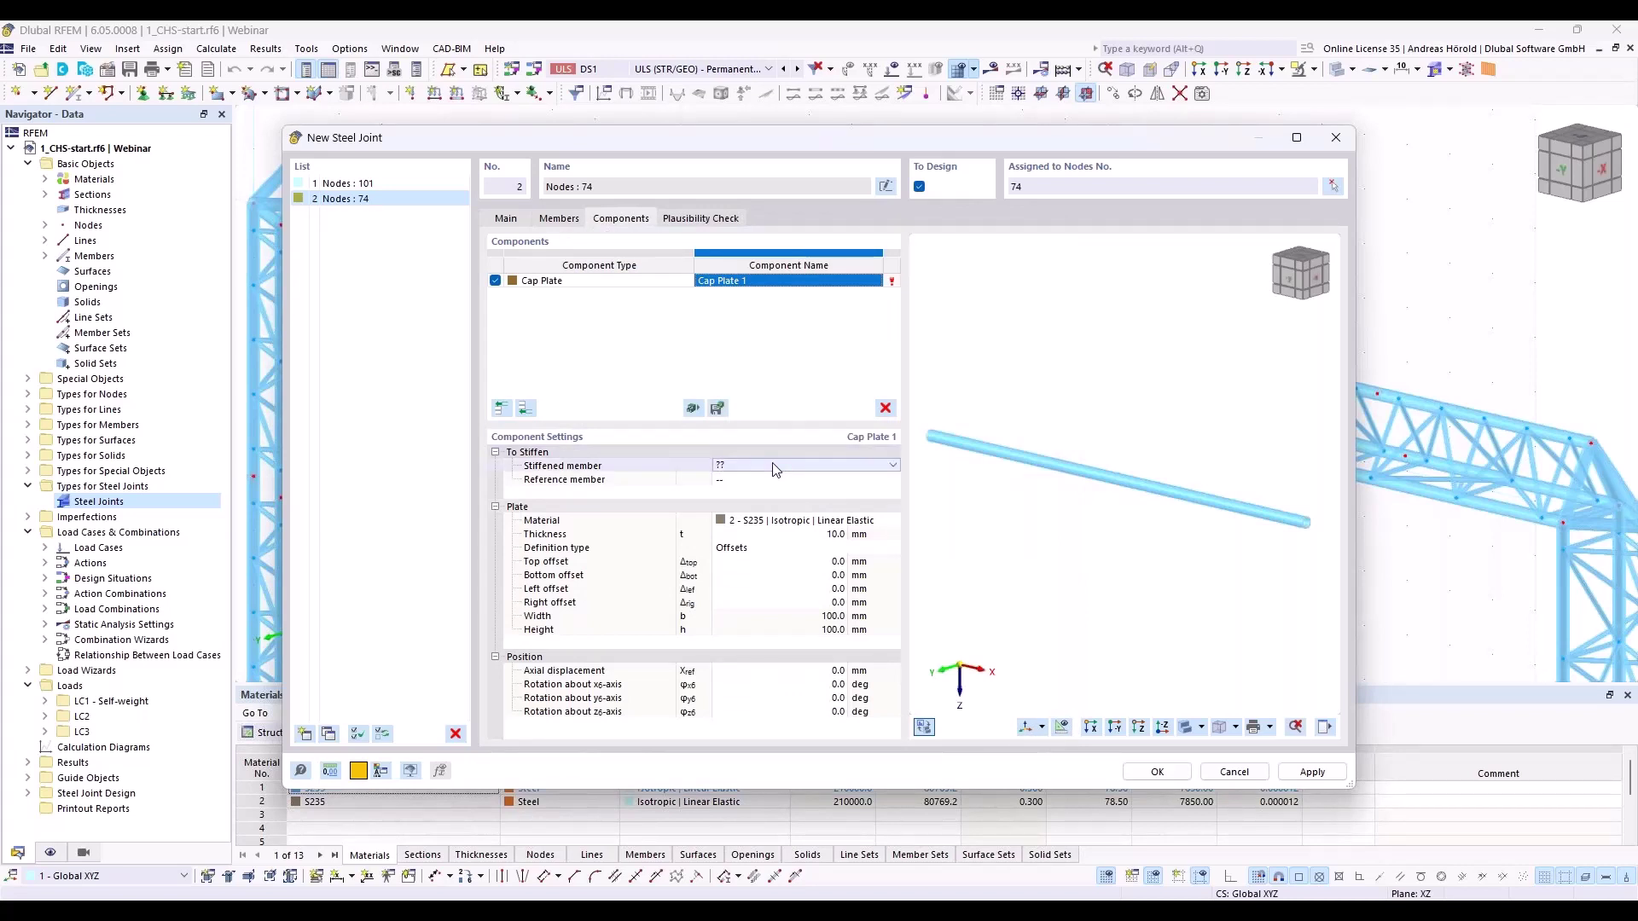
pyautogui.click(874, 467)
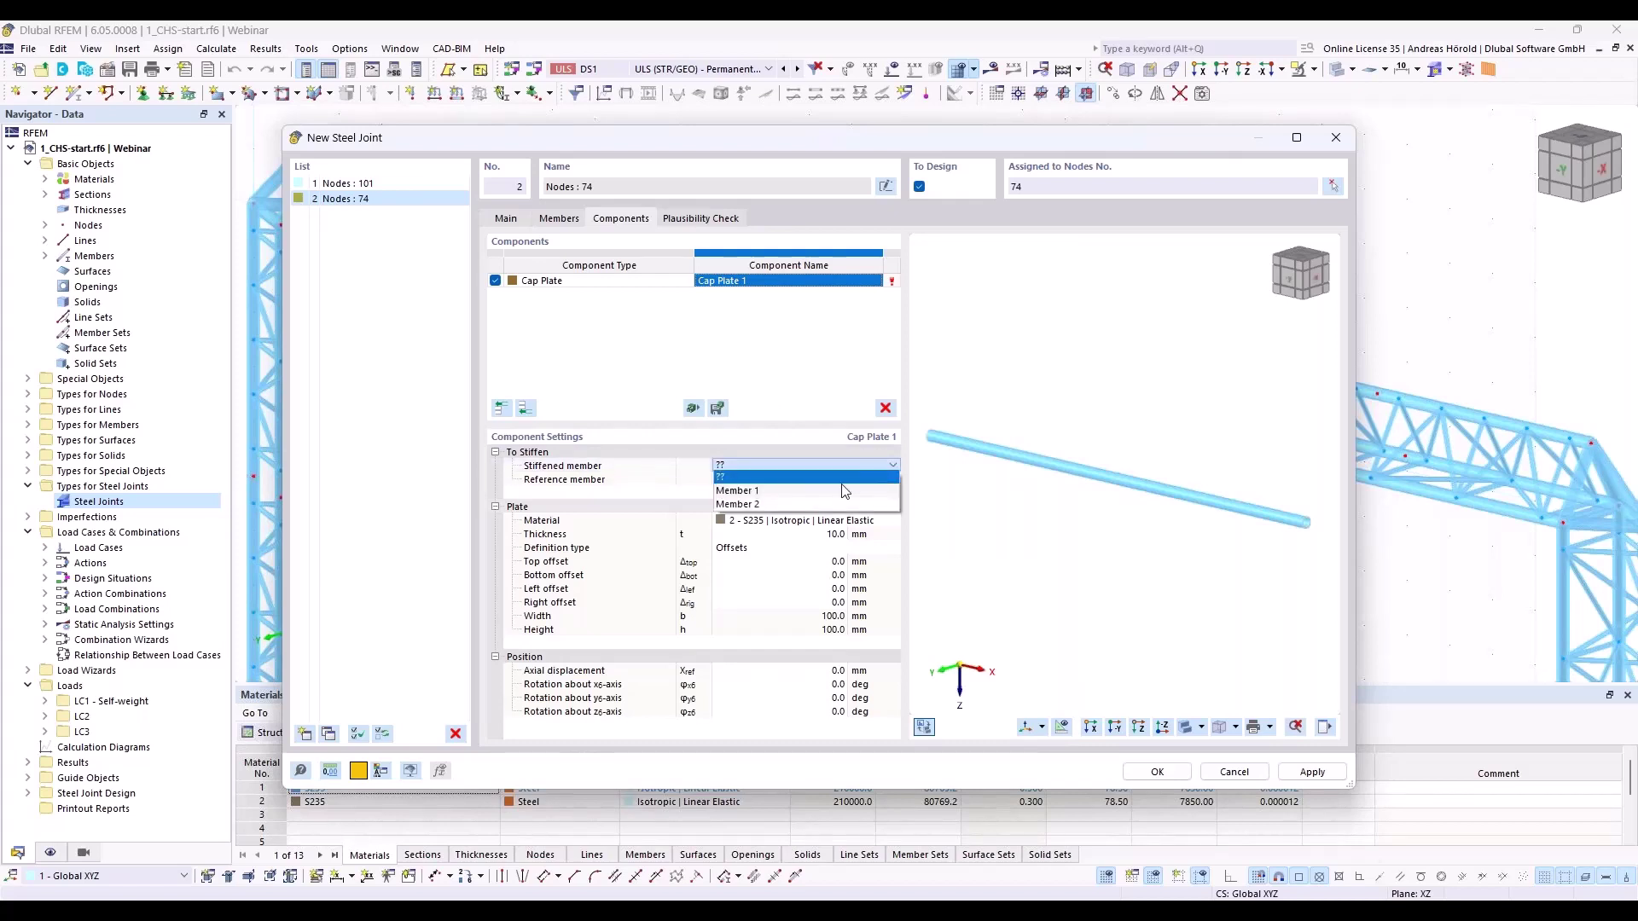
pyautogui.click(843, 490)
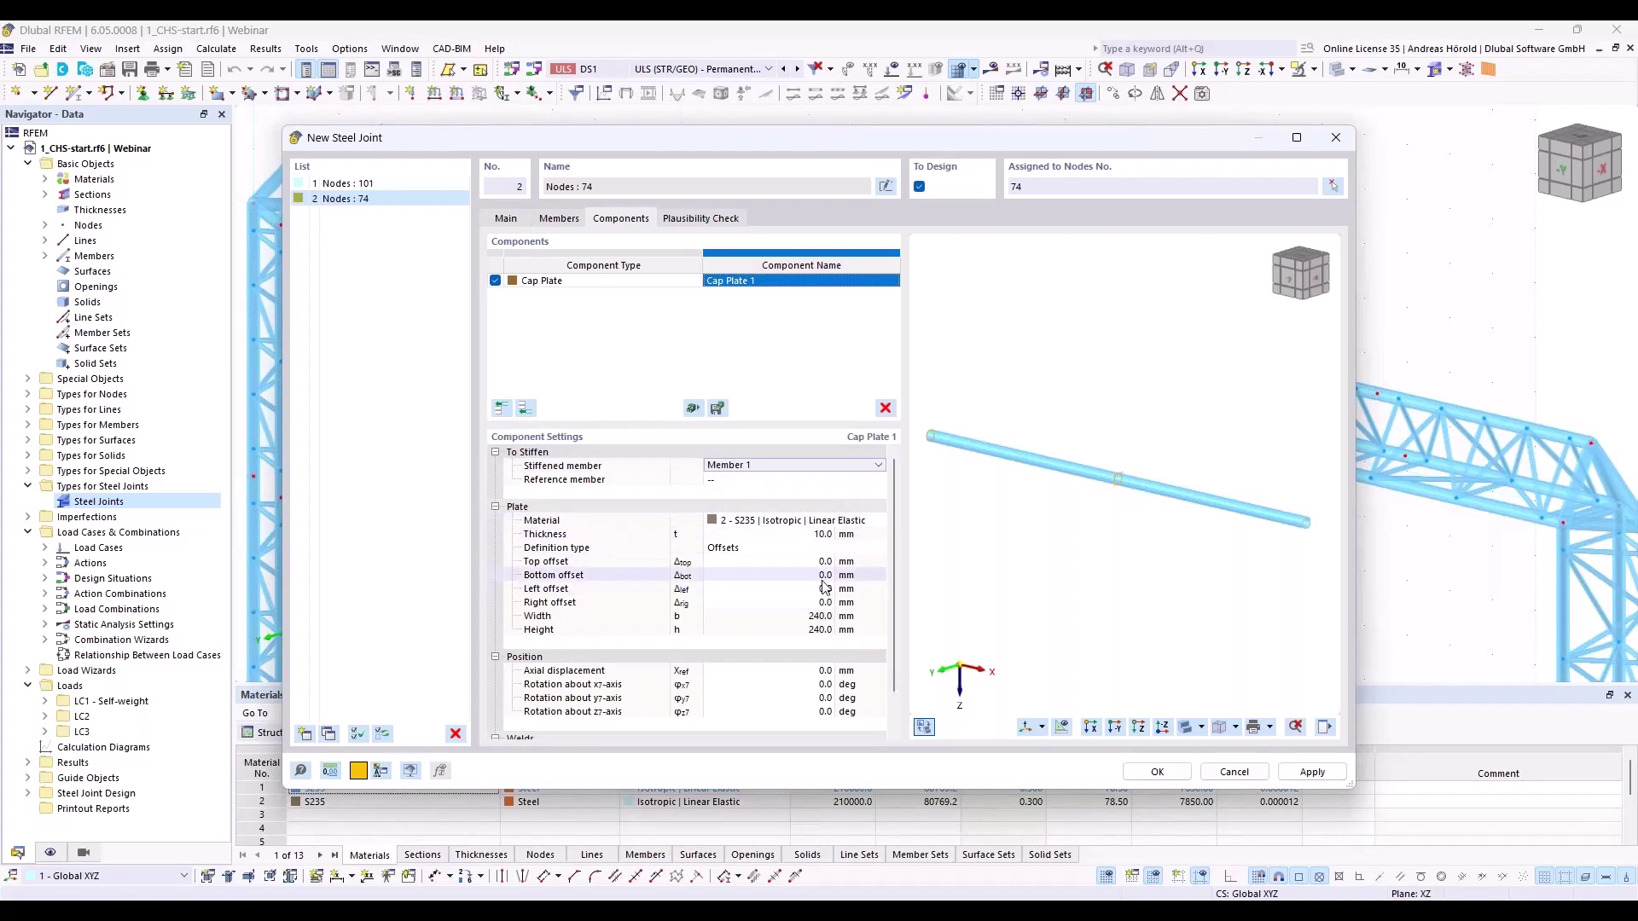
# Set the cap plate's axial displacement to -100 mm
pyautogui.scroll(5, 1134, 465)
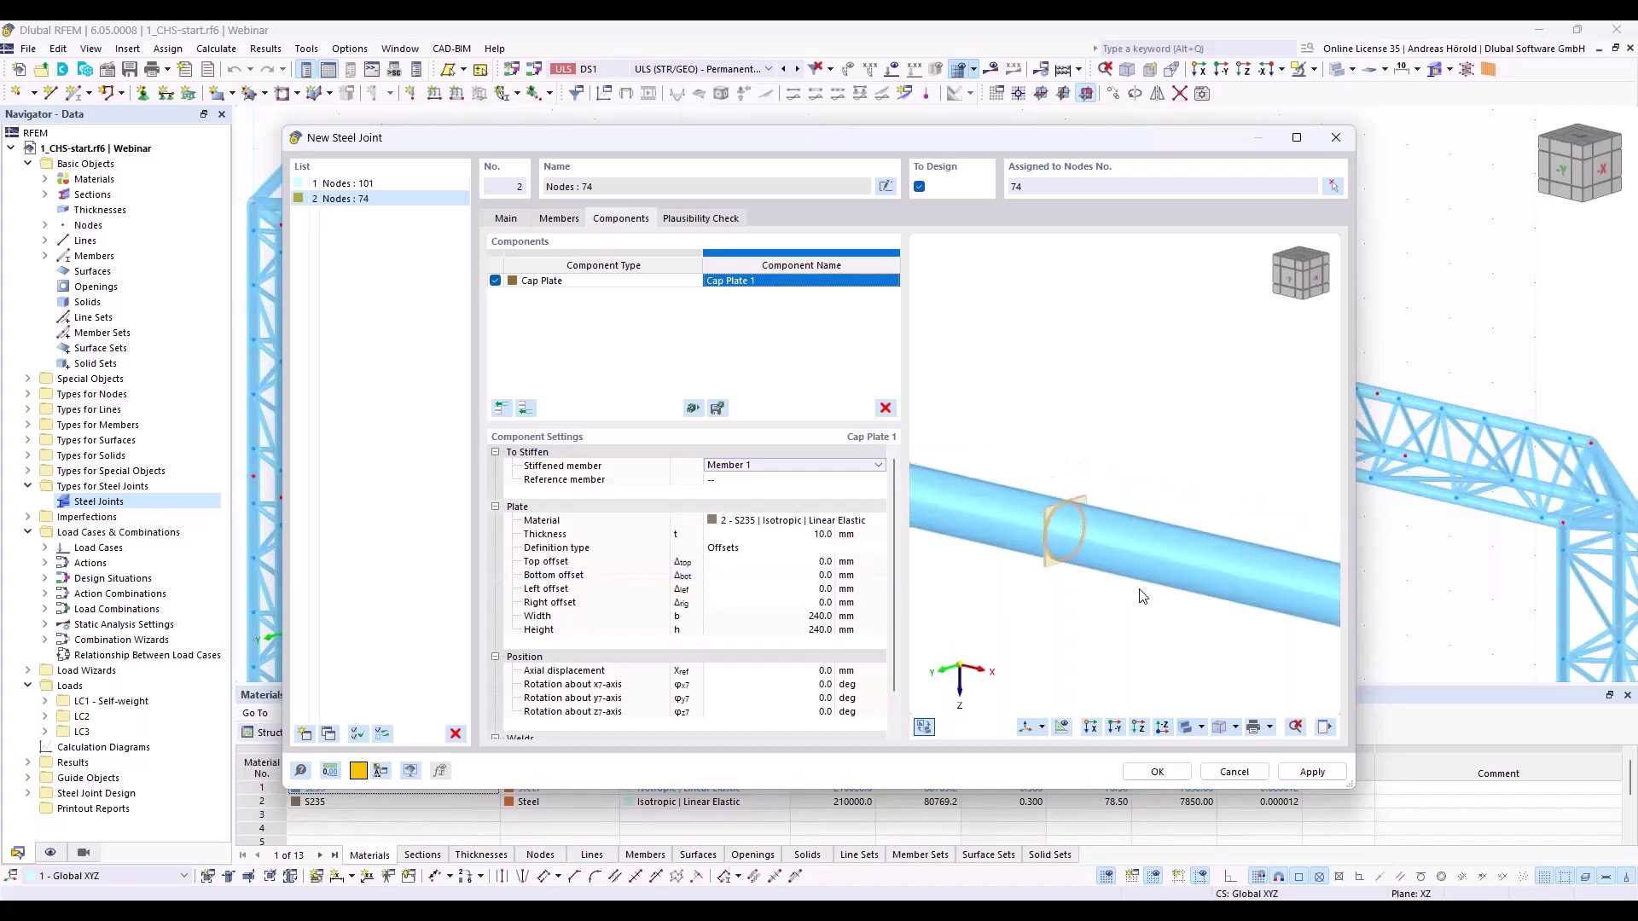
pyautogui.moveTo(1049, 567); pyautogui.dragTo(1115, 541, button='middle')
pyautogui.scroll(2, 1108, 597)
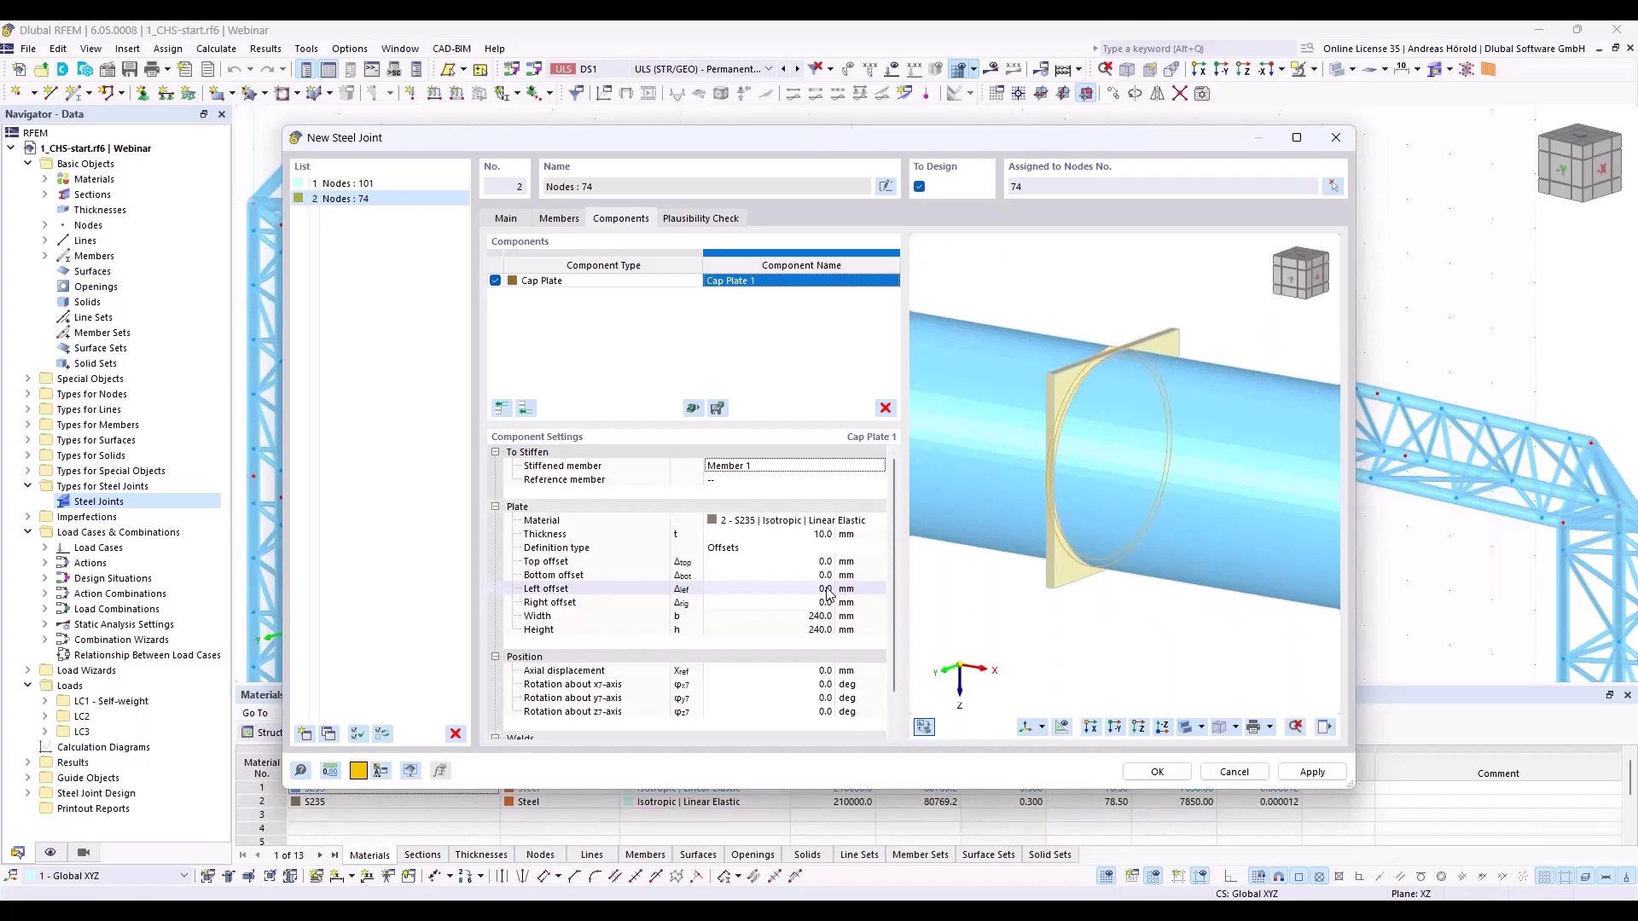
pyautogui.click(812, 671)
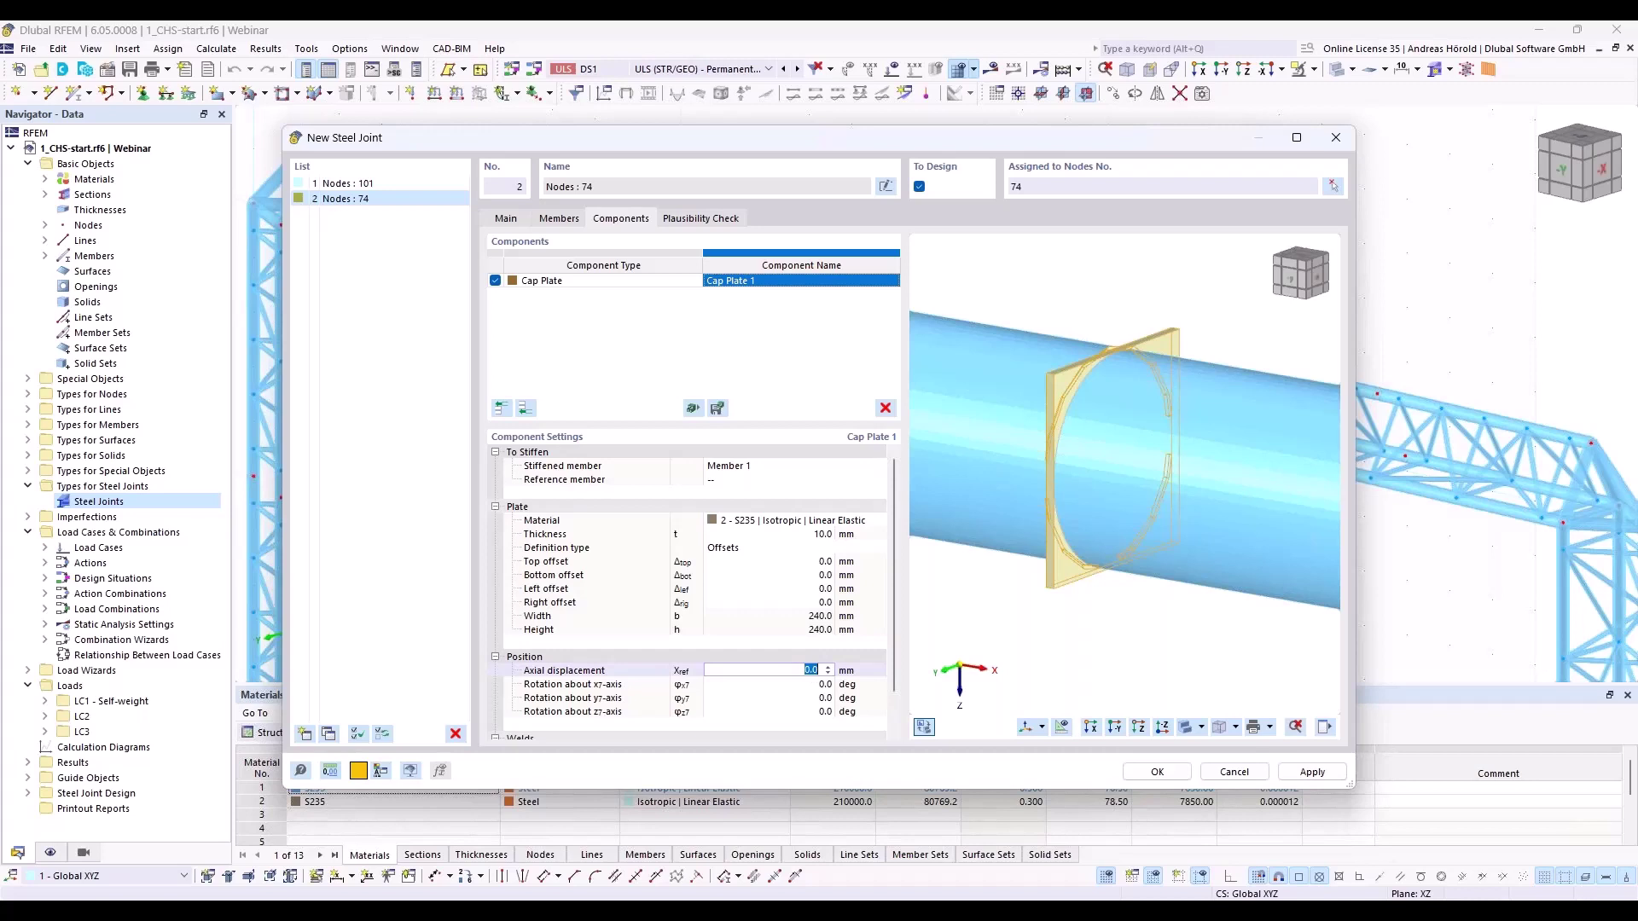
pyautogui.write('-10')
pyautogui.press('Tab')
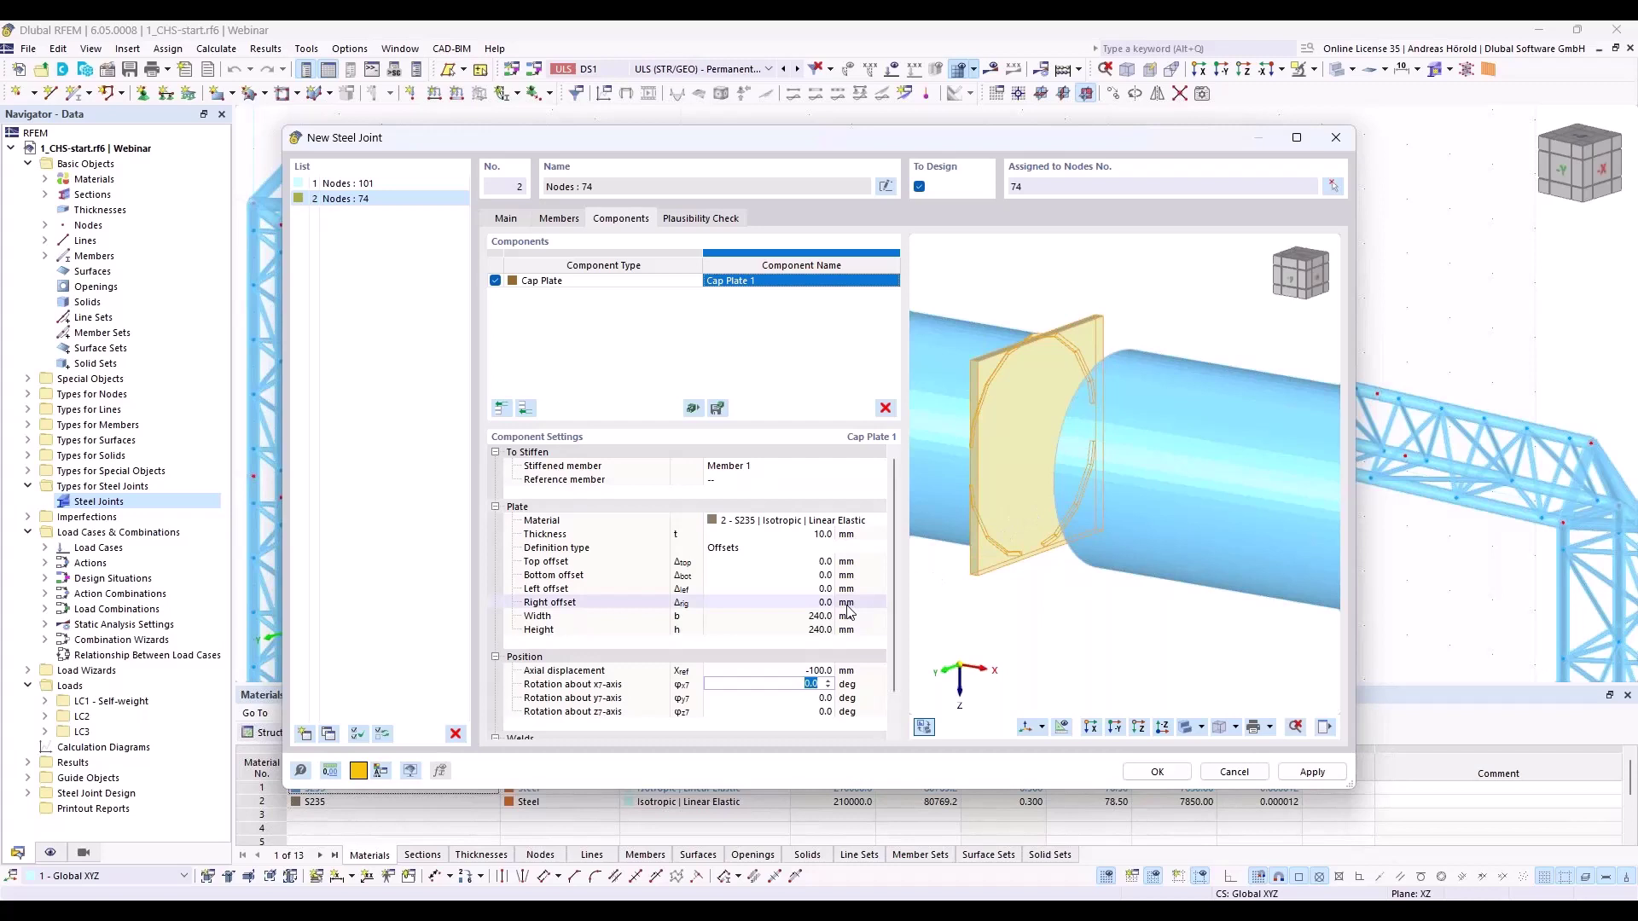
# Set the cap plate's rotation about its x-axis to -3 deg and its wall weld to Butt weld - front side
pyautogui.scroll(-1, 849, 623)
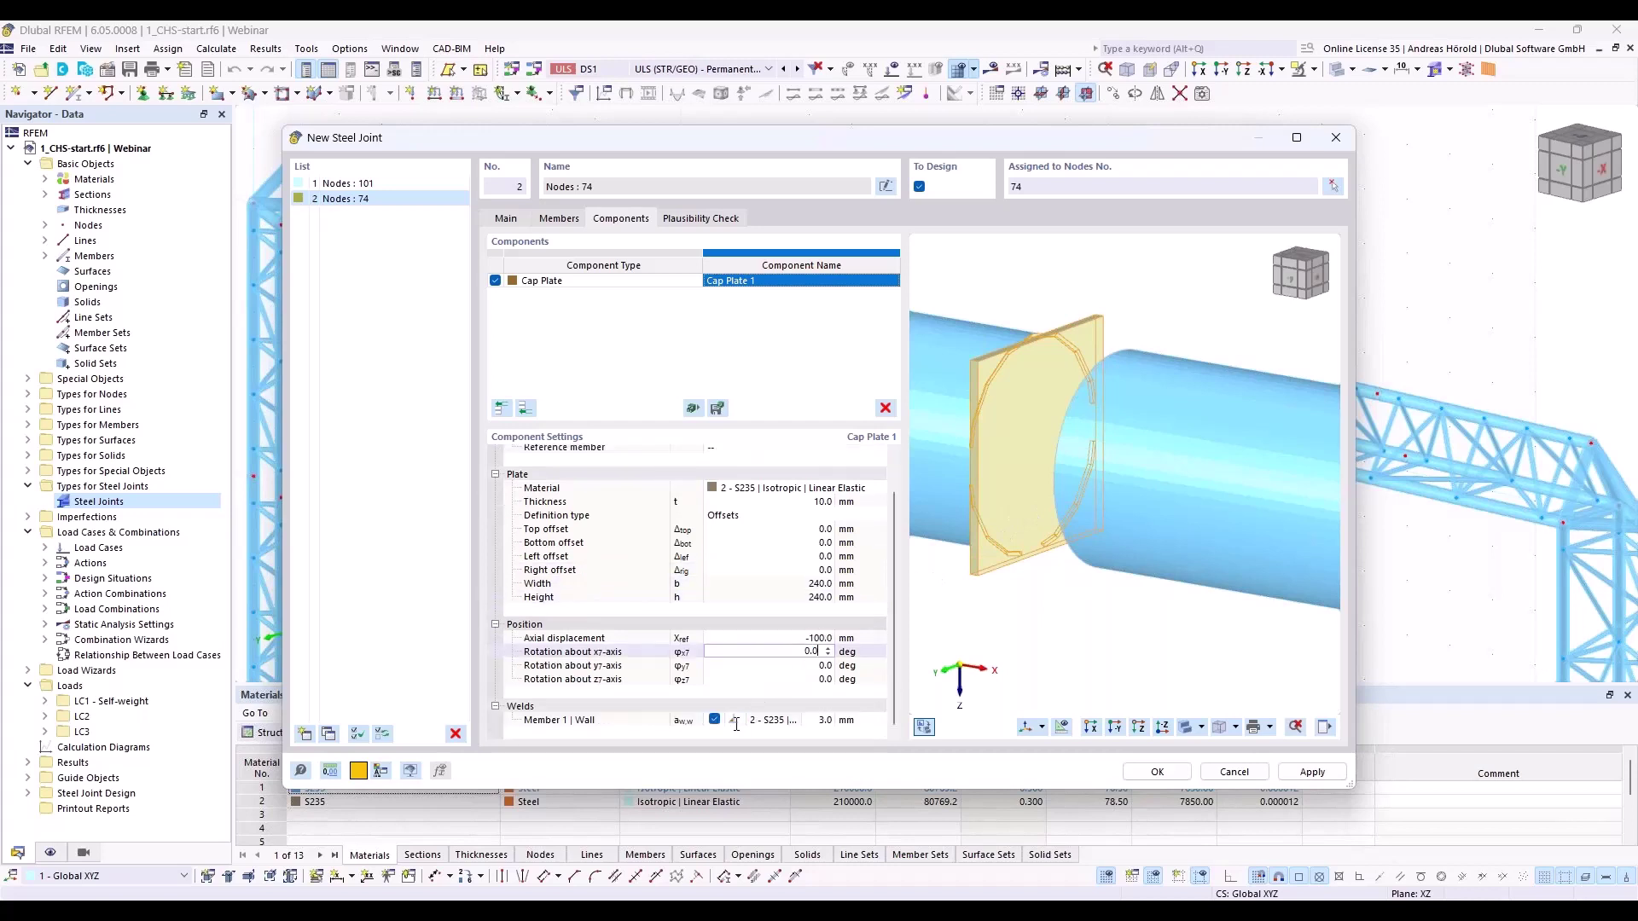
pyautogui.press('Down')
pyautogui.press('Down')
pyautogui.press('Down')
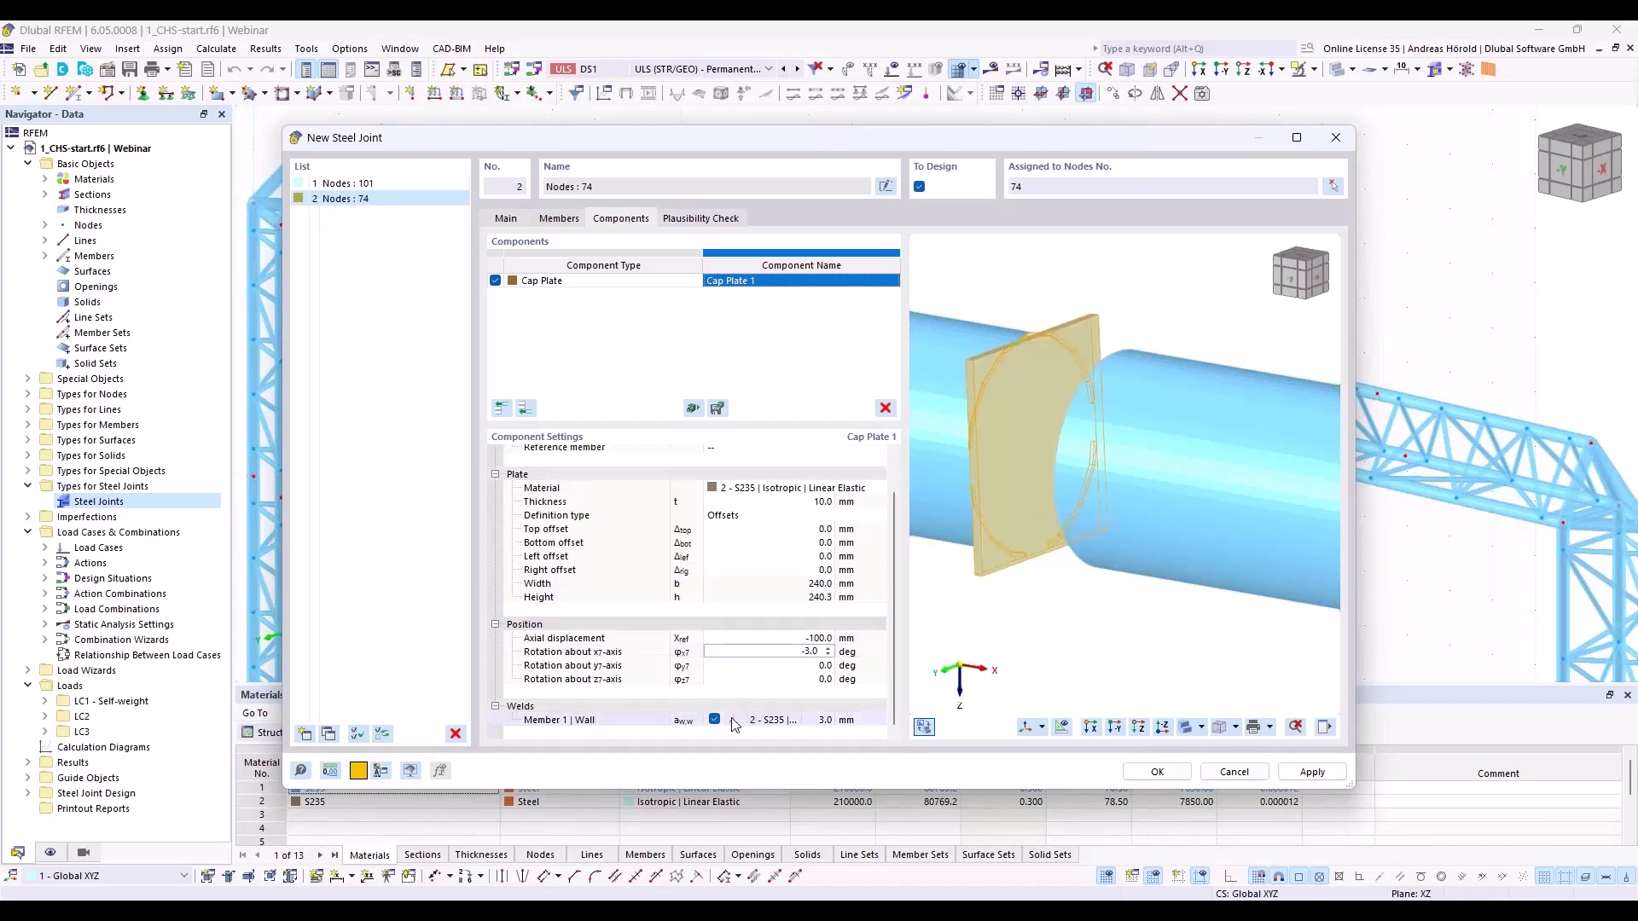
pyautogui.click(735, 721)
pyautogui.click(737, 722)
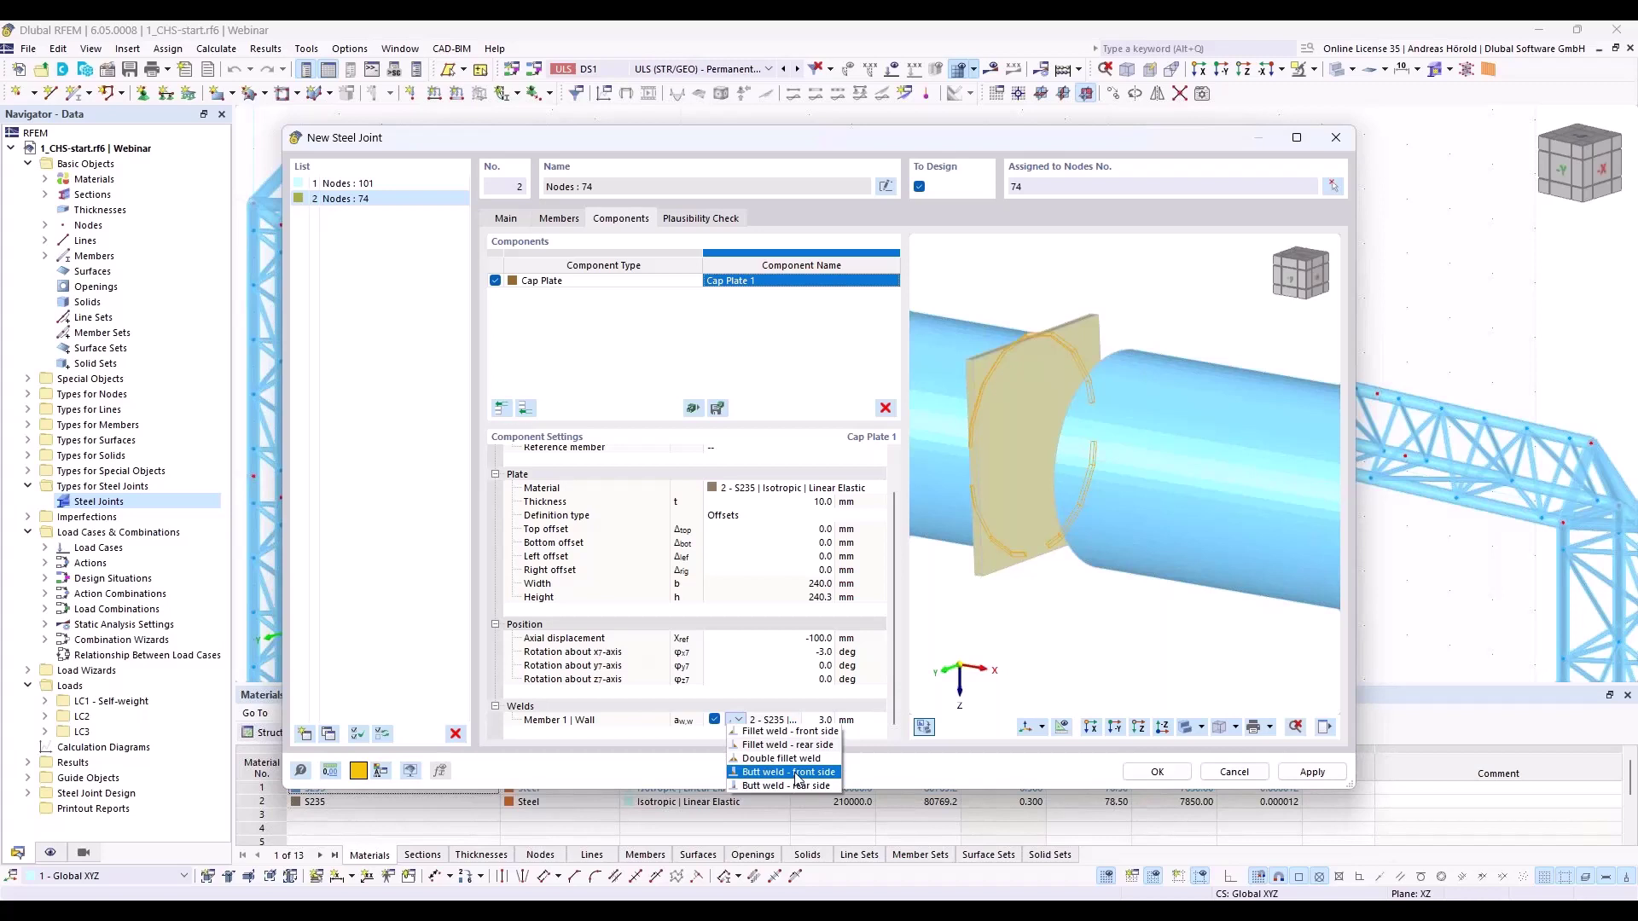
pyautogui.click(796, 773)
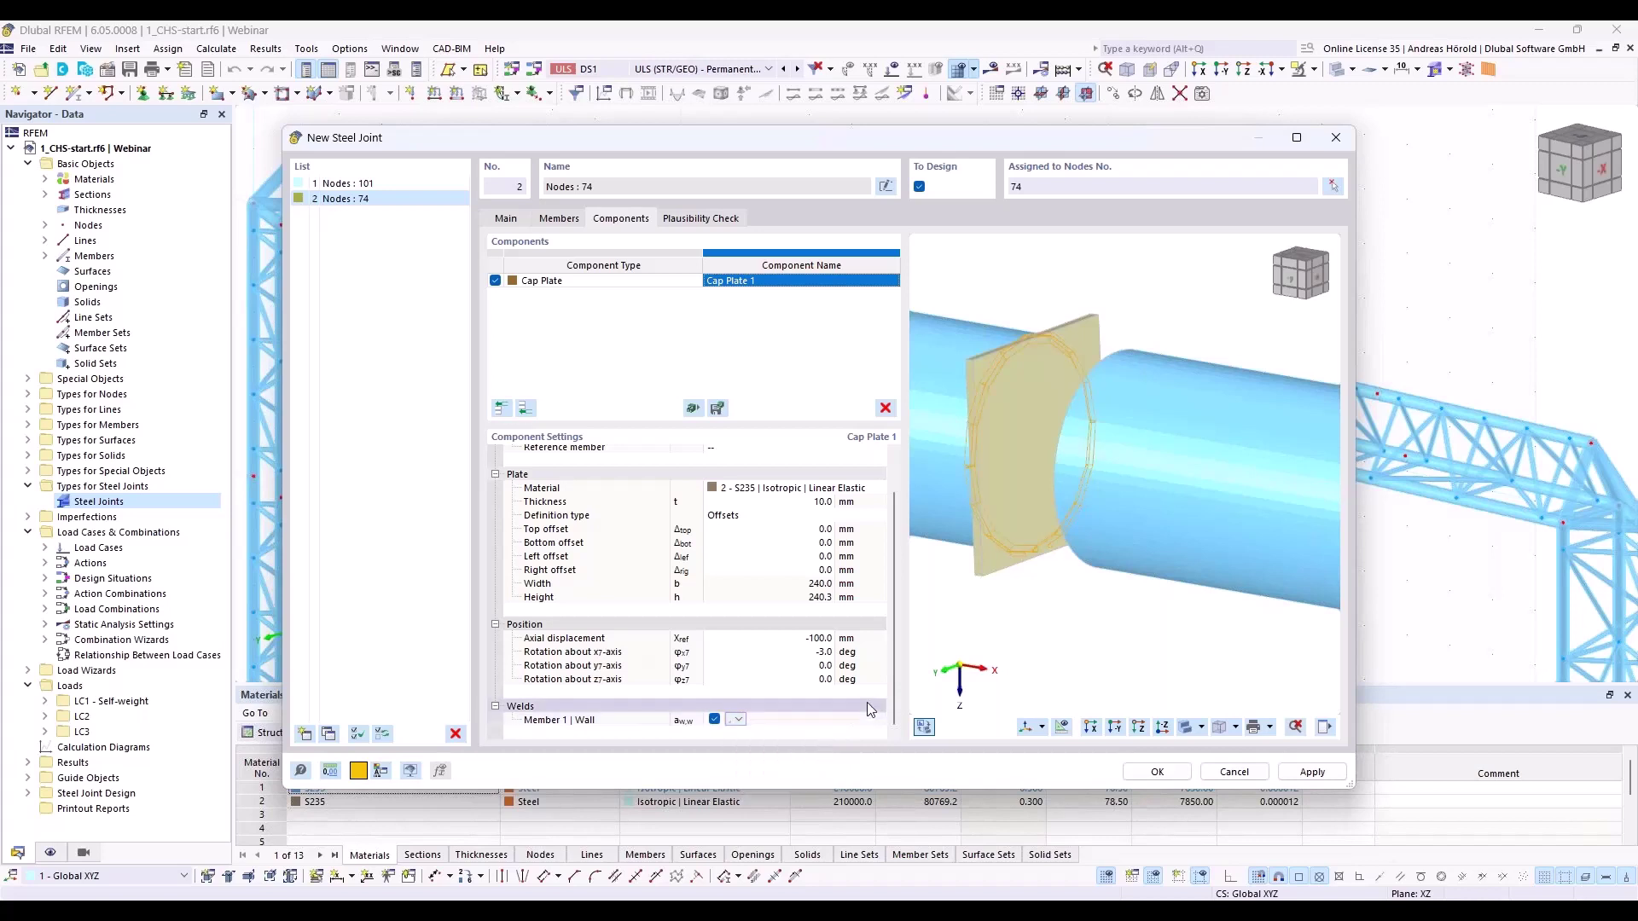
# Add a Plate Editor component that modifies the cap plate
pyautogui.keyDown('ctrl'); pyautogui.moveTo(1016, 477); pyautogui.dragTo(1145, 566, button='middle'); pyautogui.keyUp('ctrl')
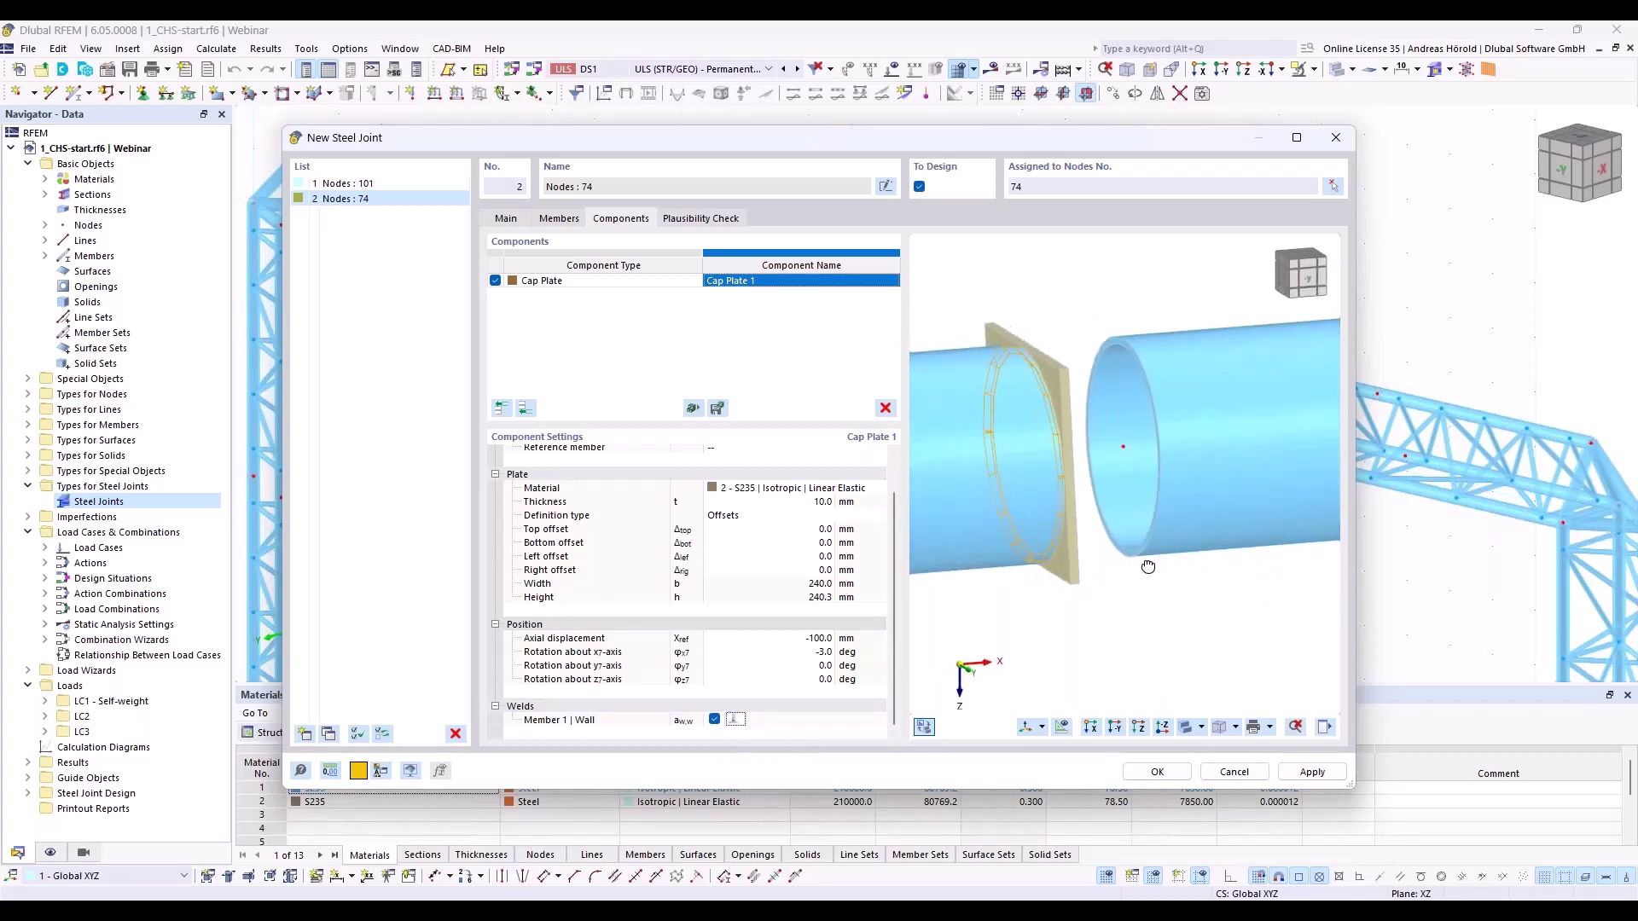
pyautogui.scroll(5, 998, 427)
pyautogui.scroll(-3, 1040, 431)
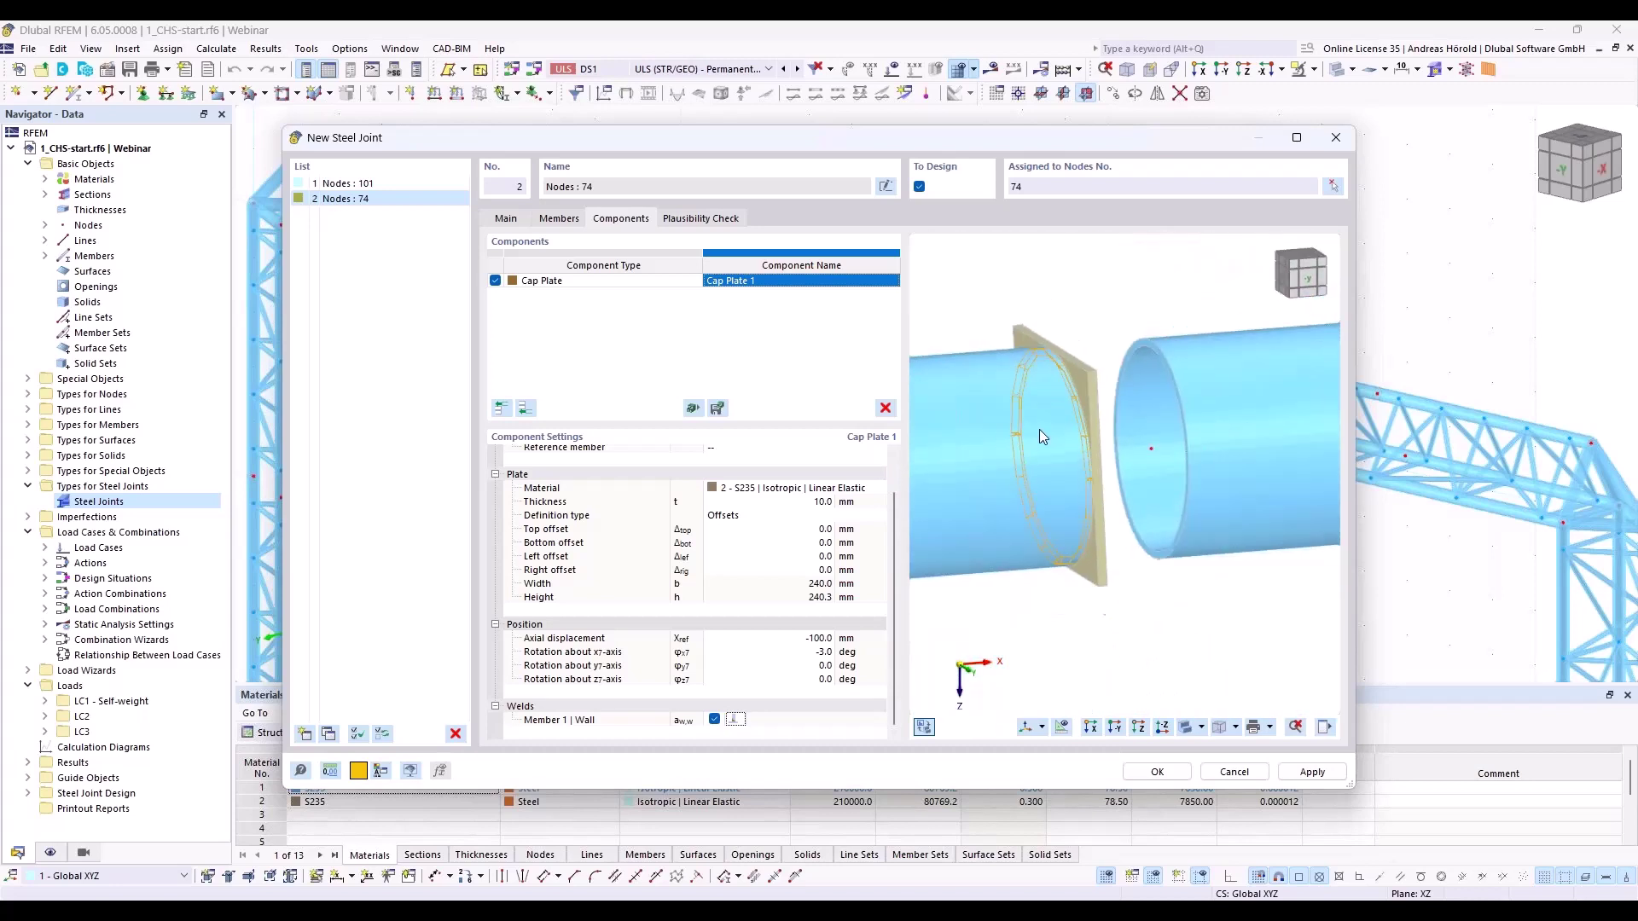
pyautogui.moveTo(1180, 541); pyautogui.dragTo(1082, 587, button='middle')
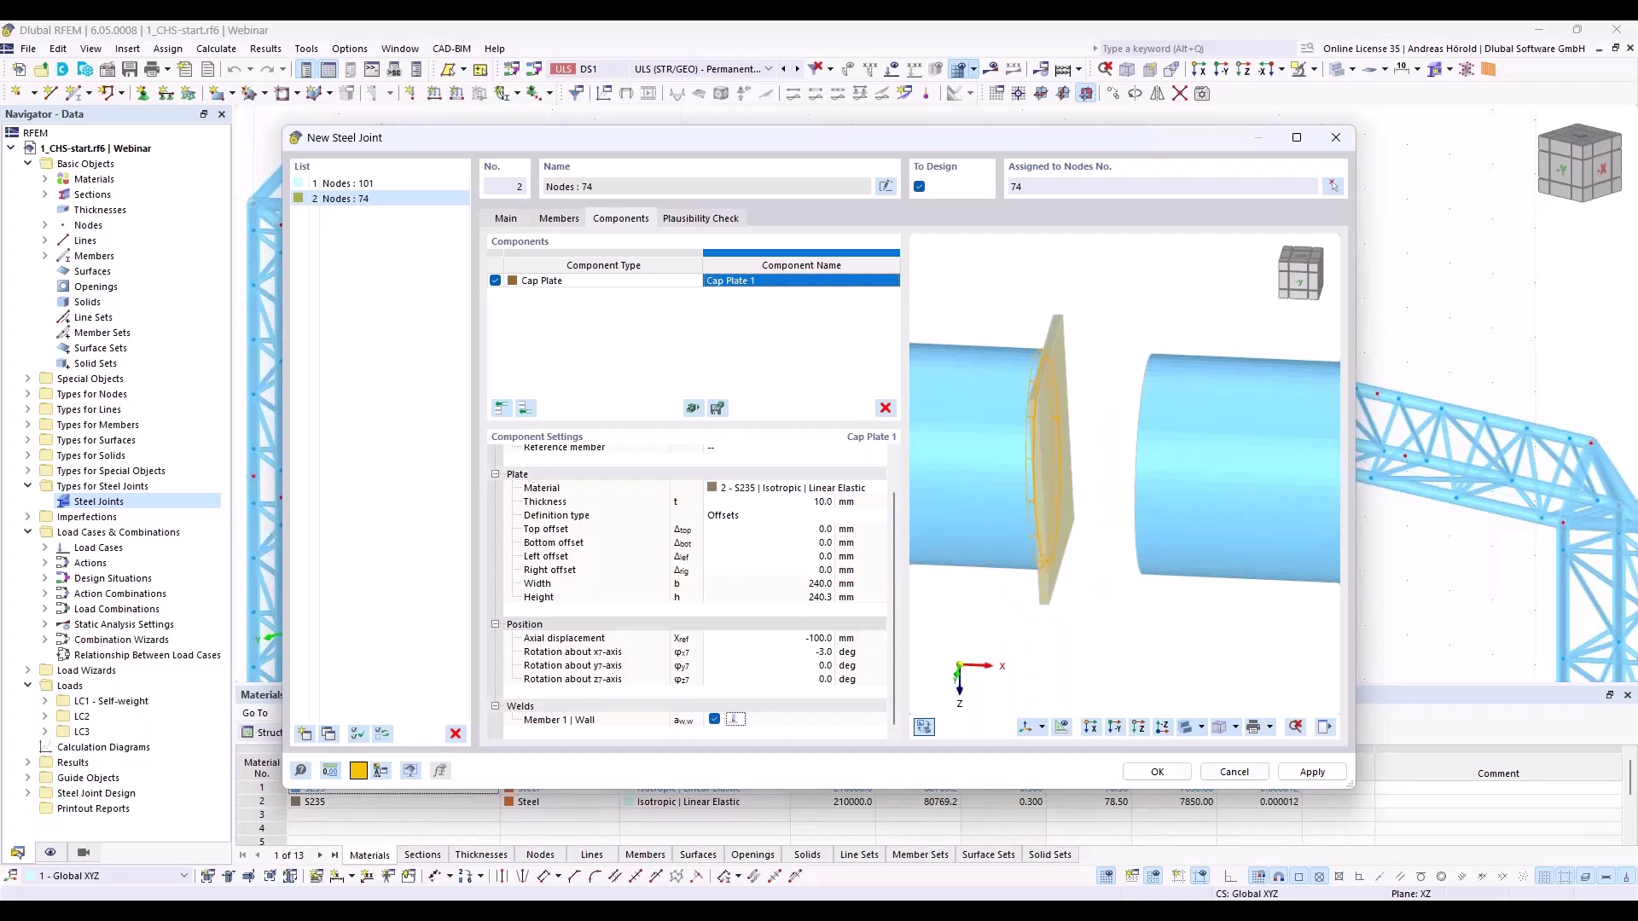
pyautogui.keyDown('ctrl'); pyautogui.moveTo(1149, 638); pyautogui.dragTo(1026, 619, button='middle'); pyautogui.keyUp('ctrl')
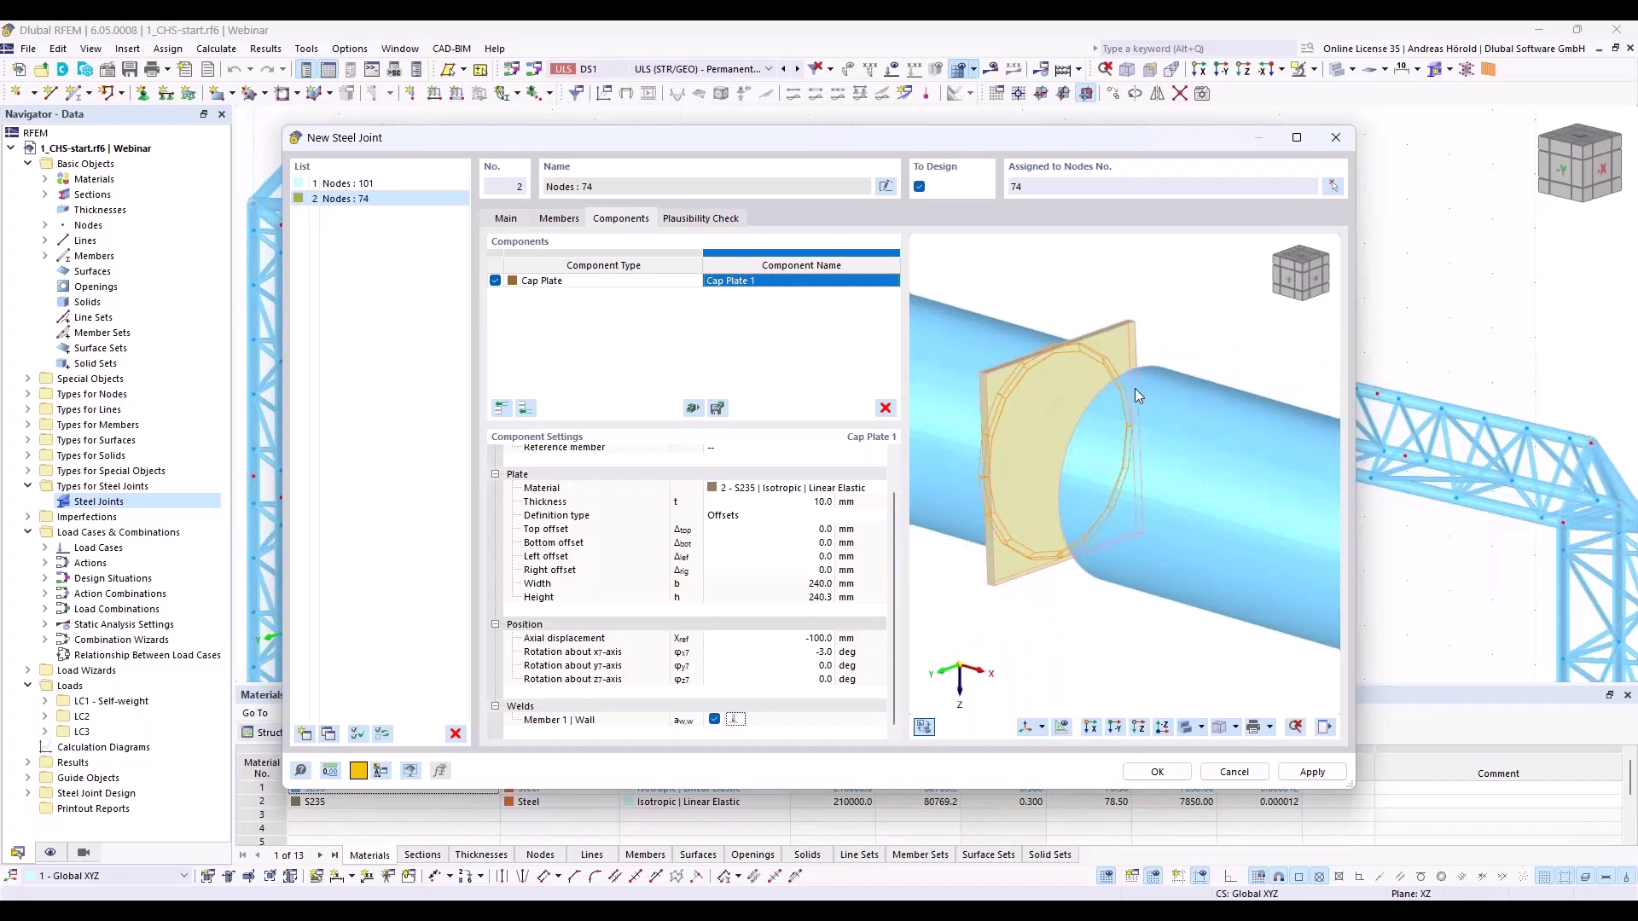
pyautogui.click(525, 408)
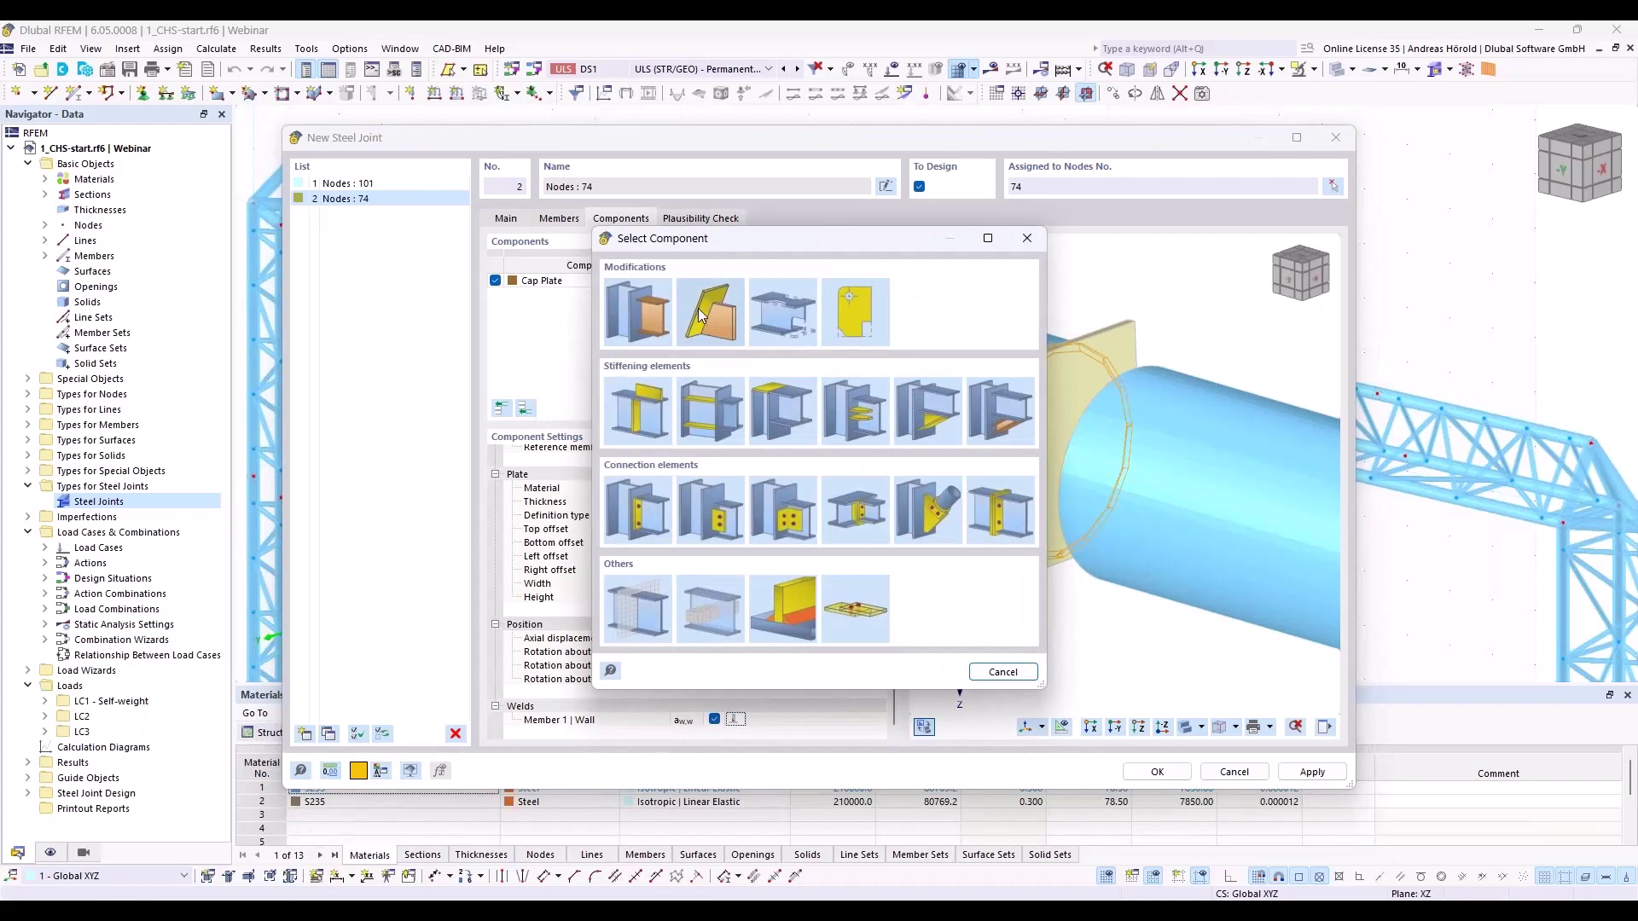
pyautogui.click(864, 315)
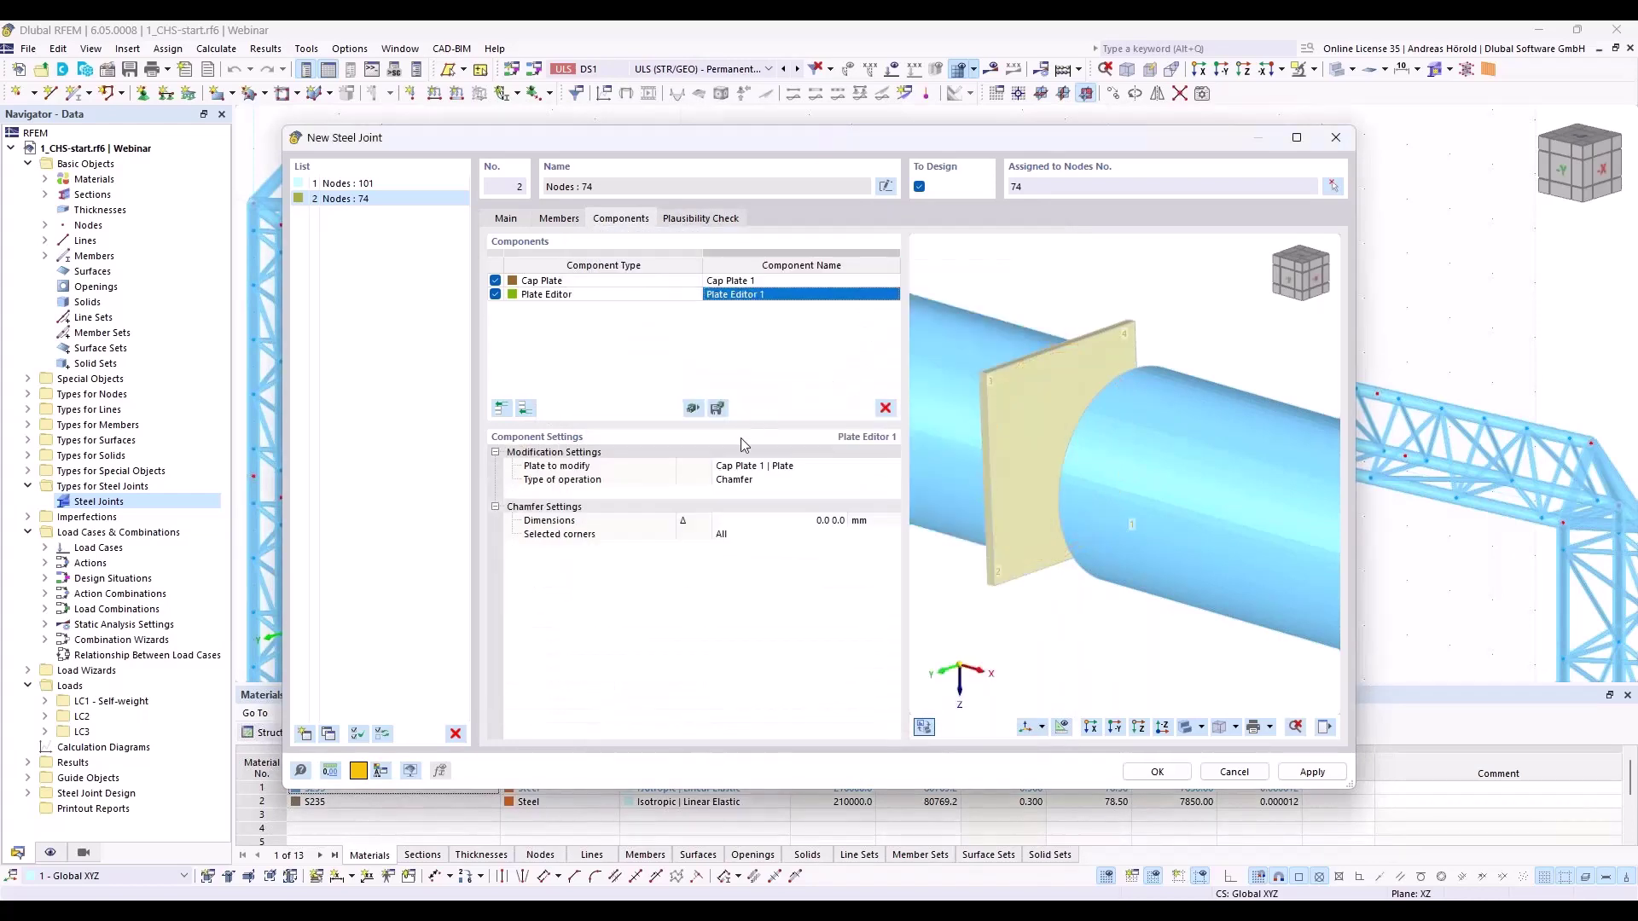
# Set the plate editor's operation to Rounding with a 120 mm radius on all corners of the cap plate
pyautogui.click(782, 480)
pyautogui.click(783, 482)
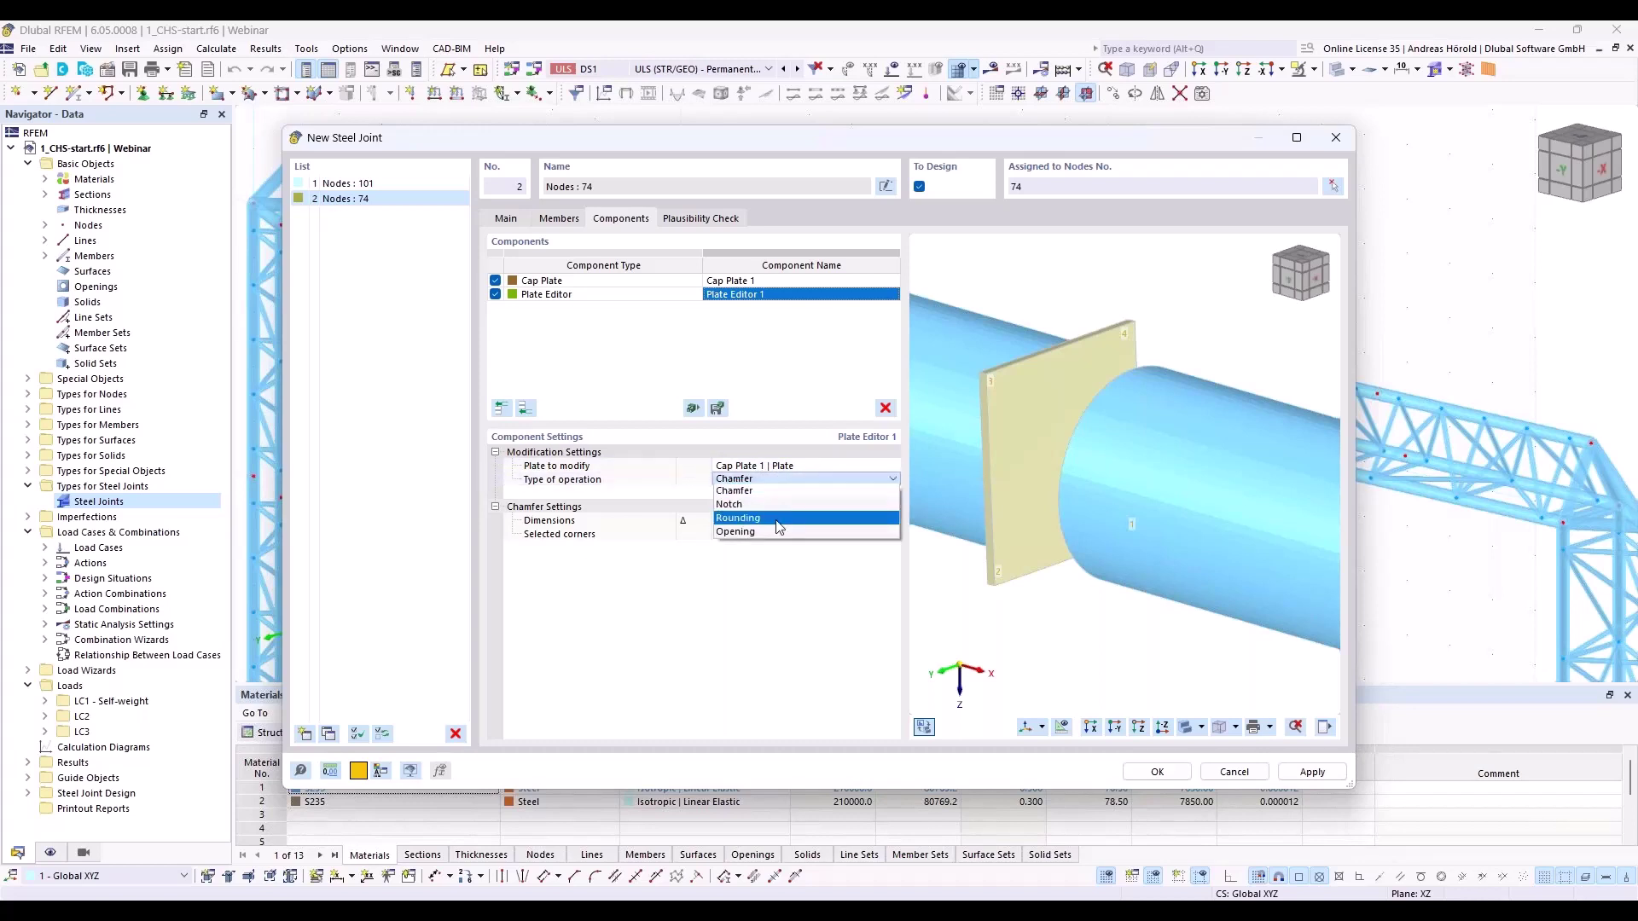
pyautogui.click(780, 490)
pyautogui.click(779, 520)
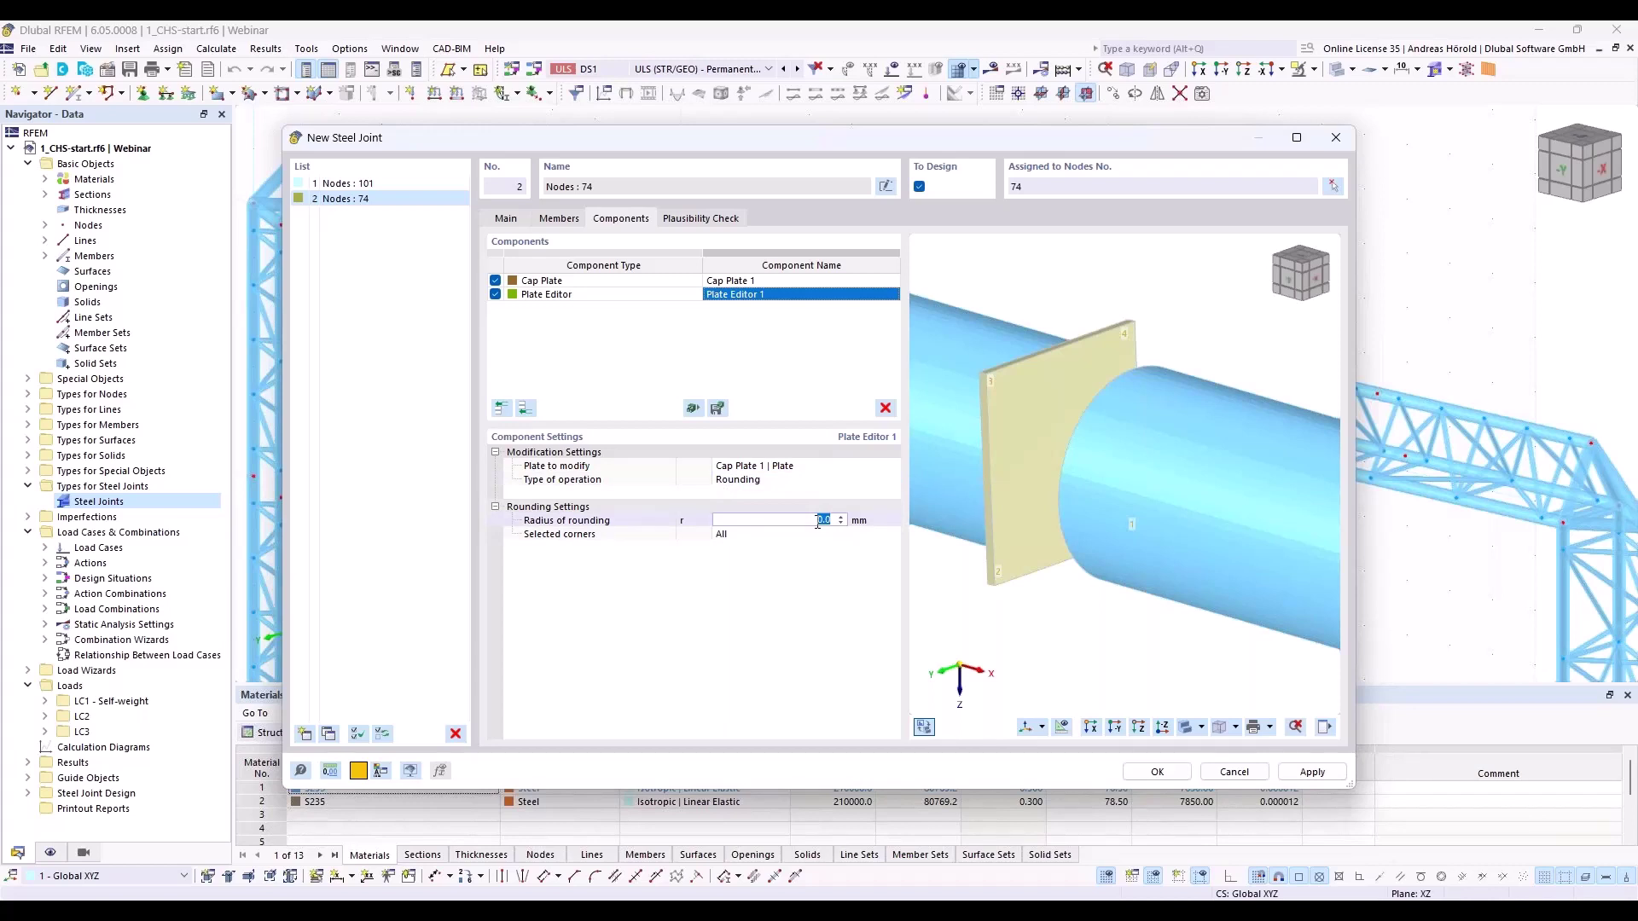
pyautogui.write('120')
pyautogui.press('Tab')
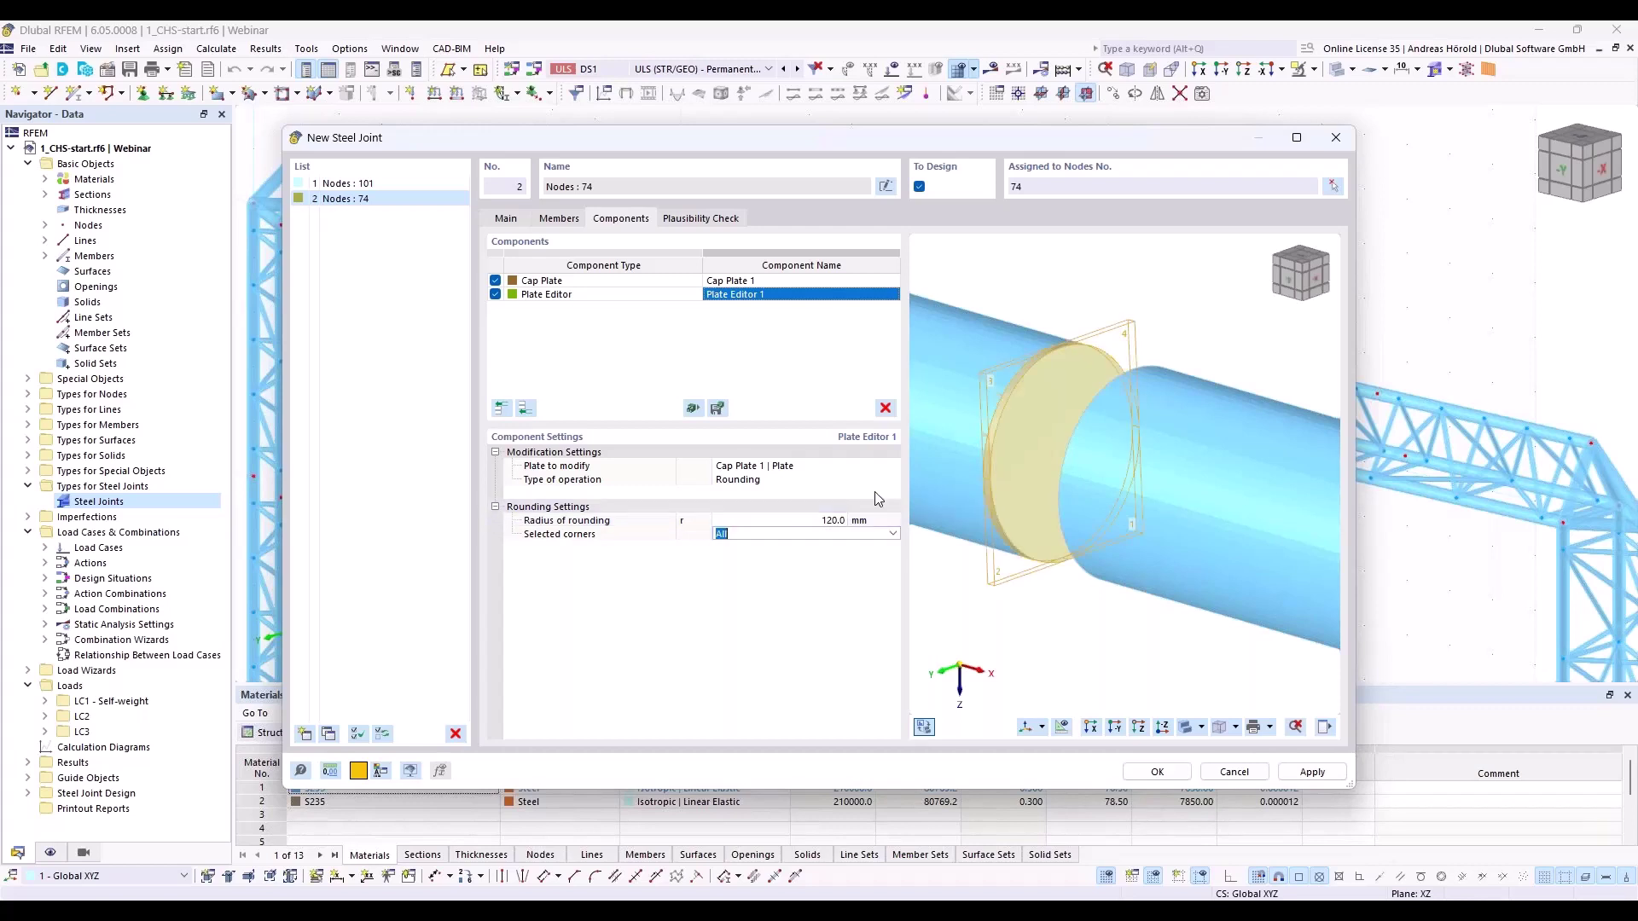
pyautogui.click(821, 571)
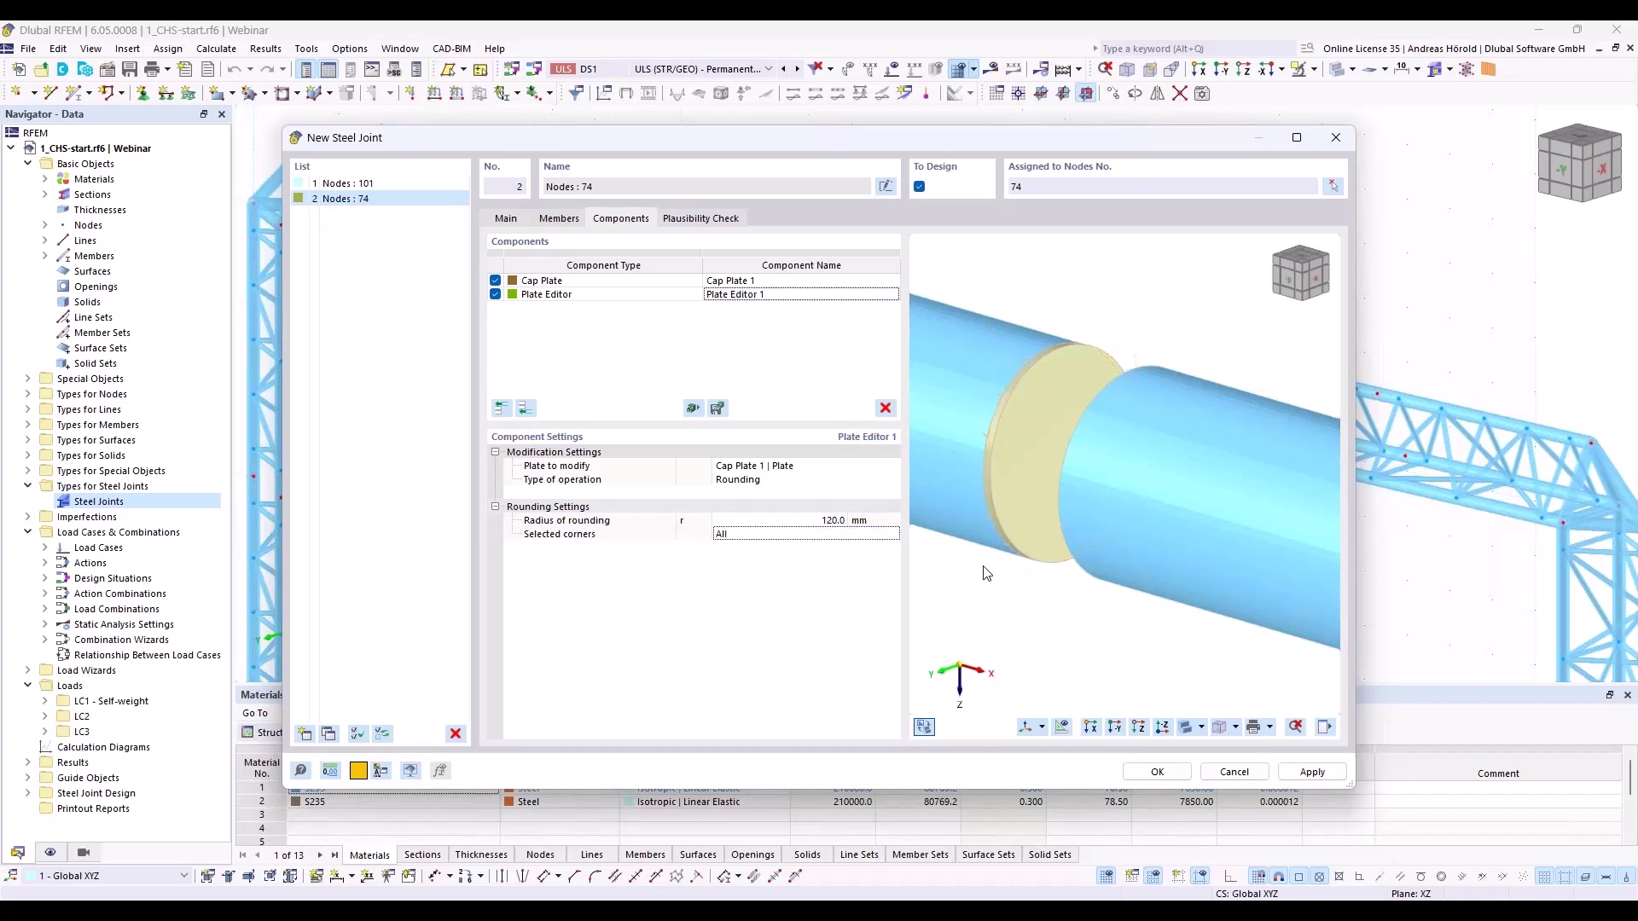
# Copy the Cap Plate and Plate Editor components together to the end of the component list
pyautogui.keyDown('ctrl'); pyautogui.moveTo(987, 573); pyautogui.dragTo(1064, 568, button='middle'); pyautogui.keyUp('ctrl')
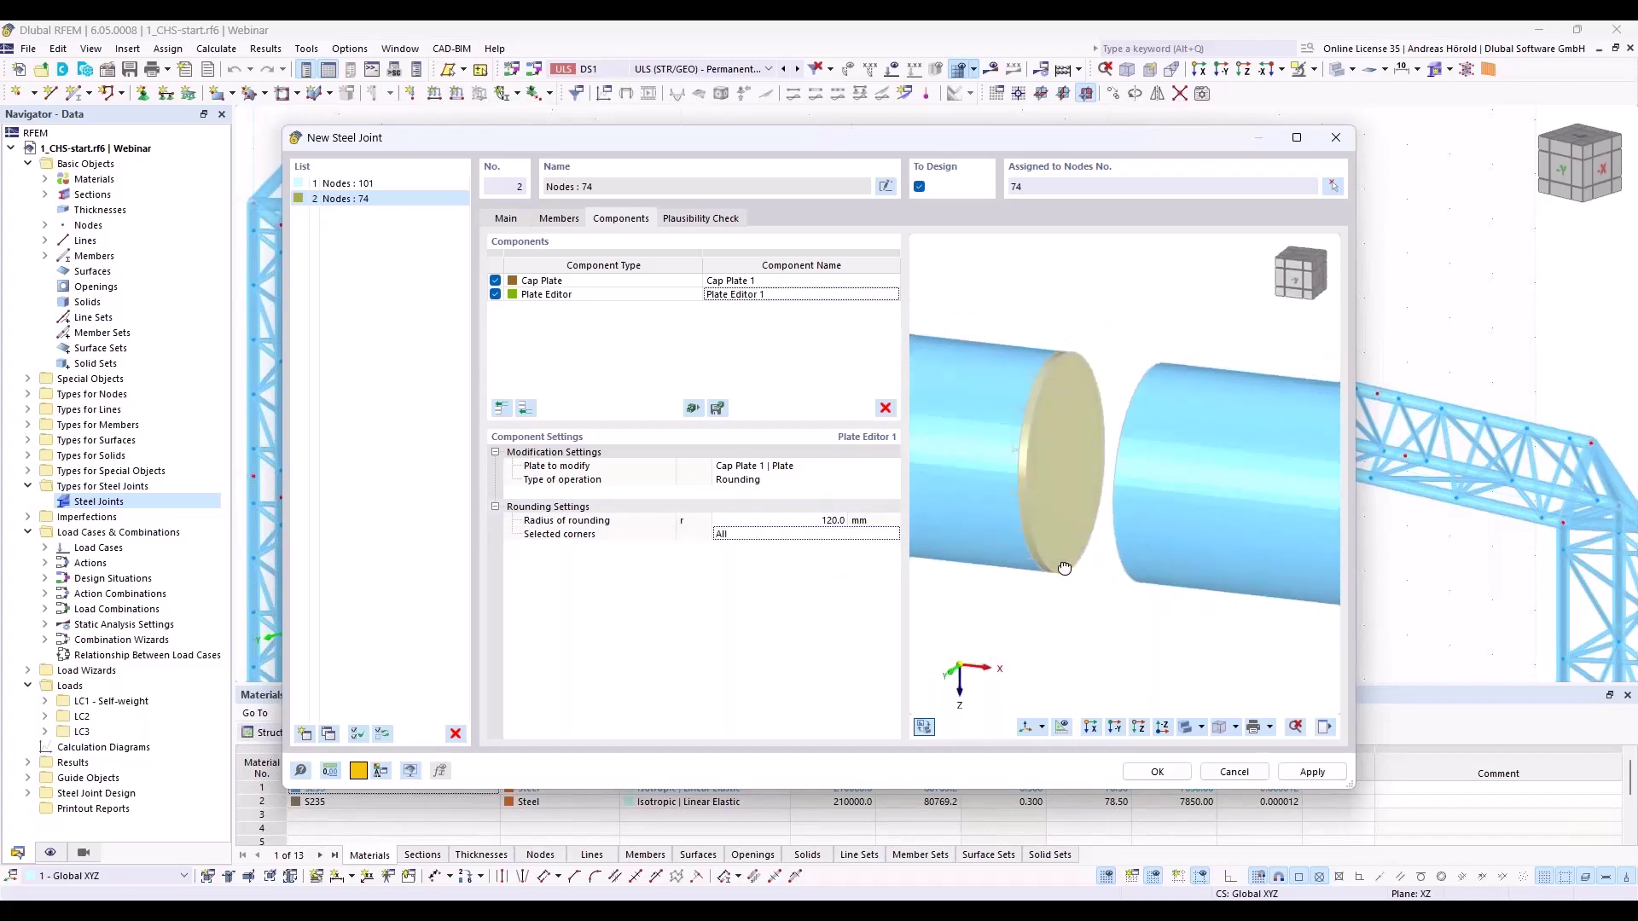
pyautogui.scroll(2, 1066, 570)
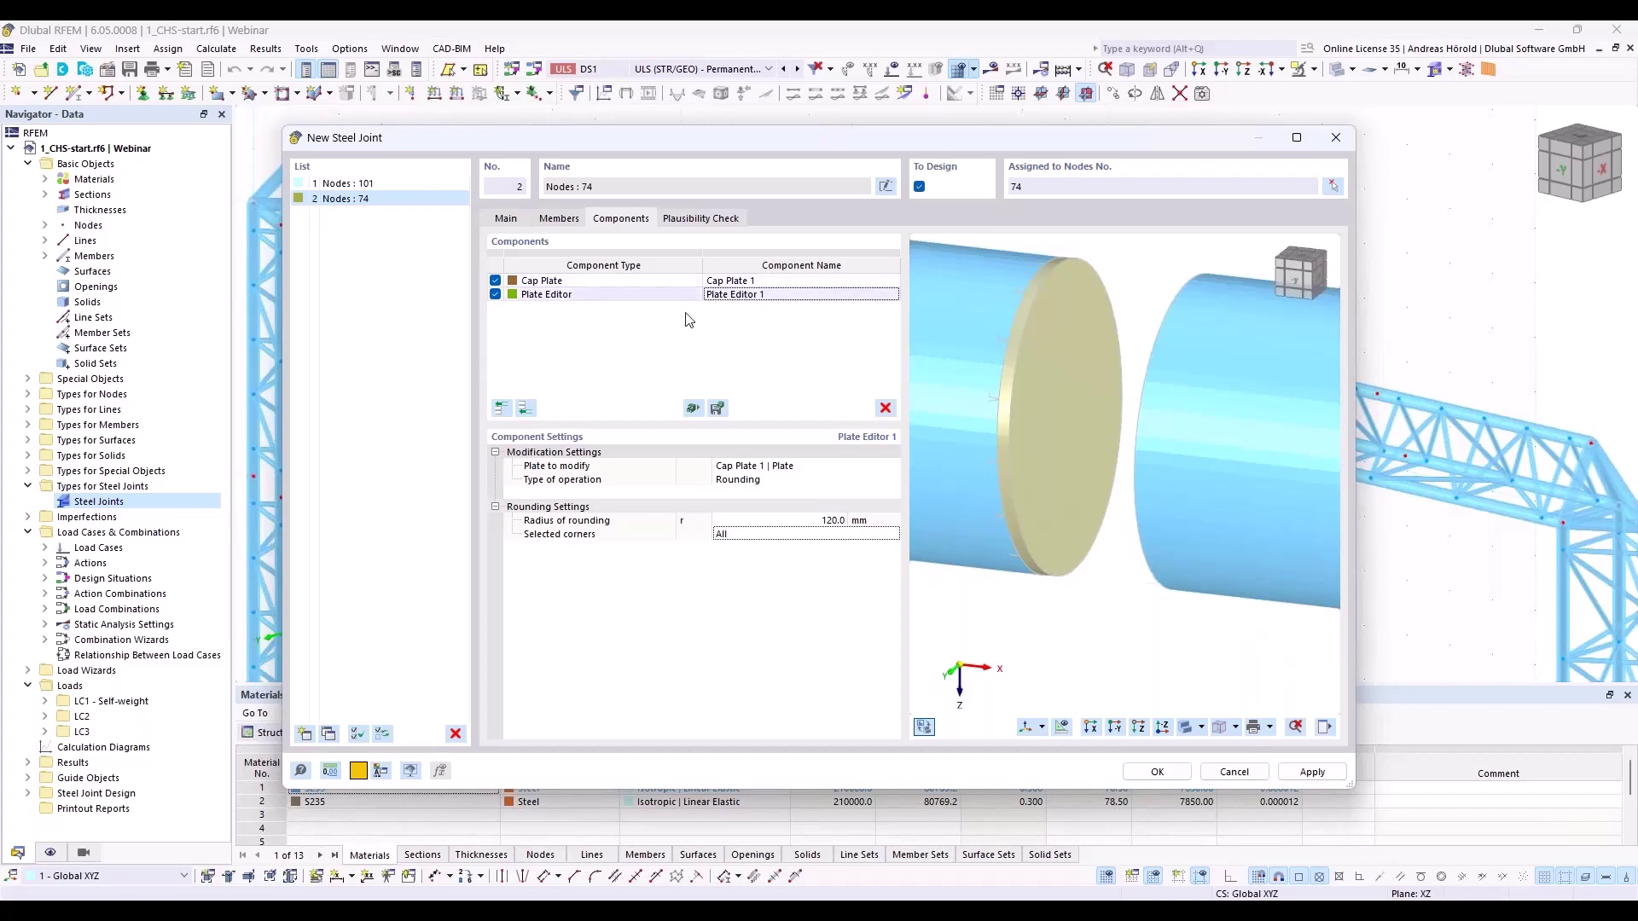
pyautogui.click(624, 282)
pyautogui.keyDown('shift'); pyautogui.click(618, 296); pyautogui.keyUp('shift')
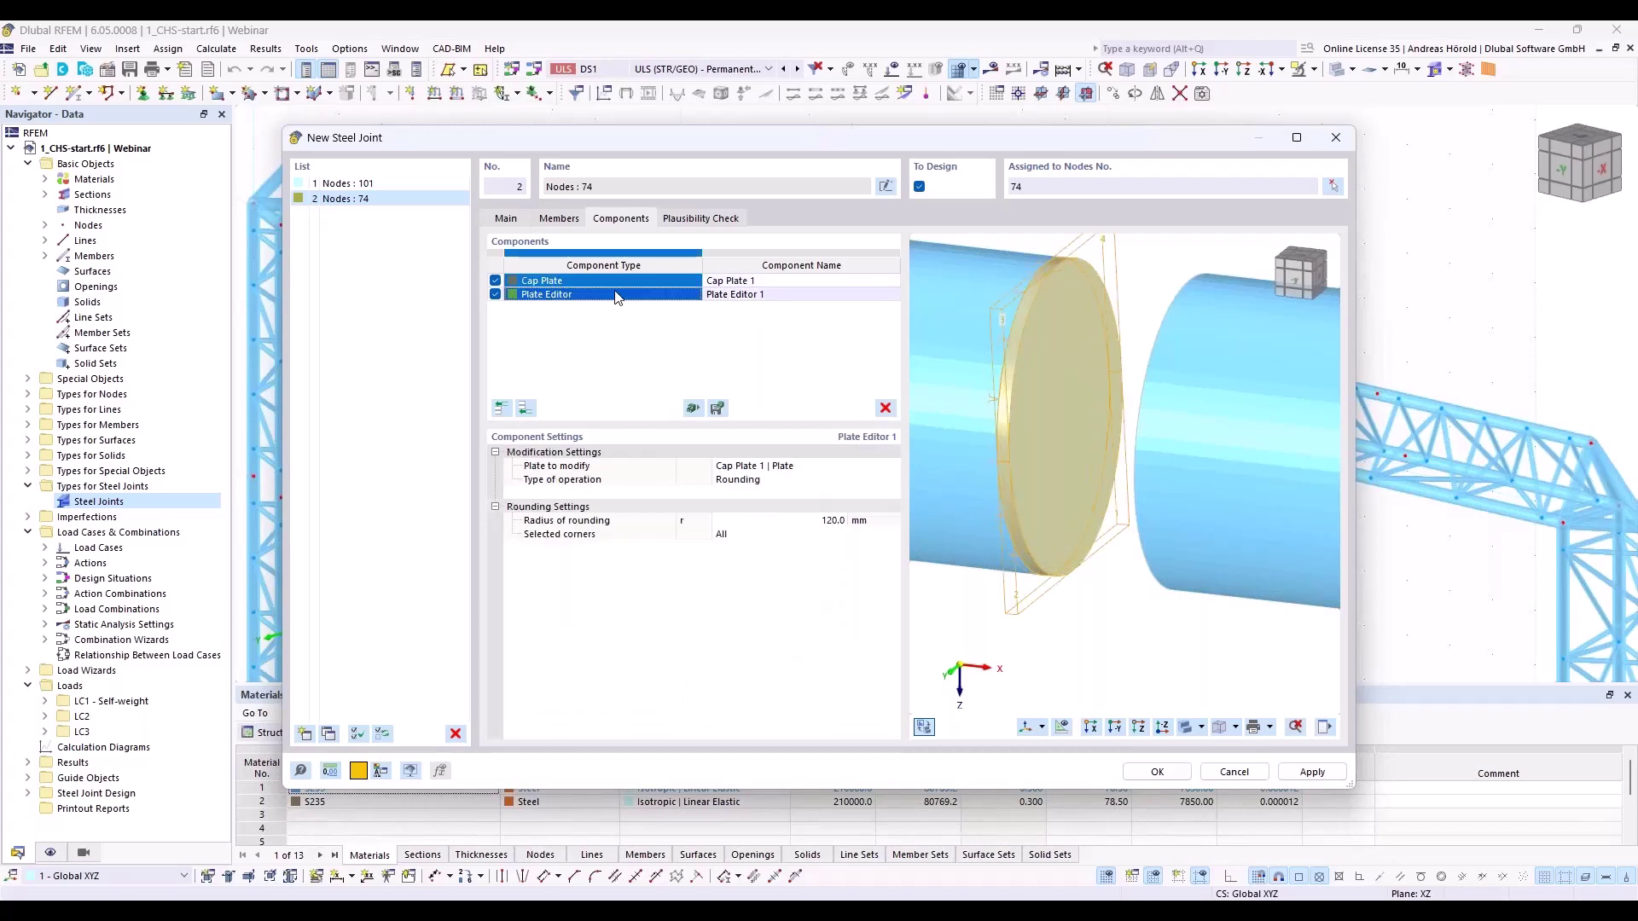
pyautogui.rightClick(657, 300)
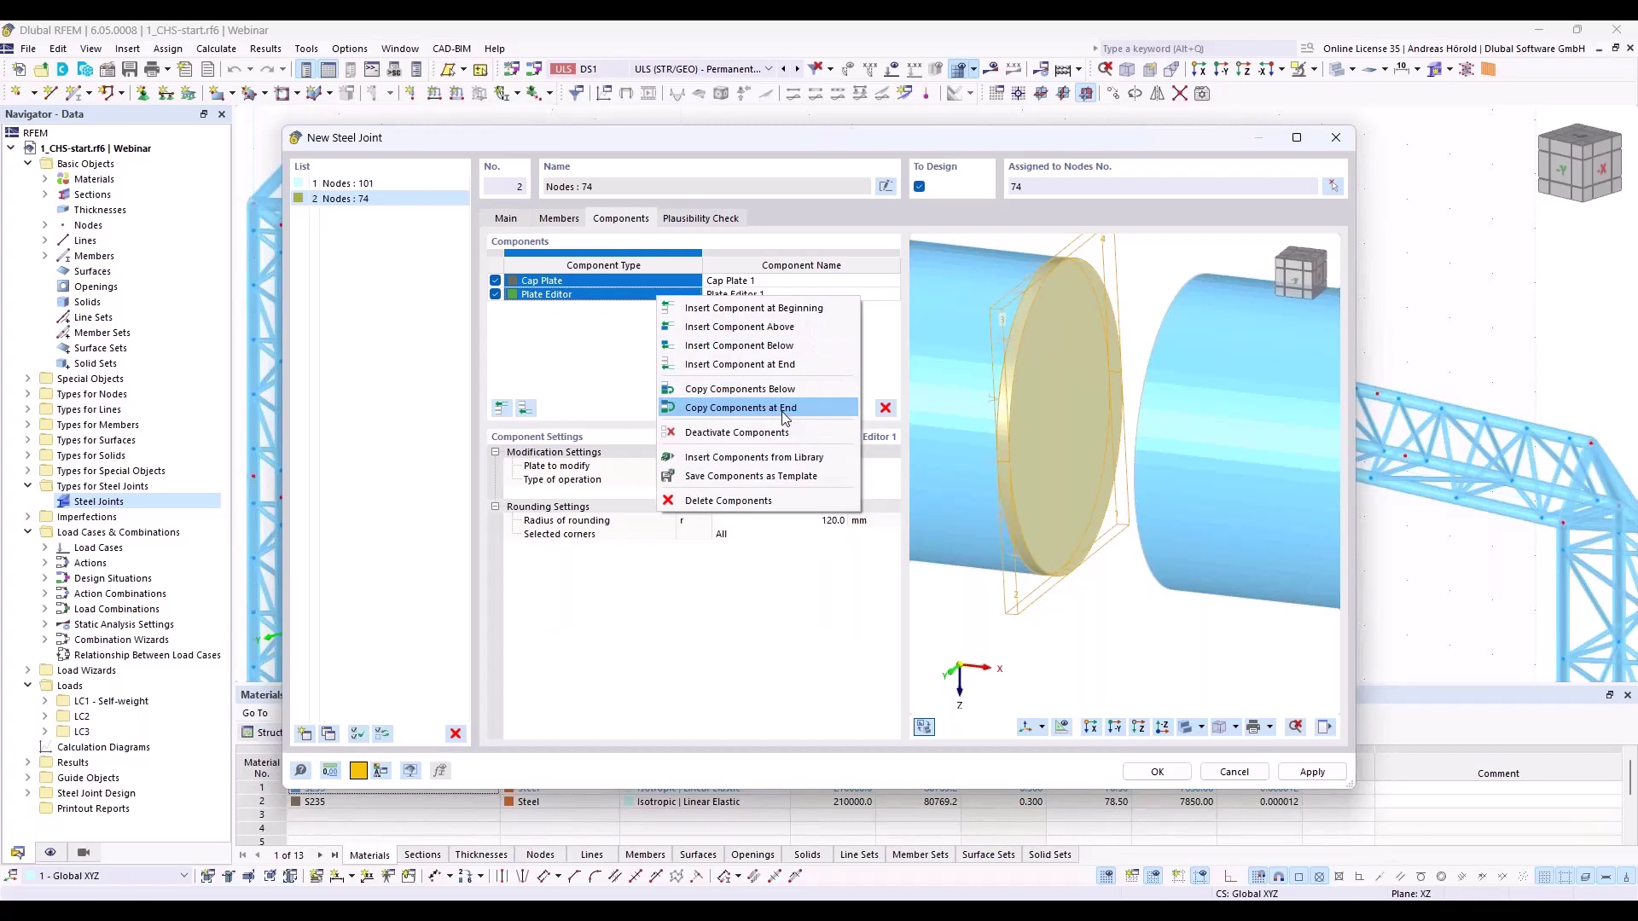
pyautogui.click(785, 408)
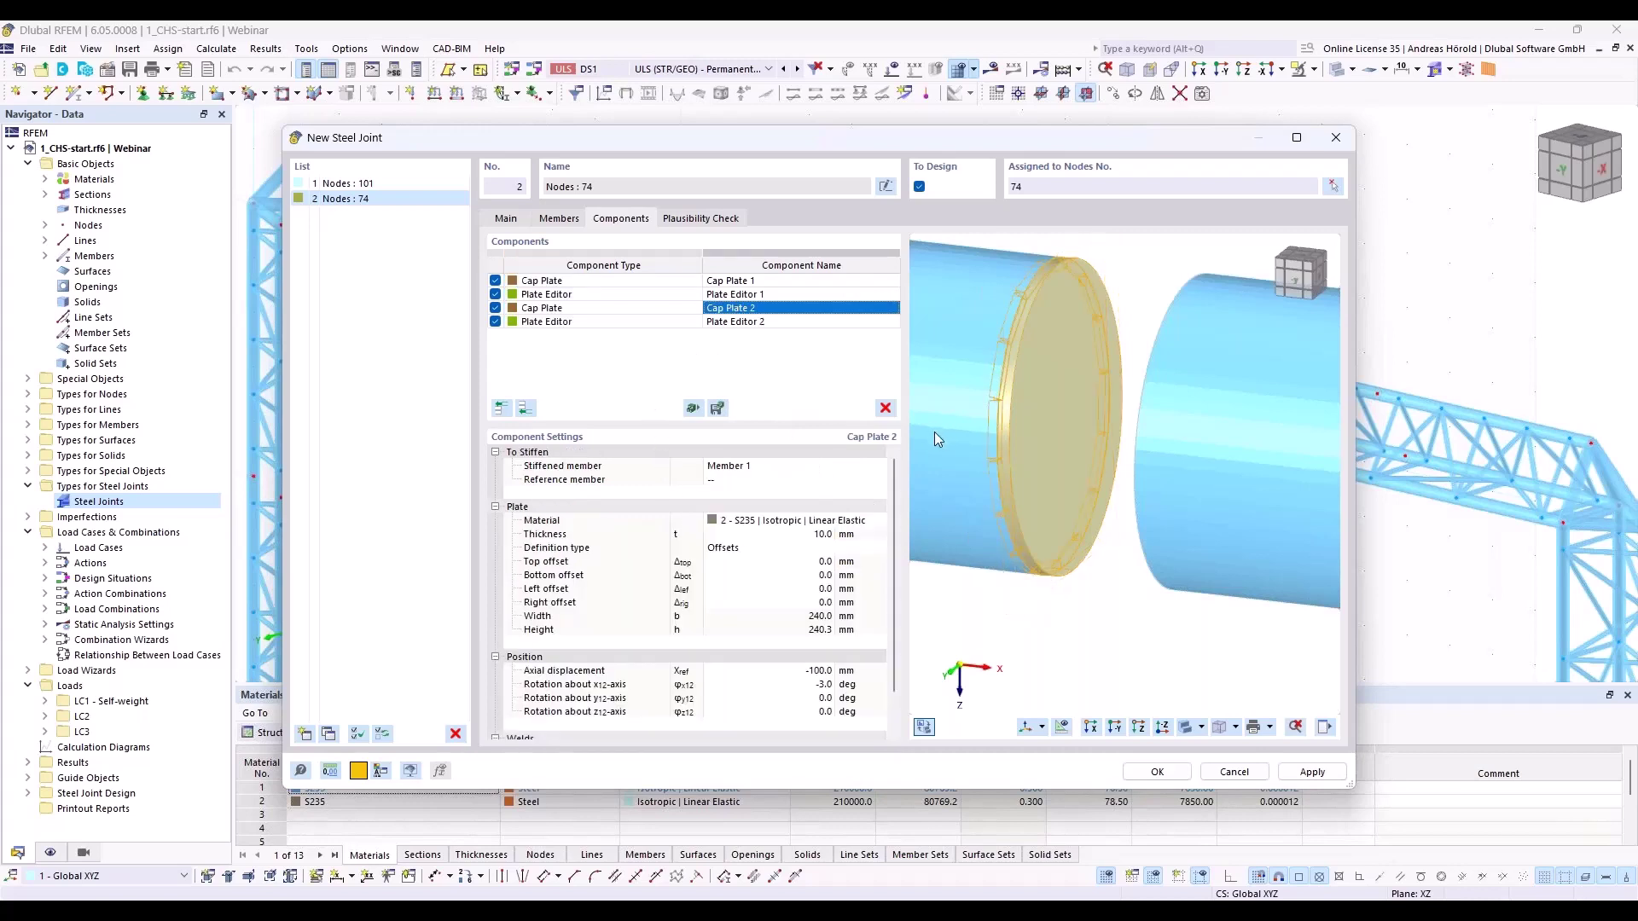
# Set the stiffened member of the copied cap plate to Member 2
pyautogui.click(770, 469)
pyautogui.click(771, 462)
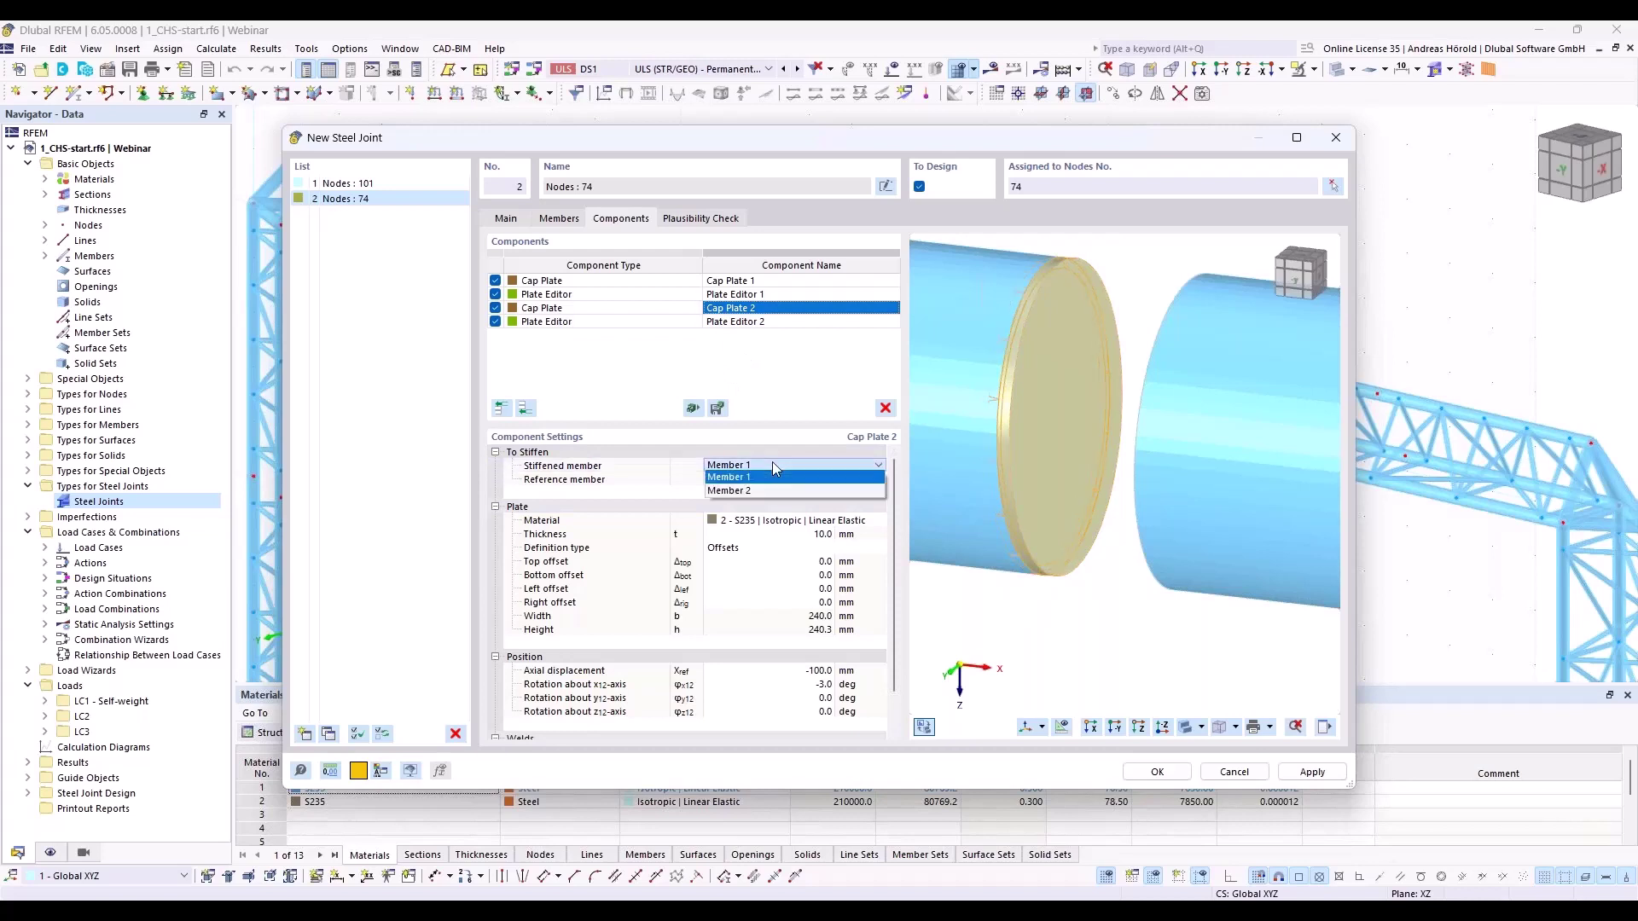
pyautogui.click(770, 486)
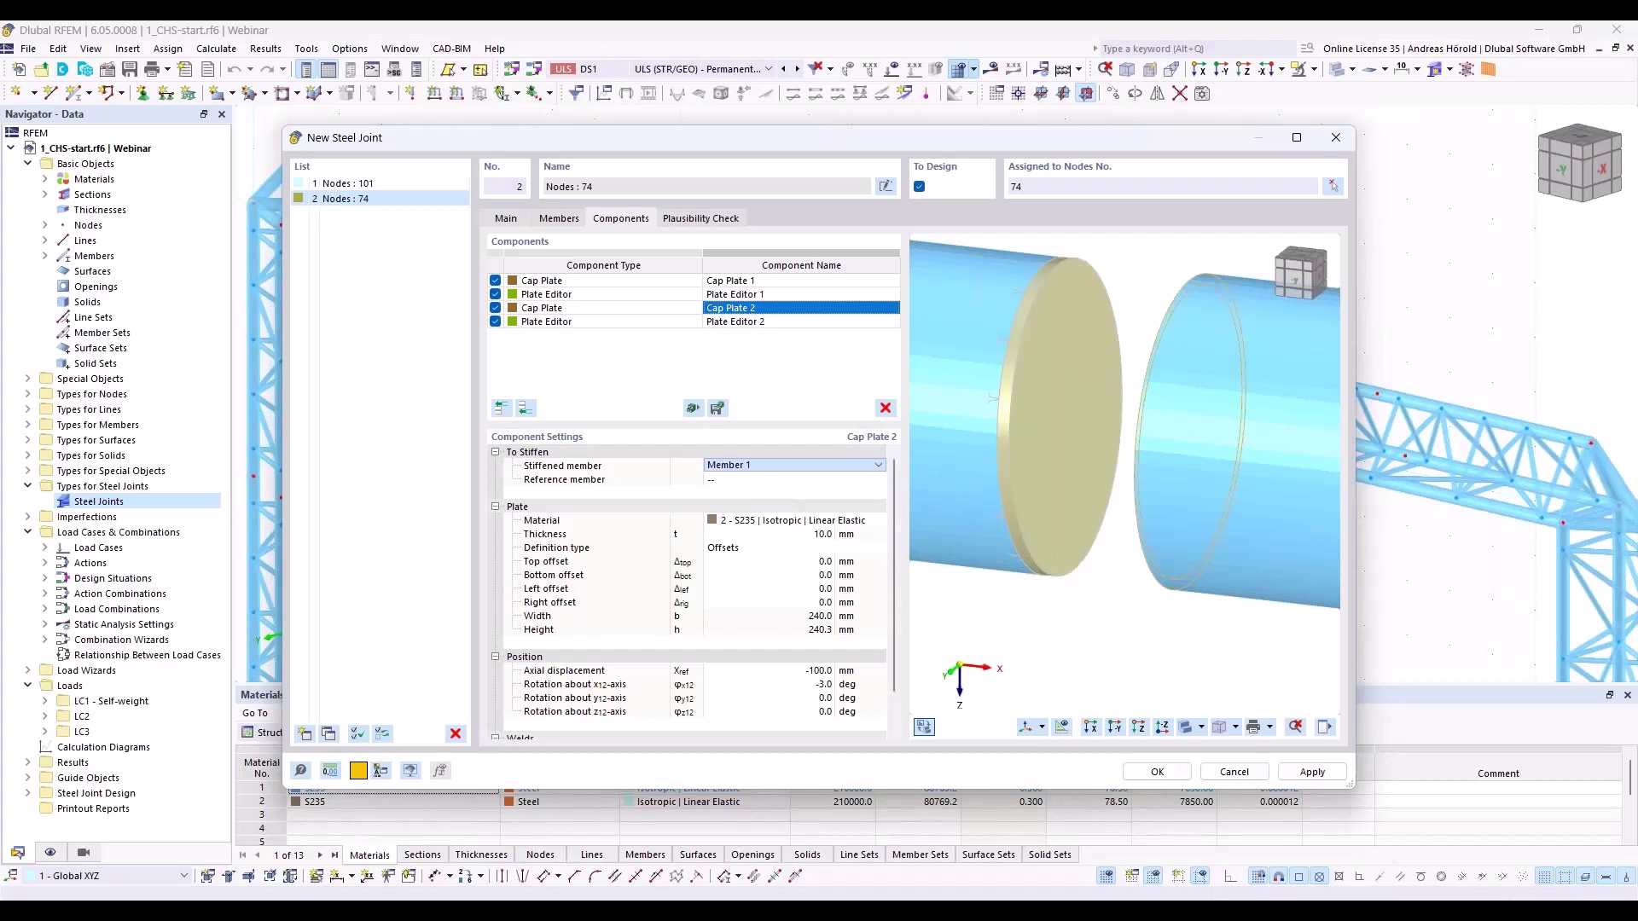
pyautogui.press('Down')
pyautogui.moveTo(1118, 640); pyautogui.dragTo(1057, 635, button='middle')
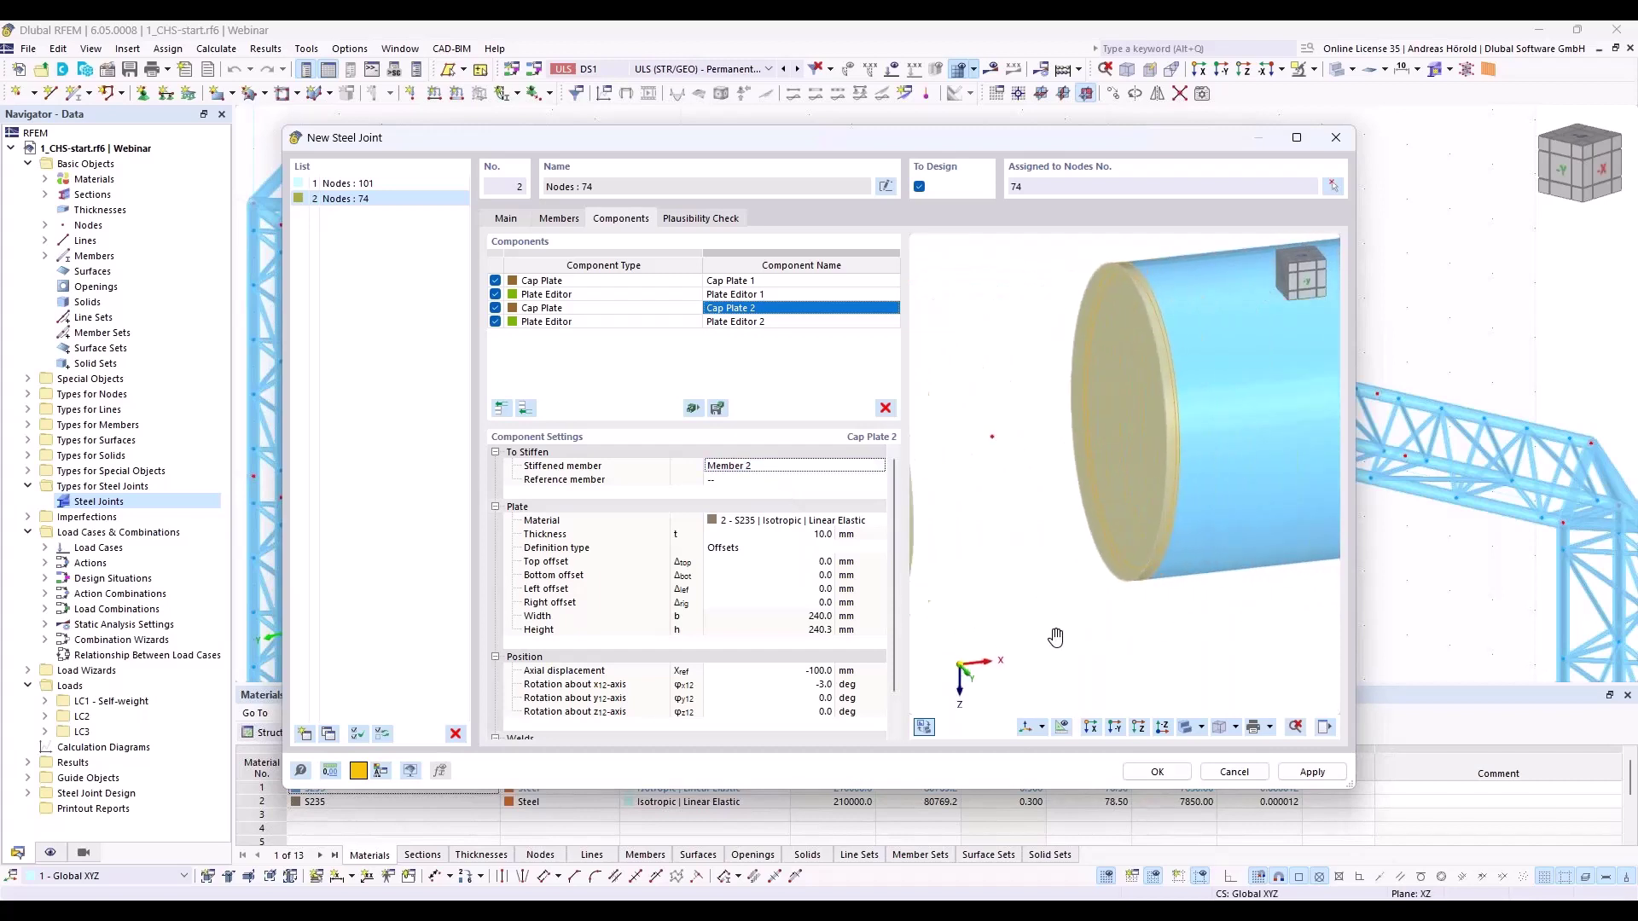
# Activate the weld between Member 2's wall and the second cap plate as a Butt weld - front side
pyautogui.scroll(-3, 982, 636)
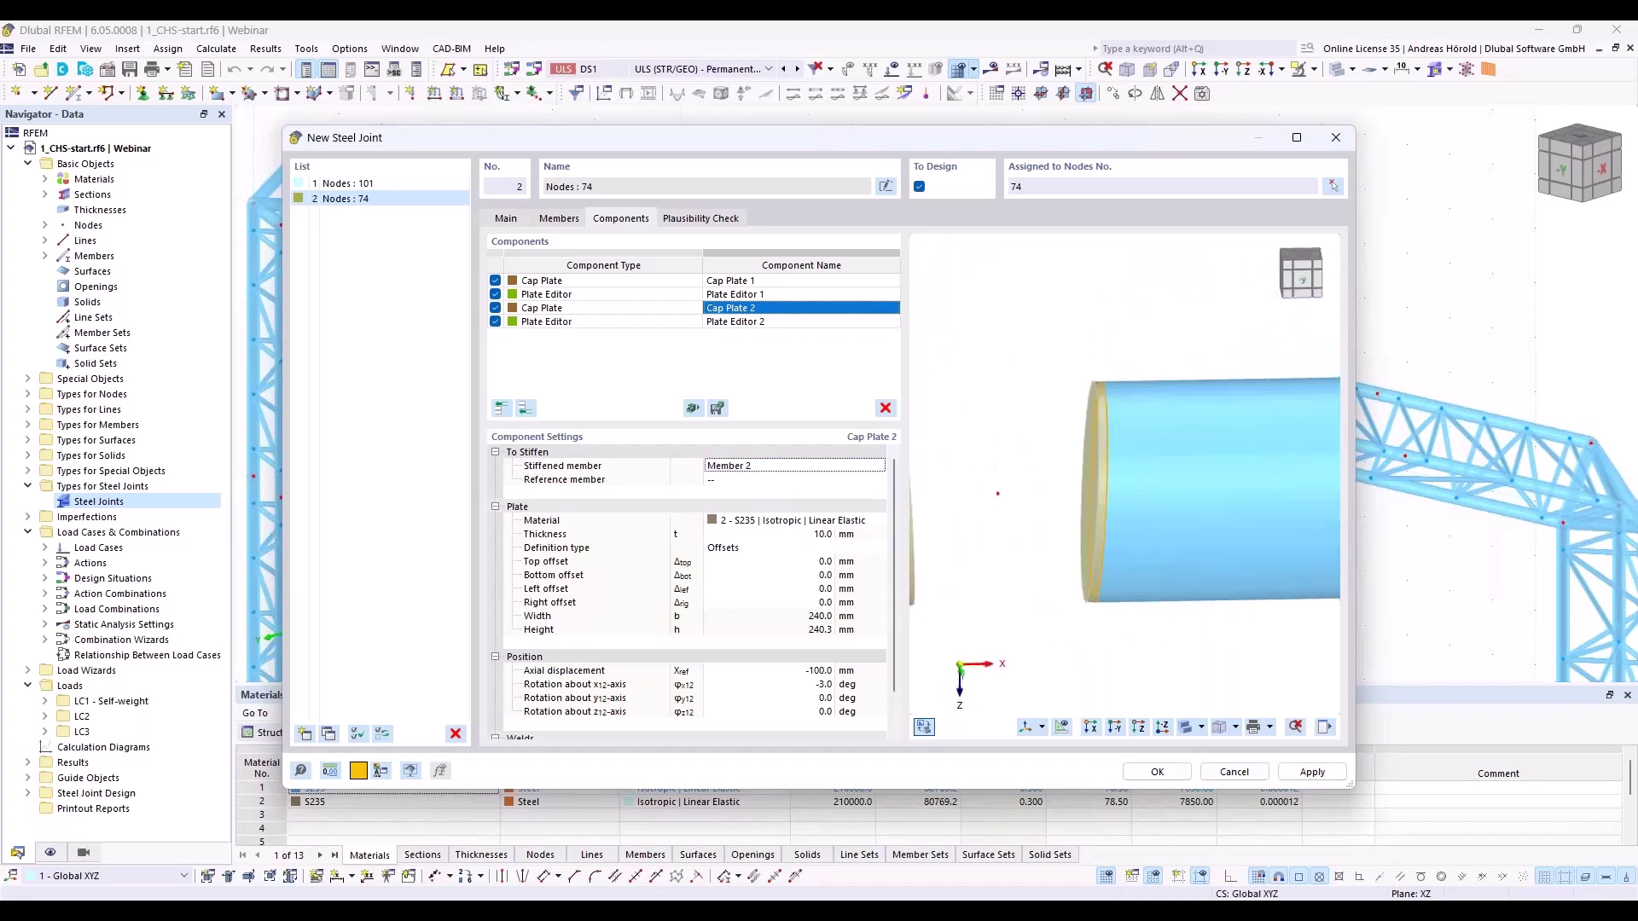
pyautogui.scroll(-1, 772, 590)
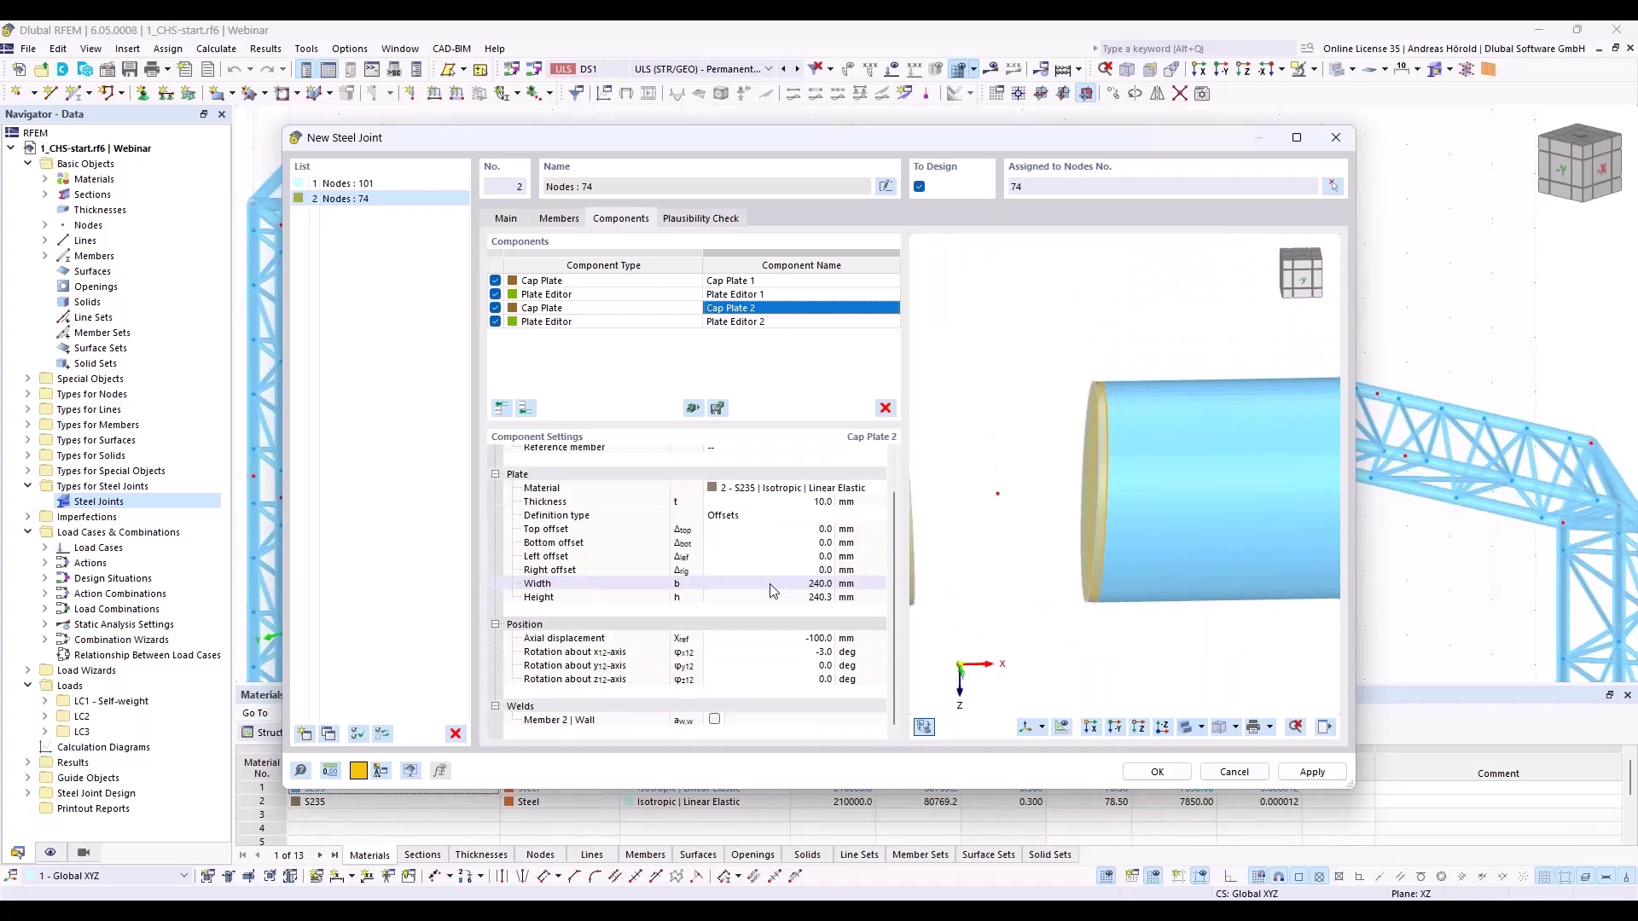
pyautogui.click(714, 720)
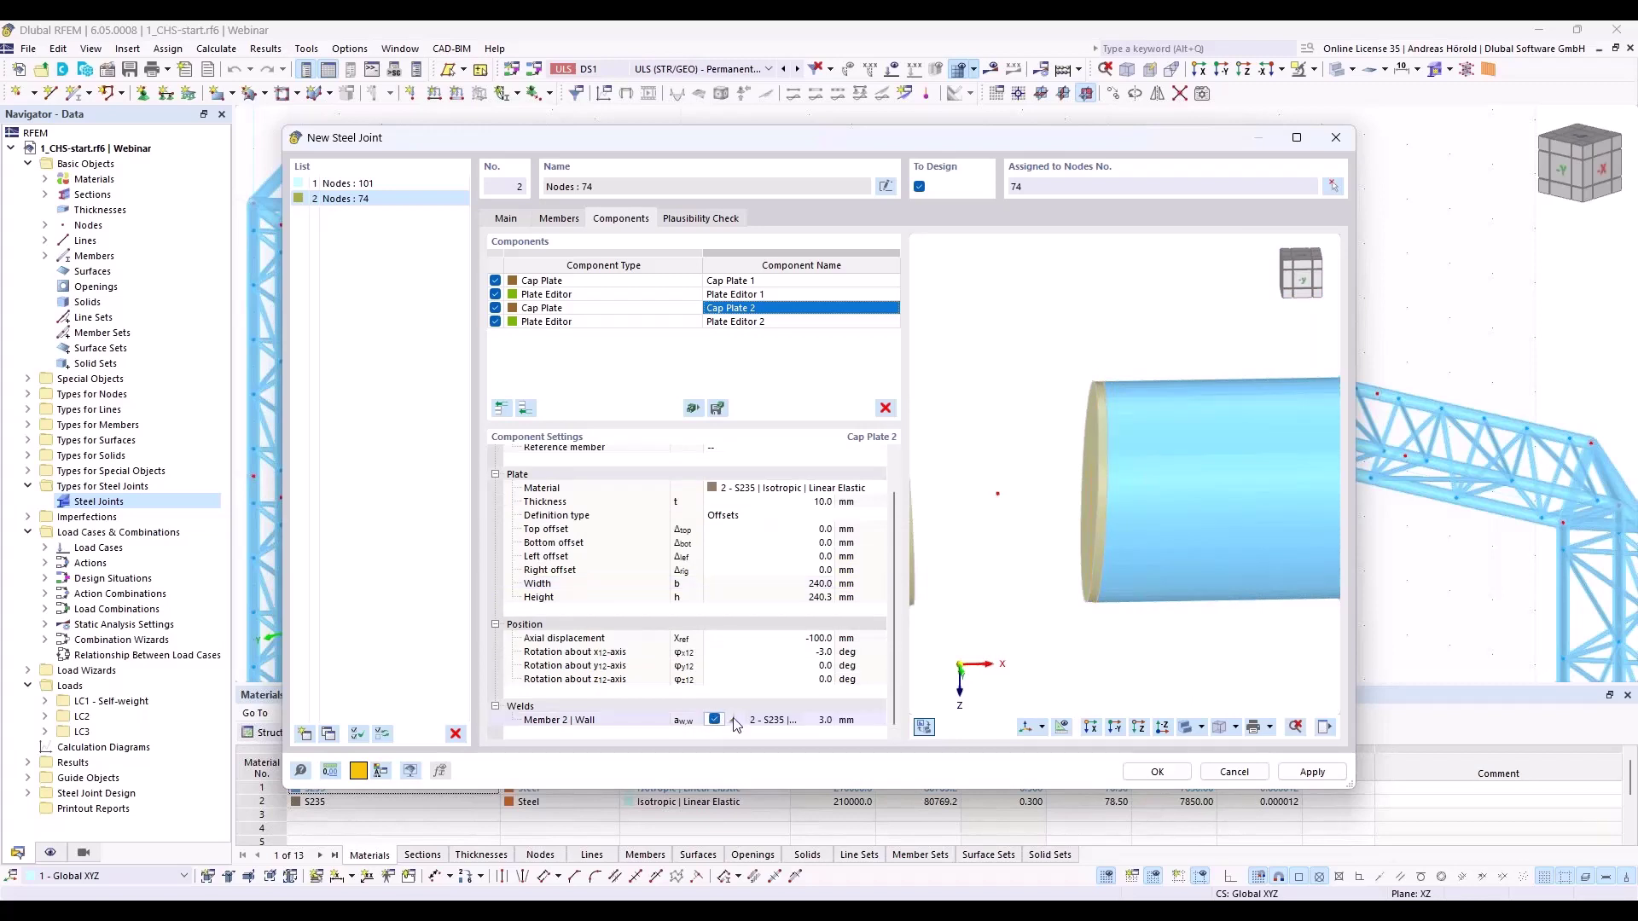
pyautogui.click(735, 721)
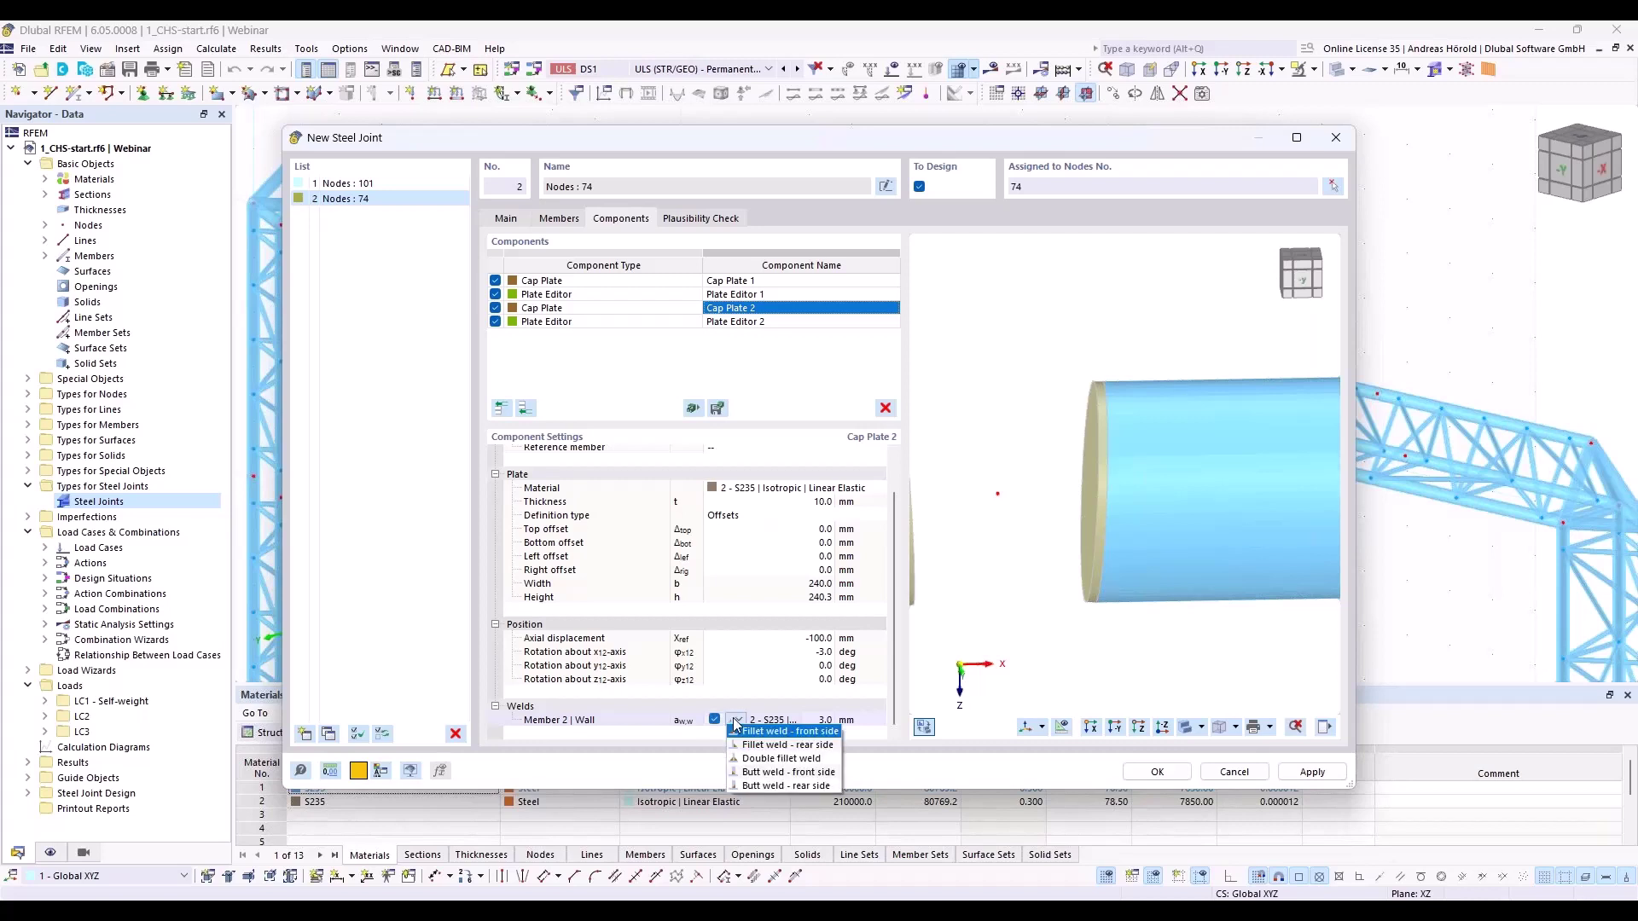
pyautogui.click(814, 773)
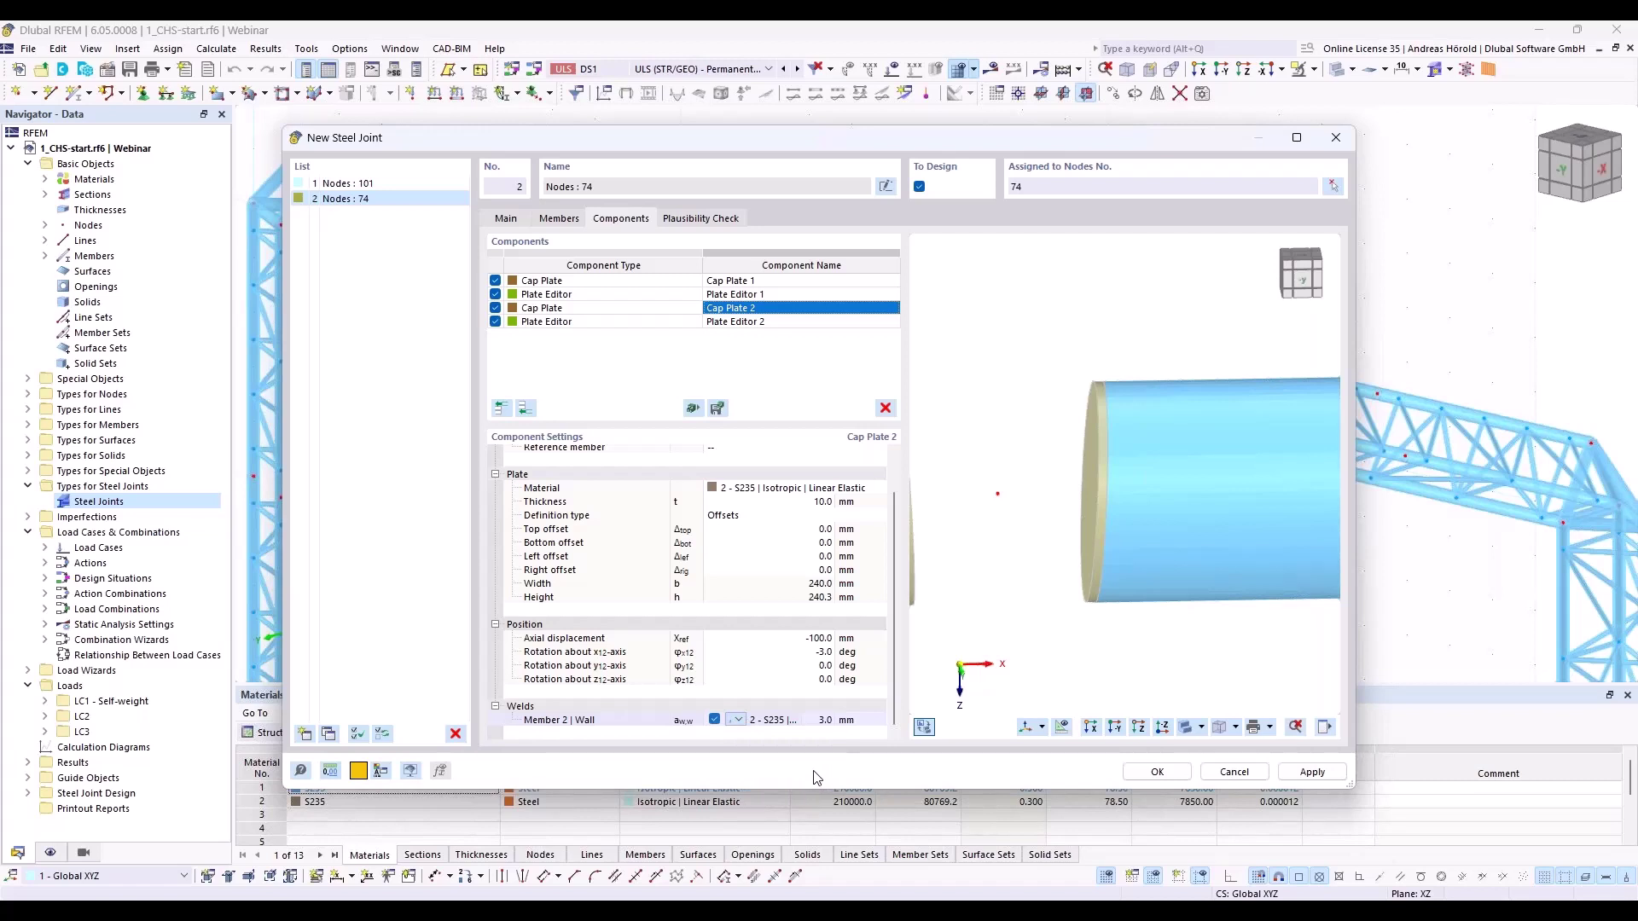
# Set the second cap plate's rotation about the member's x-axis to 0 degrees
pyautogui.moveTo(1072, 556)
pyautogui.mouseDown(button='middle')
pyautogui.moveTo(1013, 566)
pyautogui.moveTo(1099, 581)
pyautogui.moveTo(1072, 546)
pyautogui.mouseUp(button='middle')
pyautogui.scroll(-3, 1099, 581)
pyautogui.click(806, 652)
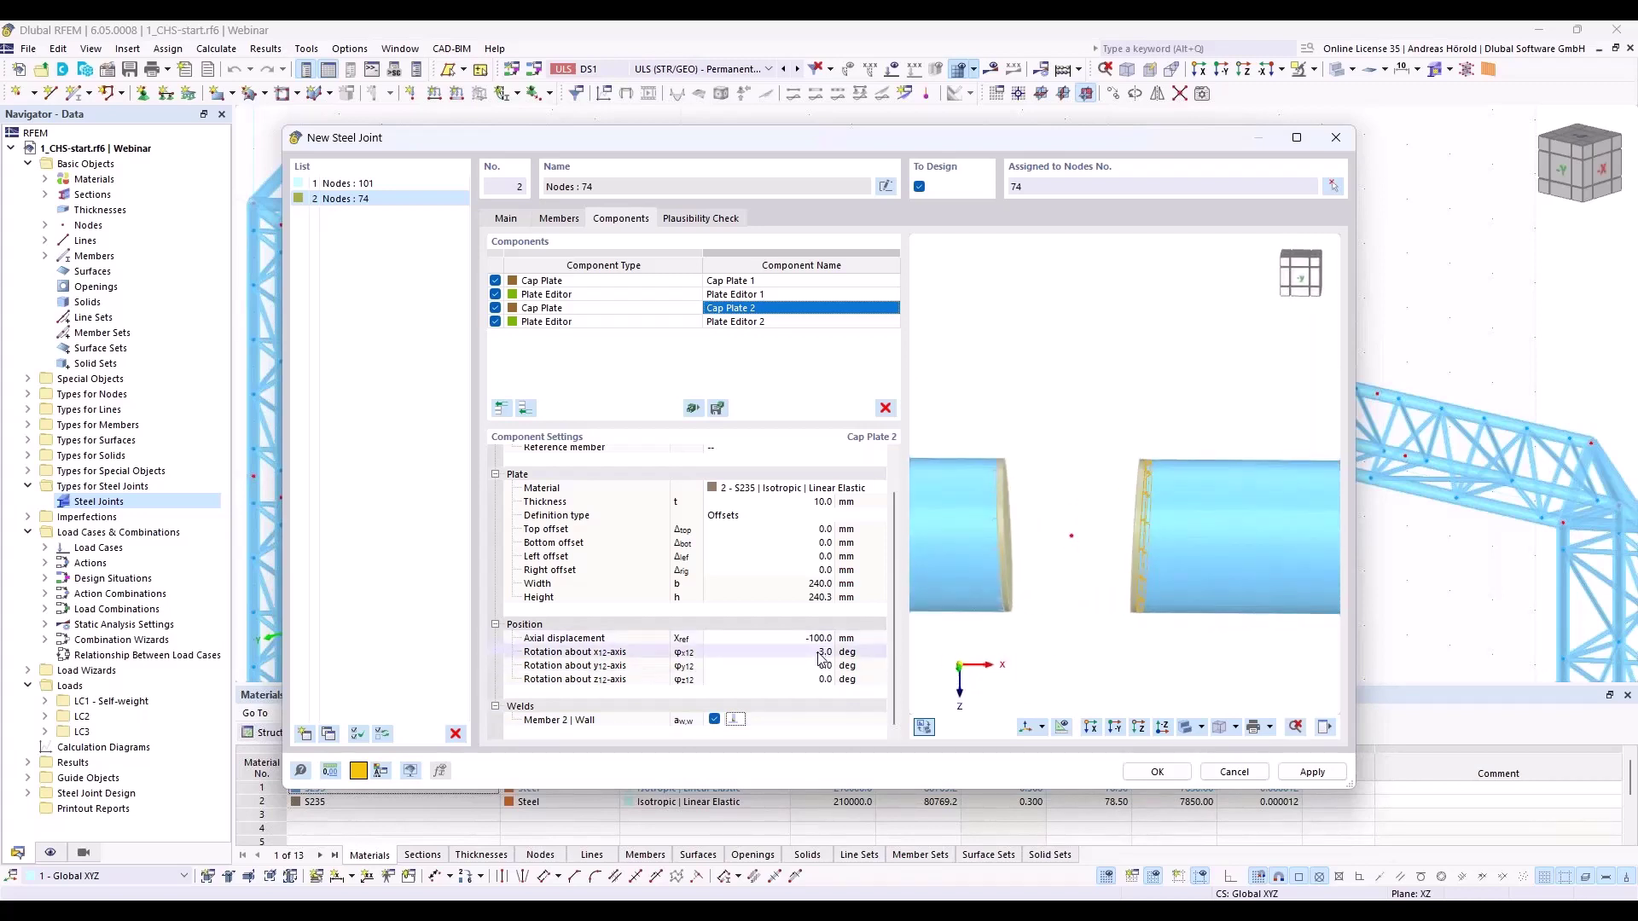
pyautogui.click(806, 652)
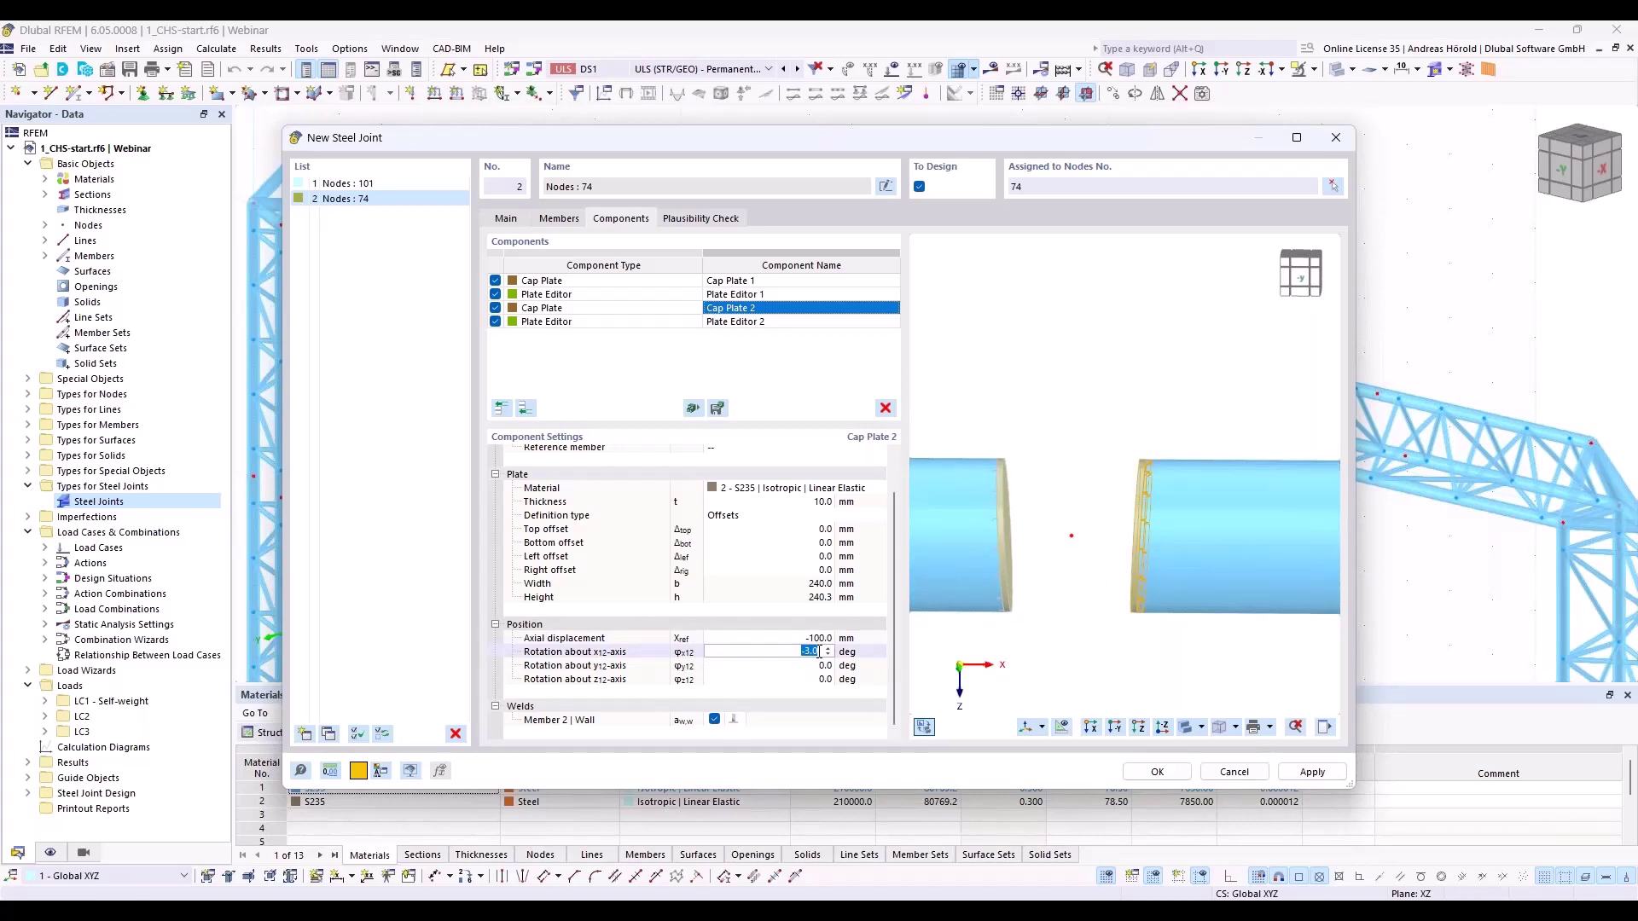
pyautogui.write('0')
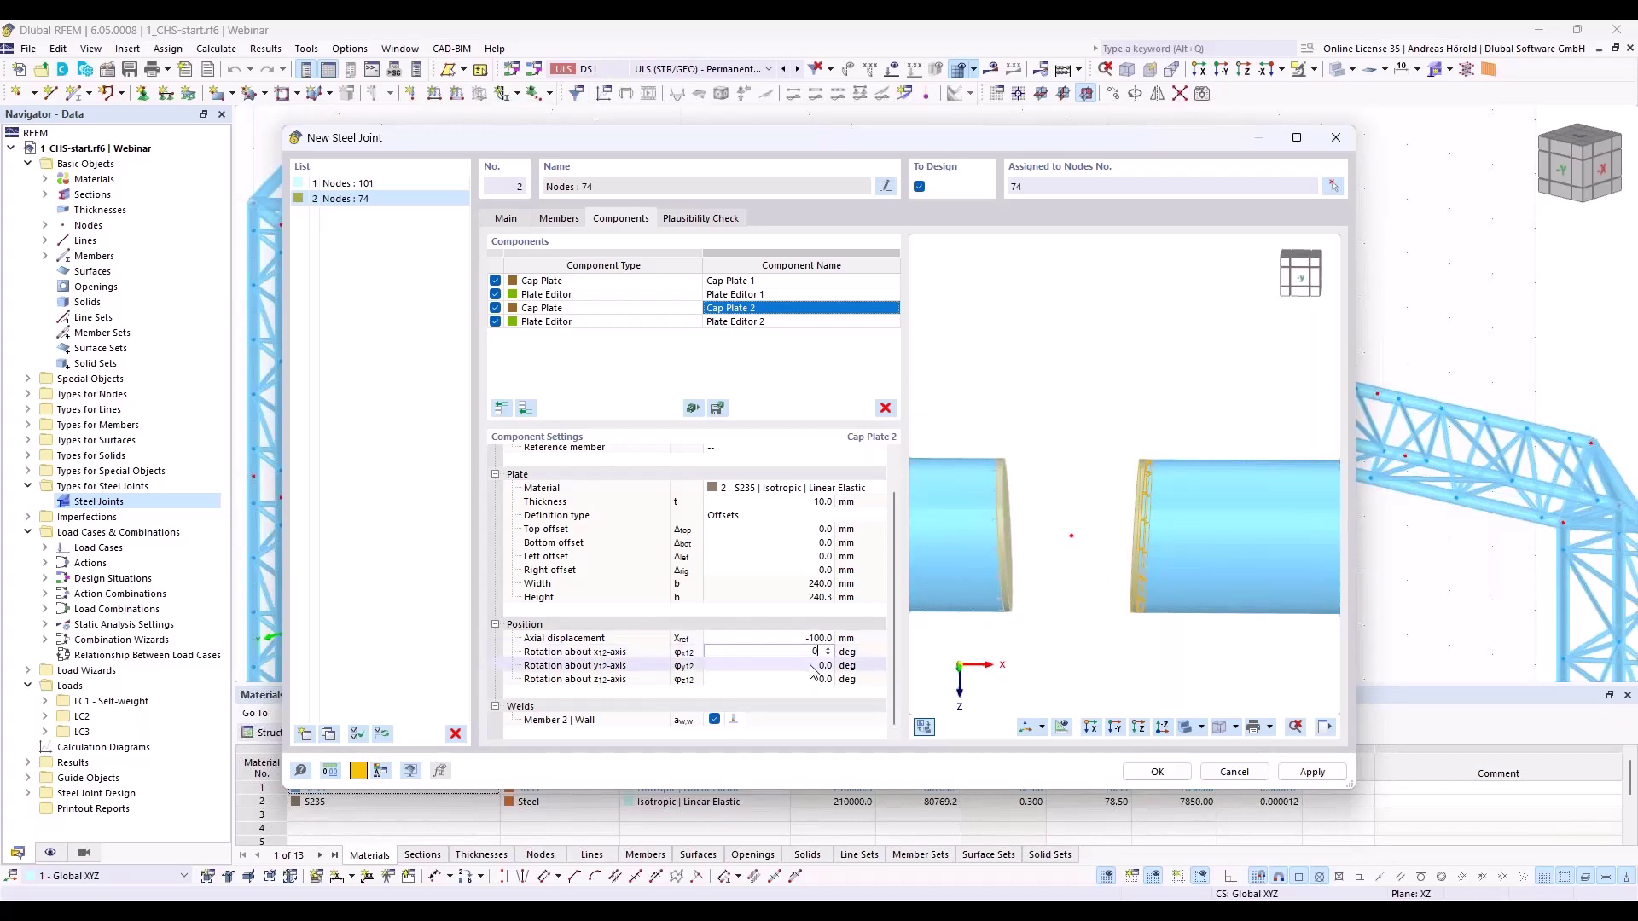
pyautogui.click(815, 666)
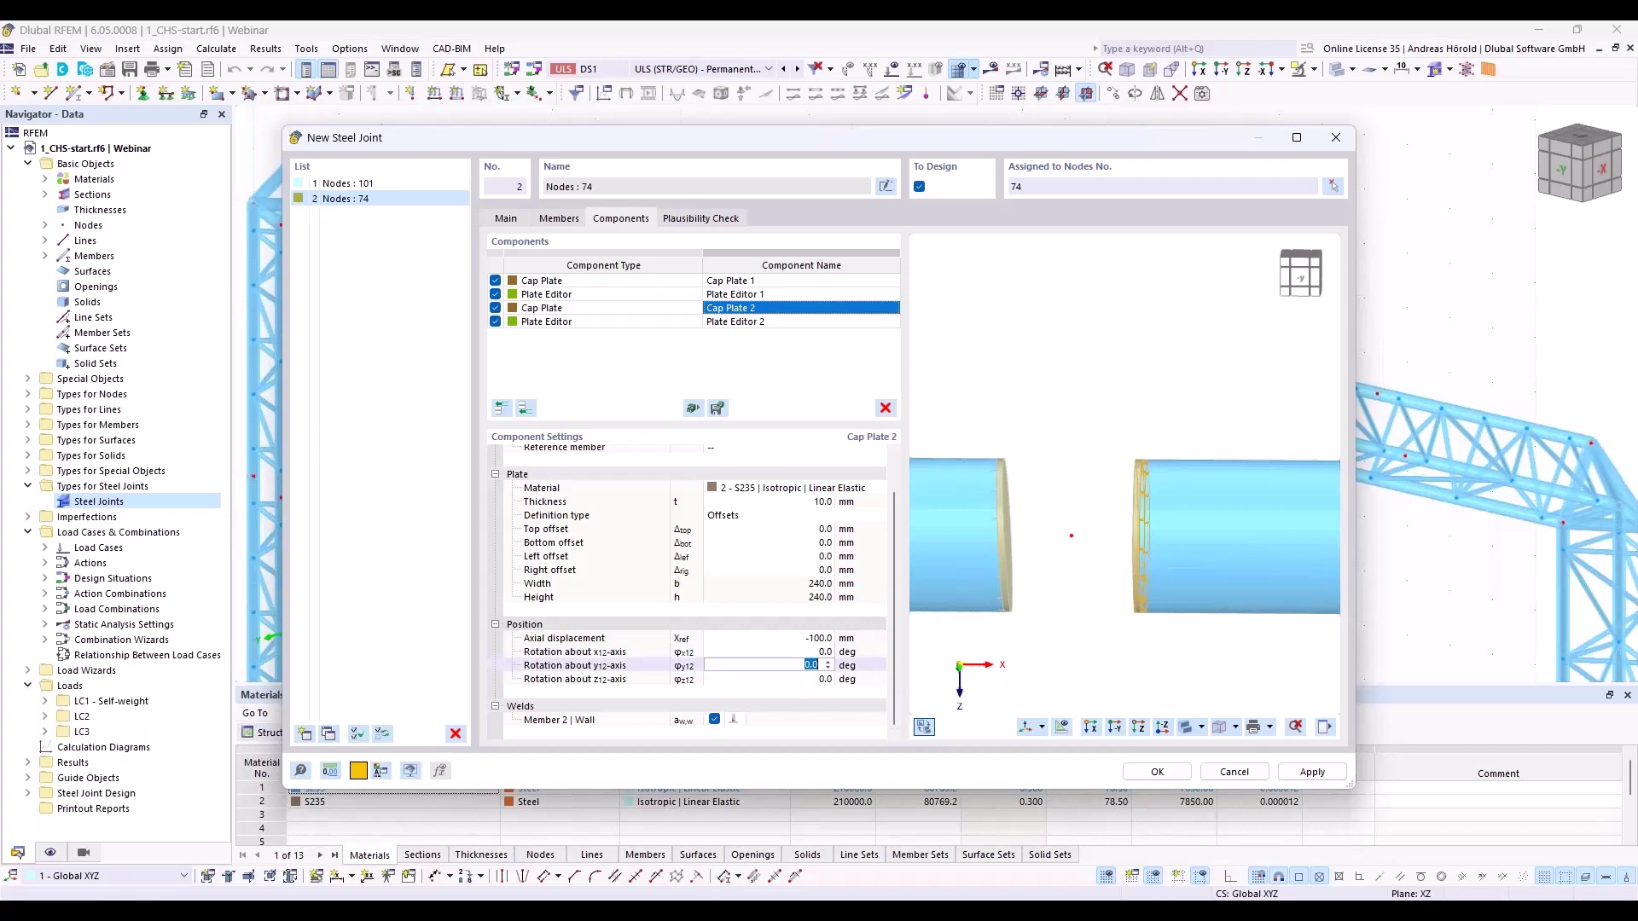
# Set the first cap plate's rotation about the member's x-axis to 0 degrees
pyautogui.click(752, 282)
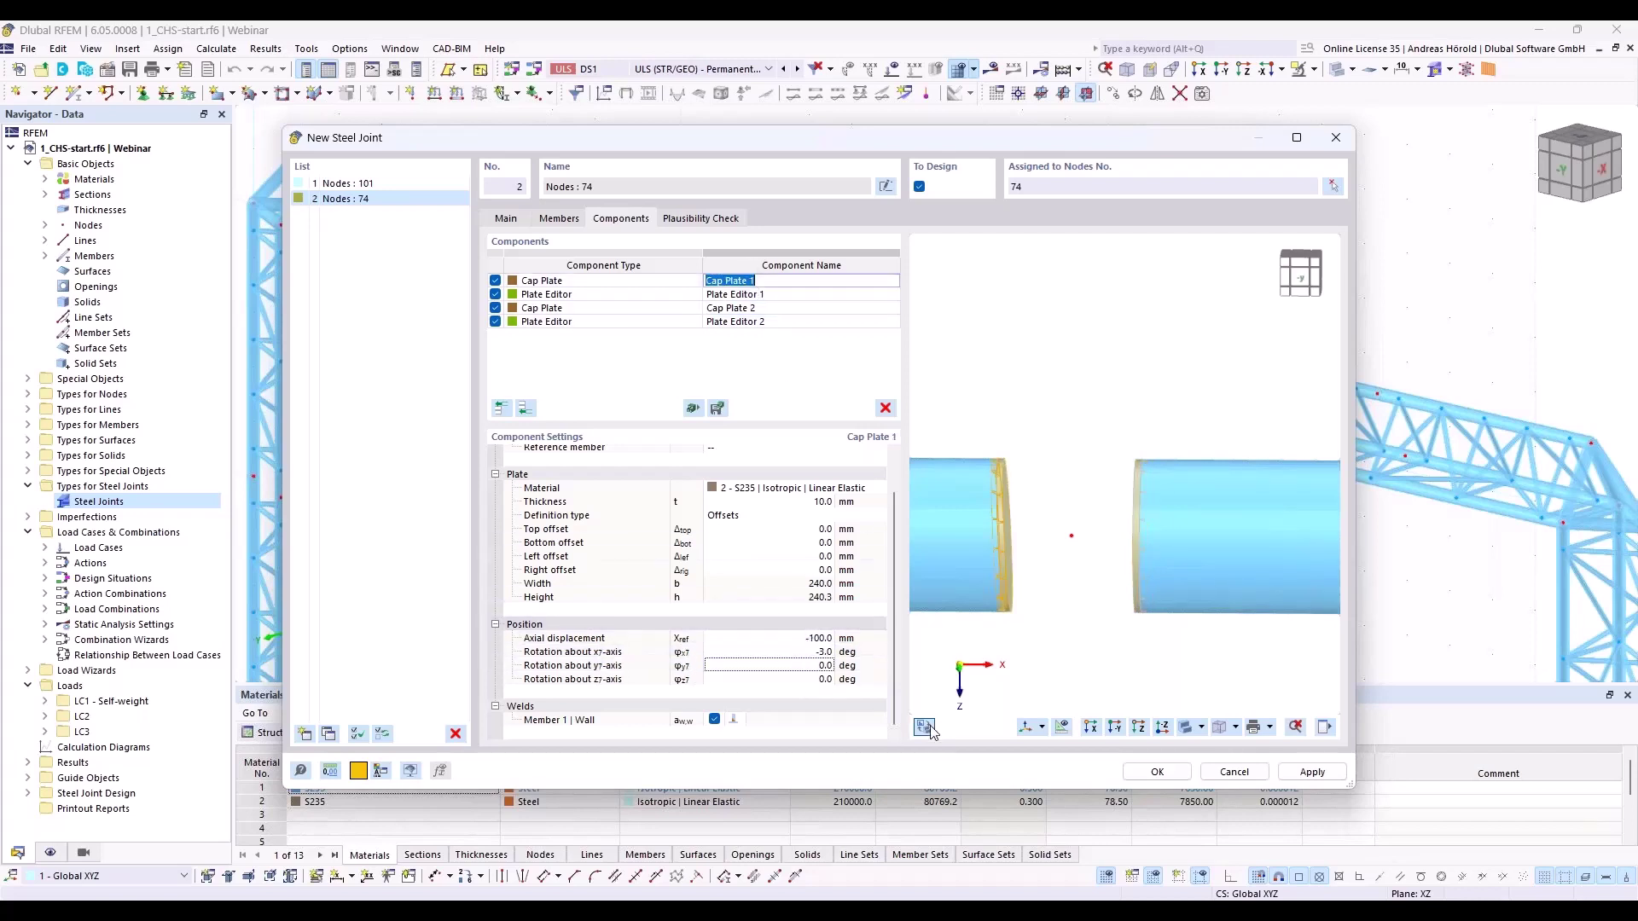
pyautogui.click(809, 652)
pyautogui.write('0')
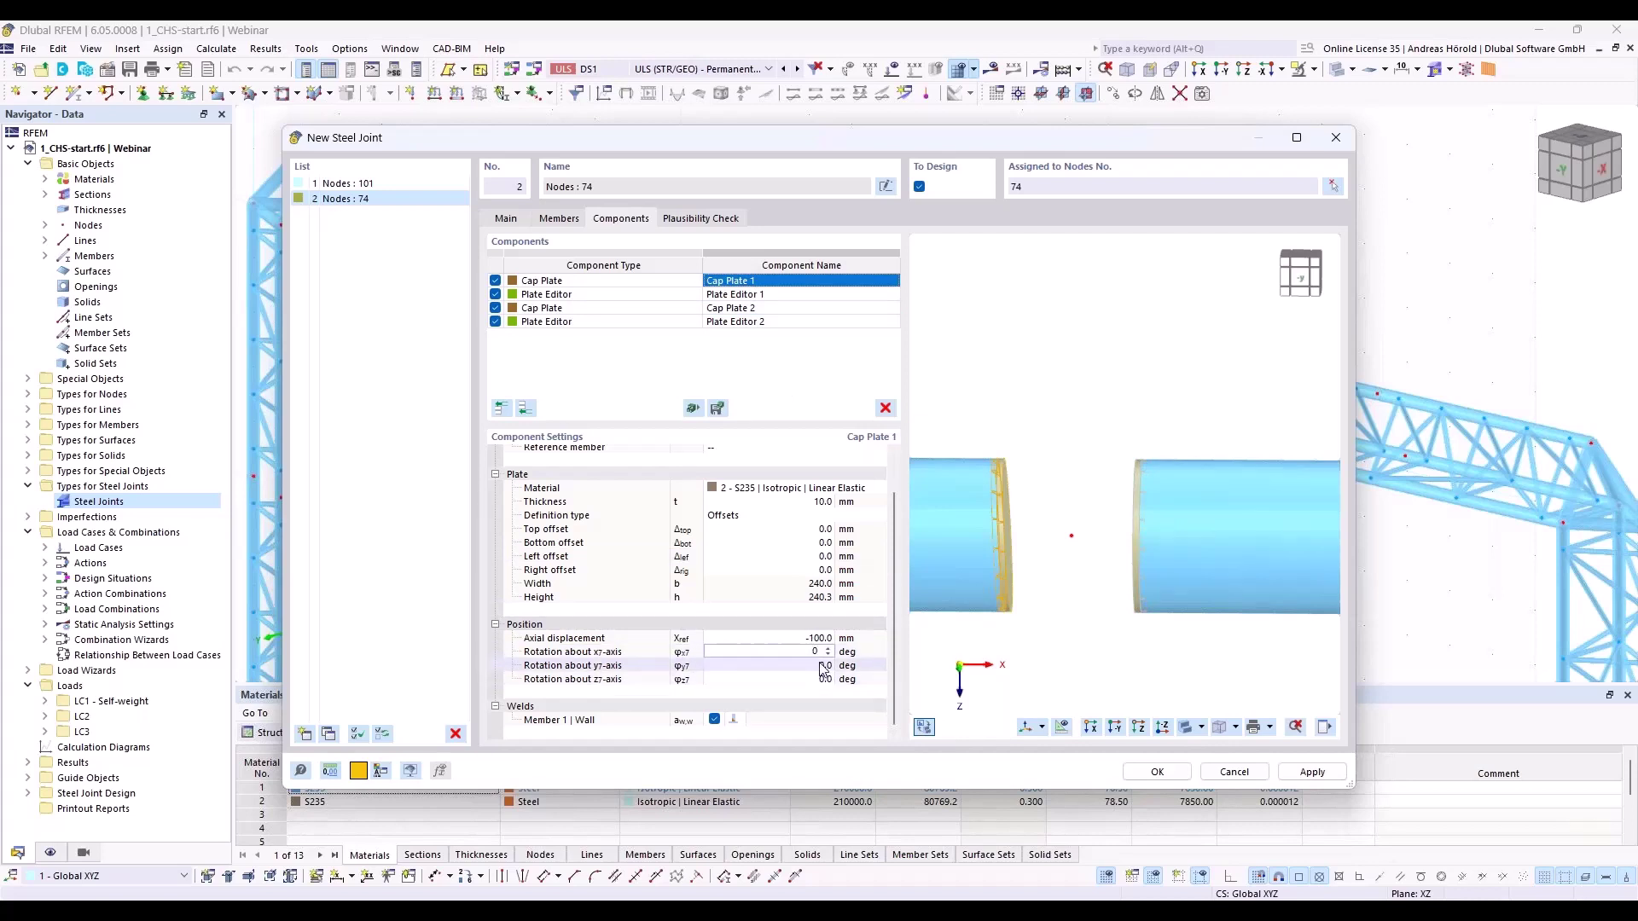
pyautogui.press('Tab')
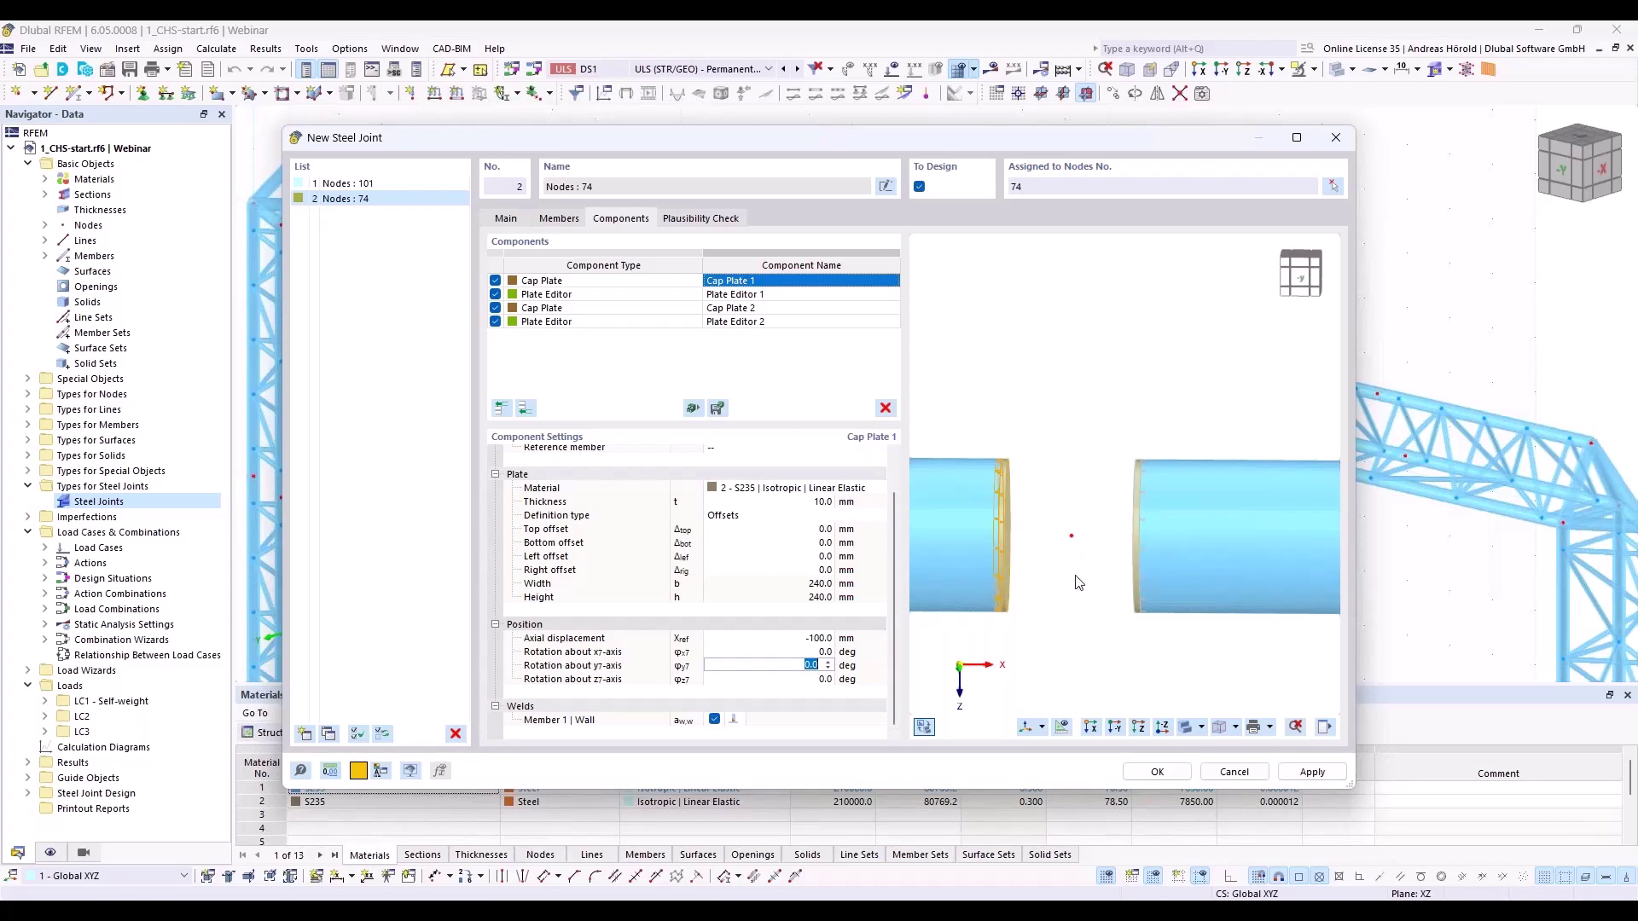
# Add an Inserted Member component and choose the thin-walled cross-shaped parametric section for it
pyautogui.click(526, 410)
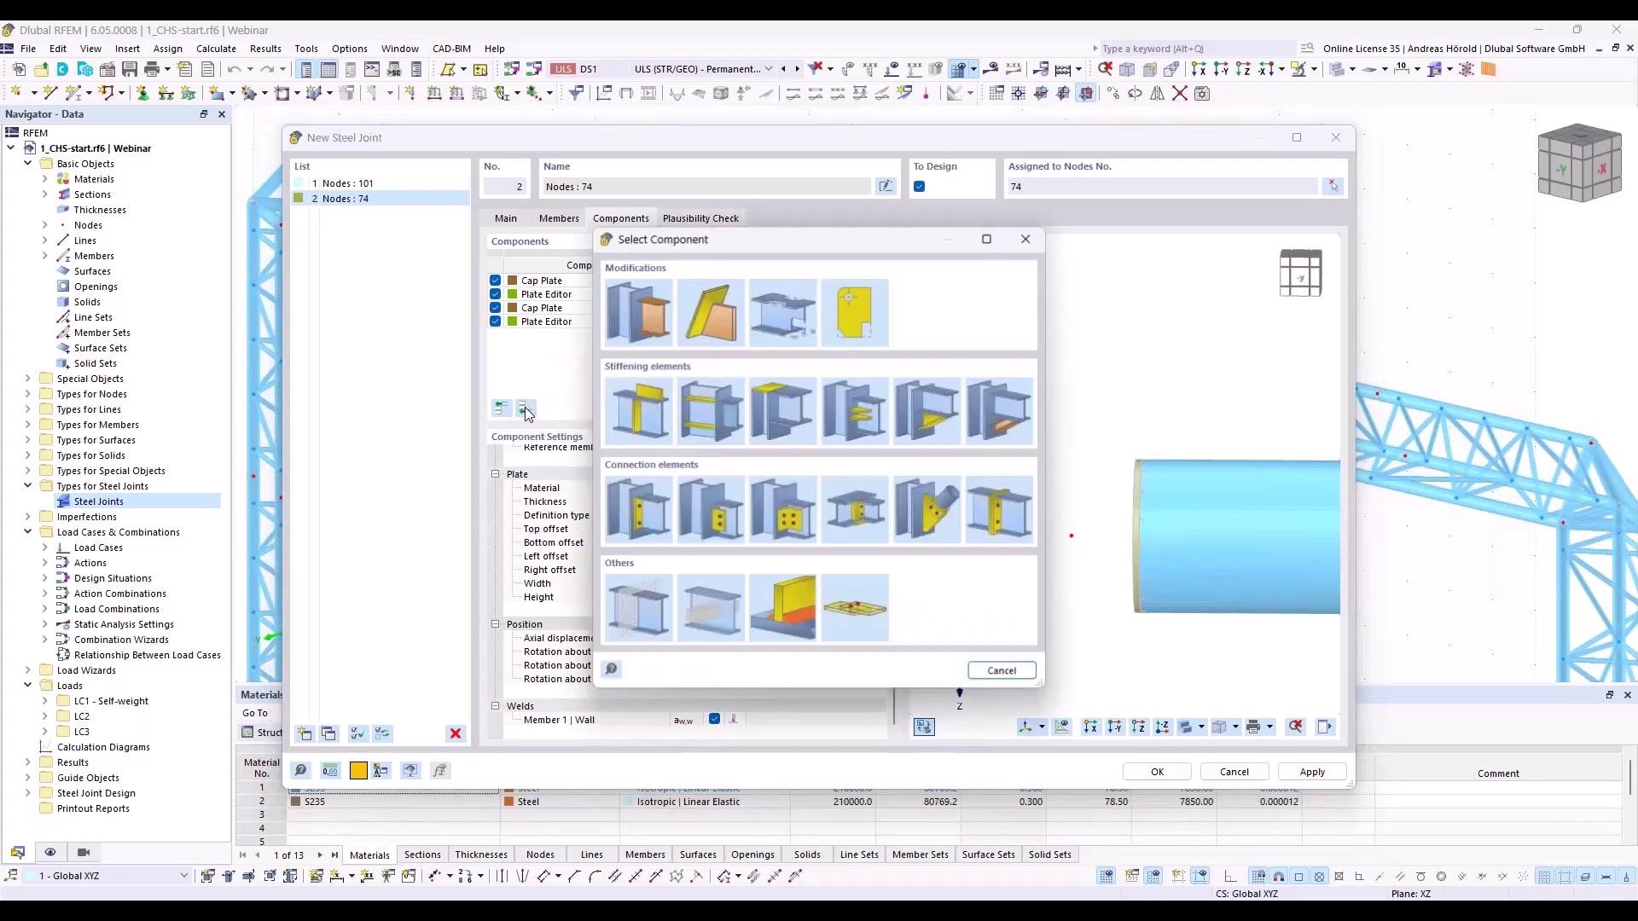
pyautogui.doubleClick(1003, 414)
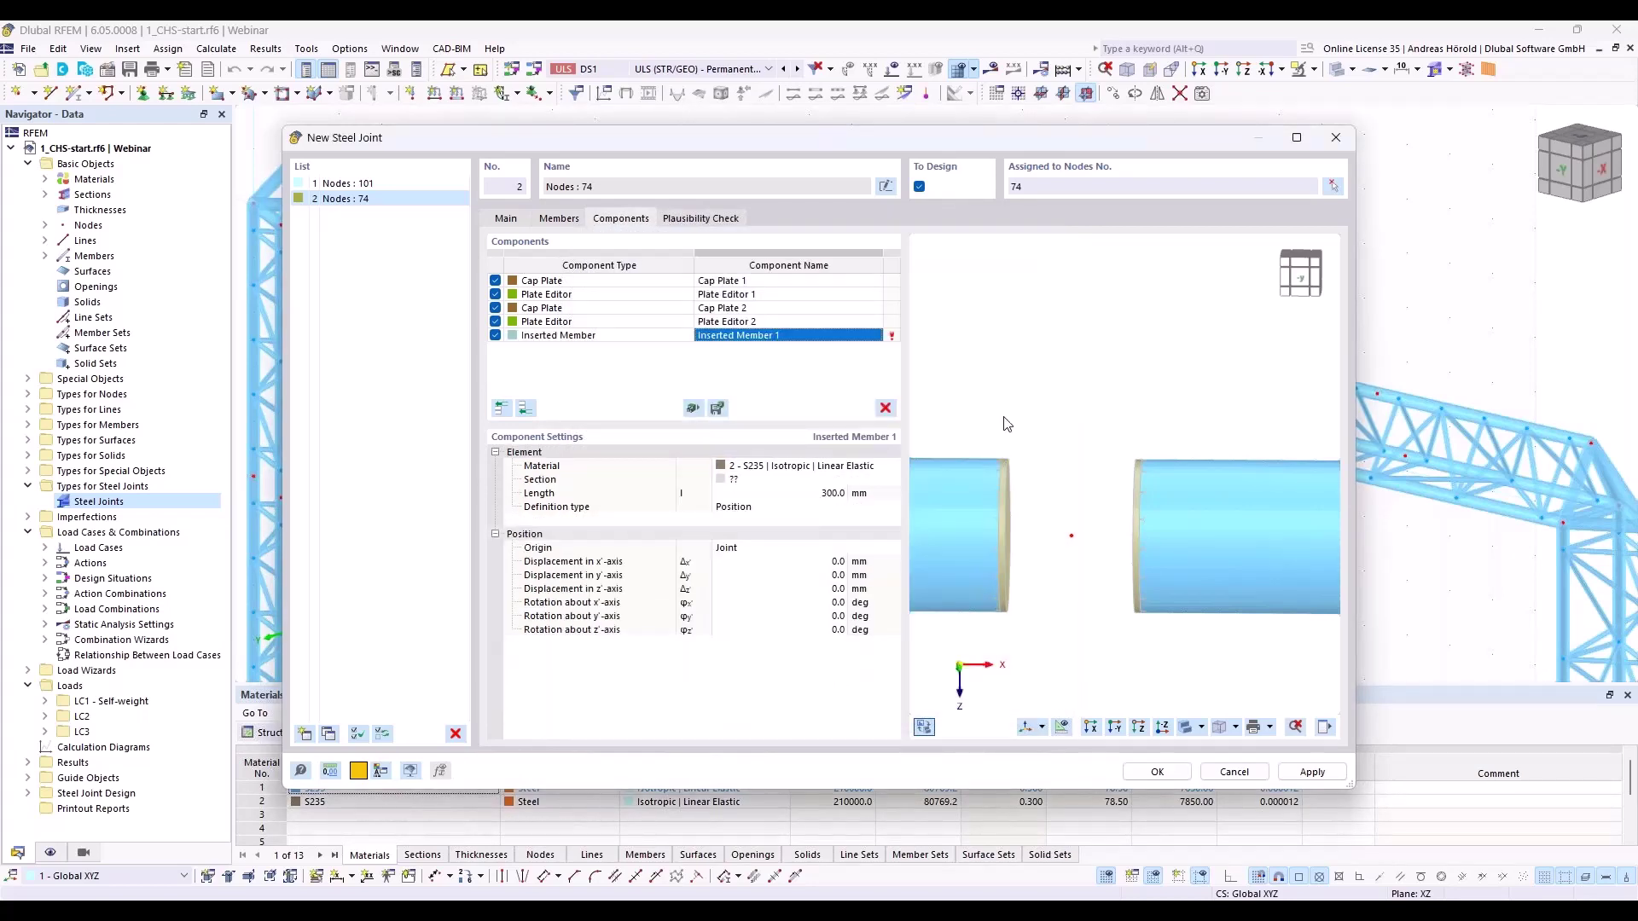
pyautogui.click(778, 480)
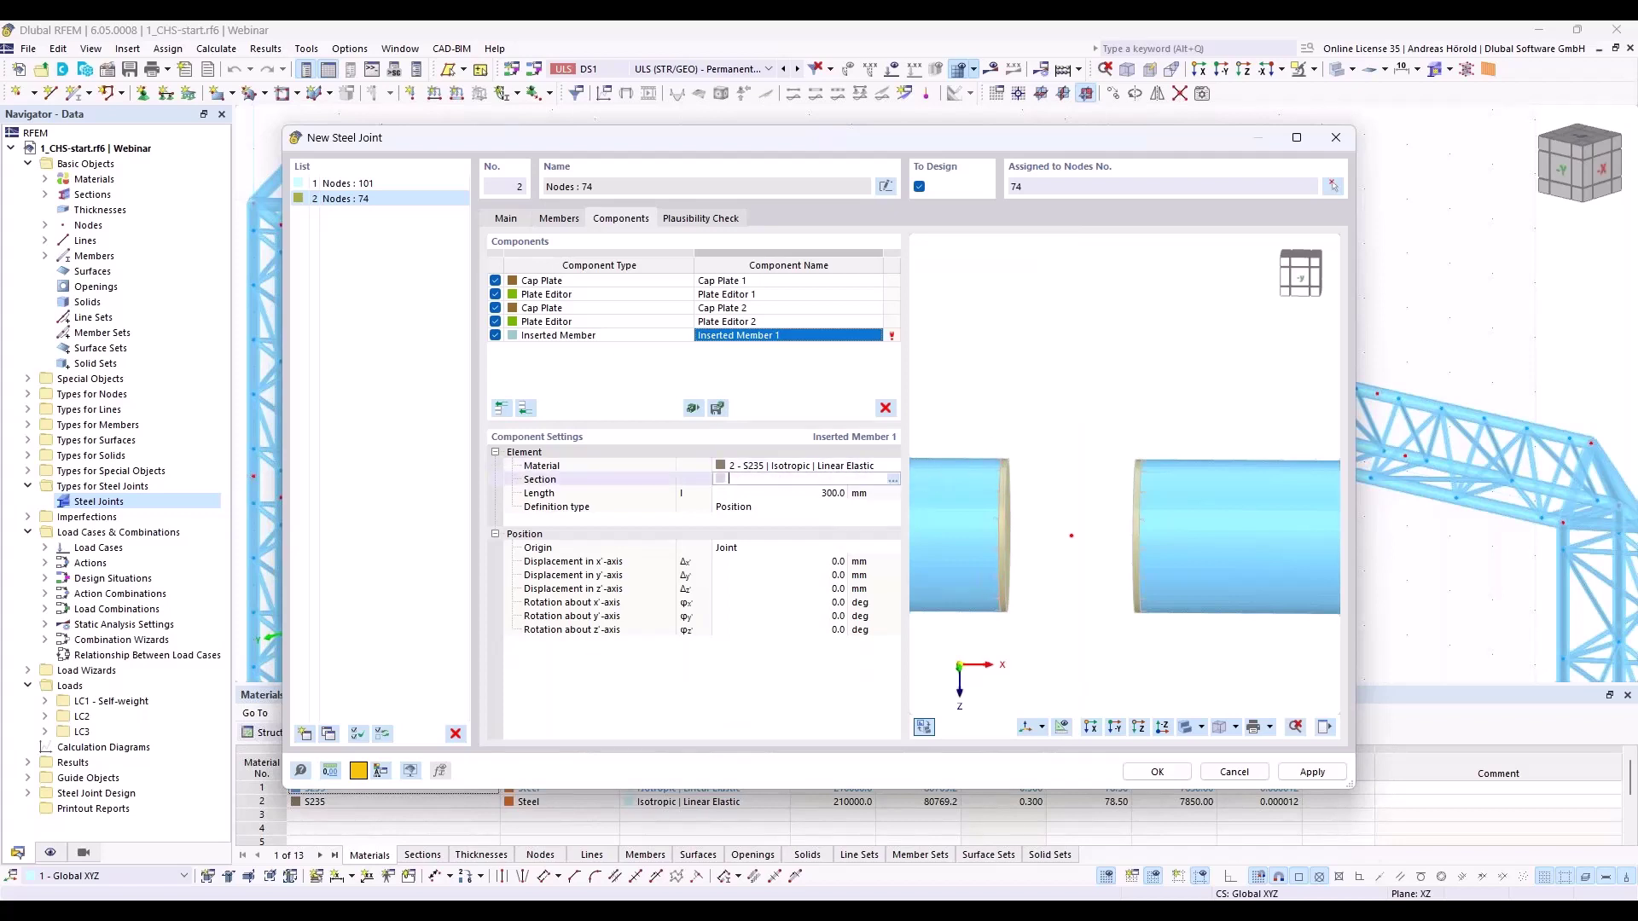
pyautogui.click(892, 483)
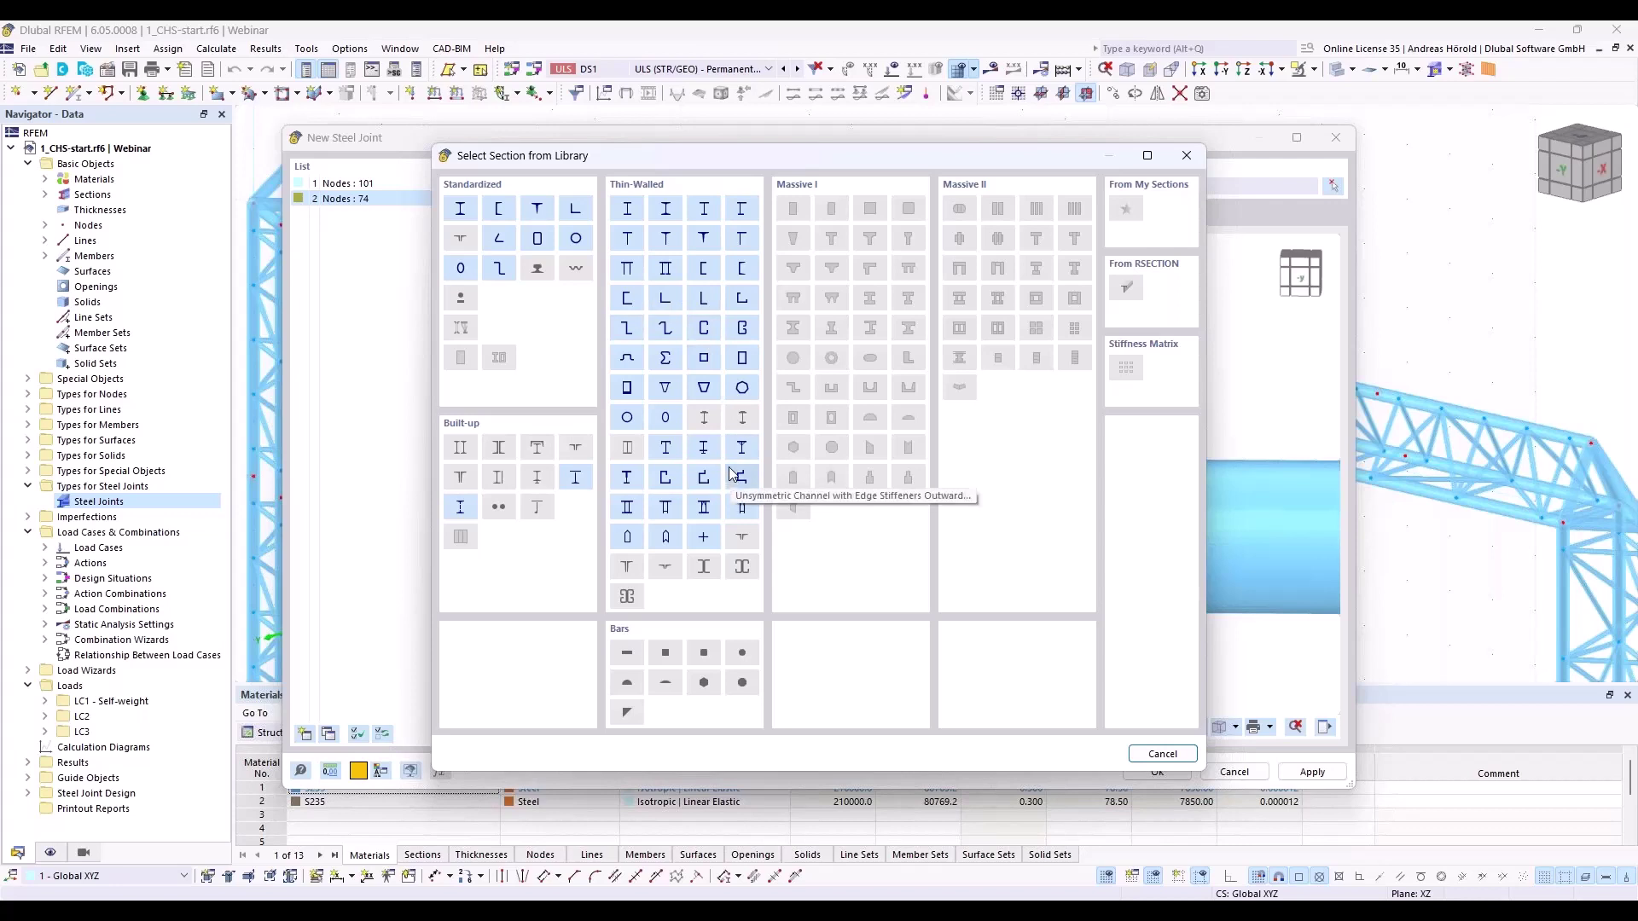
pyautogui.click(704, 537)
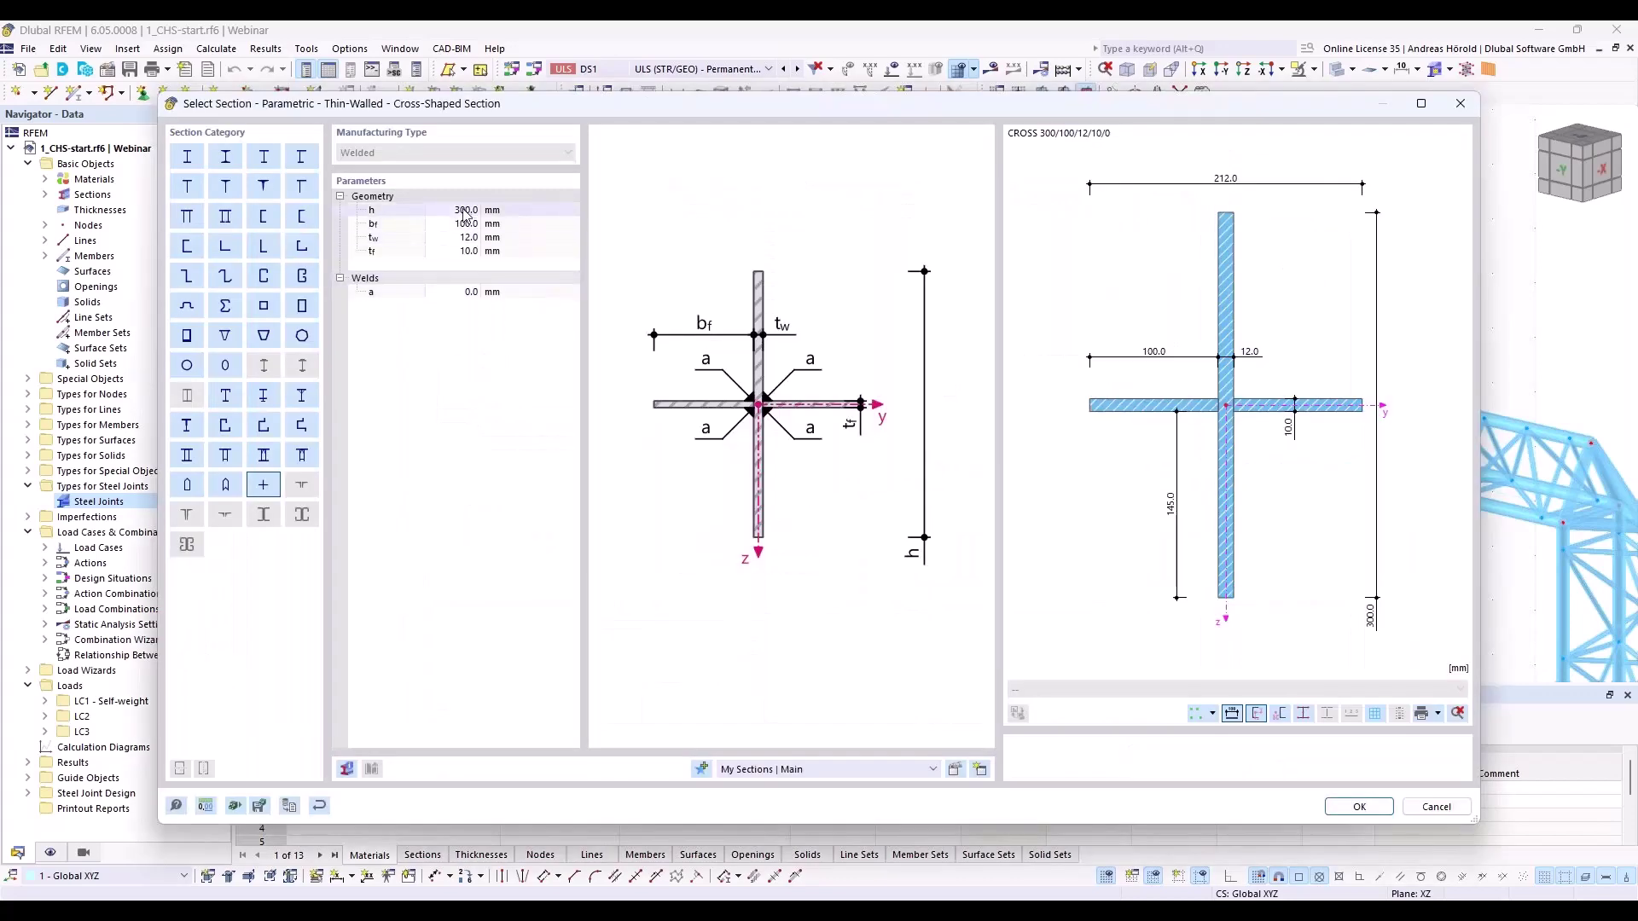
# Set the cross-shaped section's height h to 240 mm
pyautogui.click(465, 211)
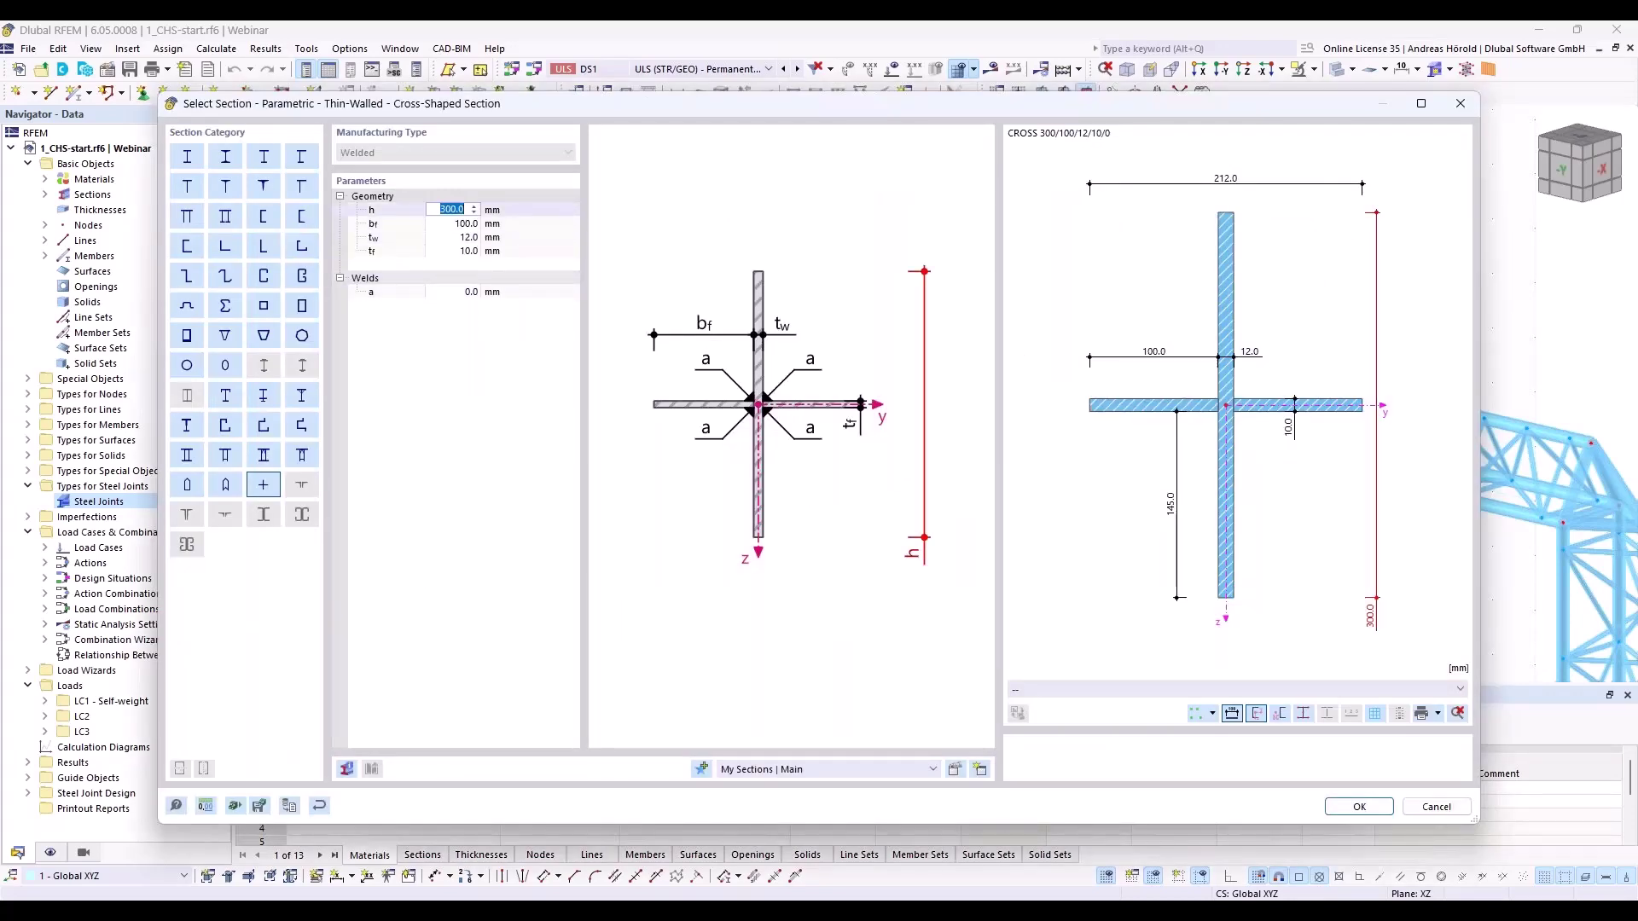
pyautogui.write('239')
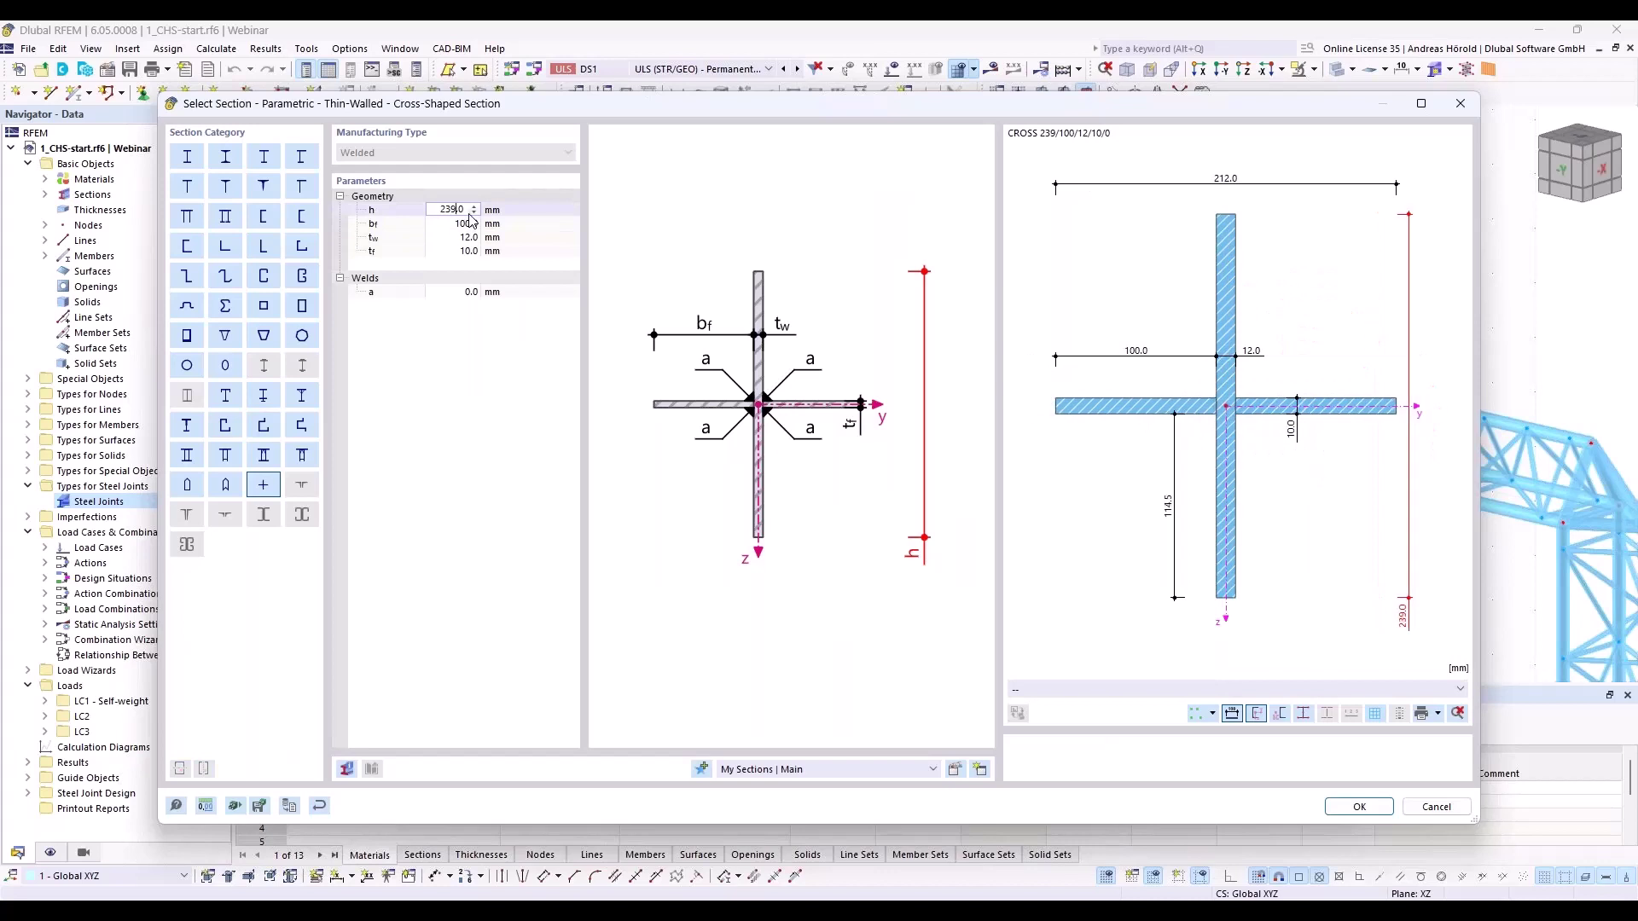
pyautogui.write('115')
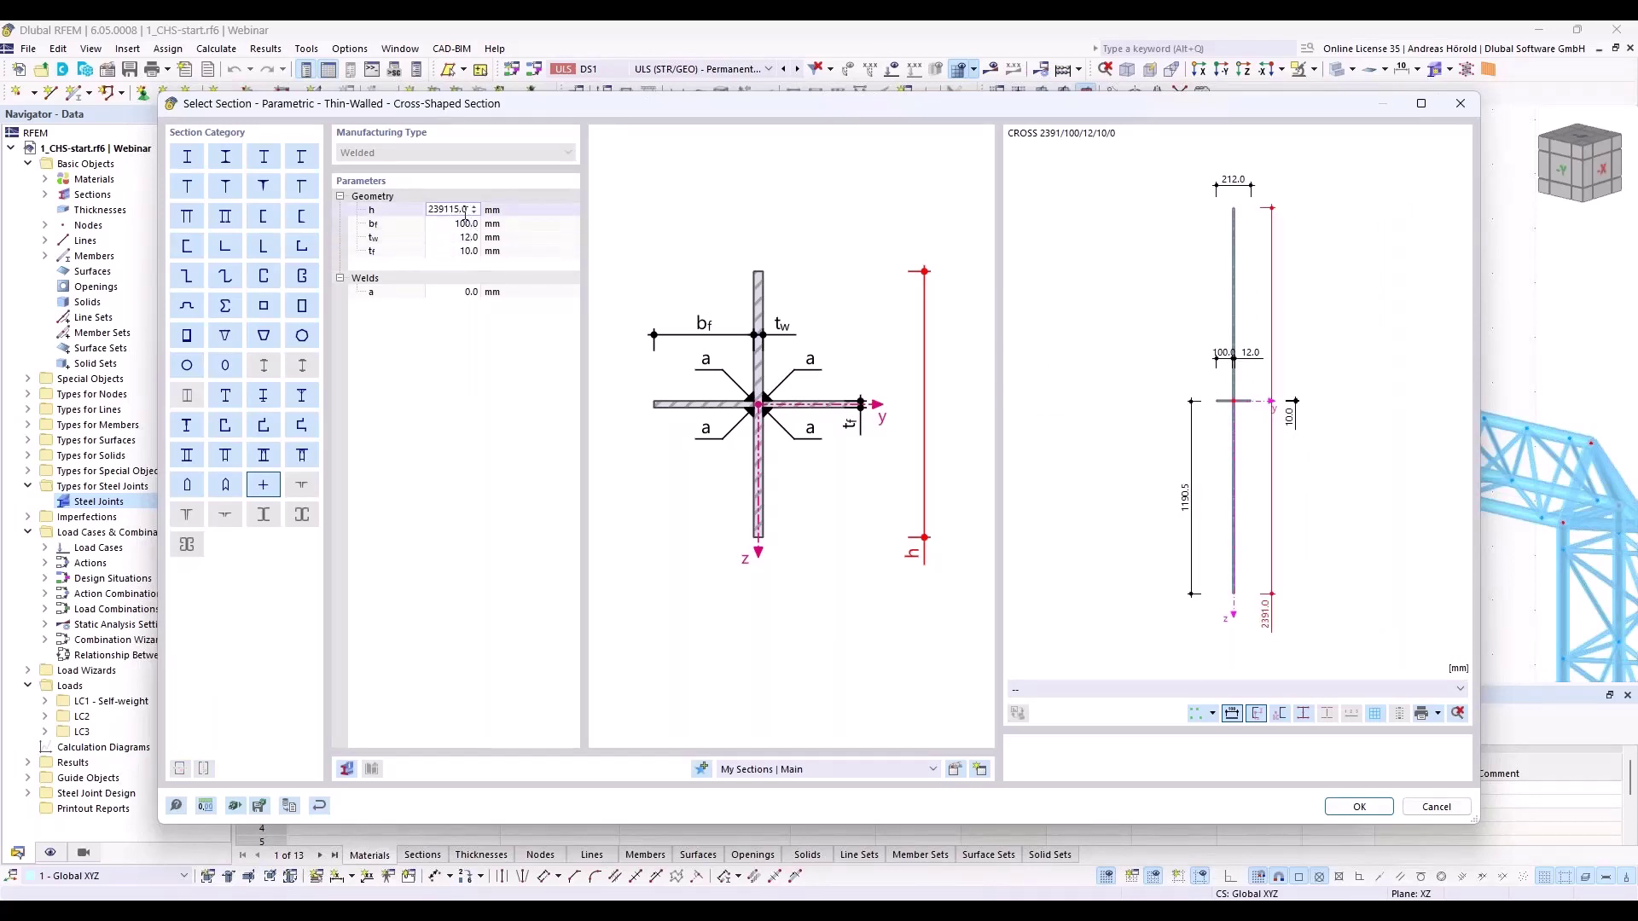
pyautogui.press('BackSpace')
pyautogui.press('BackSpace')
pyautogui.press('BackSpace')
pyautogui.press('BackSpace')
pyautogui.press('BackSpace')
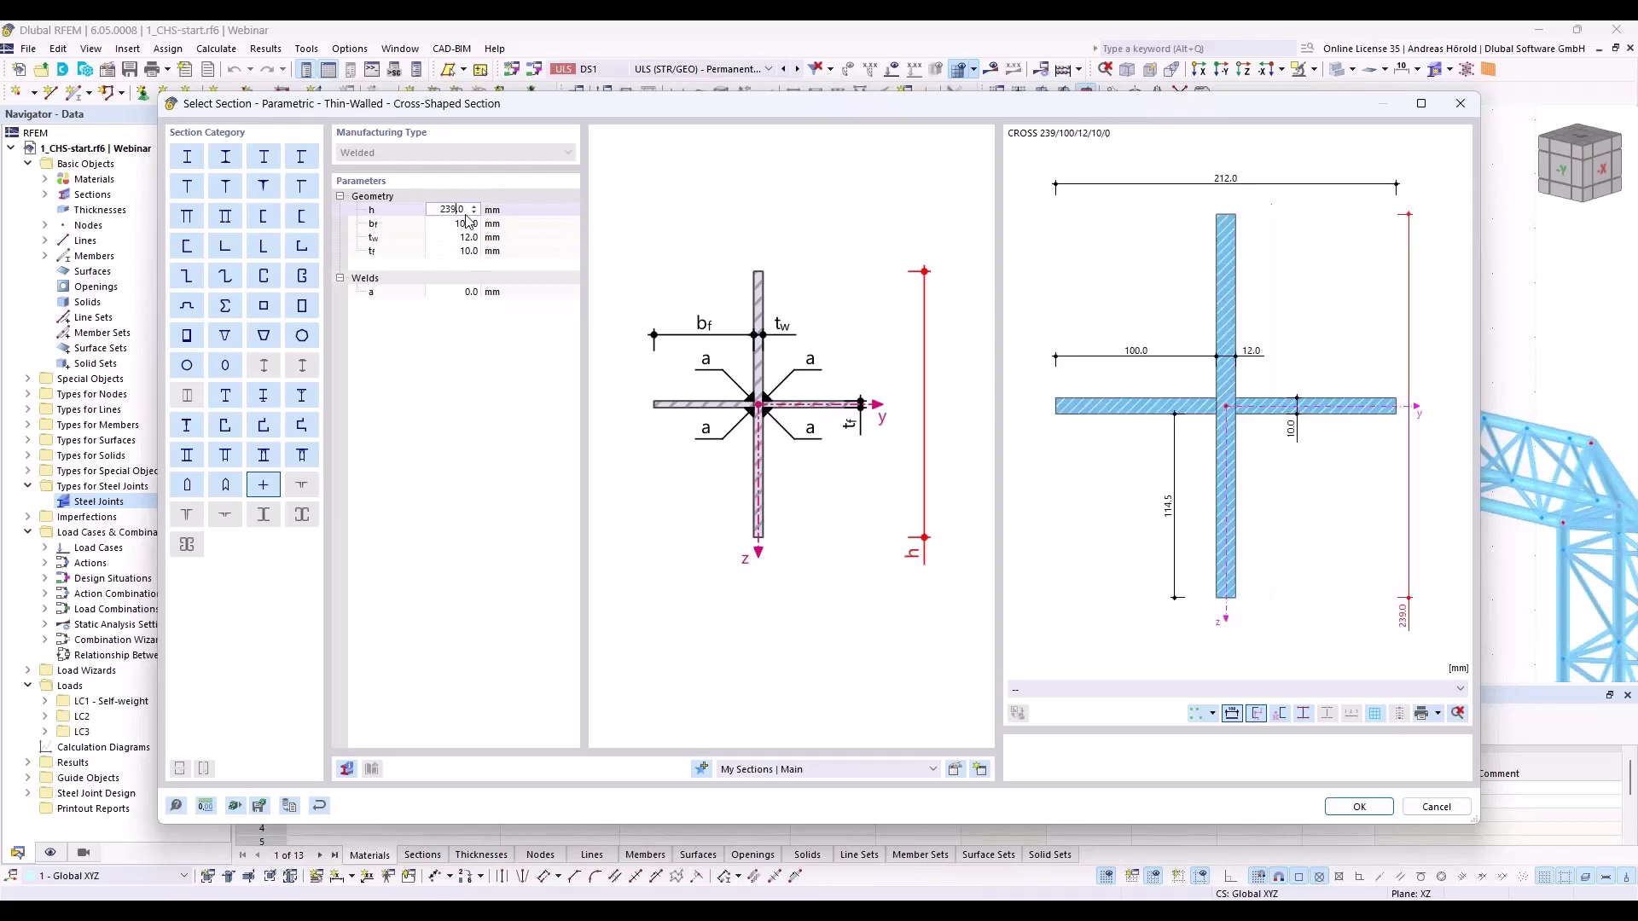
pyautogui.write('40')
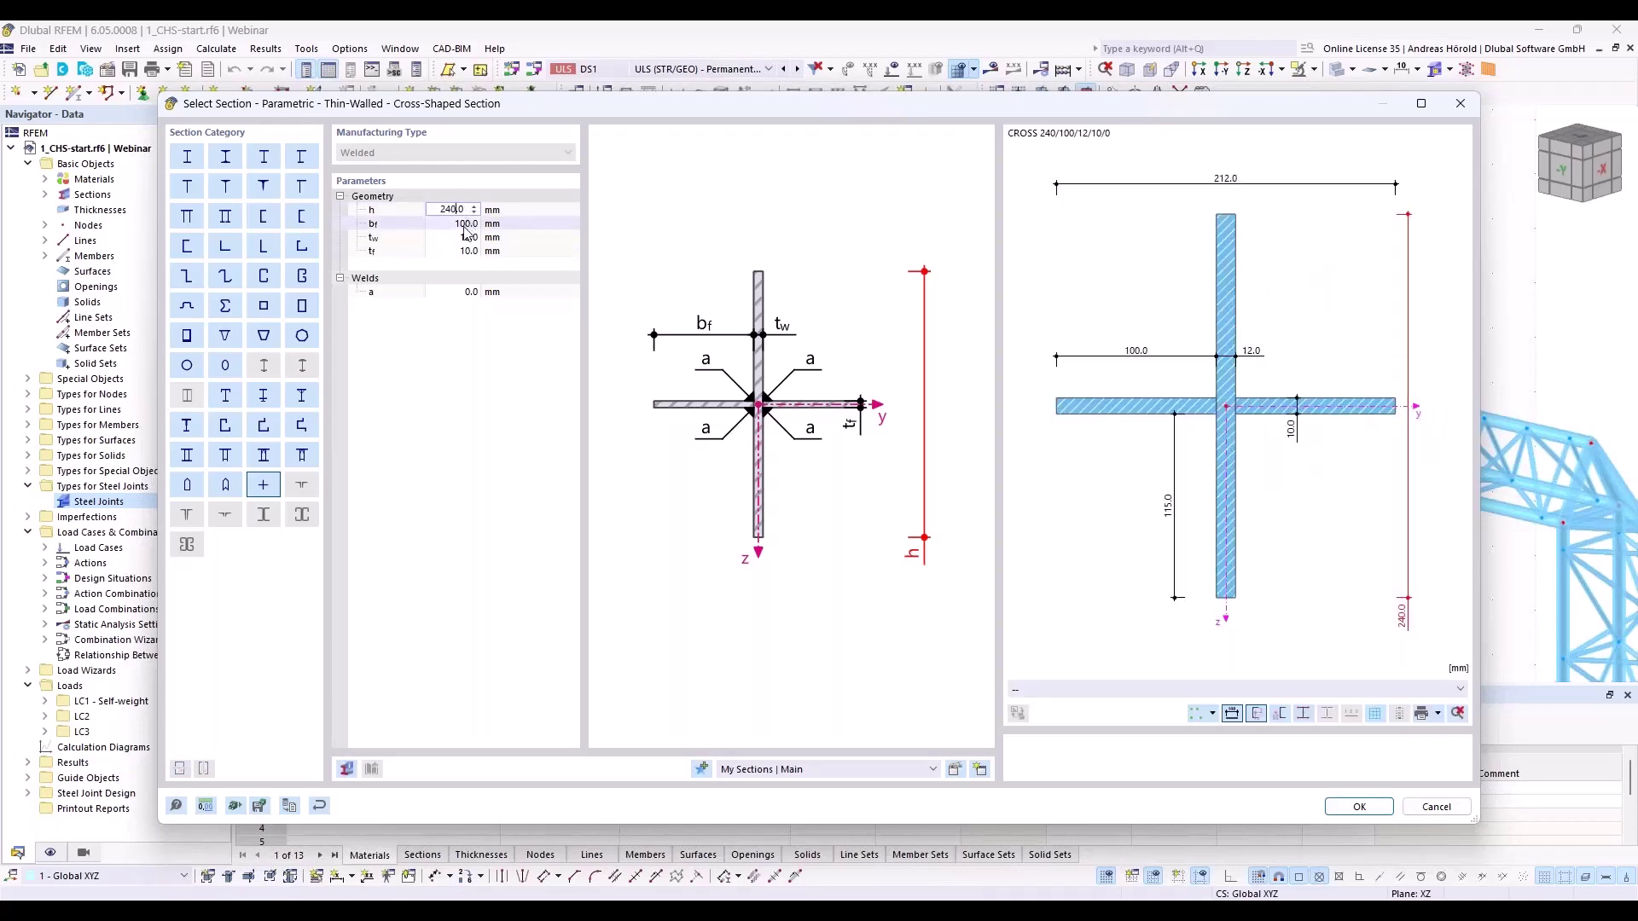
pyautogui.press('Tab')
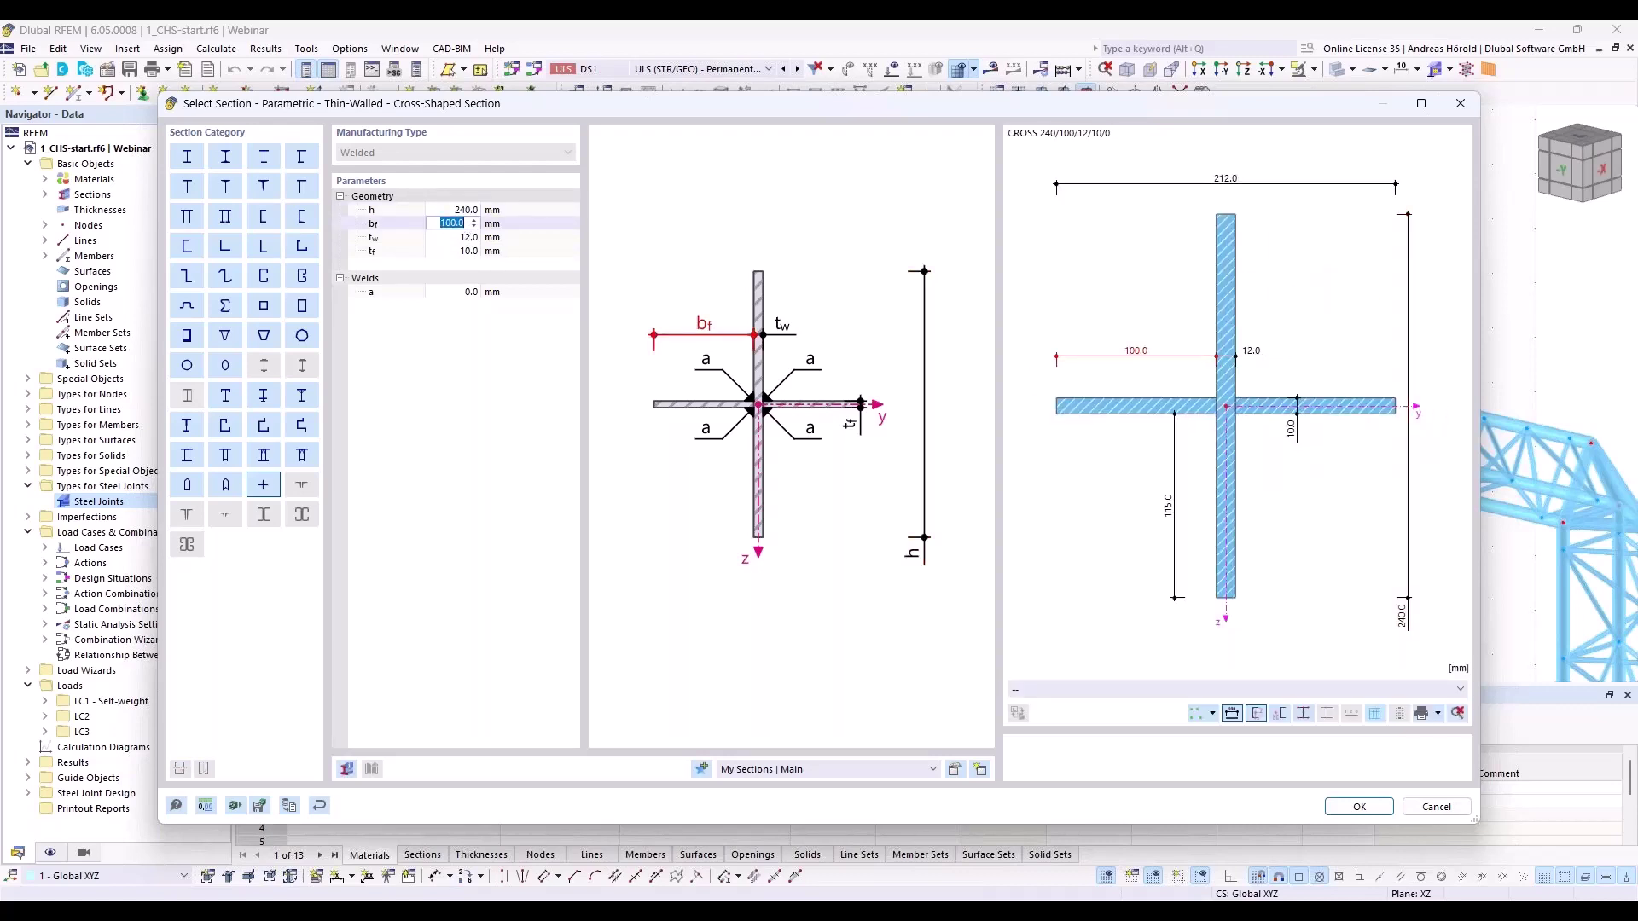
# Set the cross section's flange width bf to 115 mm and web thickness tw to 10 mm, and accept the section
pyautogui.write('115')
pyautogui.press('Tab')
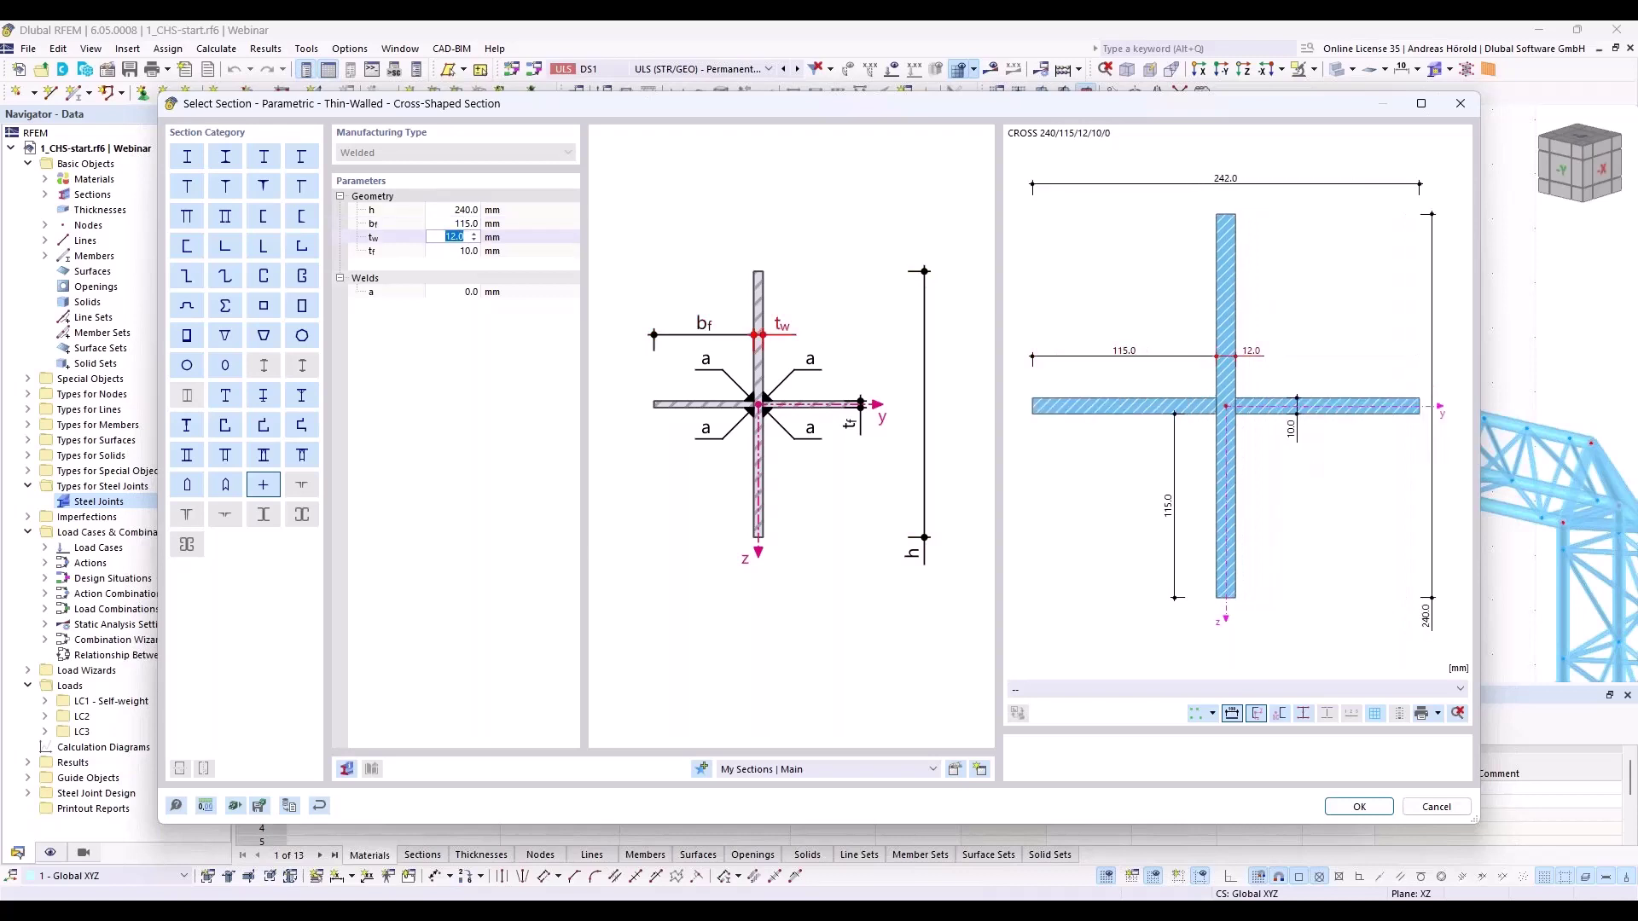
pyautogui.write('10')
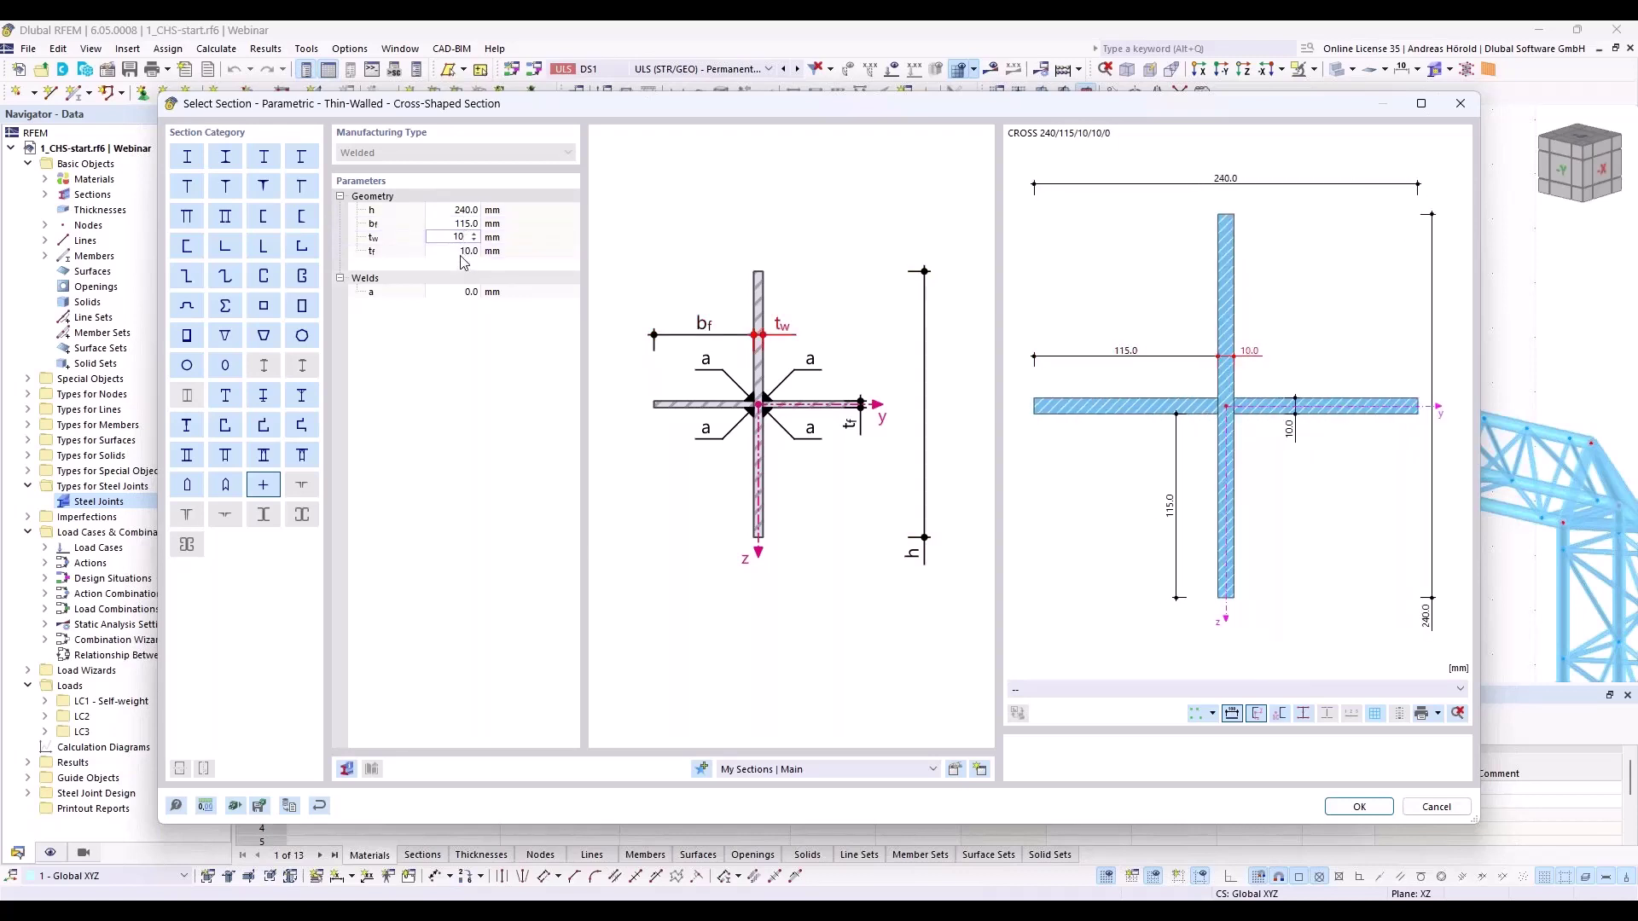
pyautogui.press('Tab')
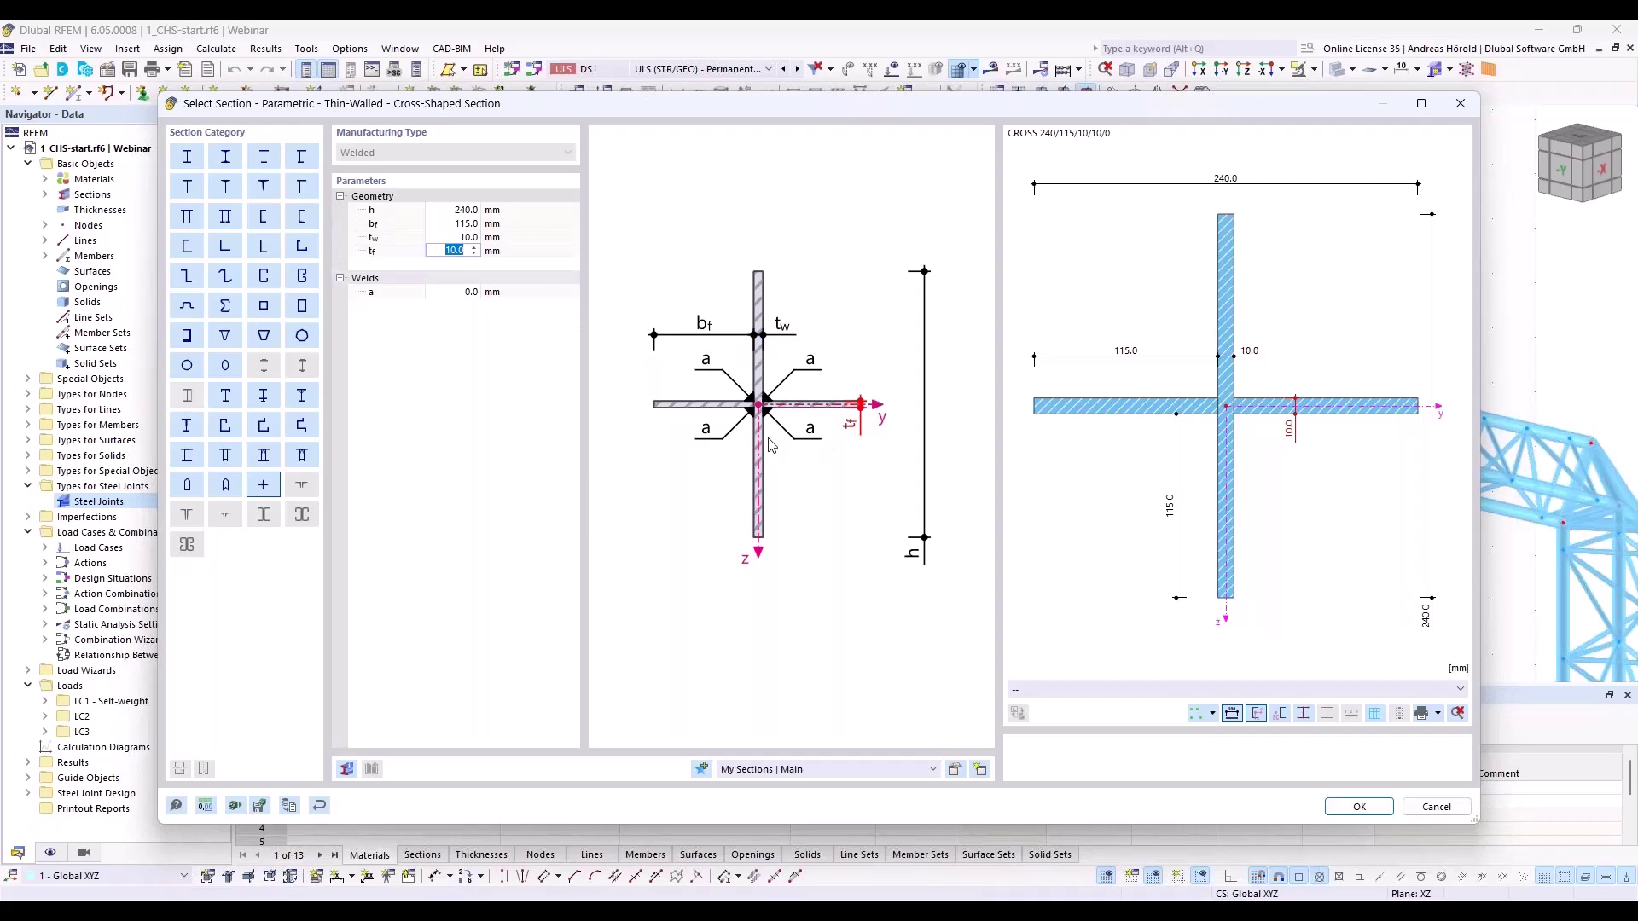
pyautogui.click(1349, 811)
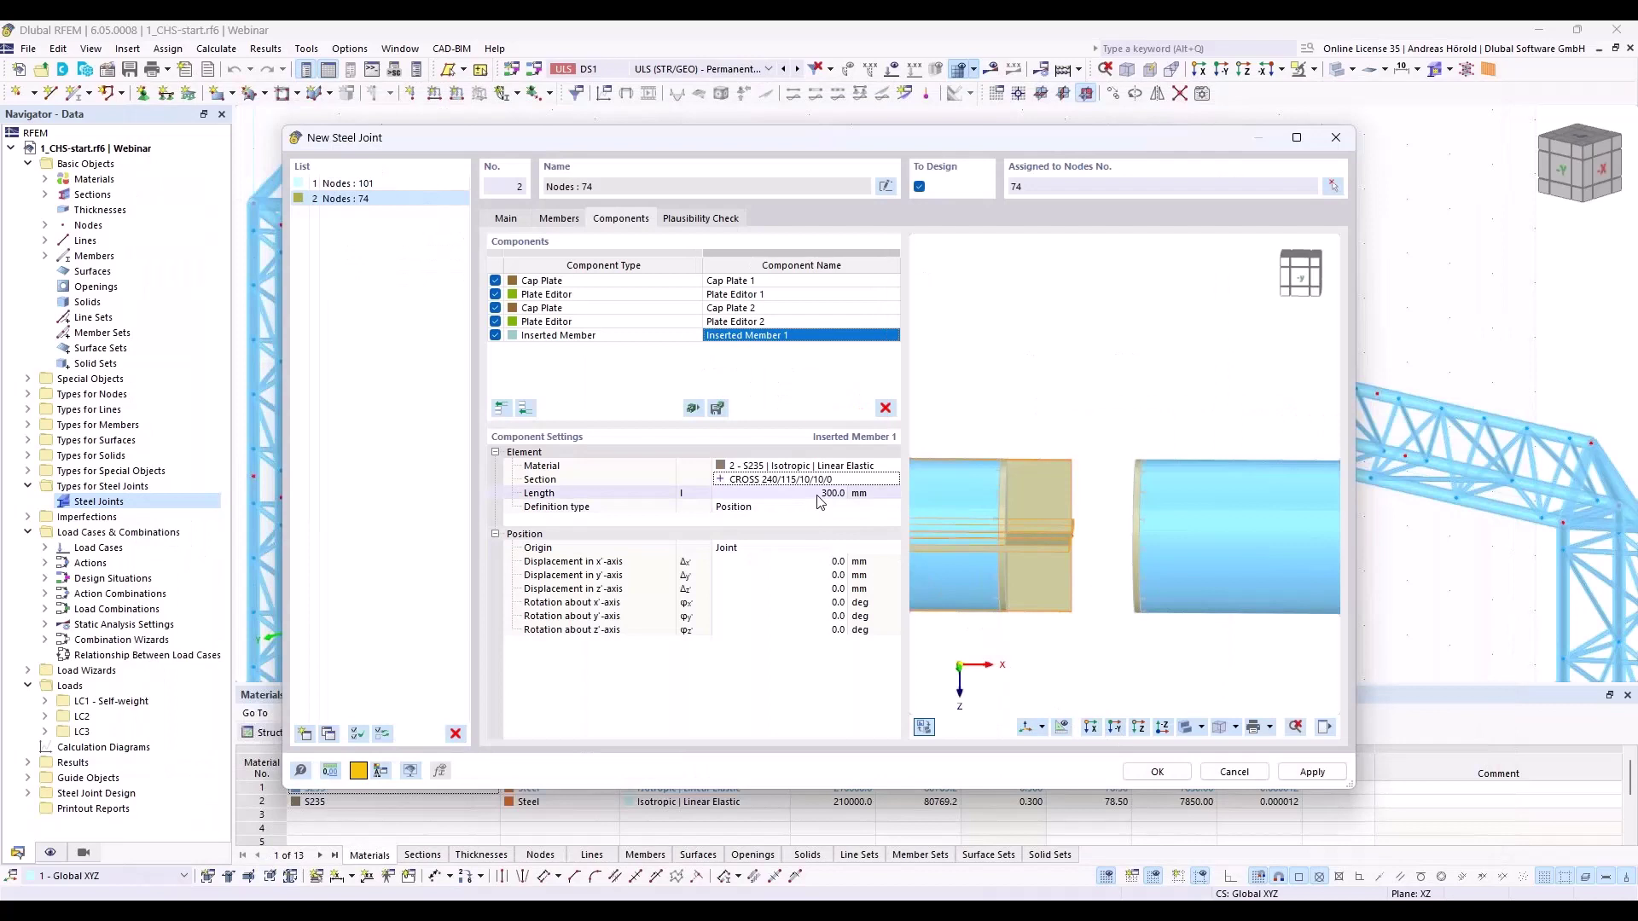
# Set the inserted member's length to 100 mm
pyautogui.click(817, 494)
pyautogui.write('1')
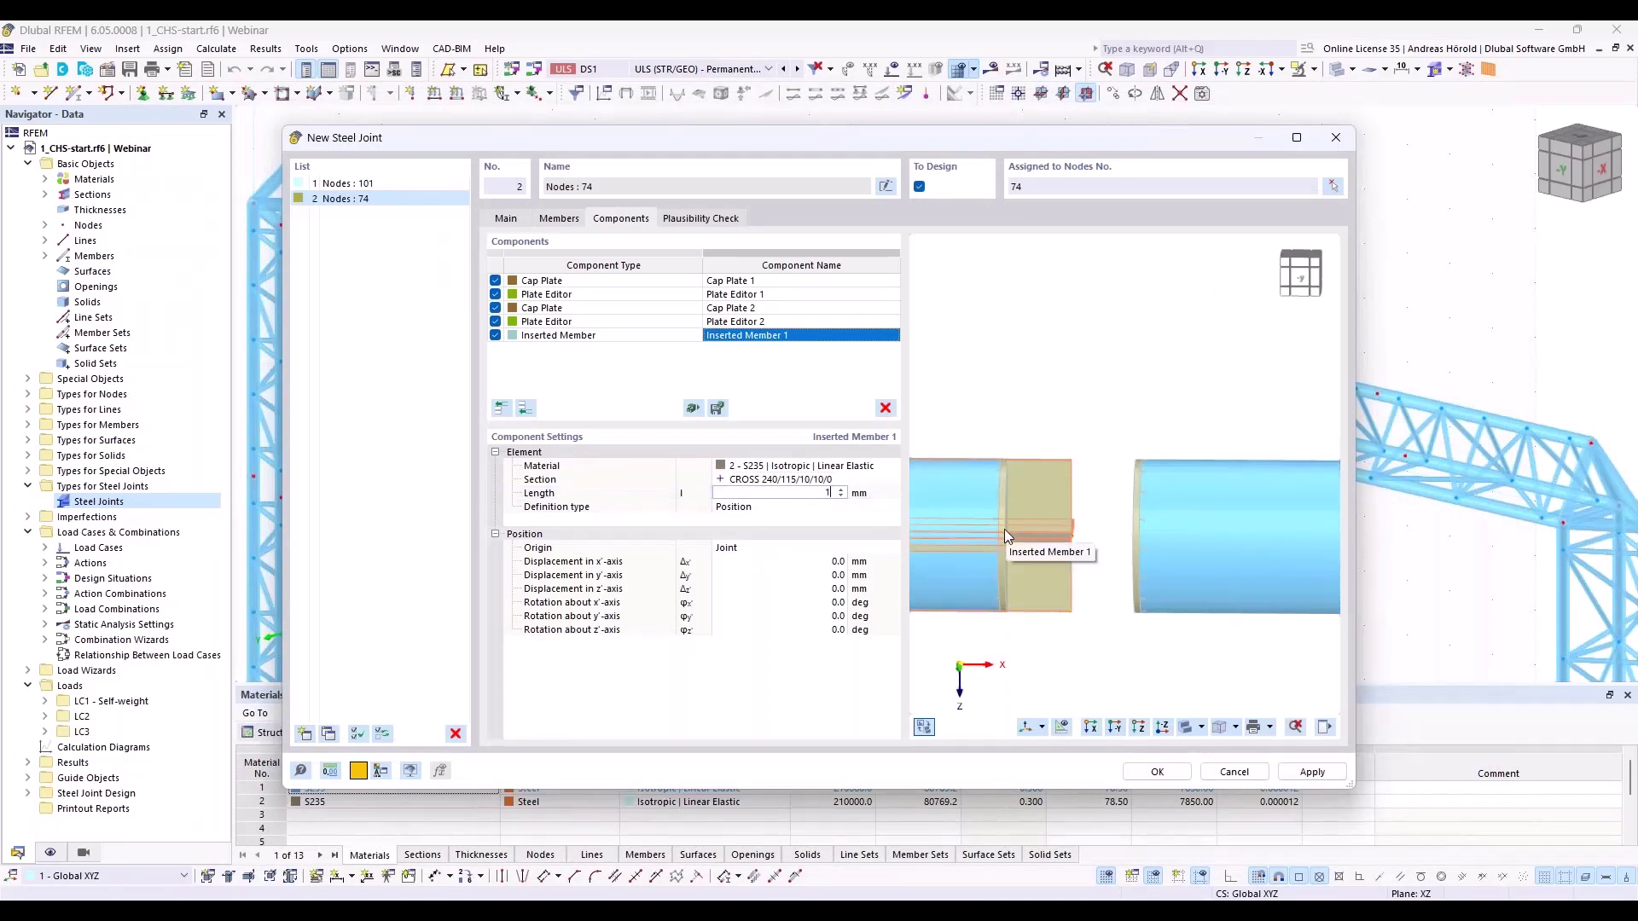
pyautogui.write('00')
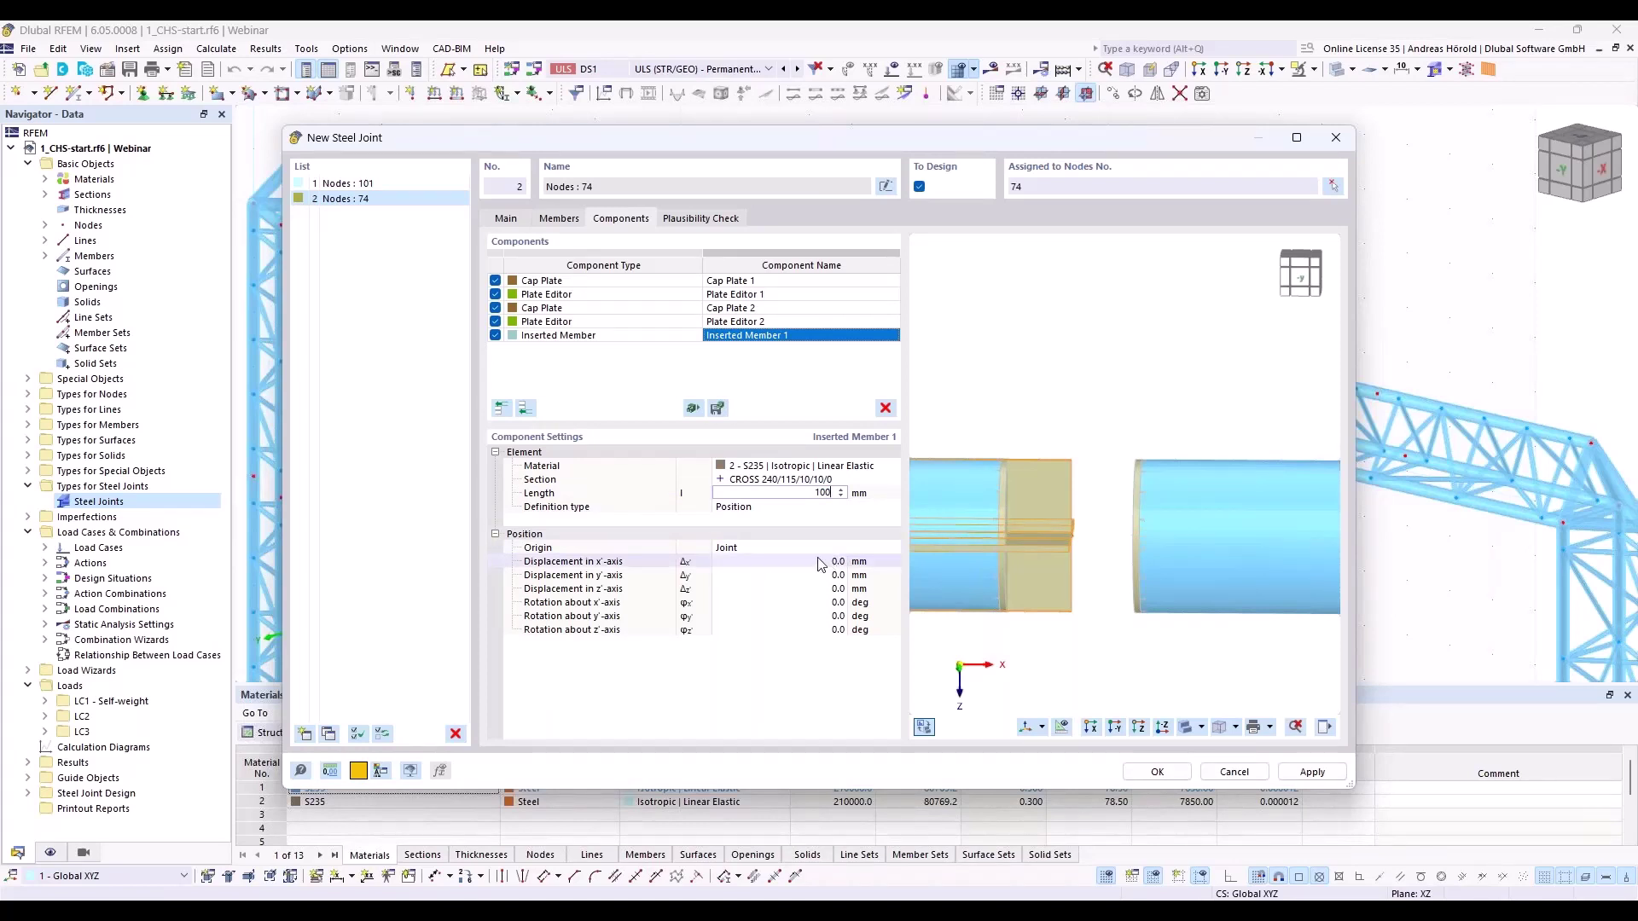
# Set the inserted member's position origin to Member, referenced to Member 1
pyautogui.click(776, 547)
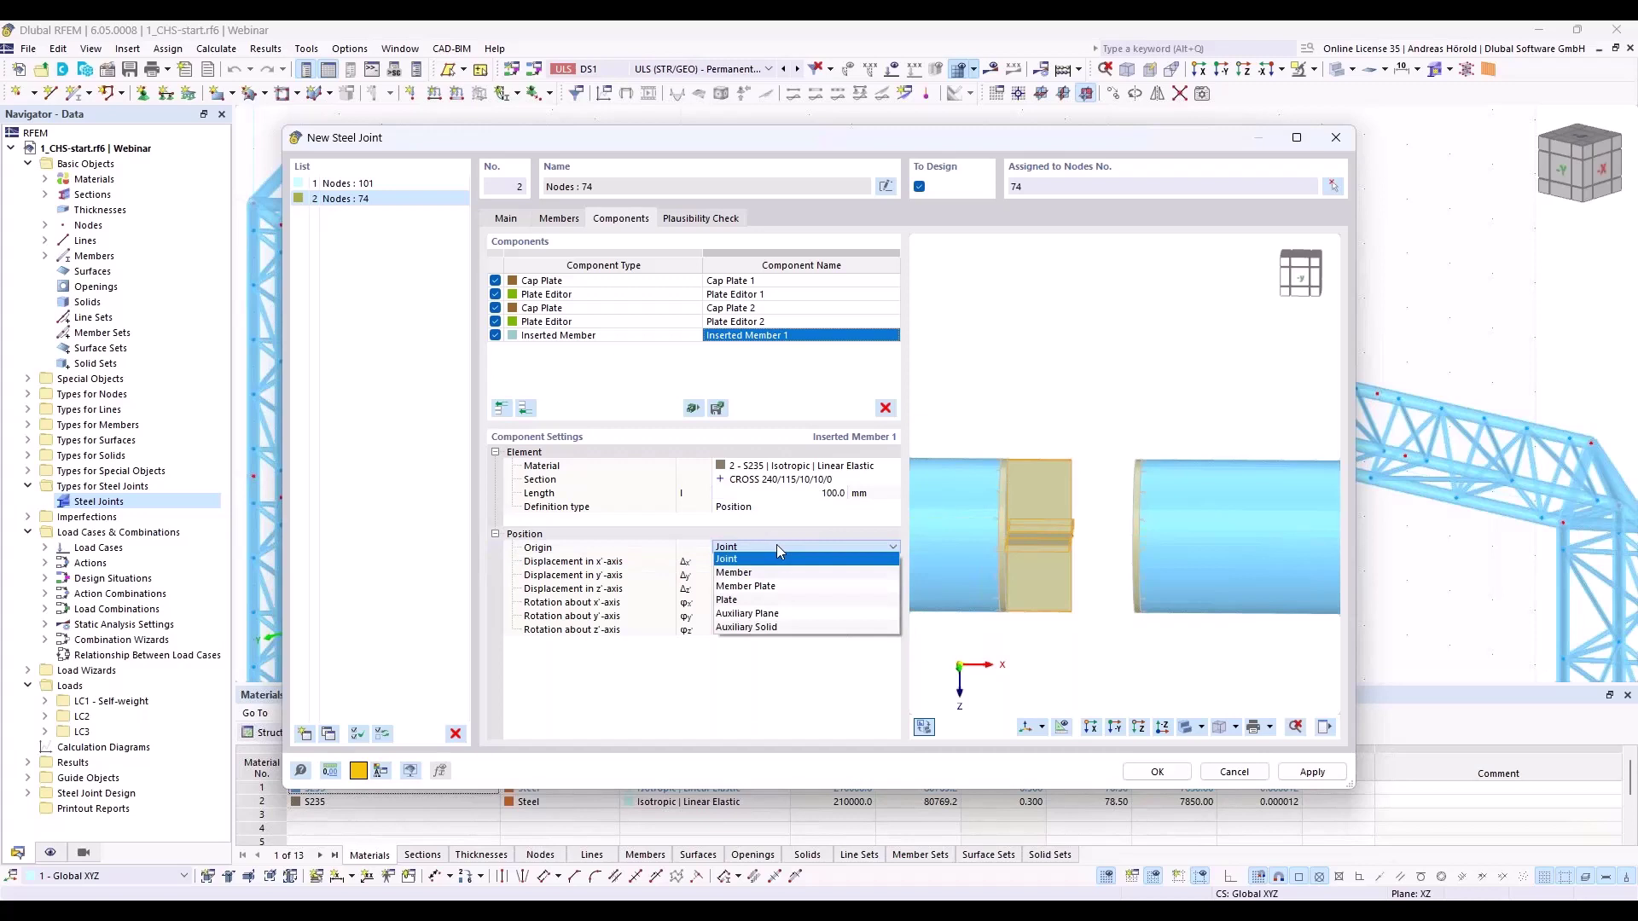
pyautogui.click(778, 548)
pyautogui.click(778, 548)
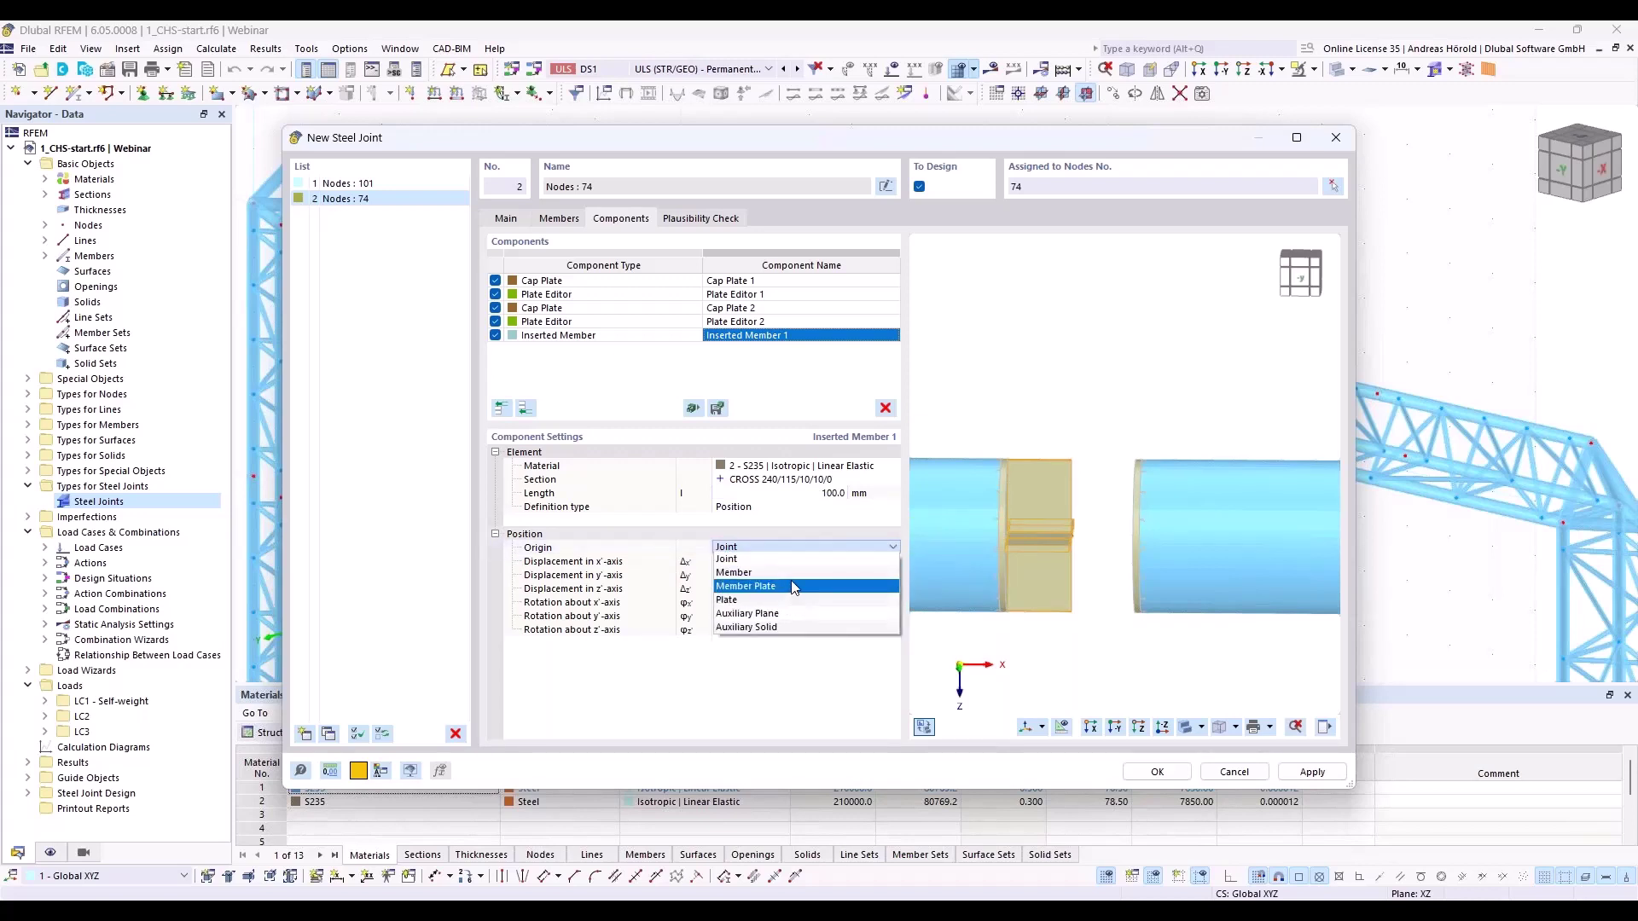
pyautogui.click(795, 579)
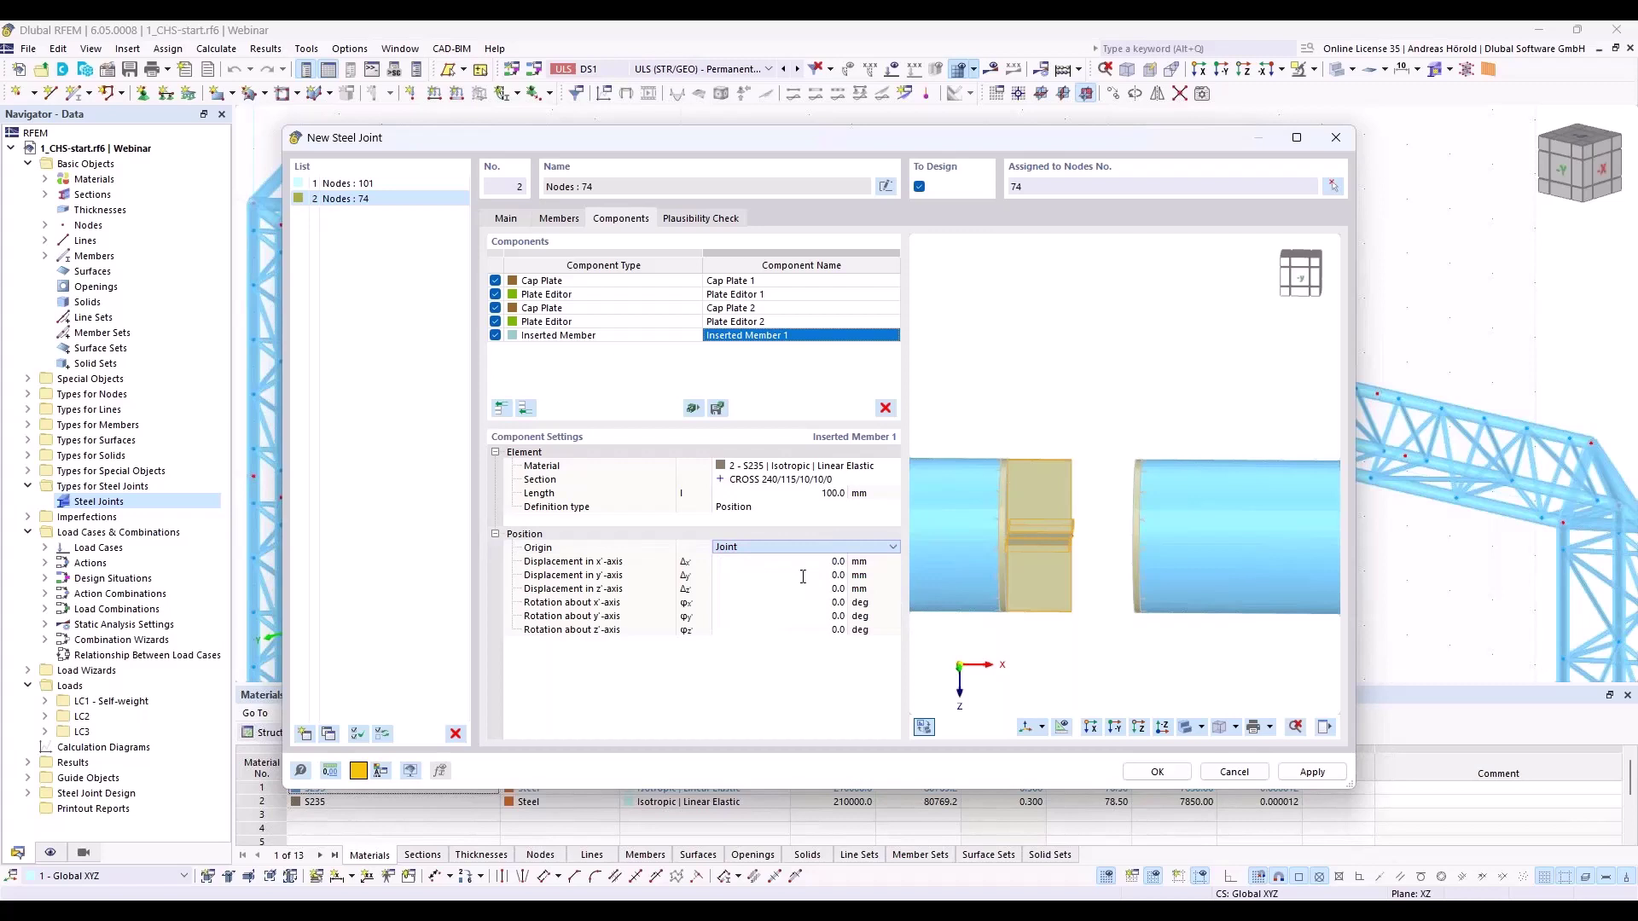
pyautogui.click(864, 550)
pyautogui.click(856, 575)
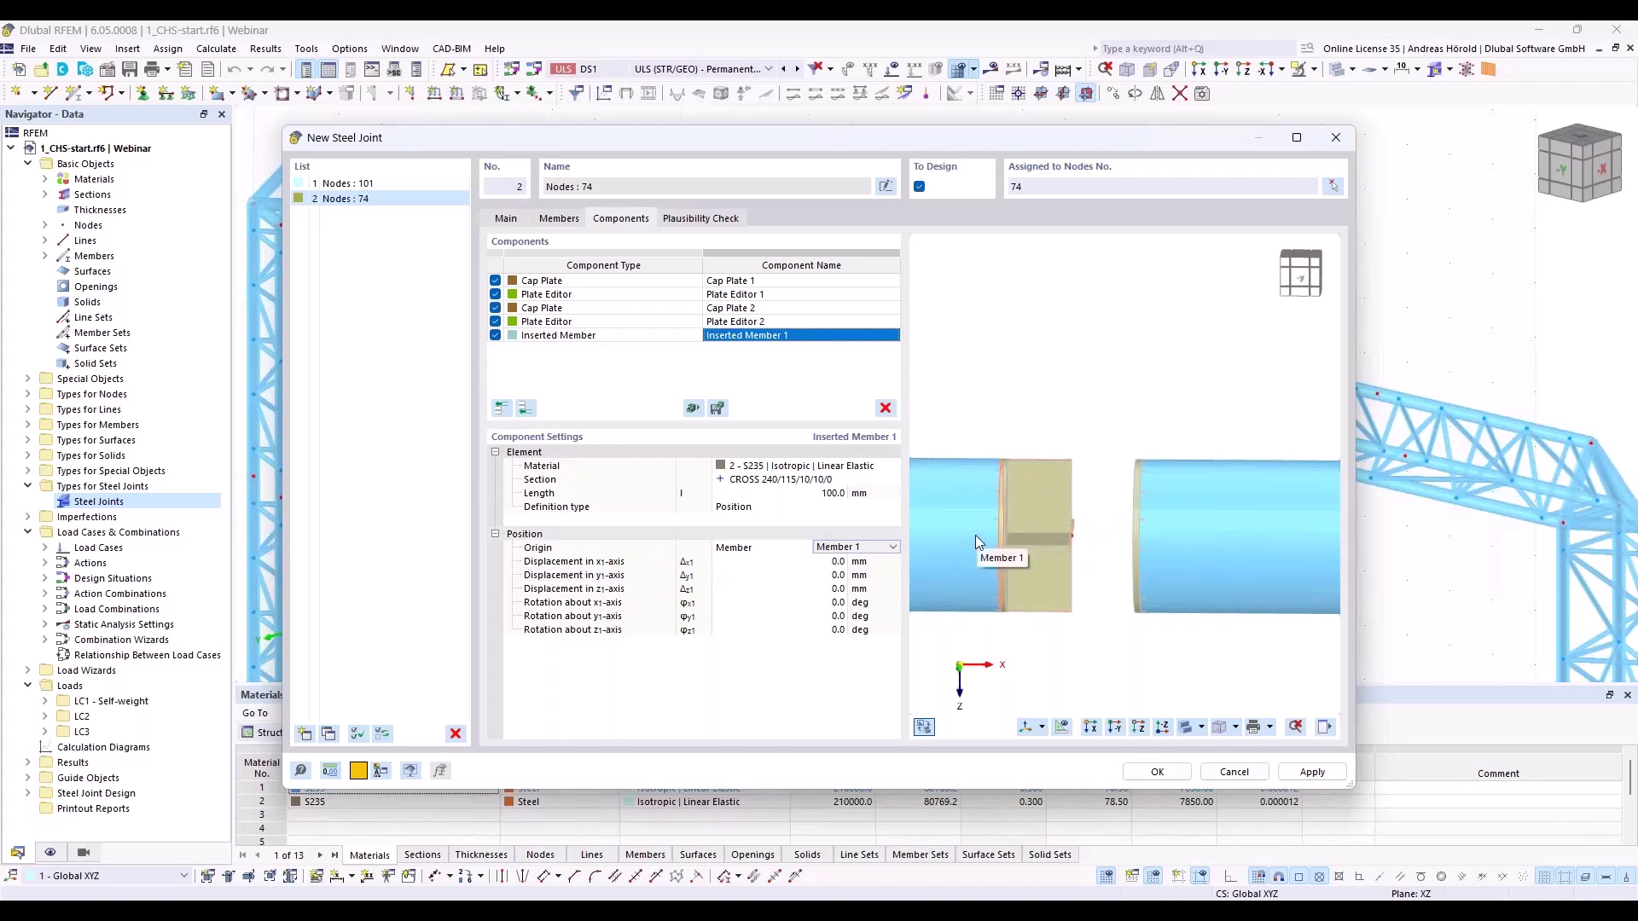
# Copy the Inserted Member component to the end of the component list
pyautogui.rightClick(754, 337)
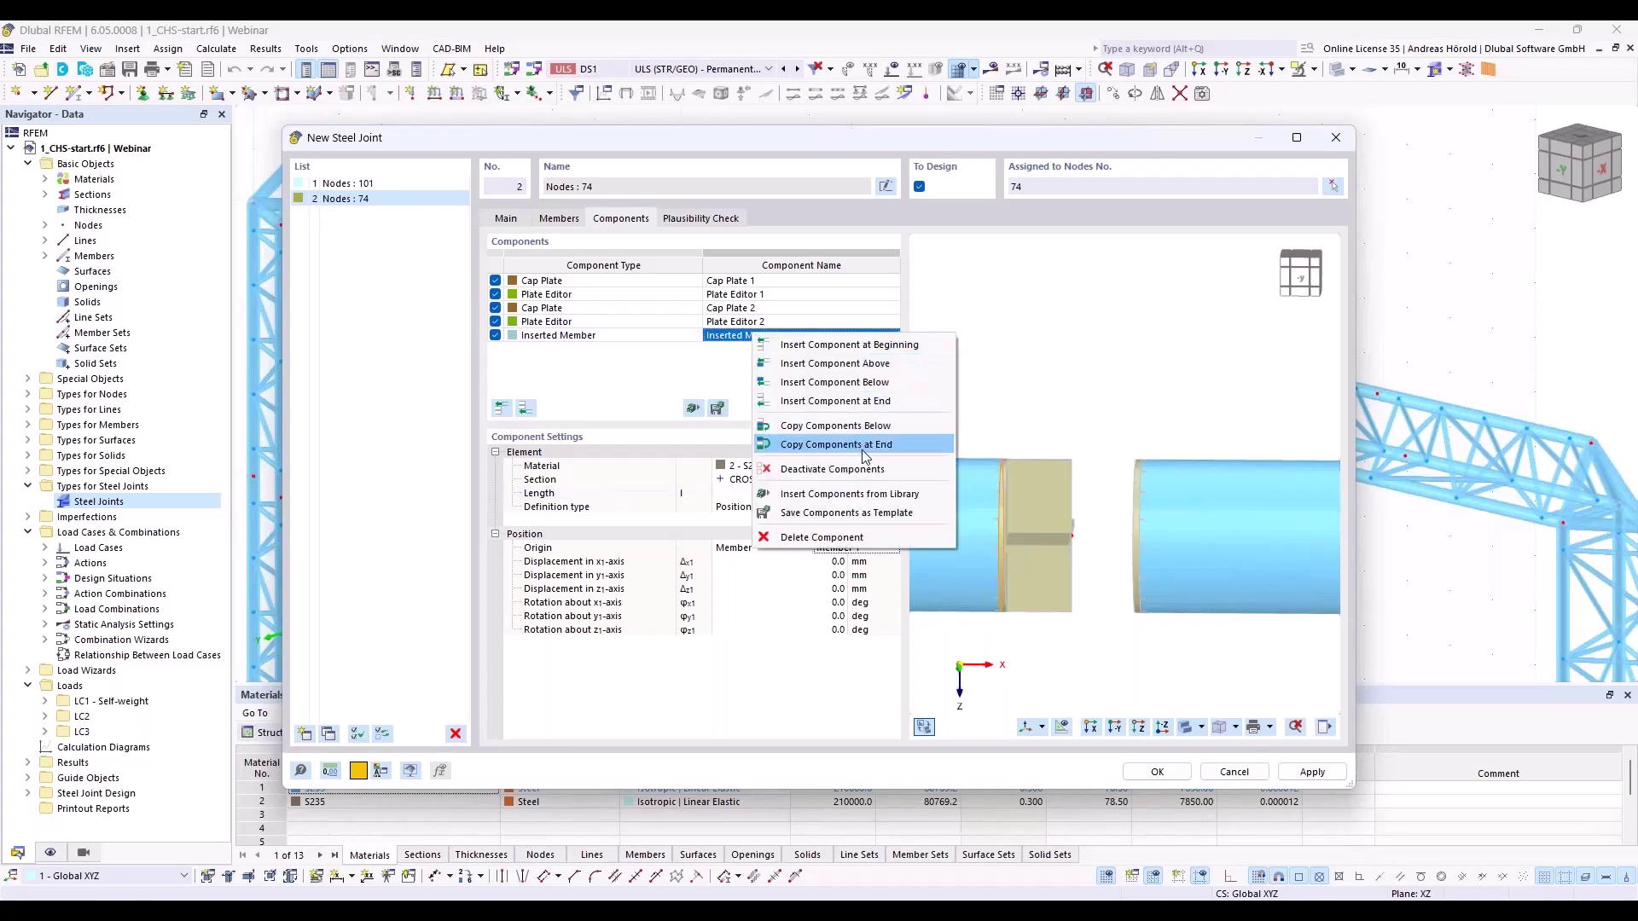
pyautogui.click(863, 452)
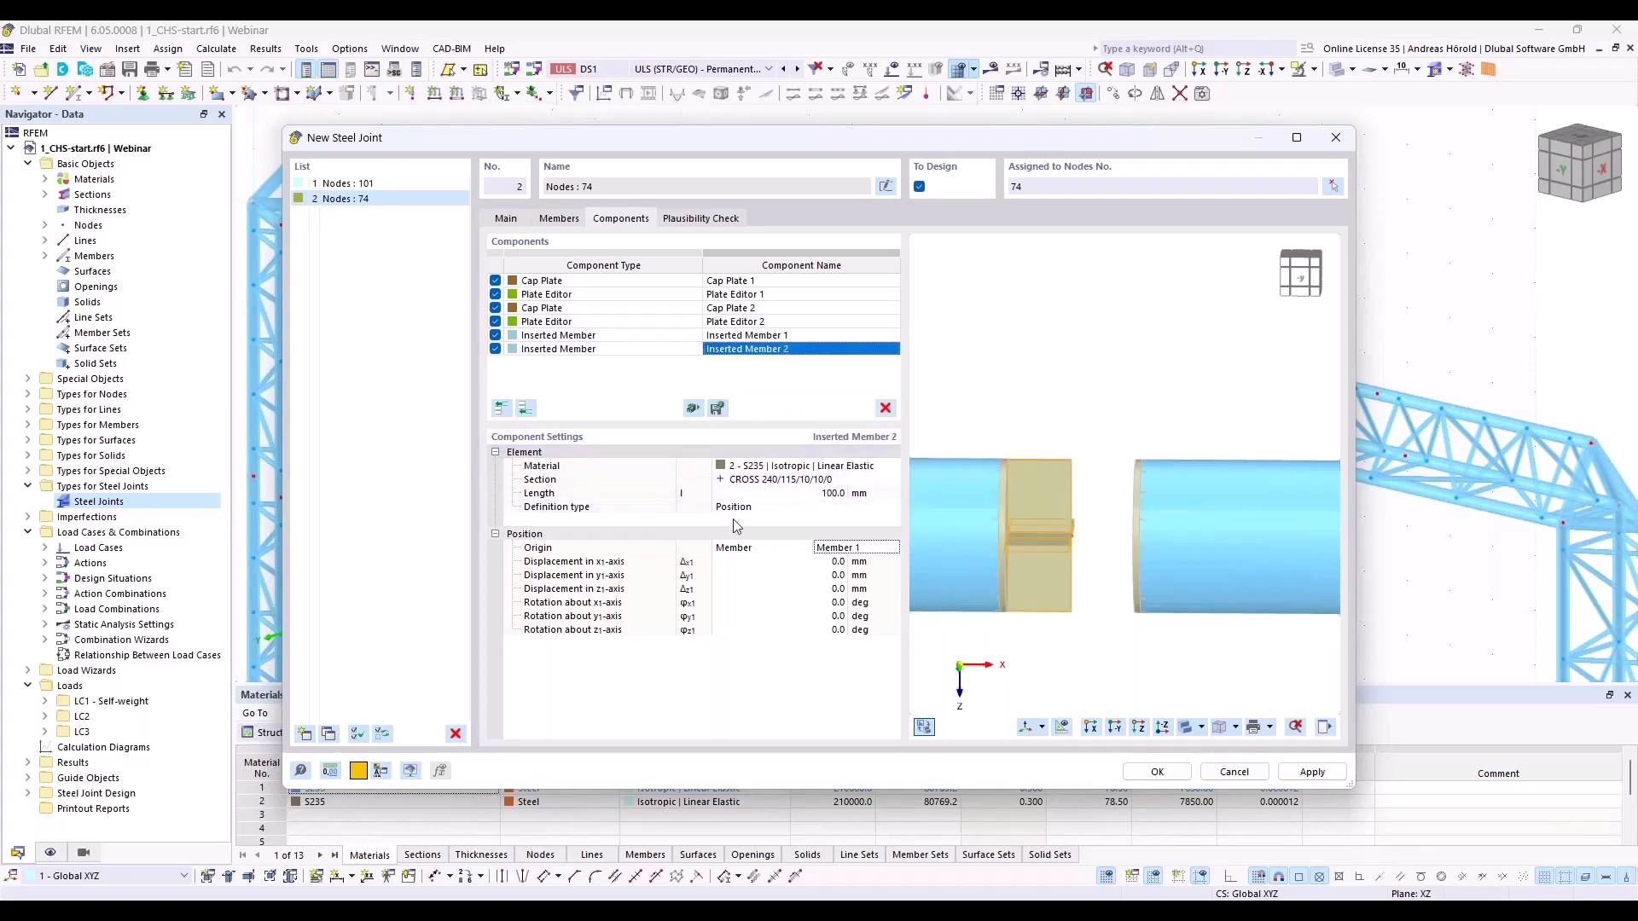
# Set the copied inserted member's position origin reference to Member 2
pyautogui.click(847, 553)
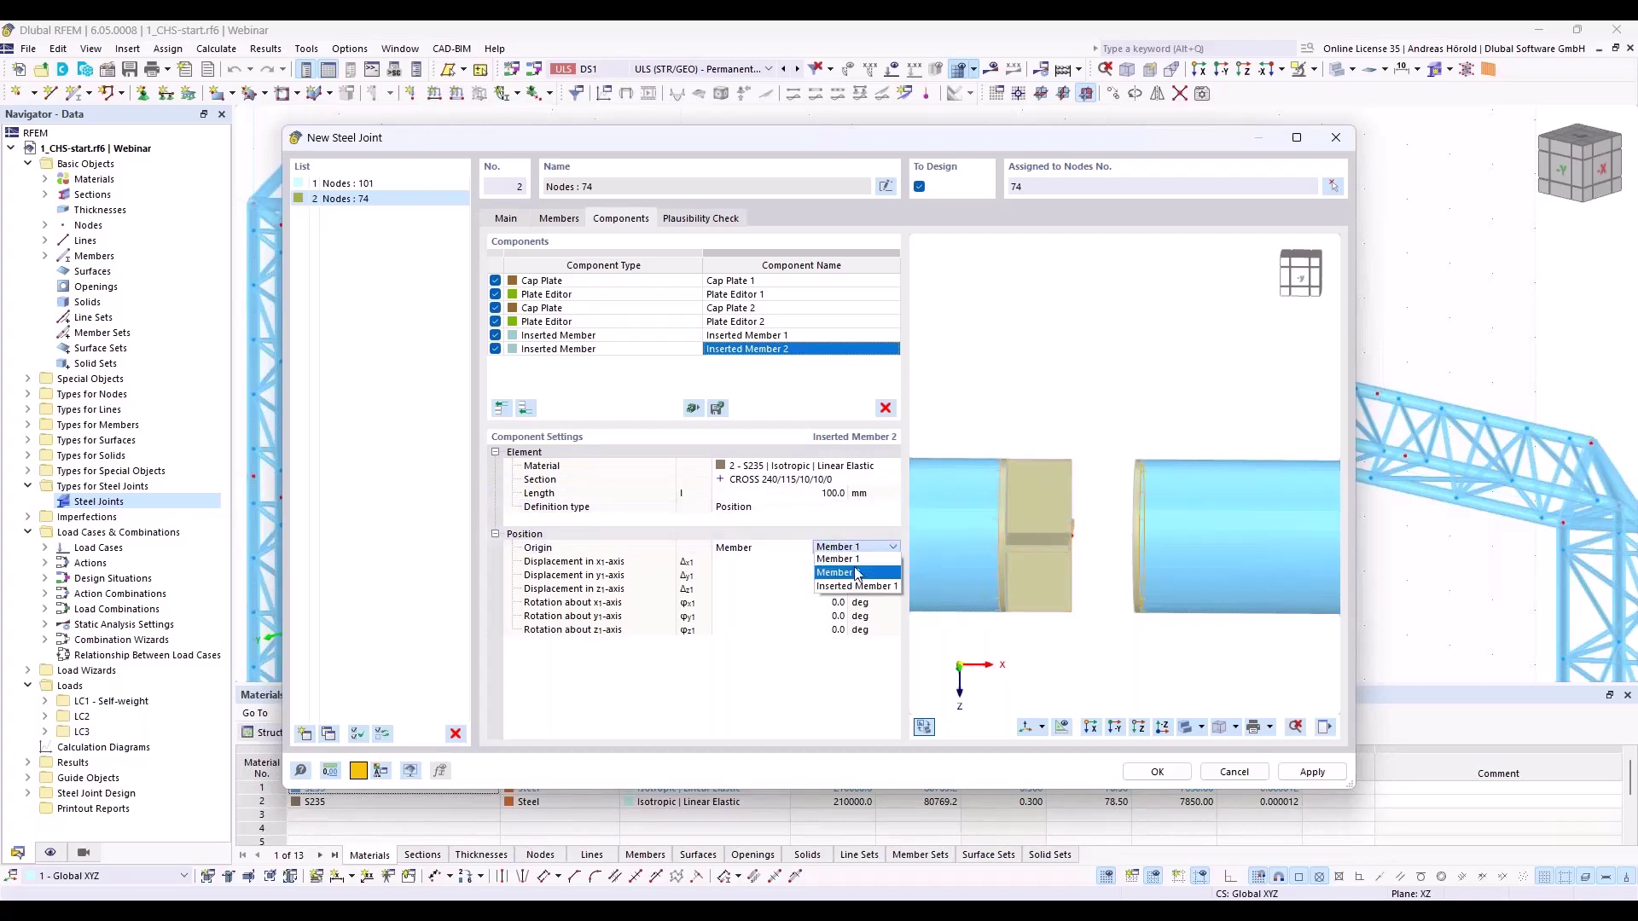
pyautogui.click(859, 578)
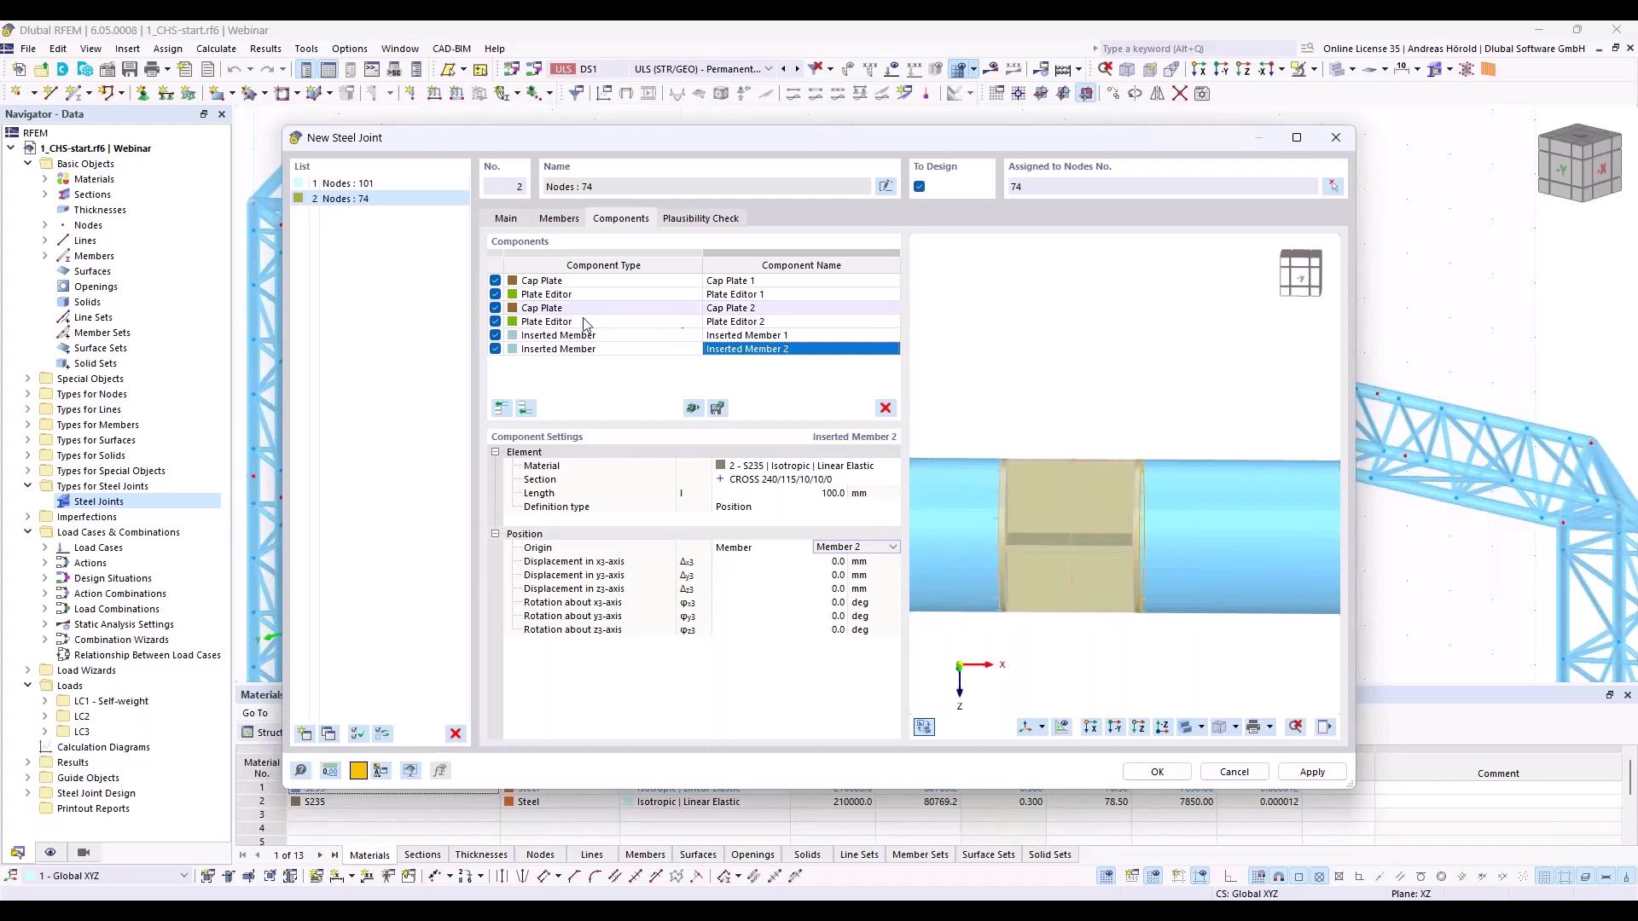
# Insert a Plate component at the end of the component list with a width and height of 240 mm
pyautogui.click(525, 409)
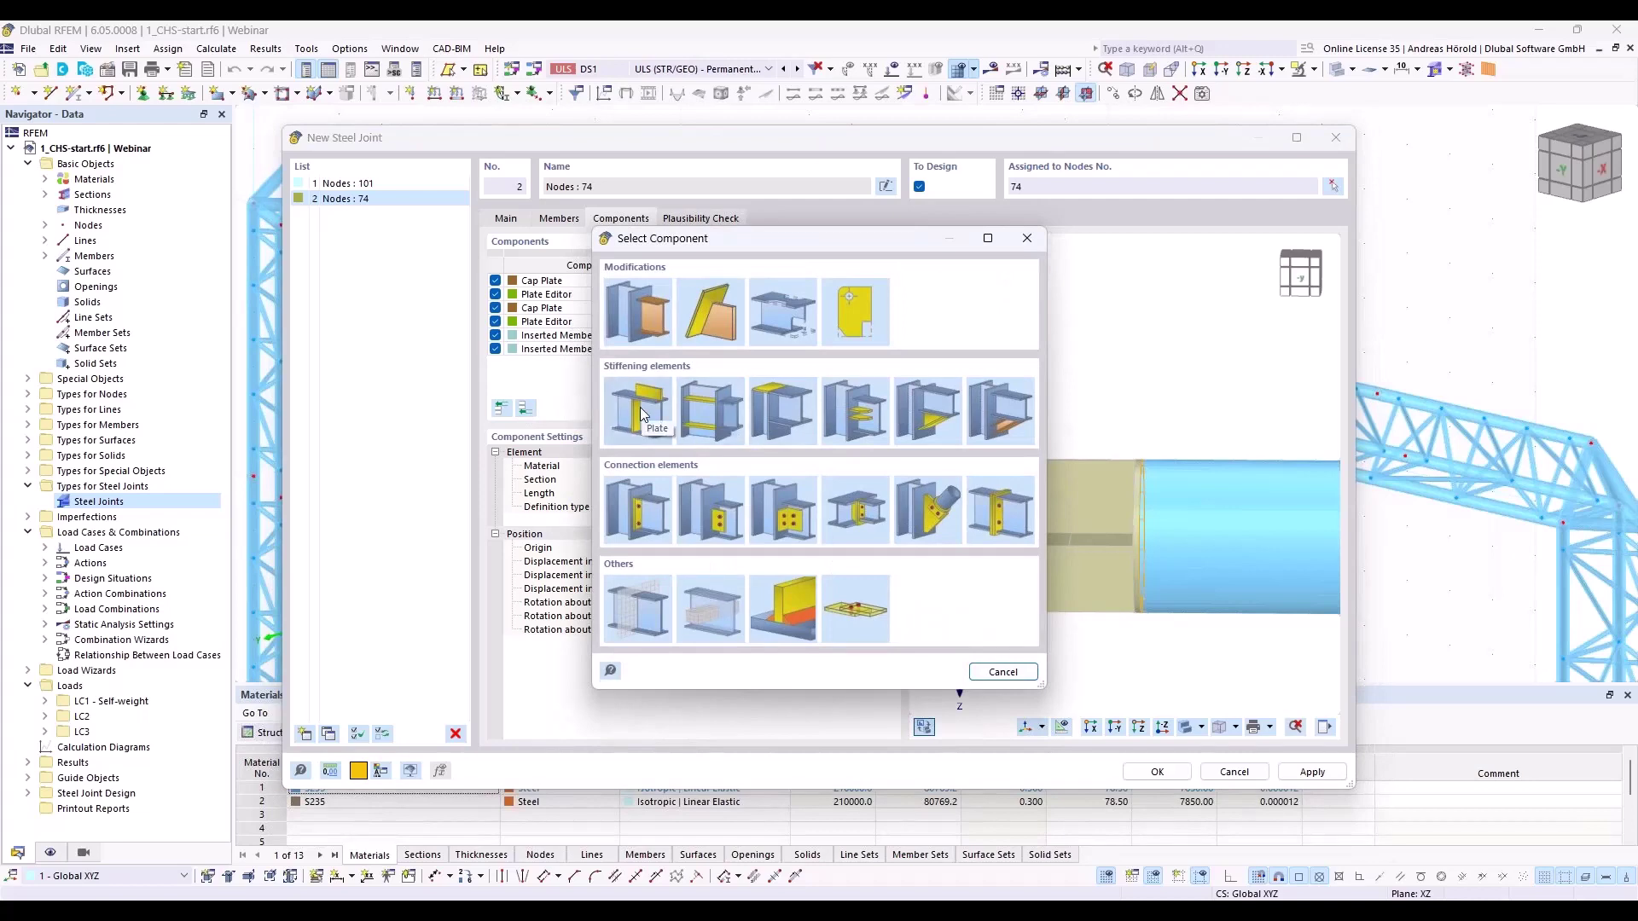
pyautogui.click(641, 413)
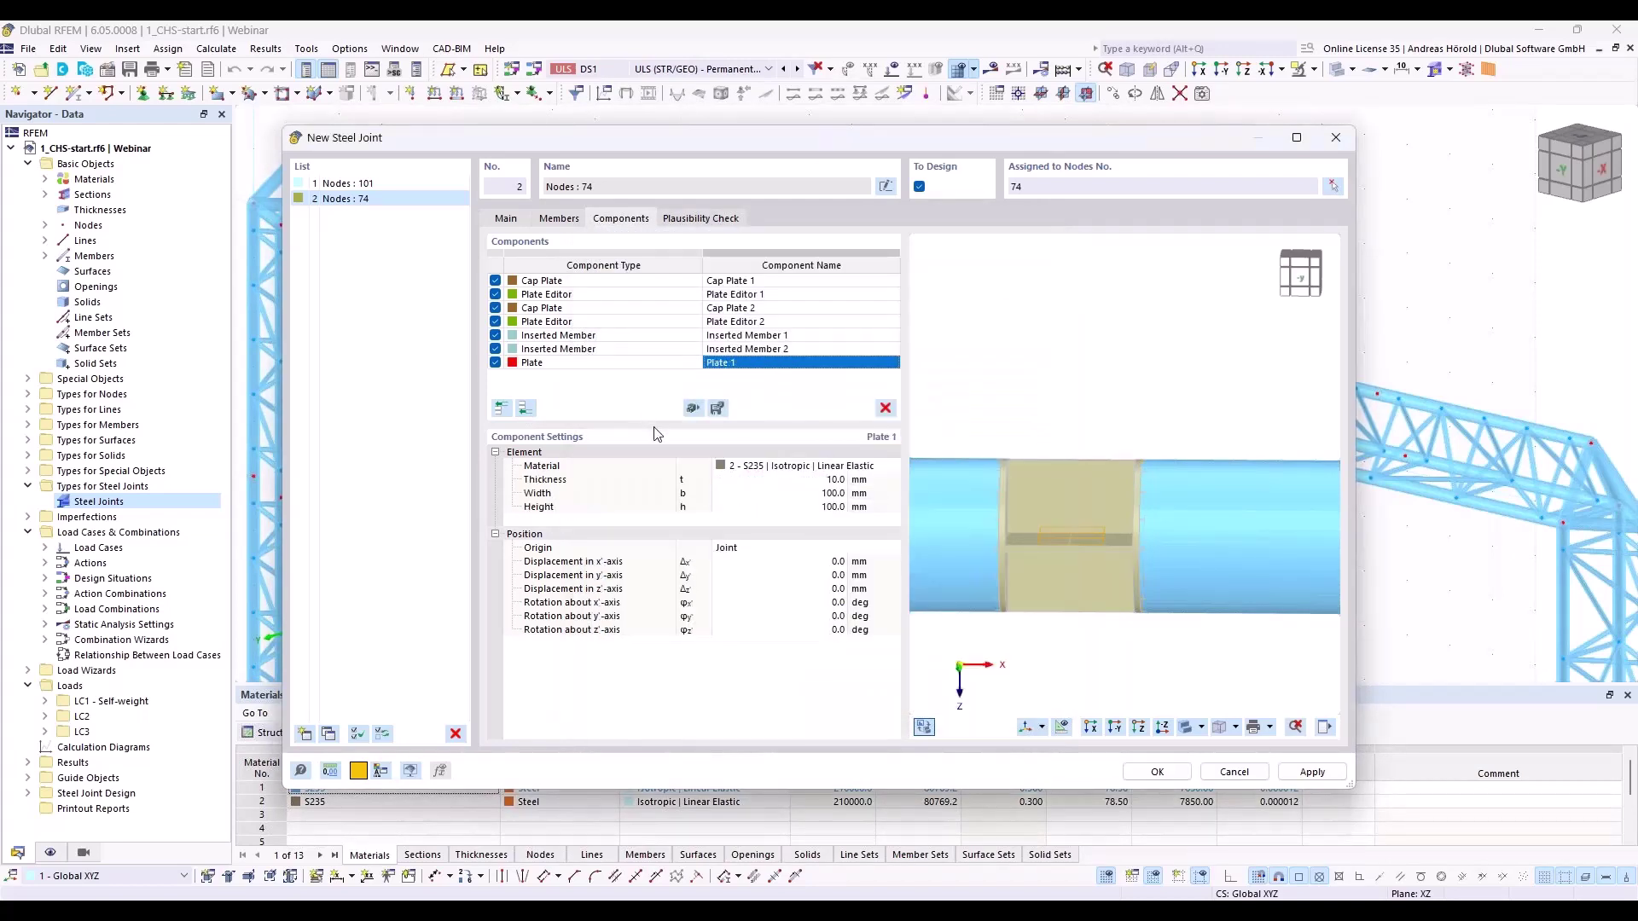
pyautogui.click(832, 495)
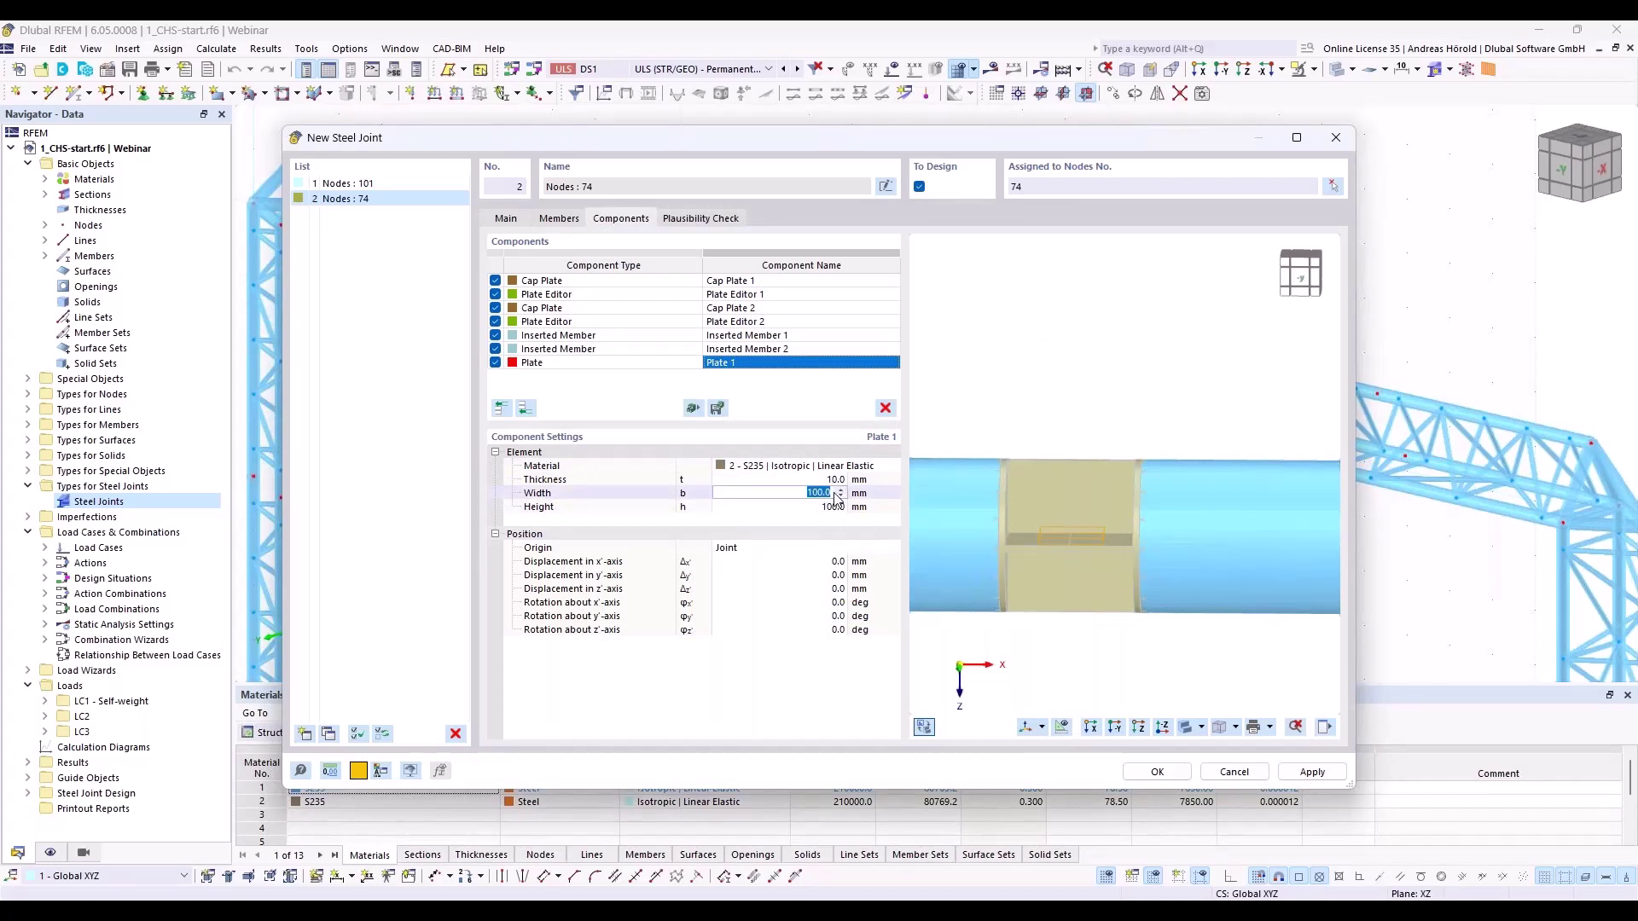
pyautogui.write('240')
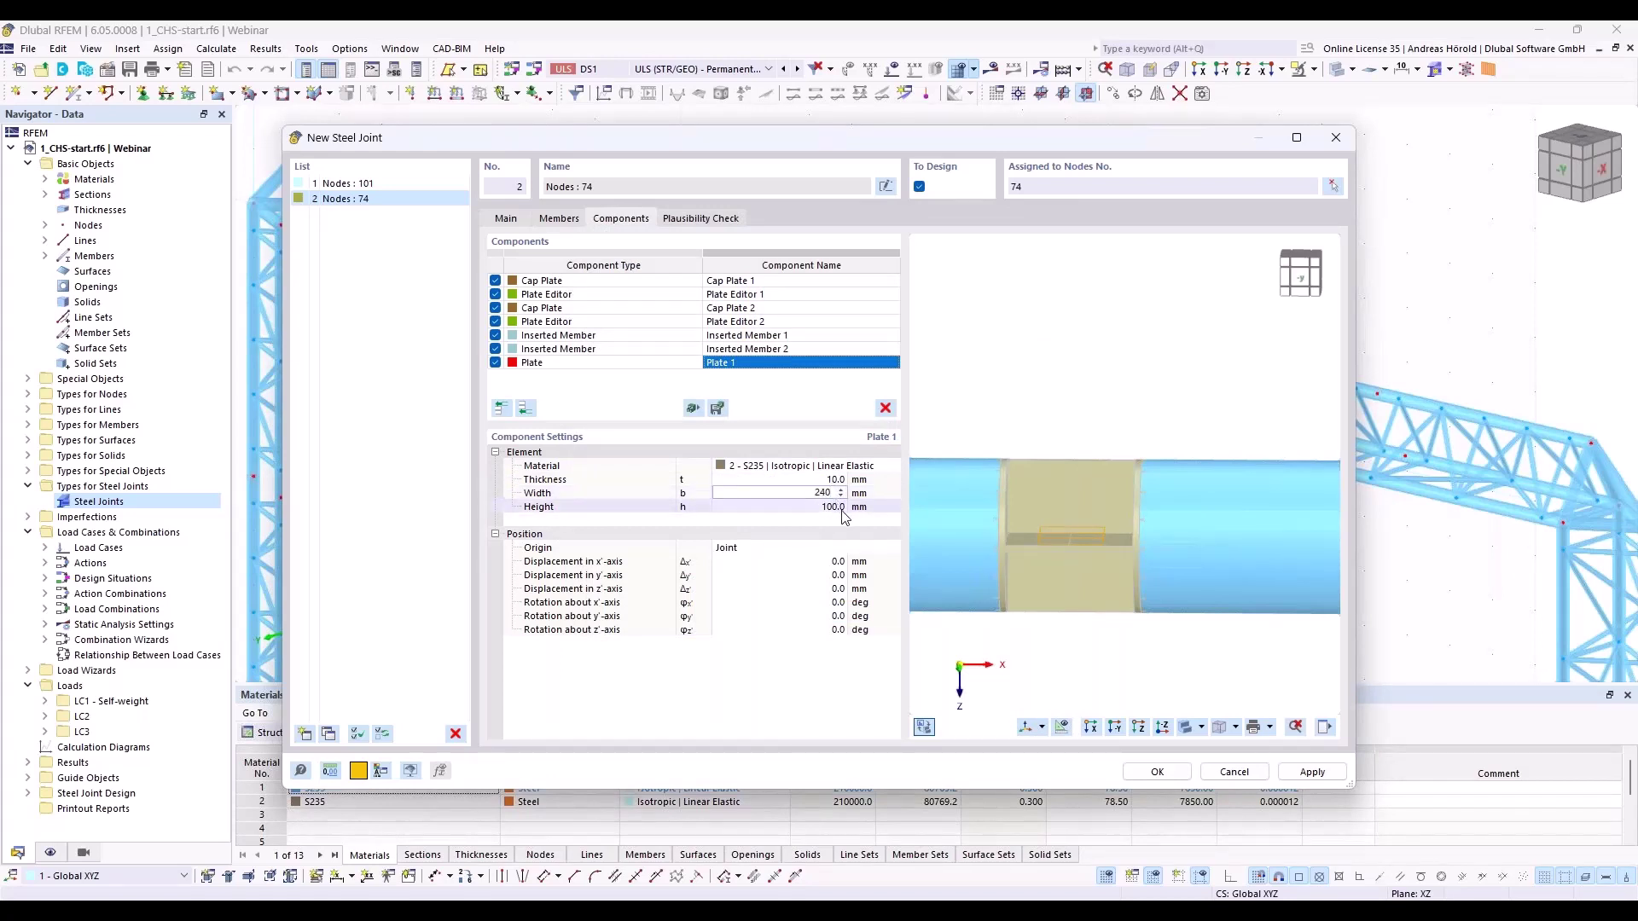
pyautogui.click(831, 506)
pyautogui.write('240')
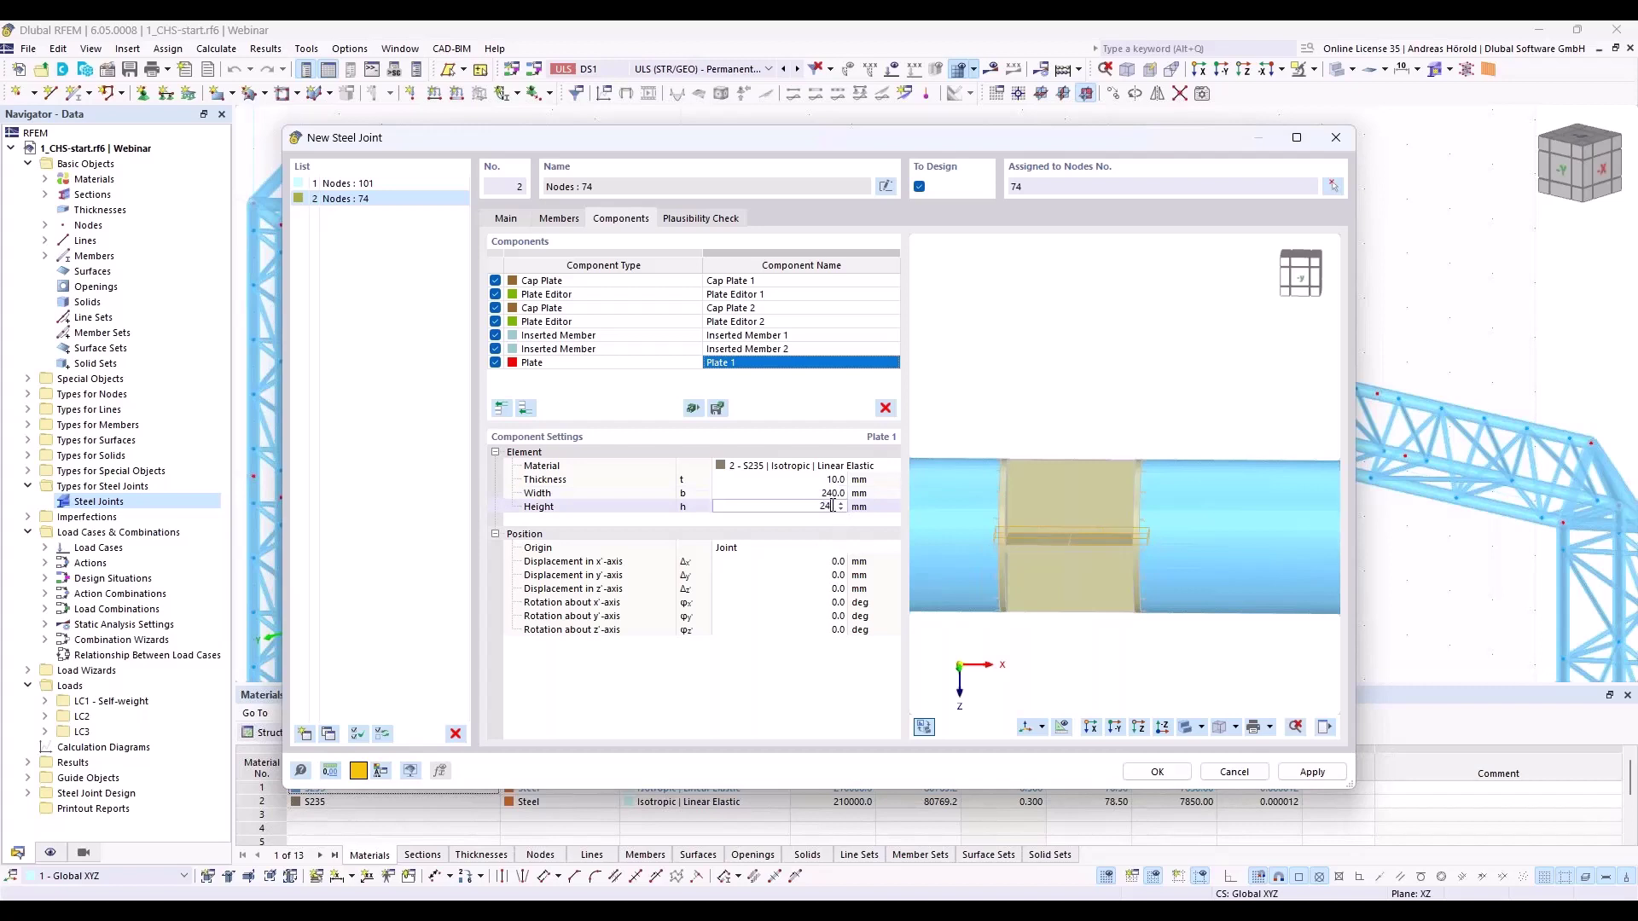
# Set Plate 1's rotation about the y'-axis to 90 degrees
pyautogui.click(838, 564)
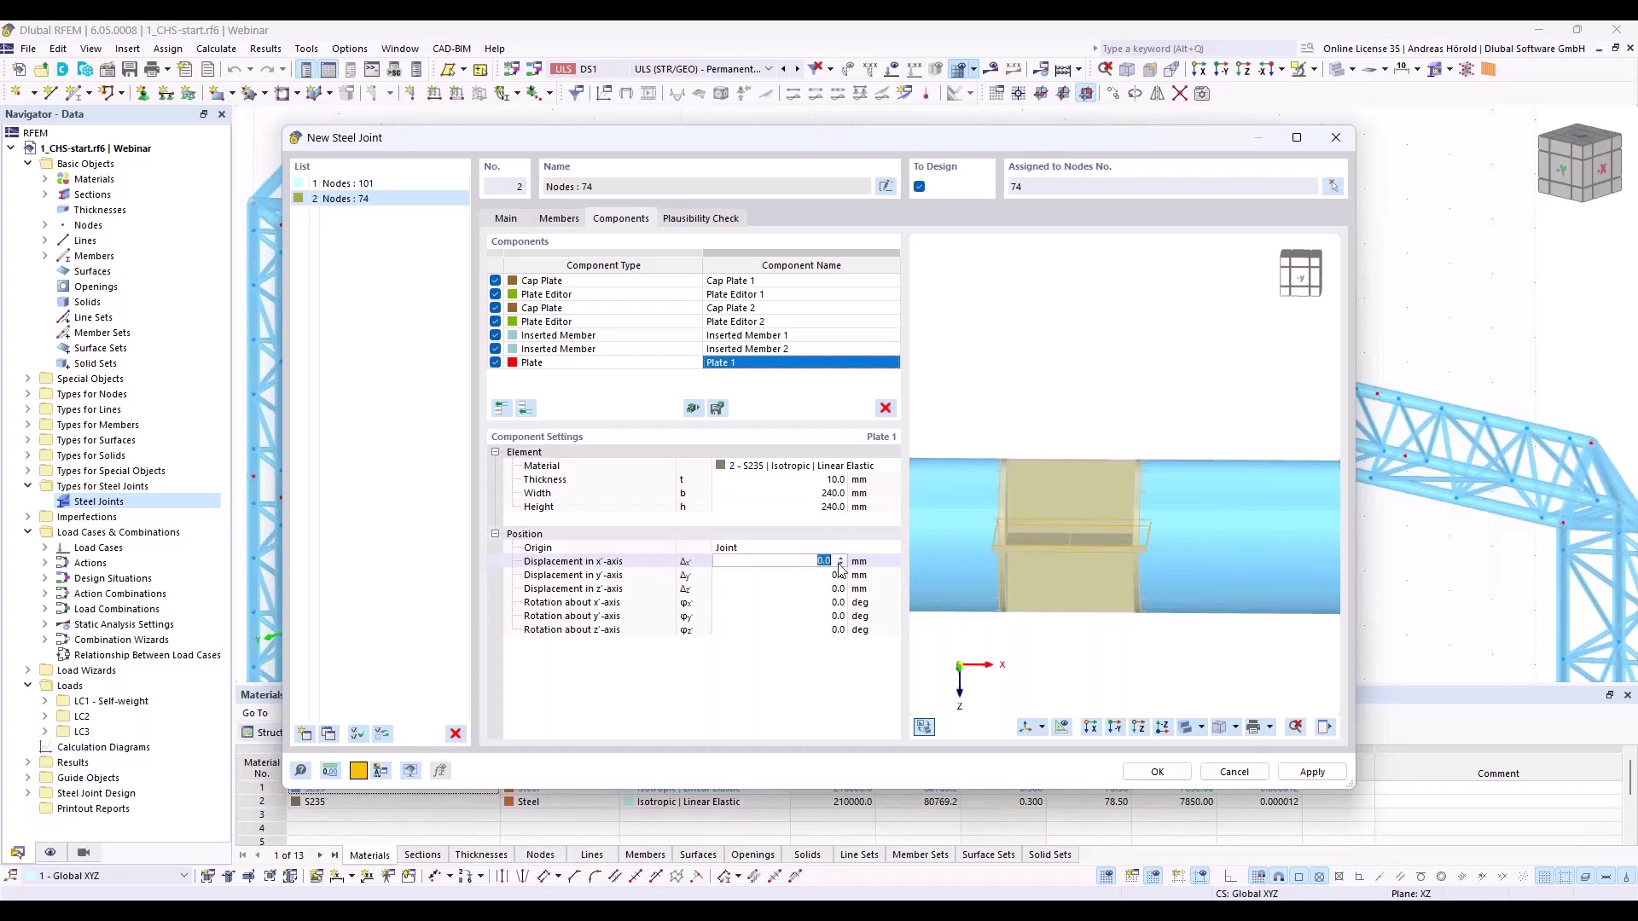
pyautogui.click(840, 616)
pyautogui.write('90')
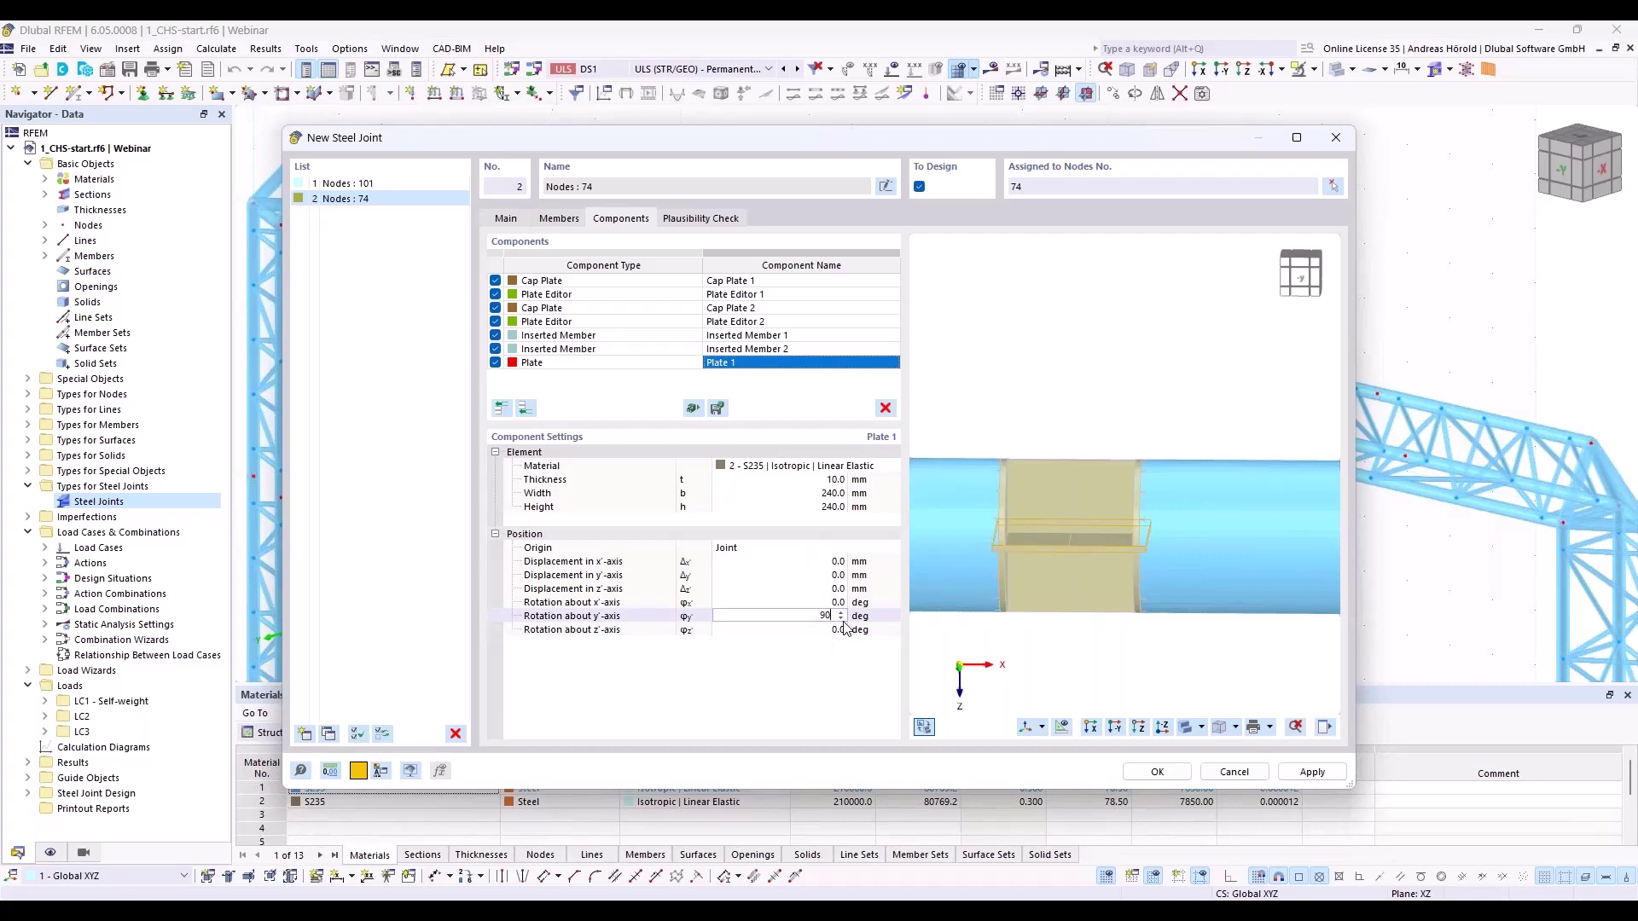
pyautogui.press('Return')
pyautogui.moveTo(1194, 702); pyautogui.dragTo(1085, 686, button='middle')
pyautogui.scroll(5, 1075, 642)
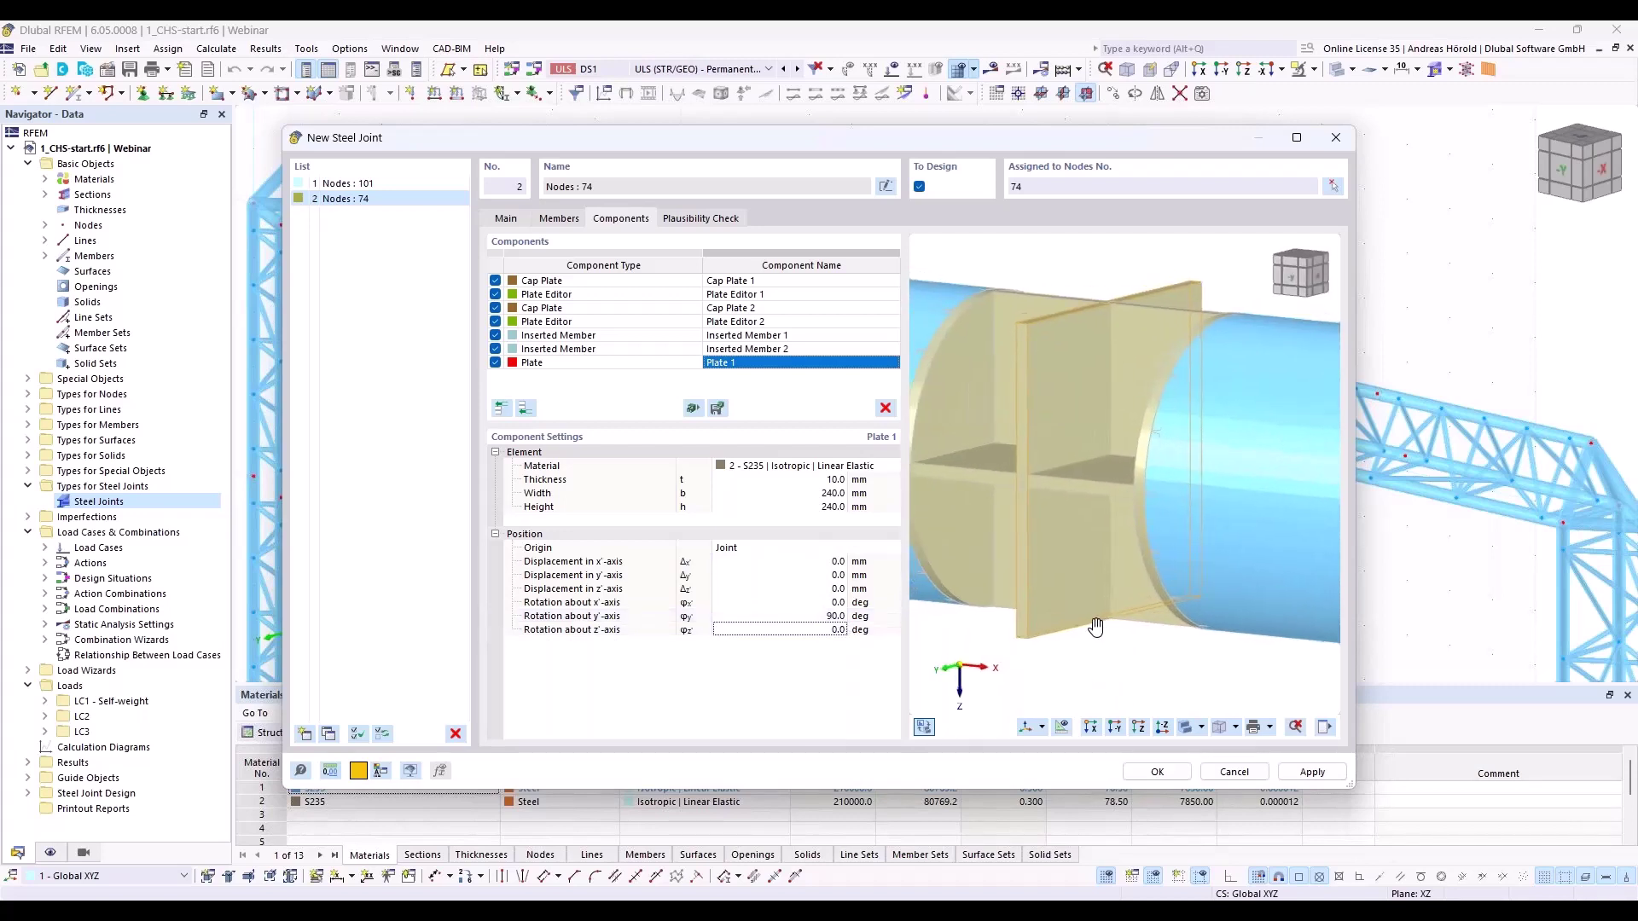
pyautogui.moveTo(1126, 628); pyautogui.dragTo(1070, 654, button='middle')
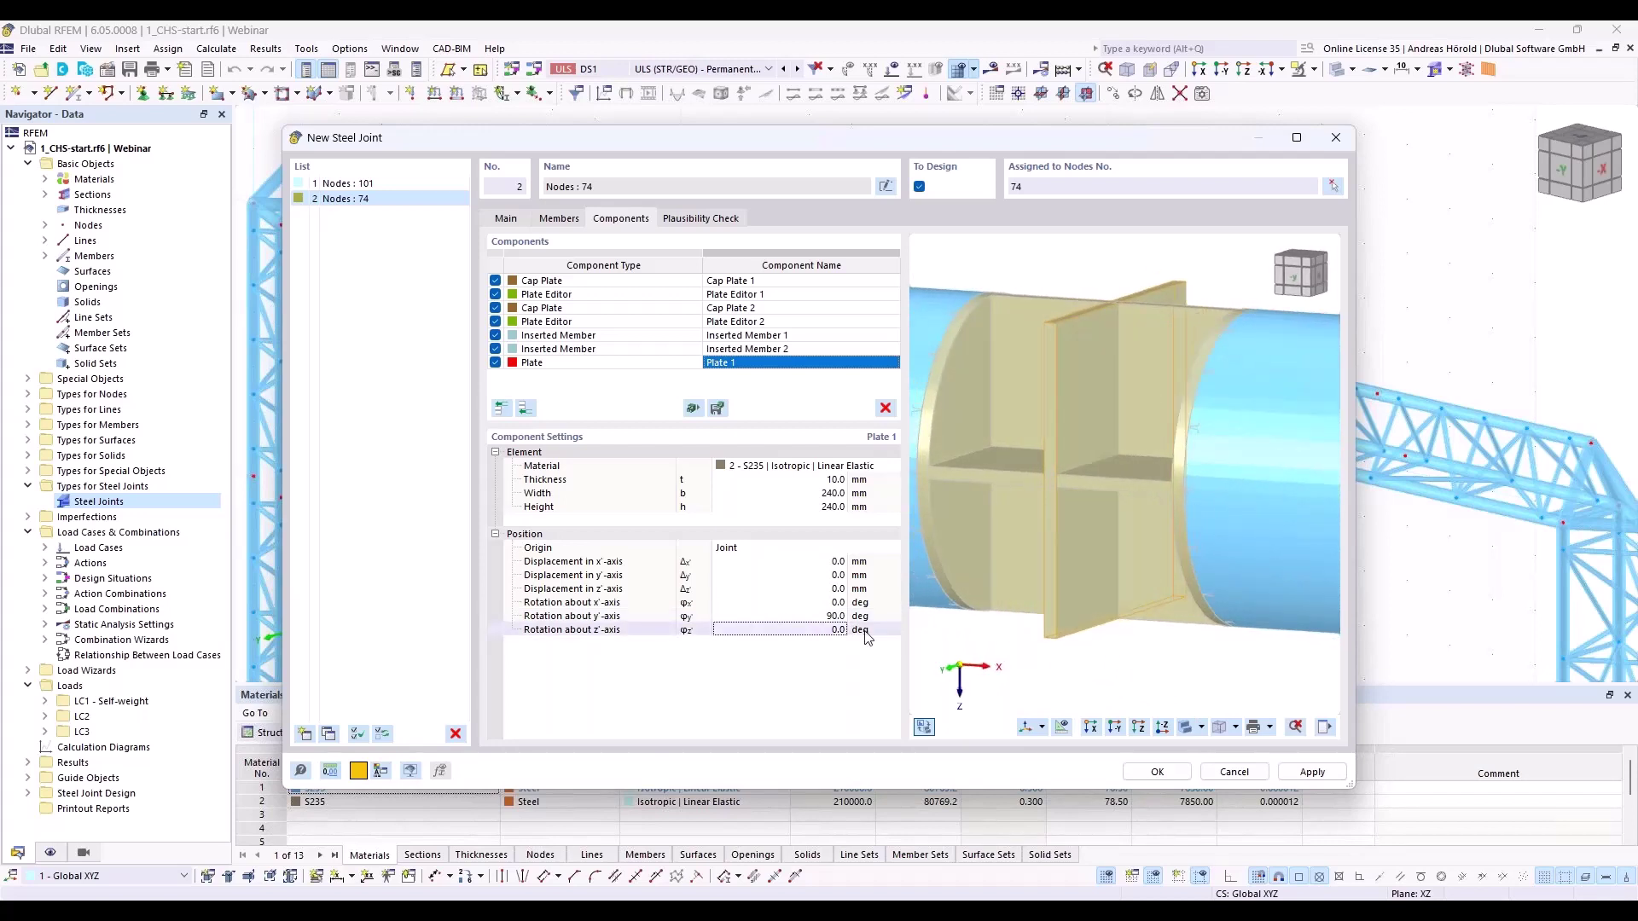
# Set Plate 1's displacement in the x'-axis to 5 mm
pyautogui.press('Up')
pyautogui.press('Up')
pyautogui.press('Up')
pyautogui.press('Up')
pyautogui.press('Up')
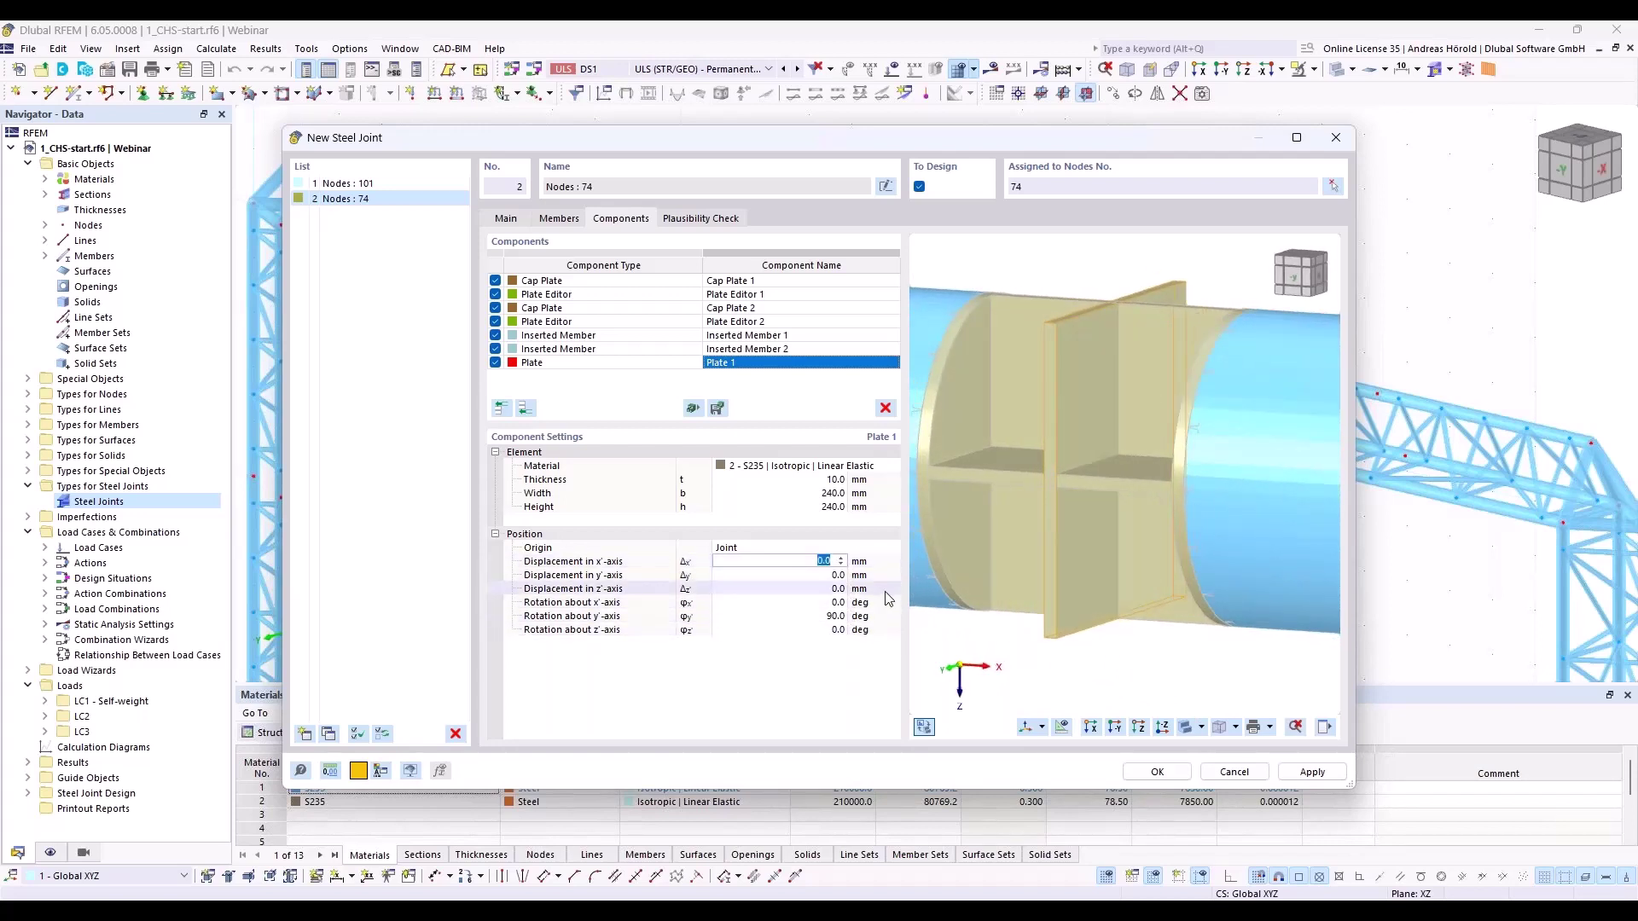
pyautogui.write('5')
pyautogui.press('Down')
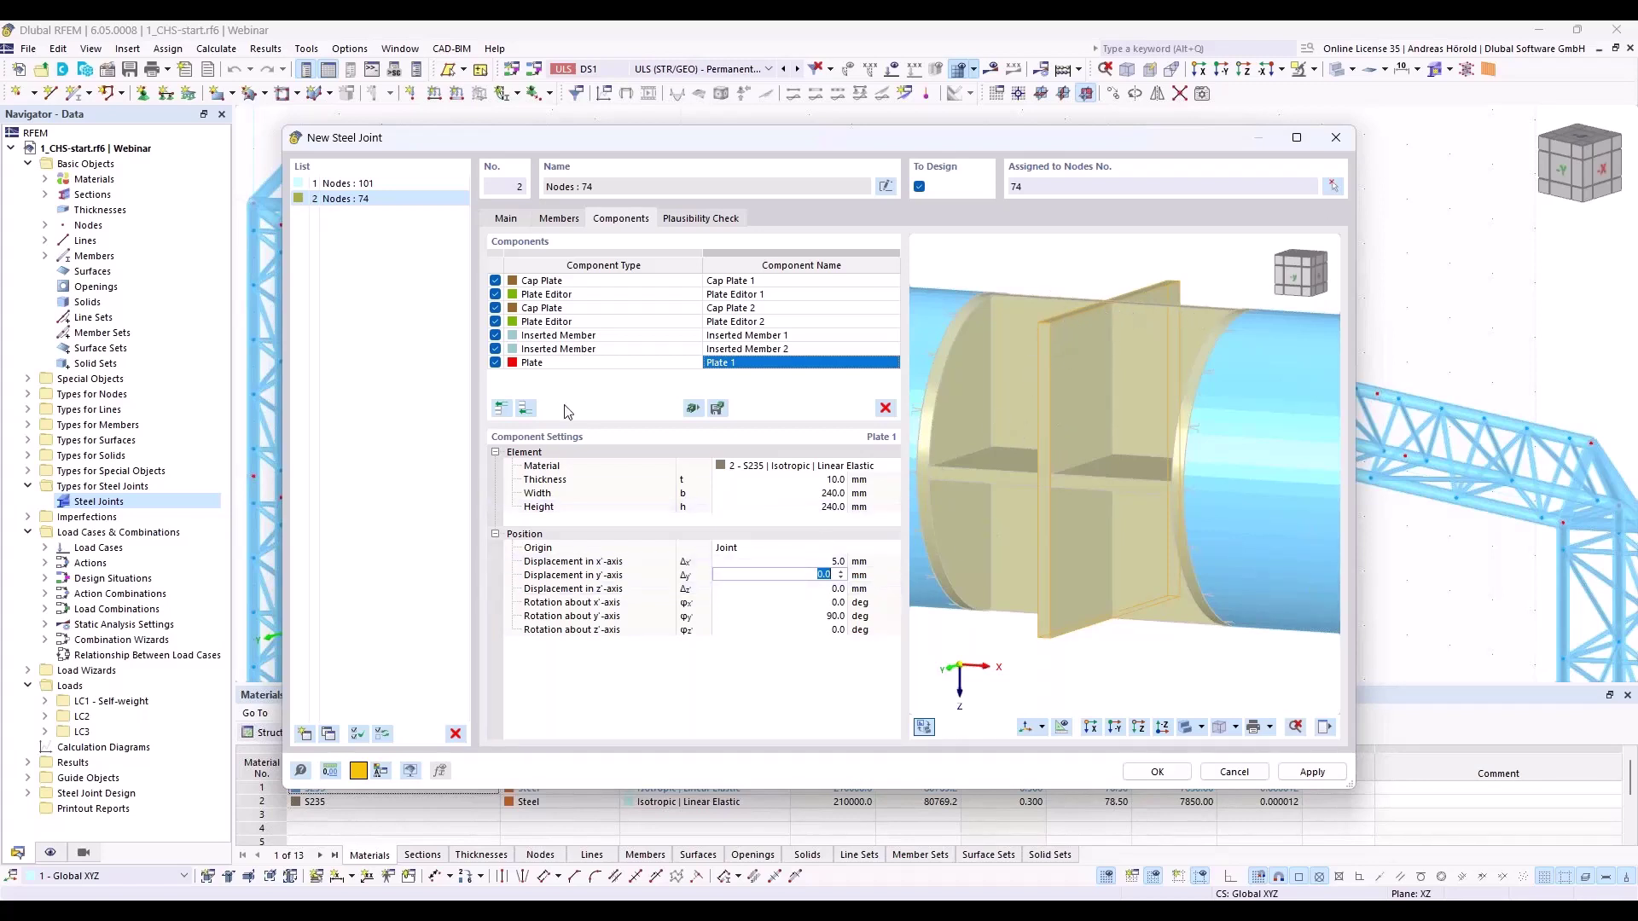
# Insert a Plate Editor component at the end of the list and choose Plate 1 as the plate to modify
pyautogui.click(526, 412)
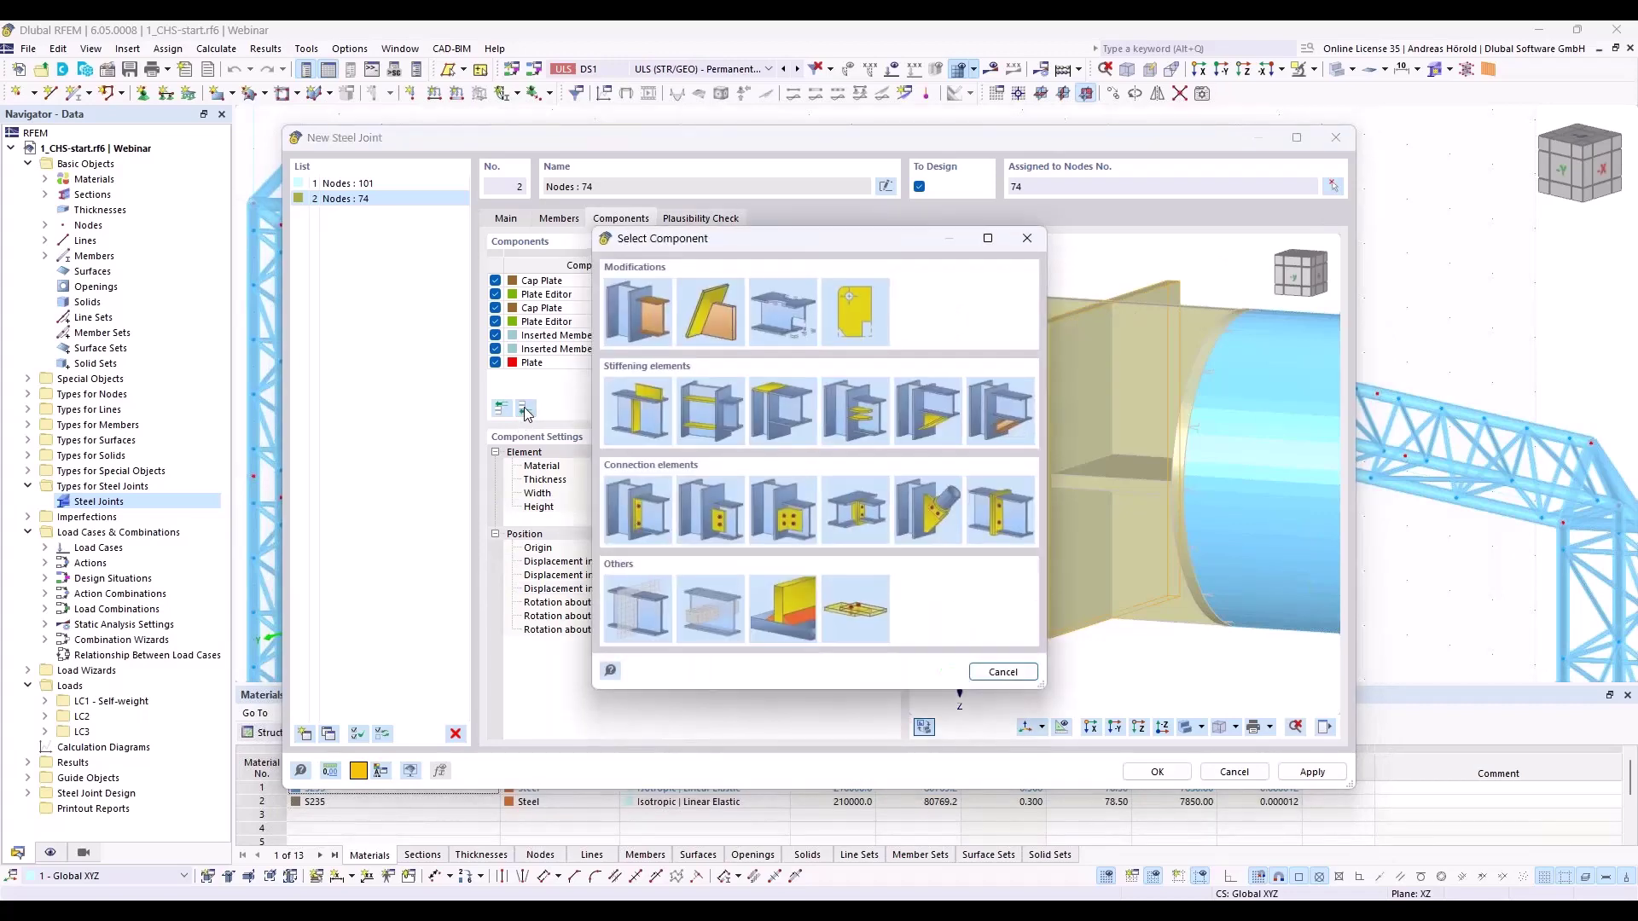
pyautogui.click(857, 312)
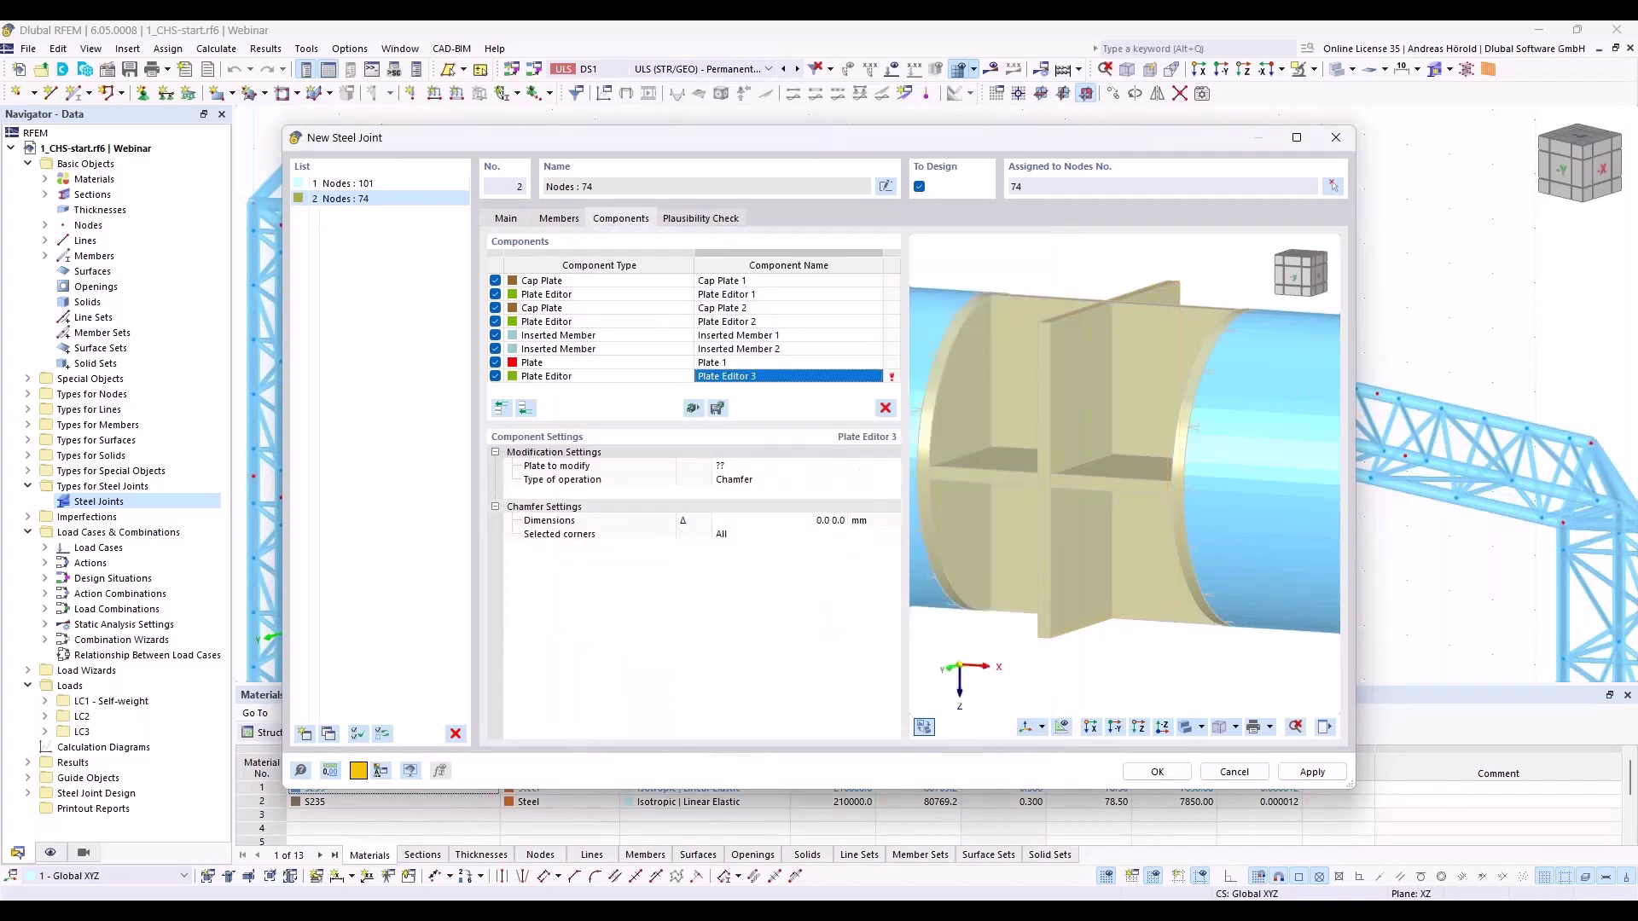
pyautogui.click(744, 469)
pyautogui.click(746, 469)
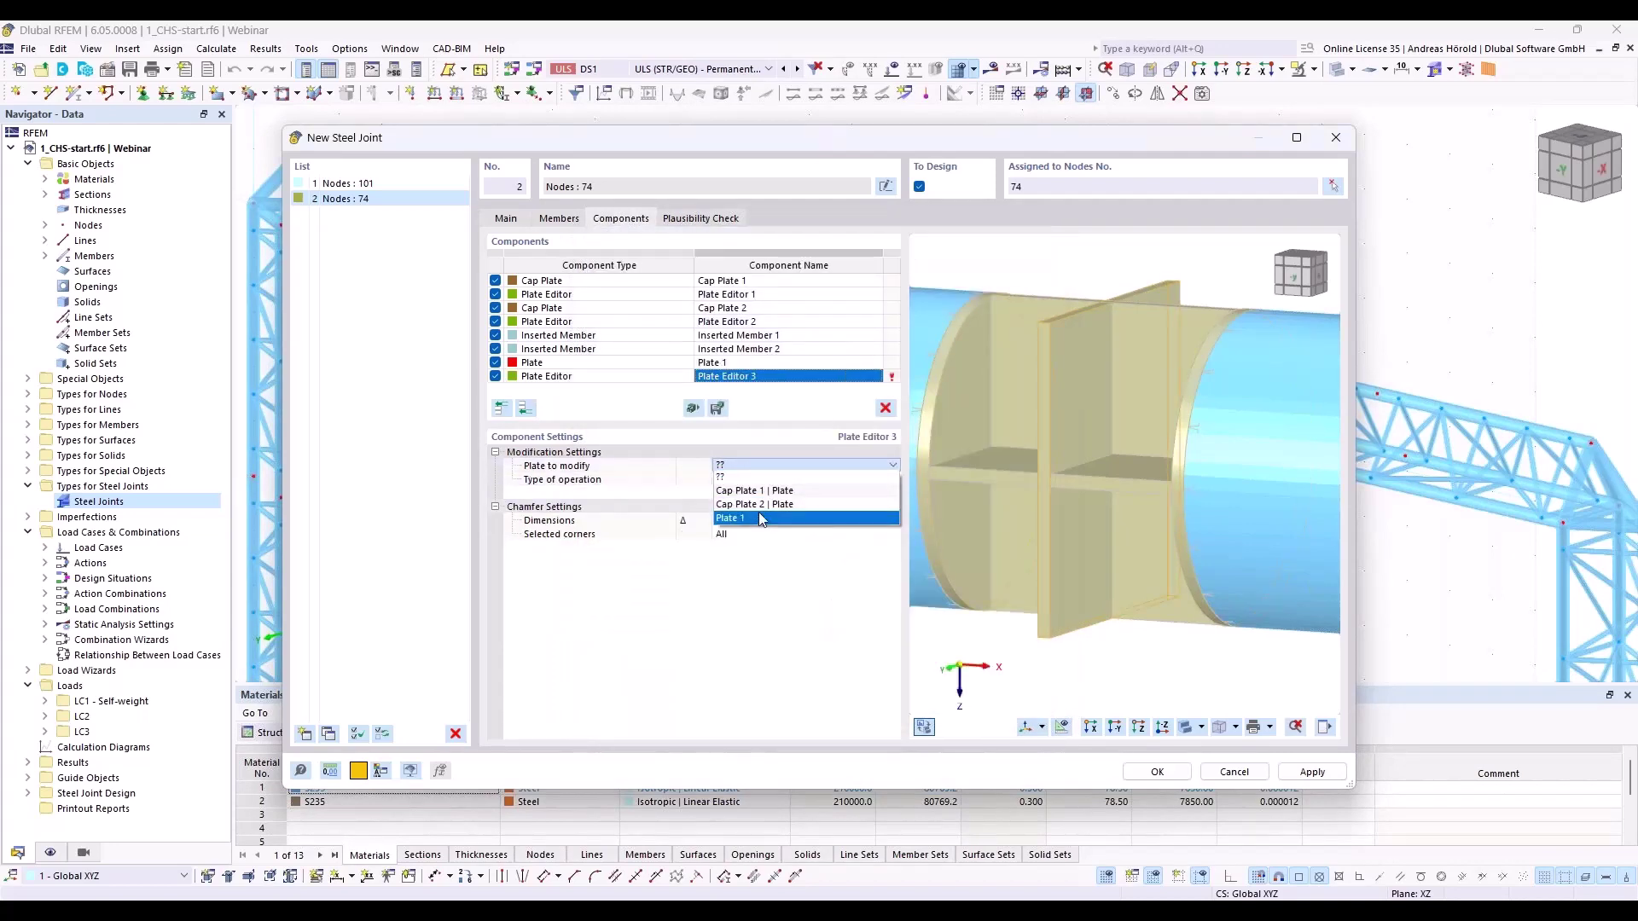
pyautogui.click(762, 518)
# Set the plate editor's operation to Rounding with a radius of 120 mm for Plate 1
pyautogui.click(773, 483)
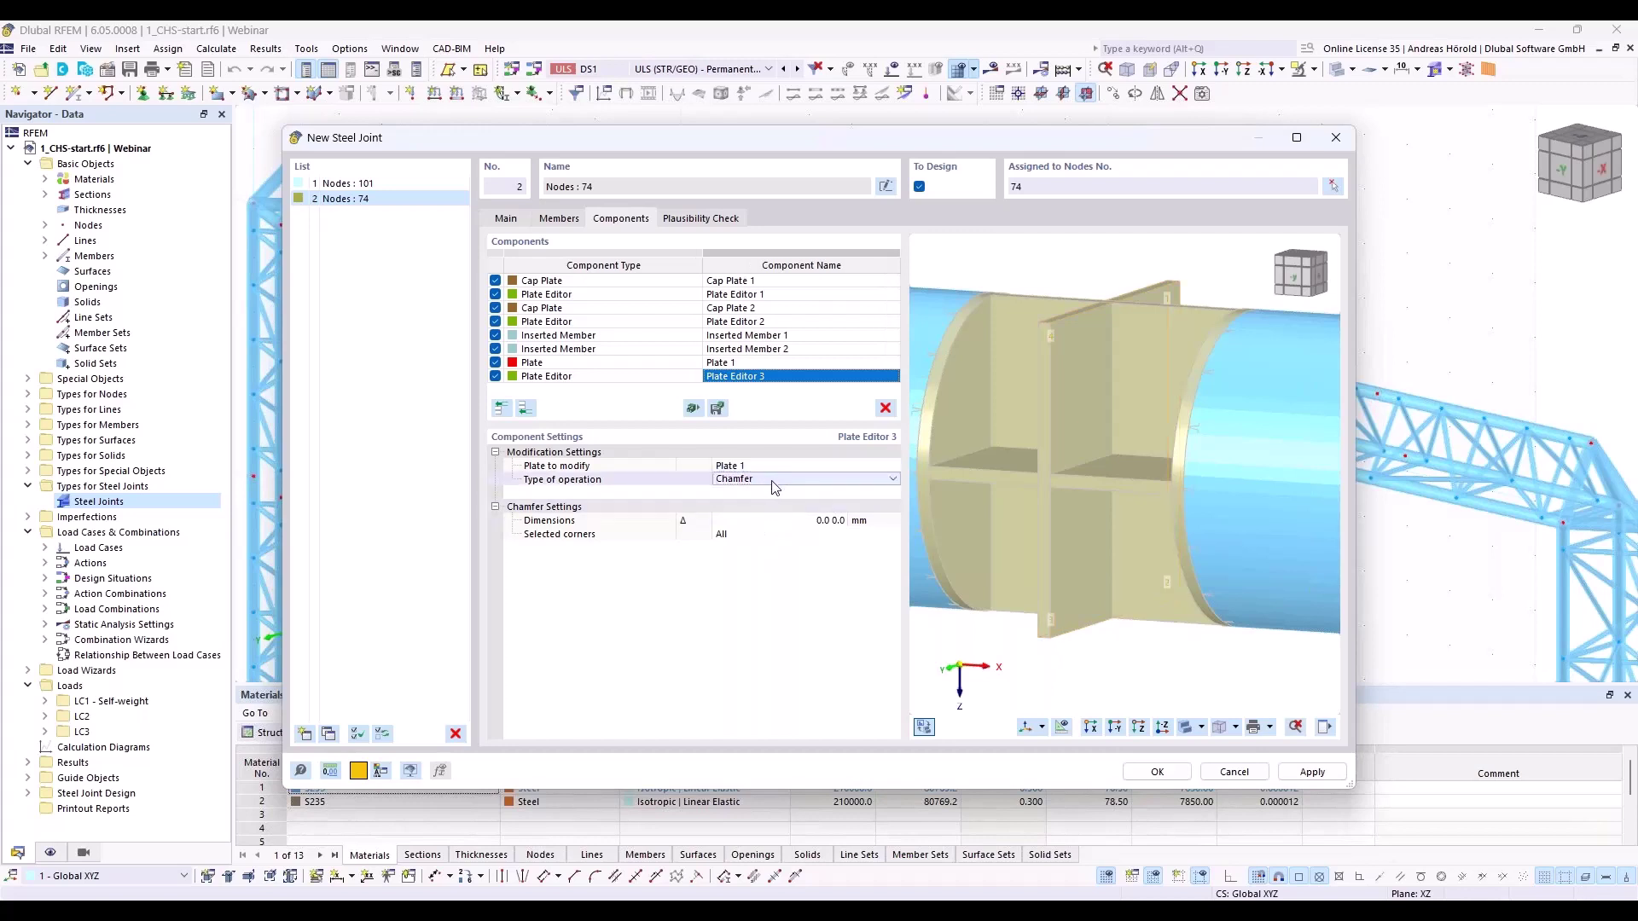
pyautogui.click(773, 483)
pyautogui.click(773, 516)
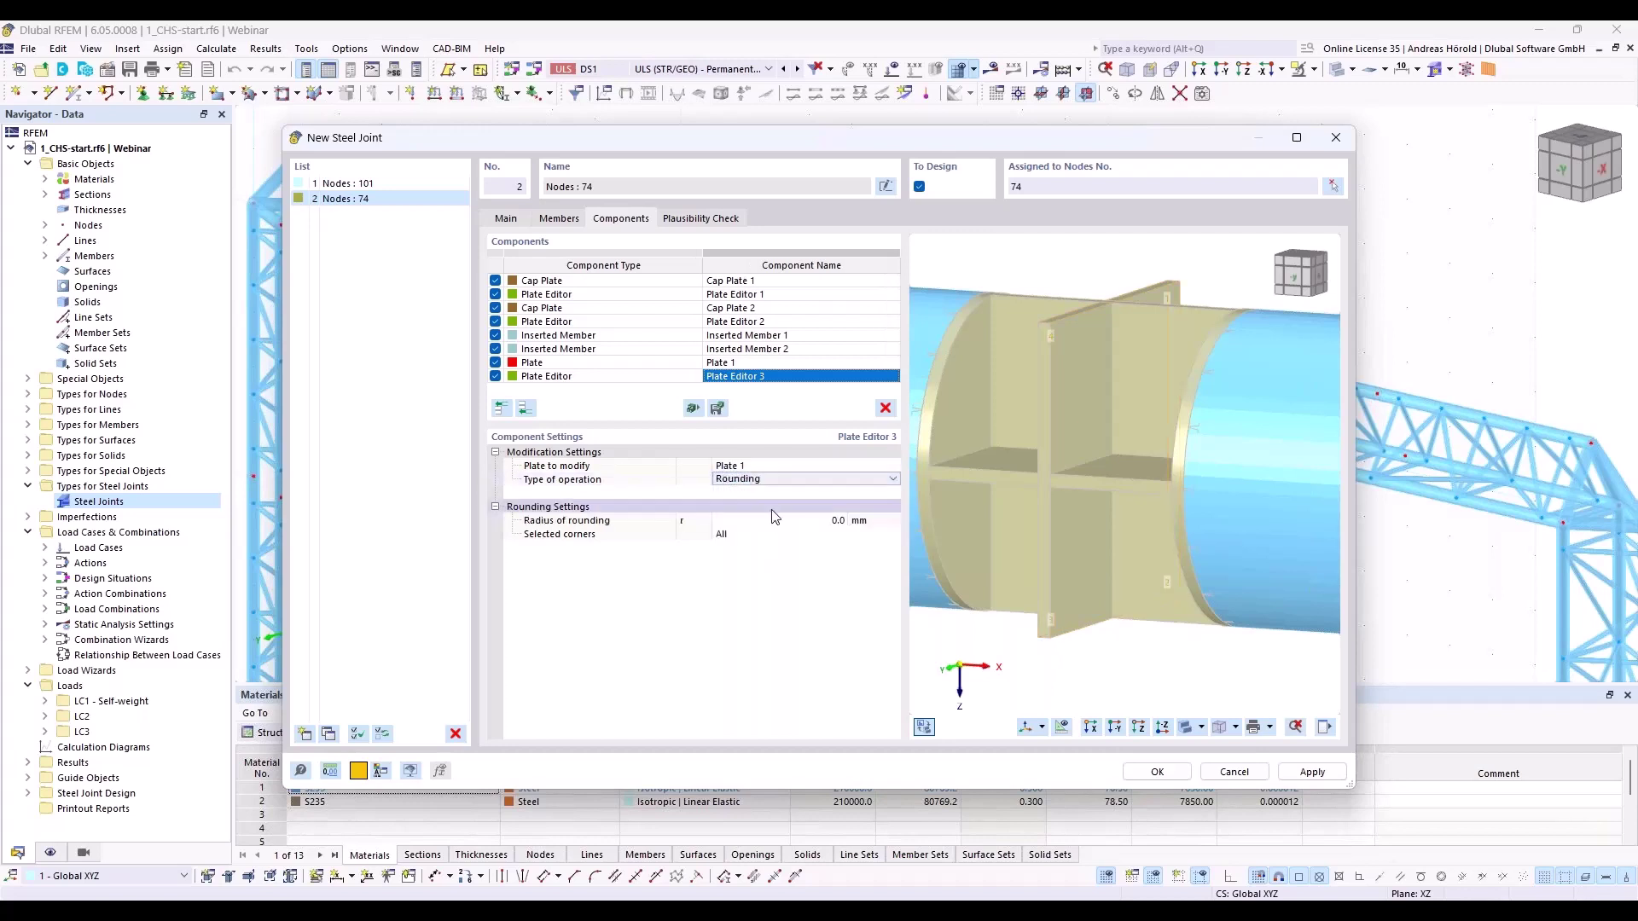
pyautogui.click(819, 521)
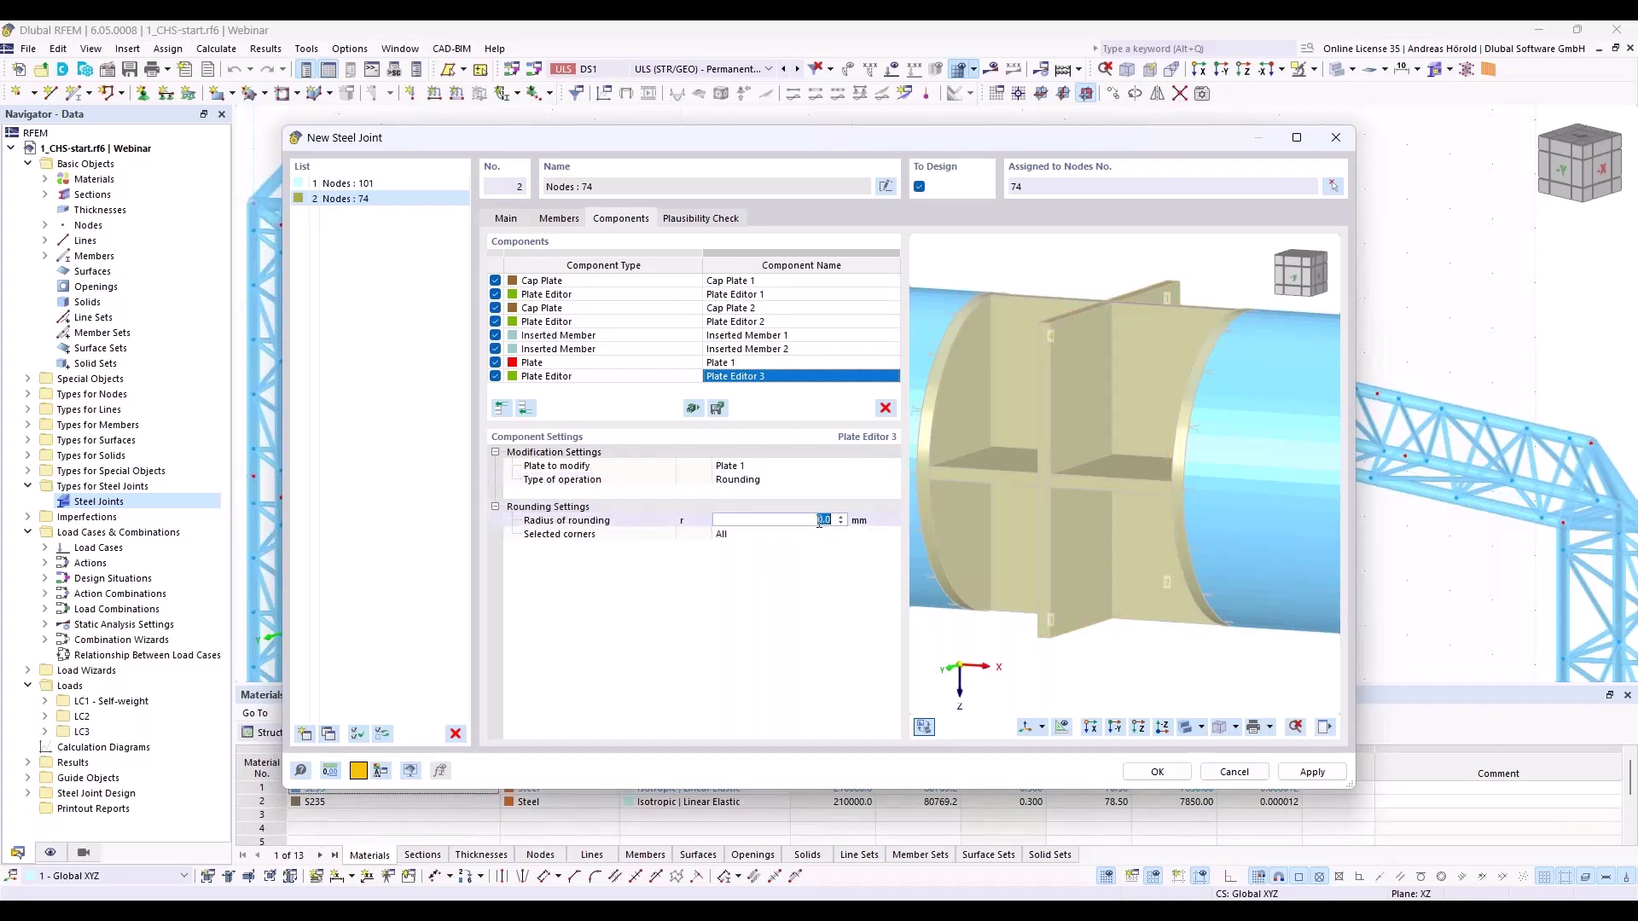
pyautogui.write('20')
pyautogui.press('Tab')
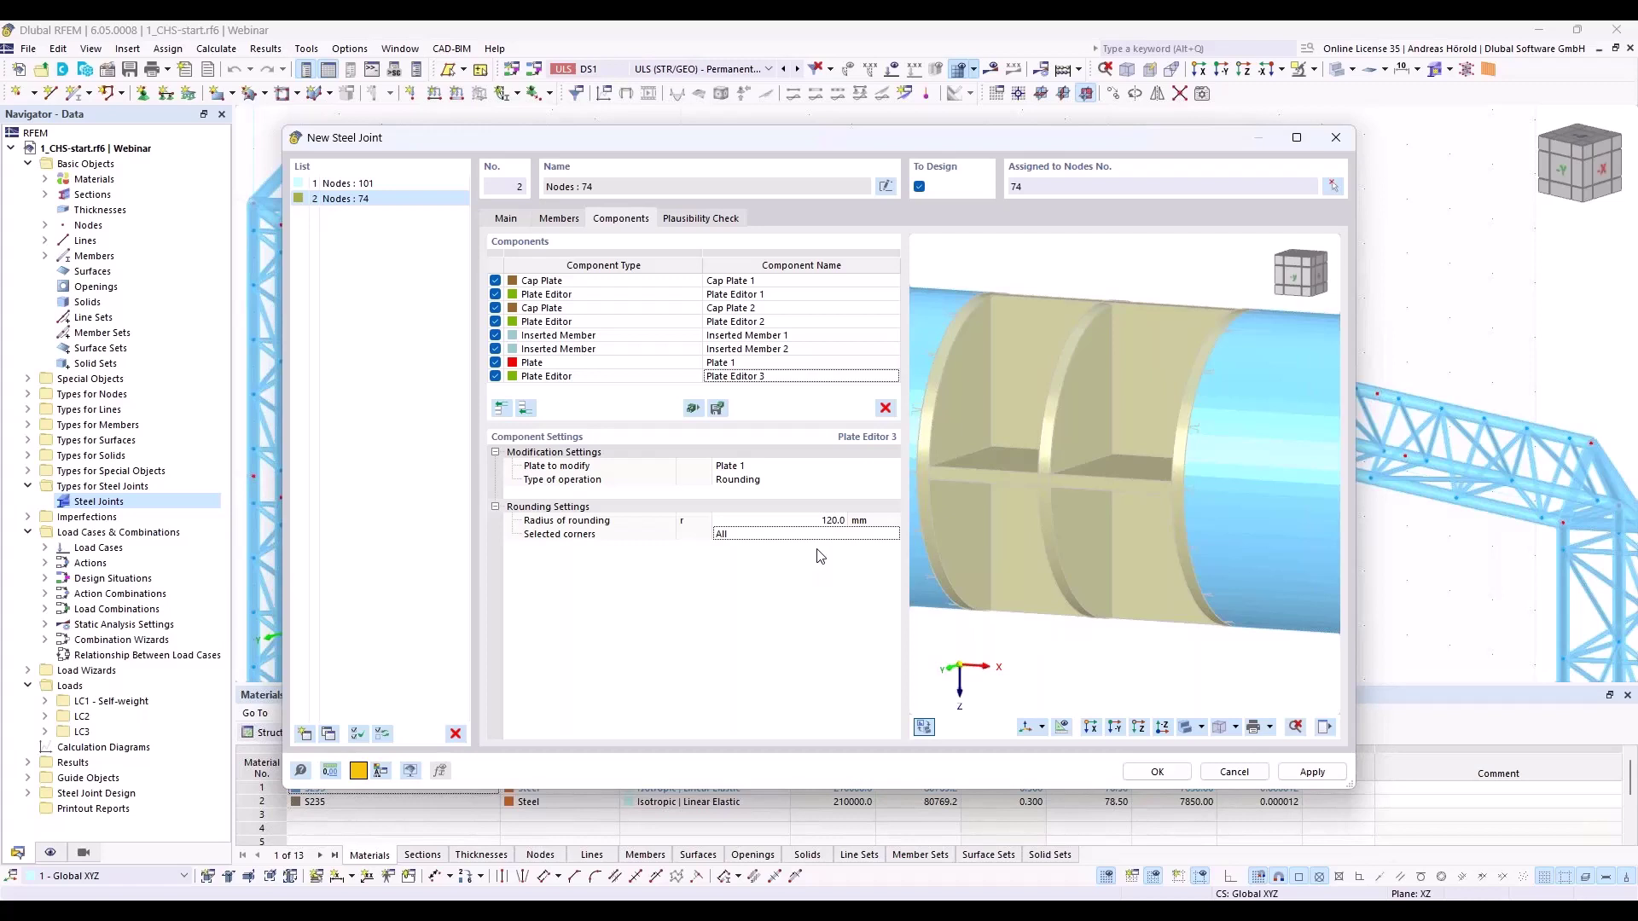
# Copy the Plate 1 and Plate Editor 3 components together to the end of the component list
pyautogui.click(652, 366)
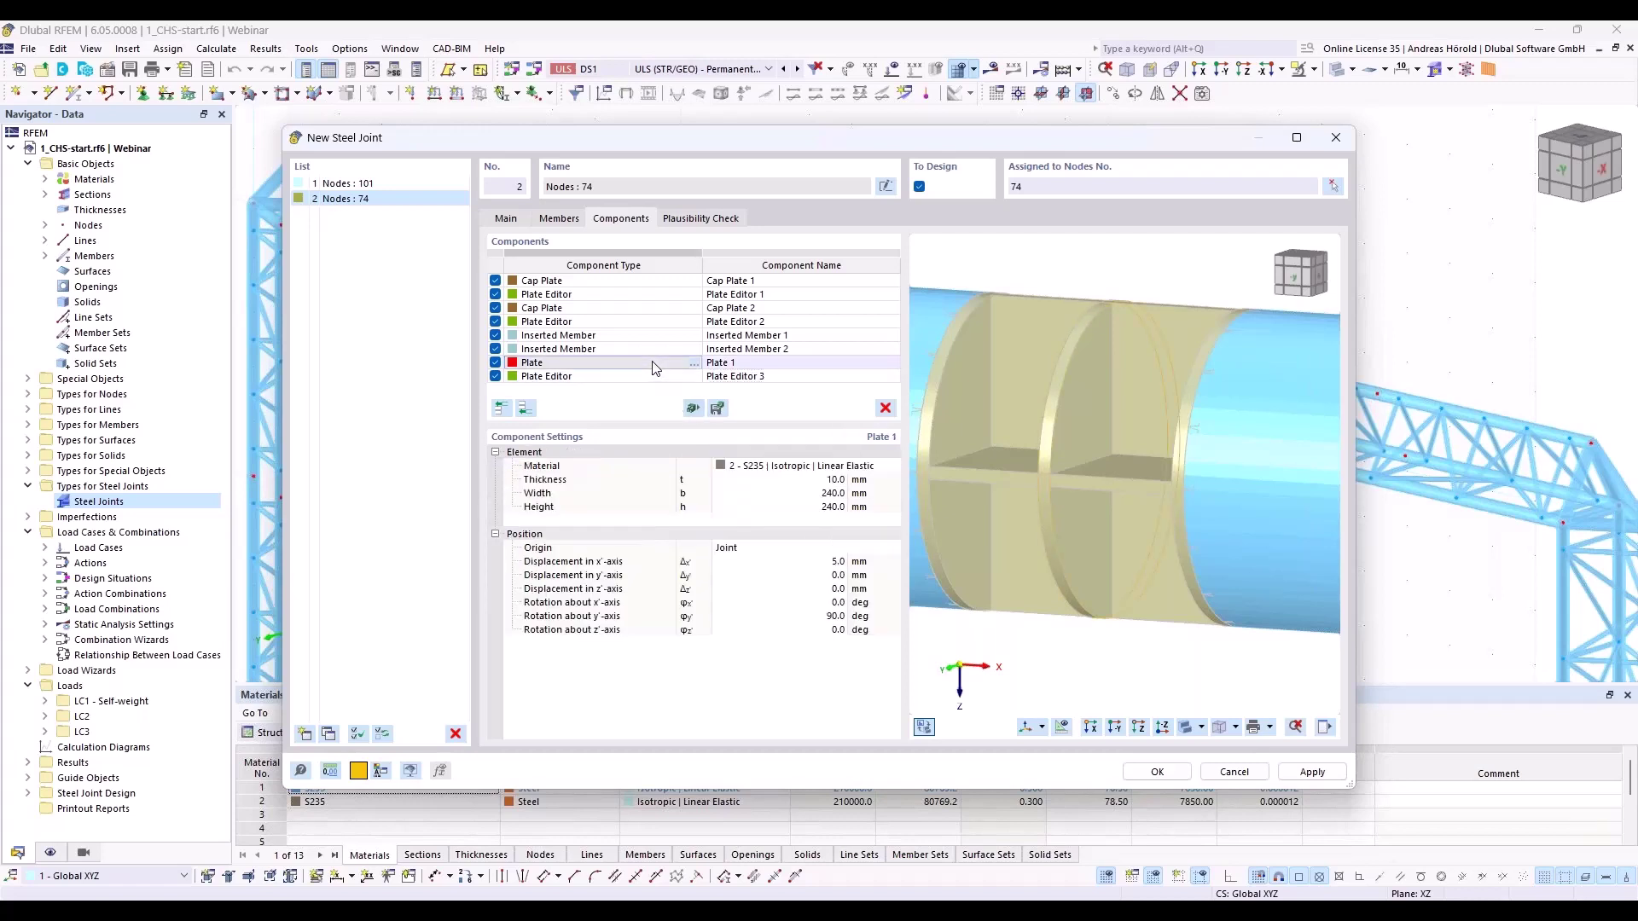
pyautogui.keyDown('shift'); pyautogui.click(597, 376); pyautogui.keyUp('shift')
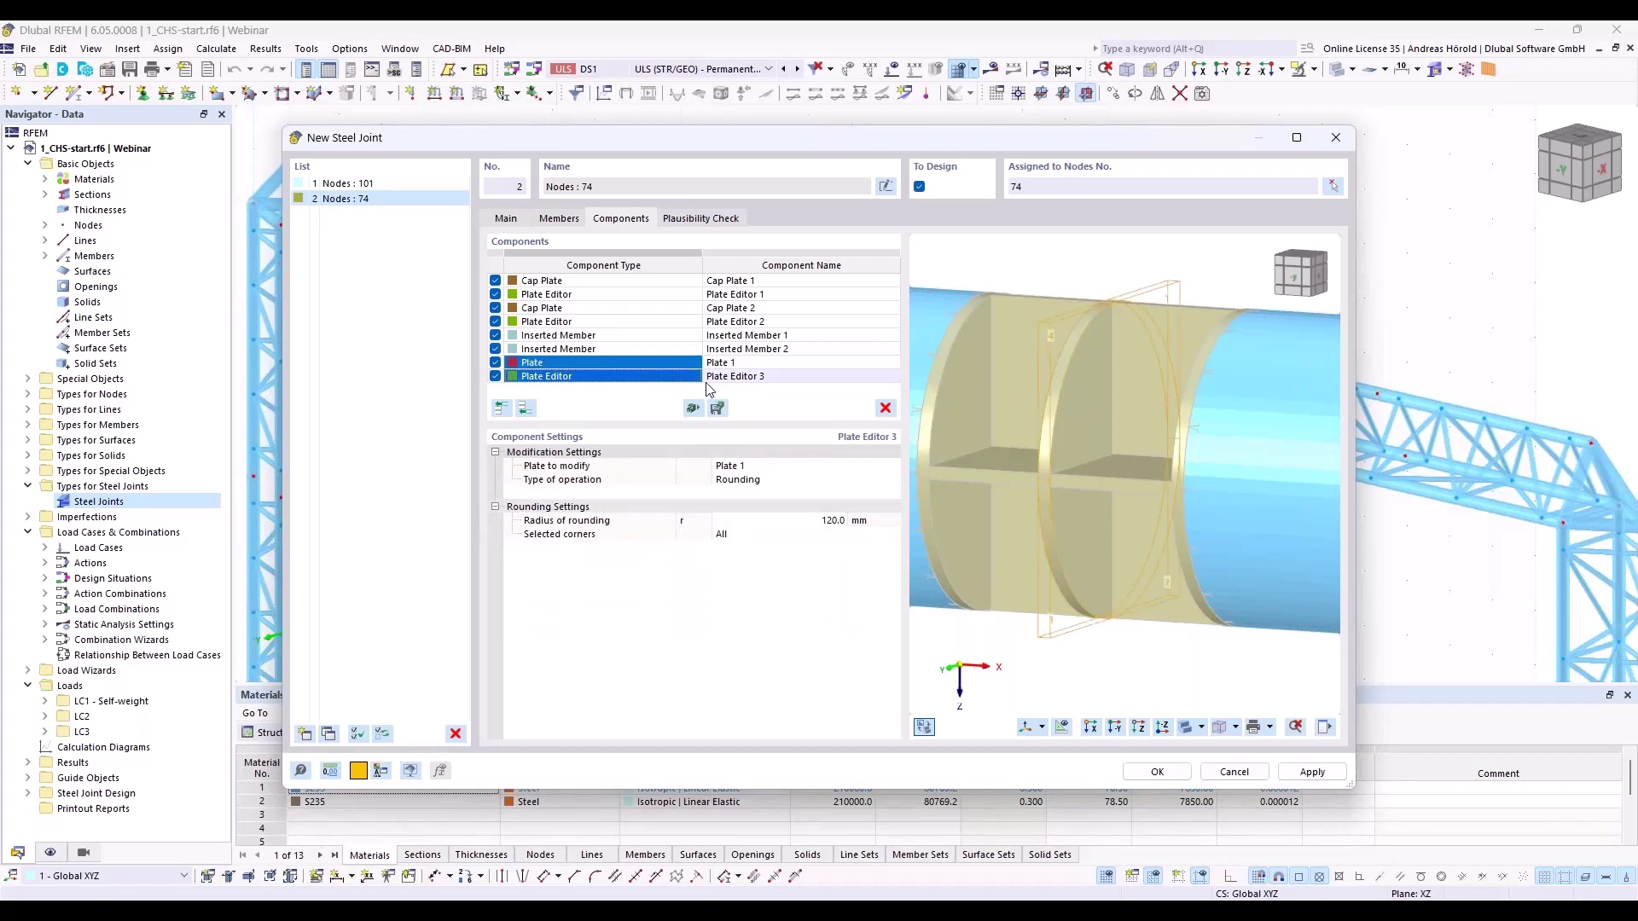
pyautogui.rightClick(558, 381)
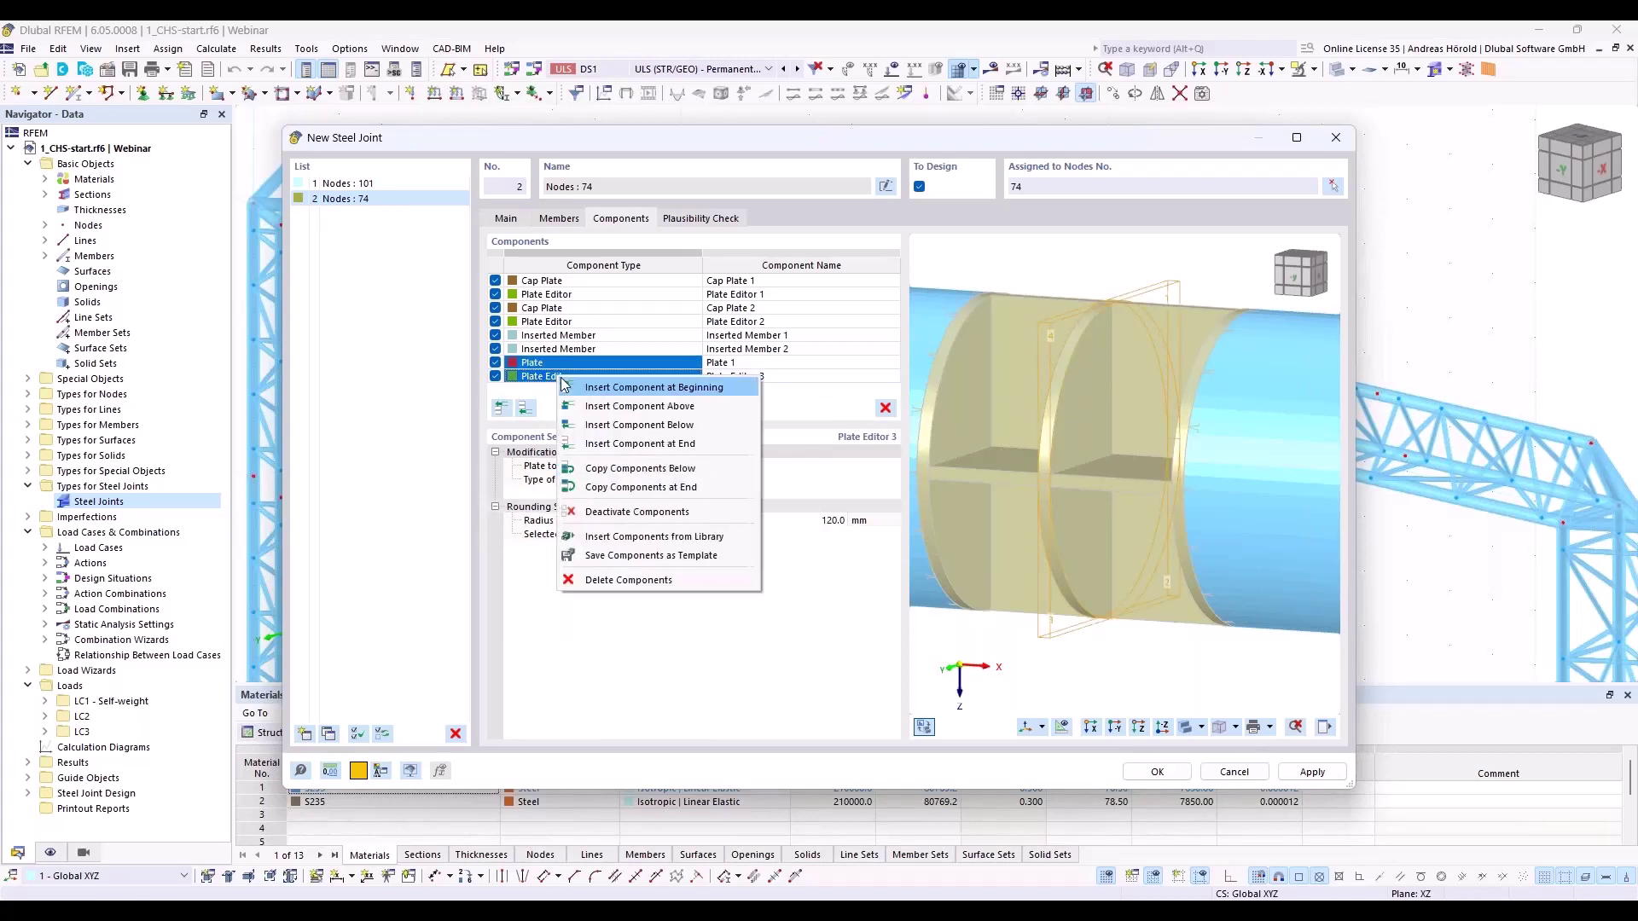
pyautogui.click(689, 492)
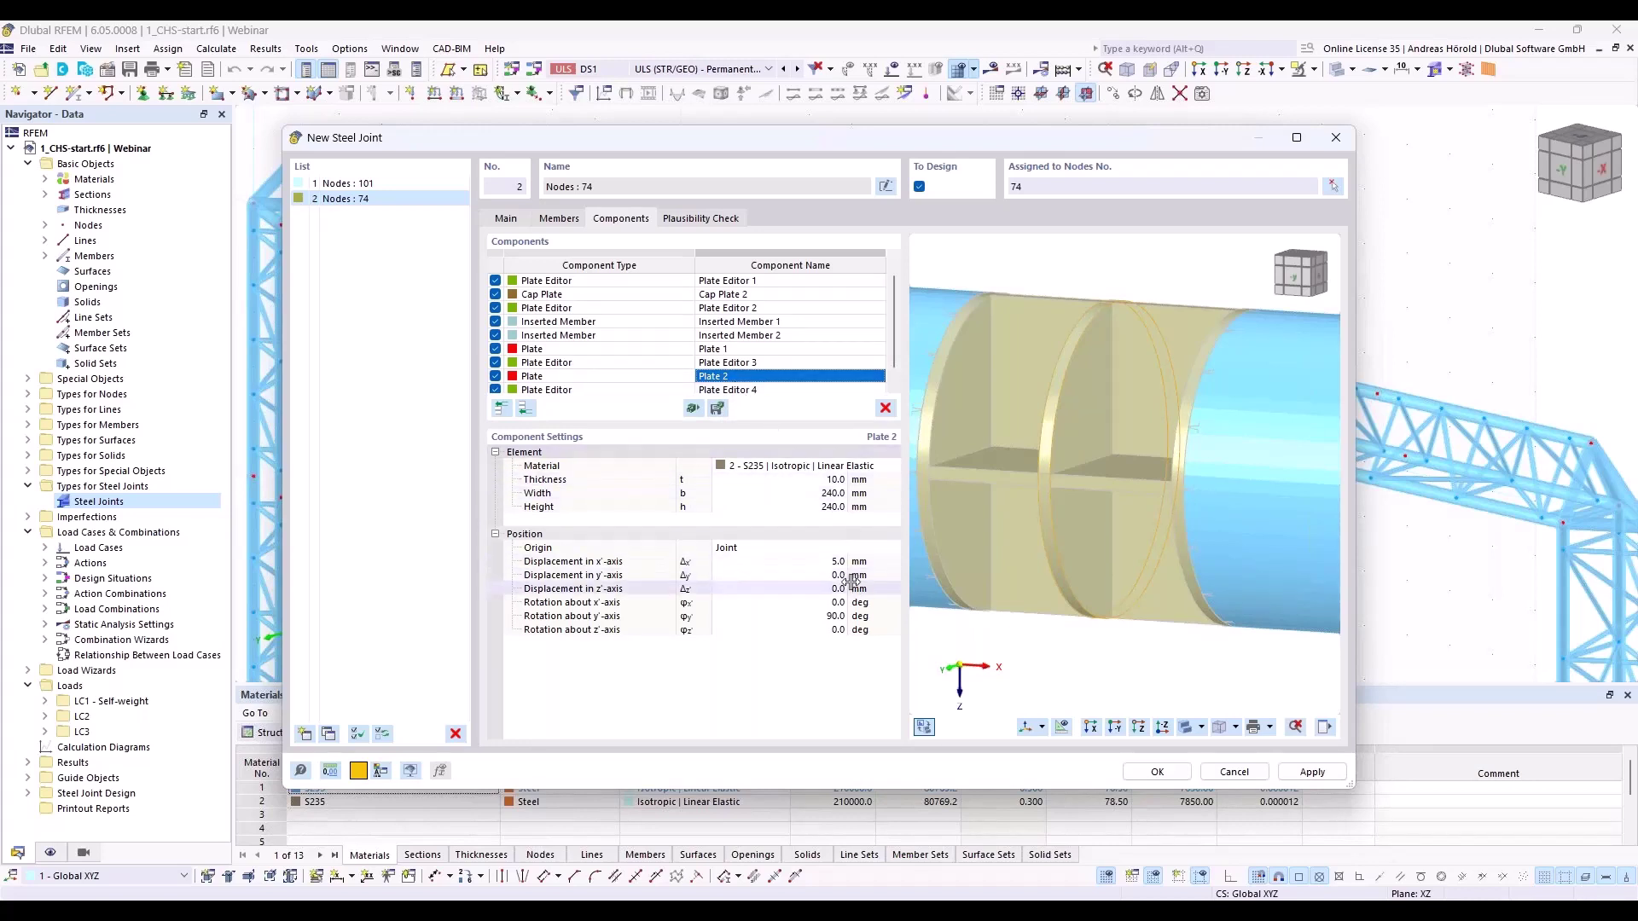
# Set the copied plate's displacement in the x'-axis to -5 mm and check its plate editor's rounding settings
pyautogui.click(823, 561)
pyautogui.write('-5')
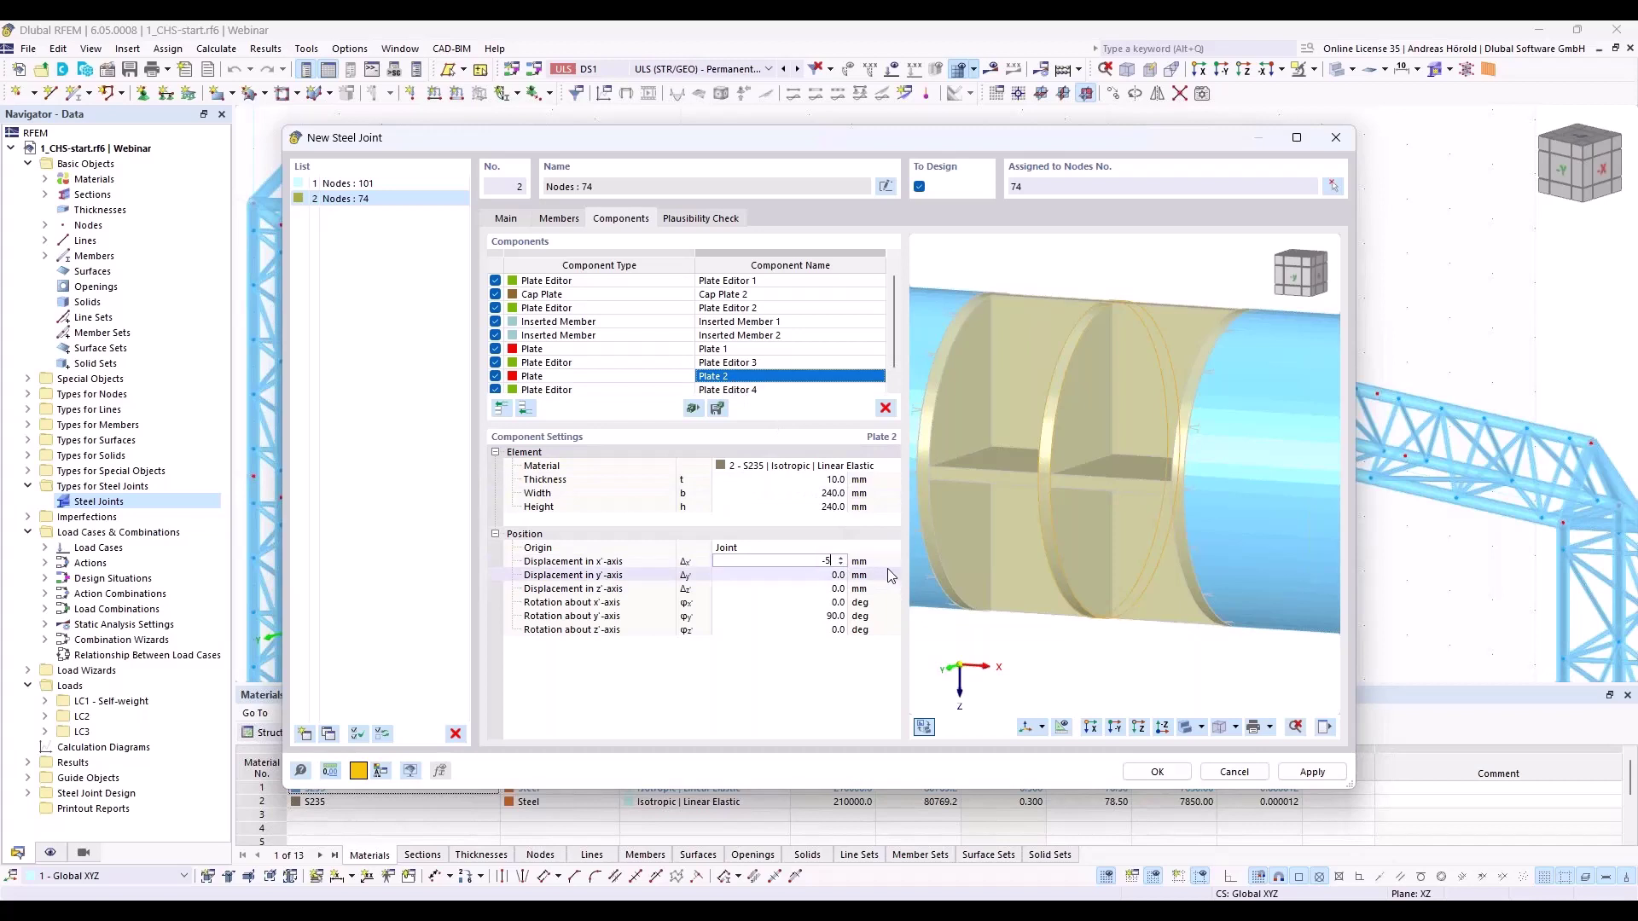
pyautogui.press('Tab')
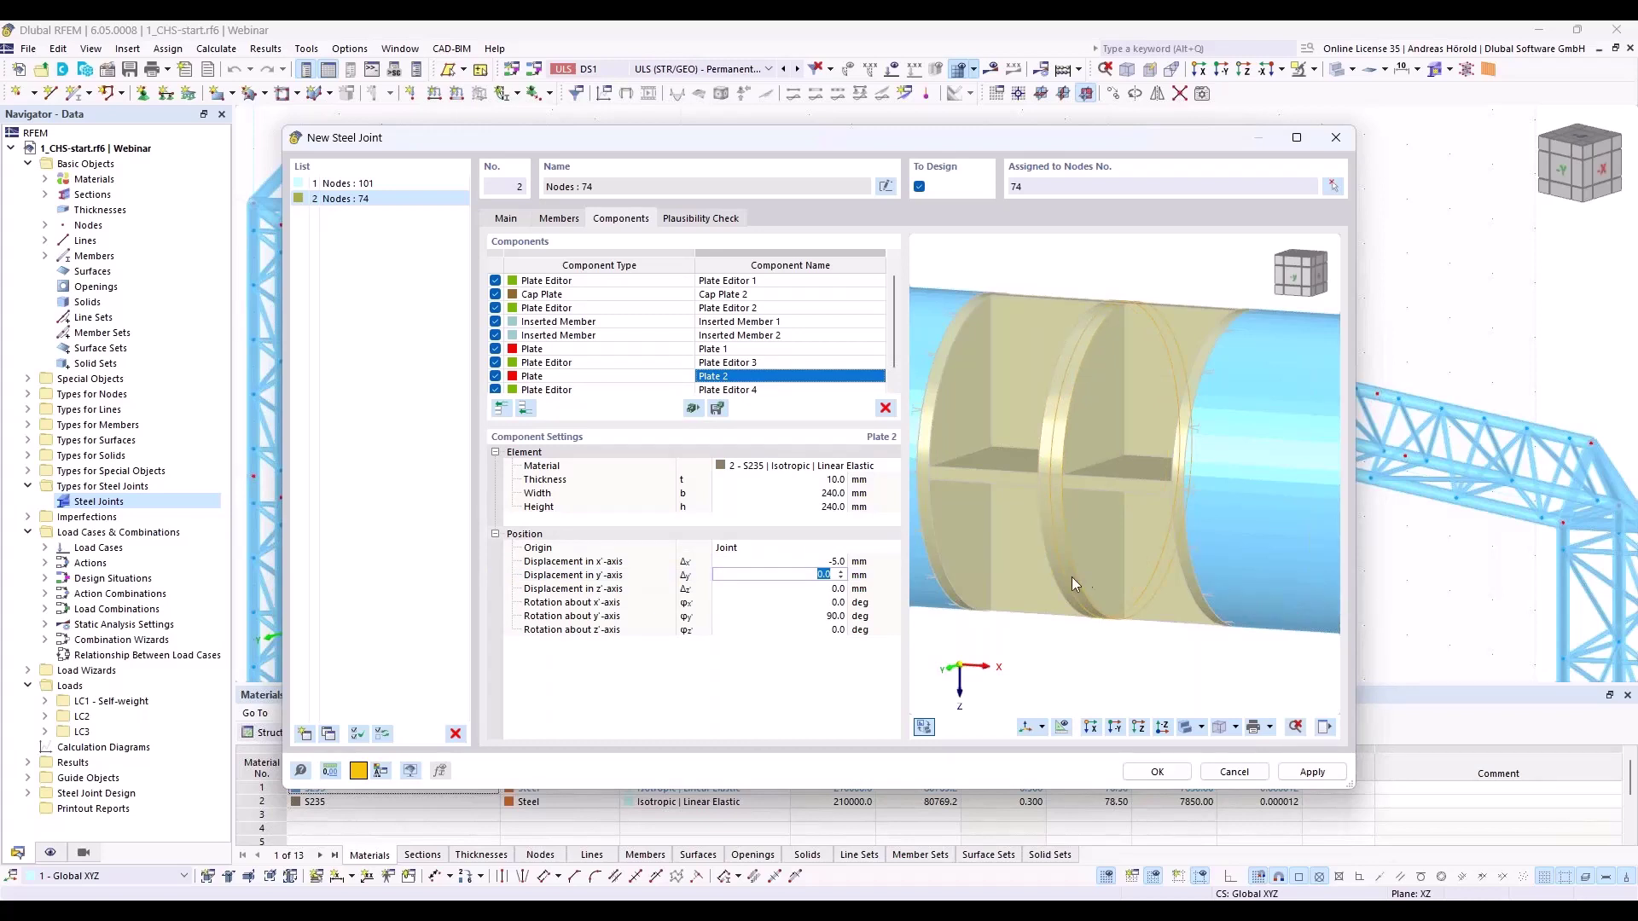
pyautogui.moveTo(1072, 576); pyautogui.dragTo(1104, 605, button='middle')
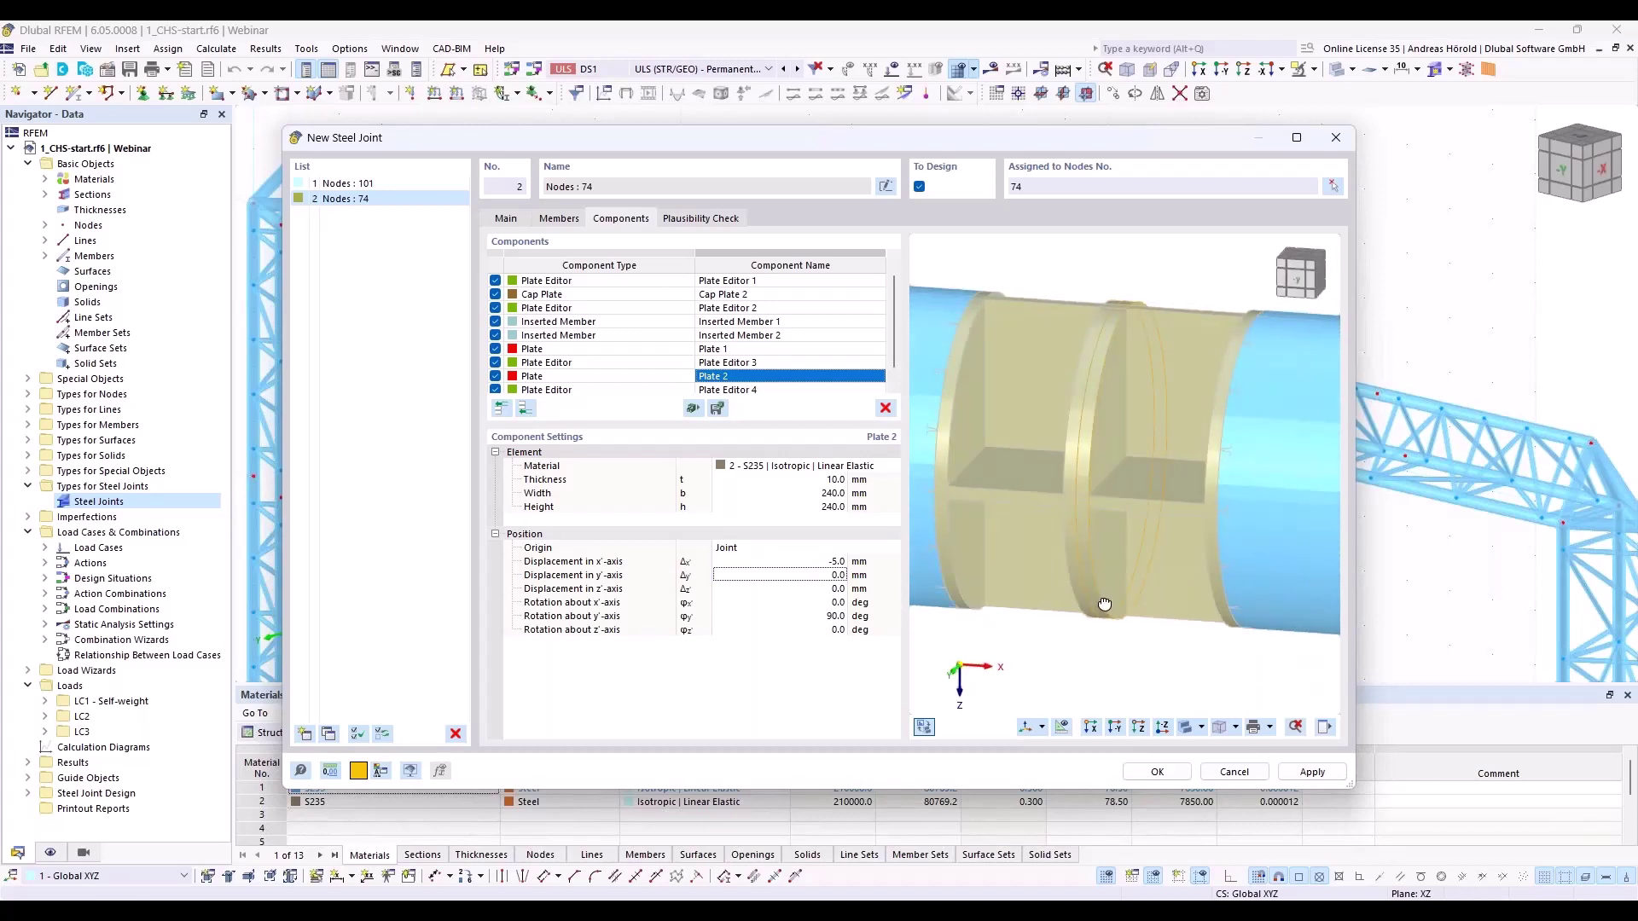
pyautogui.scroll(5, 1071, 503)
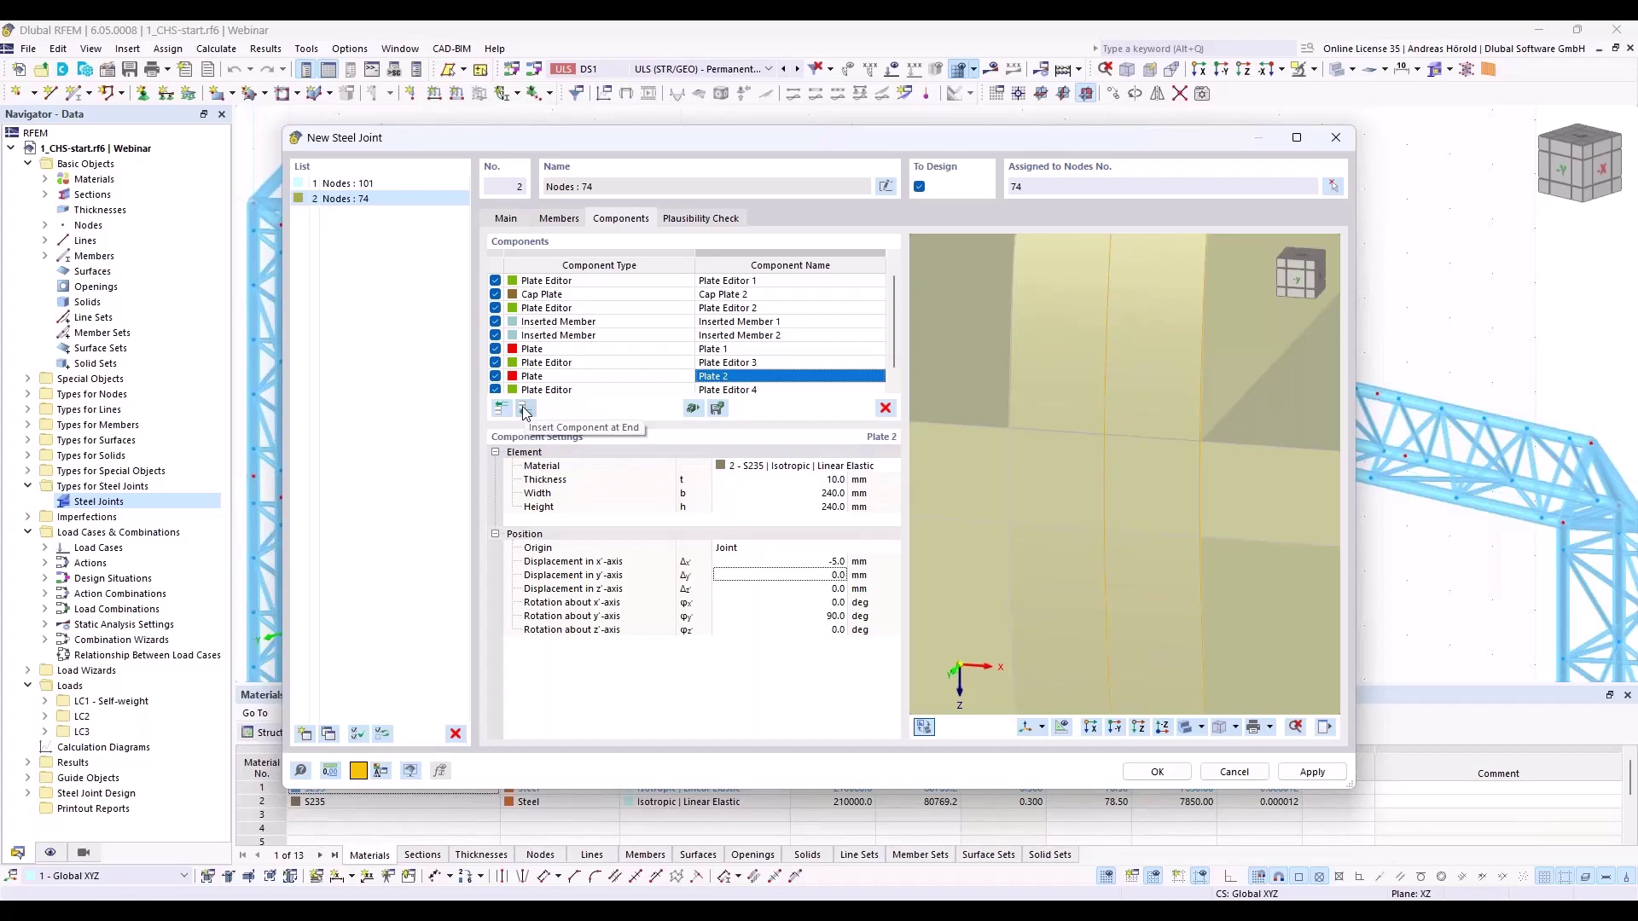
pyautogui.click(735, 391)
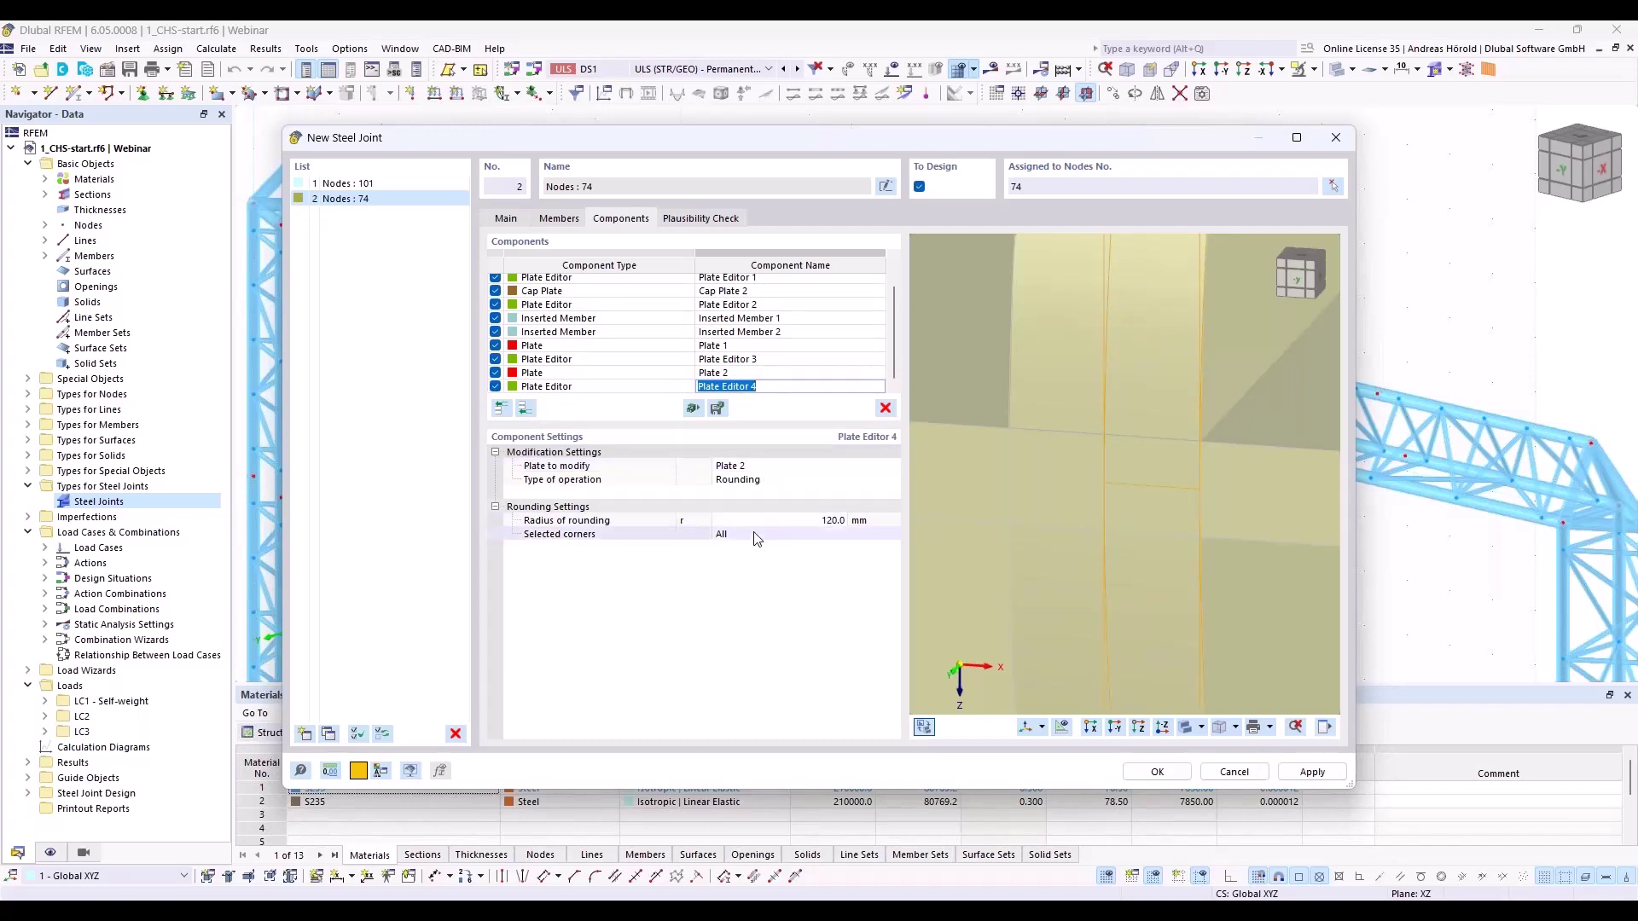
# Insert a Member Cut component at the end of the list with Inserted Member 1 as the member to cut
pyautogui.click(526, 408)
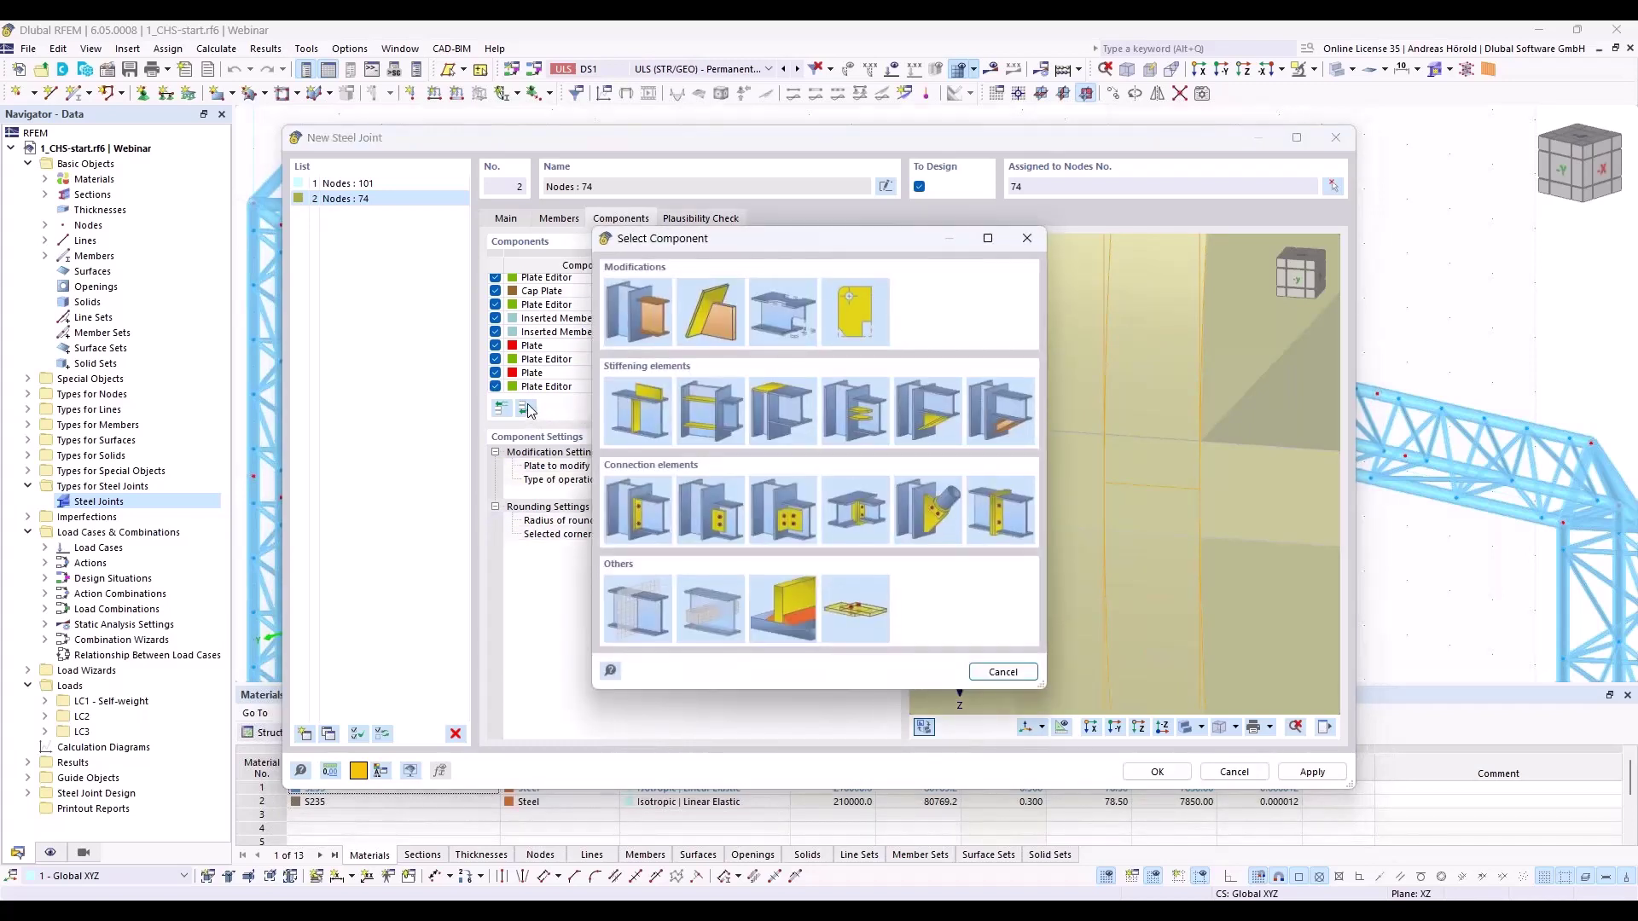
pyautogui.click(633, 313)
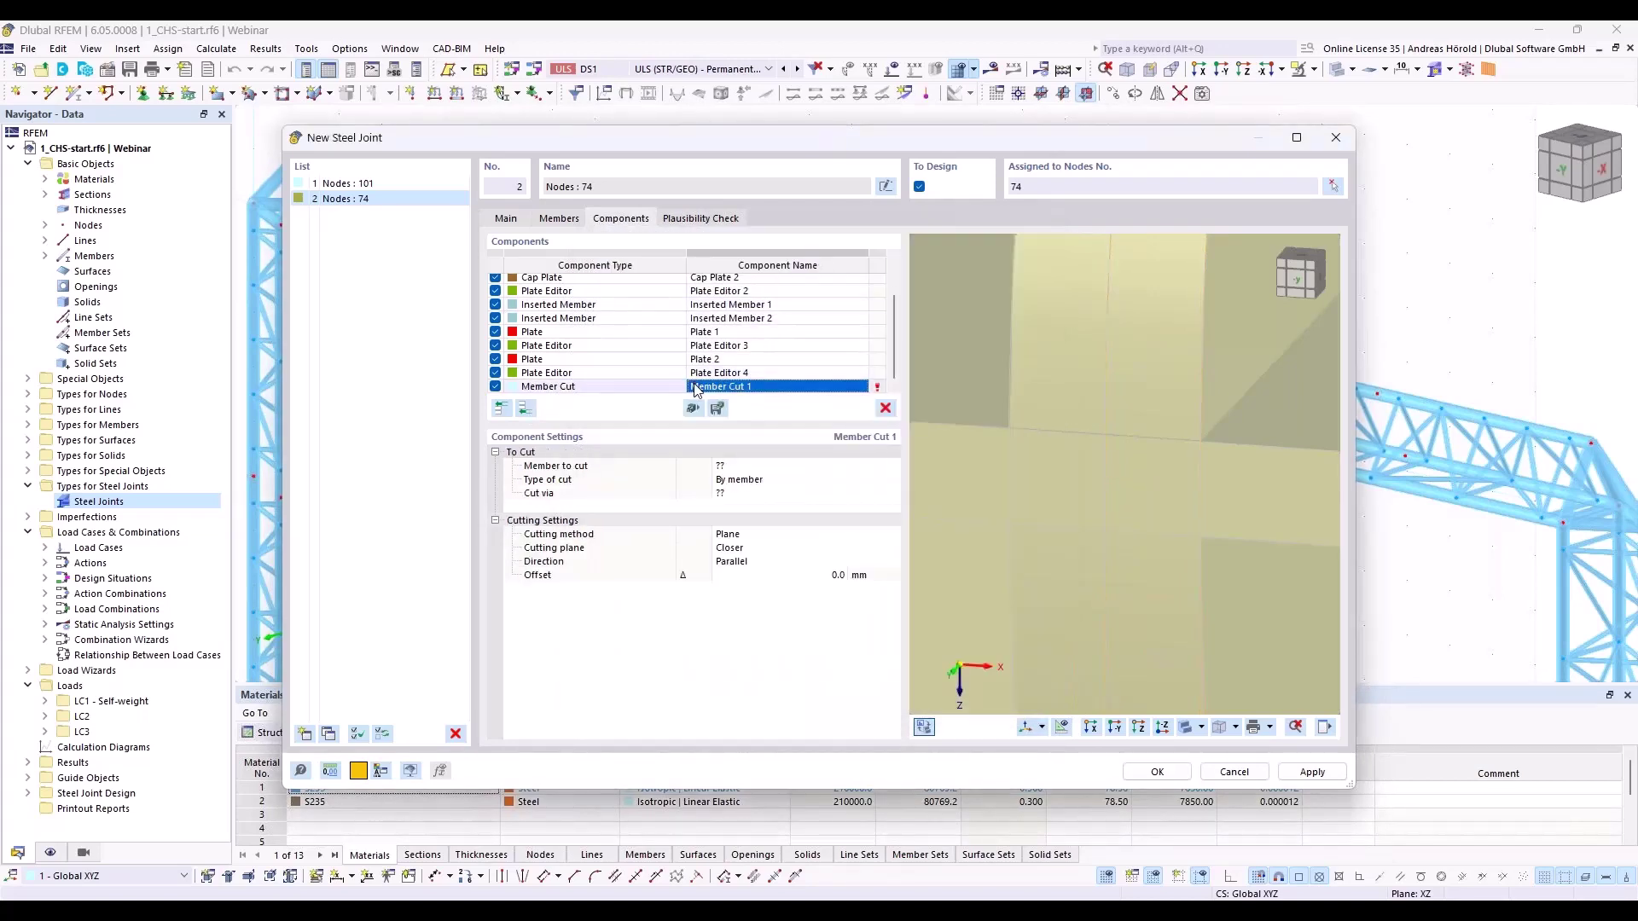
pyautogui.click(749, 467)
pyautogui.click(751, 467)
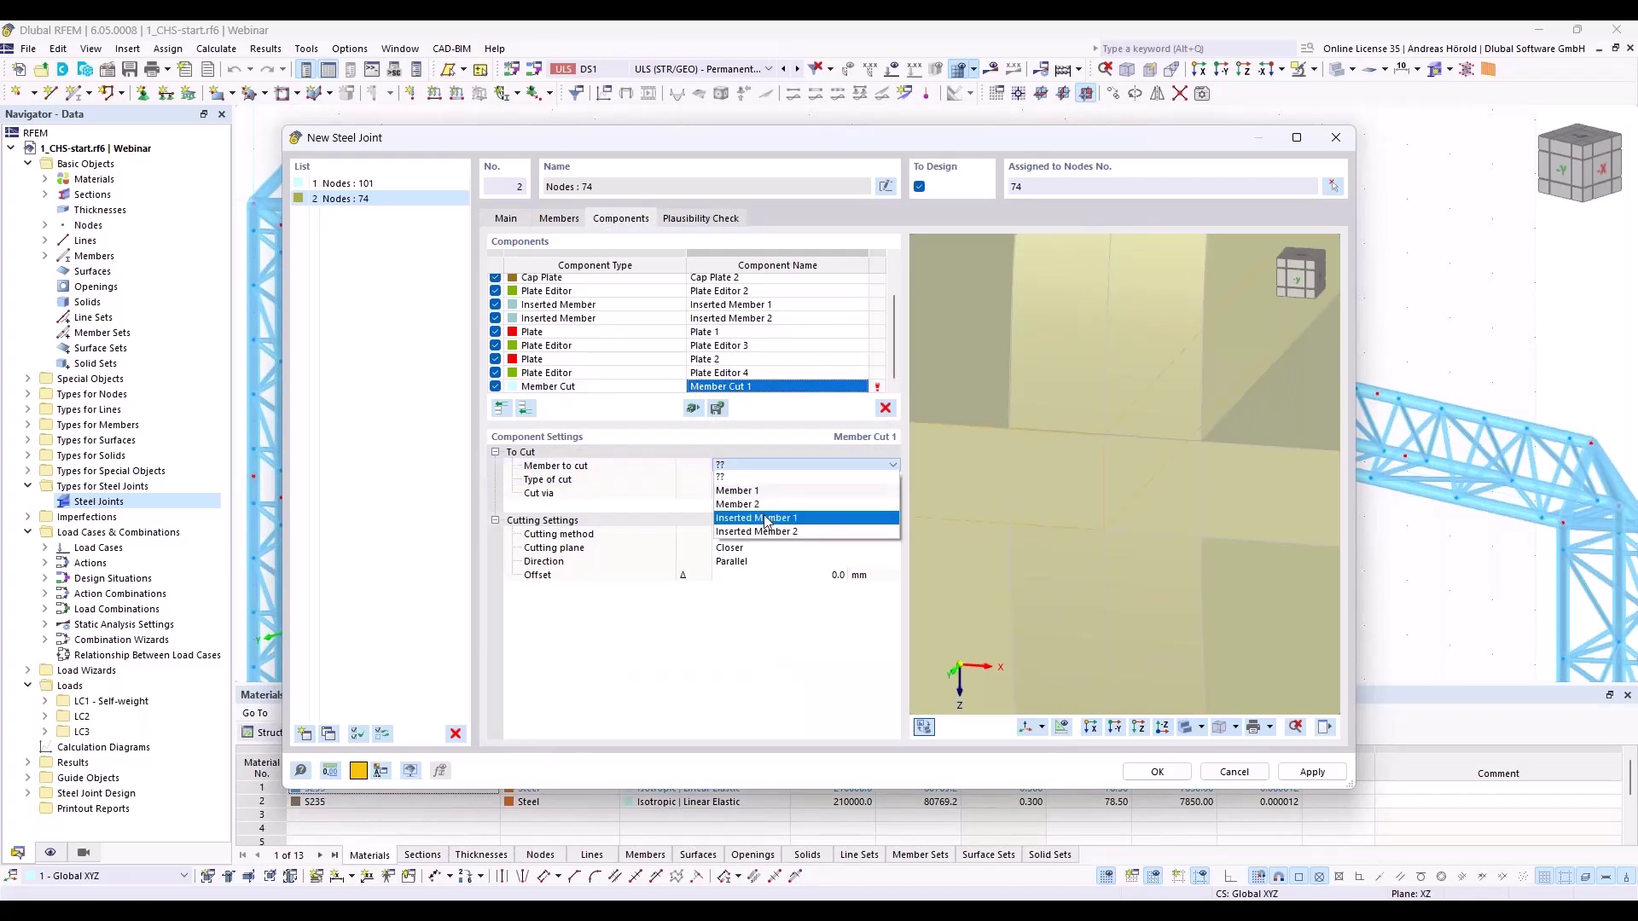
pyautogui.click(771, 519)
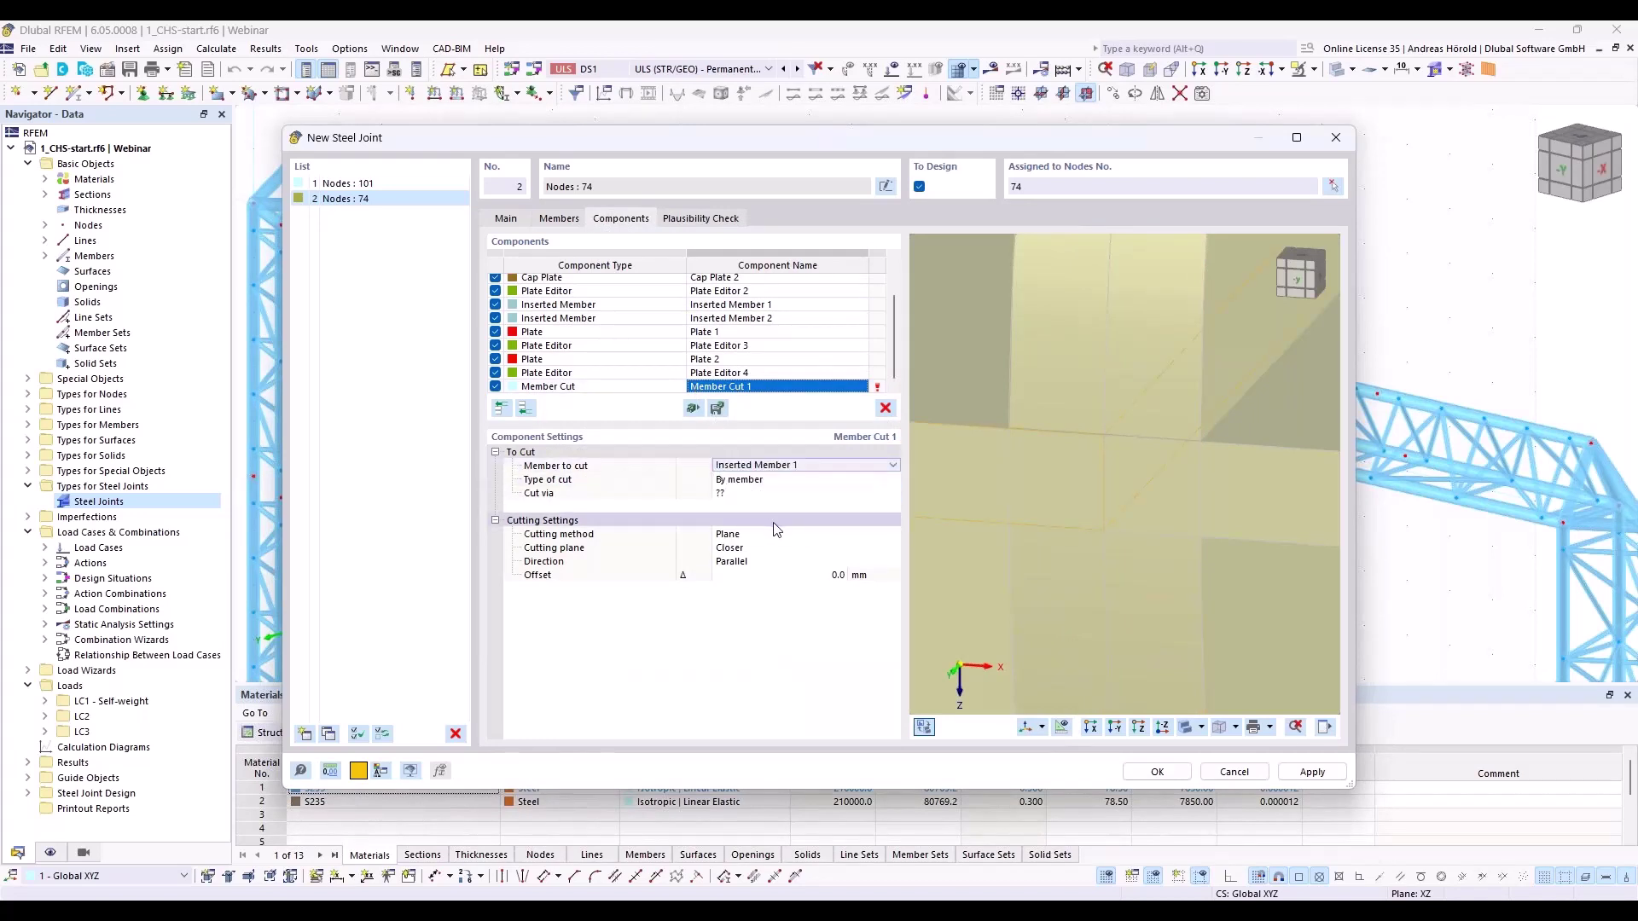
# Set Member Cut 1 to cut Inserted Member 1 by plate, via Plate 1
pyautogui.click(755, 482)
pyautogui.click(755, 480)
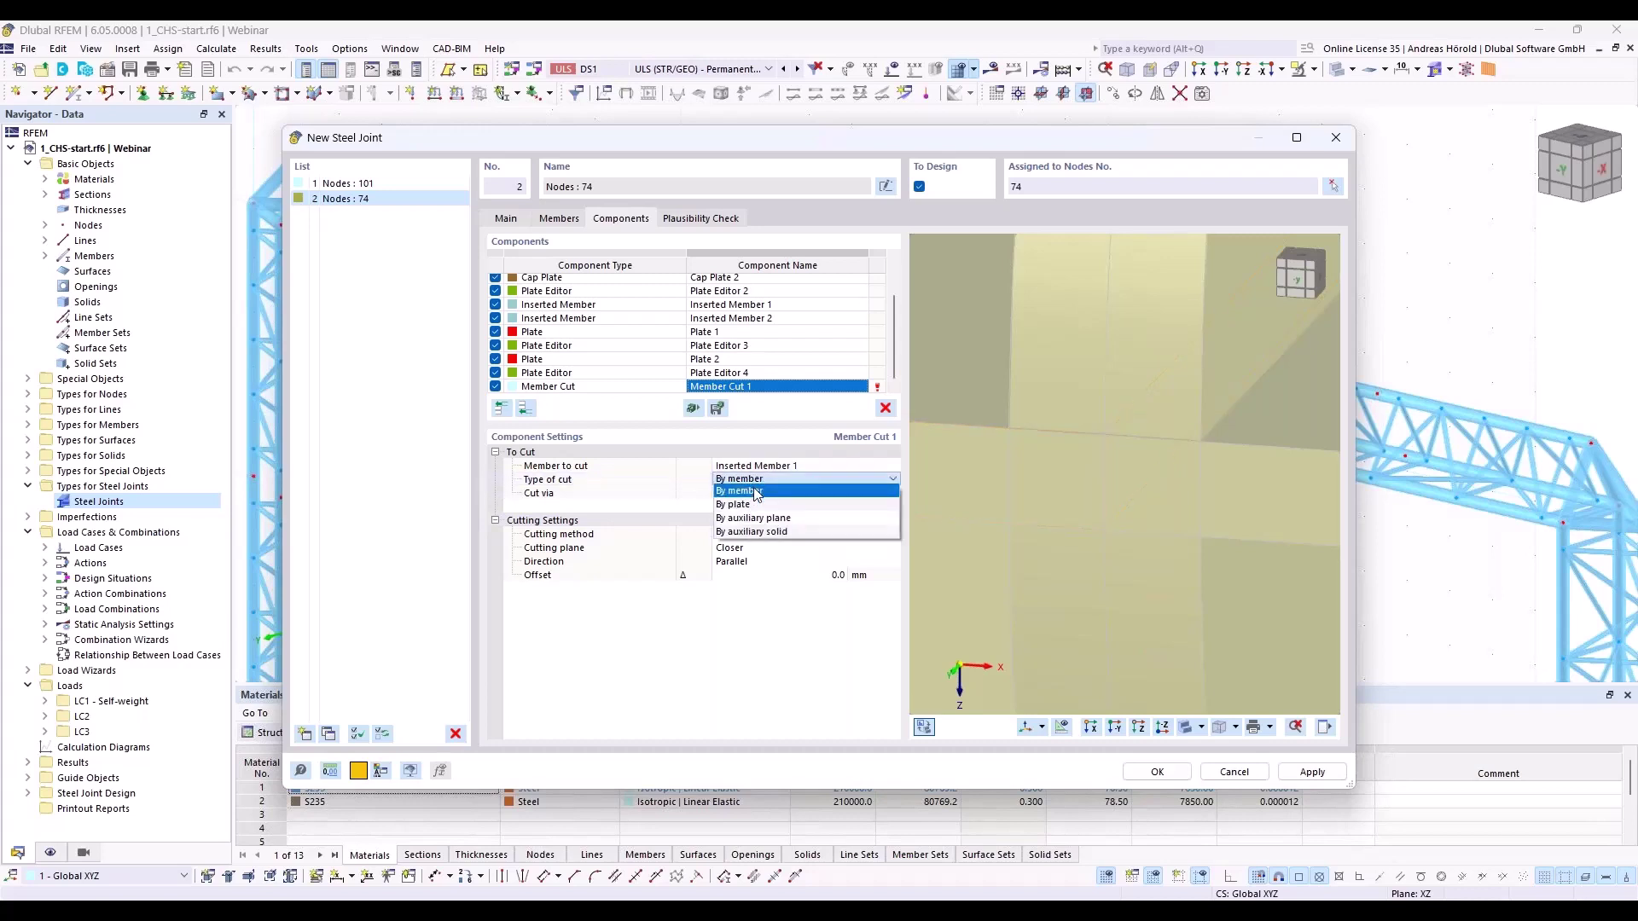
pyautogui.click(755, 509)
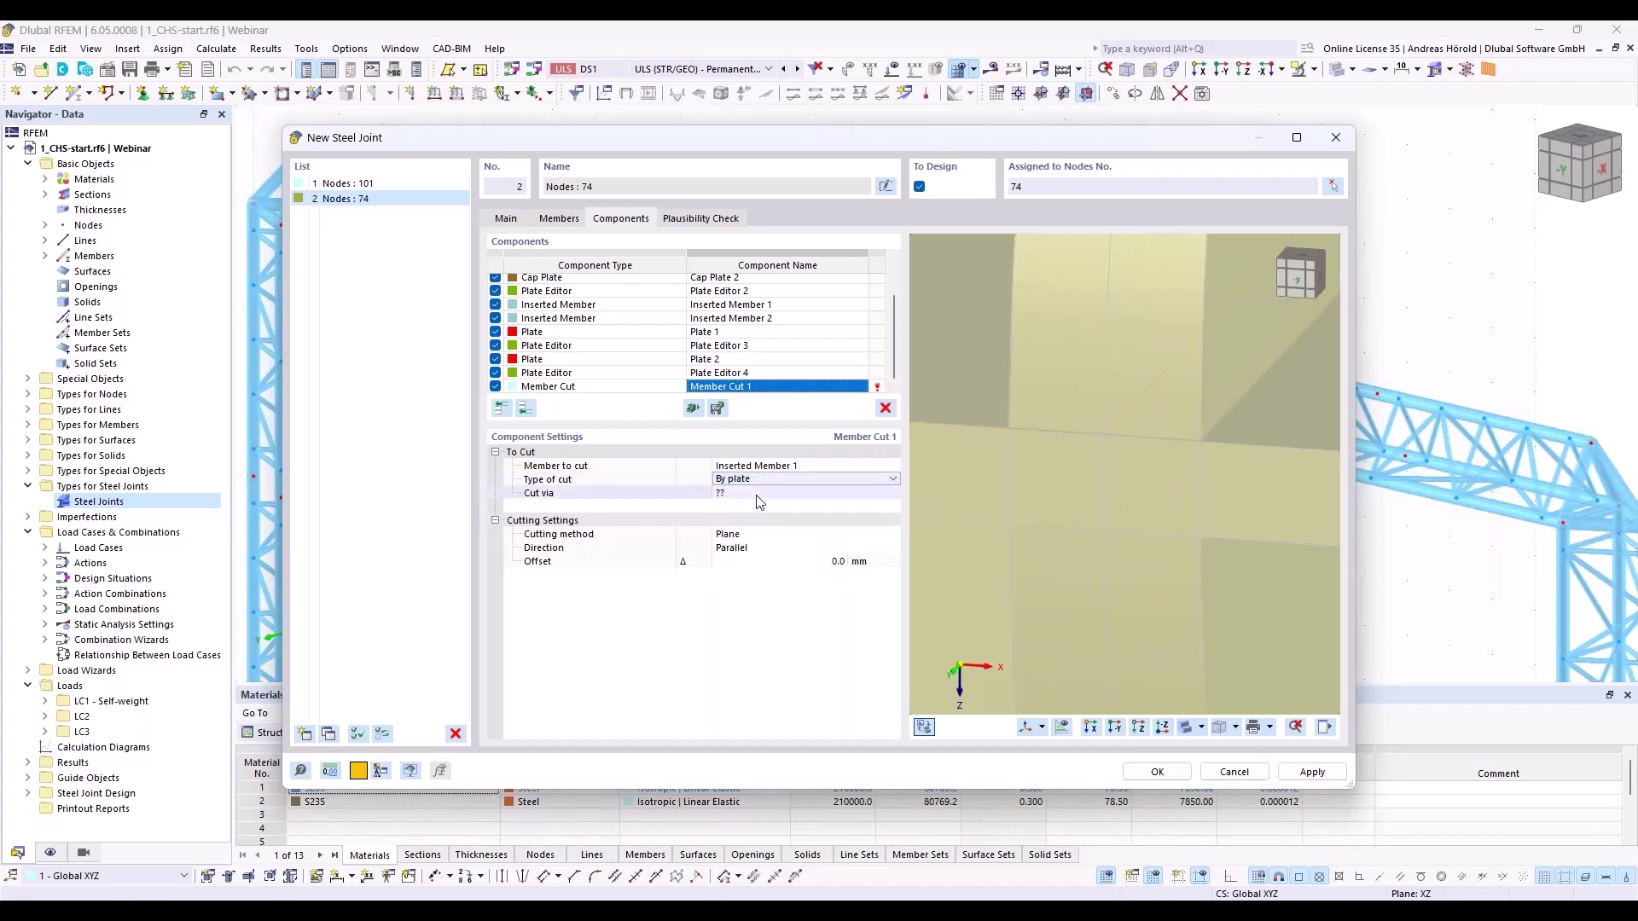
pyautogui.click(760, 497)
pyautogui.click(760, 495)
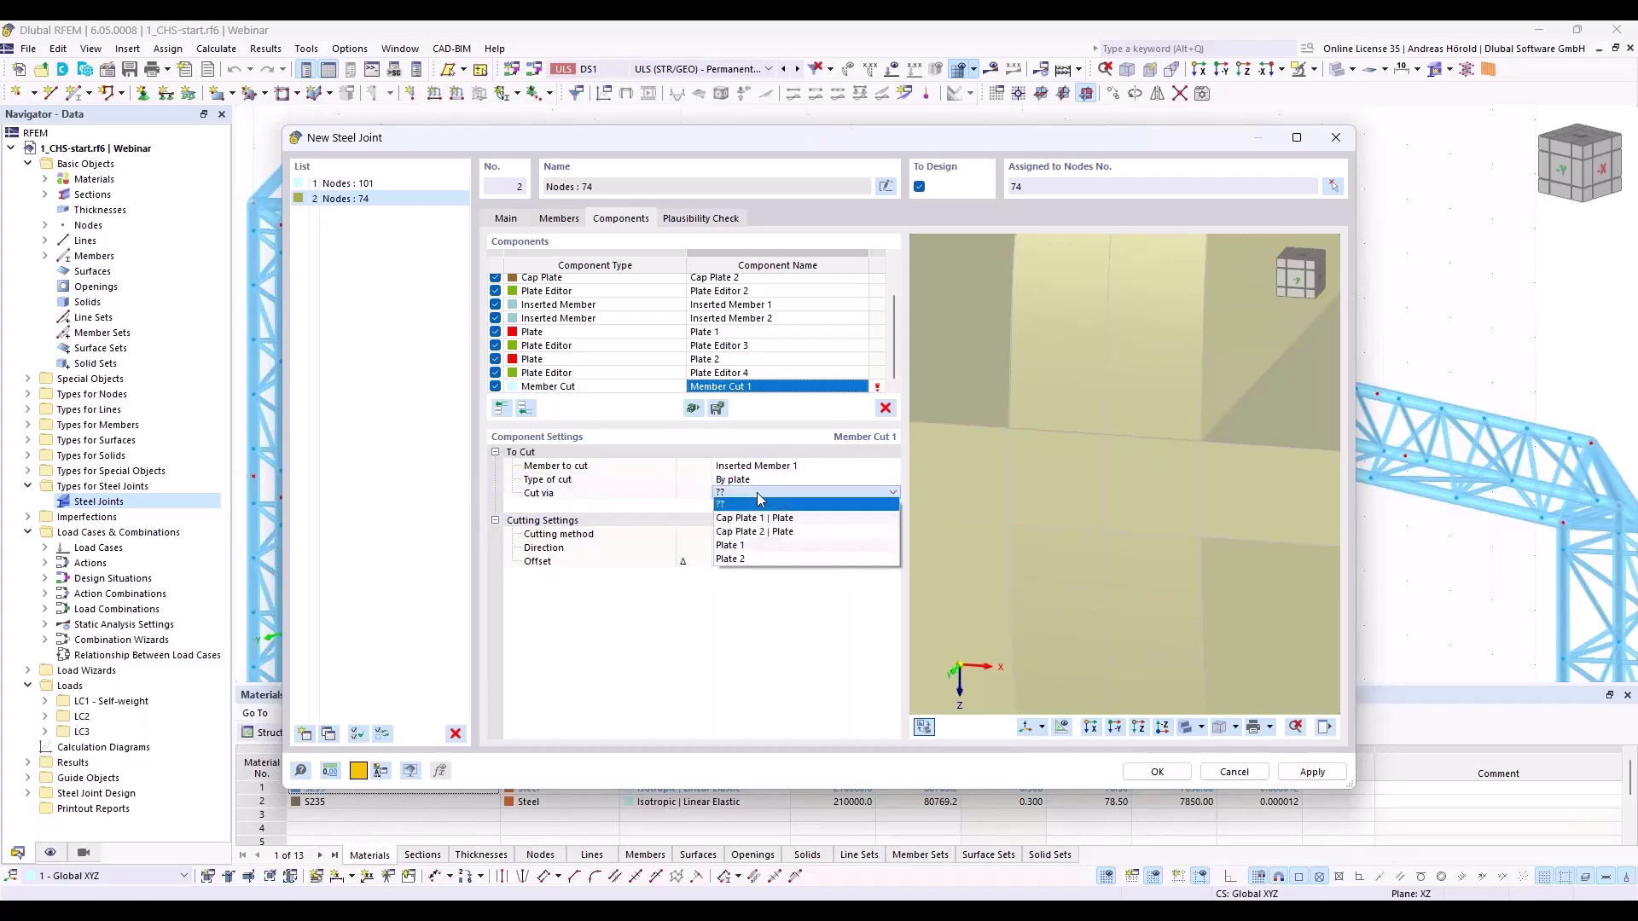
pyautogui.click(755, 547)
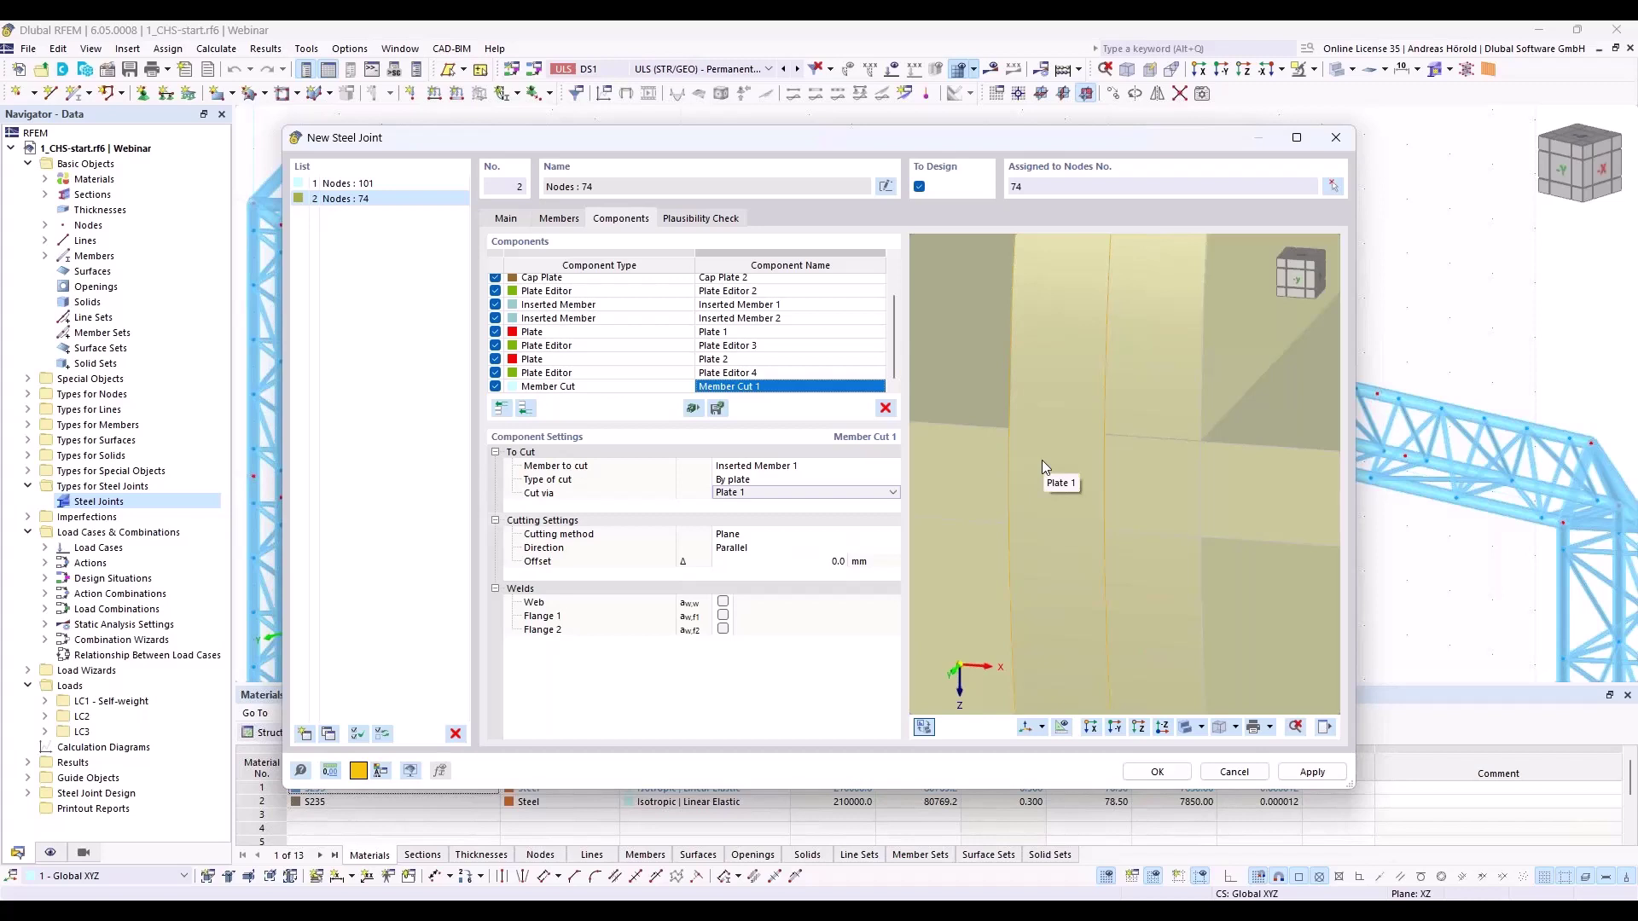
pyautogui.moveTo(1041, 466); pyautogui.dragTo(1037, 470, button='middle')
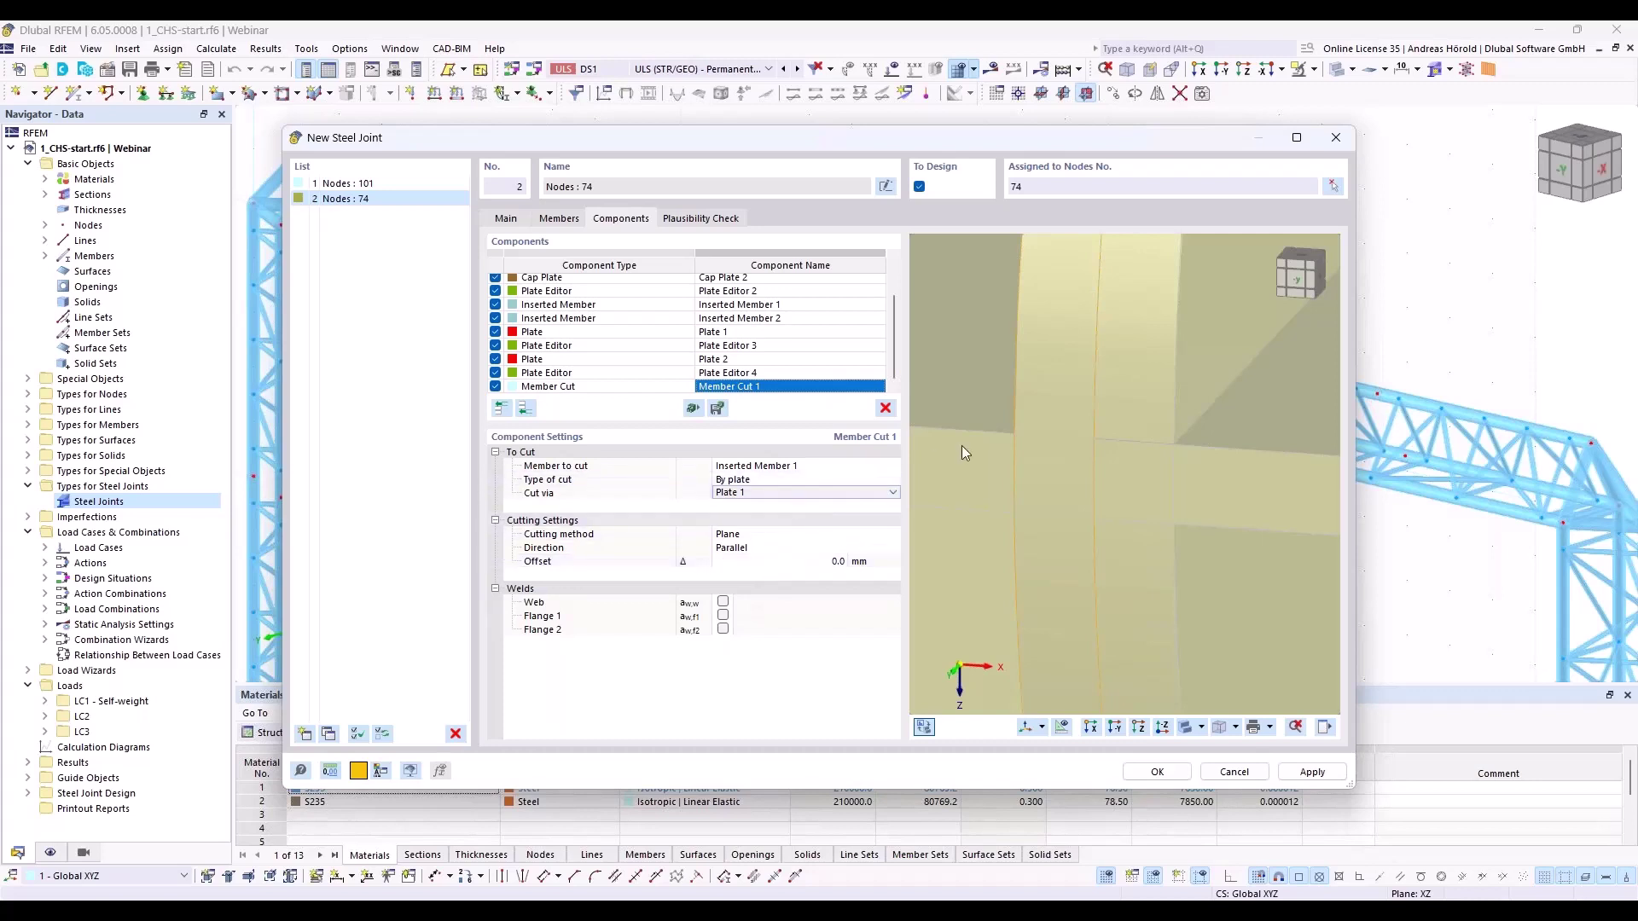
pyautogui.moveTo(961, 445); pyautogui.dragTo(1118, 505, button='middle')
pyautogui.scroll(-3, 1119, 504)
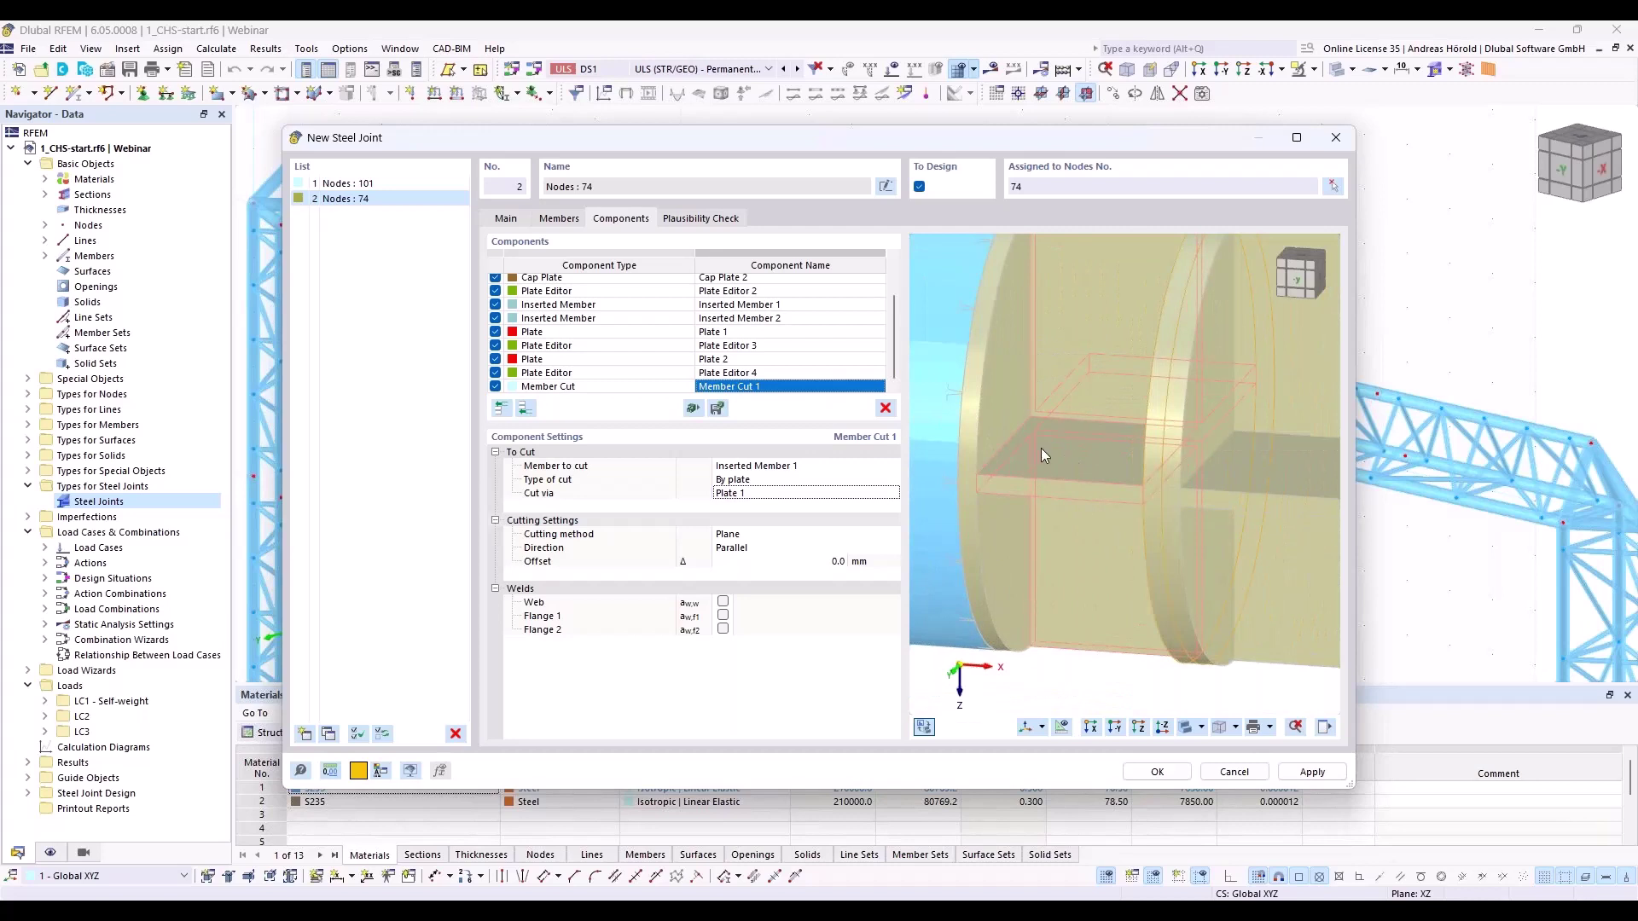
pyautogui.scroll(5, 1041, 448)
pyautogui.scroll(2, 1120, 529)
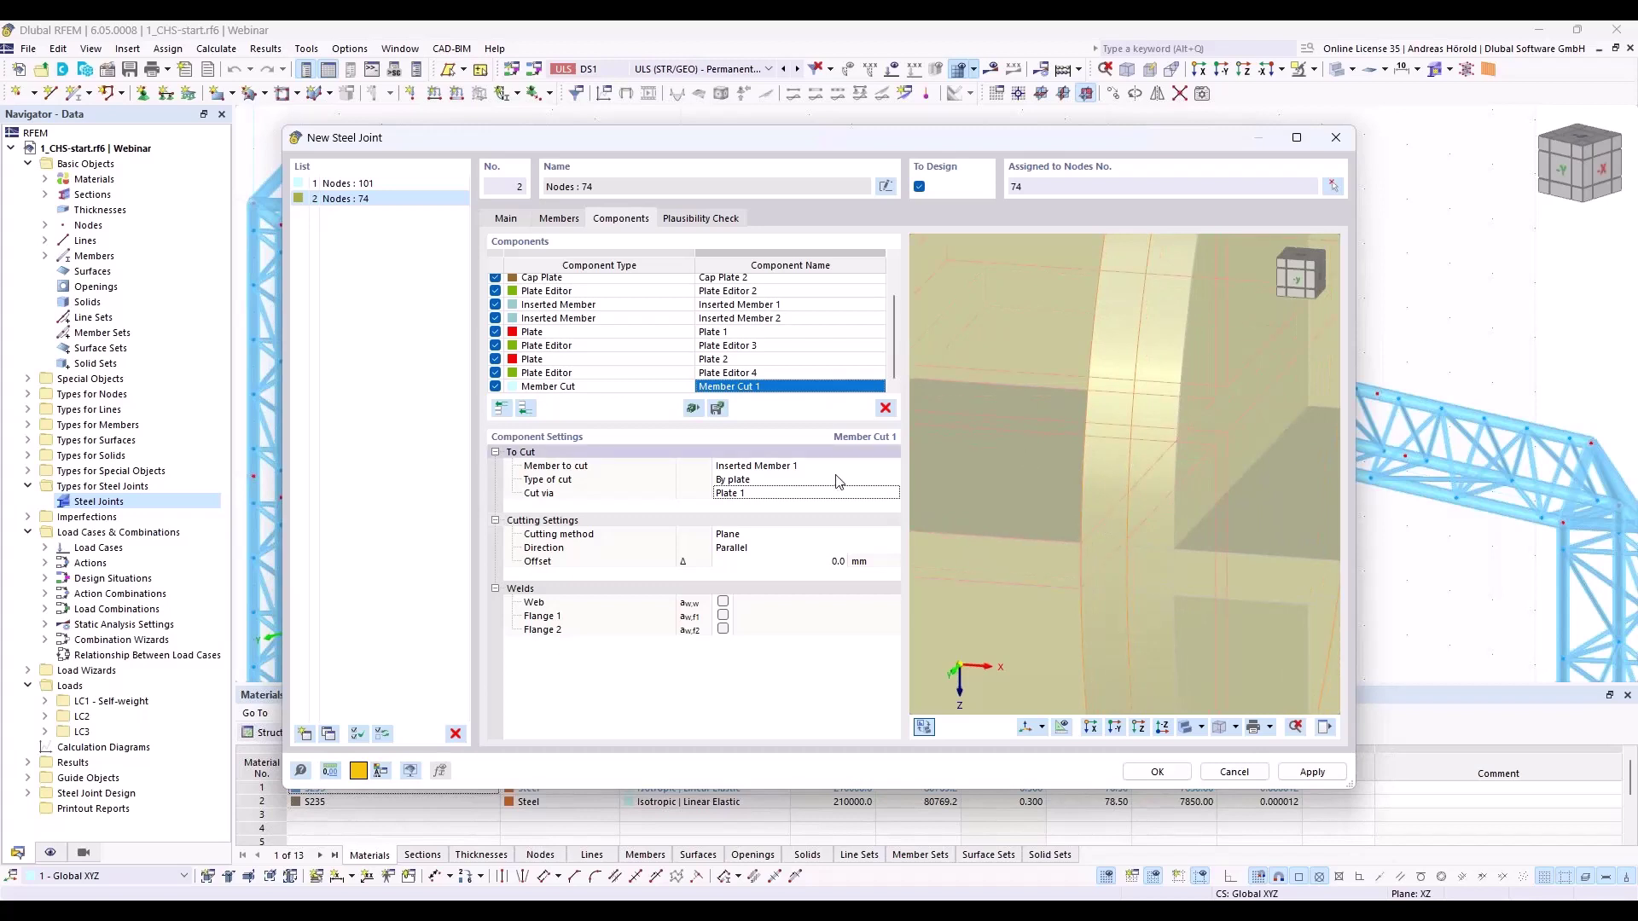
# Copy Member Cut 1 to the end of the component list and set the copy's member to cut to Inserted Member 2
pyautogui.rightClick(621, 388)
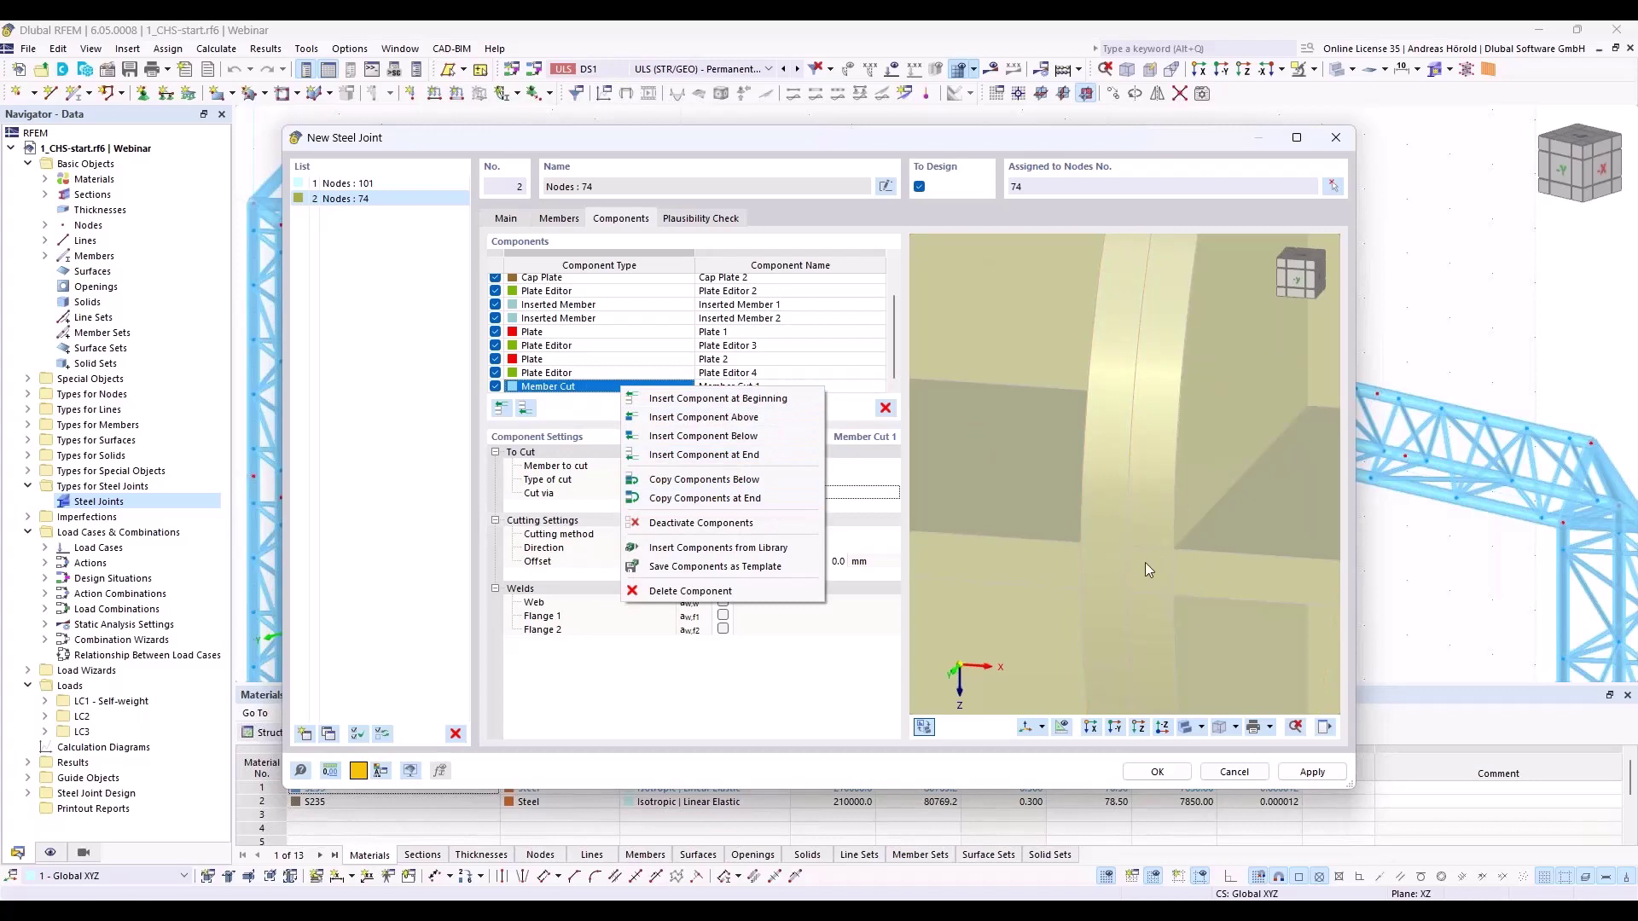
pyautogui.click(705, 499)
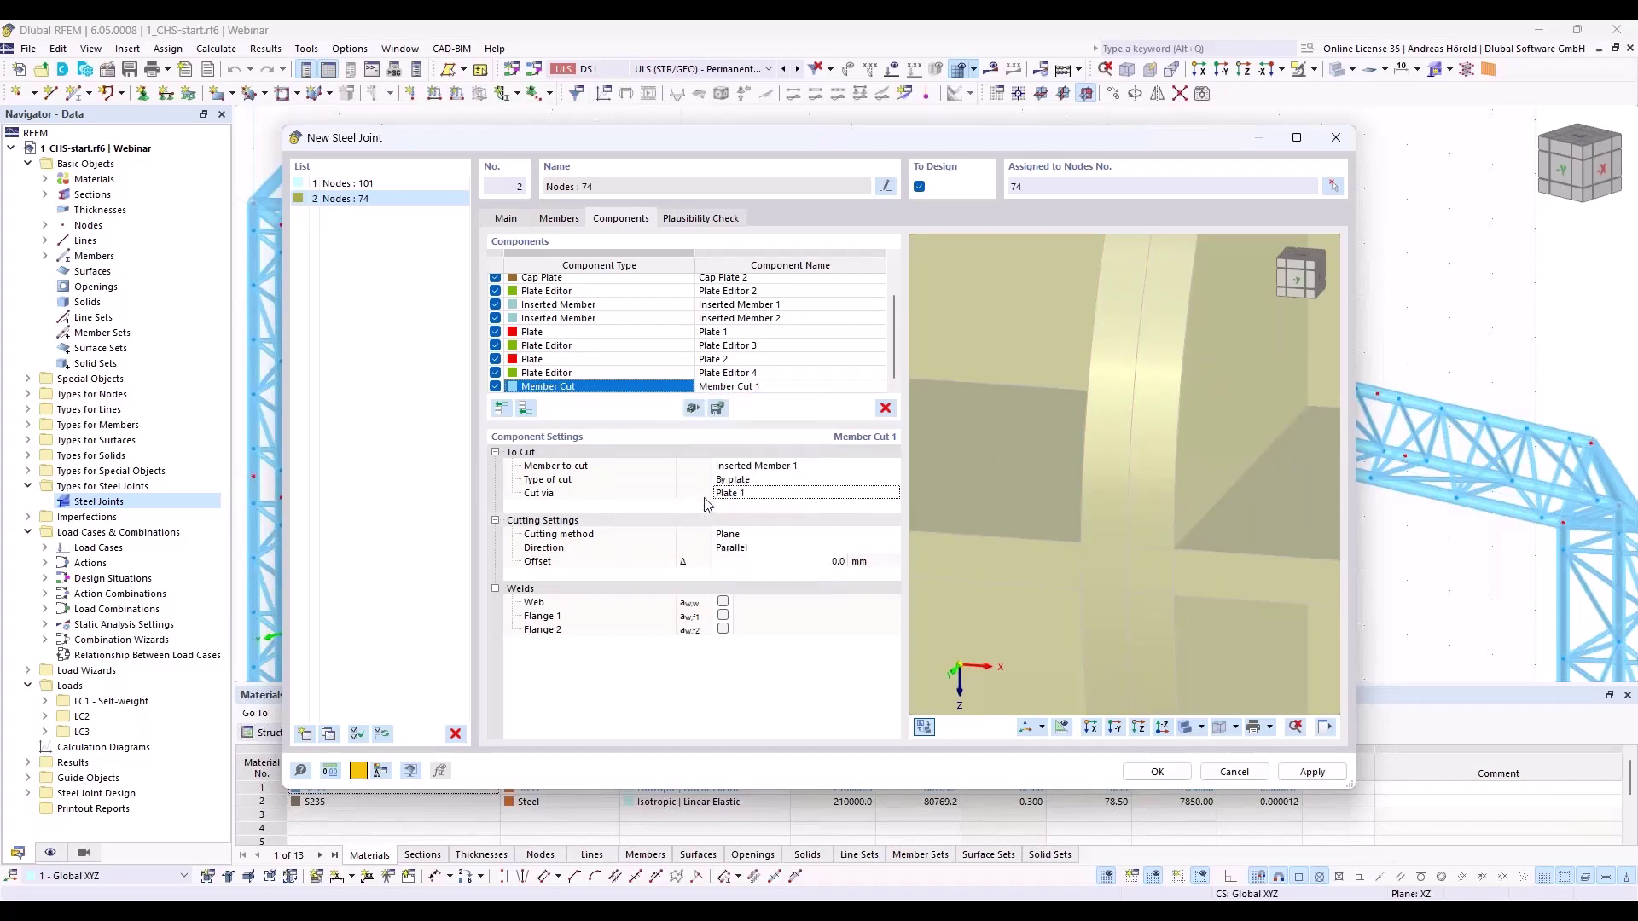
pyautogui.click(798, 466)
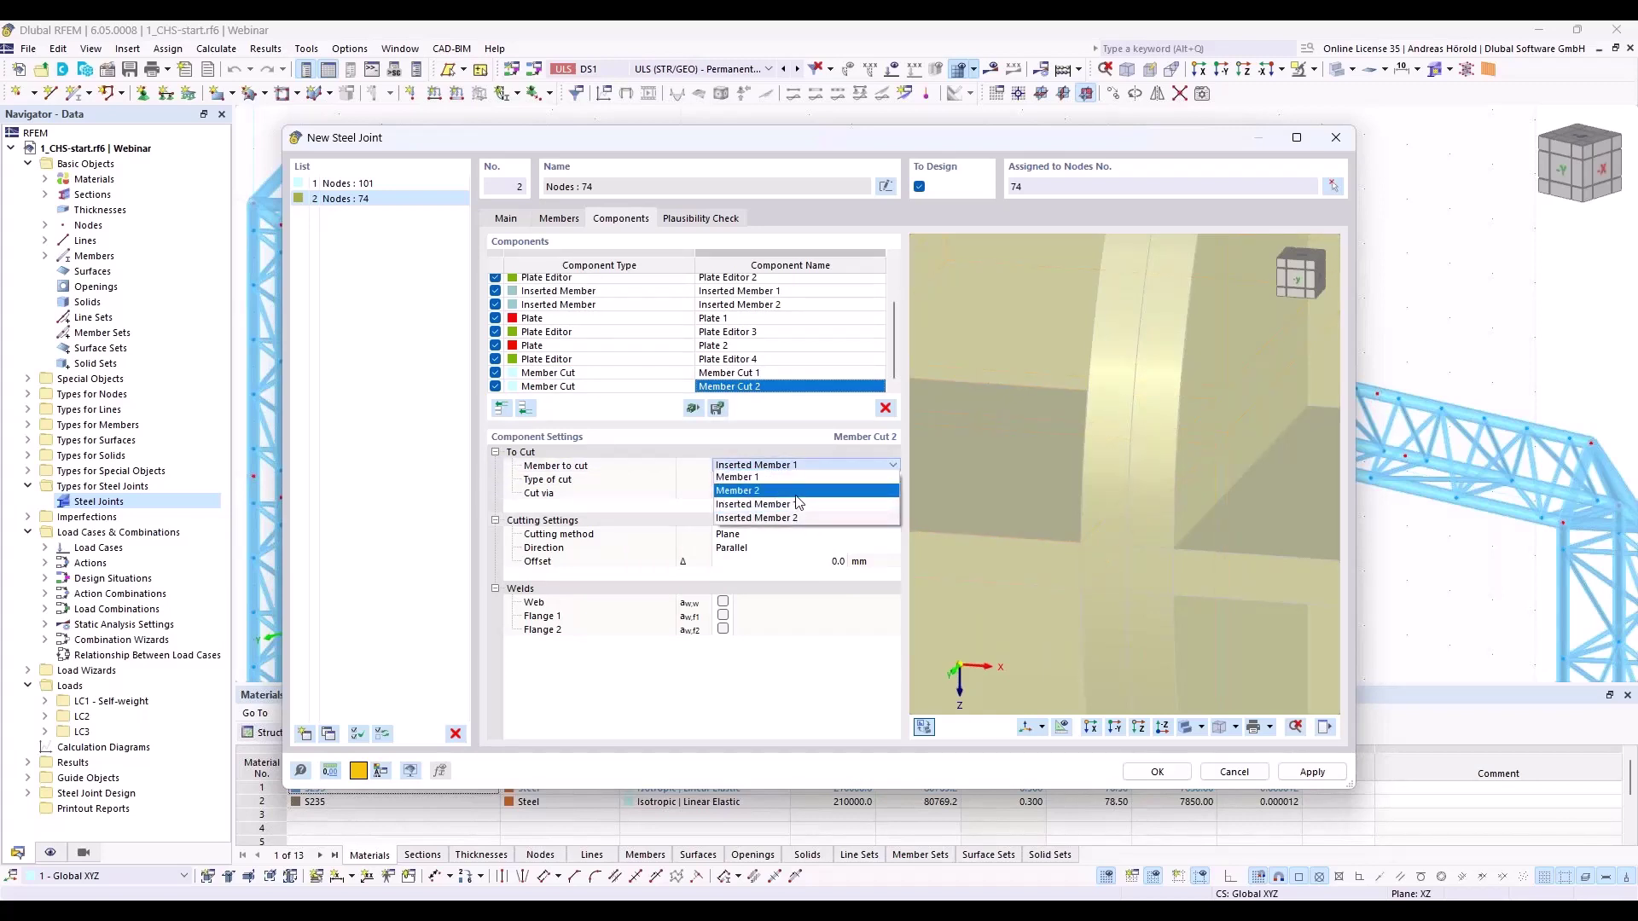
pyautogui.click(799, 504)
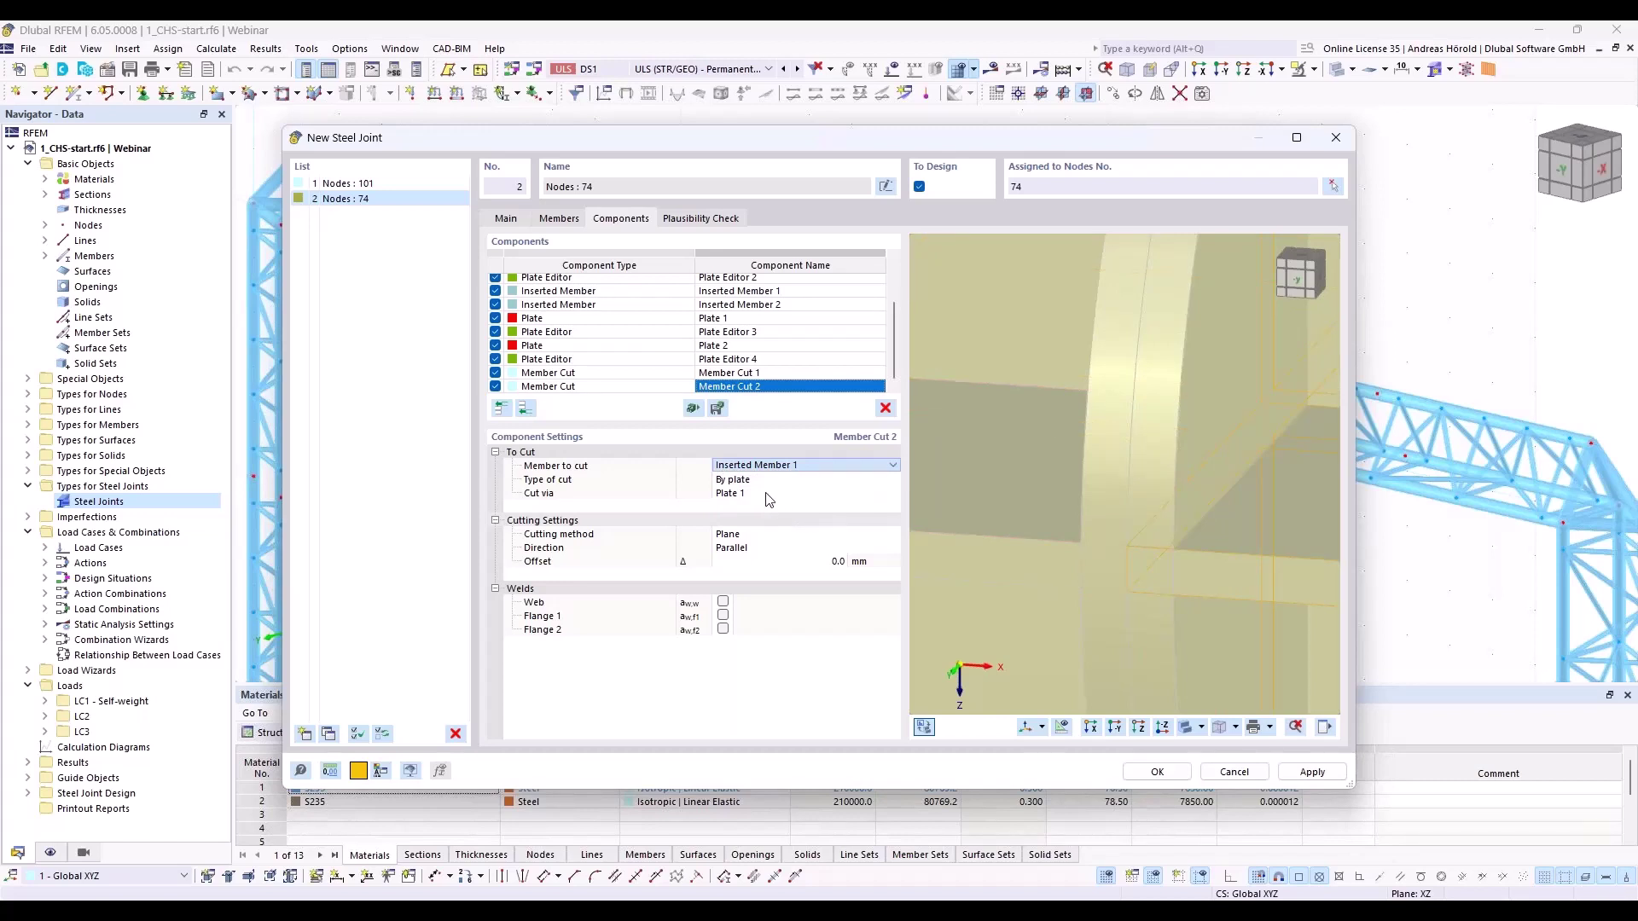
# Set the copied member cut to cut via Plate 2
pyautogui.click(770, 494)
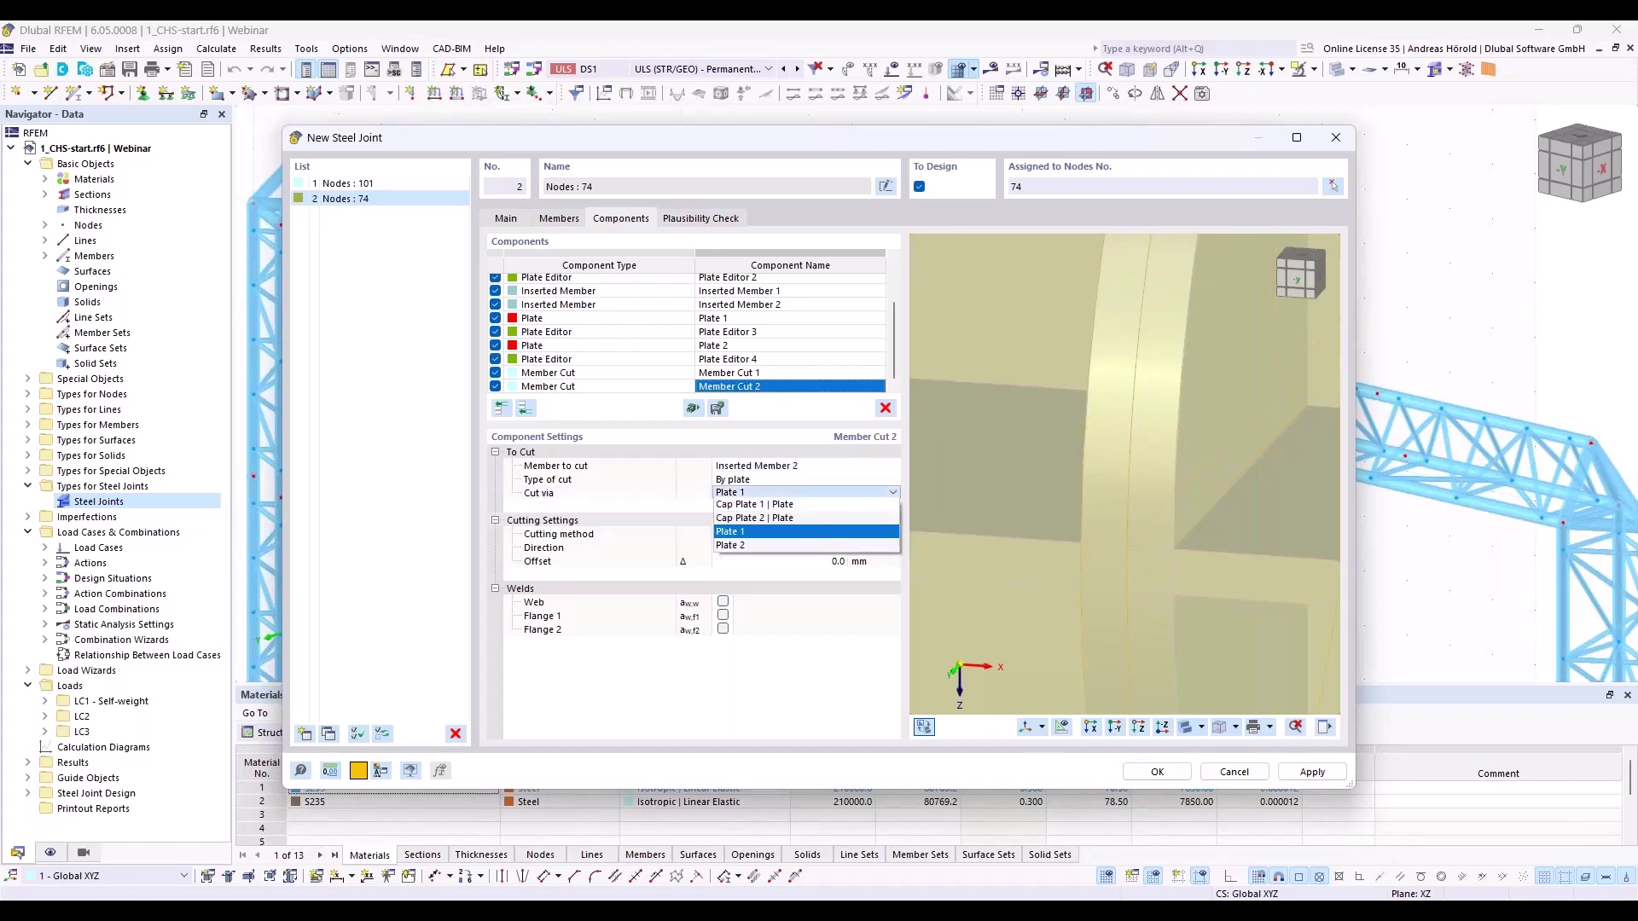
pyautogui.click(760, 548)
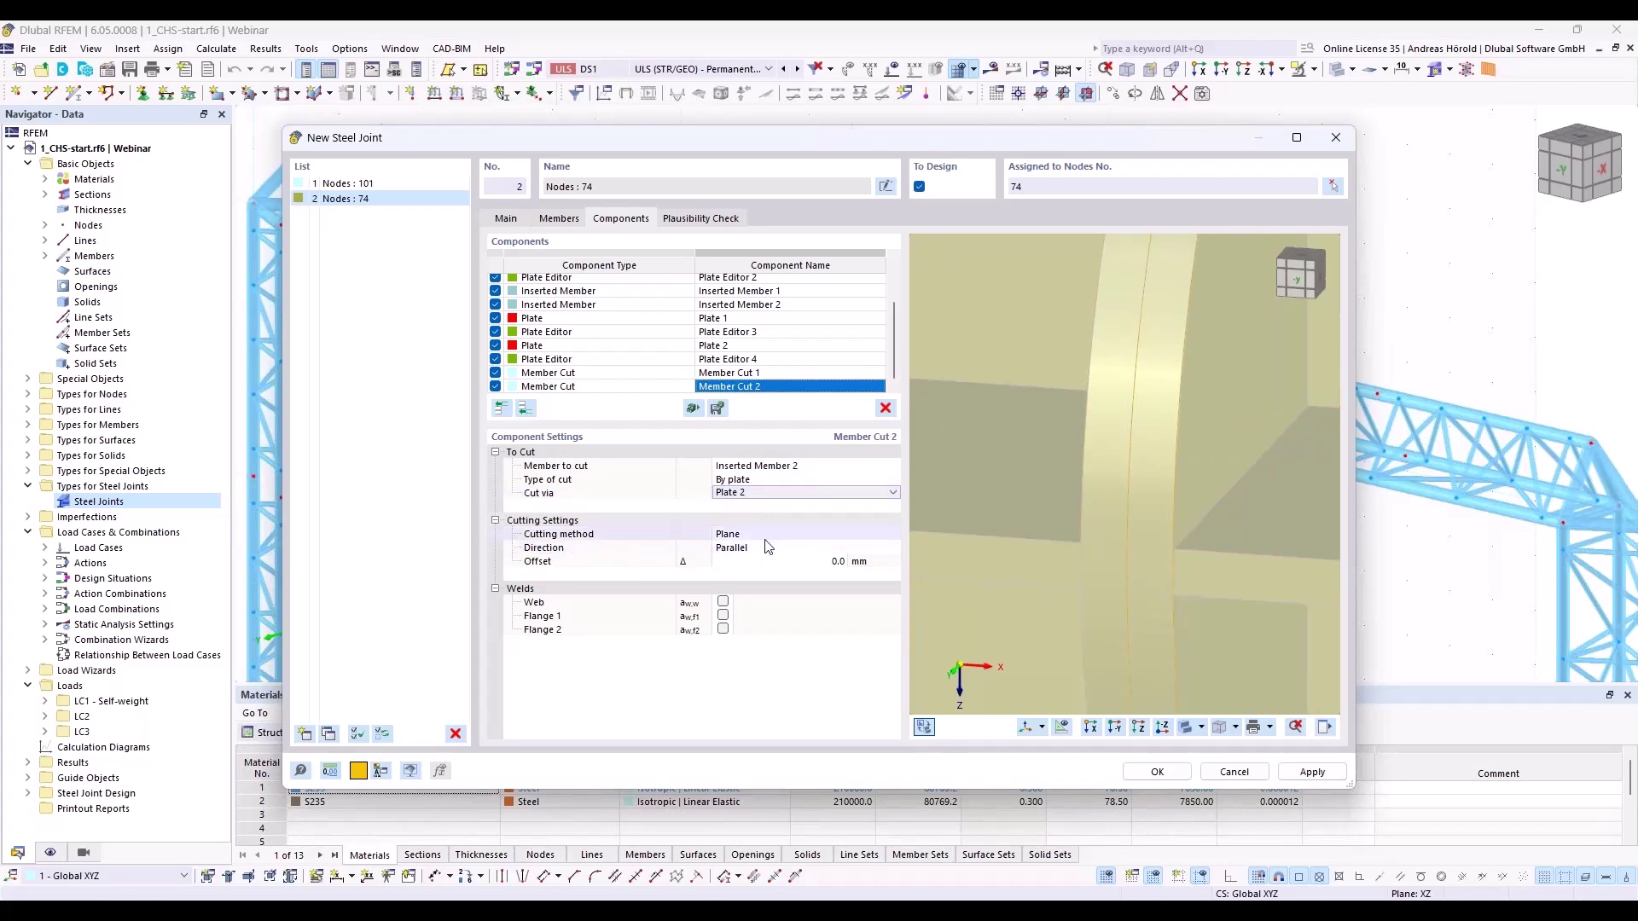
pyautogui.click(819, 561)
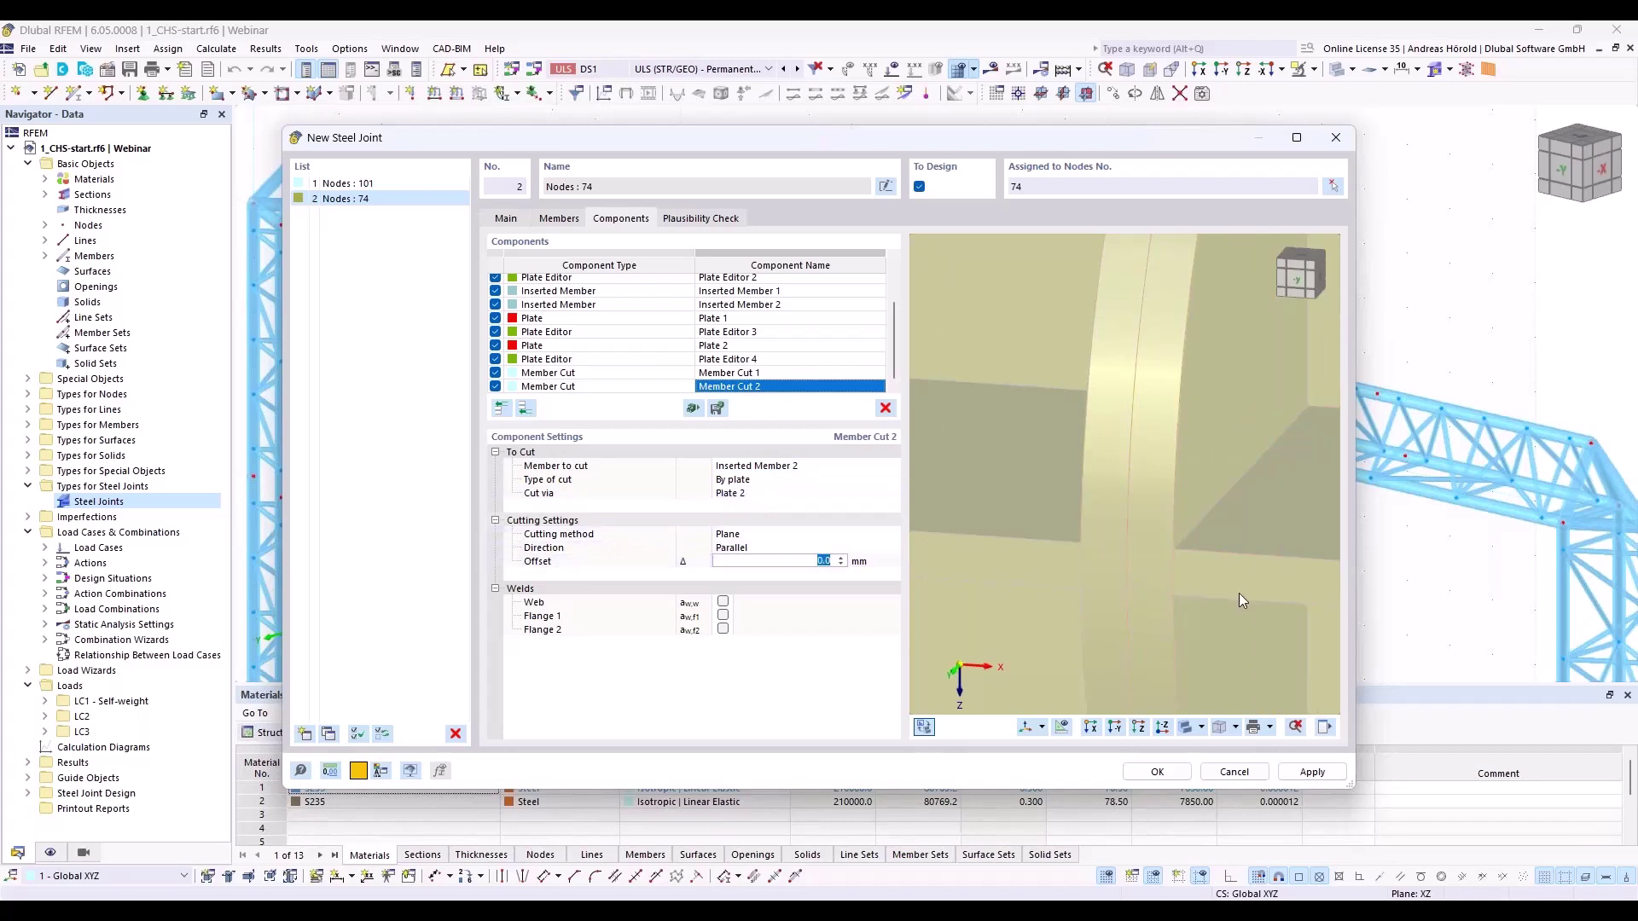
pyautogui.moveTo(1092, 595); pyautogui.dragTo(1106, 580, button='middle')
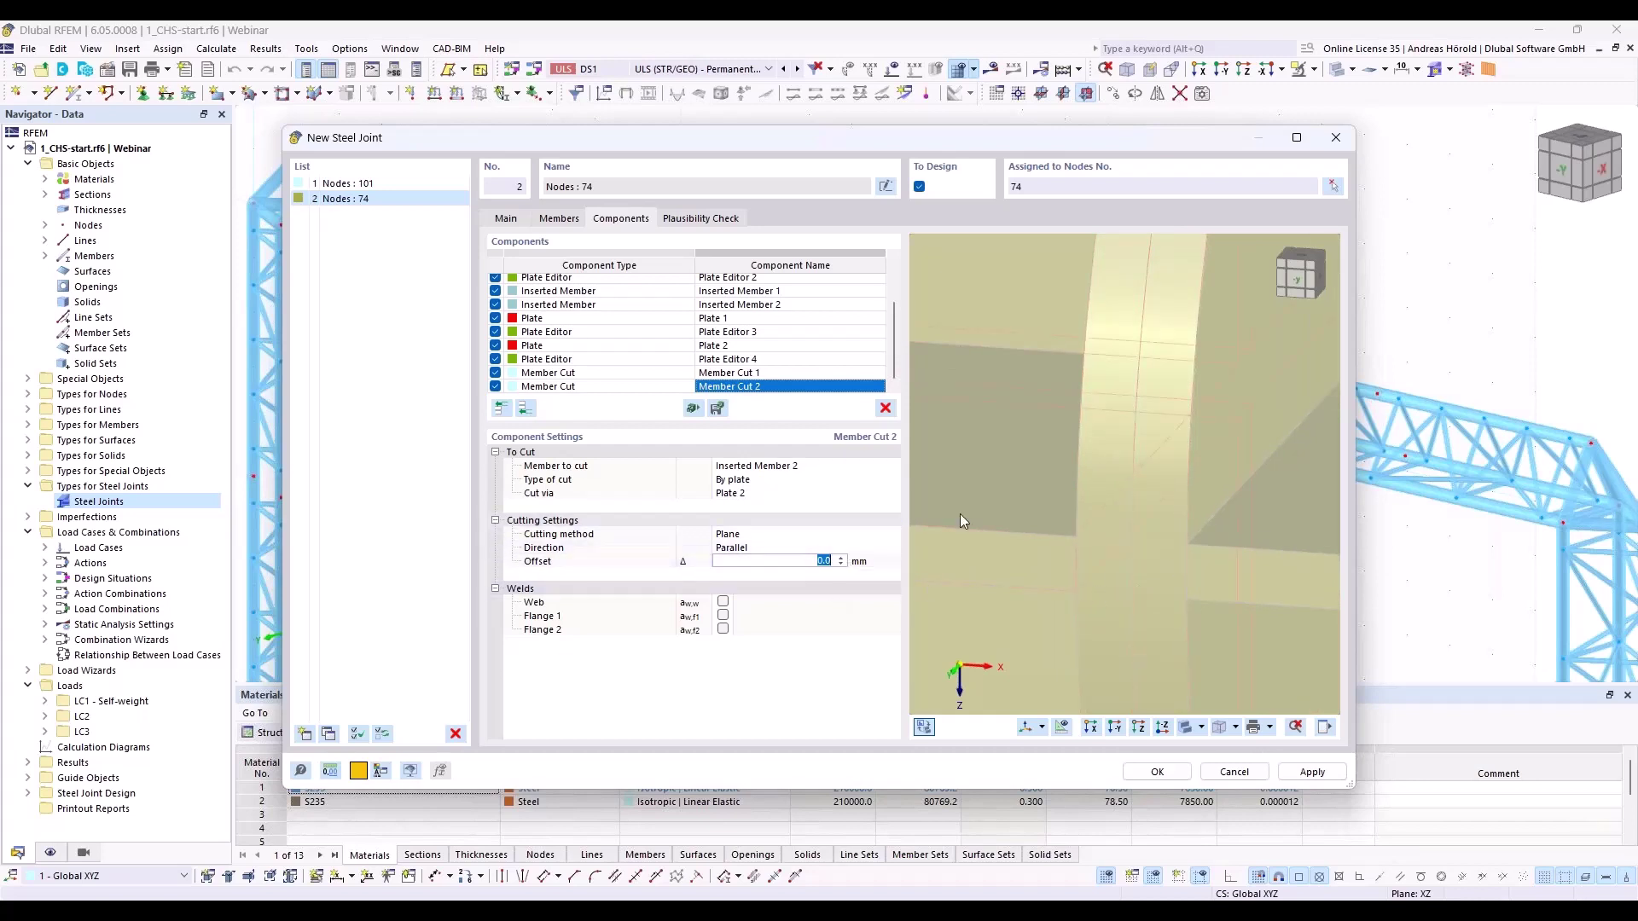
pyautogui.scroll(-3, 960, 514)
pyautogui.moveTo(959, 514); pyautogui.dragTo(1110, 500, button='middle')
pyautogui.scroll(-5, 1110, 501)
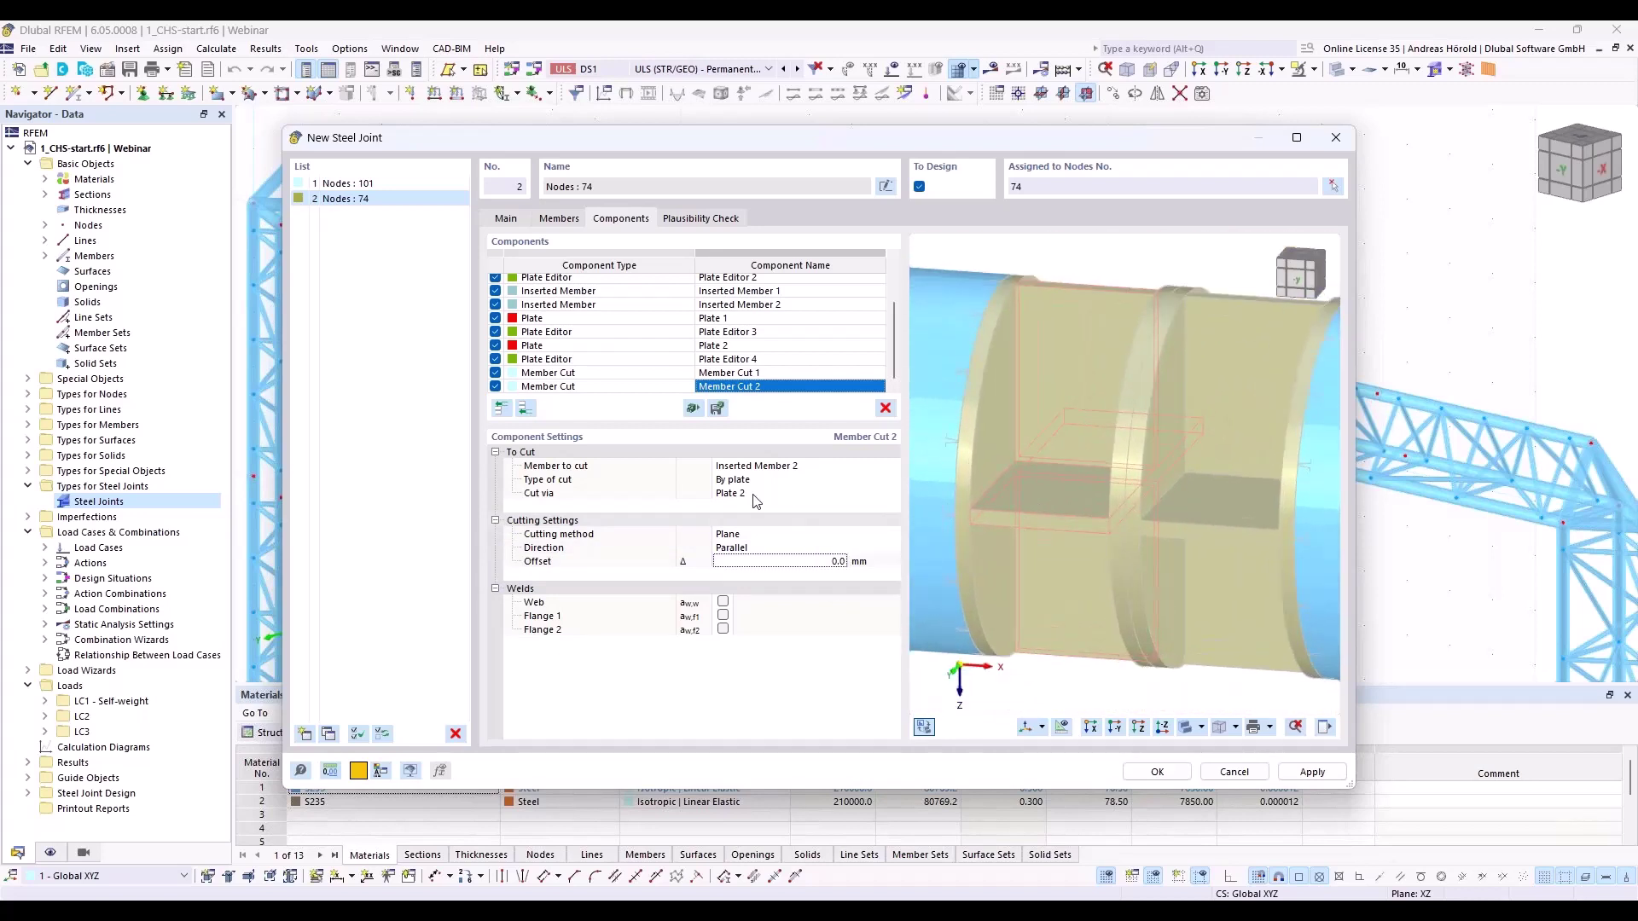
# Insert a Weld component at the end of the list and set its connected plate type to Member plate
pyautogui.click(526, 409)
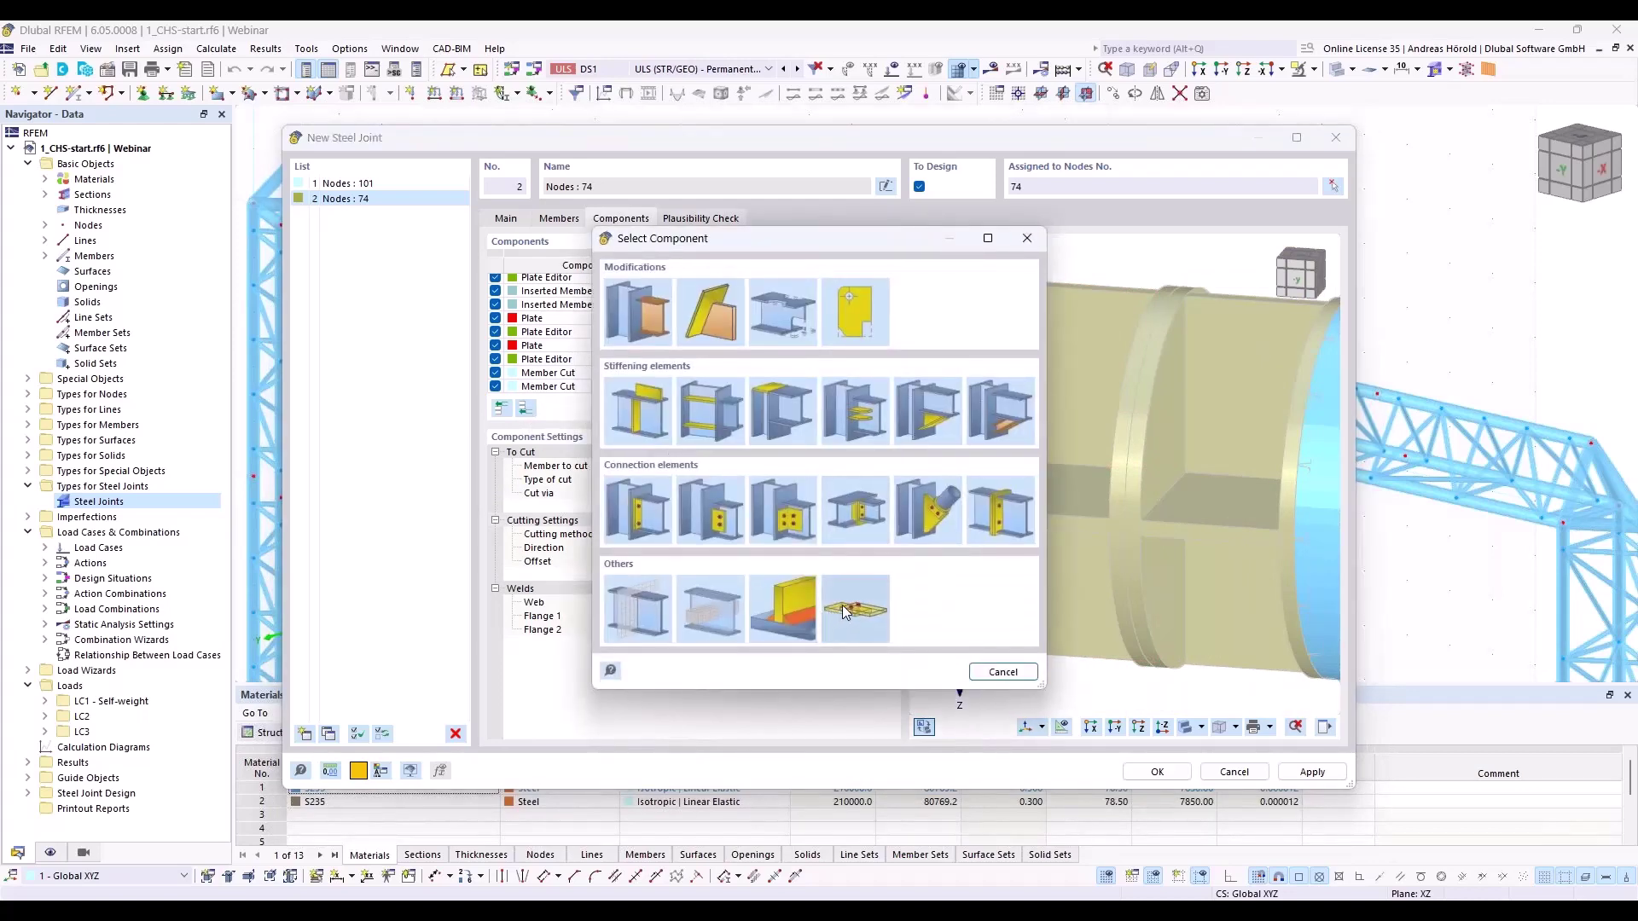
pyautogui.click(786, 606)
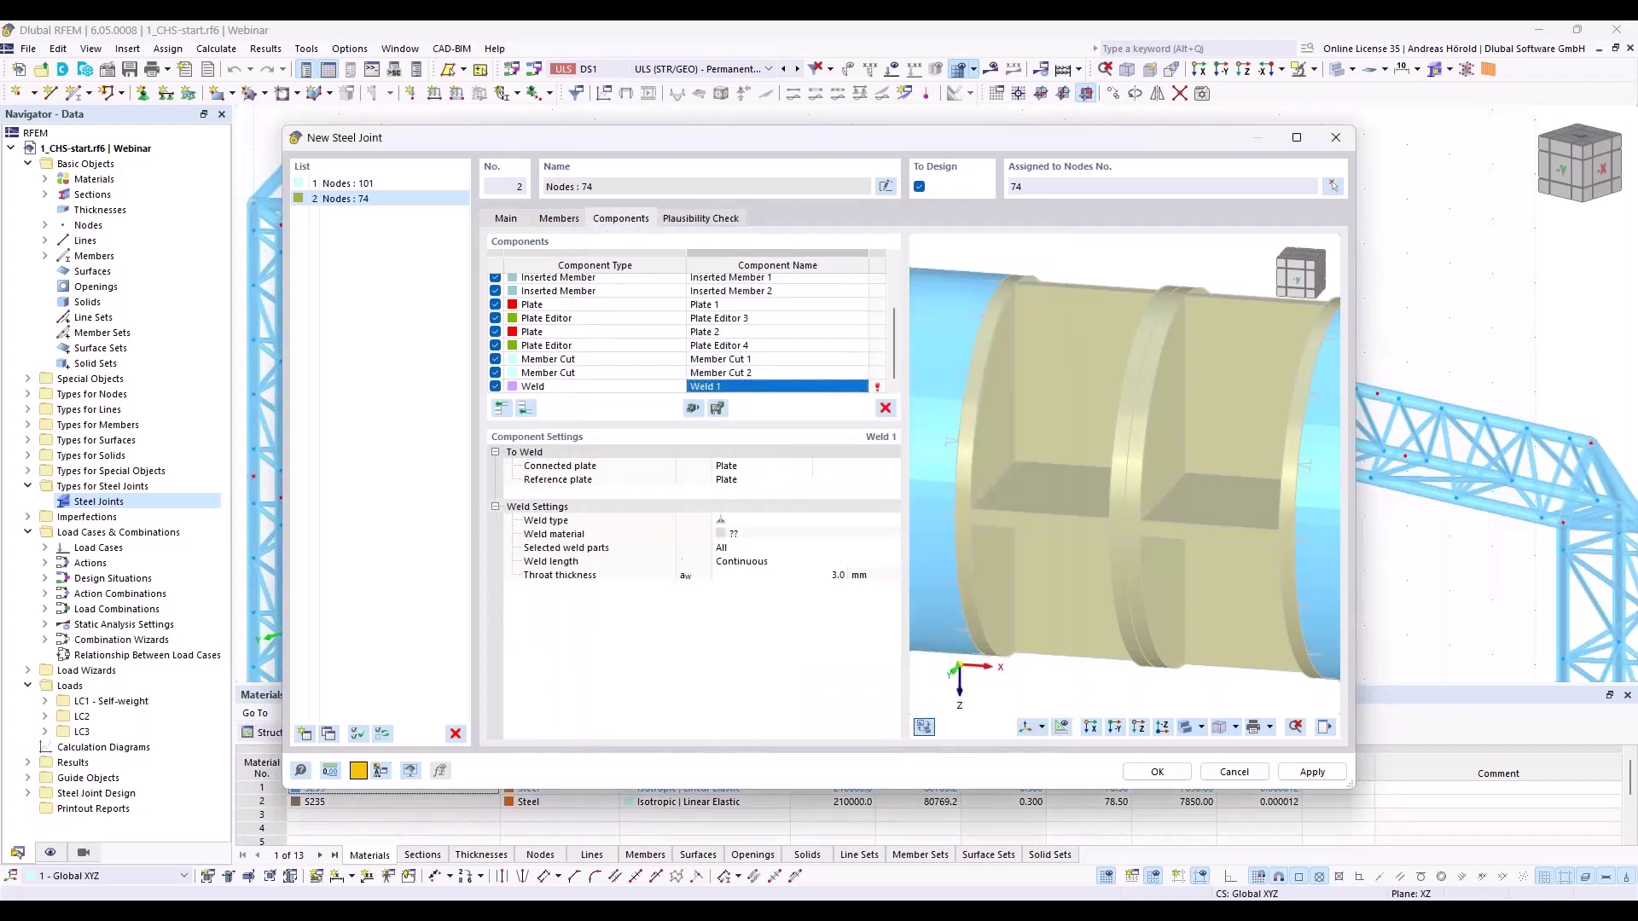
pyautogui.click(750, 466)
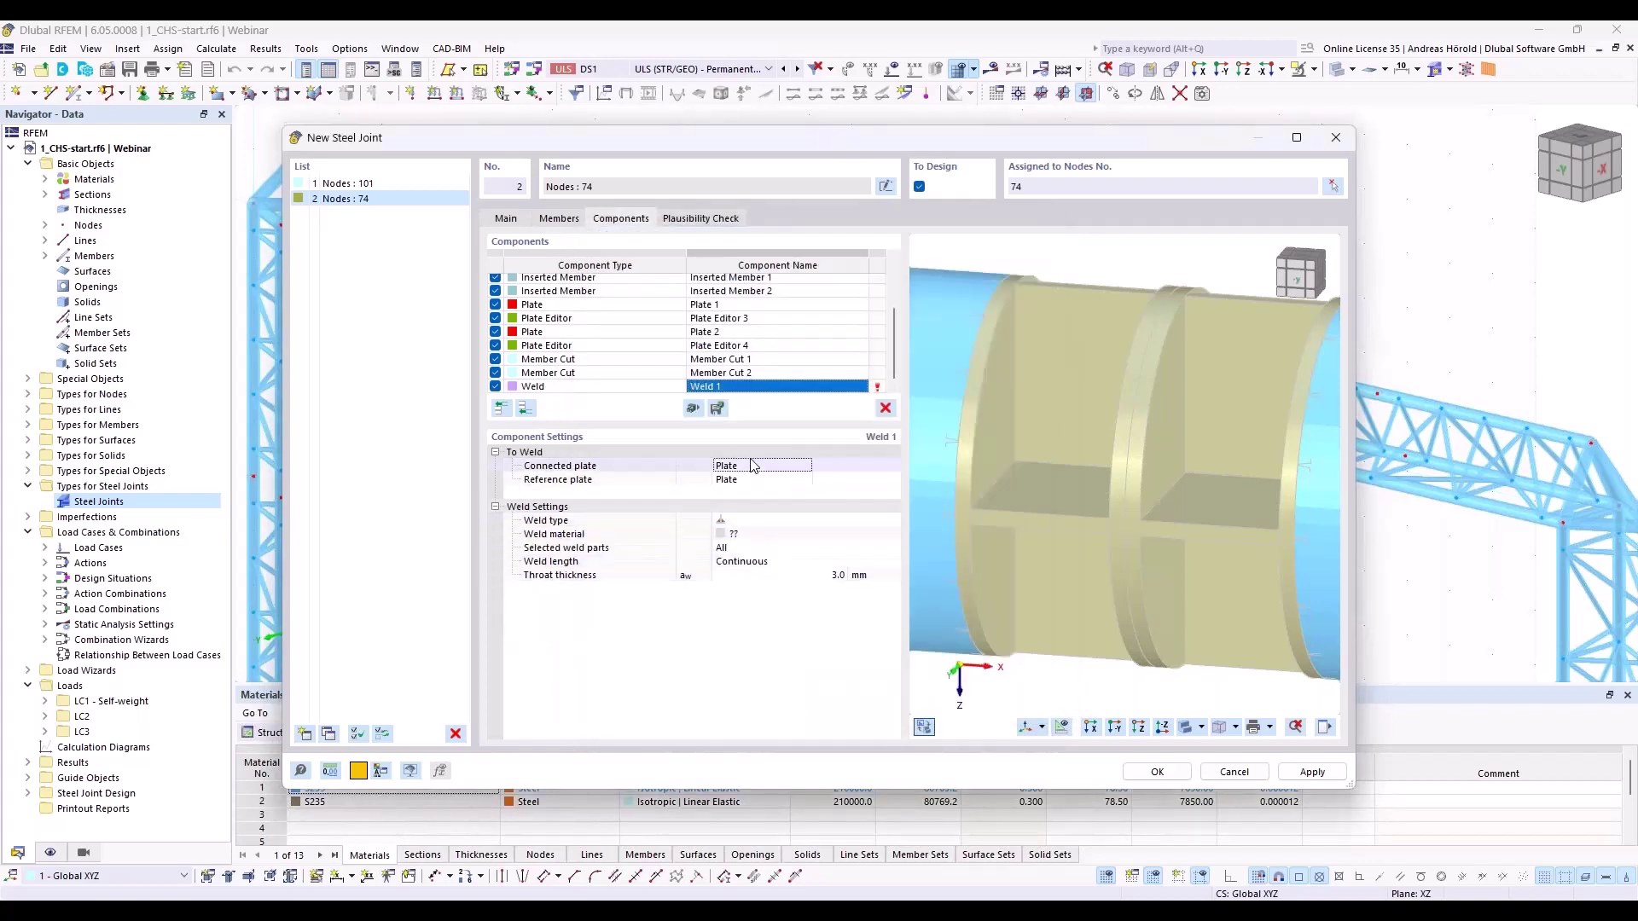
pyautogui.click(754, 468)
pyautogui.click(749, 476)
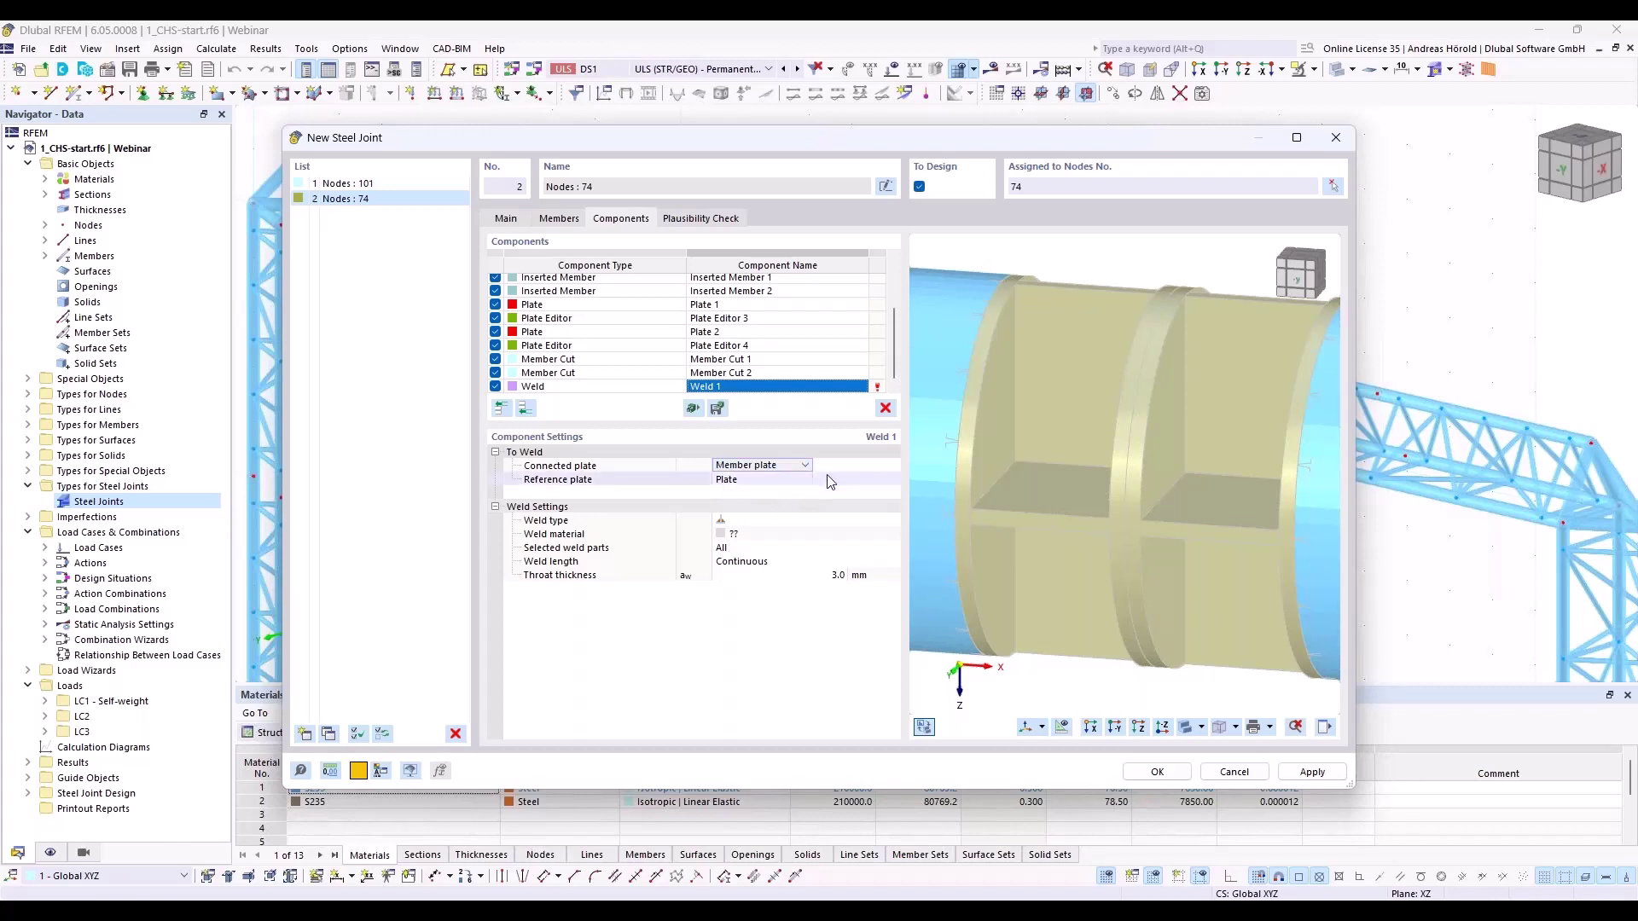
# Select the web, Flange 1 and Flange 2 of both Inserted Member 1 and Inserted Member 2 as the weld's connected plates
pyautogui.click(858, 468)
pyautogui.click(858, 470)
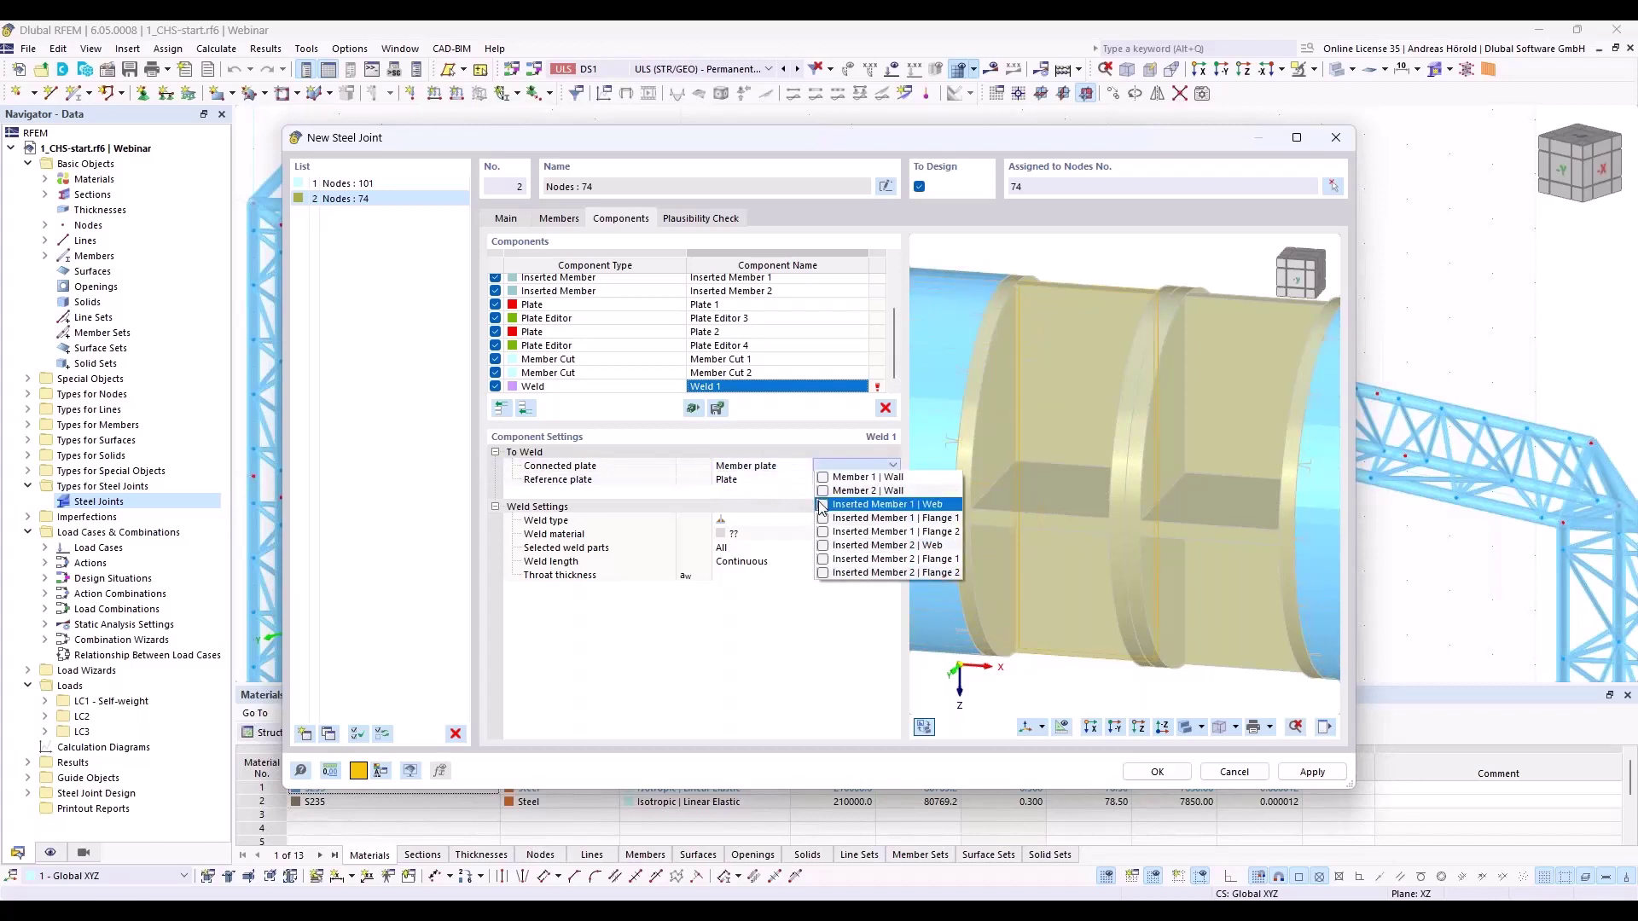
pyautogui.click(824, 506)
pyautogui.click(825, 520)
pyautogui.click(824, 533)
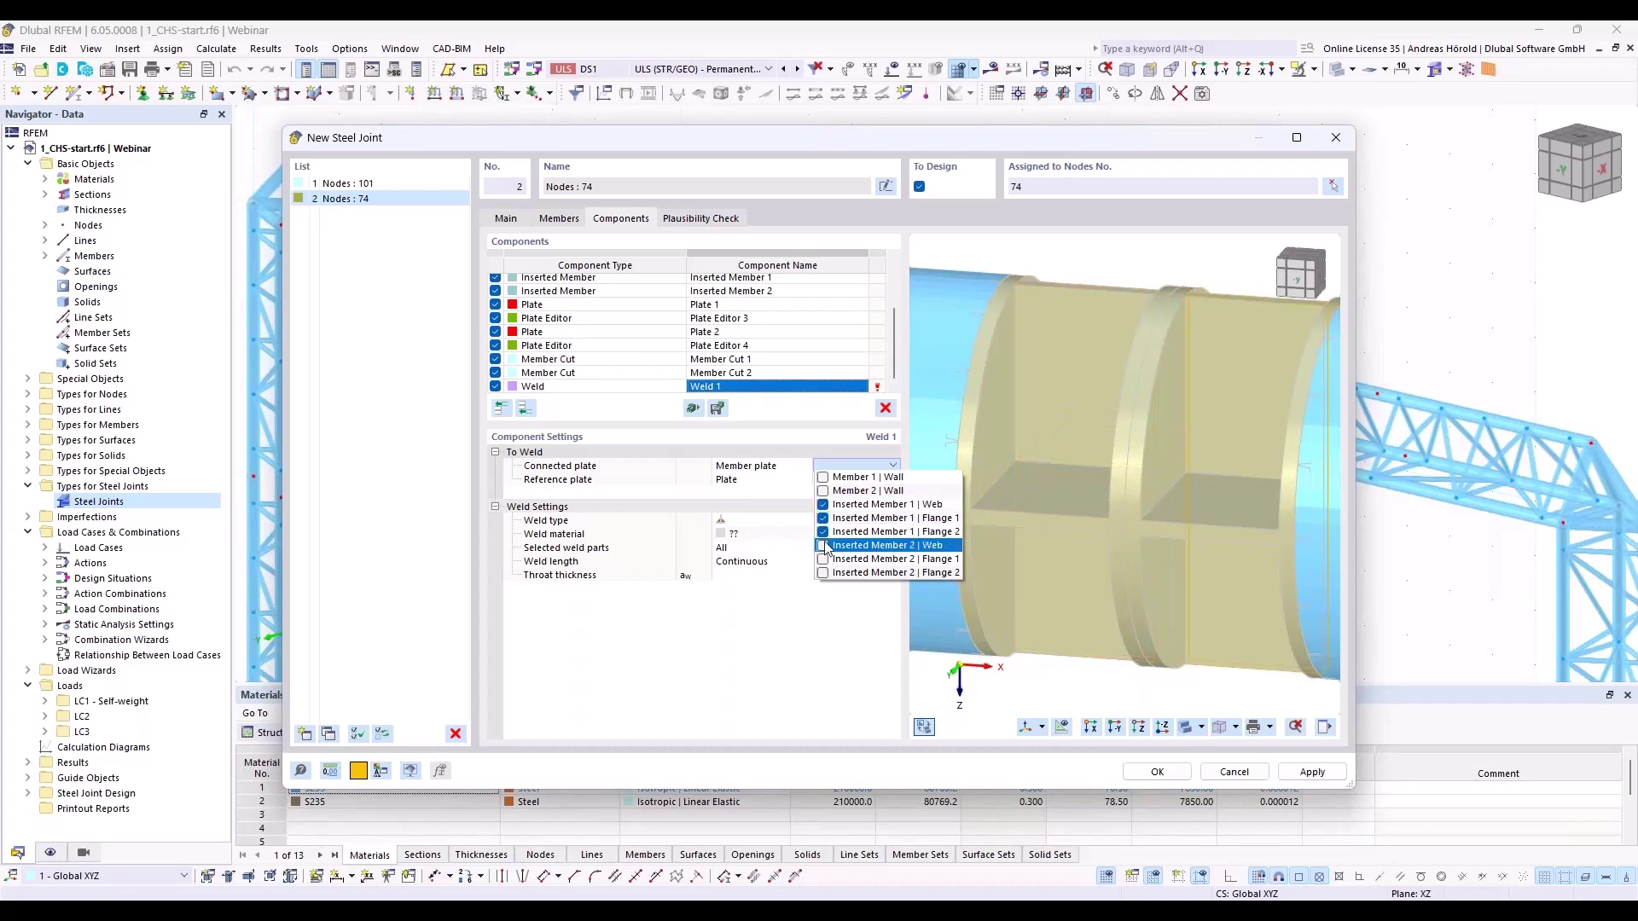
pyautogui.click(824, 546)
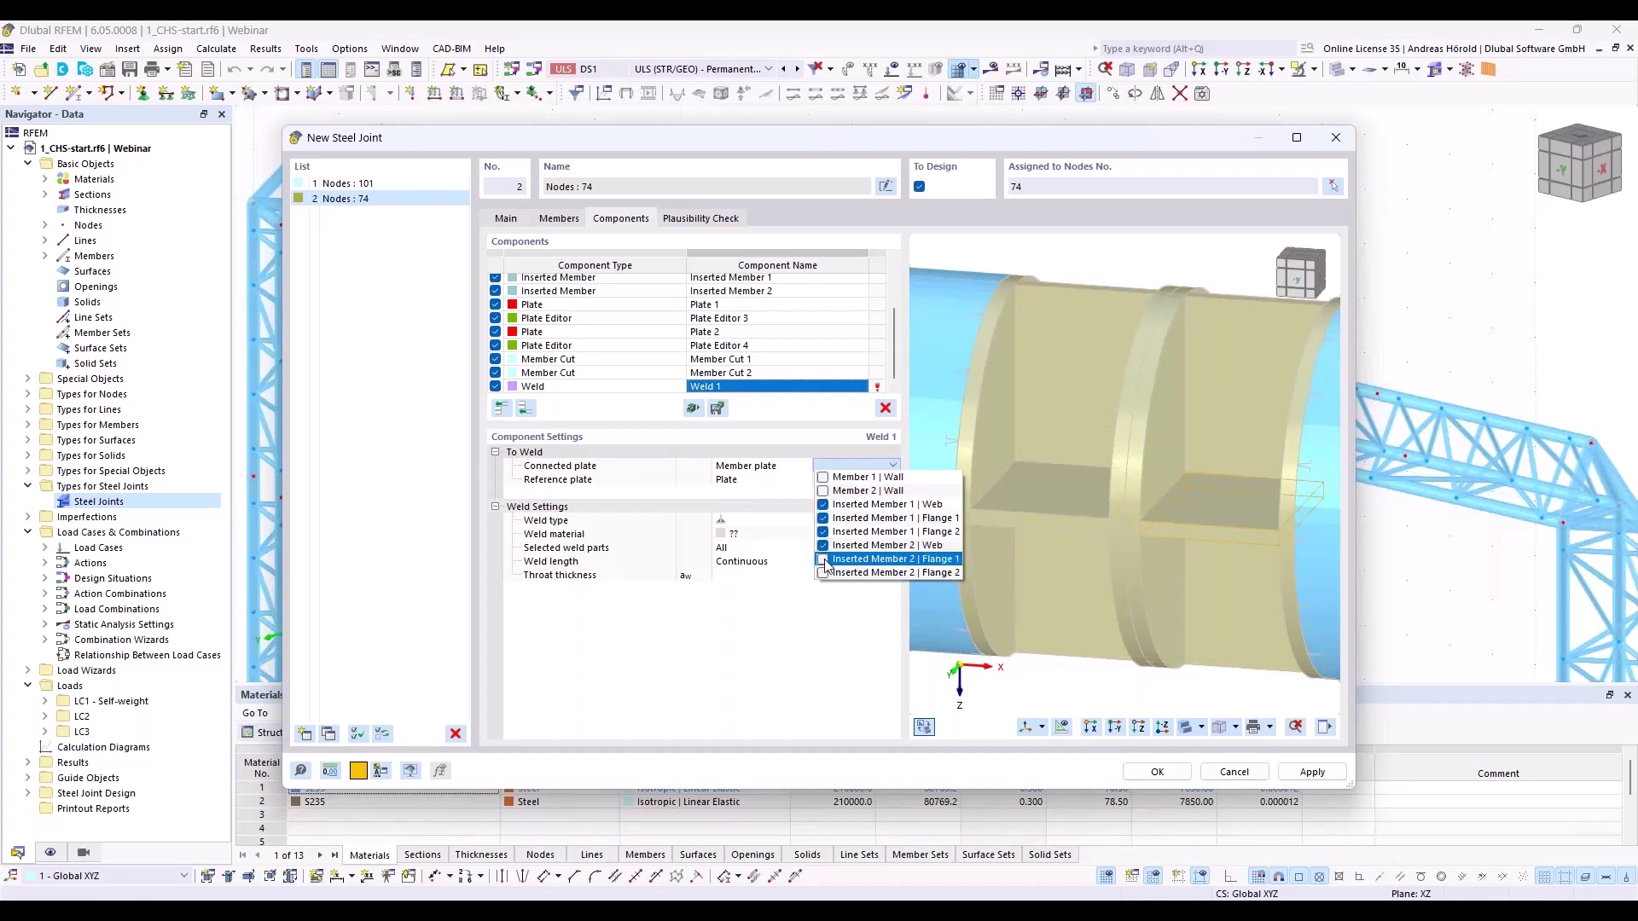
pyautogui.click(825, 560)
pyautogui.click(824, 574)
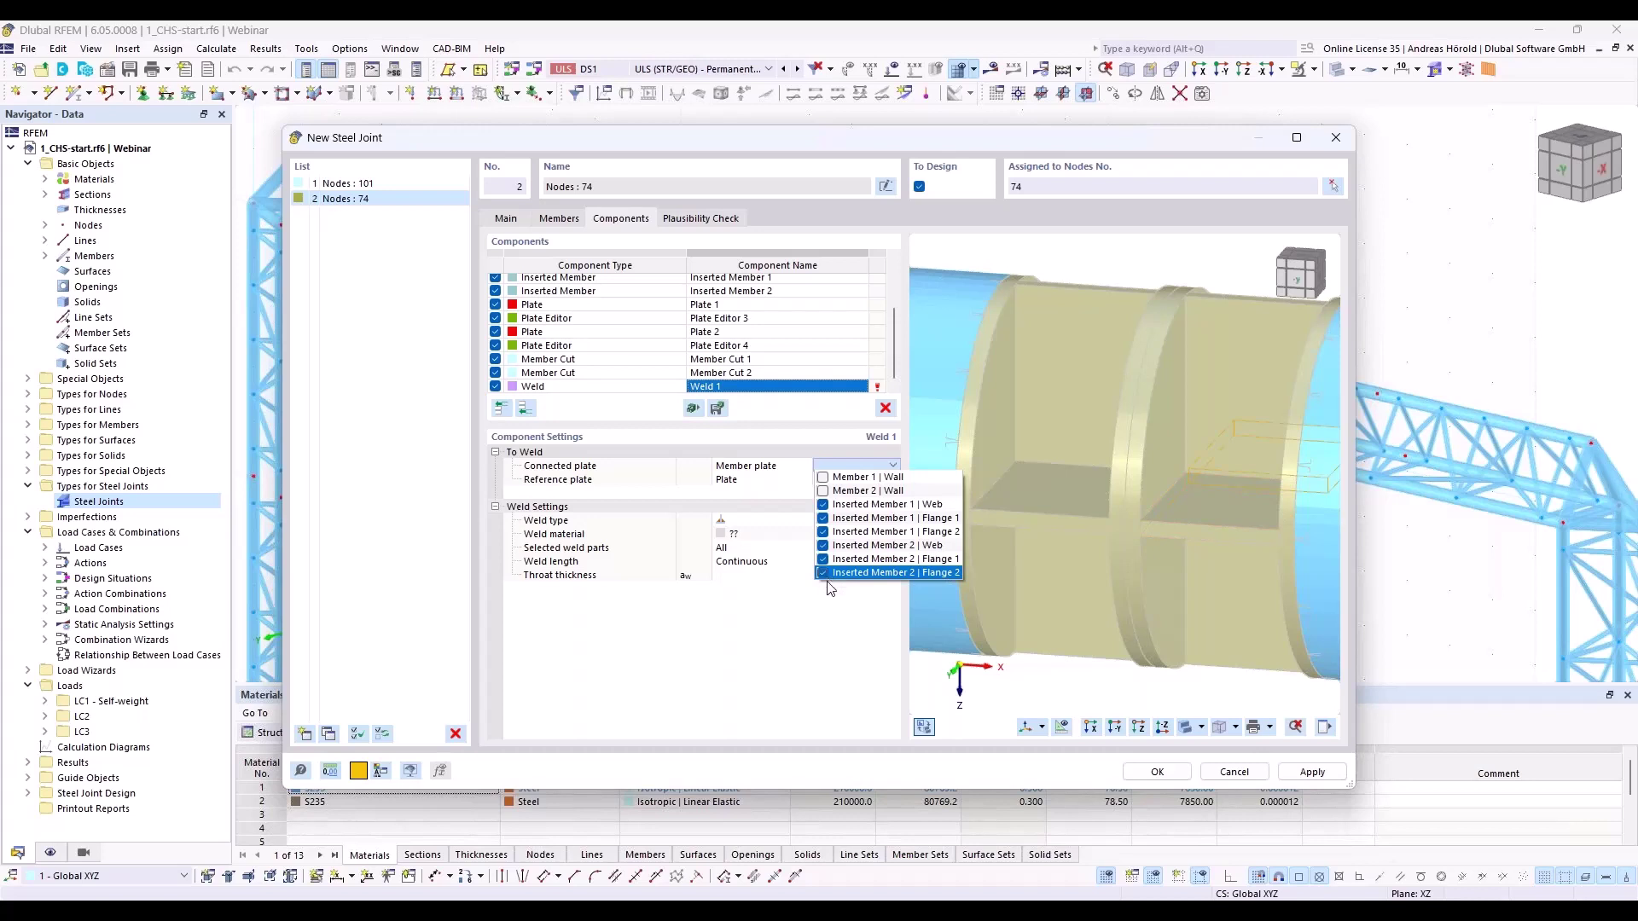
pyautogui.click(826, 629)
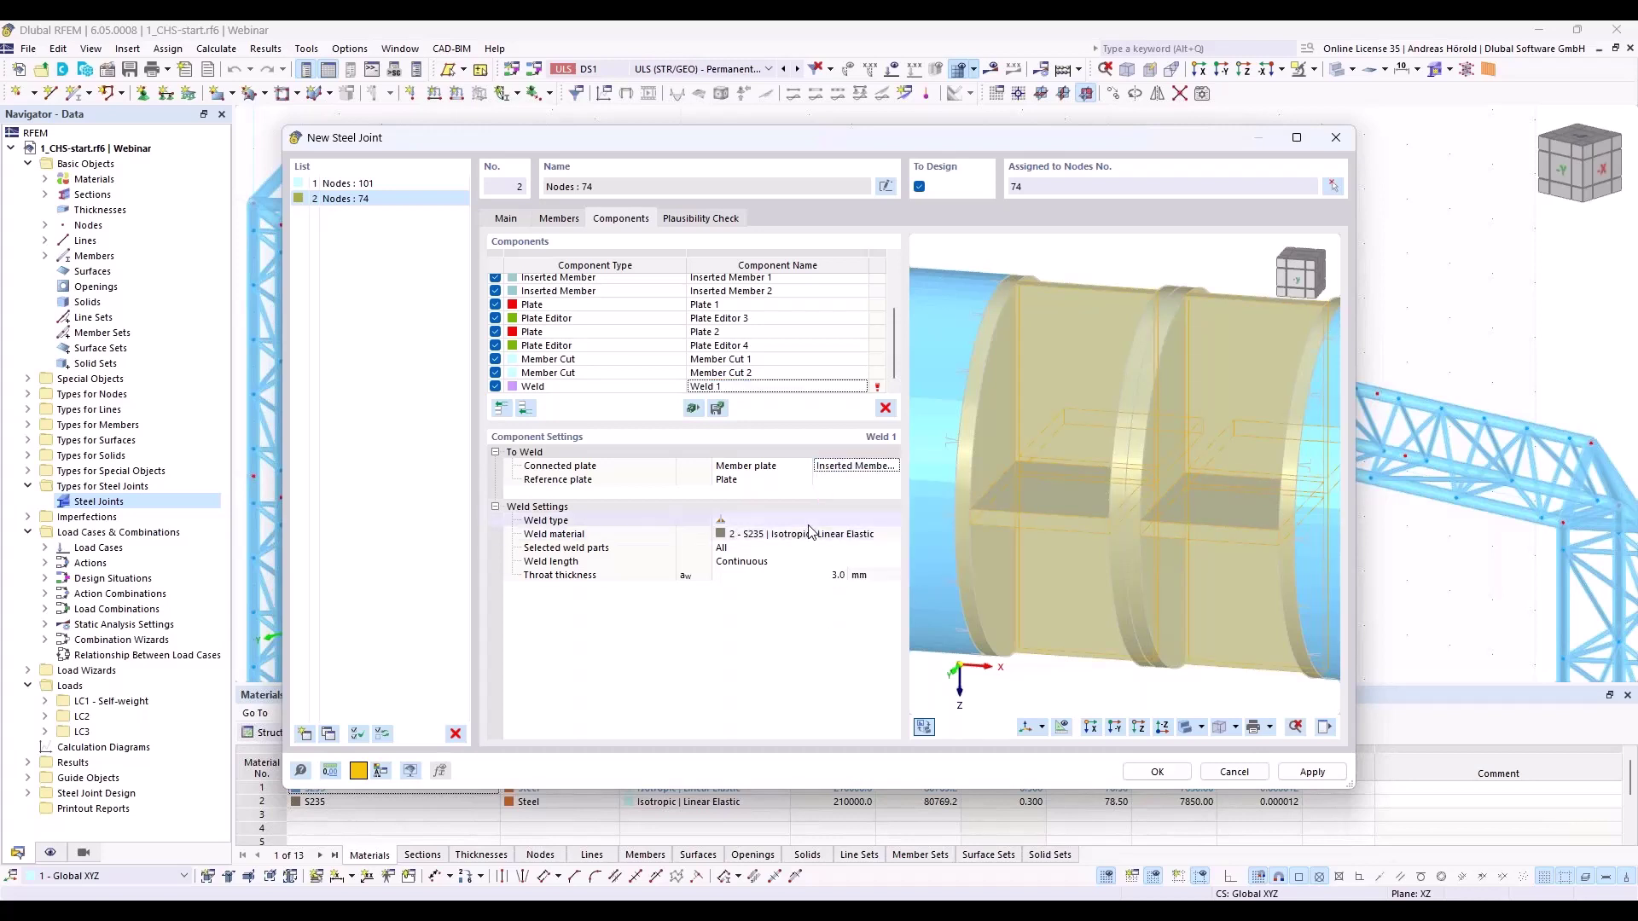
# Select the plates of Cap Plate 1 and Cap Plate 2, plus Plate 1 and Plate 2, as the weld's reference plates
pyautogui.click(860, 480)
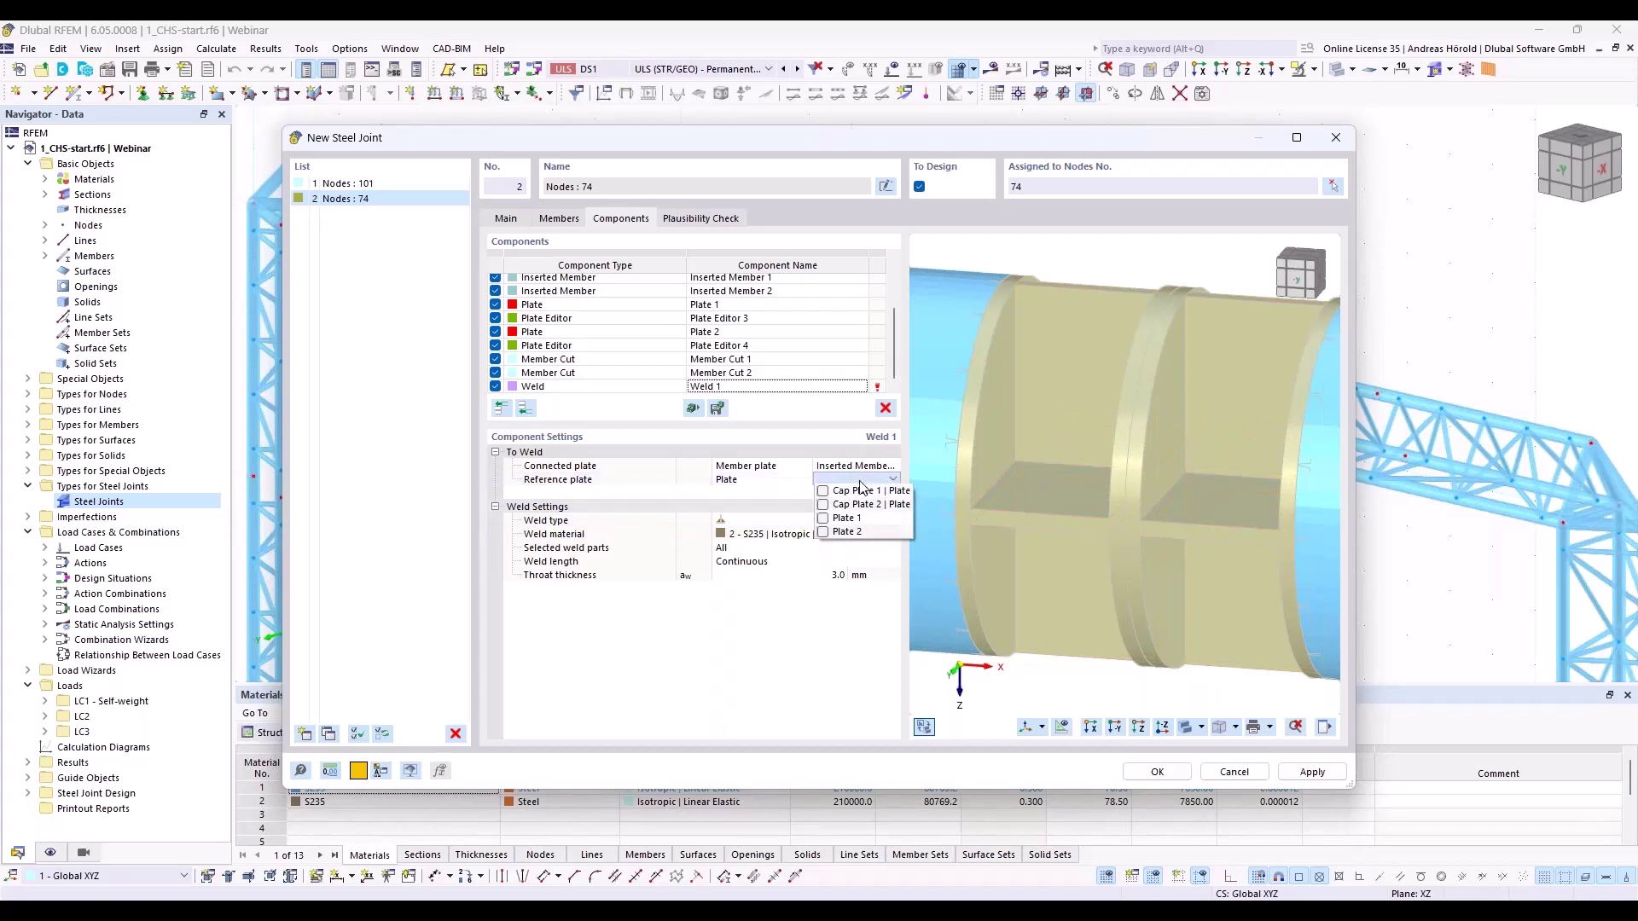
pyautogui.click(824, 491)
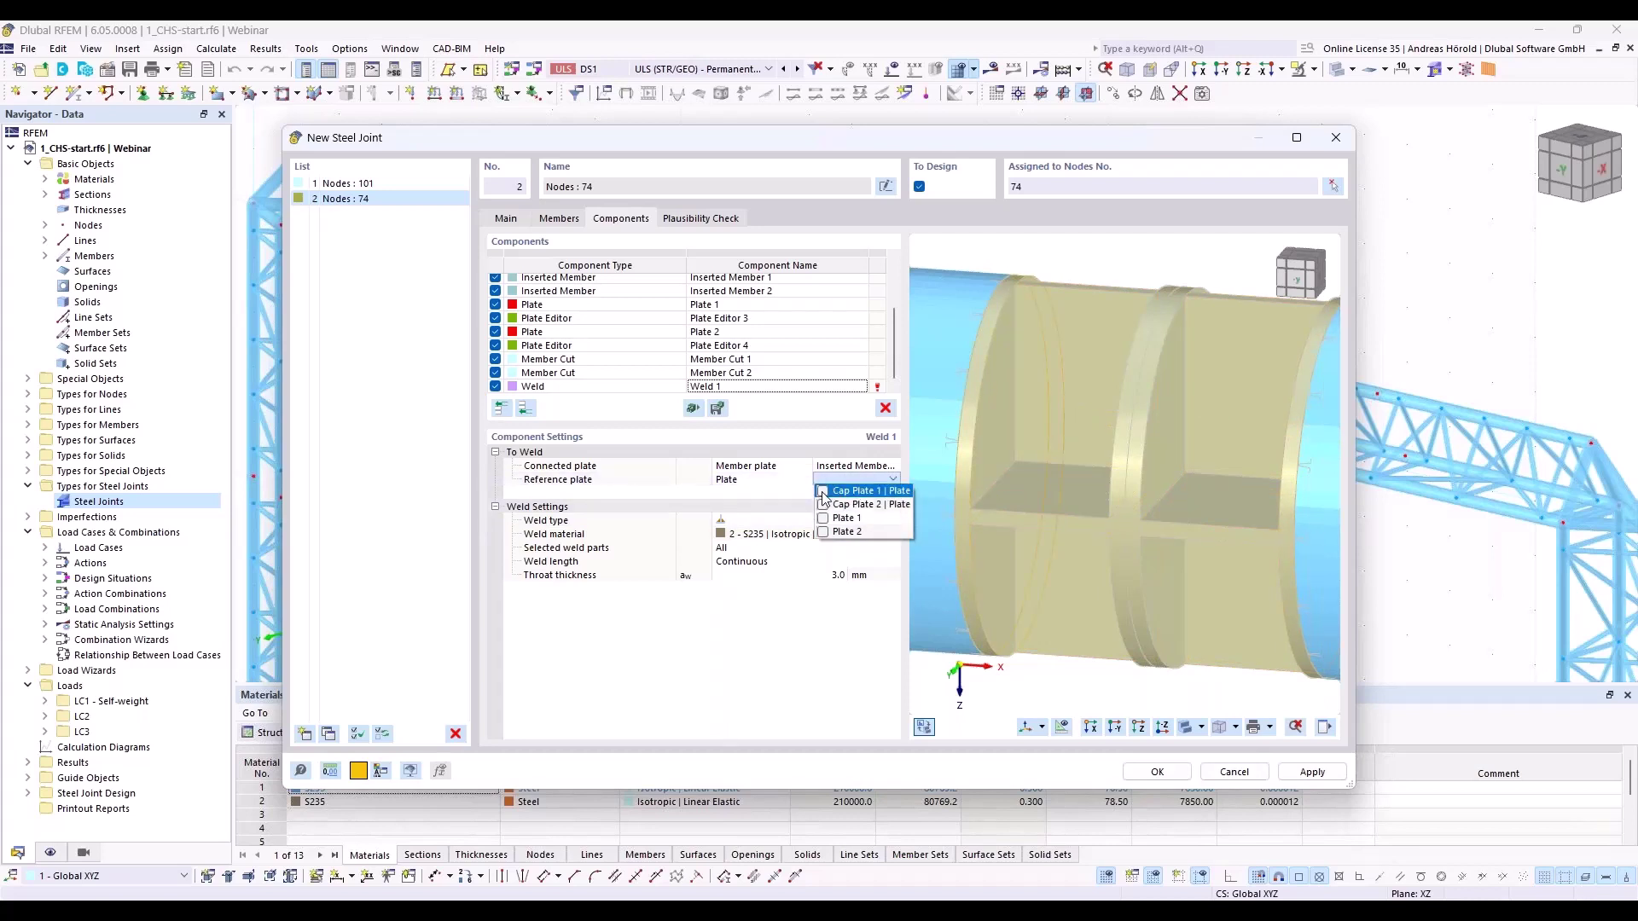
pyautogui.click(823, 505)
pyautogui.click(824, 519)
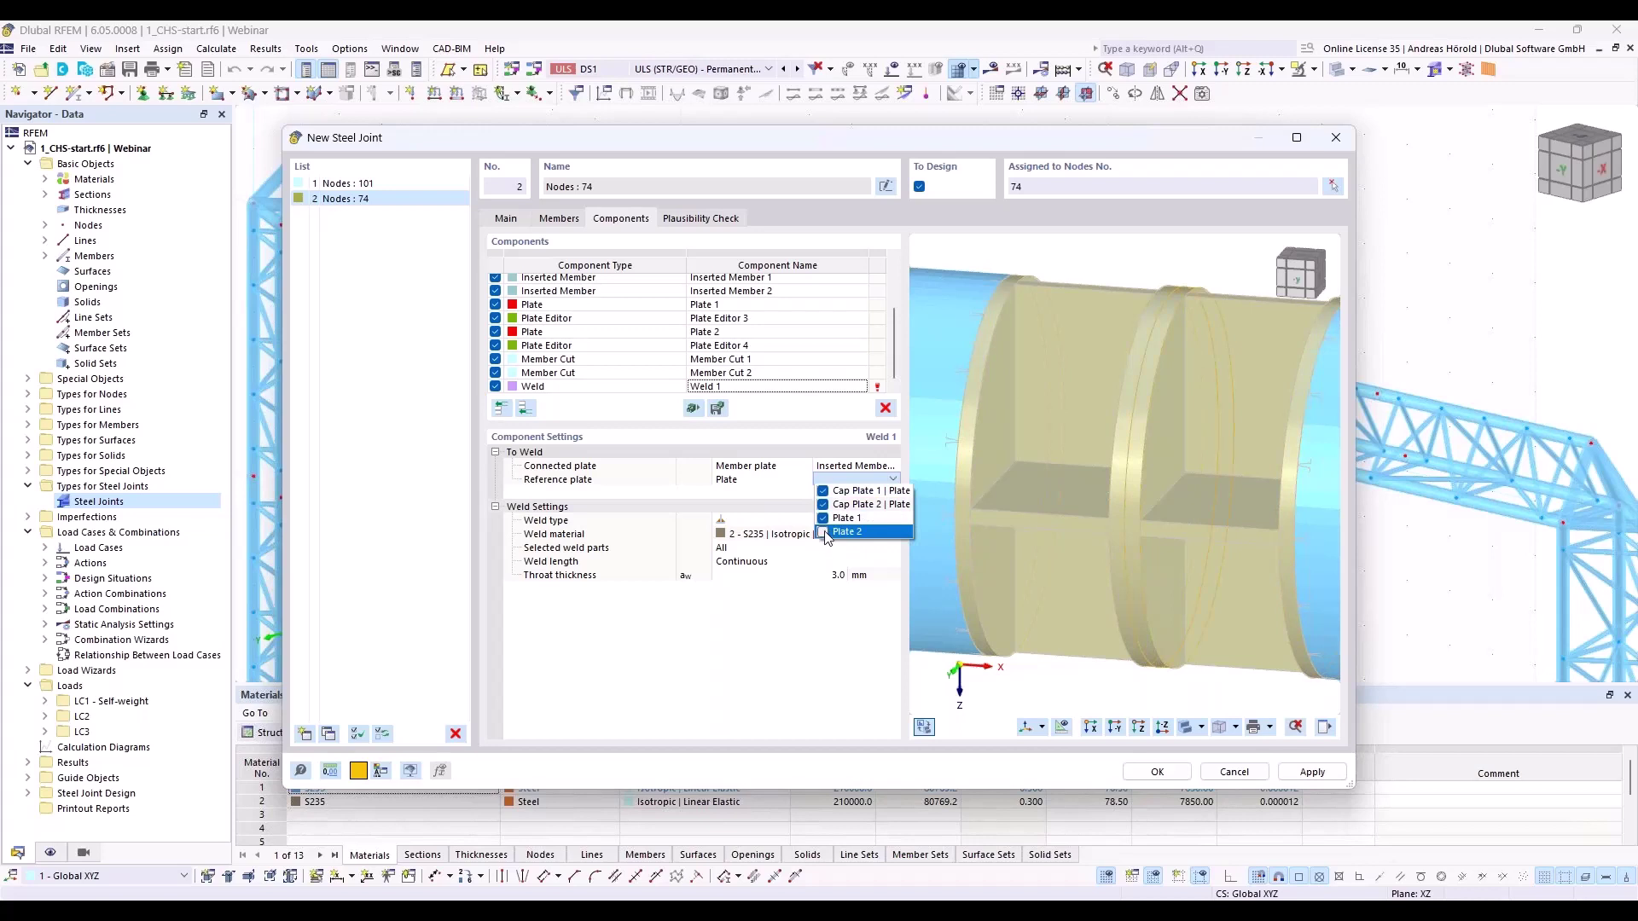
pyautogui.click(823, 532)
pyautogui.click(817, 620)
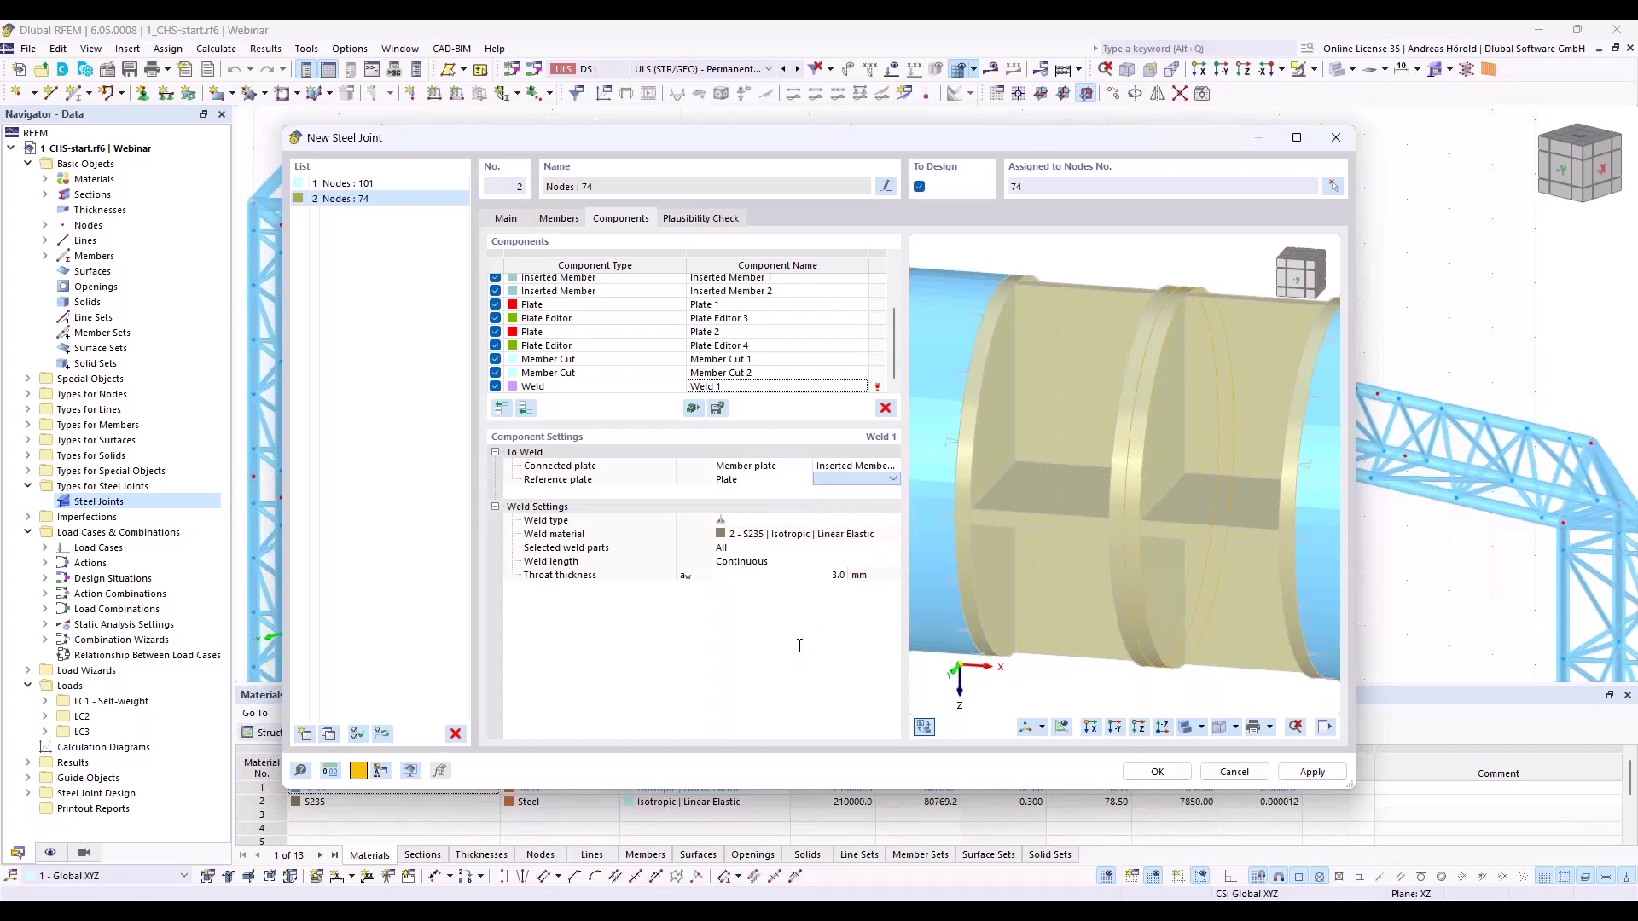
# Keep the weld type as double fillet weld and set its throat thickness to 5 mm
pyautogui.click(772, 520)
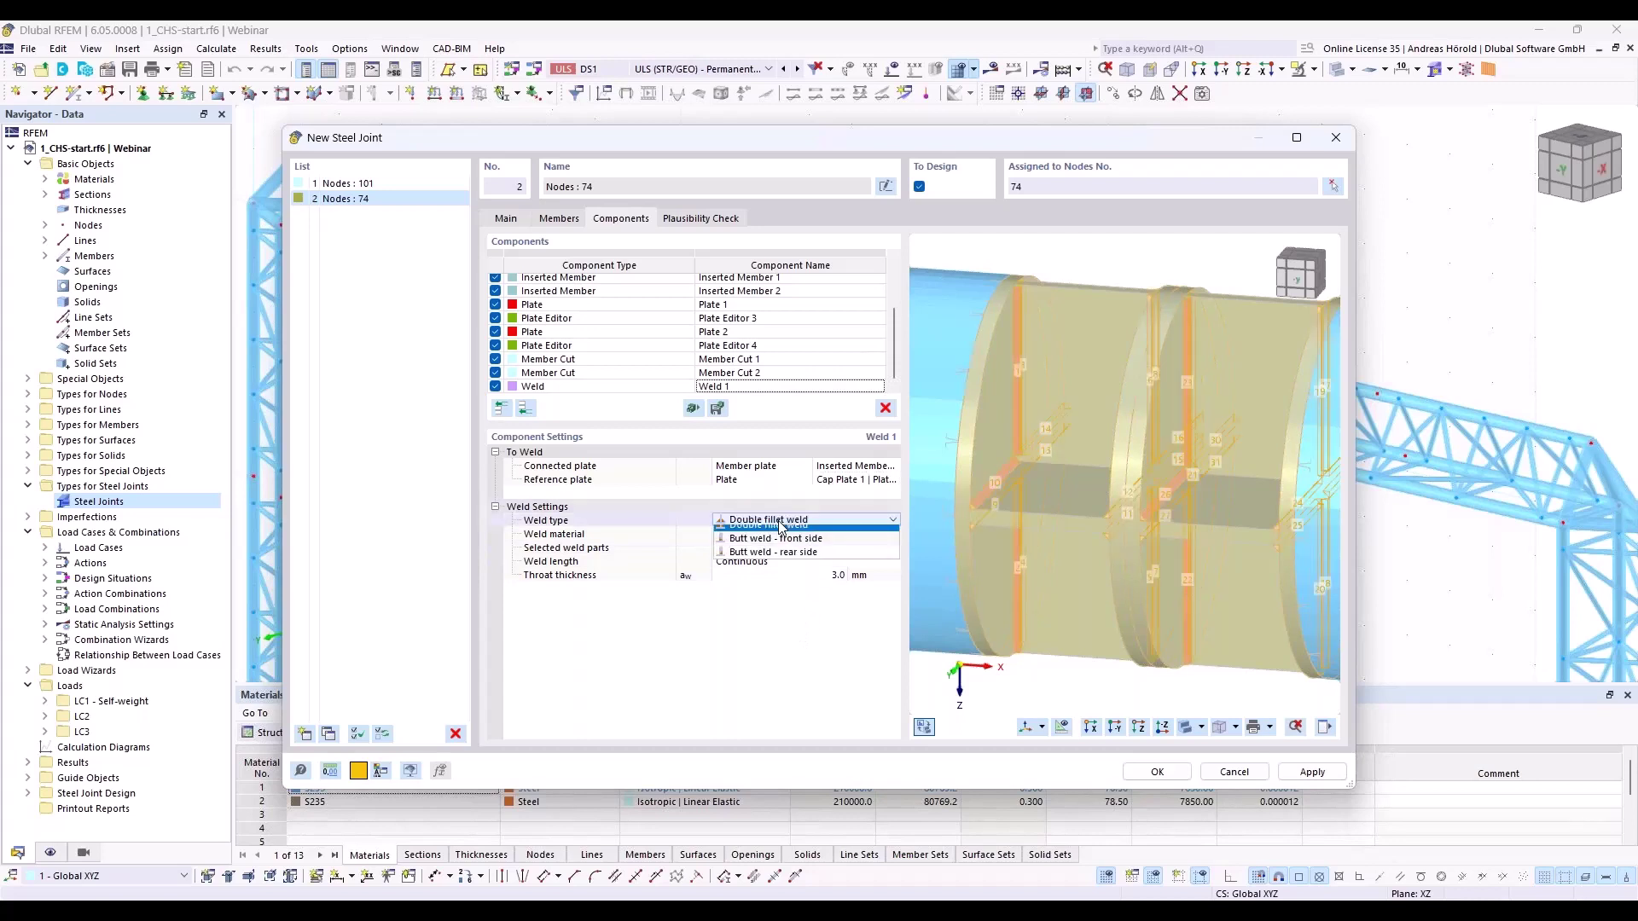
pyautogui.click(779, 530)
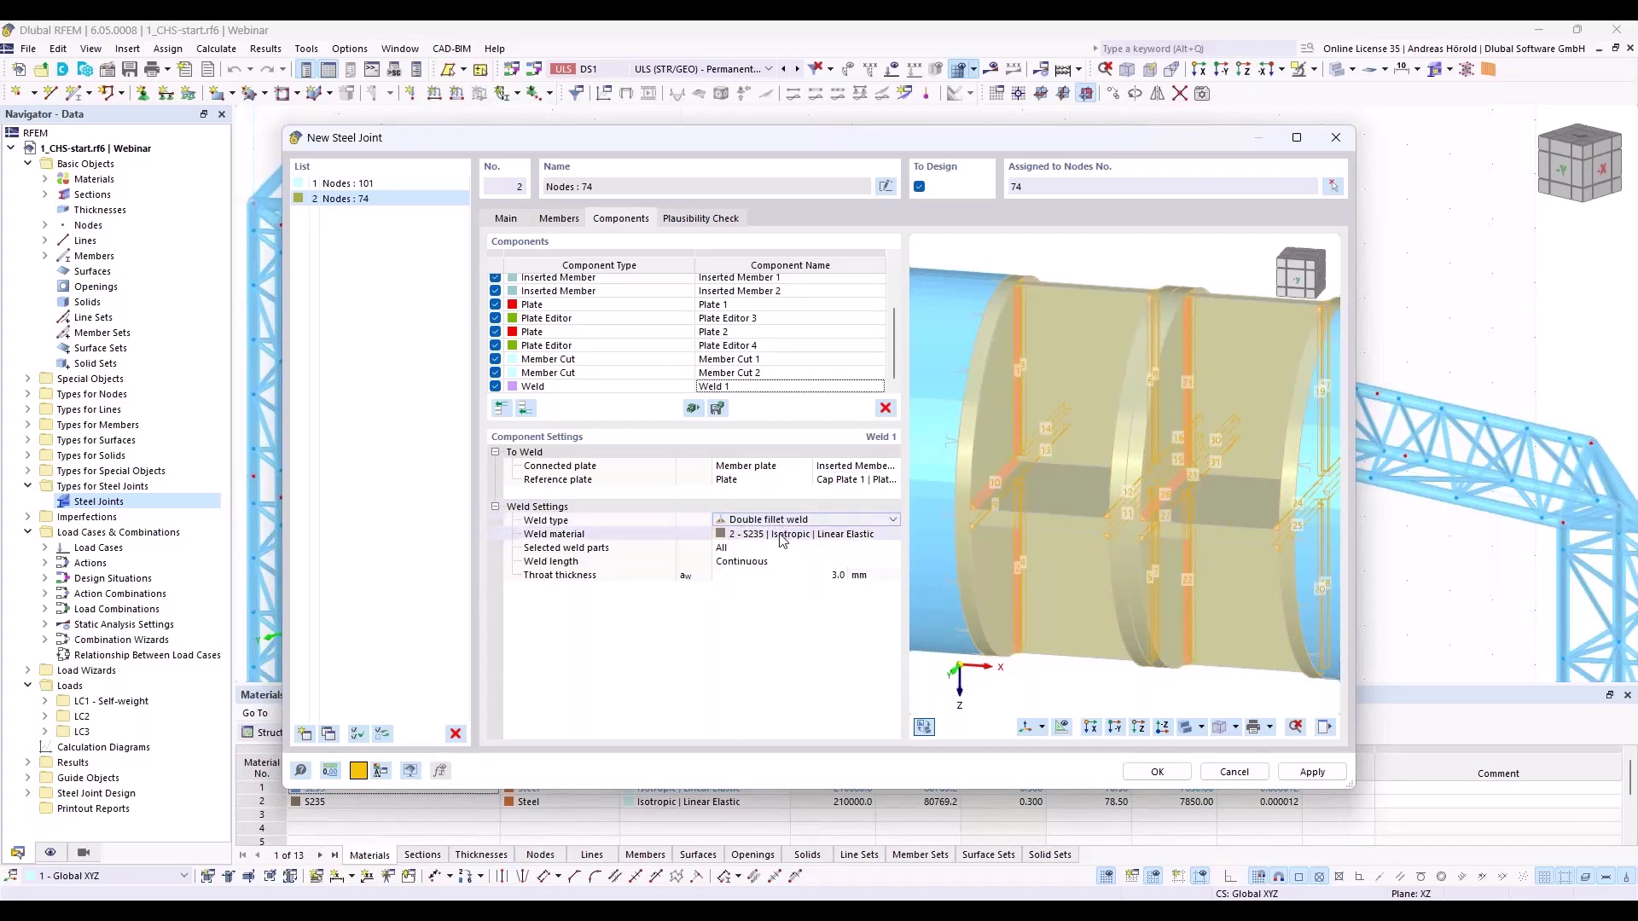
pyautogui.click(838, 577)
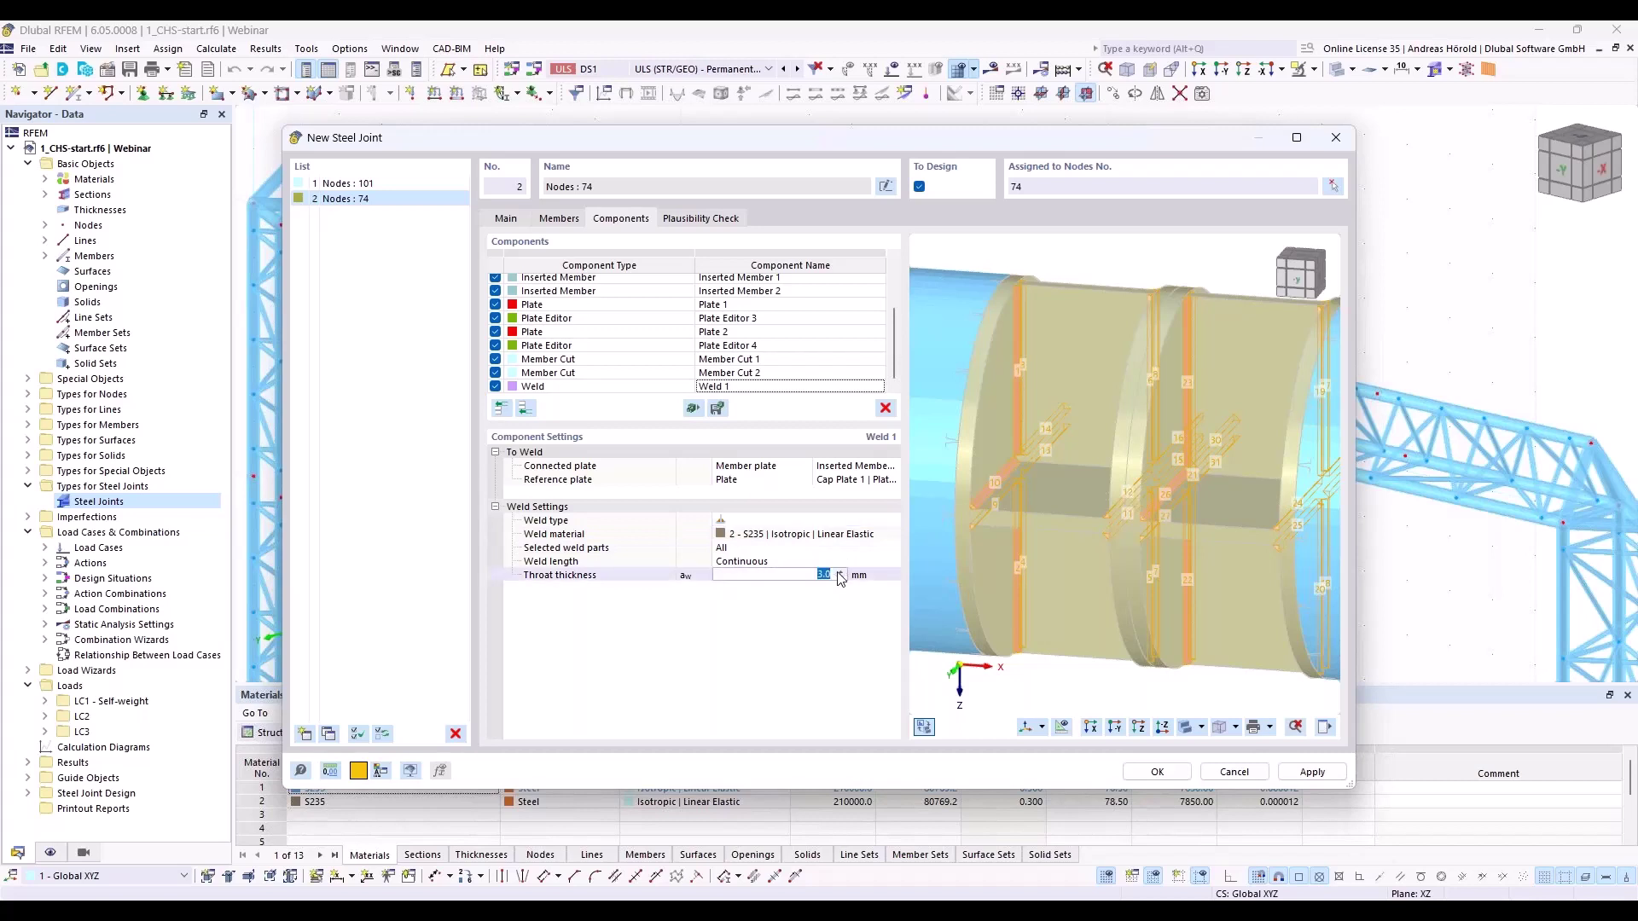
pyautogui.write('5')
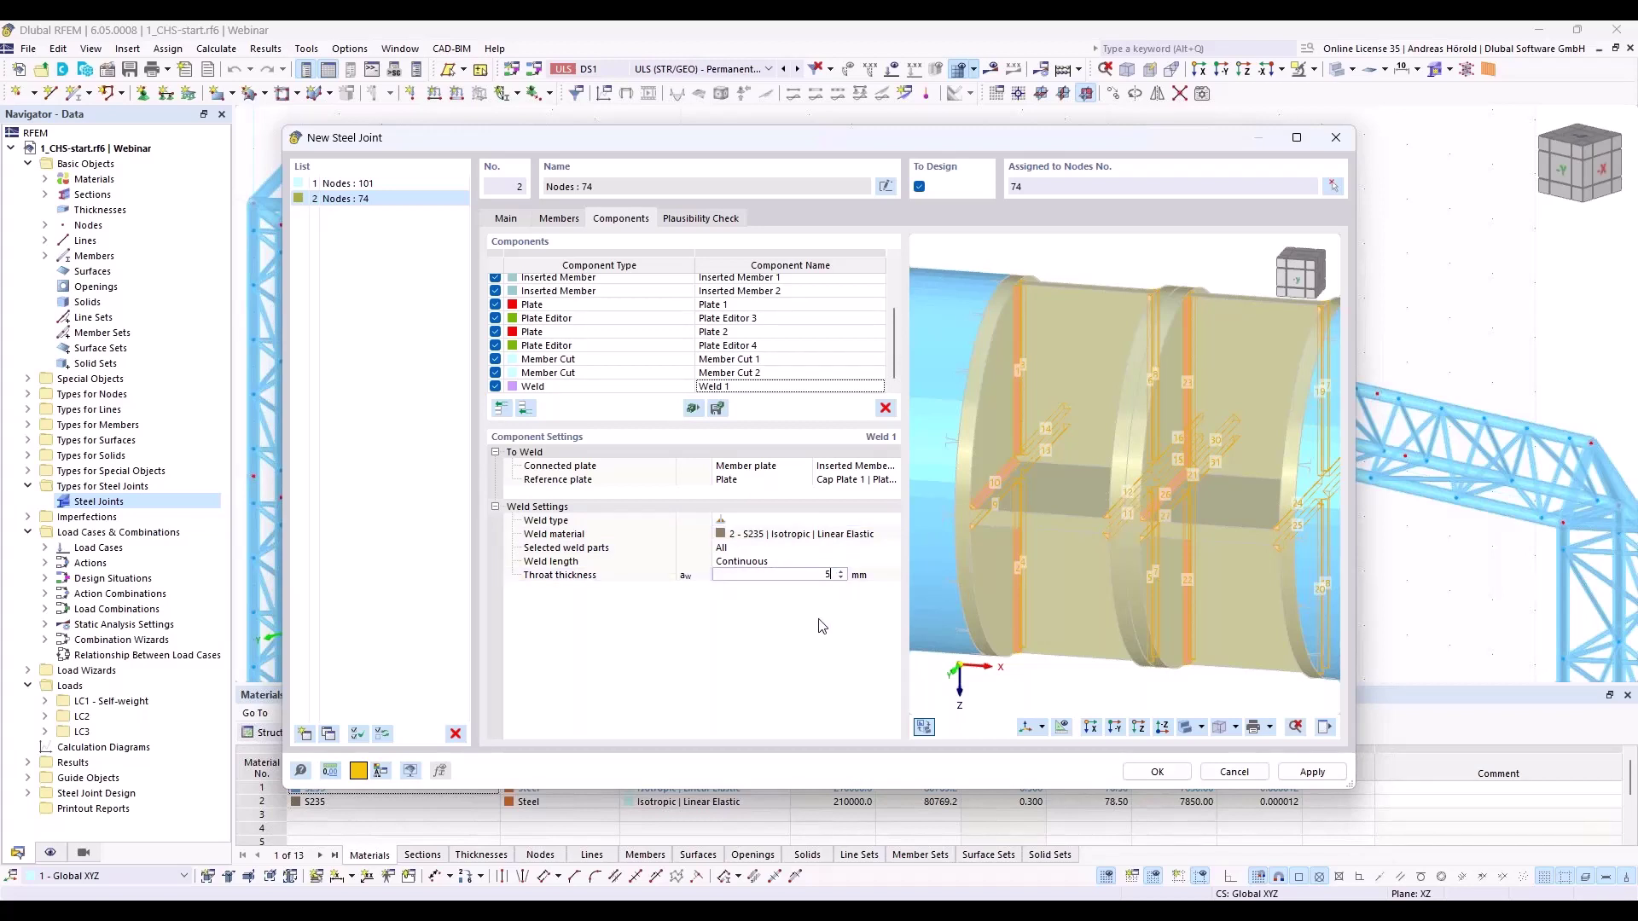
pyautogui.press('Return')
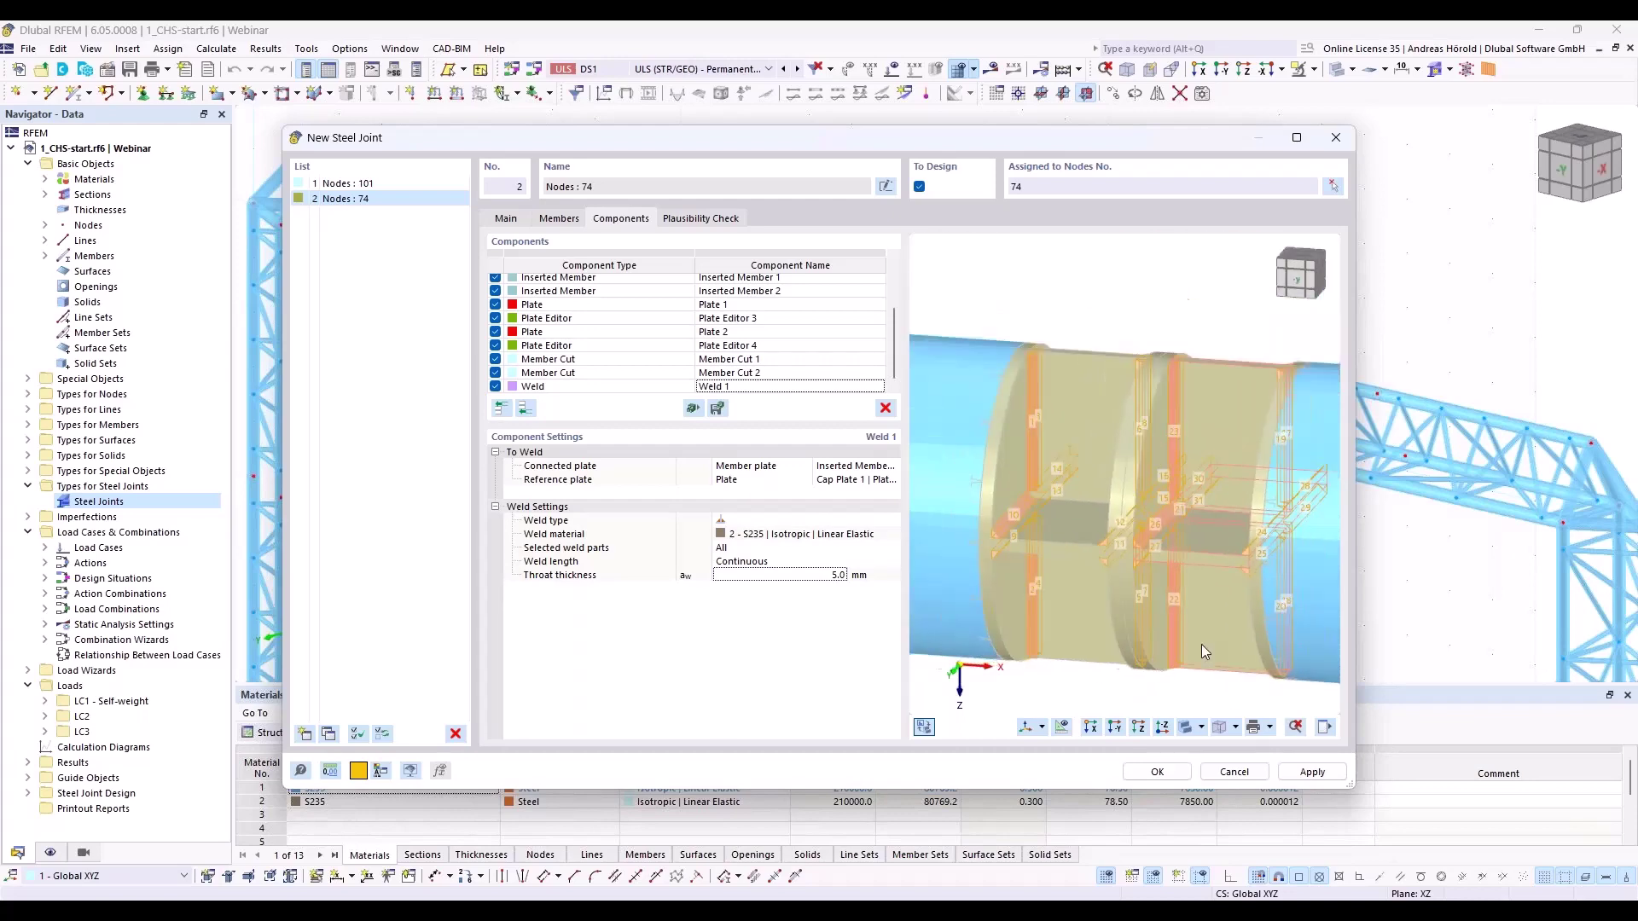
pyautogui.moveTo(1201, 652); pyautogui.dragTo(1090, 566, button='middle')
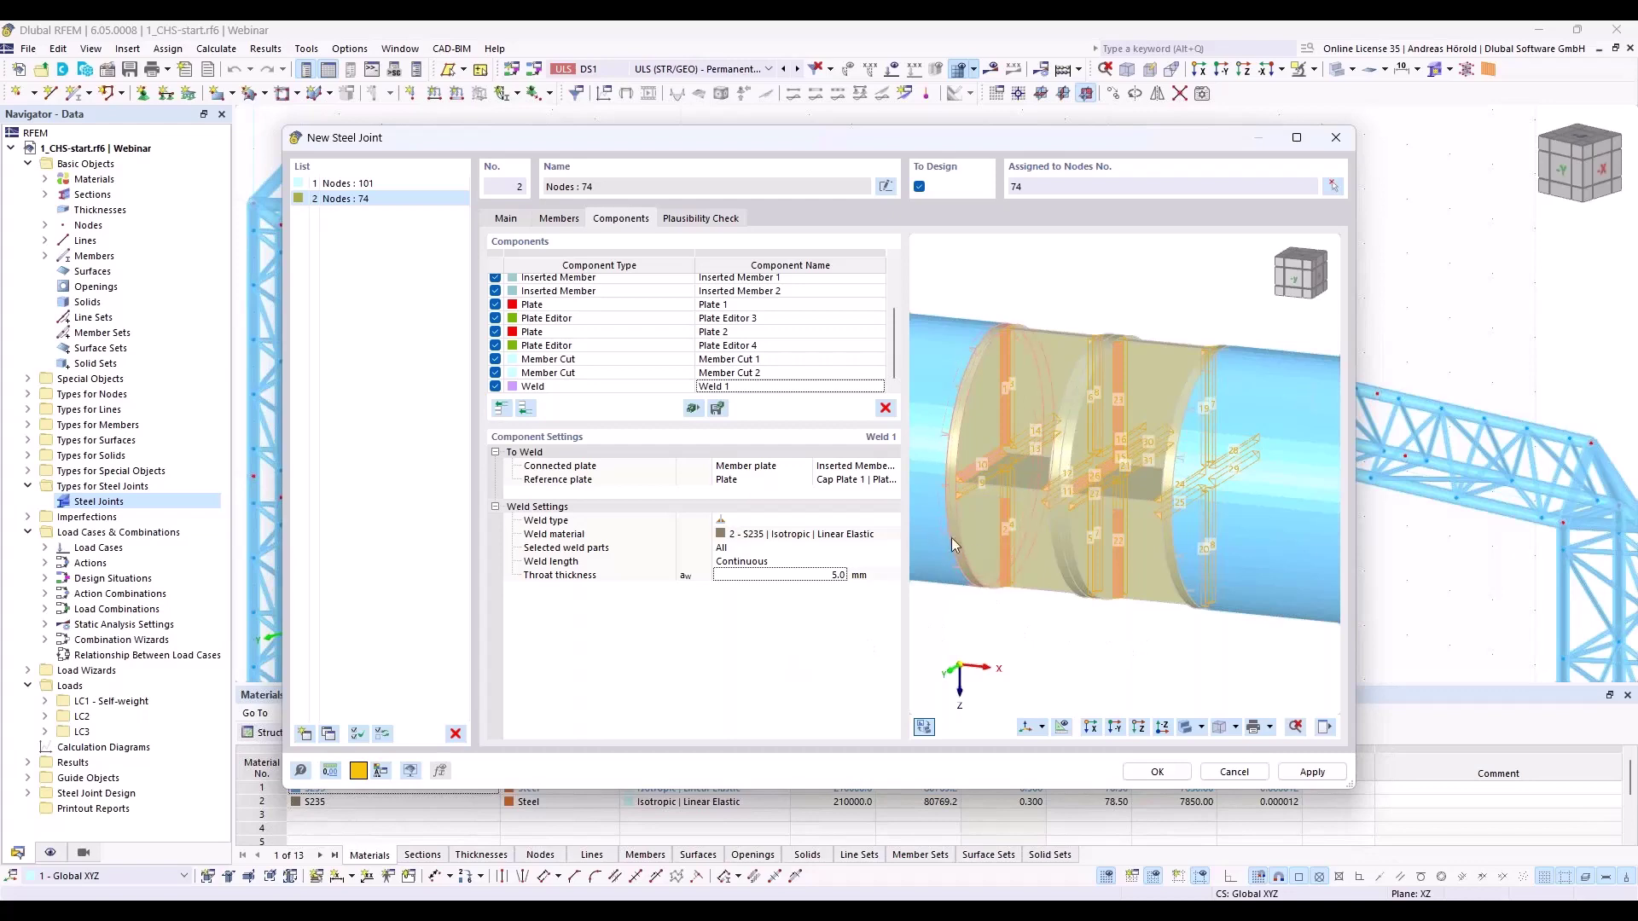
# Insert a Fasteners component at the end of the list and set Plate 1 as its first connected component
pyautogui.click(525, 409)
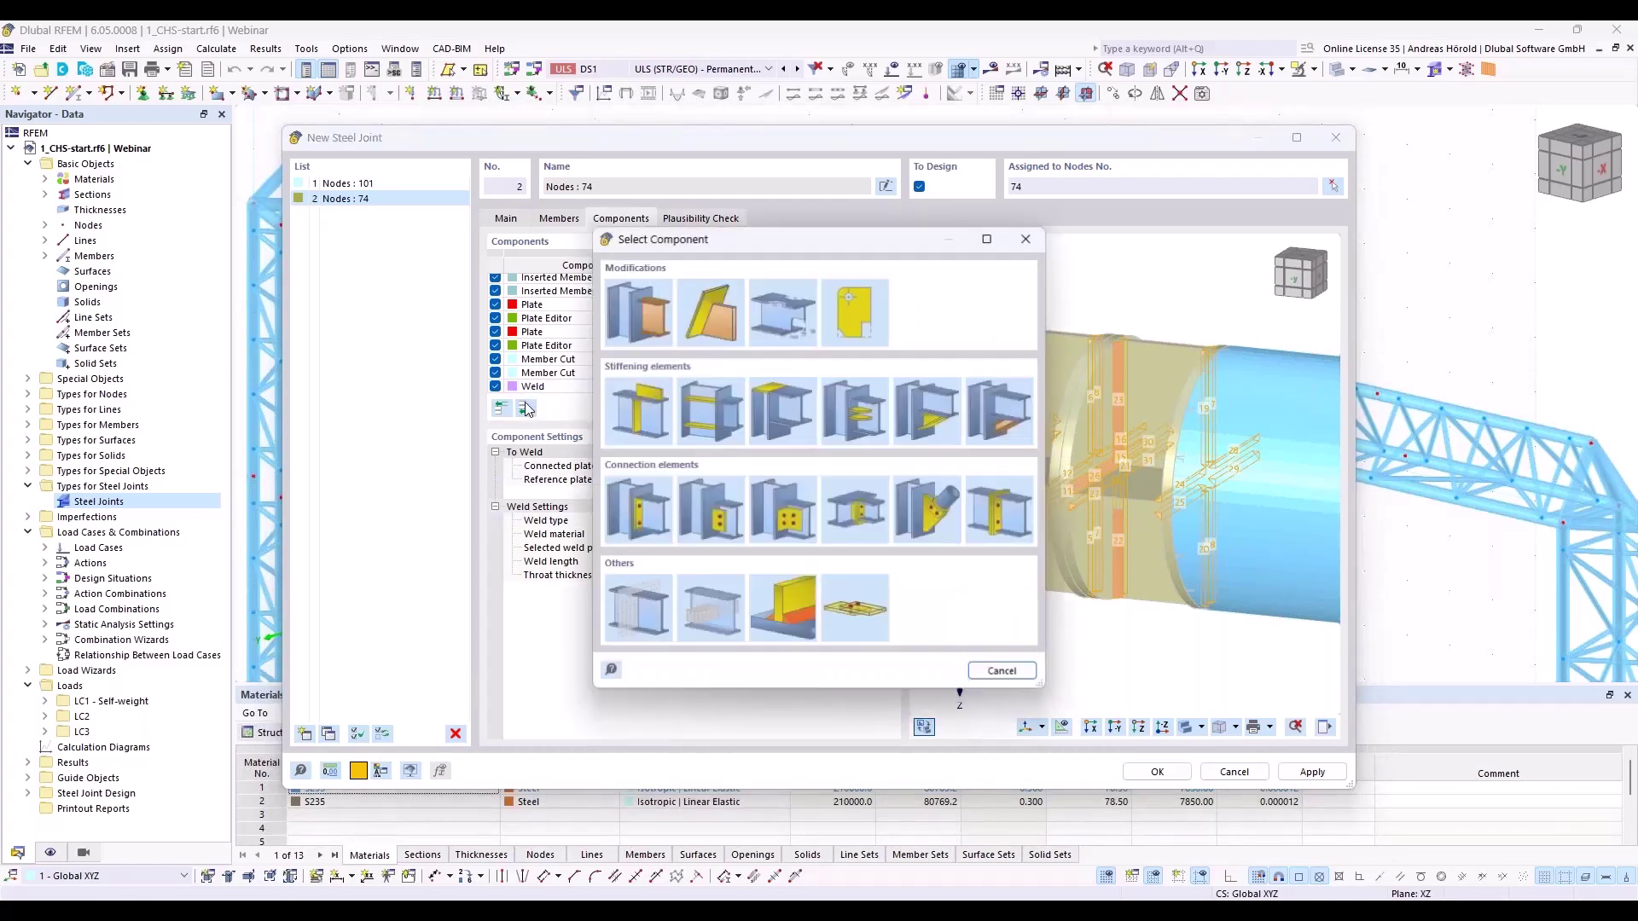
pyautogui.doubleClick(857, 608)
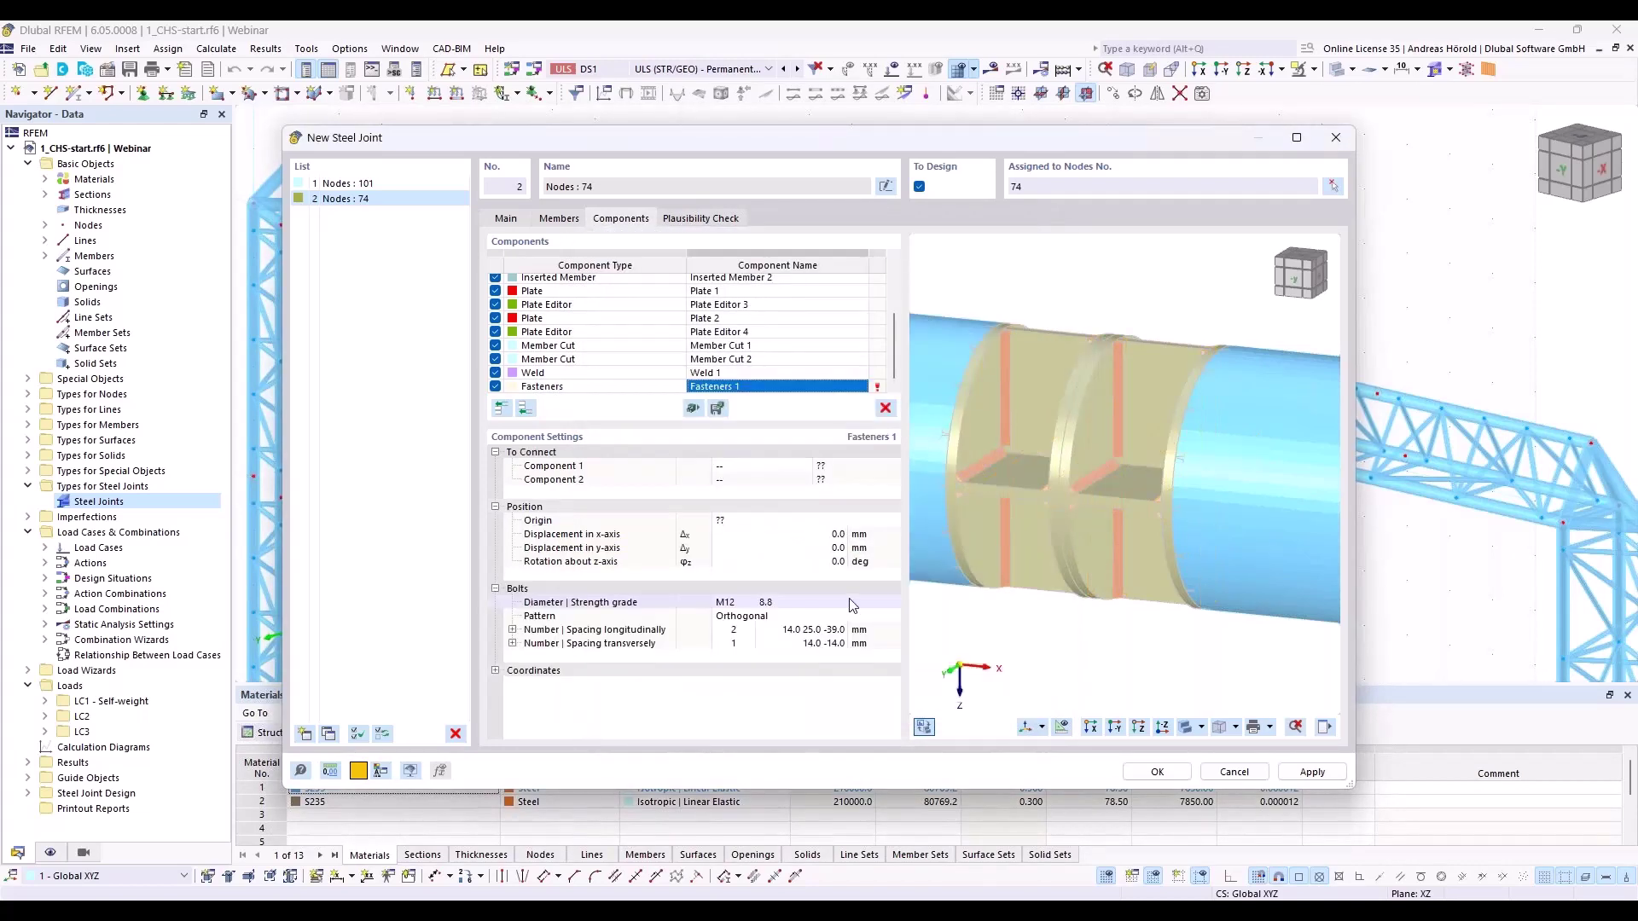
pyautogui.click(783, 468)
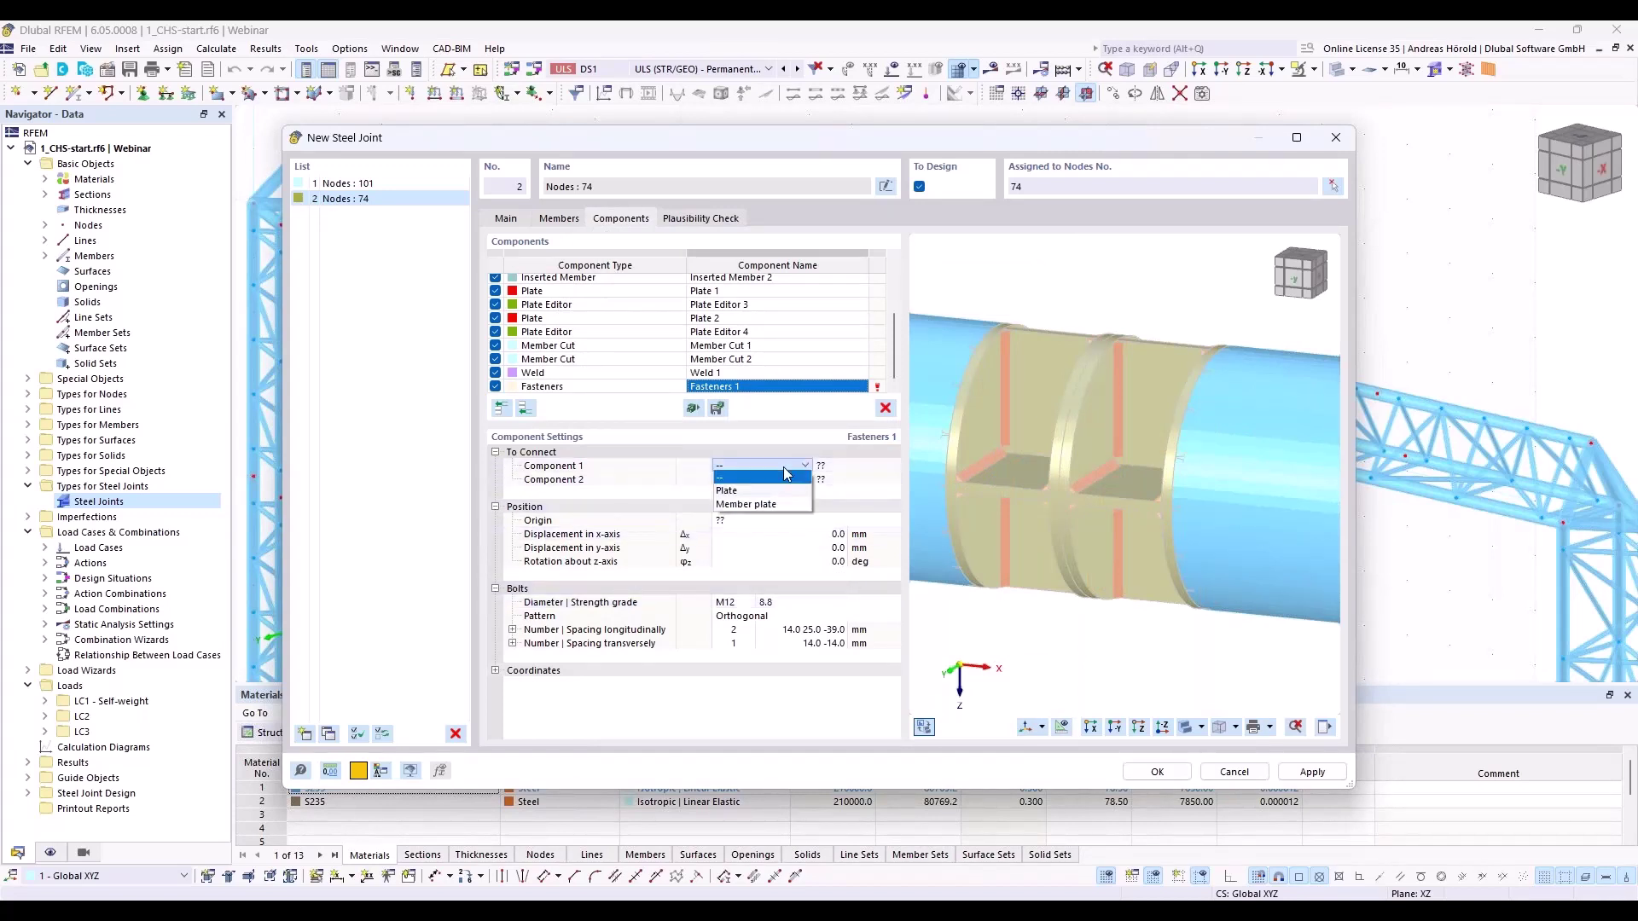
pyautogui.click(733, 491)
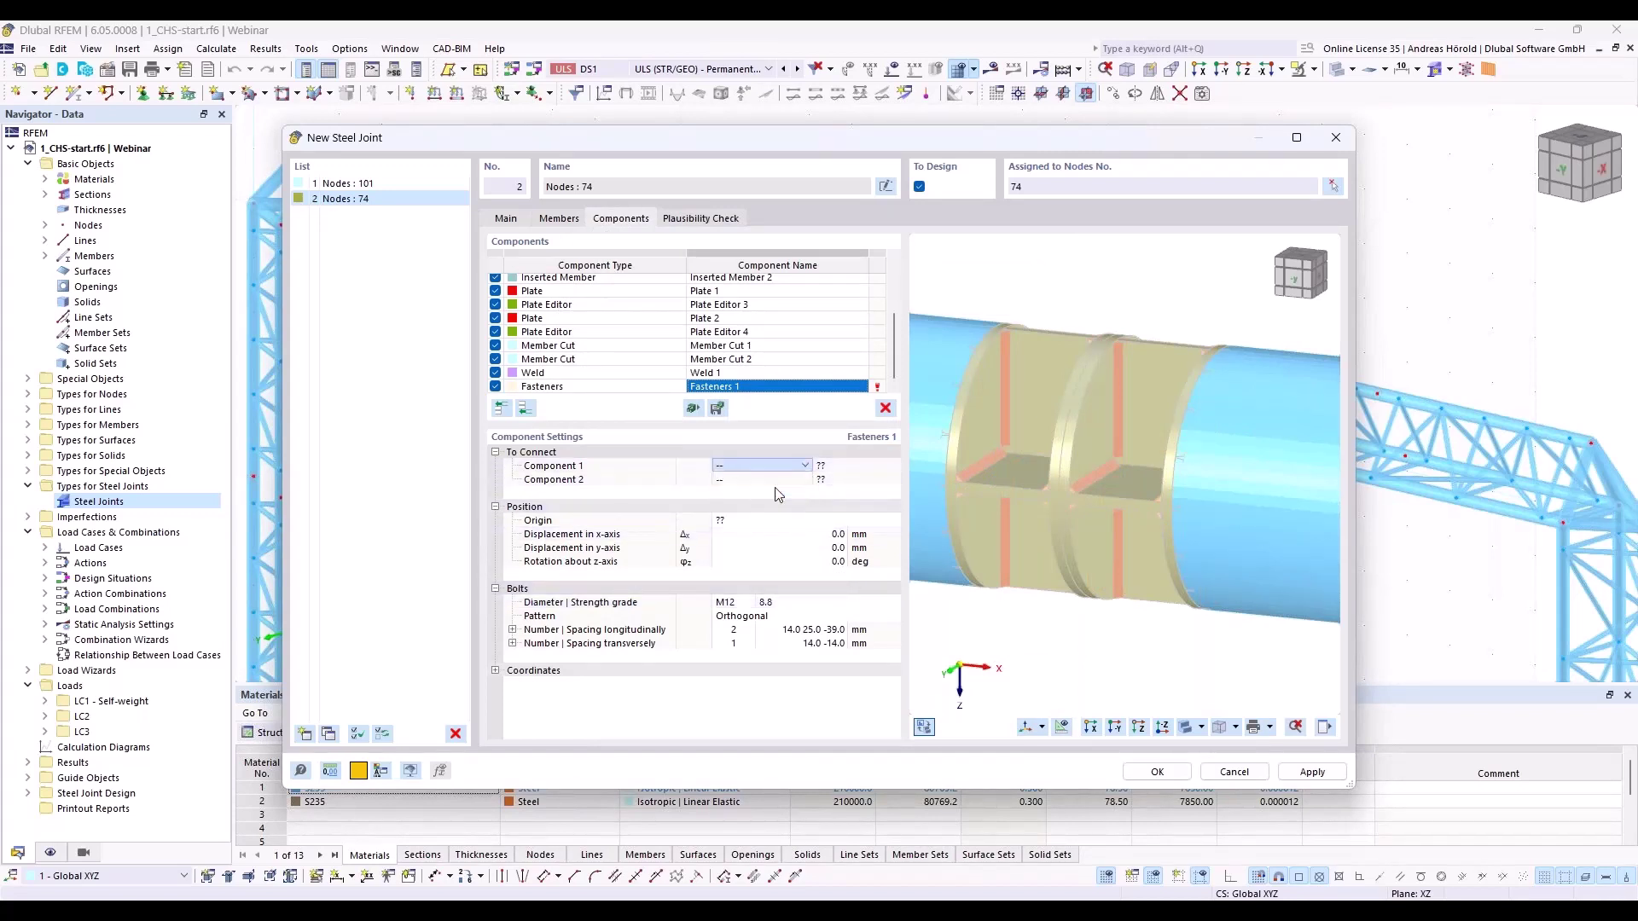
pyautogui.click(821, 465)
pyautogui.click(858, 467)
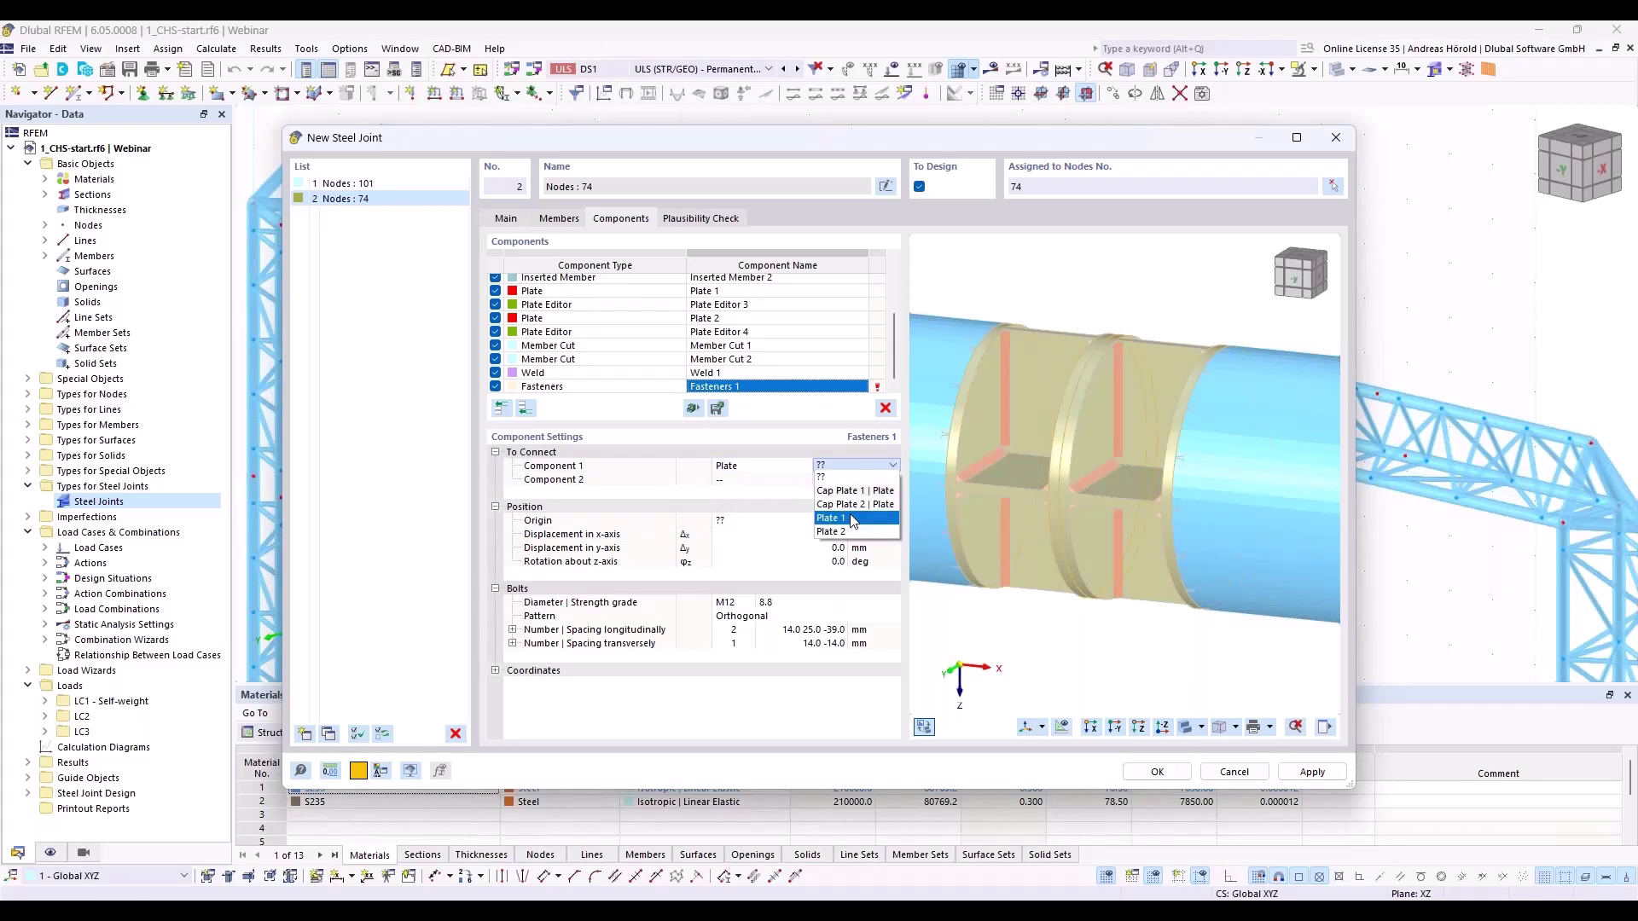
pyautogui.click(853, 519)
# Set the second connected component of the fasteners to type Plate and select Plate 2
pyautogui.click(764, 480)
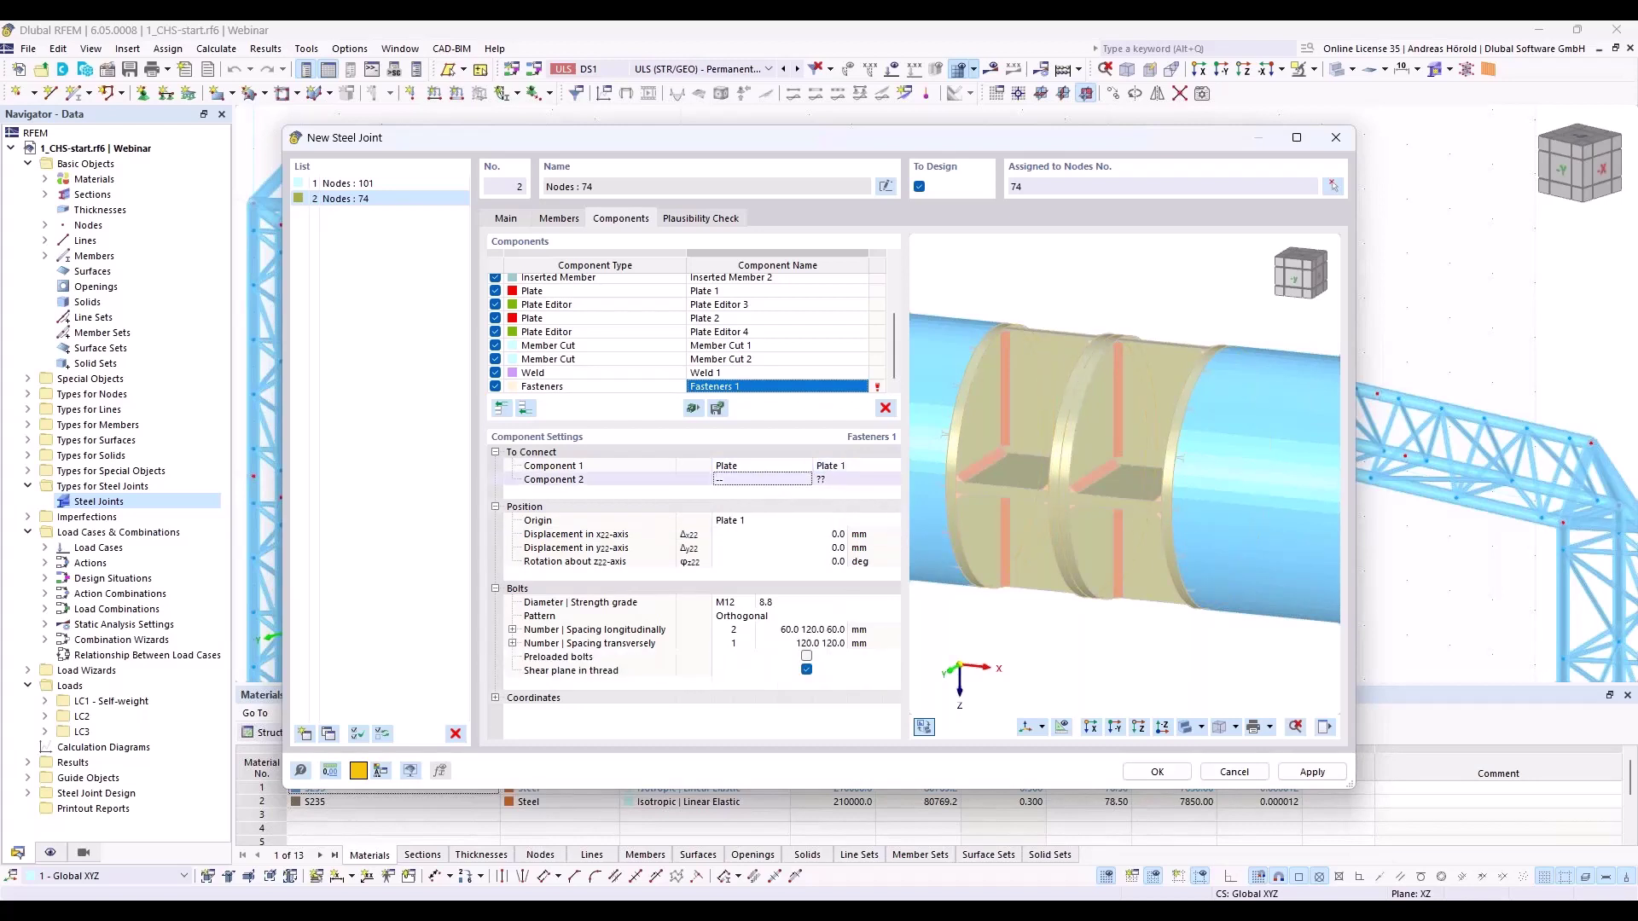
pyautogui.click(768, 480)
pyautogui.click(789, 495)
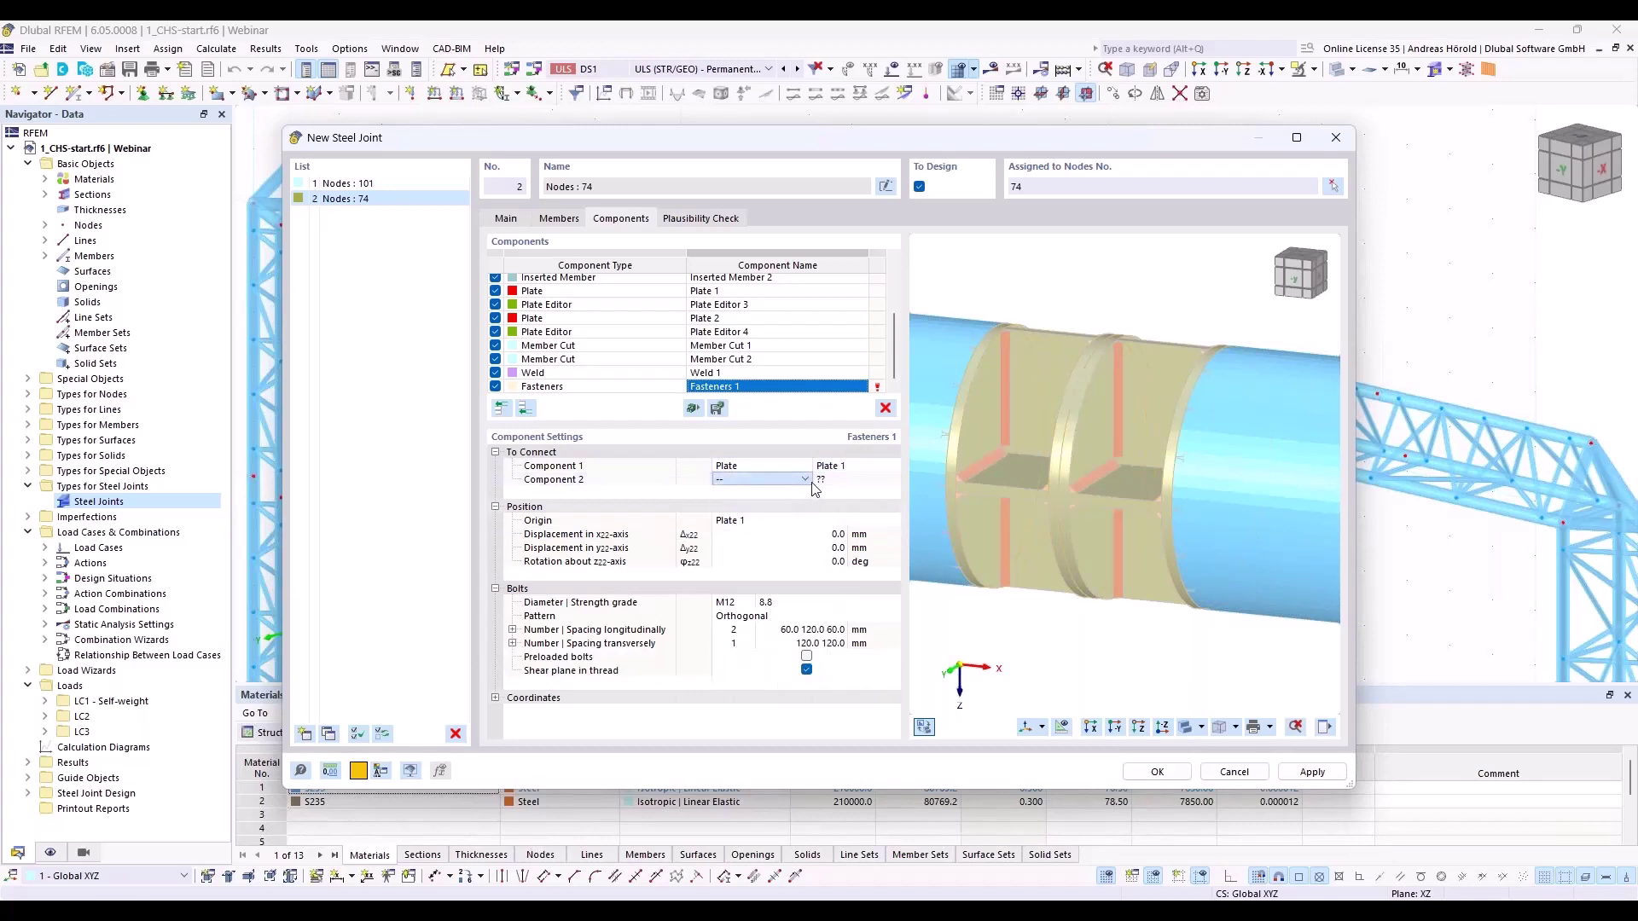
pyautogui.click(839, 482)
pyautogui.click(847, 483)
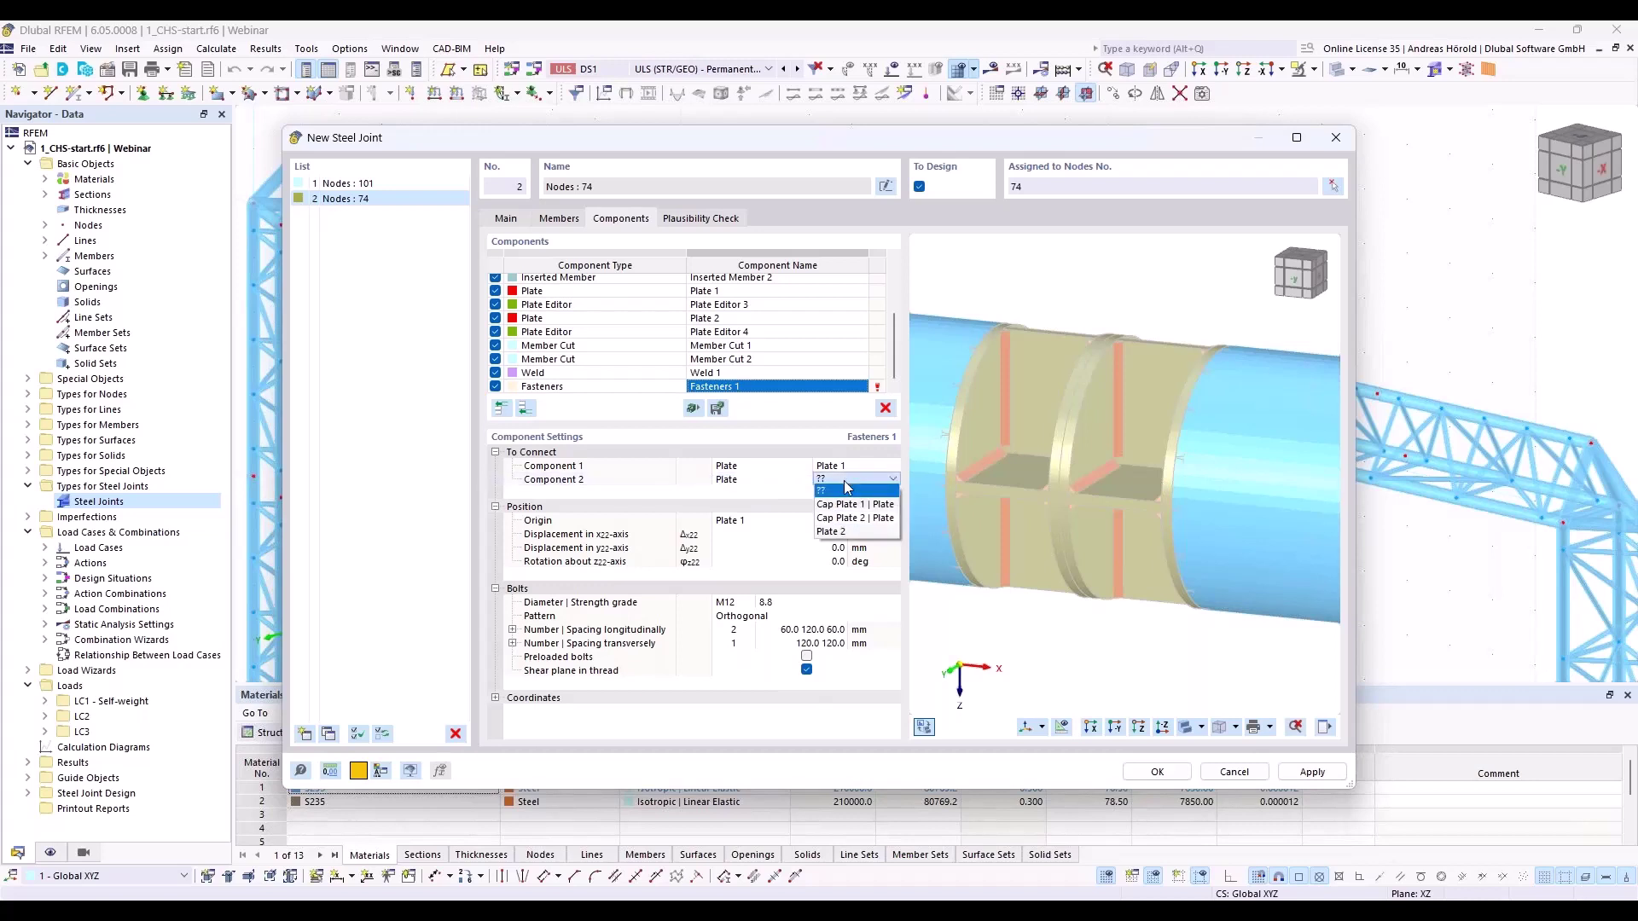
pyautogui.click(851, 536)
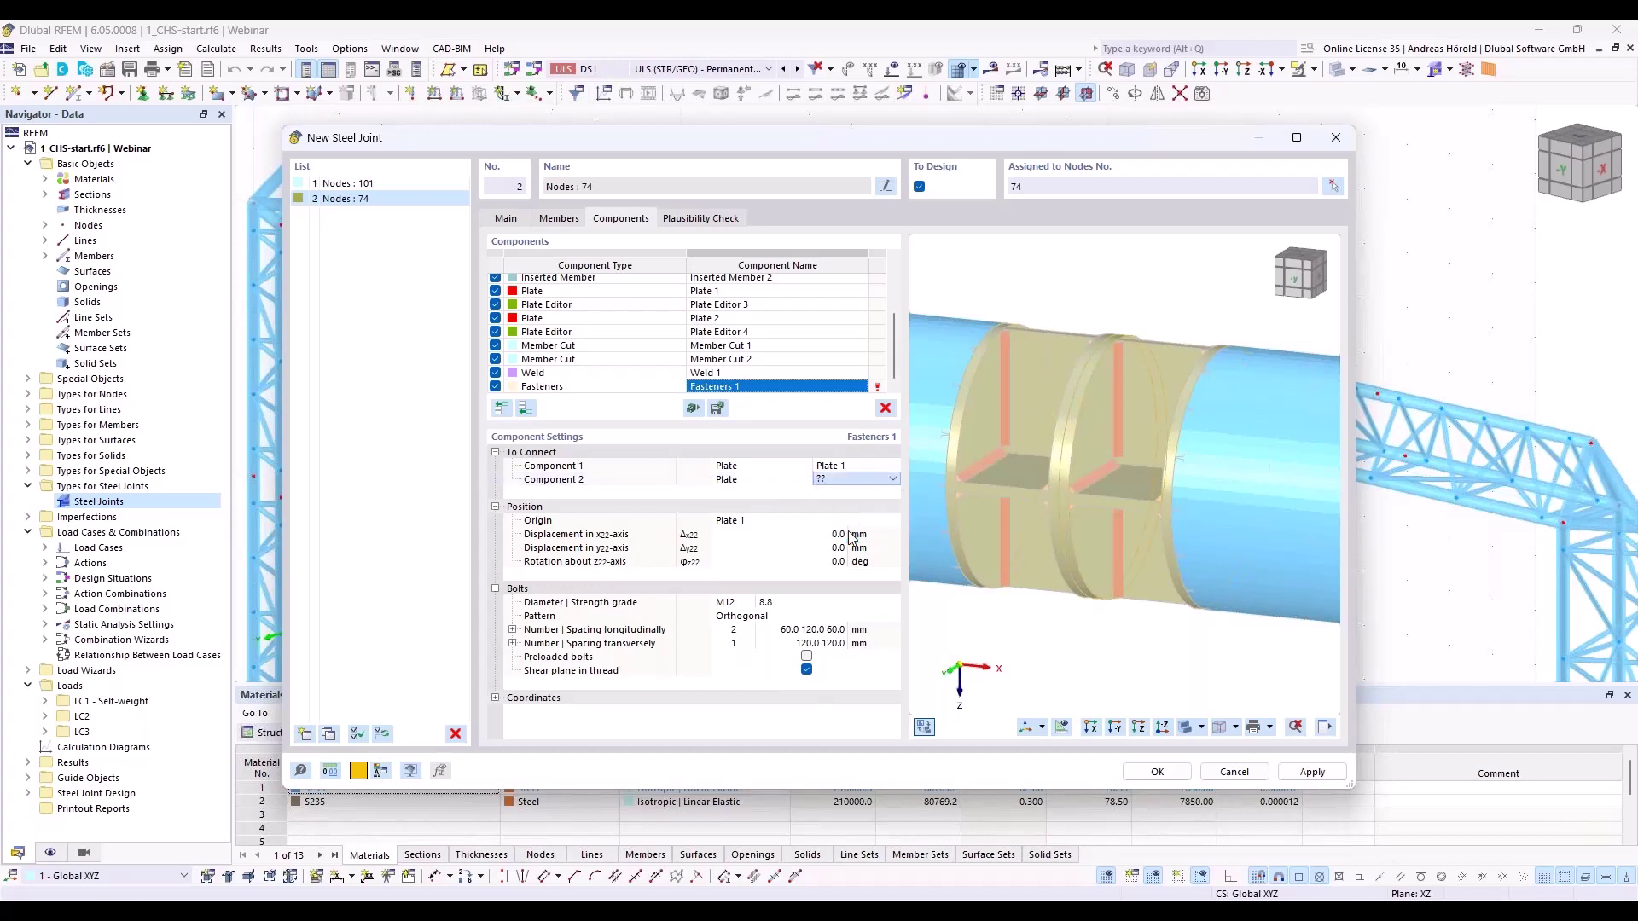
pyautogui.click(780, 535)
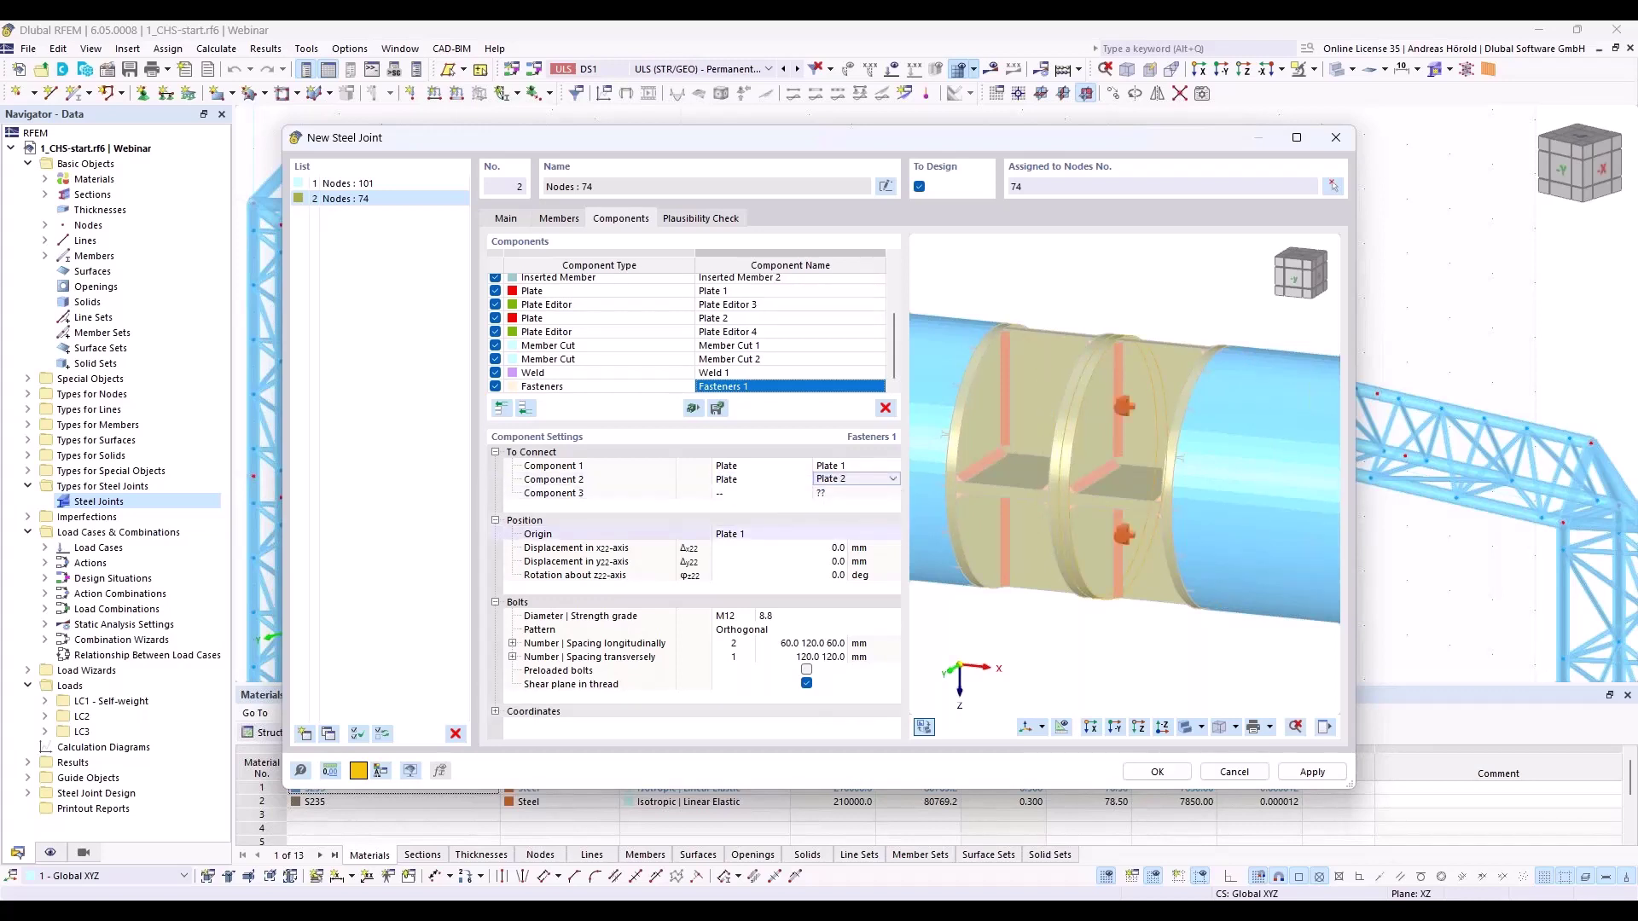
# Set the bolt diameter to M14 and the number of bolts transversely to 2
pyautogui.click(749, 621)
pyautogui.click(749, 616)
pyautogui.press('Escape')
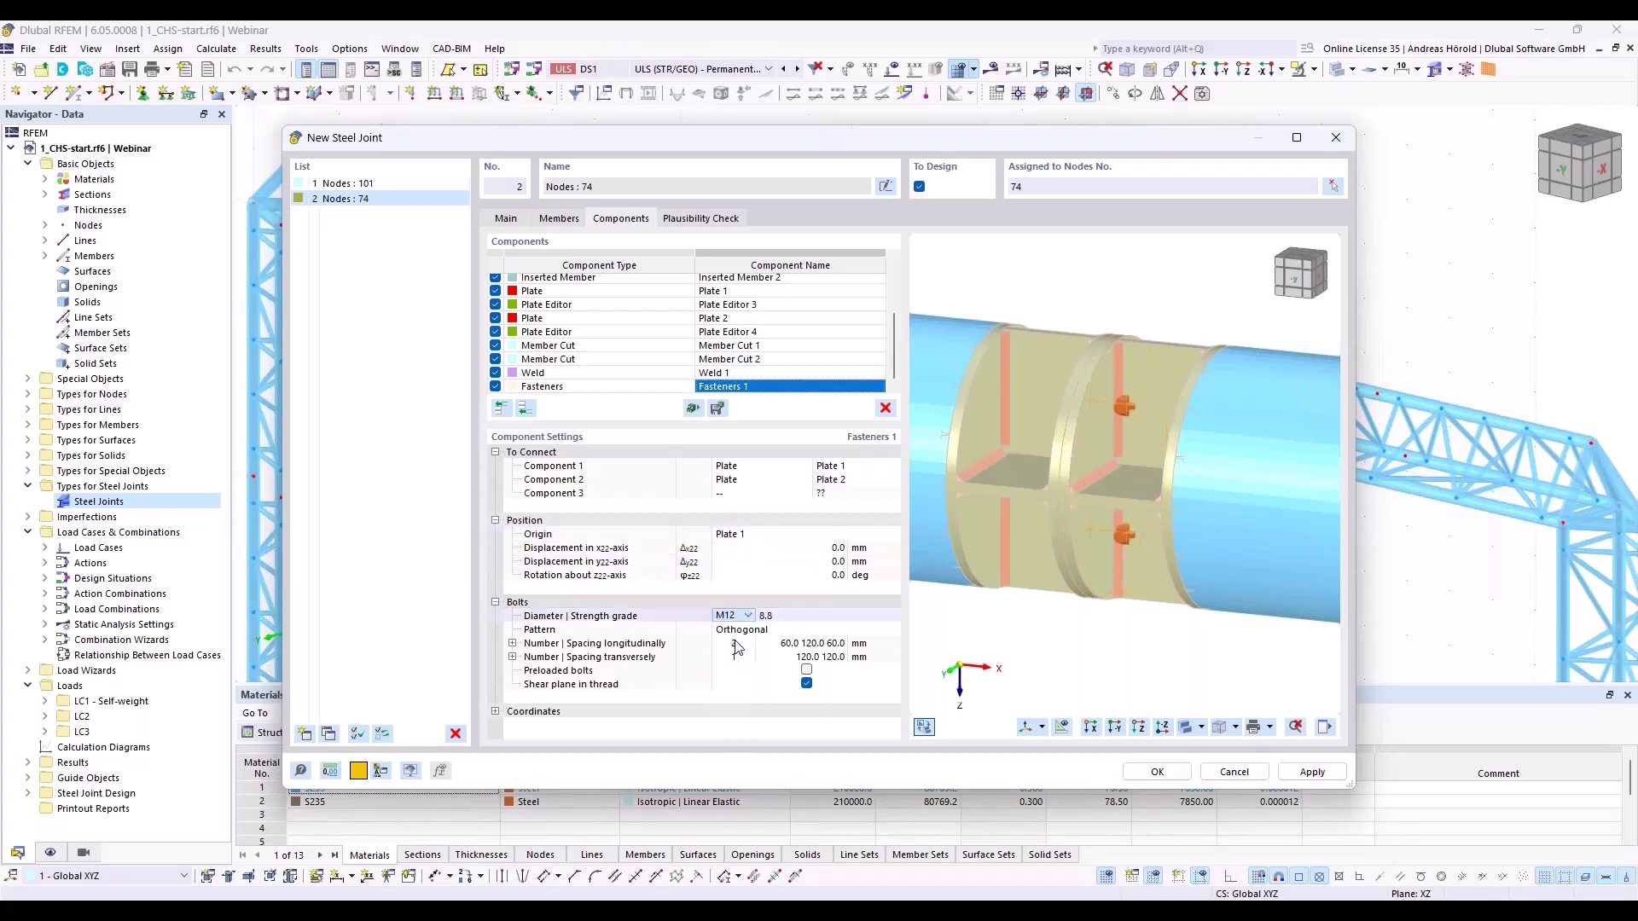
pyautogui.press('Down')
pyautogui.click(742, 657)
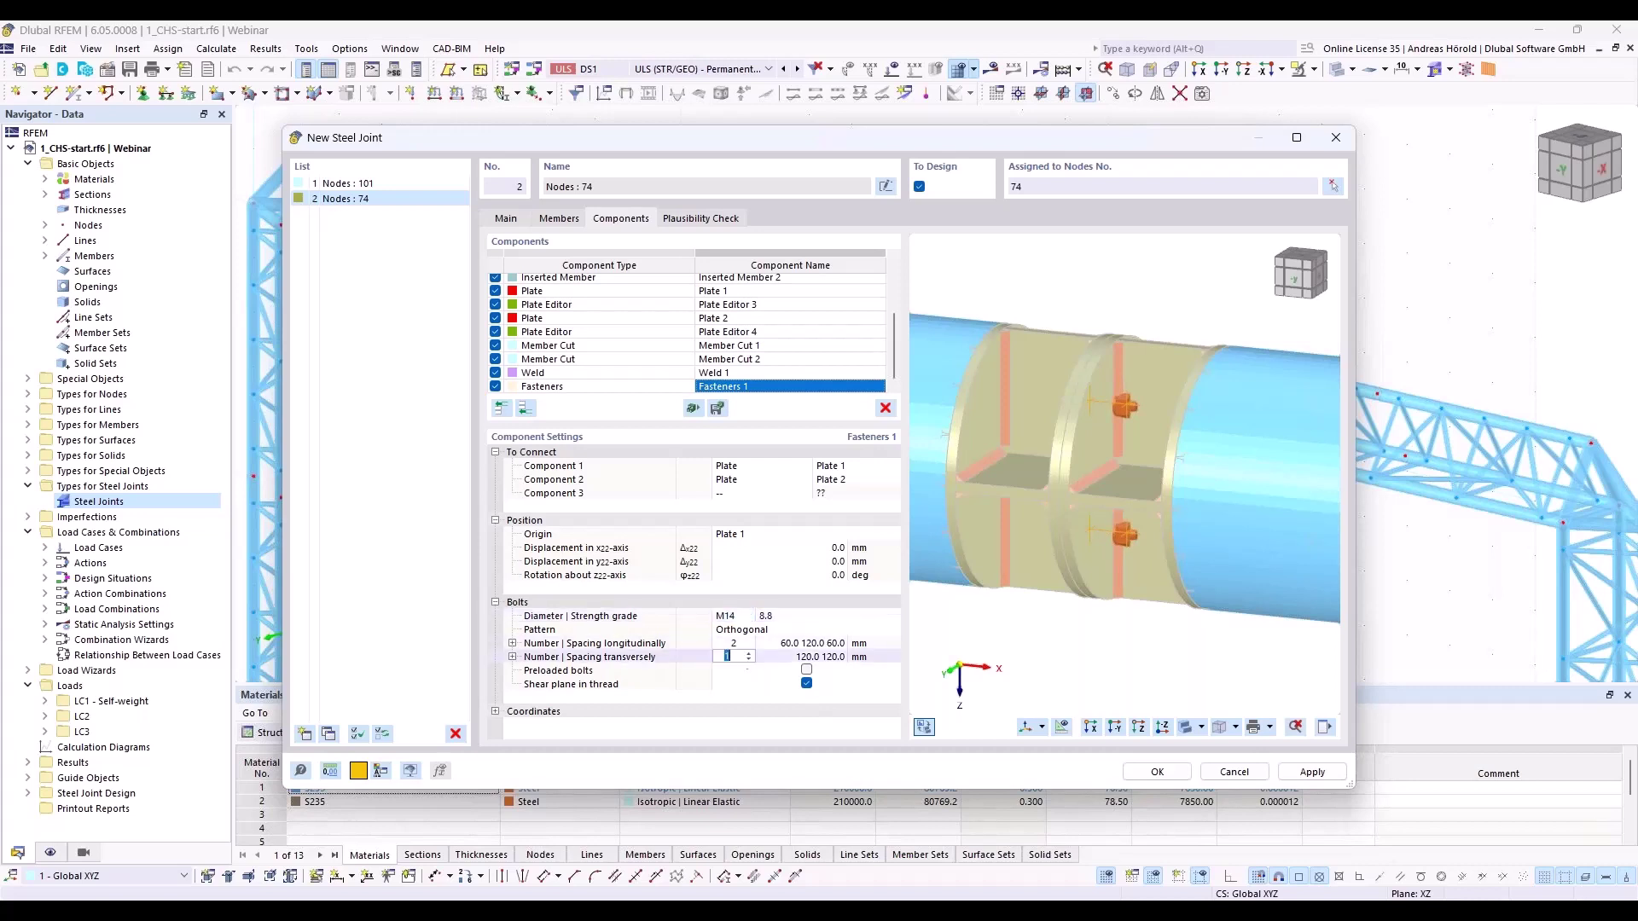
pyautogui.click(749, 655)
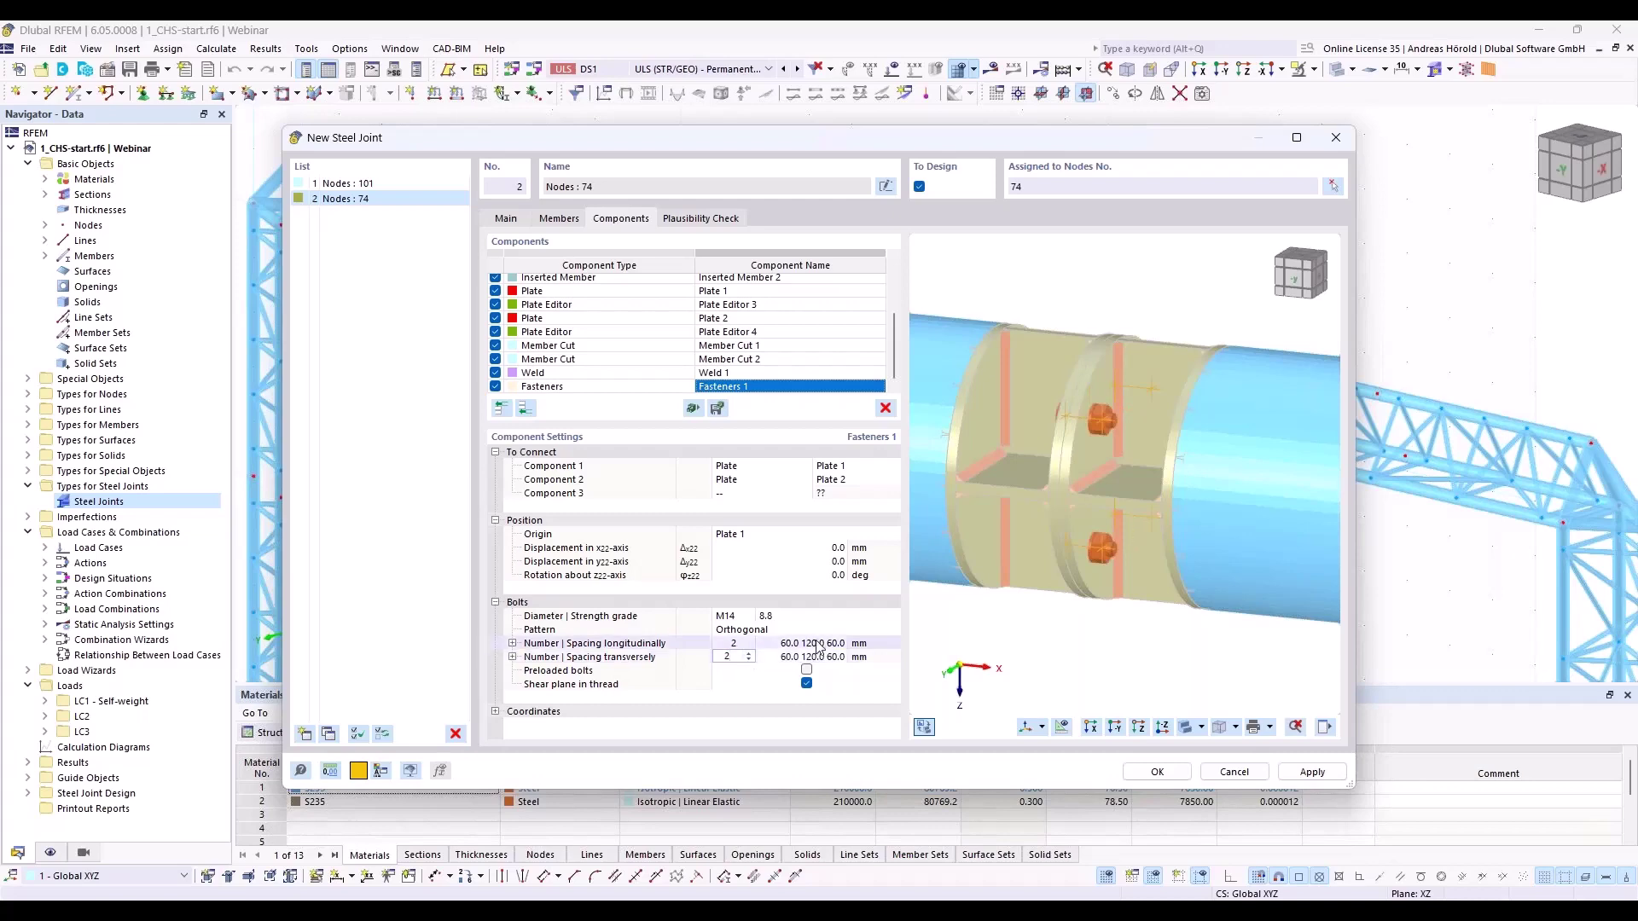
# Turn off the shear plane in thread option for the bolts and inspect the completed joint at node 74
pyautogui.keyDown('ctrl'); pyautogui.moveTo(1030, 627); pyautogui.dragTo(956, 631, button='middle'); pyautogui.keyUp('ctrl')
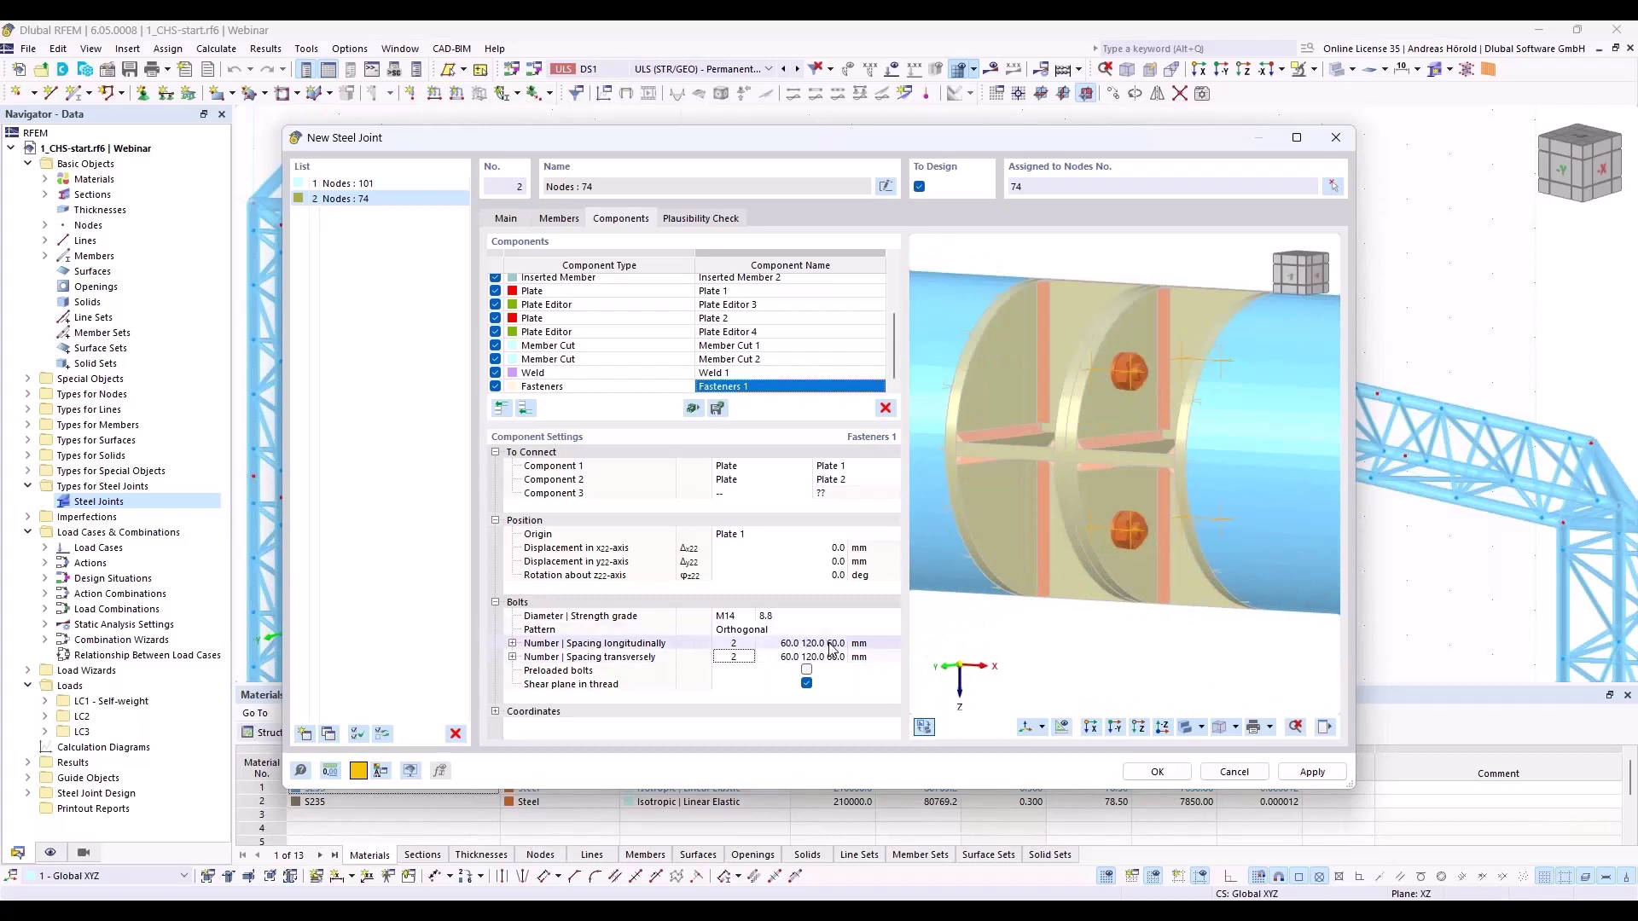
pyautogui.click(807, 684)
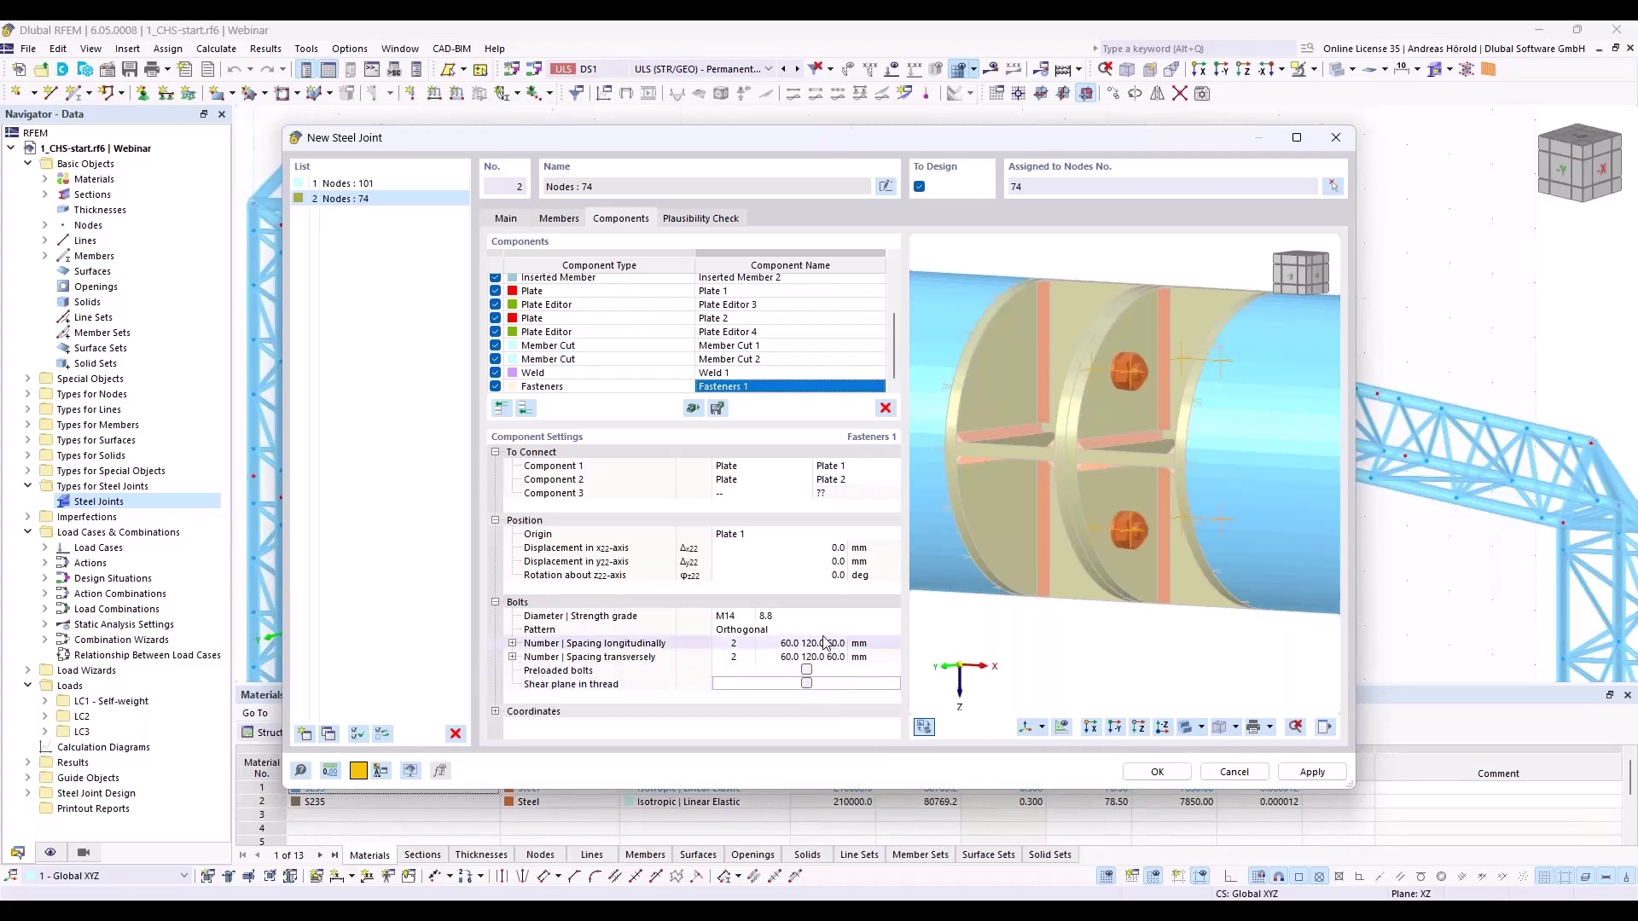
pyautogui.scroll(-5, 984, 503)
pyautogui.moveTo(1032, 546); pyautogui.dragTo(1165, 586, button='middle')
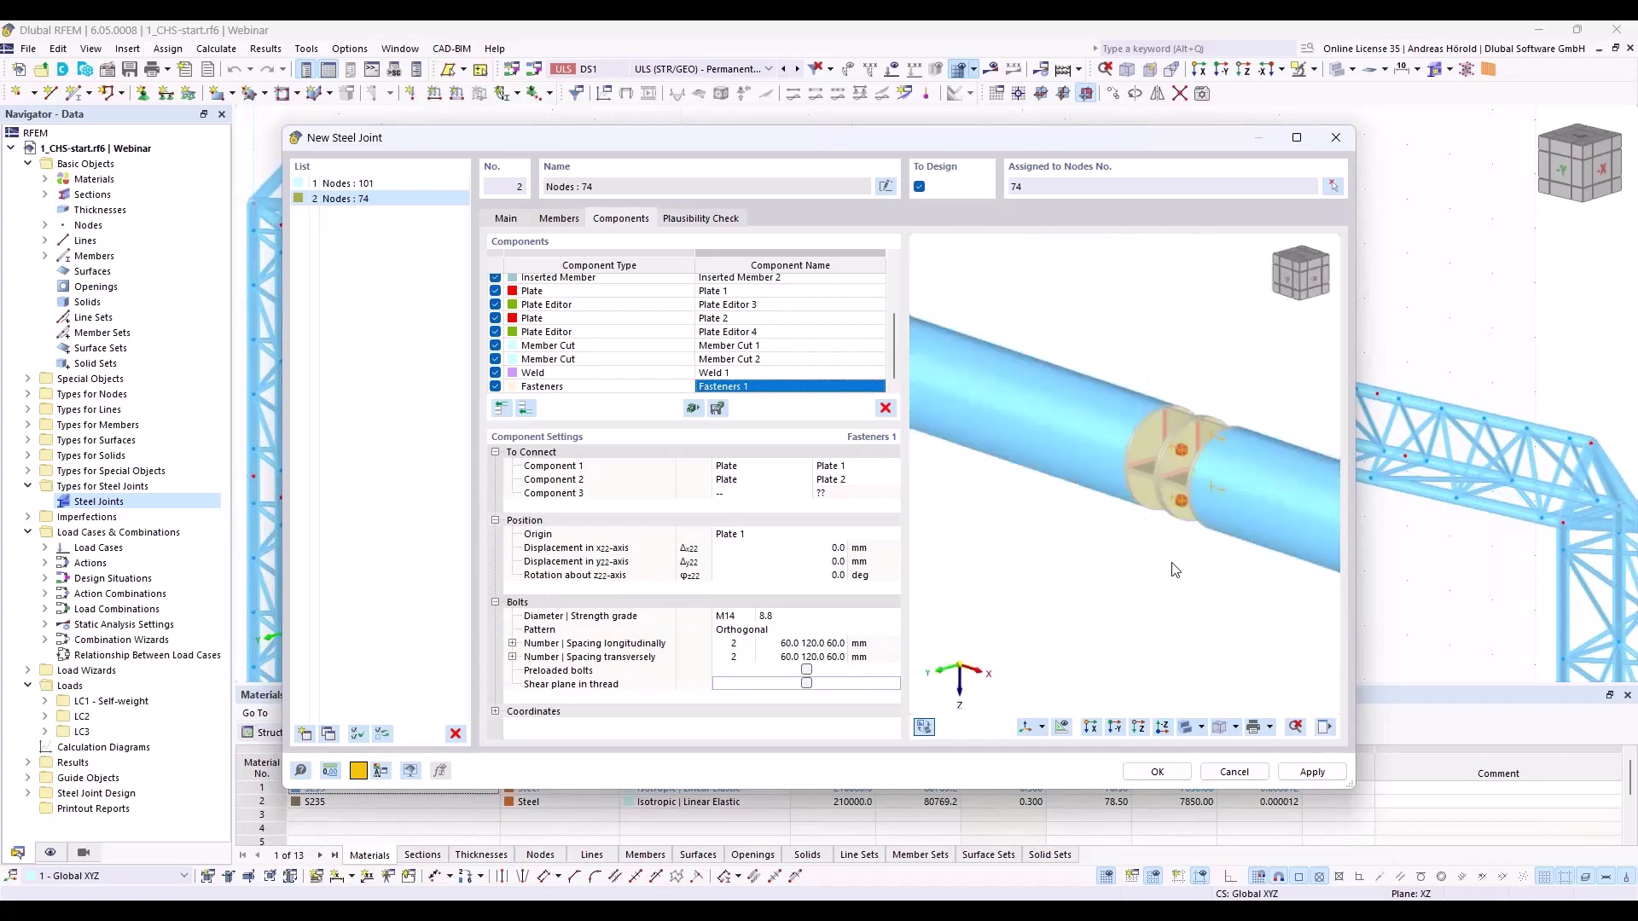
pyautogui.scroll(5, 1165, 586)
pyautogui.scroll(-5, 1122, 587)
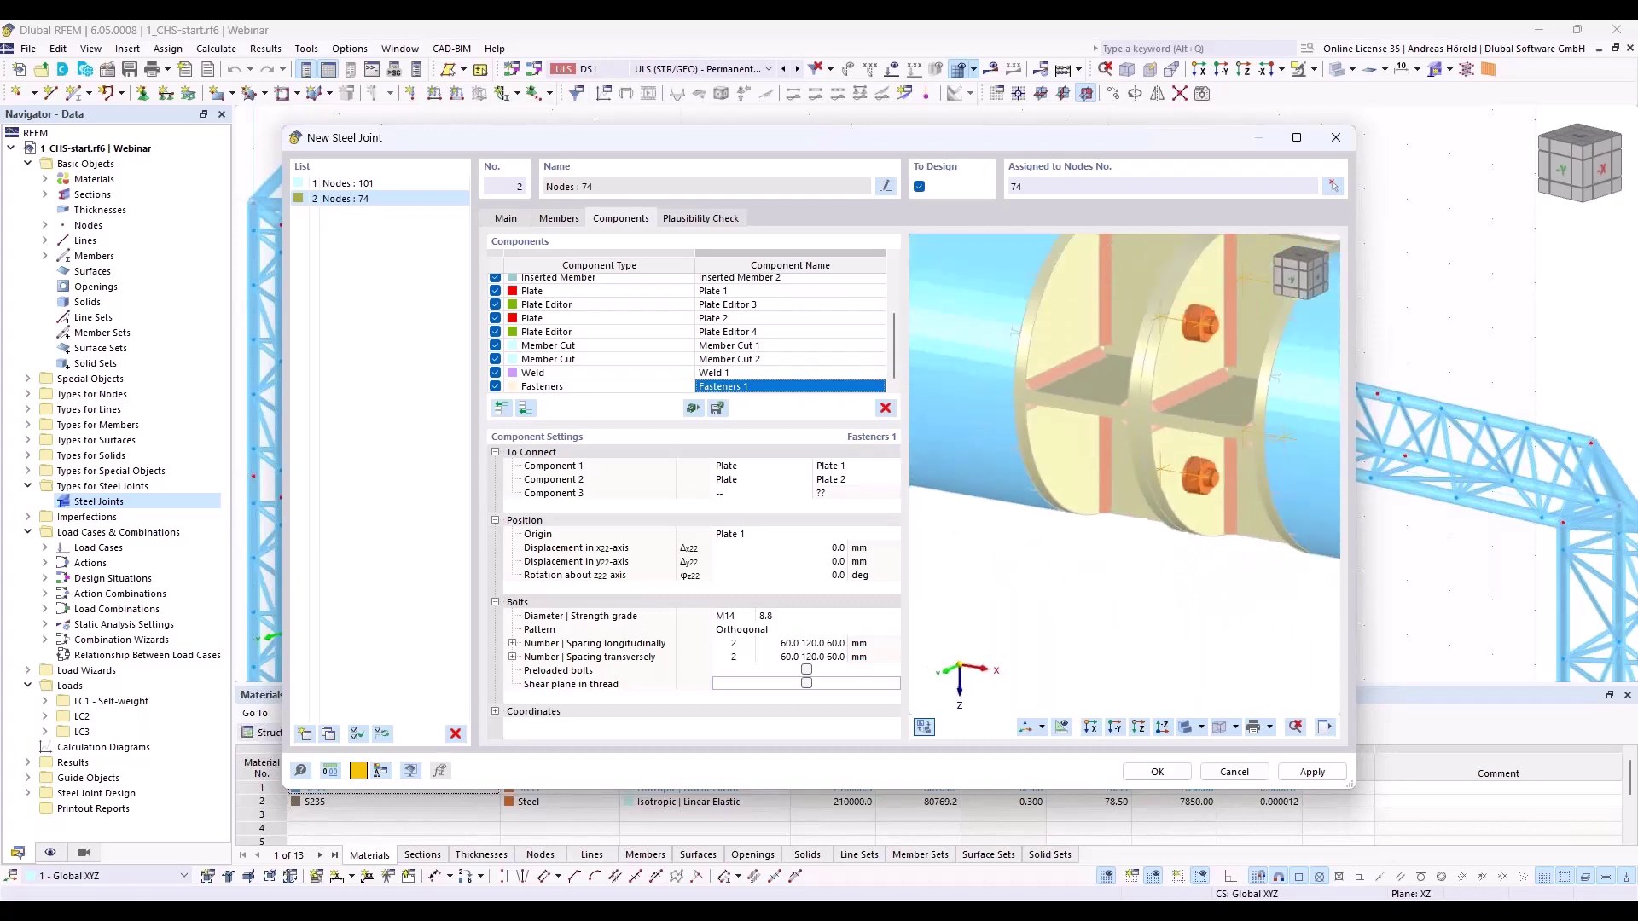
pyautogui.keyDown('ctrl'); pyautogui.moveTo(1111, 595); pyautogui.dragTo(1069, 624, button='middle'); pyautogui.keyUp('ctrl')
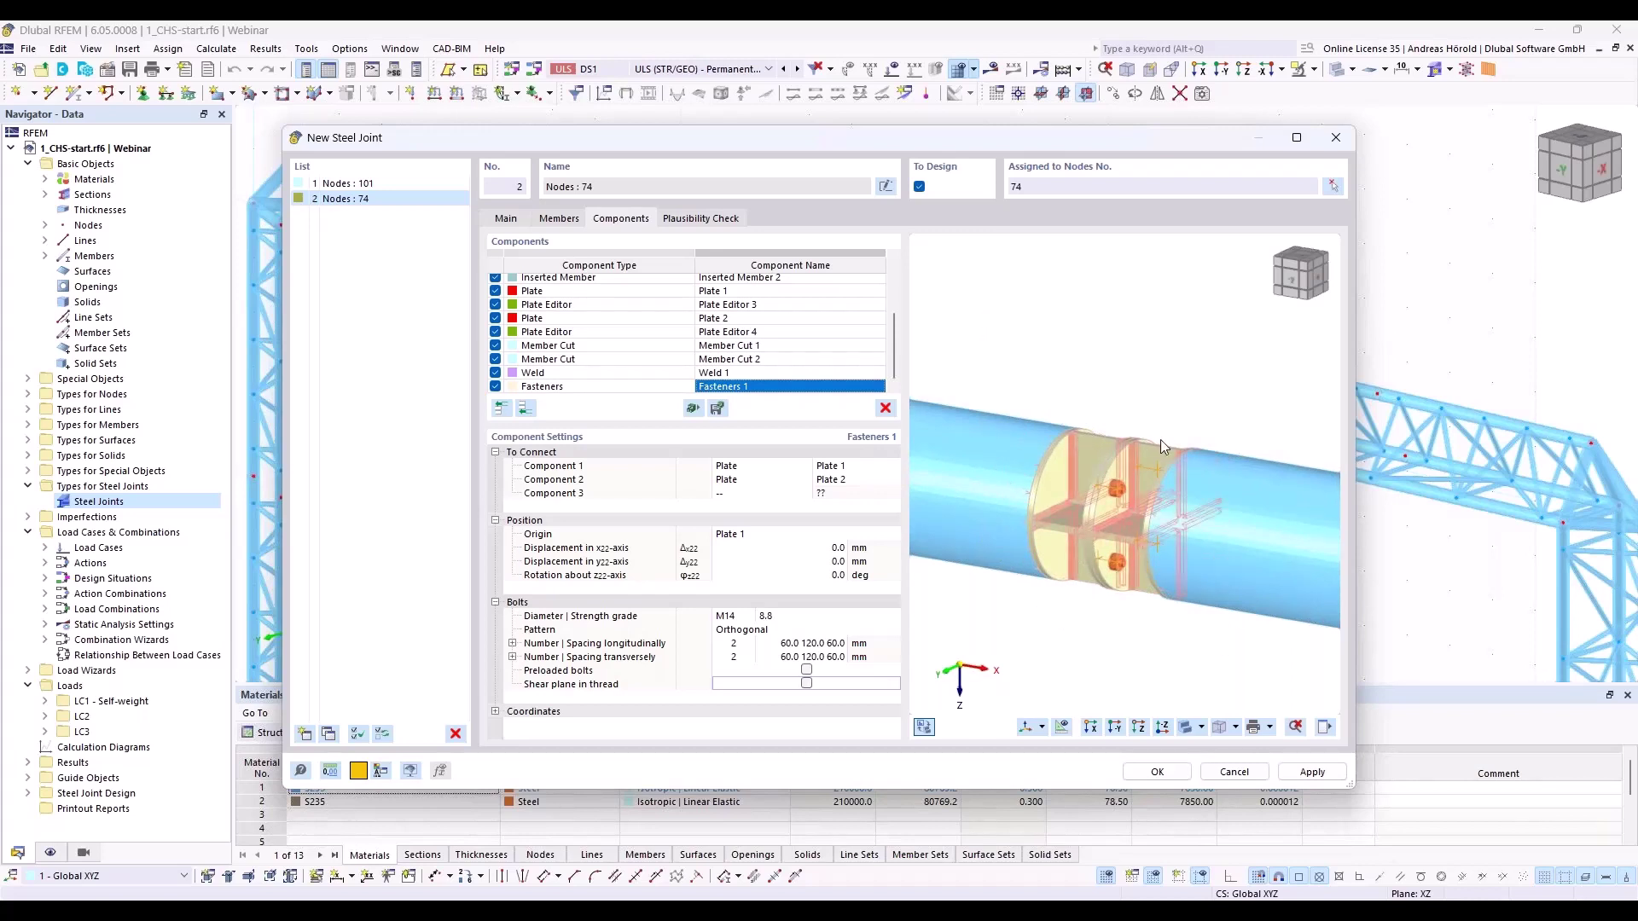
pyautogui.keyDown('ctrl'); pyautogui.moveTo(1077, 486); pyautogui.dragTo(1042, 579, button='middle'); pyautogui.keyUp('ctrl')
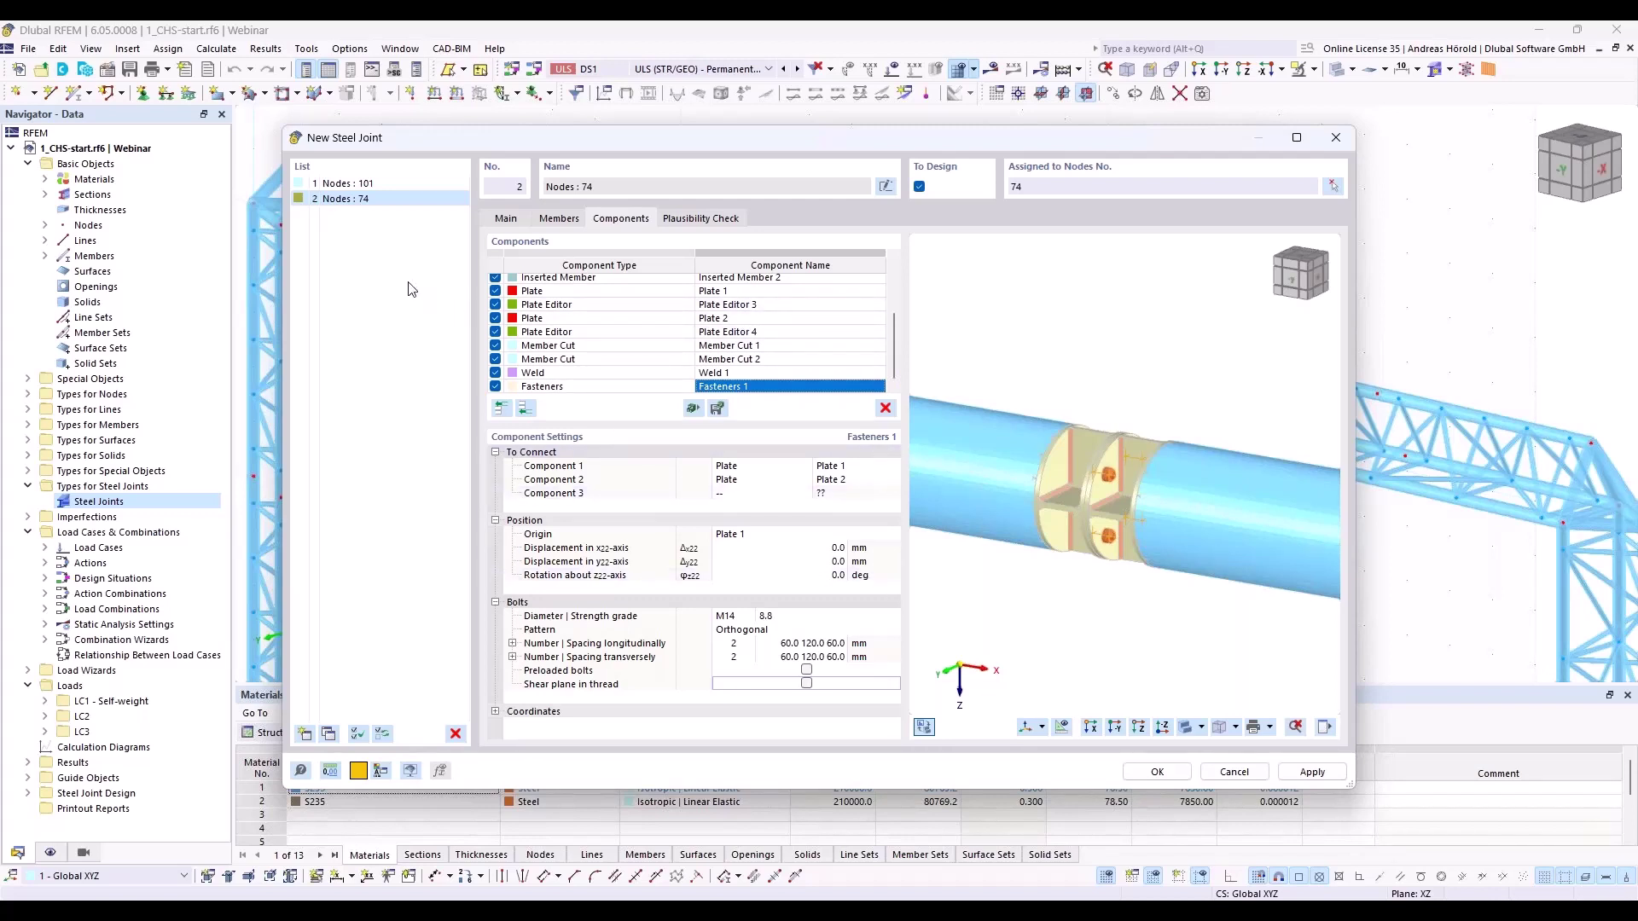
# Make a copy of the steel joint at node 101
pyautogui.click(349, 189)
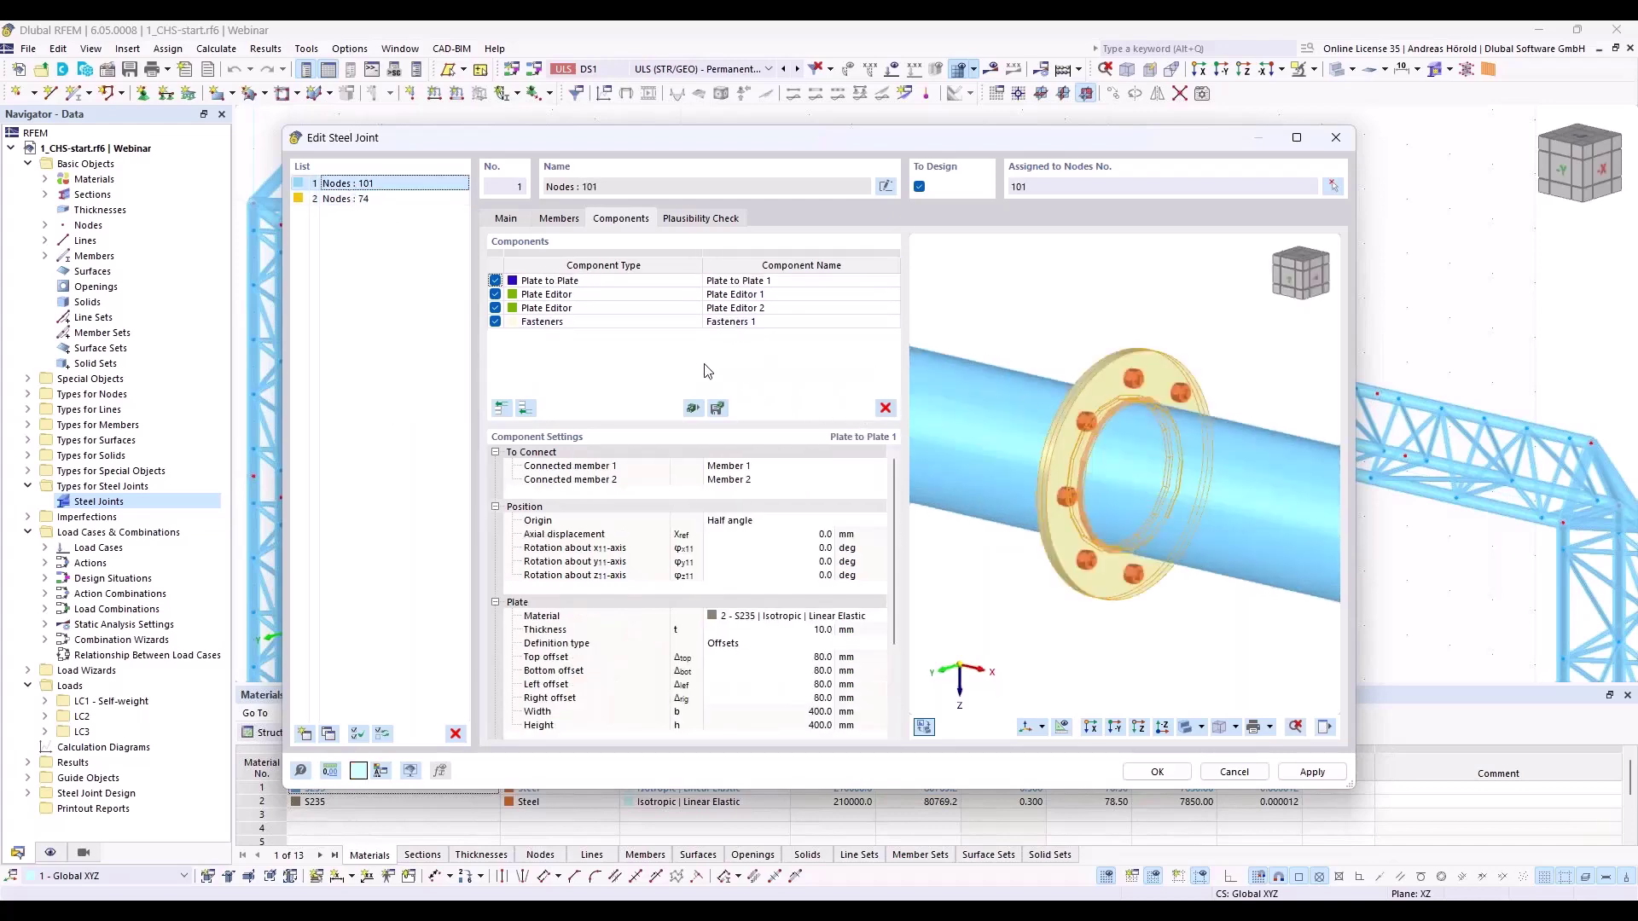
pyautogui.click(330, 737)
pyautogui.click(330, 737)
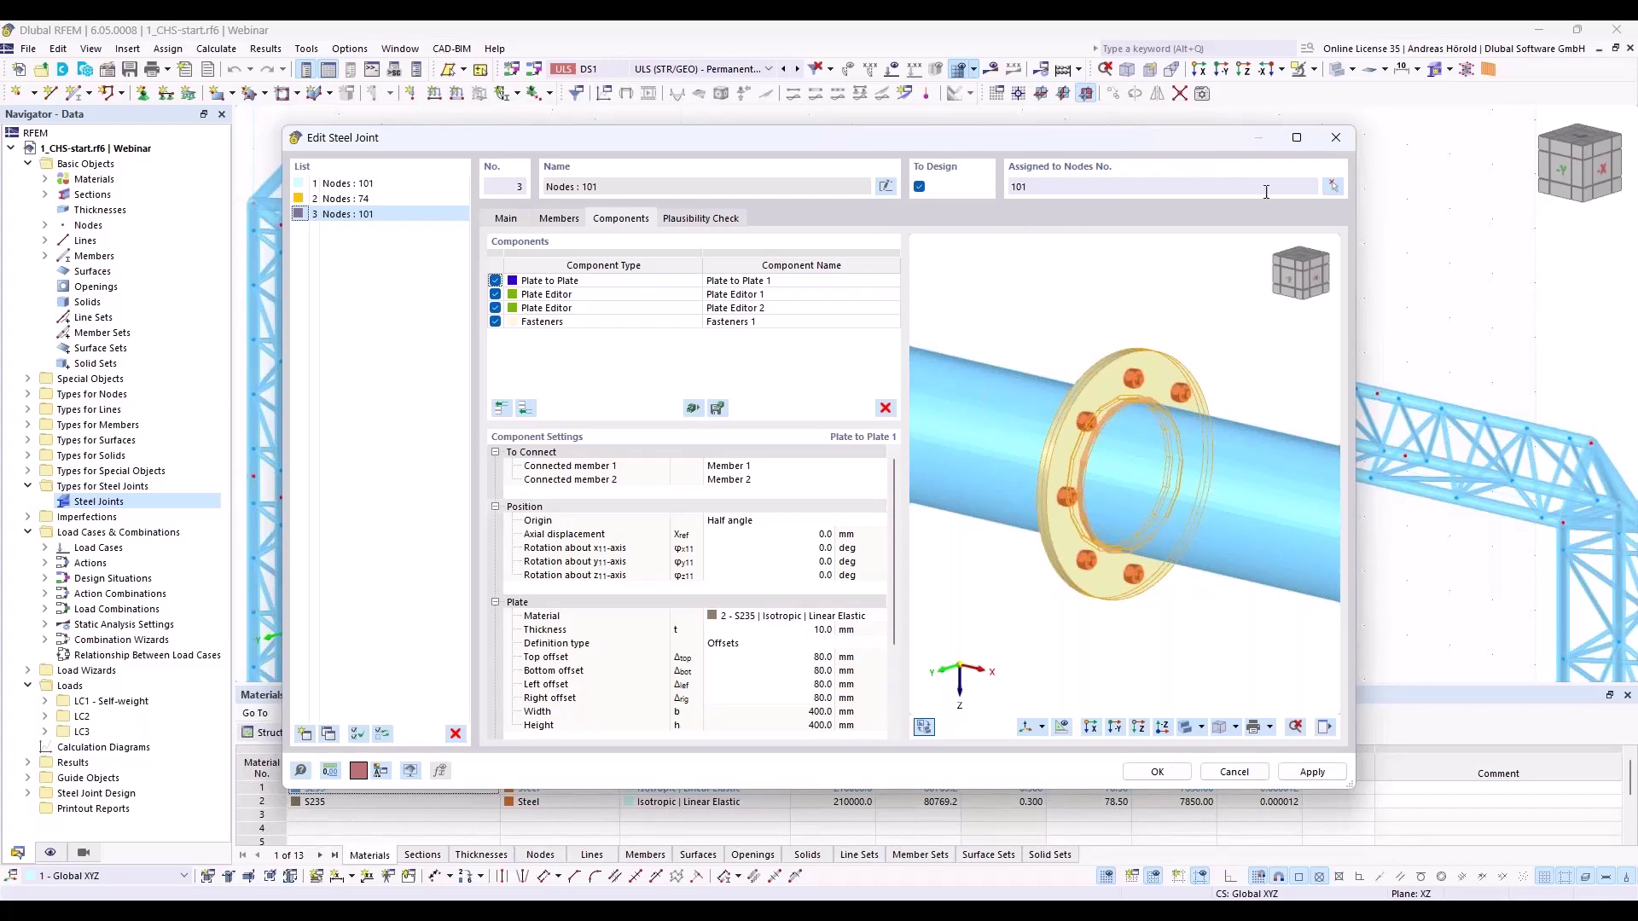
# Assign the copied steel joint to node 102 instead of node 101
pyautogui.click(1334, 187)
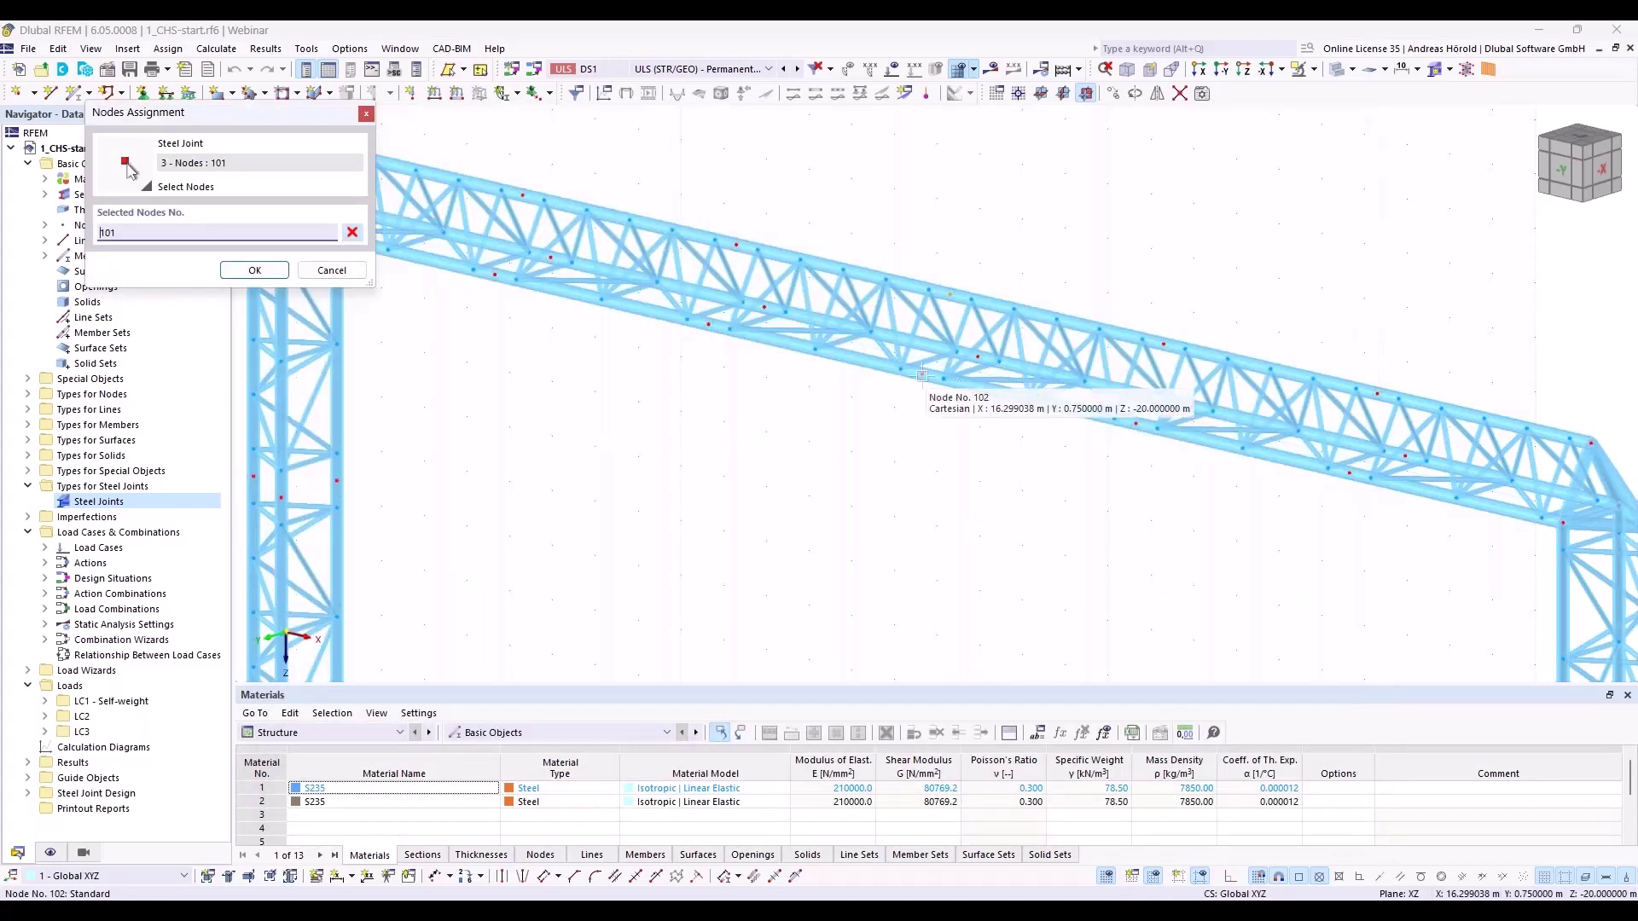
pyautogui.click(922, 376)
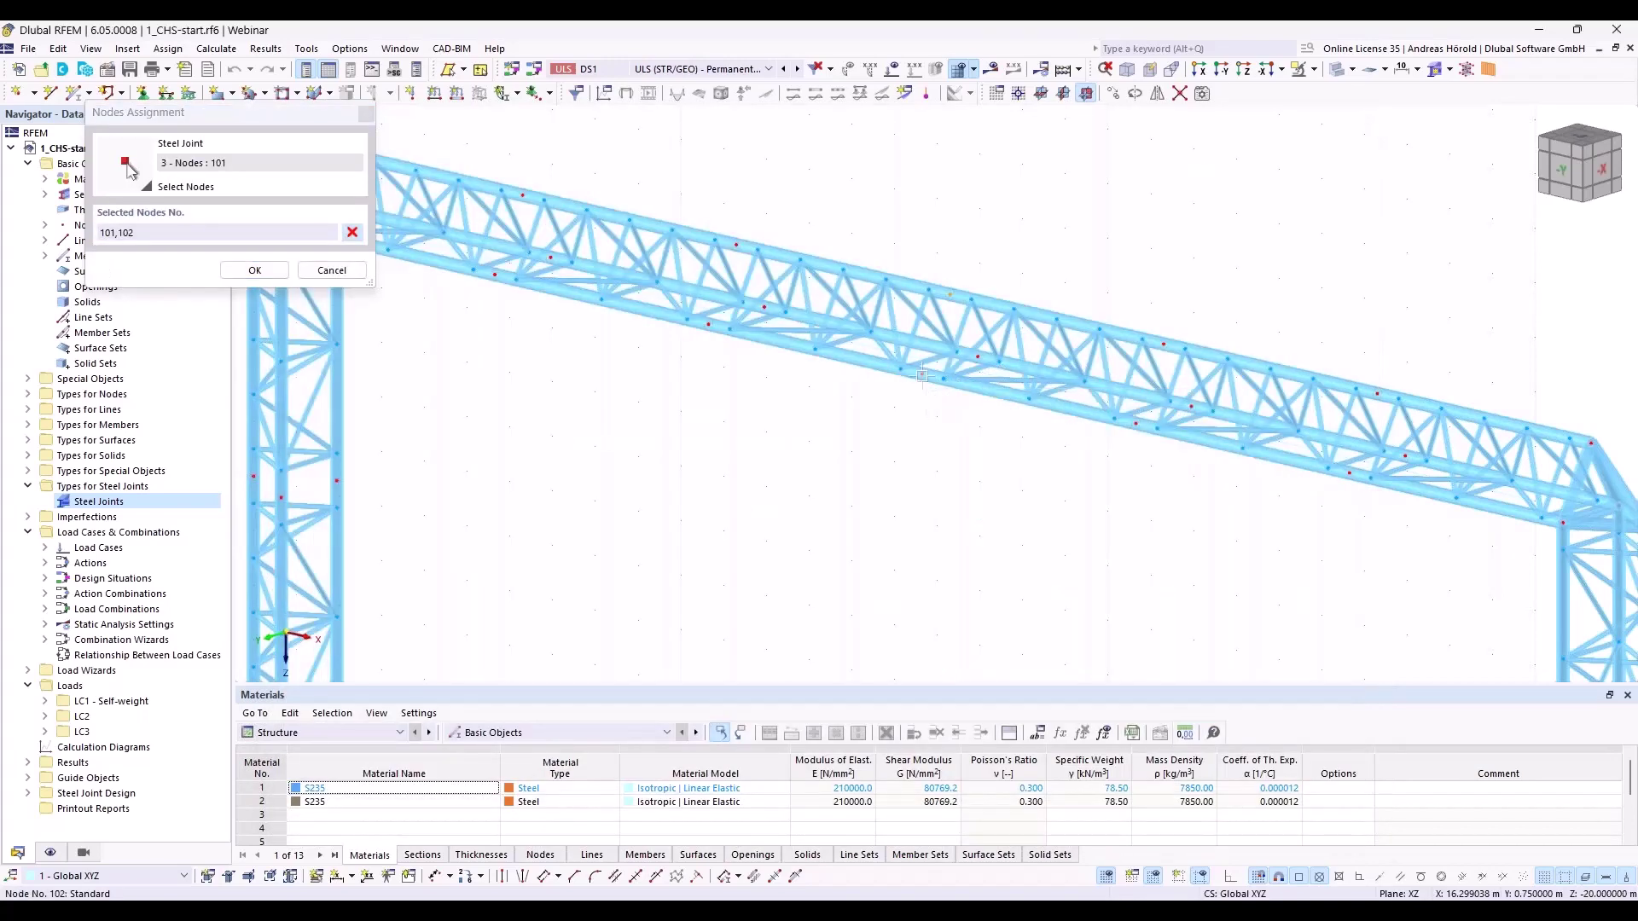
pyautogui.doubleClick(109, 233)
pyautogui.press('Delete')
pyautogui.press('Delete')
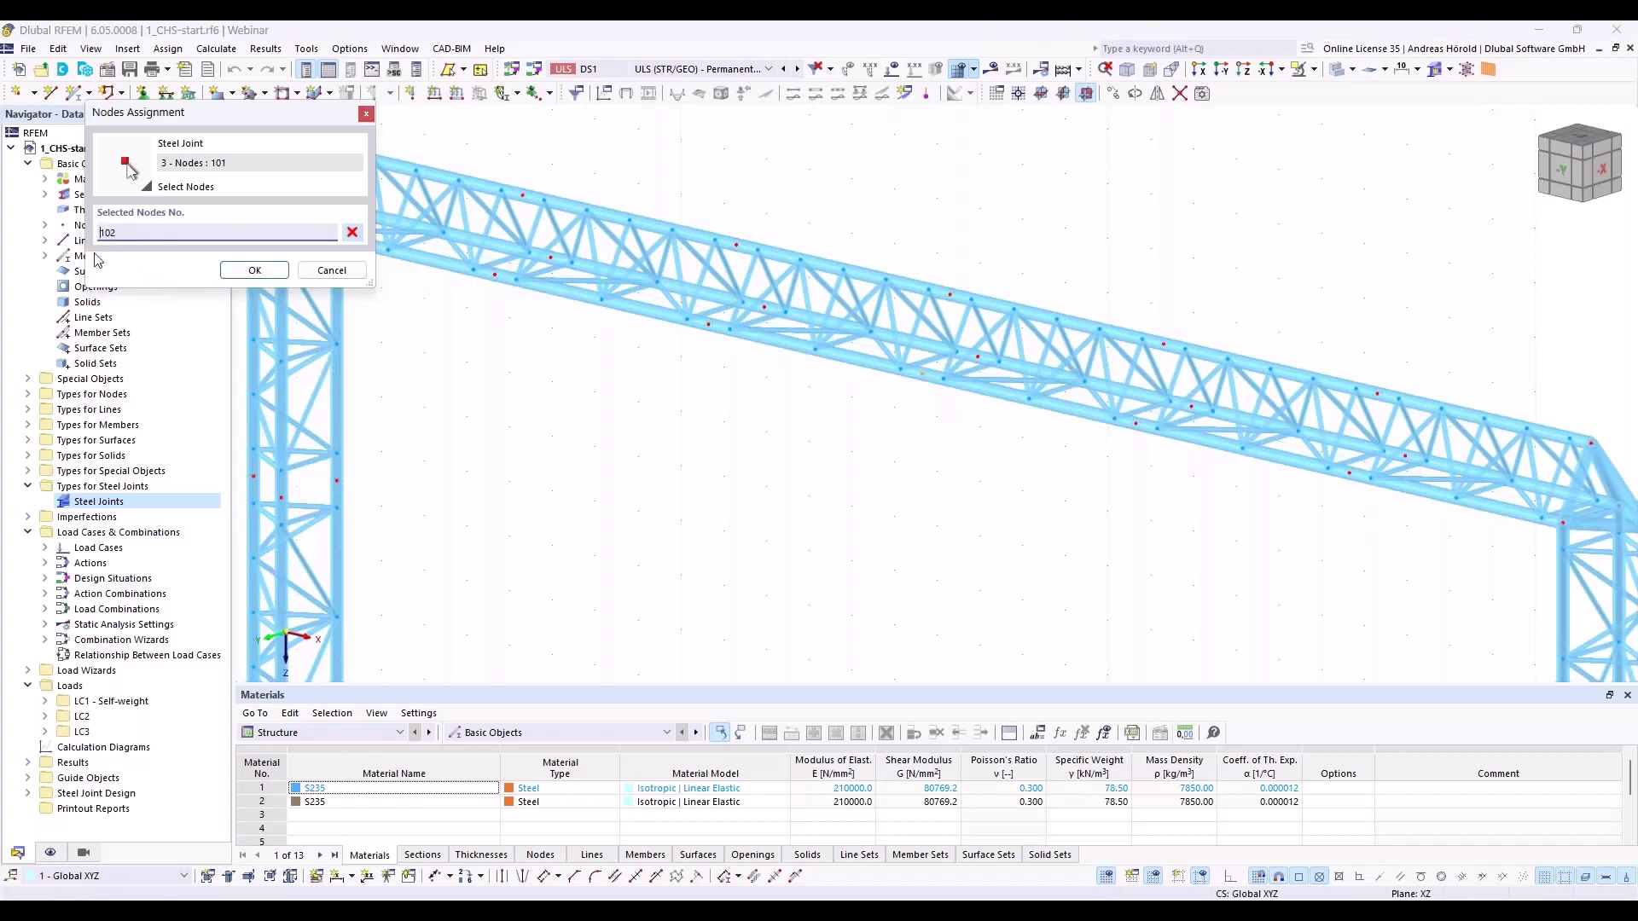
pyautogui.click(262, 273)
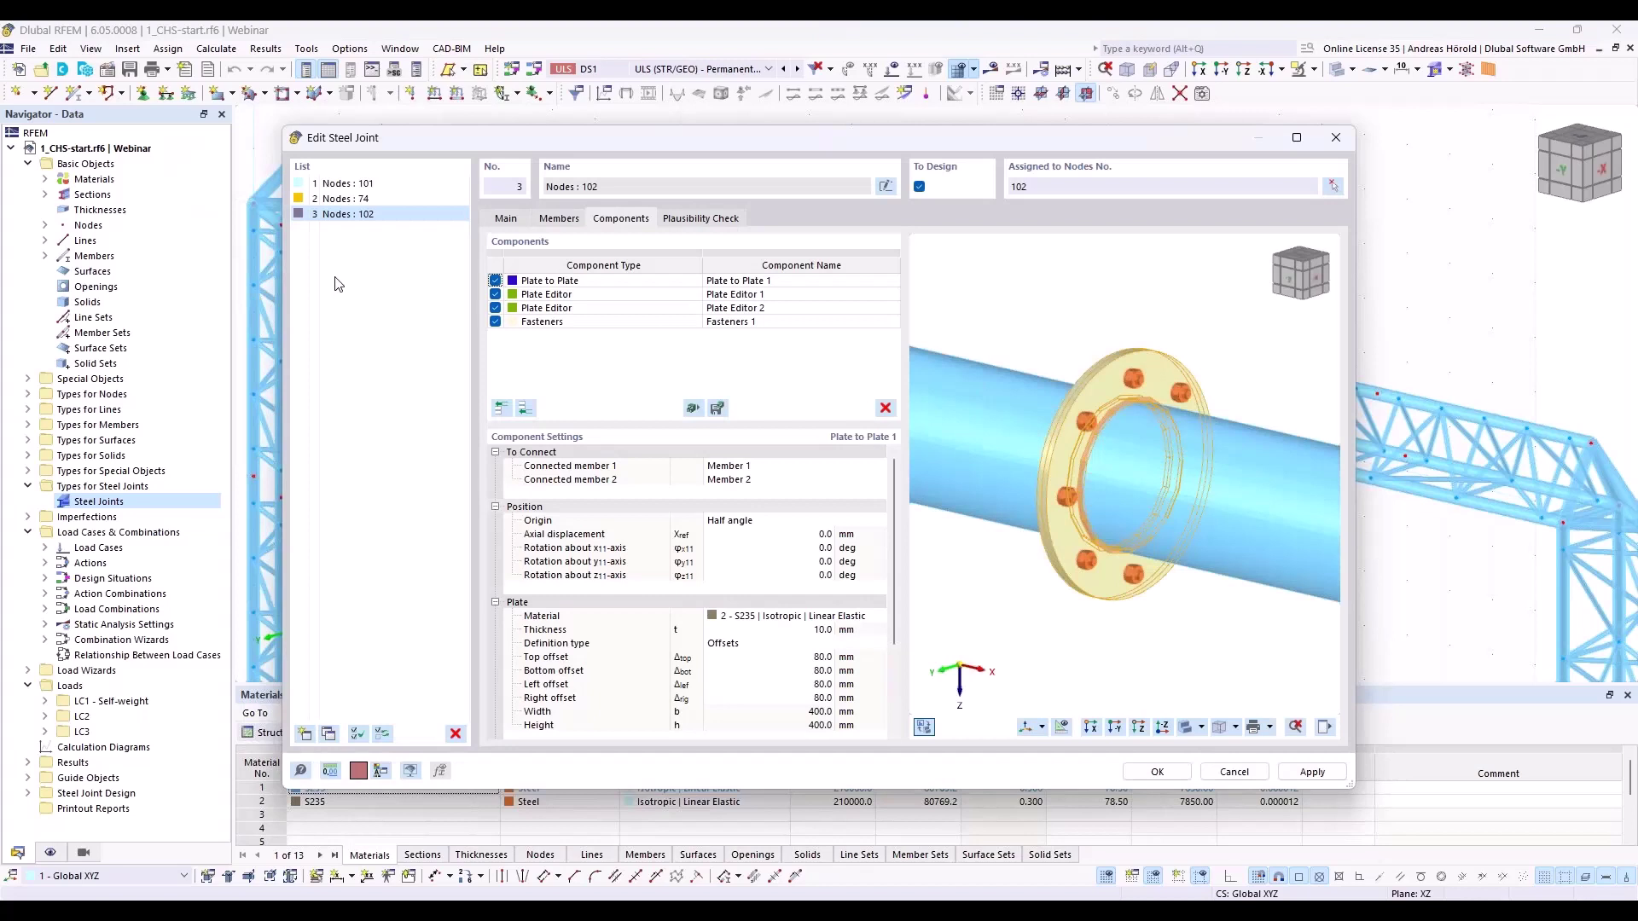
# Set the top and bottom offsets of the node 102 joint's Plate to Plate 1 component to 100 mm
pyautogui.click(604, 281)
pyautogui.scroll(-1, 889, 594)
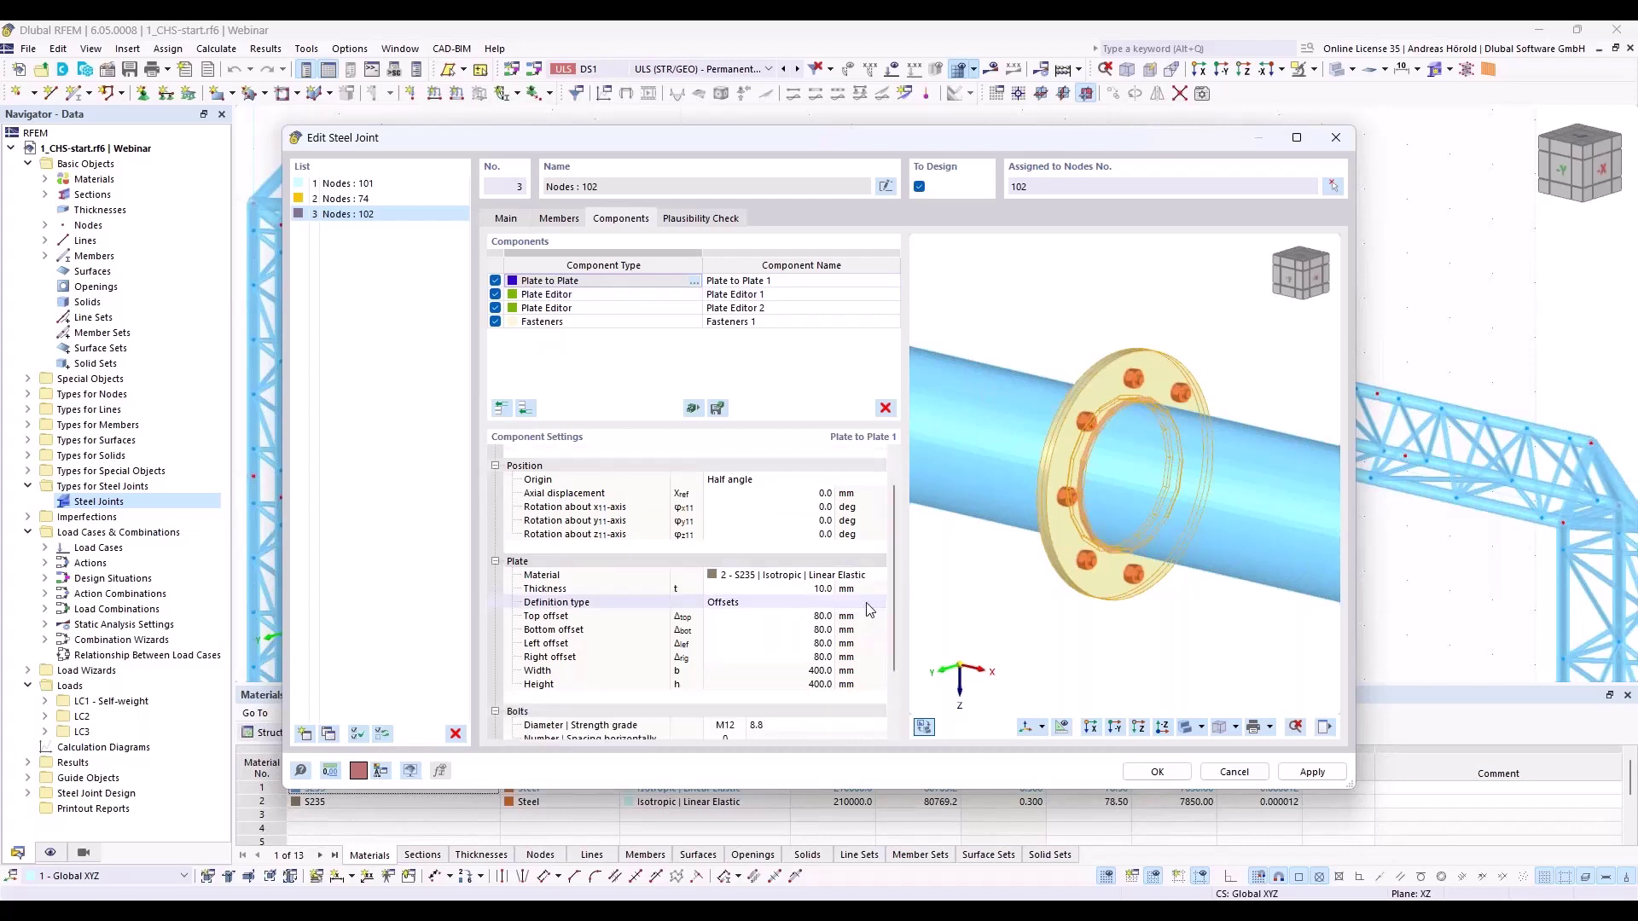
pyautogui.click(808, 616)
pyautogui.write('100')
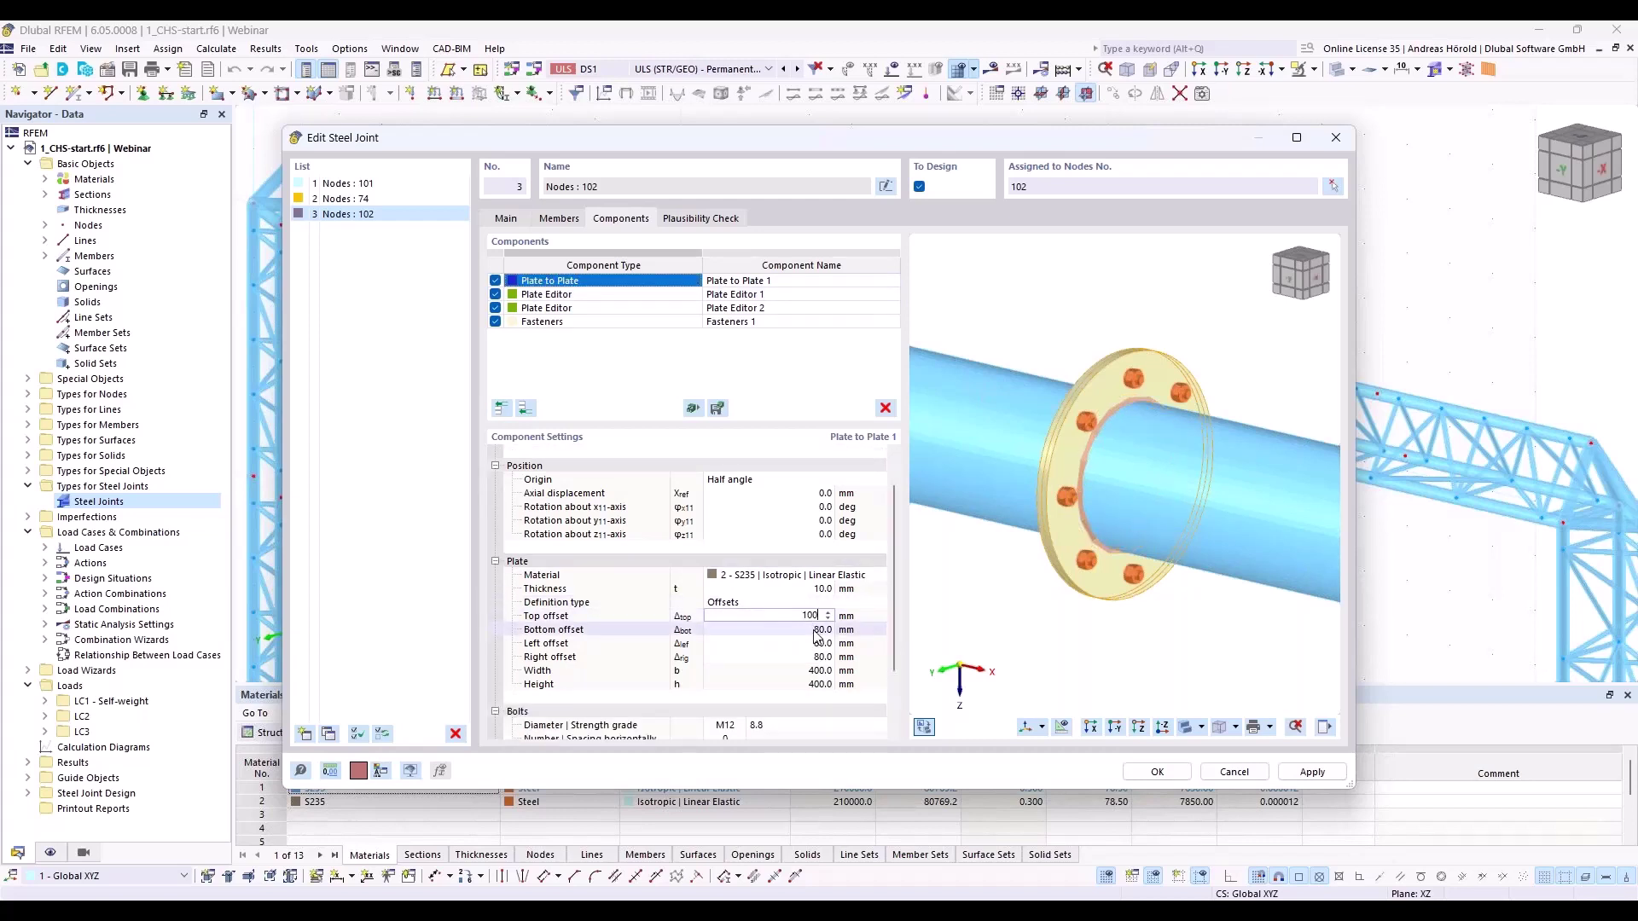
pyautogui.click(815, 631)
pyautogui.write('100')
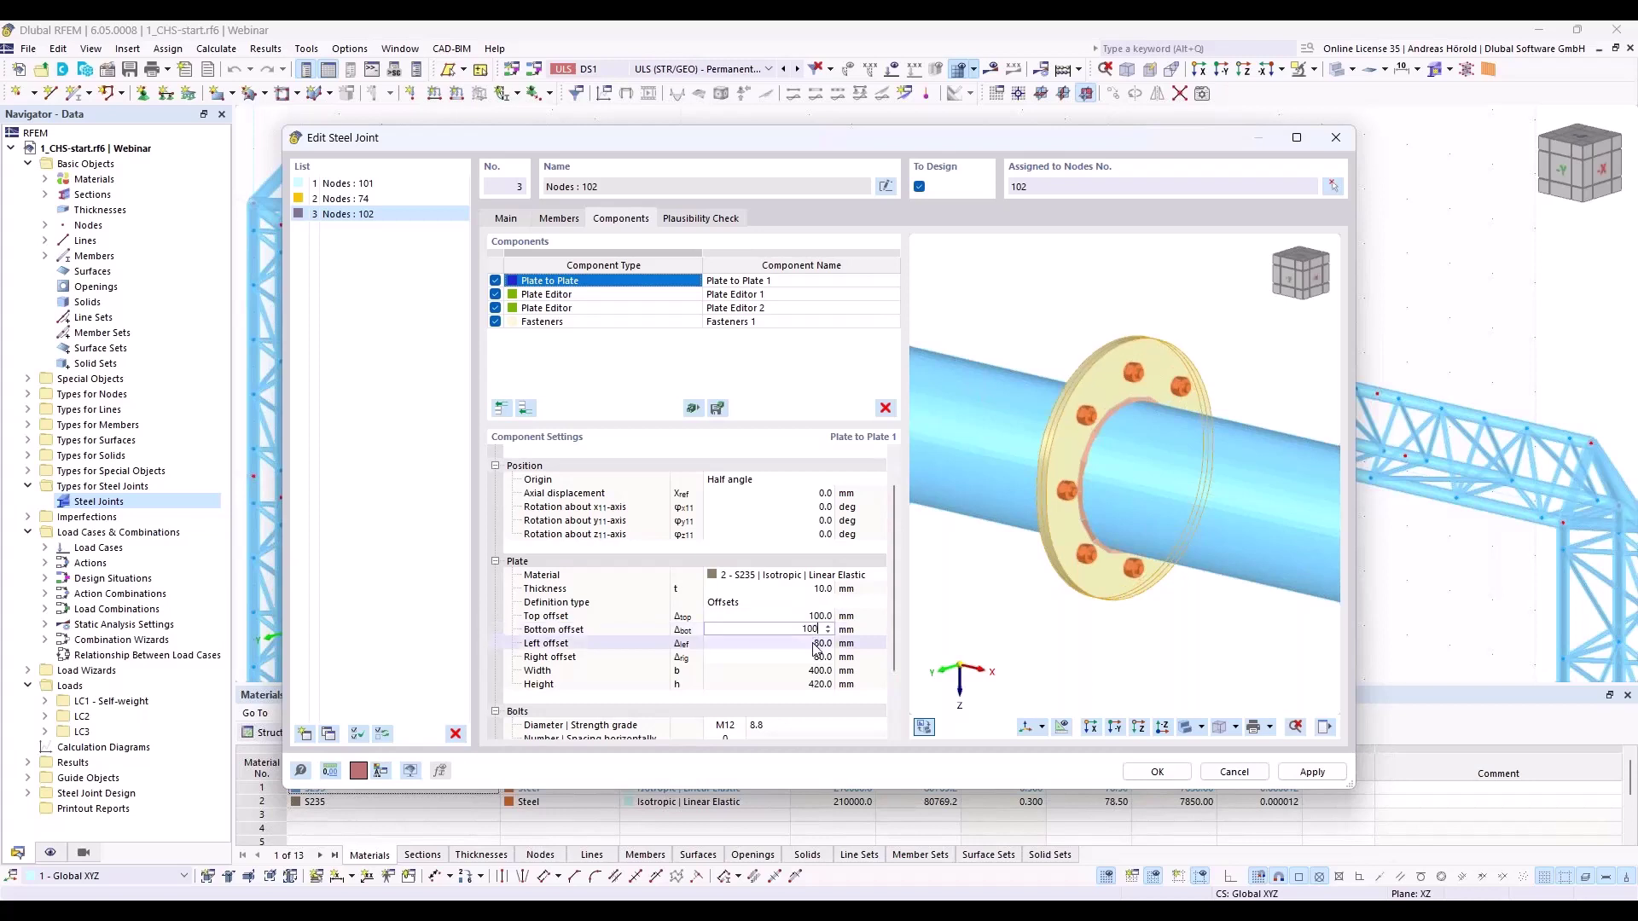
# Set the left and right offsets of the same connecting plates to 100 mm
pyautogui.click(815, 645)
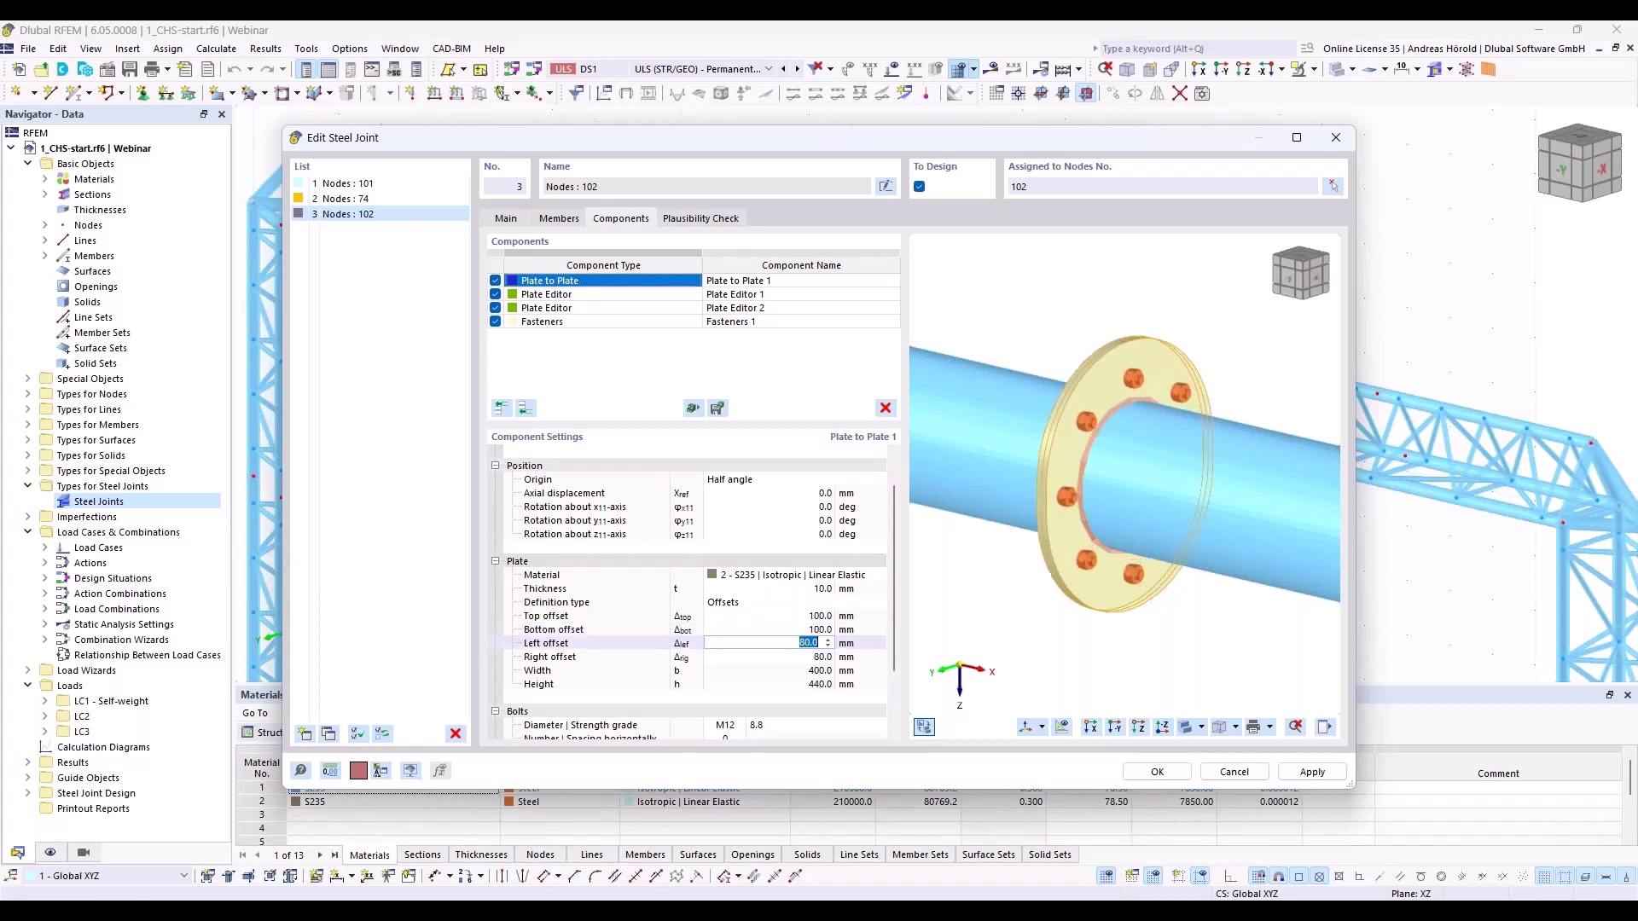
pyautogui.write('100')
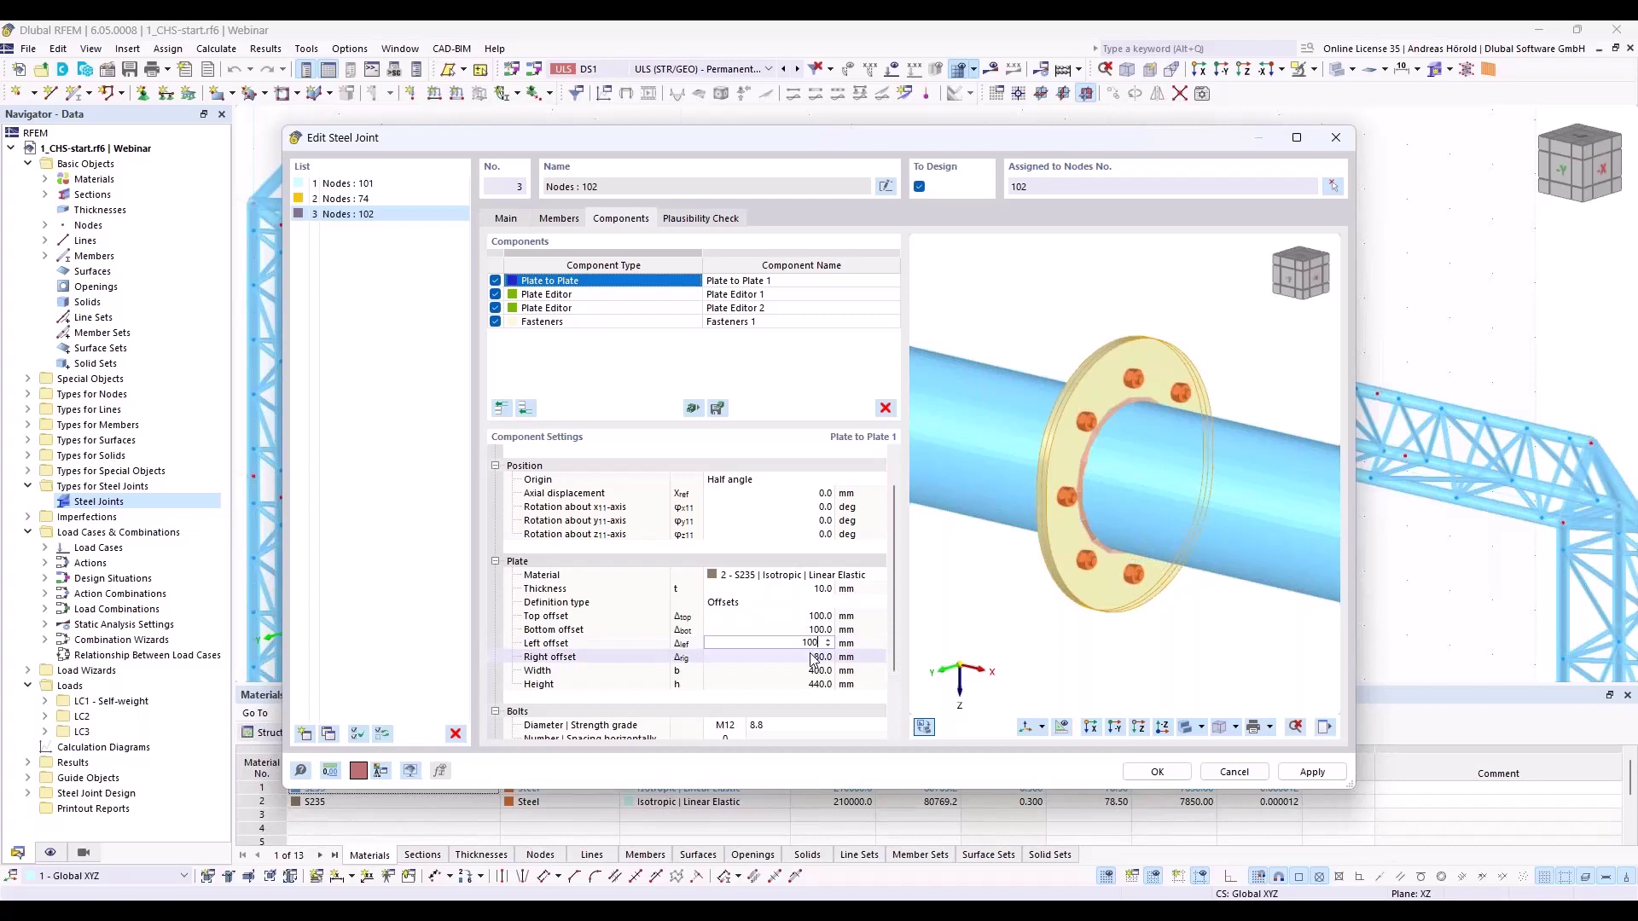
pyautogui.click(813, 657)
pyautogui.write('1')
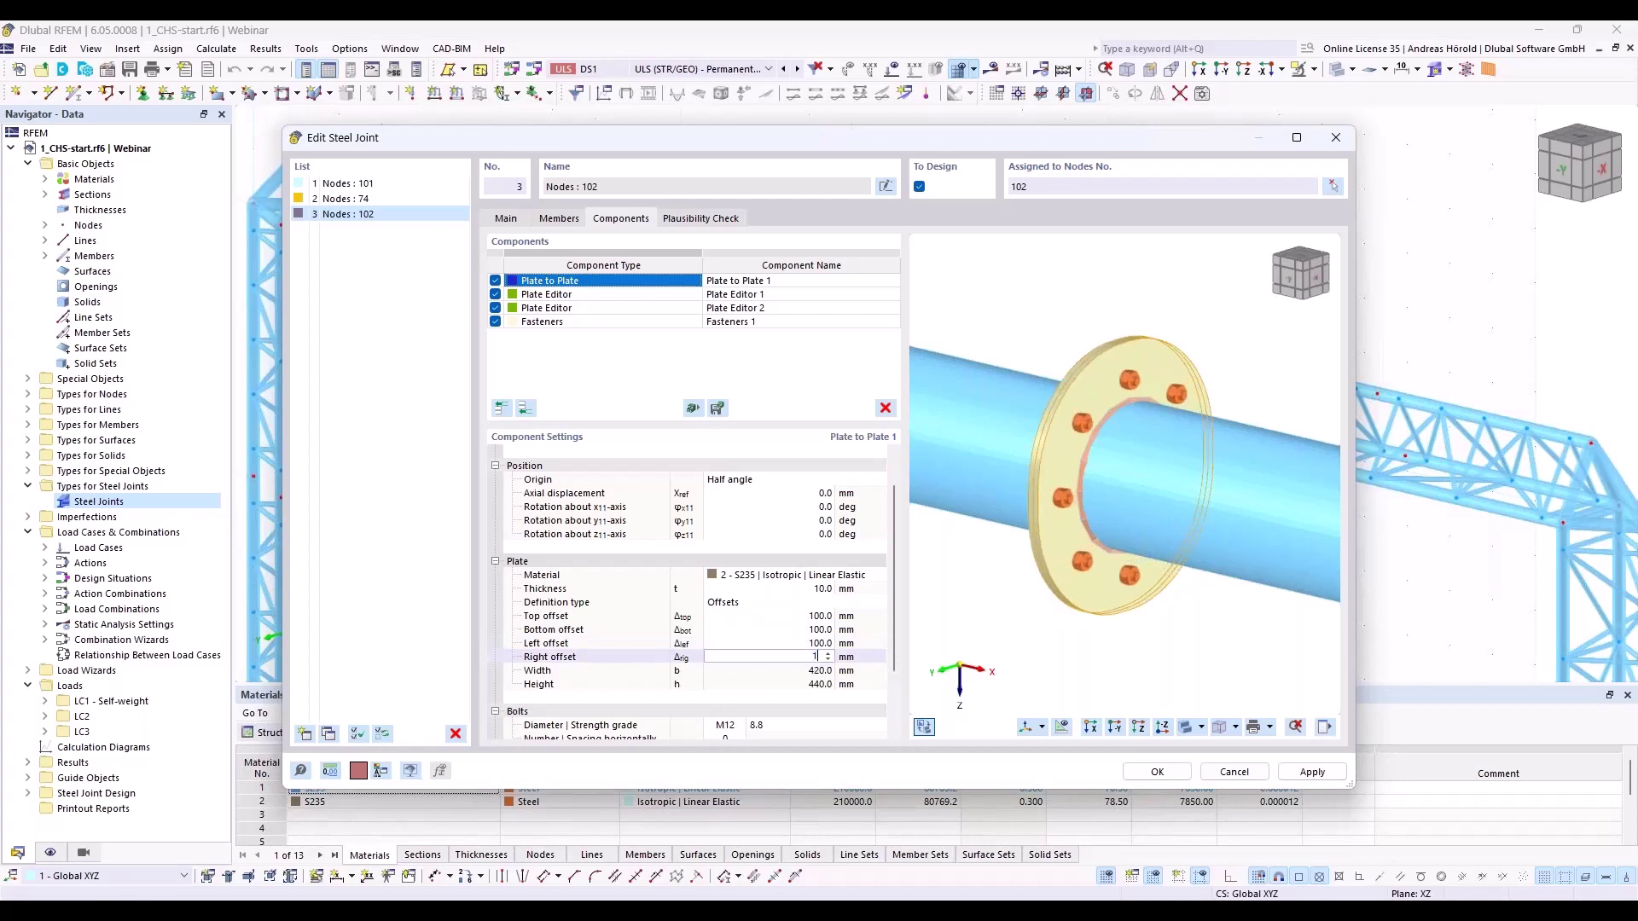
pyautogui.write('000')
pyautogui.press('BackSpace')
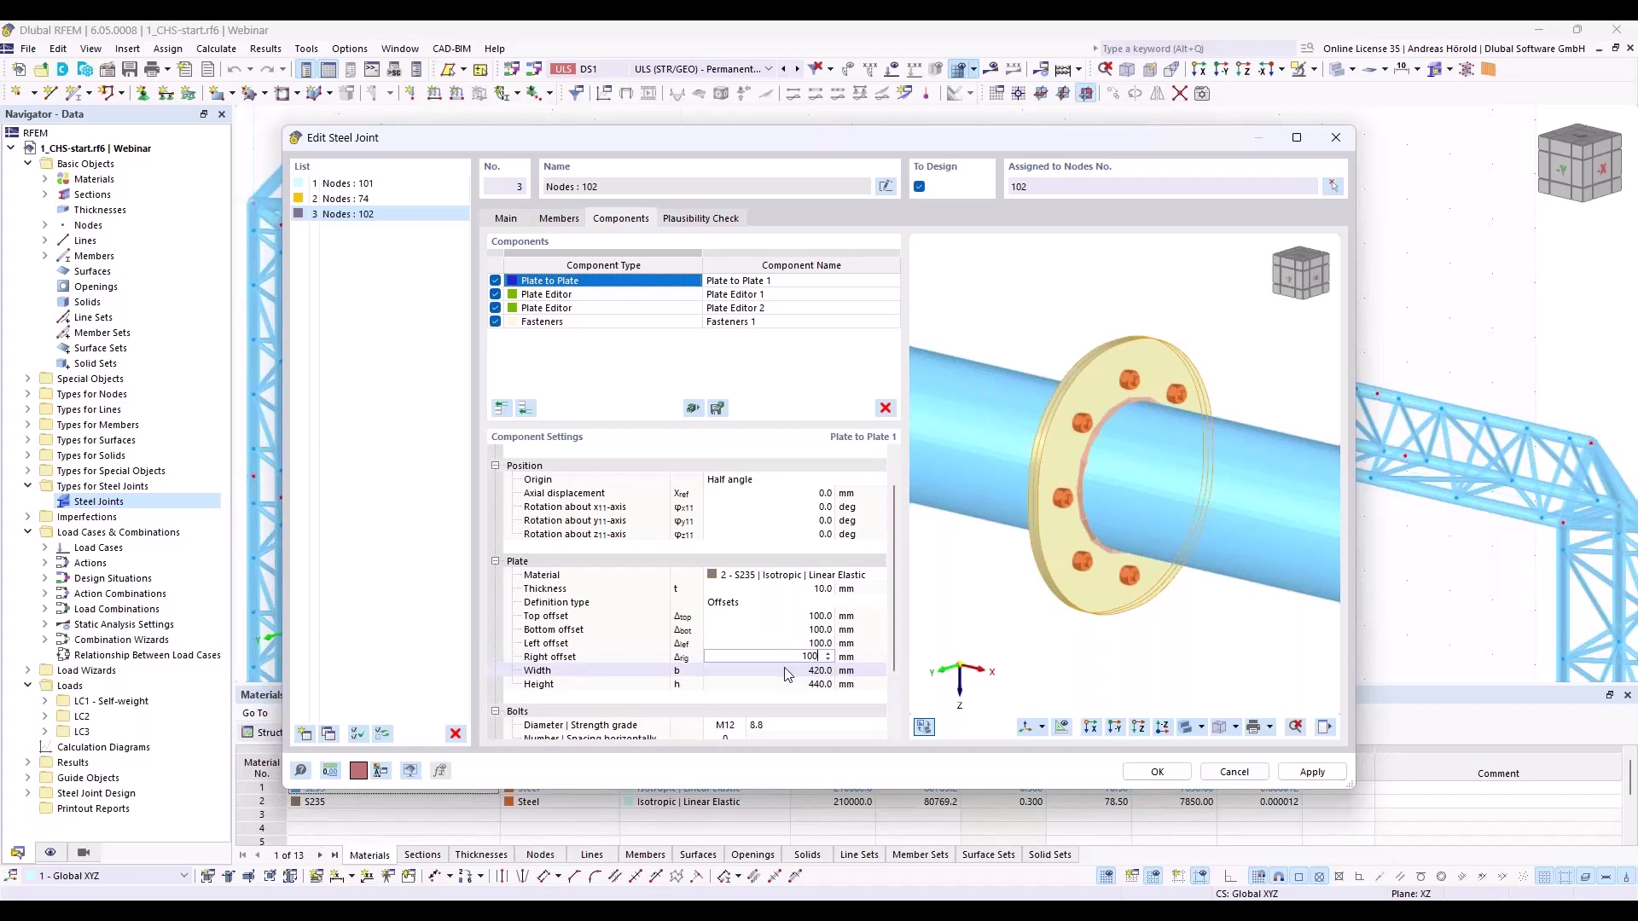
pyautogui.click(785, 673)
pyautogui.press('Down')
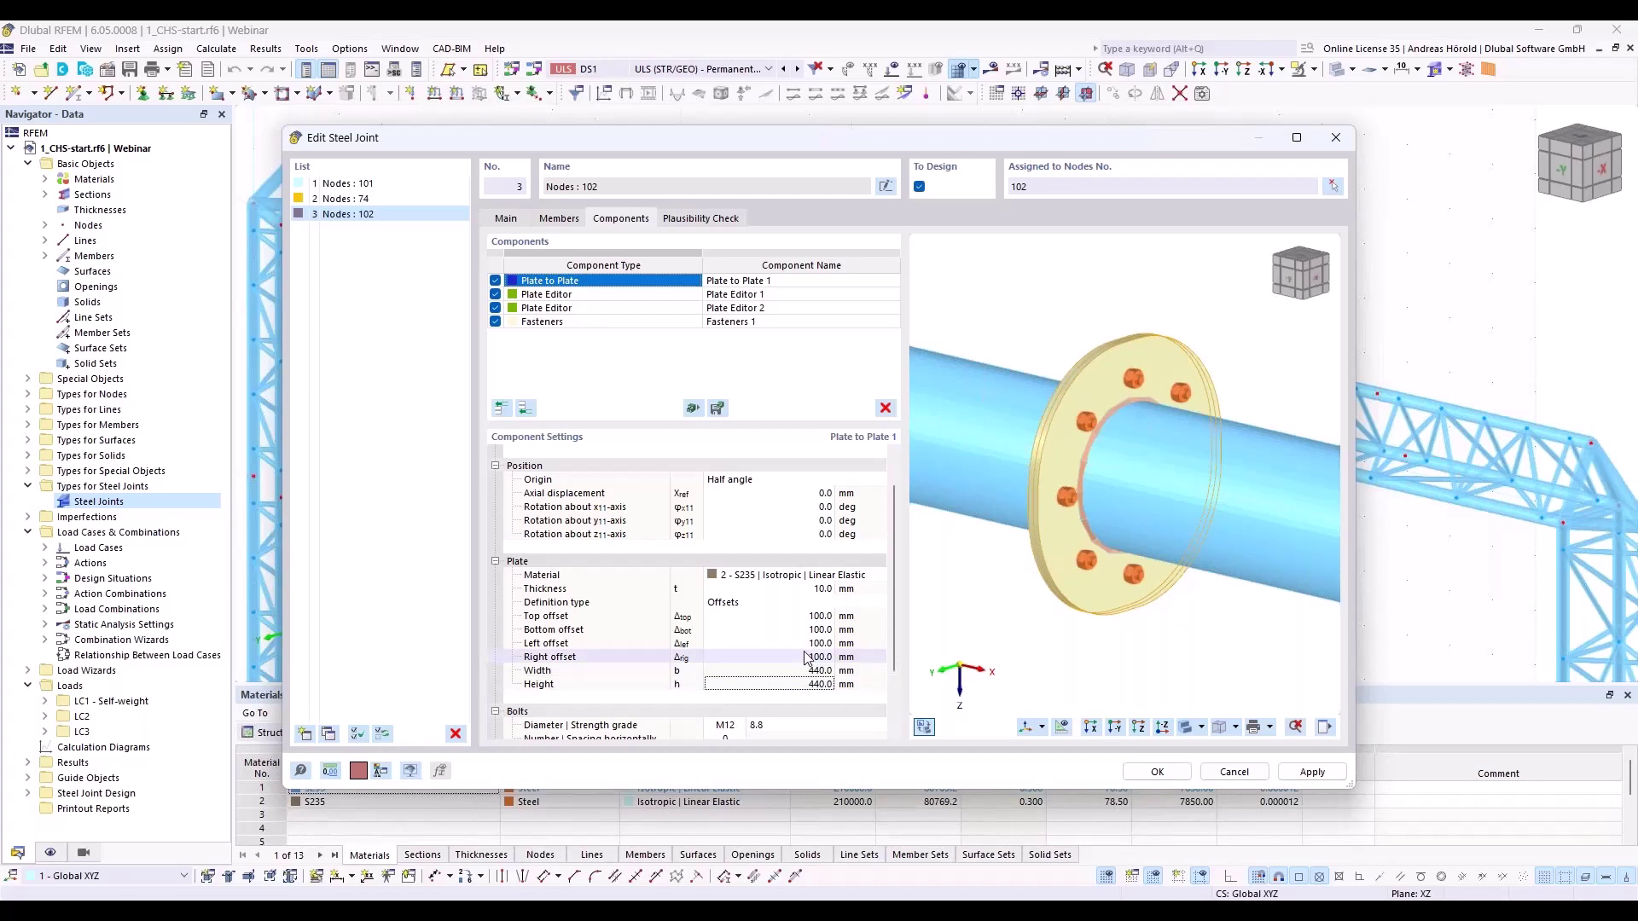
# Set the rounding radius of both connecting plates to 220 mm in Plate Editor 1 and Plate Editor 2
pyautogui.click(606, 297)
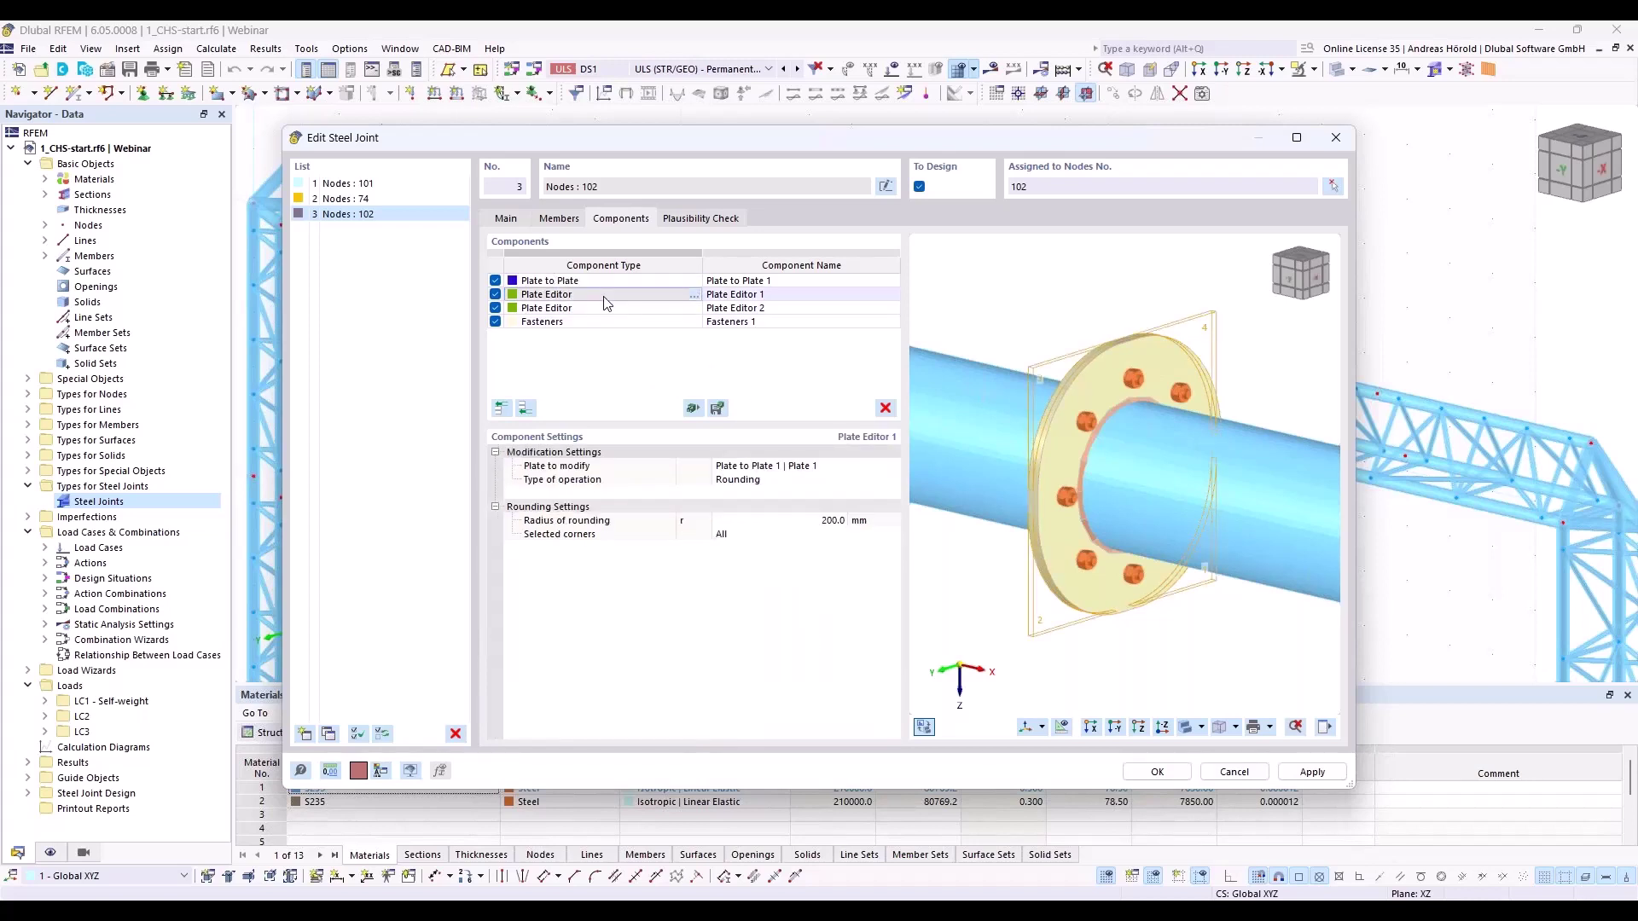
pyautogui.click(828, 520)
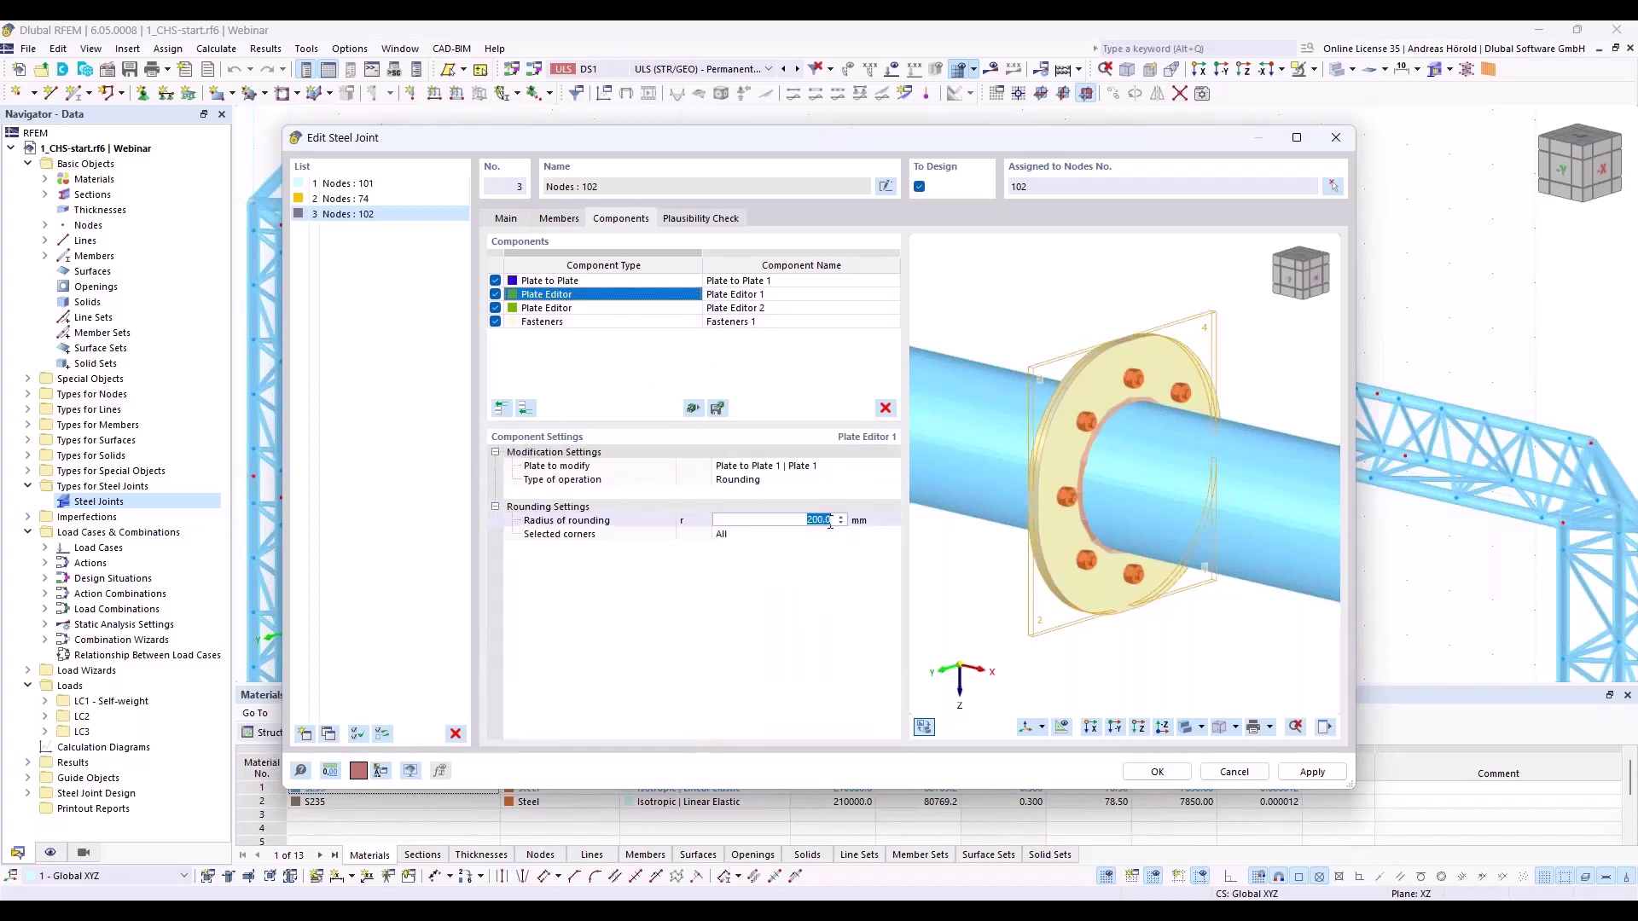
pyautogui.write('2')
pyautogui.doubleClick(727, 309)
pyautogui.click(815, 521)
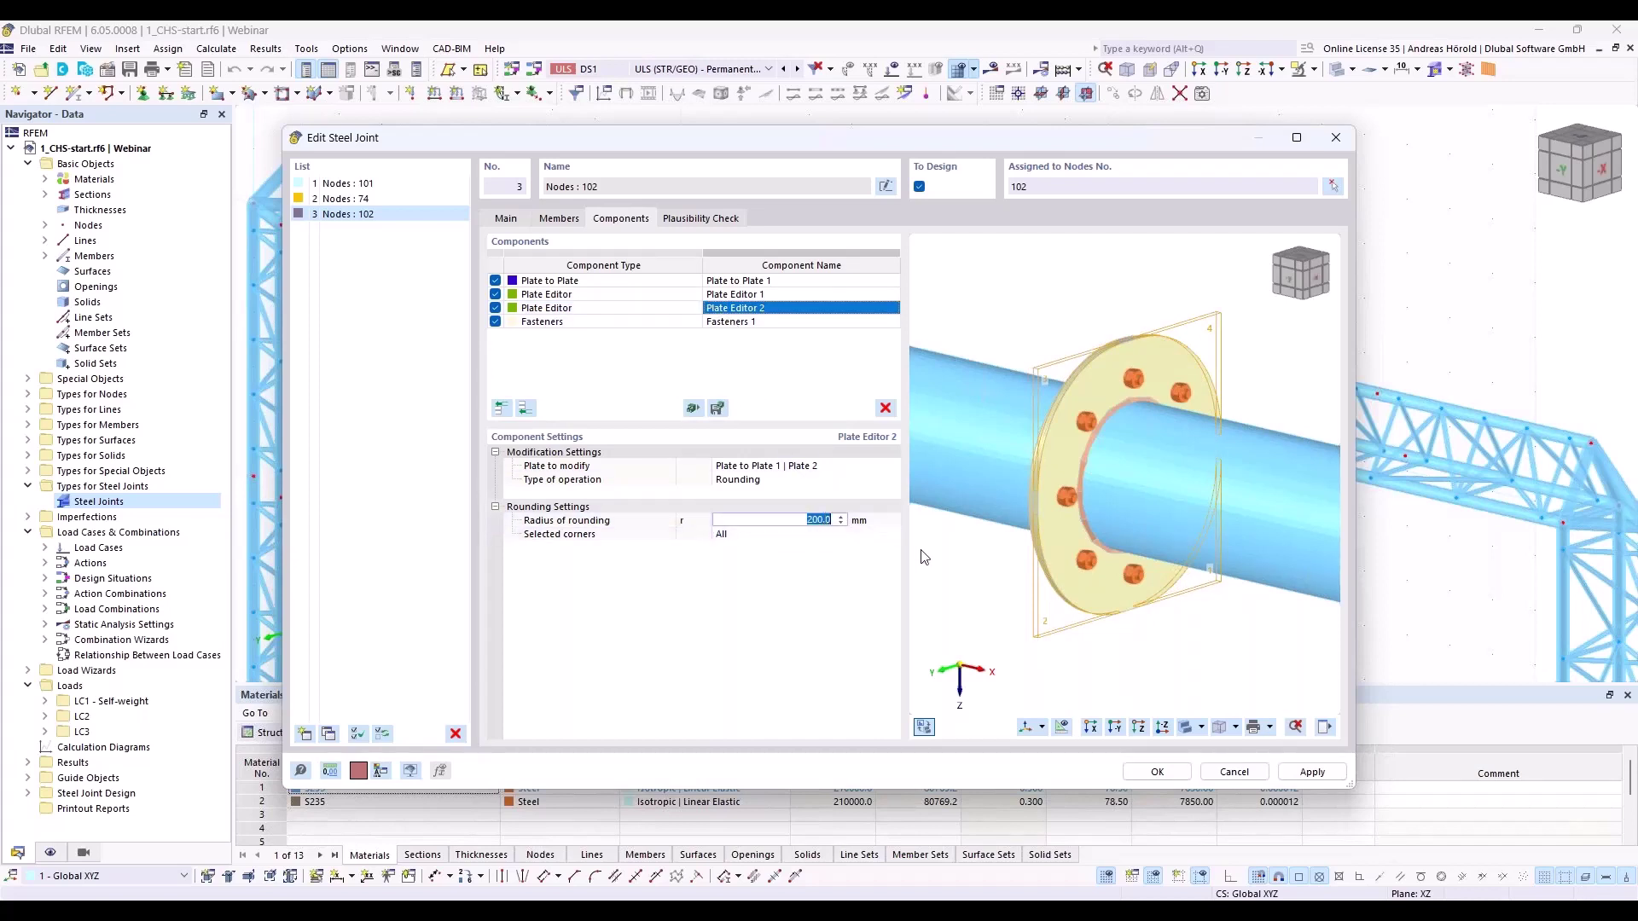
pyautogui.write('220')
pyautogui.press('Tab')
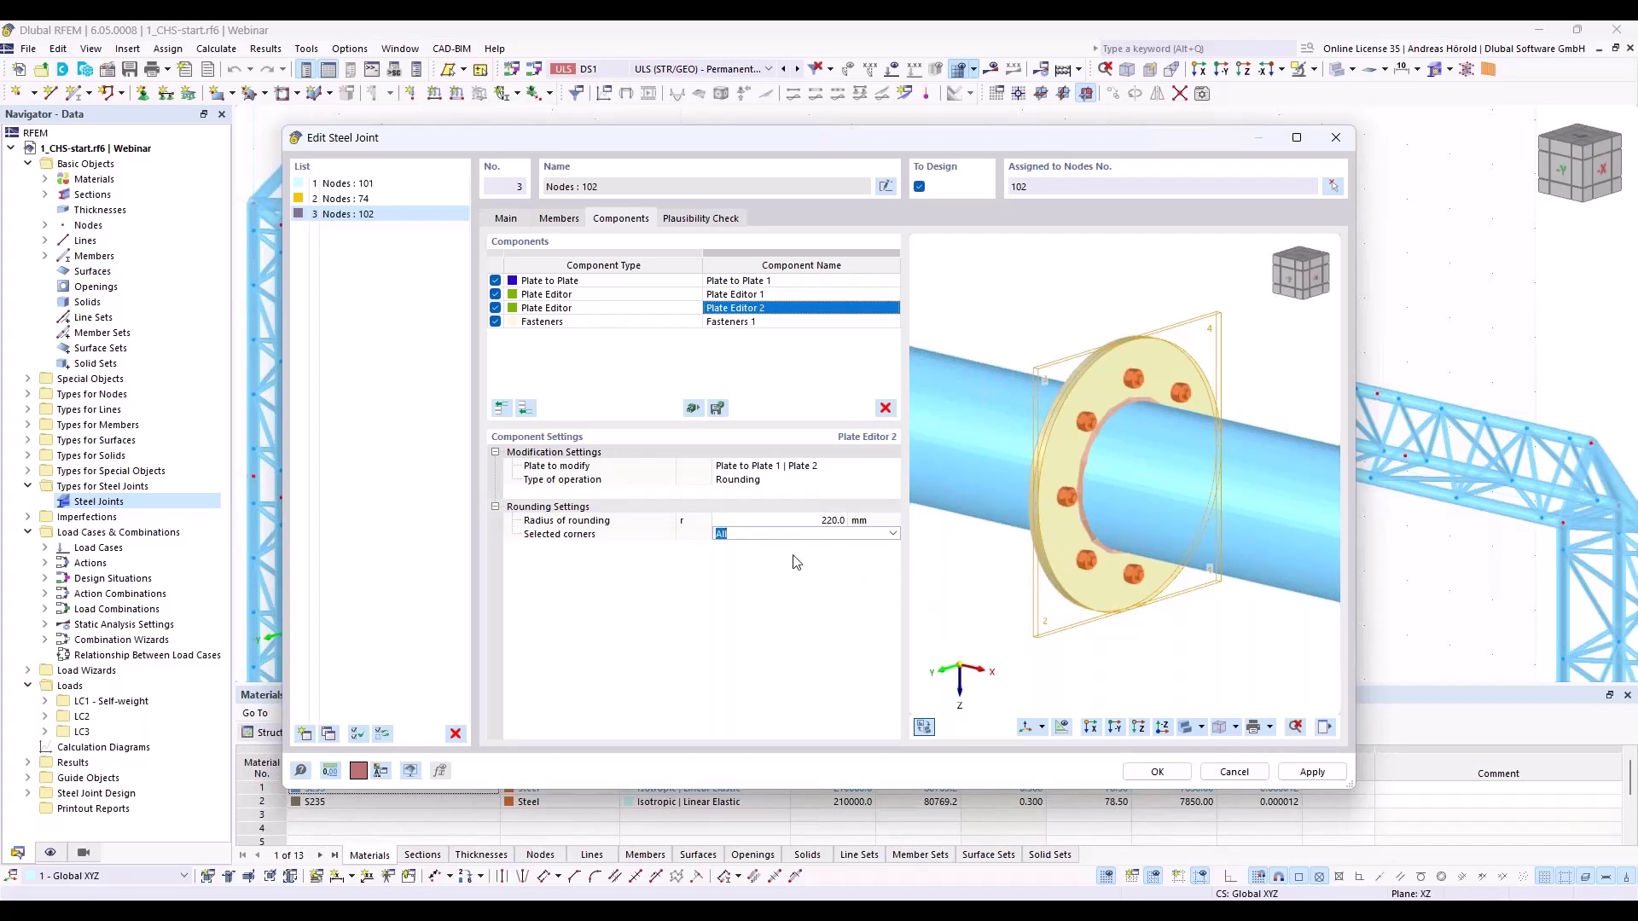
# Rotate the polar bolt pattern of the Fasteners 1 component by 22.5 degrees about its local z-axis
pyautogui.click(638, 324)
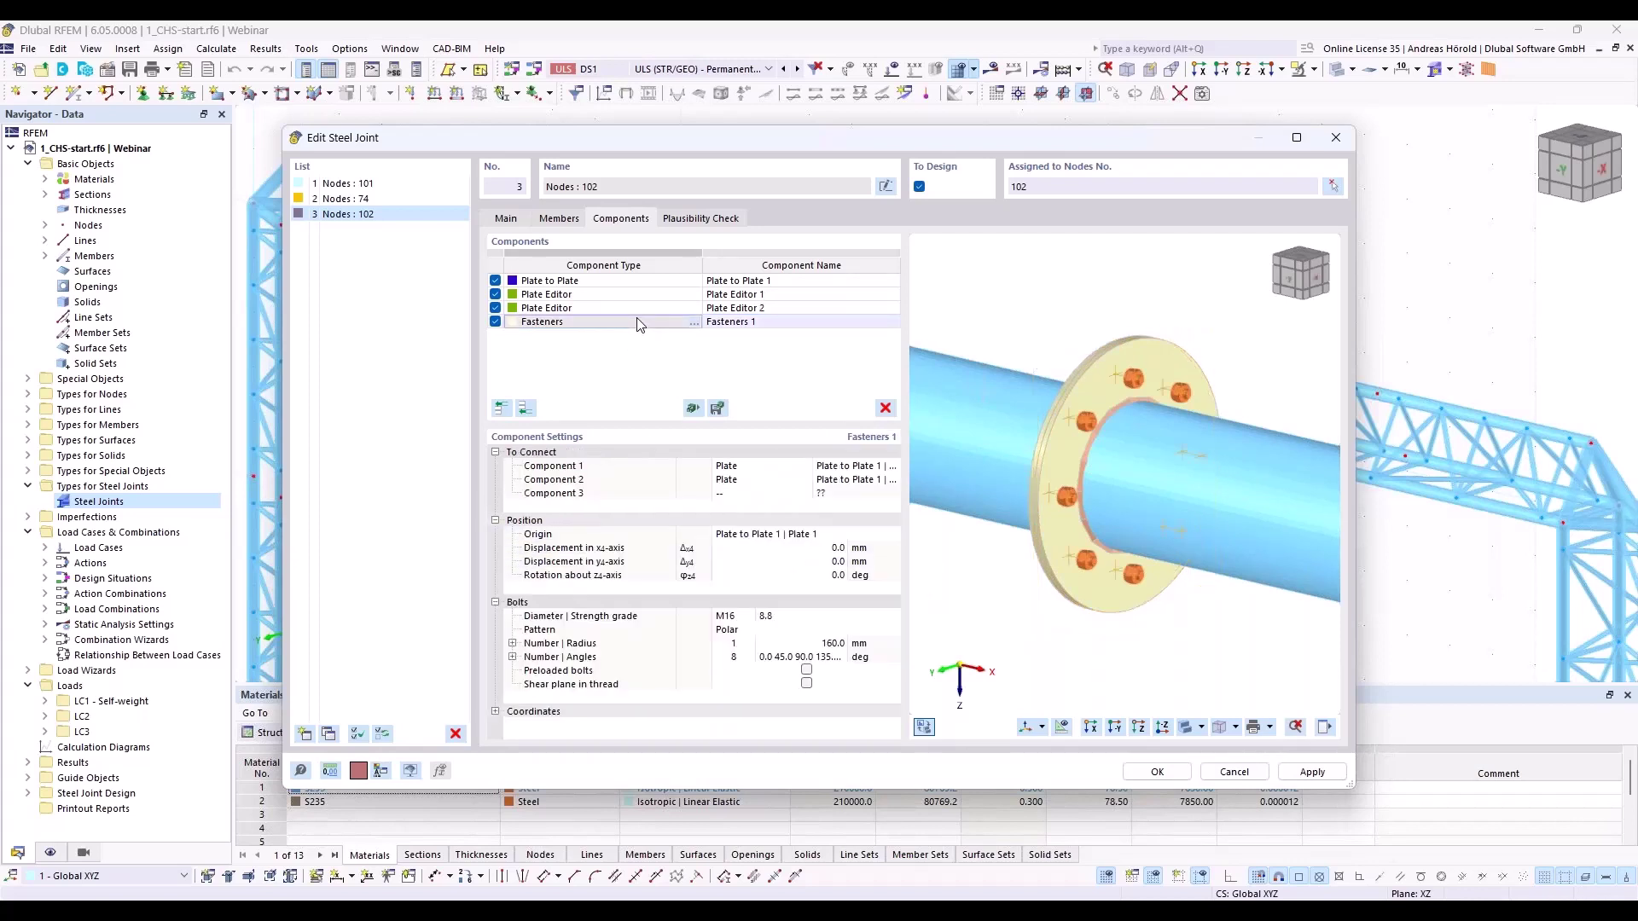
pyautogui.keyDown('ctrl'); pyautogui.moveTo(1286, 616); pyautogui.dragTo(1210, 609, button='middle'); pyautogui.keyUp('ctrl')
pyautogui.scroll(5, 1129, 539)
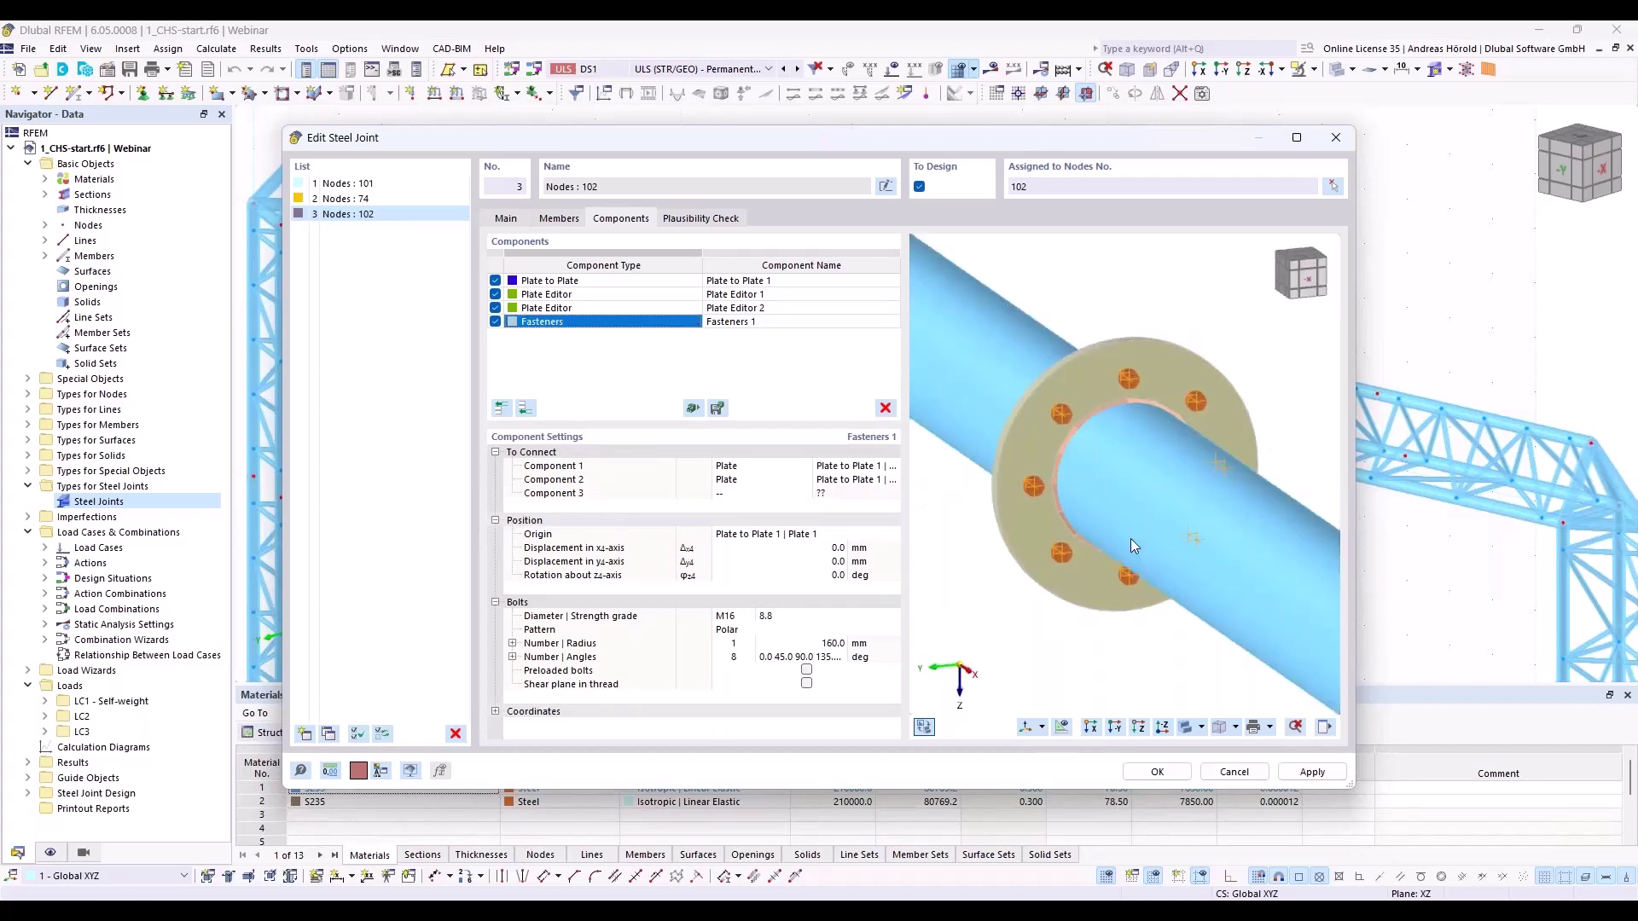
pyautogui.moveTo(1129, 312); pyautogui.dragTo(1149, 490, button='middle')
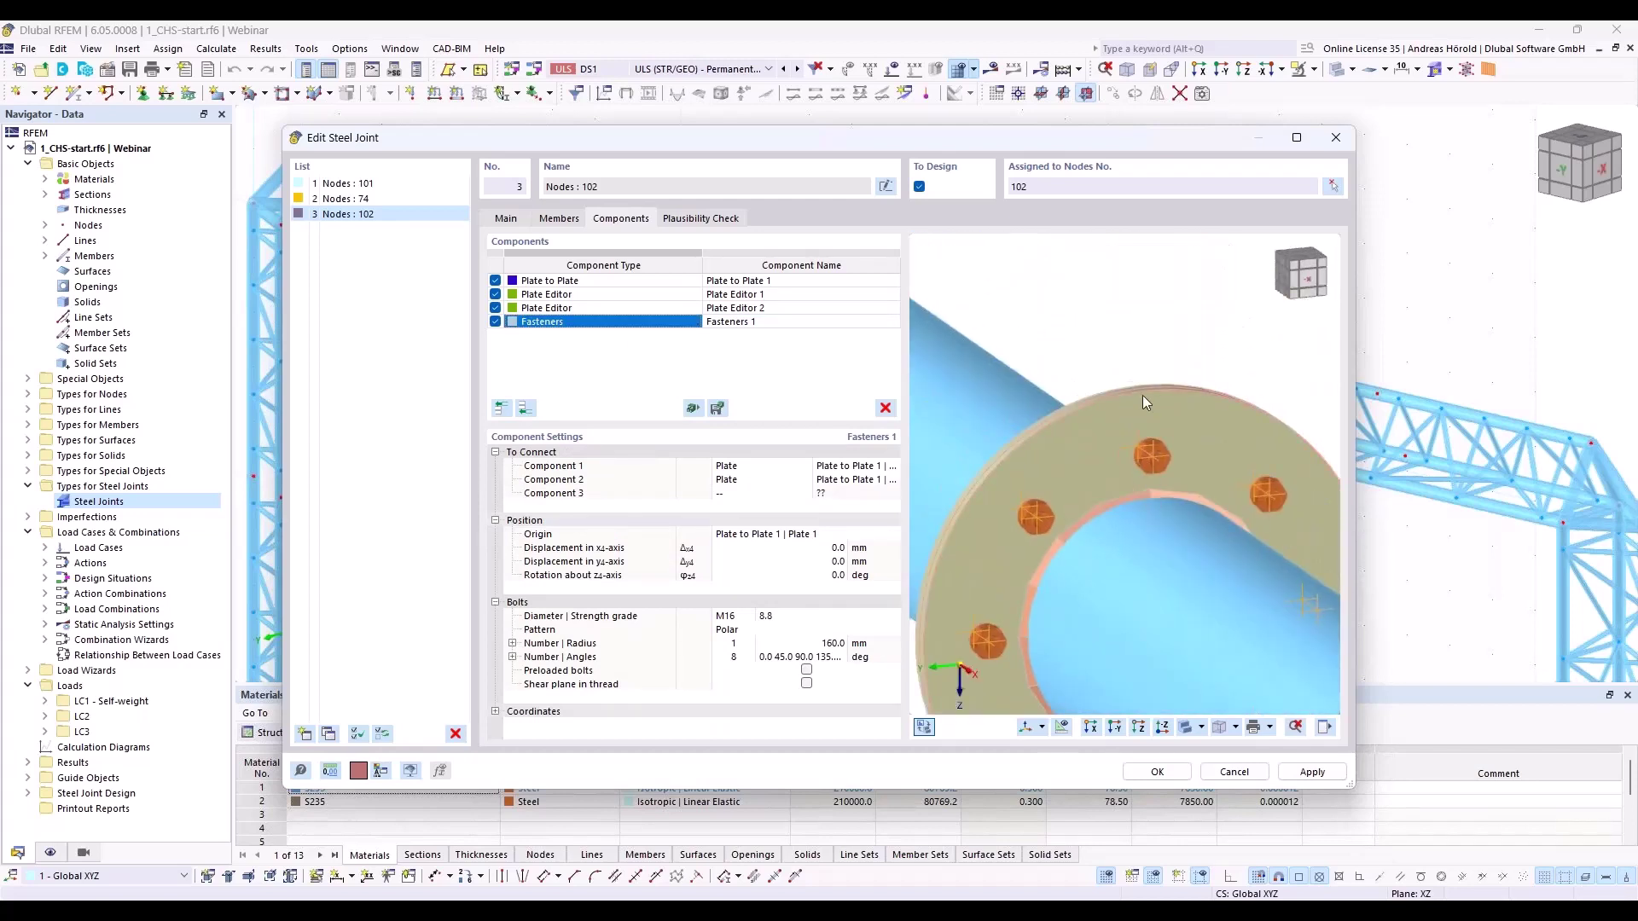
pyautogui.scroll(-2, 1154, 469)
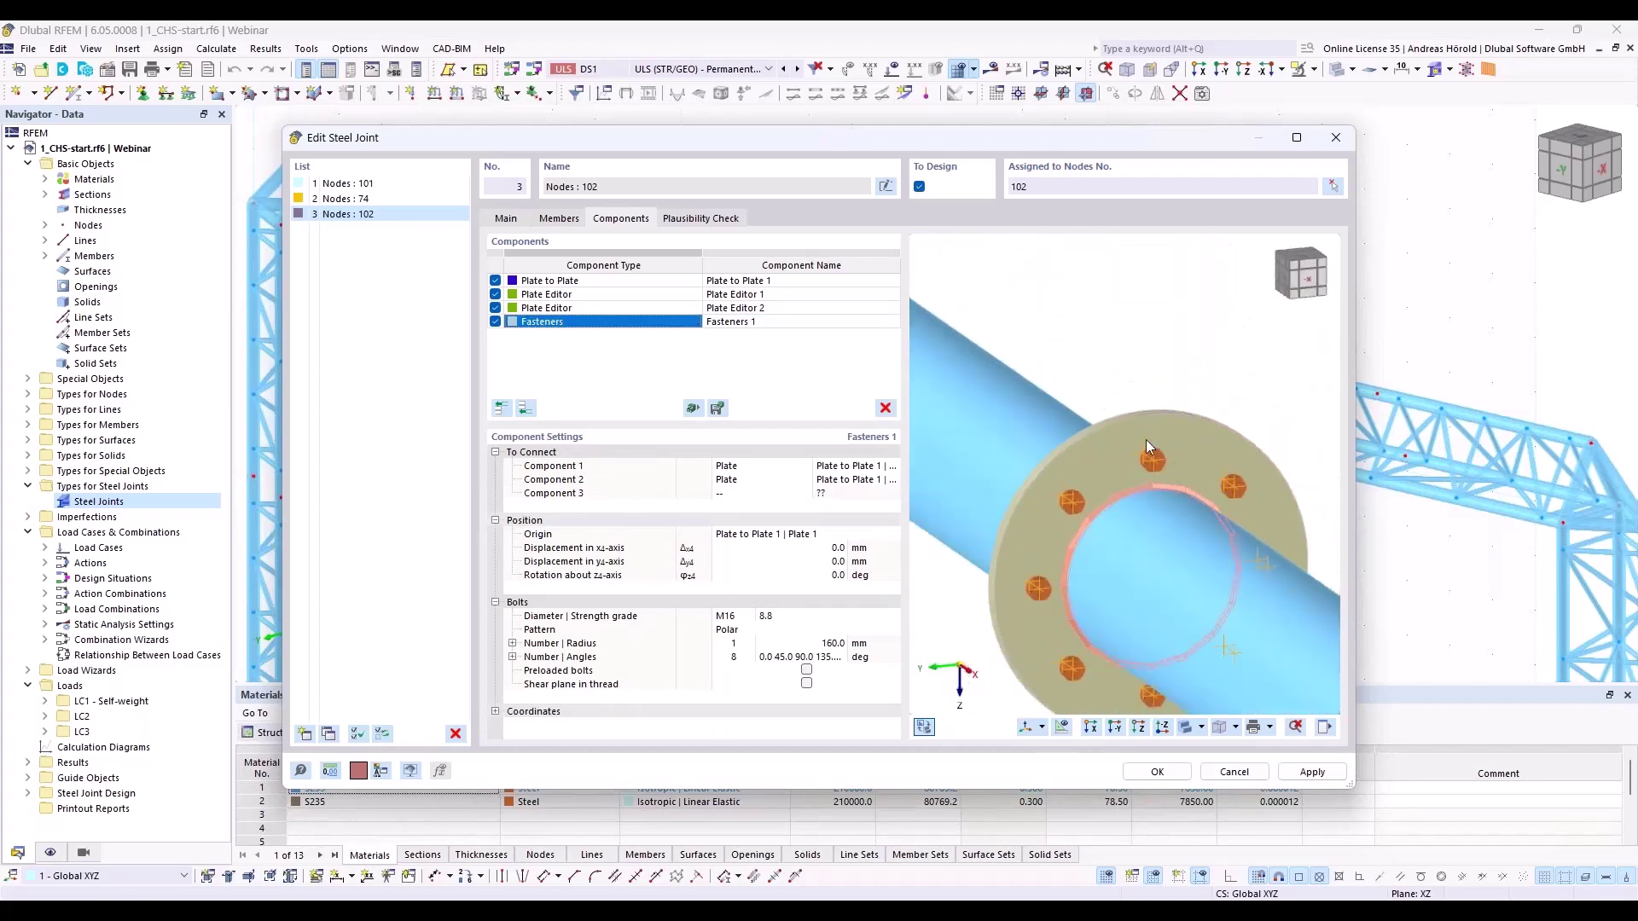
pyautogui.scroll(-1, 1149, 445)
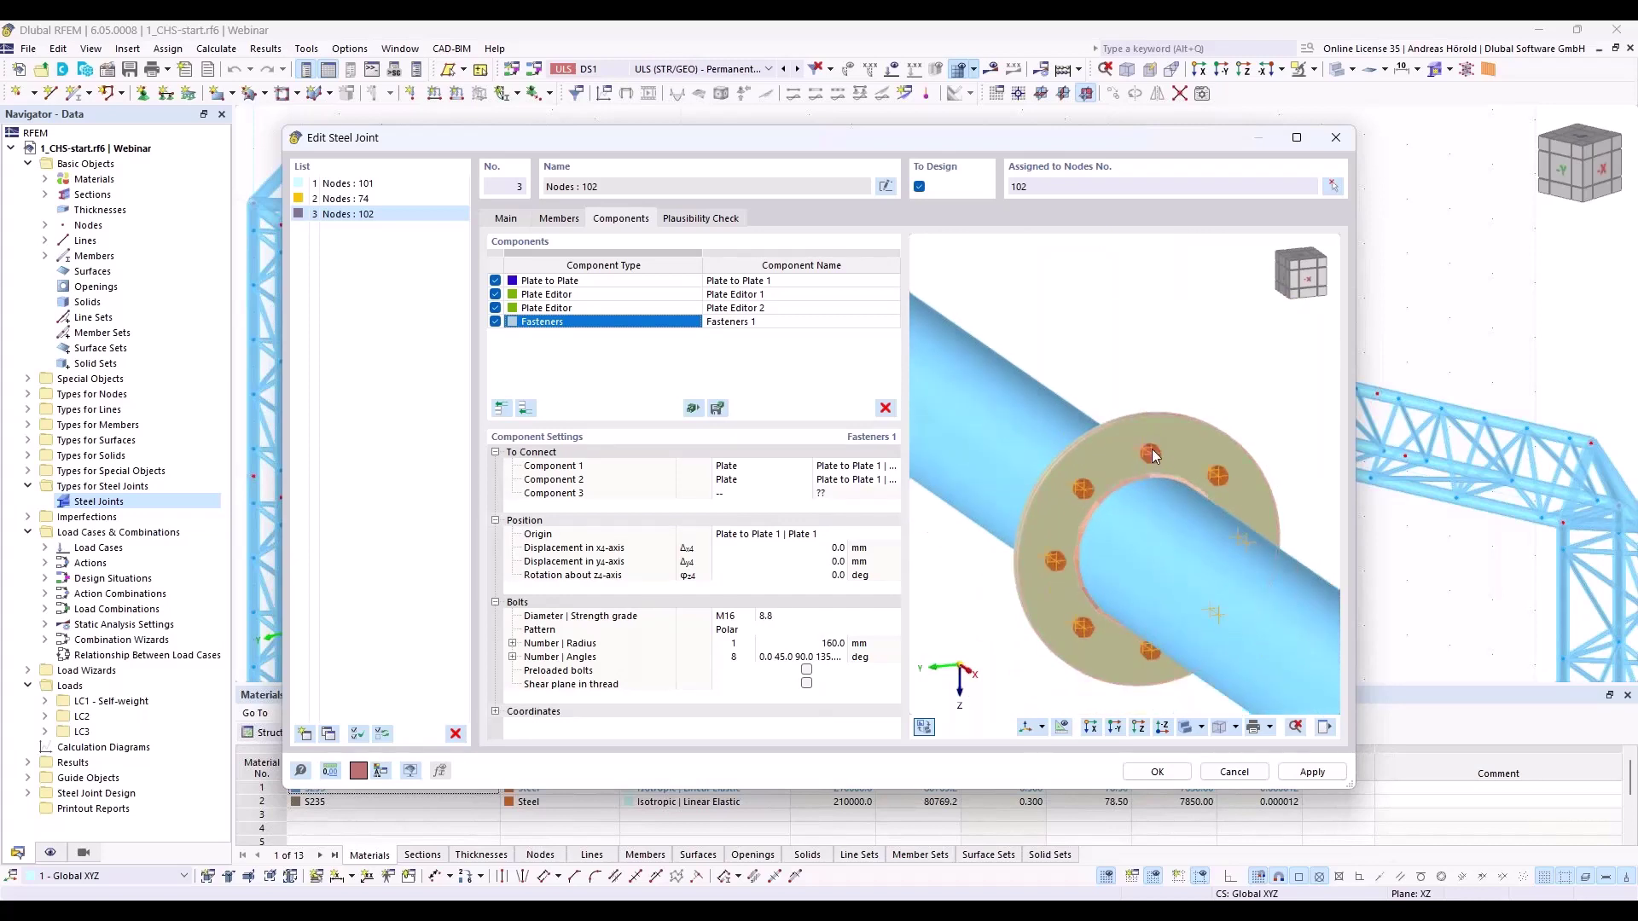
pyautogui.keyDown('ctrl'); pyautogui.moveTo(1155, 457); pyautogui.dragTo(1209, 449, button='middle'); pyautogui.keyUp('ctrl')
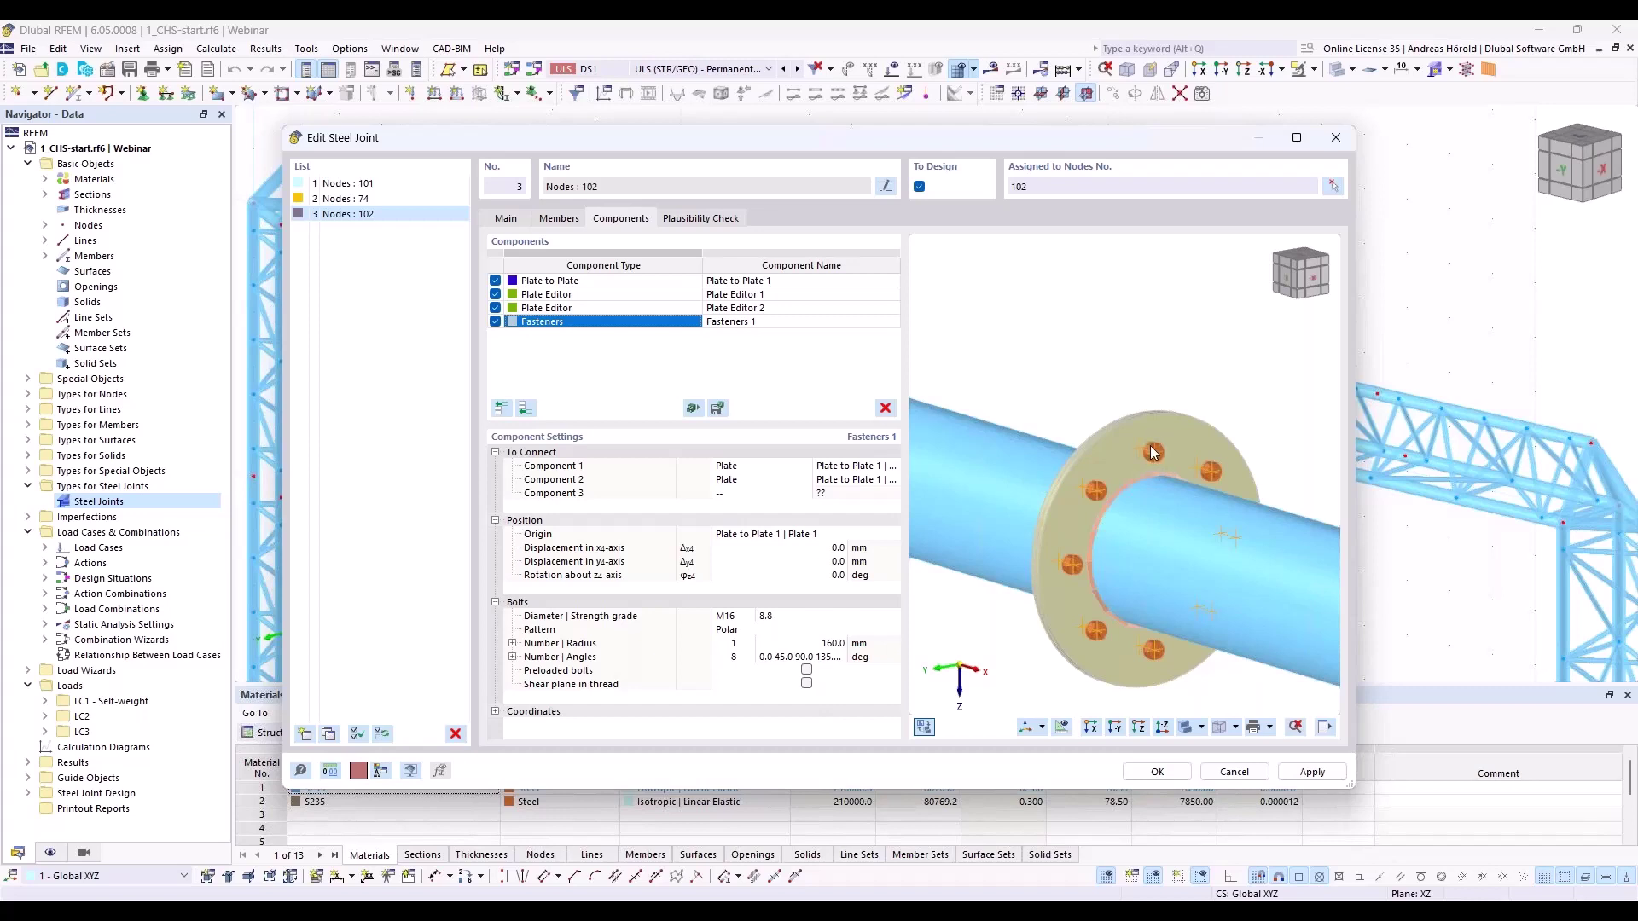
pyautogui.scroll(-1, 1125, 483)
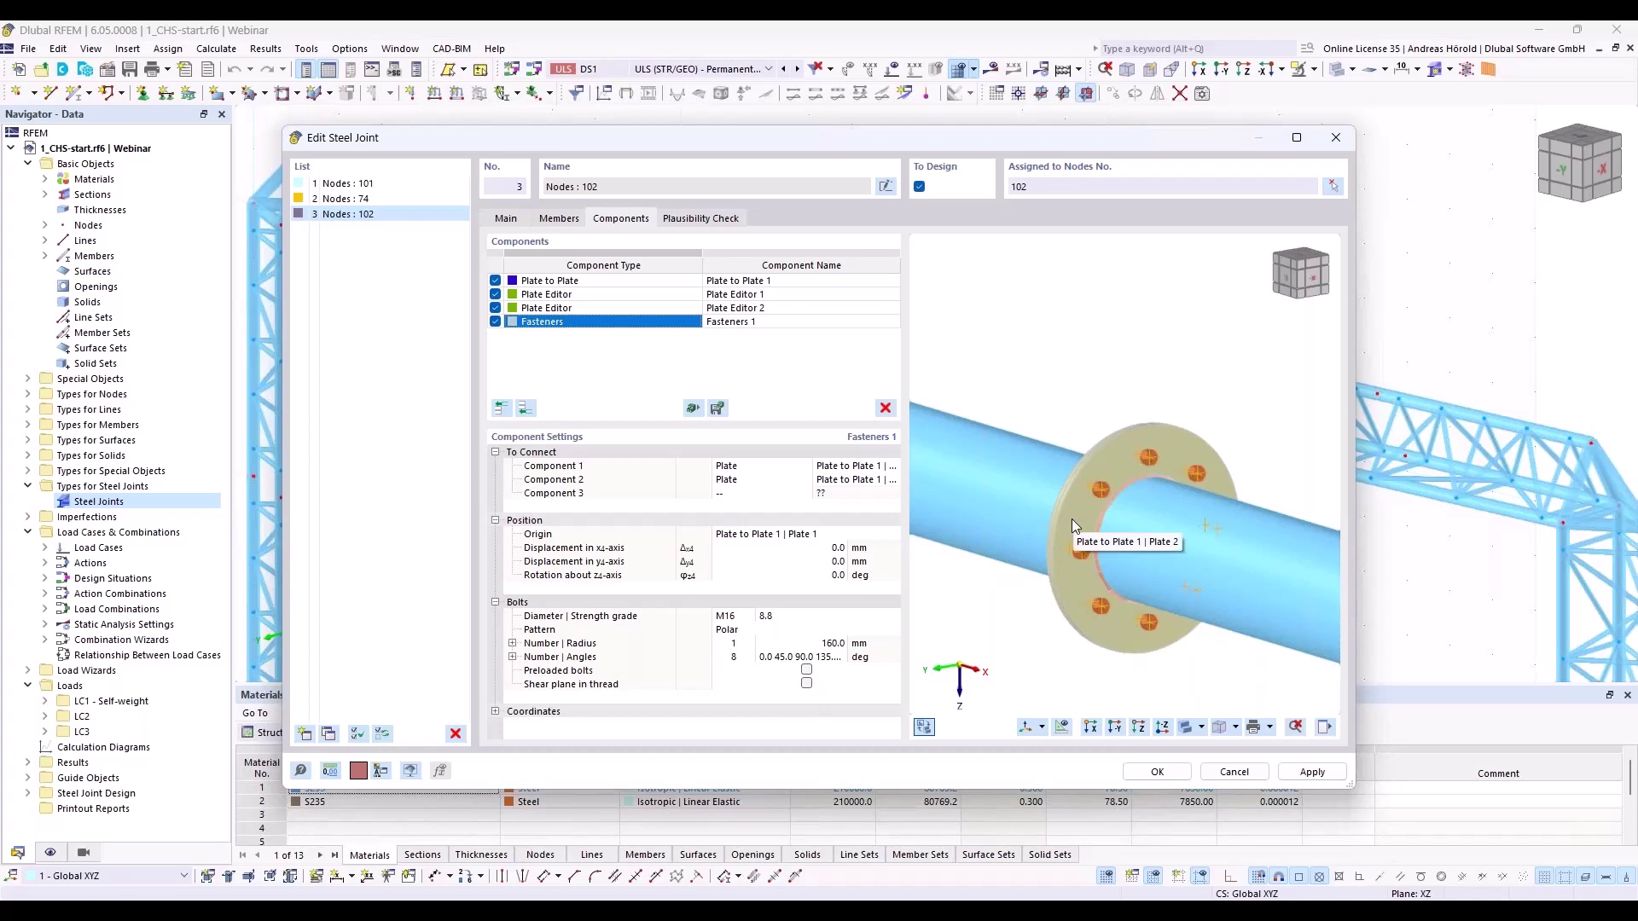
pyautogui.click(825, 577)
pyautogui.write('2')
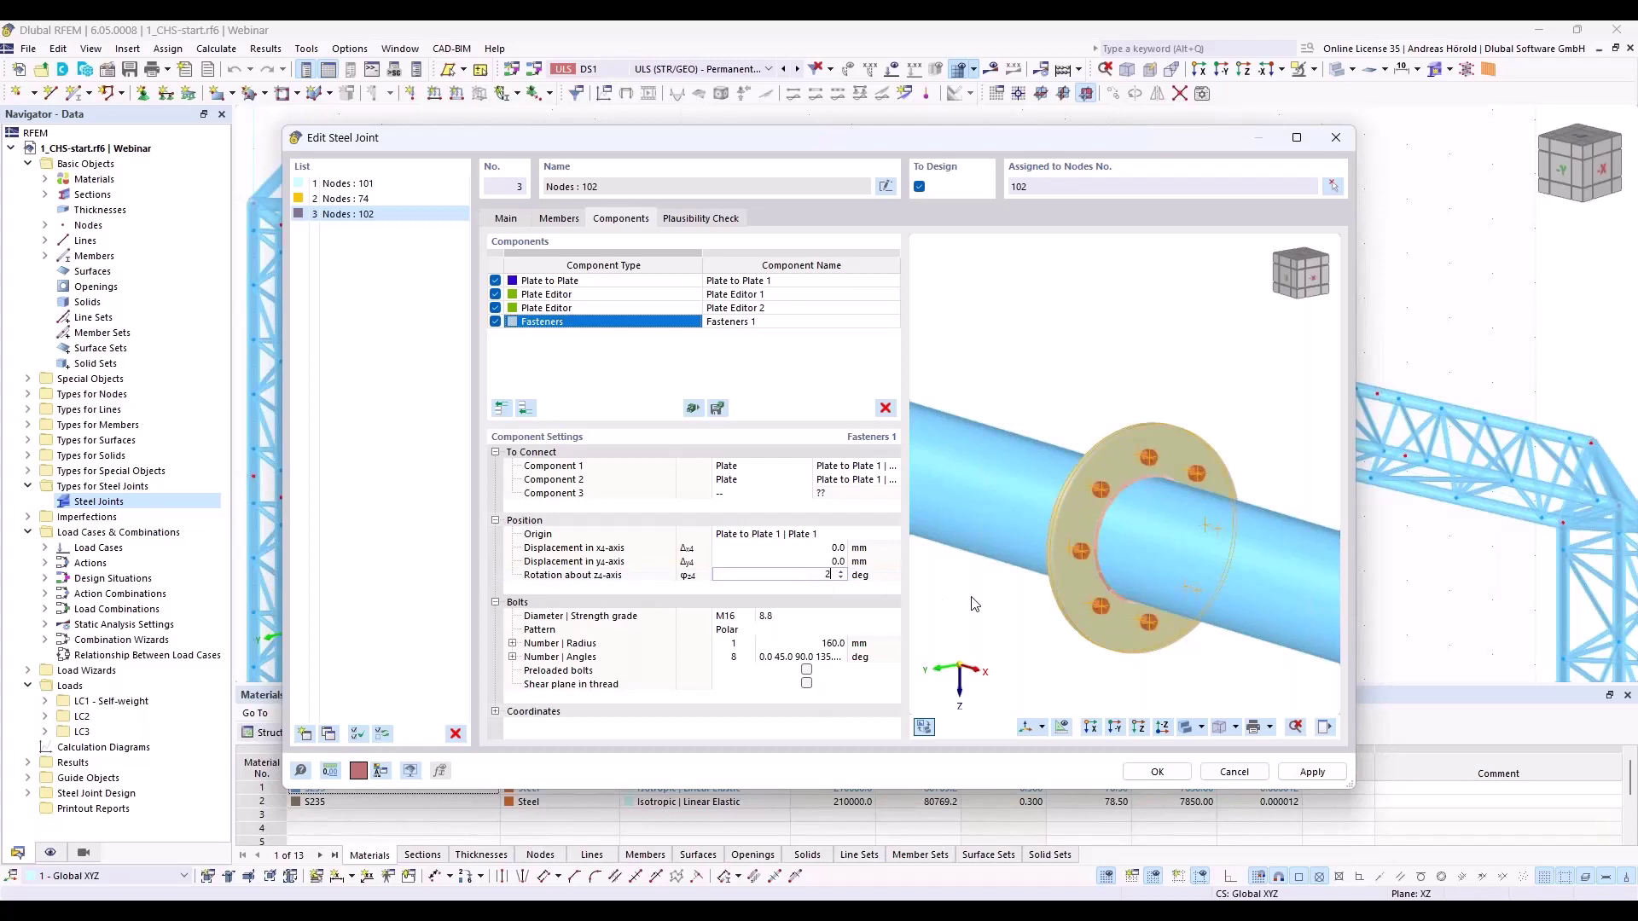
pyautogui.write('2,5')
pyautogui.press('Tab')
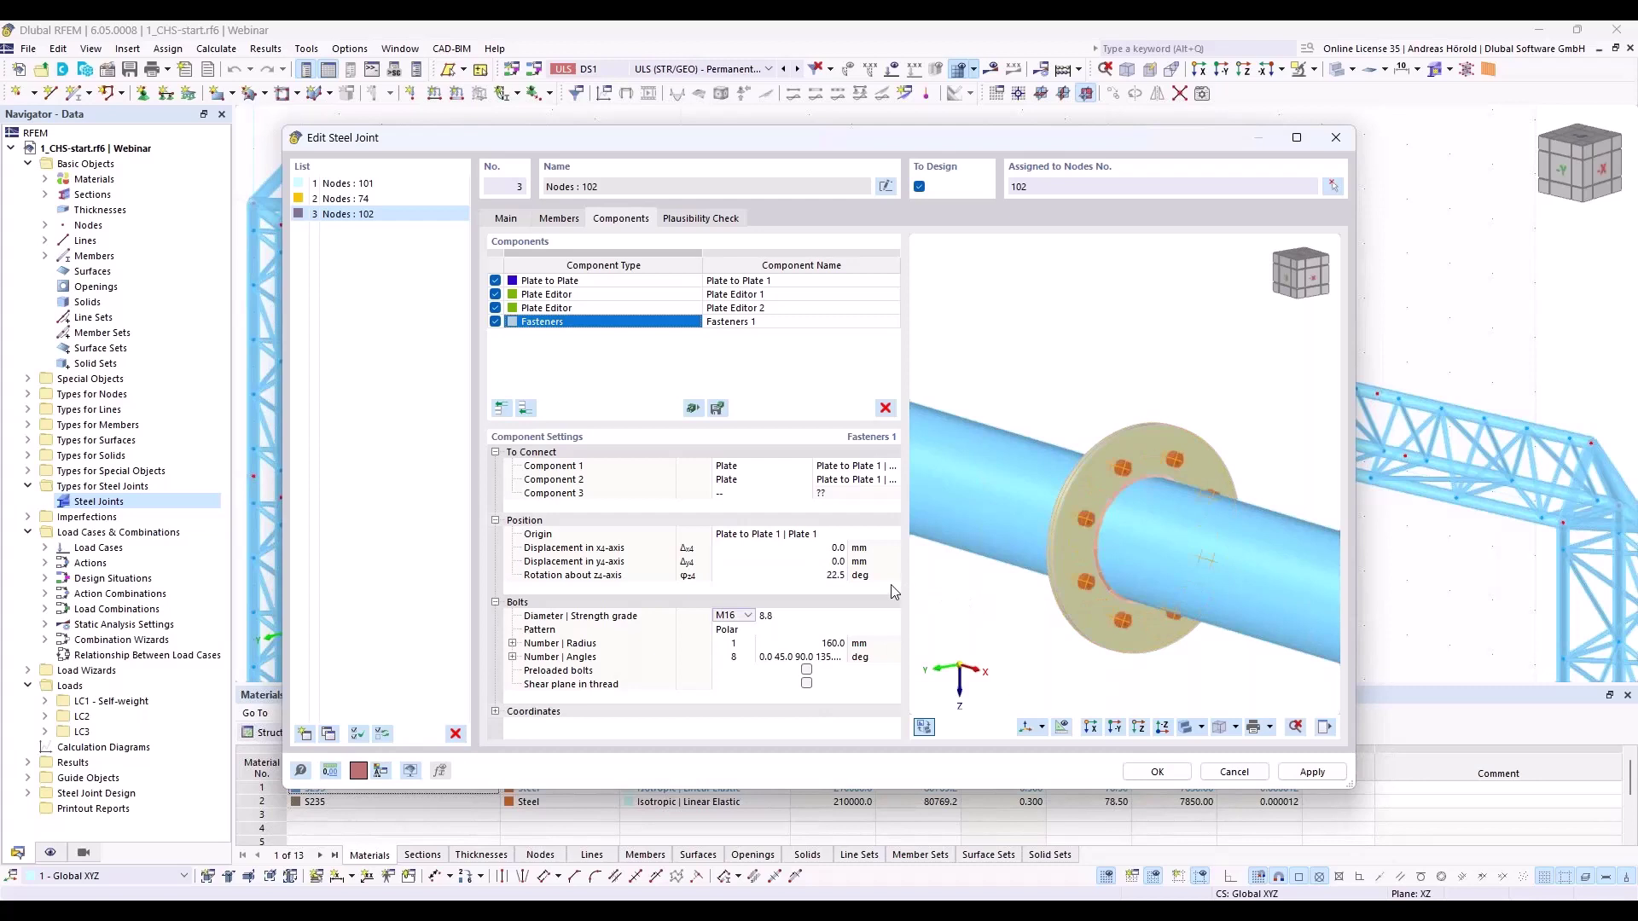
# Set the bolt circle radius of the flange fasteners to 170 mm
pyautogui.click(820, 645)
pyautogui.write('1700')
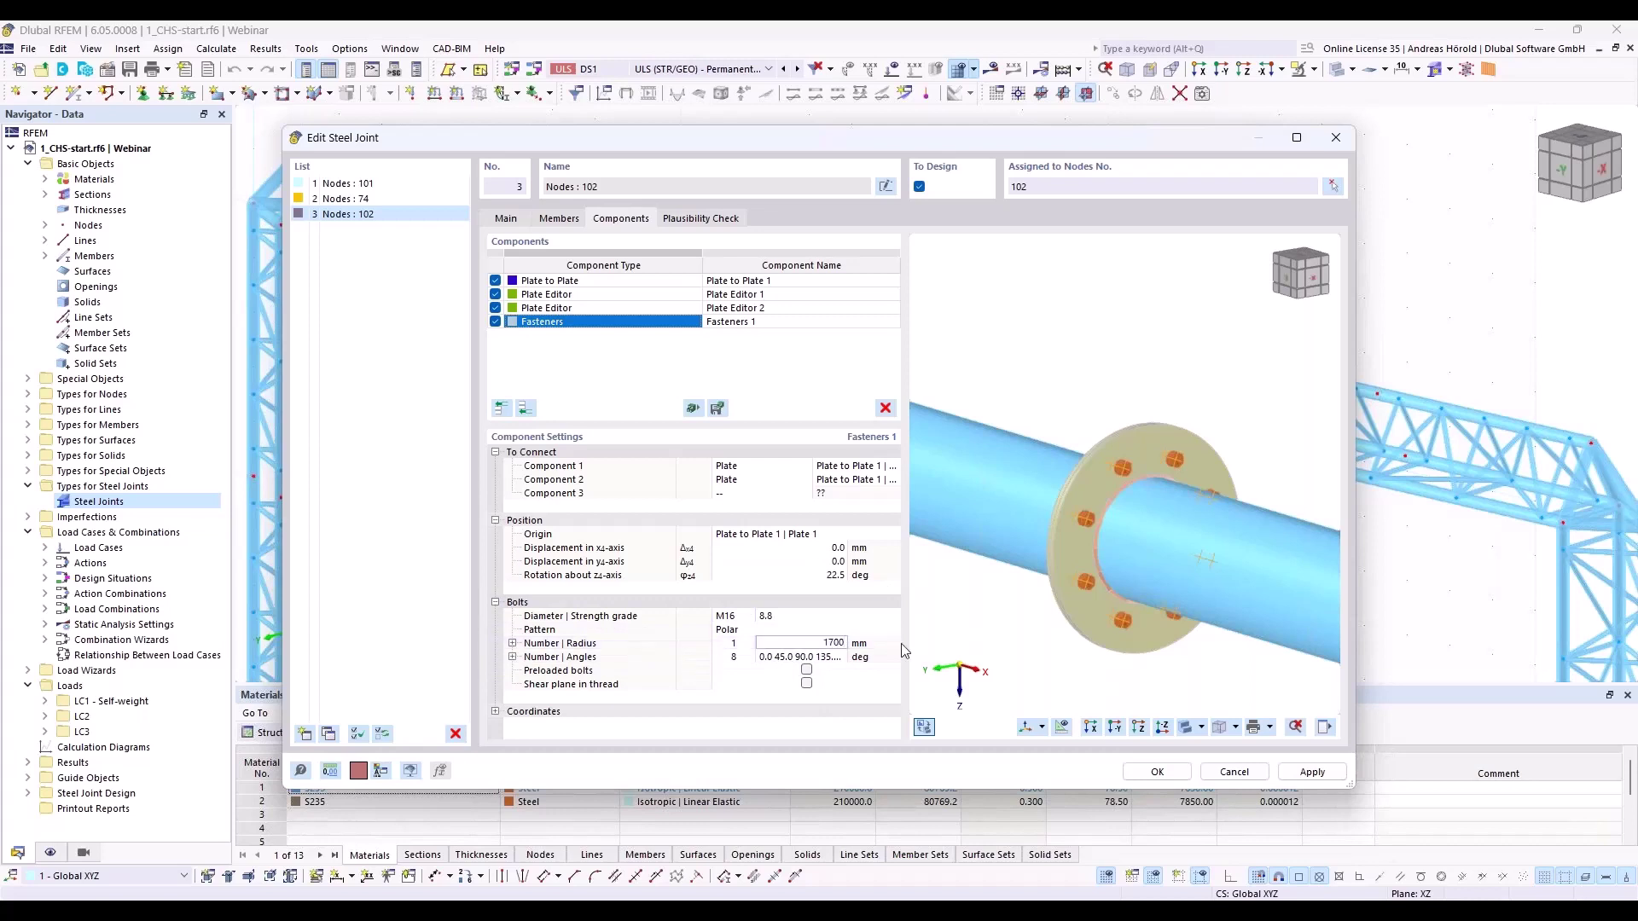
pyautogui.press('BackSpace')
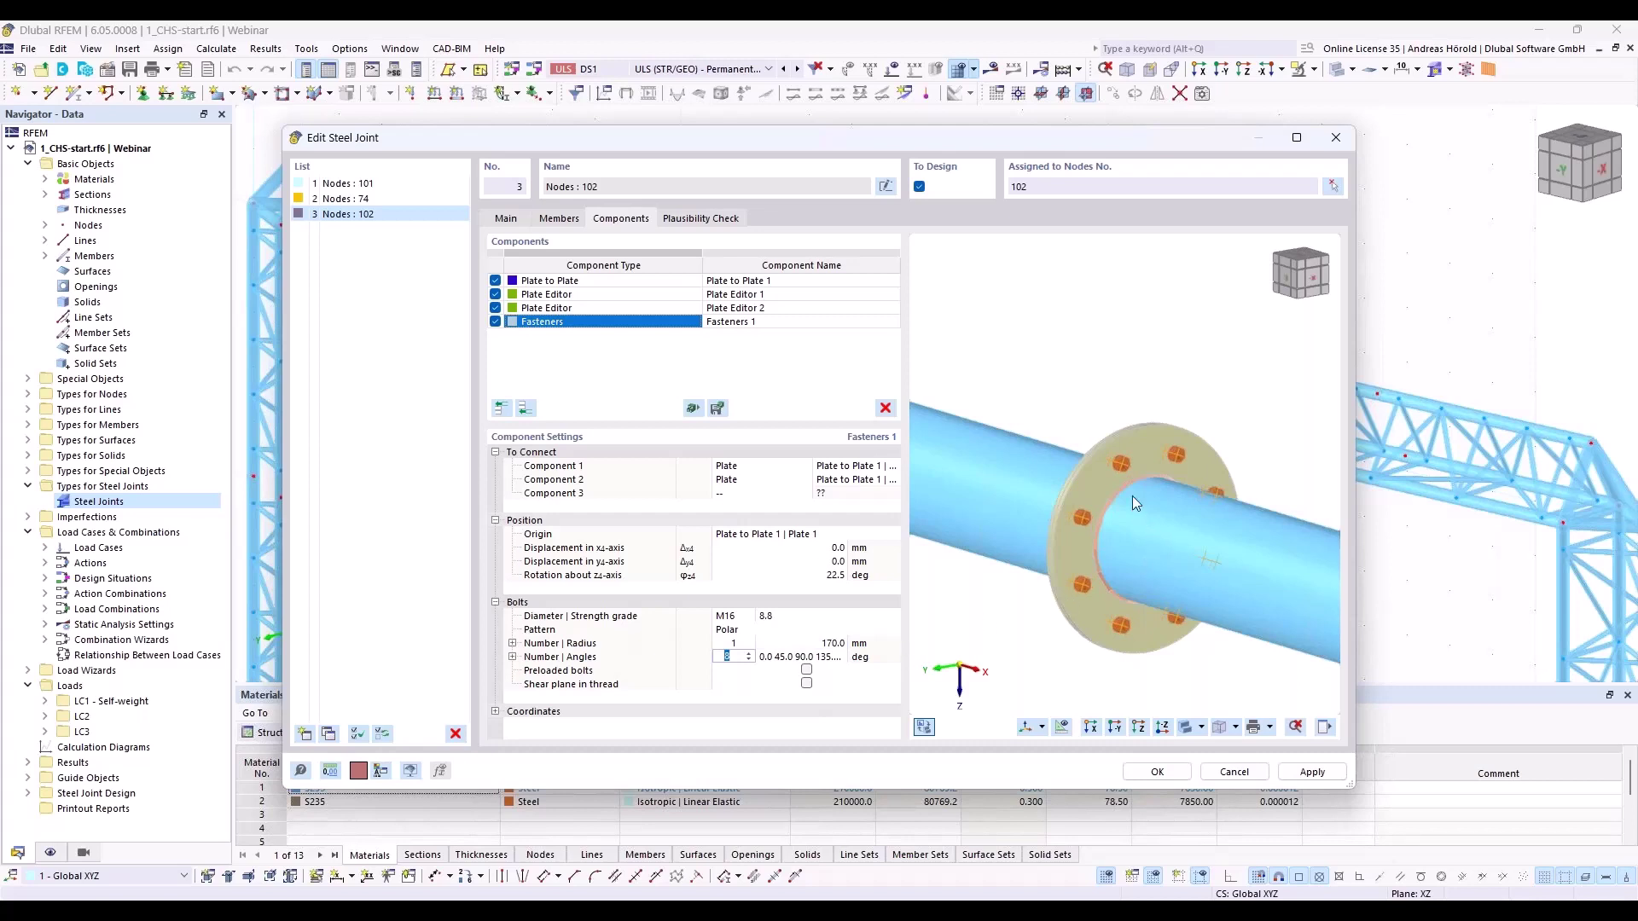
pyautogui.moveTo(1133, 495)
pyautogui.mouseDown(button='middle')
pyautogui.moveTo(1050, 478)
pyautogui.moveTo(1114, 473)
pyautogui.mouseUp(button='middle')
pyautogui.scroll(3, 1117, 453)
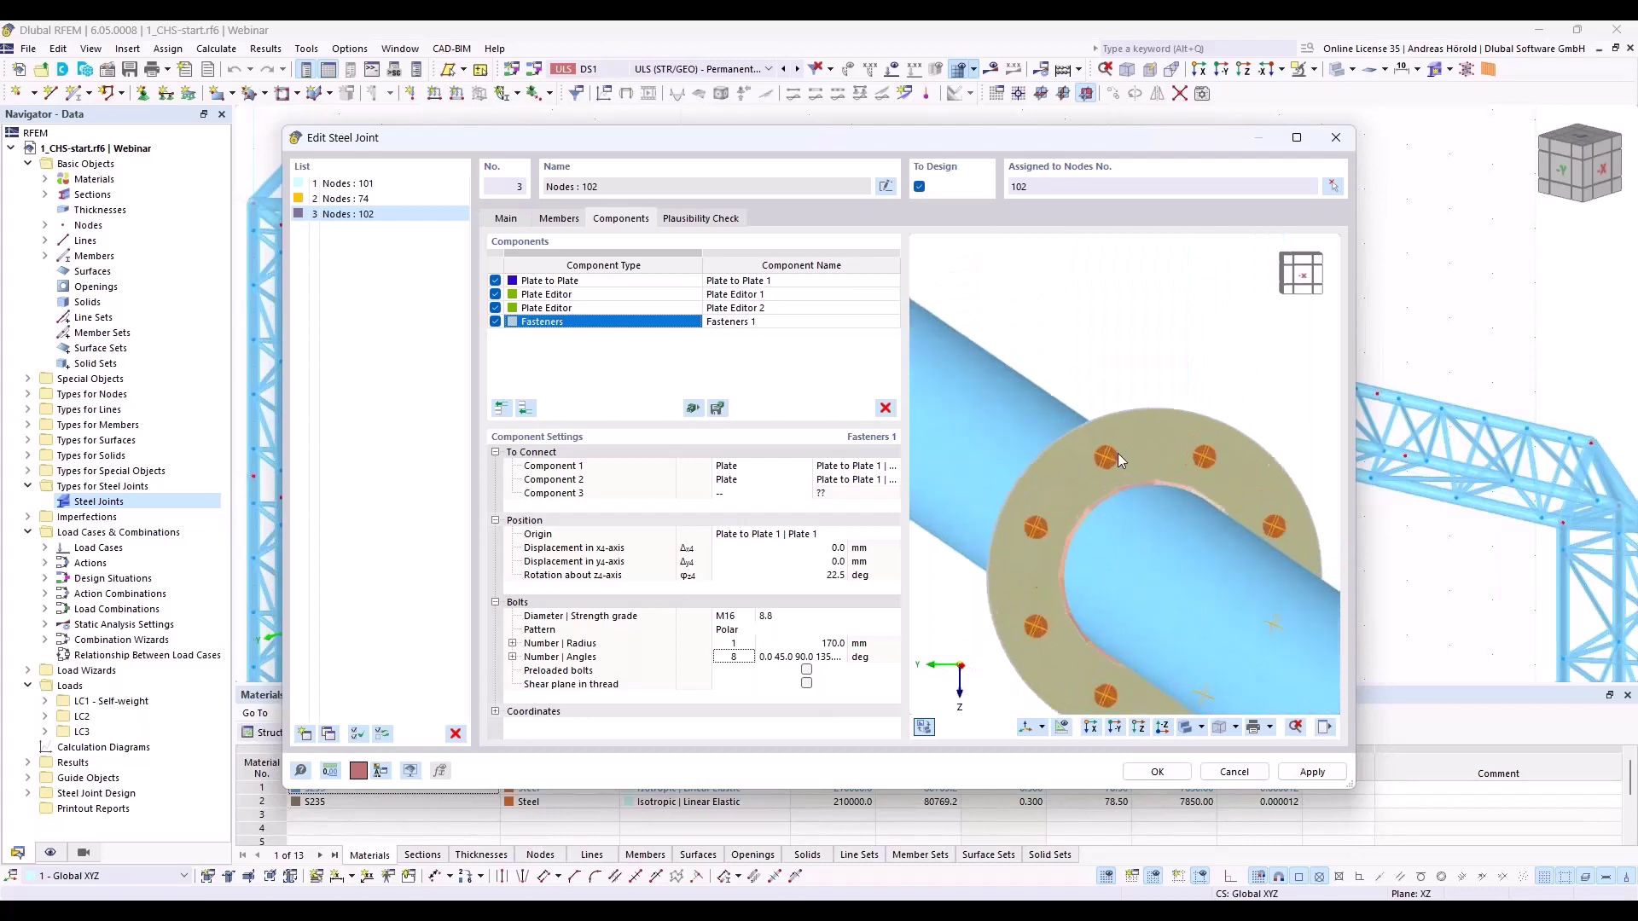
pyautogui.scroll(-2, 1101, 456)
pyautogui.scroll(-2, 1095, 455)
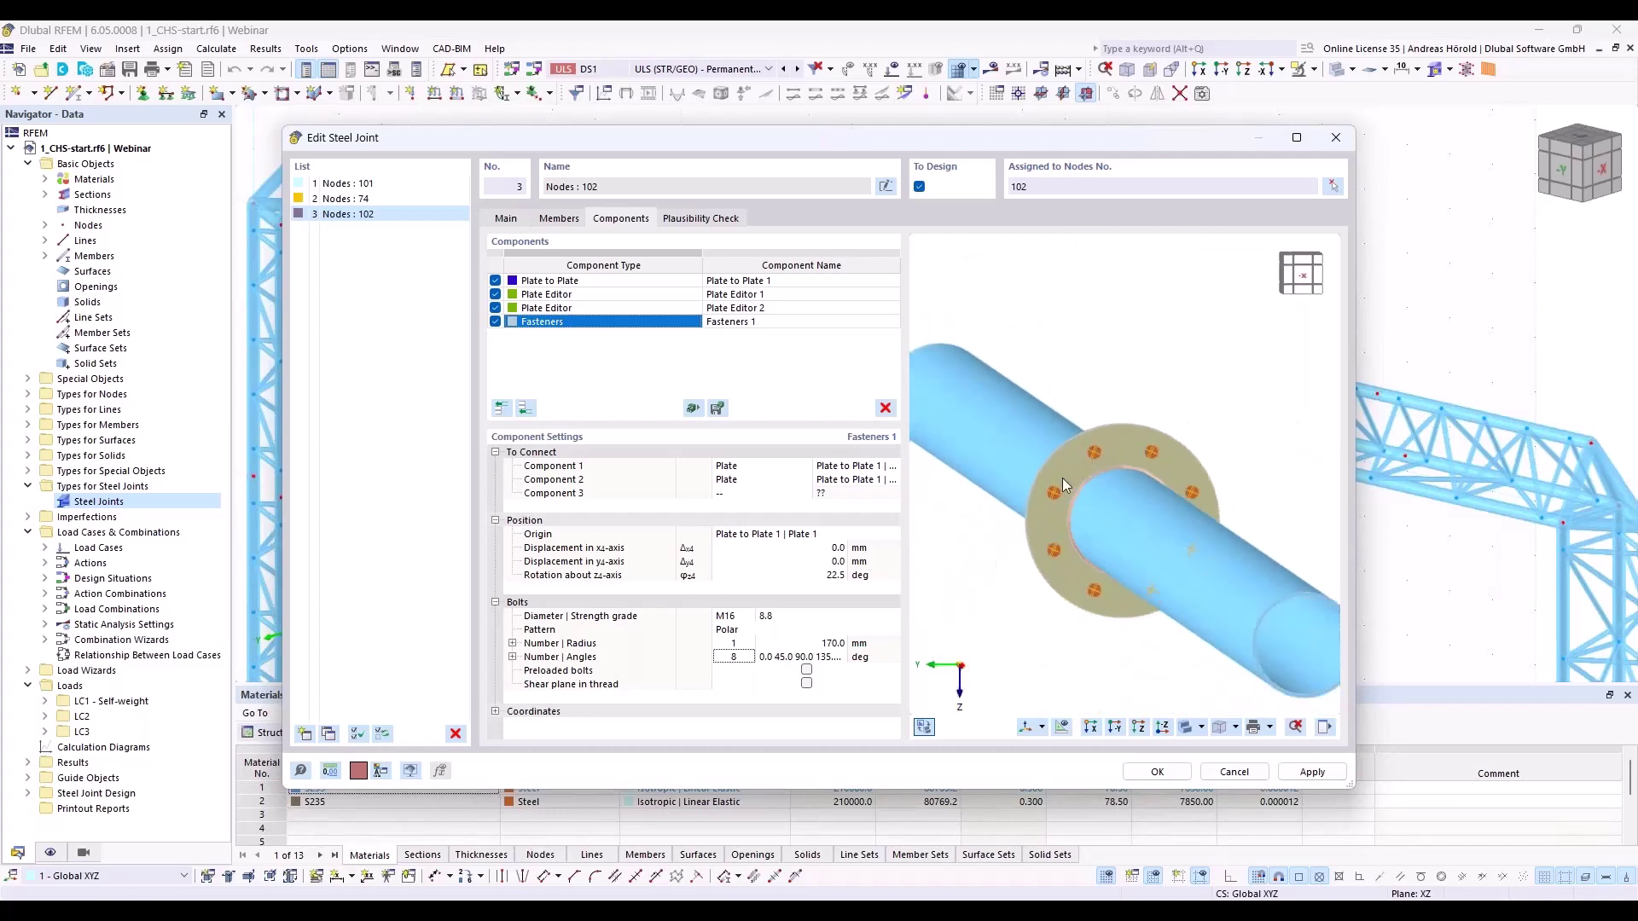
pyautogui.moveTo(1062, 477); pyautogui.dragTo(1119, 571, button='middle')
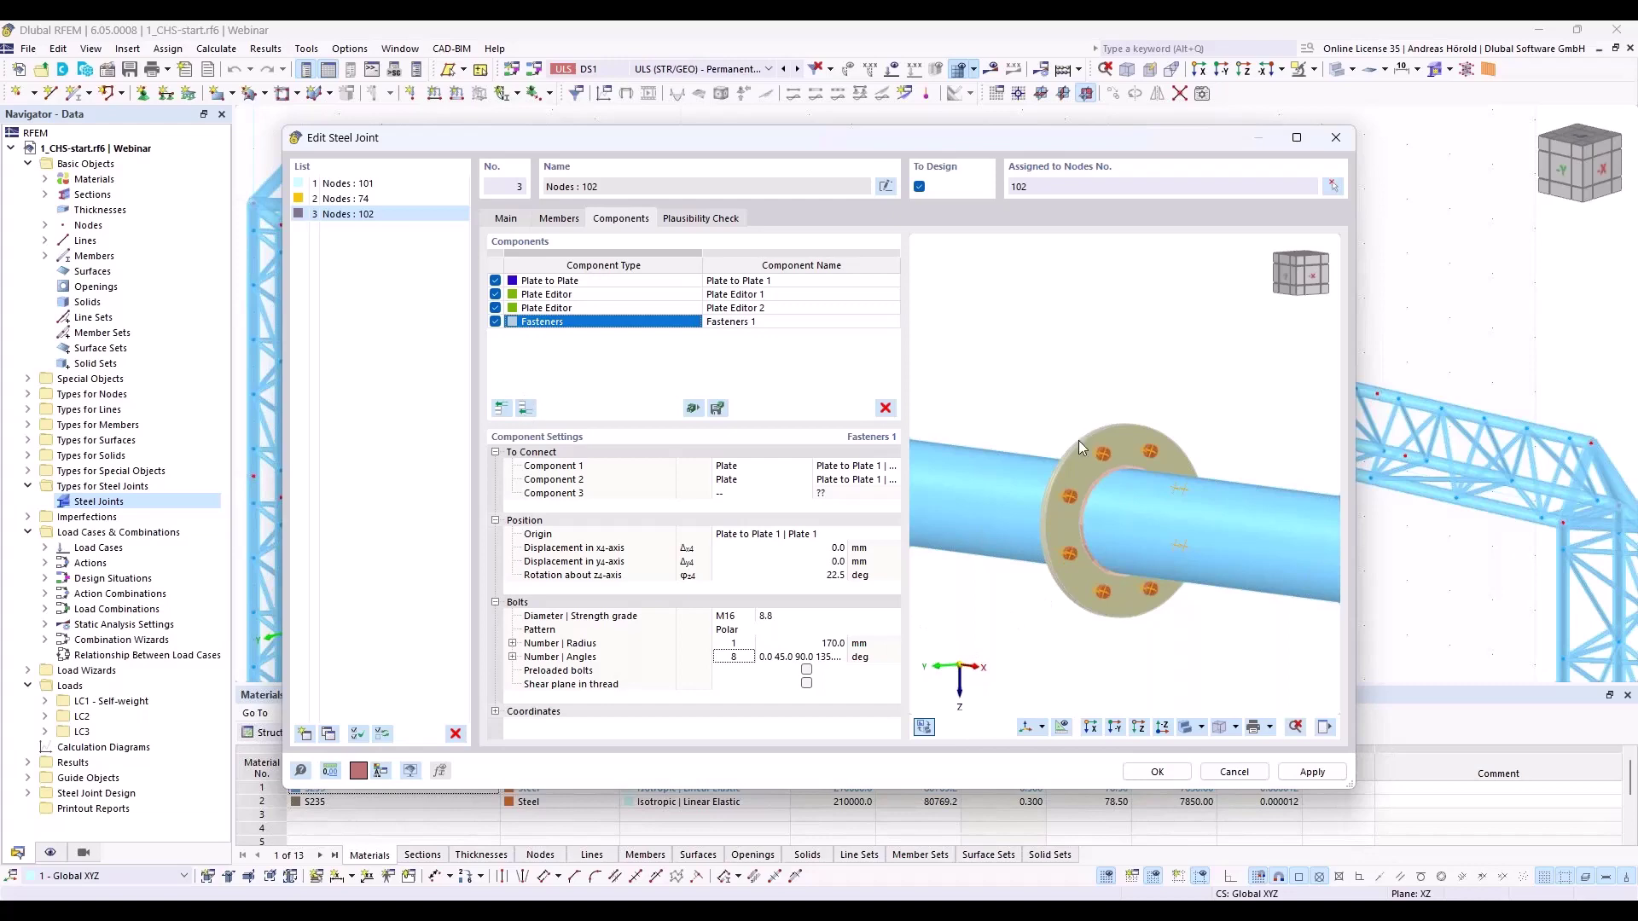
# Add a Plate stiffening component to the joint with a width of 150 mm and a height of 90 mm
pyautogui.click(526, 409)
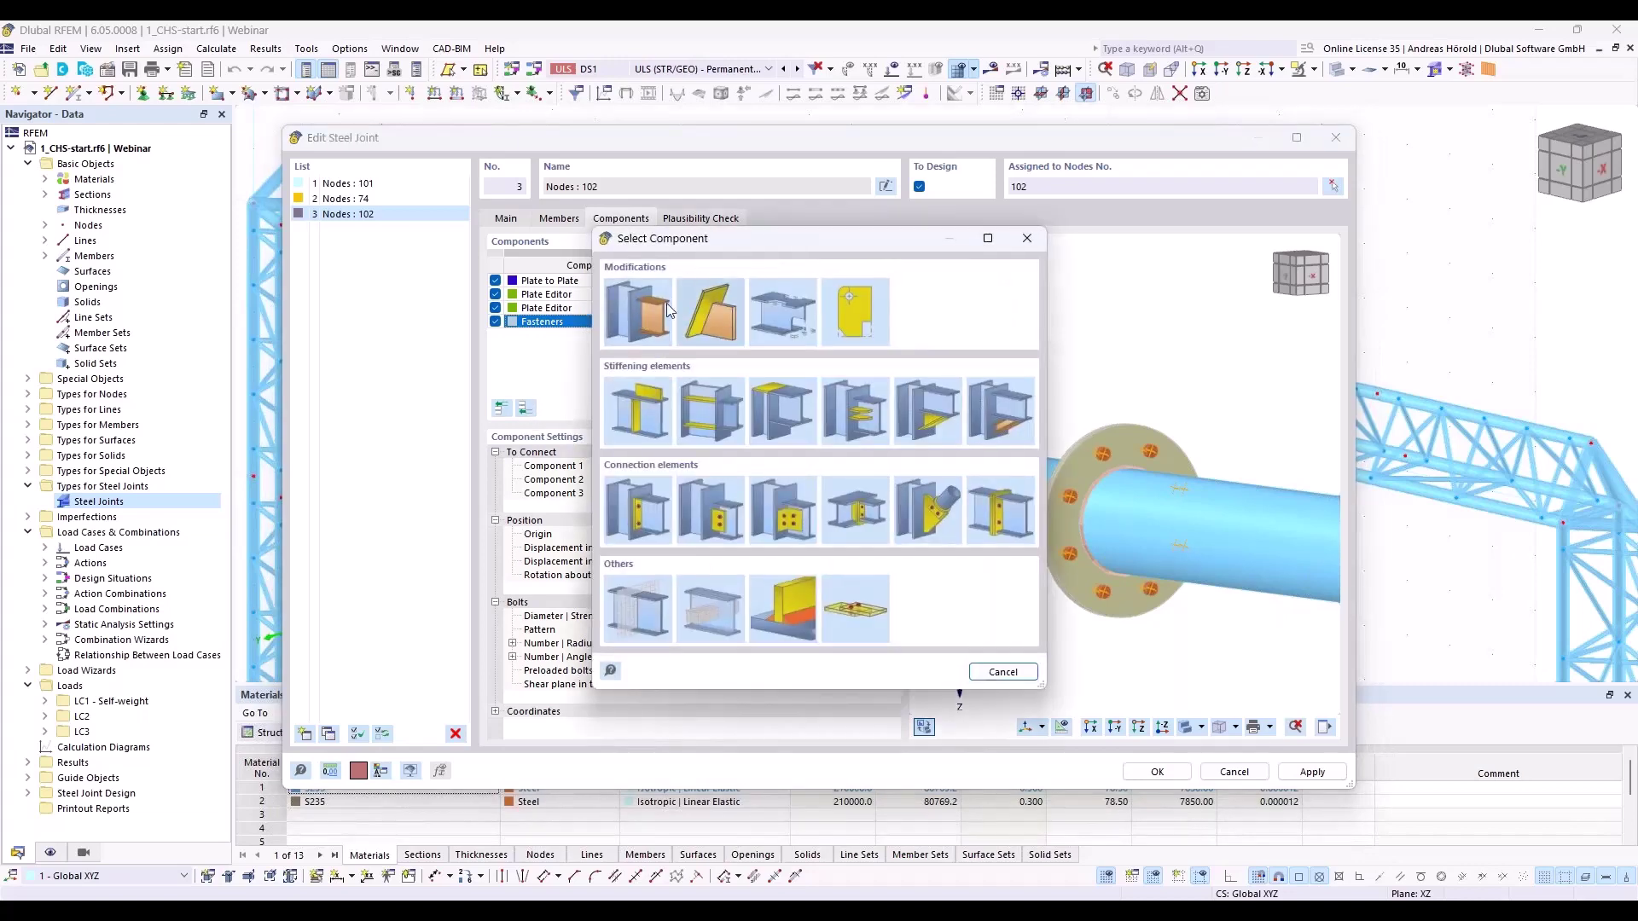
pyautogui.click(636, 408)
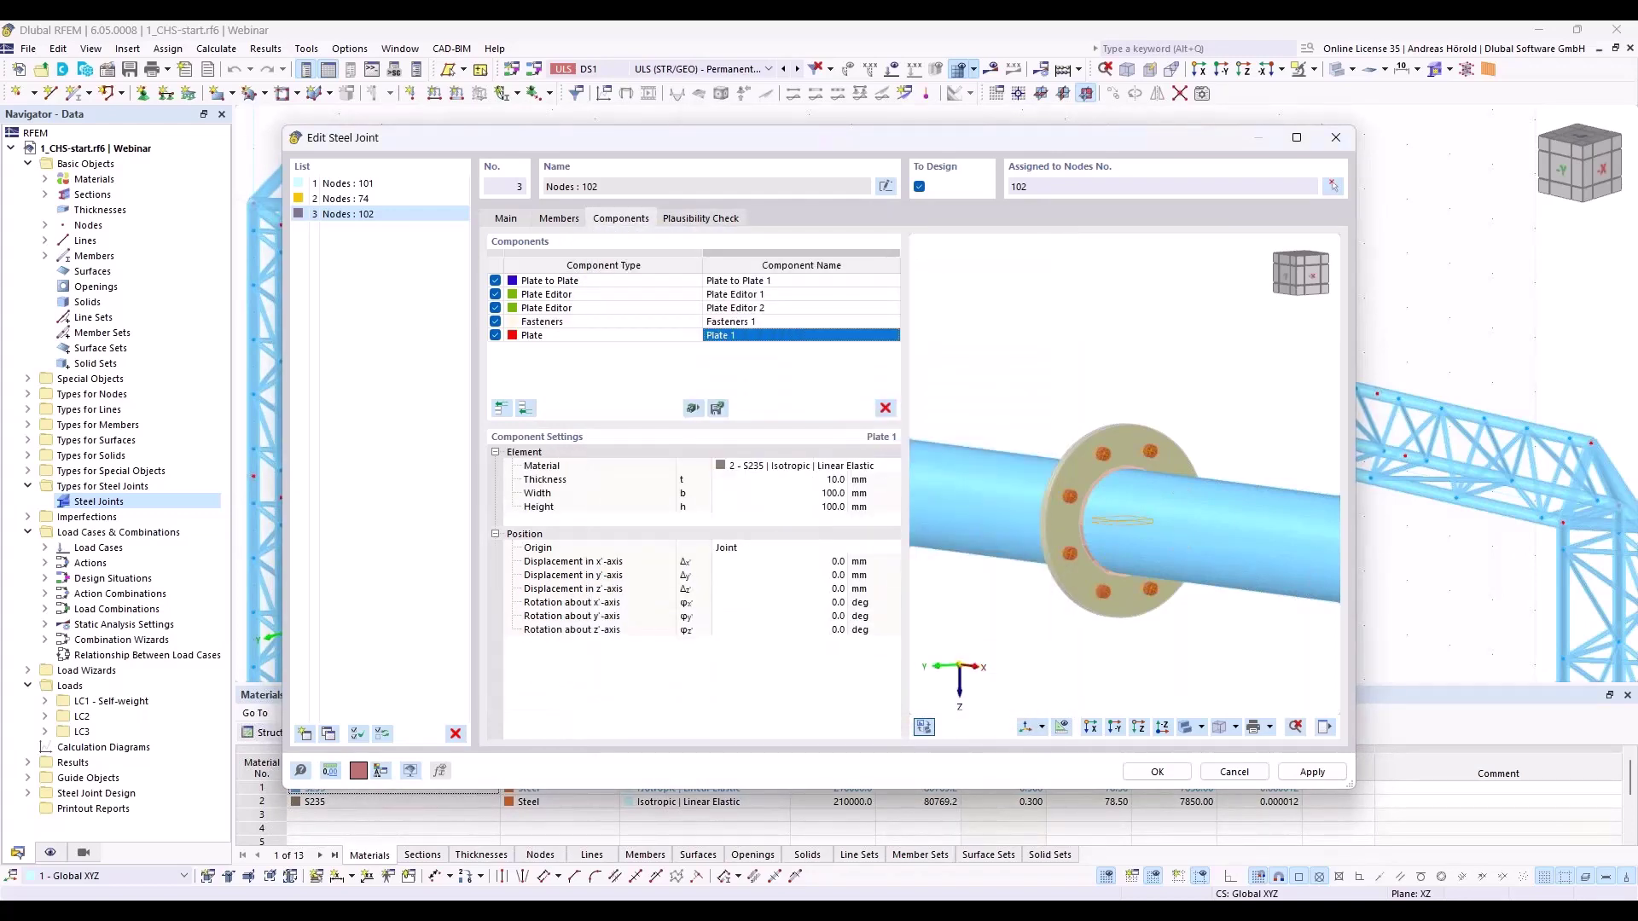
pyautogui.click(819, 493)
pyautogui.write('1500')
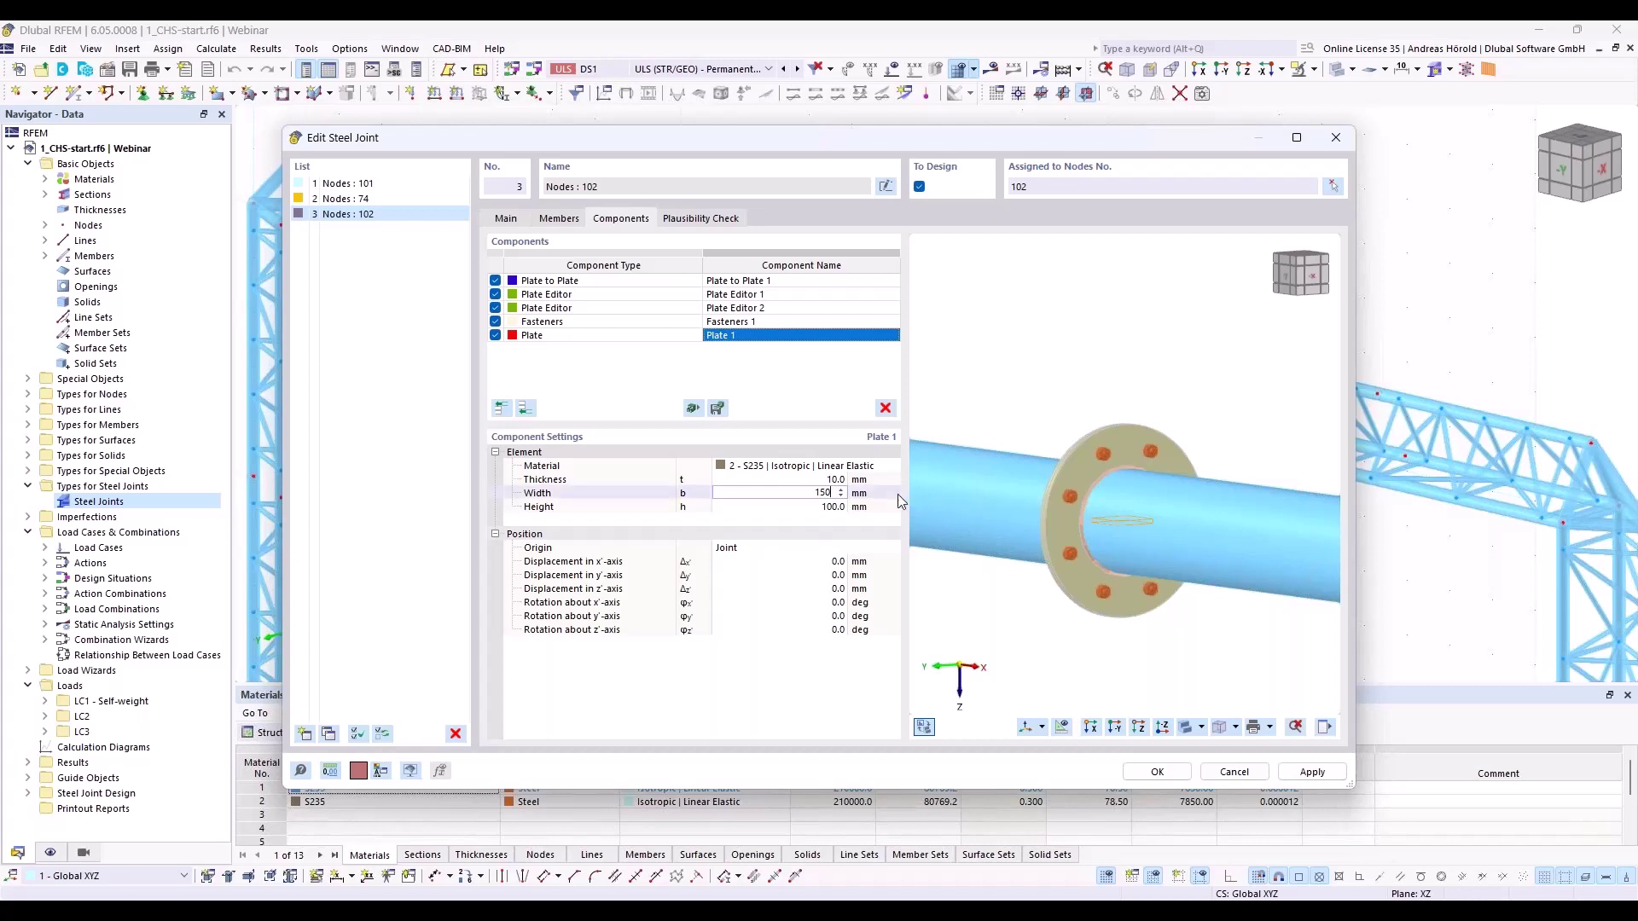
pyautogui.click(825, 507)
pyautogui.write('90')
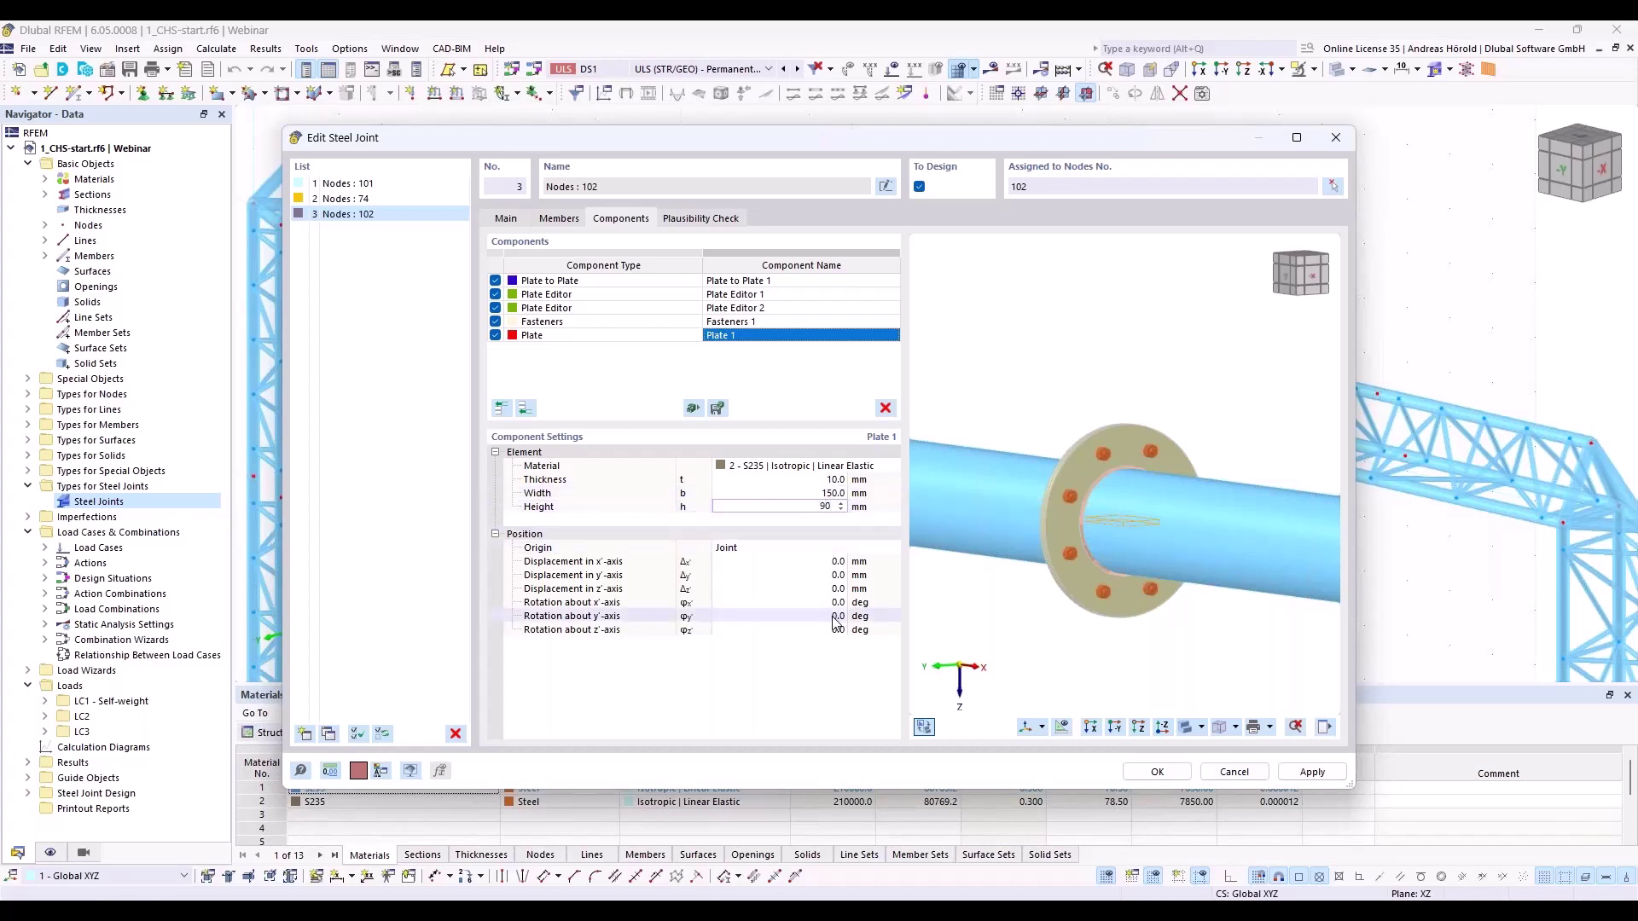
# Set the new plate's position origin to Member, using Member 1 as the reference
pyautogui.click(762, 551)
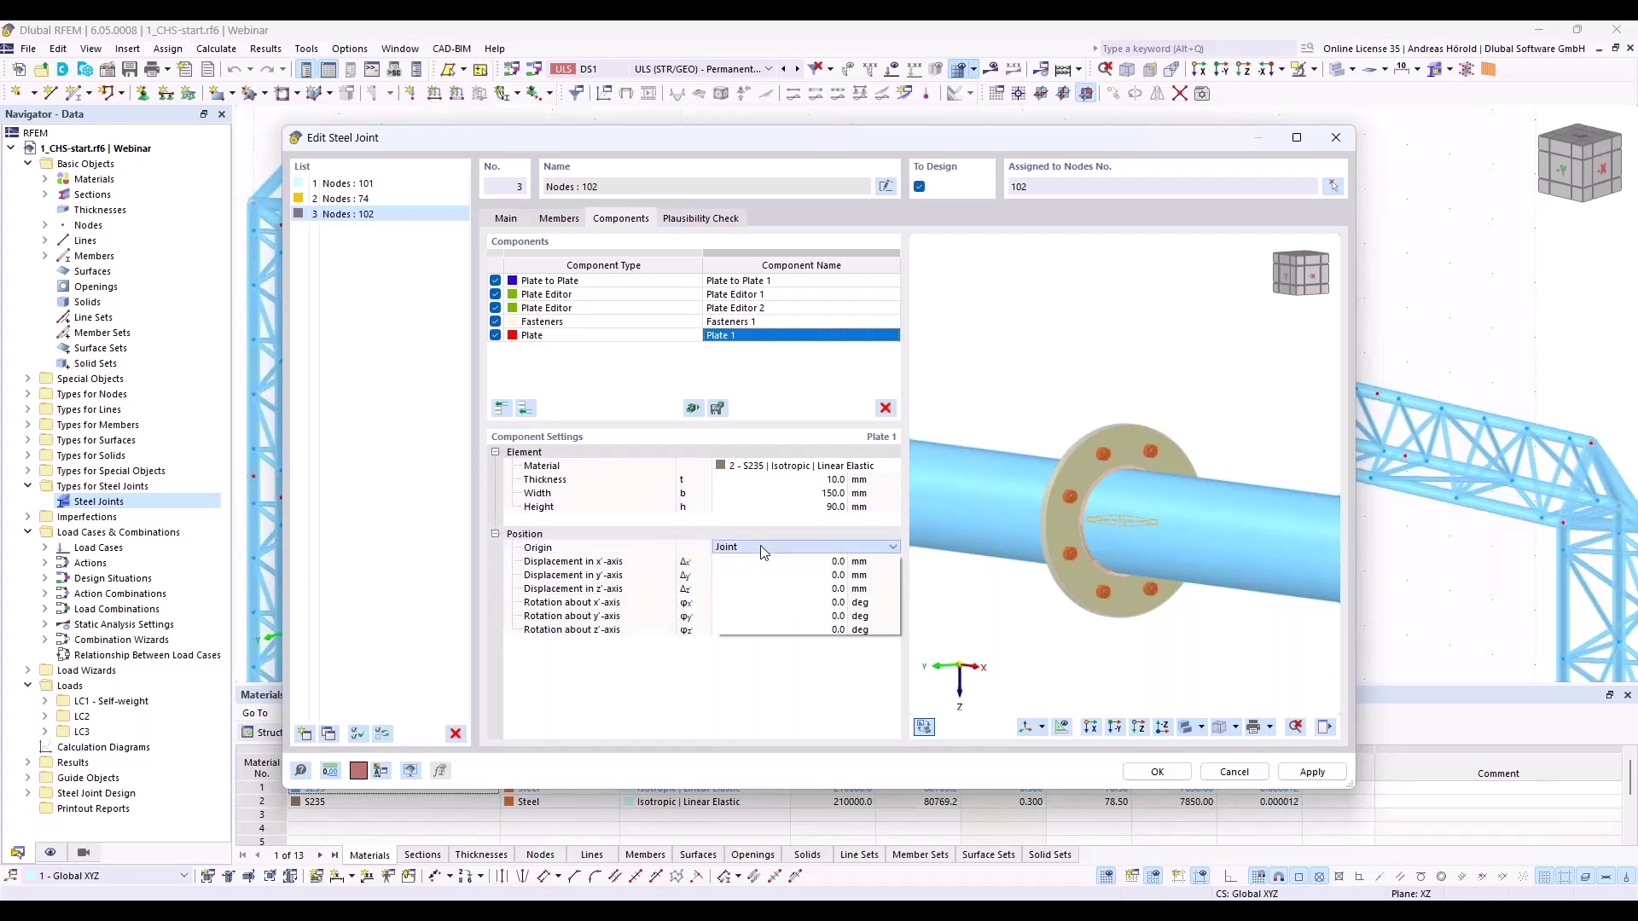
pyautogui.click(762, 550)
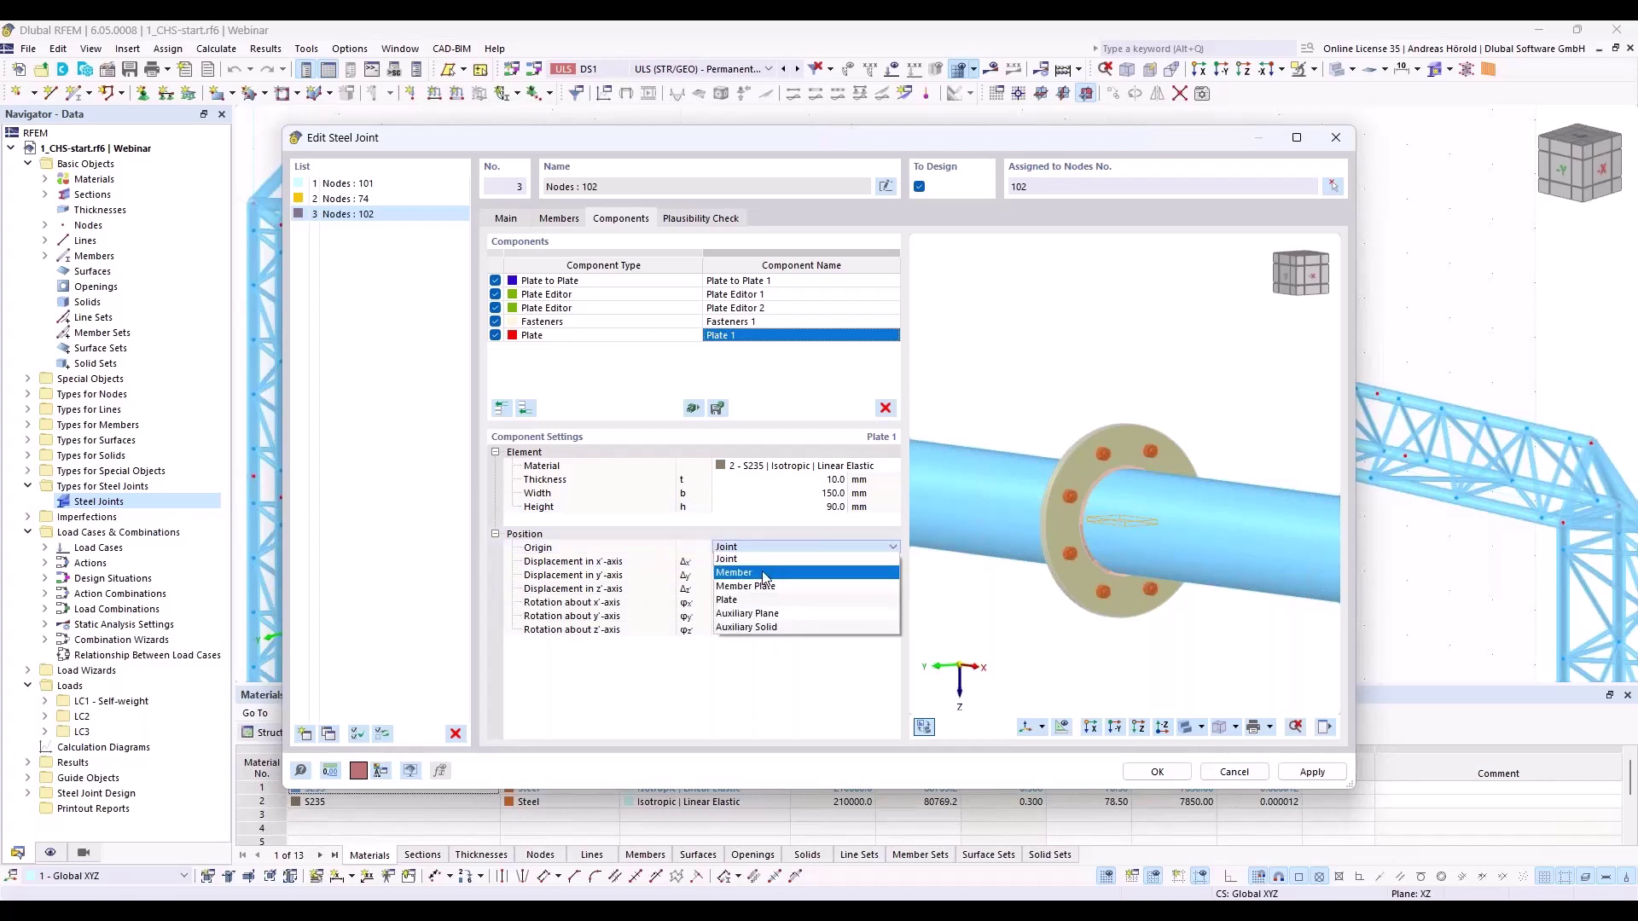
pyautogui.click(762, 572)
pyautogui.click(877, 549)
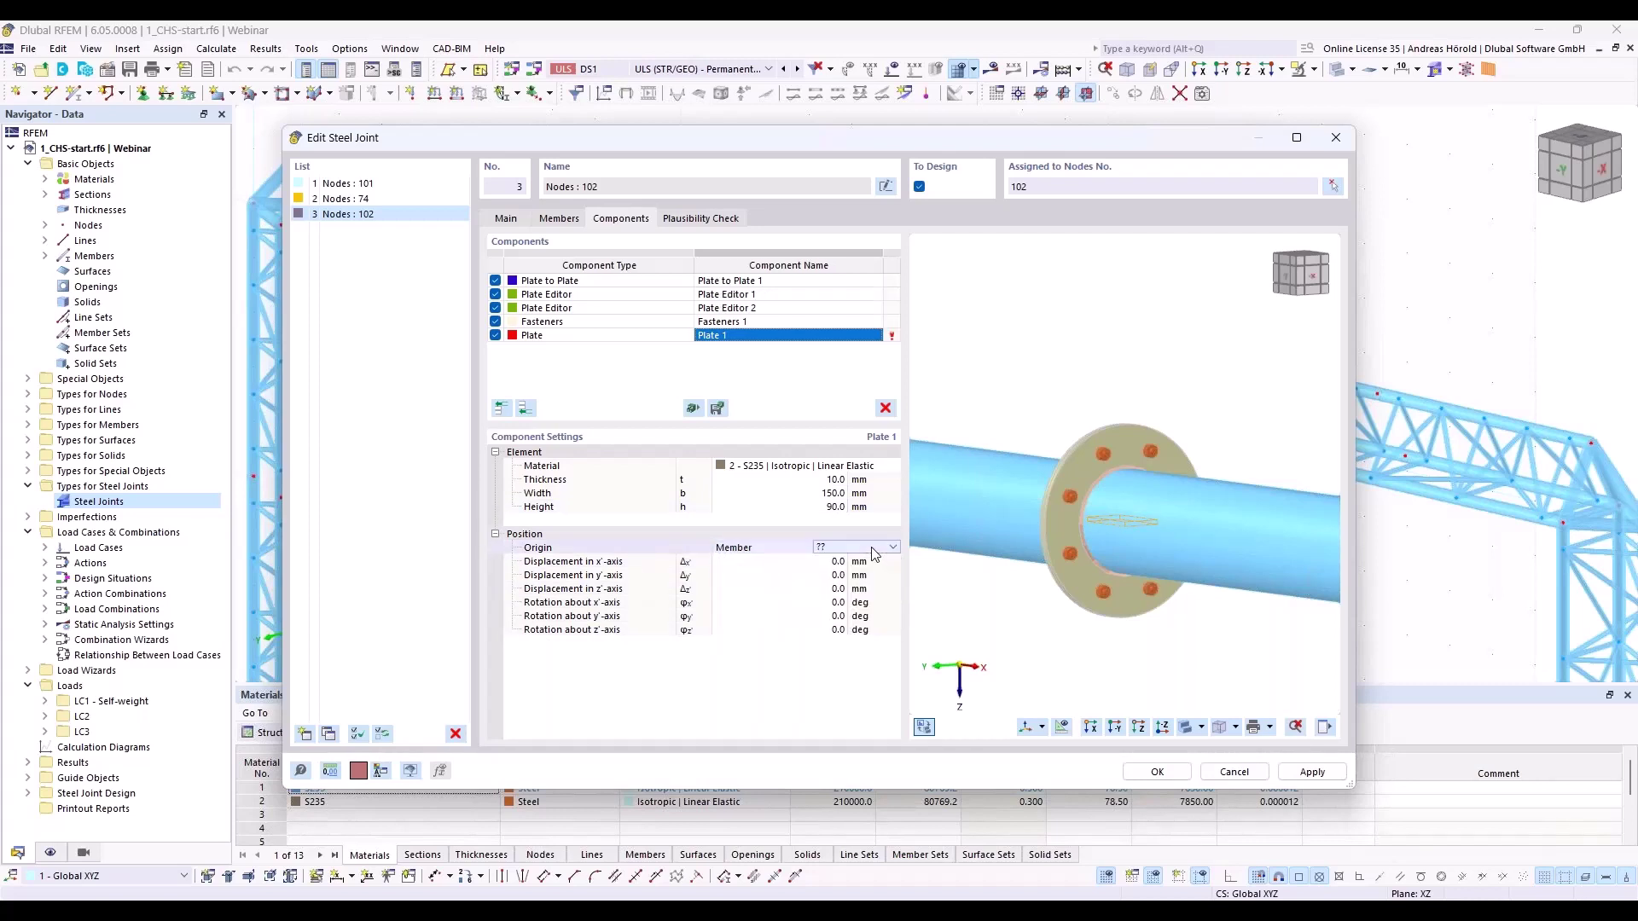
pyautogui.click(892, 548)
pyautogui.click(853, 563)
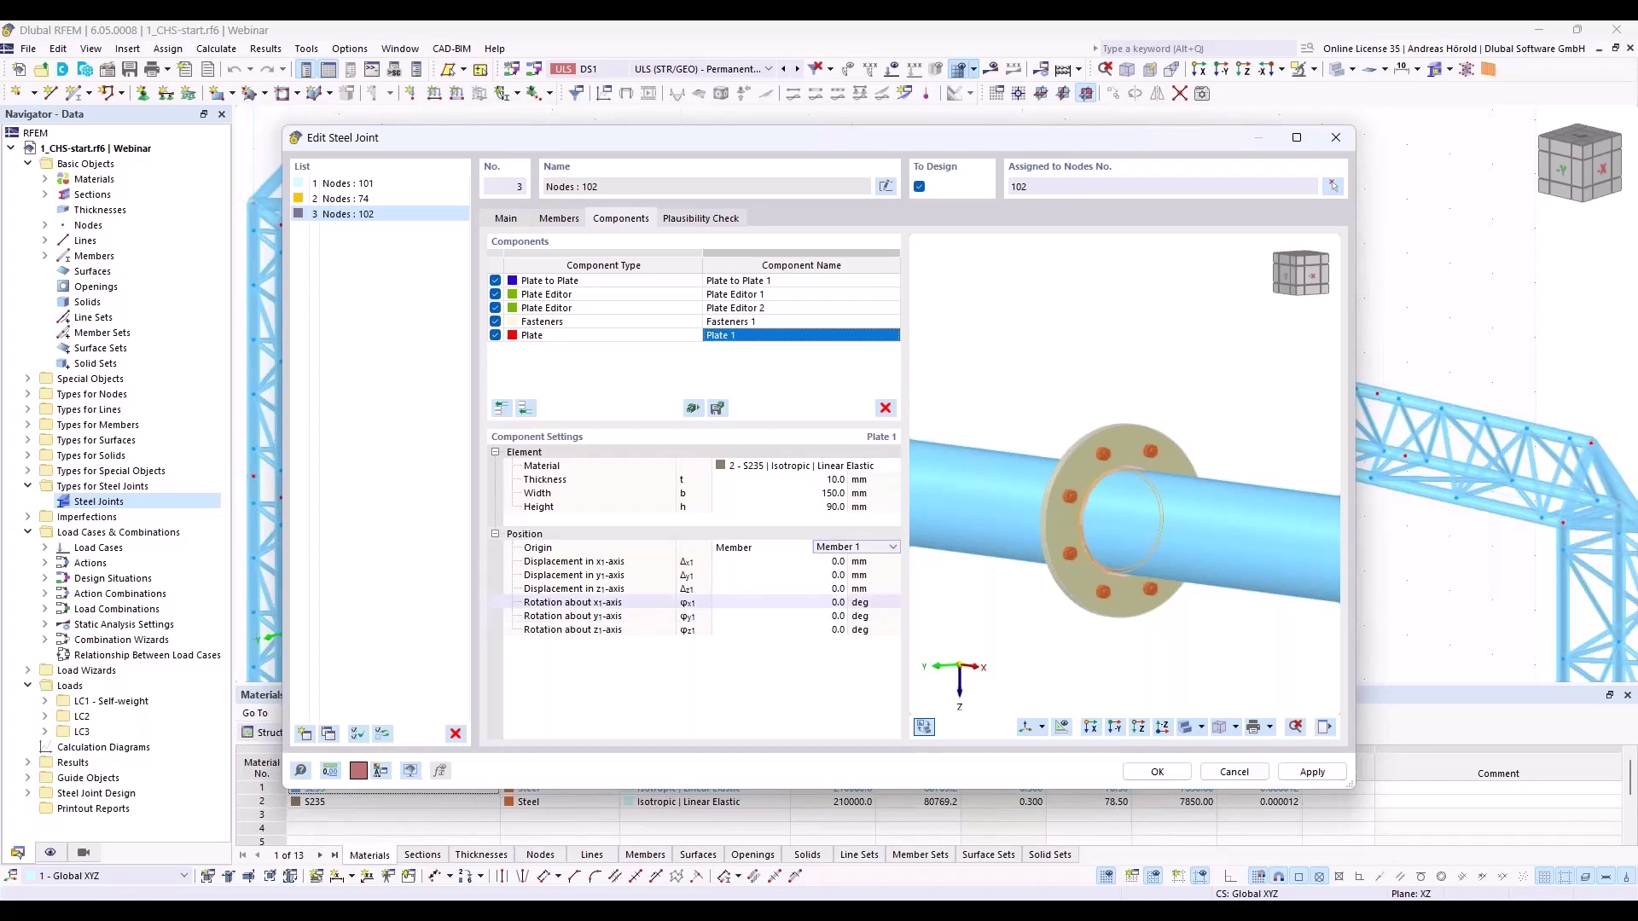
# Rotate the stiffener plate 90 degrees about the member's x-axis
pyautogui.click(841, 603)
pyautogui.write('90')
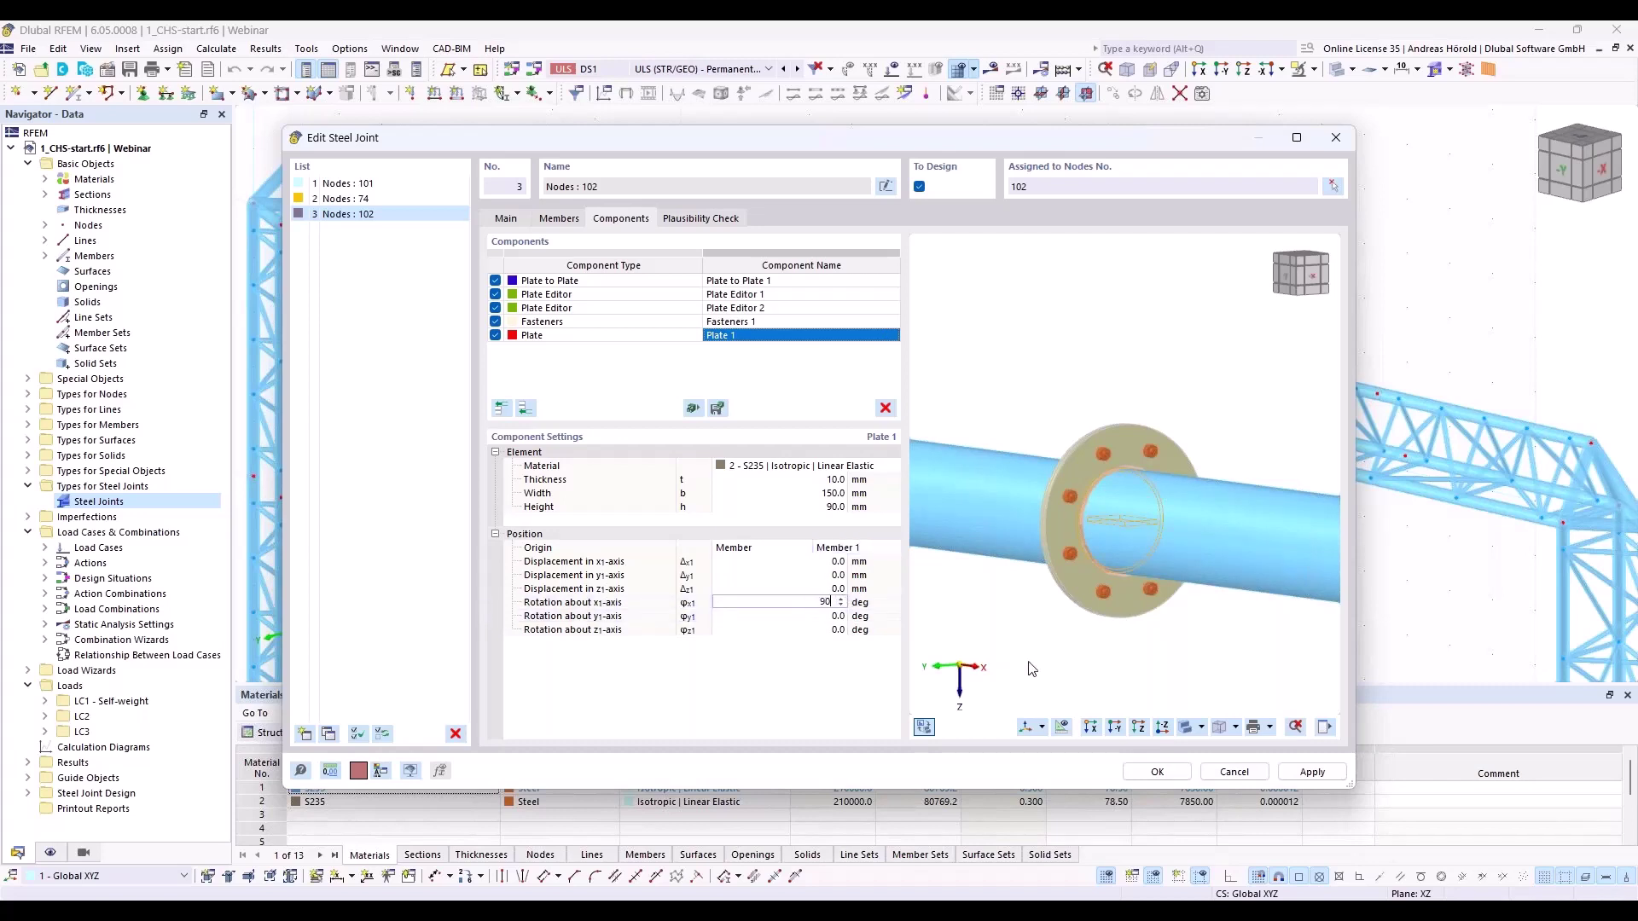
pyautogui.press('Return')
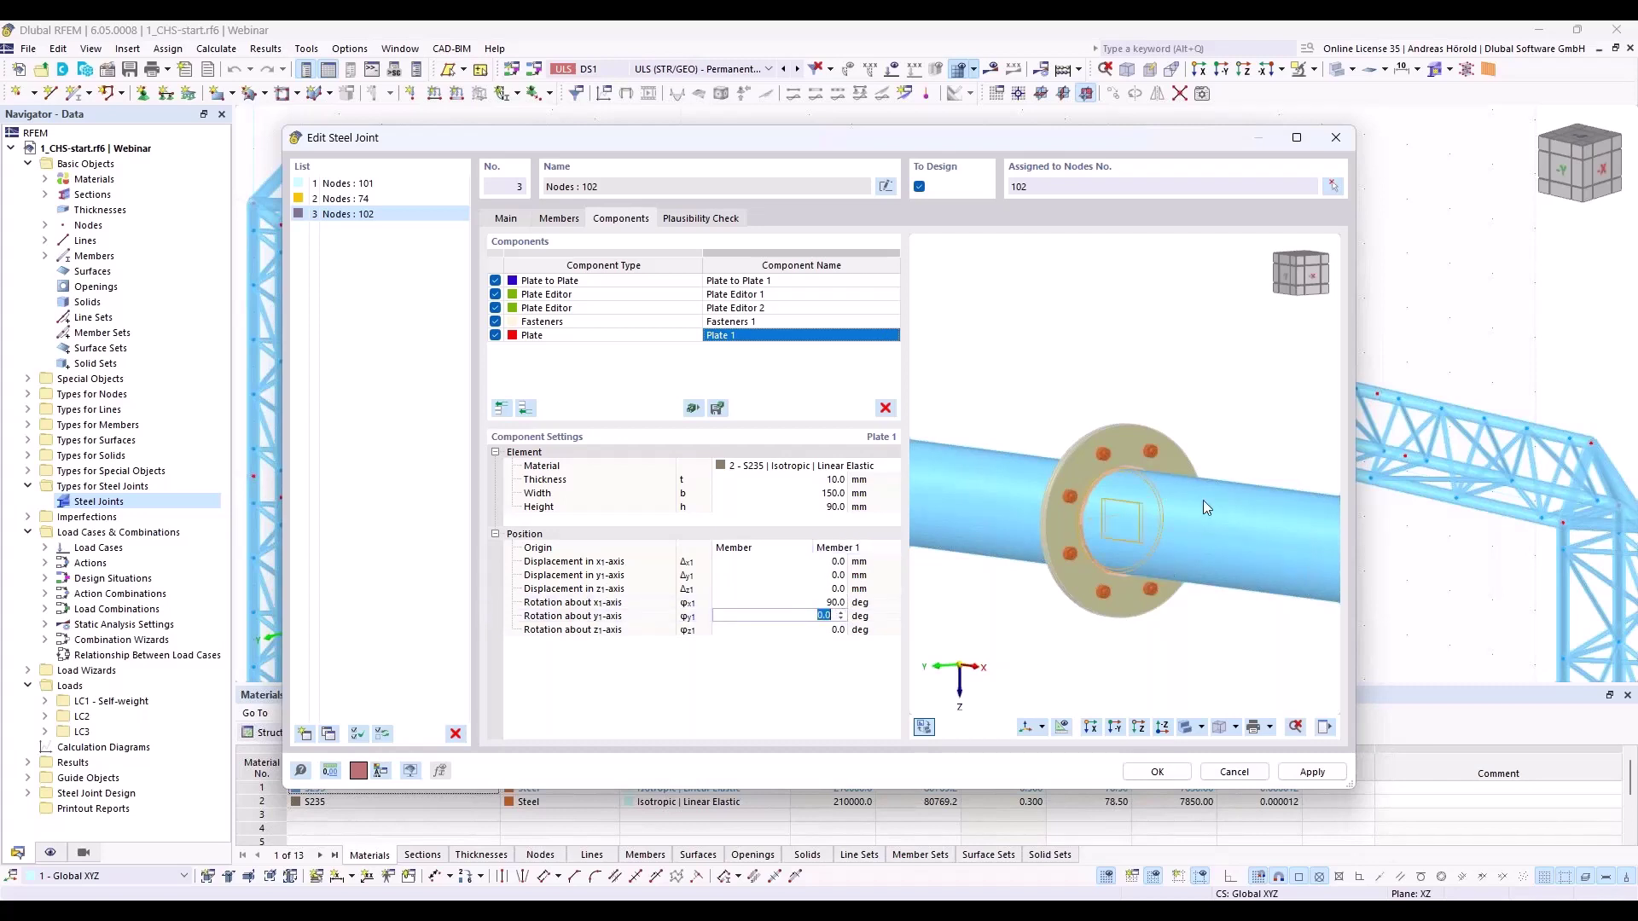
pyautogui.scroll(5, 1109, 517)
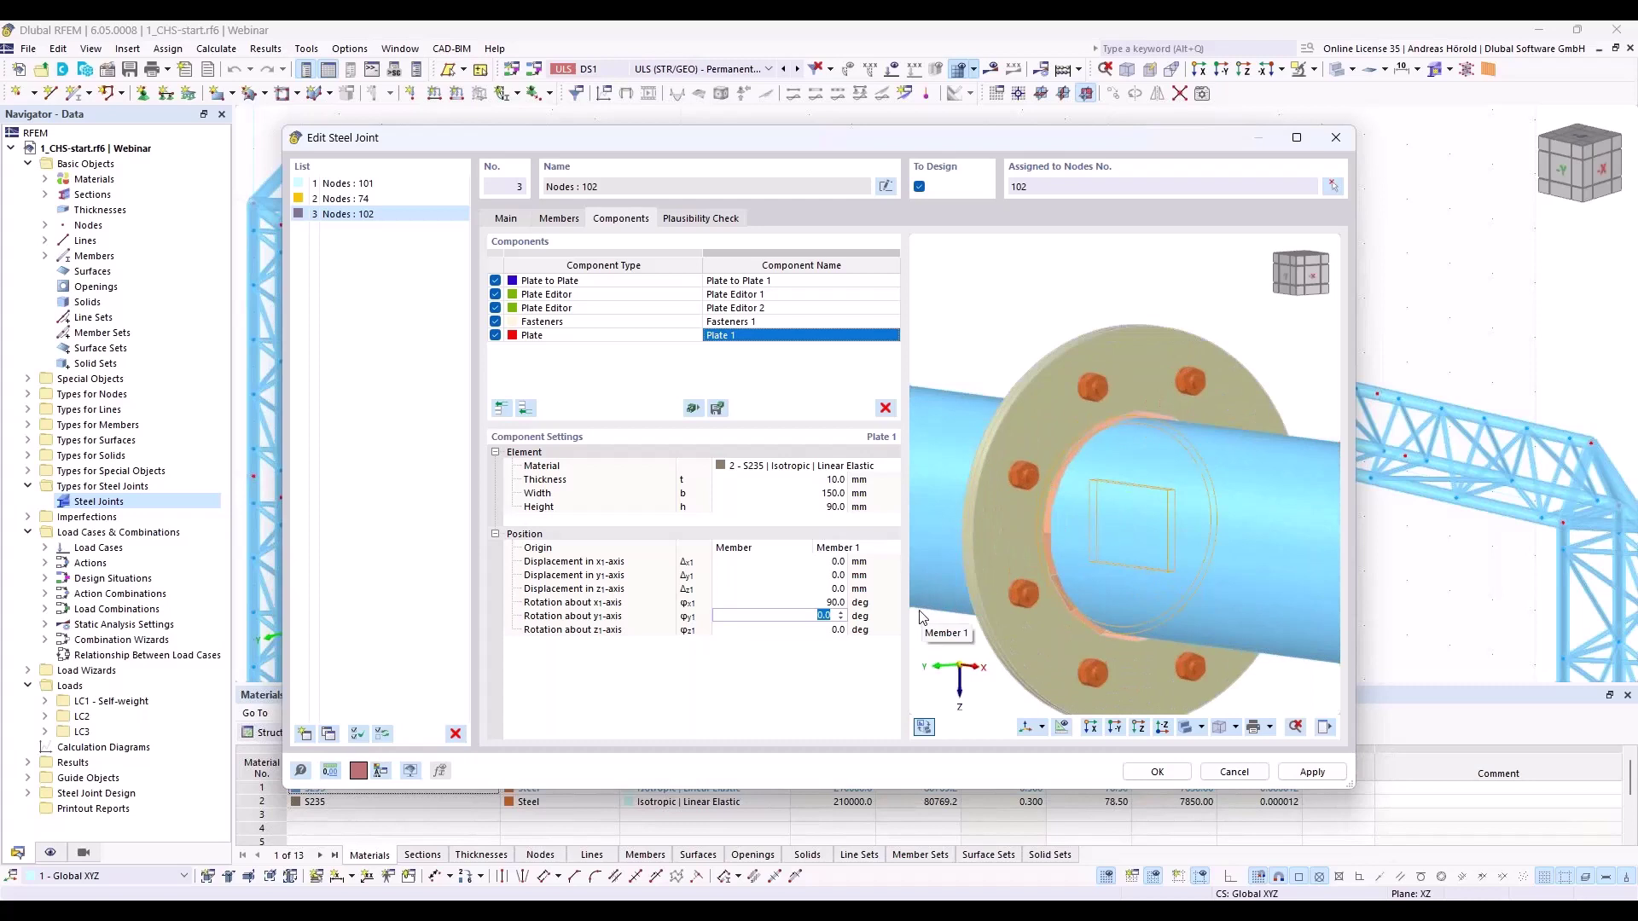
# Displace the stiffener plate by 85 mm along the member's x-axis and -160 mm along its z-axis
pyautogui.press('Up')
pyautogui.press('Up')
pyautogui.press('Up')
pyautogui.press('Up')
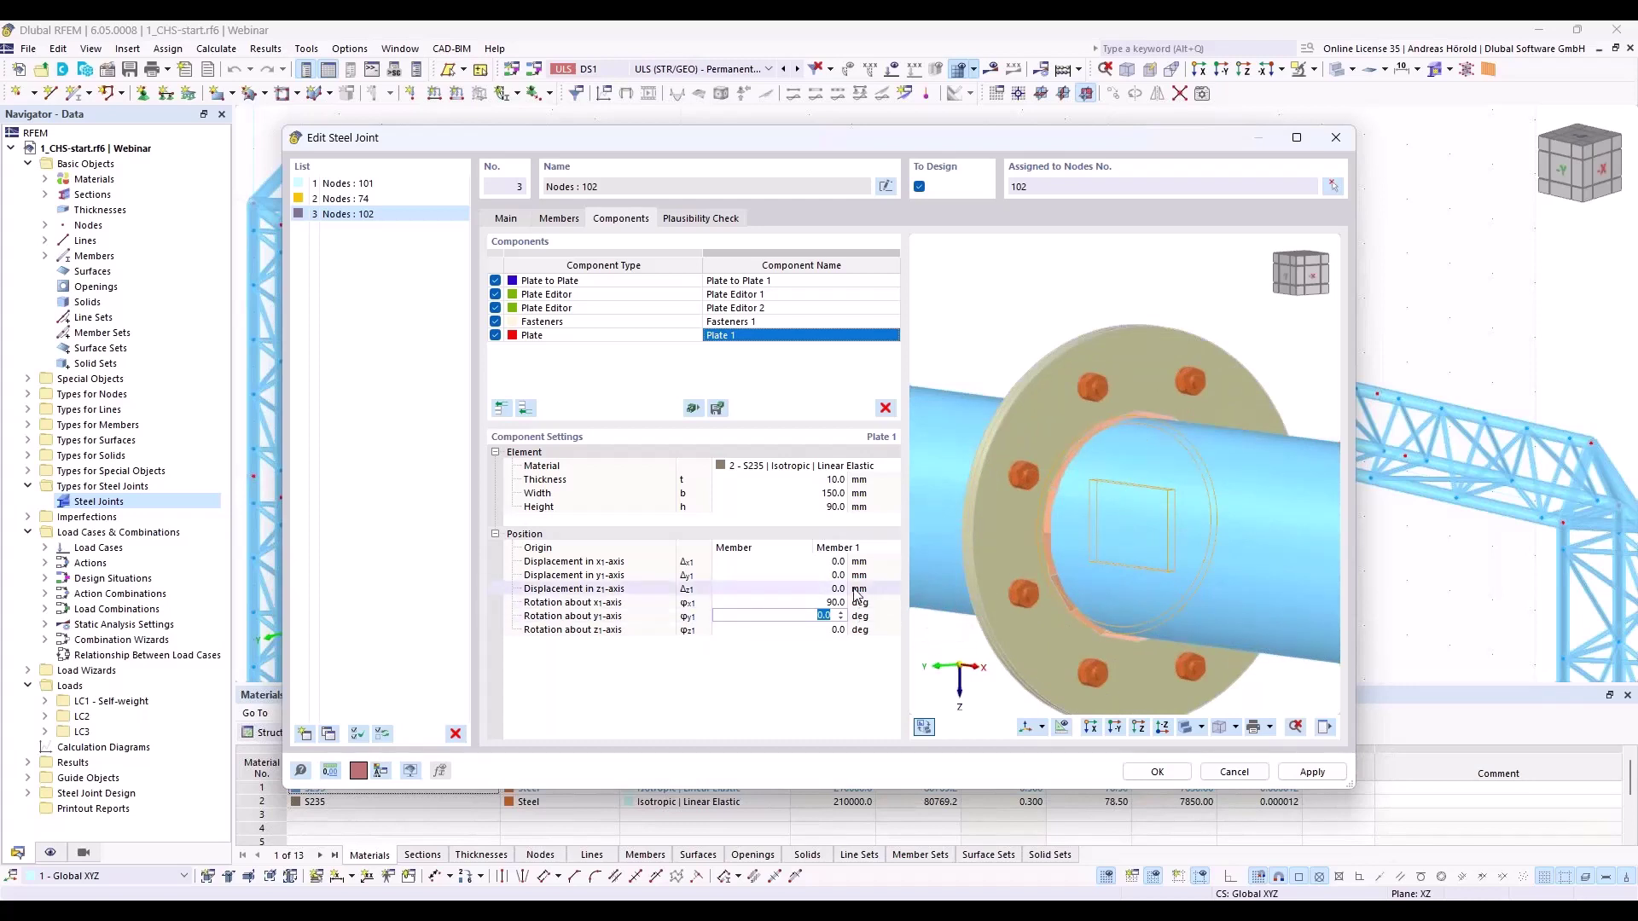
pyautogui.write('85')
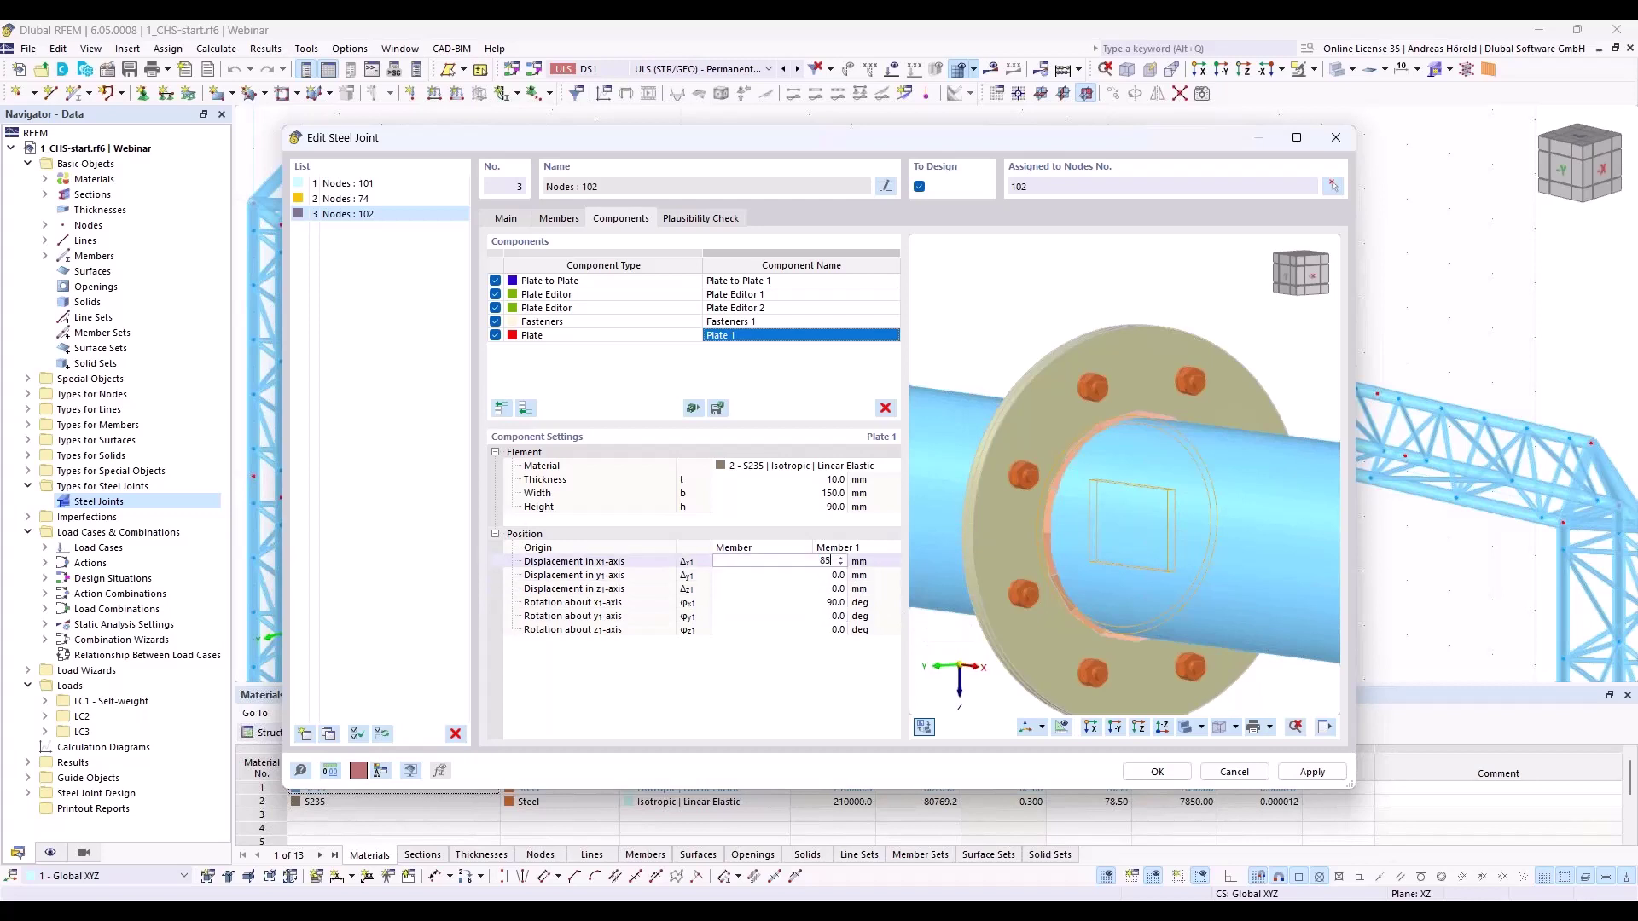
pyautogui.press('Return')
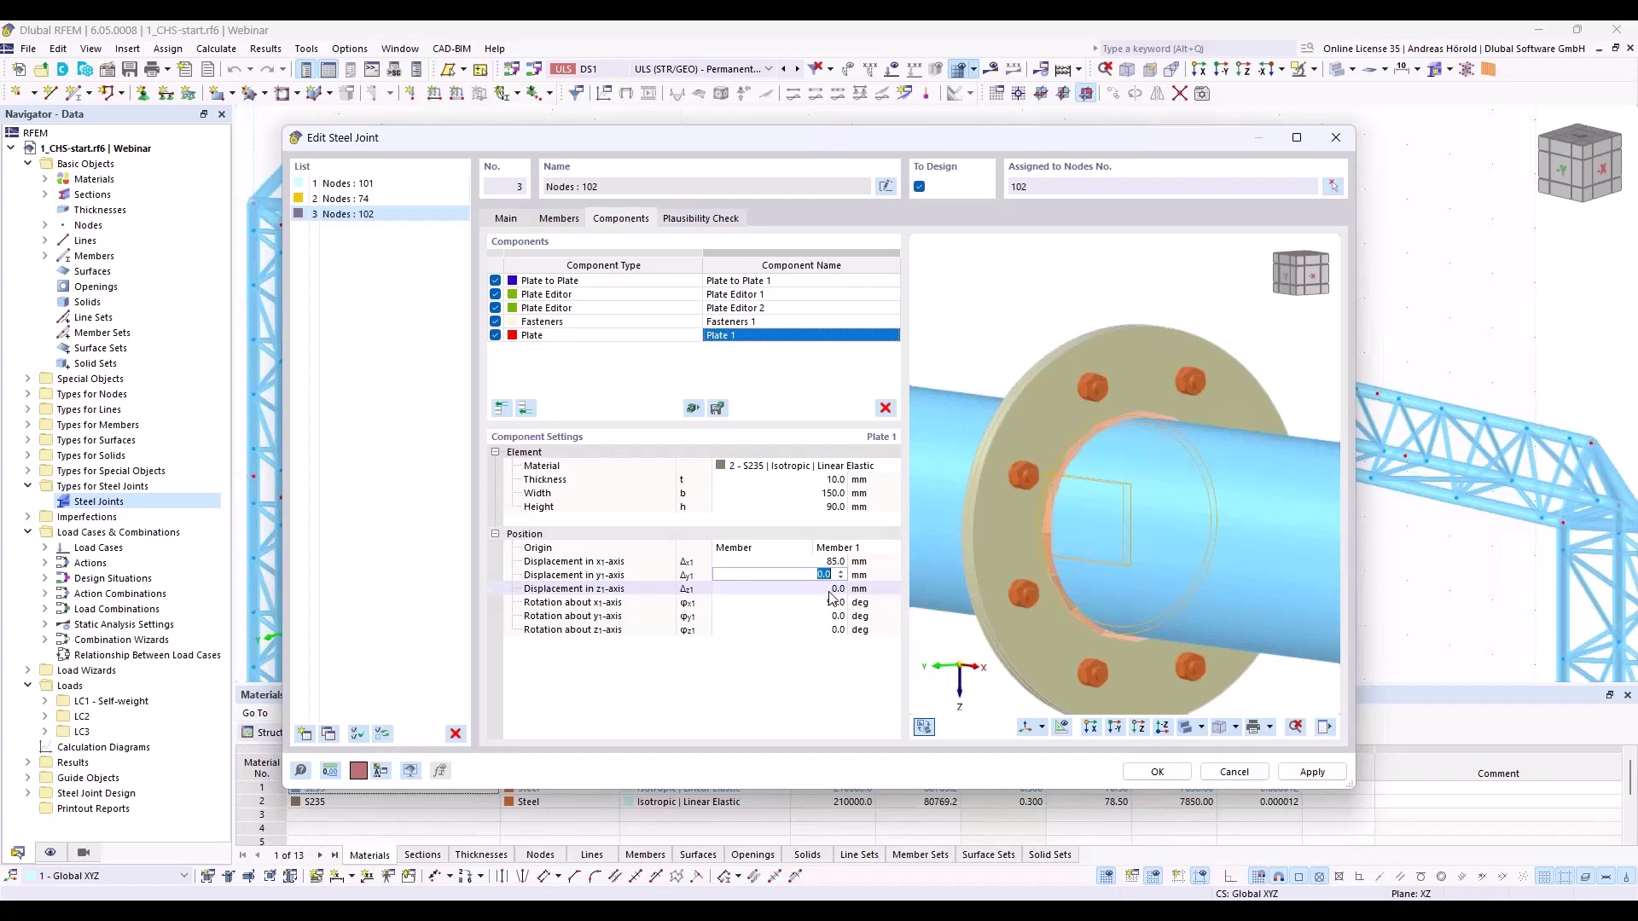
pyautogui.press('Return')
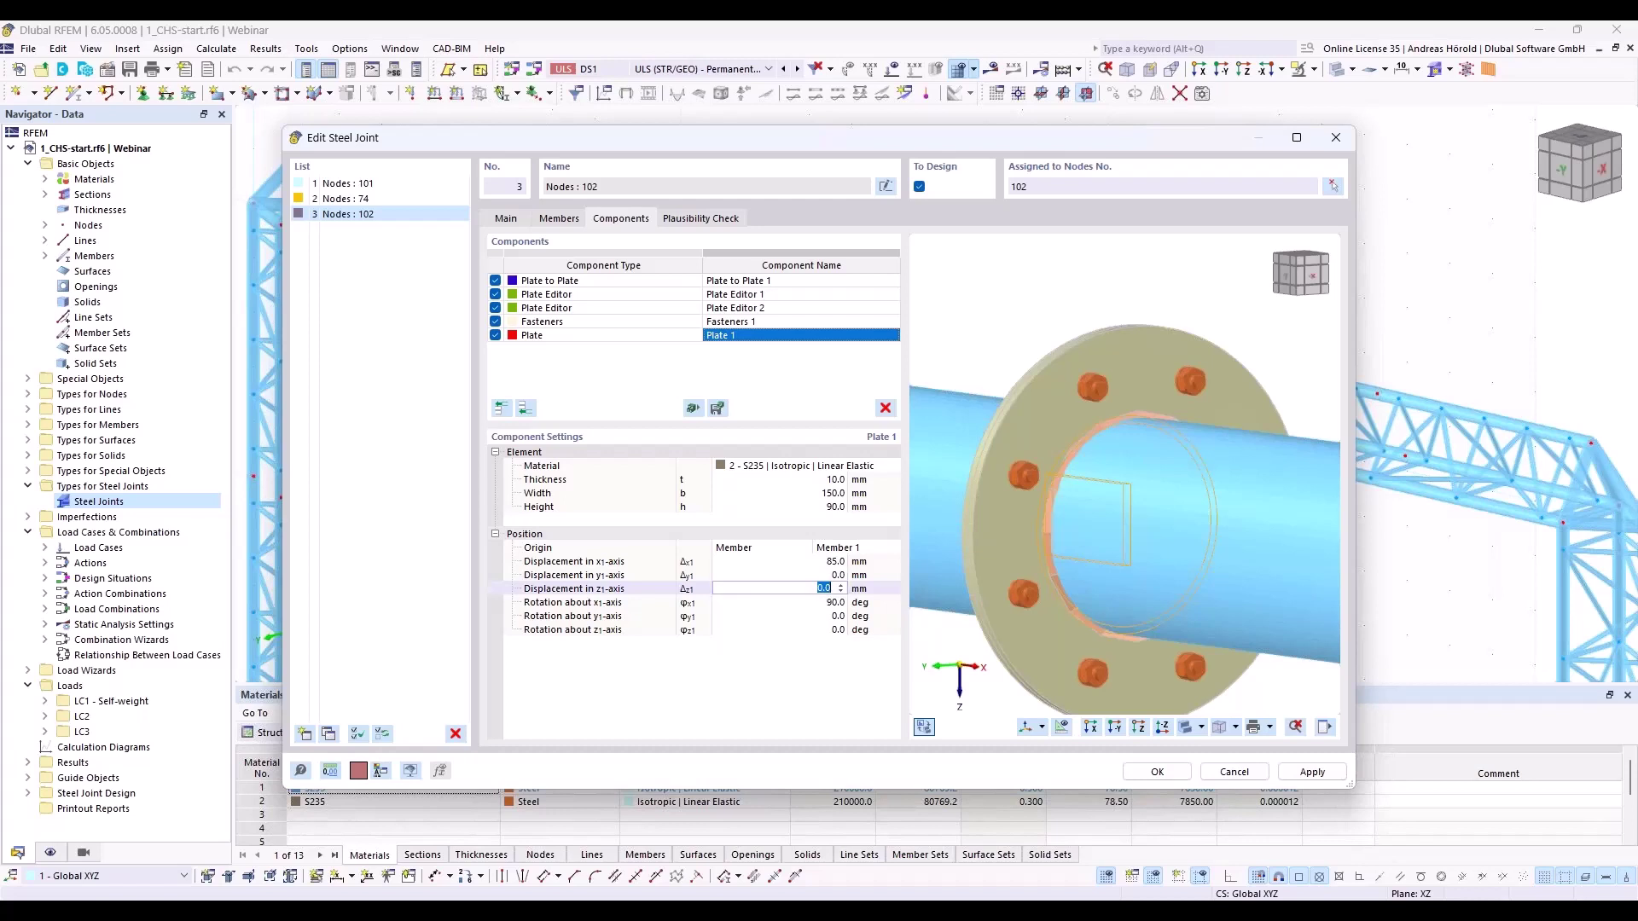
pyautogui.write('160')
pyautogui.press('Return')
pyautogui.keyDown('ctrl'); pyautogui.moveTo(966, 632); pyautogui.dragTo(1215, 616, button='middle'); pyautogui.keyUp('ctrl')
pyautogui.scroll(5, 1066, 435)
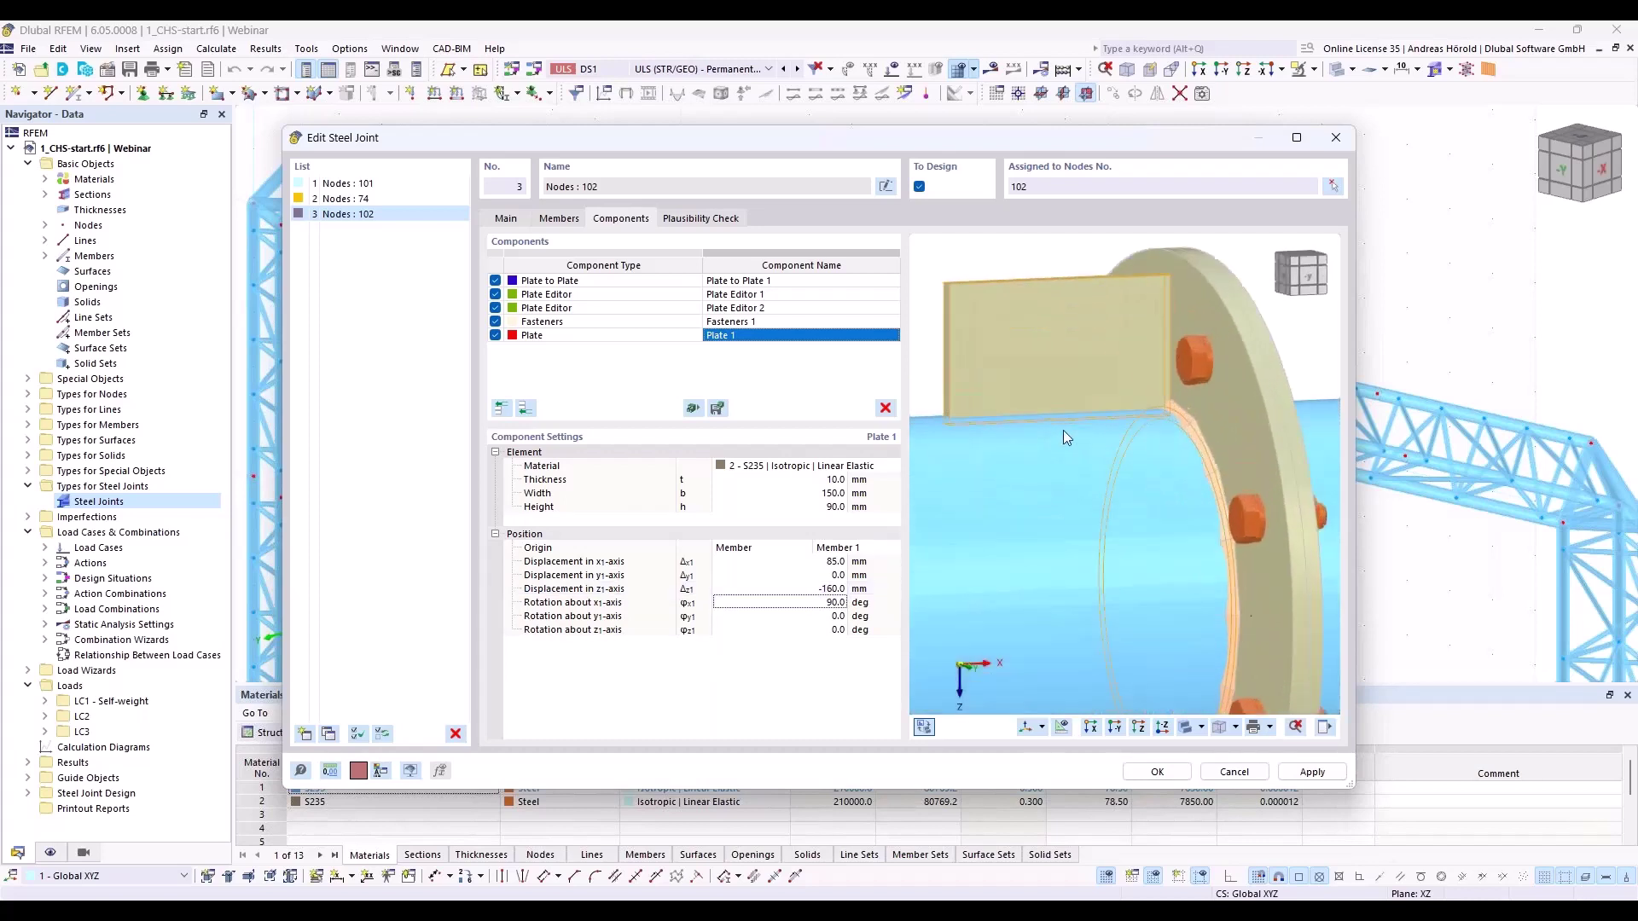
pyautogui.scroll(-5, 1063, 430)
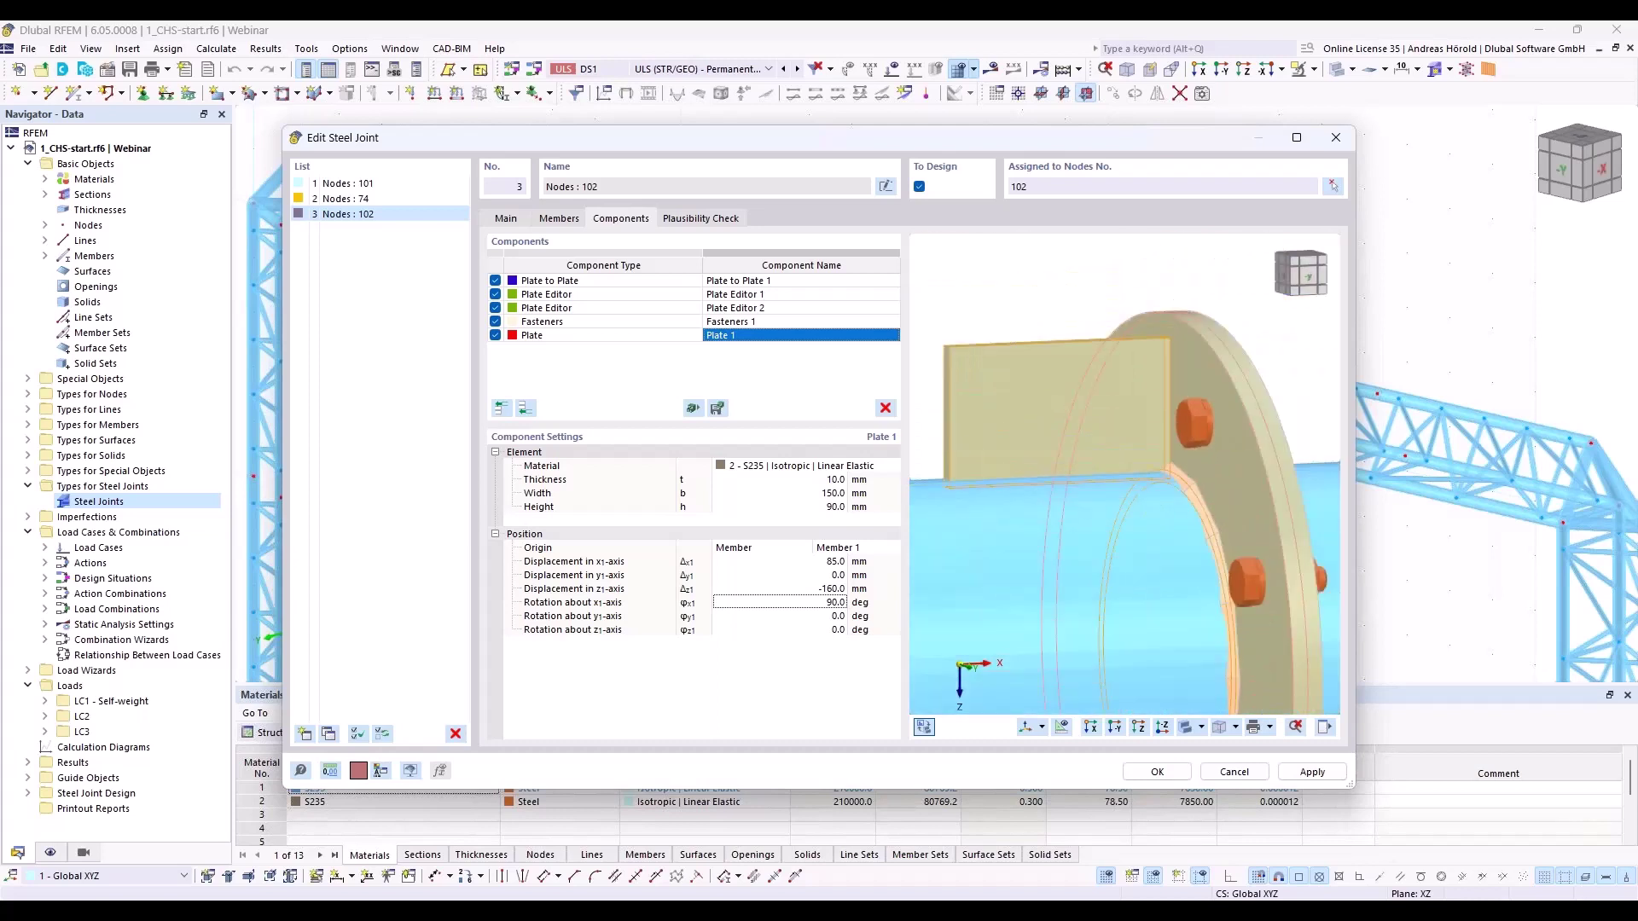
pyautogui.scroll(-3, 1063, 430)
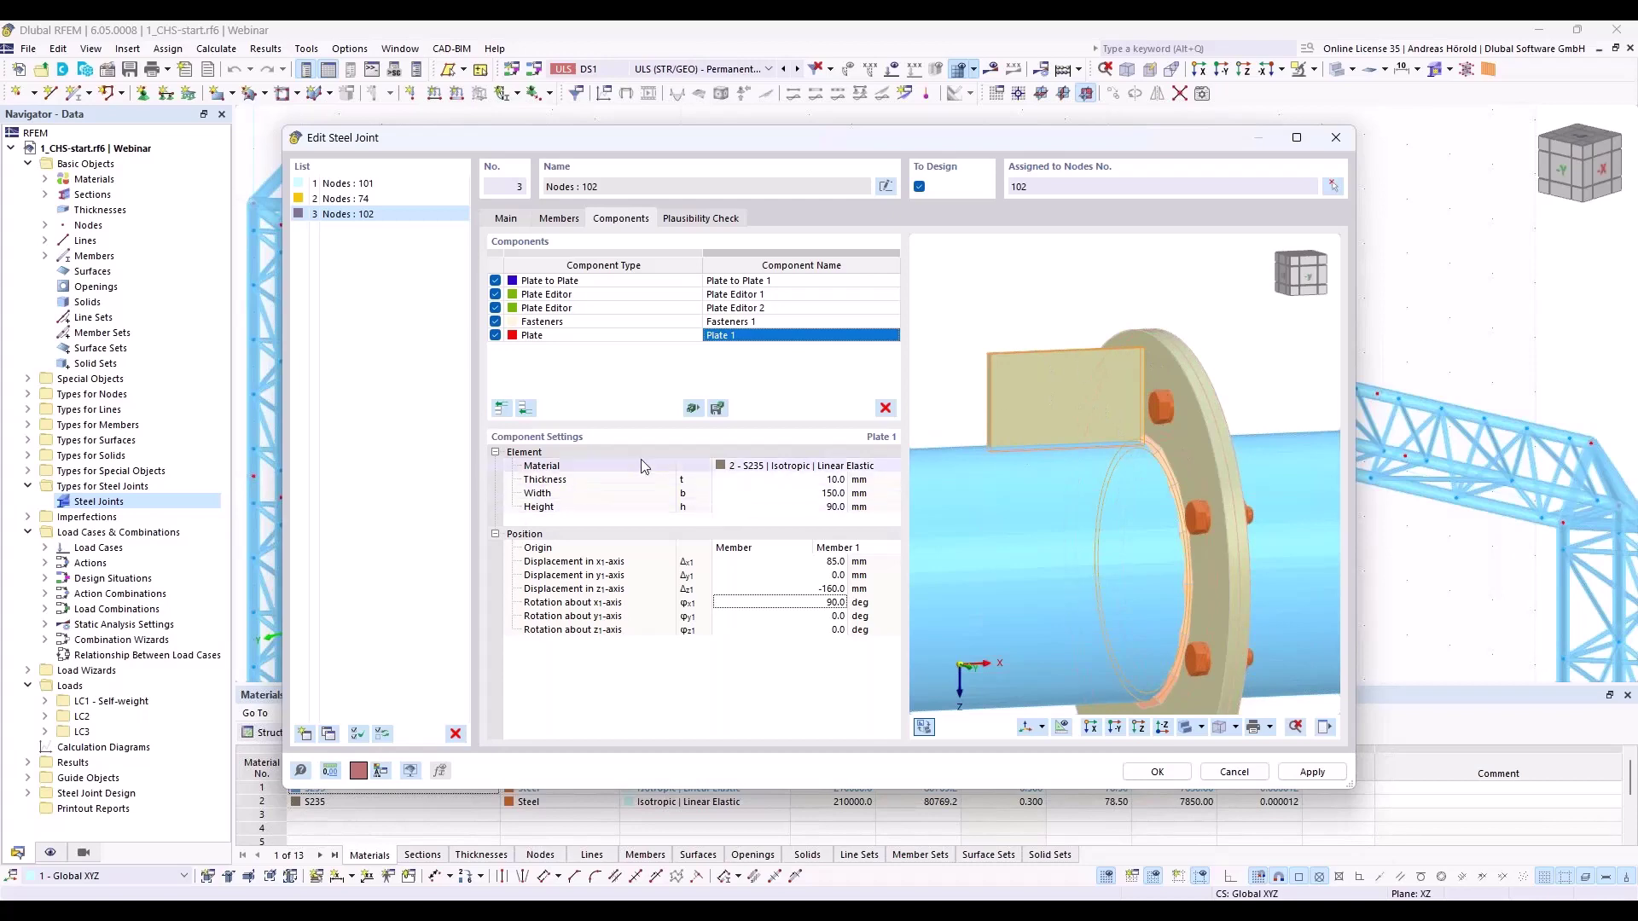
# Add a Plate Cut component that cuts Plate 1 by the flange plate "Plate to Plate 1 | Plate 1"
pyautogui.click(526, 409)
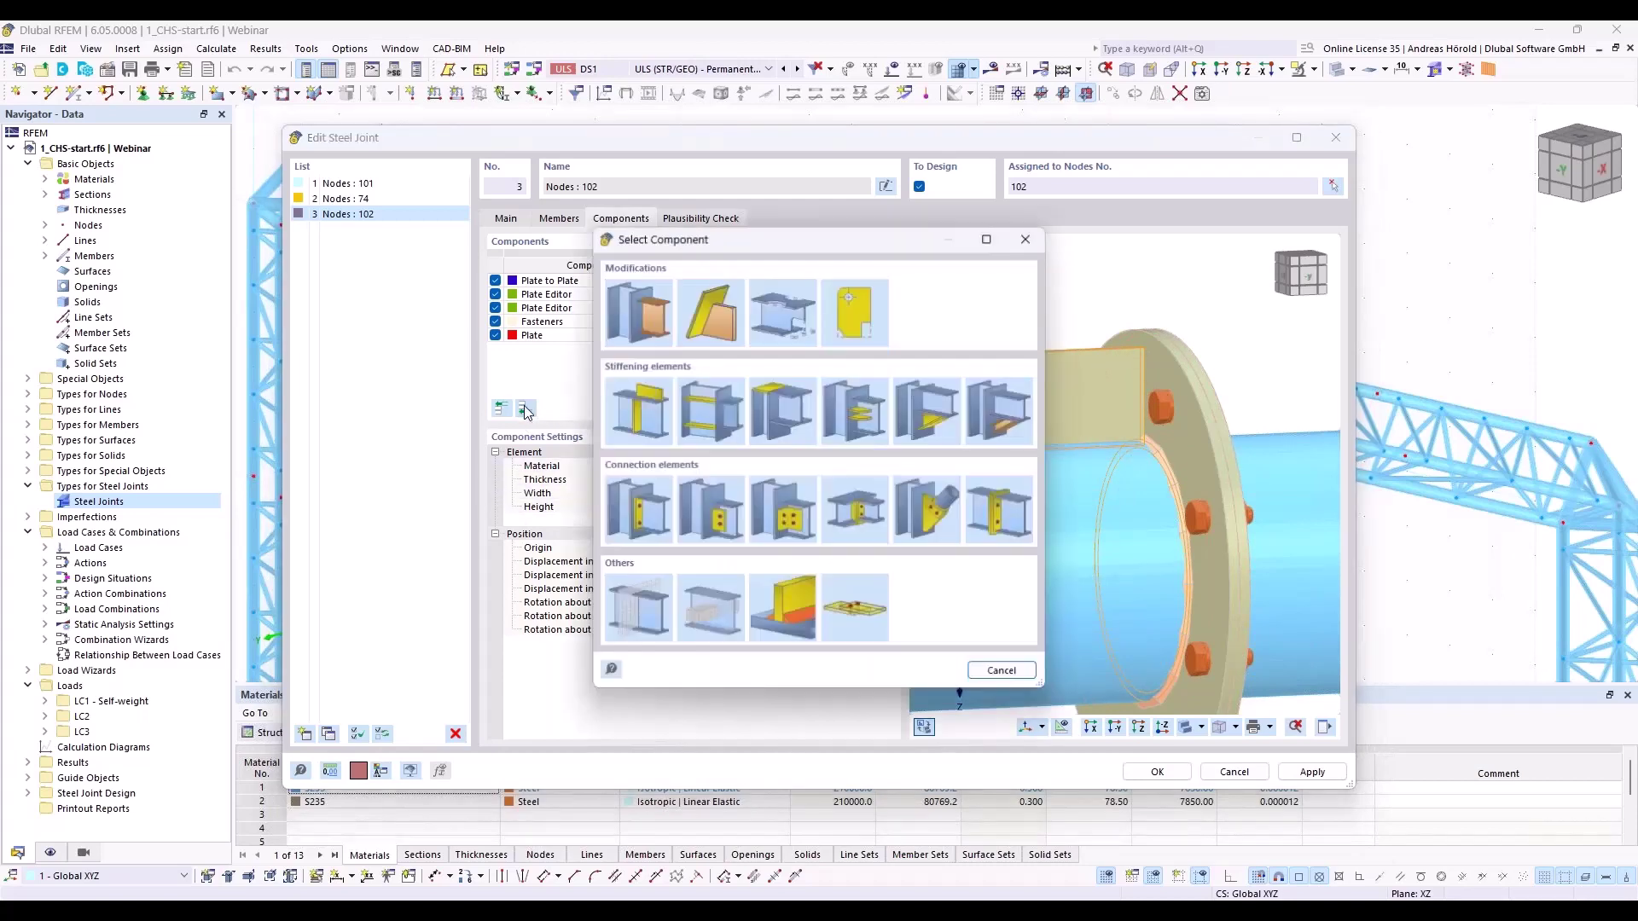
pyautogui.click(704, 318)
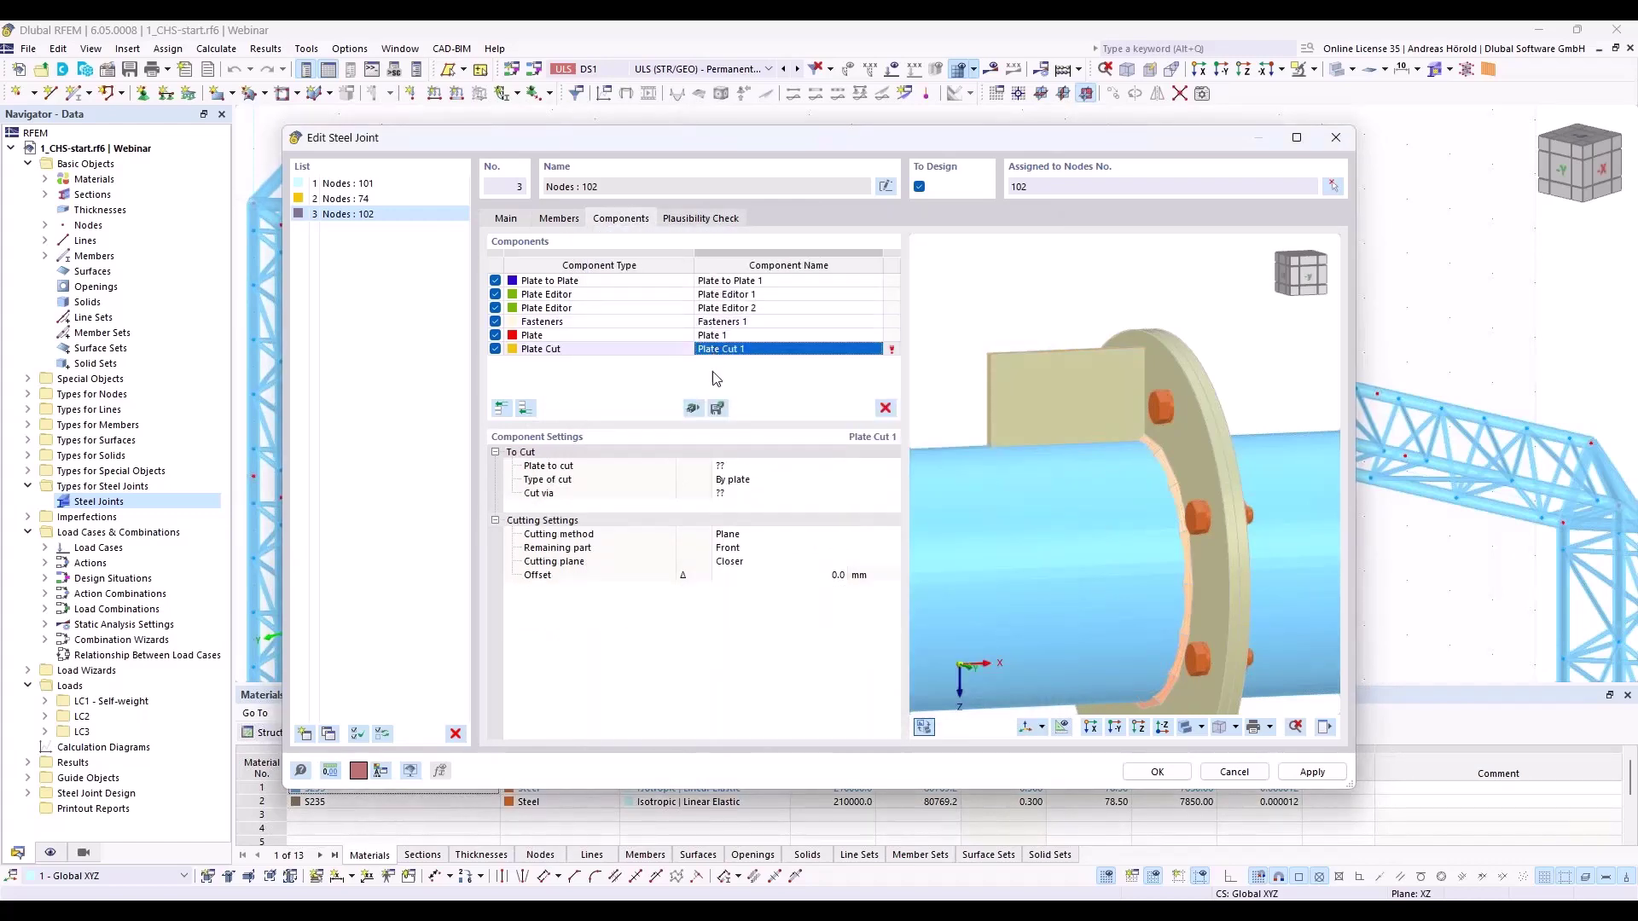
pyautogui.click(764, 467)
pyautogui.click(769, 468)
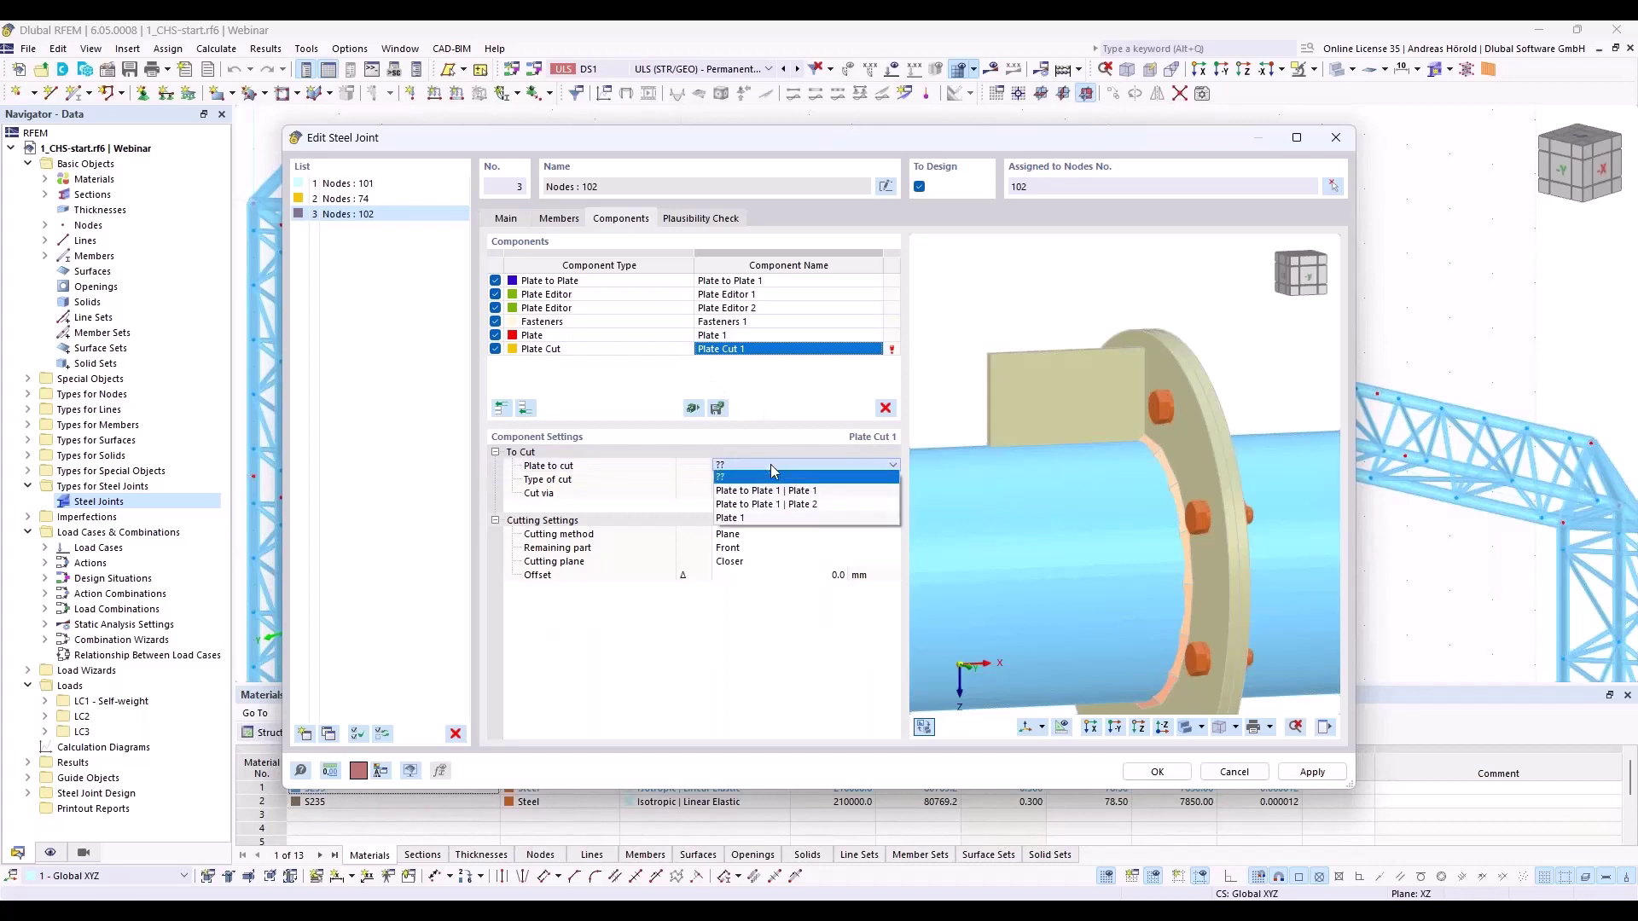
pyautogui.click(770, 507)
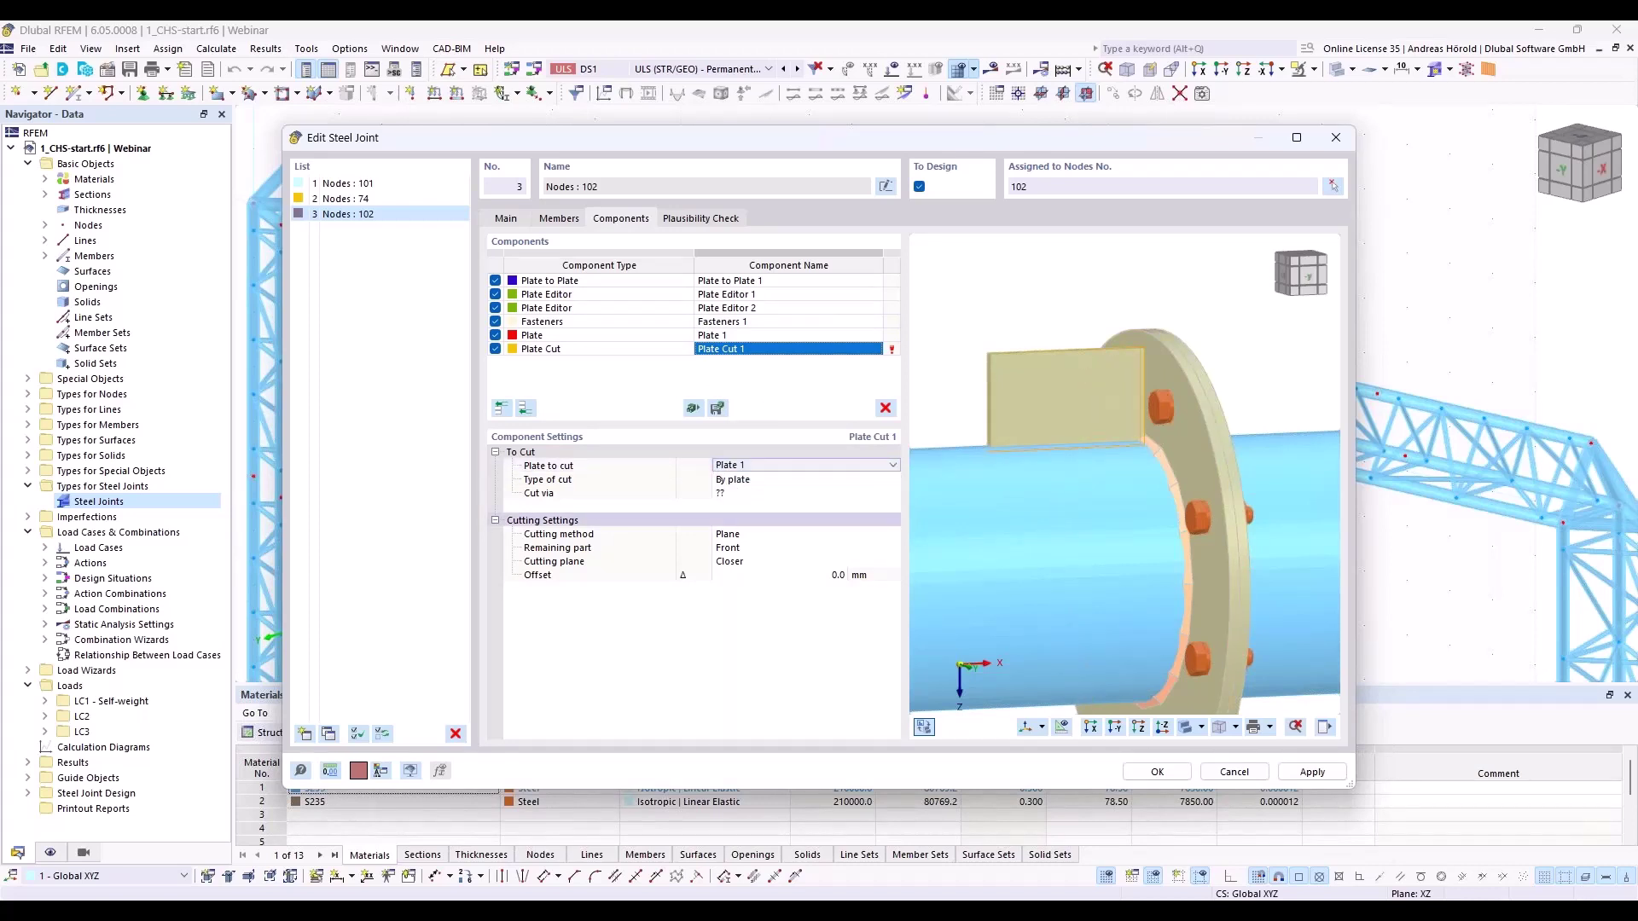
pyautogui.click(765, 495)
pyautogui.click(765, 494)
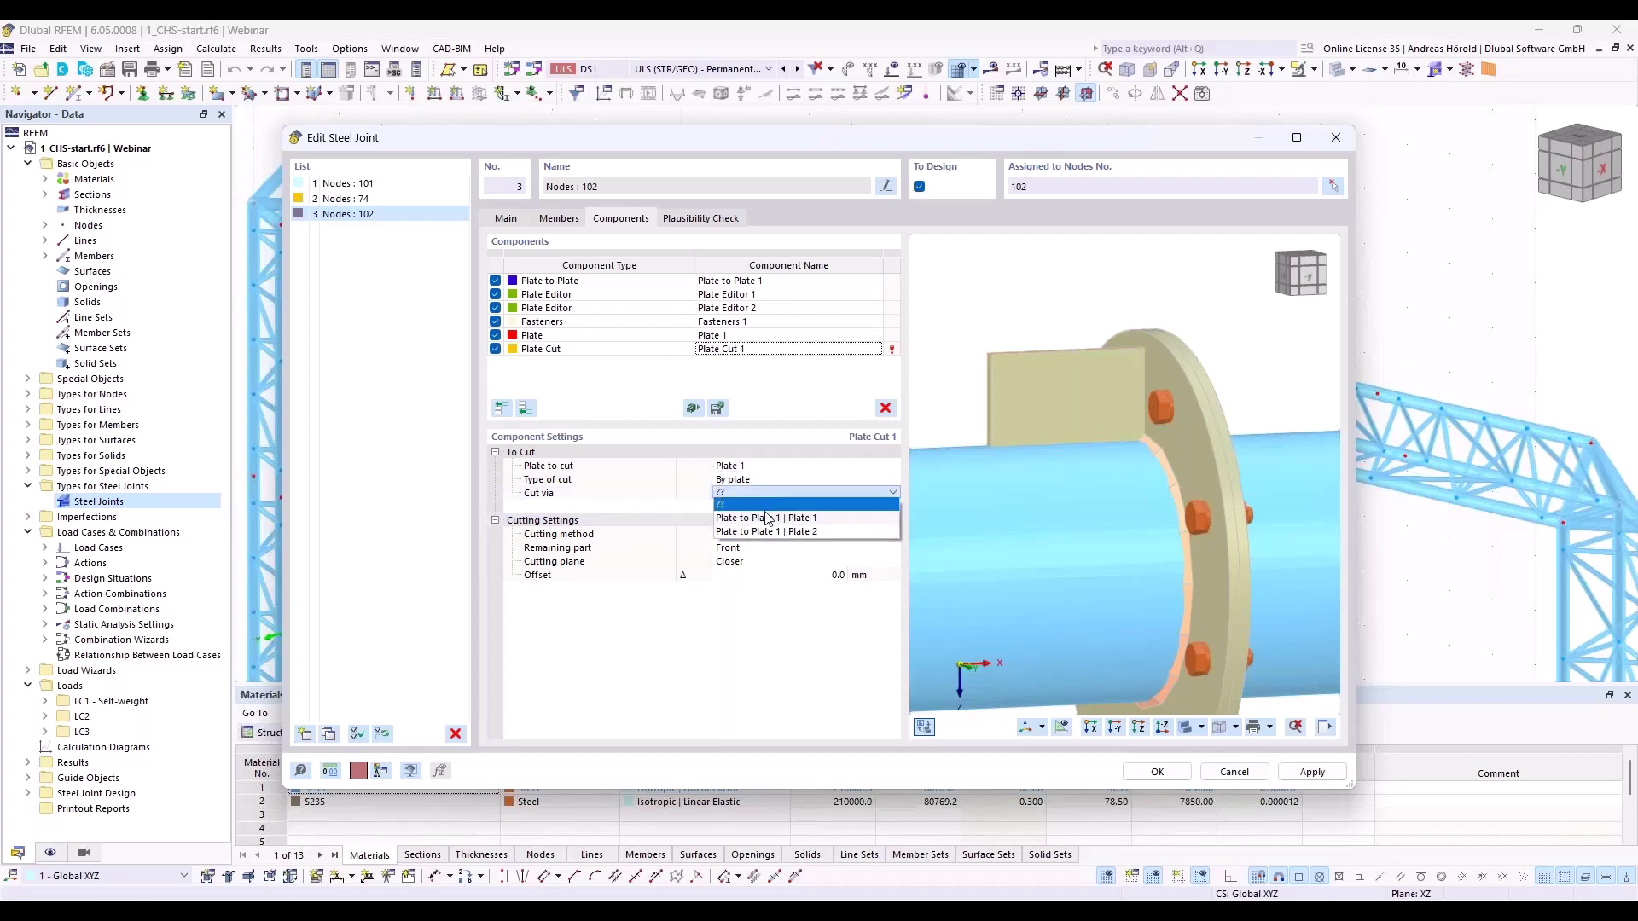
pyautogui.click(767, 518)
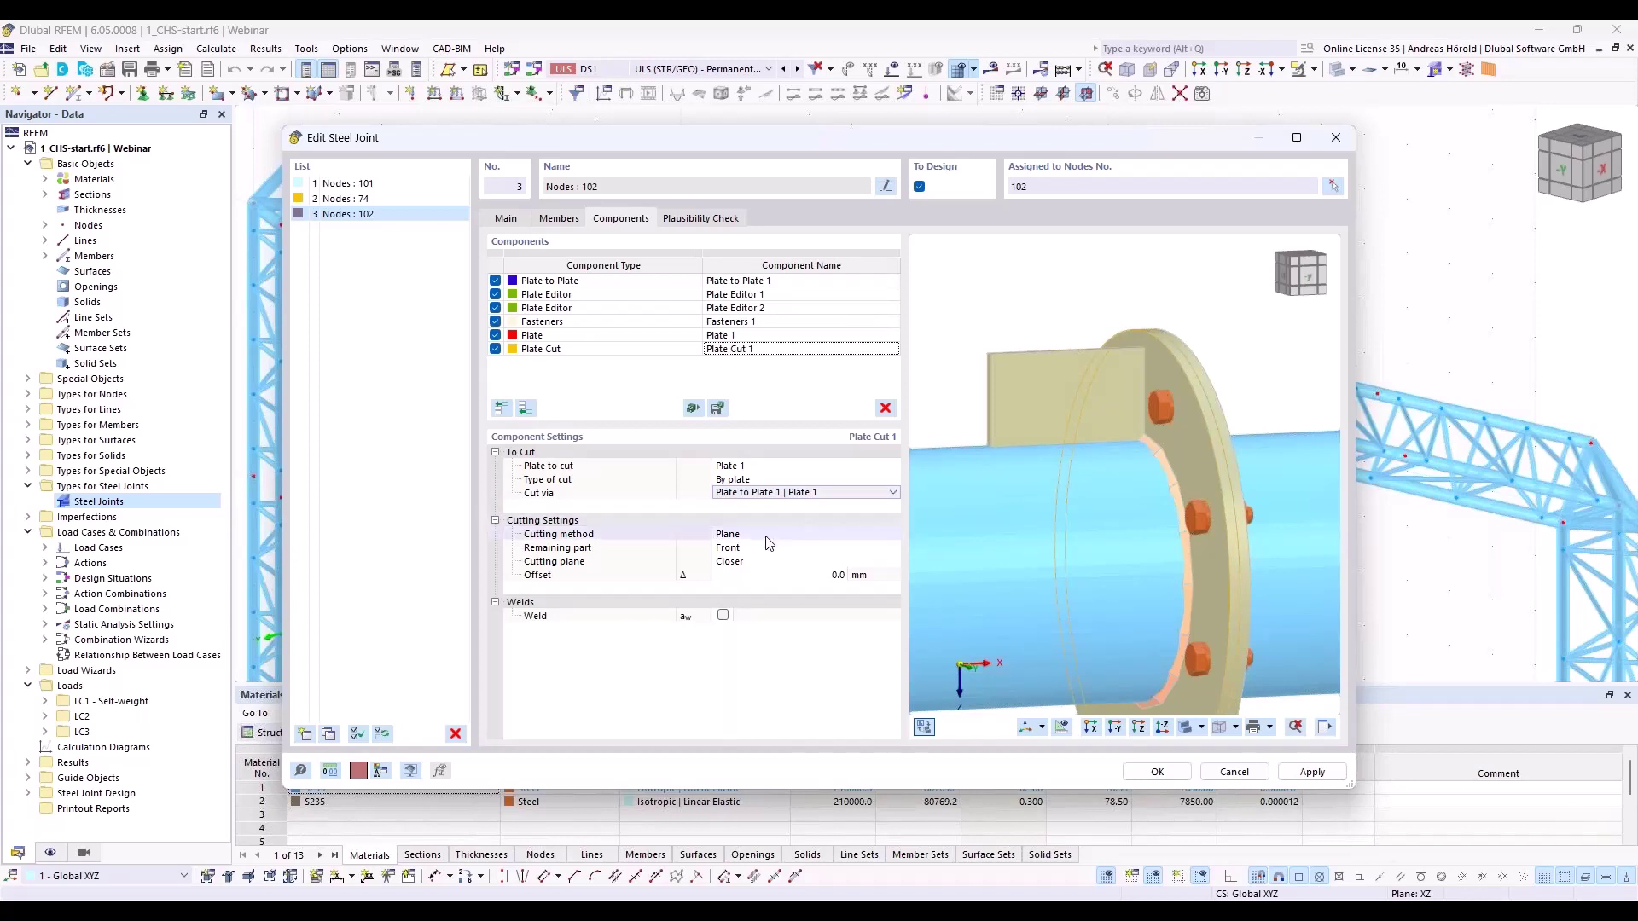
# Enable a weld for the first plate cut and set its size to 4 mm
pyautogui.click(729, 619)
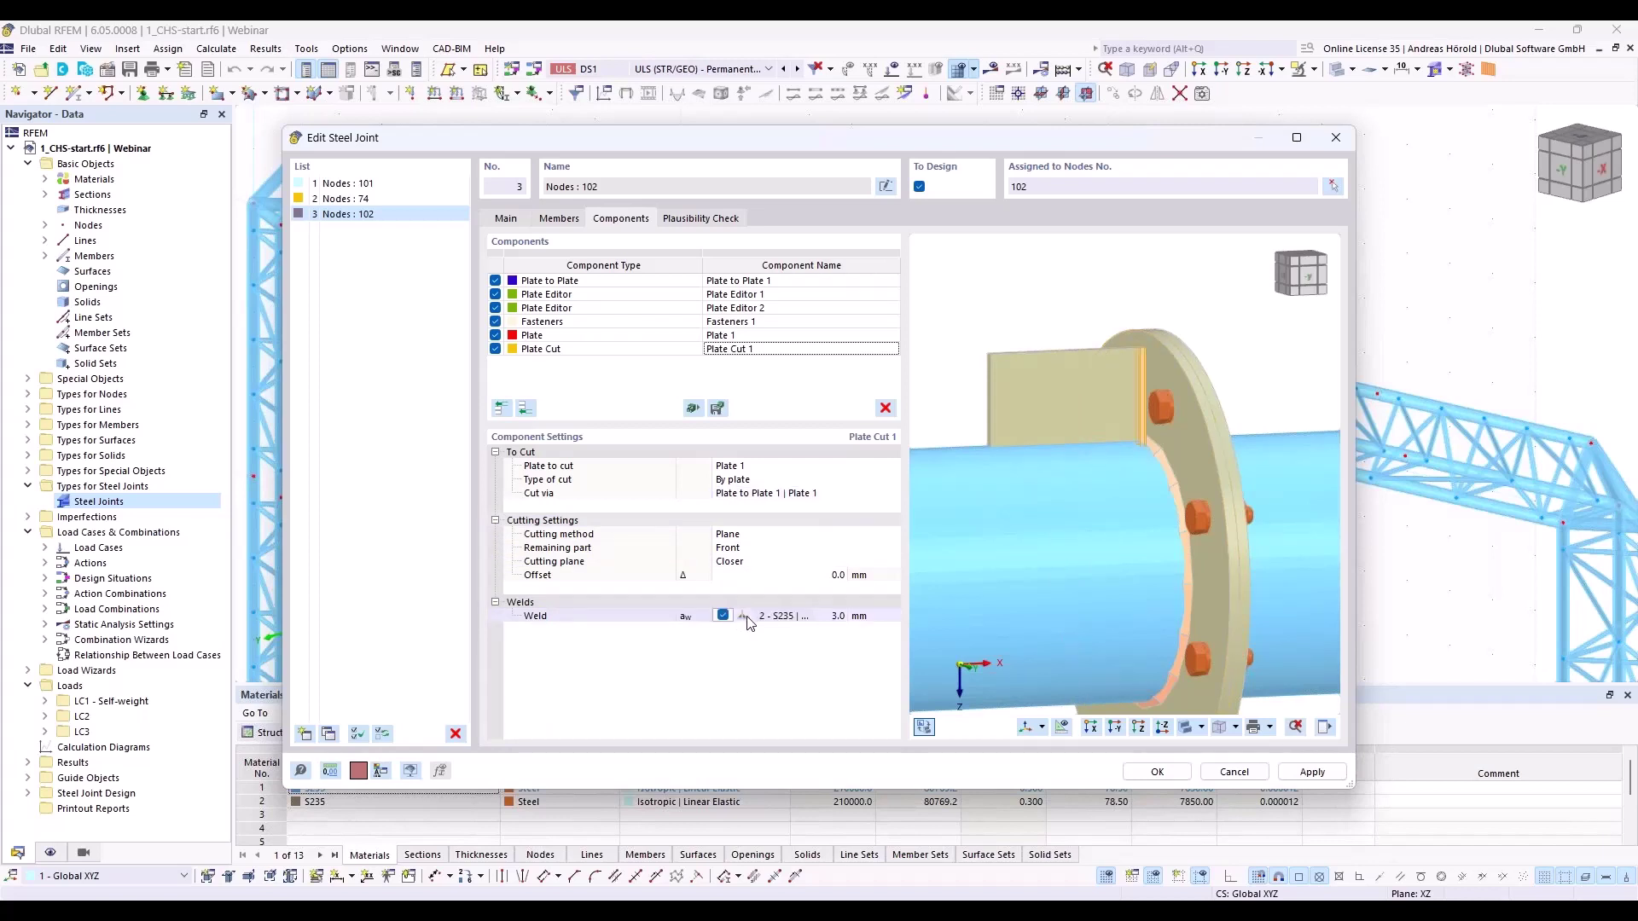
pyautogui.click(840, 617)
pyautogui.write('4')
pyautogui.press('Tab')
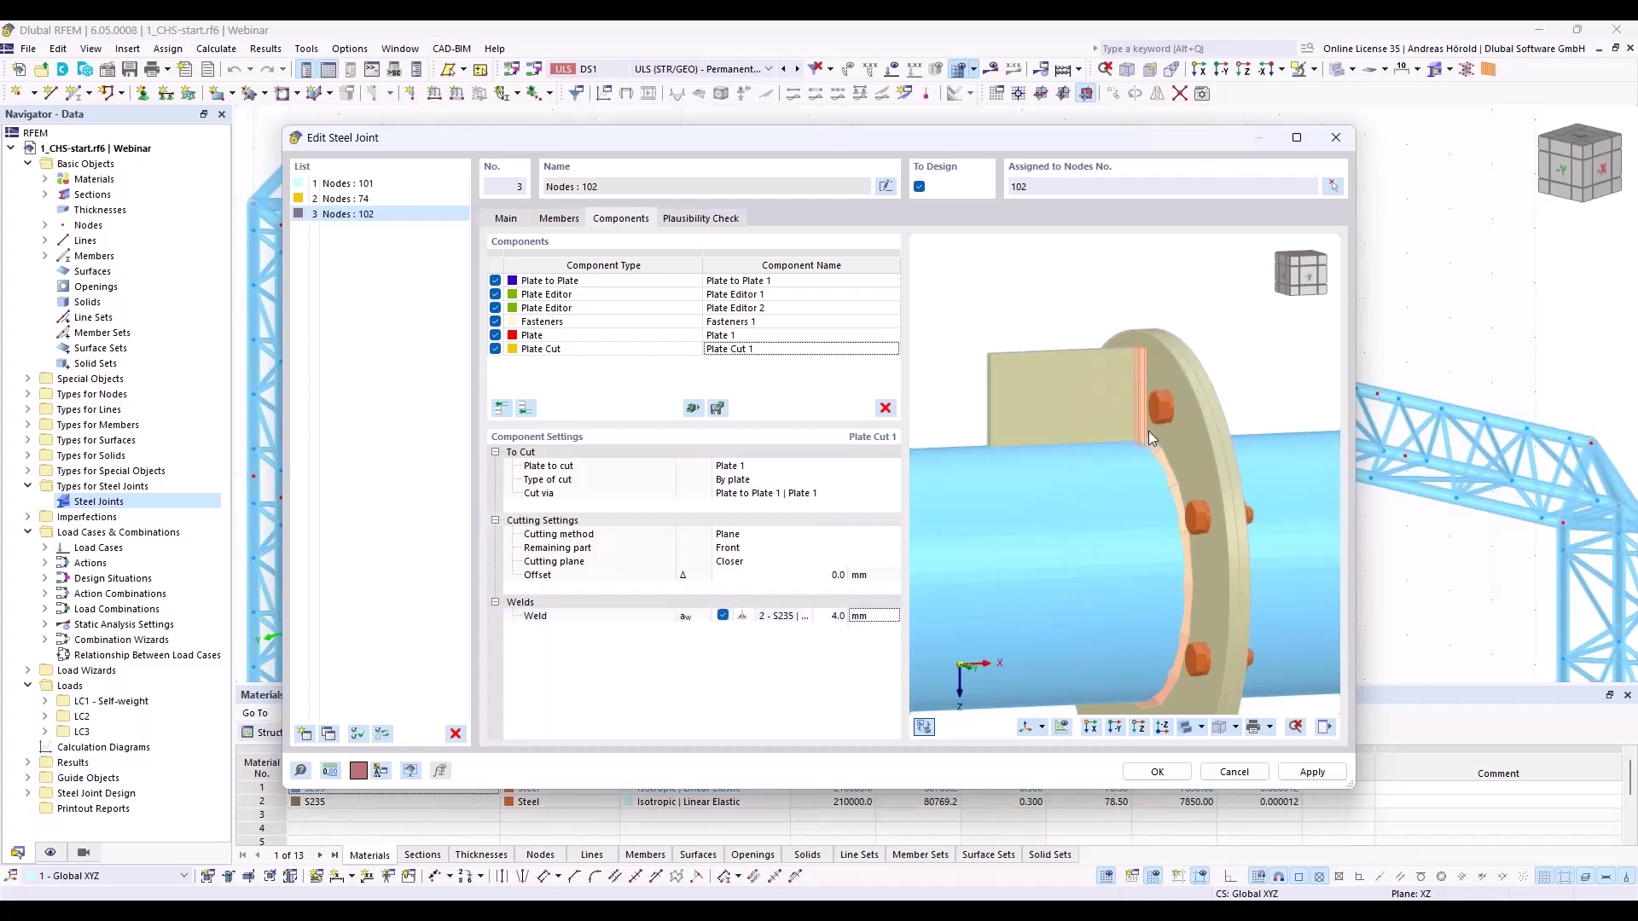
pyautogui.keyDown('ctrl'); pyautogui.moveTo(1139, 383); pyautogui.dragTo(1174, 381, button='middle'); pyautogui.keyUp('ctrl')
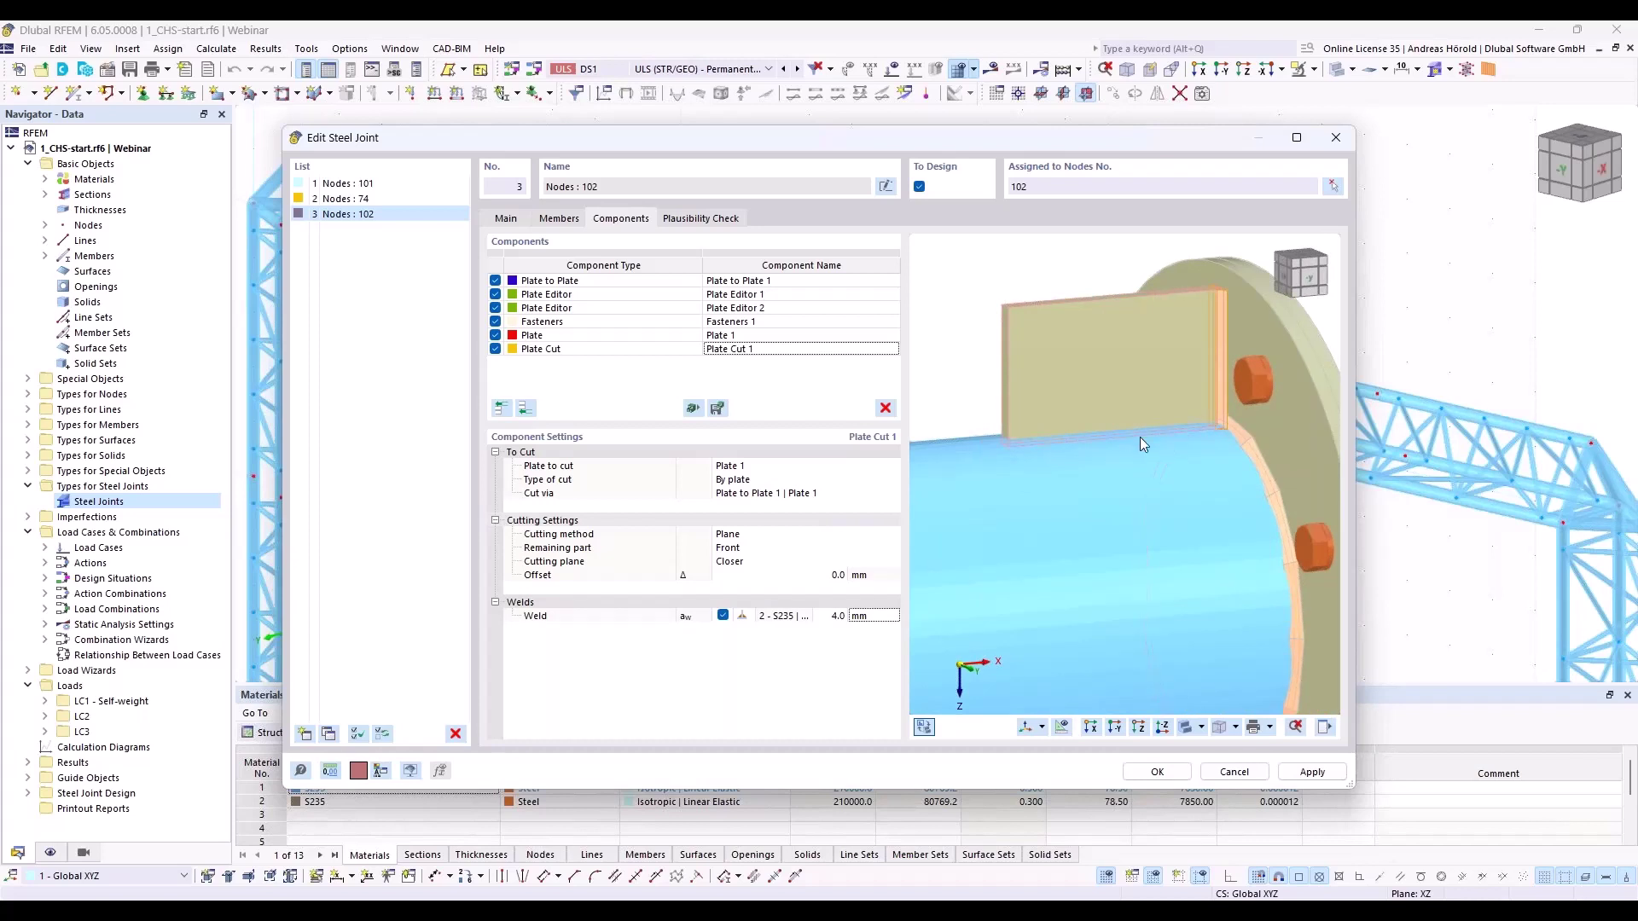
# Add a second Plate Cut component that cuts Plate 1 by member, using Member 1
pyautogui.click(525, 409)
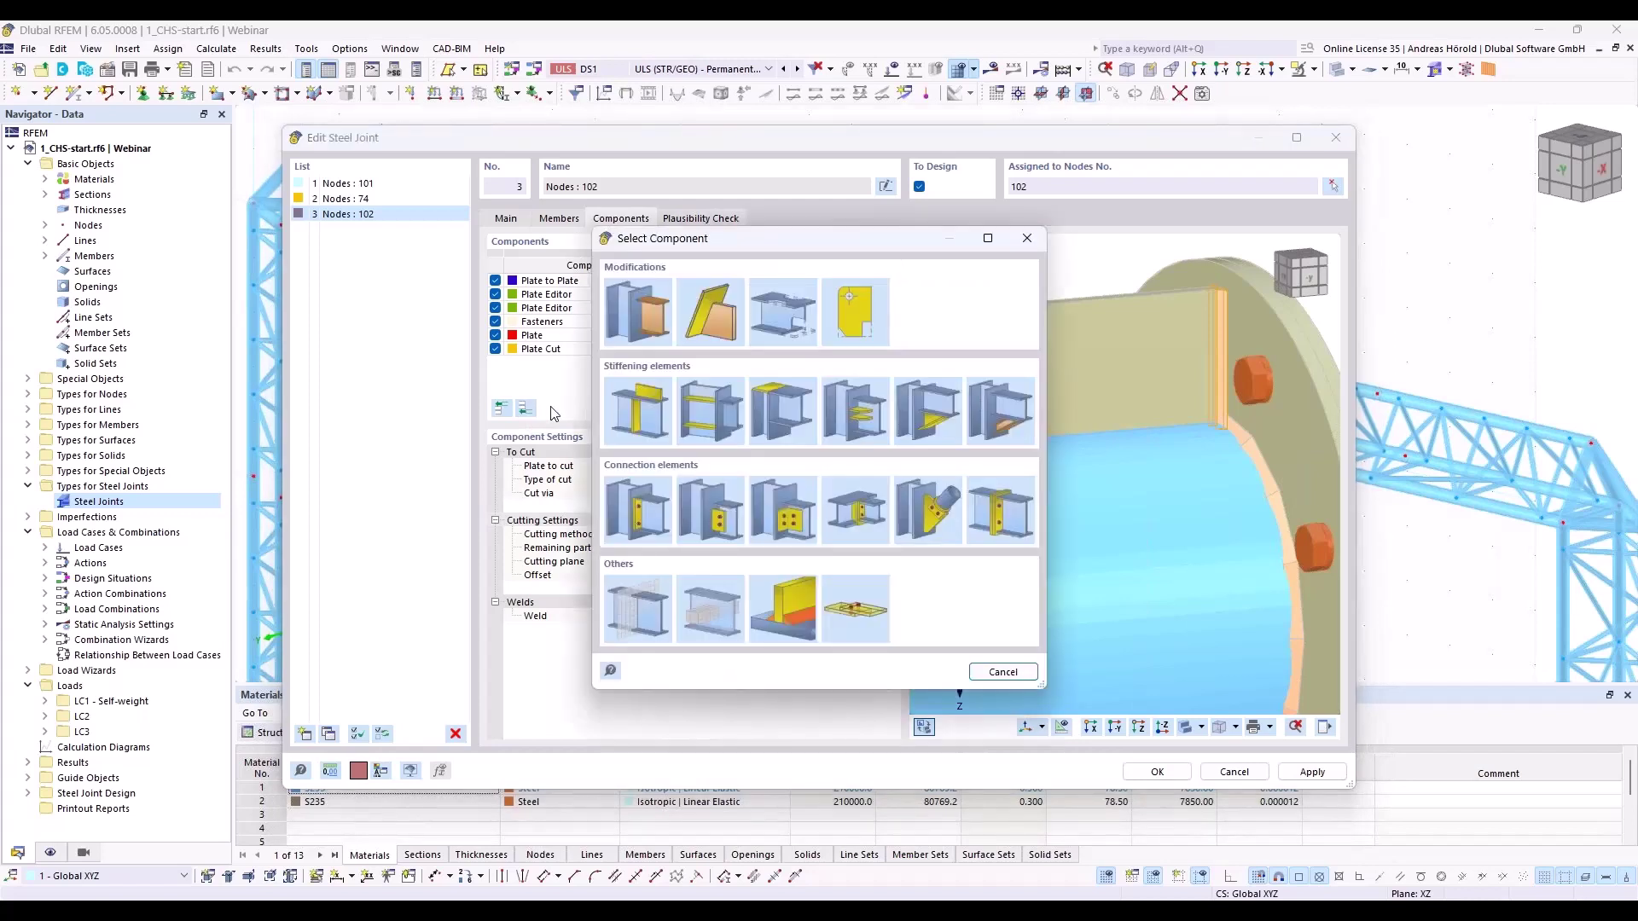
pyautogui.click(725, 298)
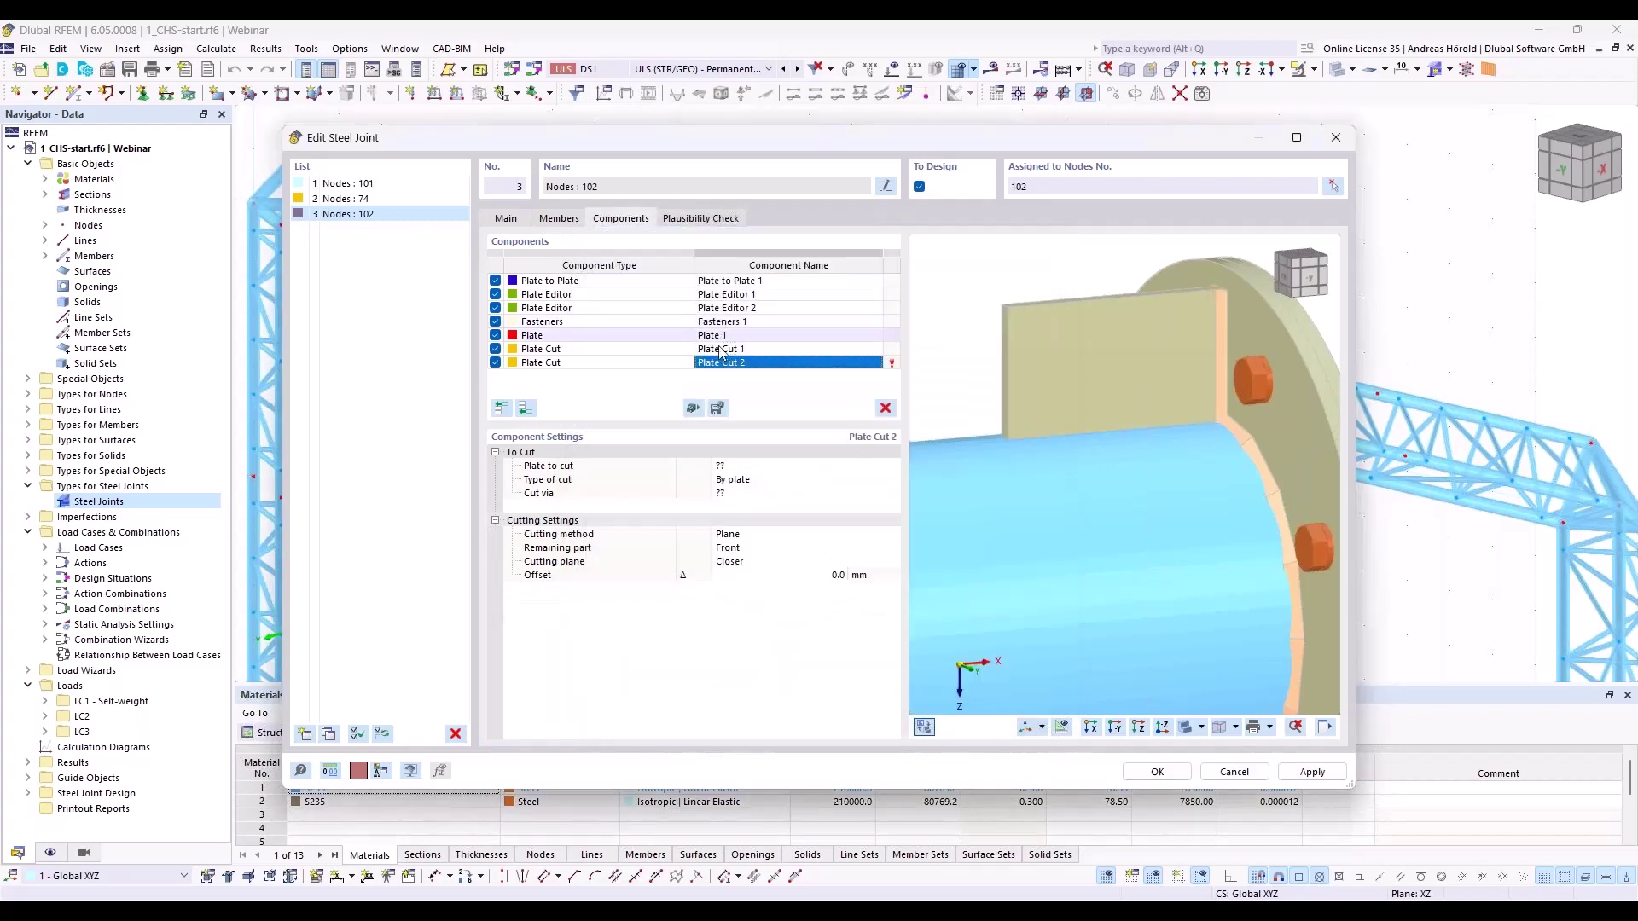
pyautogui.click(756, 470)
pyautogui.click(759, 469)
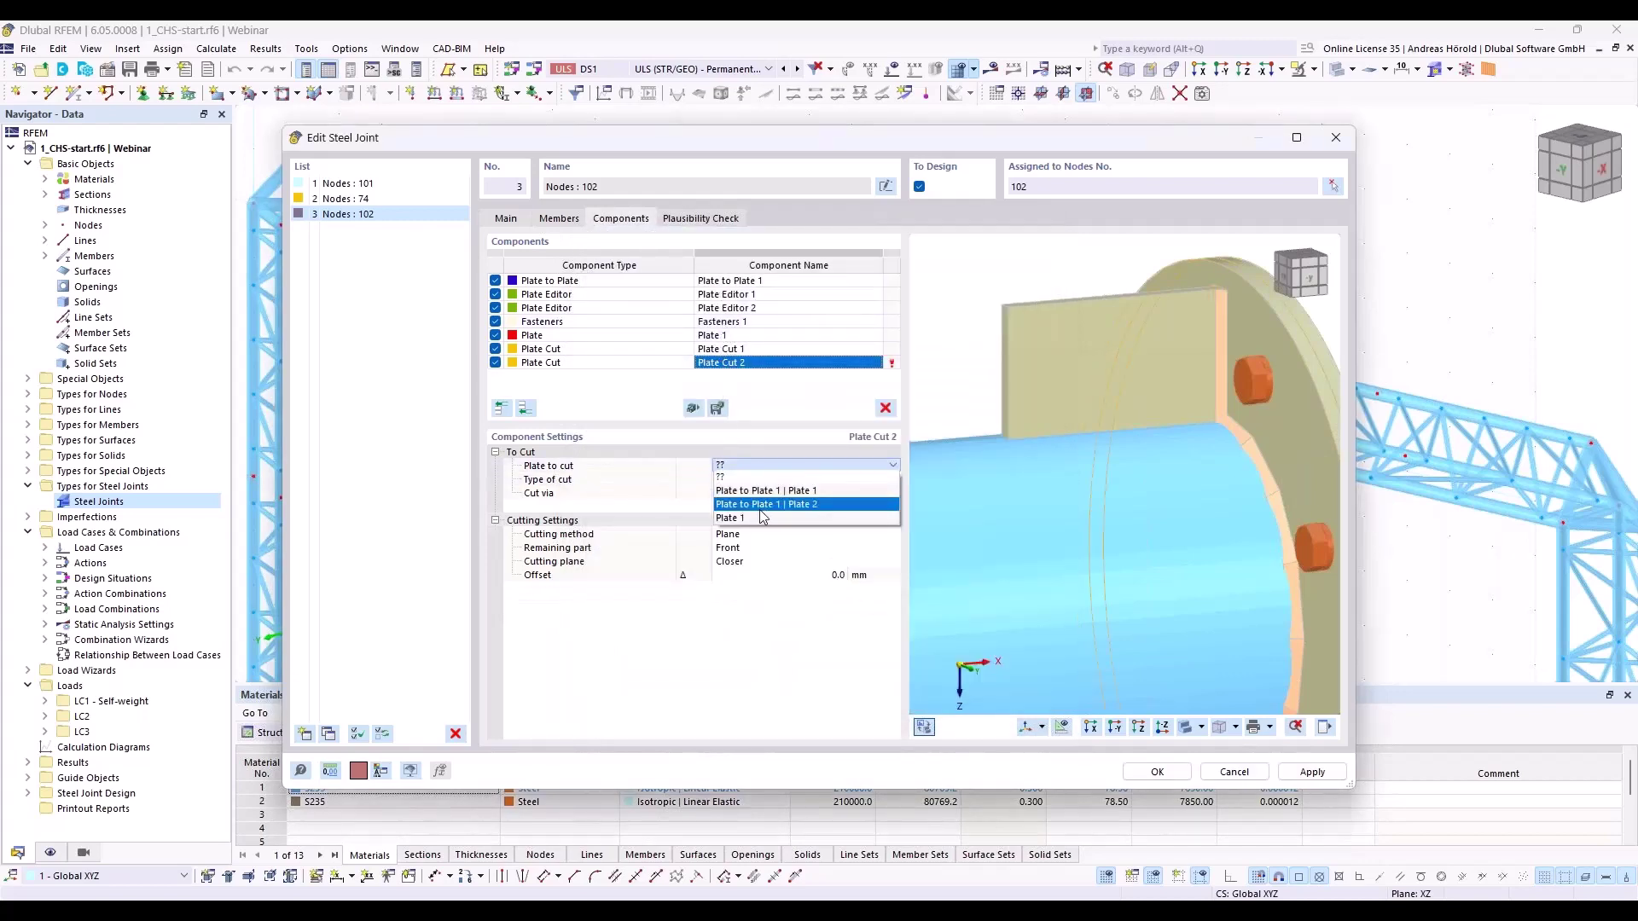
pyautogui.click(764, 518)
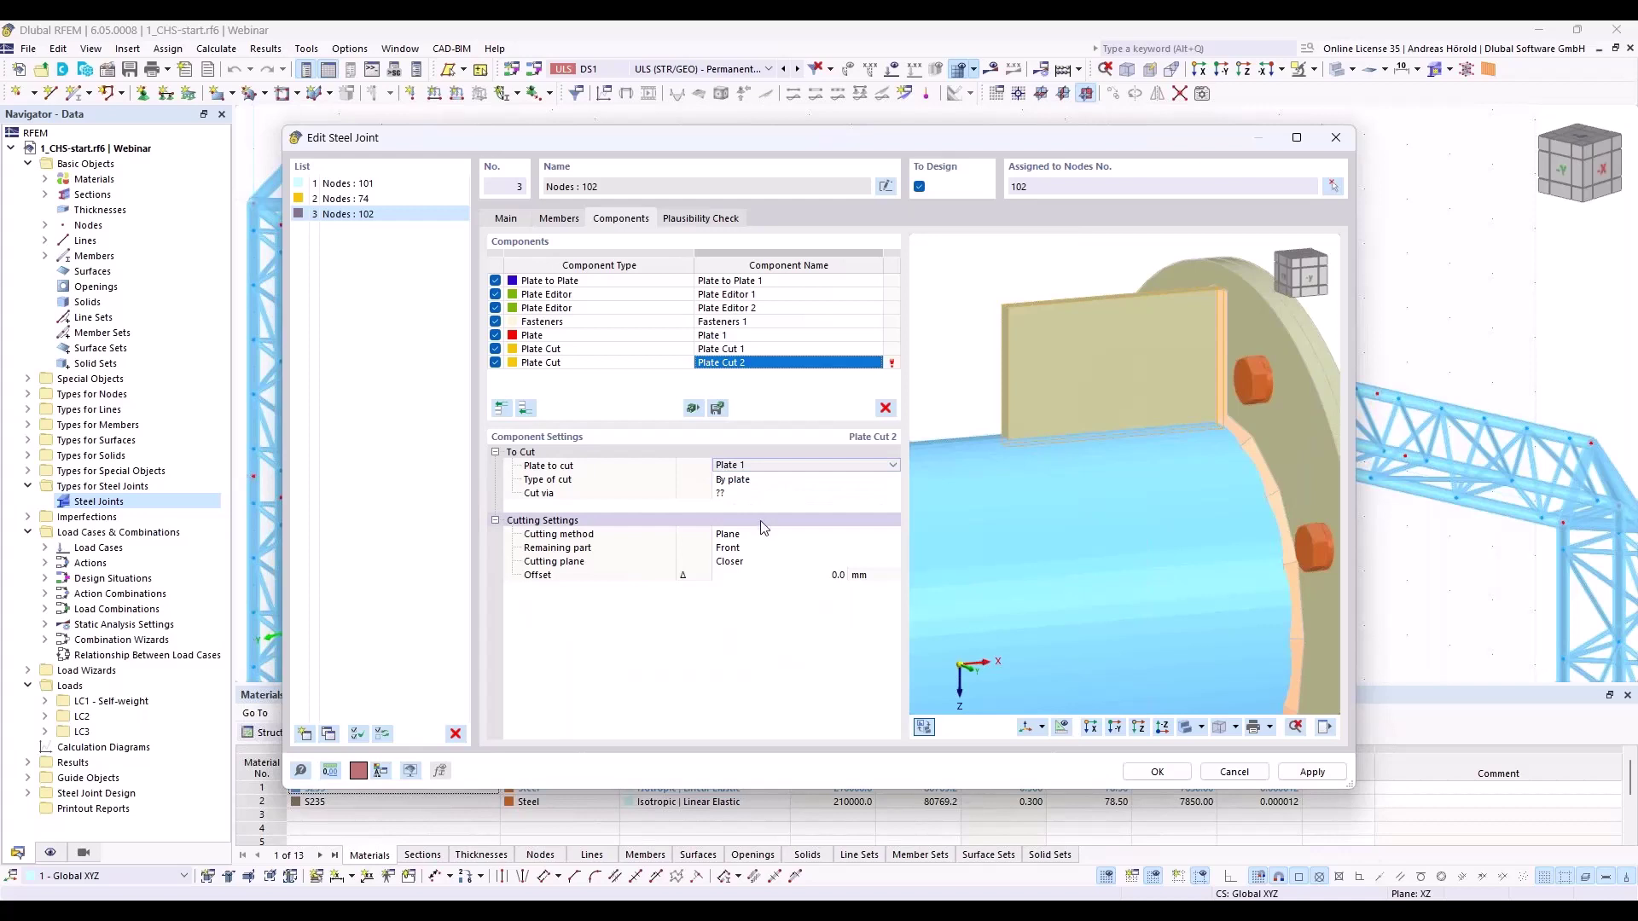
pyautogui.click(759, 479)
pyautogui.click(770, 482)
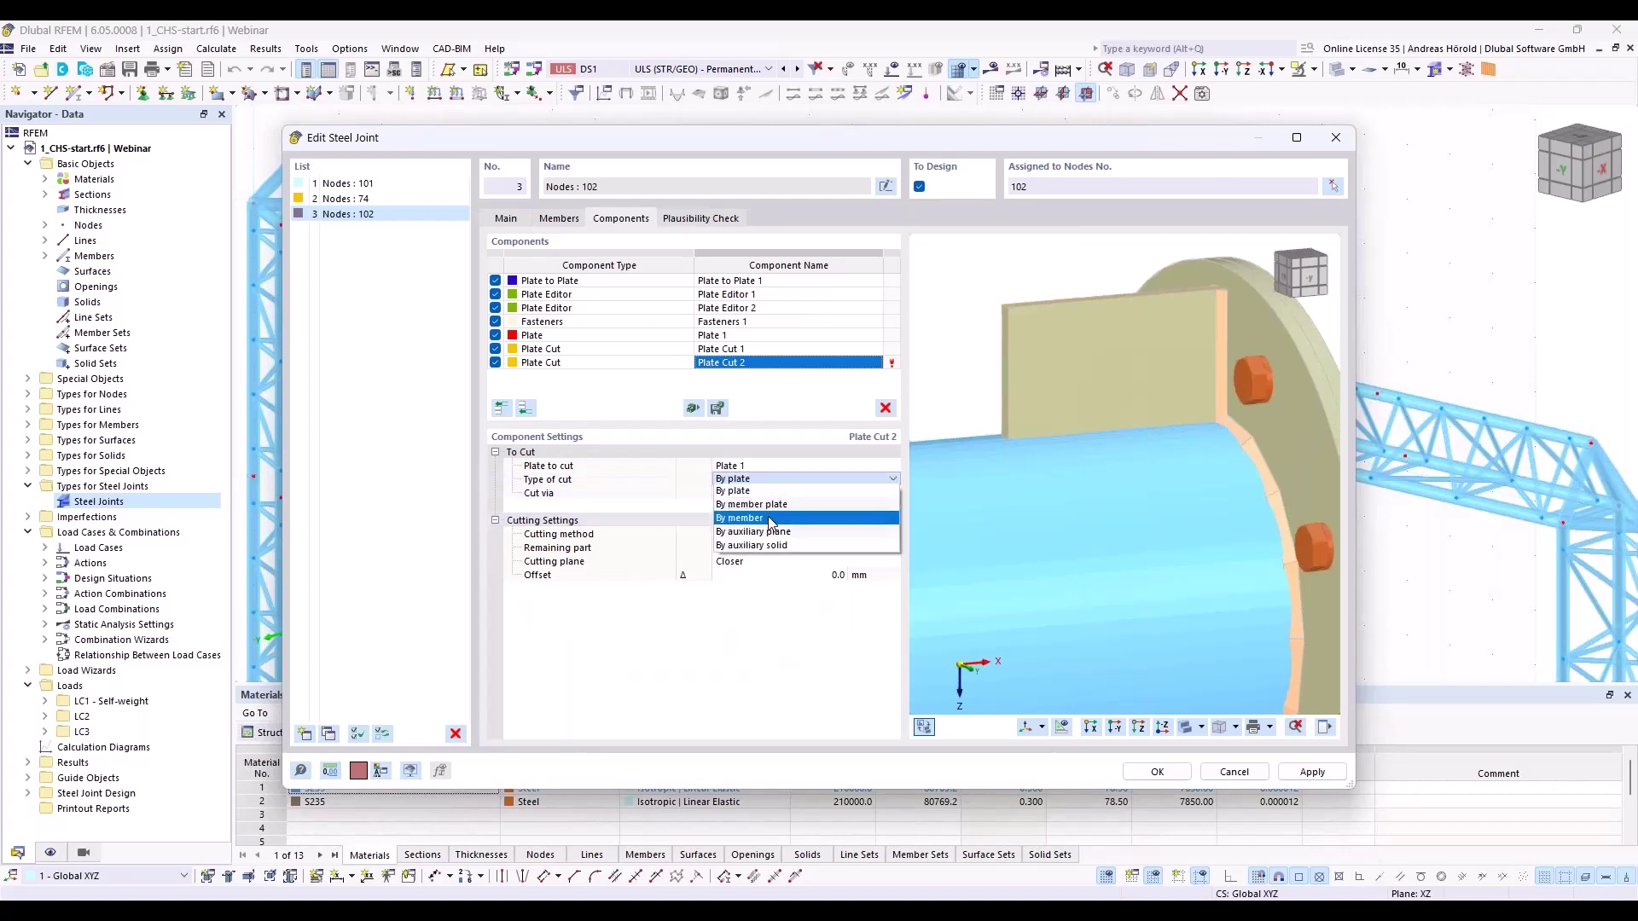
pyautogui.click(771, 519)
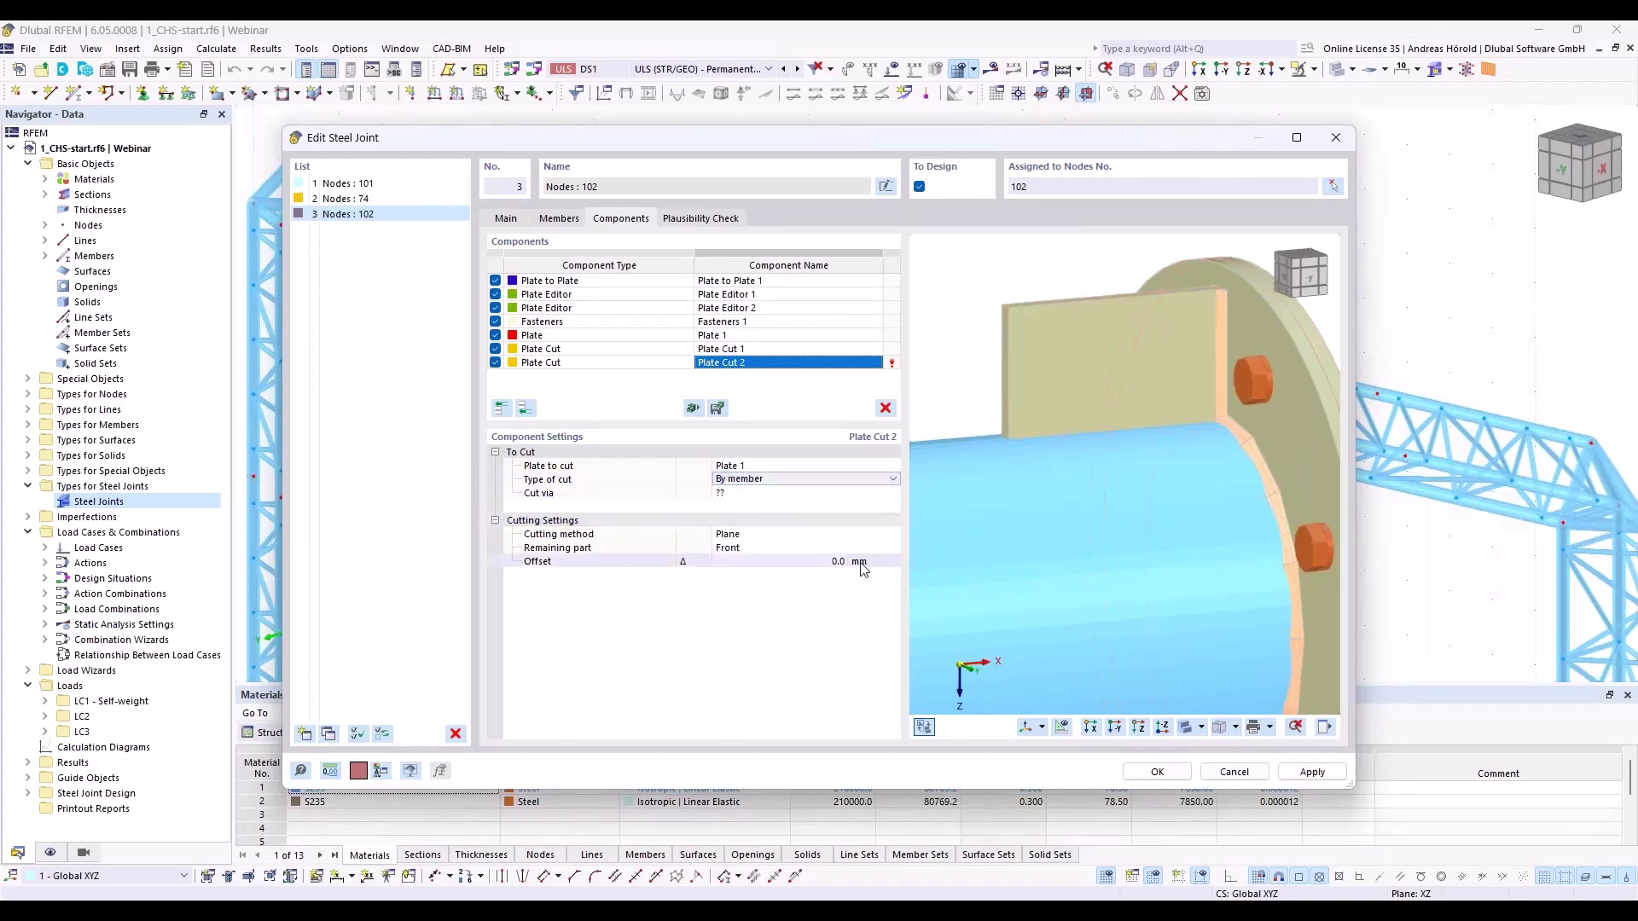
pyautogui.click(768, 495)
pyautogui.click(775, 494)
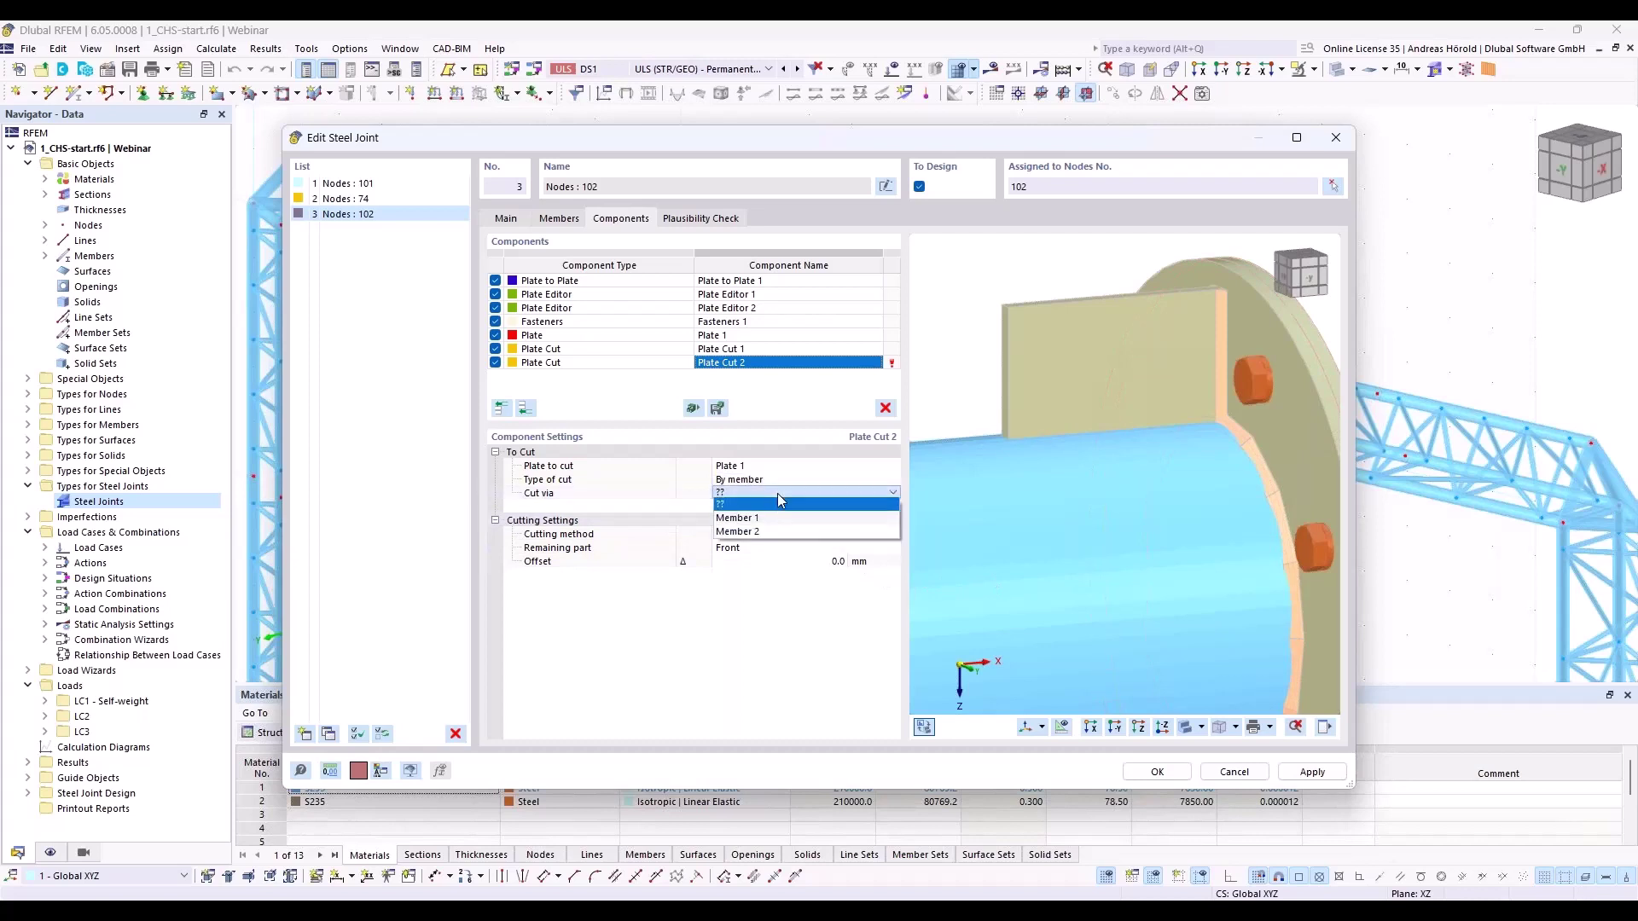
pyautogui.click(775, 519)
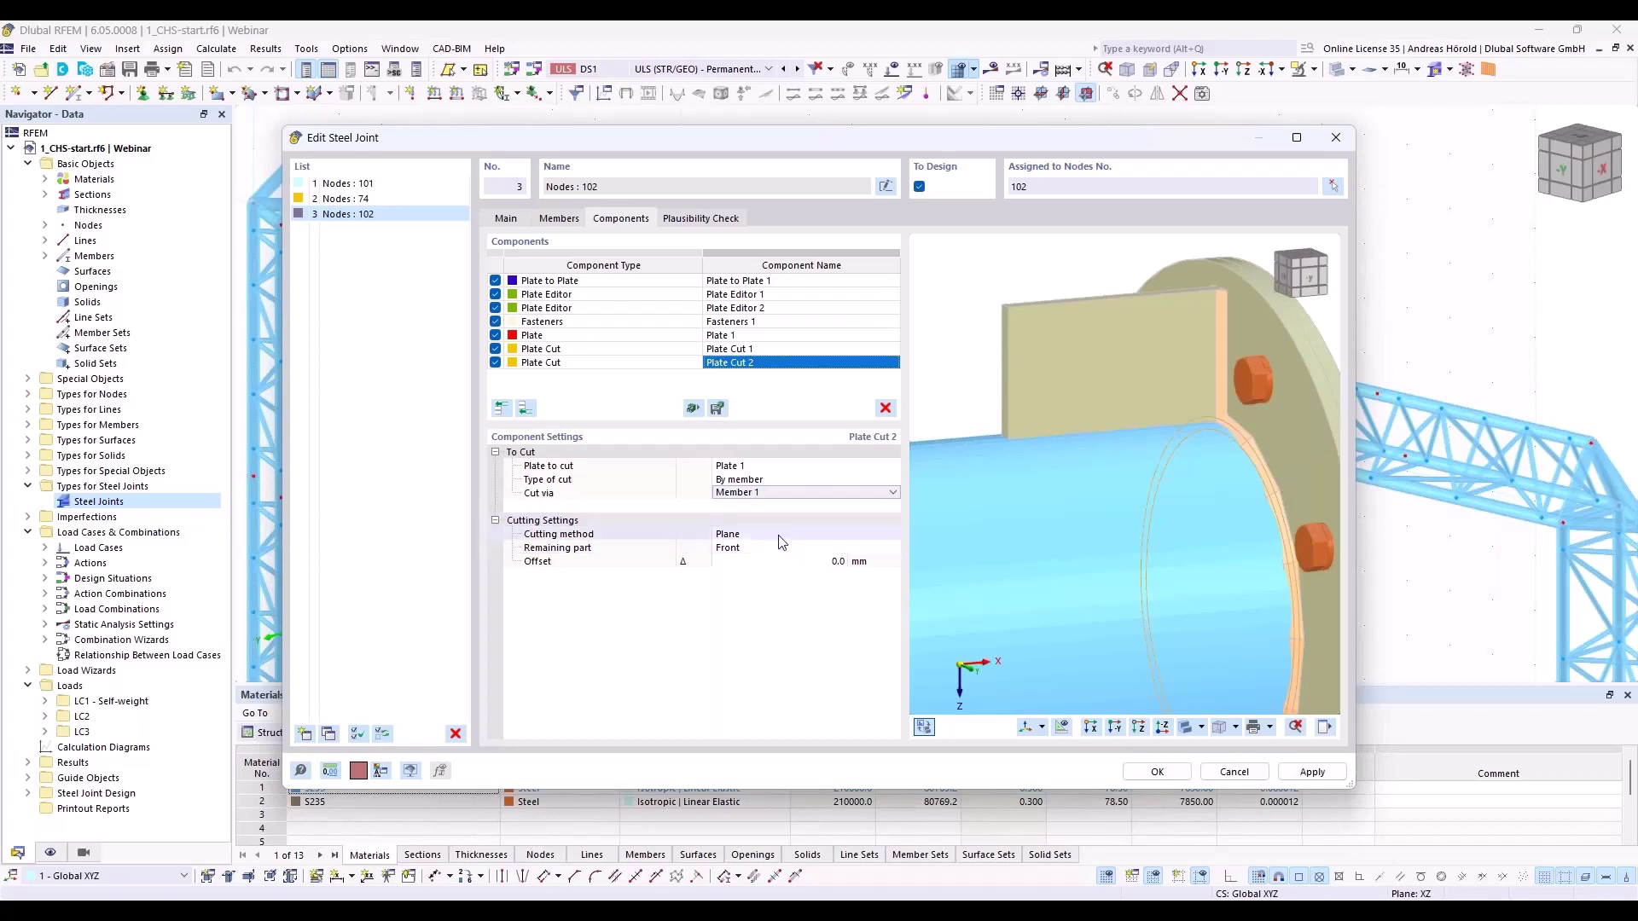
# Set the cutting method of the second plate cut to Surface
pyautogui.click(784, 535)
pyautogui.click(783, 538)
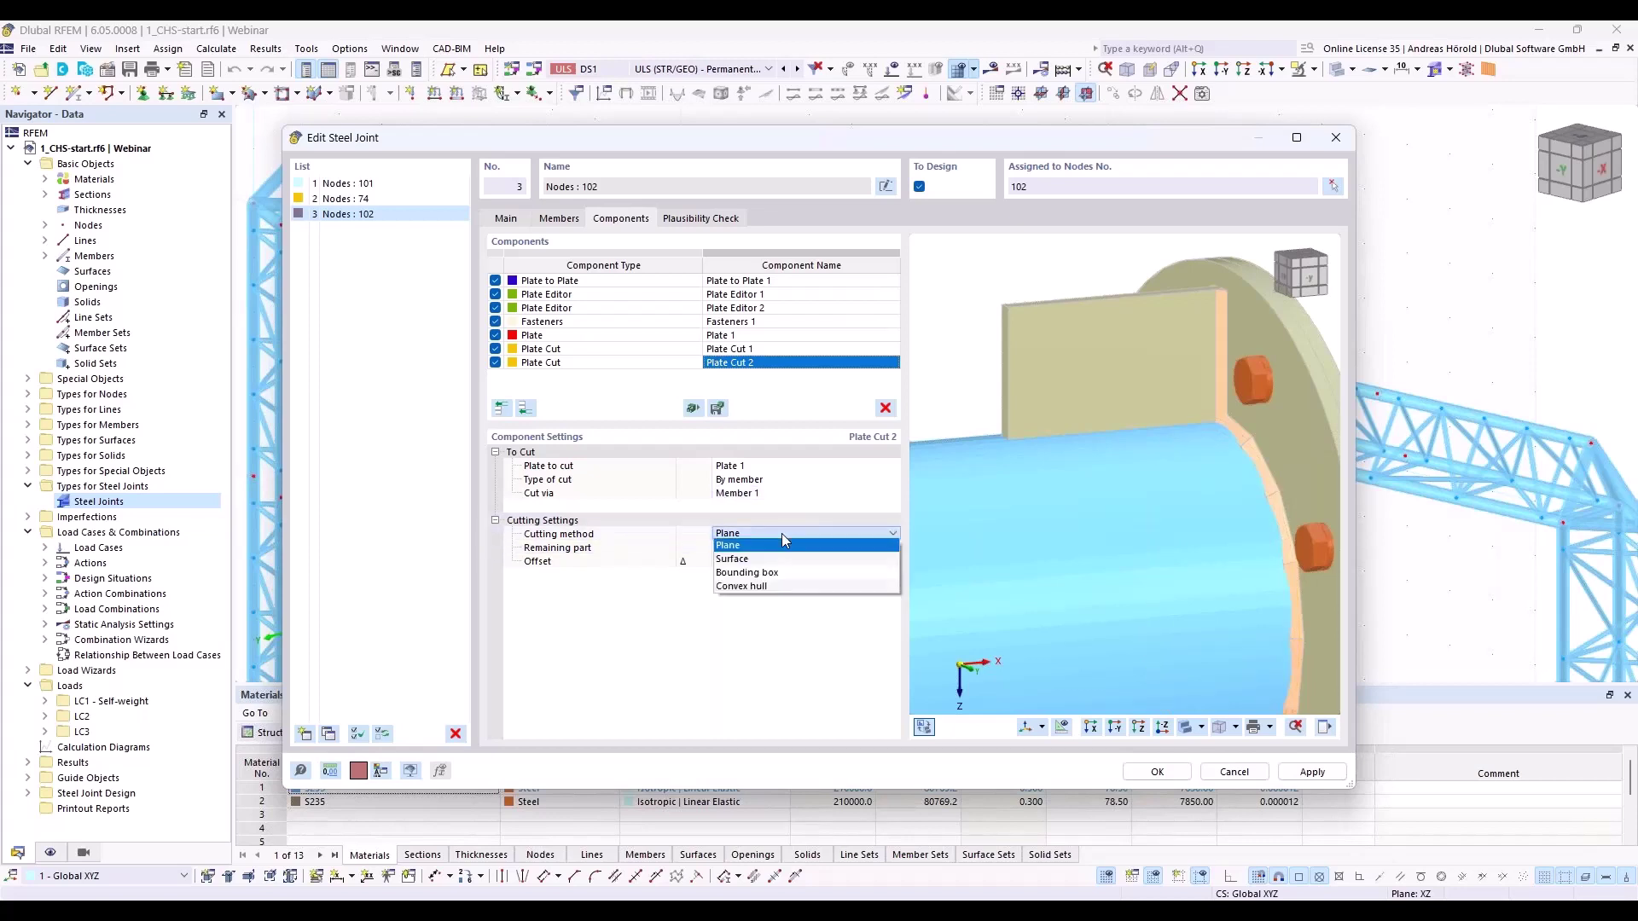
pyautogui.click(780, 559)
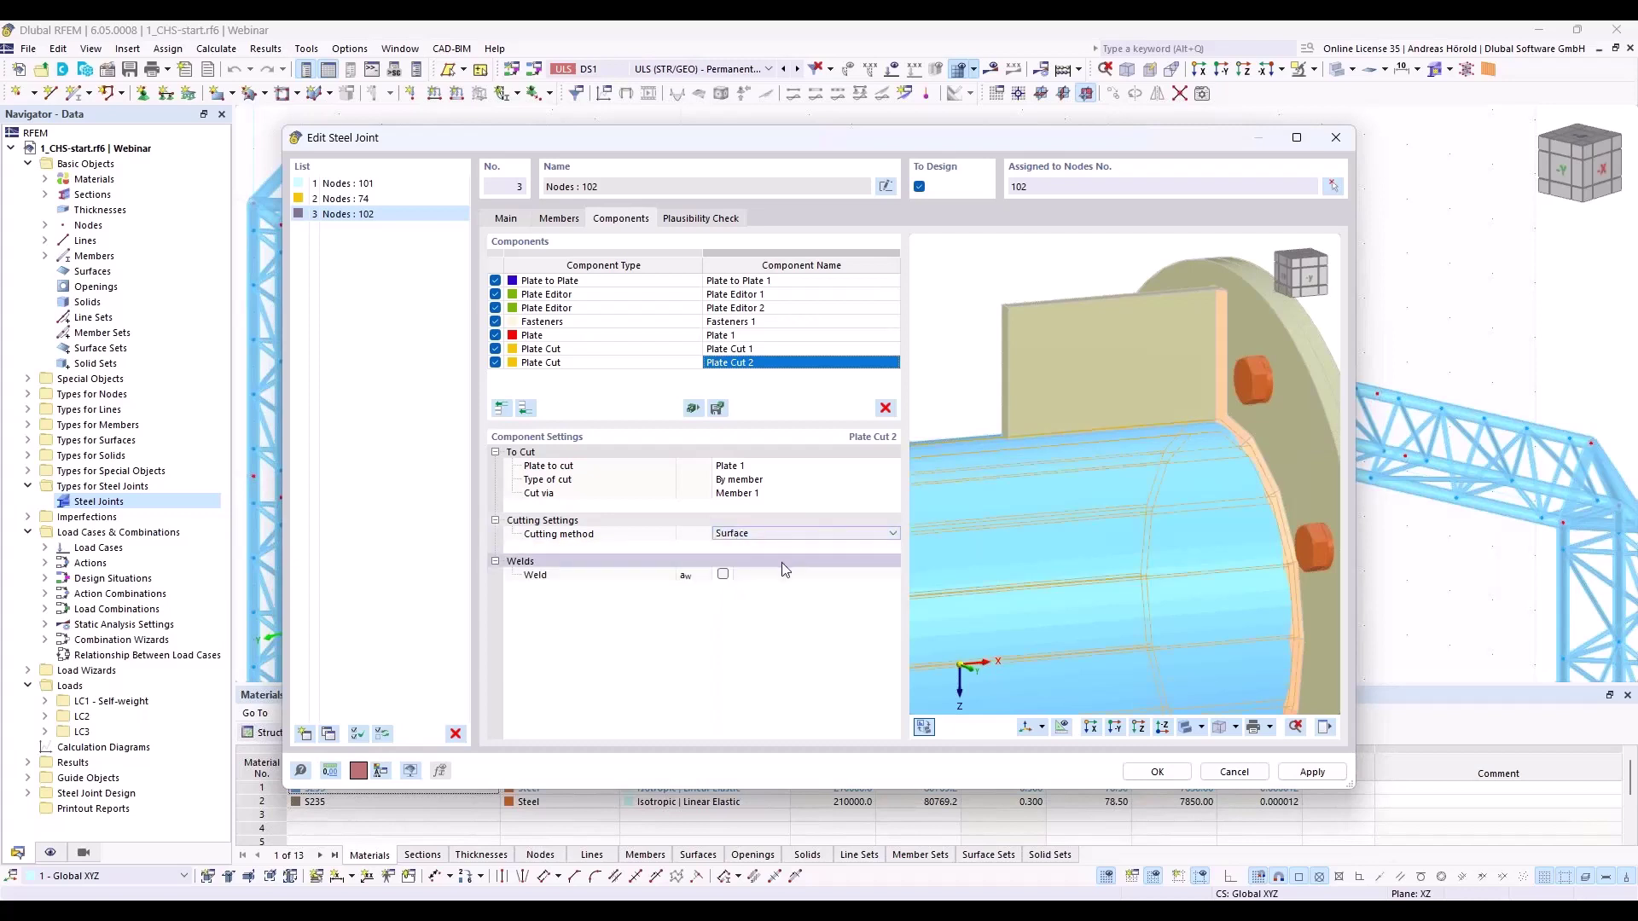
# Enable a weld for the second plate cut and set its size to 4 mm
pyautogui.click(723, 575)
pyautogui.click(723, 575)
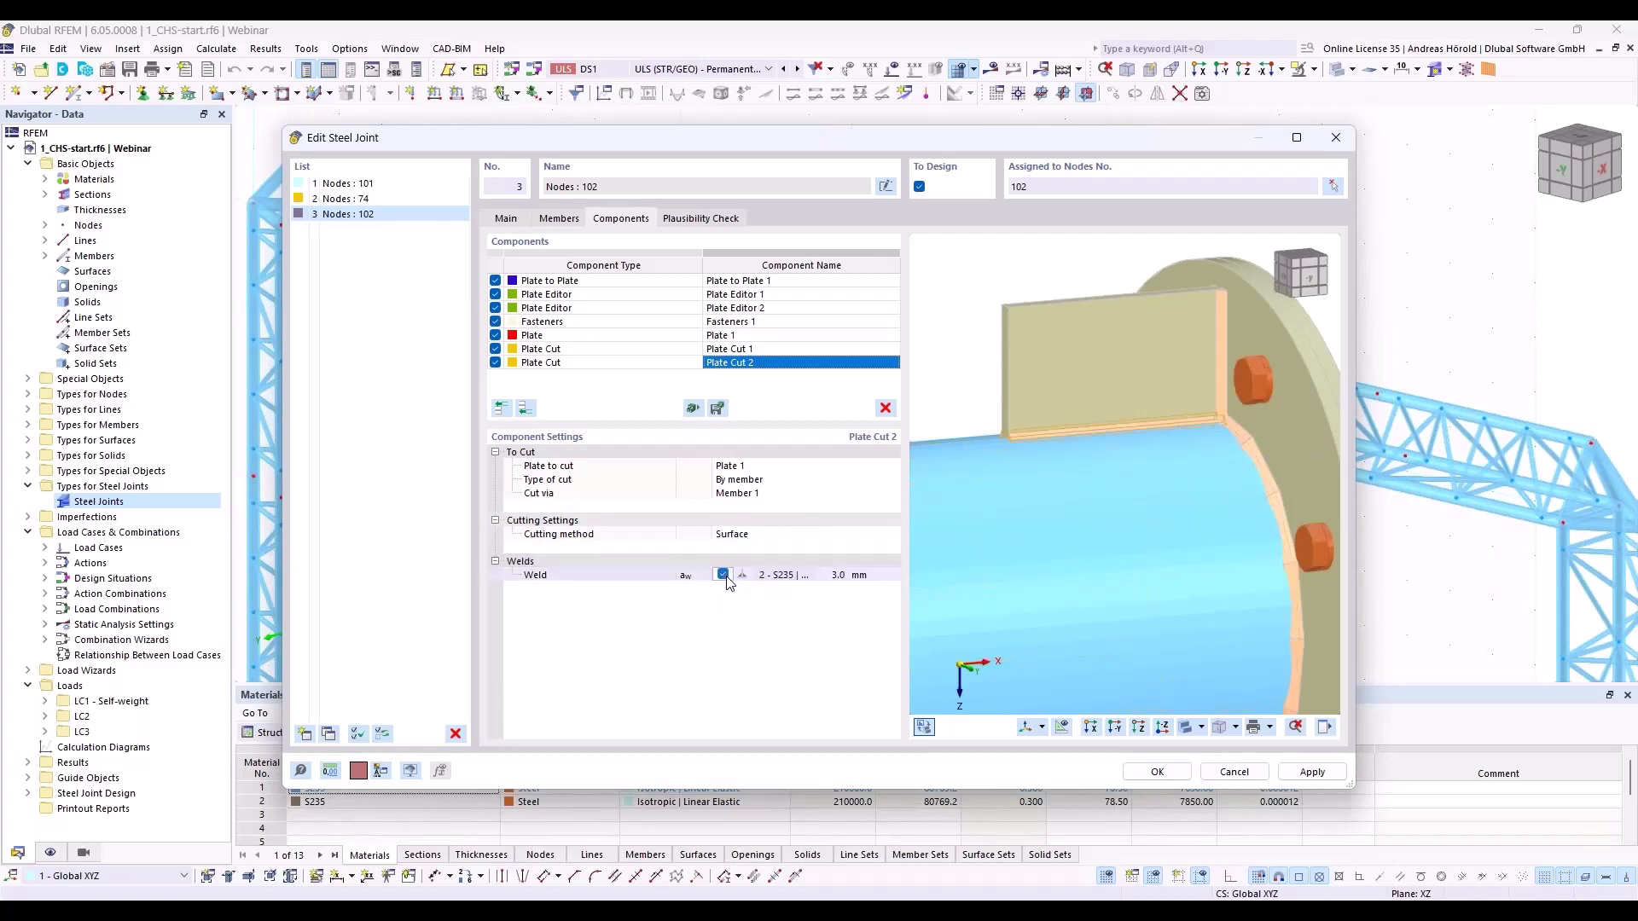
pyautogui.click(843, 576)
pyautogui.write('4')
pyautogui.click(811, 598)
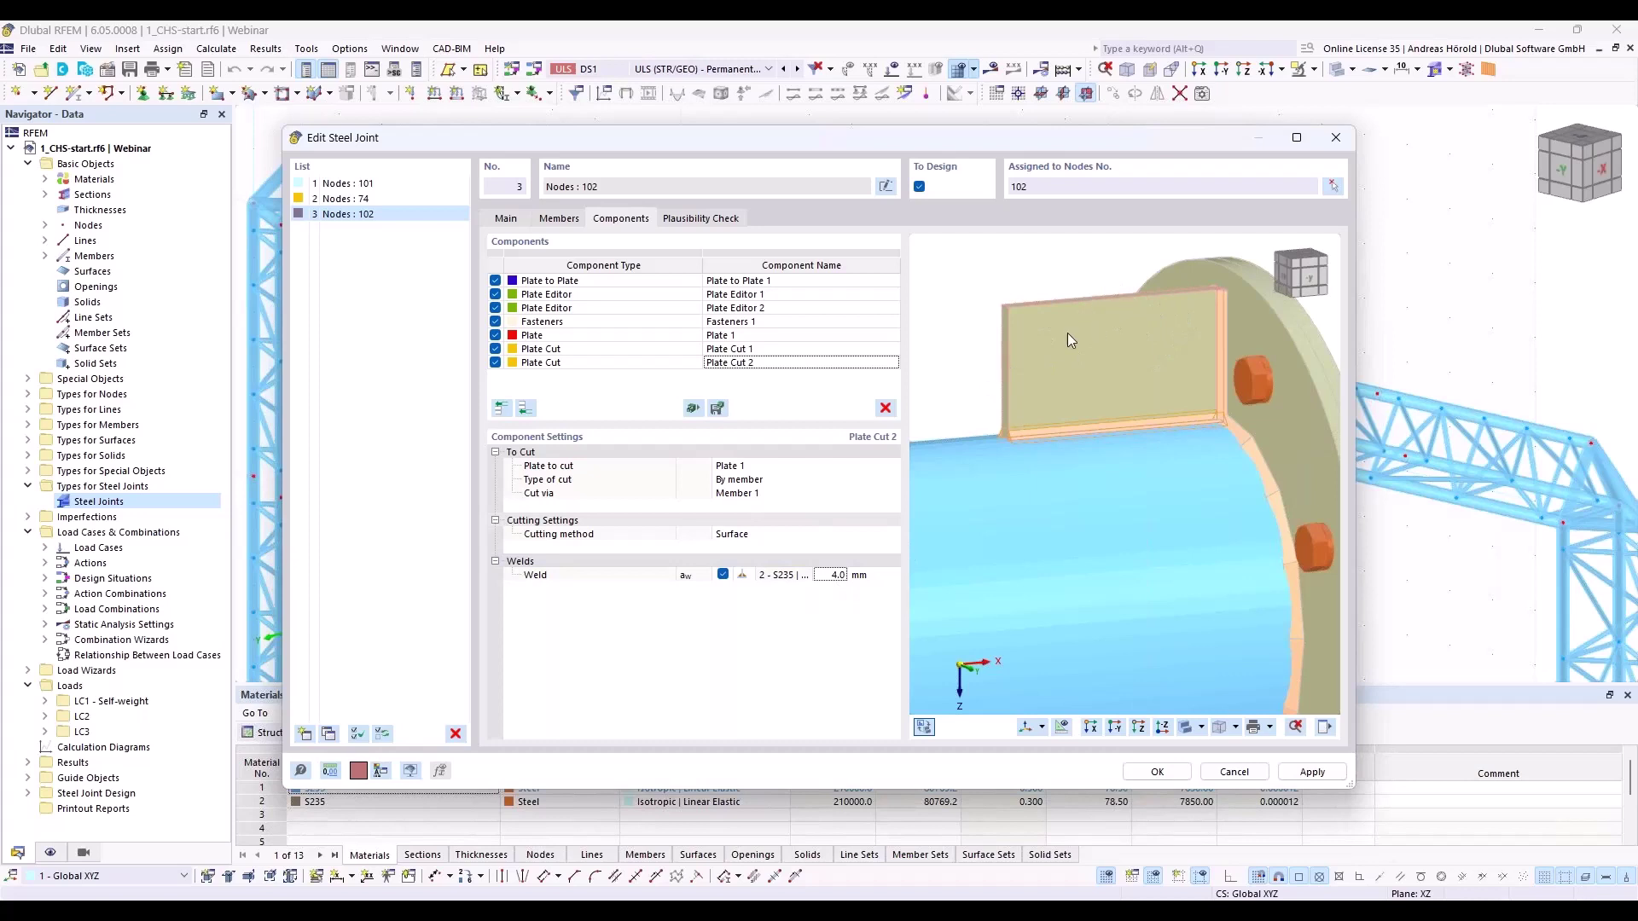
pyautogui.scroll(5, 1057, 349)
pyautogui.scroll(-5, 1169, 302)
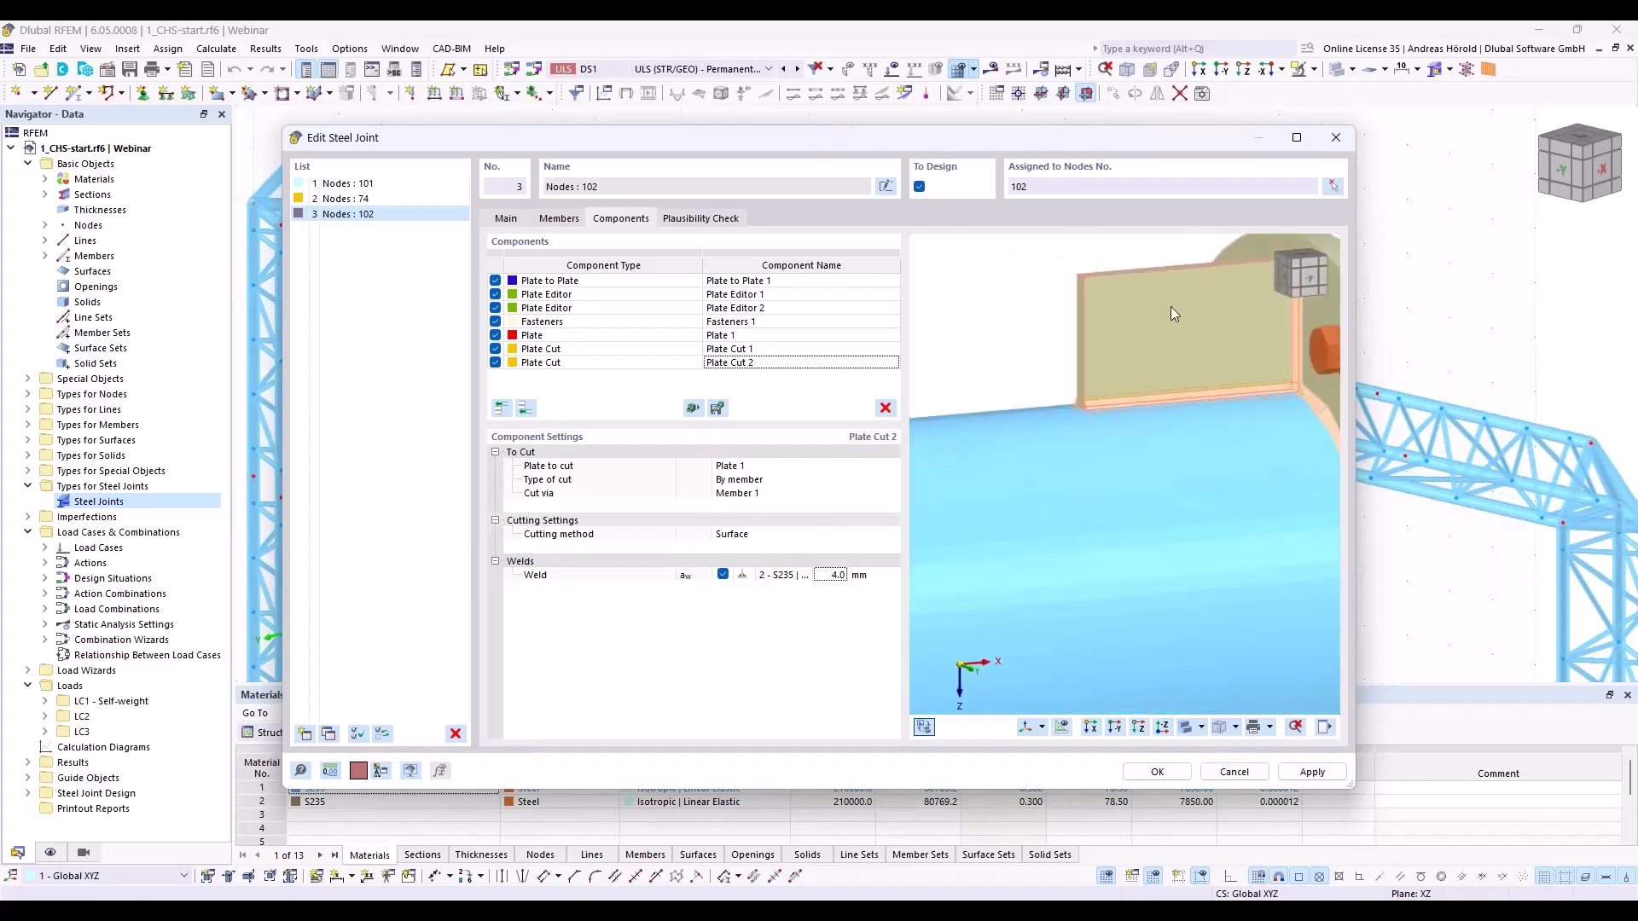
pyautogui.moveTo(1243, 283); pyautogui.dragTo(1084, 304, button='middle')
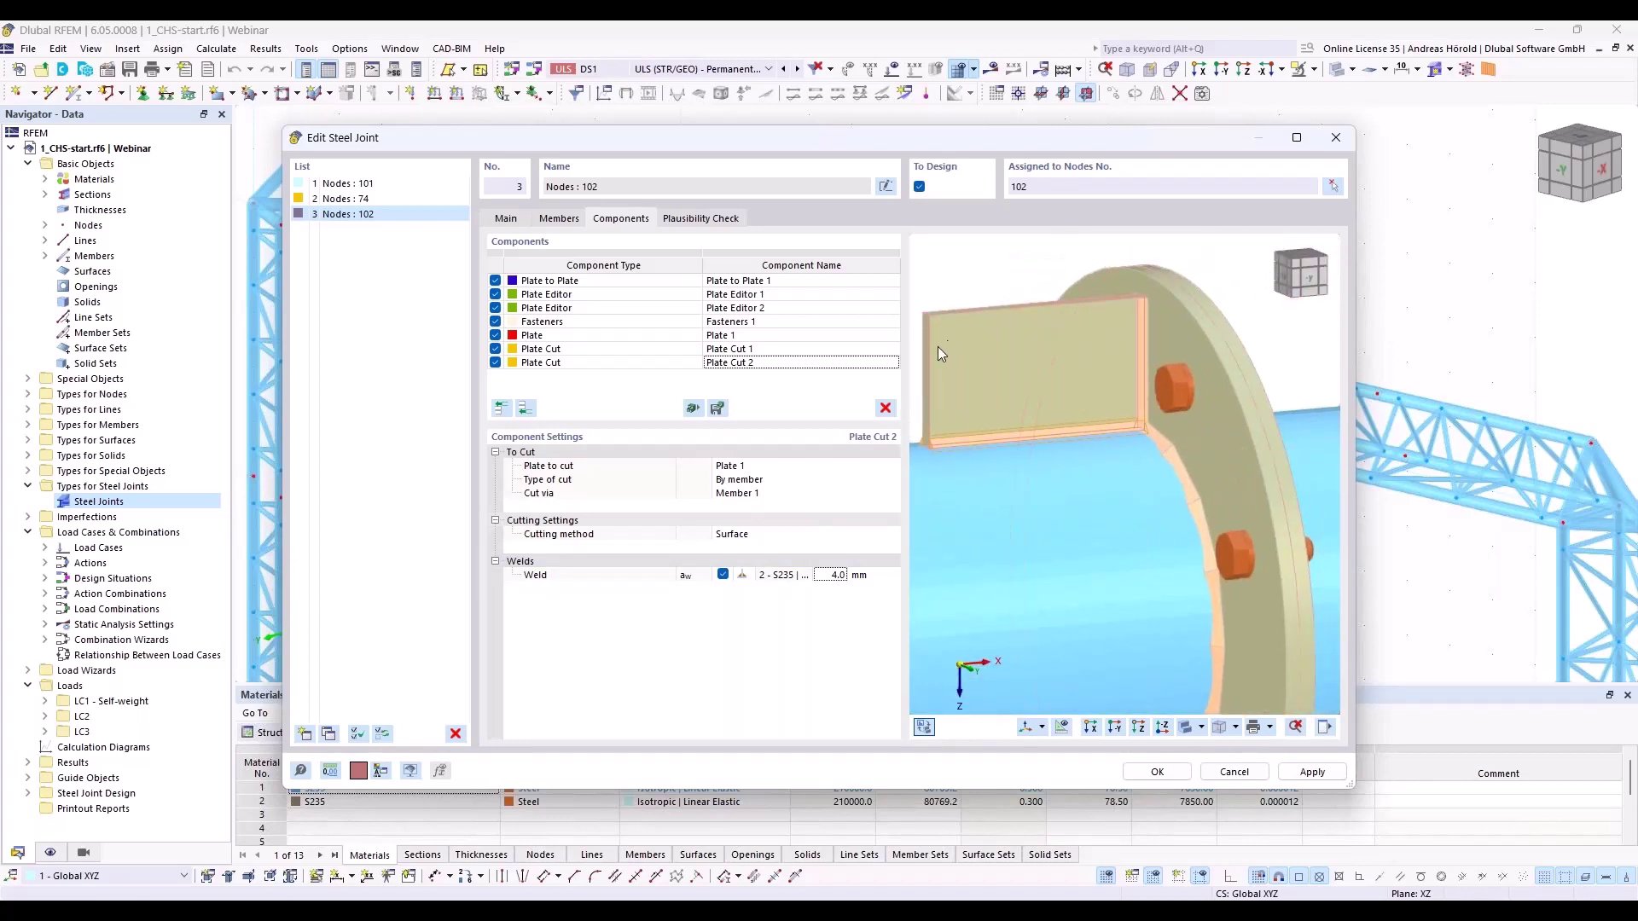
pyautogui.moveTo(972, 279); pyautogui.dragTo(1085, 270, button='middle')
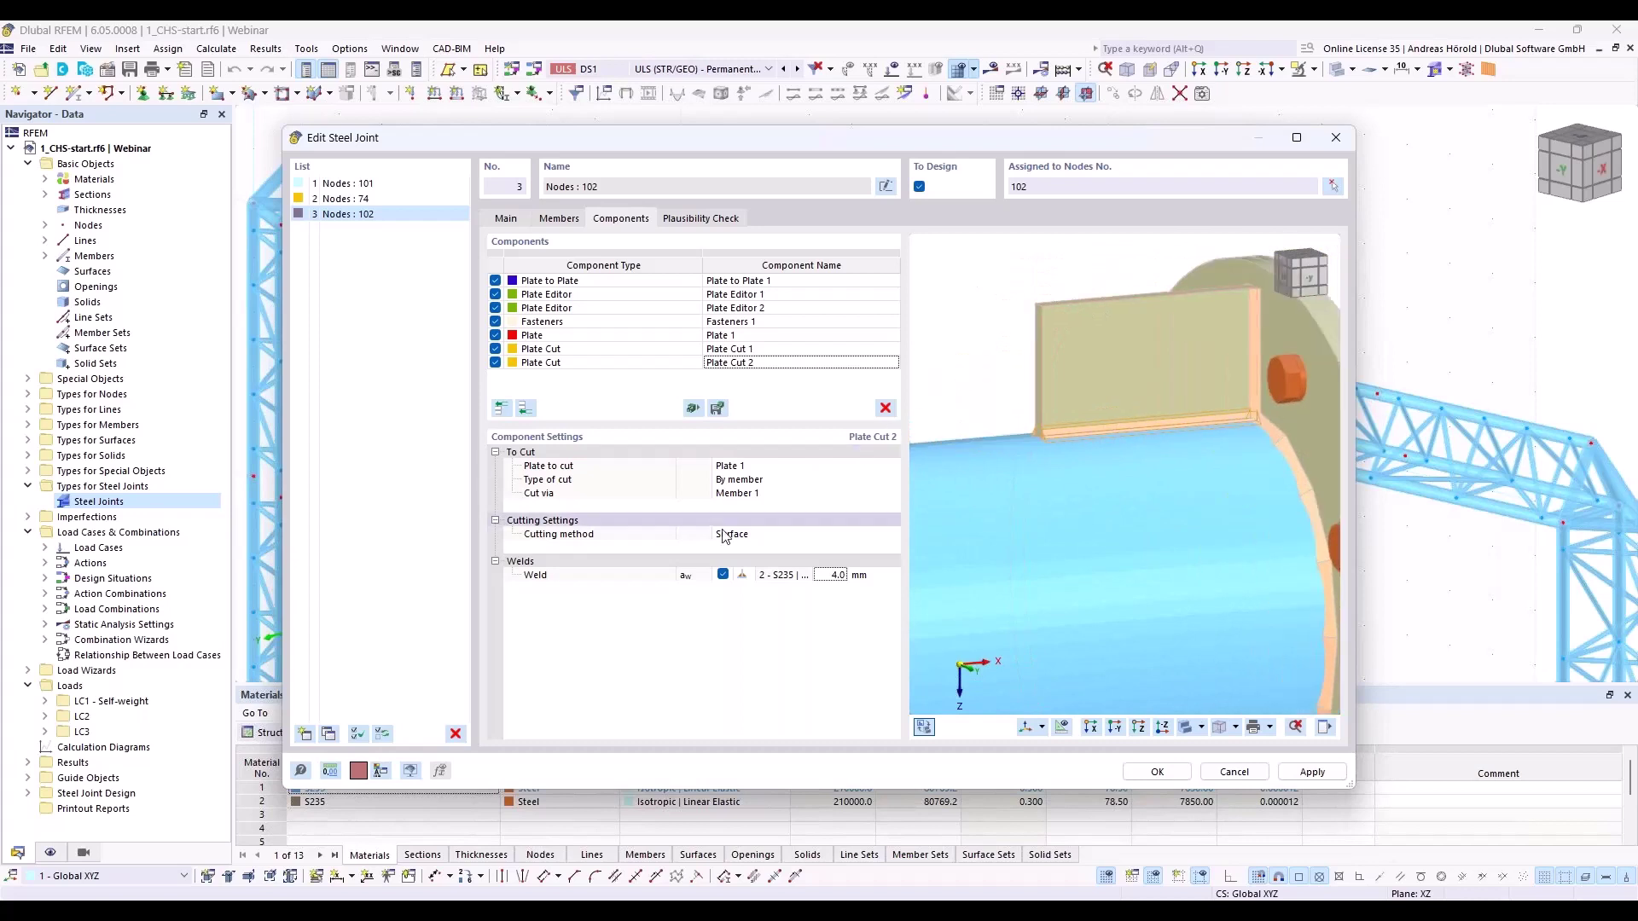
pyautogui.click(526, 408)
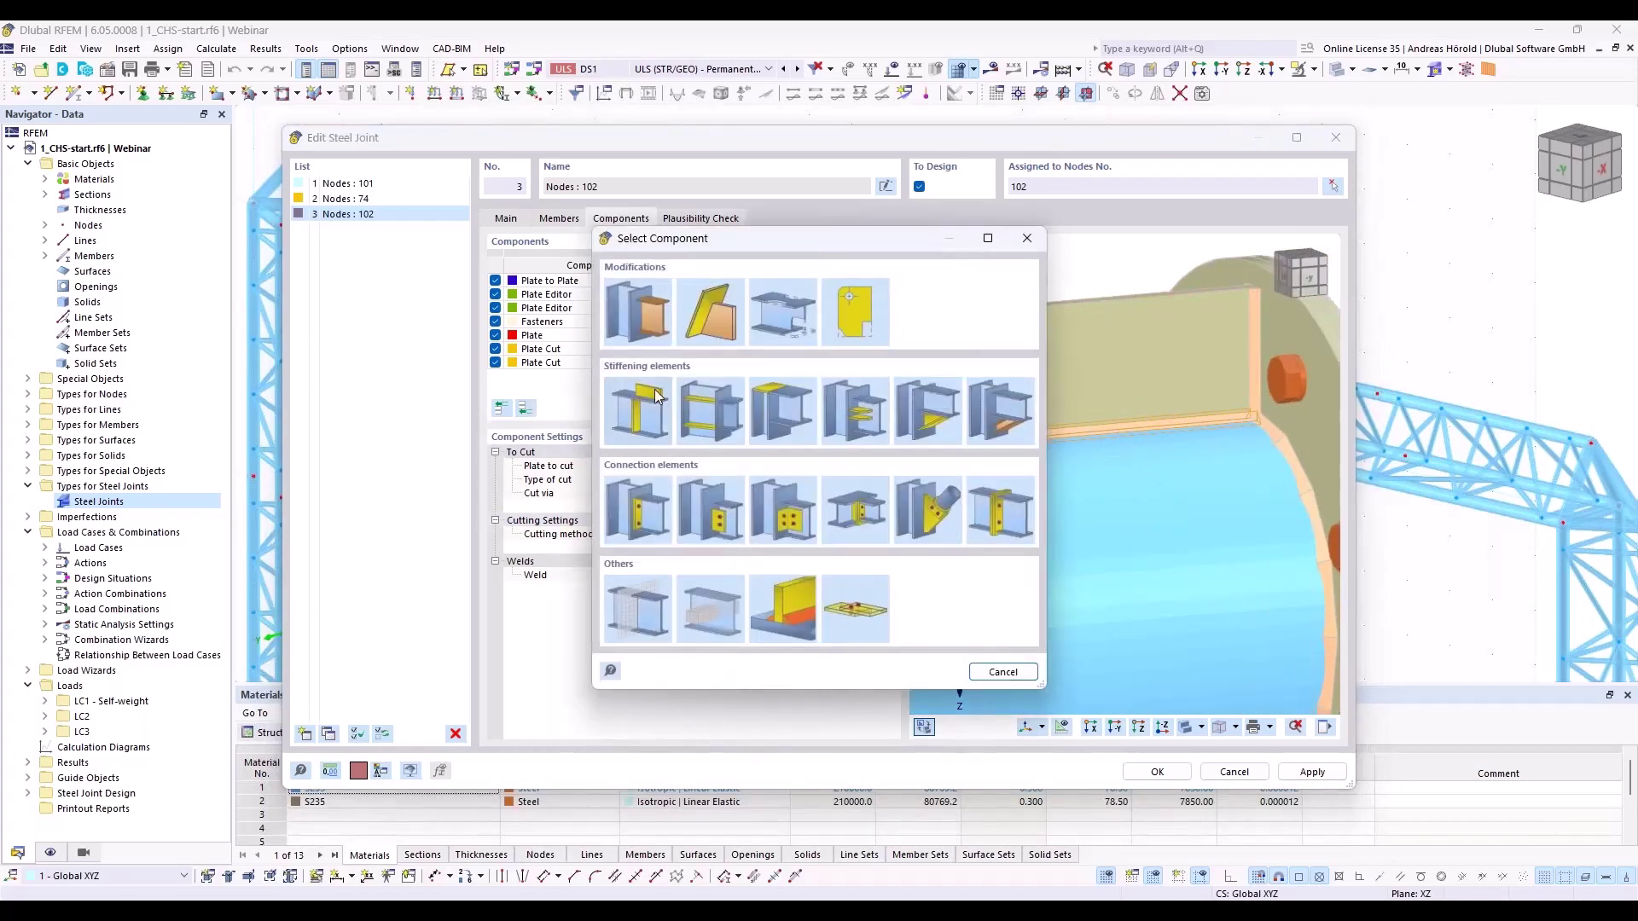
pyautogui.click(710, 311)
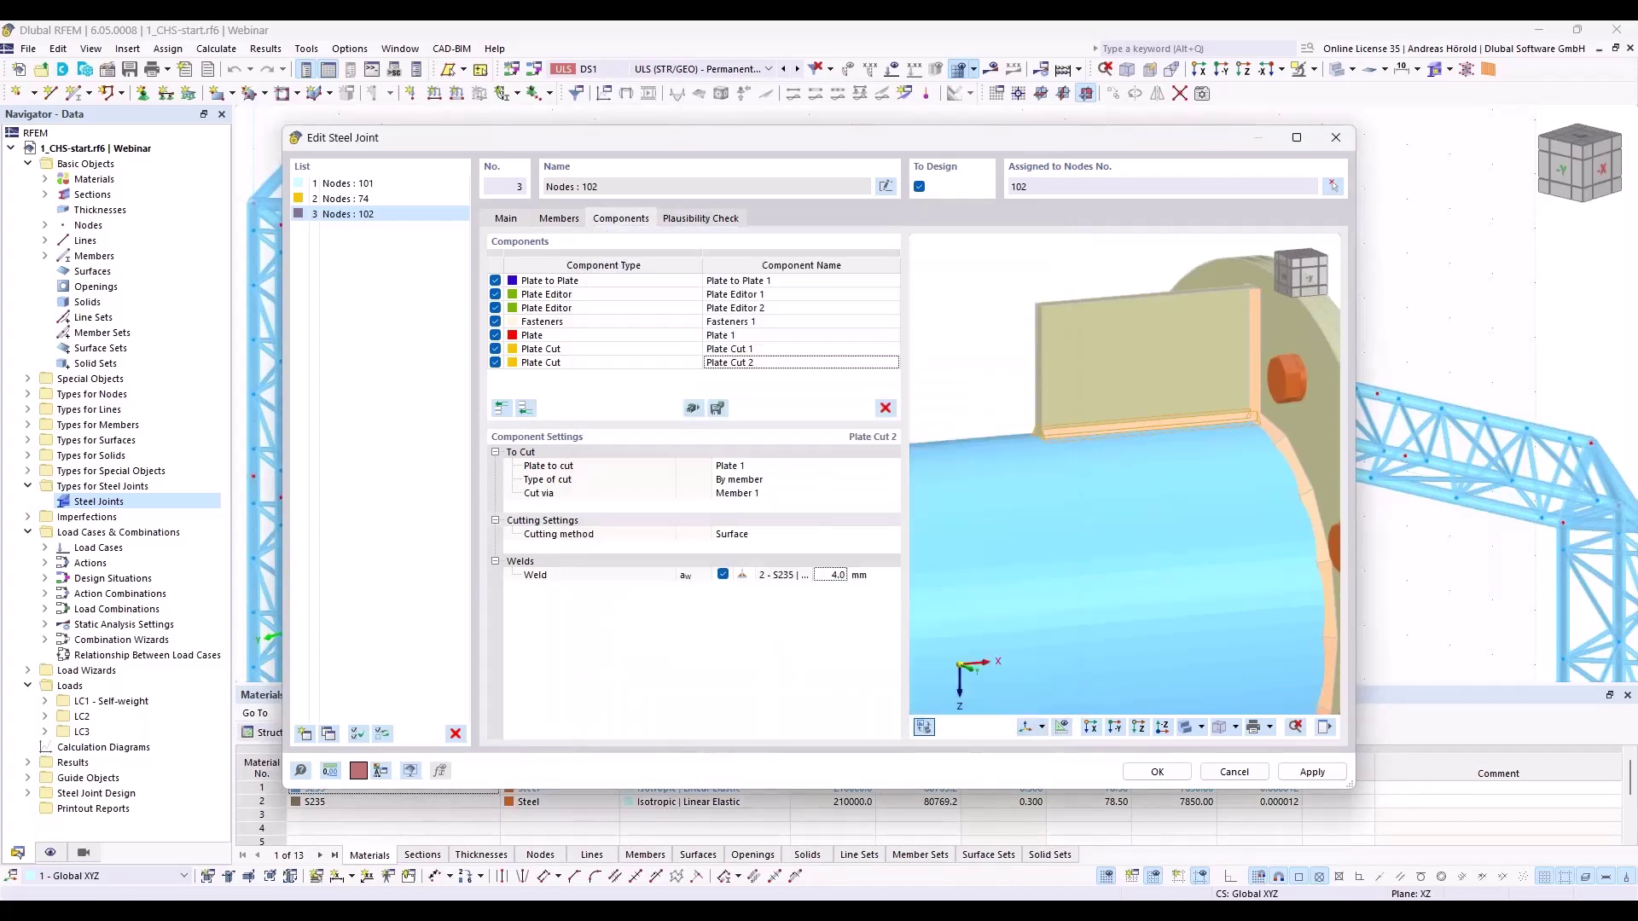
pyautogui.click(772, 474)
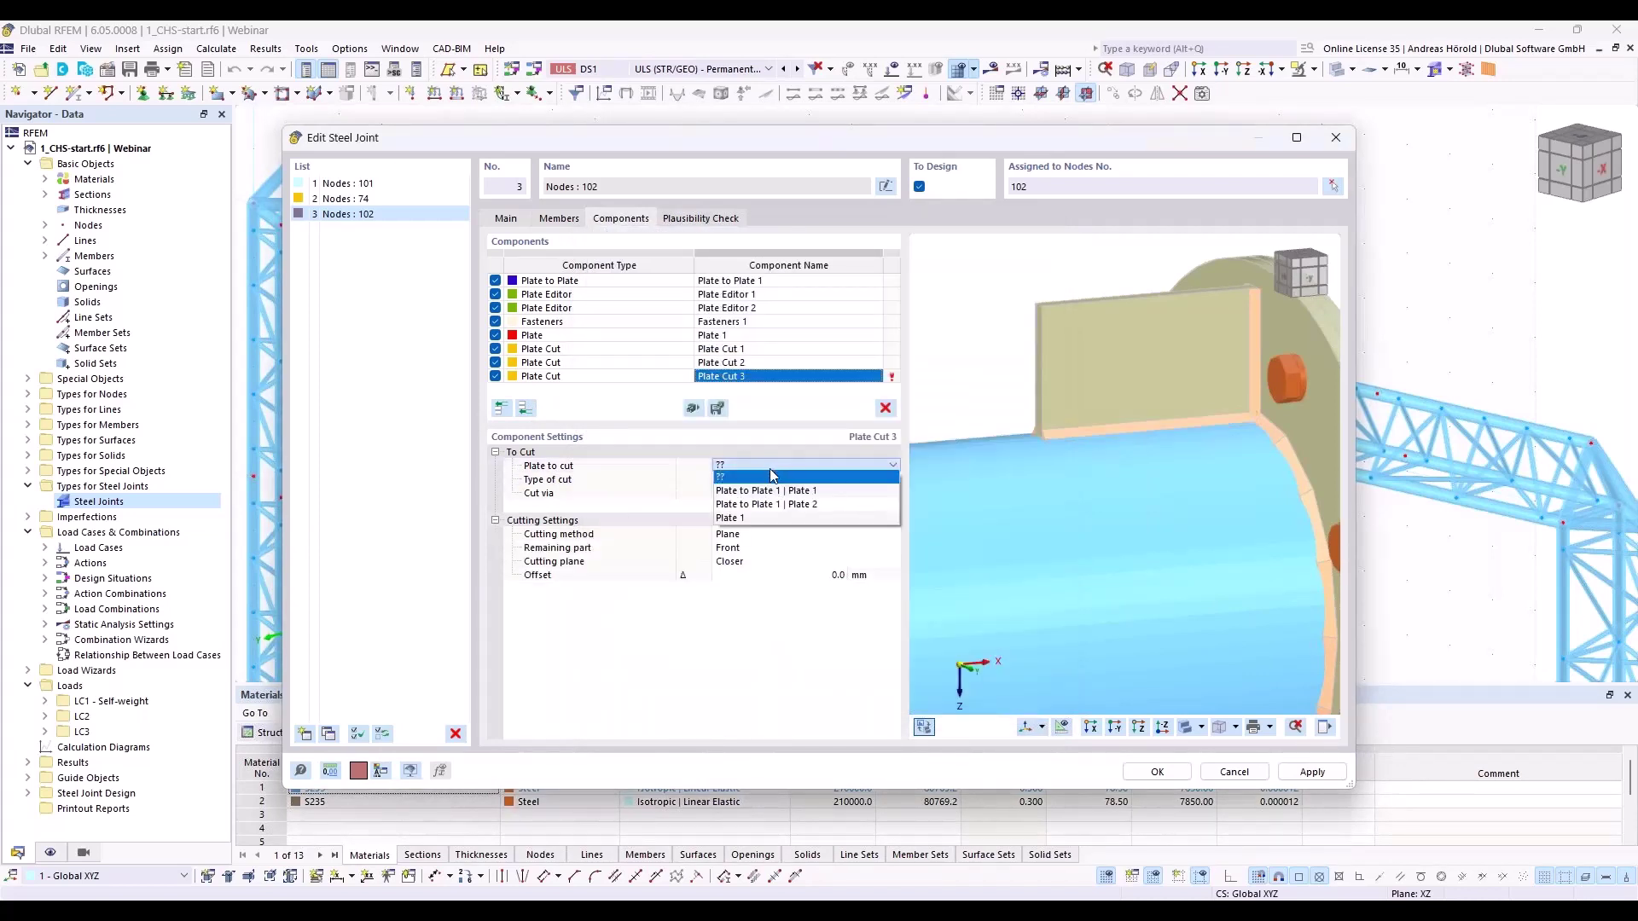
pyautogui.click(766, 514)
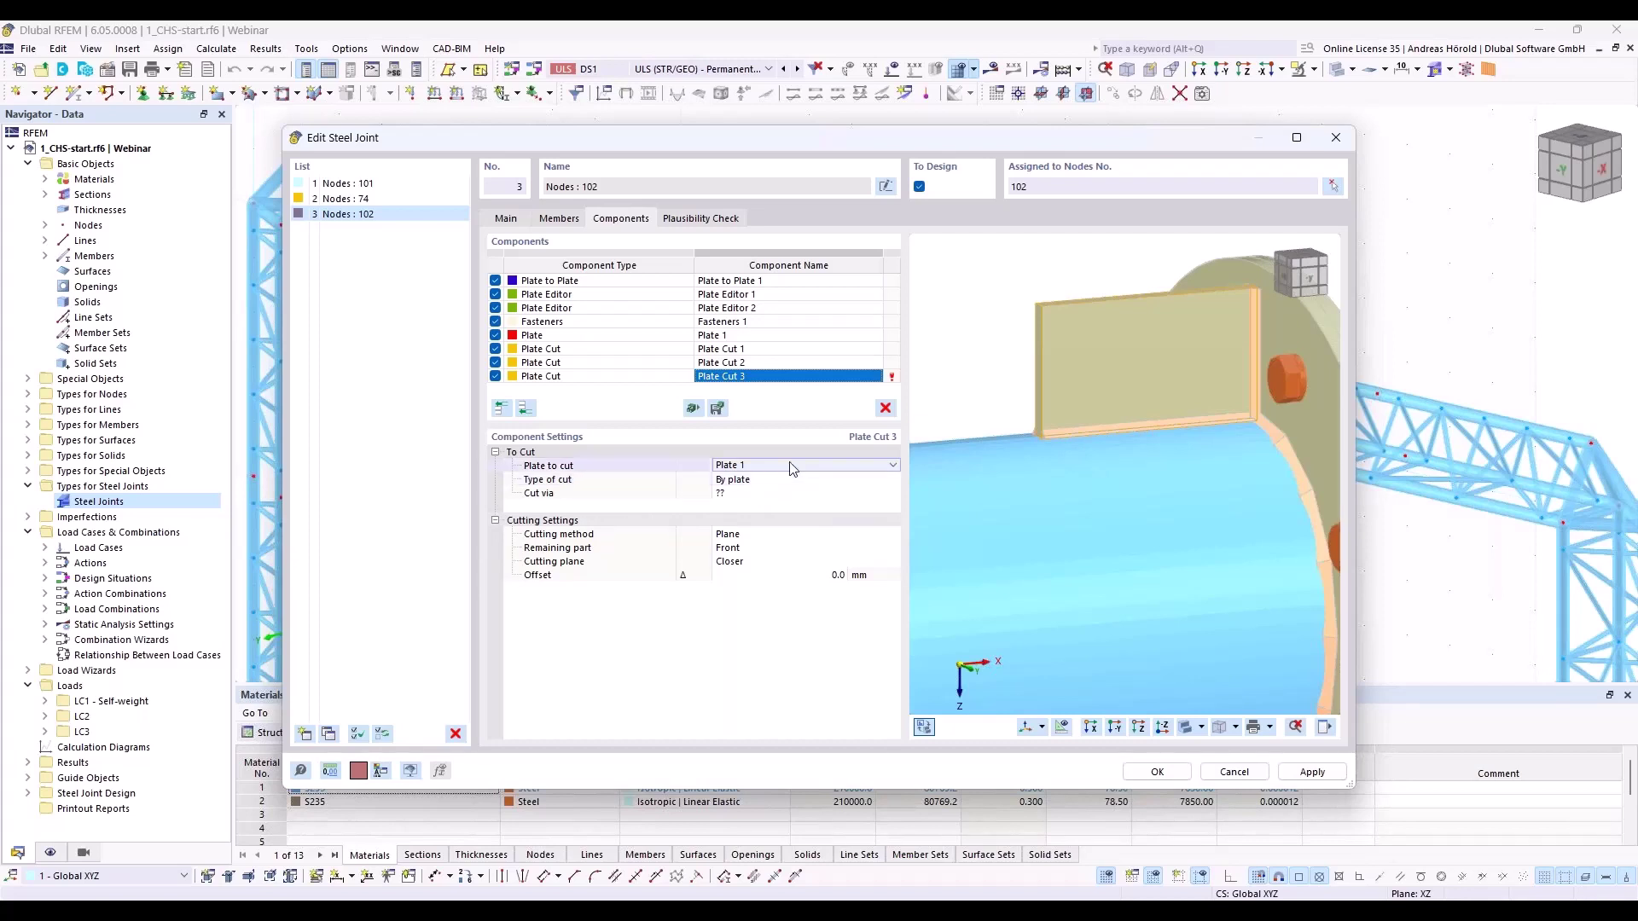
pyautogui.click(884, 408)
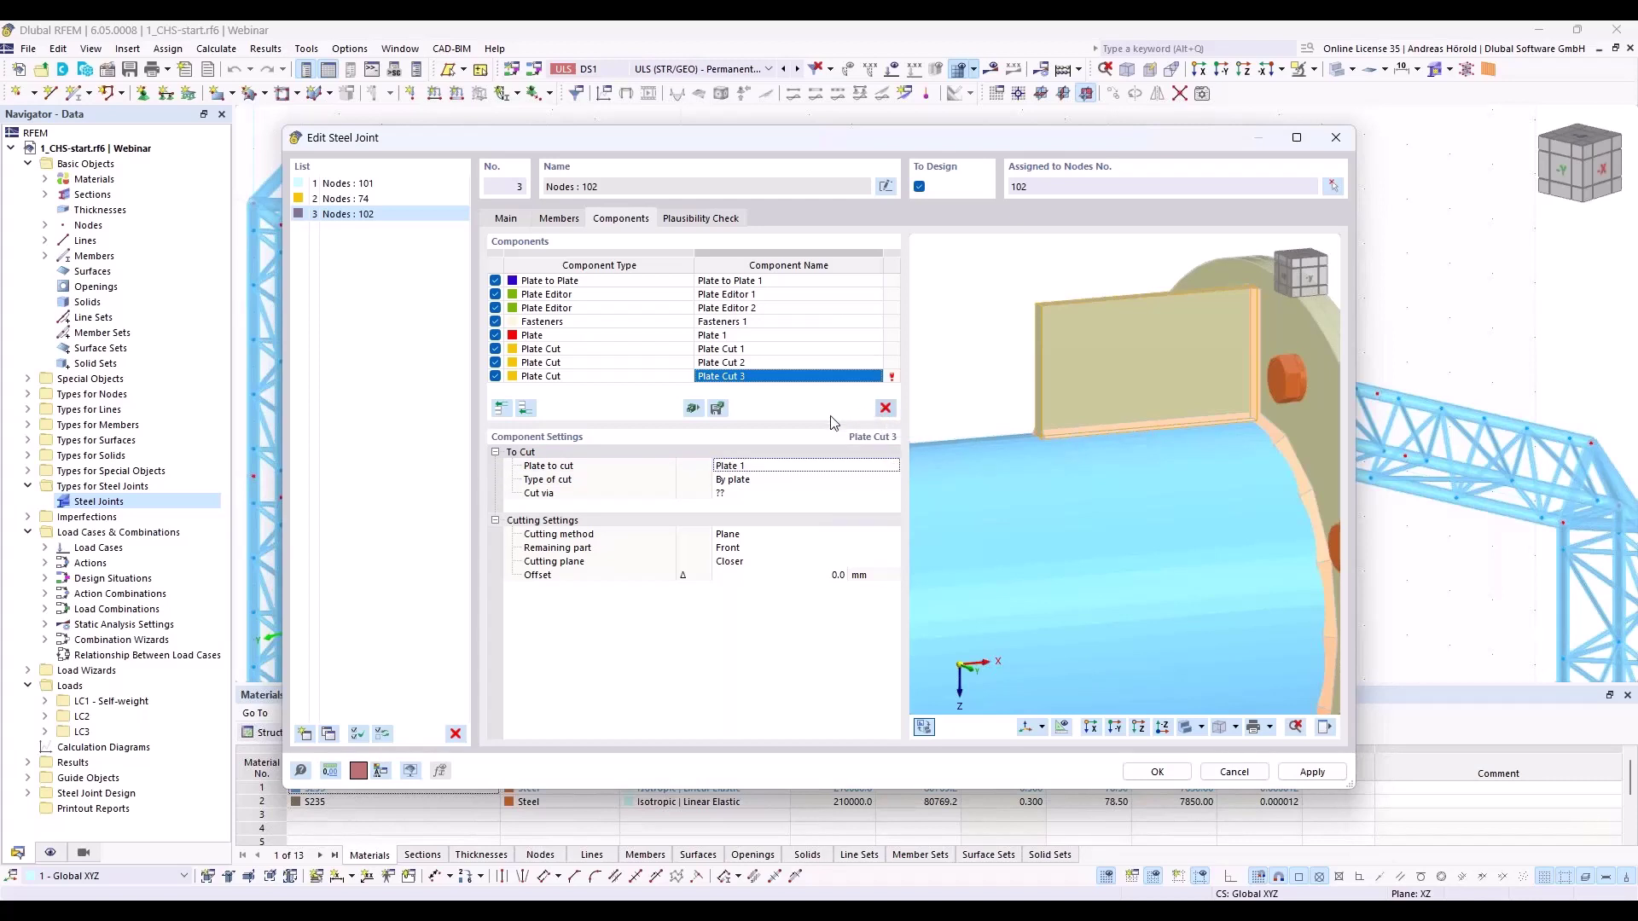
# Add a Plate Editor component at the end of the component list that modifies Plate 1
pyautogui.click(526, 409)
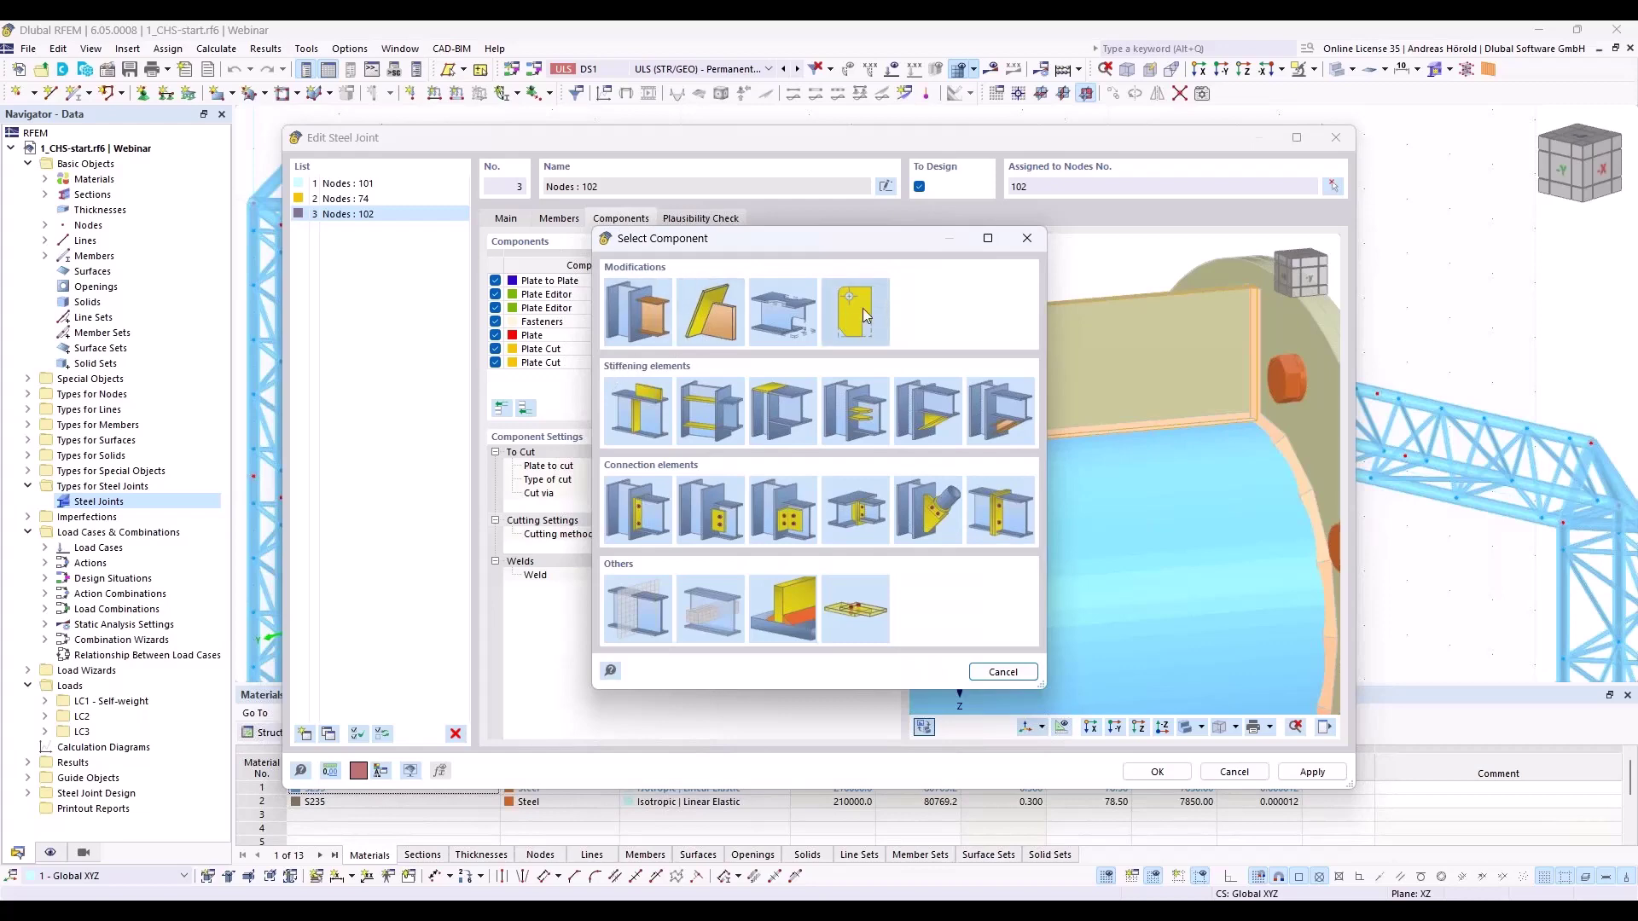
pyautogui.click(860, 311)
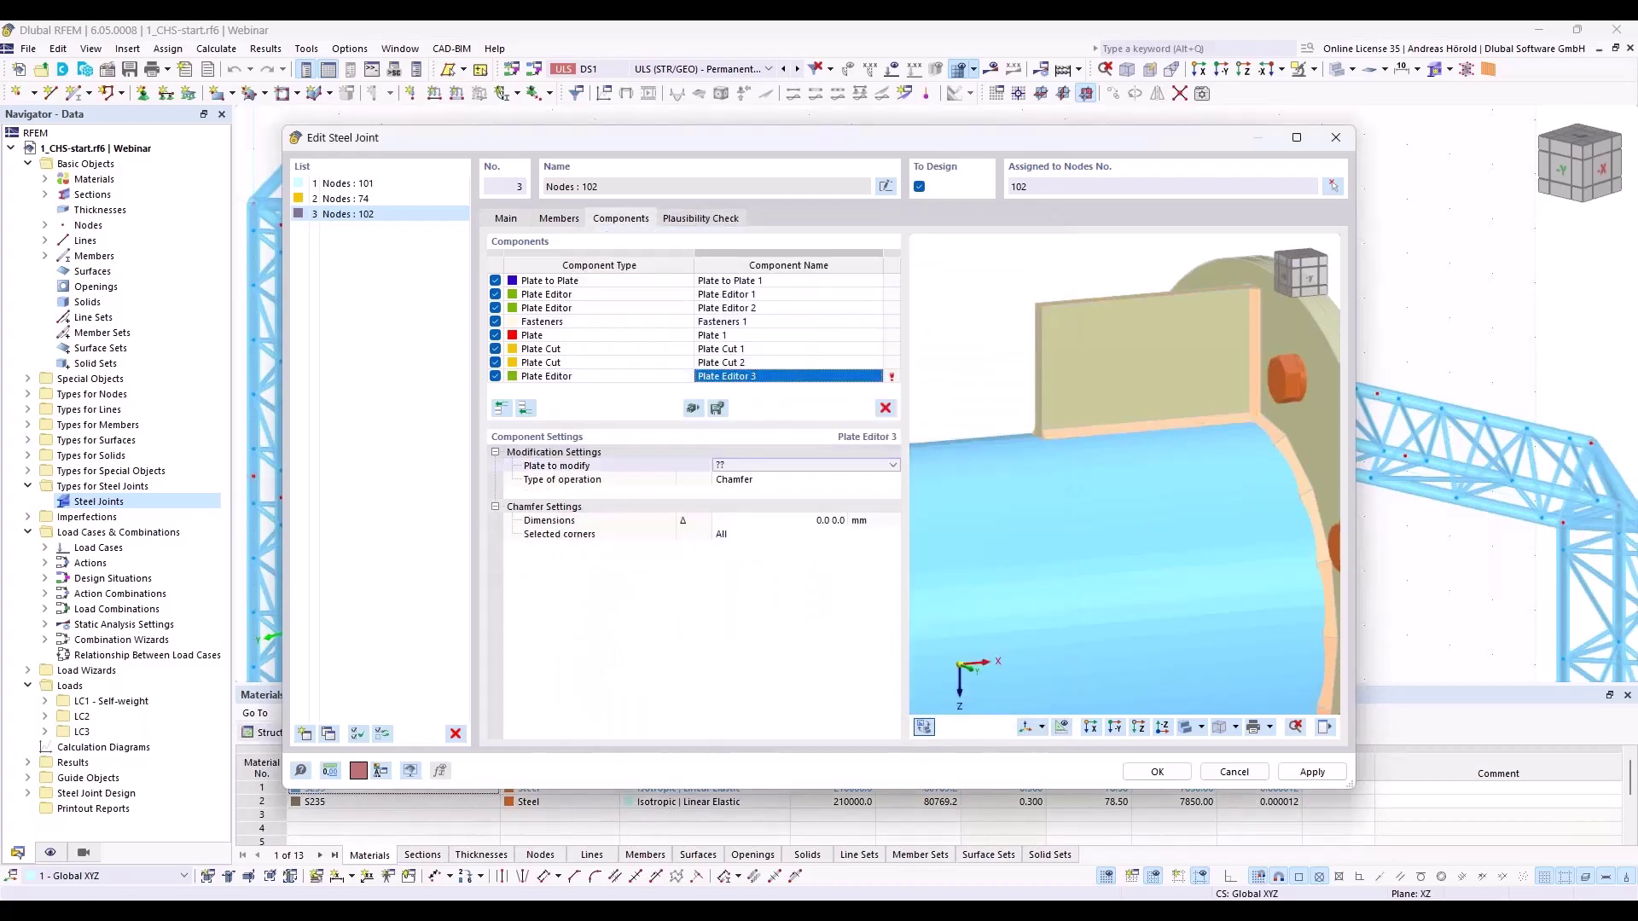
pyautogui.click(742, 467)
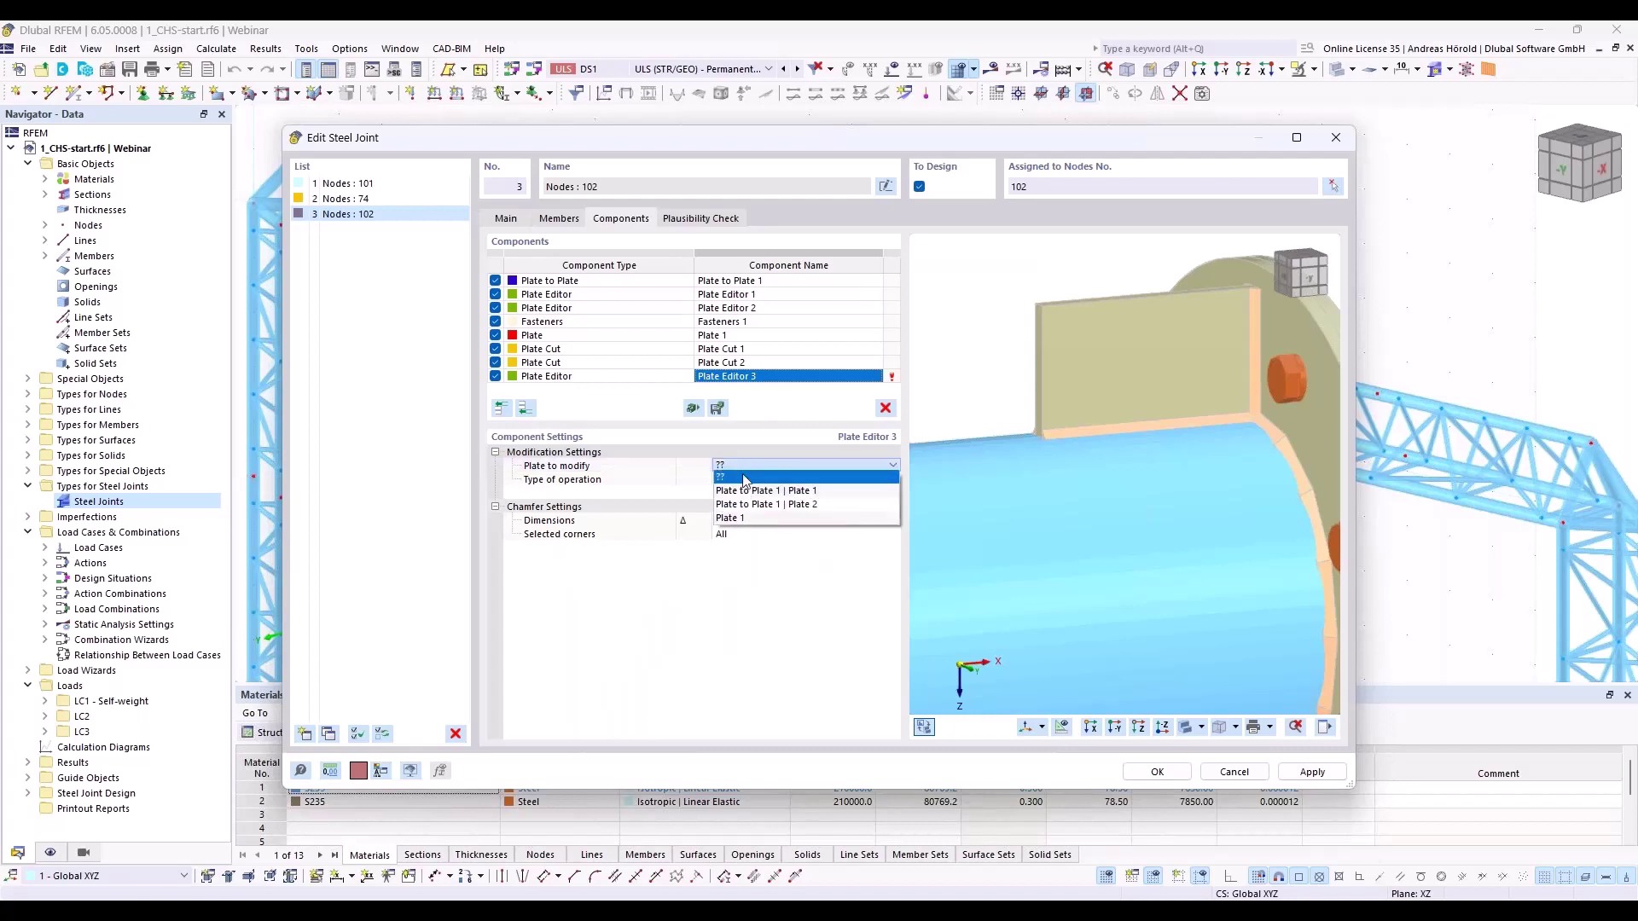
pyautogui.click(755, 518)
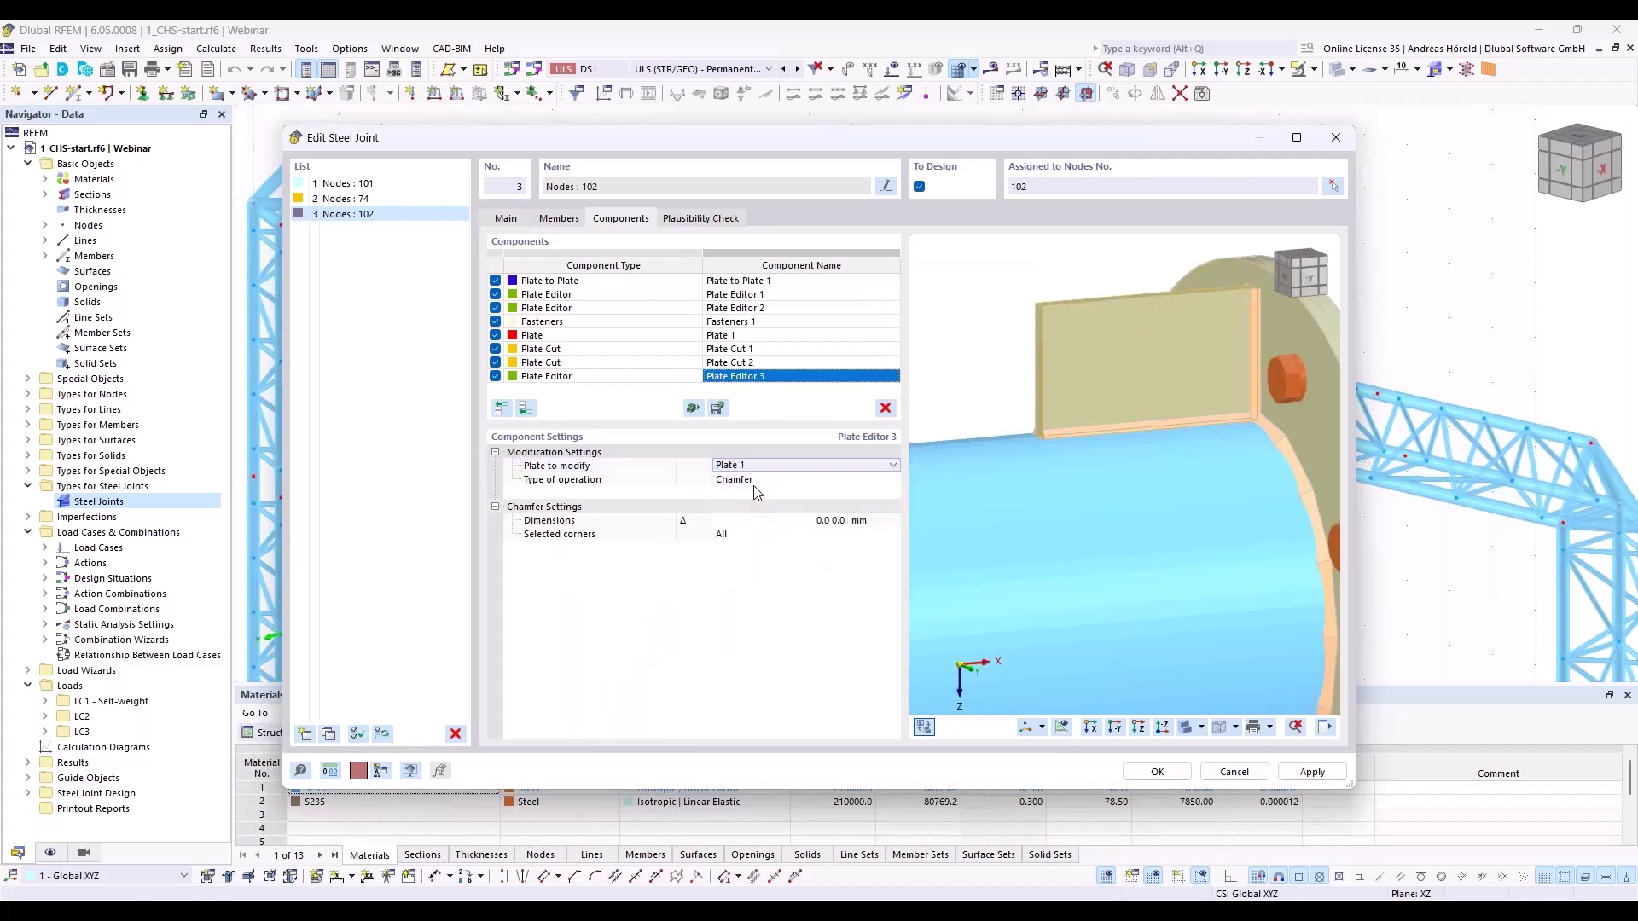
# Chamfer only corner 4 of the stiffener plate with dimensions of 130 and 70 mm
pyautogui.click(815, 520)
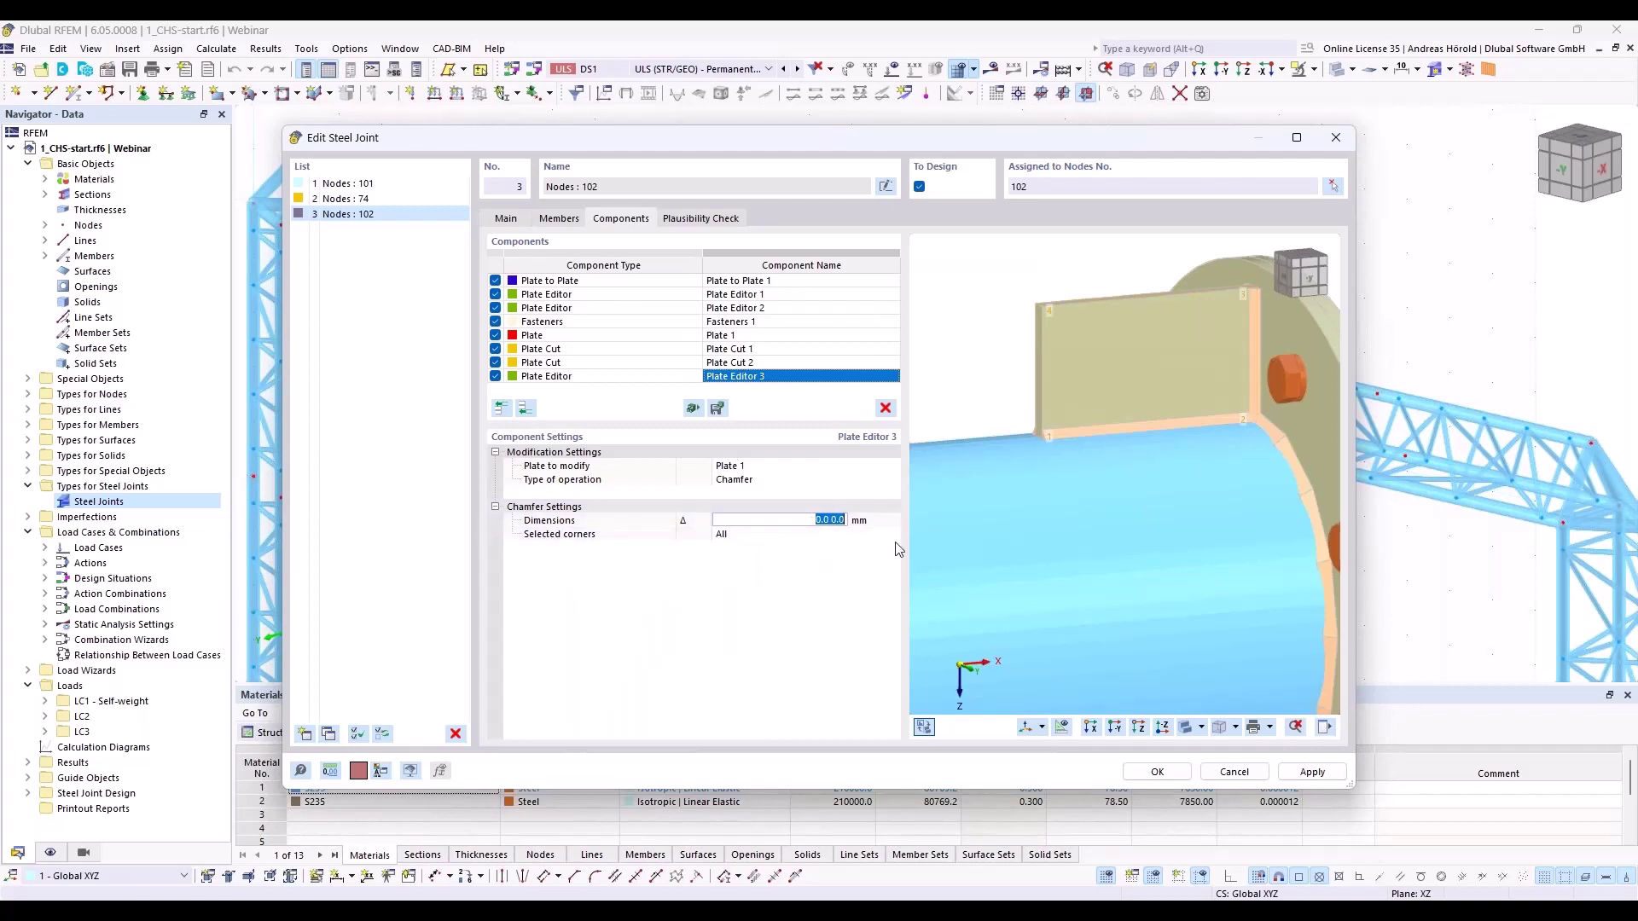
pyautogui.write('130 70')
pyautogui.click(781, 534)
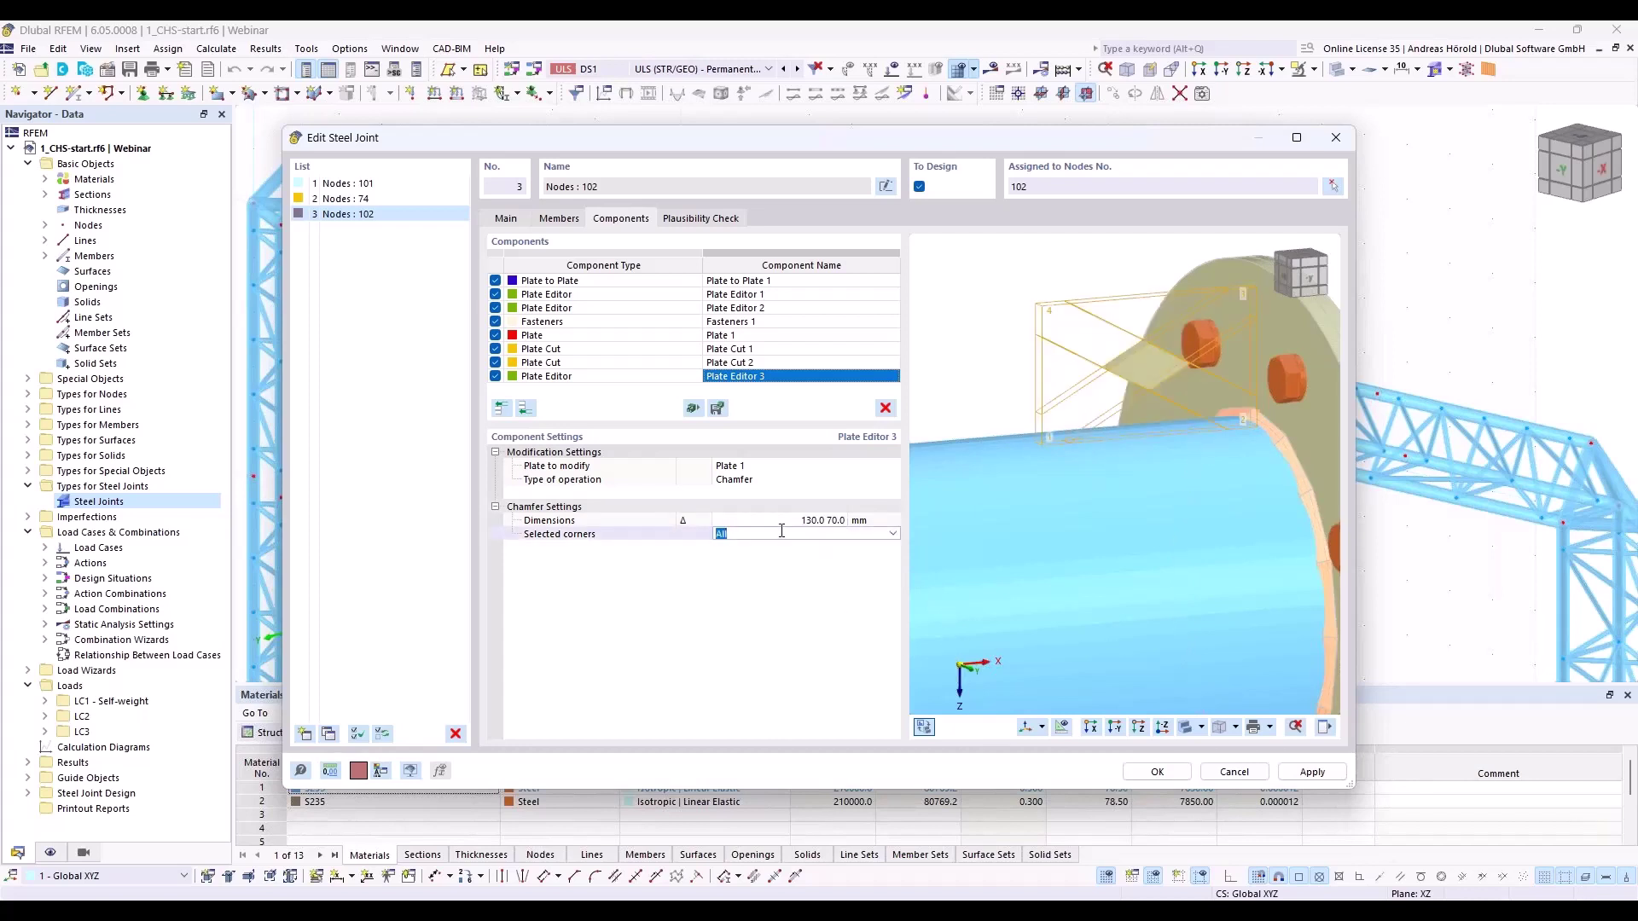
pyautogui.write('4')
pyautogui.press('Return')
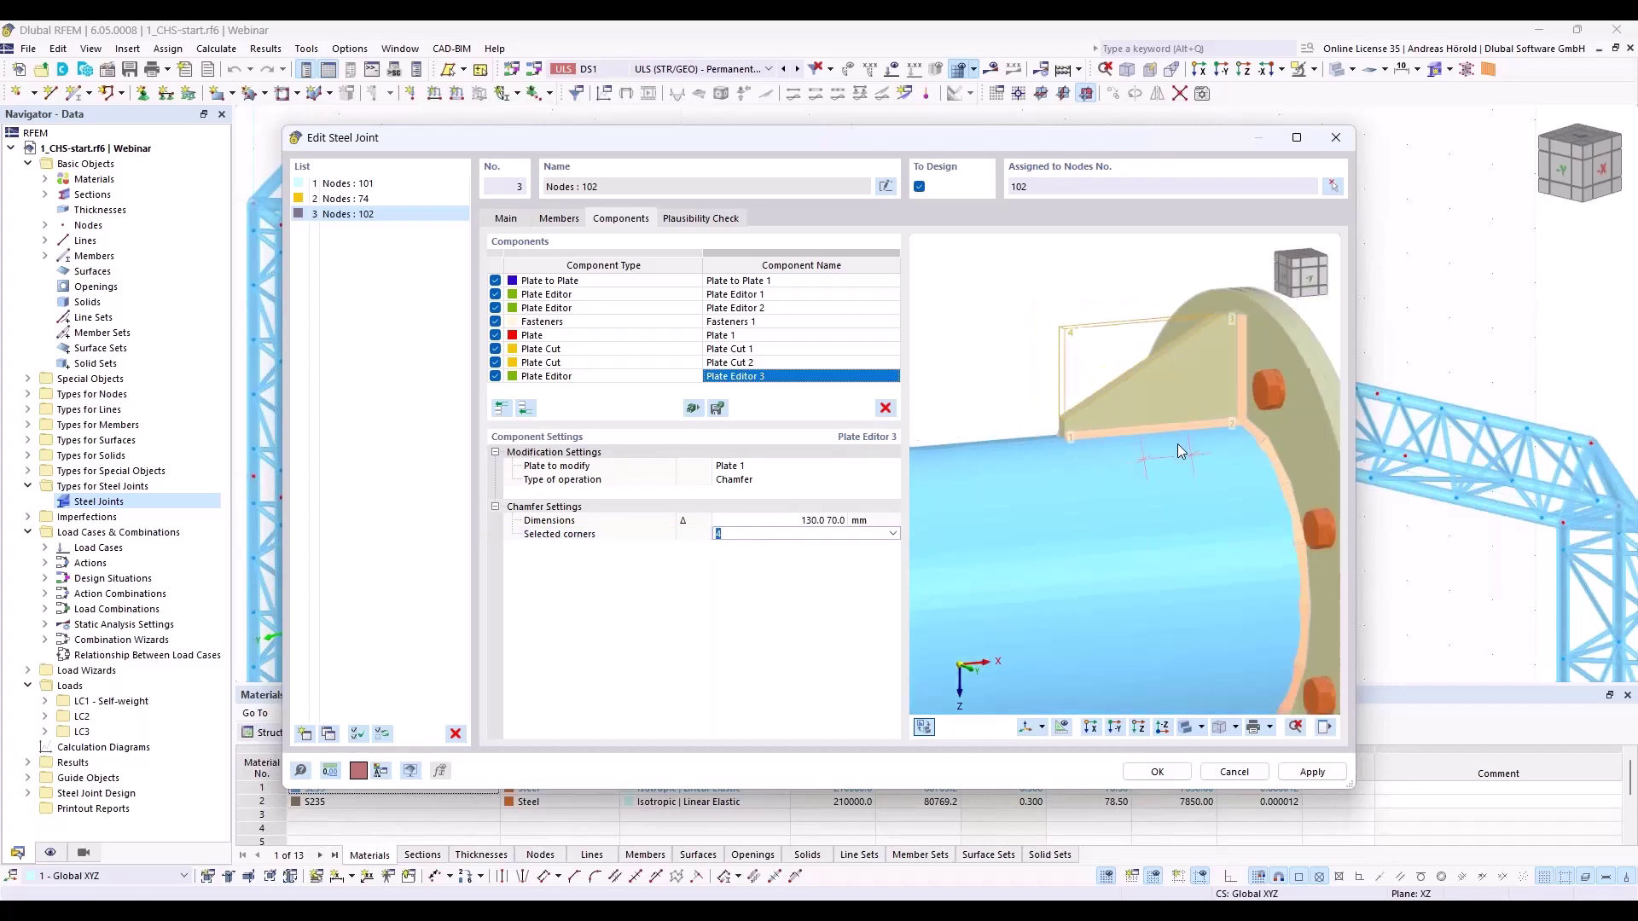
# Copy the stiffener's four components, Plate 1 through Plate Editor 3, to the end of the component list
pyautogui.scroll(-3, 1180, 451)
pyautogui.keyDown('ctrl'); pyautogui.moveTo(1180, 451); pyautogui.dragTo(1116, 506, button='middle'); pyautogui.keyUp('ctrl')
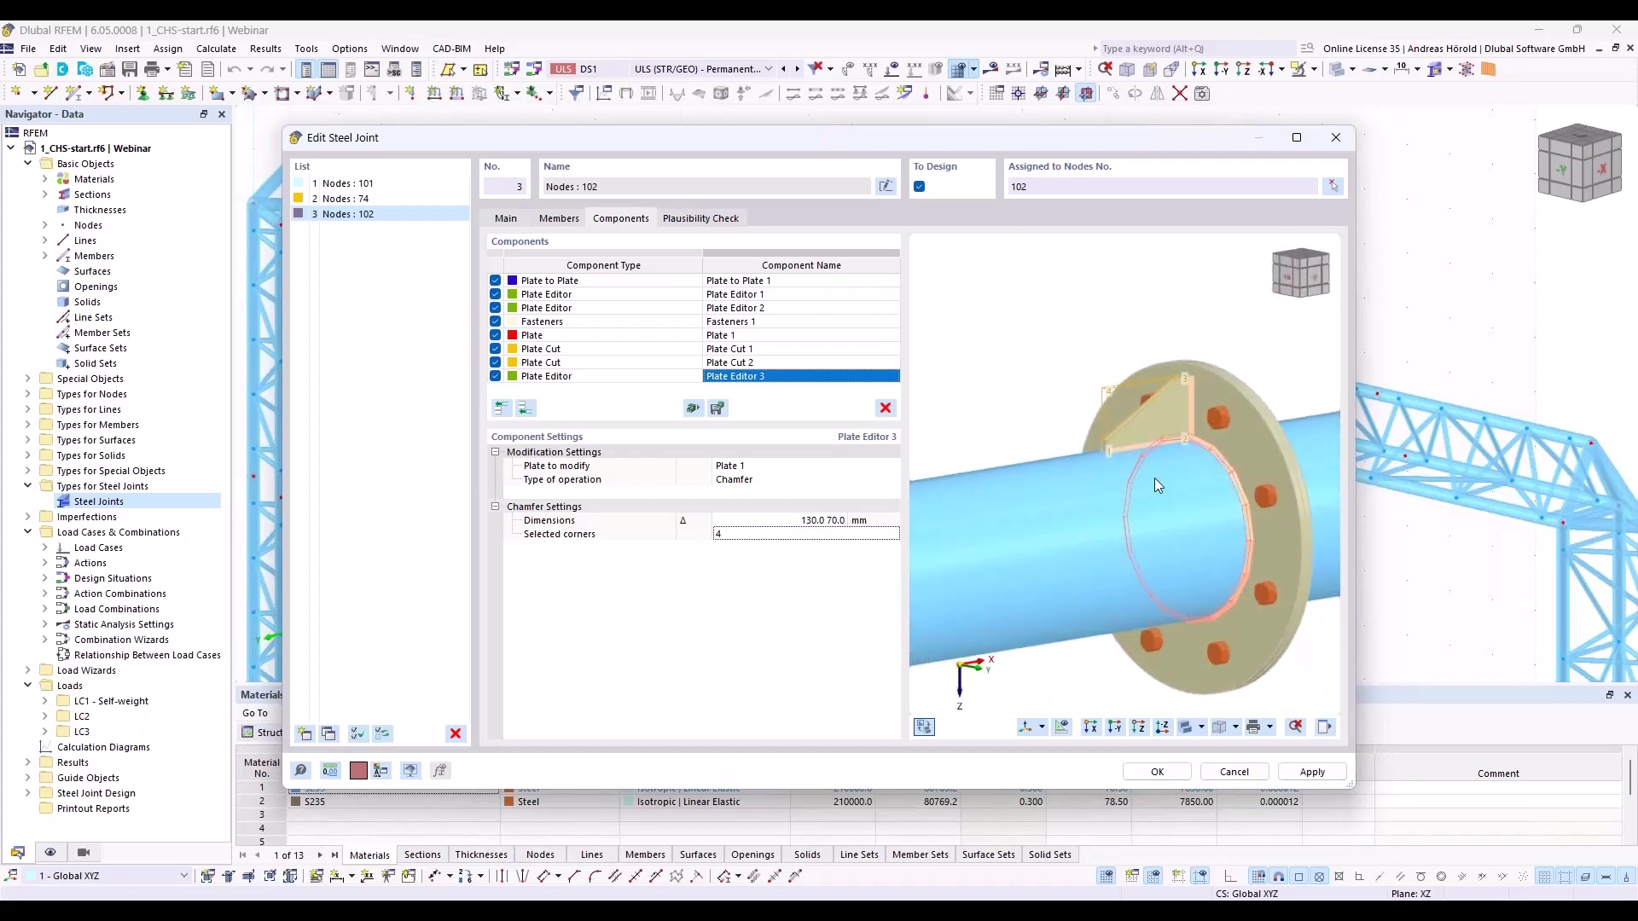
pyautogui.click(595, 335)
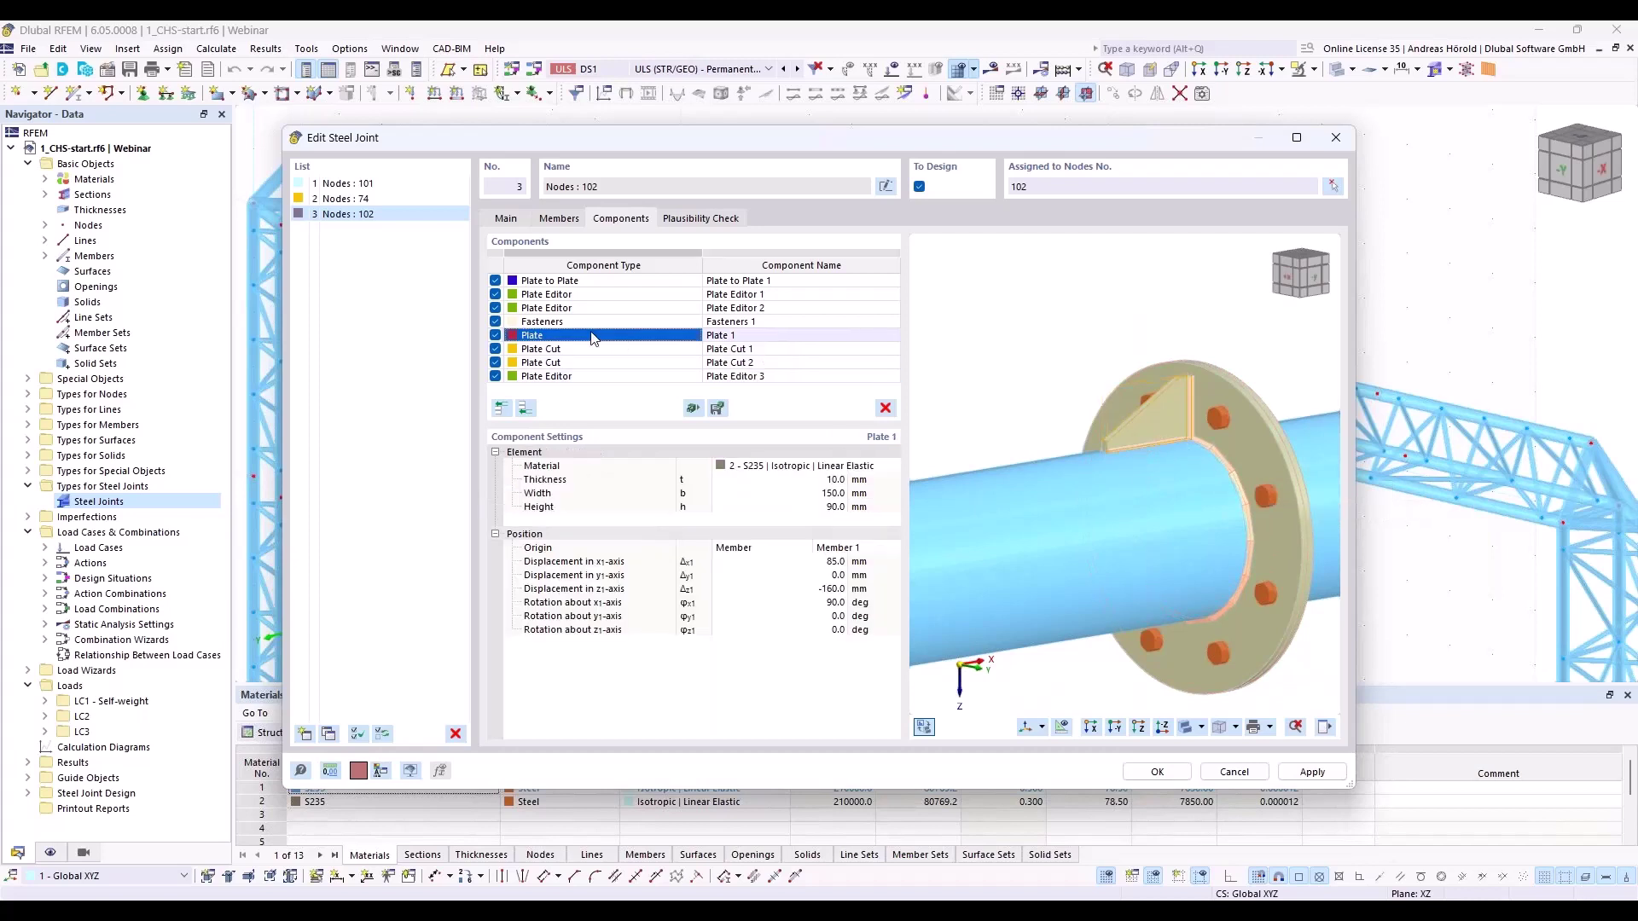
pyautogui.keyDown('shift'); pyautogui.click(602, 376); pyautogui.keyUp('shift')
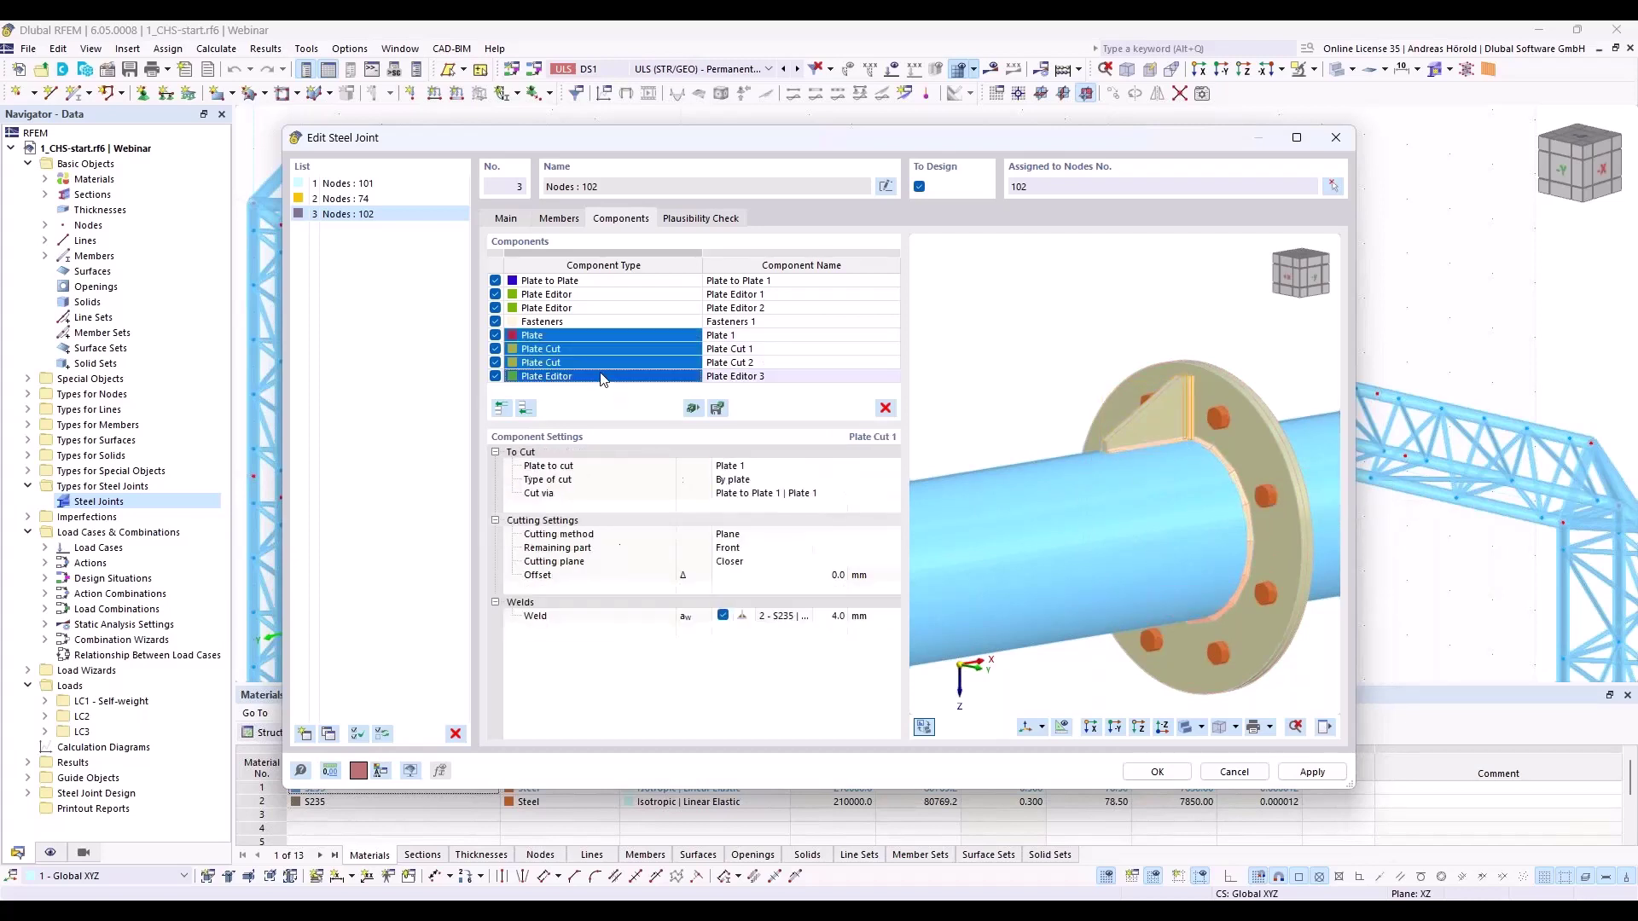
pyautogui.rightClick(631, 339)
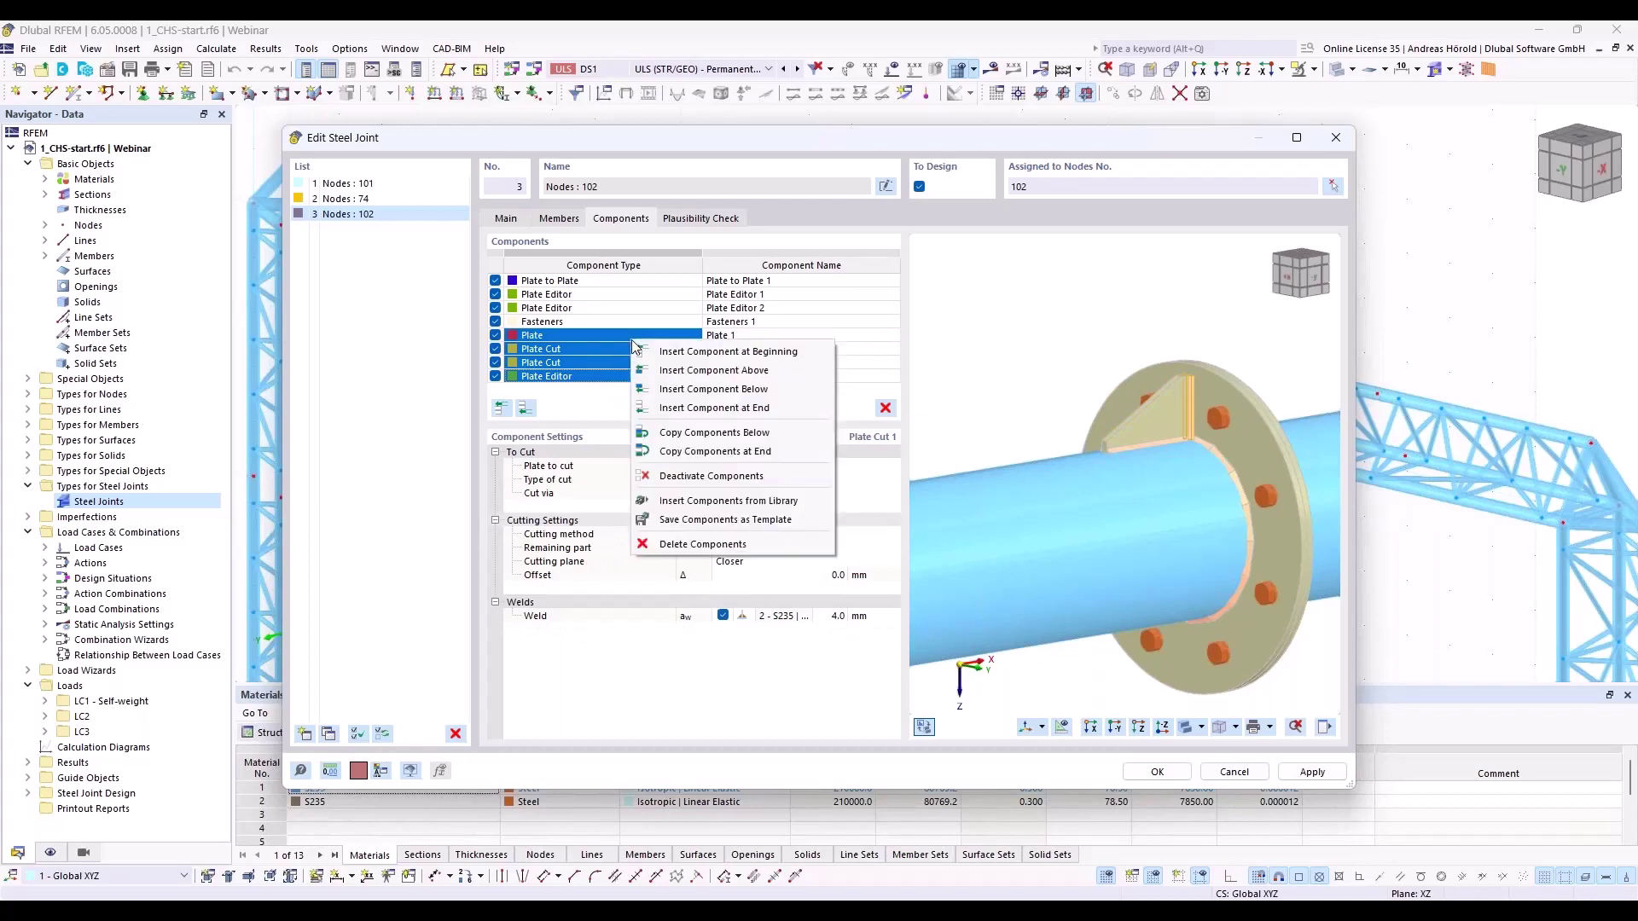
pyautogui.click(721, 451)
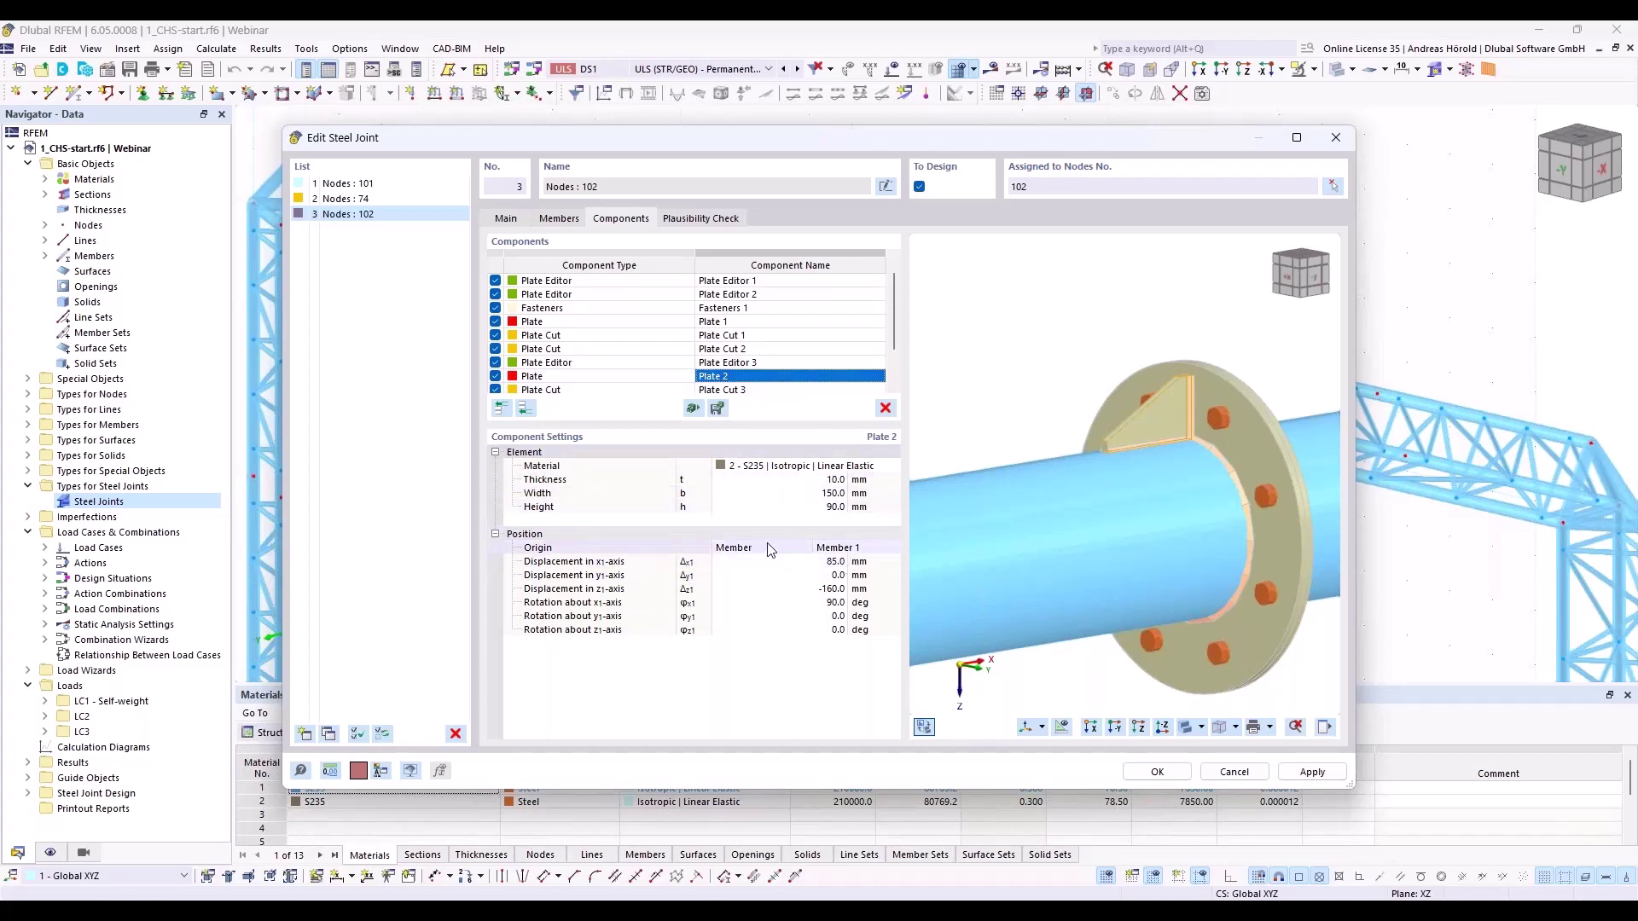
# Set Plate 2's displacement along the member's z-axis to 160 mm and its rotation about the x-axis to 270 degrees
pyautogui.click(829, 602)
pyautogui.write('90')
pyautogui.press('Up')
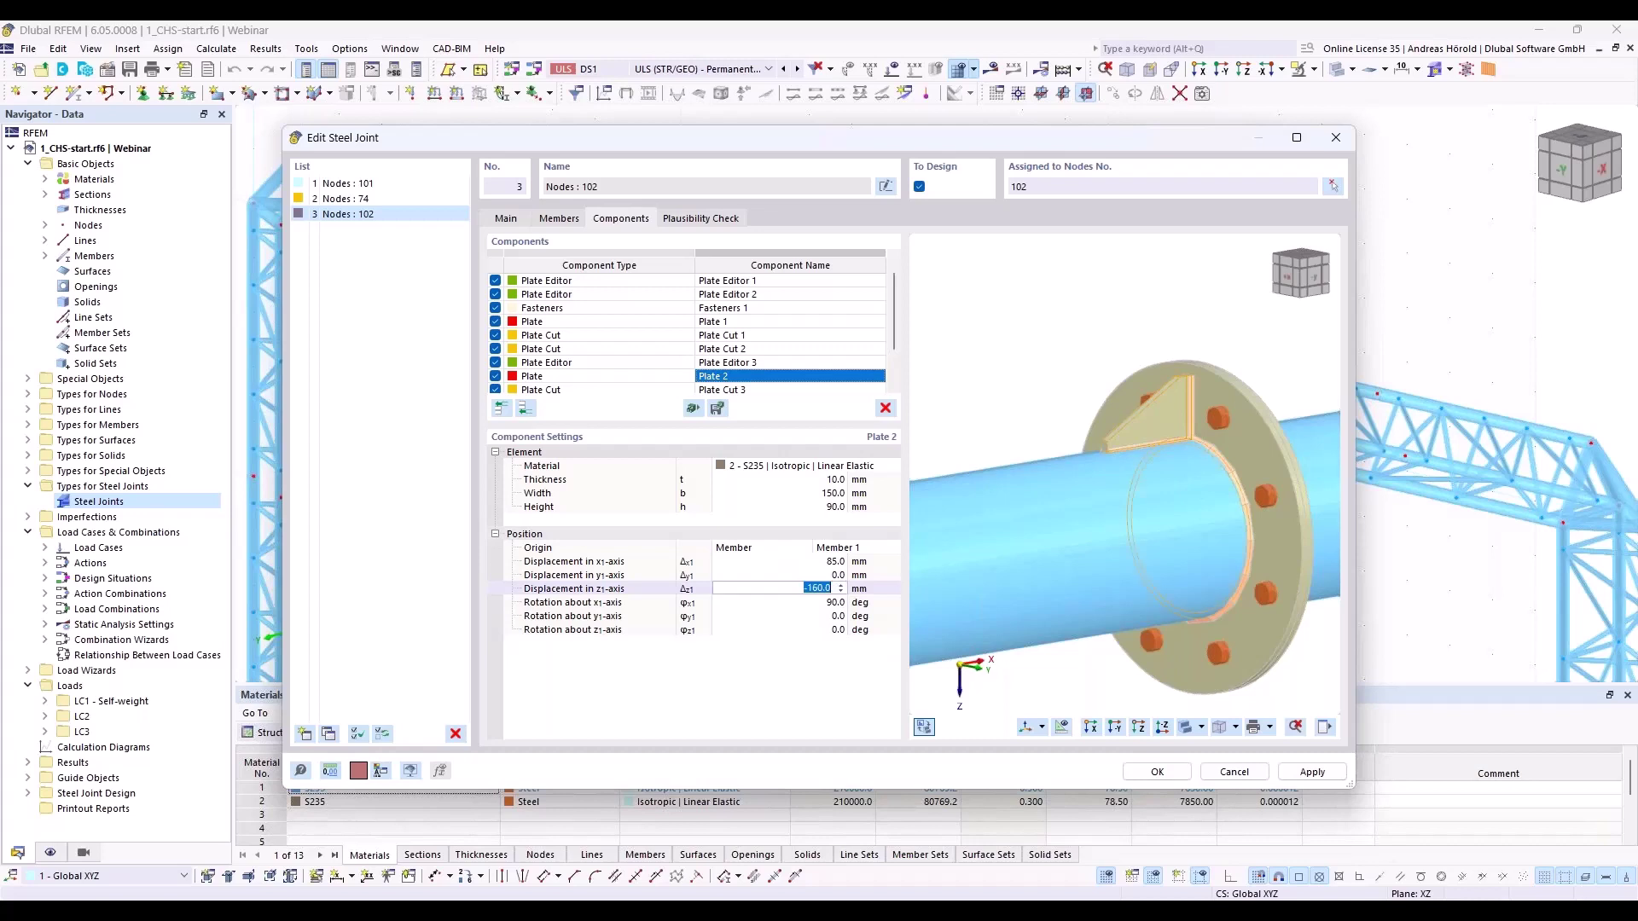
pyautogui.write('160')
pyautogui.press('Down')
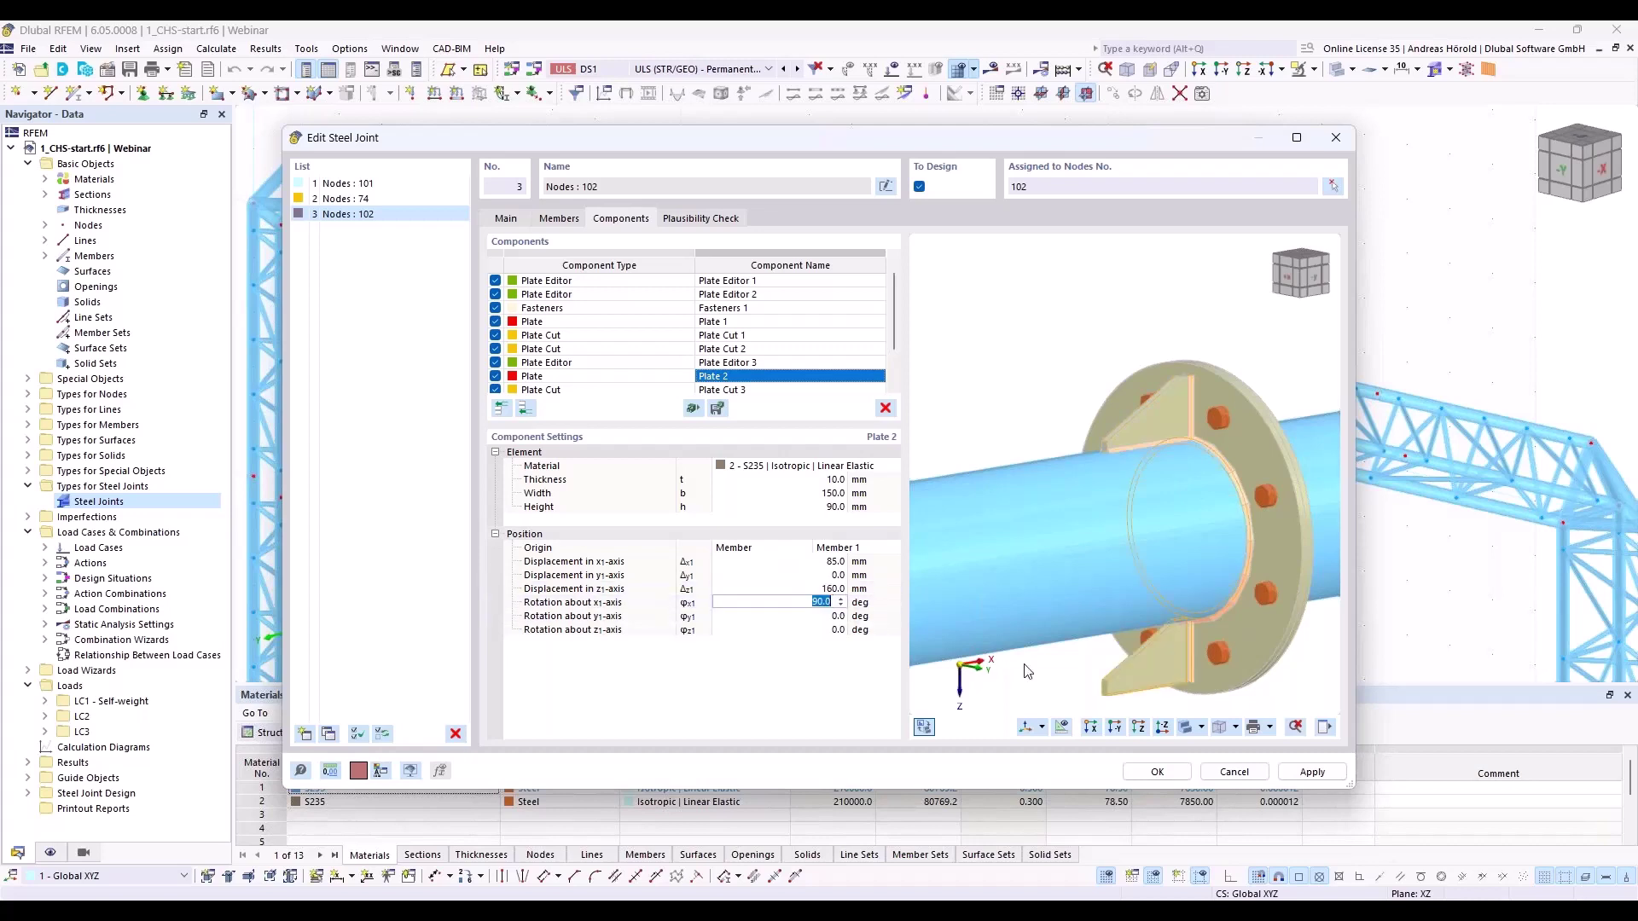
pyautogui.write('270')
pyautogui.press('Down')
pyautogui.scroll(8, 1155, 648)
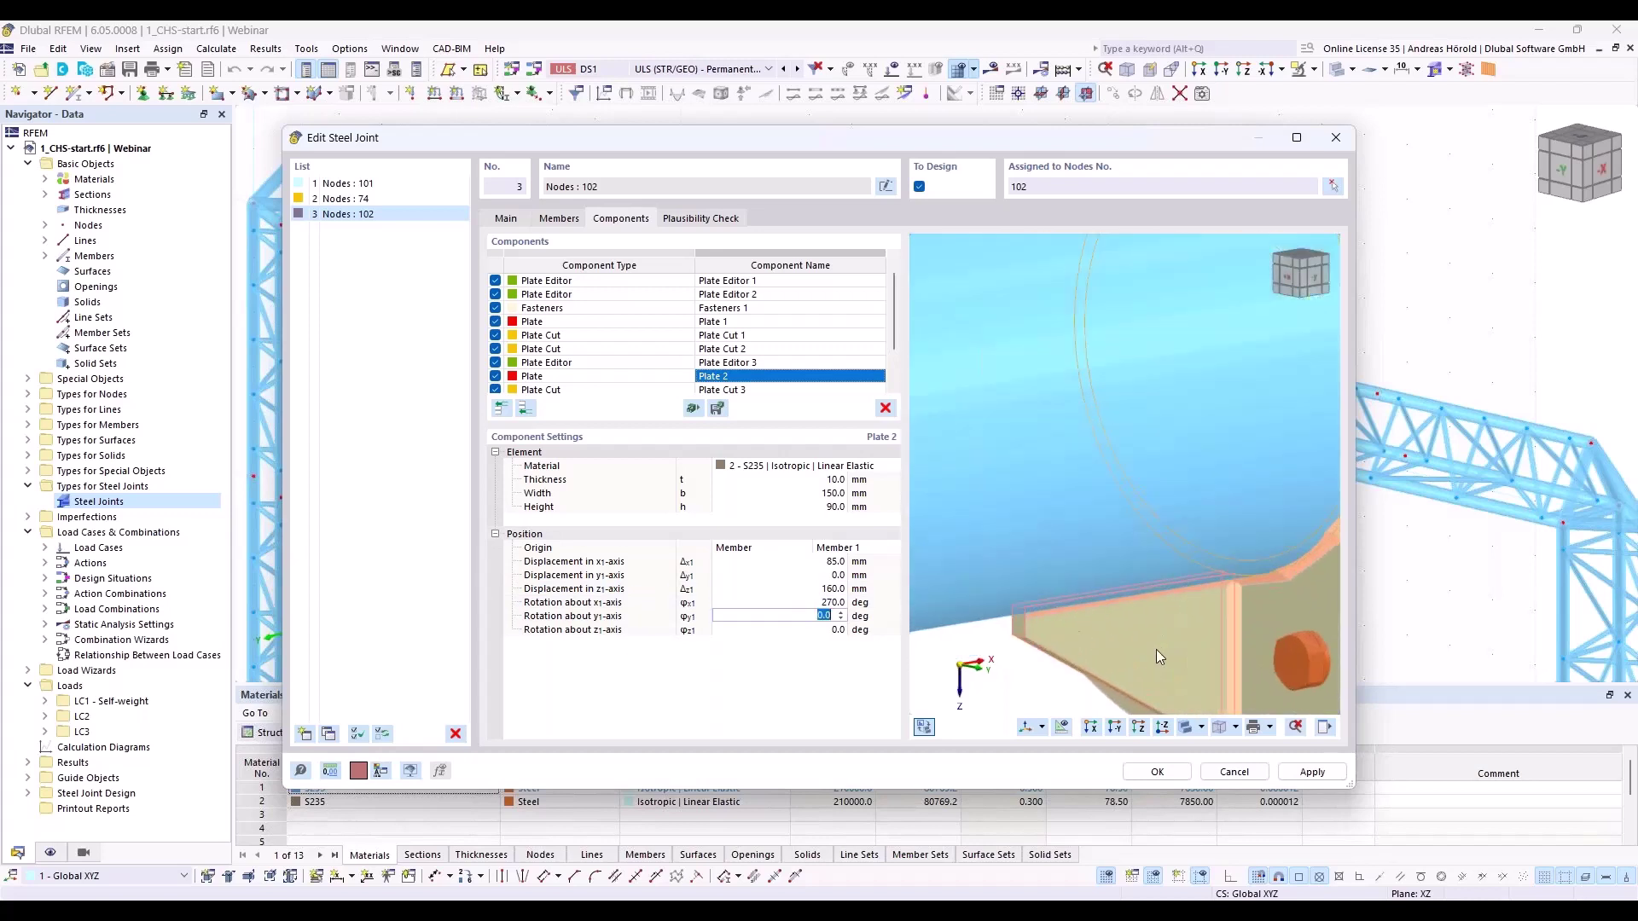
# Copy the second stiffener's four components, Plate 2 through Plate Editor 4, to the end of the component list
pyautogui.scroll(-2, 1046, 494)
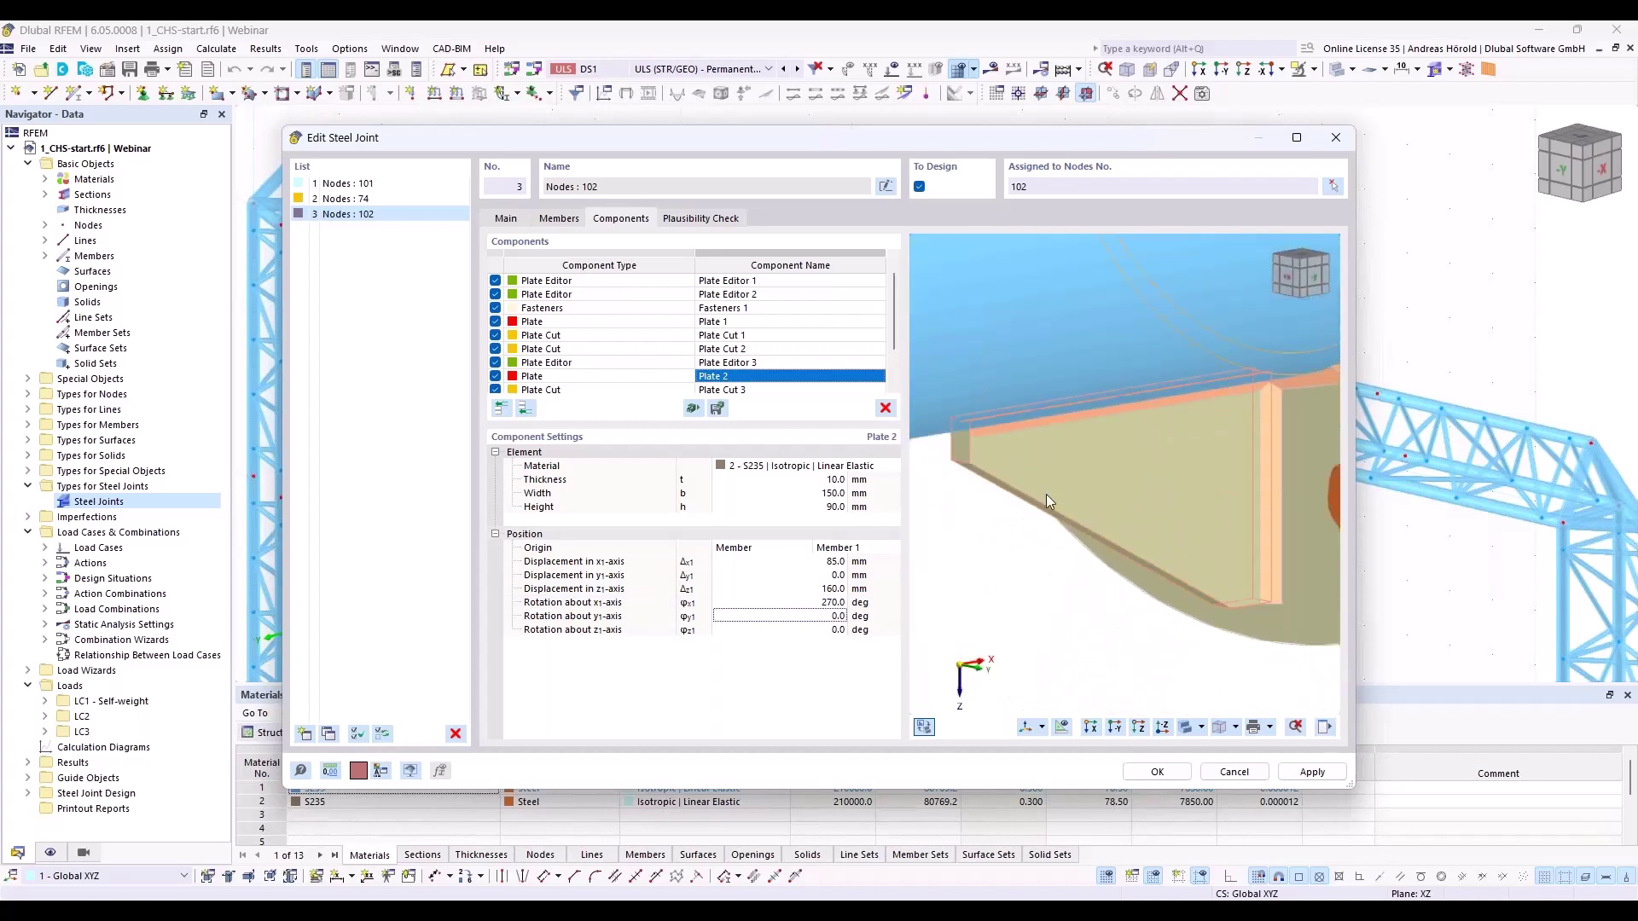
pyautogui.scroll(-2, 1148, 490)
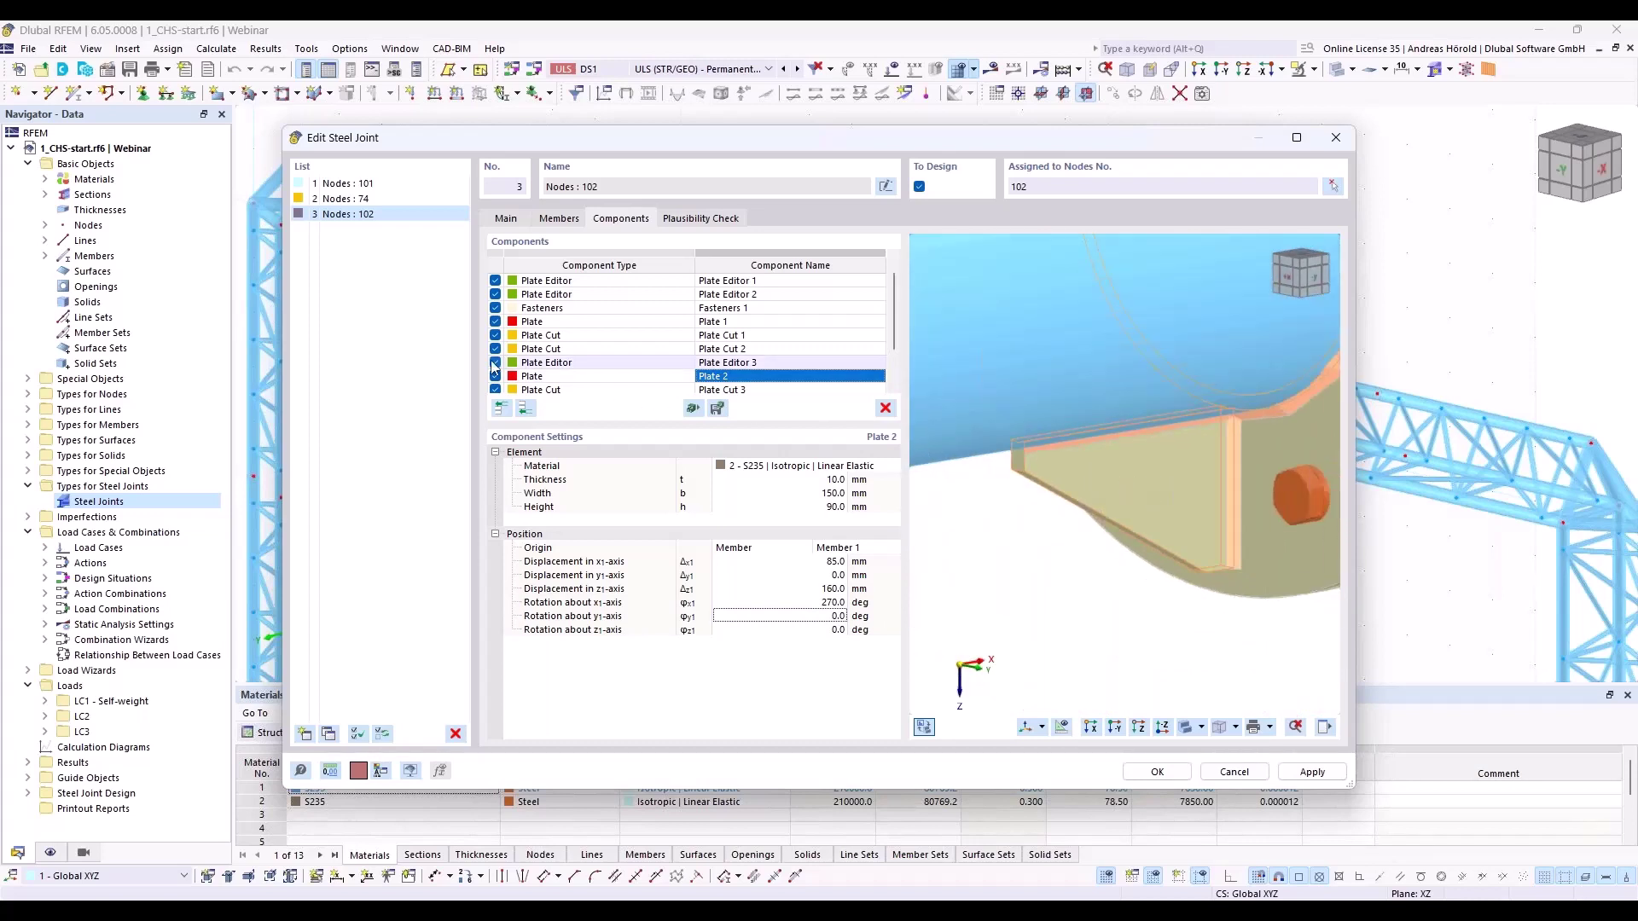
pyautogui.click(538, 376)
pyautogui.scroll(-1, 553, 386)
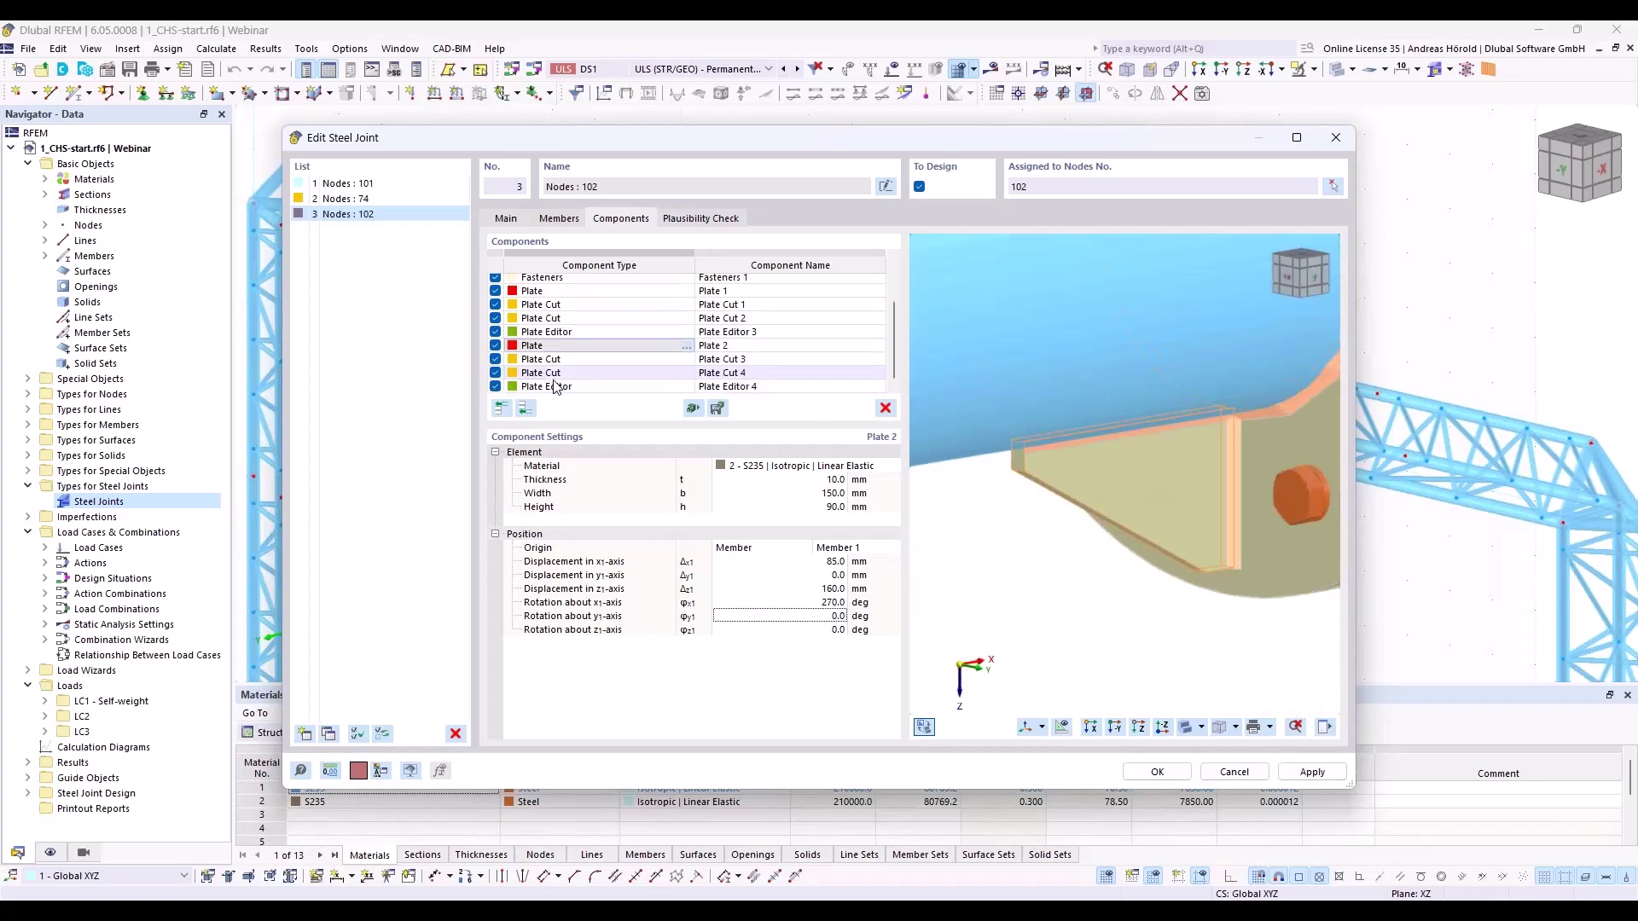
pyautogui.keyDown('shift'); pyautogui.click(555, 388); pyautogui.keyUp('shift')
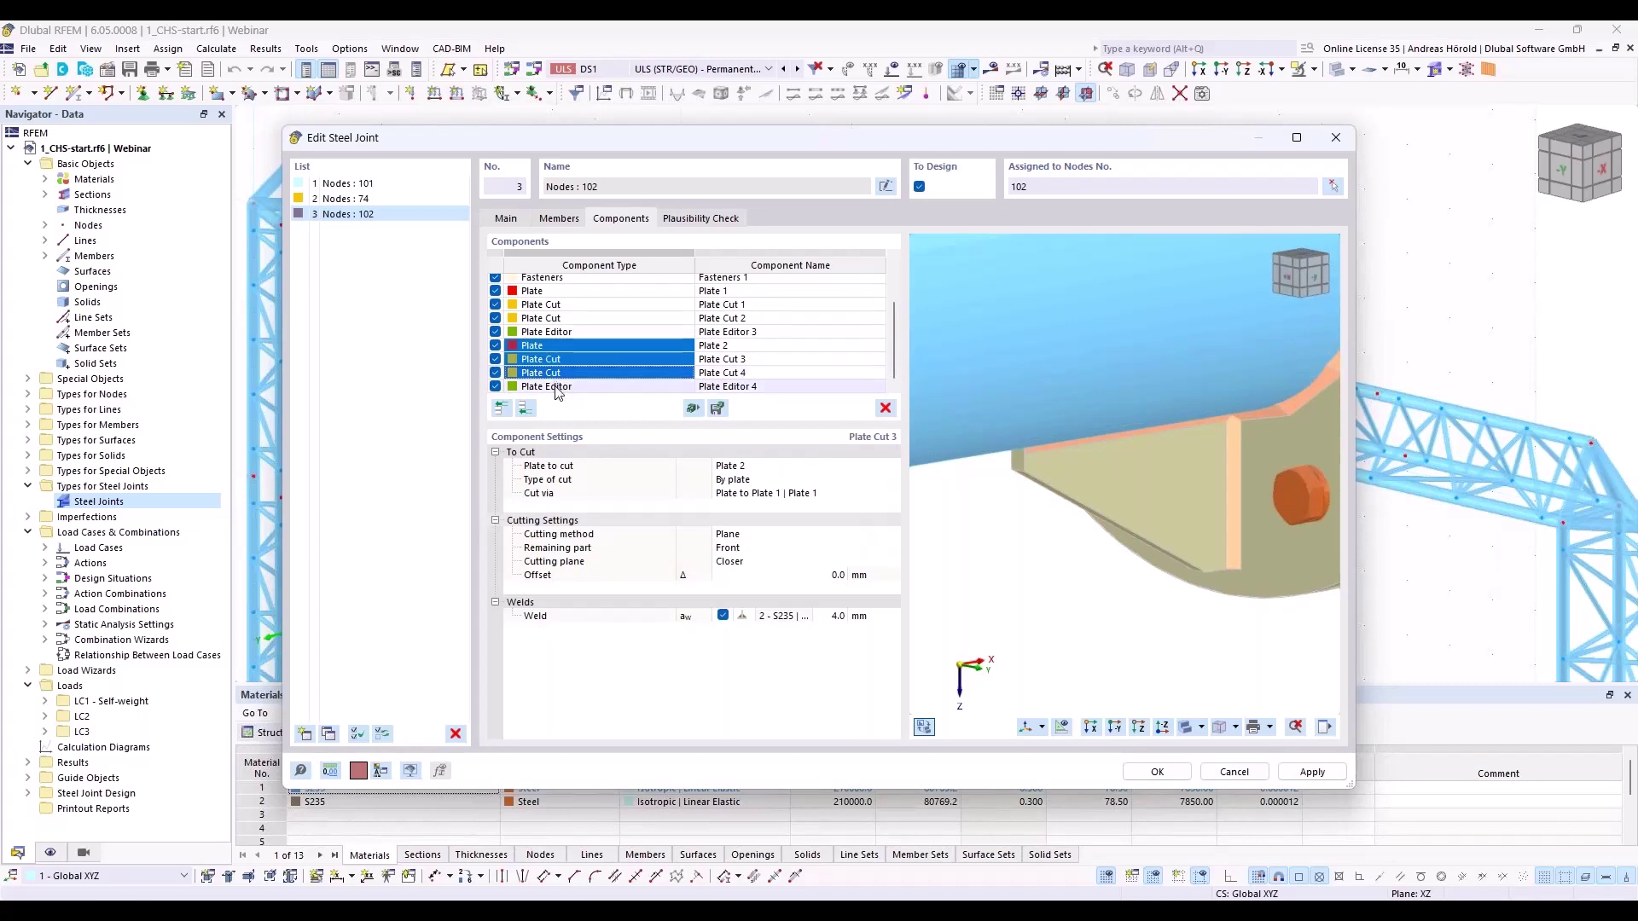
pyautogui.rightClick(581, 365)
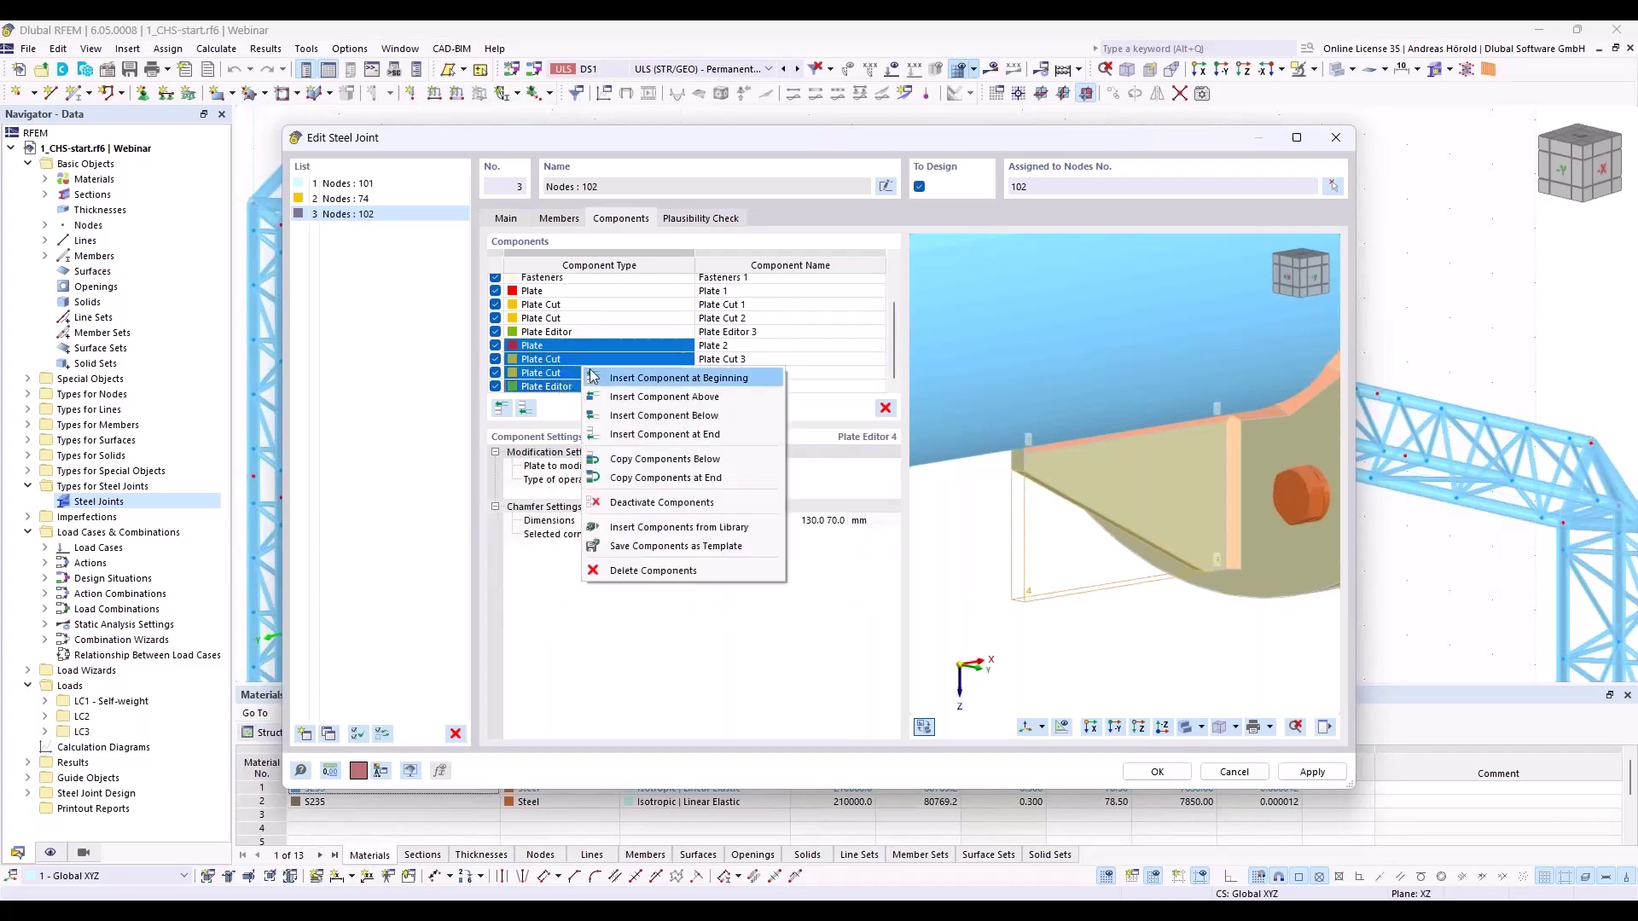
pyautogui.click(691, 480)
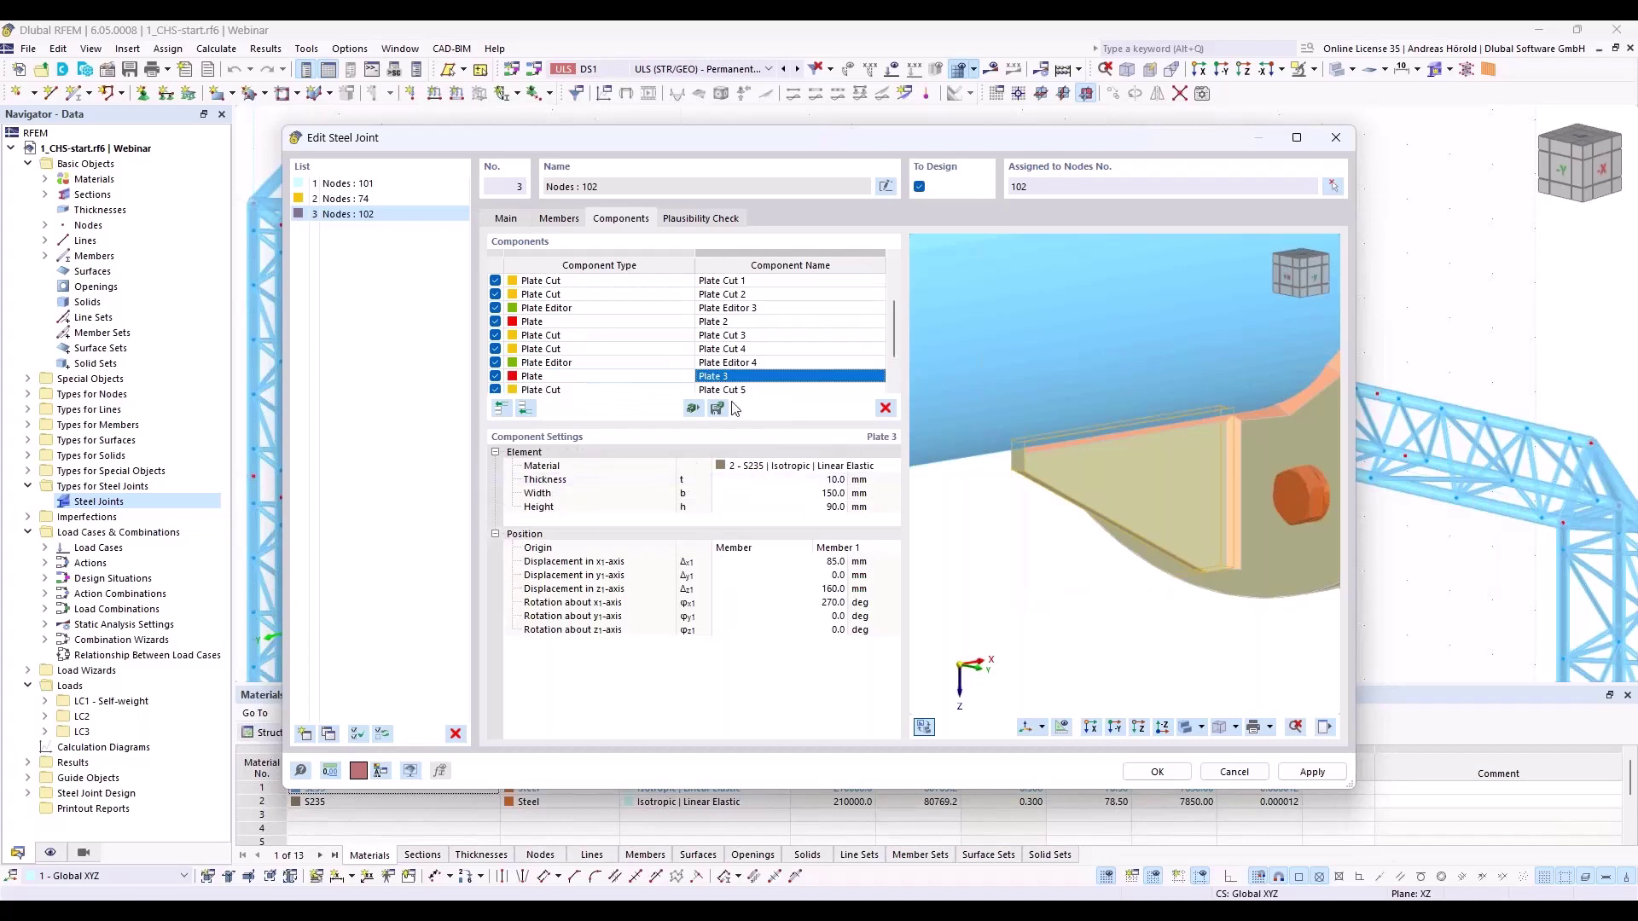
# Set Plate 3's displacements to -160 mm along the y-axis and 0 mm along the z-axis, and its x-axis rotation to 0 degrees
pyautogui.click(817, 577)
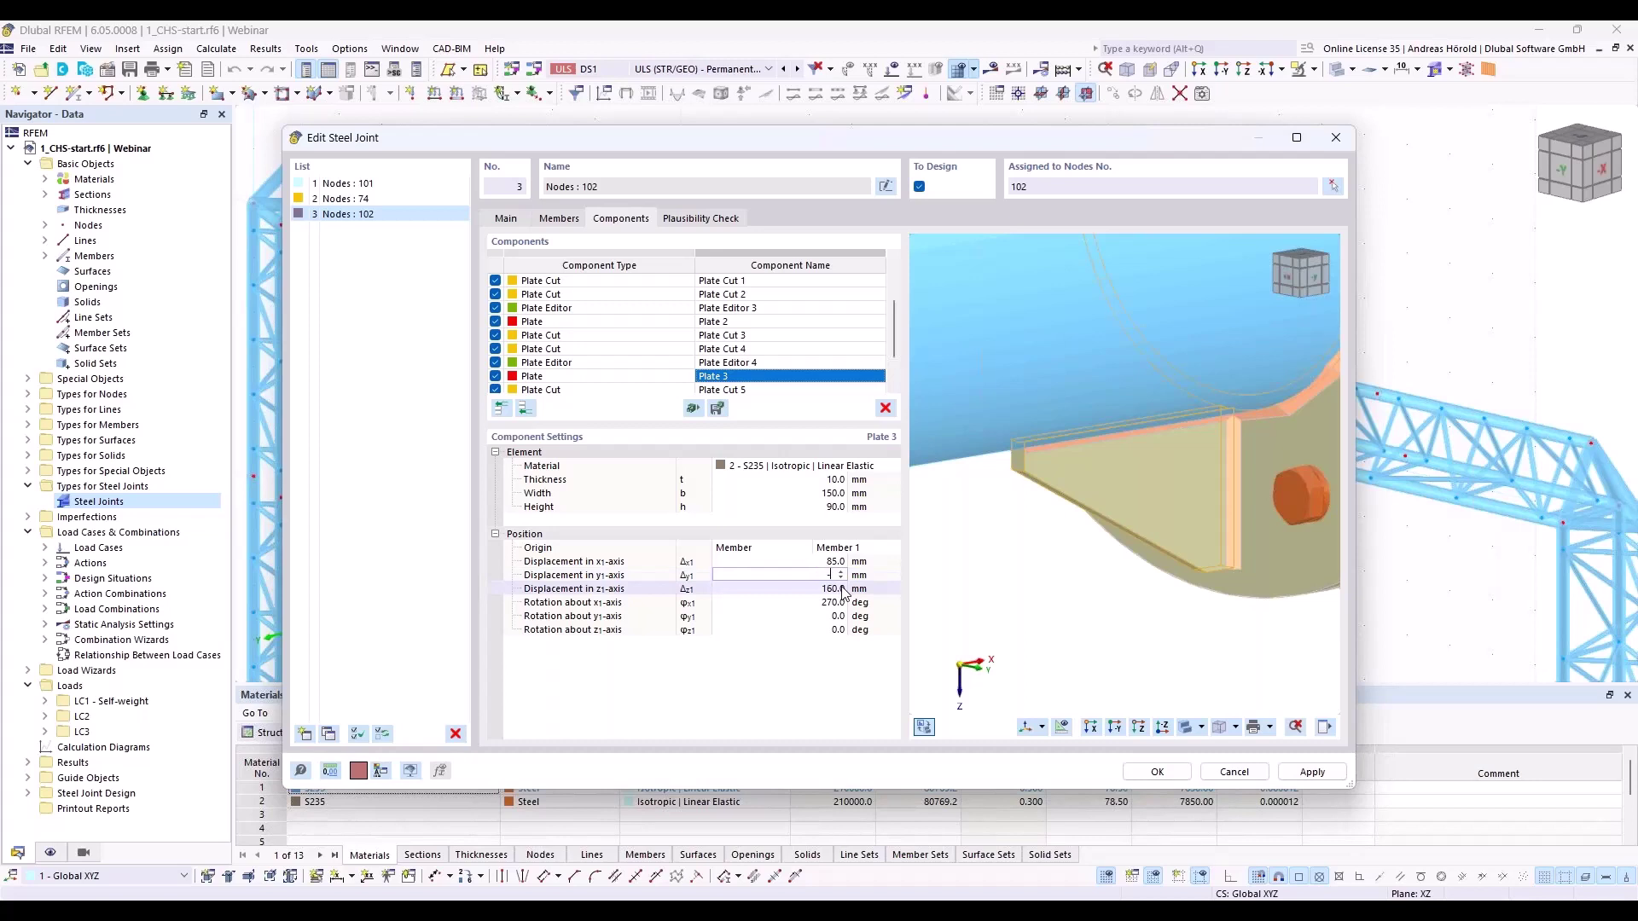
pyautogui.write('-160')
pyautogui.press('Tab')
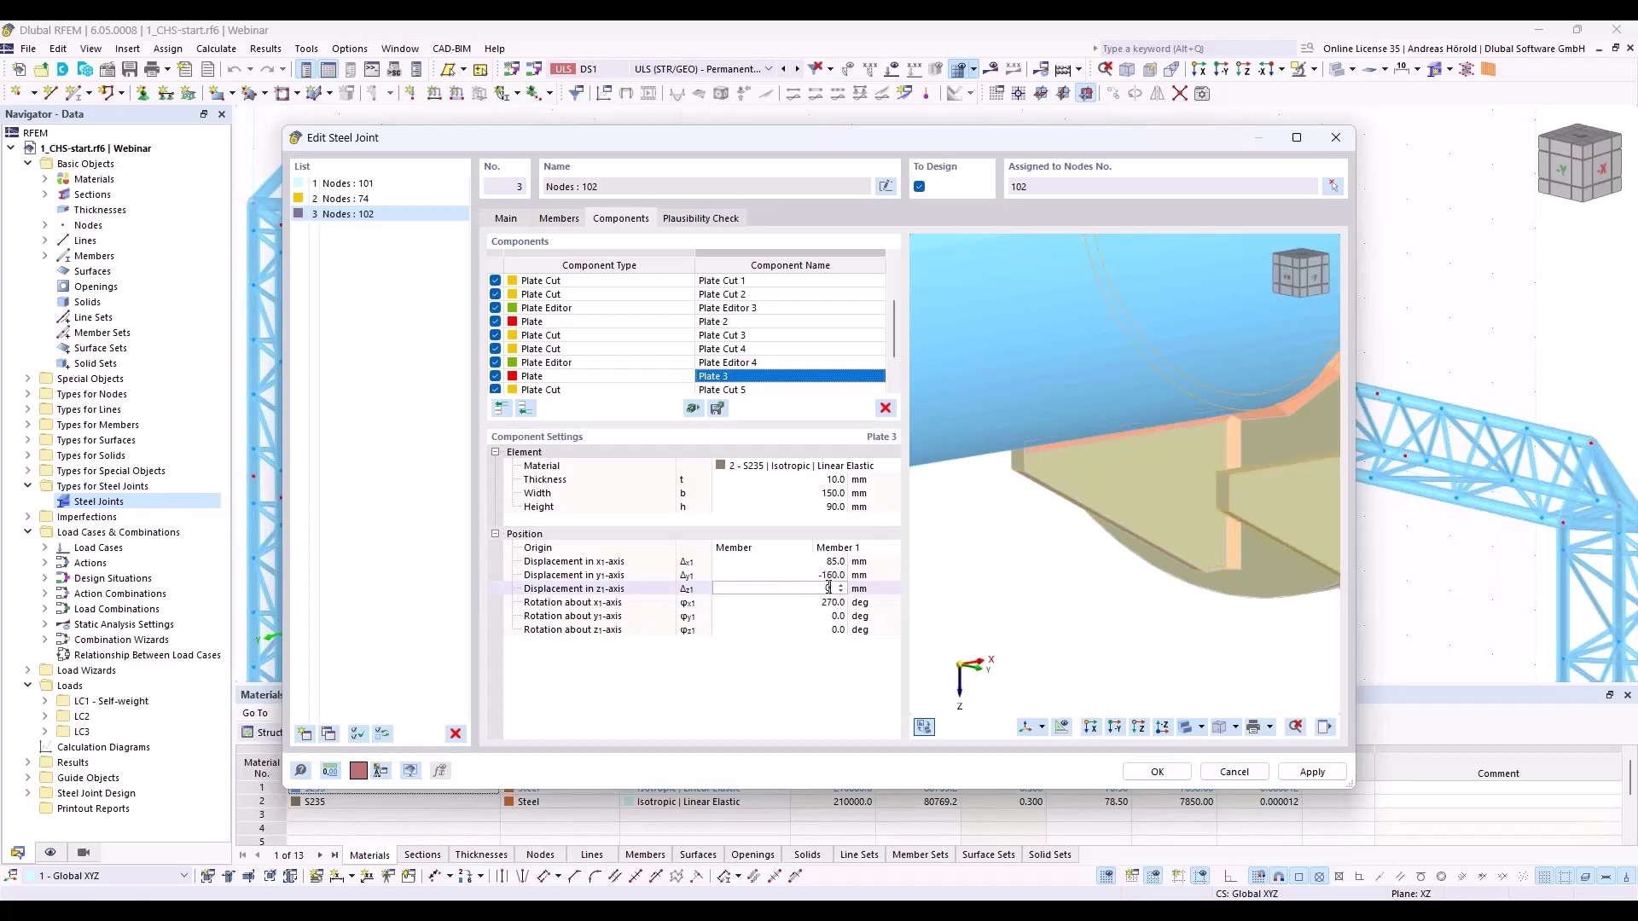
pyautogui.press('Tab')
pyautogui.write('0')
pyautogui.press('Tab')
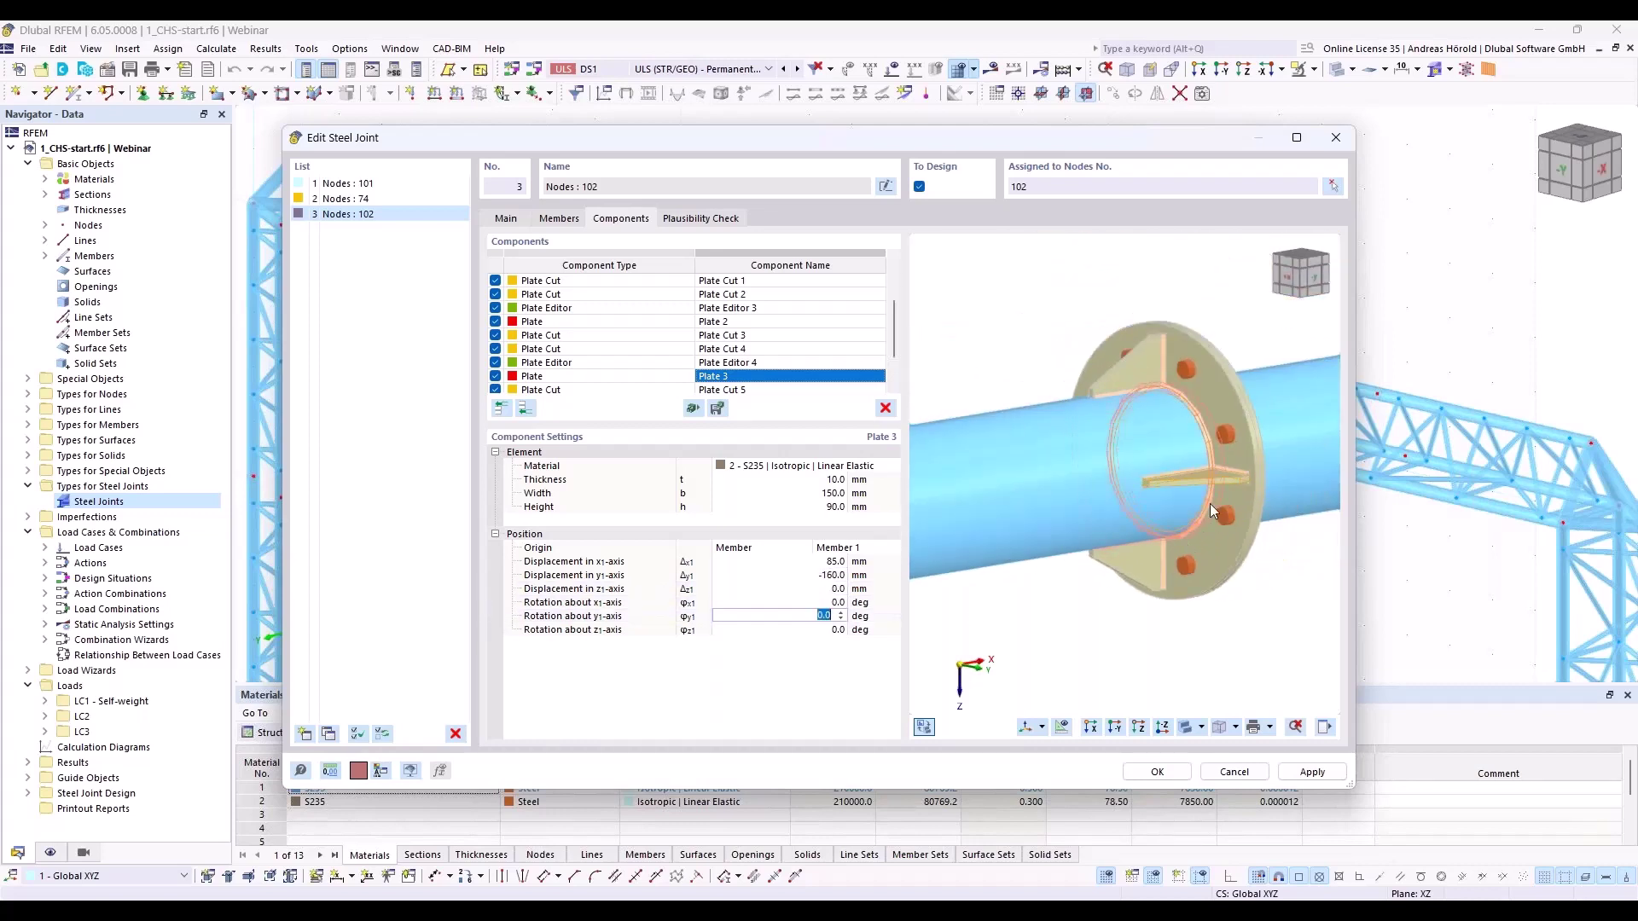
pyautogui.press('Return')
# Copy the third stiffener's four components, Plate 3 through Plate Editor 5, to the end of the component list
pyautogui.keyDown('ctrl'); pyautogui.moveTo(1190, 640); pyautogui.dragTo(1250, 559, button='middle'); pyautogui.keyUp('ctrl')
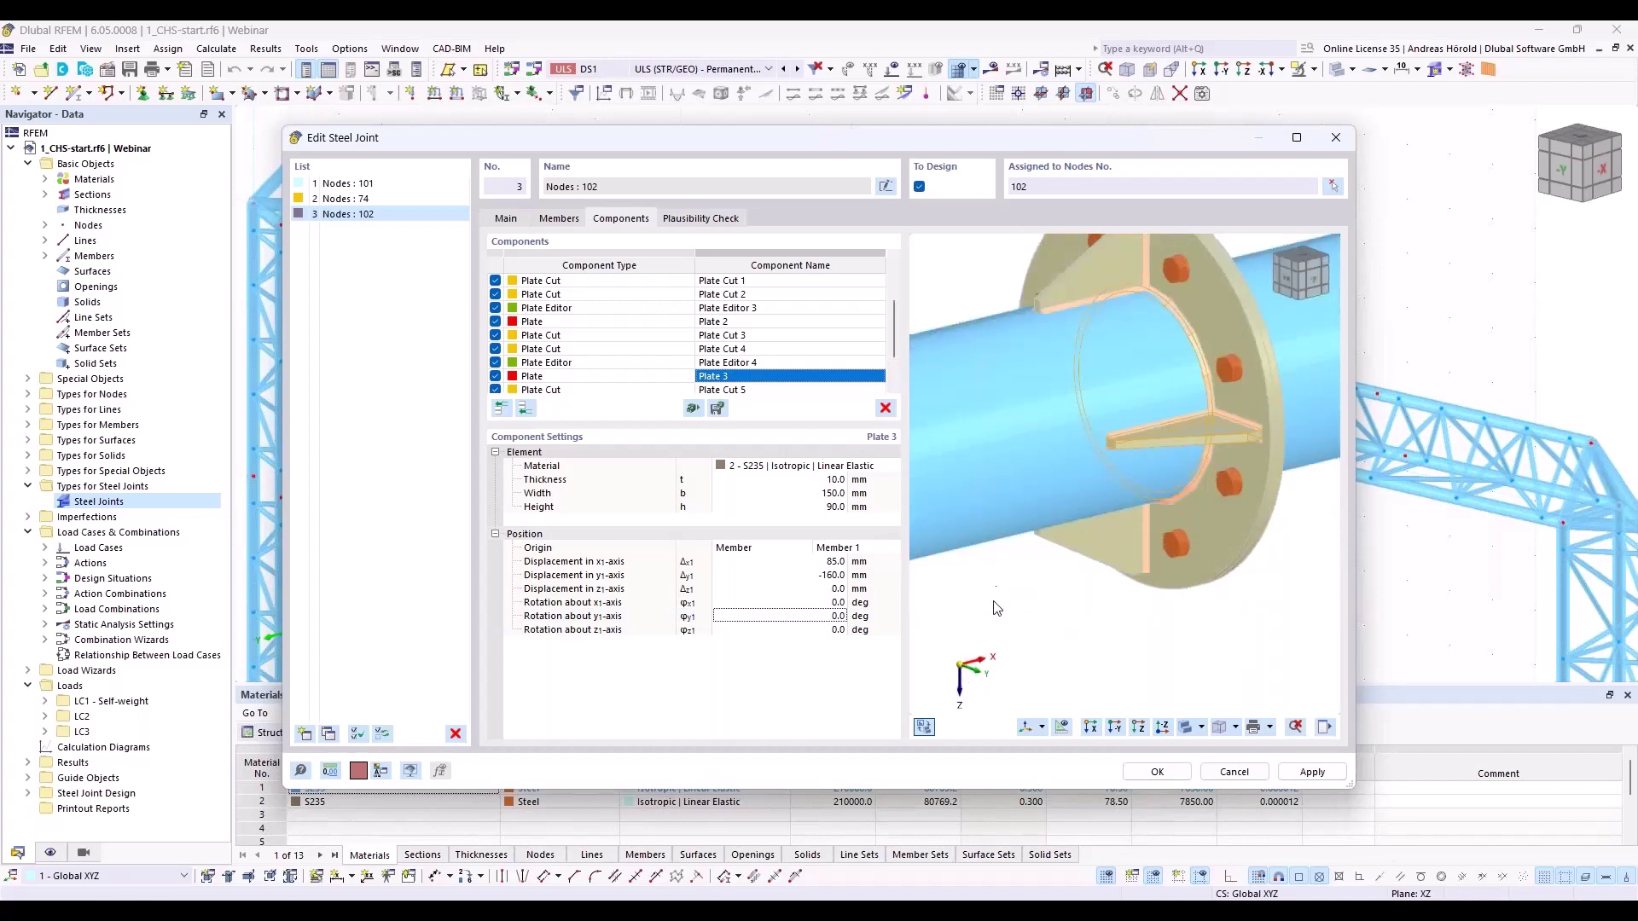
pyautogui.keyDown('ctrl'); pyautogui.moveTo(987, 607); pyautogui.dragTo(1064, 603, button='middle'); pyautogui.keyUp('ctrl')
pyautogui.scroll(-1, 629, 349)
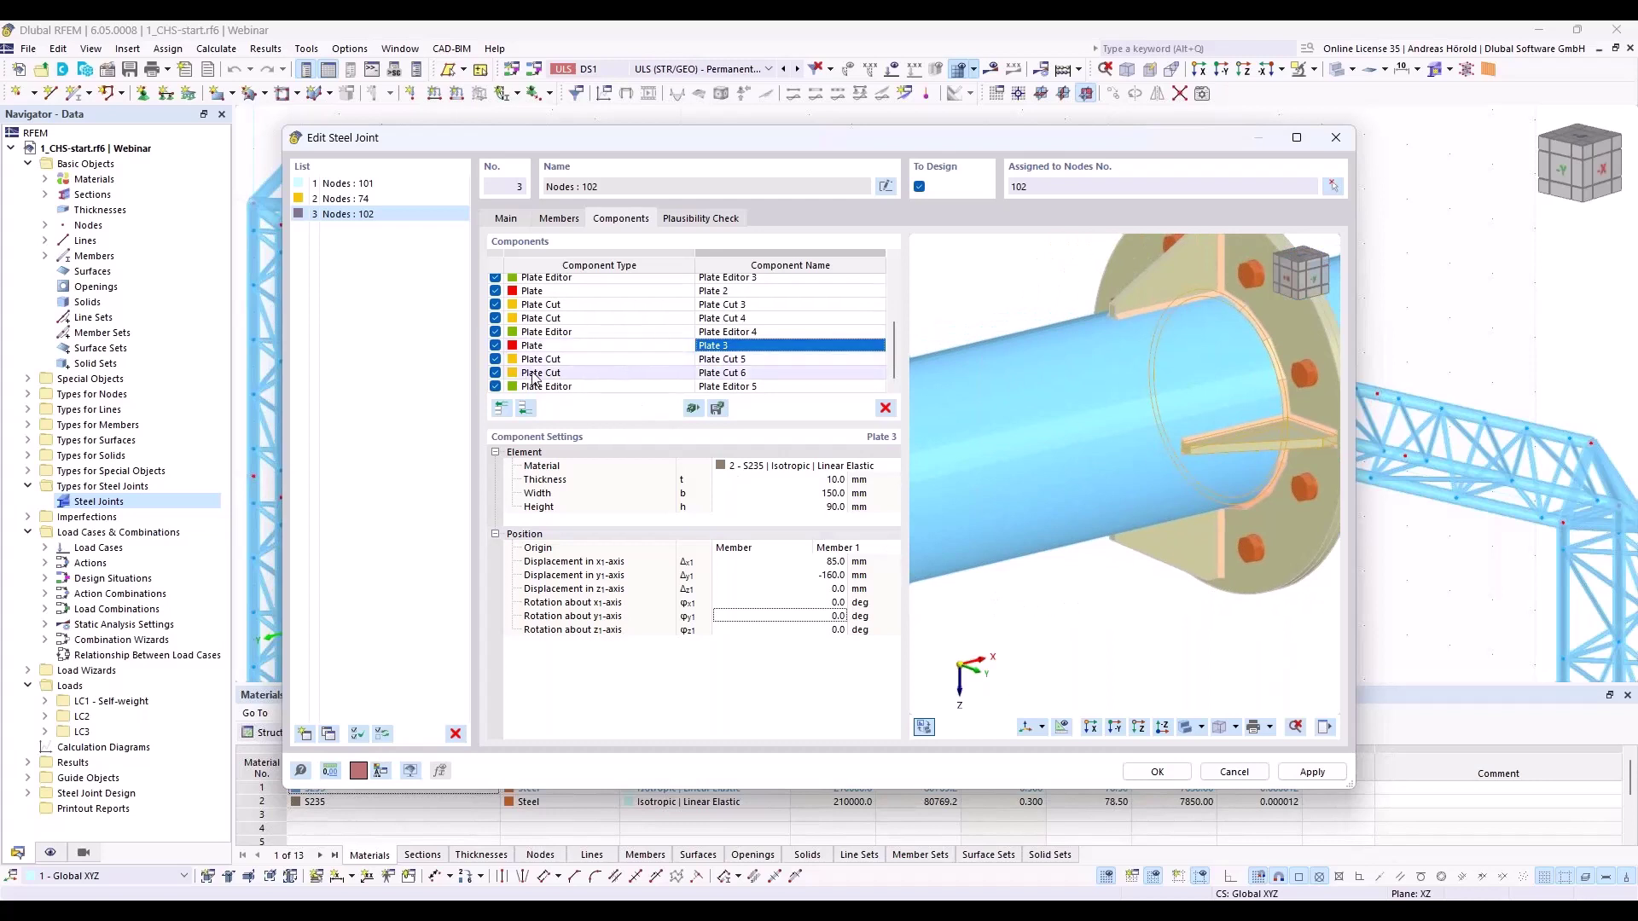
pyautogui.click(542, 347)
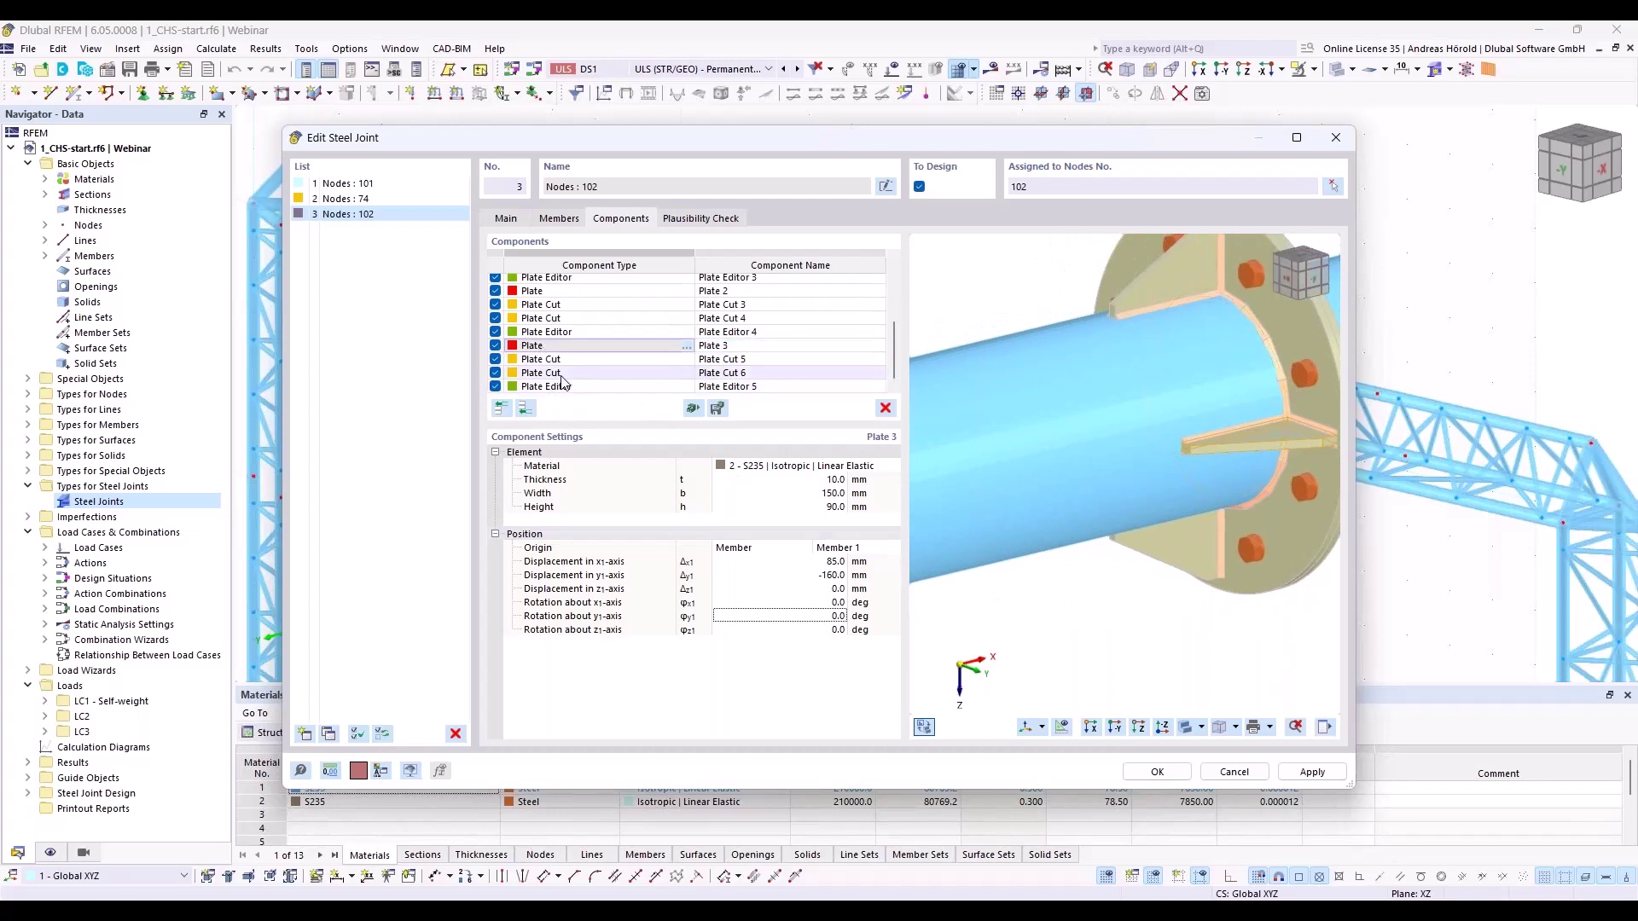
pyautogui.keyDown('shift'); pyautogui.click(558, 388); pyautogui.keyUp('shift')
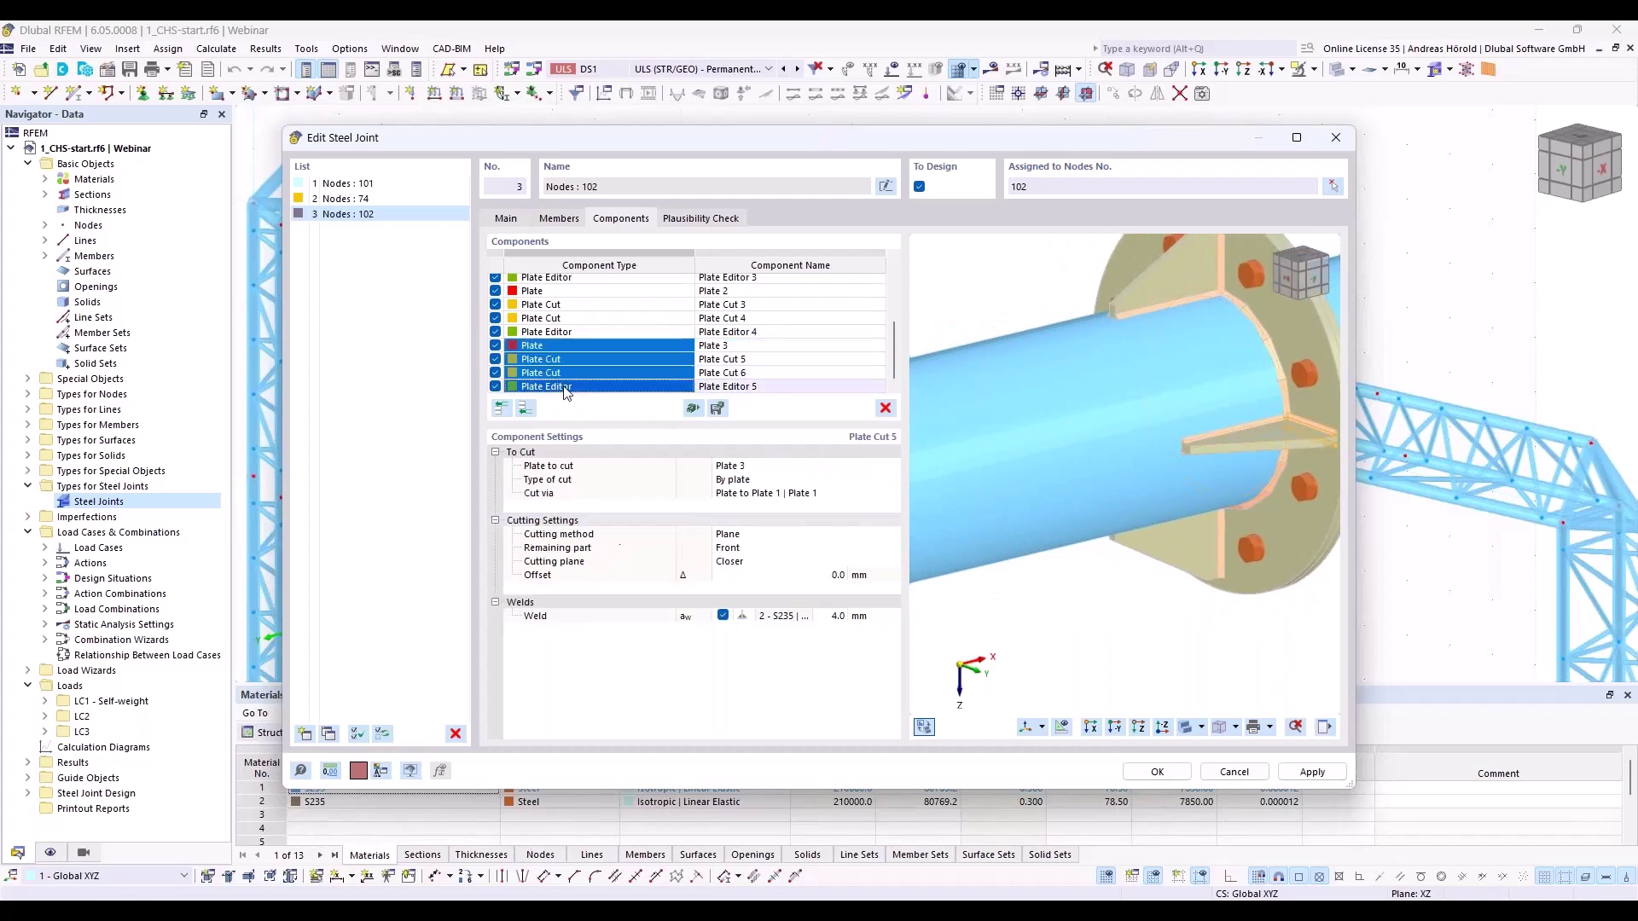
pyautogui.rightClick(652, 376)
pyautogui.click(736, 487)
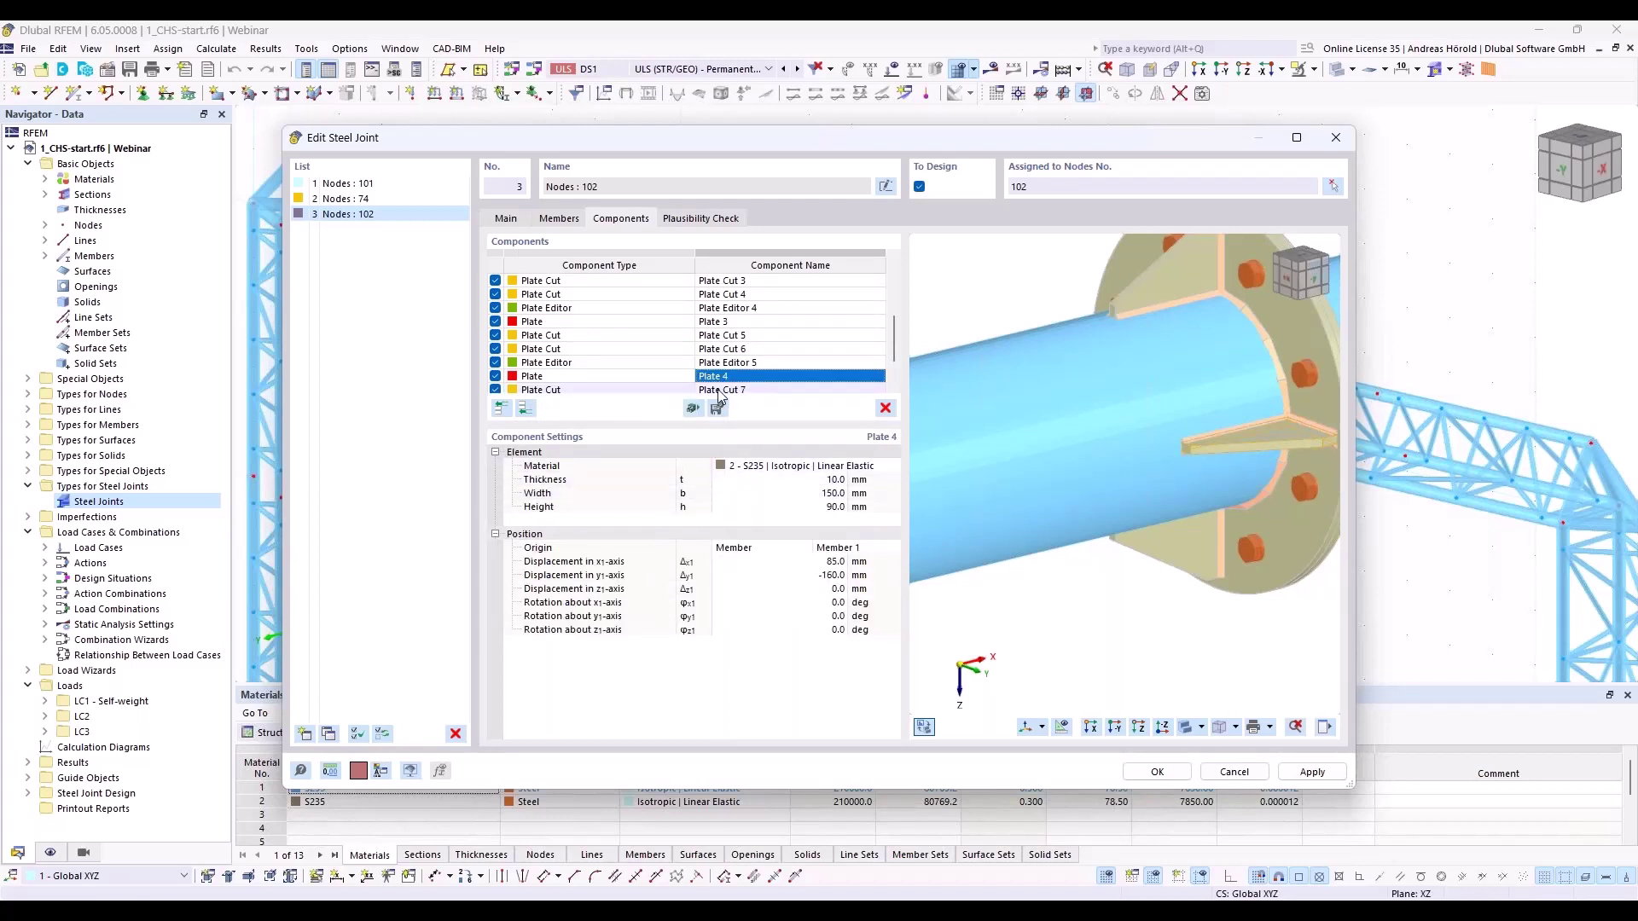
# Set Plate 4's displacement along the y-axis to 160 mm and its rotation about the x-axis to 180 degrees
pyautogui.click(824, 575)
pyautogui.write('160')
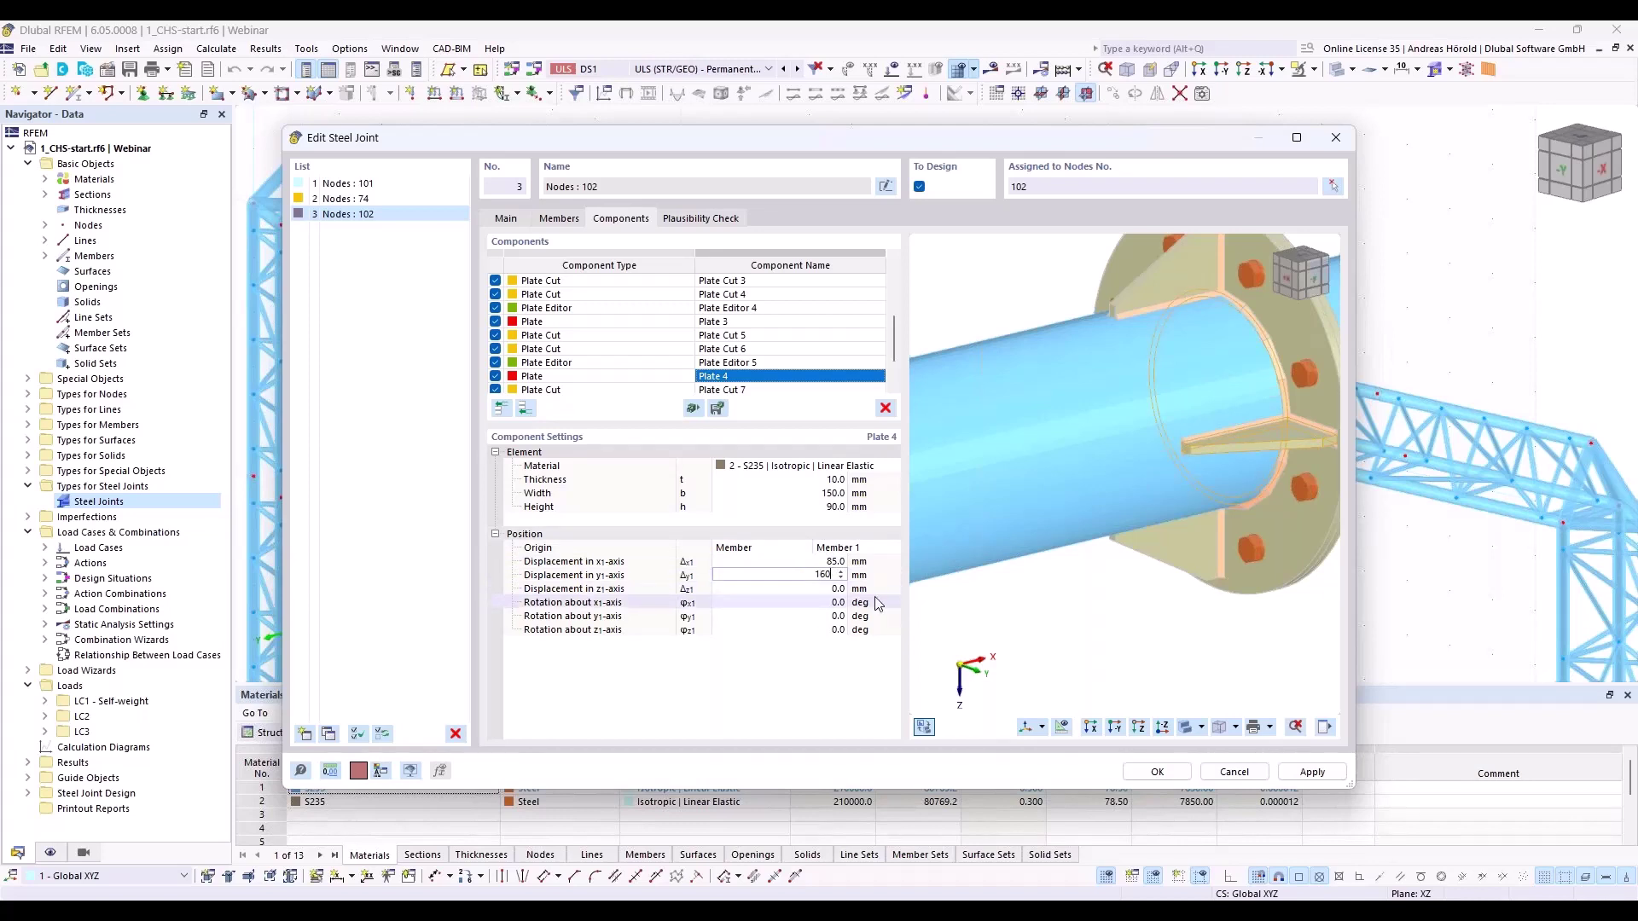
pyautogui.click(865, 606)
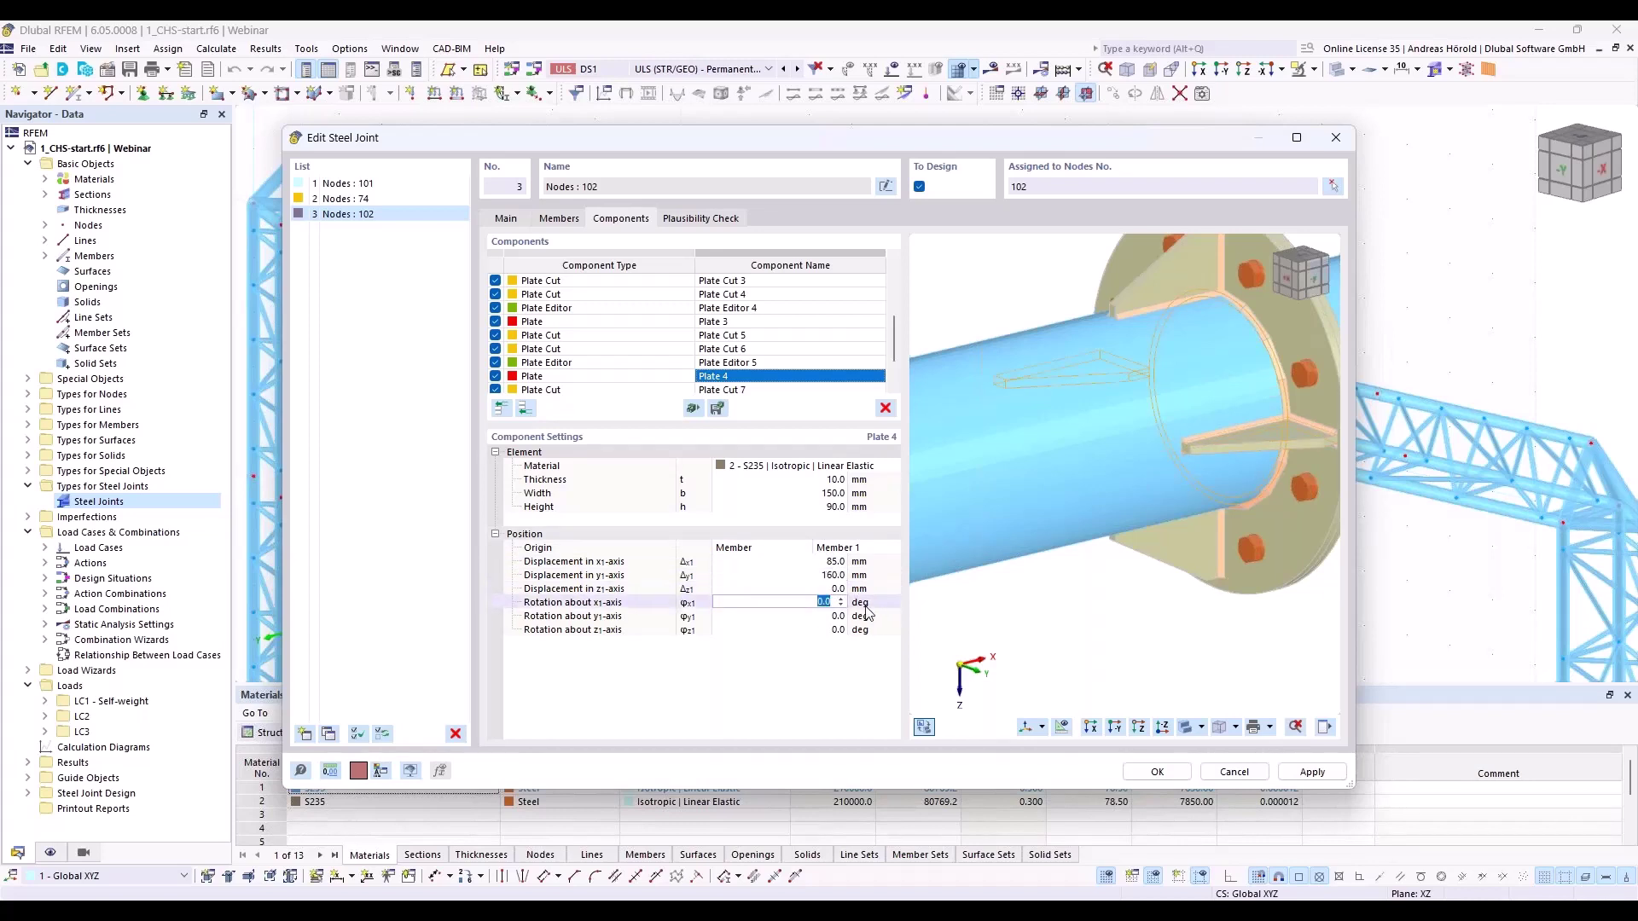
pyautogui.write('180')
pyautogui.press('Return')
# Copy the components of all four stiffeners, Plate 1 through Plate Editor 6, to the end of the component list
pyautogui.keyDown('ctrl'); pyautogui.moveTo(915, 574); pyautogui.dragTo(1000, 593, button='middle'); pyautogui.keyUp('ctrl')
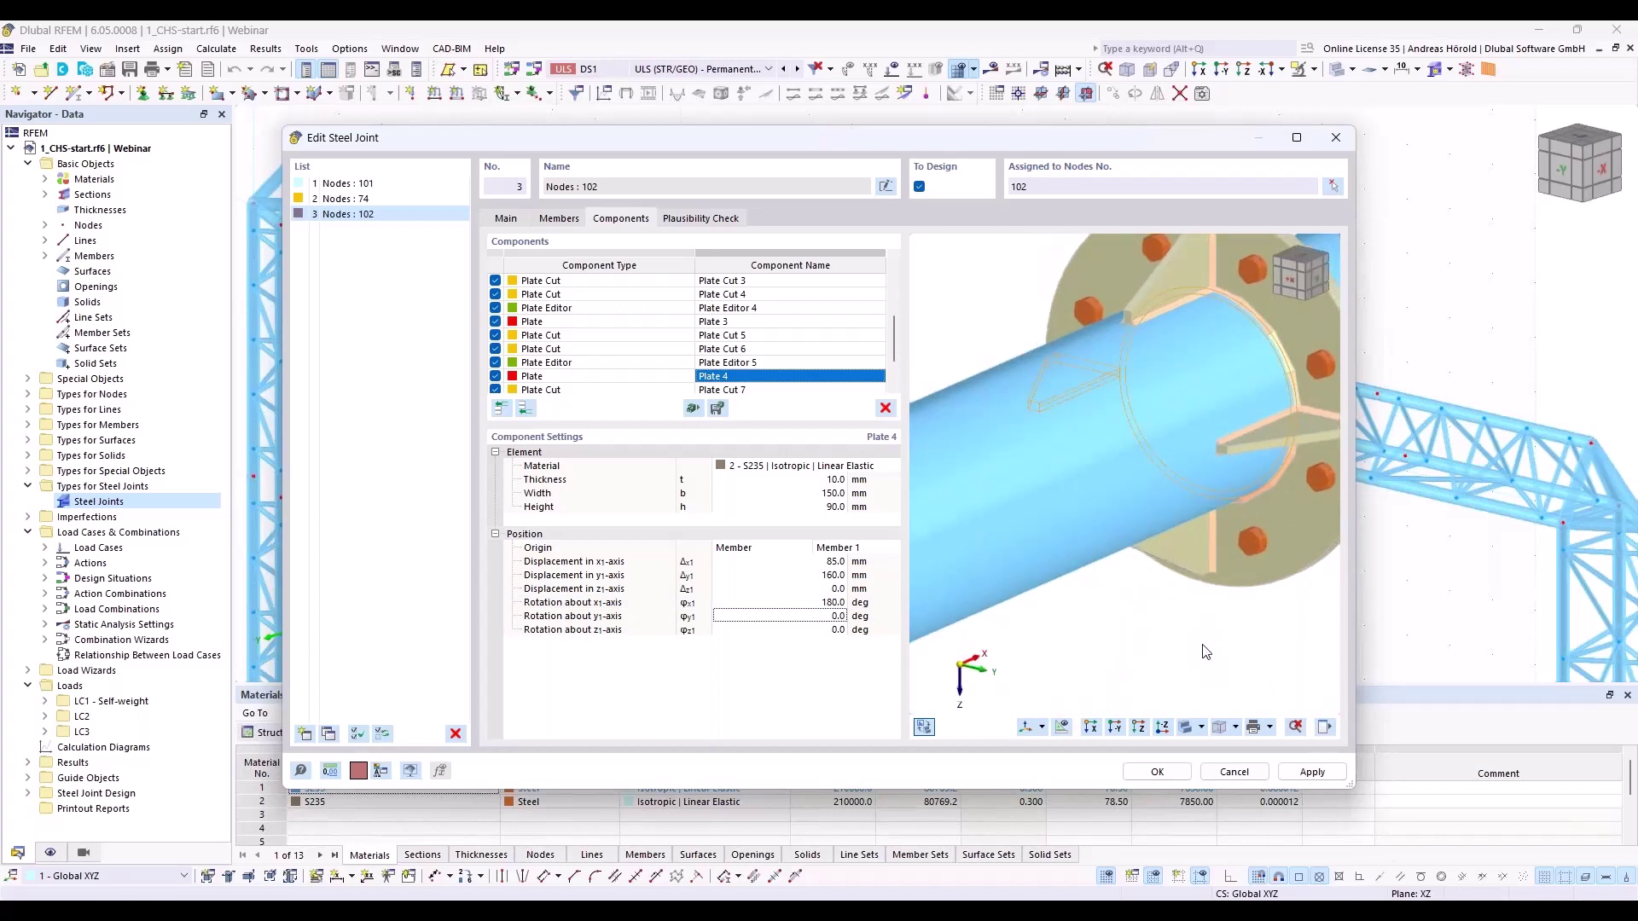
pyautogui.scroll(3, 765, 351)
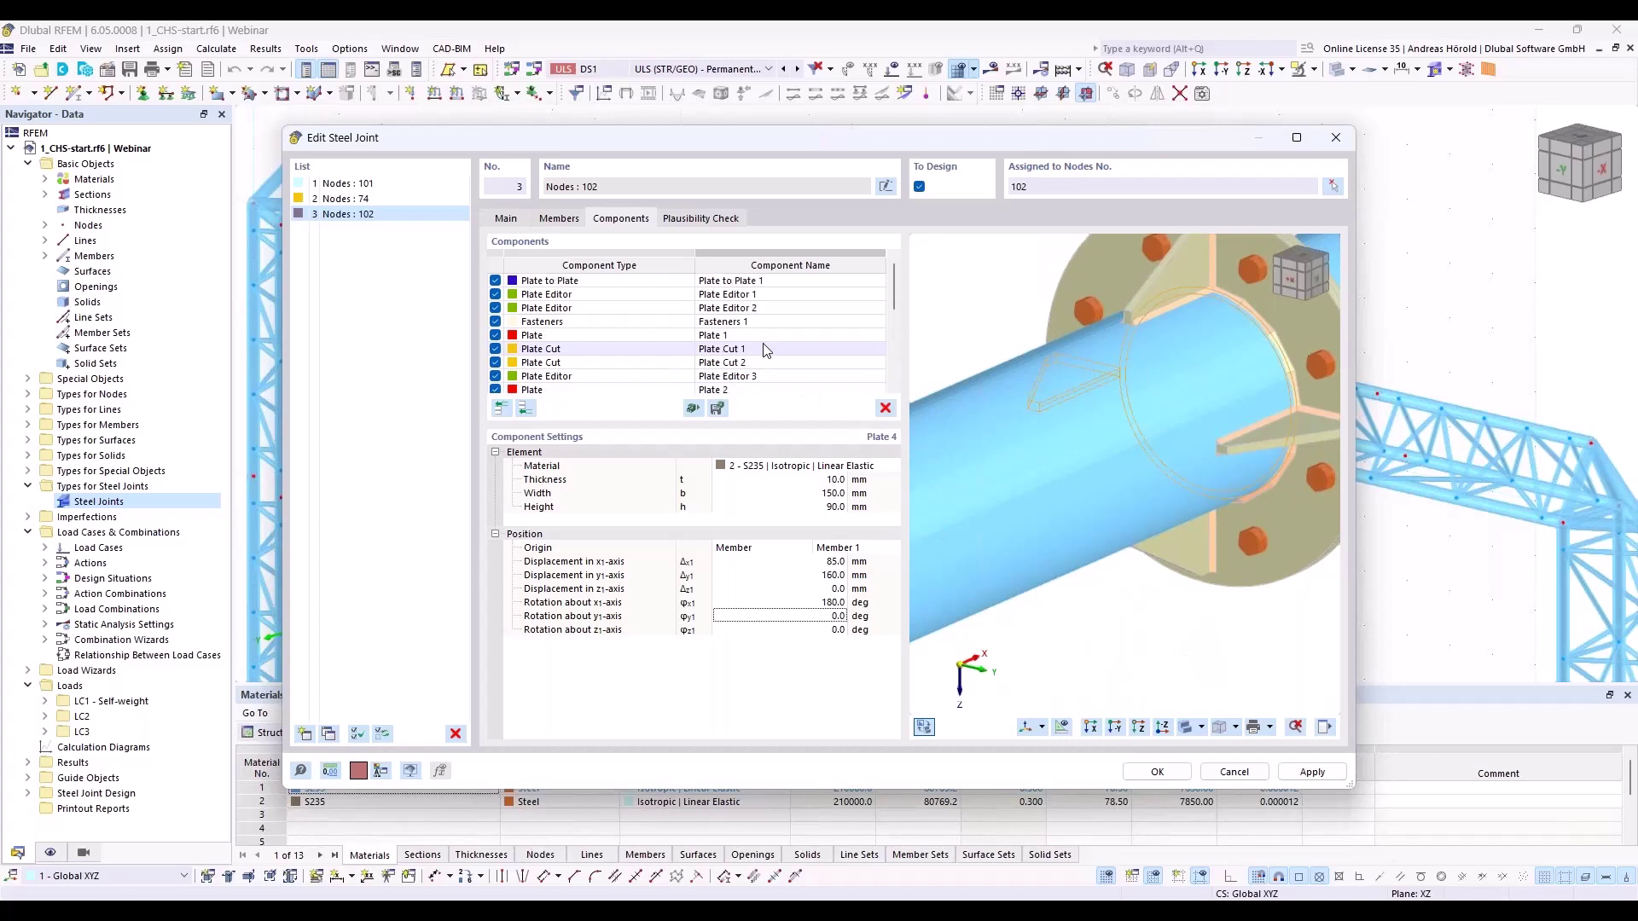
pyautogui.click(629, 337)
pyautogui.scroll(-4, 630, 350)
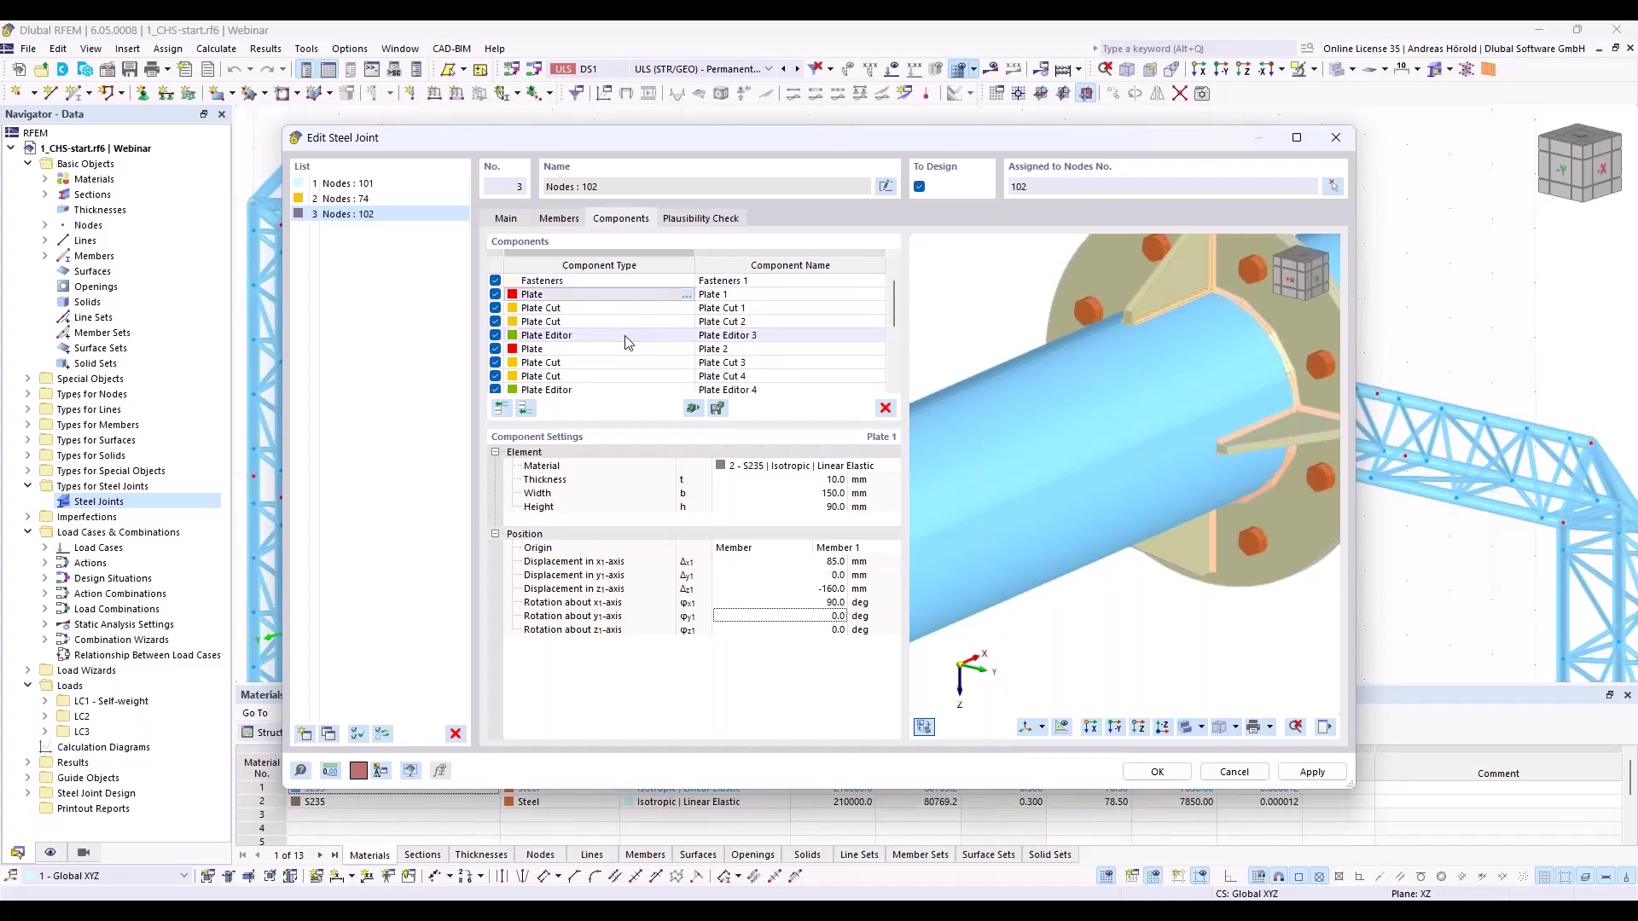
pyautogui.keyDown('shift'); pyautogui.click(608, 386); pyautogui.keyUp('shift')
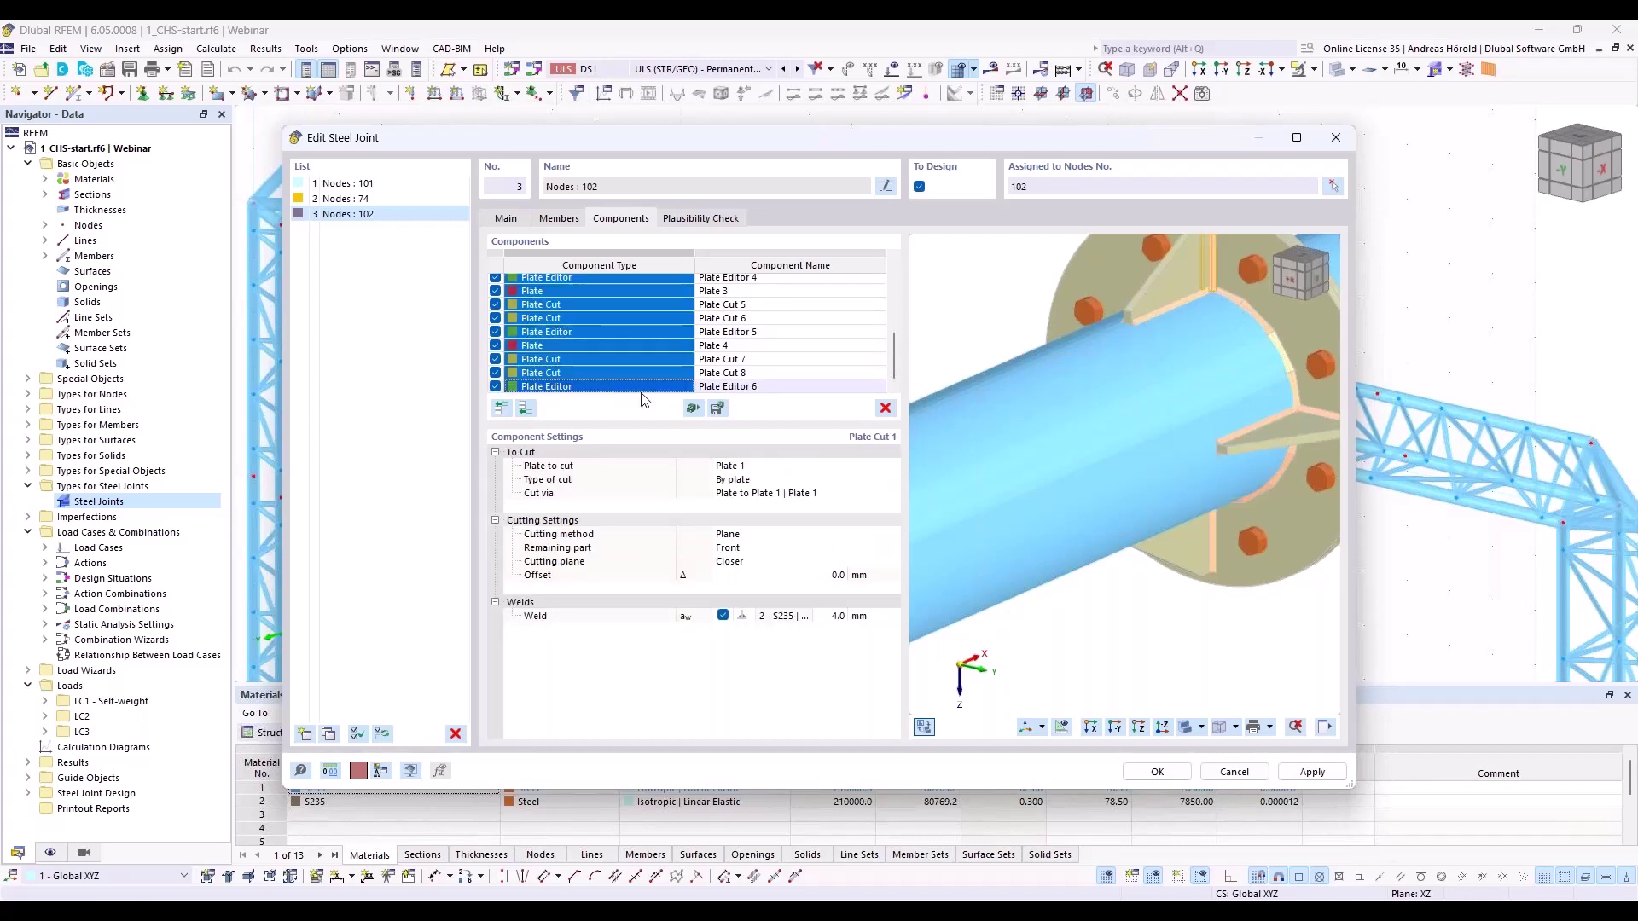
pyautogui.rightClick(593, 361)
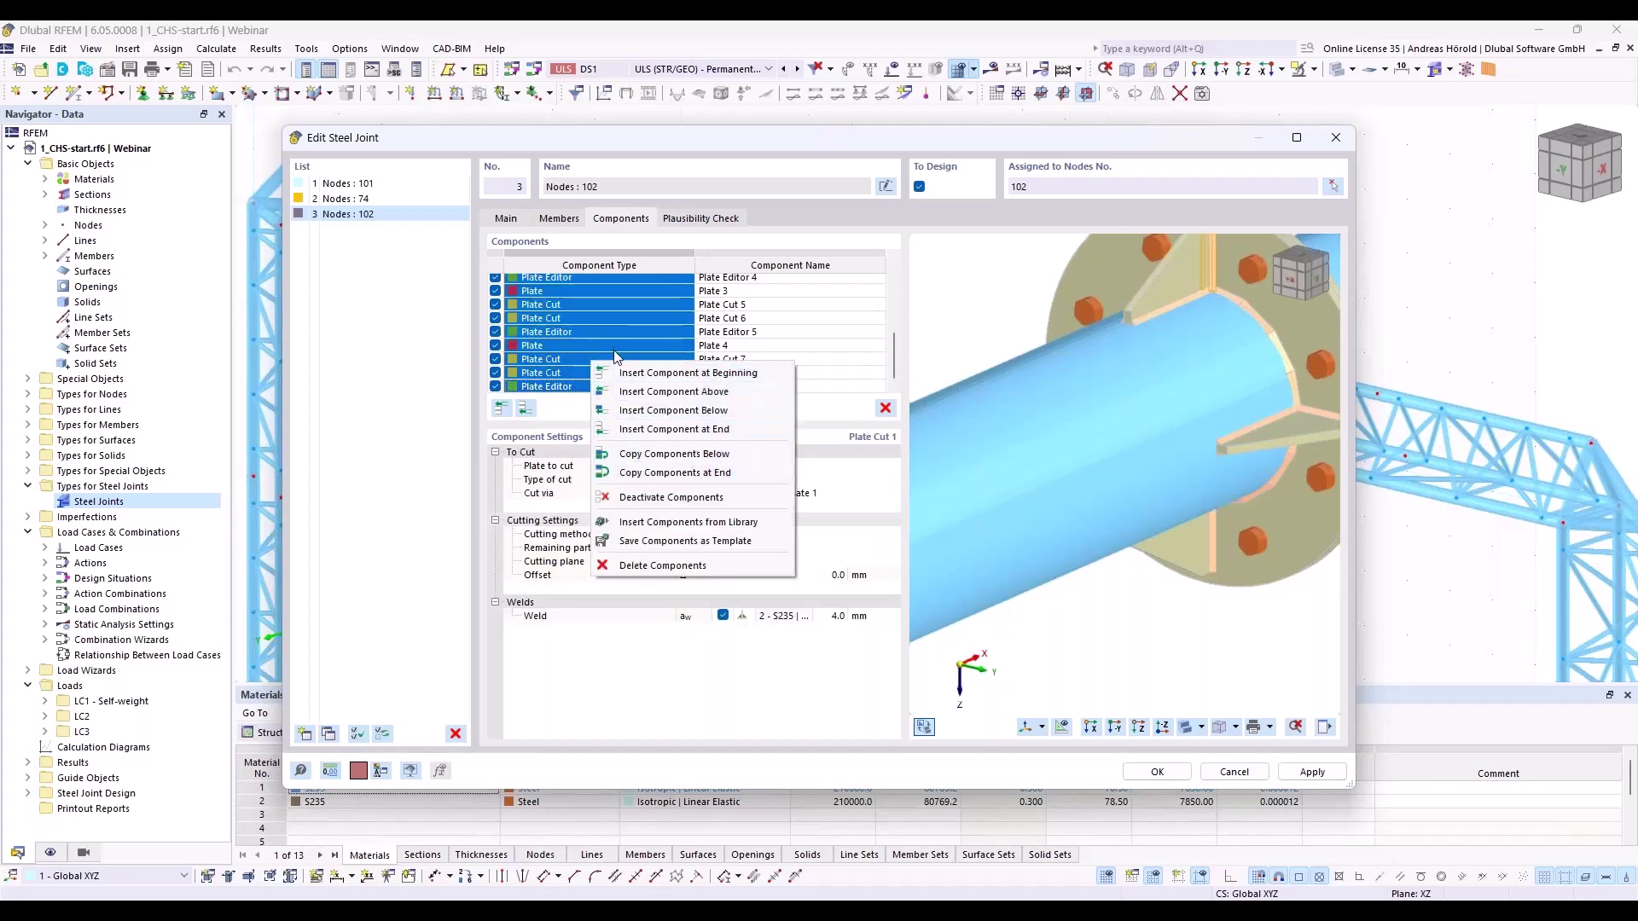
pyautogui.click(821, 413)
pyautogui.scroll(5, 653, 350)
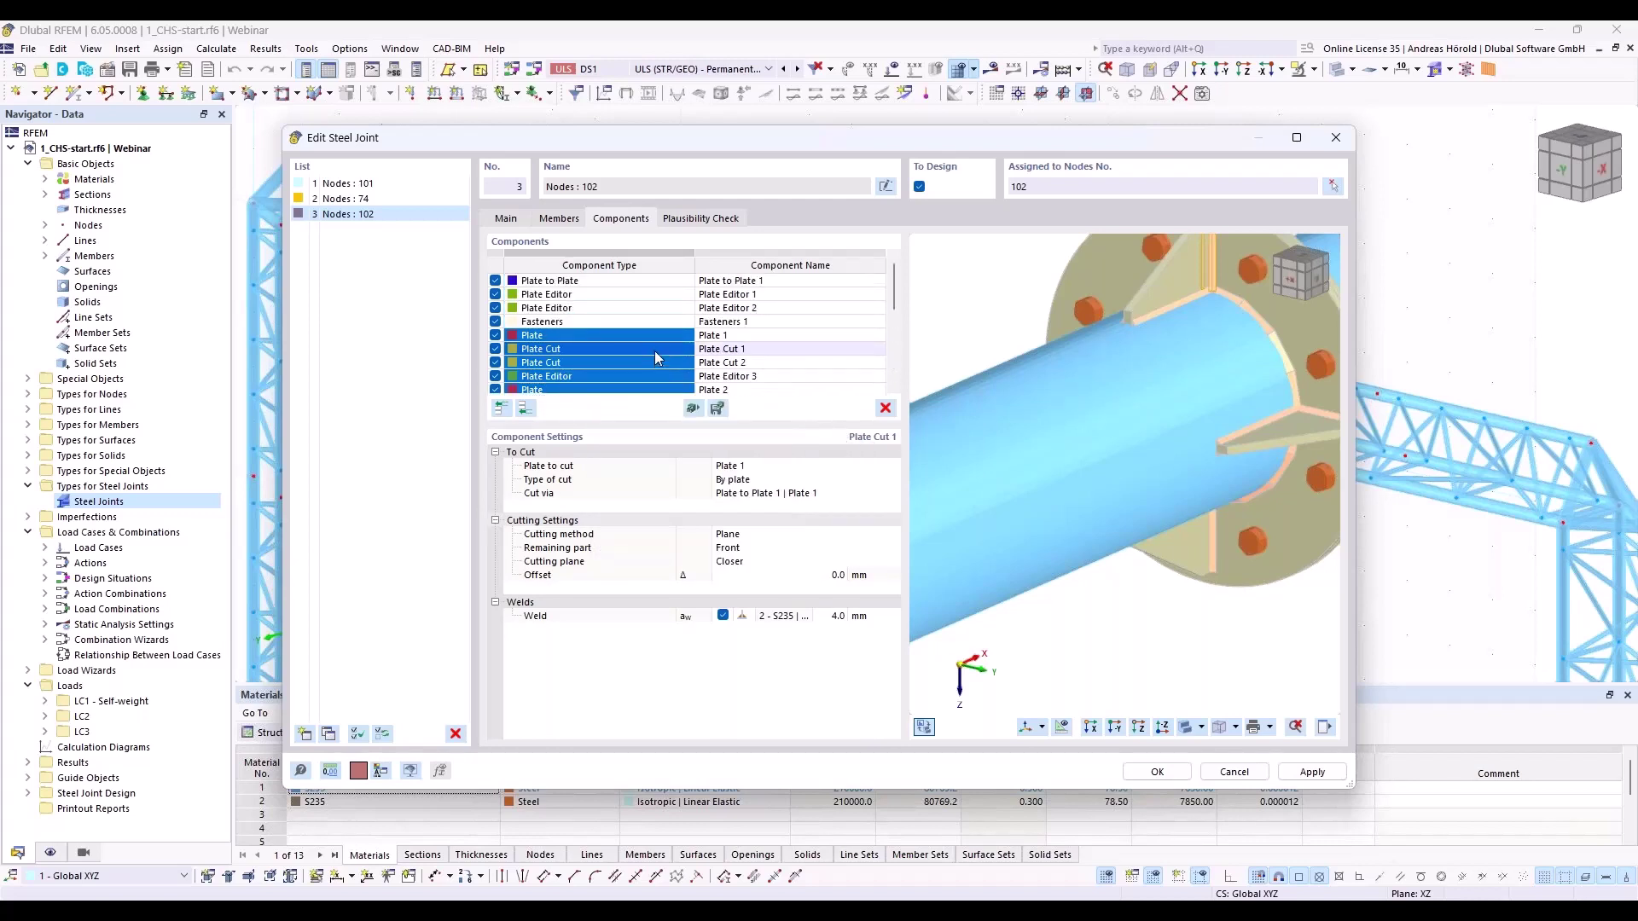
pyautogui.scroll(-5, 654, 350)
pyautogui.rightClick(633, 340)
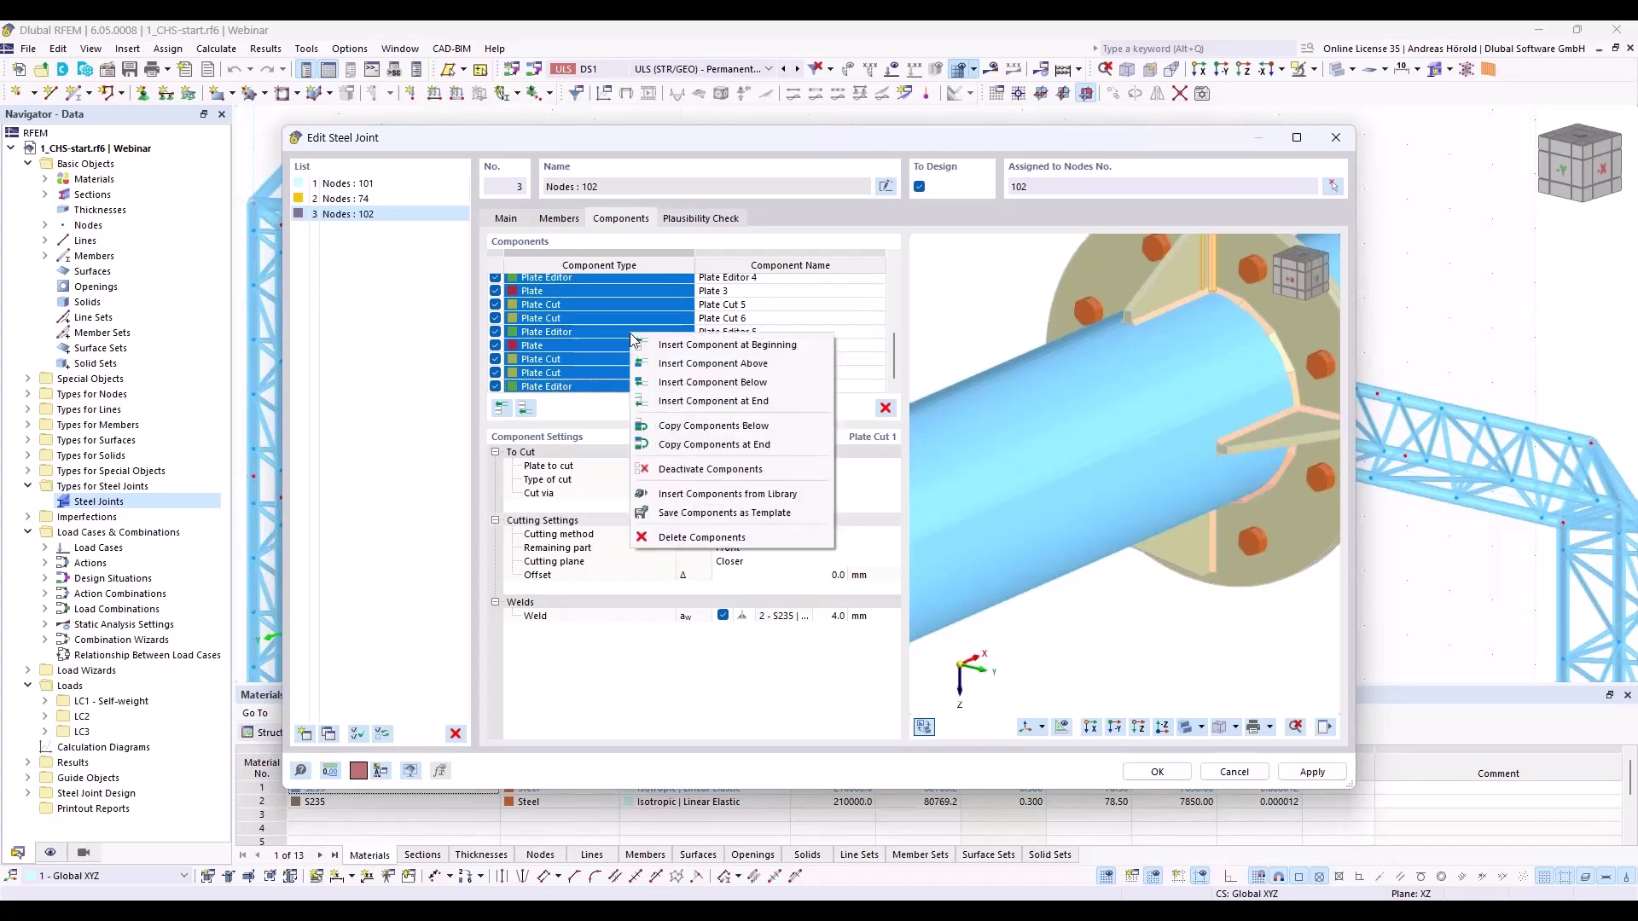
pyautogui.click(721, 445)
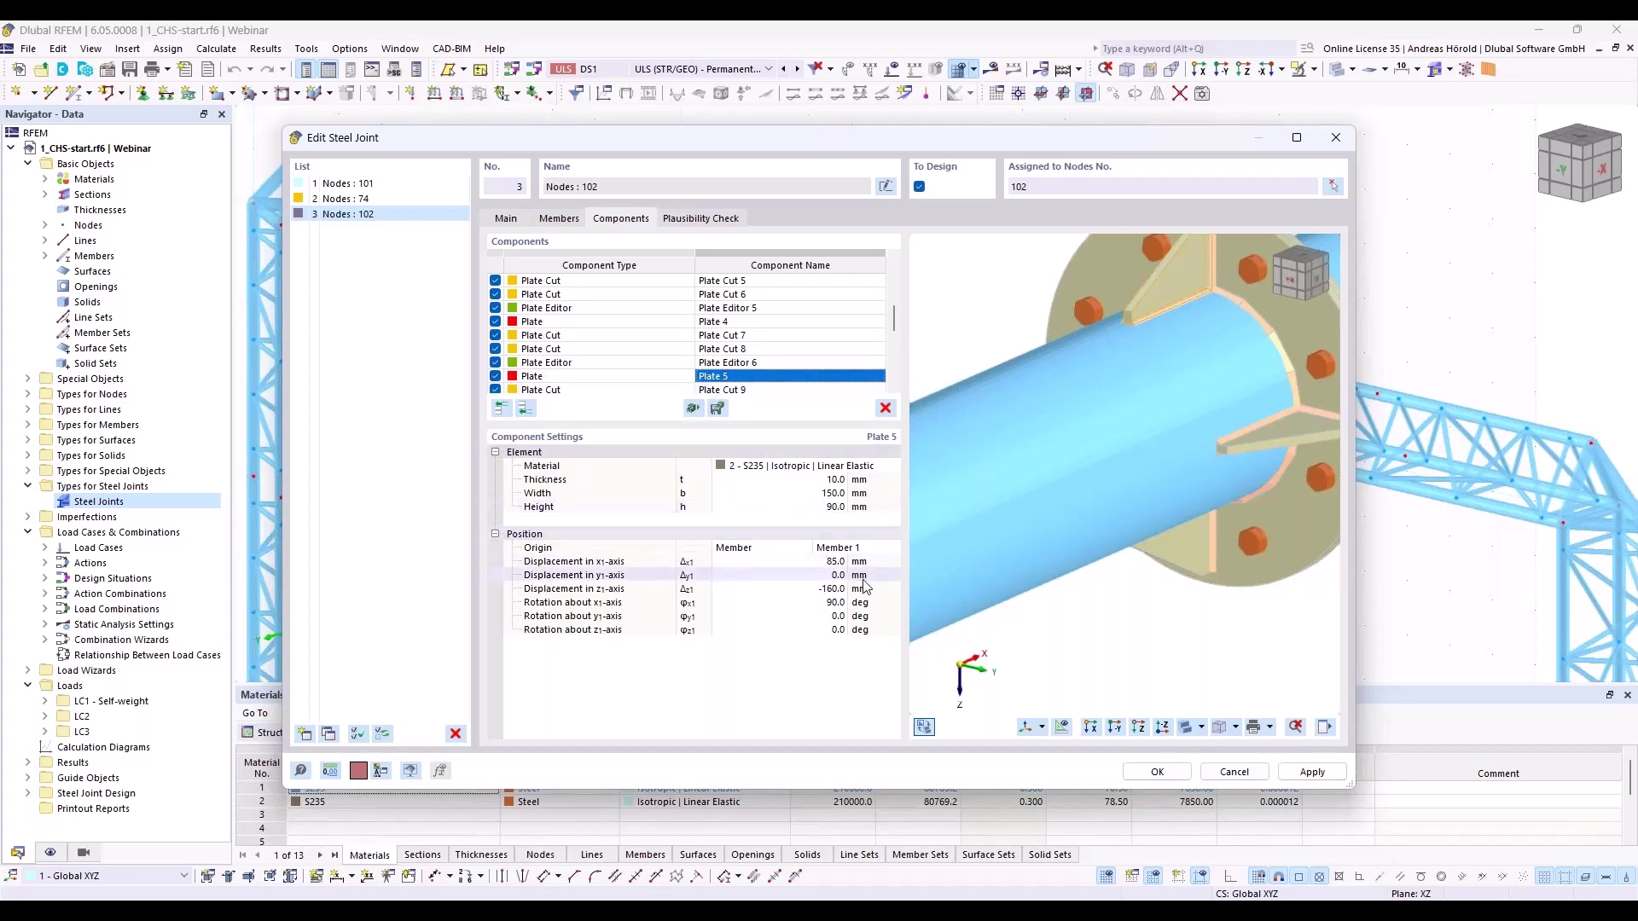
# Set Plate 5's displacements to 113 mm along the y-axis and -113 mm along the z-axis, and its x-axis rotation to 135 degrees
pyautogui.click(834, 576)
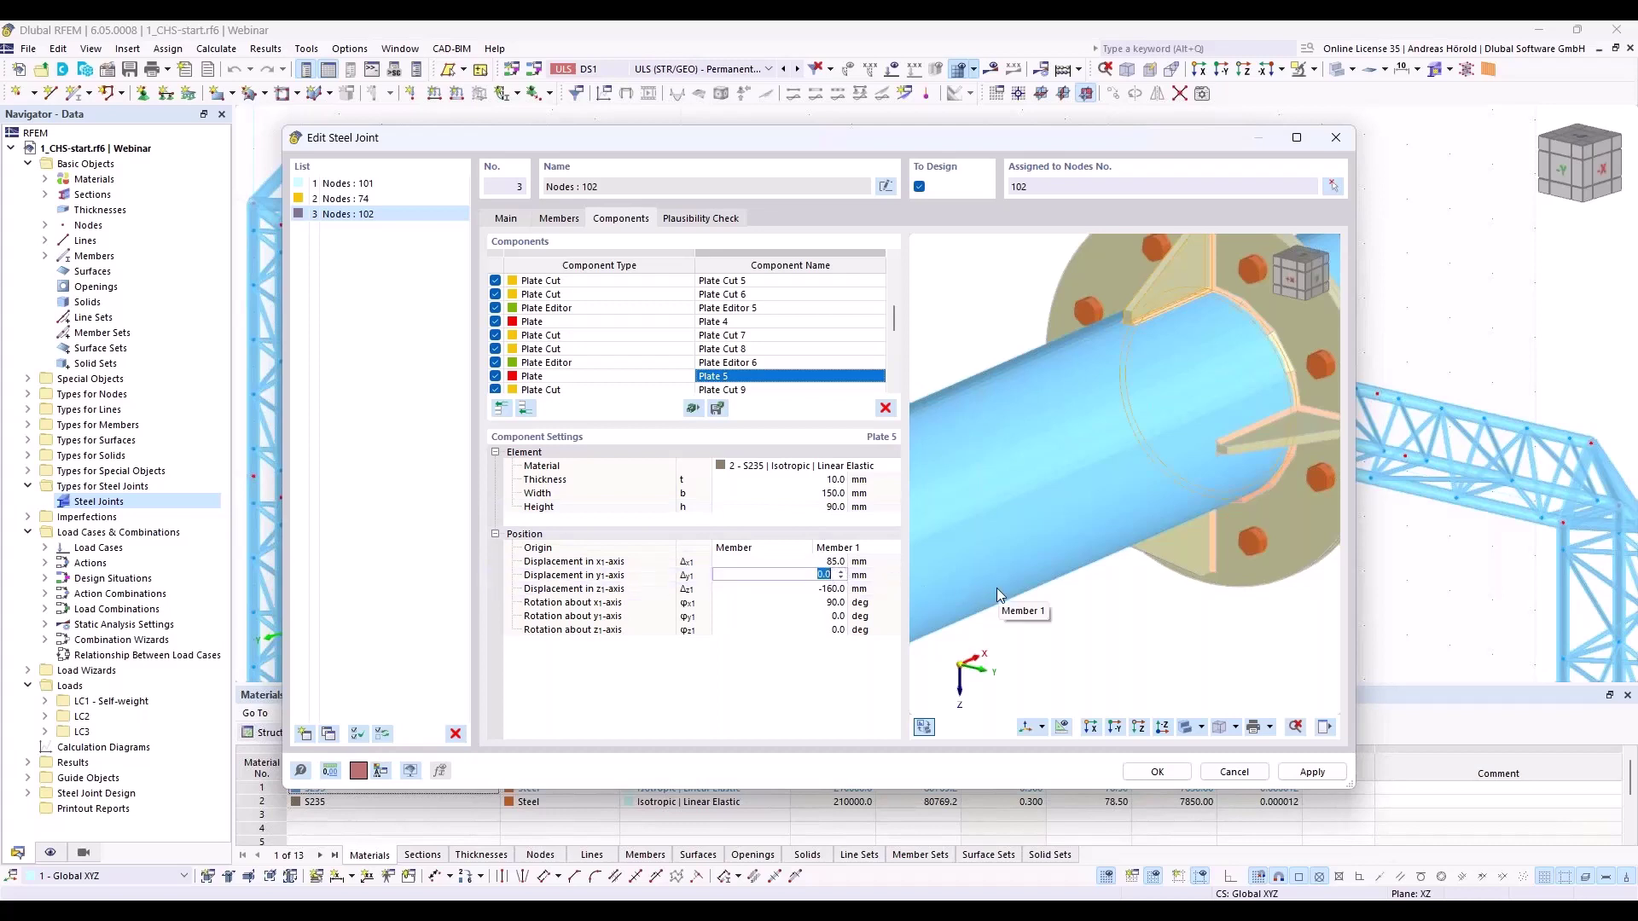
pyautogui.write('113')
pyautogui.press('Tab')
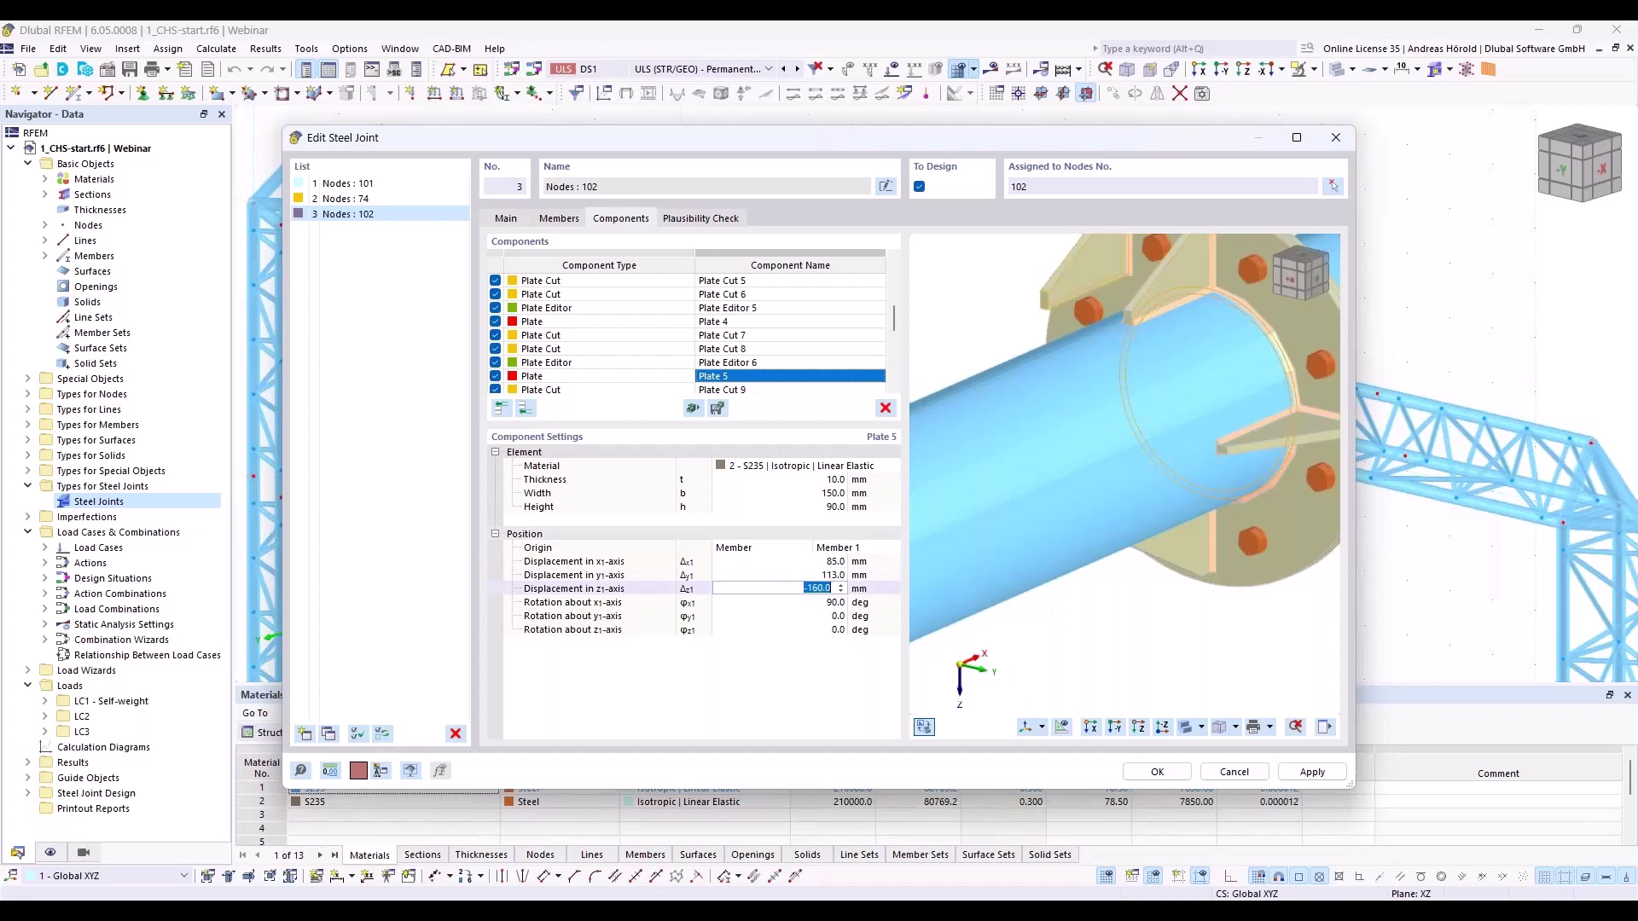
pyautogui.write('-113')
pyautogui.press('Tab')
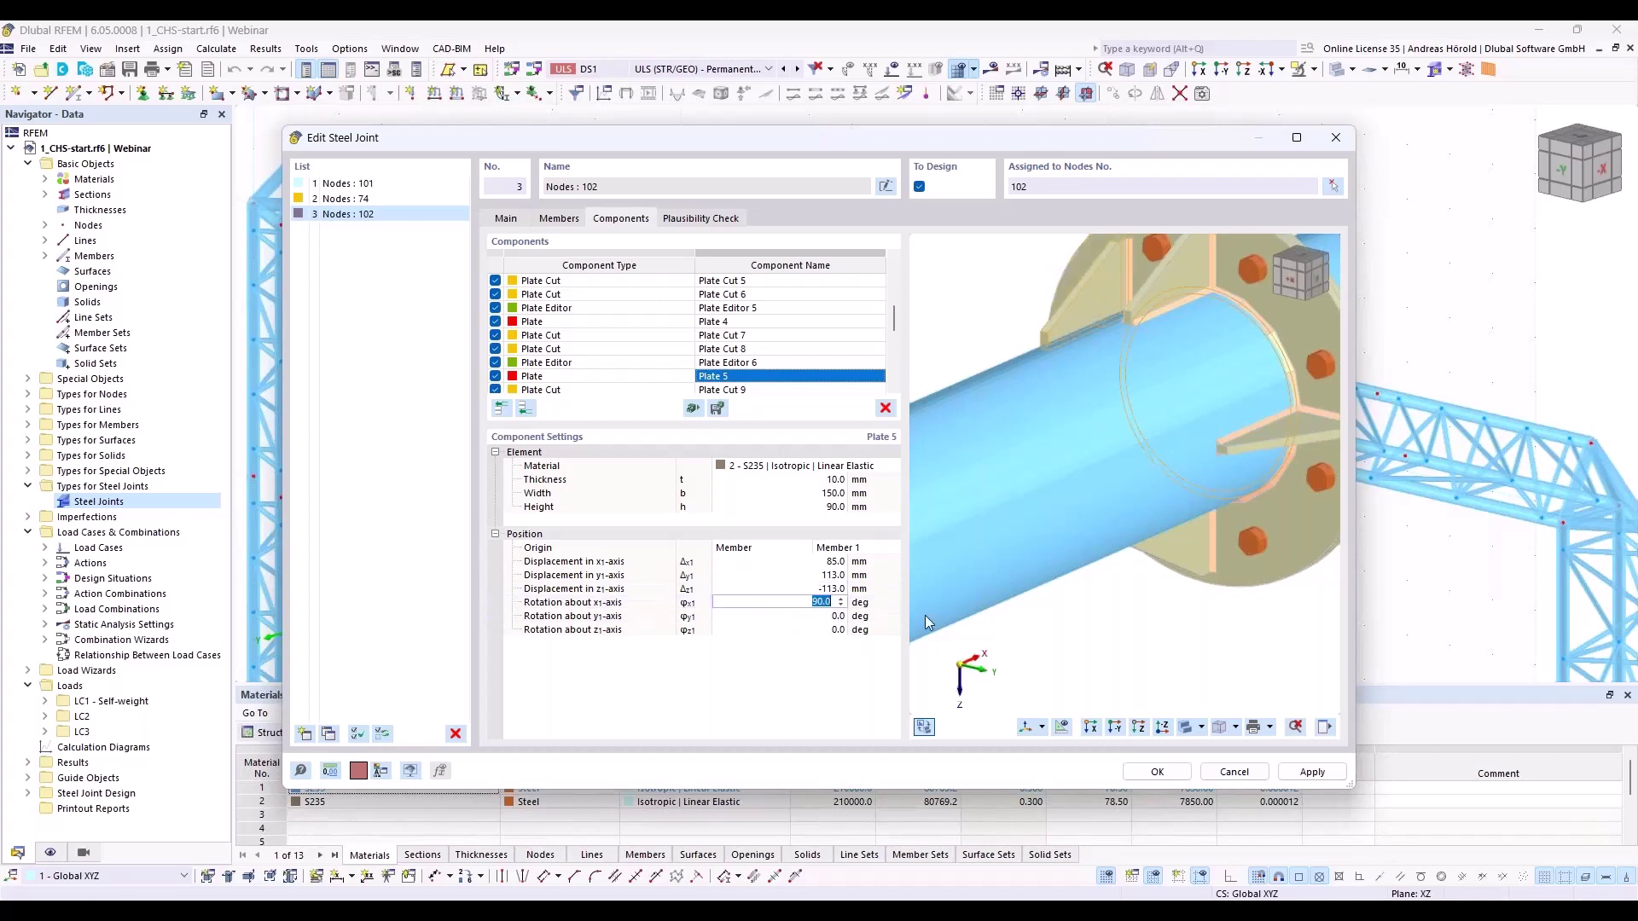
pyautogui.write('135')
pyautogui.press('Tab')
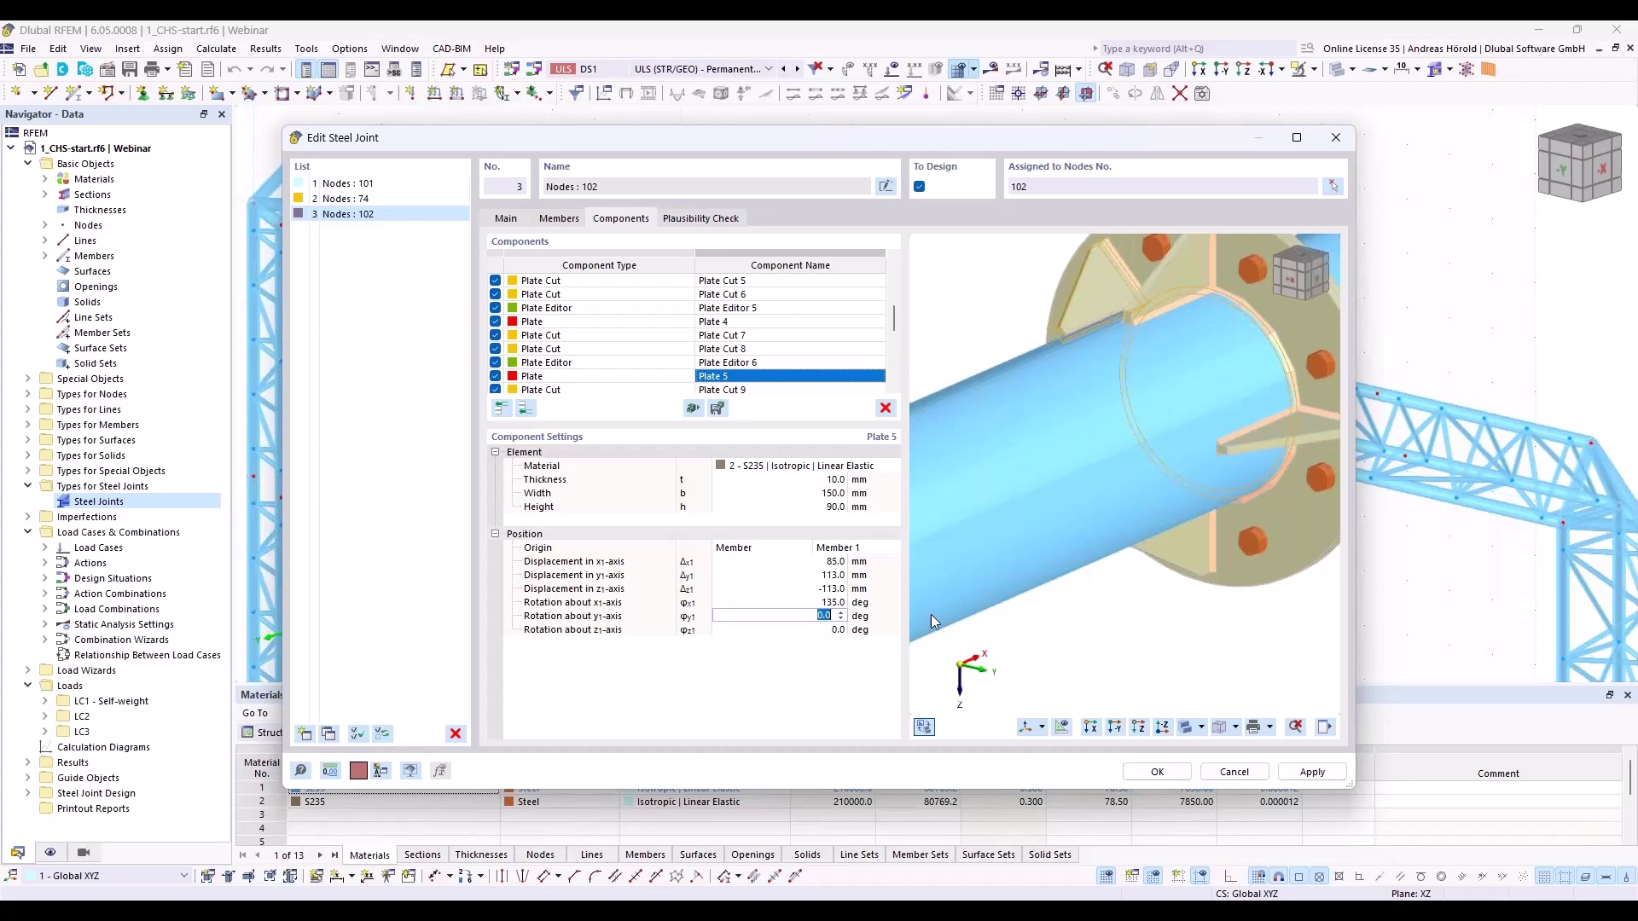
# Set Plate 6's displacements to 113 mm along the y-axis and 153 mm along the z-axis, and its x-axis rotation to 235 degrees
pyautogui.keyDown('ctrl'); pyautogui.moveTo(1051, 413); pyautogui.dragTo(1096, 360, button='middle'); pyautogui.keyUp('ctrl')
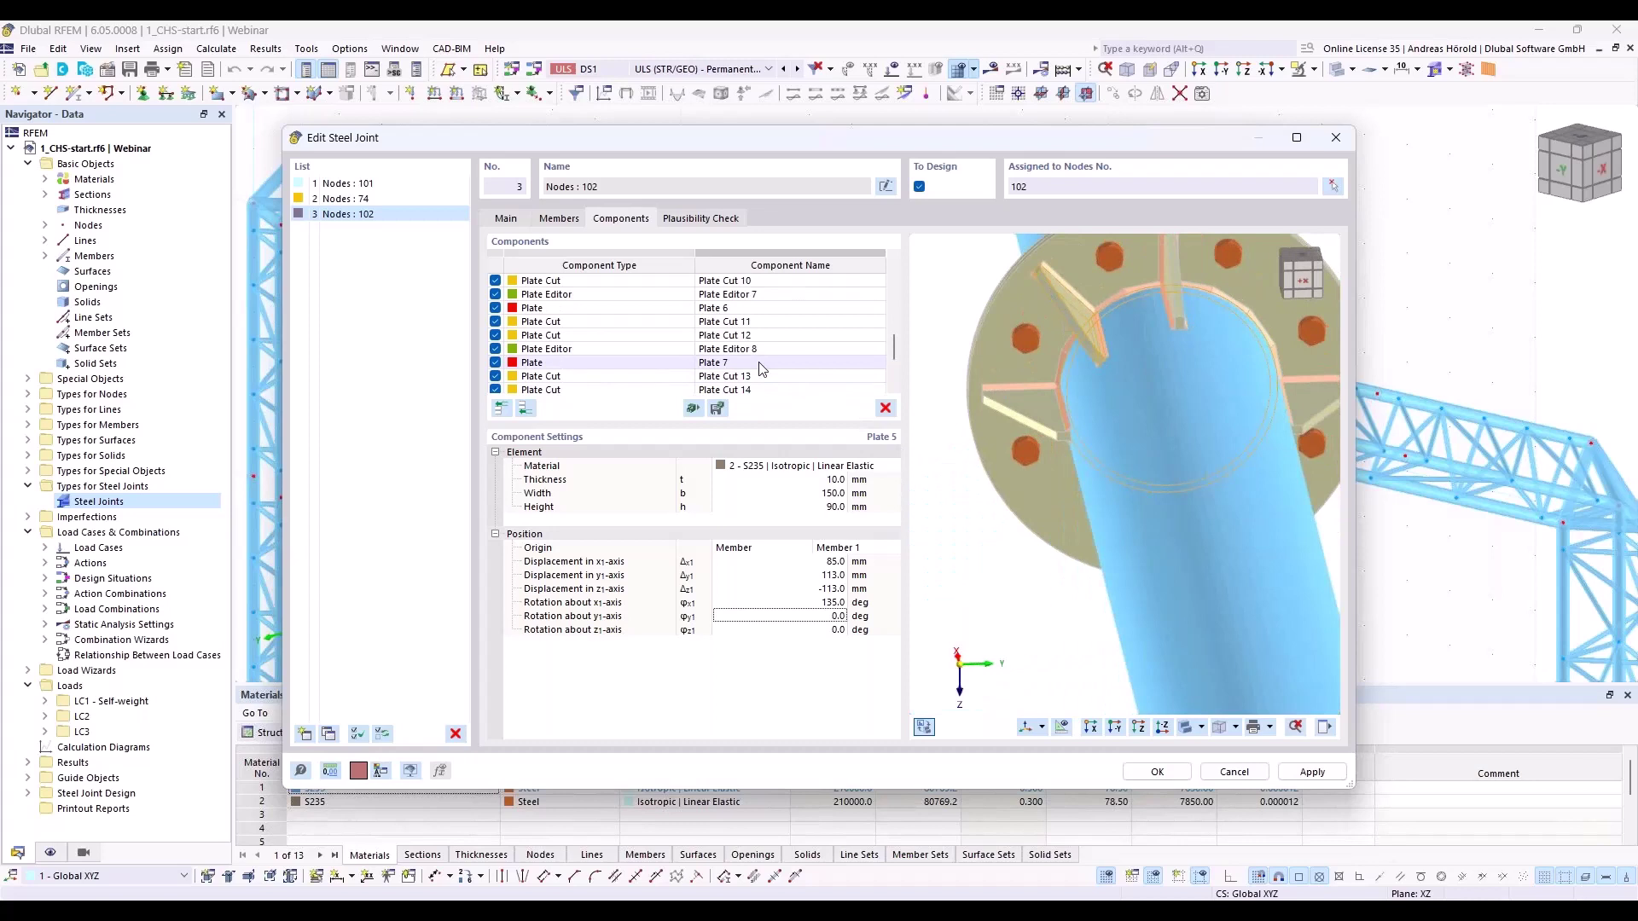
pyautogui.scroll(1, 762, 369)
pyautogui.doubleClick(725, 349)
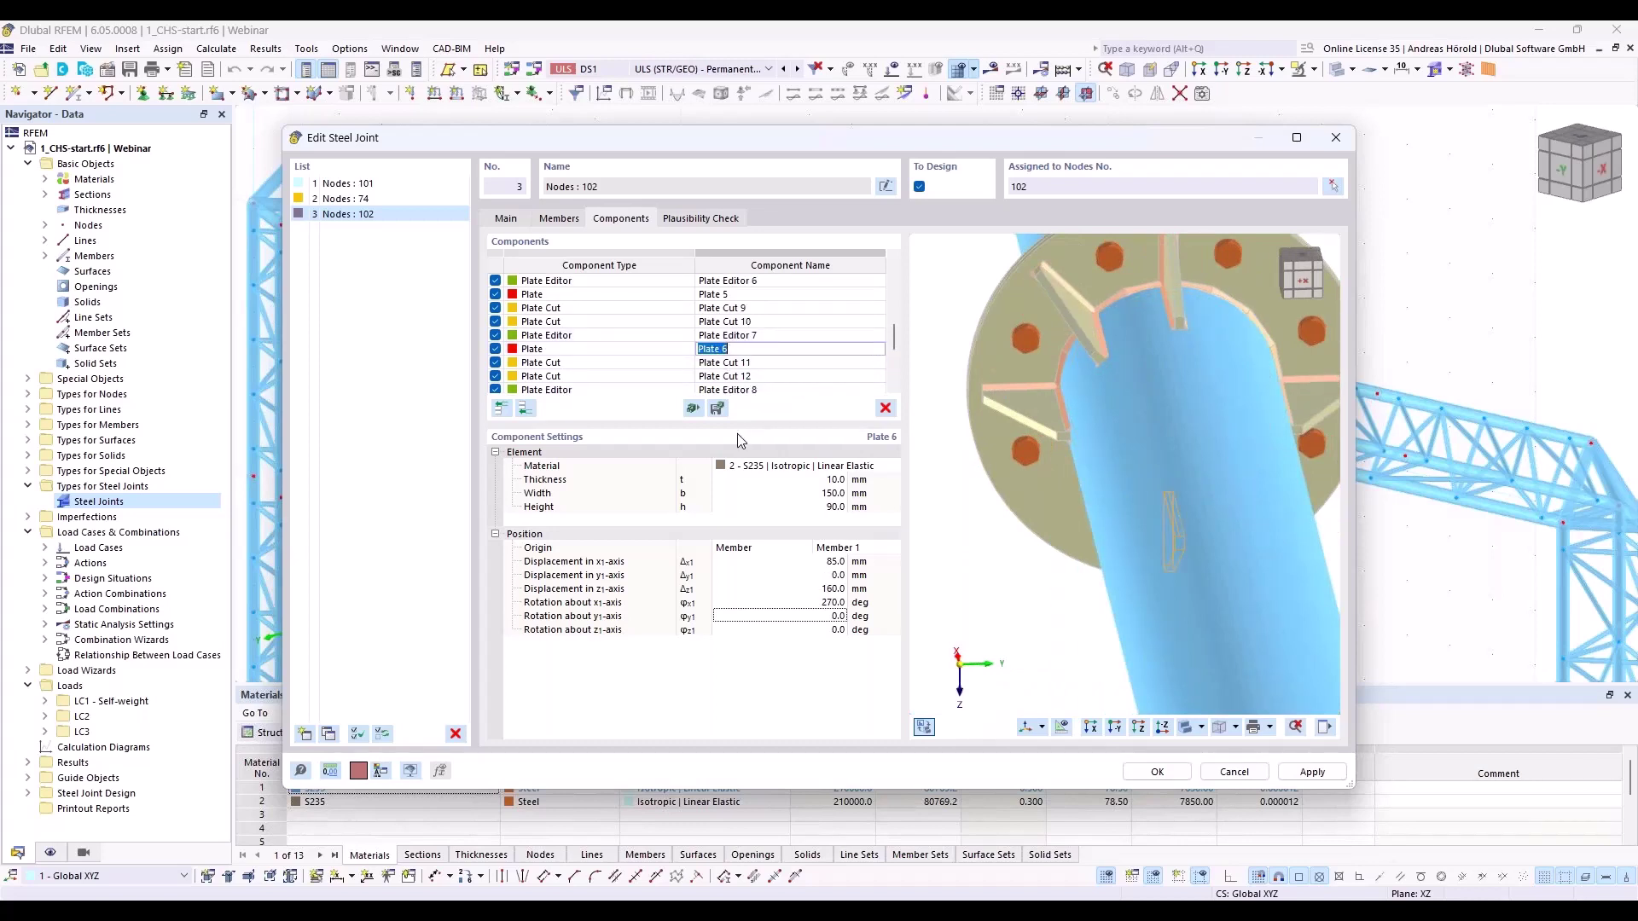
pyautogui.click(819, 575)
pyautogui.write('113')
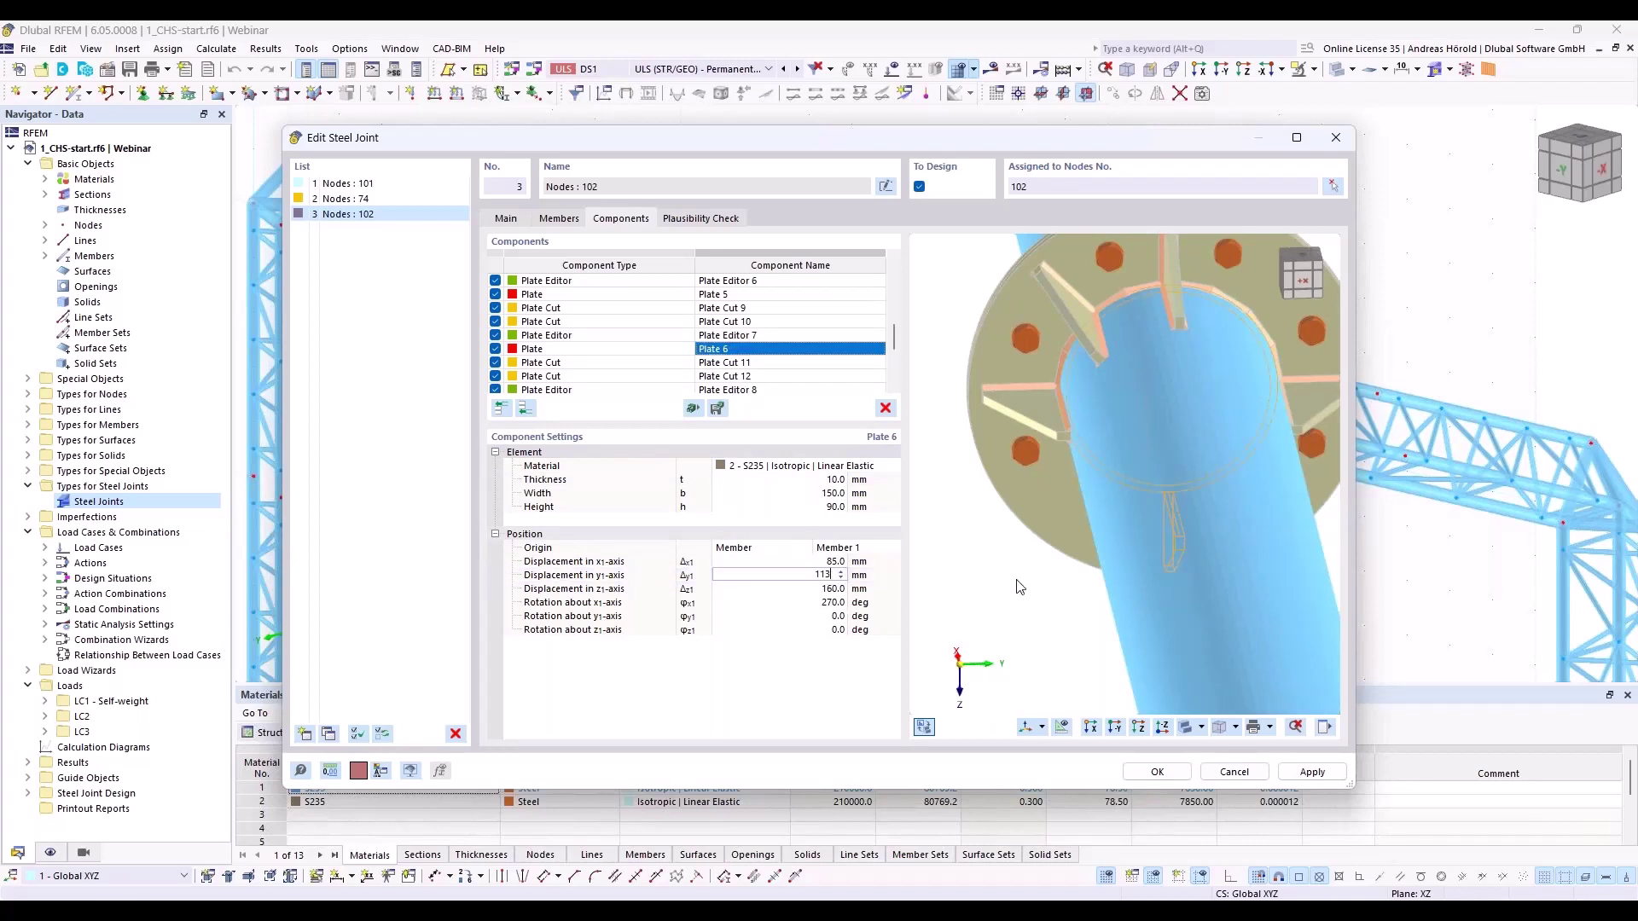
pyautogui.click(841, 588)
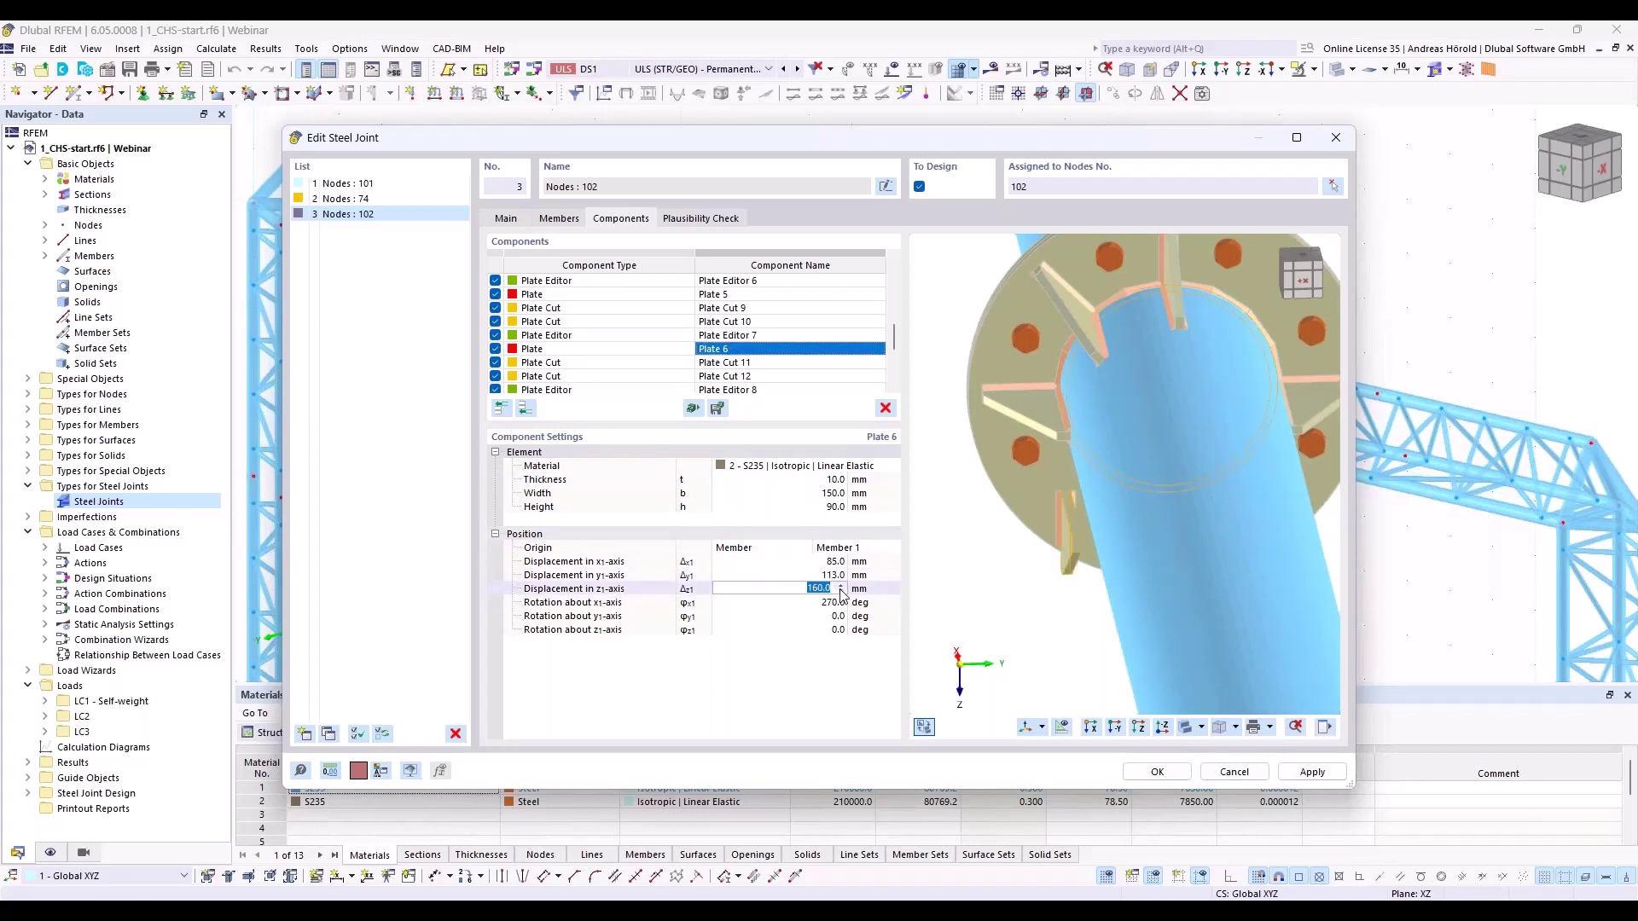
pyautogui.write('113')
pyautogui.press('BackSpace')
pyautogui.press('BackSpace')
pyautogui.write('53')
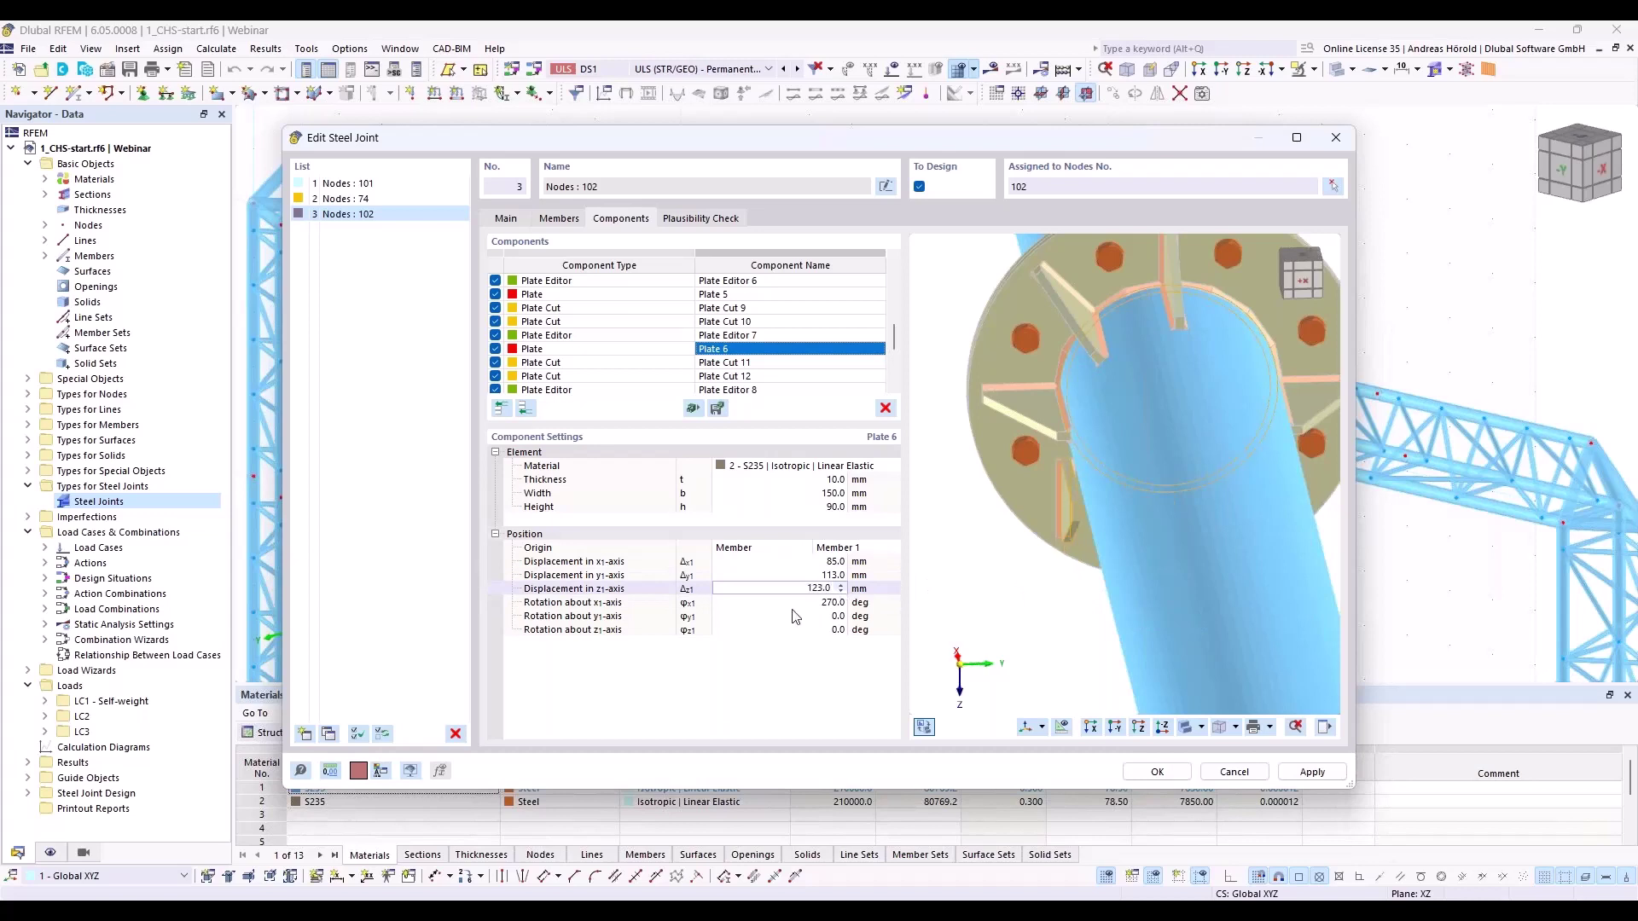
pyautogui.press('Tab')
pyautogui.write('235')
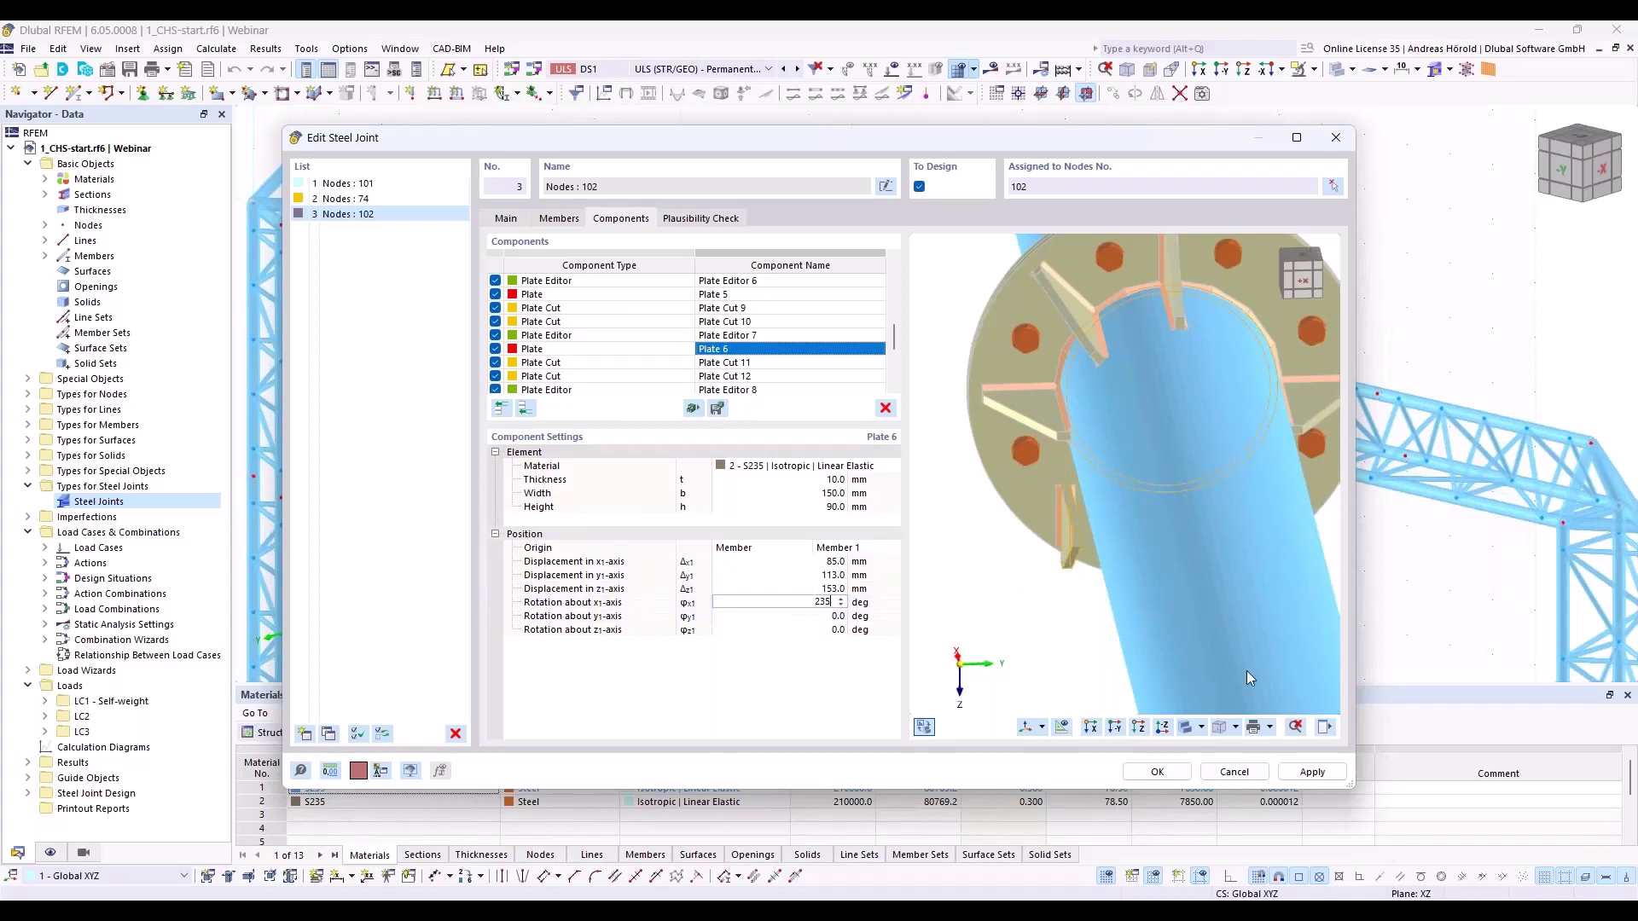
pyautogui.press('Tab')
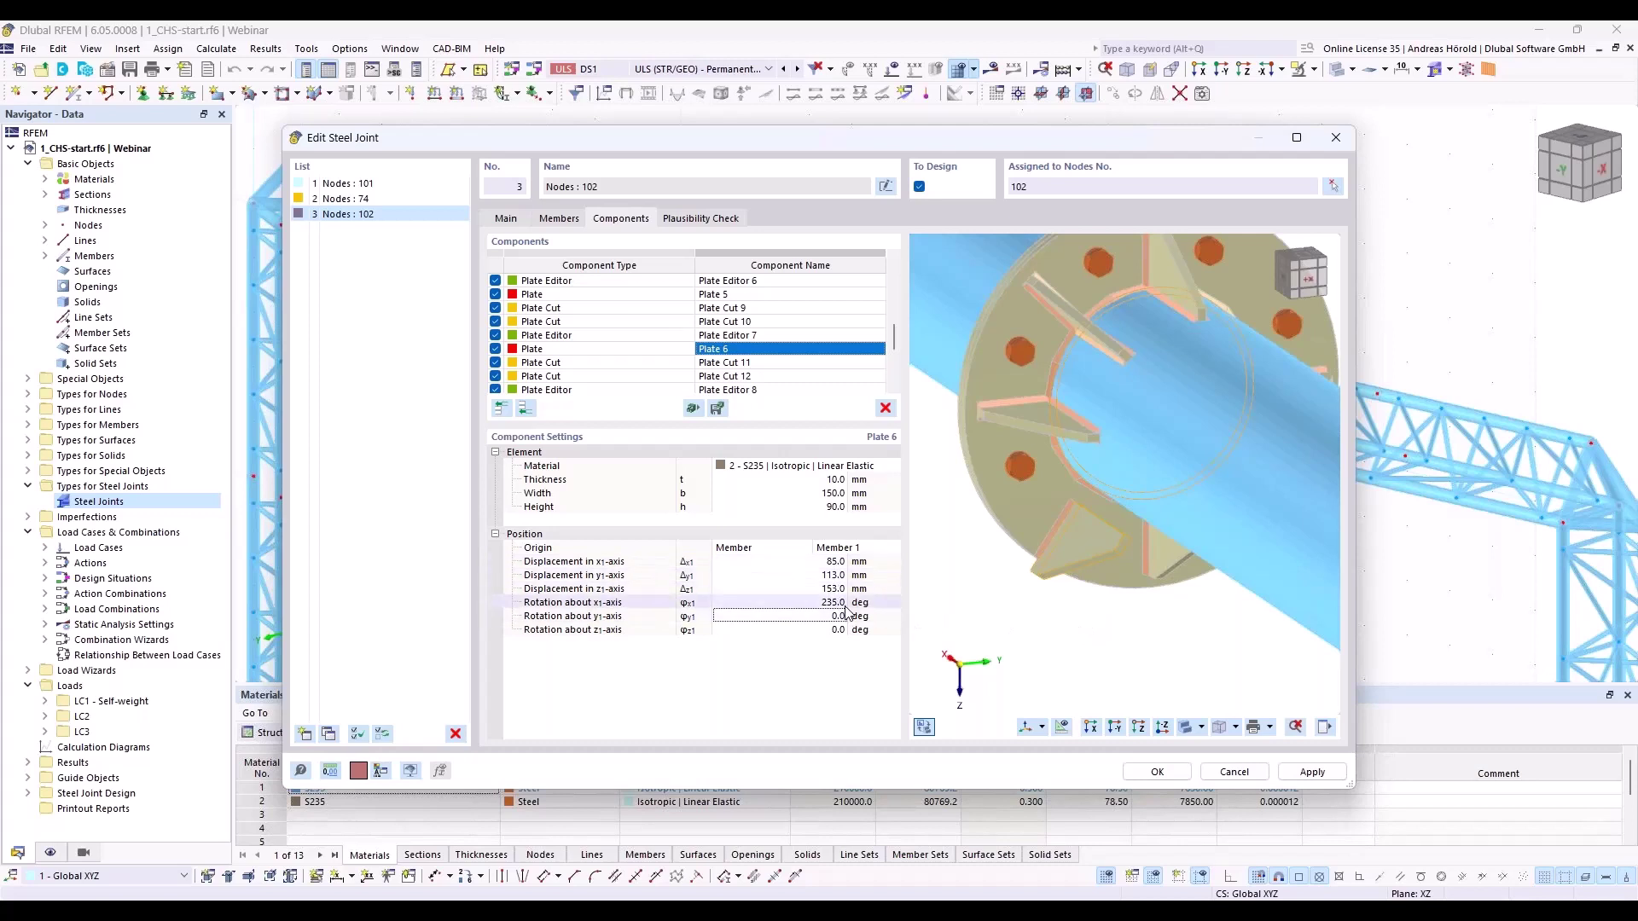
# Set Plate 6's displacement along the z-axis to 113 mm
pyautogui.click(819, 589)
pyautogui.write('113')
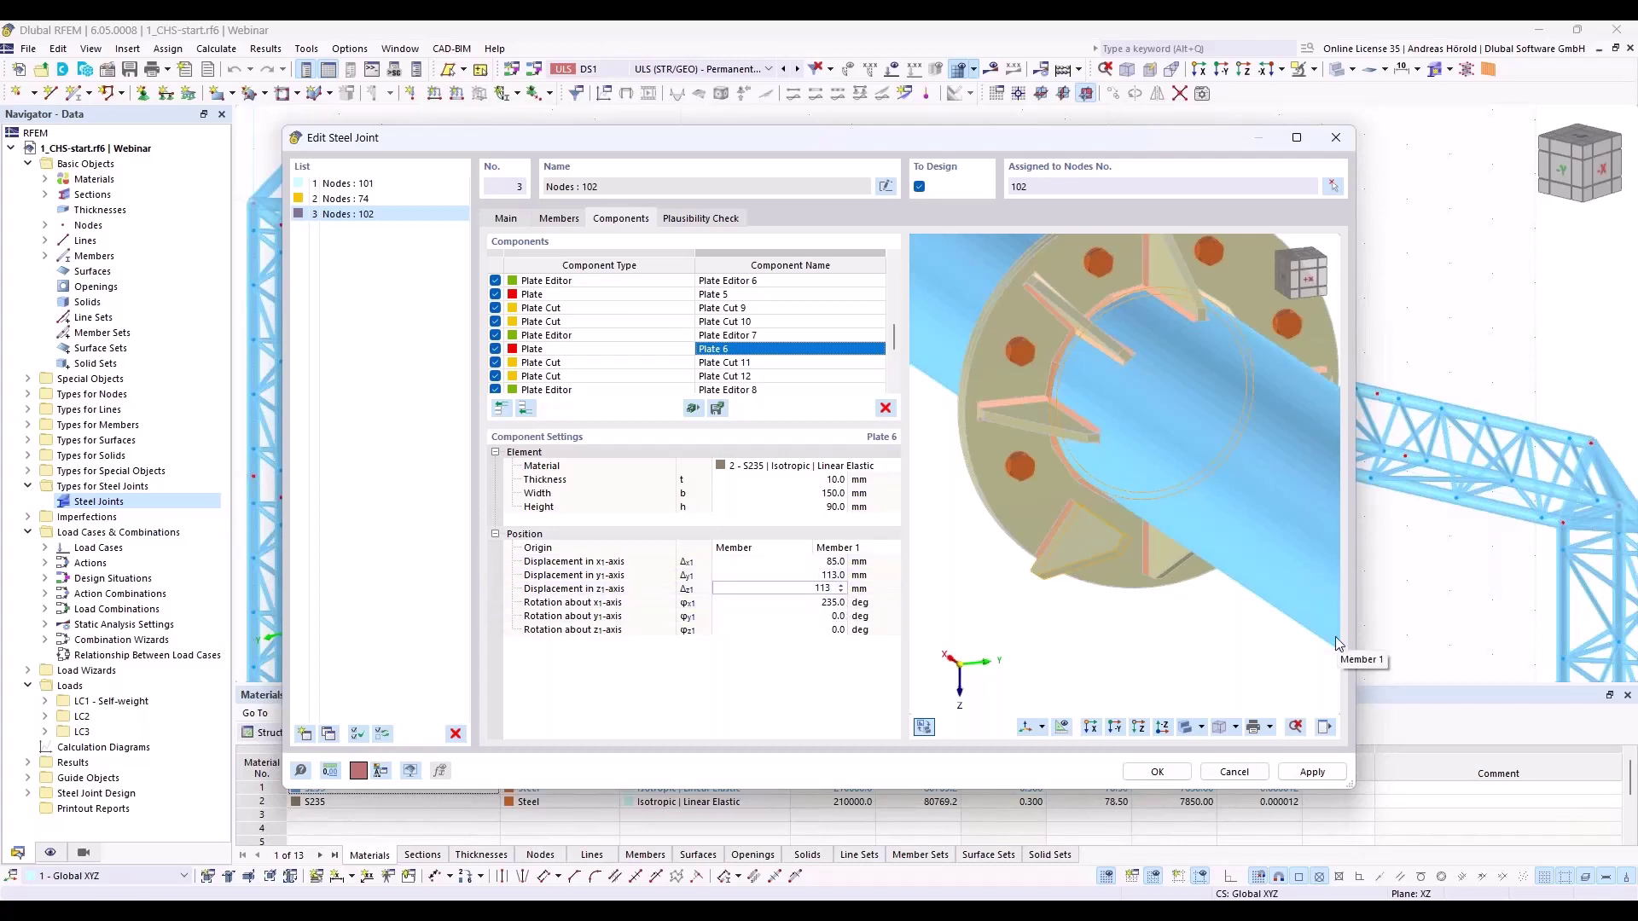
pyautogui.press('Return')
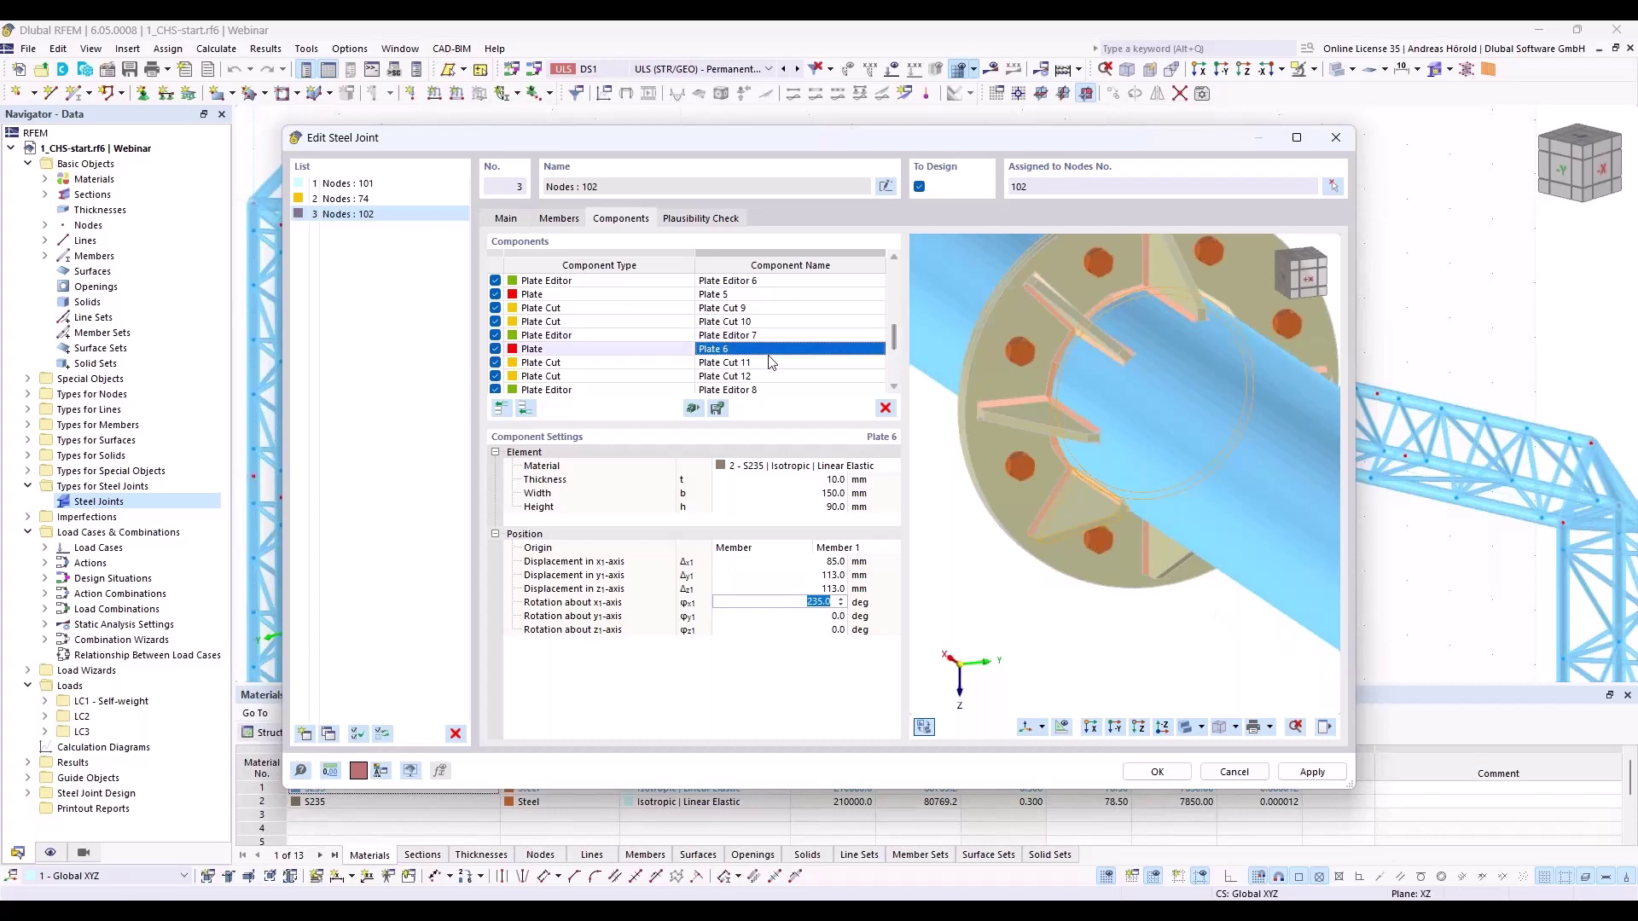
# Set Plate 7's displacements to -113 mm along both the y-axis and z-axis, and its x-axis rotation to 45 degrees
pyautogui.scroll(-1, 770, 361)
pyautogui.scroll(-1, 771, 362)
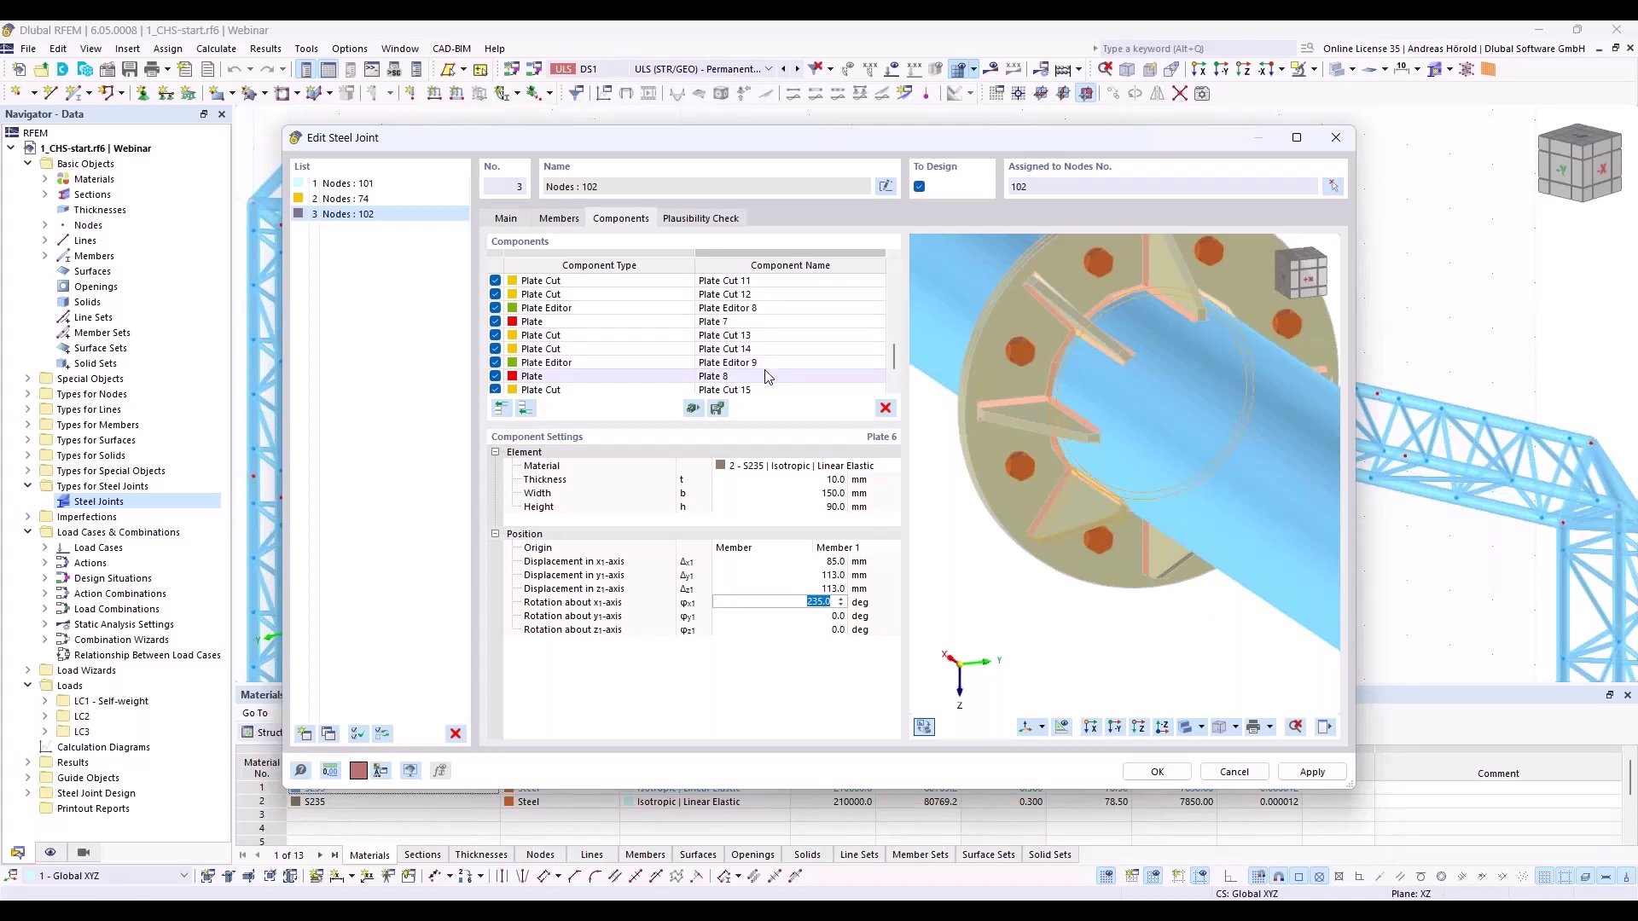
pyautogui.doubleClick(770, 323)
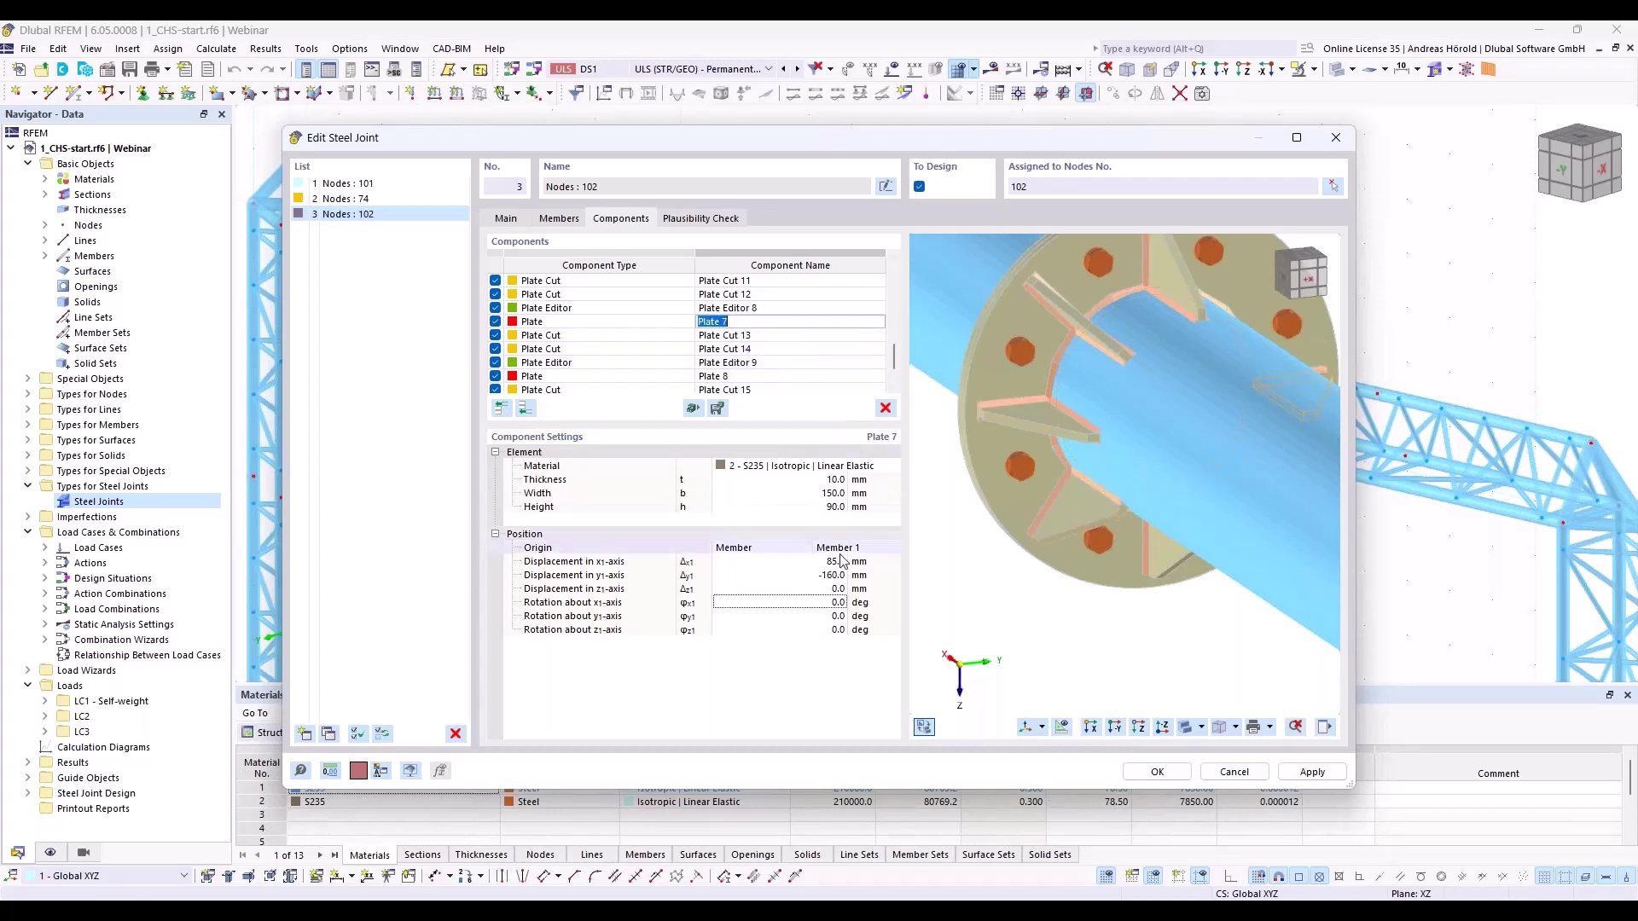
pyautogui.click(825, 575)
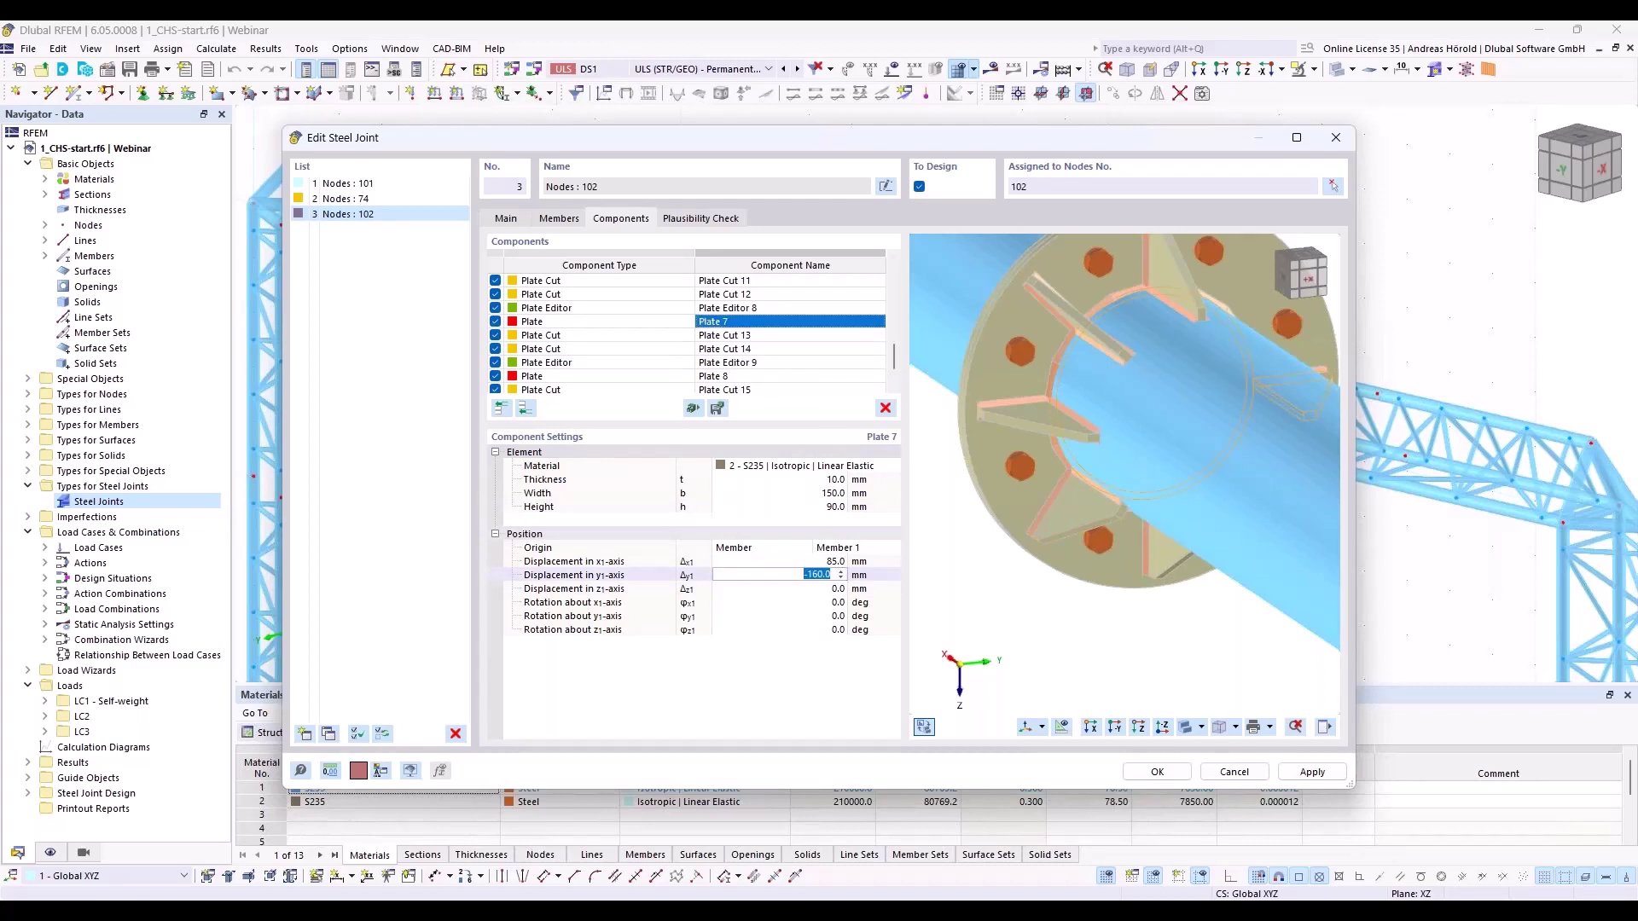
pyautogui.write('-113')
pyautogui.click(794, 588)
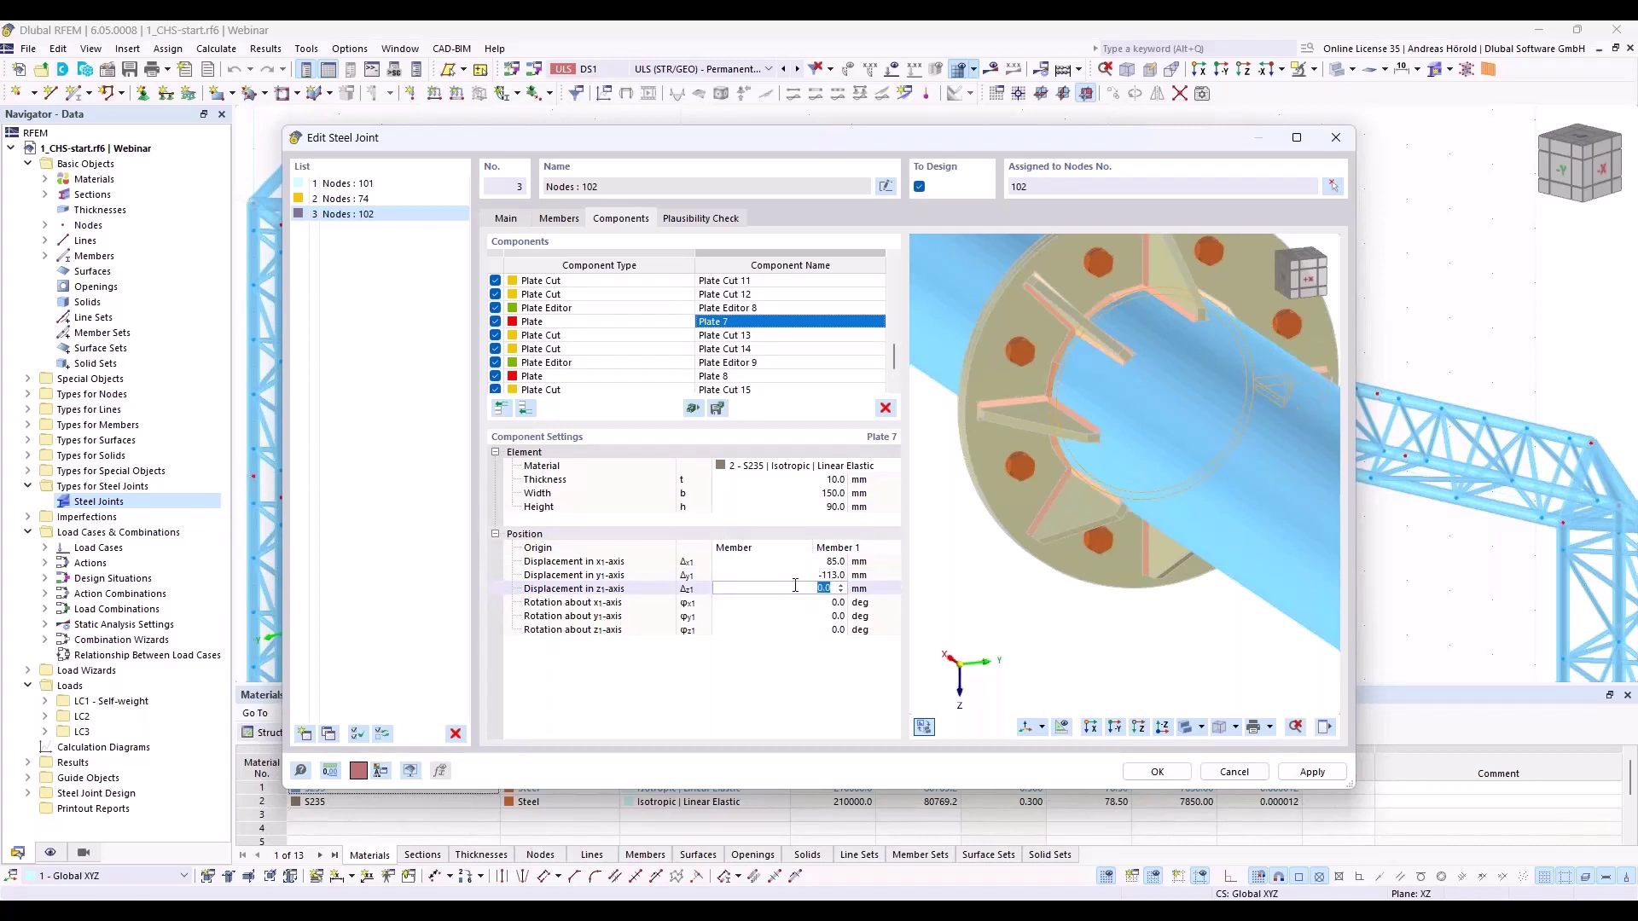
pyautogui.write('-113')
pyautogui.press('Tab')
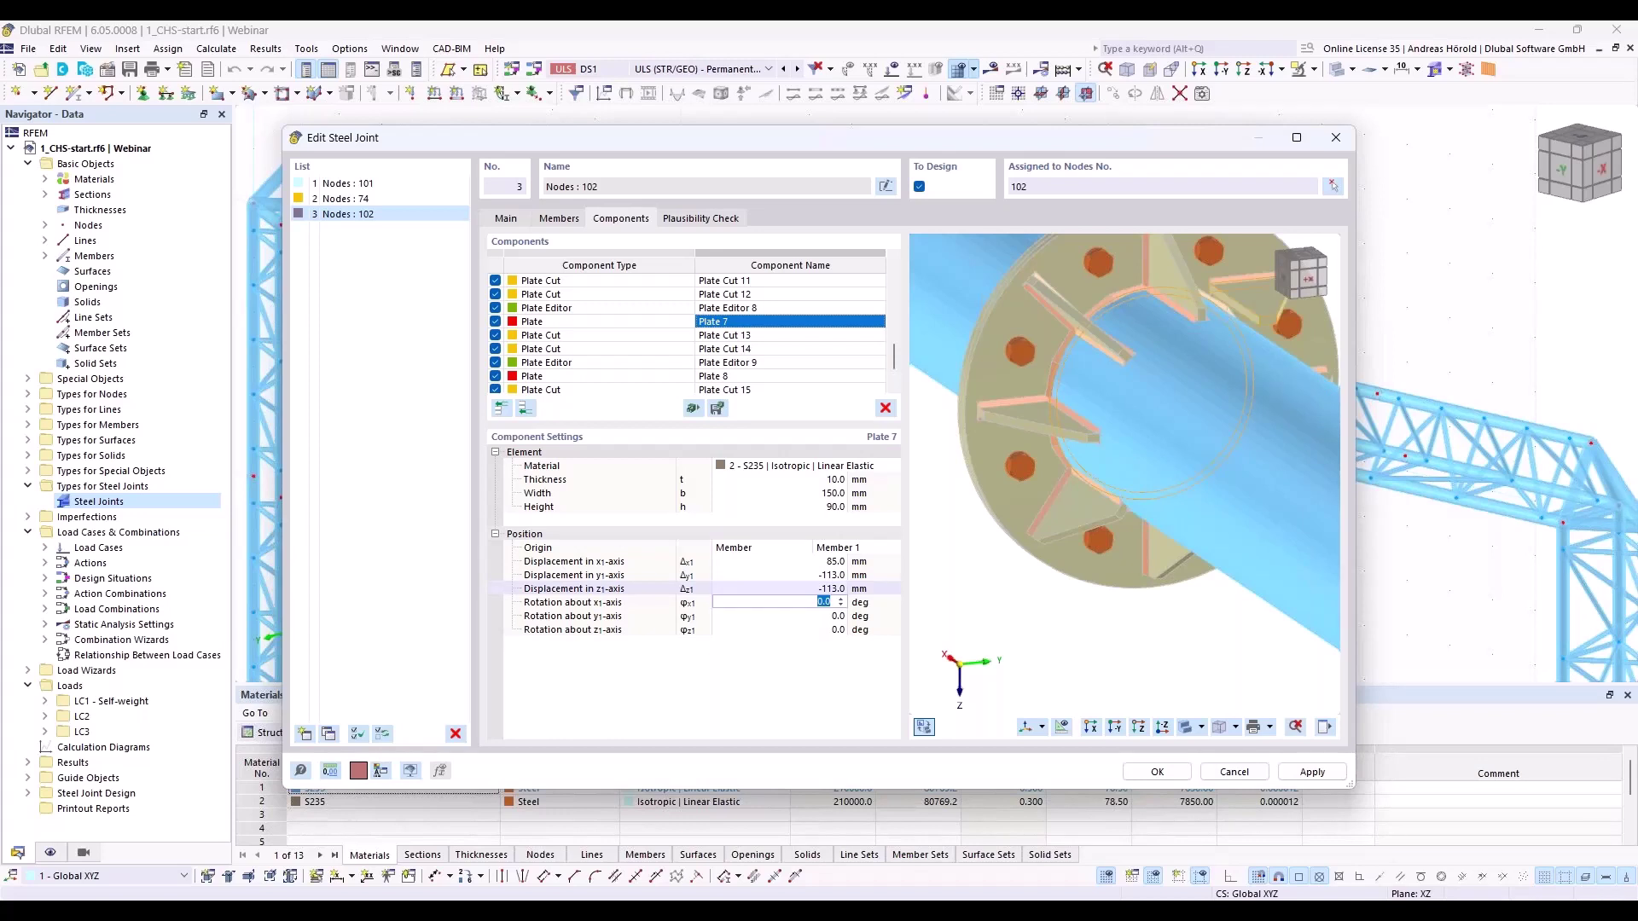
pyautogui.write('45')
pyautogui.press('Tab')
# Set Plate 8's displacements to -113 mm along the y-axis and 113 mm along the z-axis, and its x-axis rotation to 315 degrees
pyautogui.keyDown('ctrl'); pyautogui.moveTo(1223, 514); pyautogui.dragTo(1152, 522, button='middle'); pyautogui.keyUp('ctrl')
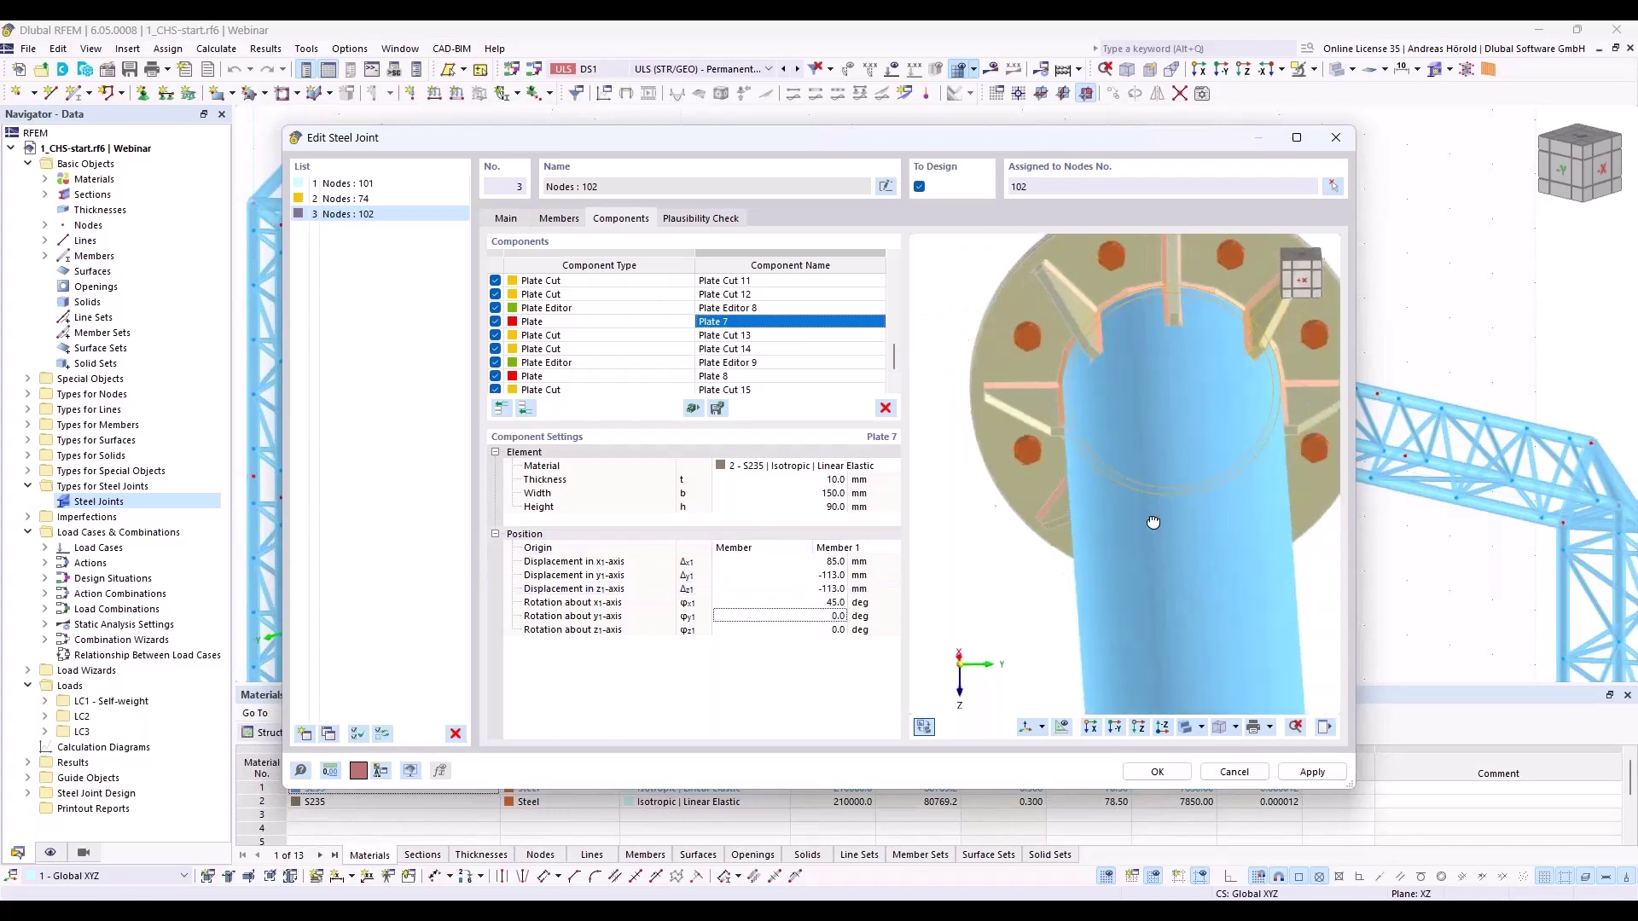
pyautogui.scroll(-4, 1266, 325)
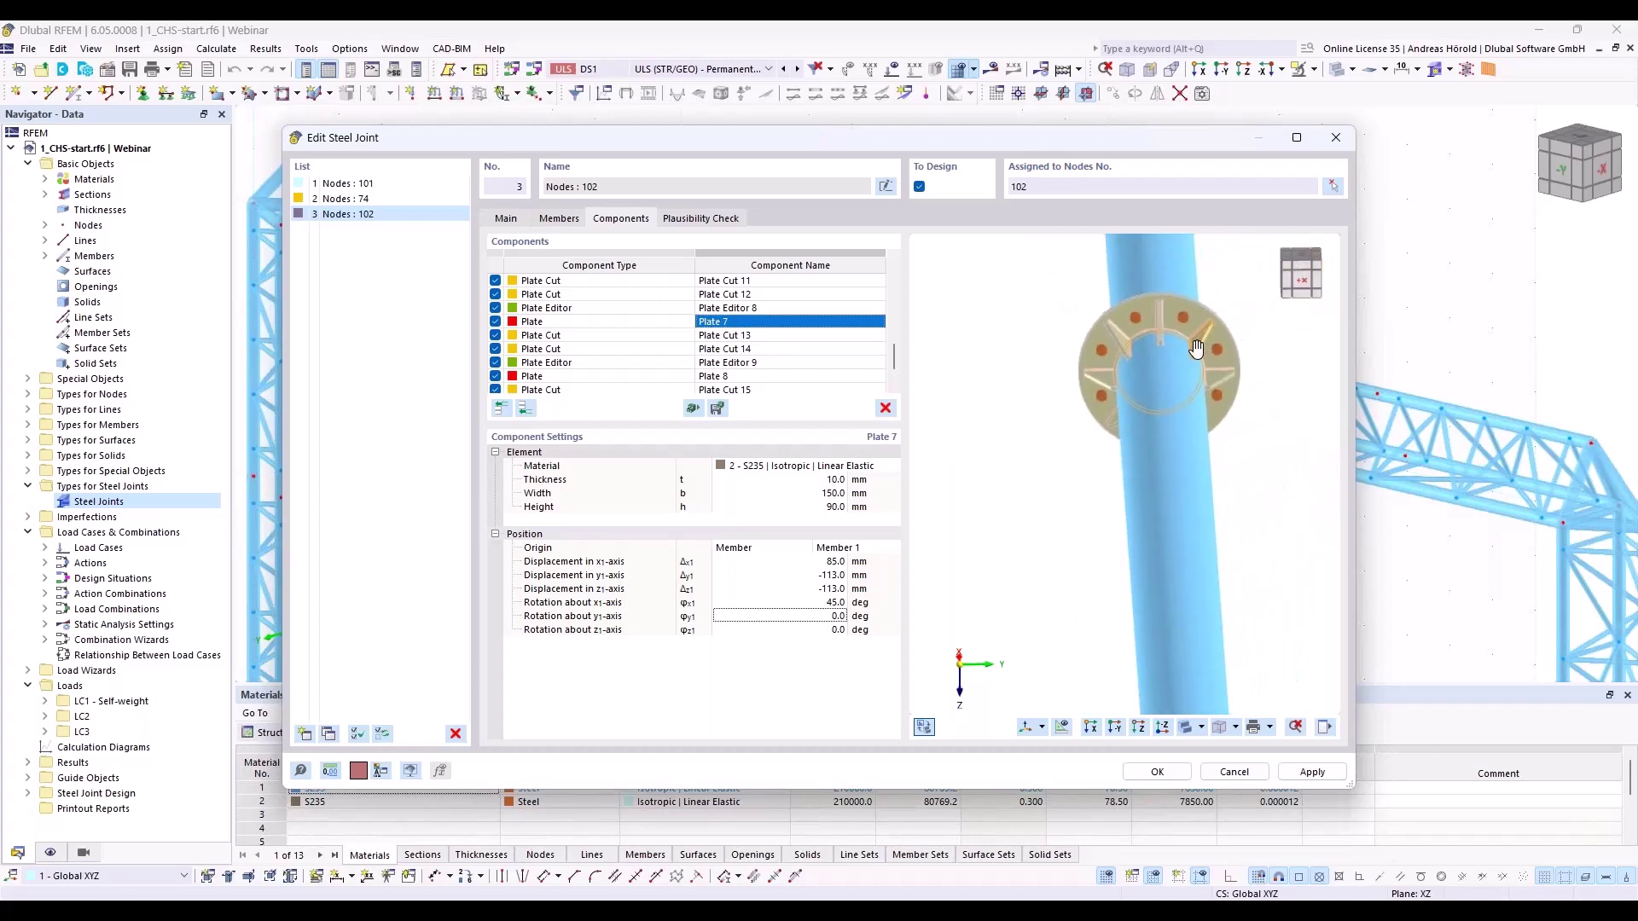
pyautogui.keyDown('ctrl'); pyautogui.moveTo(1218, 473); pyautogui.dragTo(1188, 522, button='middle'); pyautogui.keyUp('ctrl')
pyautogui.scroll(4, 1212, 440)
pyautogui.click(712, 376)
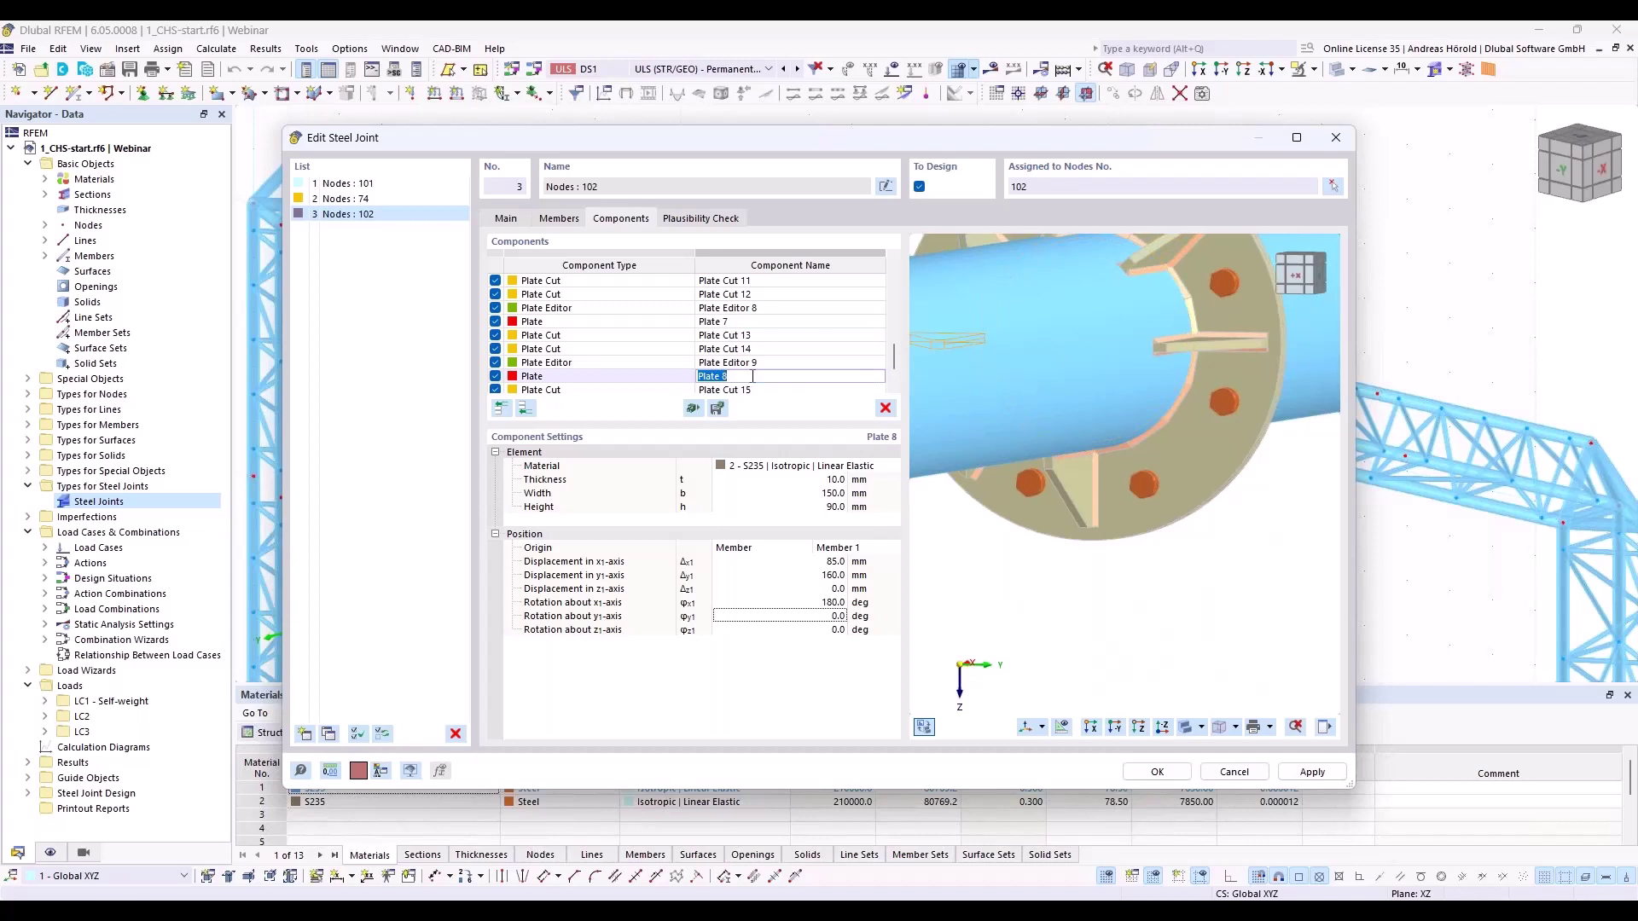
pyautogui.click(821, 575)
pyautogui.write('-113')
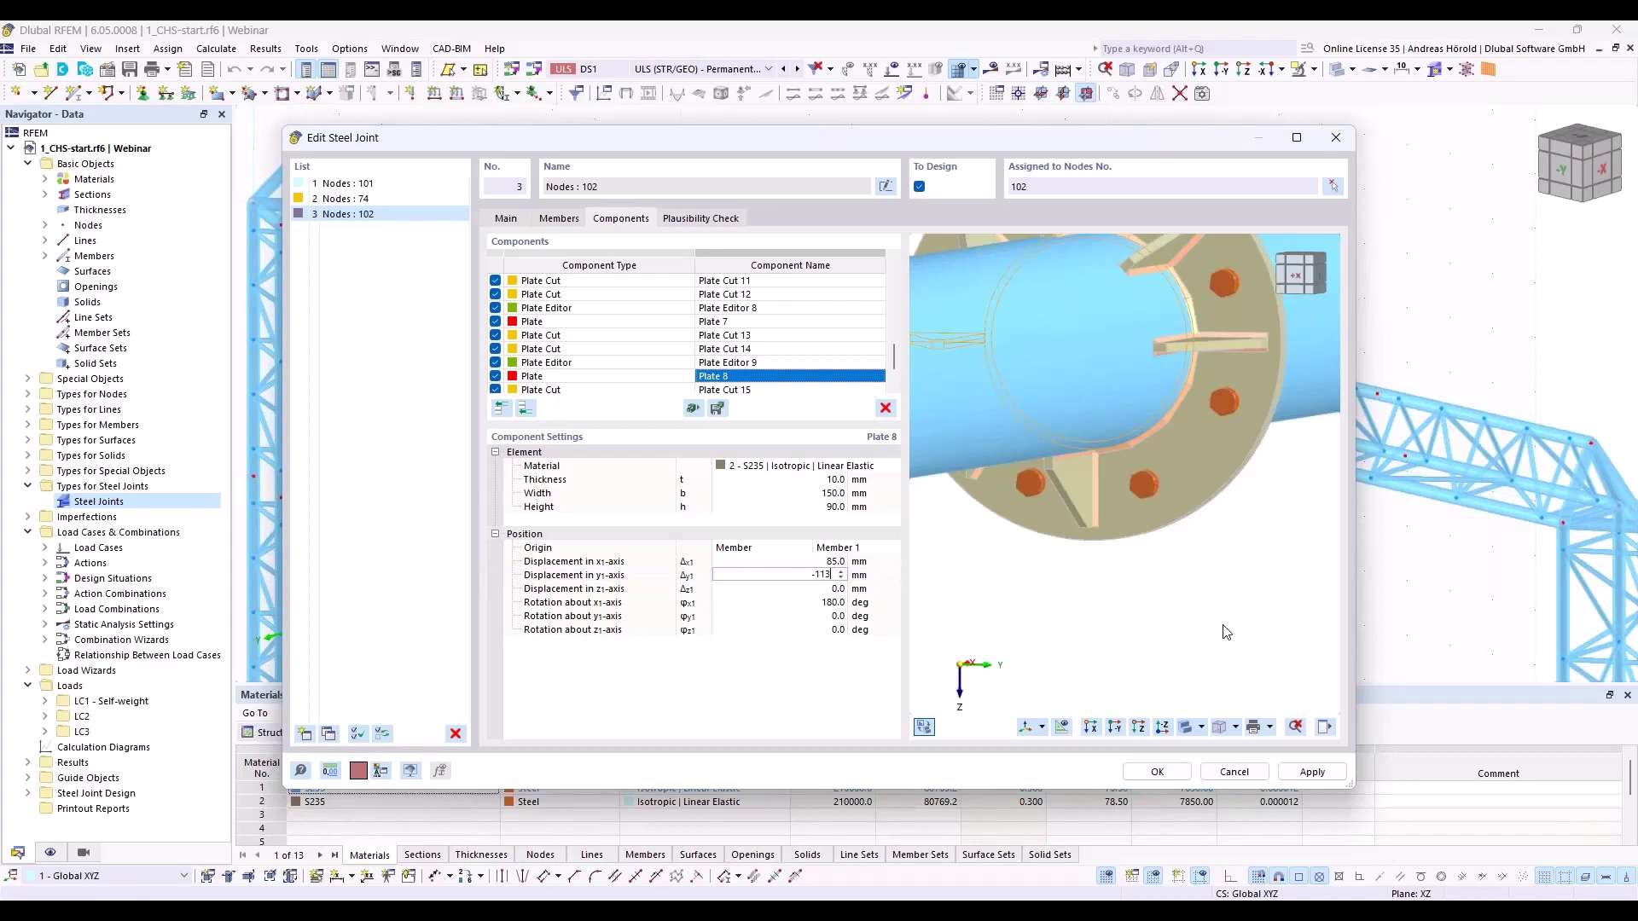
pyautogui.press('Tab')
pyautogui.write('11')
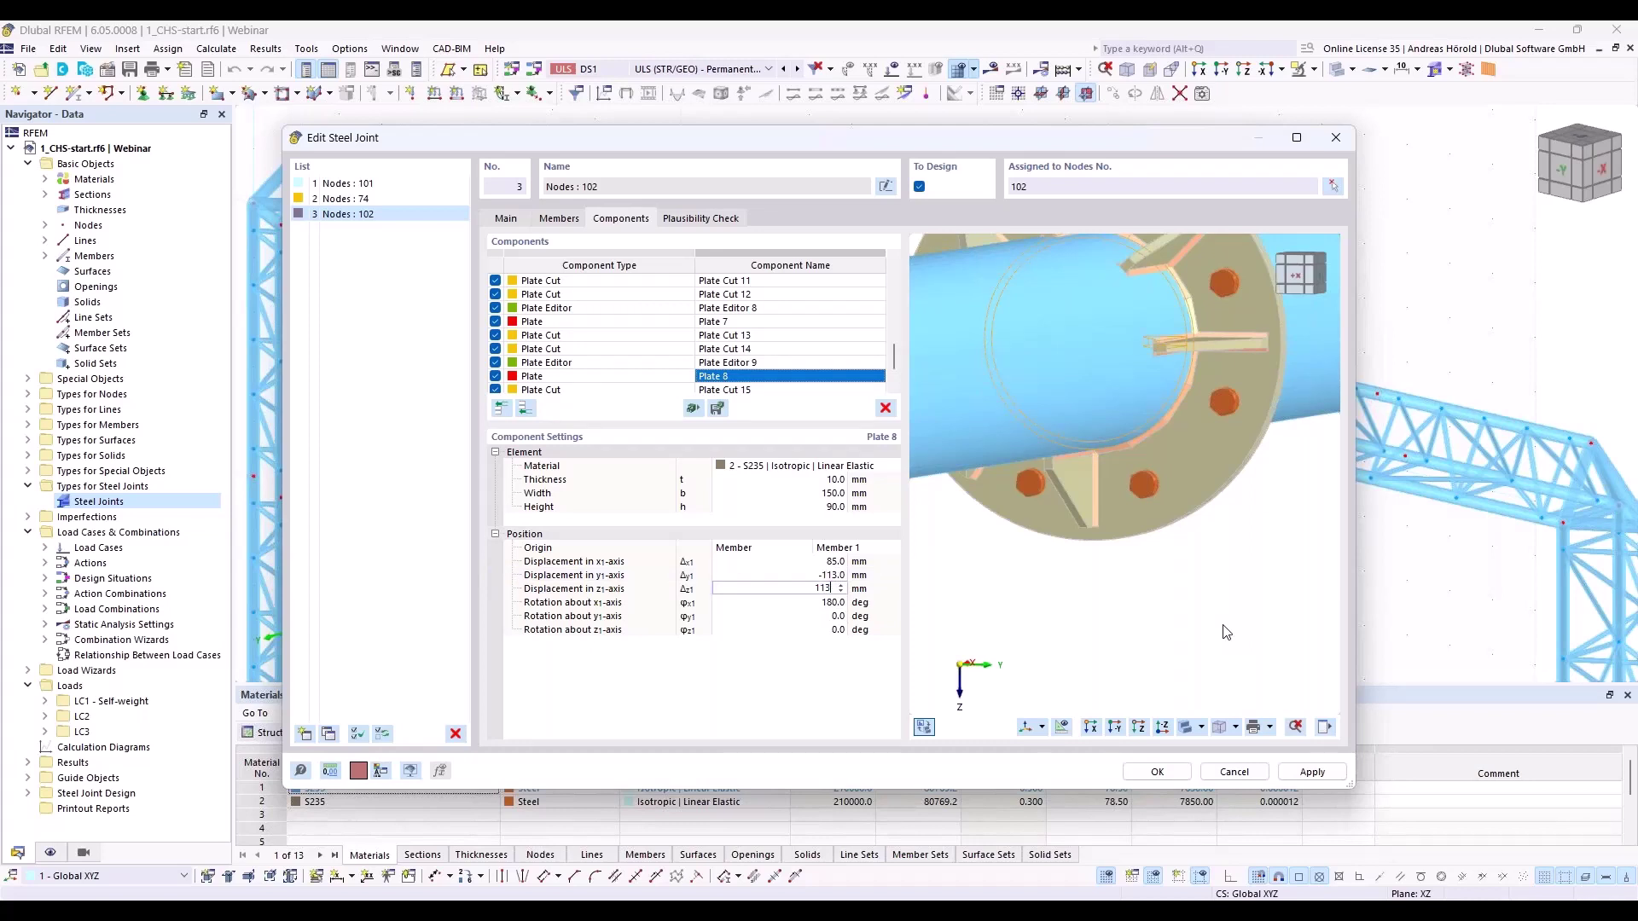
pyautogui.write('3')
pyautogui.press('Tab')
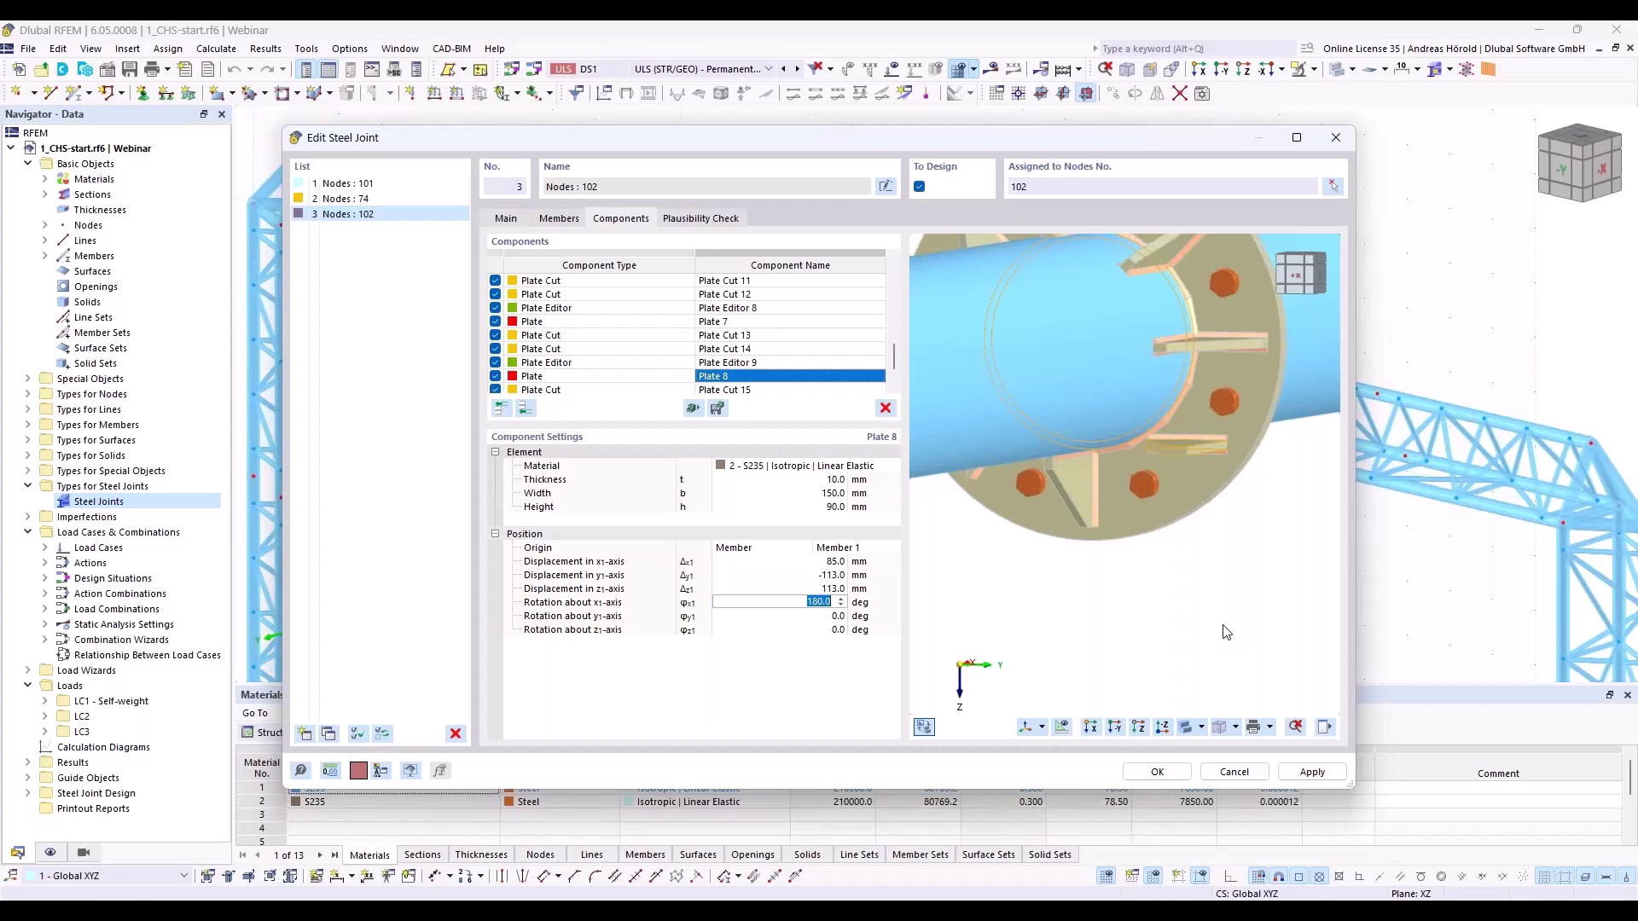
pyautogui.write('3154')
pyautogui.press('BackSpace')
pyautogui.press('Tab')
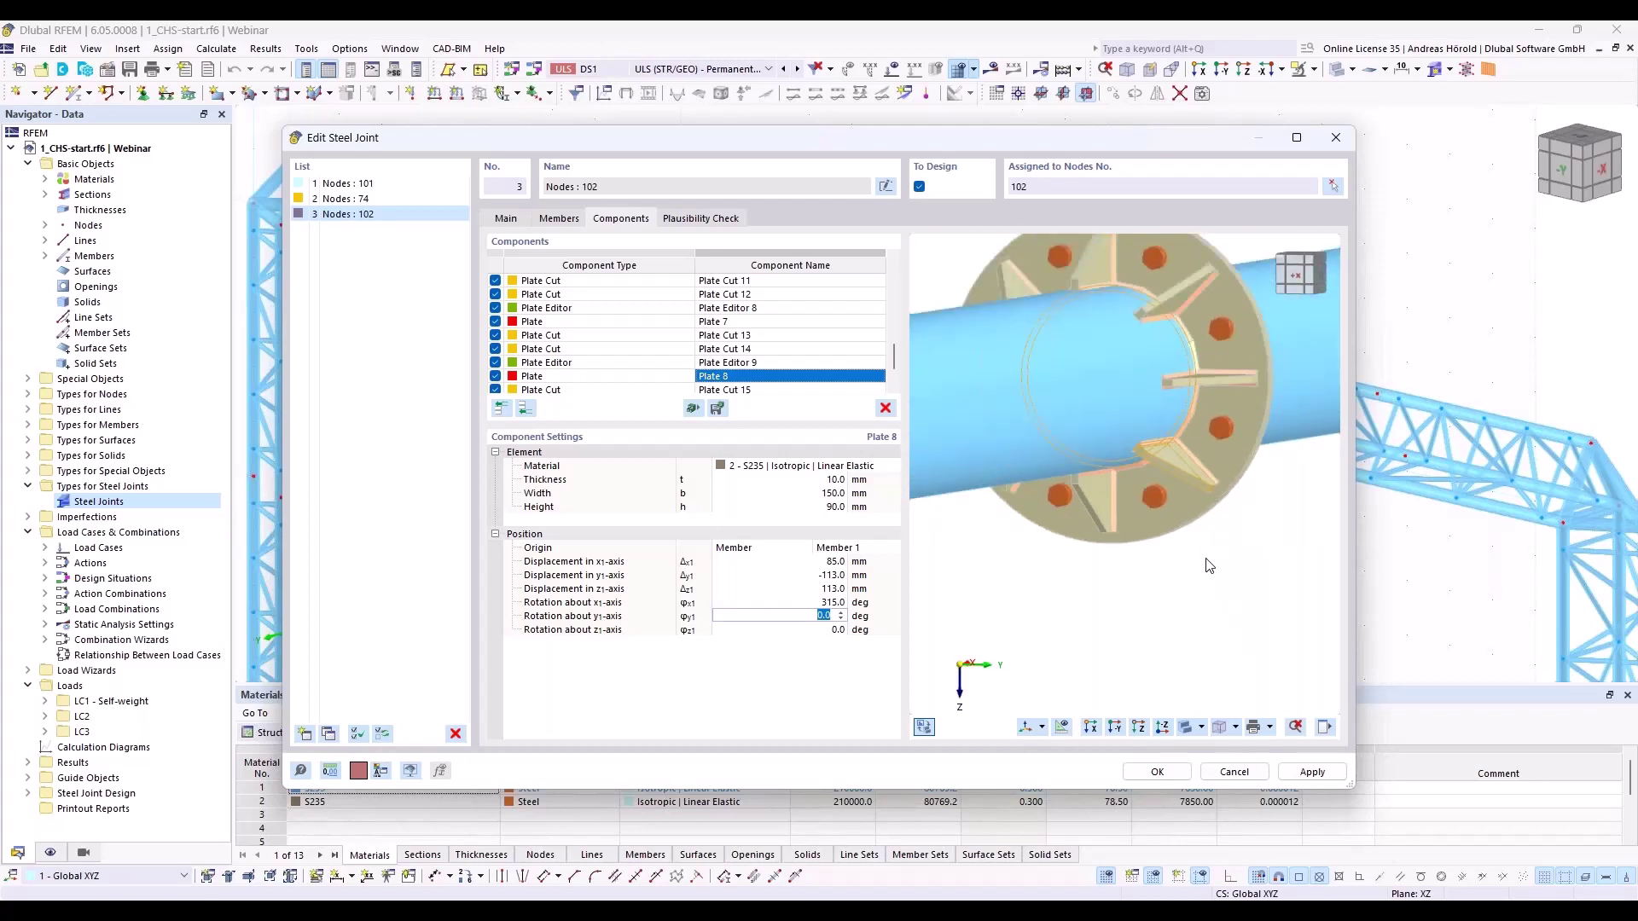
# Examine the flange joint at node 102 and the arrangement of its stiffeners around the tube
pyautogui.keyDown('ctrl'); pyautogui.moveTo(1267, 555); pyautogui.dragTo(1176, 634, button='middle'); pyautogui.keyUp('ctrl')
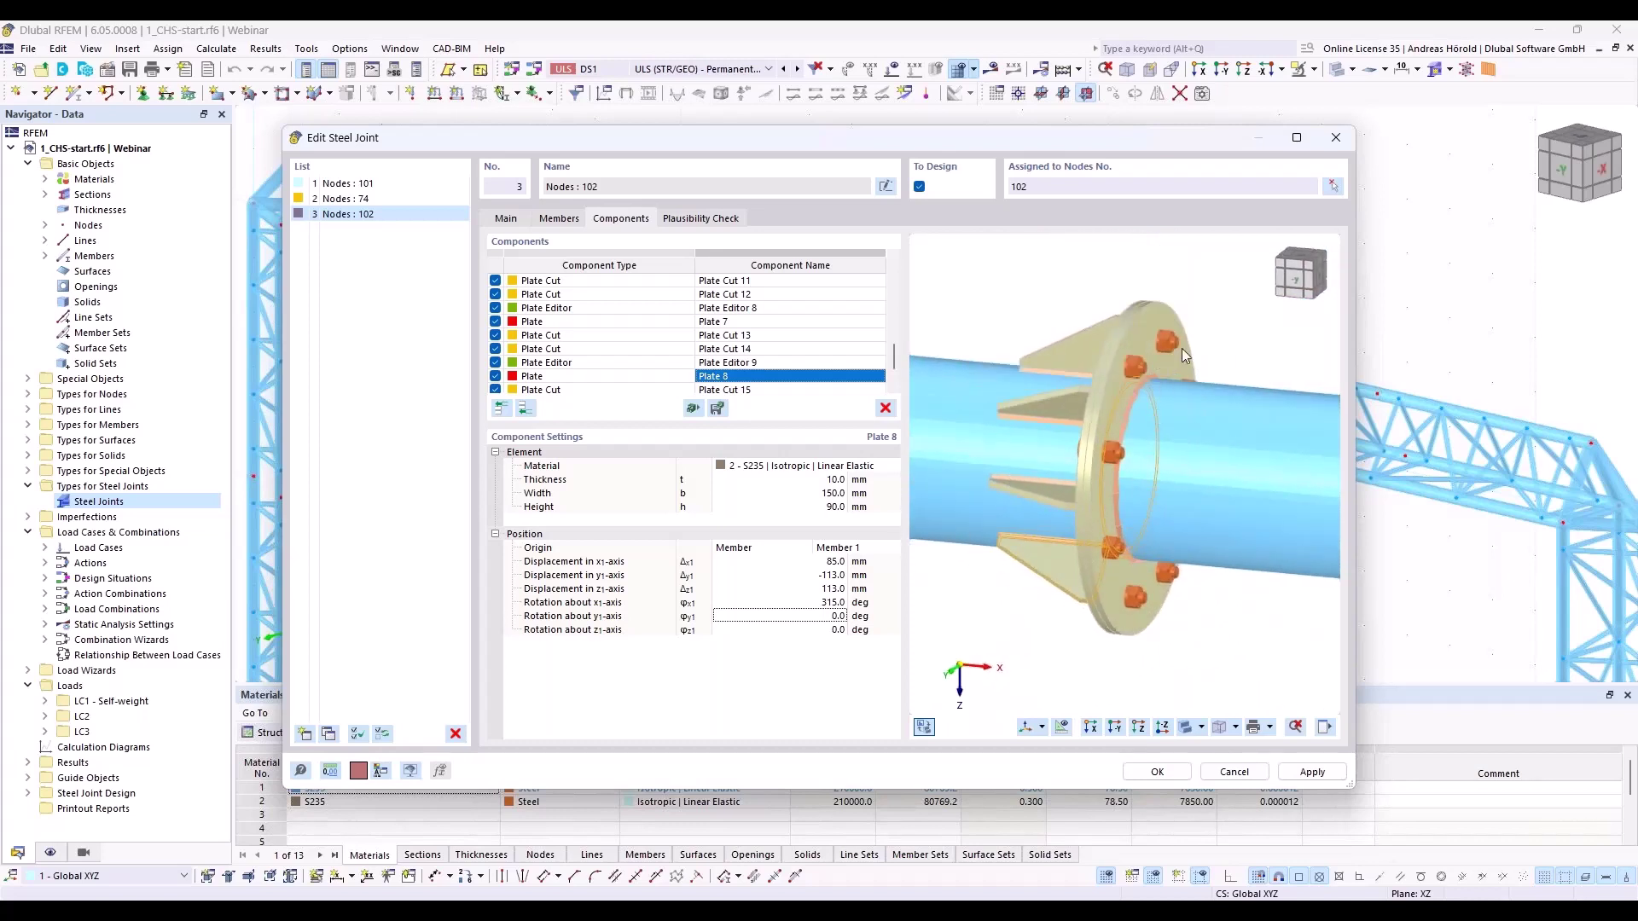
pyautogui.scroll(-1, 1171, 344)
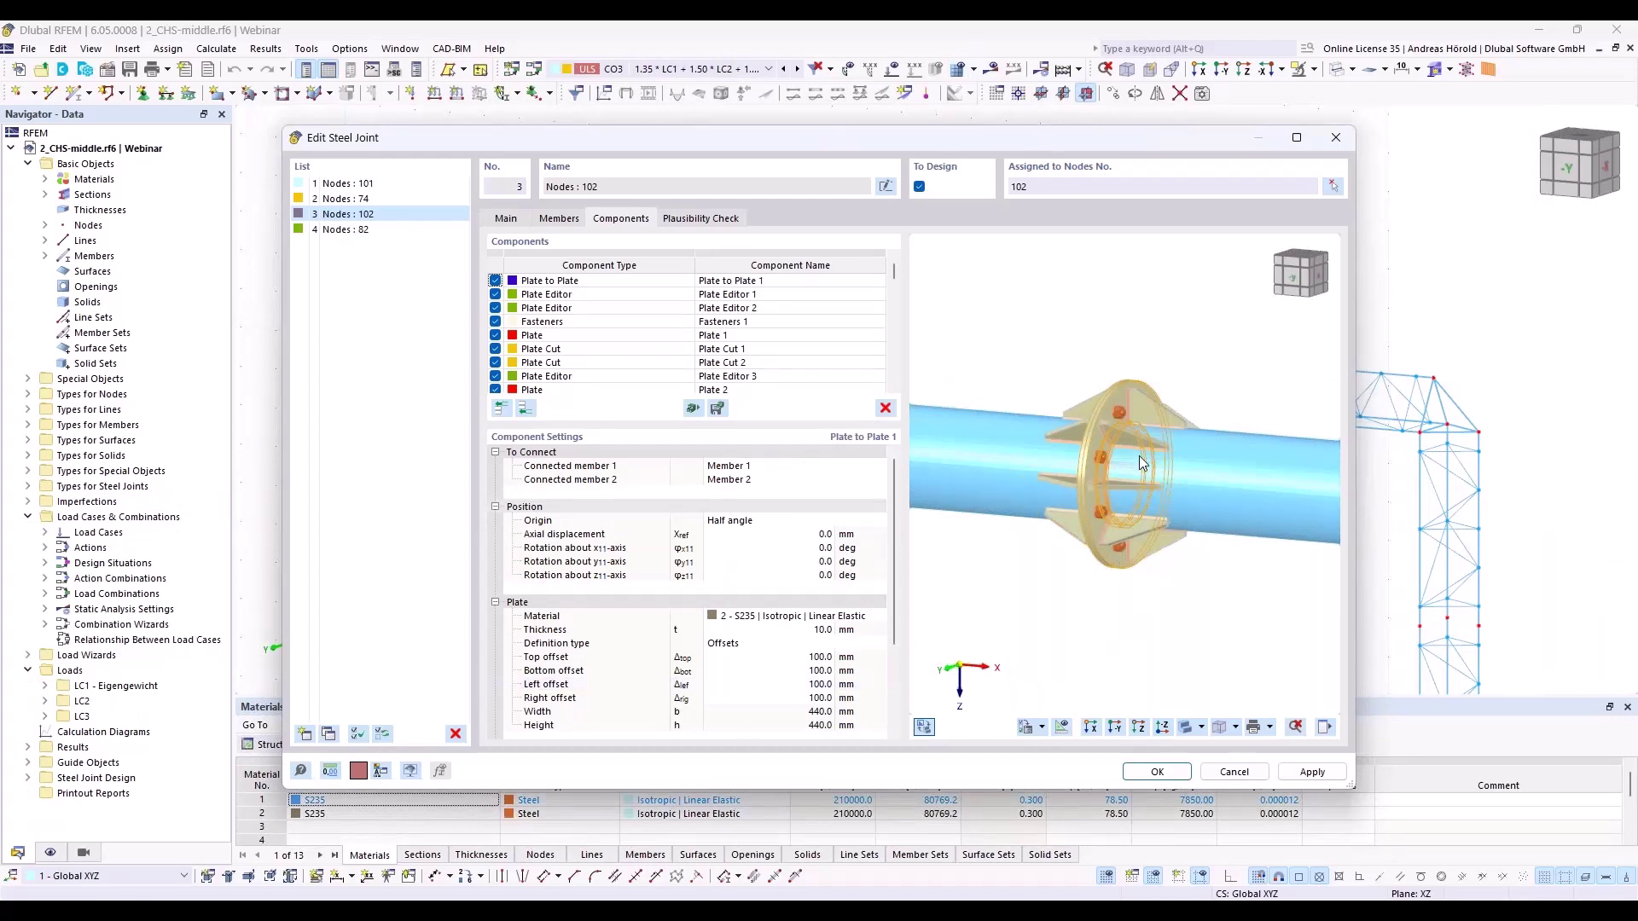
pyautogui.scroll(4, 1141, 461)
pyautogui.scroll(-3, 1141, 461)
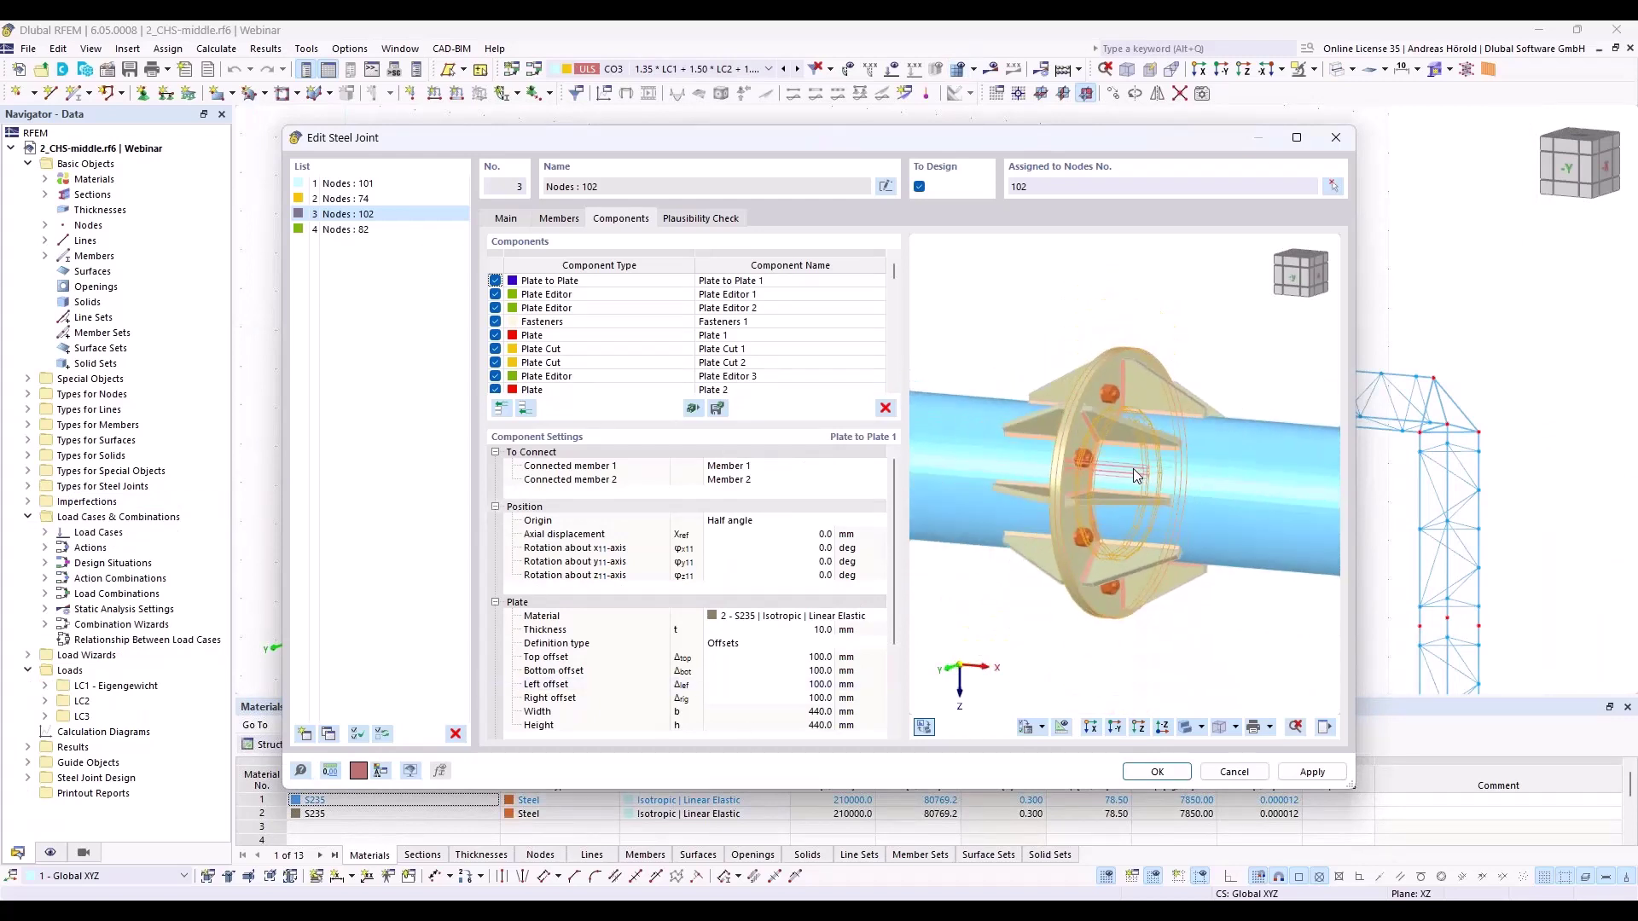
pyautogui.keyDown('ctrl'); pyautogui.moveTo(1133, 470); pyautogui.dragTo(1119, 489, button='middle'); pyautogui.keyUp('ctrl')
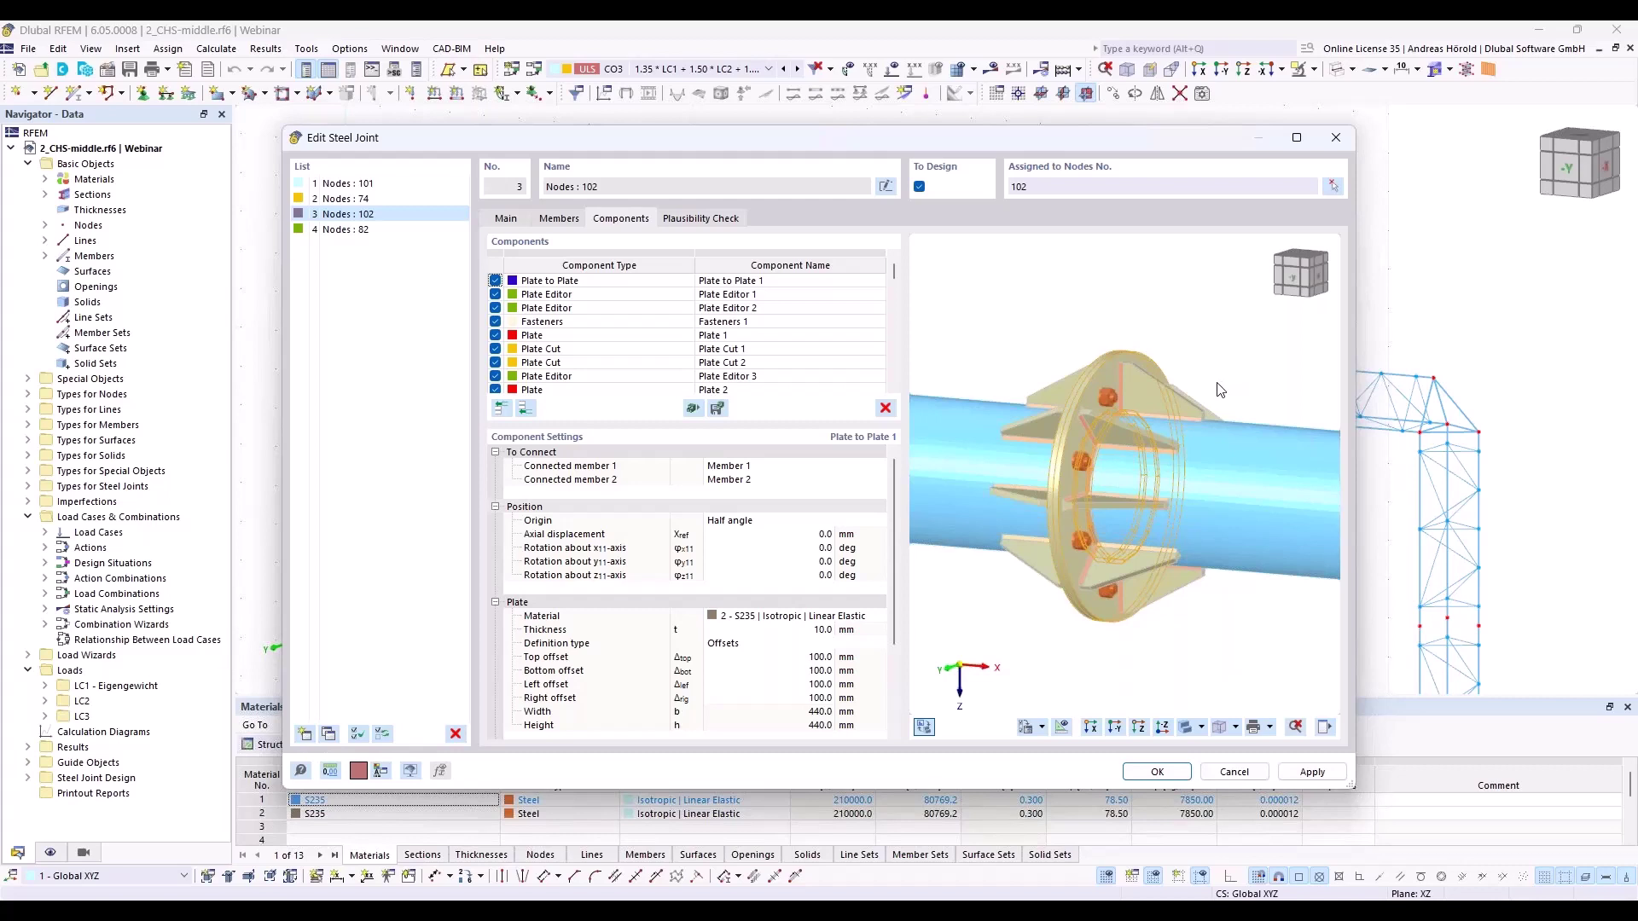
pyautogui.scroll(-2, 1220, 390)
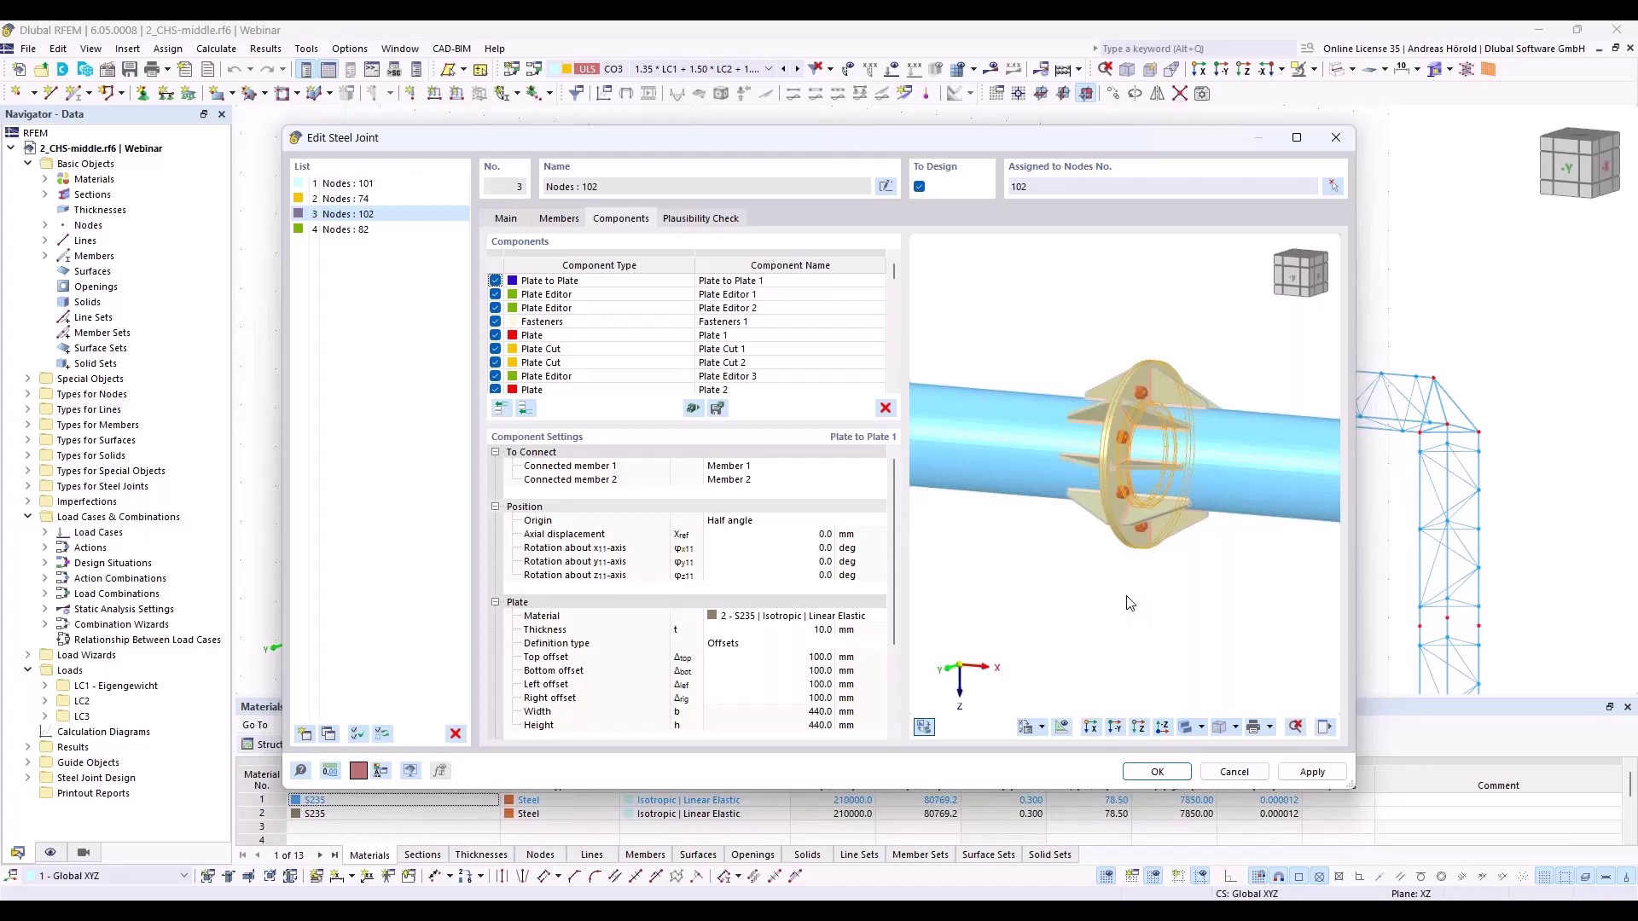
# Open the steel joint at node 82 and hide Auxiliary Plane 1 and Auxiliary Plane 2 in the model preview
pyautogui.click(363, 230)
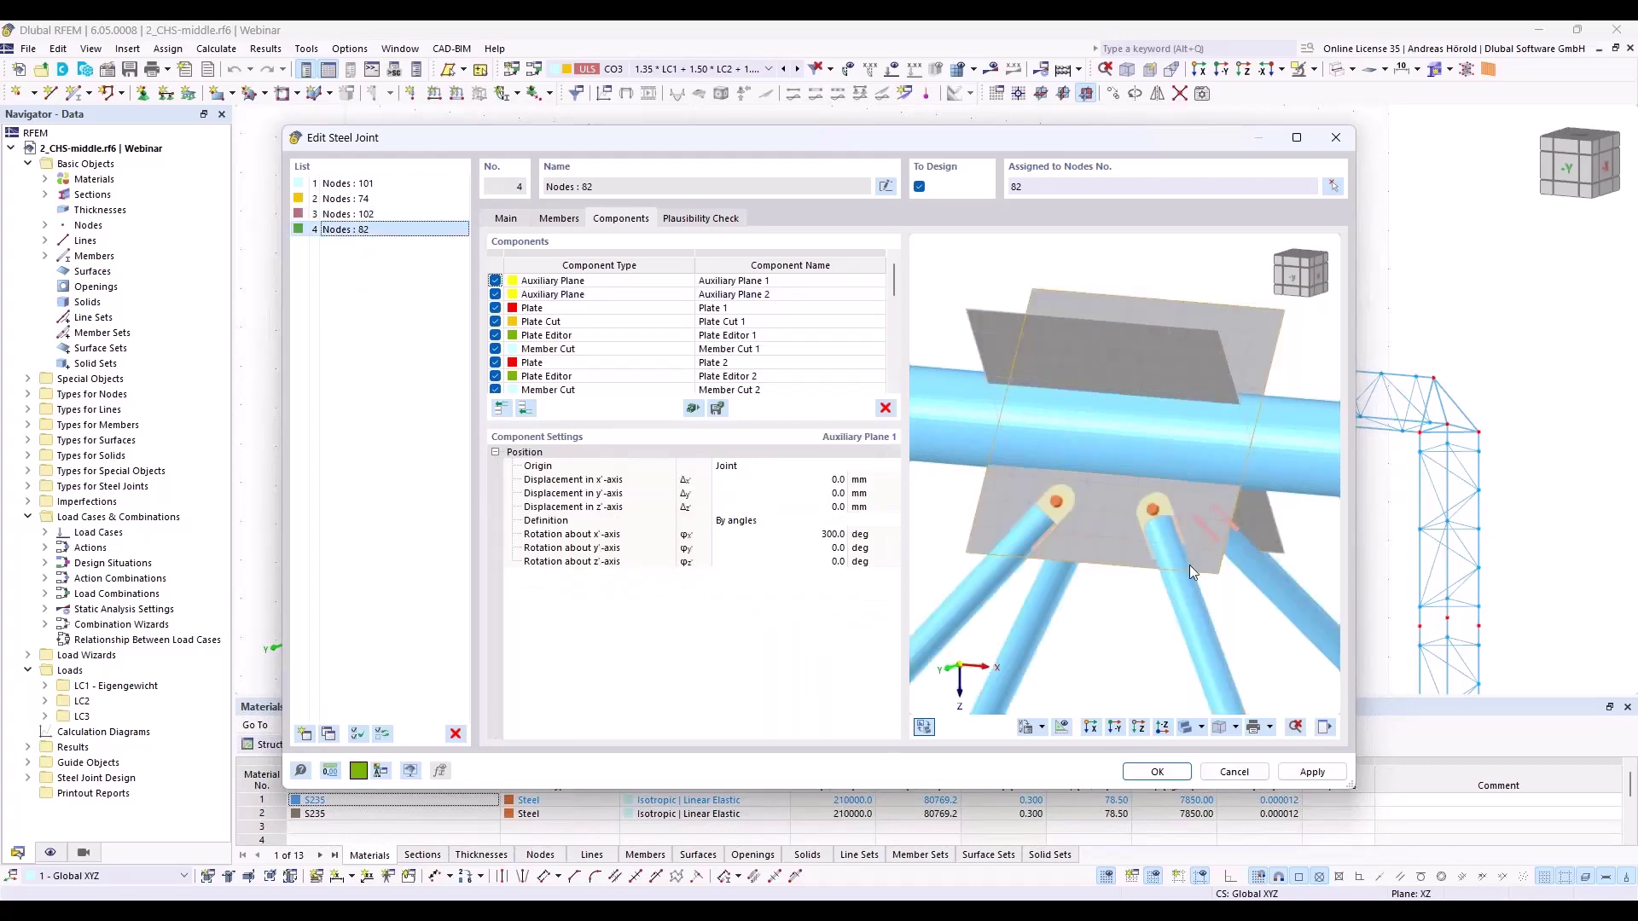
pyautogui.click(1329, 732)
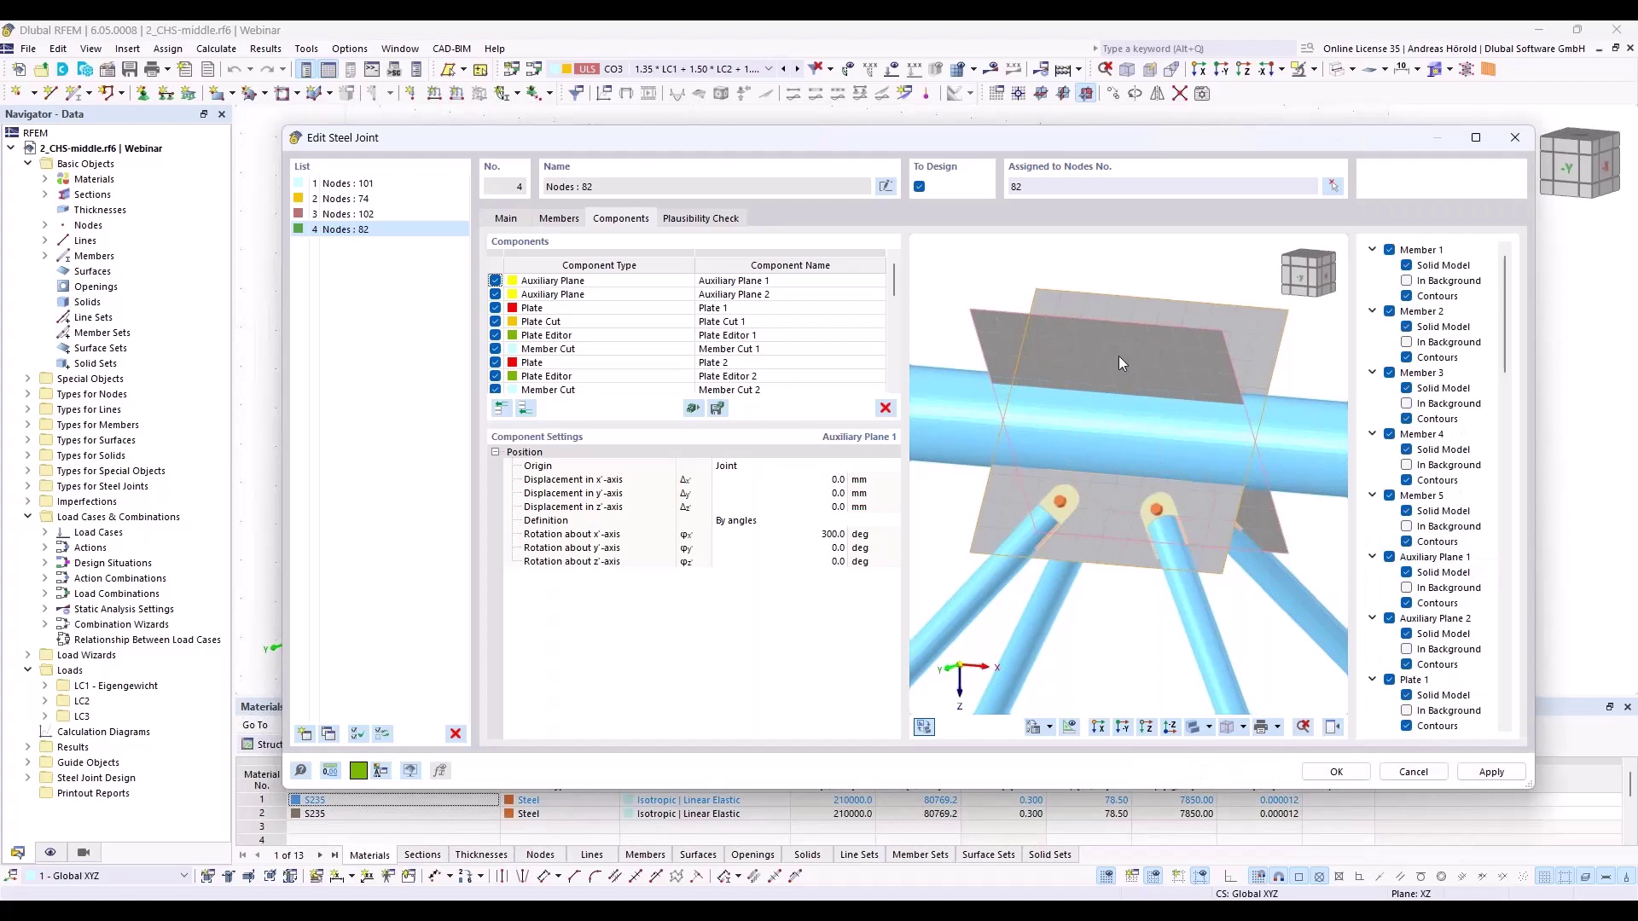
pyautogui.click(1389, 618)
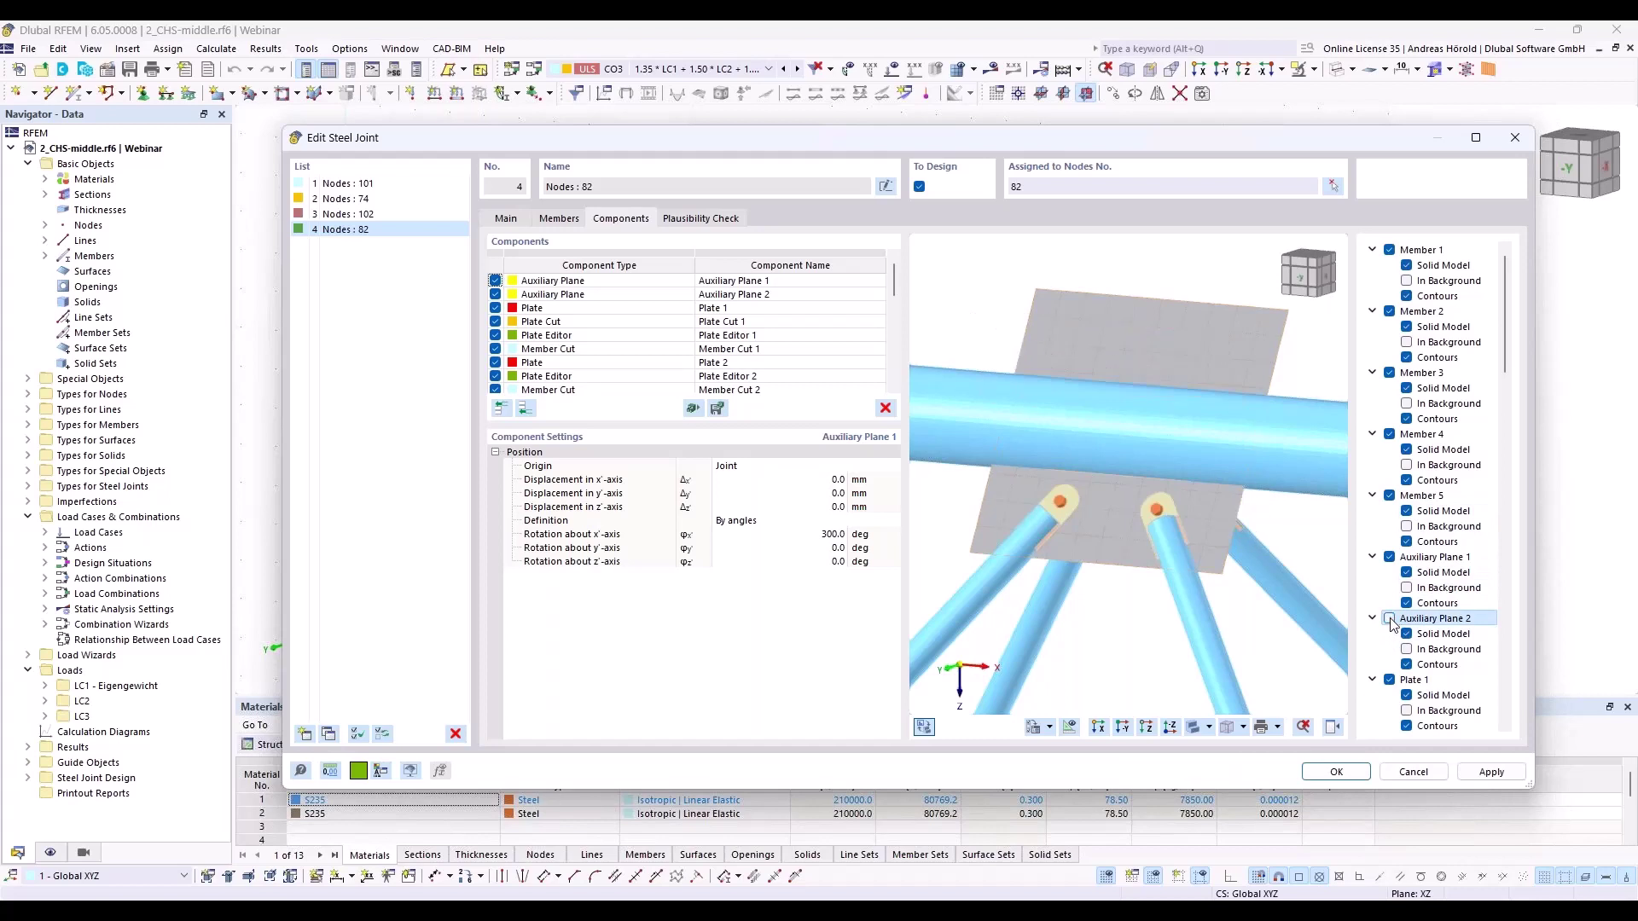
pyautogui.click(1389, 558)
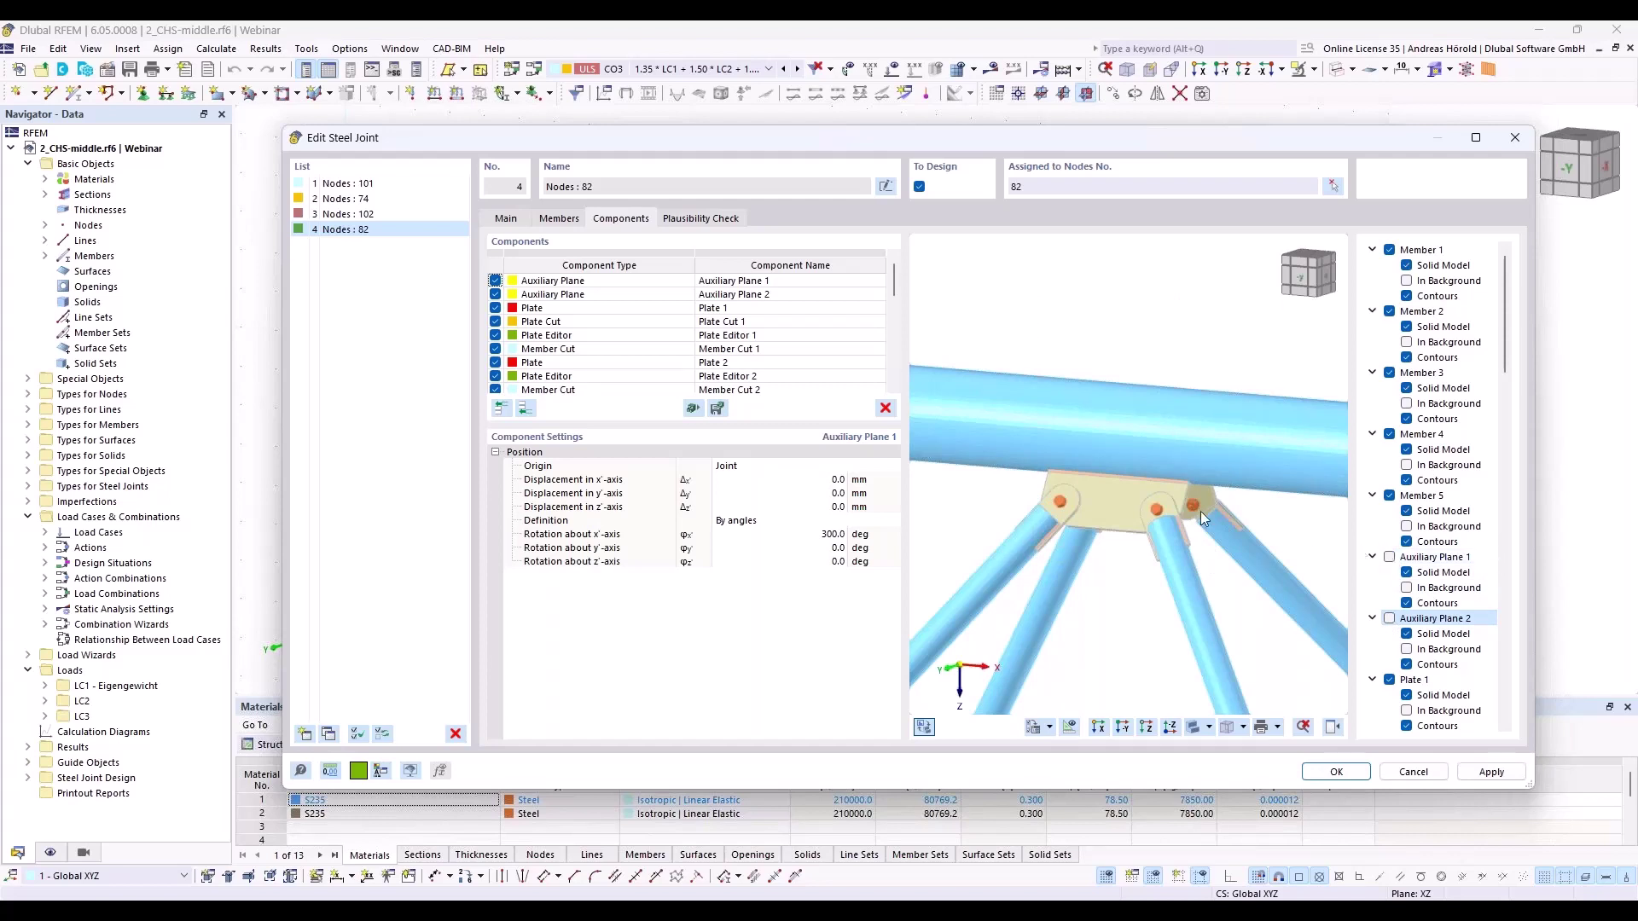
# Examine the bolted gusset plates and brace connections of the node 82 joint from the side and from below
pyautogui.scroll(1, 1125, 494)
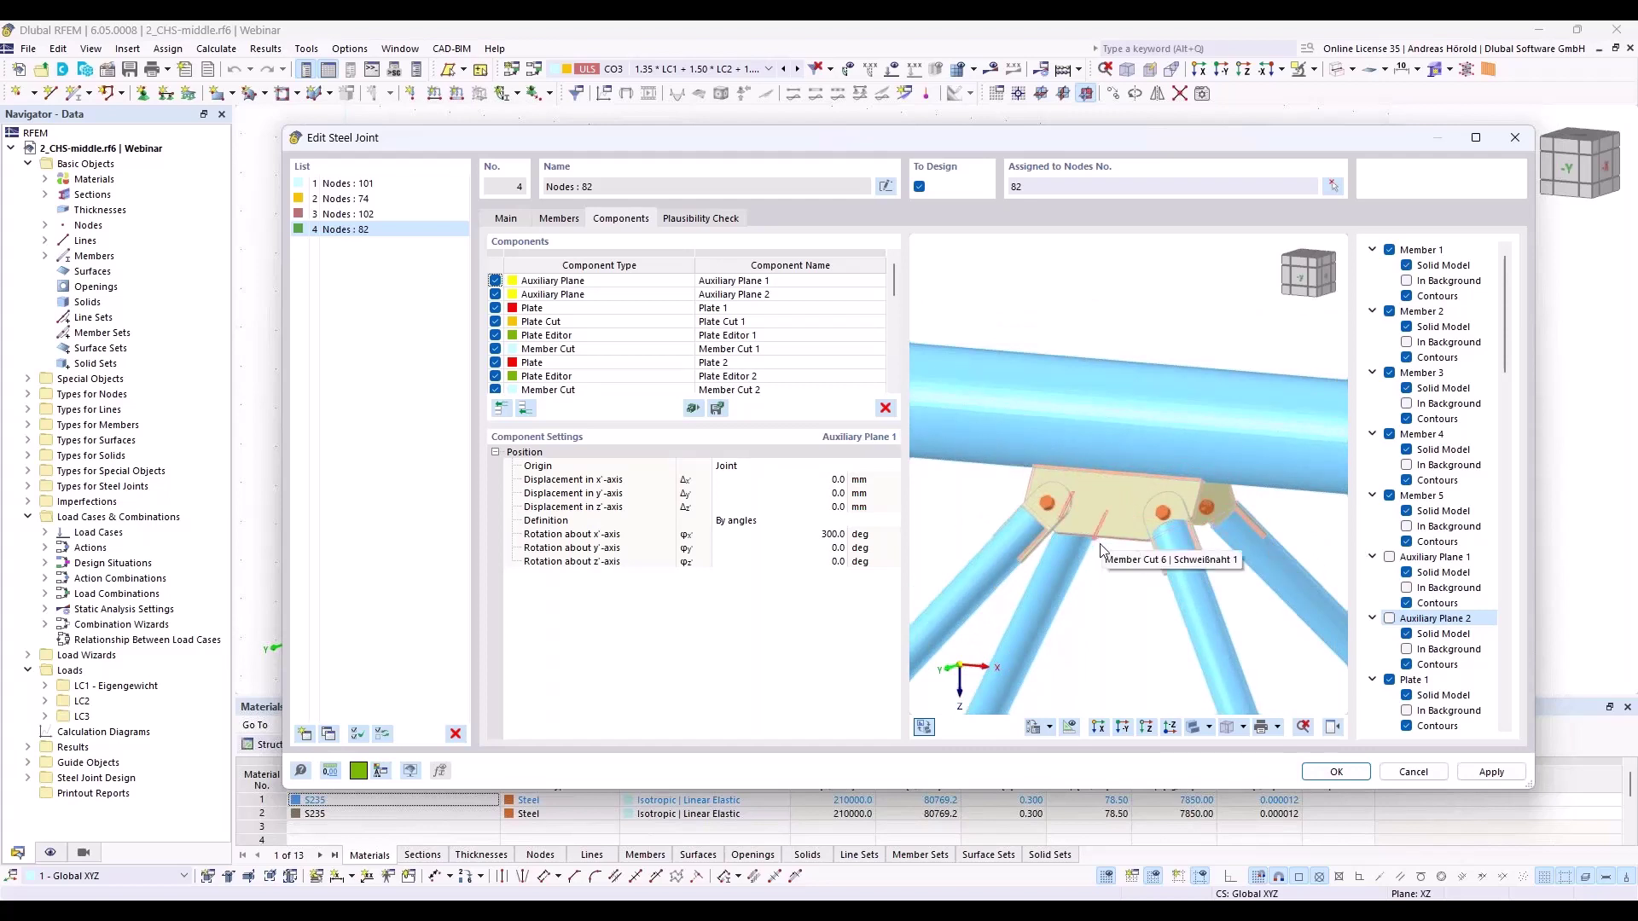
pyautogui.scroll(1, 1131, 615)
pyautogui.scroll(1, 1130, 616)
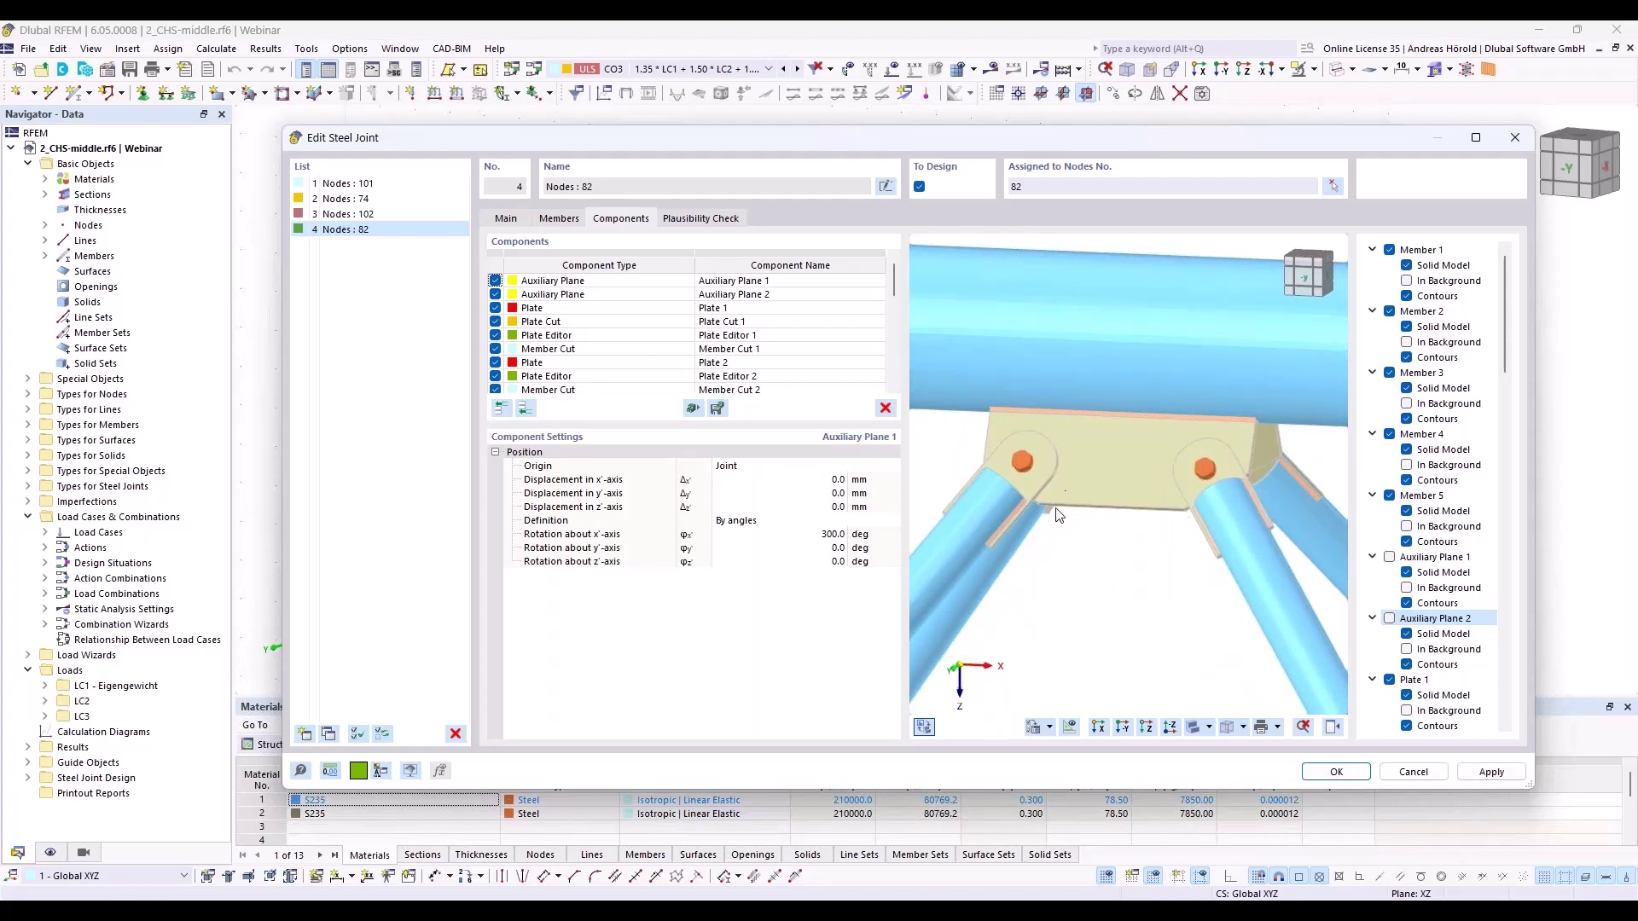
pyautogui.keyDown('ctrl'); pyautogui.moveTo(1188, 585); pyautogui.dragTo(1208, 533, button='middle'); pyautogui.keyUp('ctrl')
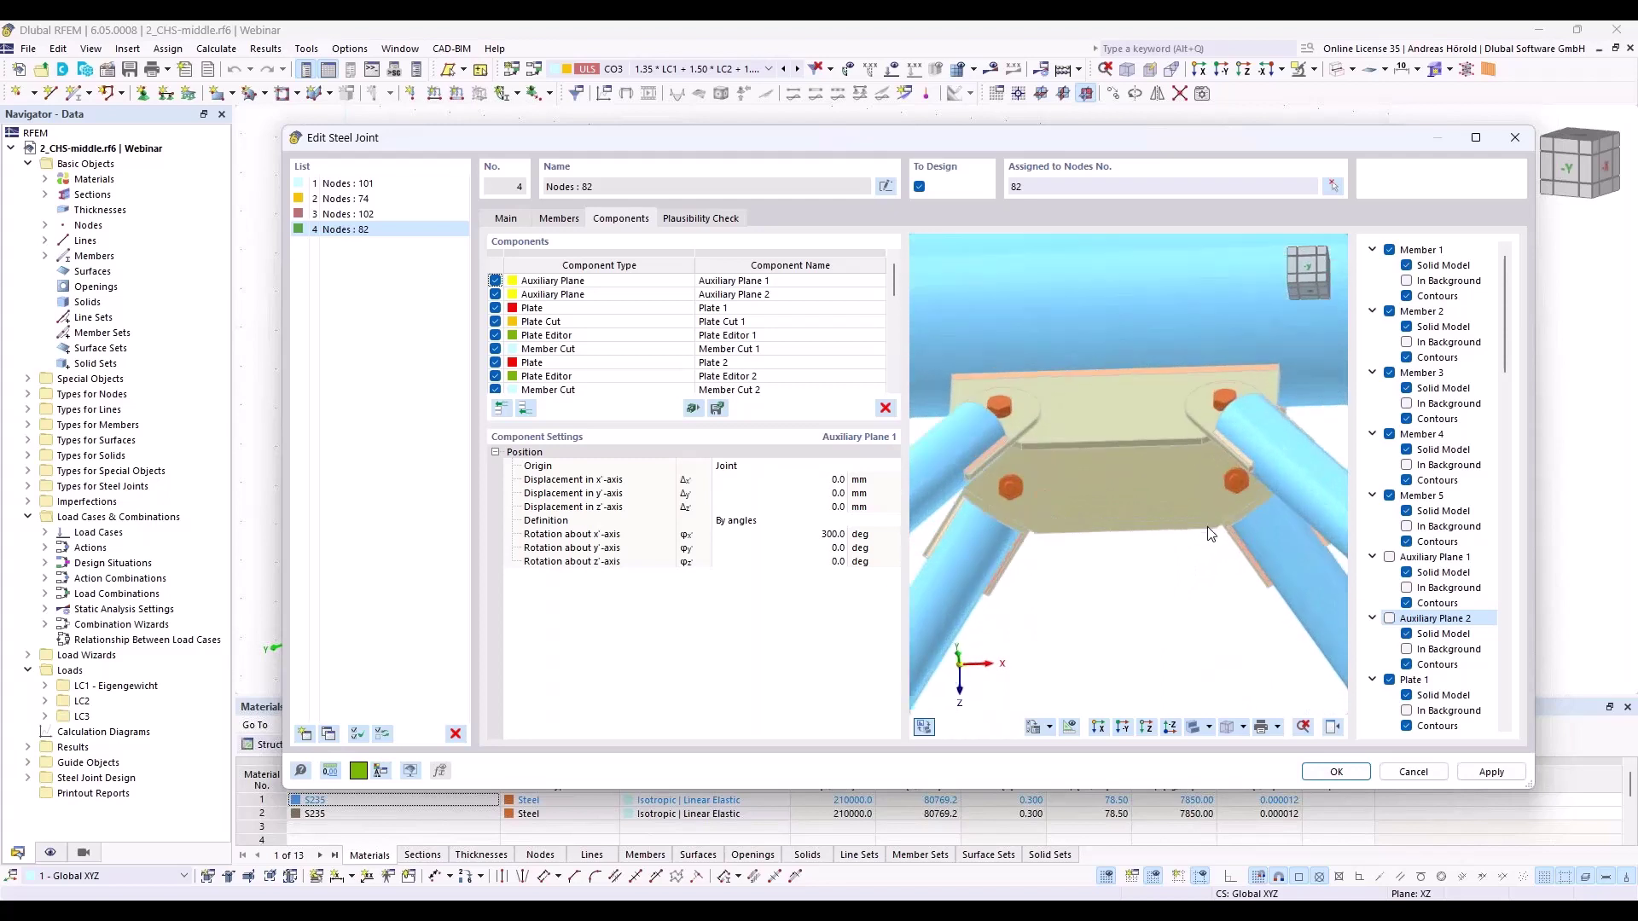
pyautogui.keyDown('ctrl'); pyautogui.moveTo(1160, 602); pyautogui.dragTo(1126, 687, button='middle'); pyautogui.keyUp('ctrl')
pyautogui.keyDown('ctrl'); pyautogui.moveTo(1126, 604); pyautogui.dragTo(1124, 649, button='middle'); pyautogui.keyUp('ctrl')
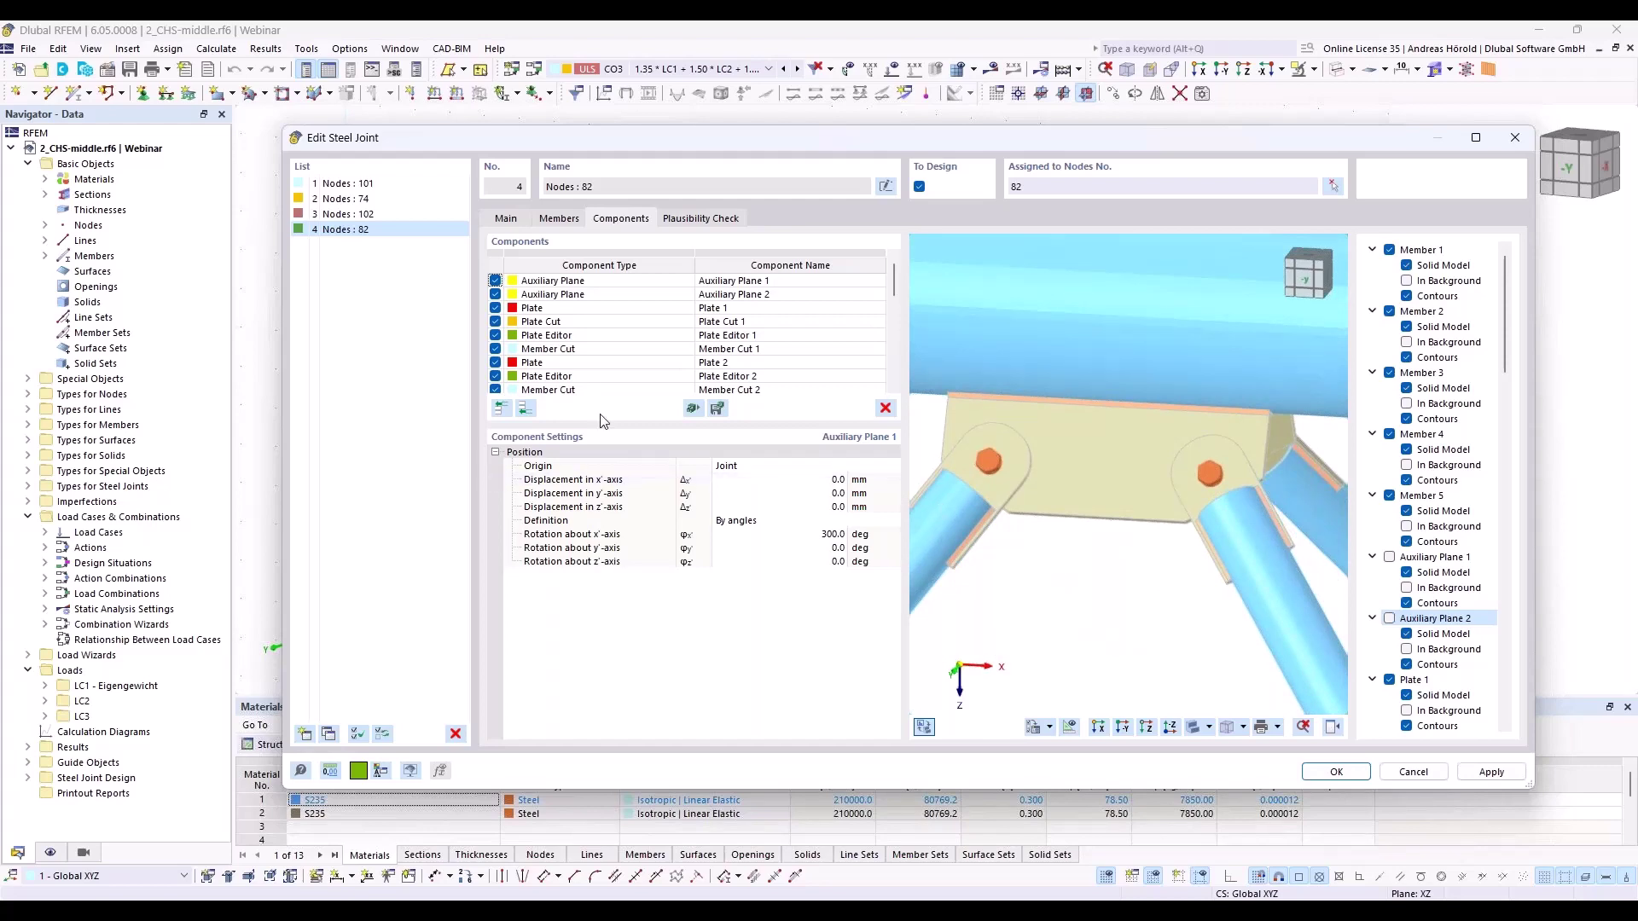
# Add an auxiliary solid component at the end of the component list and set its shape to Section
pyautogui.click(526, 410)
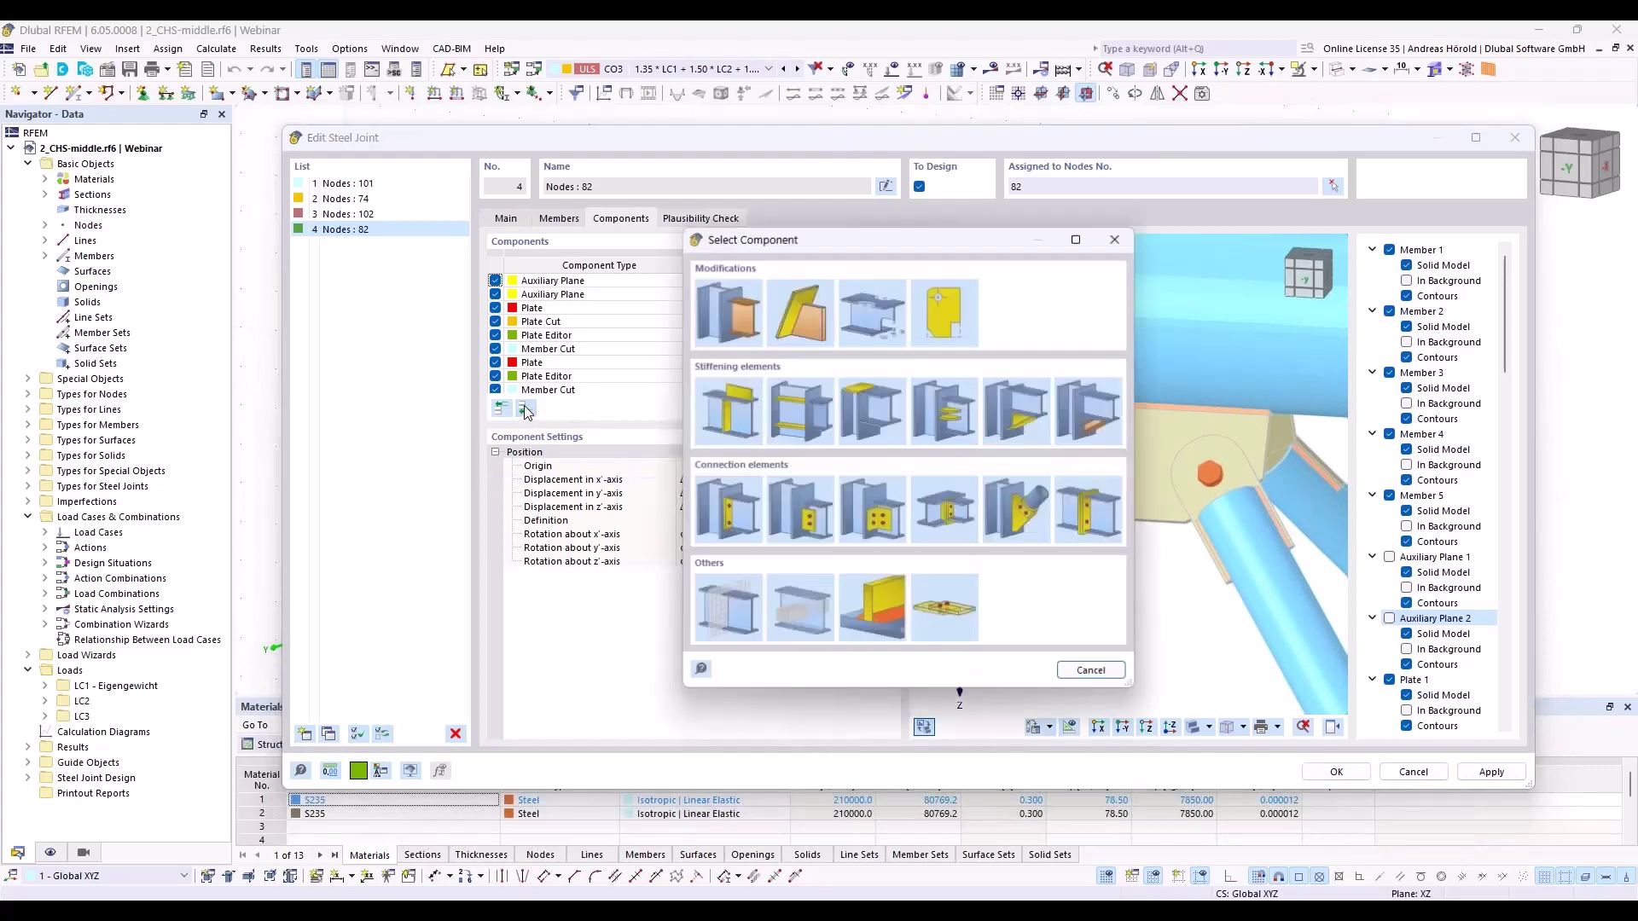
pyautogui.click(797, 616)
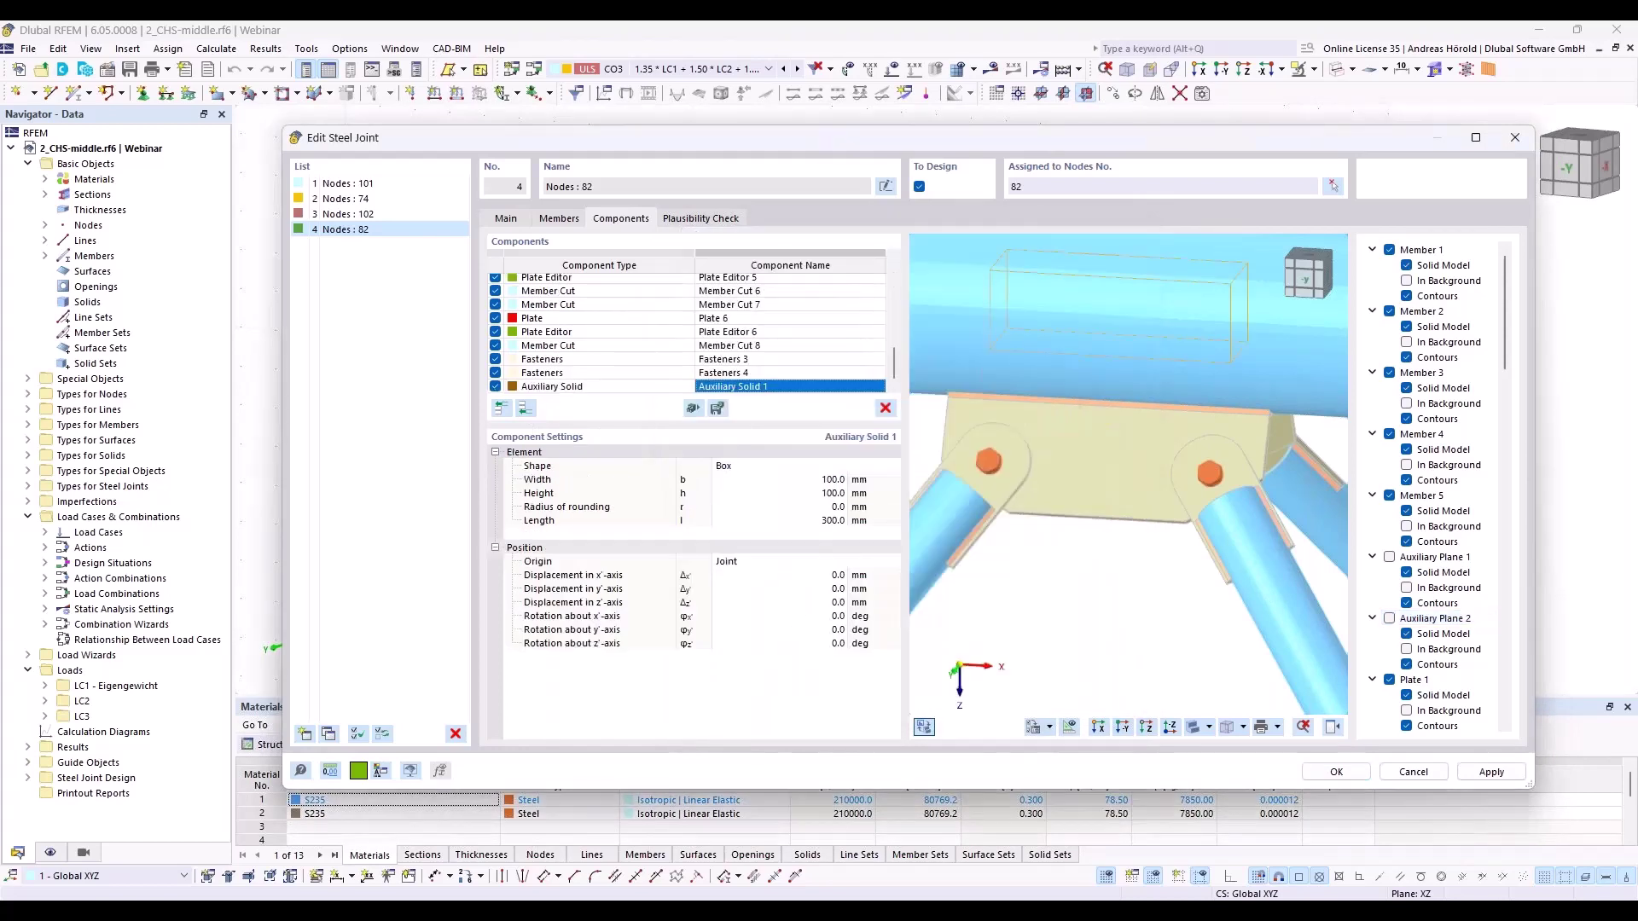
pyautogui.click(766, 467)
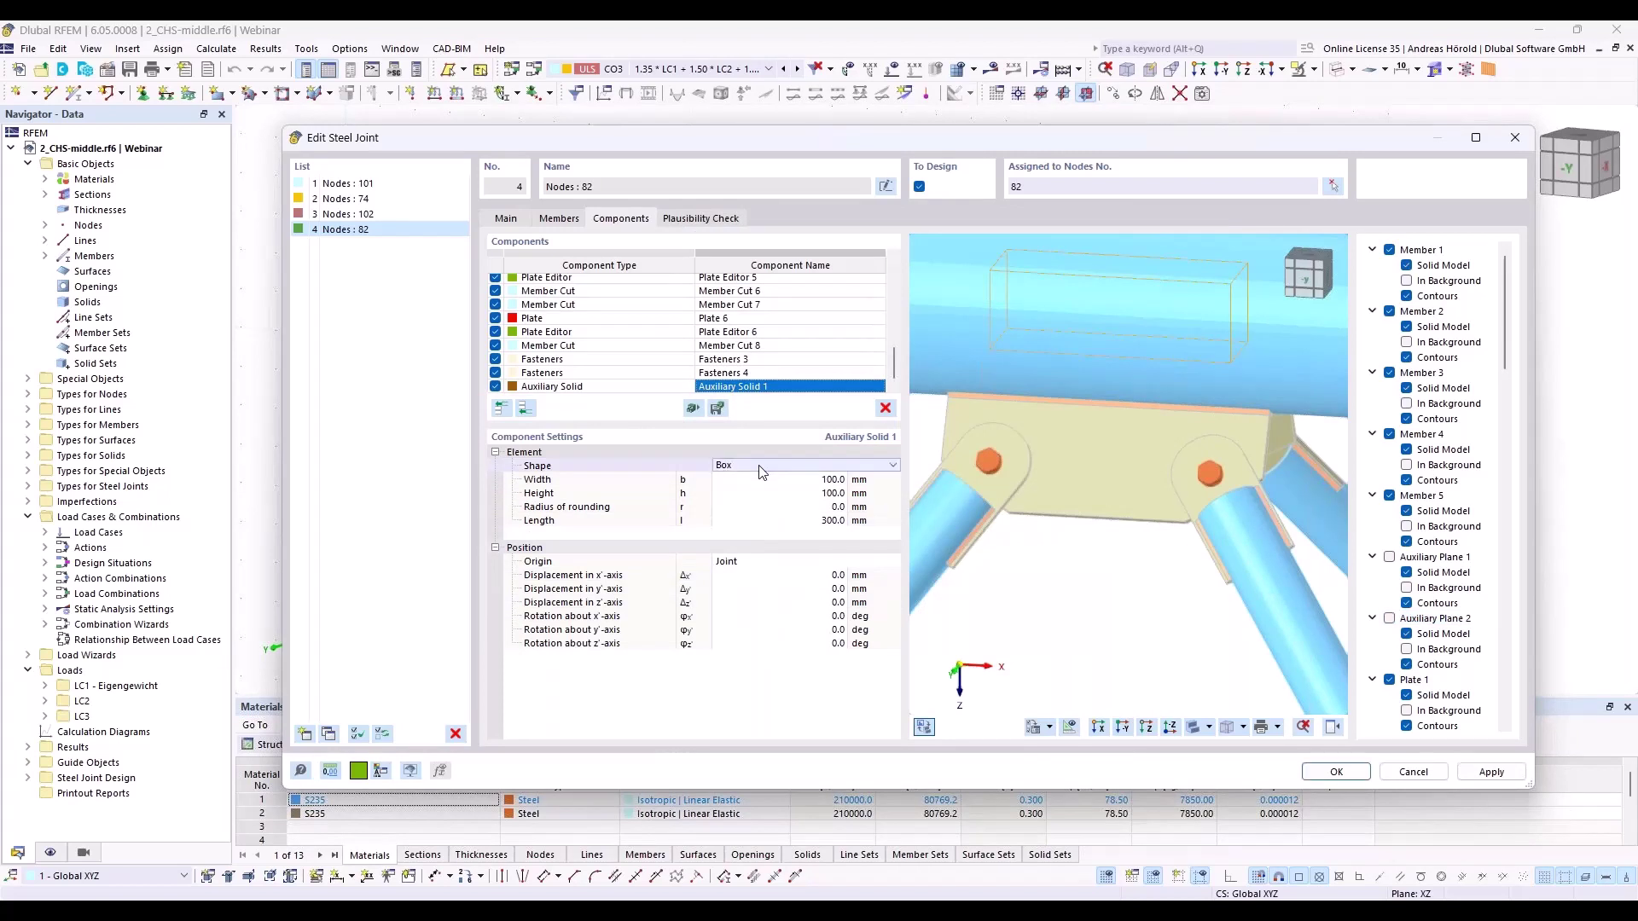
pyautogui.click(767, 466)
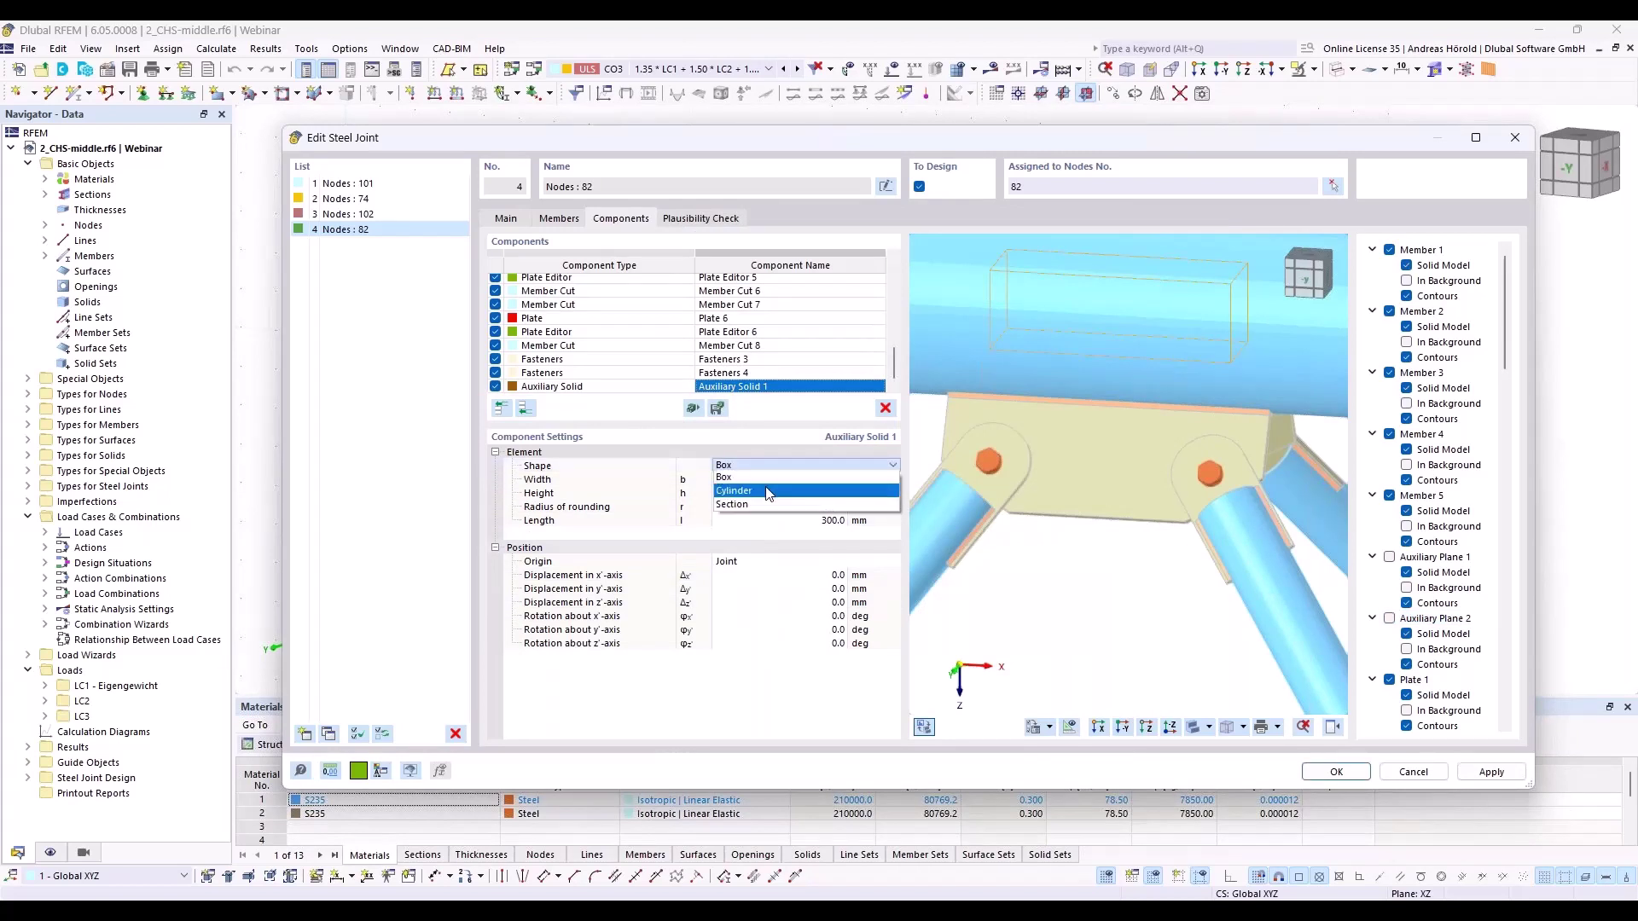
pyautogui.press('Escape')
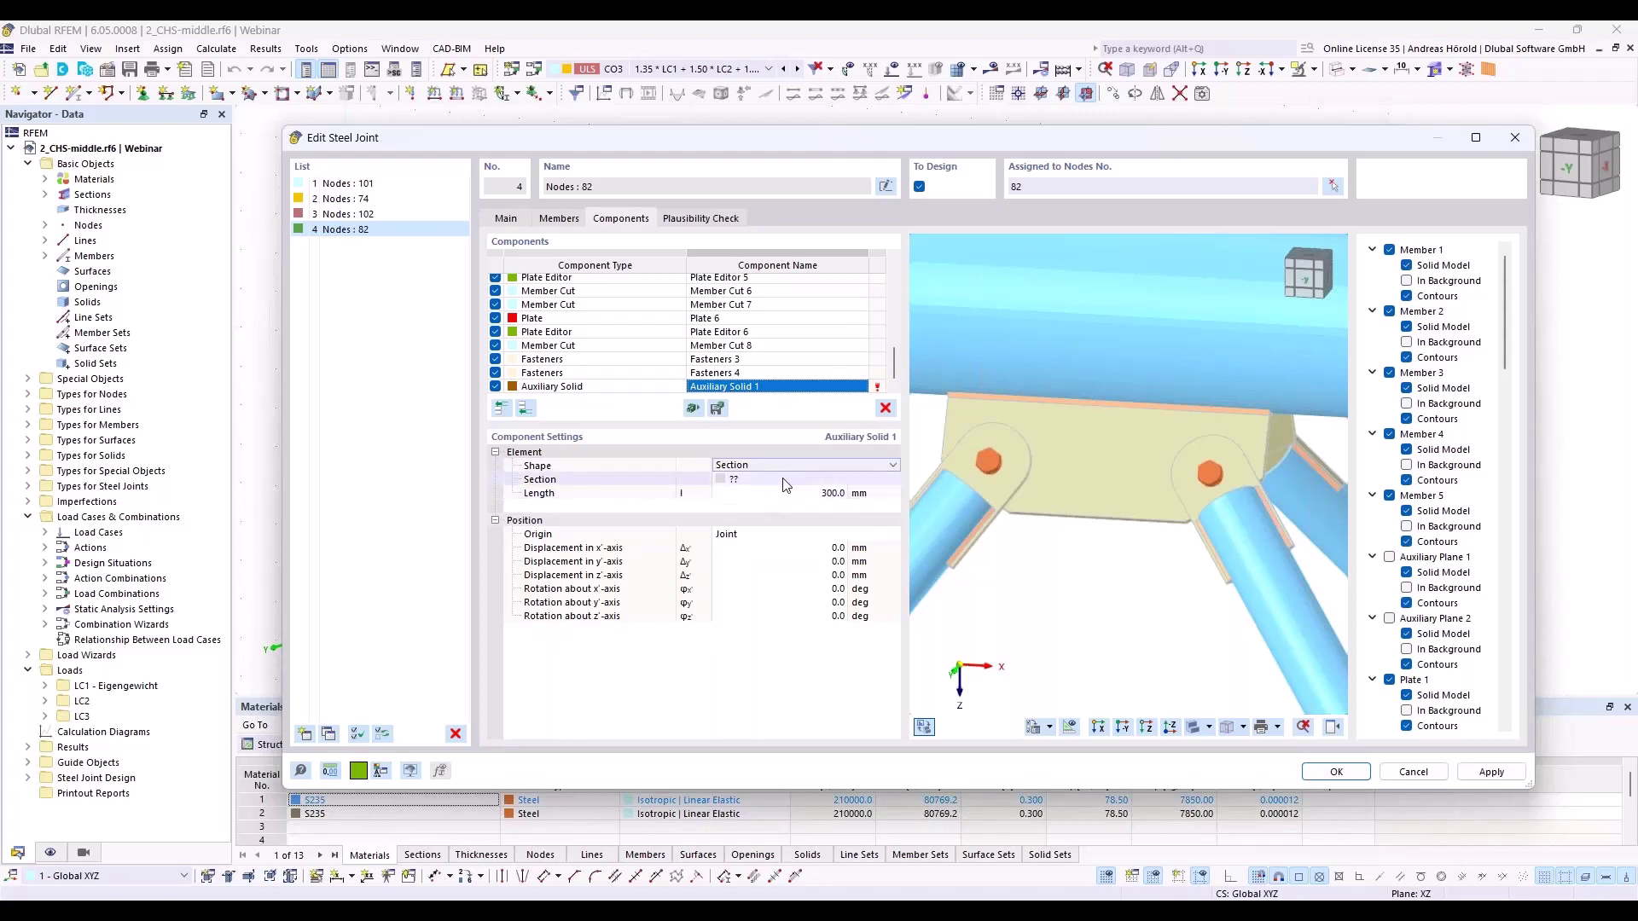
# Assign a parametric Massive Half Oval section with h 75 mm and b 250 mm to the auxiliary solid
pyautogui.click(793, 479)
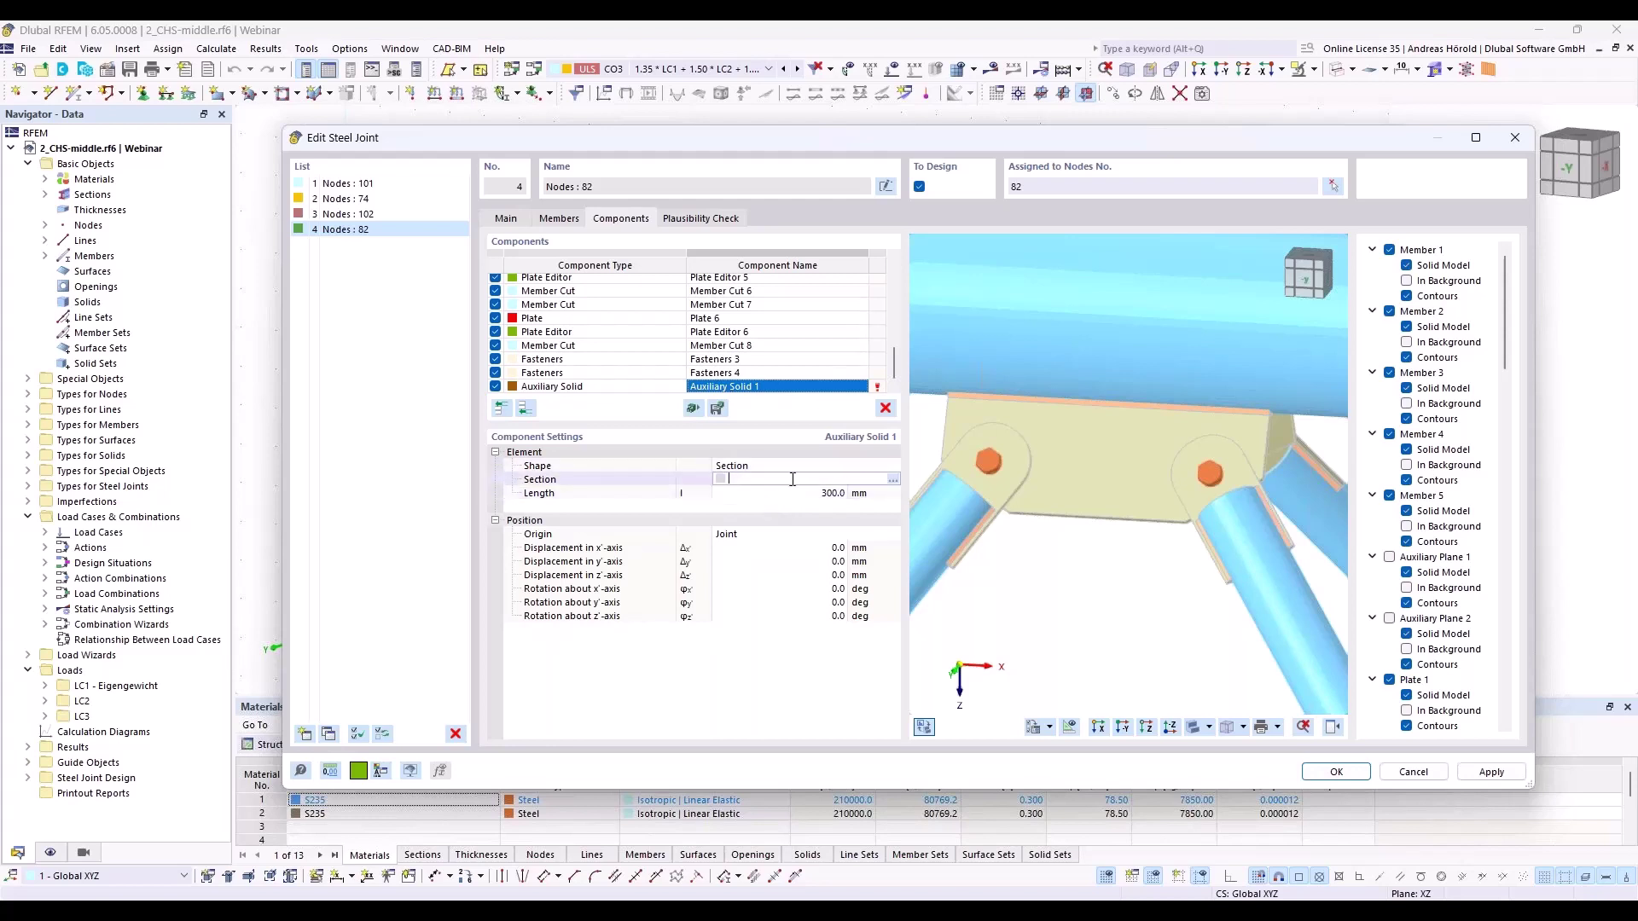
pyautogui.click(893, 481)
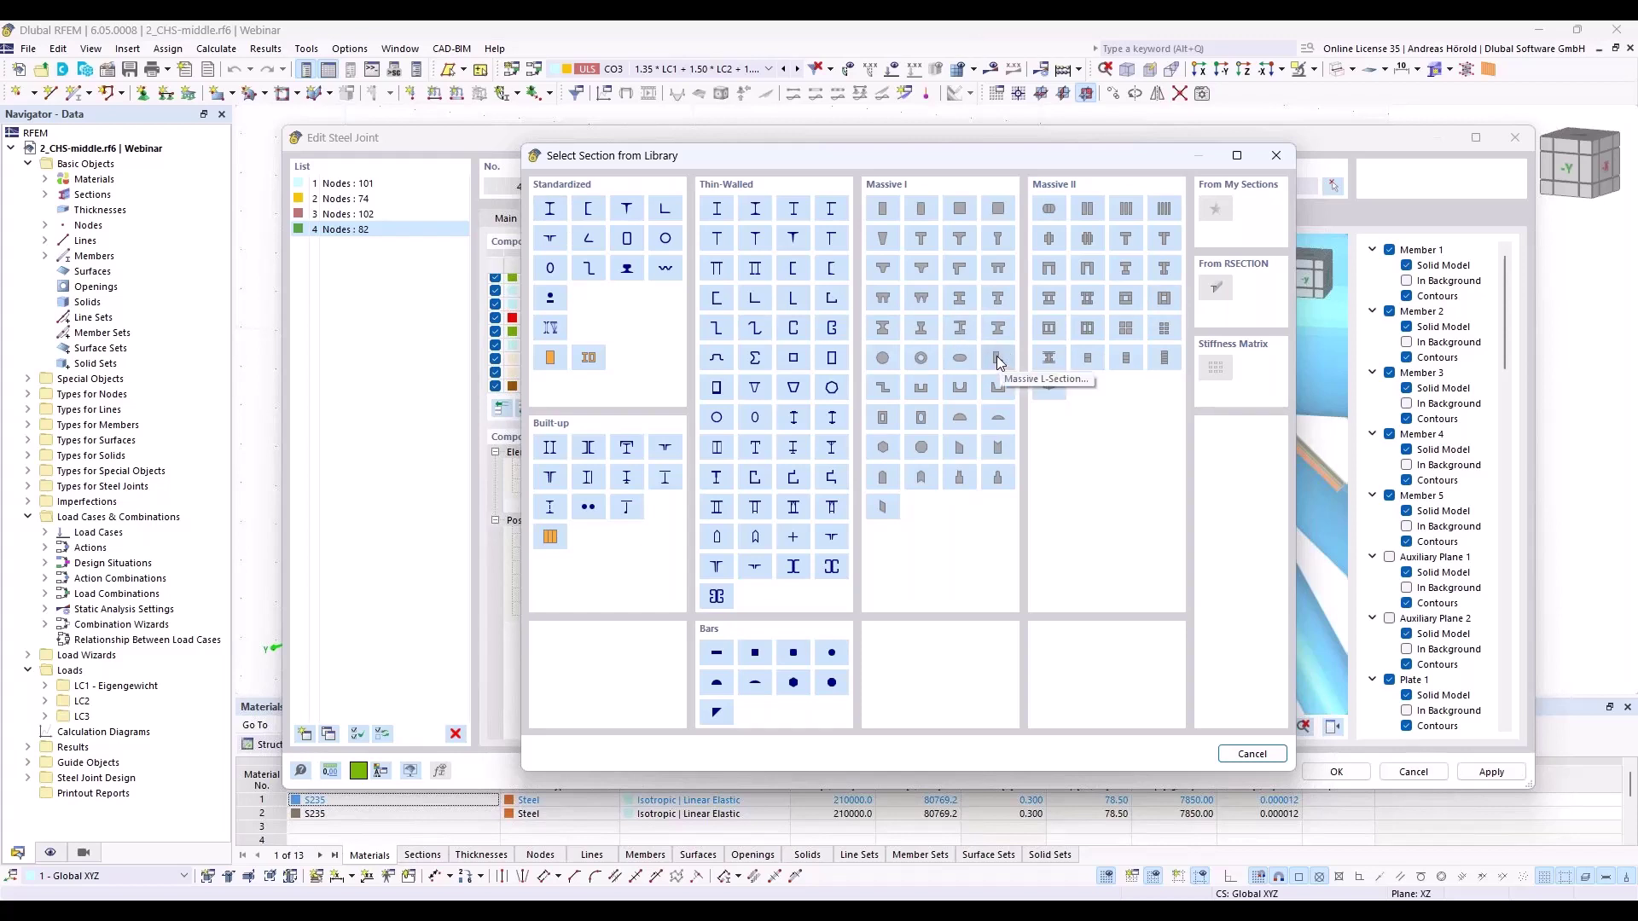
pyautogui.click(1000, 424)
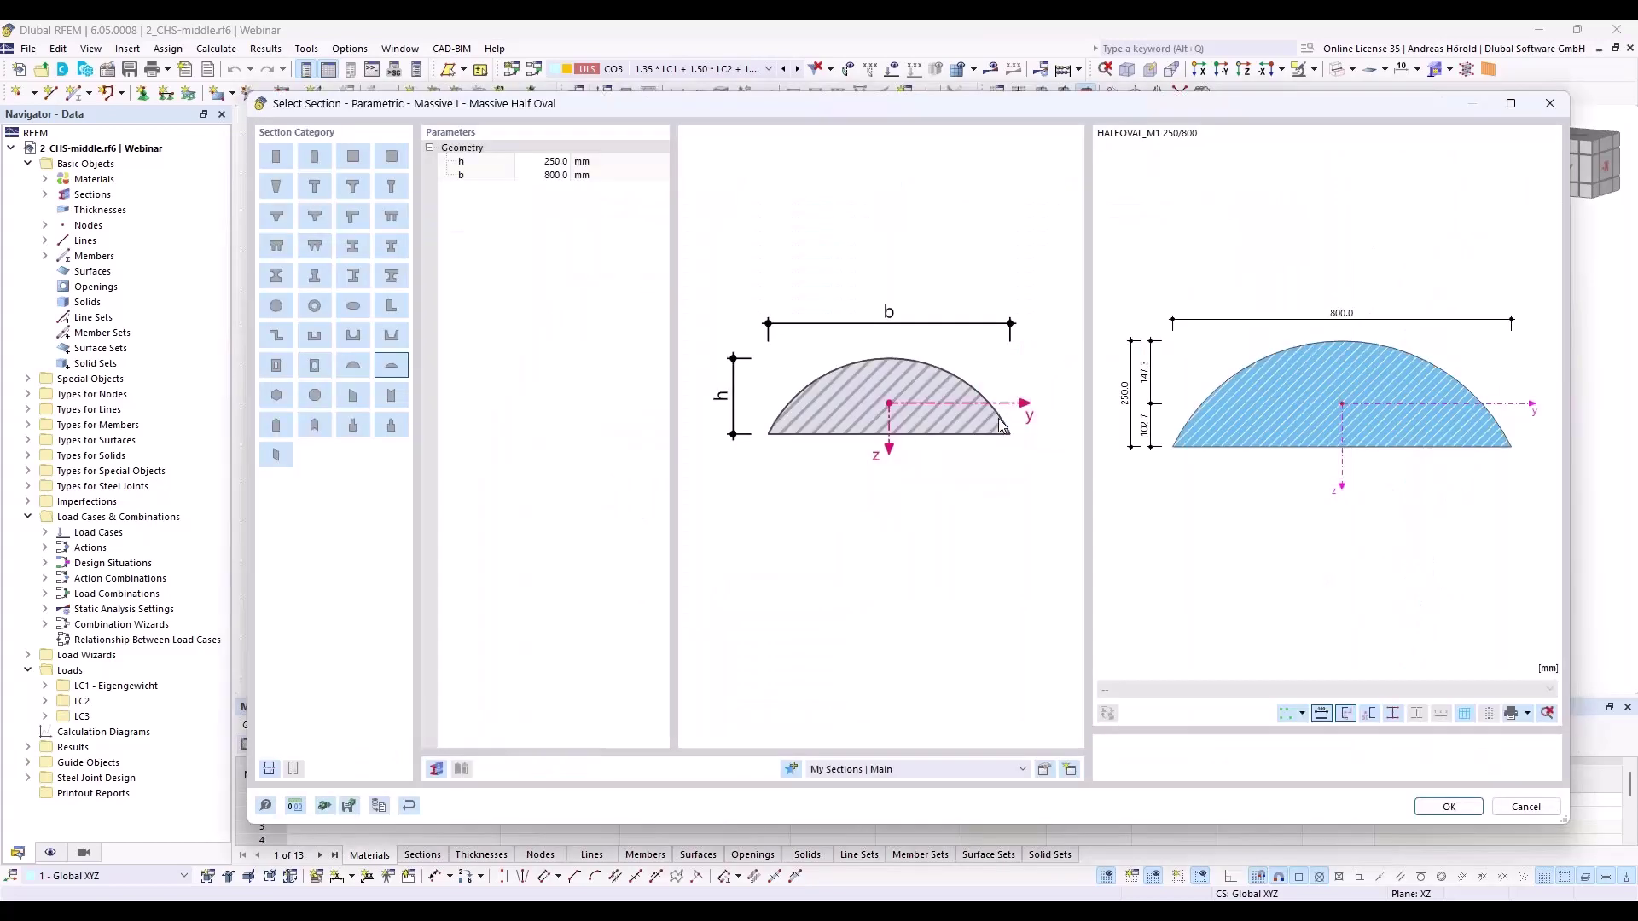
pyautogui.click(553, 161)
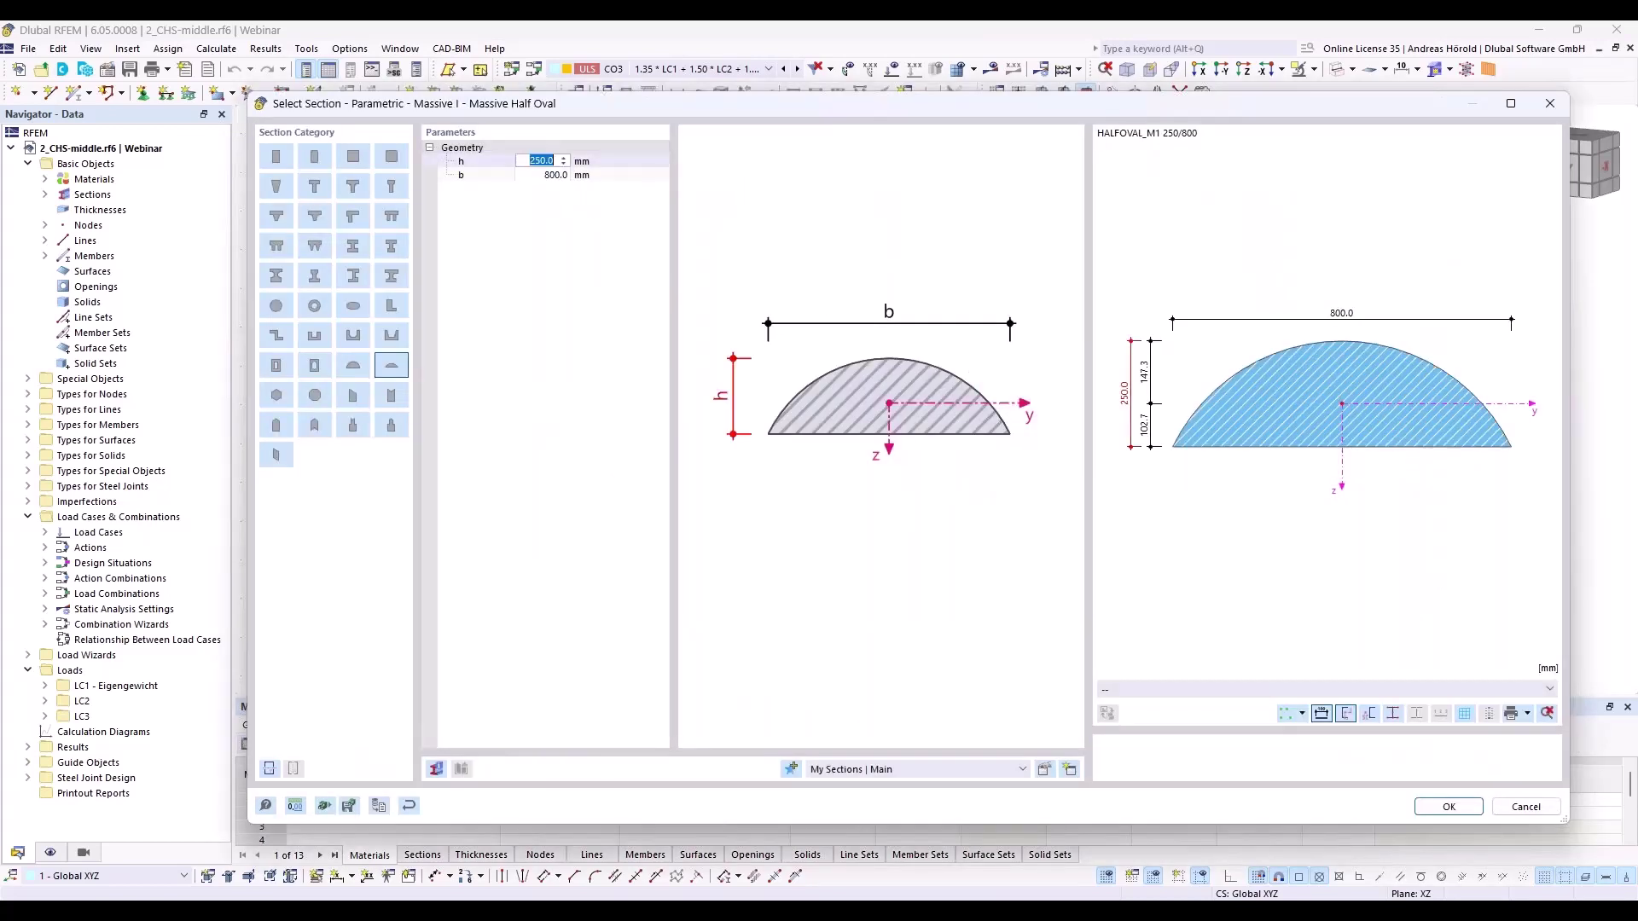
pyautogui.write('75')
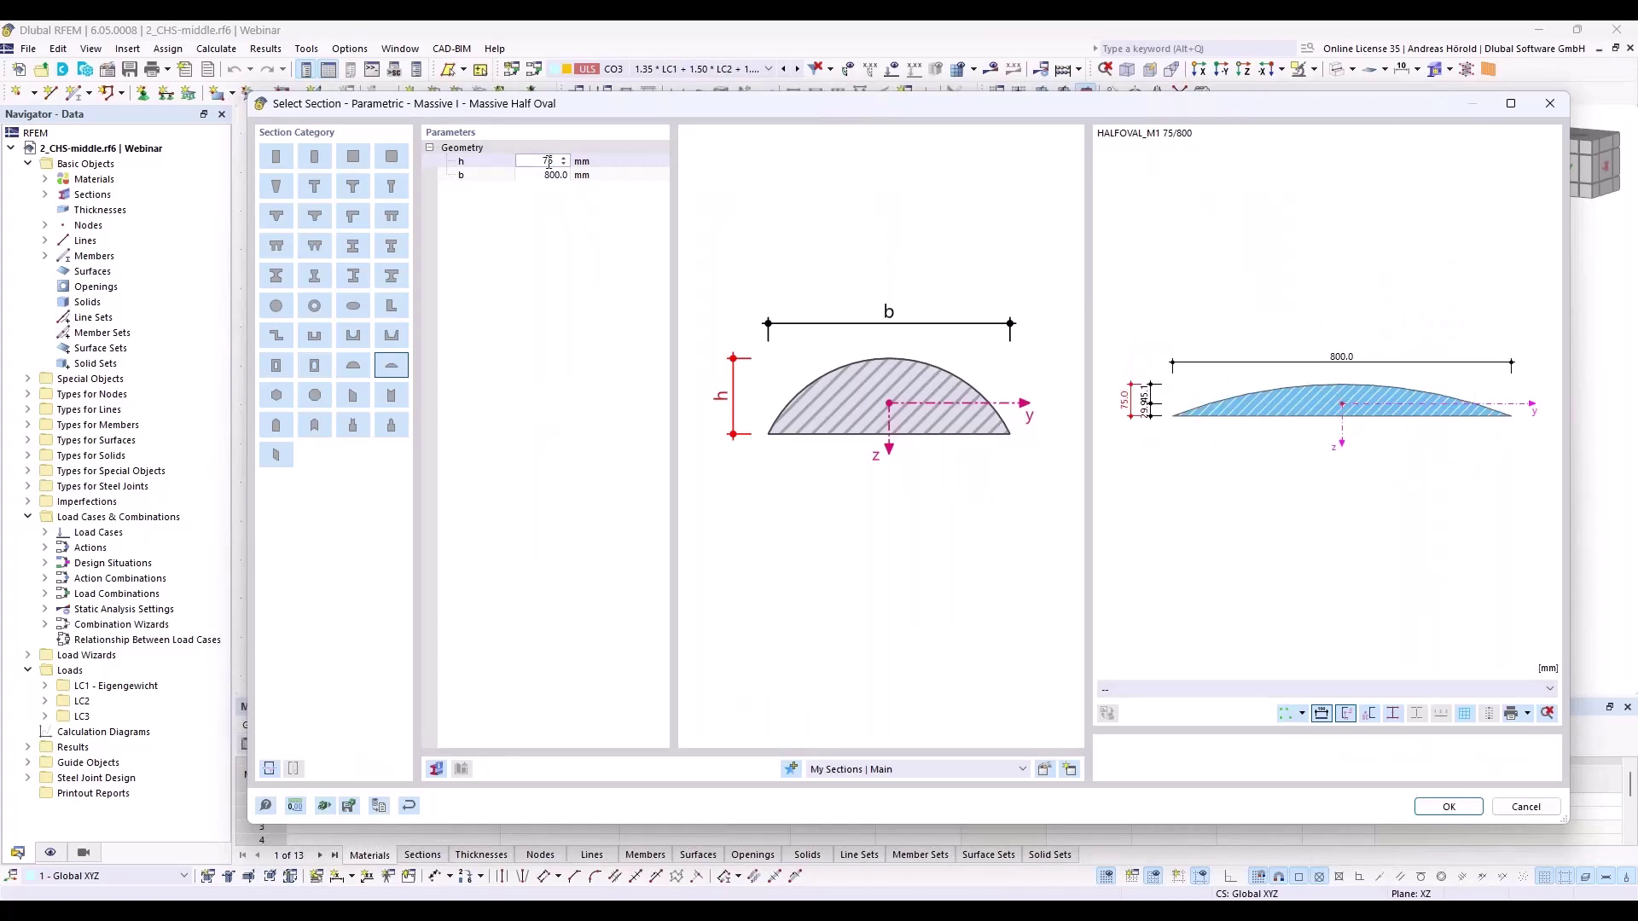
pyautogui.press('Tab')
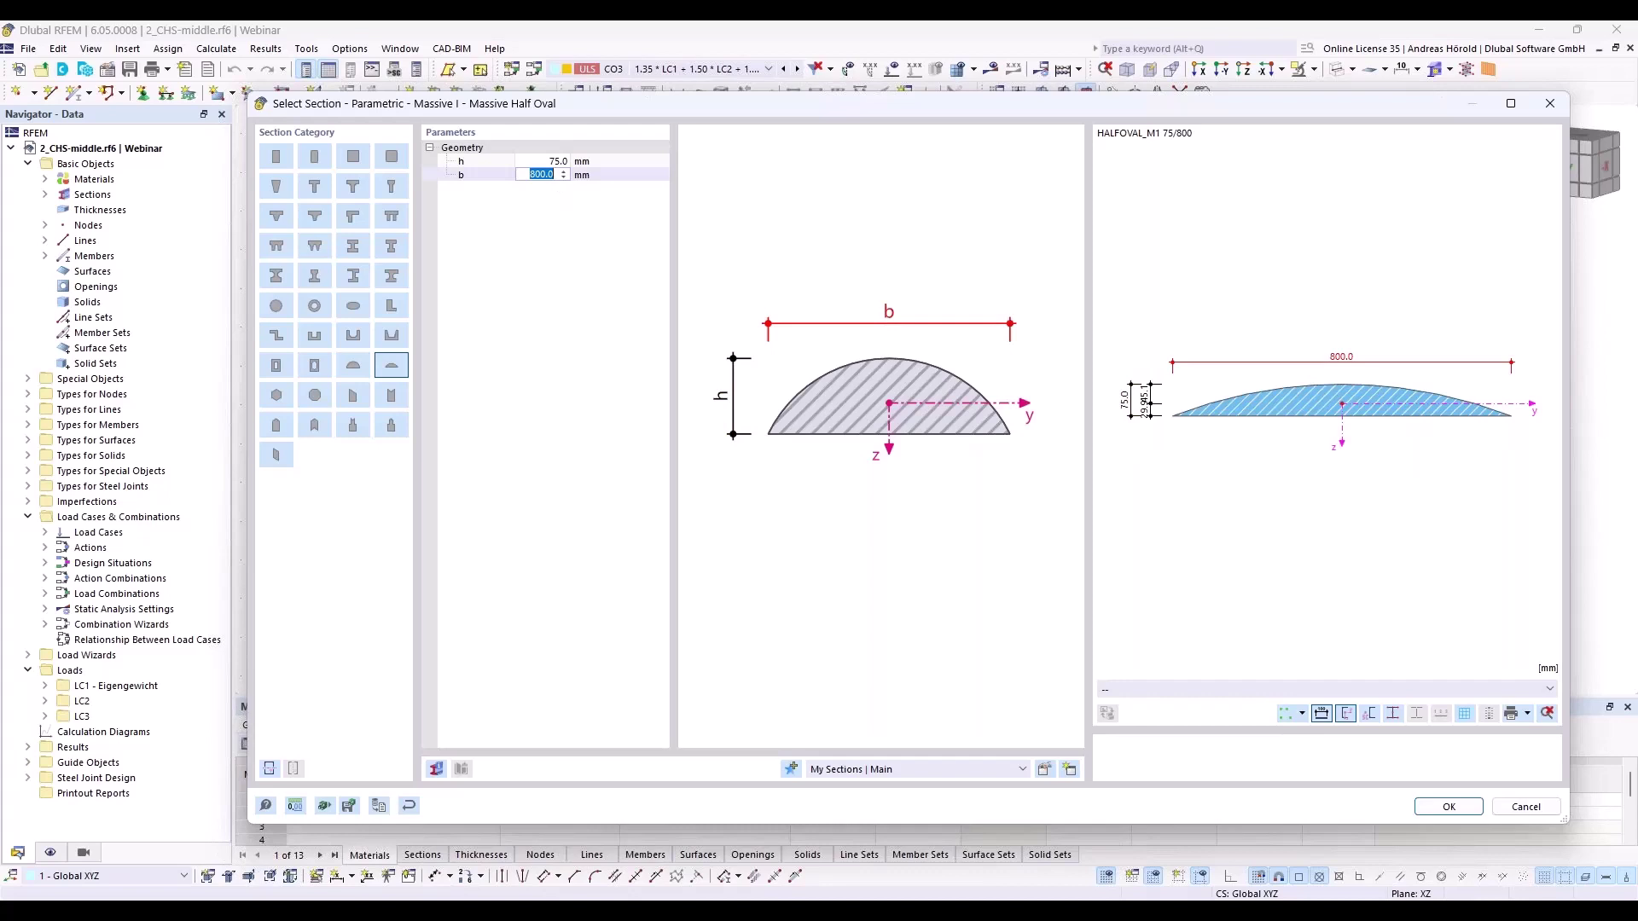
pyautogui.write('250')
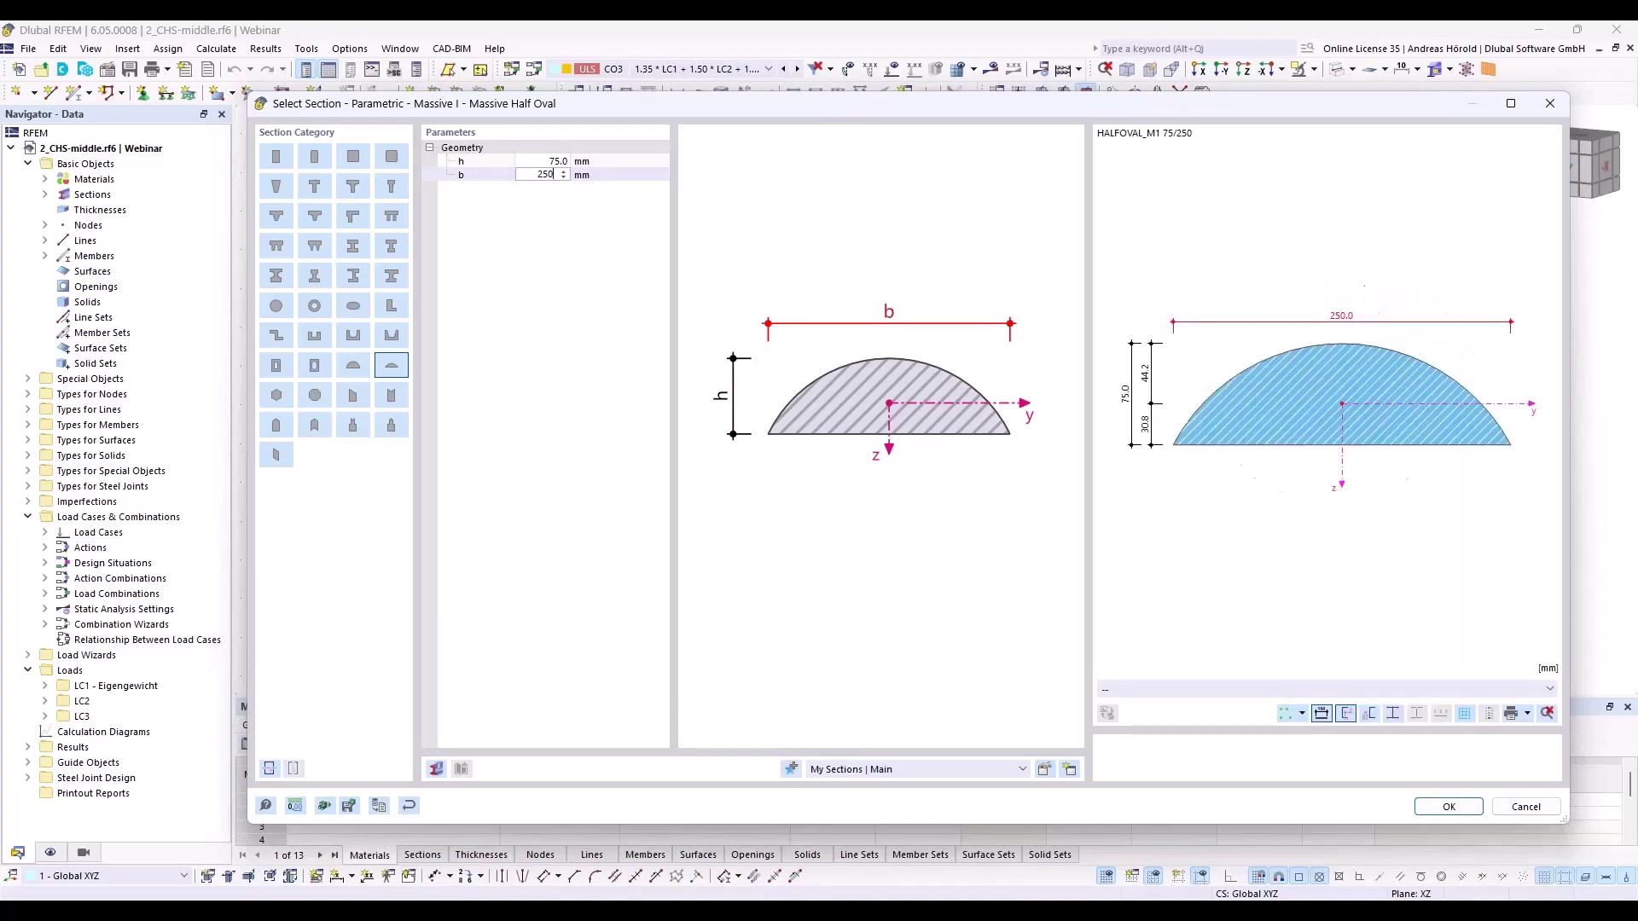
pyautogui.press('Return')
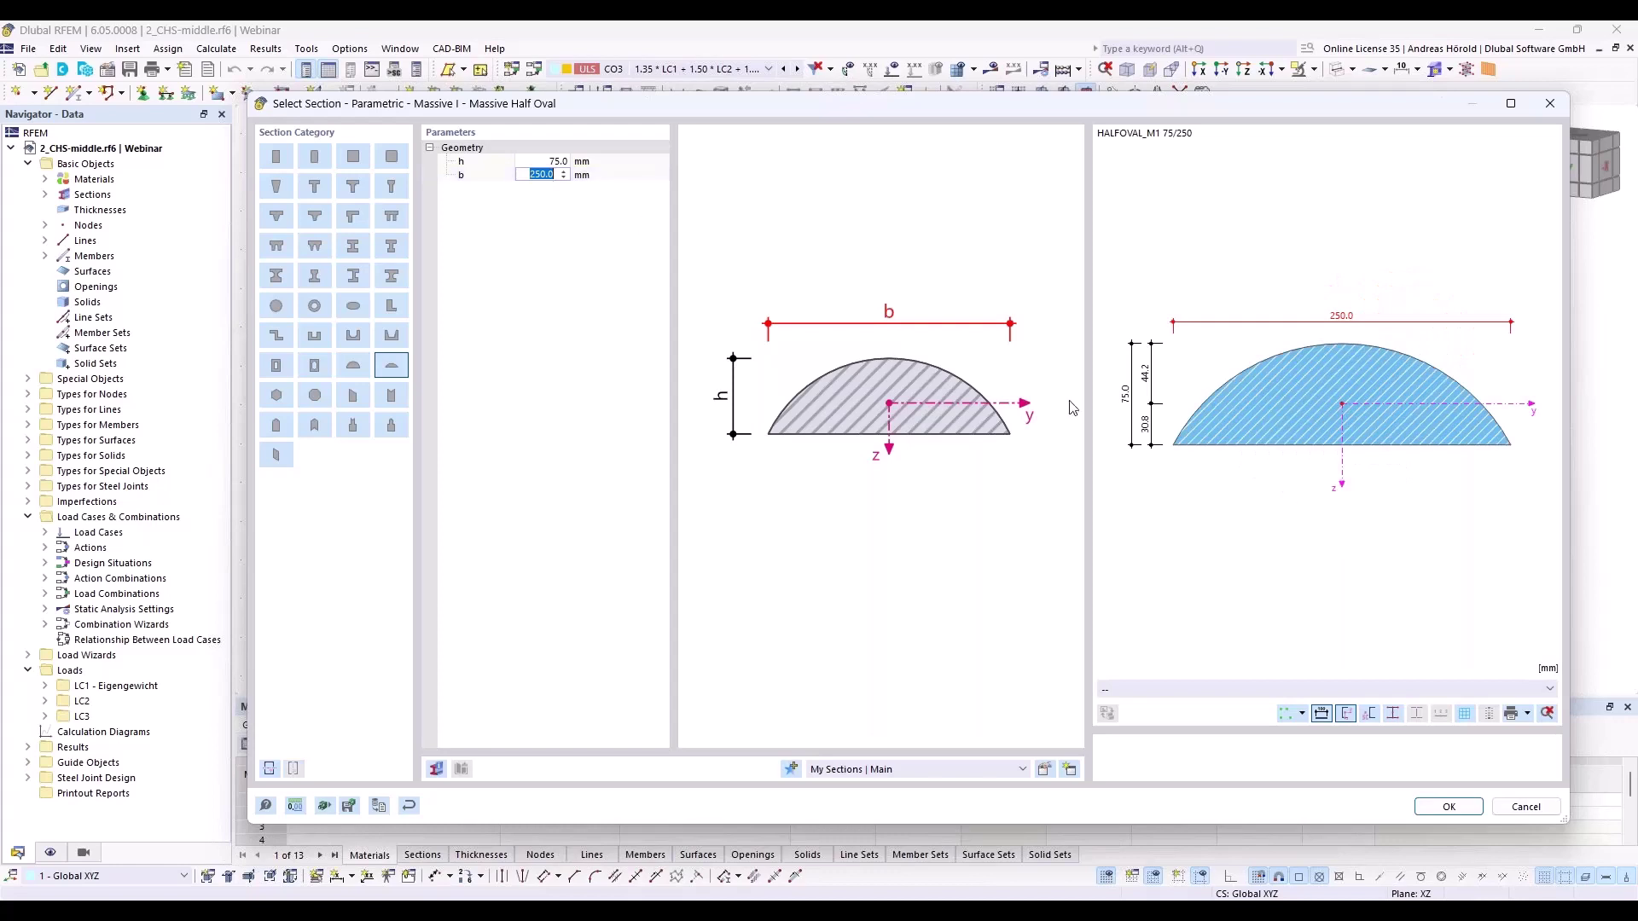
pyautogui.click(1448, 807)
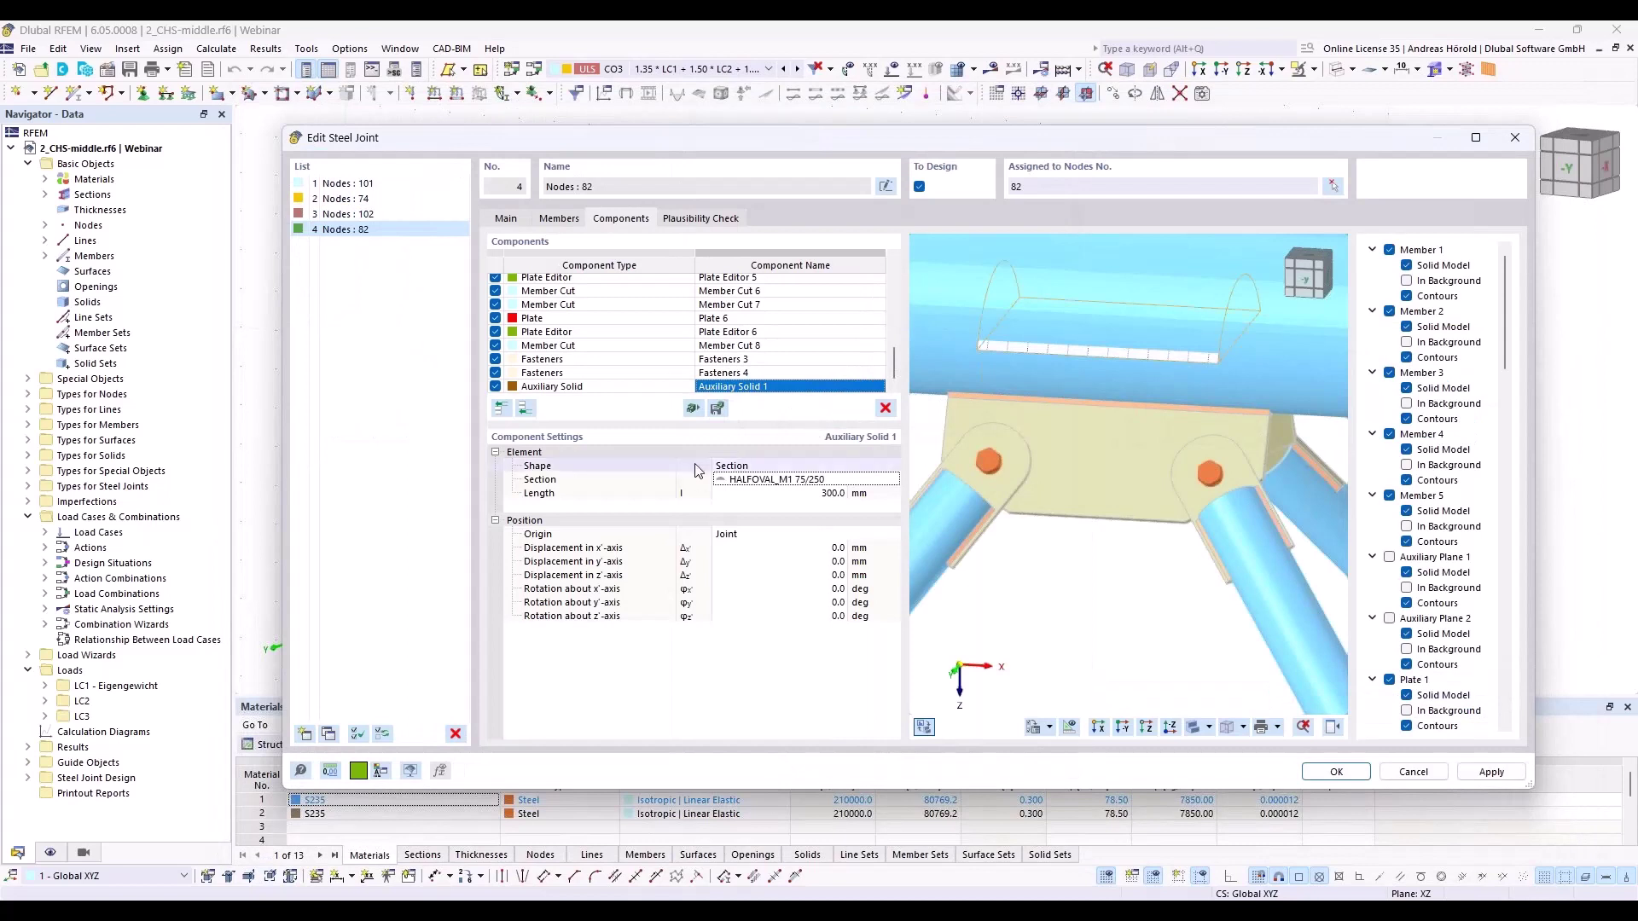
# Set the origin of the auxiliary solid's position to Plate and choose Plate 1 as the reference
pyautogui.click(756, 535)
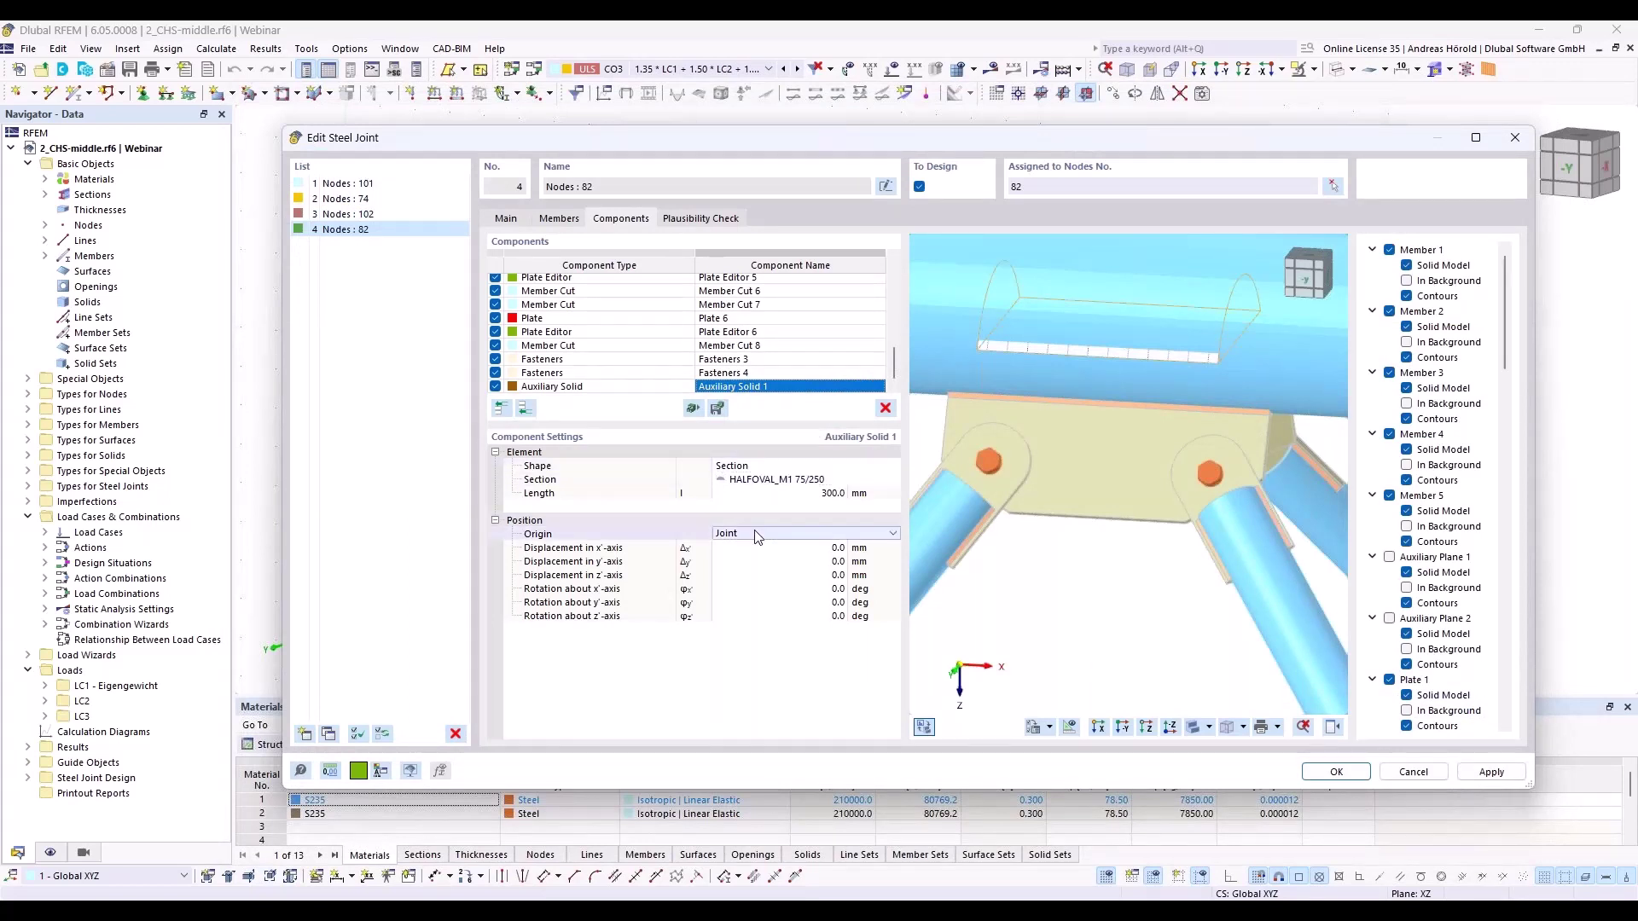
pyautogui.click(755, 535)
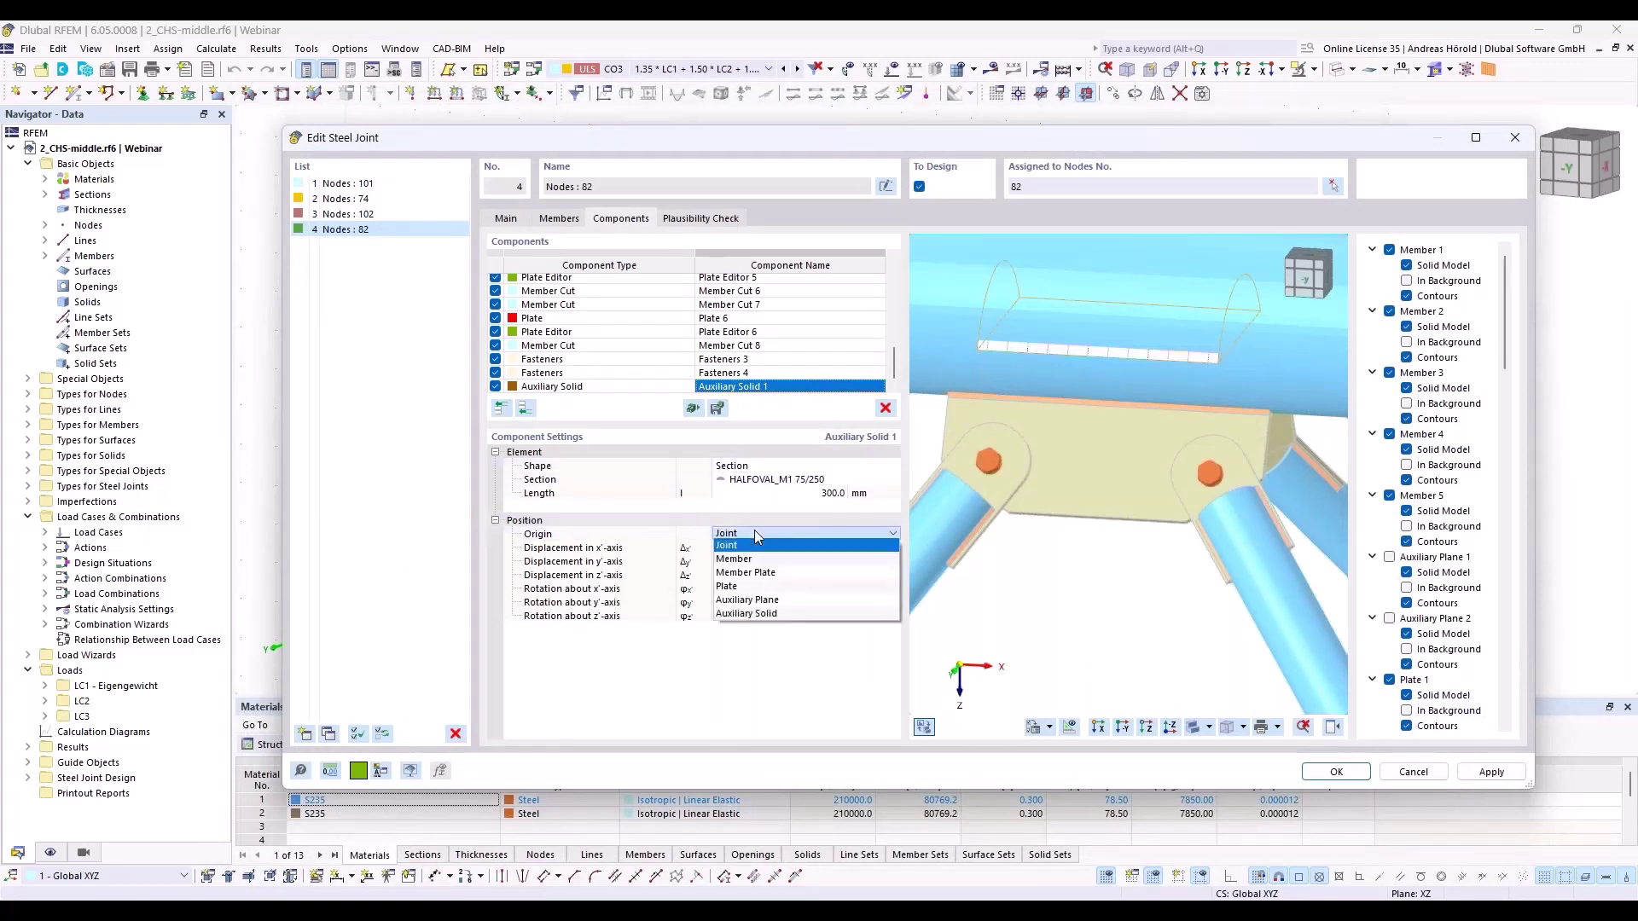
pyautogui.click(756, 586)
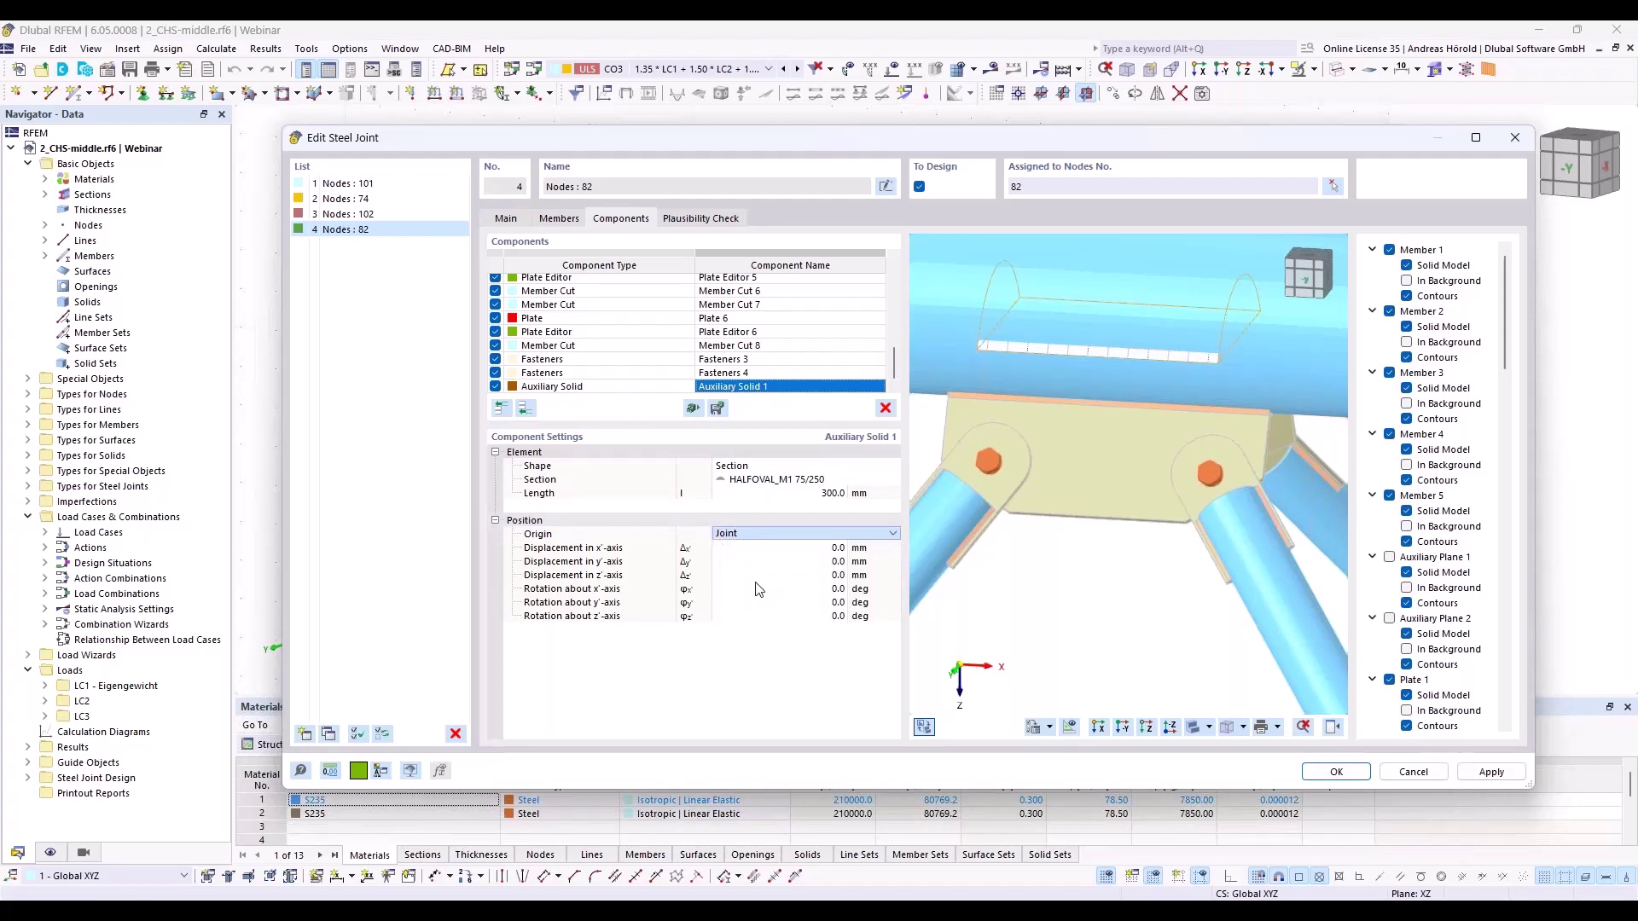
pyautogui.click(821, 533)
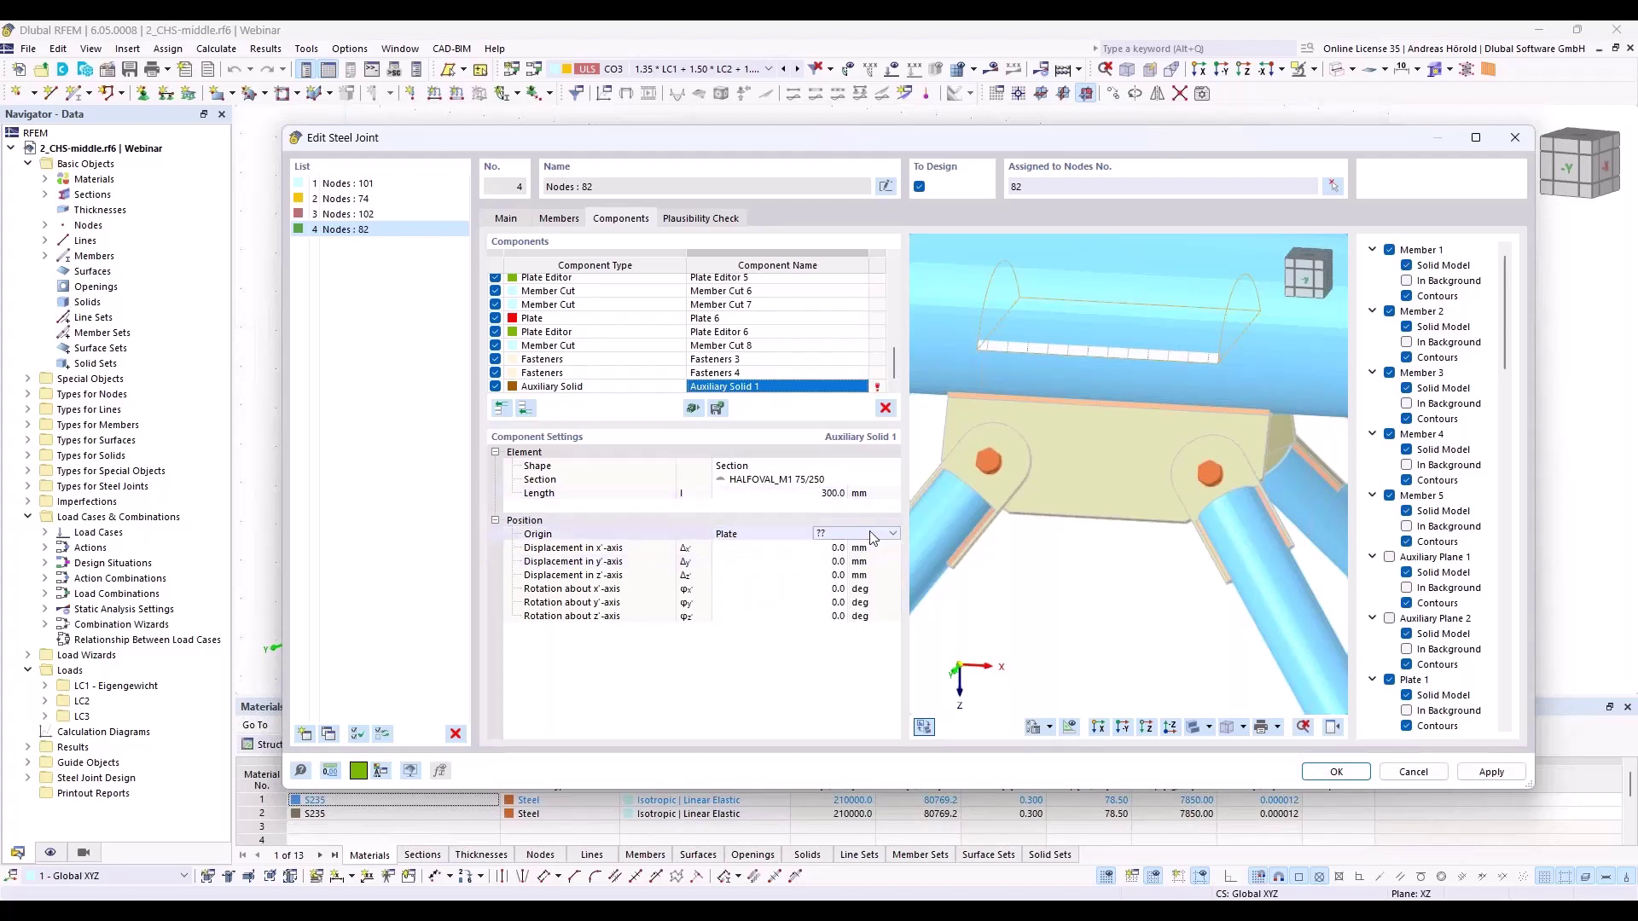
pyautogui.click(893, 534)
pyautogui.click(853, 566)
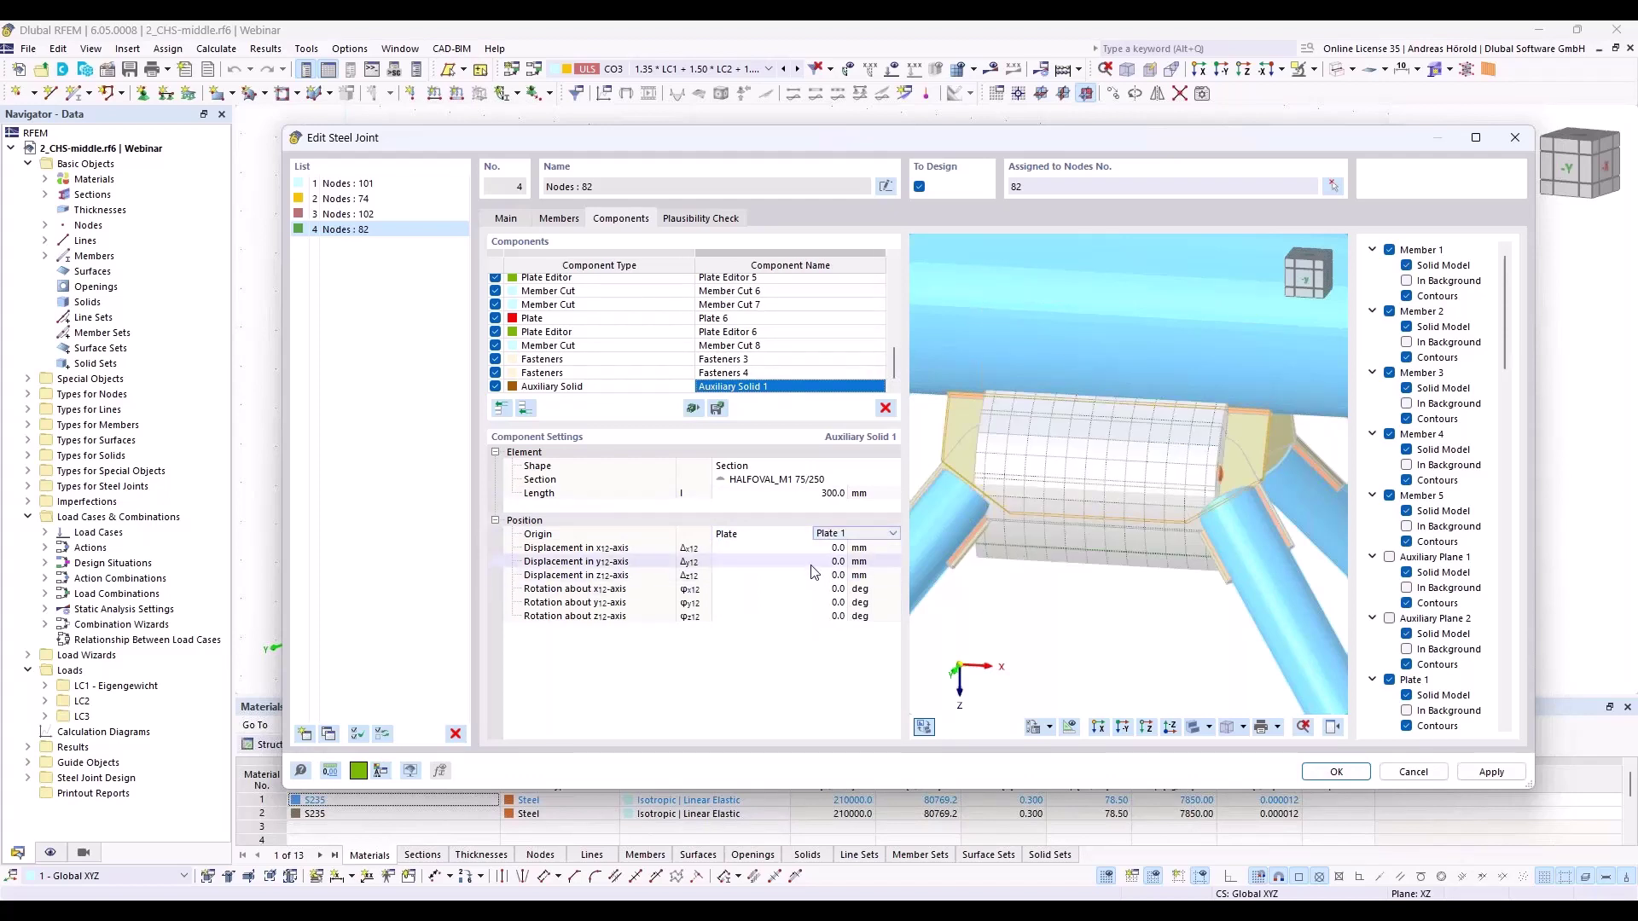
# Rotate the auxiliary solid 90 degrees about the y-axis of Plate 1
pyautogui.click(821, 603)
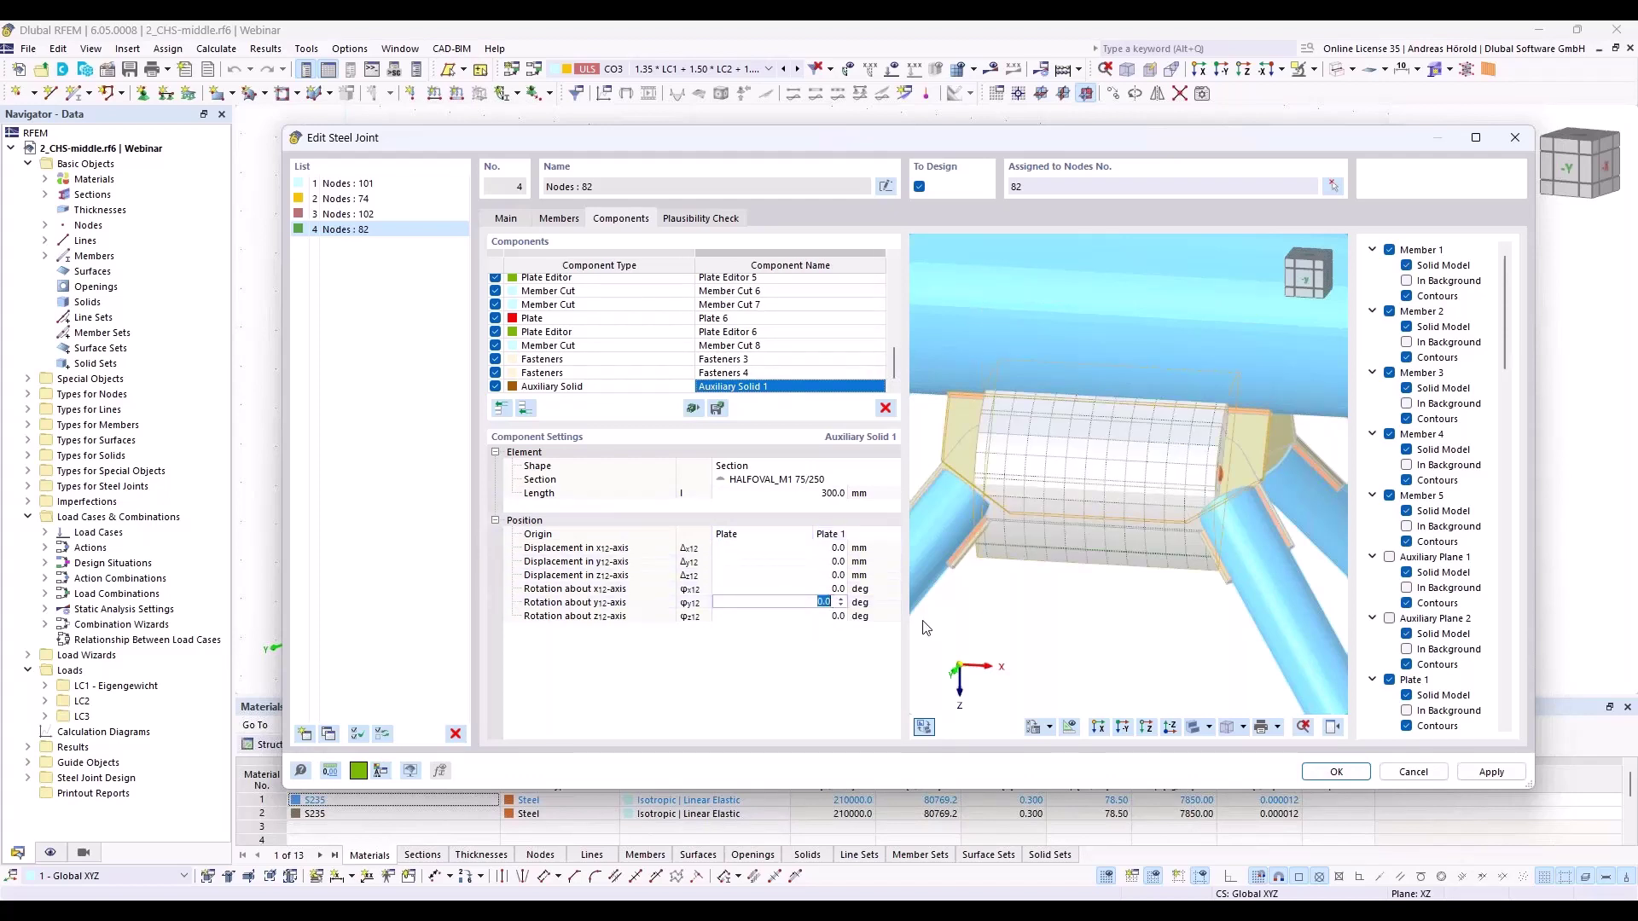
pyautogui.write('90')
pyautogui.press('Tab')
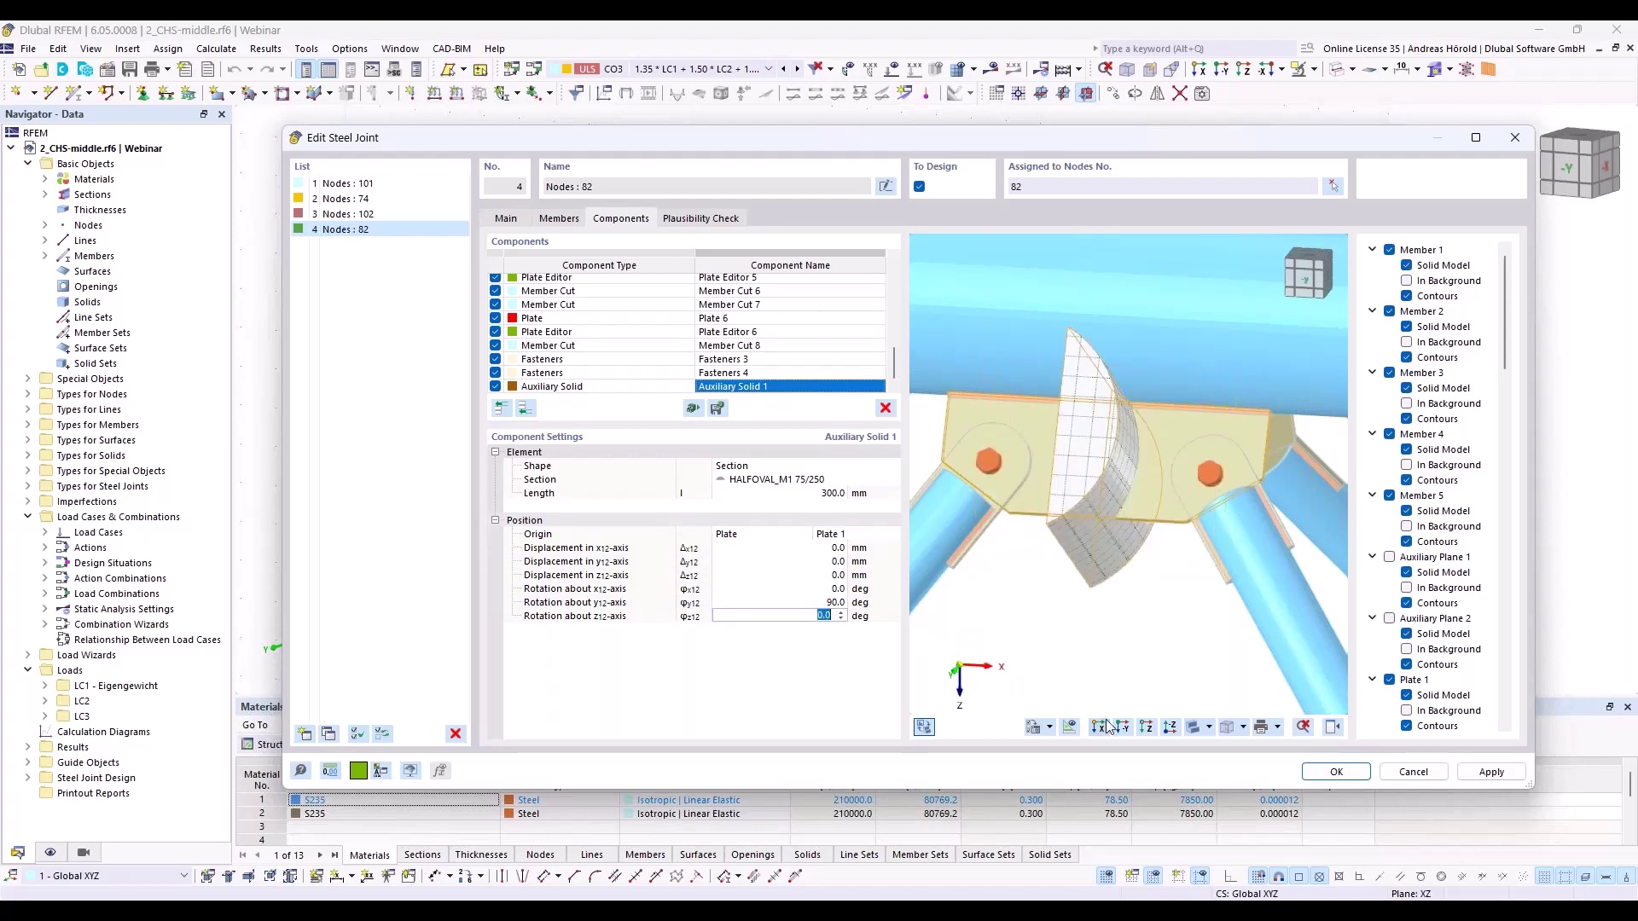
# Show the coordinate systems in the model preview and rotate the auxiliary solid 270 degrees about the z-axis
pyautogui.click(1049, 727)
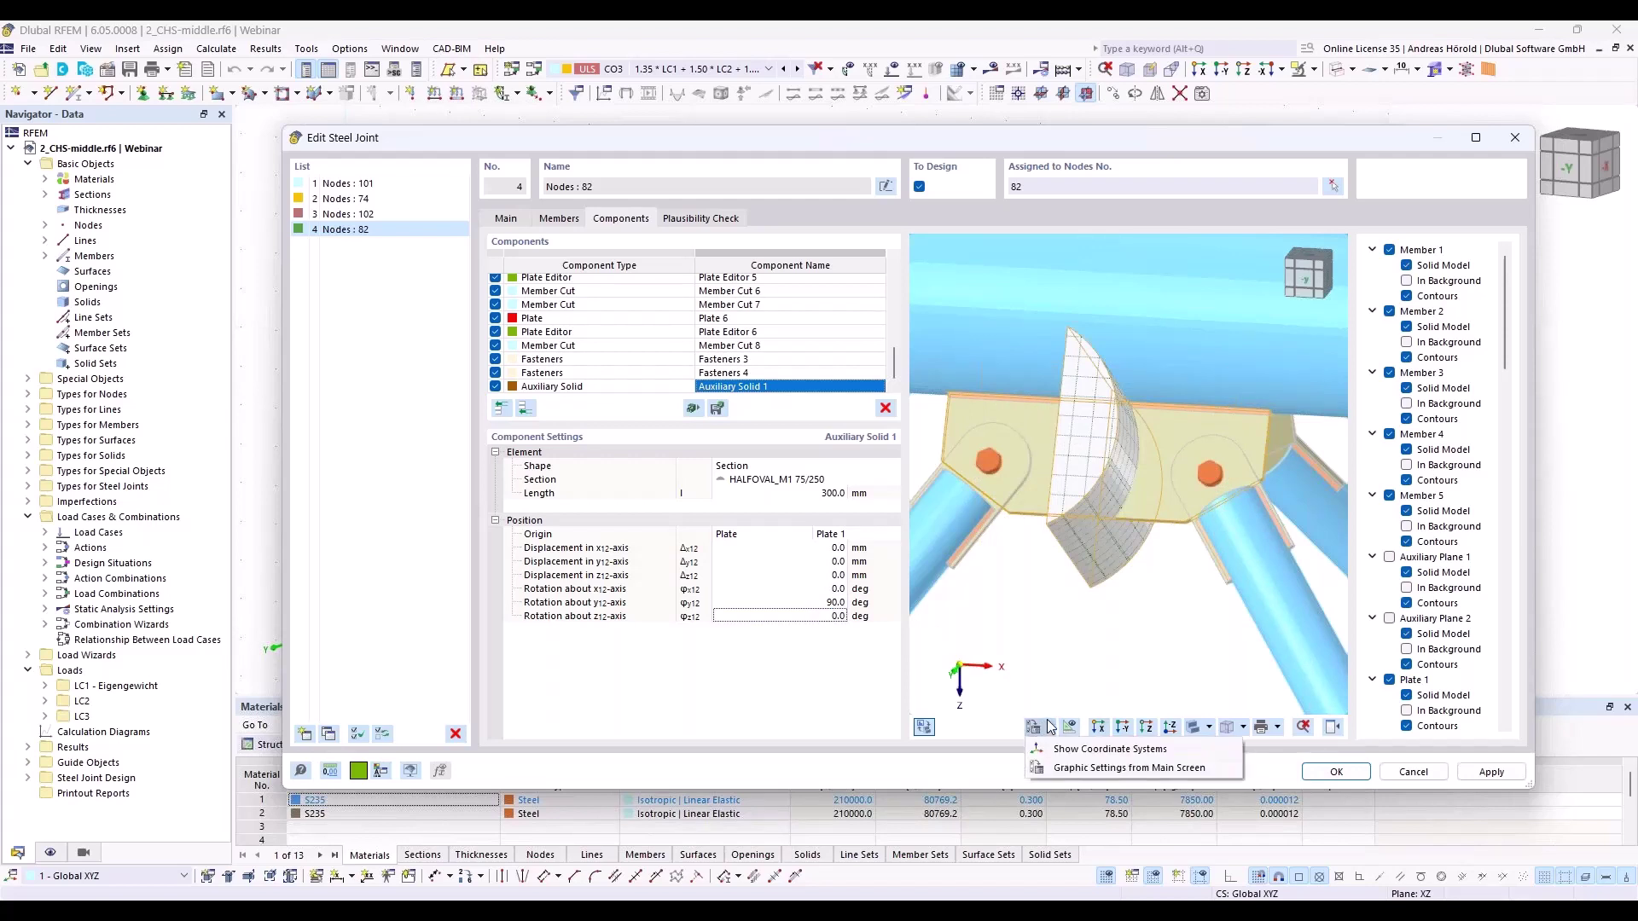
pyautogui.click(1073, 750)
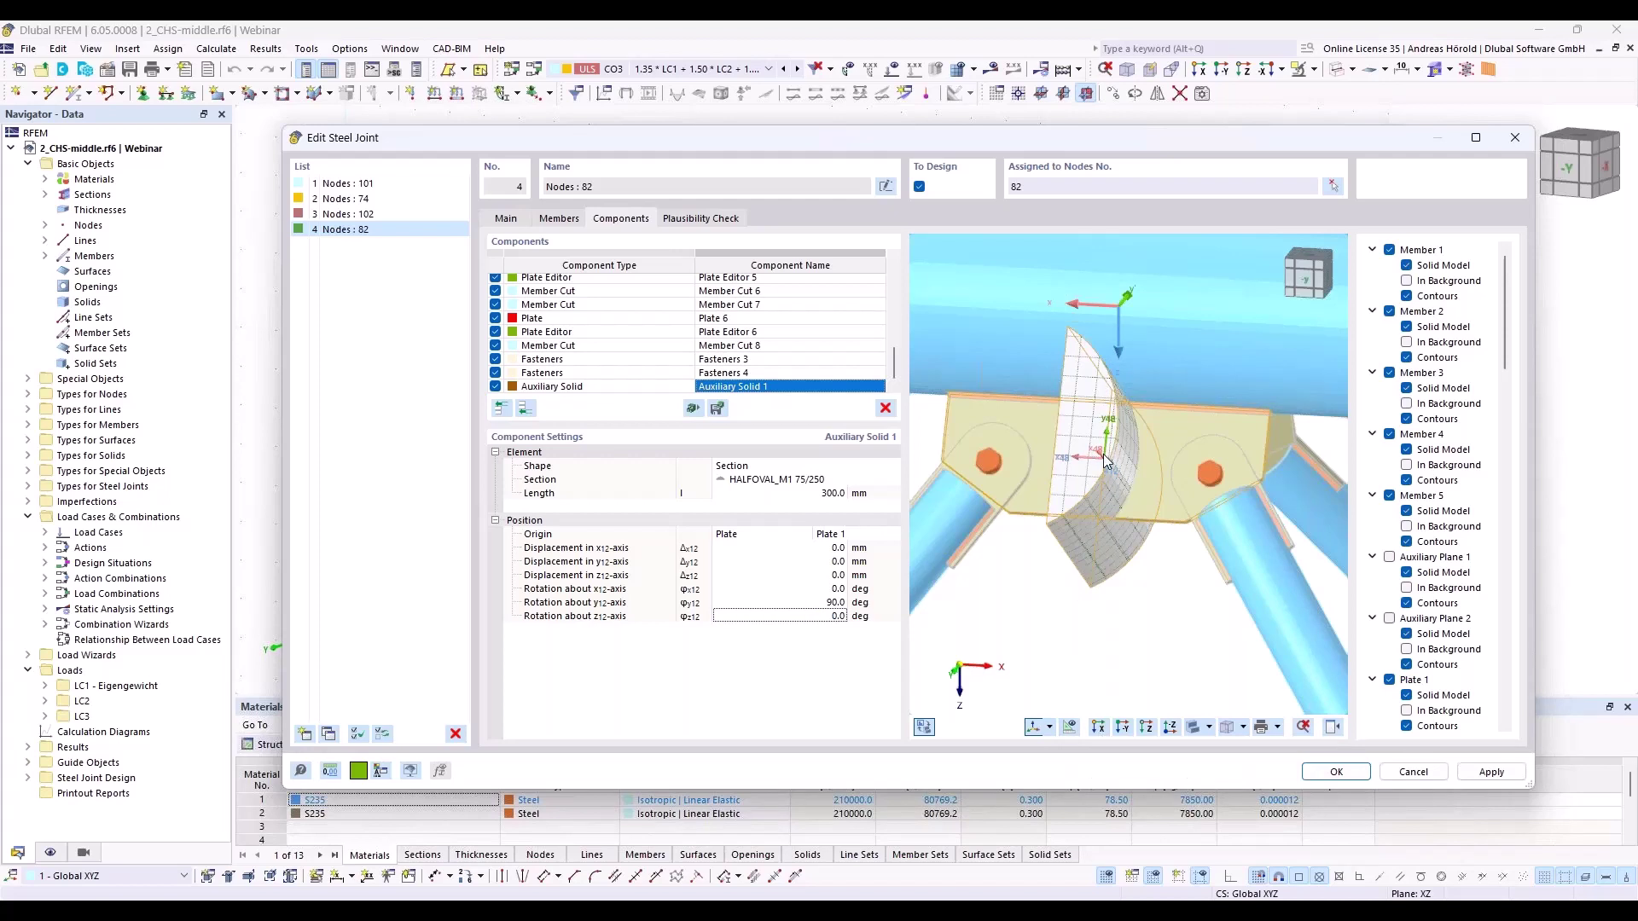
pyautogui.click(824, 616)
pyautogui.write('270')
pyautogui.press('Return')
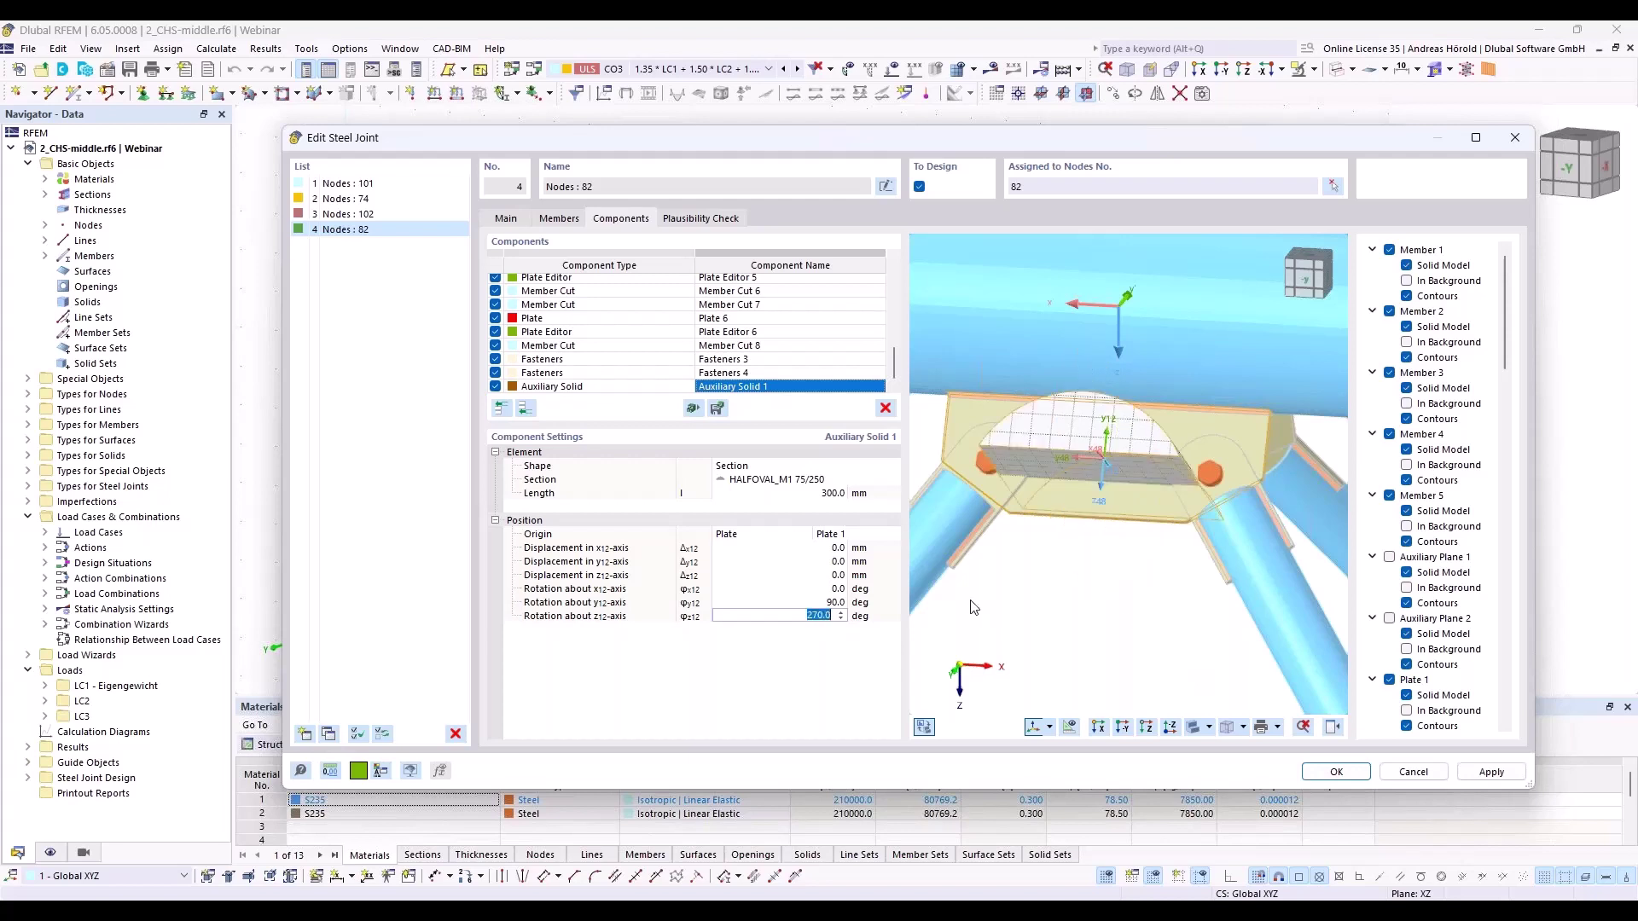
# Displace the auxiliary solid by -66 mm in the y-axis direction, to the lower edge of the gusset plate
pyautogui.click(828, 562)
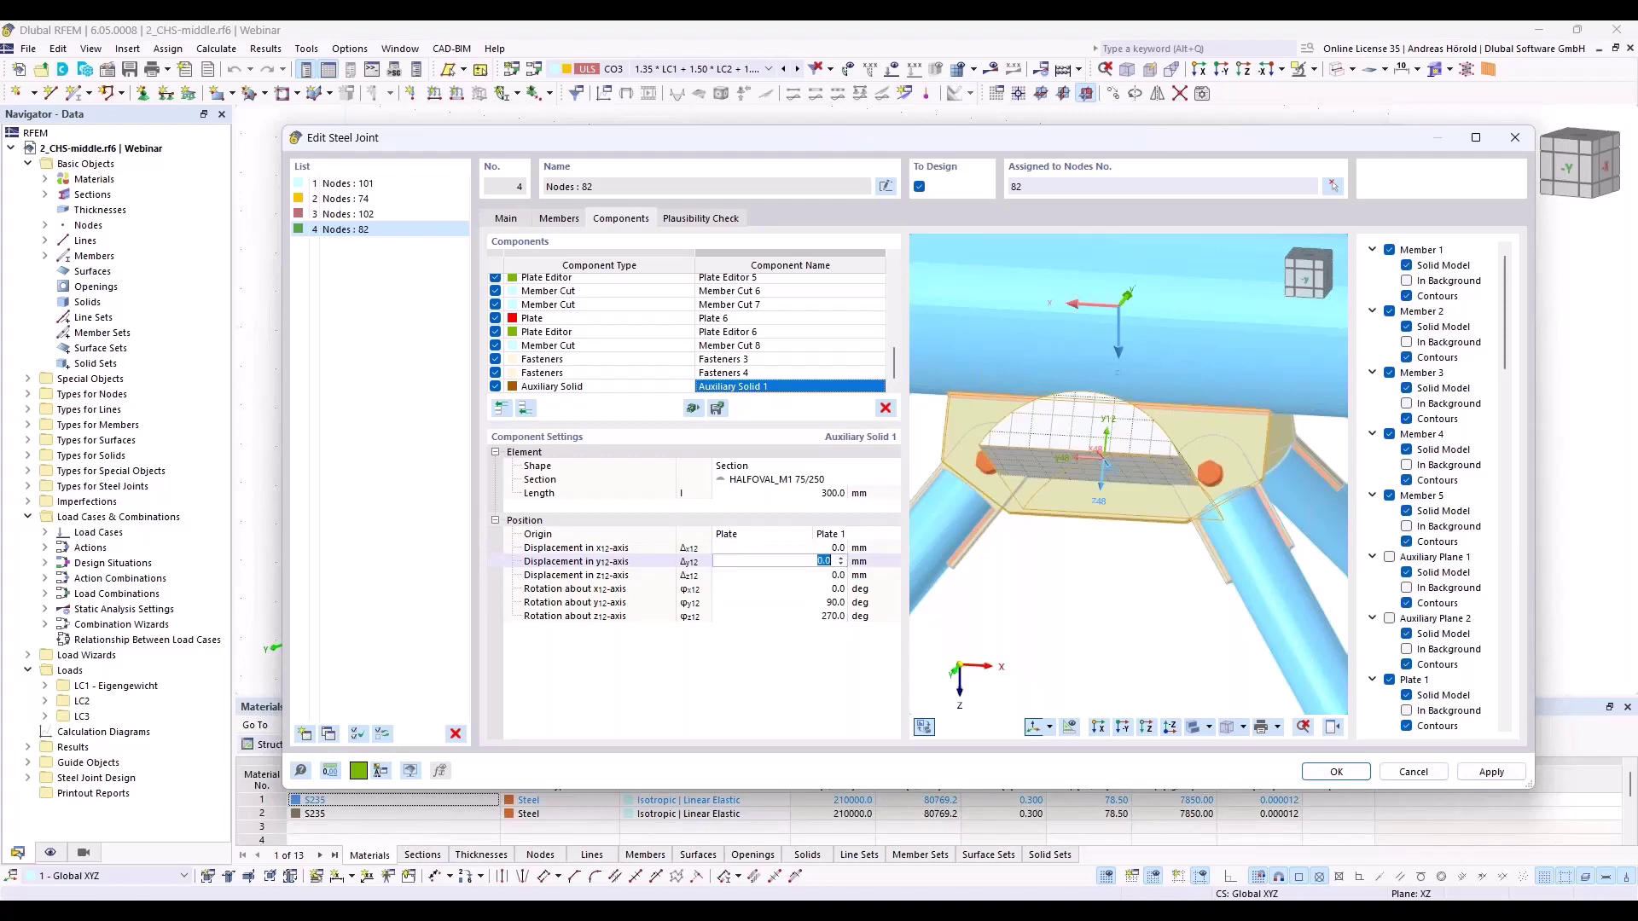
pyautogui.write('-66')
pyautogui.press('Tab')
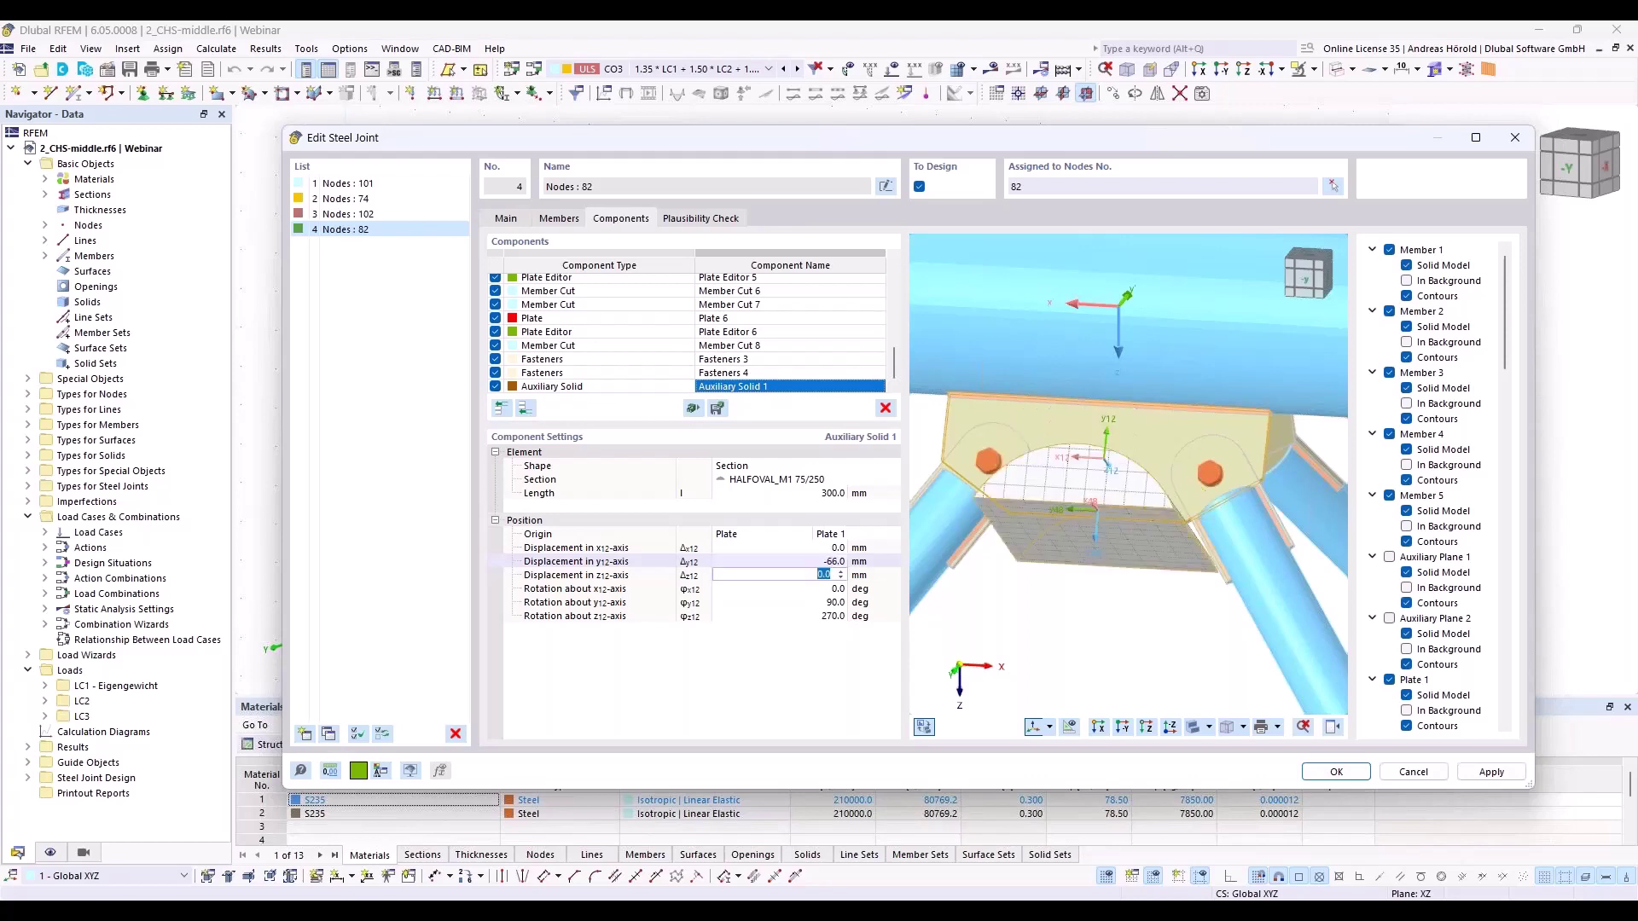
pyautogui.keyDown('ctrl'); pyautogui.moveTo(1015, 584); pyautogui.dragTo(1047, 648, button='middle'); pyautogui.keyUp('ctrl')
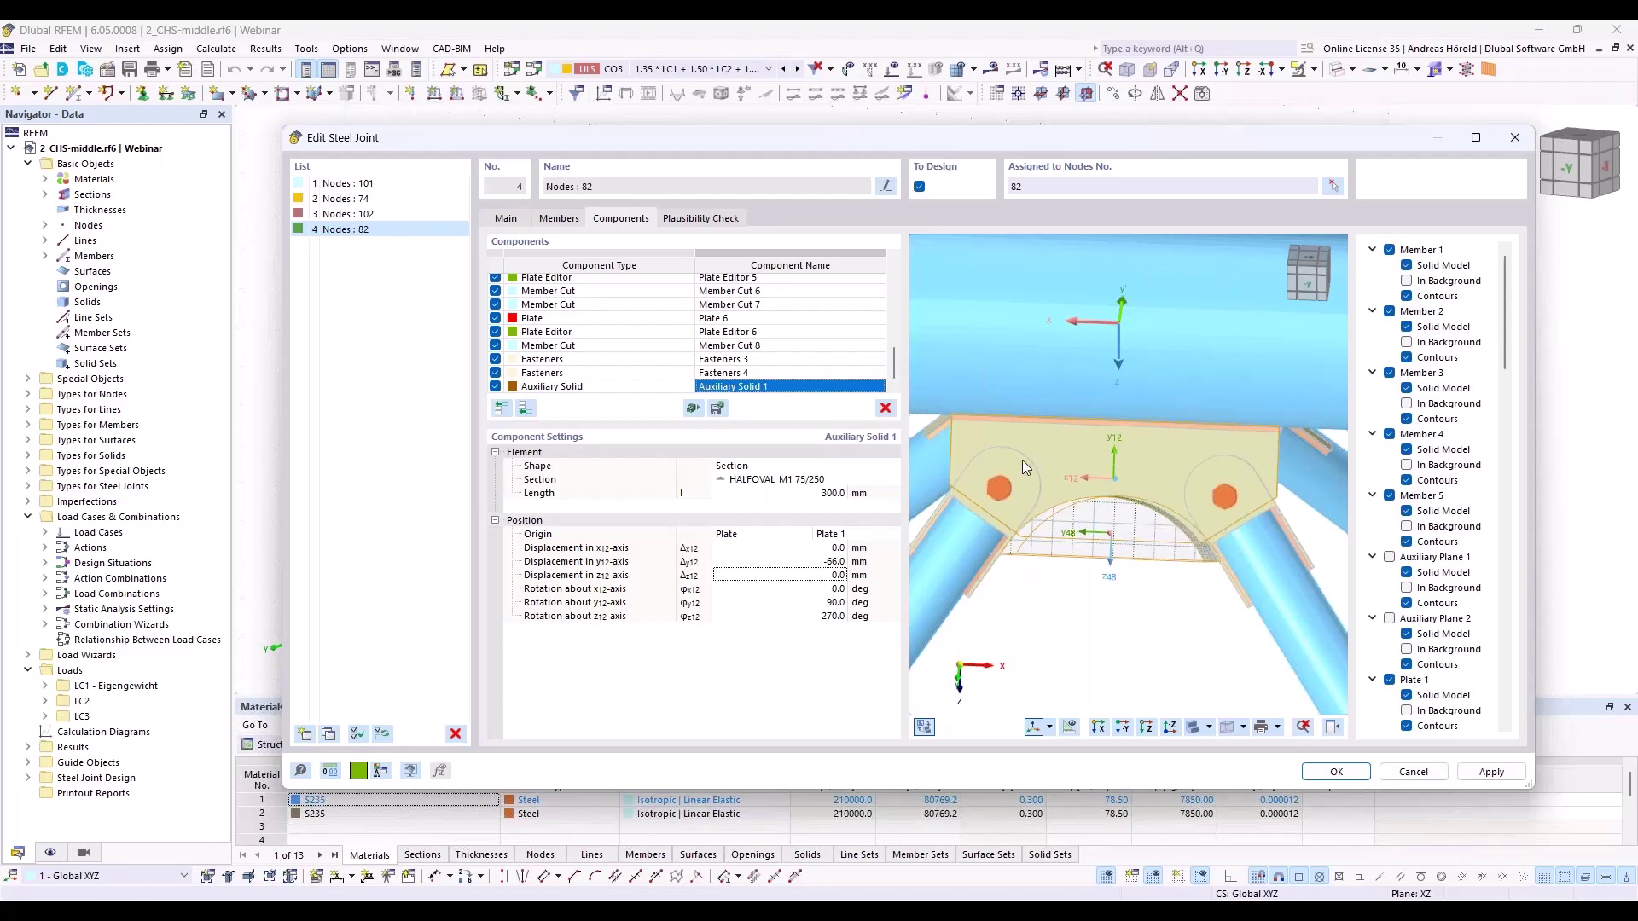
# Add a plate cut component after the auxiliary solid that cuts Plate 1 by auxiliary solid, using Auxiliary Solid 1
pyautogui.click(524, 408)
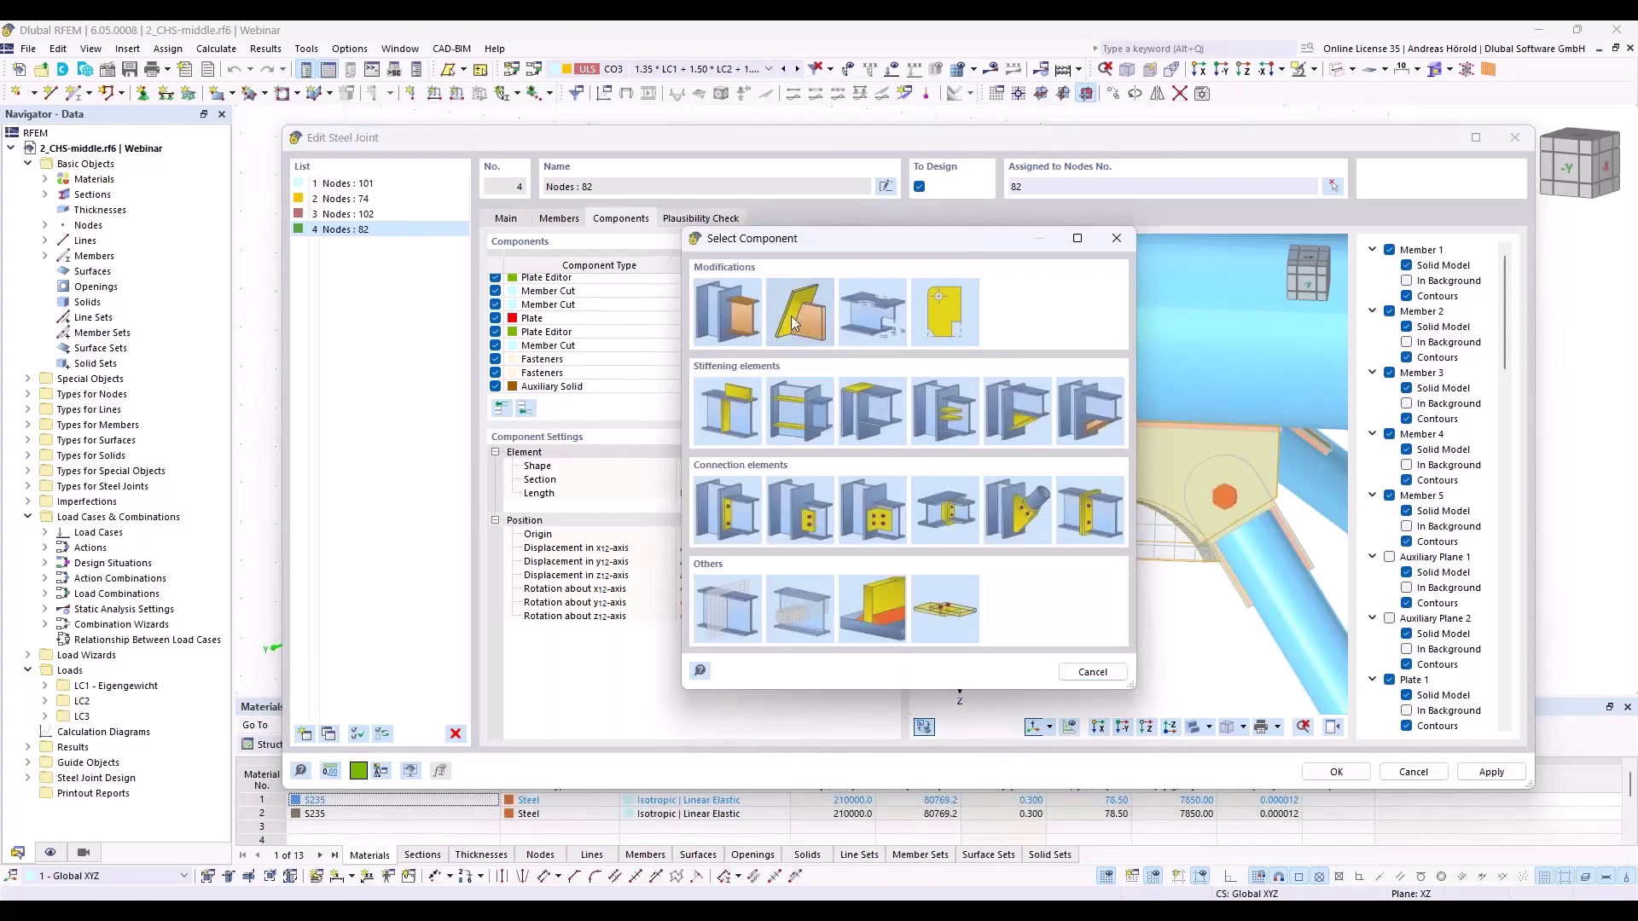
pyautogui.click(791, 316)
pyautogui.click(806, 466)
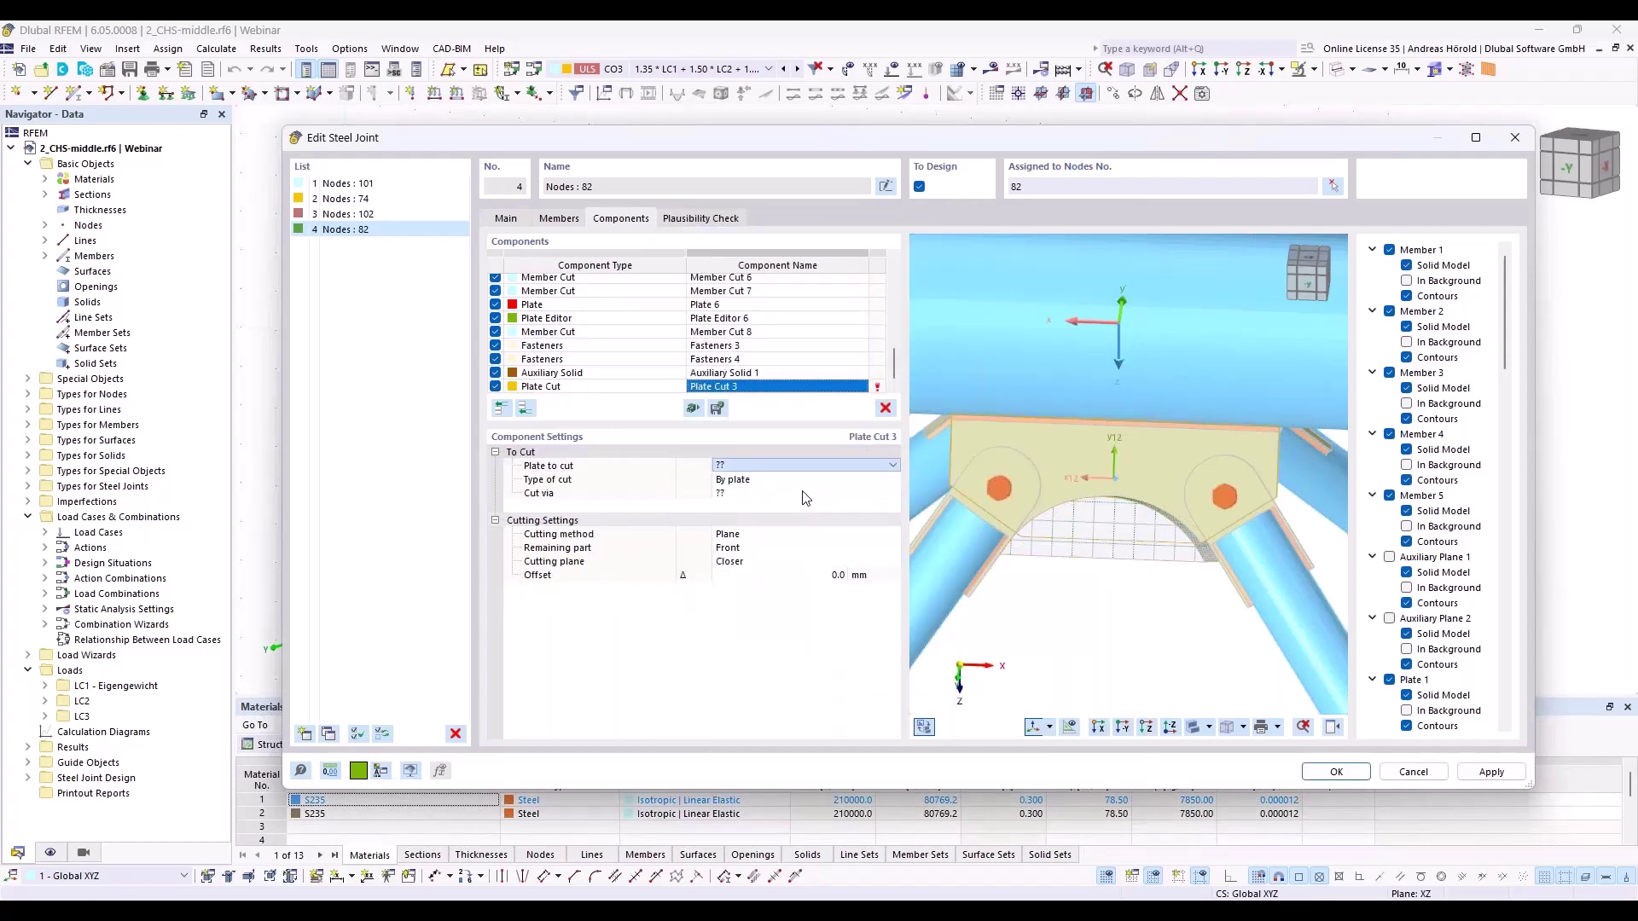
pyautogui.click(807, 480)
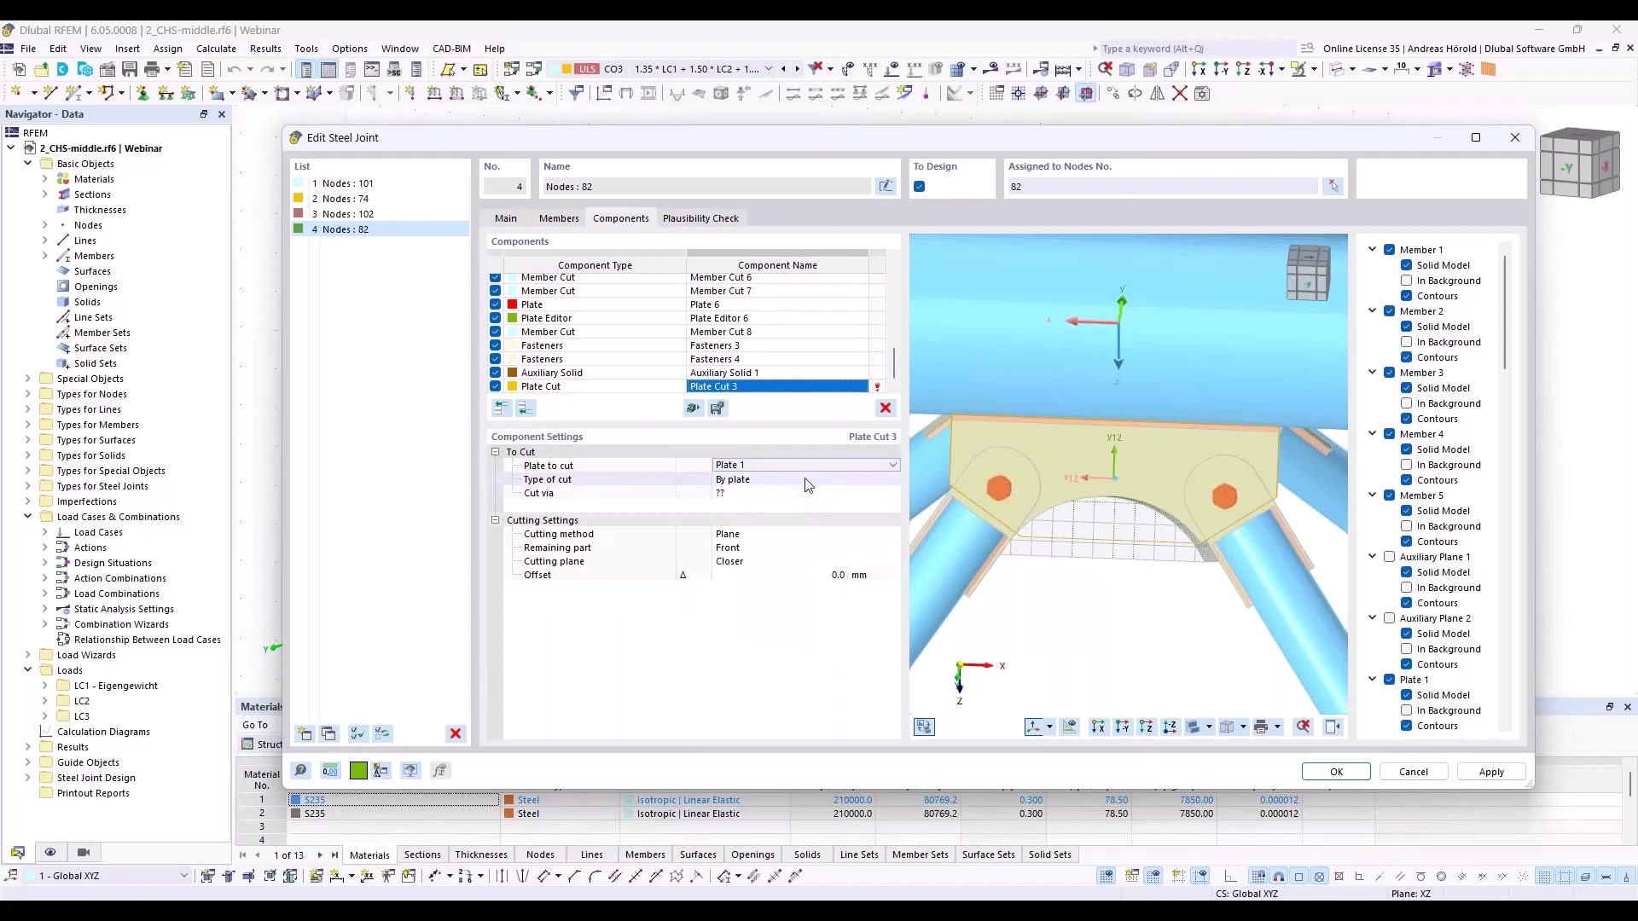
pyautogui.click(808, 480)
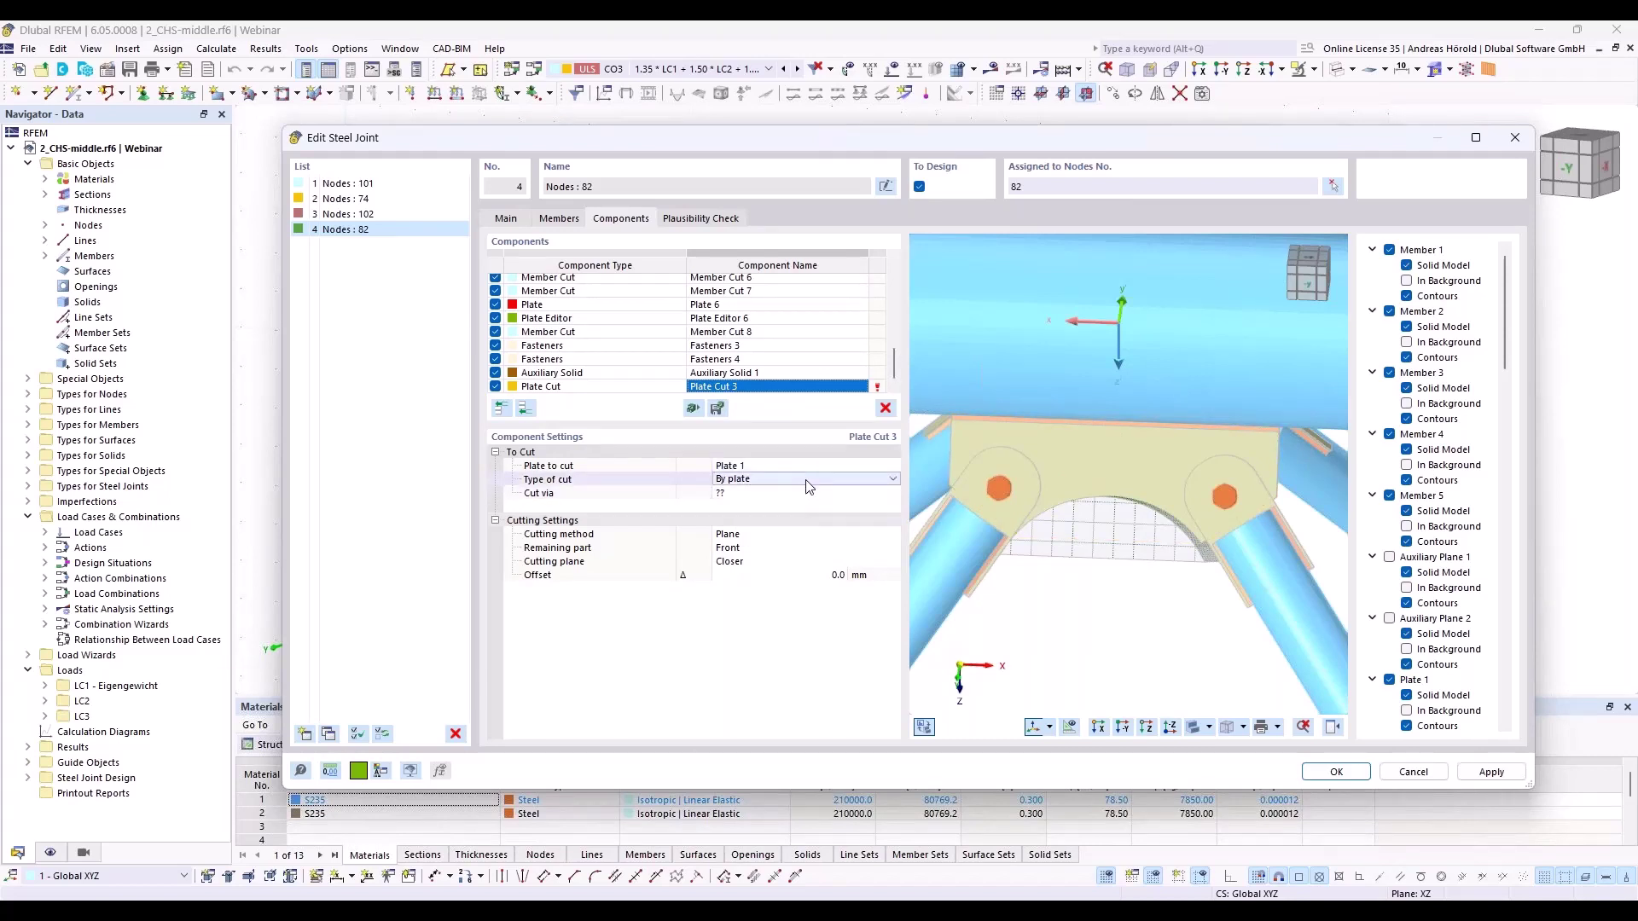
pyautogui.click(853, 480)
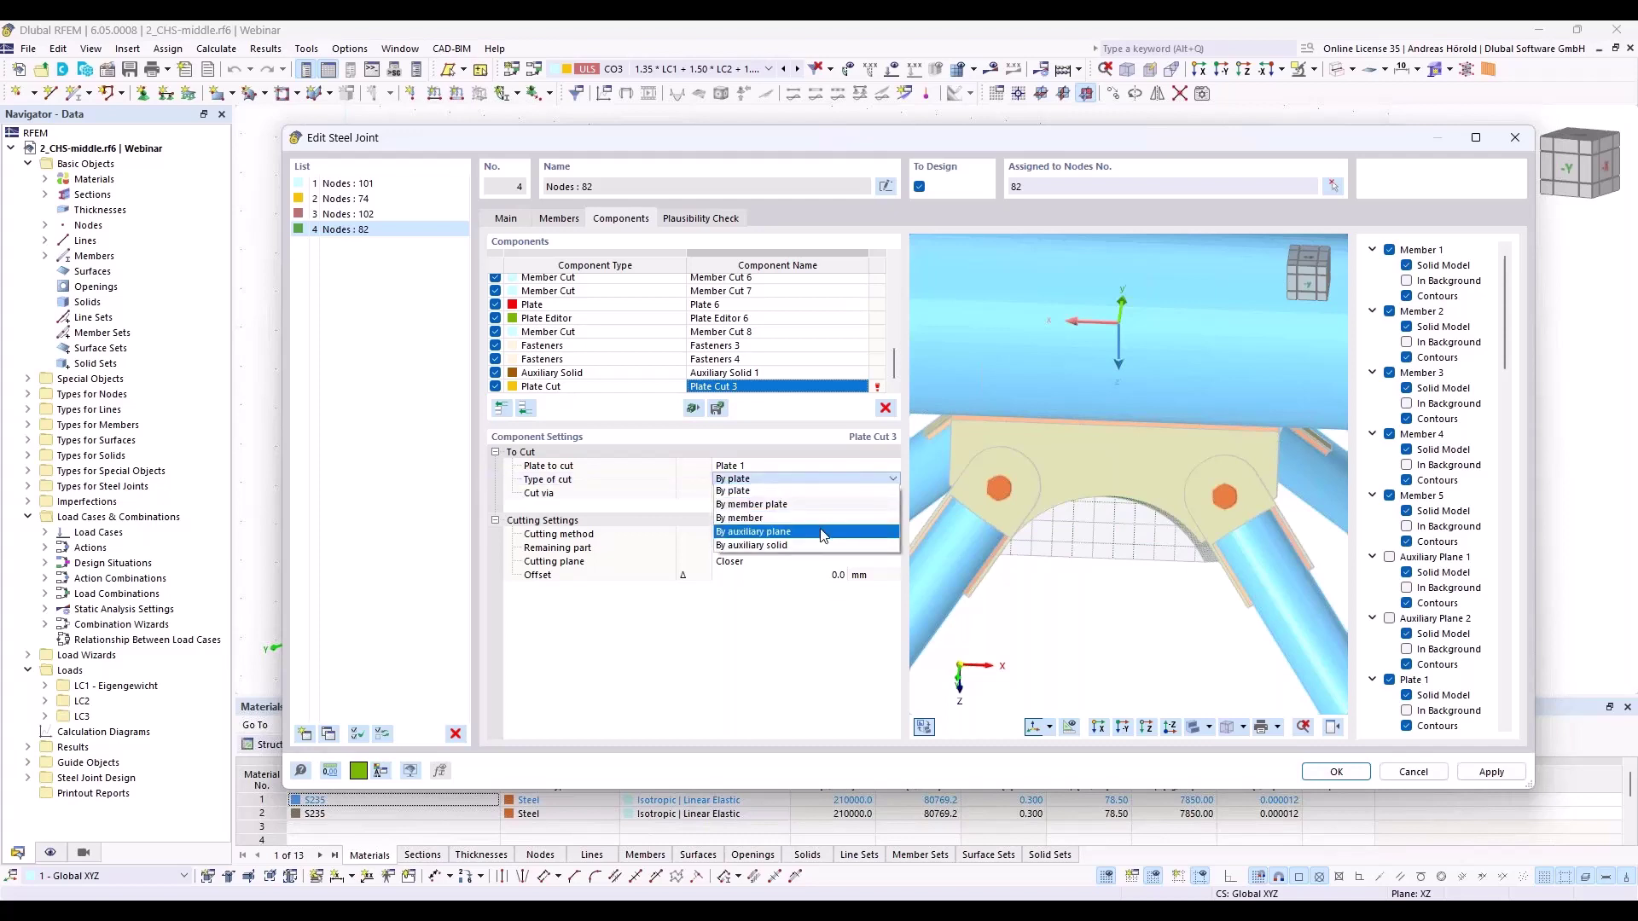
pyautogui.click(823, 550)
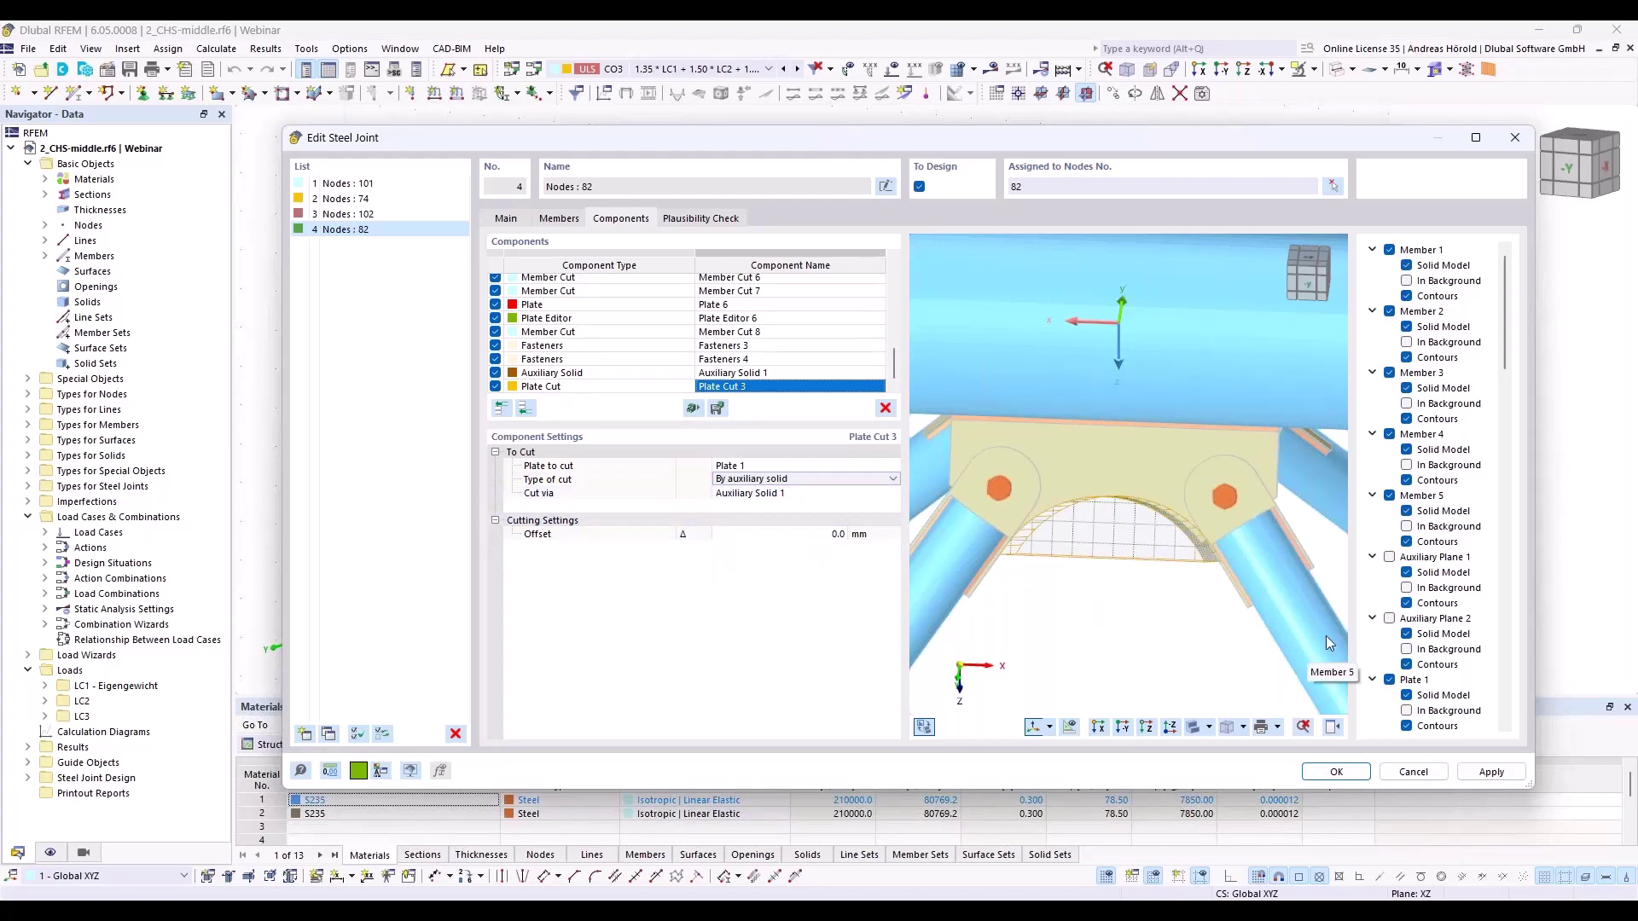
# Hide Auxiliary Solid 1 in the model preview and inspect the rounded cutout in the gusset plate
pyautogui.scroll(-5, 1396, 614)
pyautogui.scroll(-10, 1396, 614)
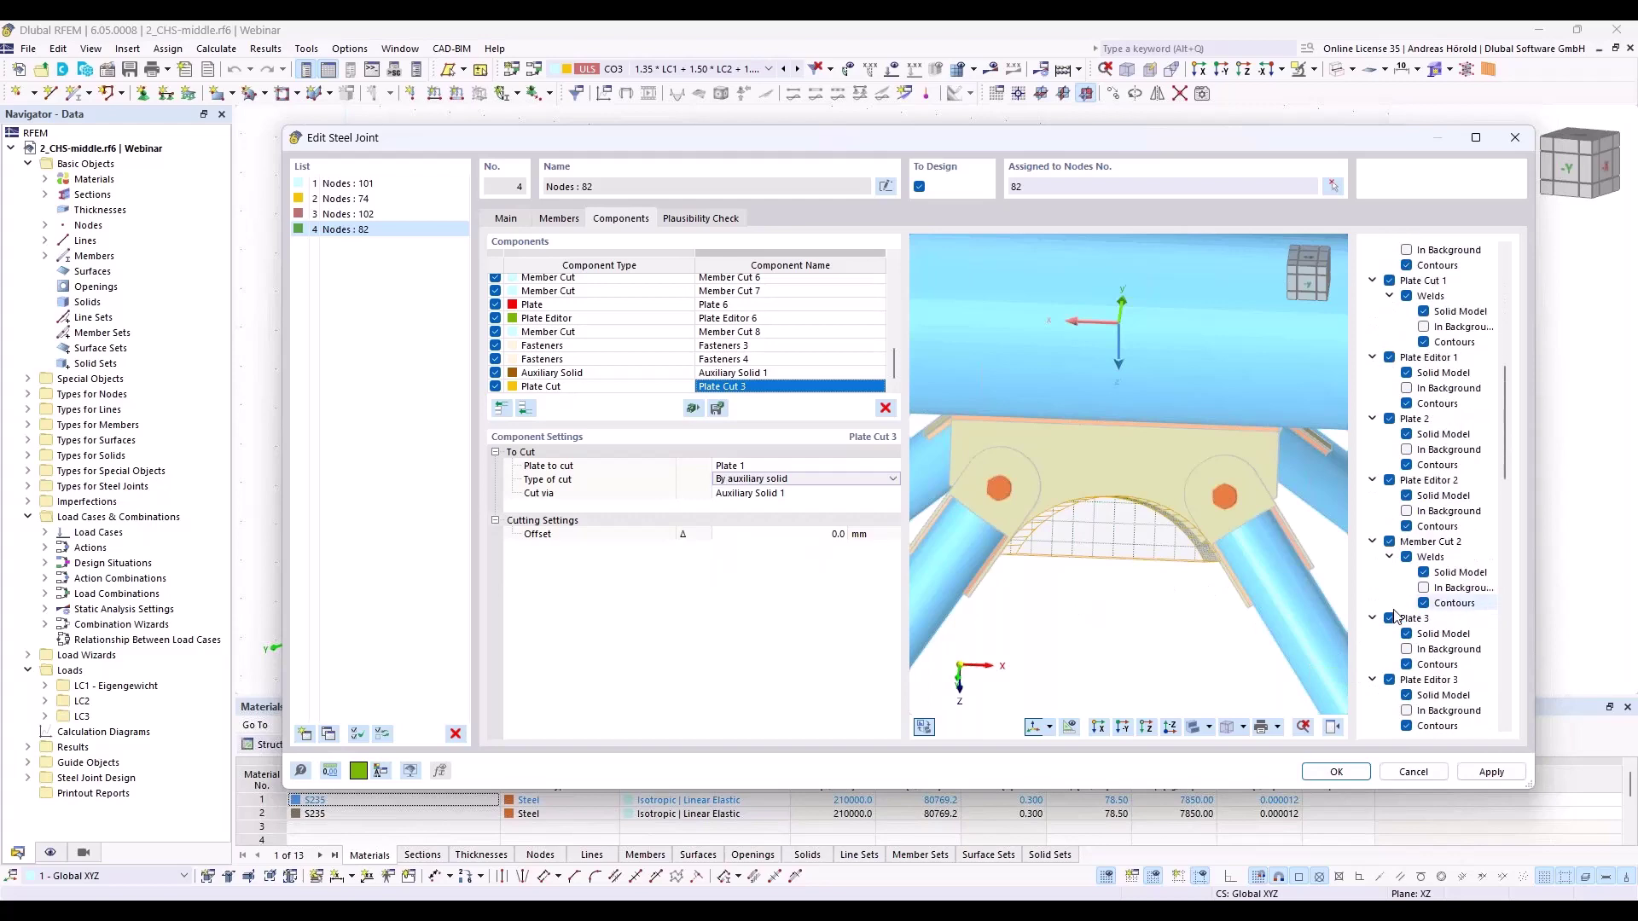
pyautogui.scroll(-7, 1395, 616)
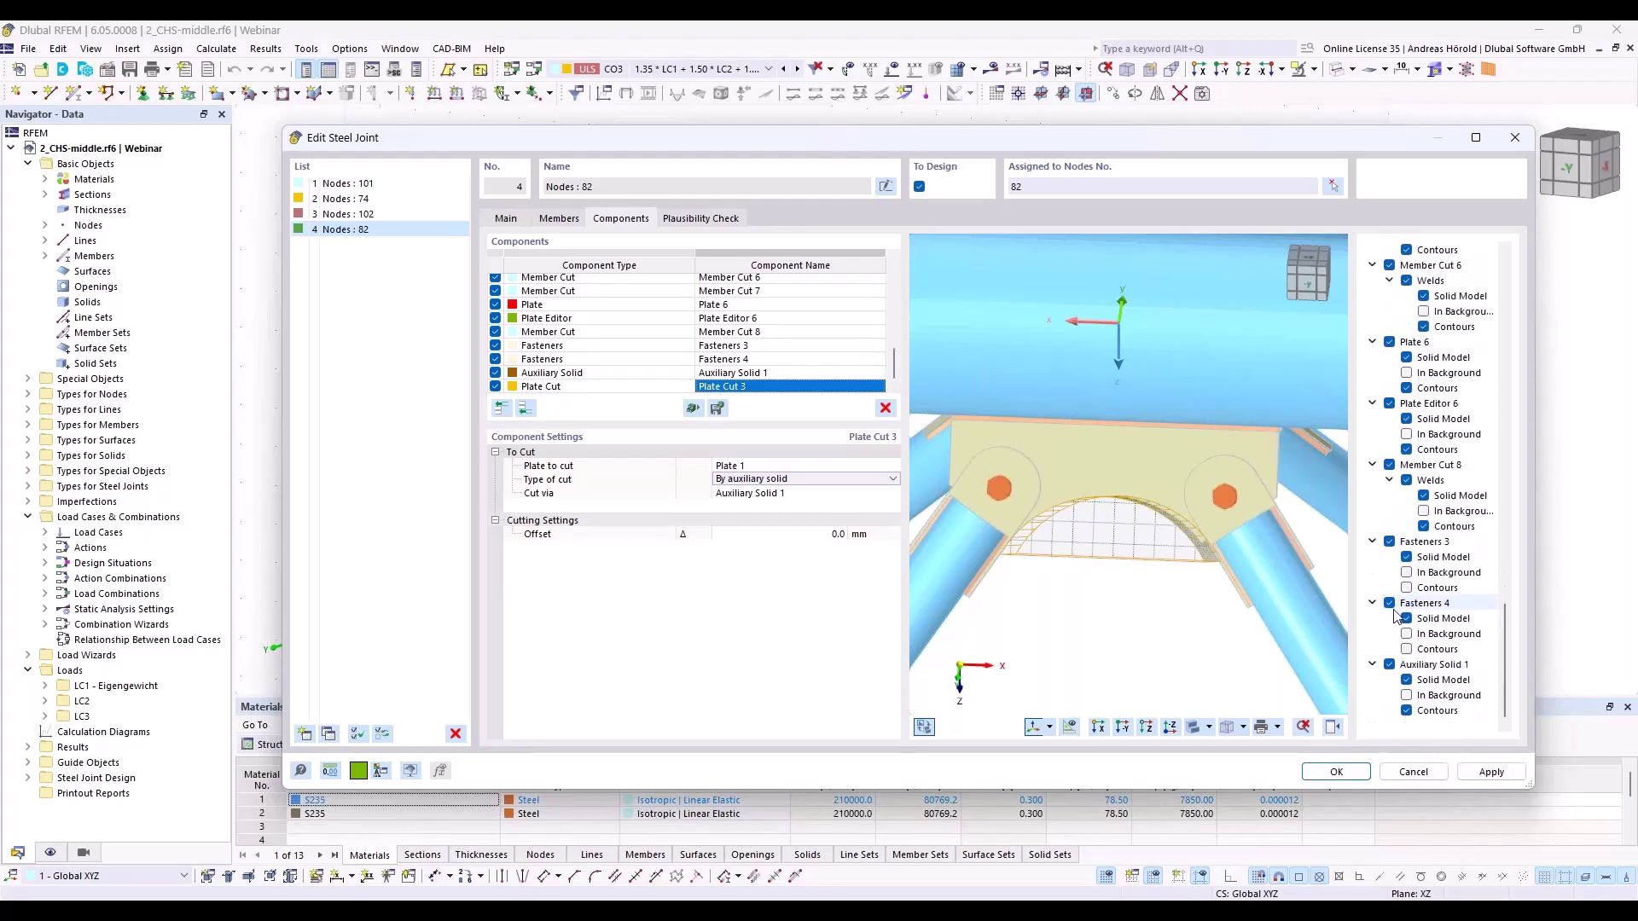
pyautogui.click(1389, 665)
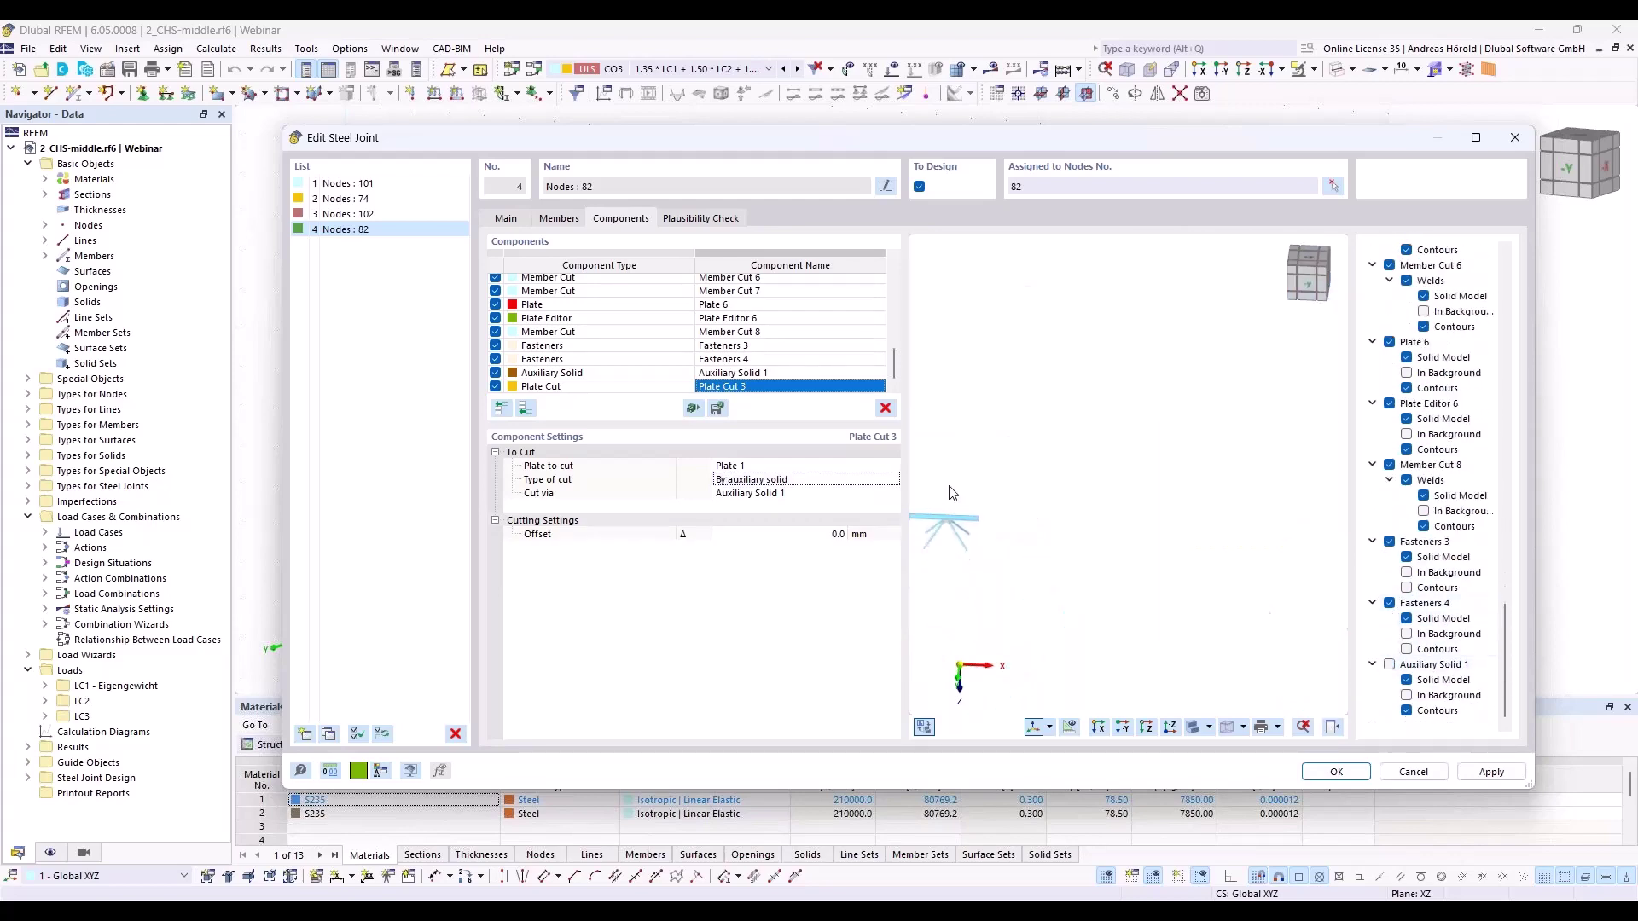
pyautogui.scroll(5, 1042, 530)
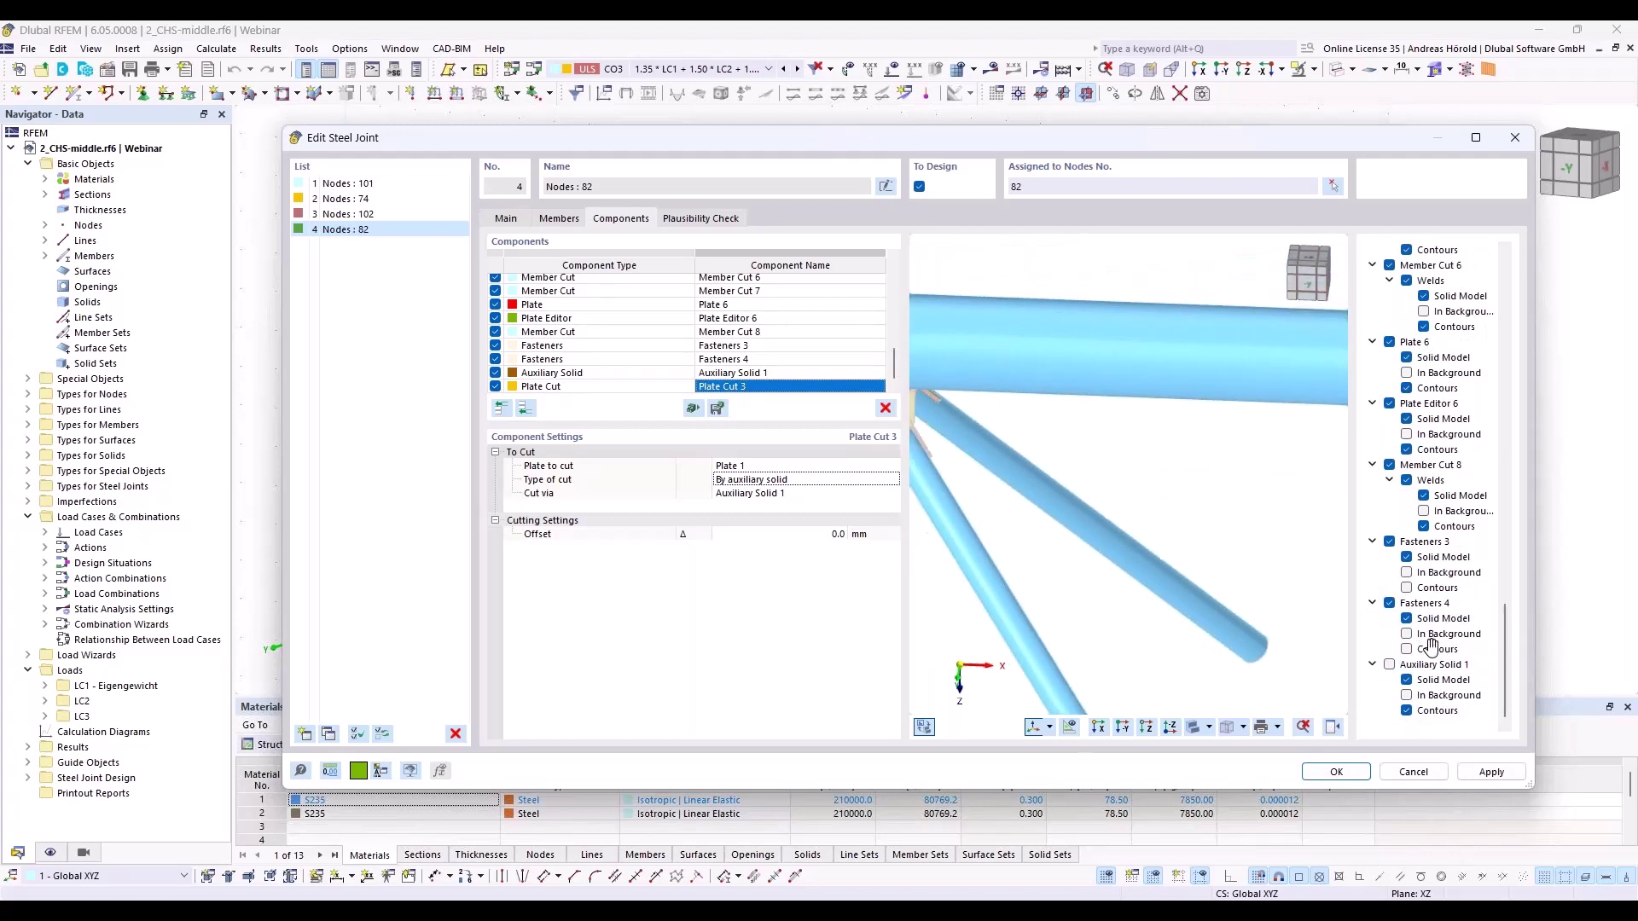
pyautogui.scroll(3, 1228, 611)
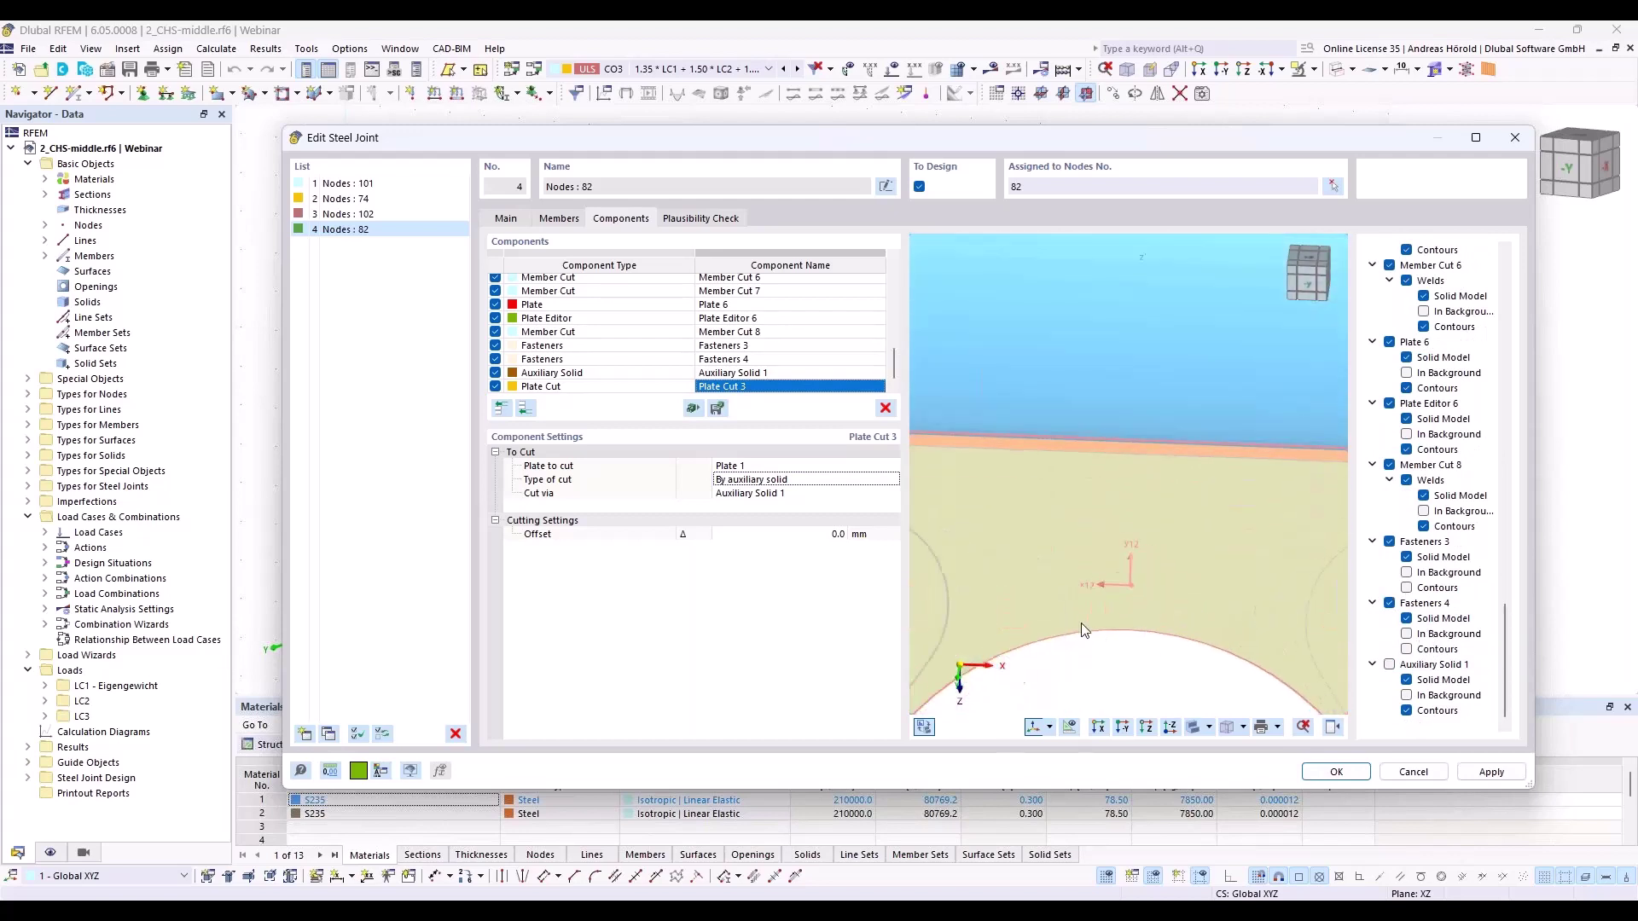
pyautogui.scroll(-2, 1228, 611)
pyautogui.moveTo(1195, 597); pyautogui.dragTo(1126, 516, button='middle')
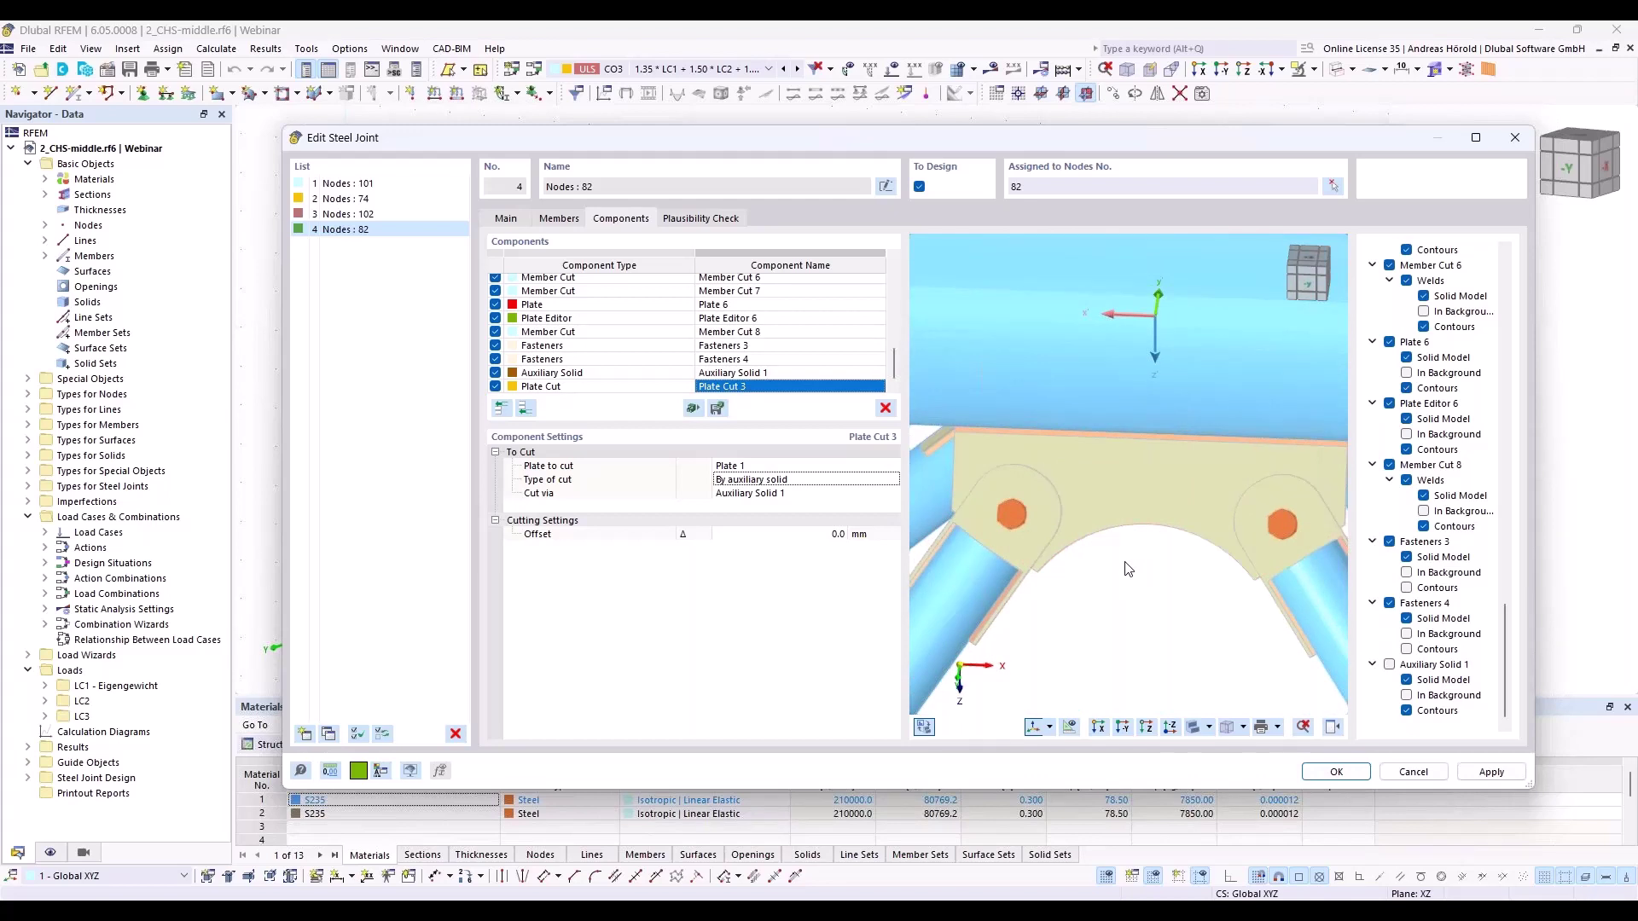
# Copy Auxiliary Solid 1 and Plate Cut 3 together to the end of the component list
pyautogui.click(584, 378)
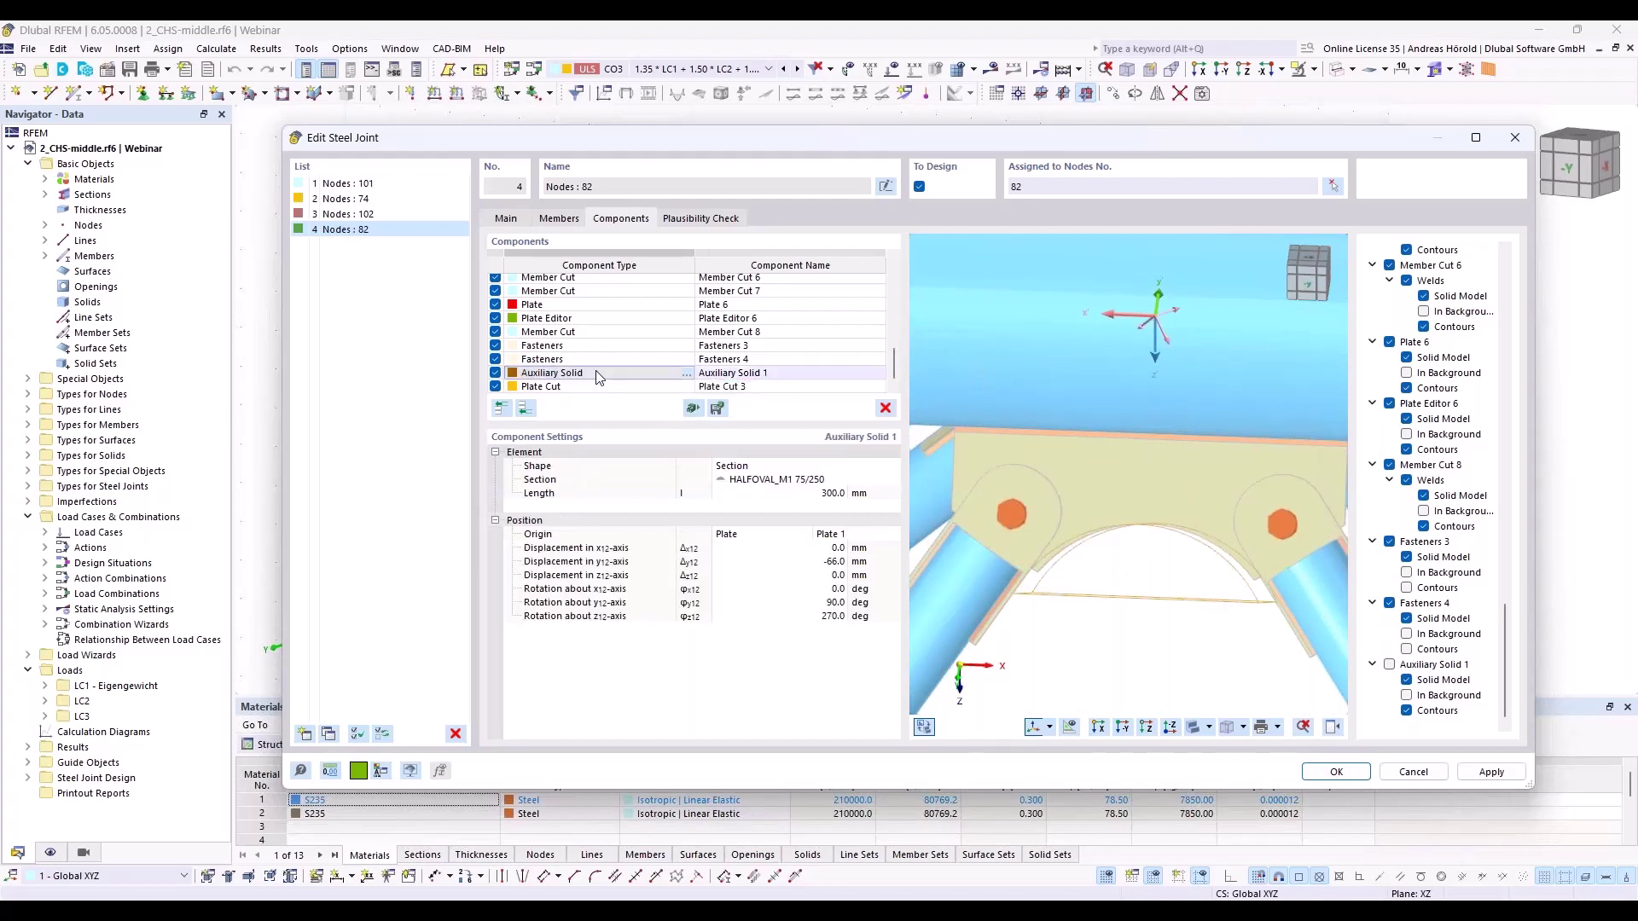
pyautogui.keyDown('shift'); pyautogui.click(604, 388); pyautogui.keyUp('shift')
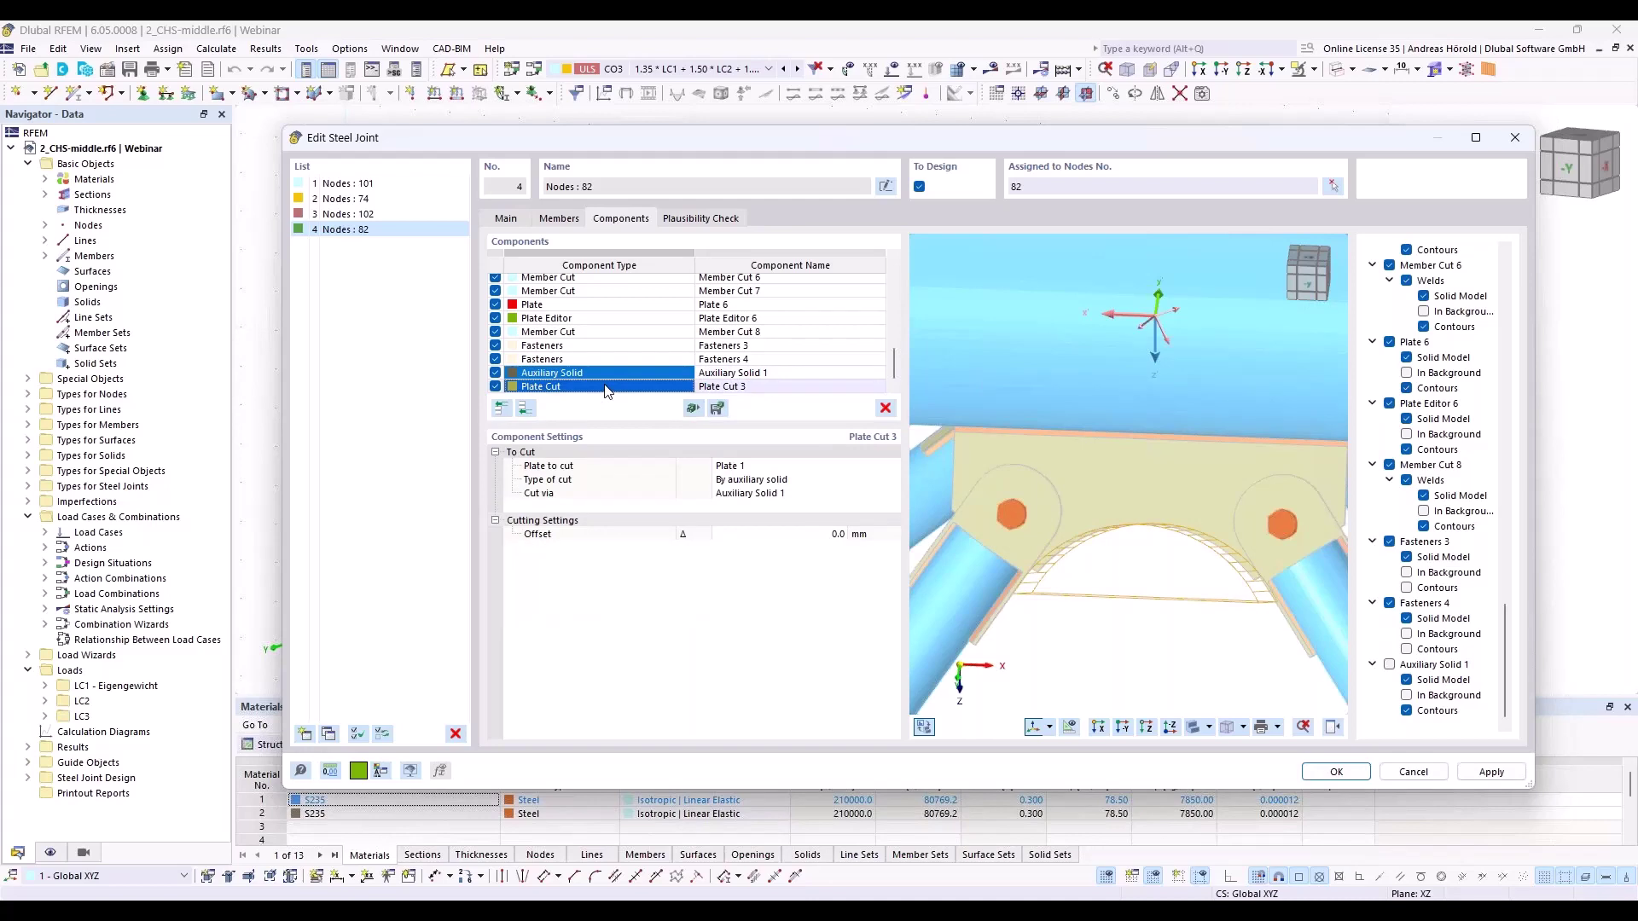
pyautogui.rightClick(607, 390)
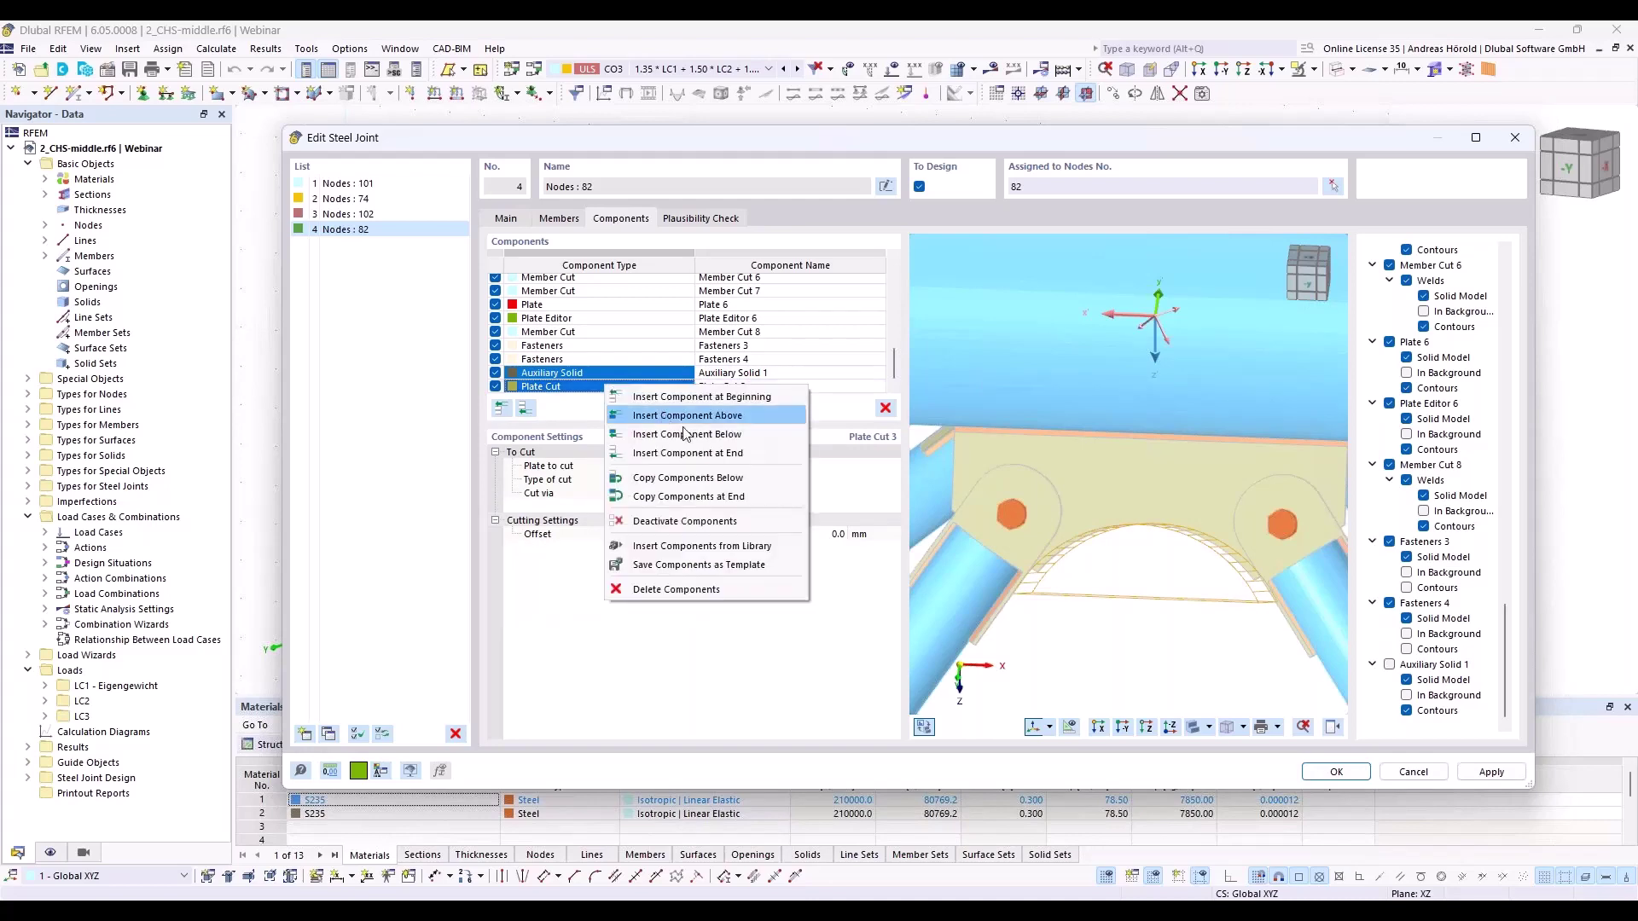
pyautogui.click(731, 499)
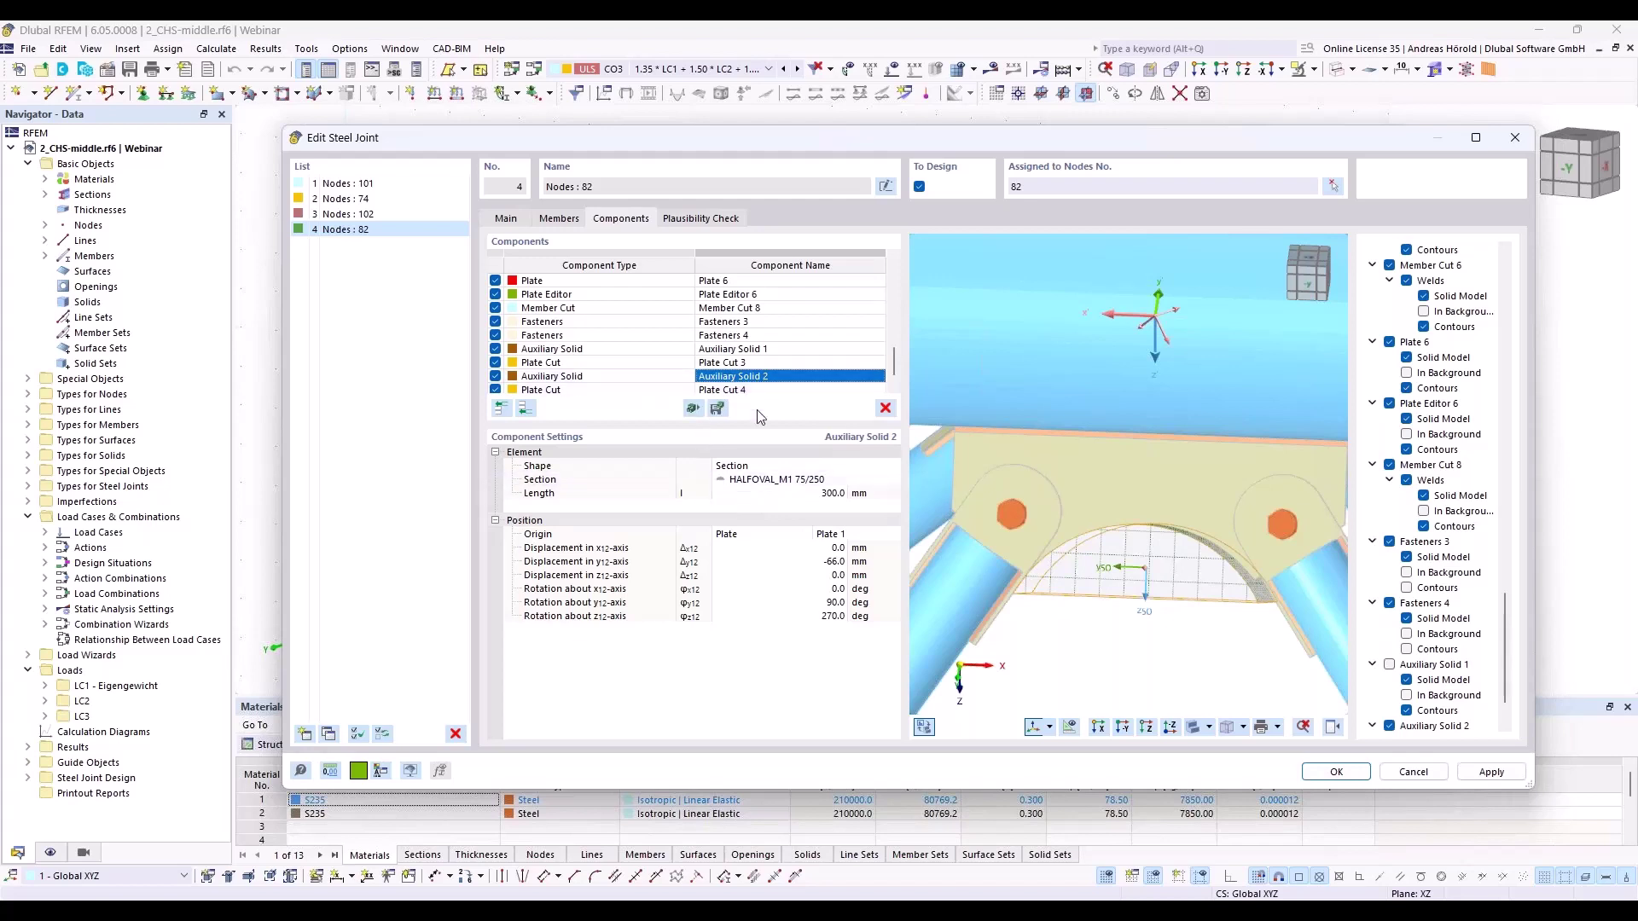
# Set the origin of Auxiliary Solid 2 to Plate 4, the gusset plate on the opposite side
pyautogui.click(847, 535)
pyautogui.click(847, 534)
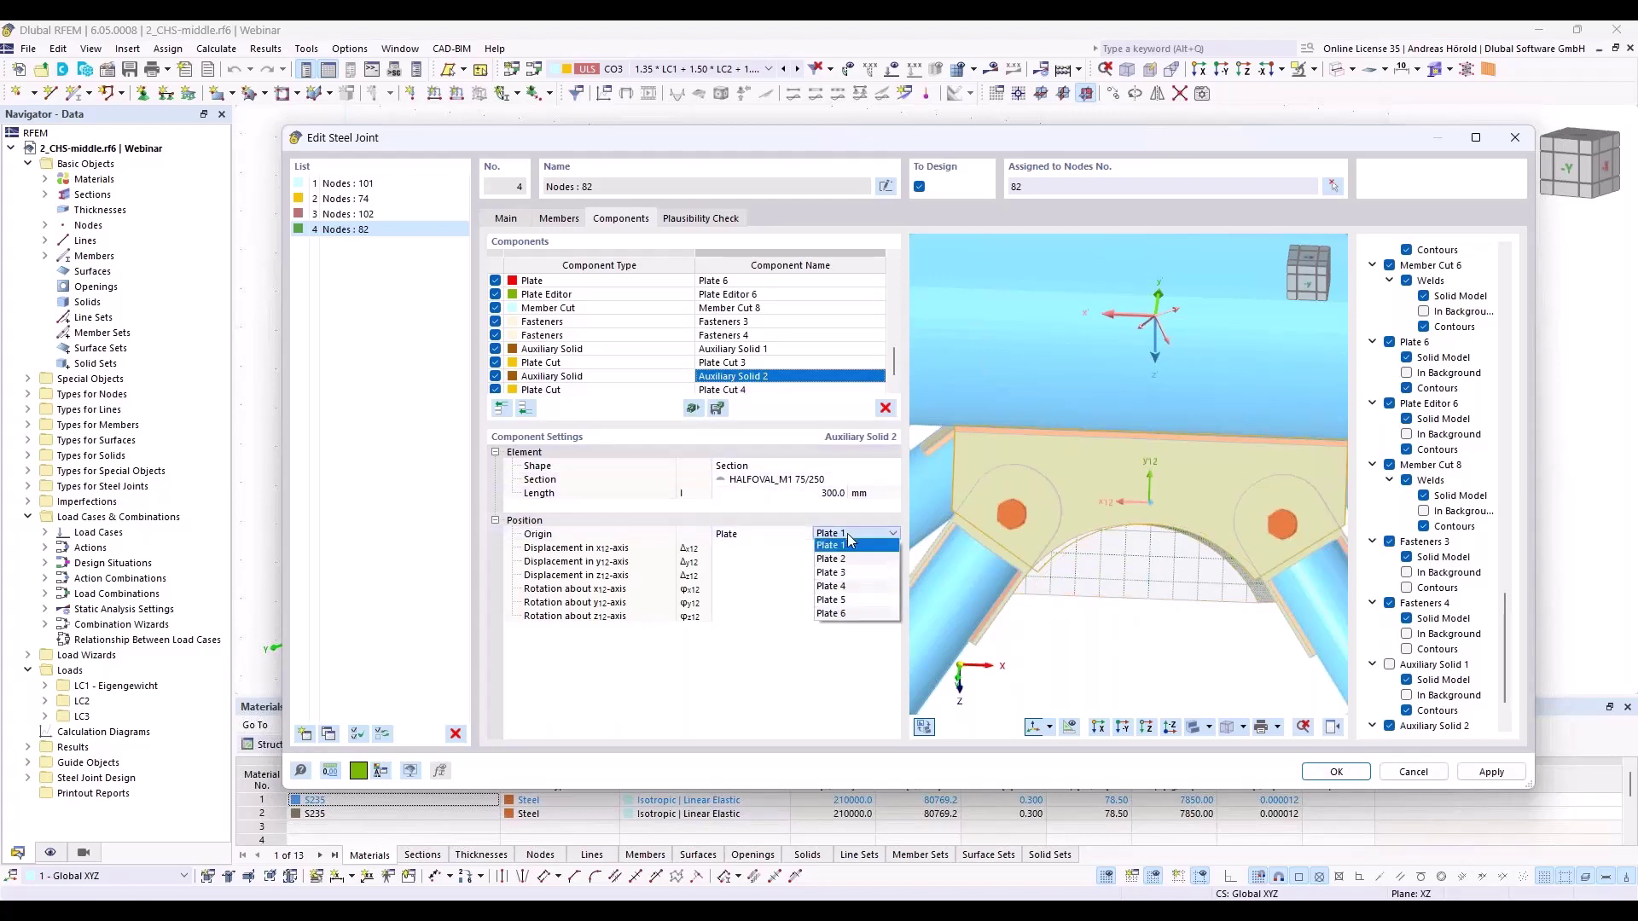
pyautogui.click(1276, 601)
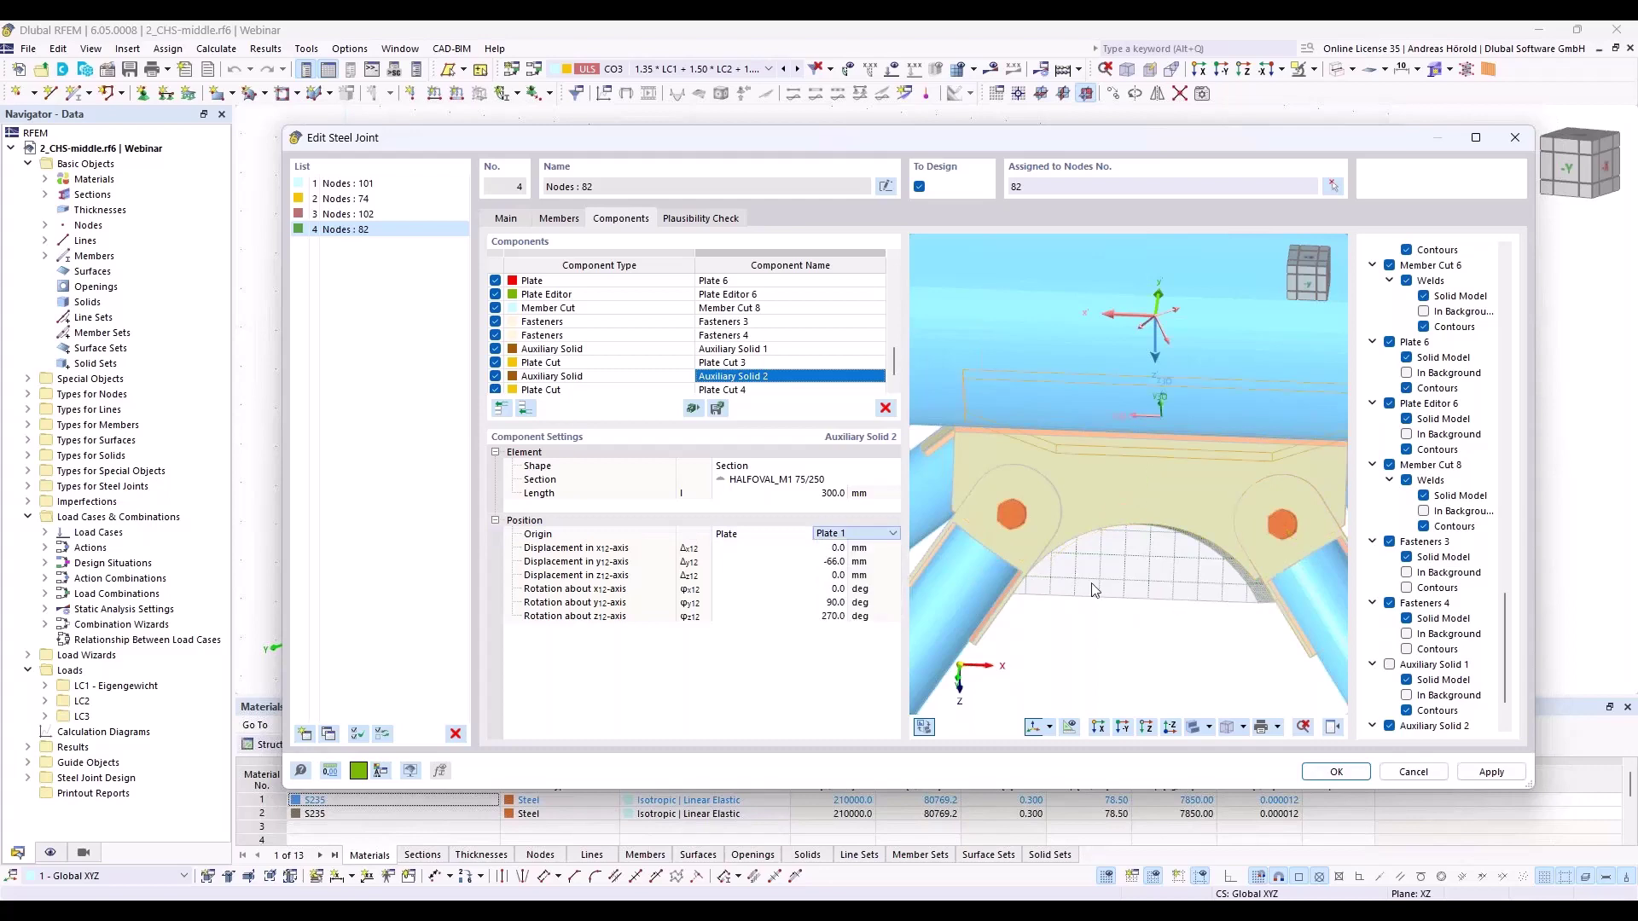
pyautogui.click(985, 561)
pyautogui.moveTo(984, 562); pyautogui.dragTo(1114, 558, button='middle')
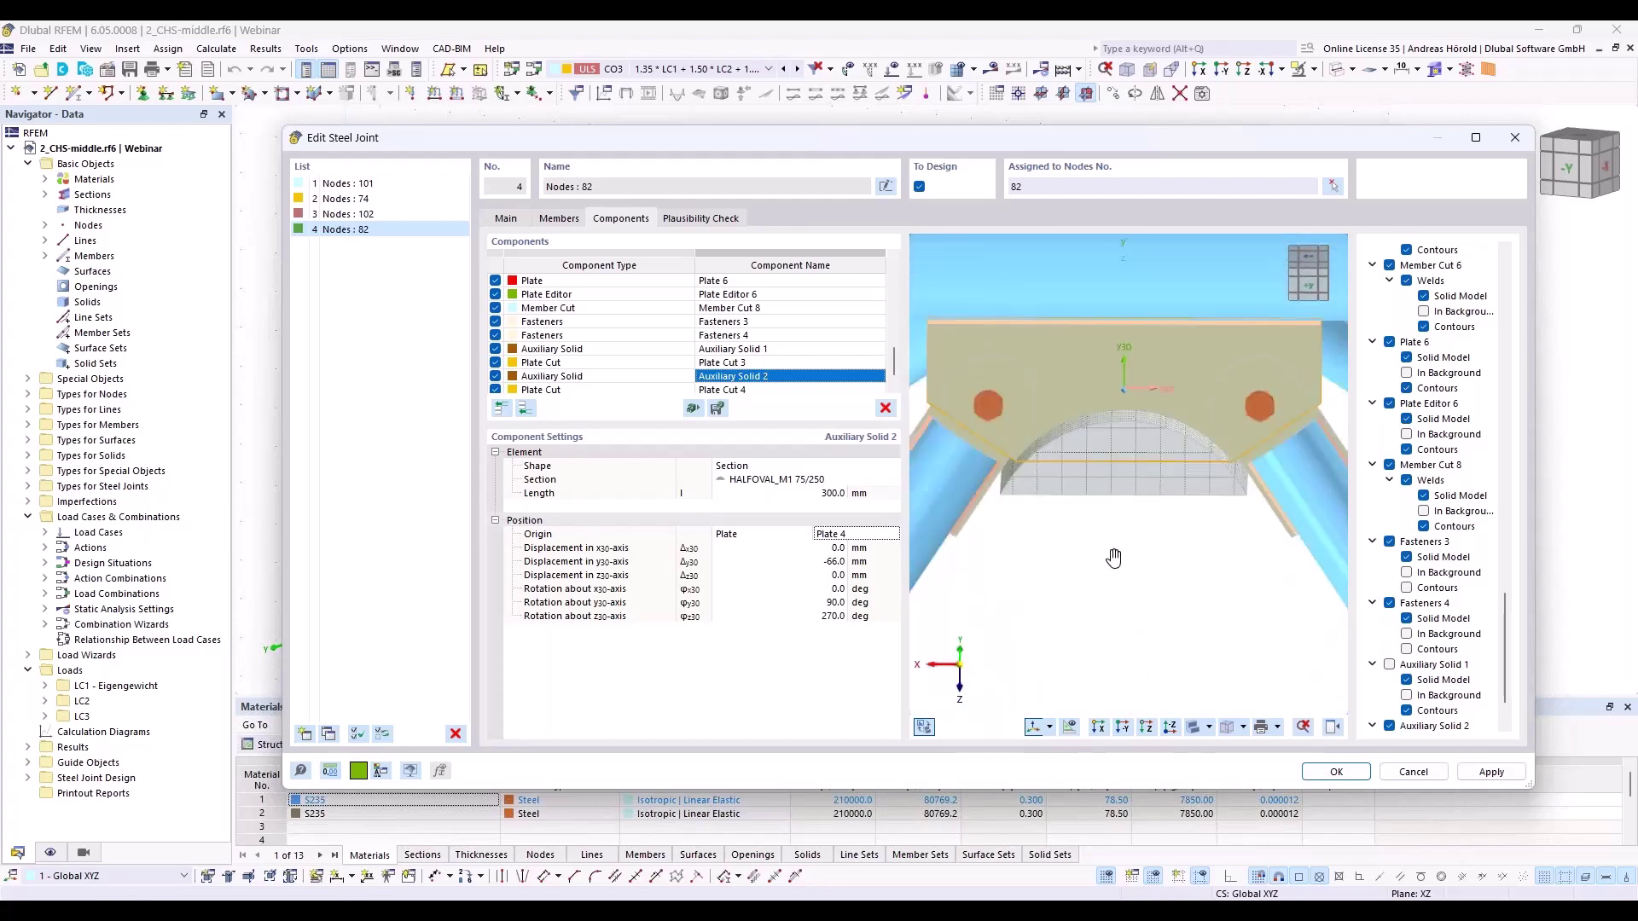
# Set Plate 4 as the plate to cut in Plate Cut 4
pyautogui.click(732, 390)
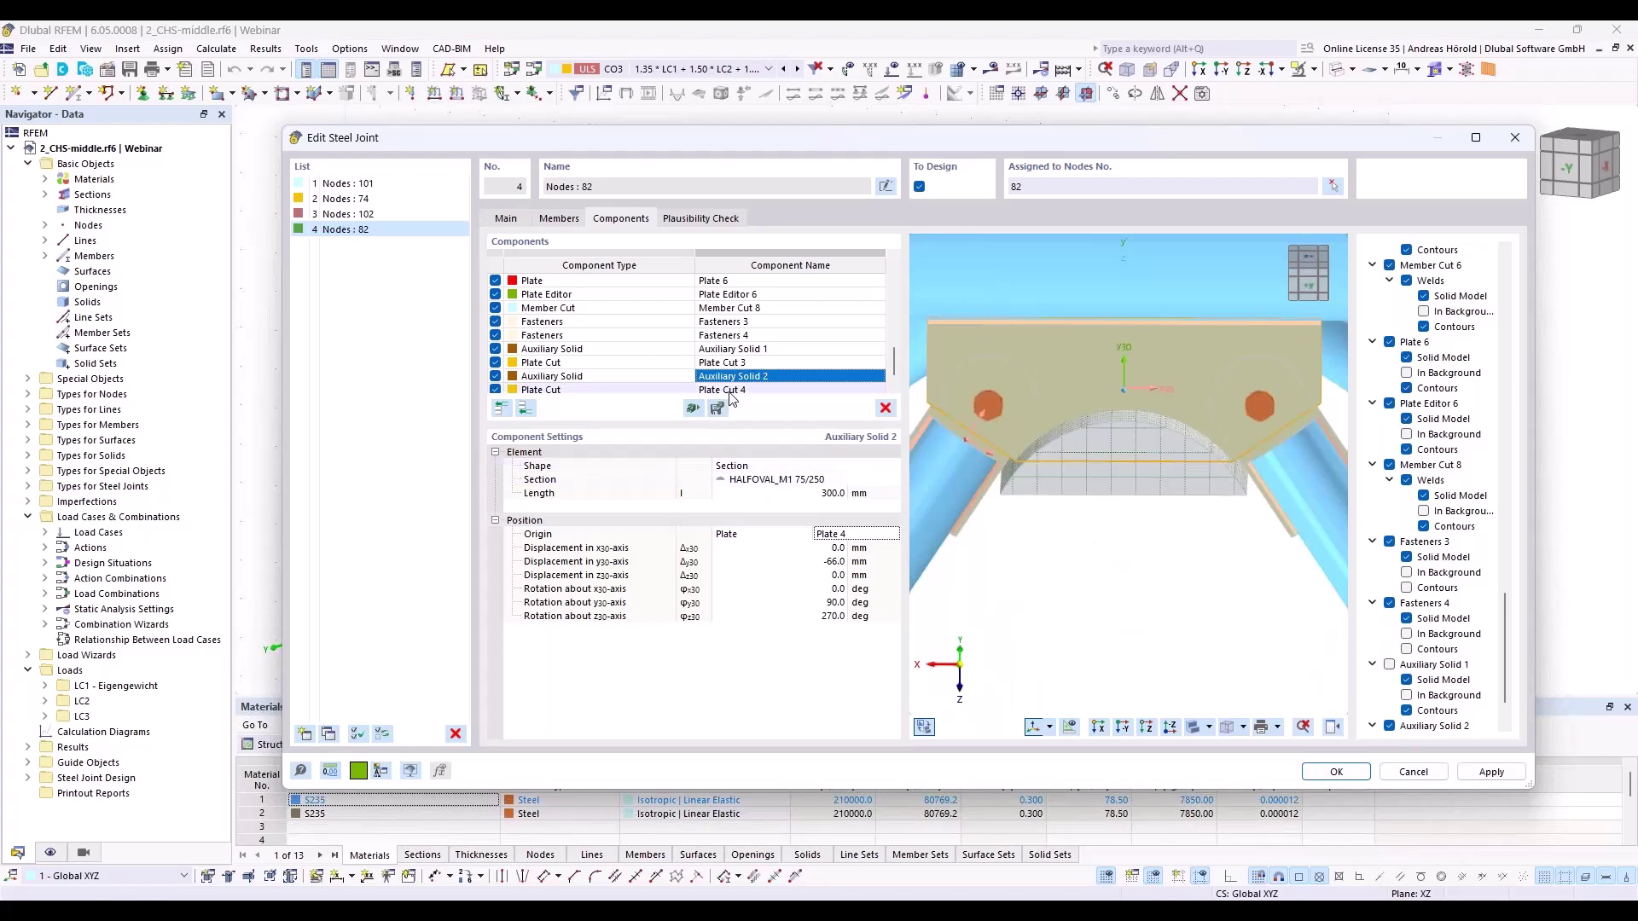
pyautogui.click(734, 389)
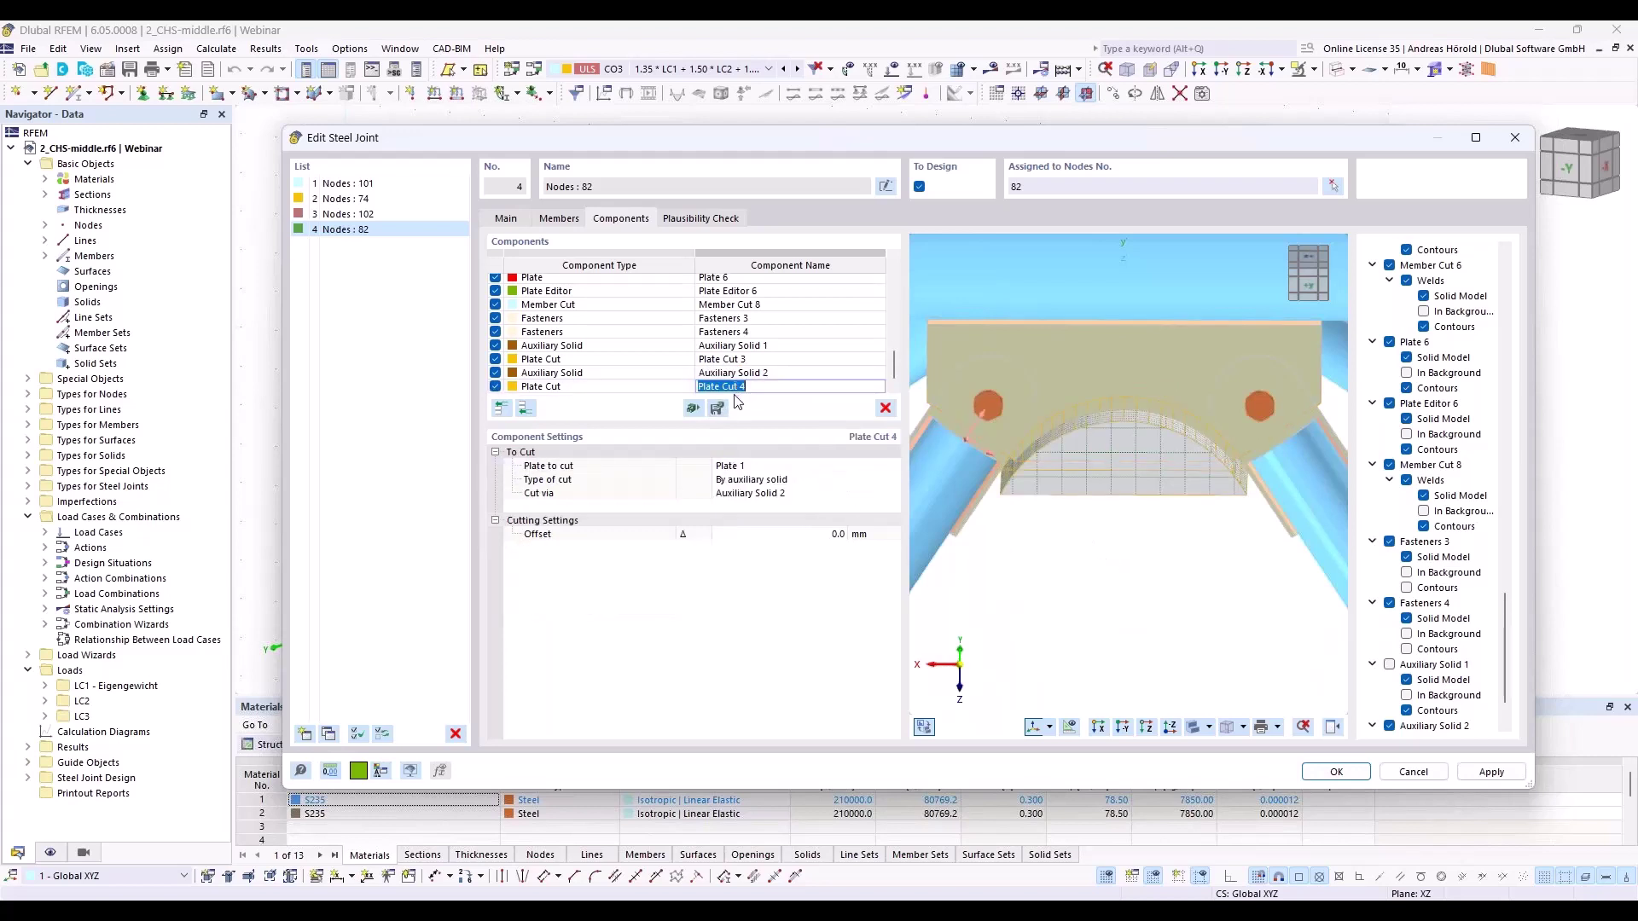
pyautogui.click(761, 470)
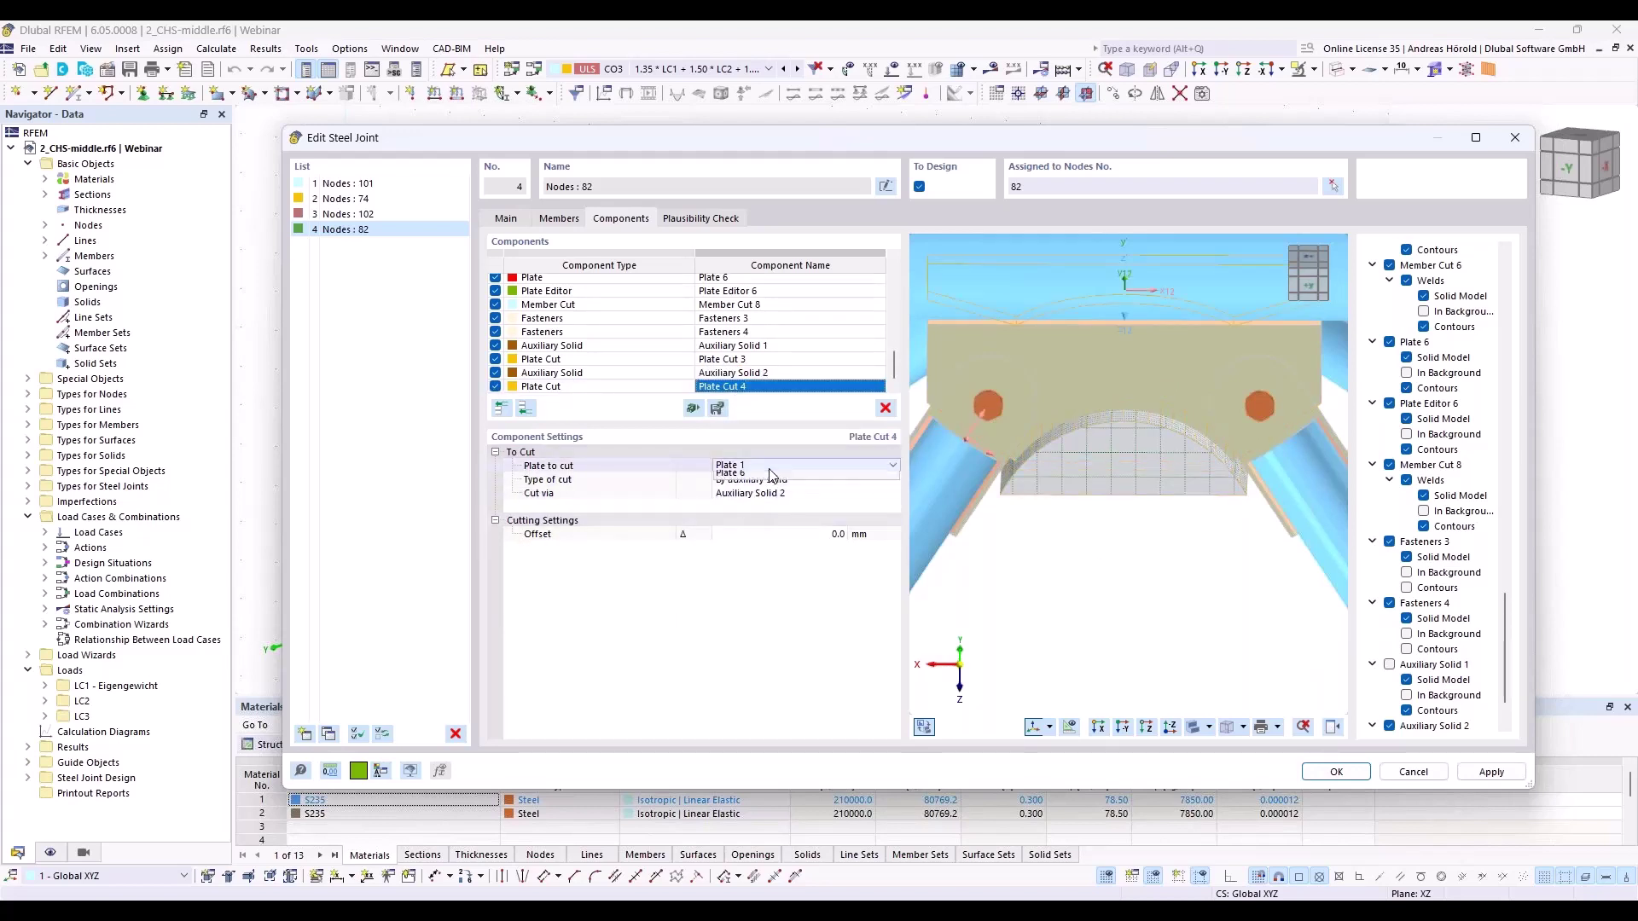
pyautogui.click(761, 470)
pyautogui.click(765, 524)
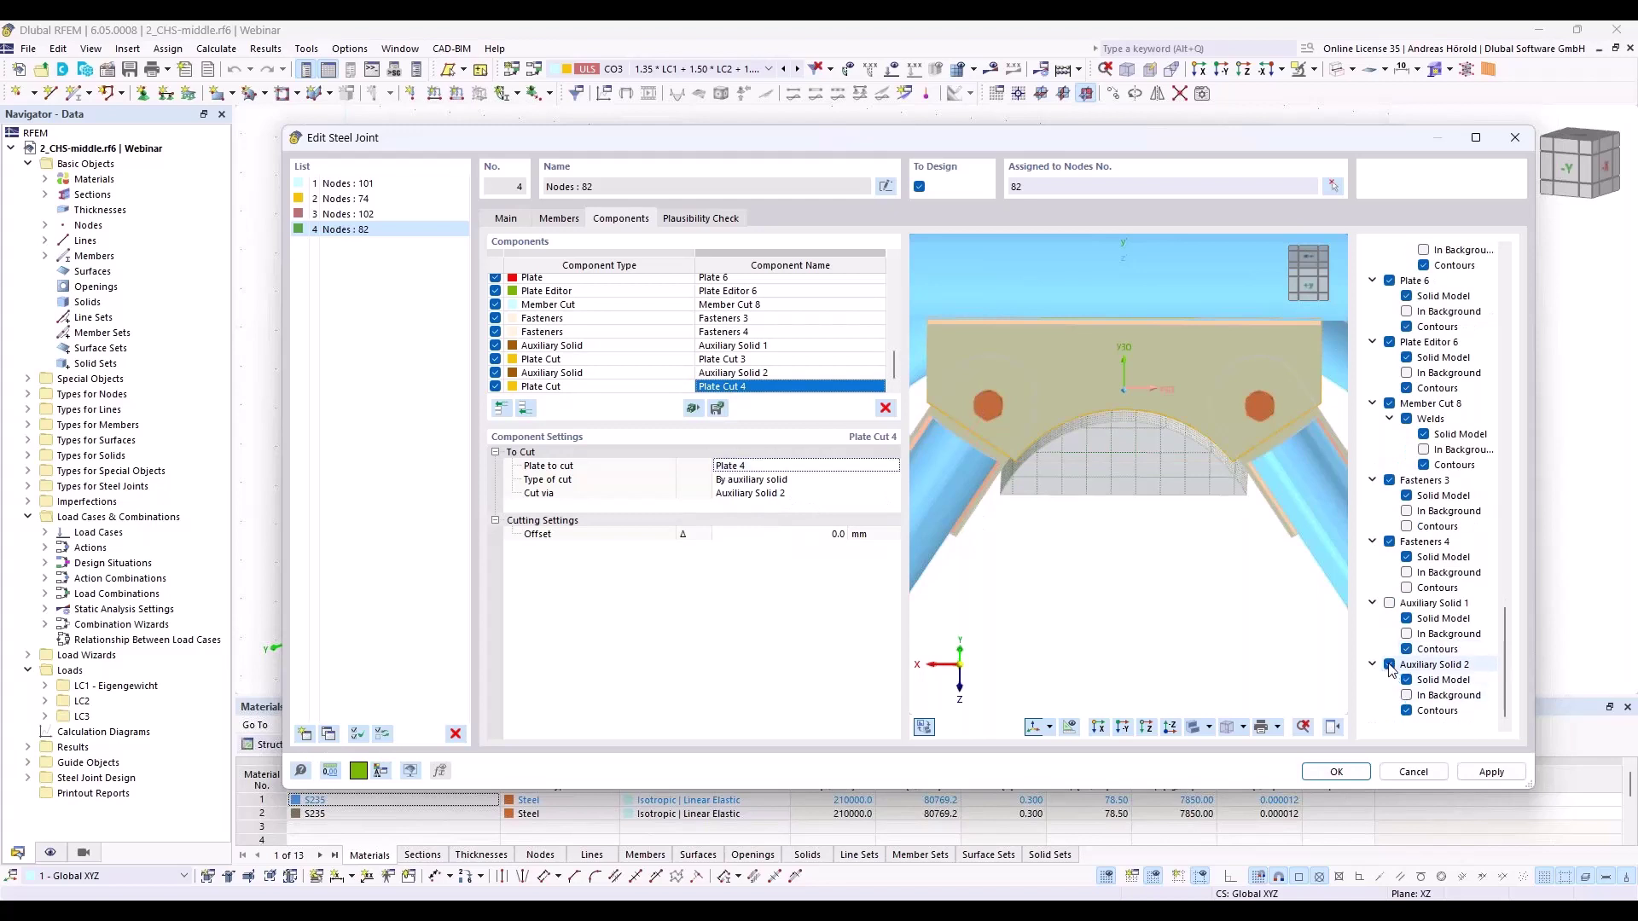
# Hide Auxiliary Solid 2 in the model preview and inspect the rounded cutouts in both gusset plates
pyautogui.click(1390, 665)
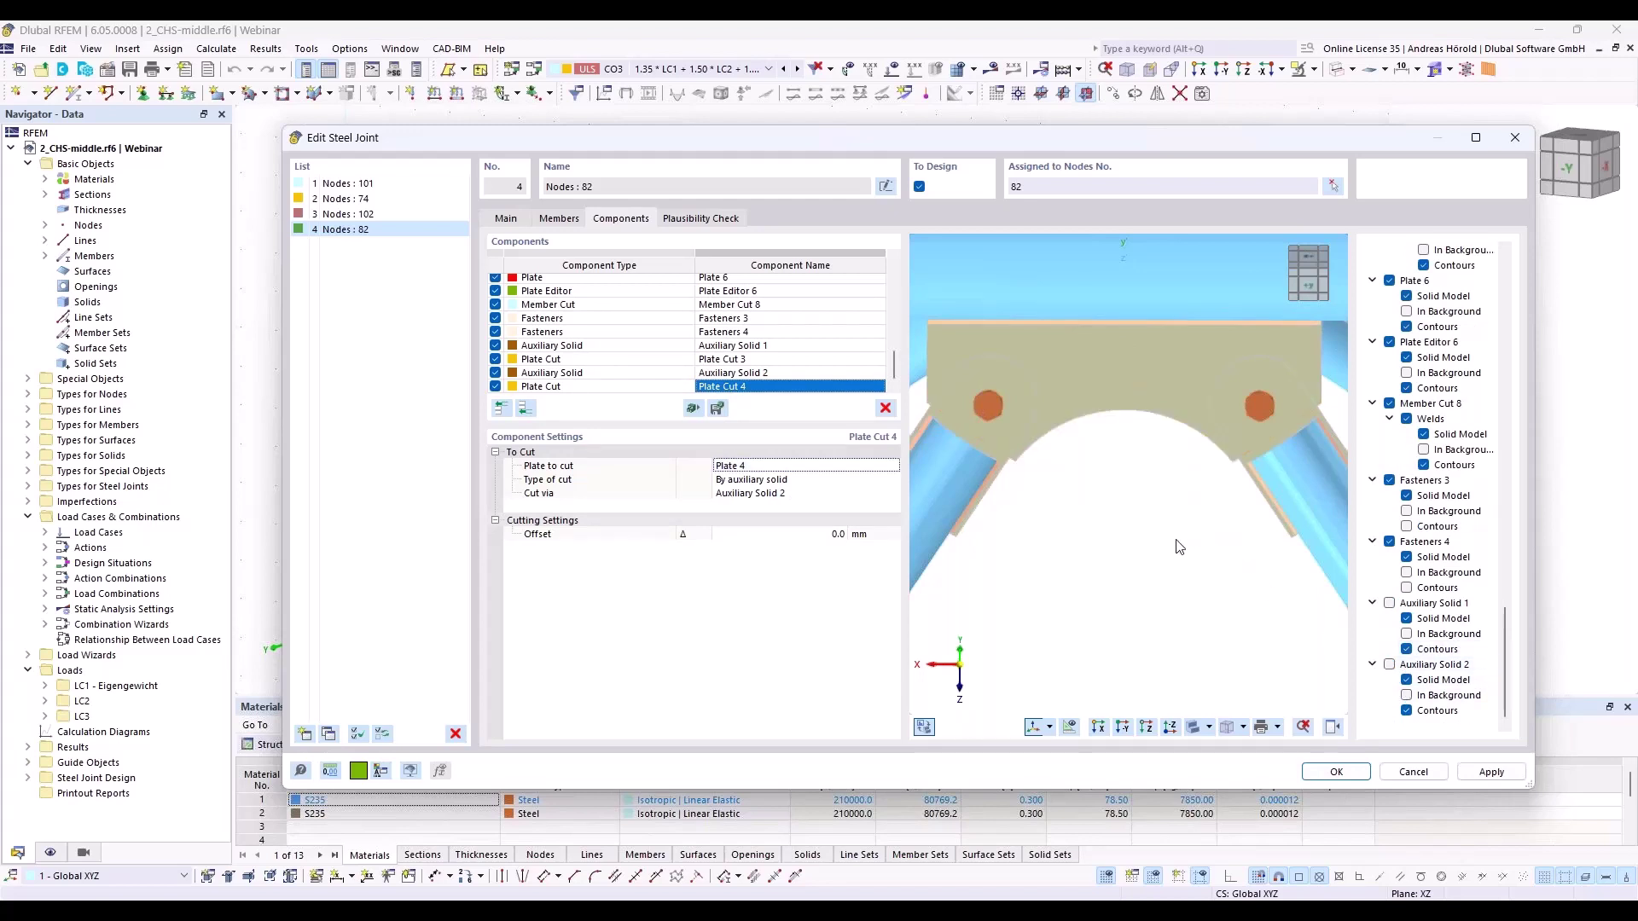
pyautogui.keyDown('ctrl'); pyautogui.moveTo(1094, 482); pyautogui.dragTo(1082, 352, button='middle'); pyautogui.keyUp('ctrl')
pyautogui.scroll(-3, 1092, 708)
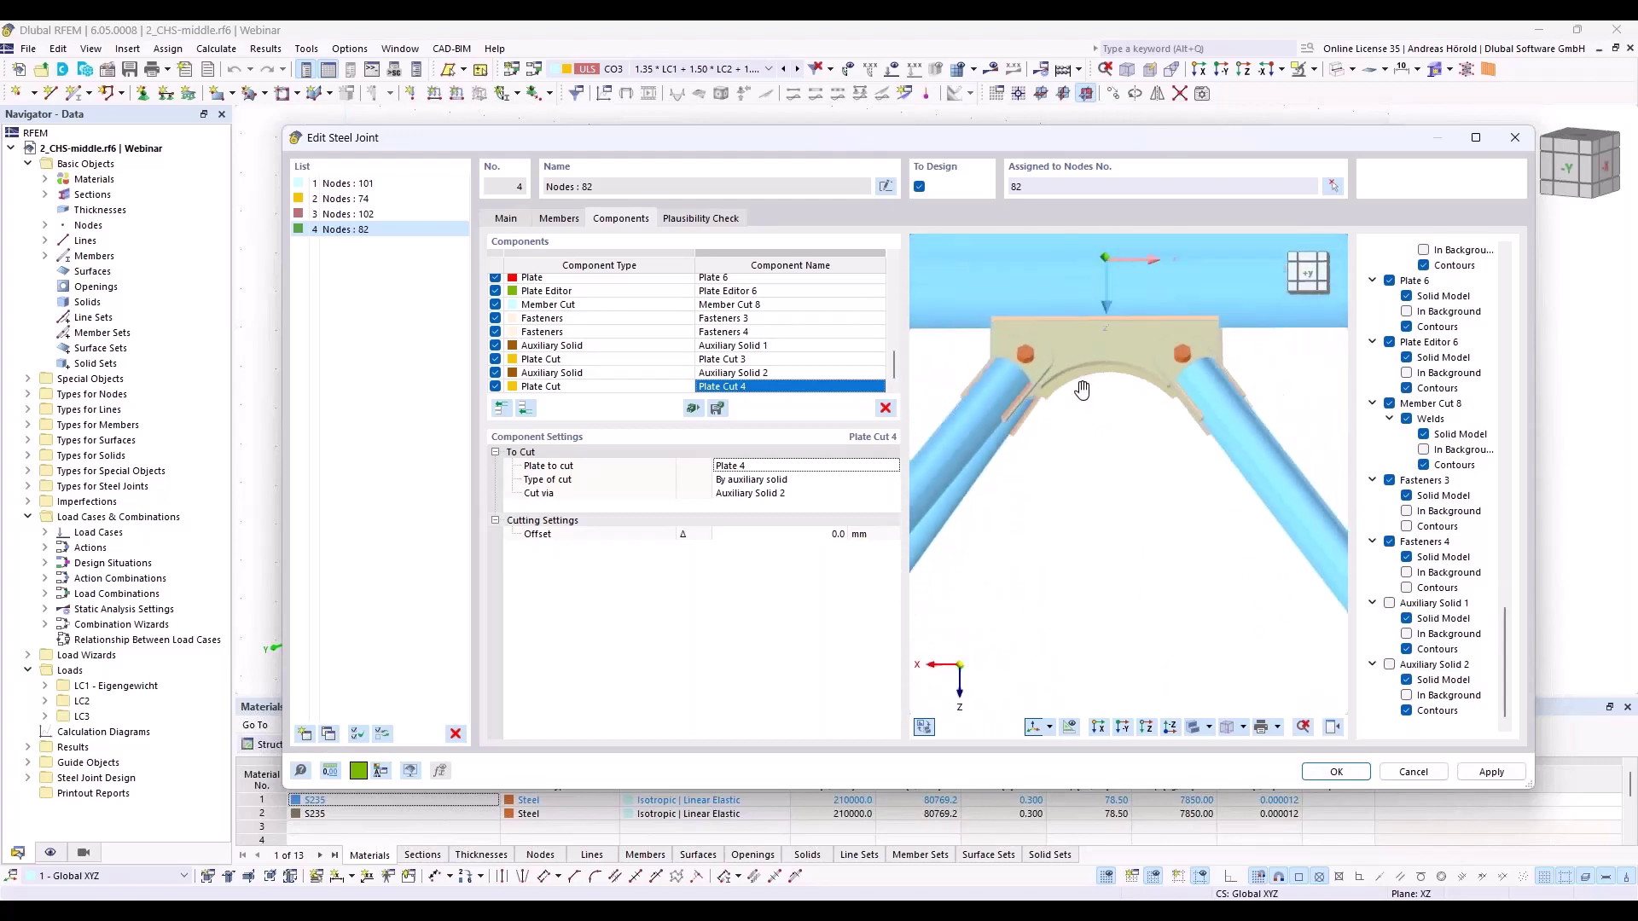
# Add another auxiliary solid at the end of the component list and set its shape to Cylinder
pyautogui.click(1124, 729)
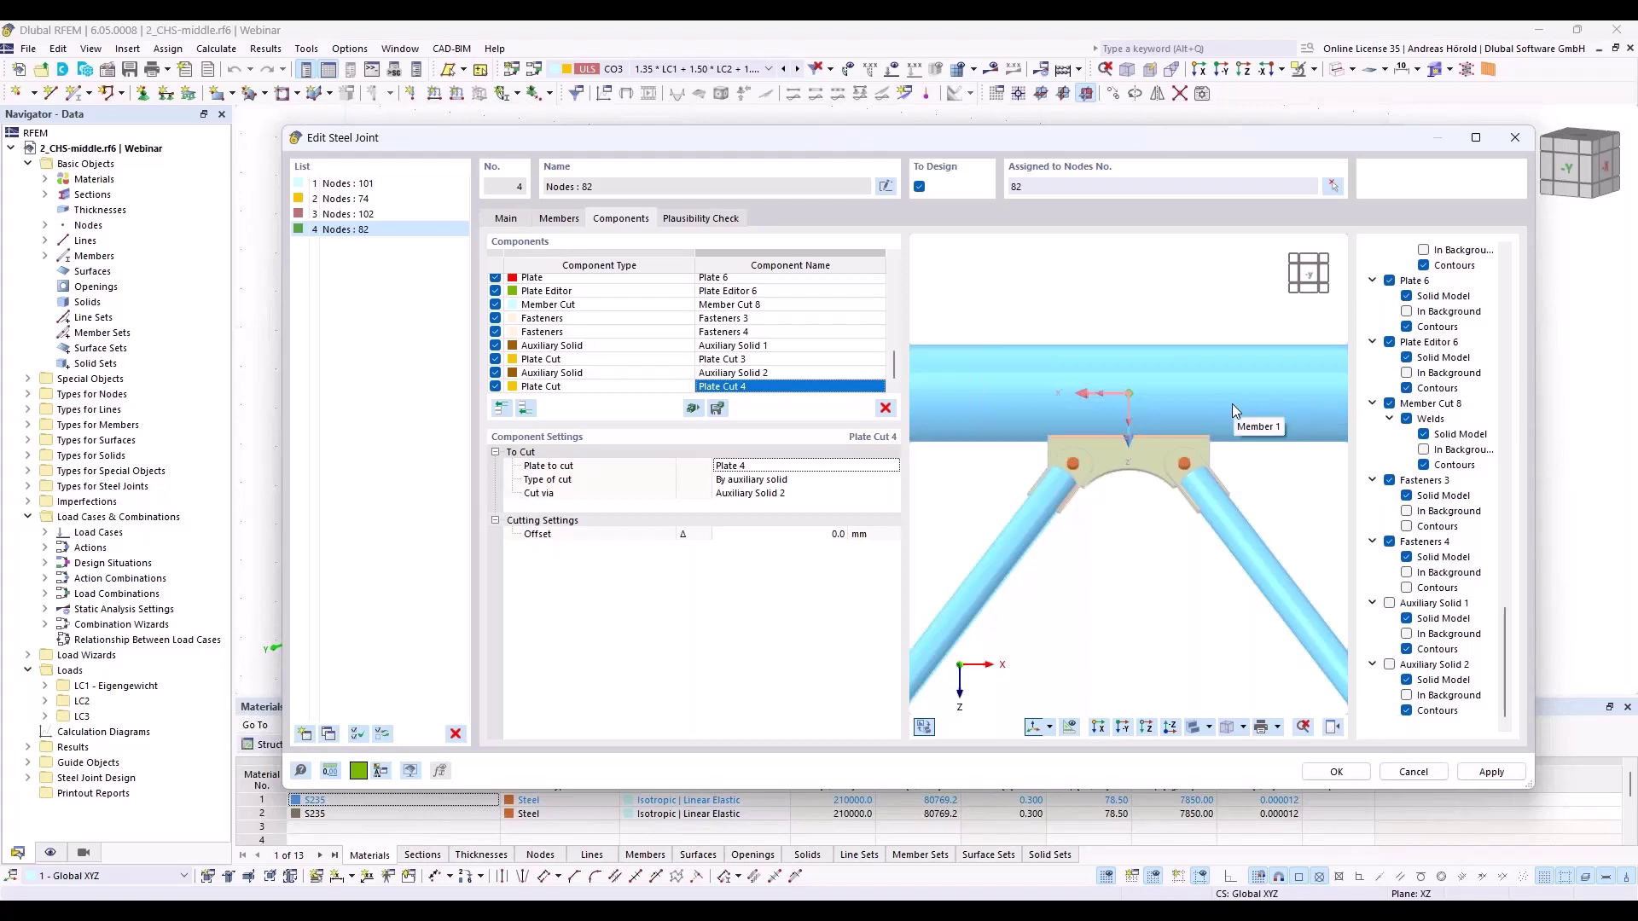
pyautogui.scroll(-2, 1107, 342)
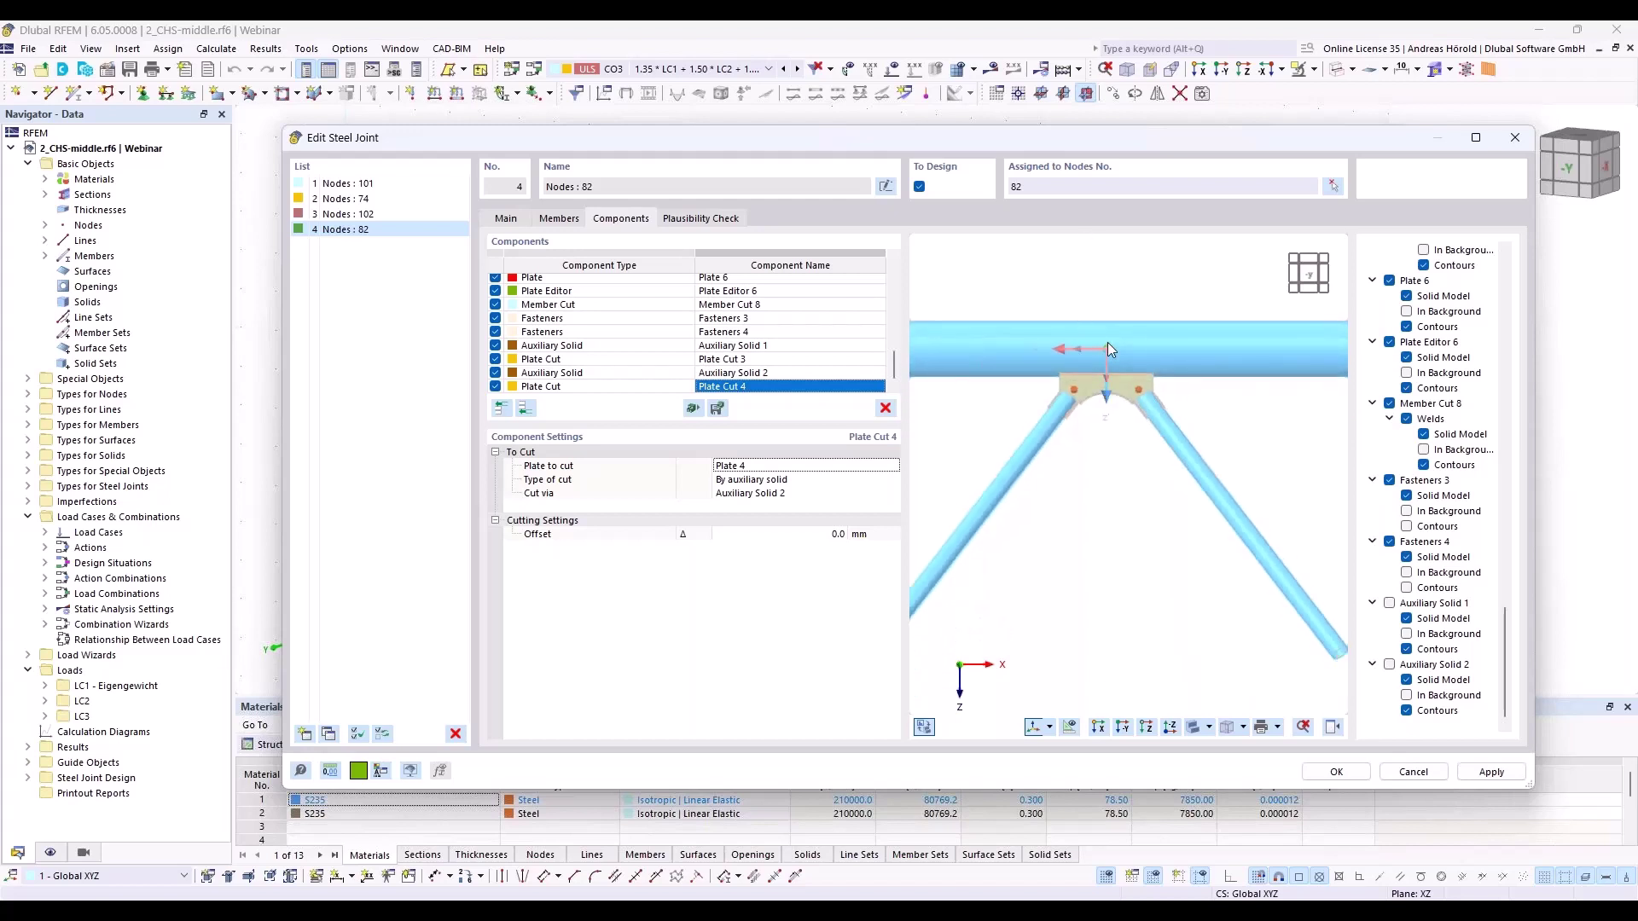
pyautogui.scroll(4, 1107, 341)
pyautogui.moveTo(1107, 342); pyautogui.dragTo(1136, 510, button='middle')
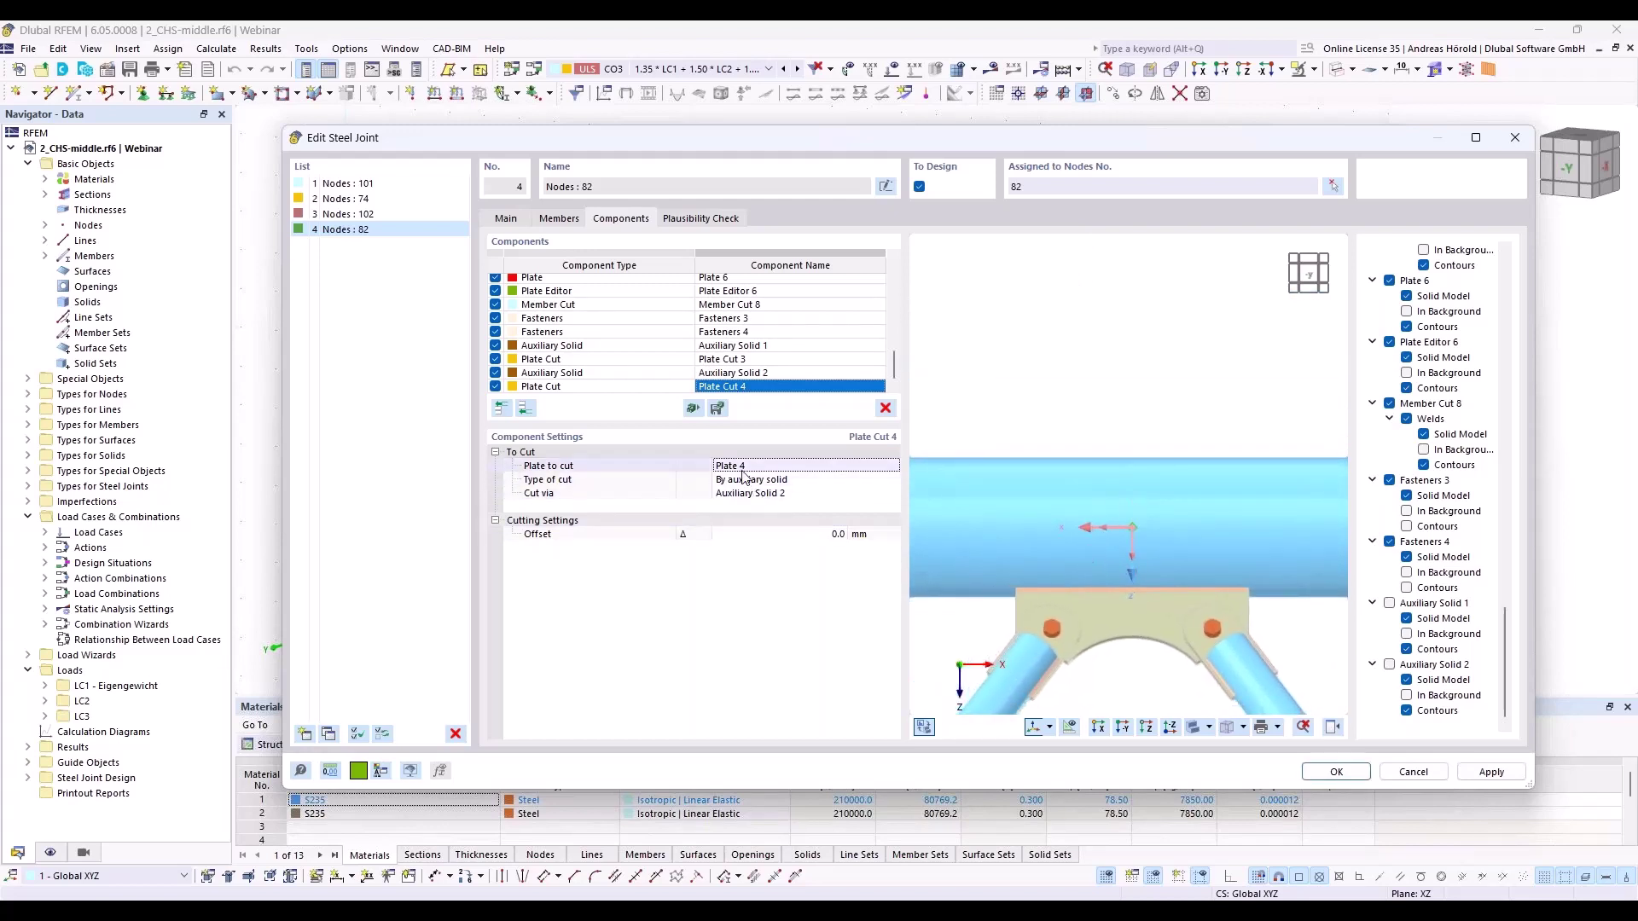
pyautogui.click(527, 409)
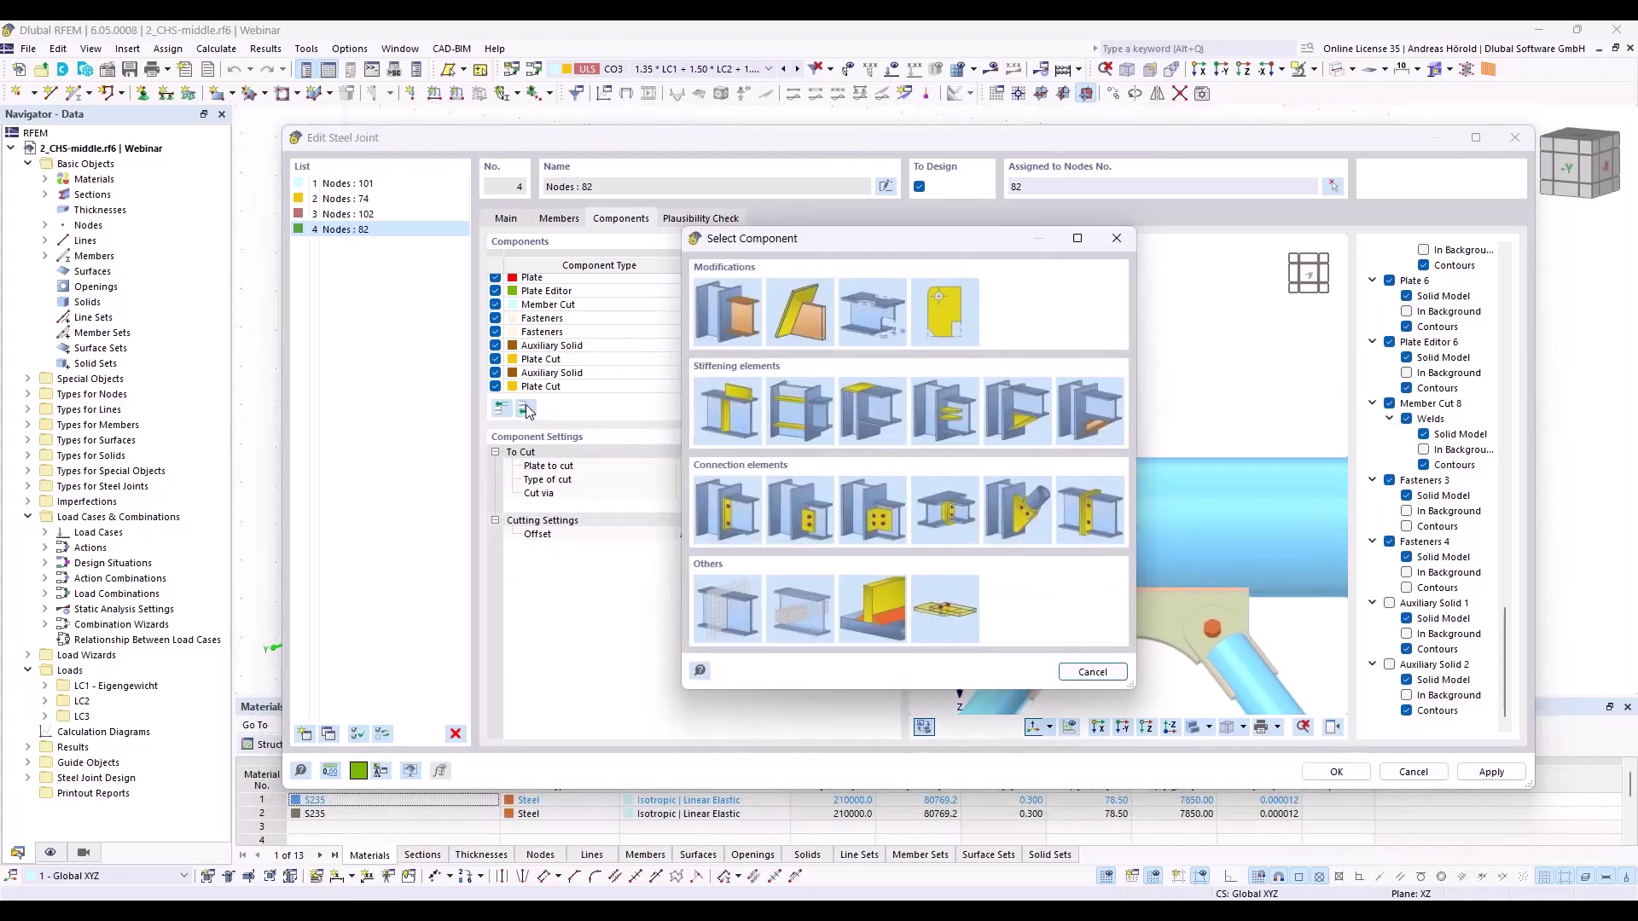
pyautogui.click(787, 604)
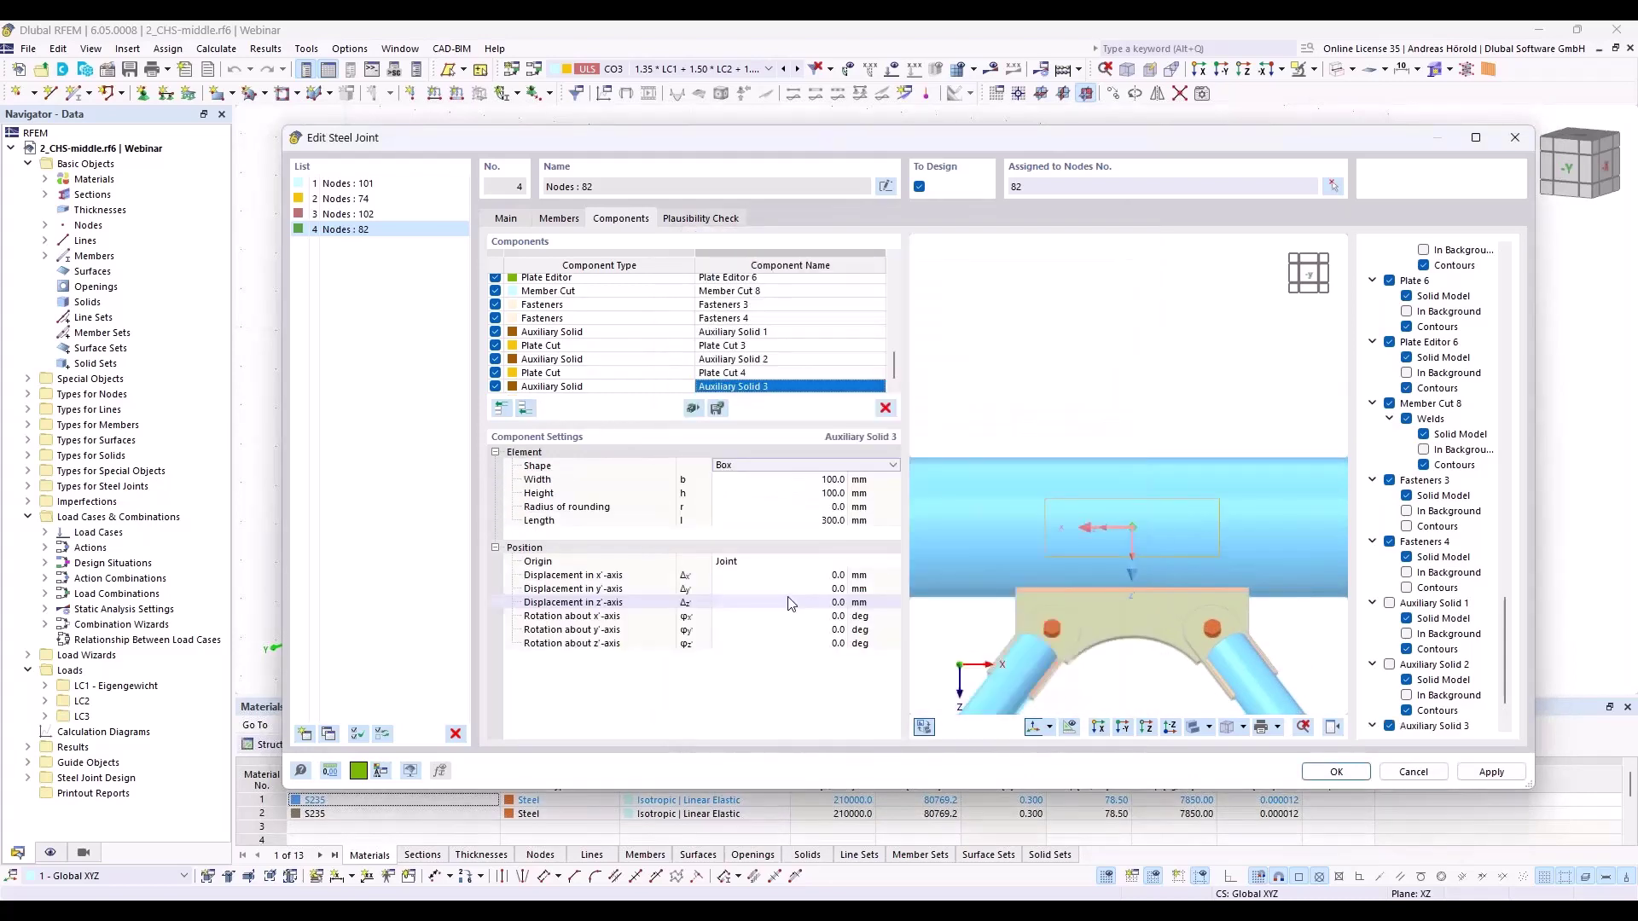
pyautogui.click(802, 465)
pyautogui.click(767, 493)
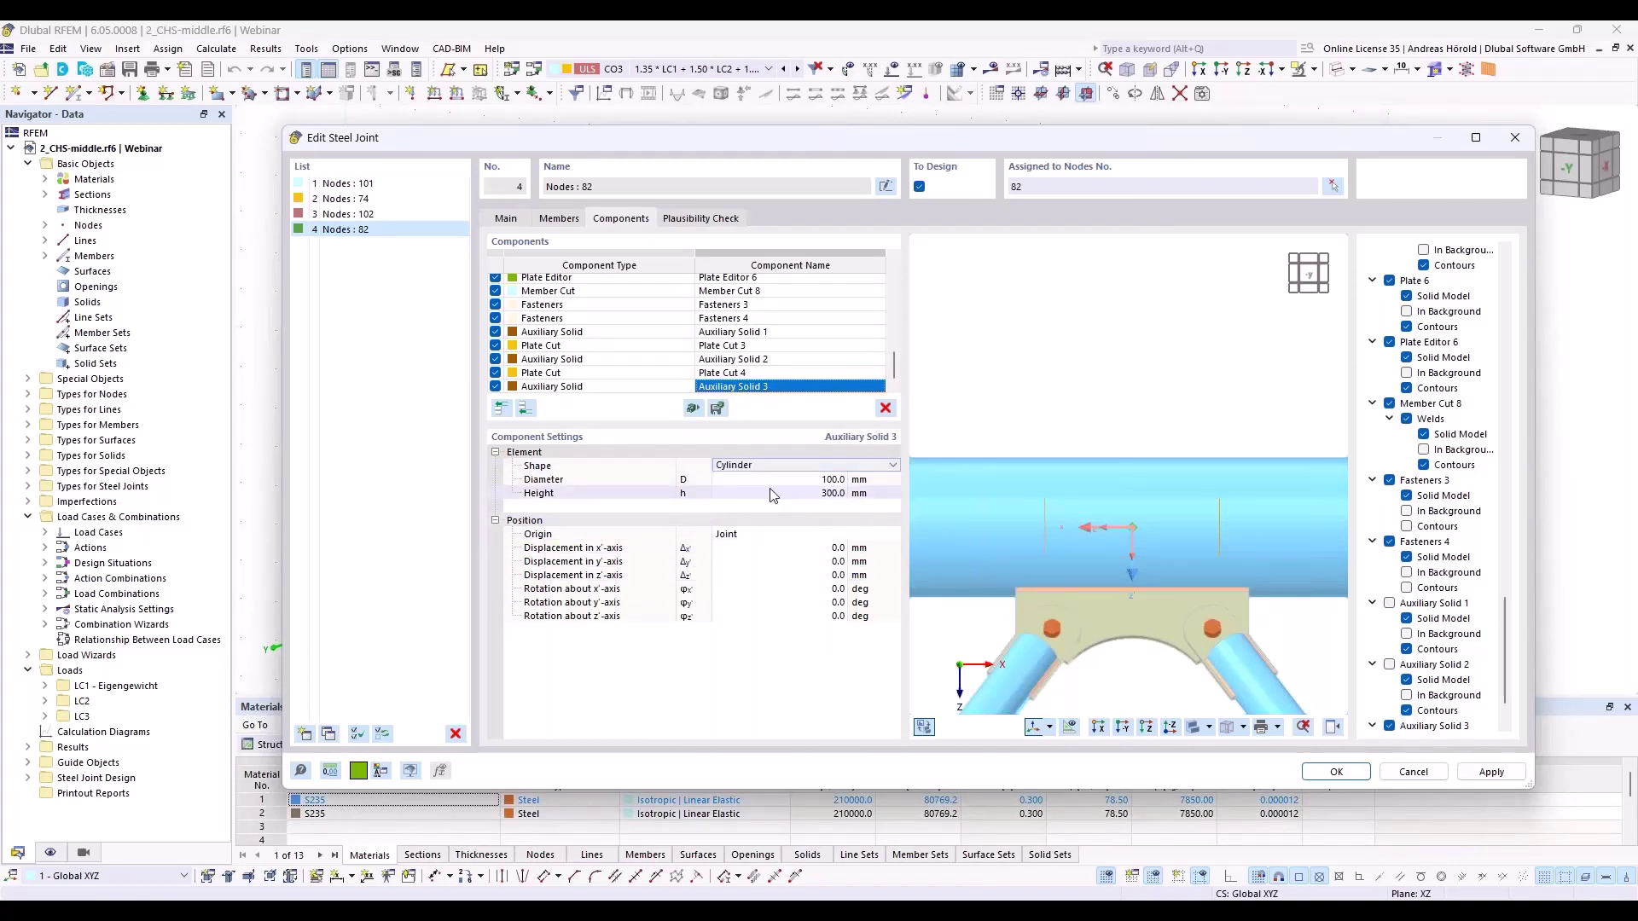
# Set the cylinder's diameter to 50 mm and its rotation about the z'-axis to 90 degrees
pyautogui.click(819, 479)
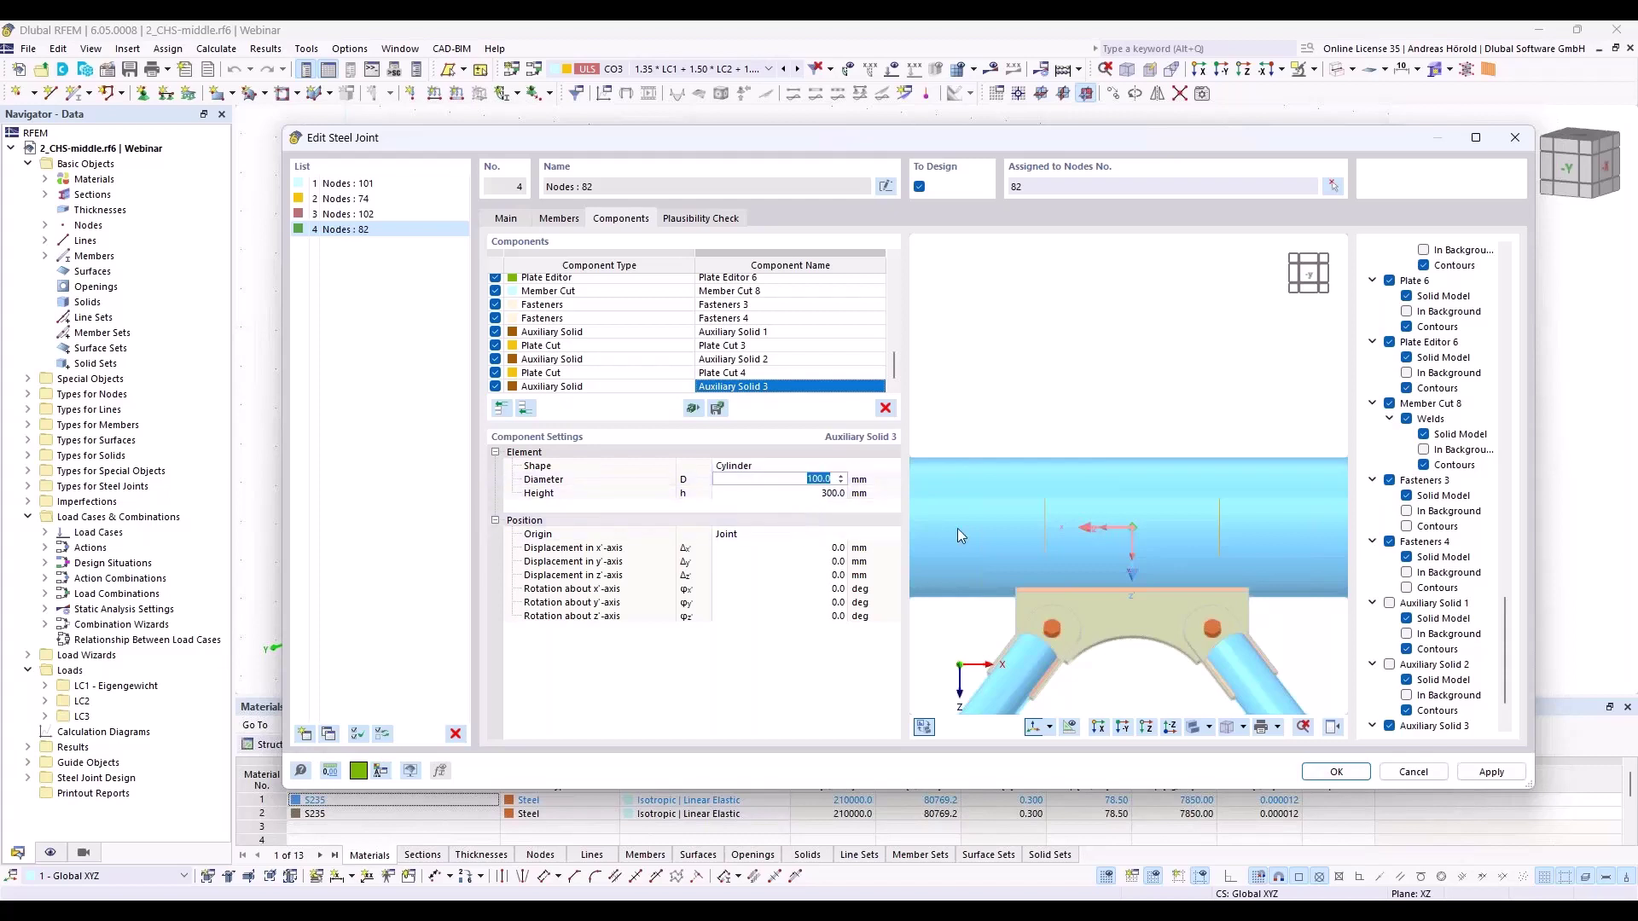
pyautogui.write('50')
pyautogui.press('Tab')
pyautogui.click(828, 616)
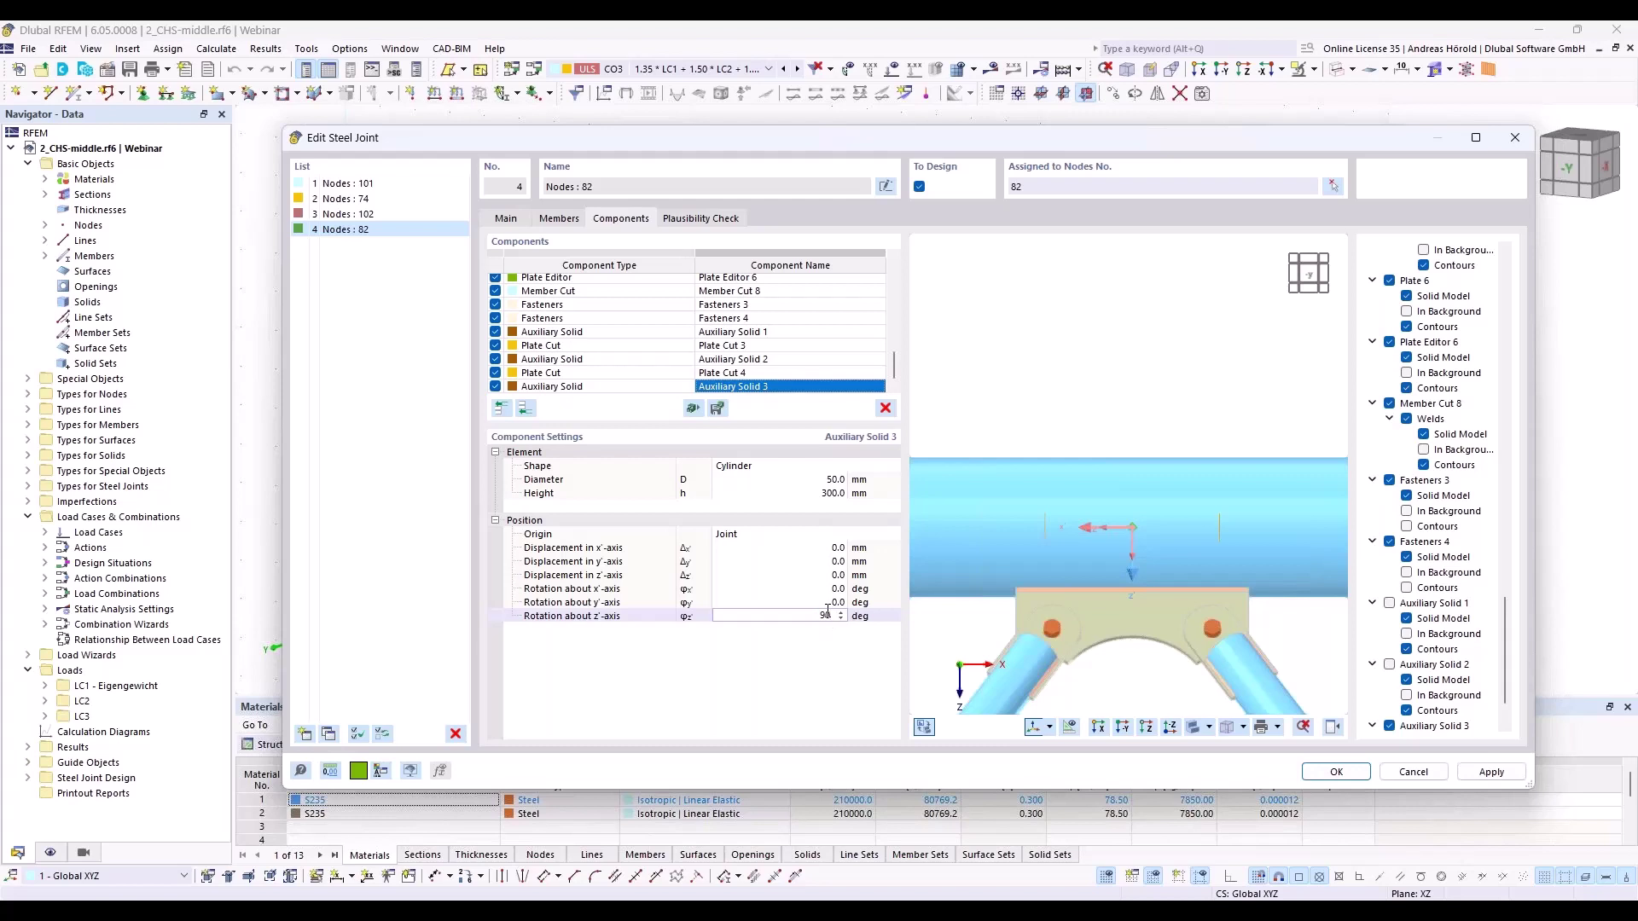
pyautogui.write('90')
pyautogui.press('Return')
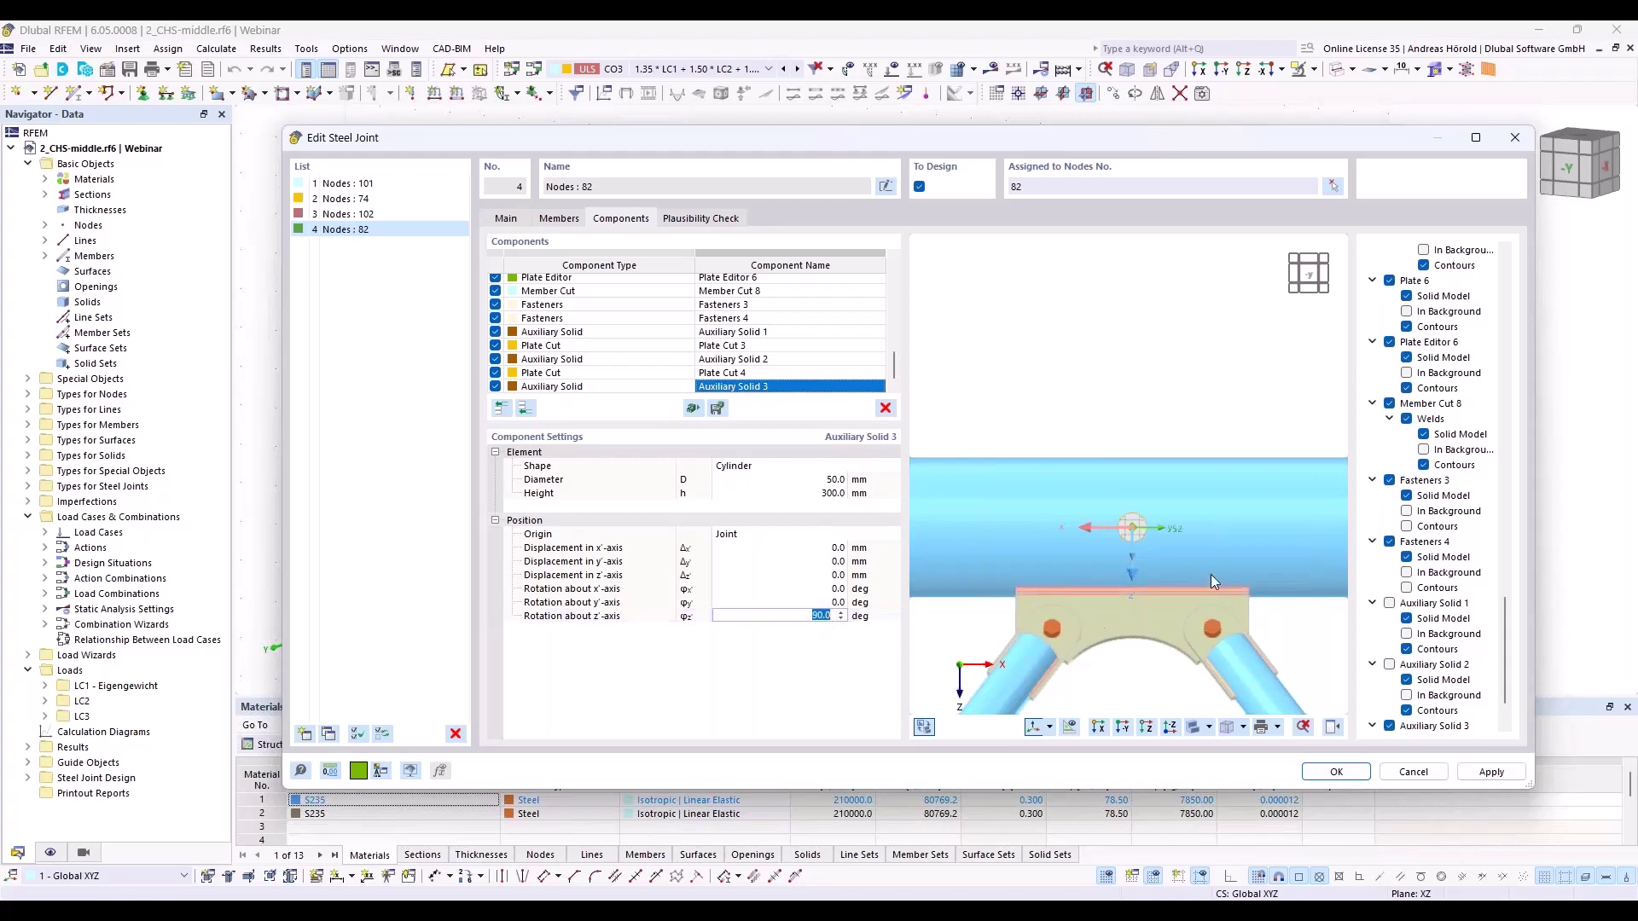
# Displace the cylinder by -120 mm along the x'-axis and 40 mm along the z'-axis
pyautogui.keyDown('ctrl'); pyautogui.moveTo(1211, 575); pyautogui.dragTo(1207, 343, button='middle'); pyautogui.keyUp('ctrl')
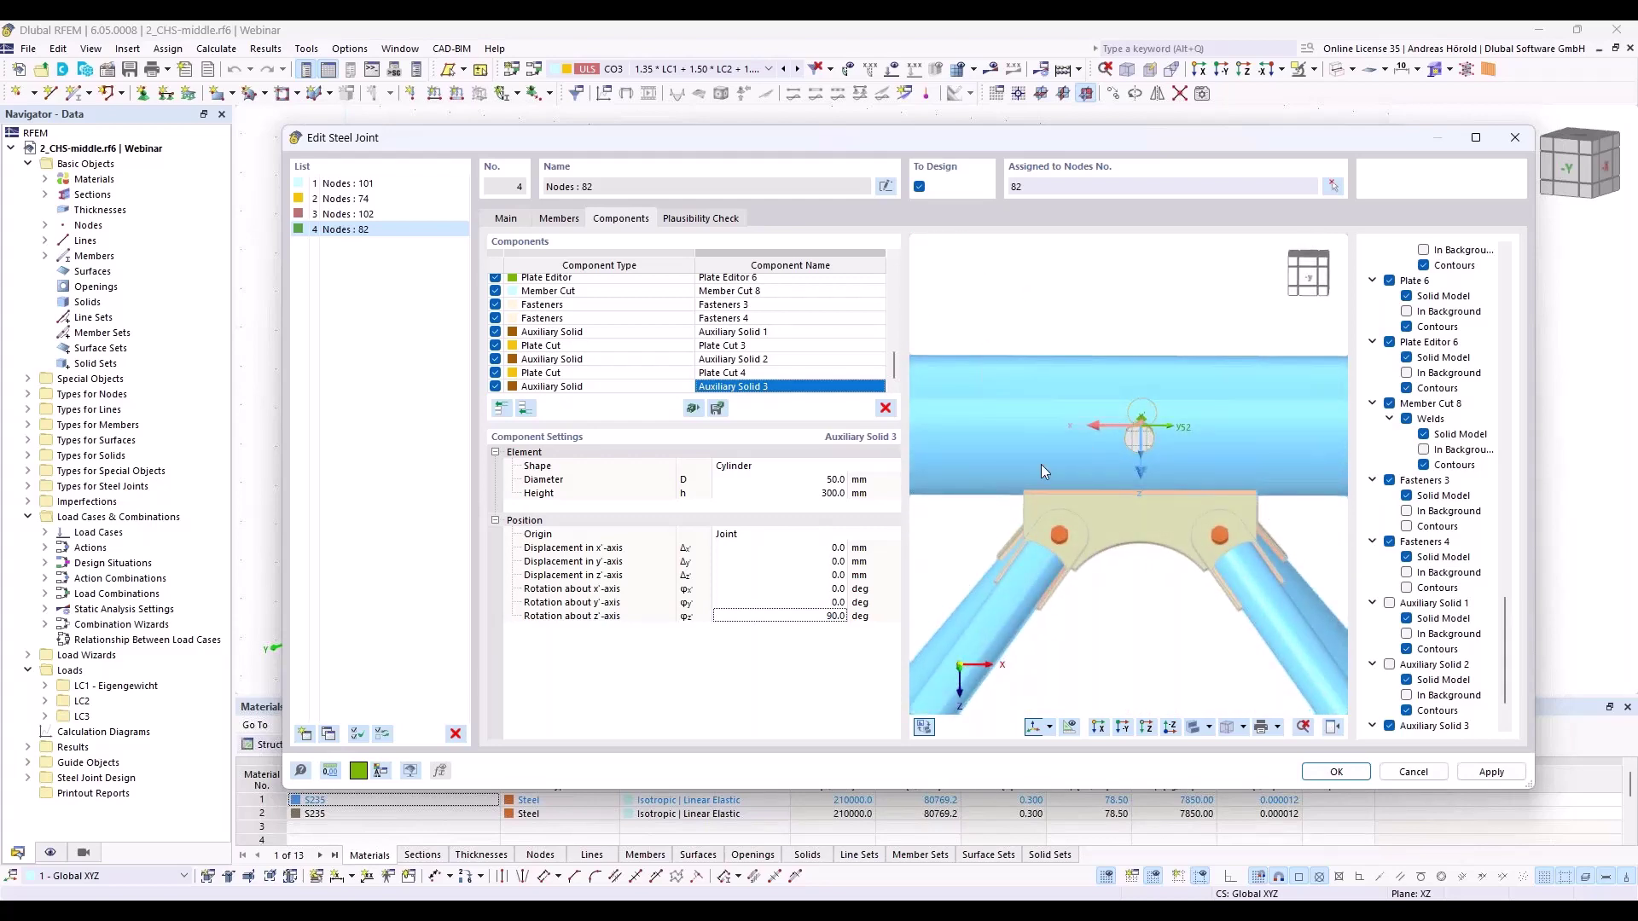
pyautogui.click(841, 549)
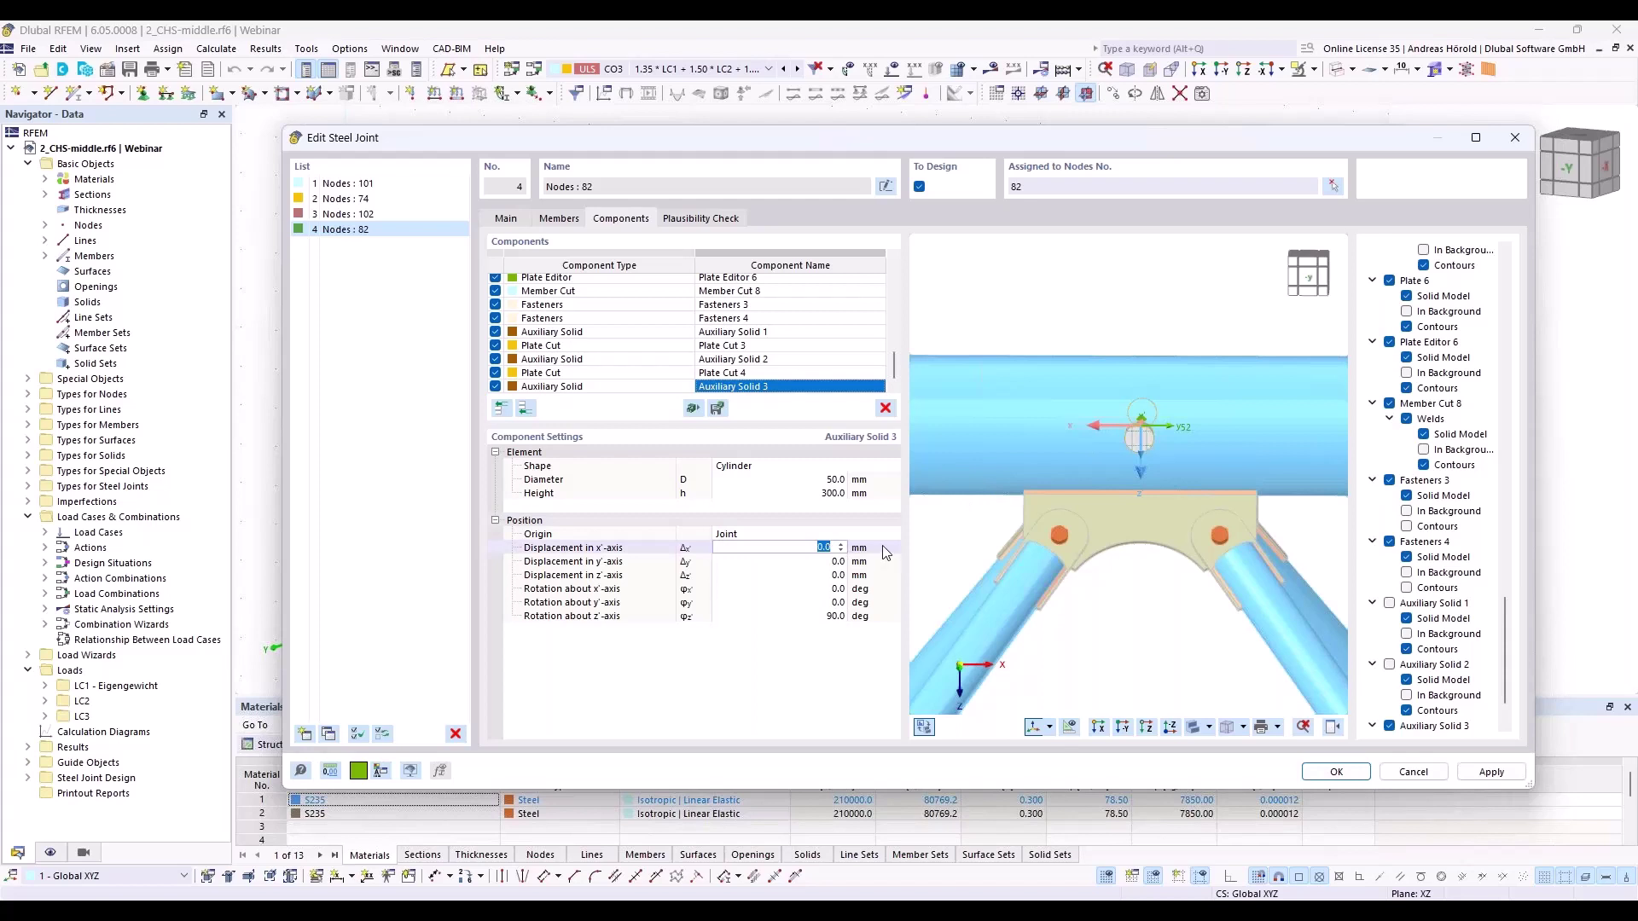
pyautogui.write('-120')
pyautogui.press('Tab')
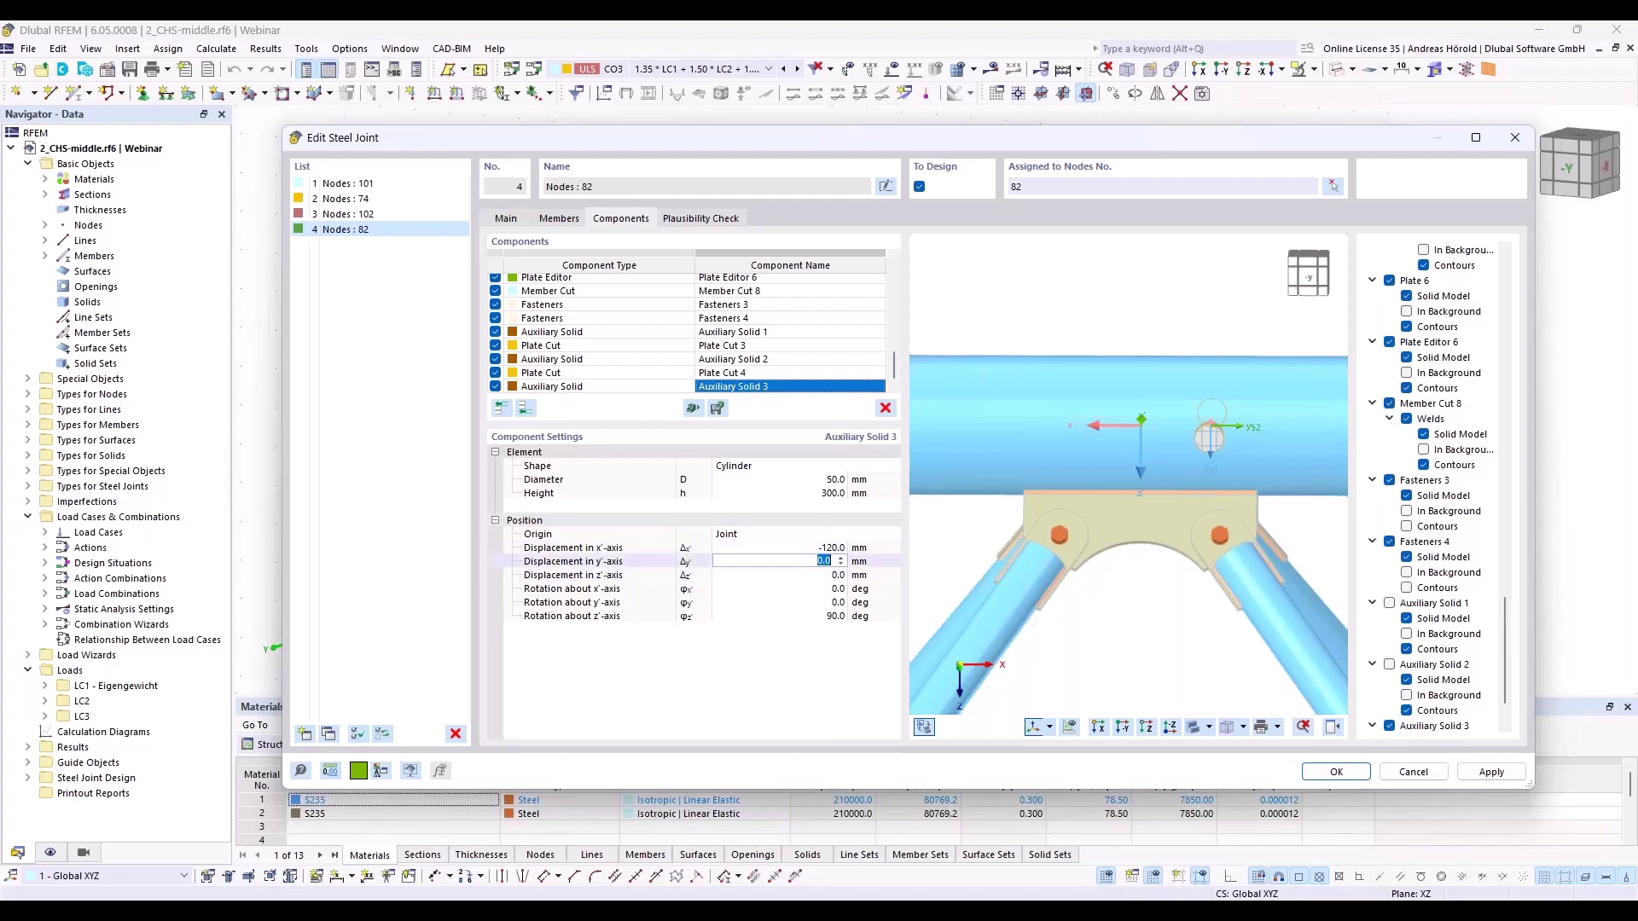
pyautogui.click(834, 575)
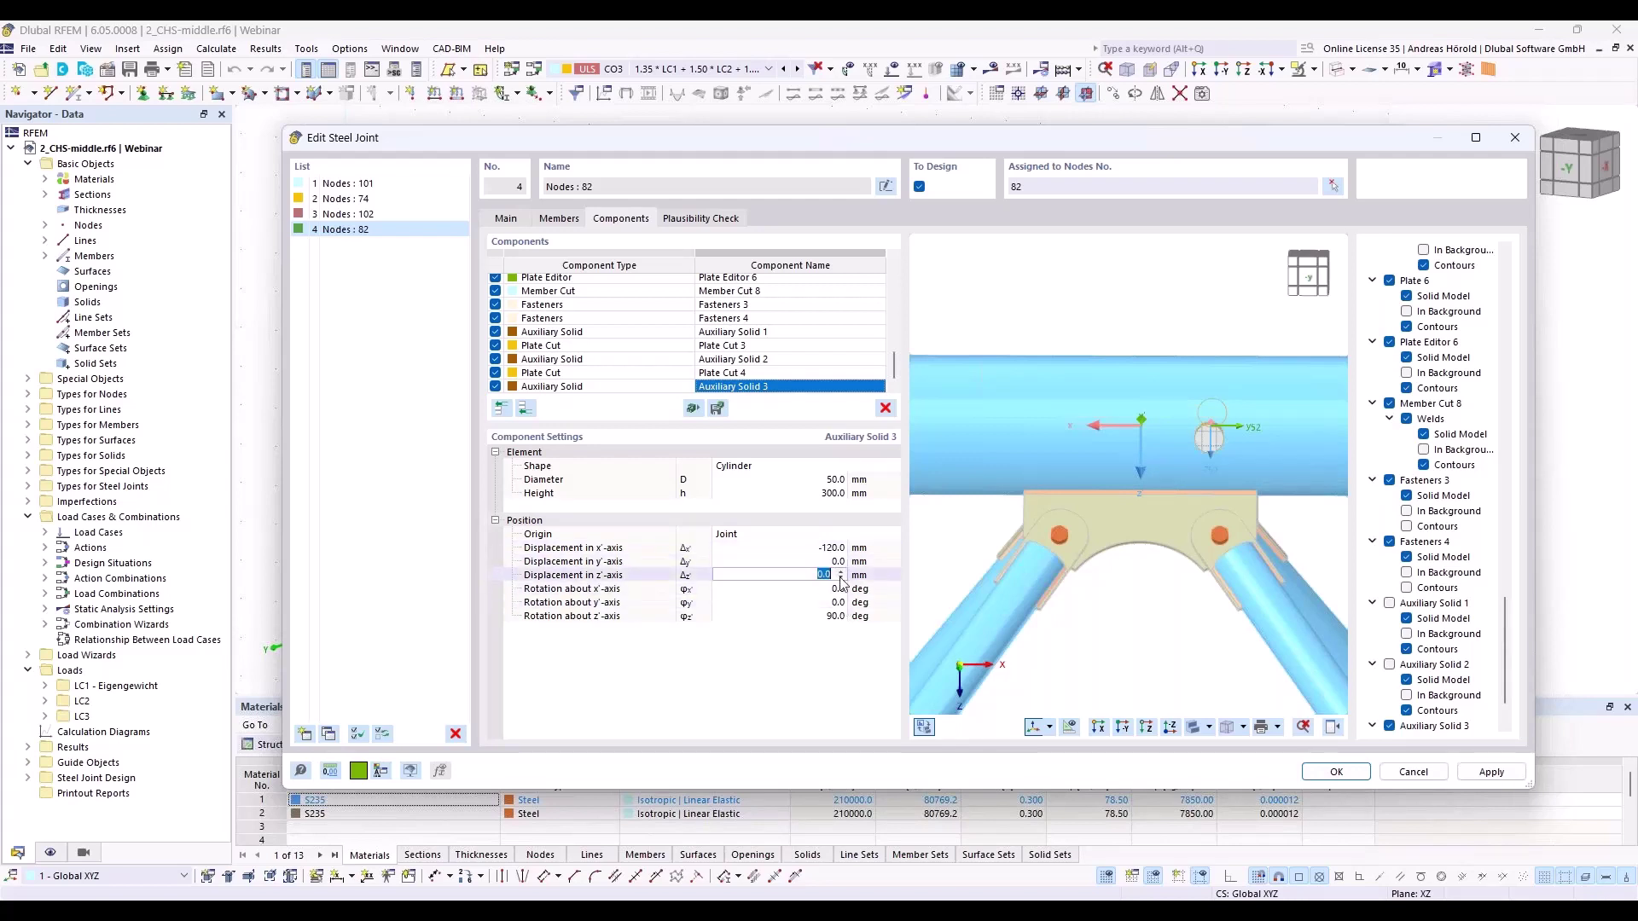
pyautogui.write('40')
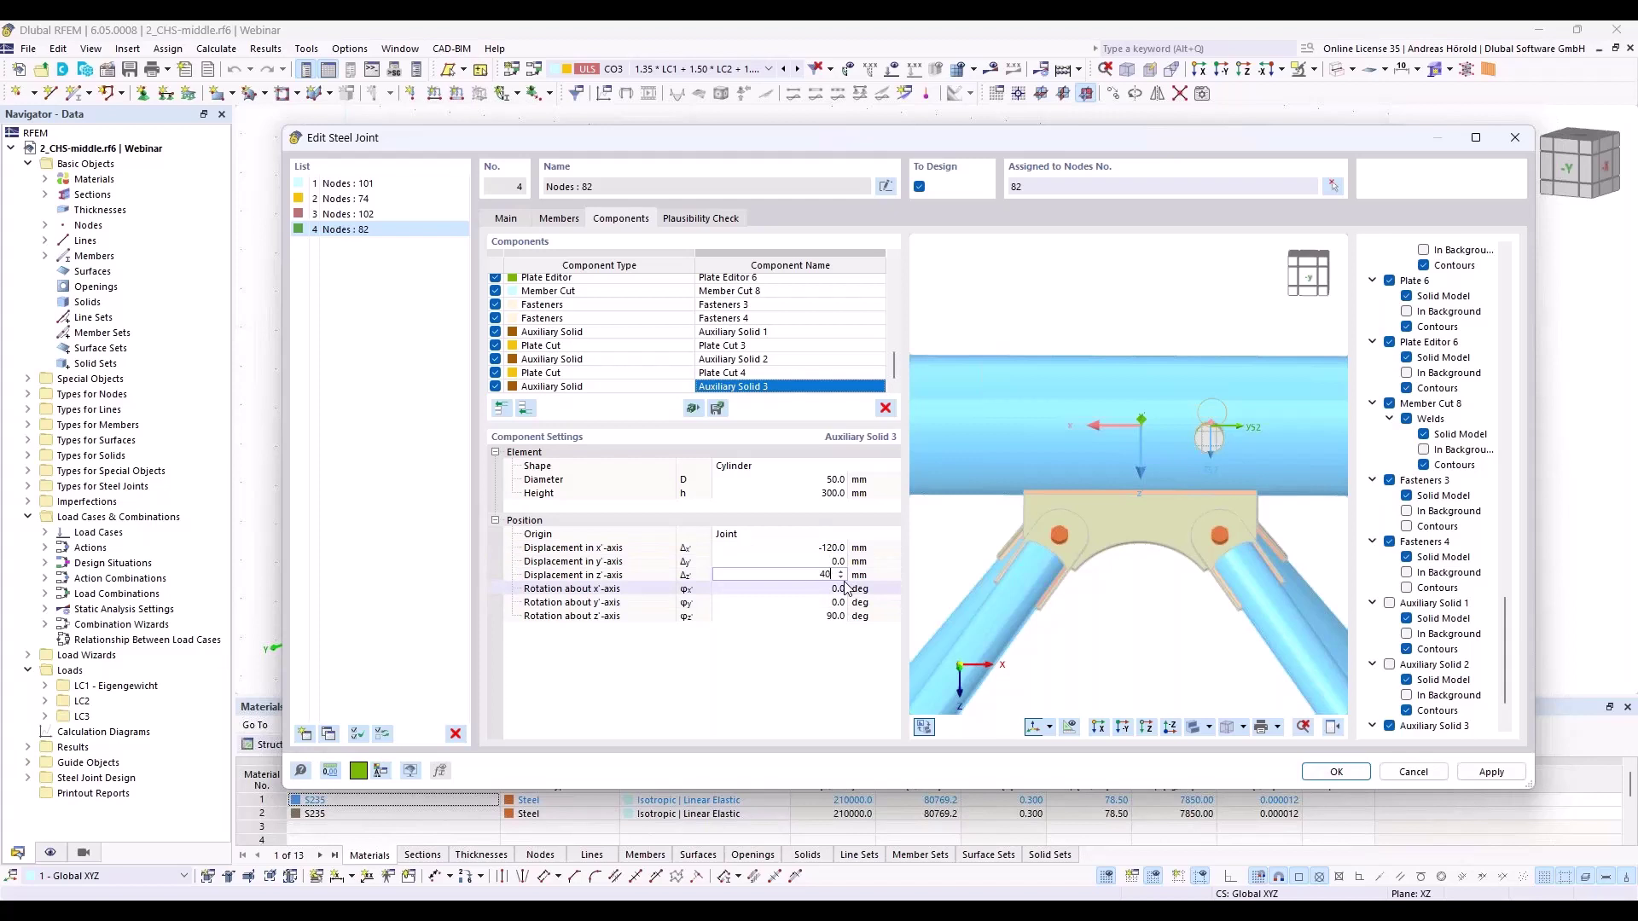
pyautogui.click(846, 587)
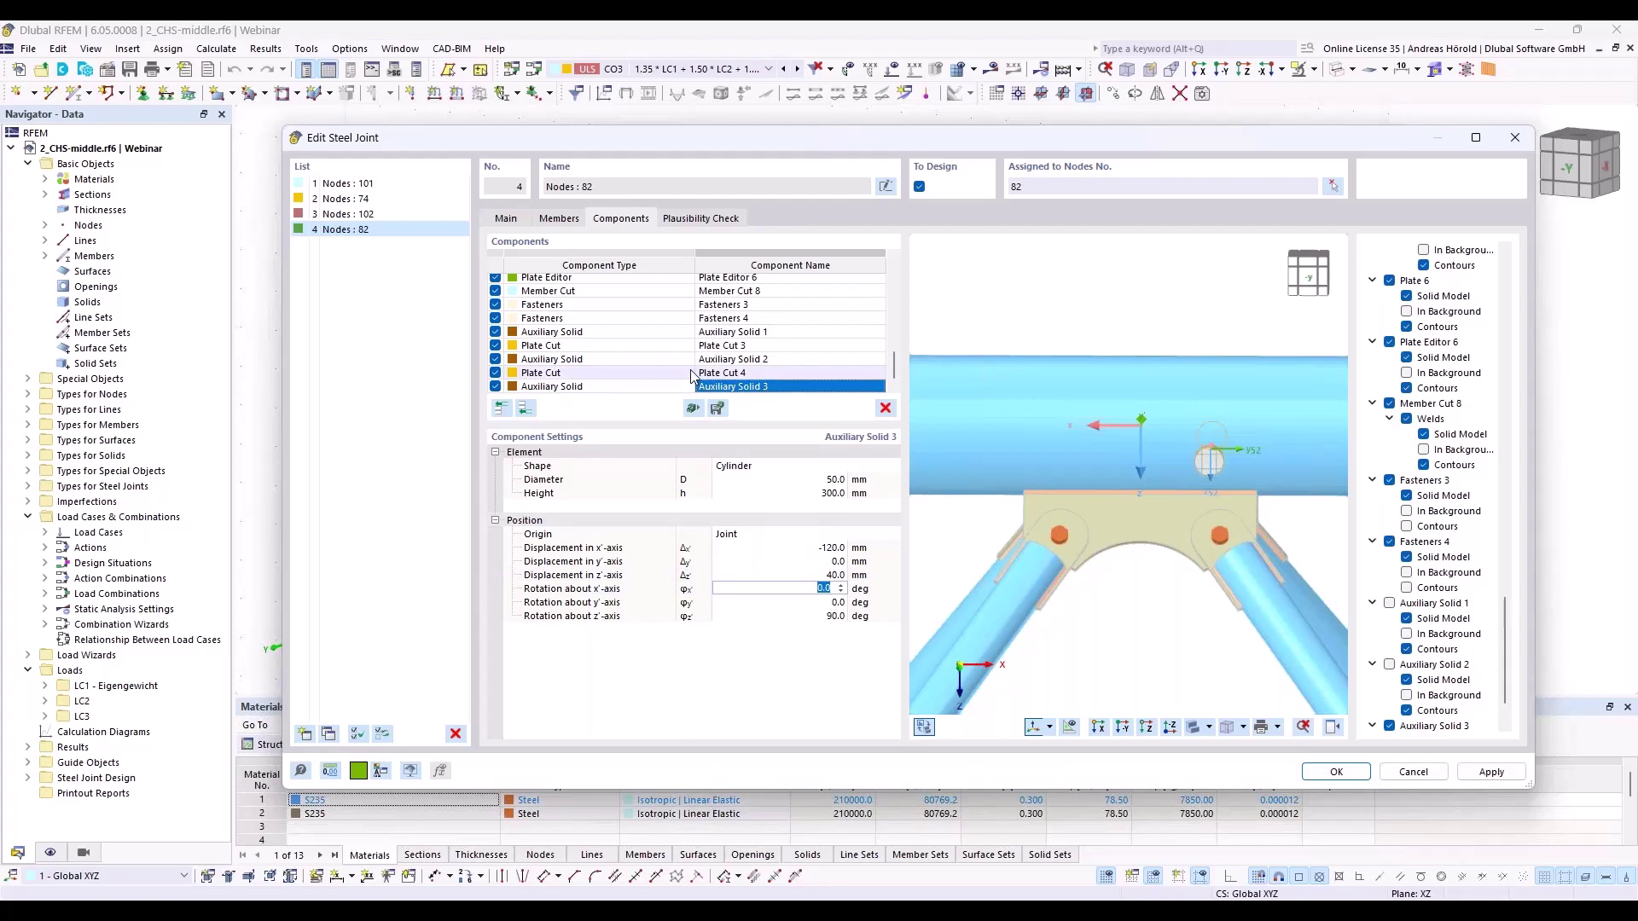
# Add a member cut at the end of the component list and set Member 1 as the member to cut
pyautogui.click(532, 411)
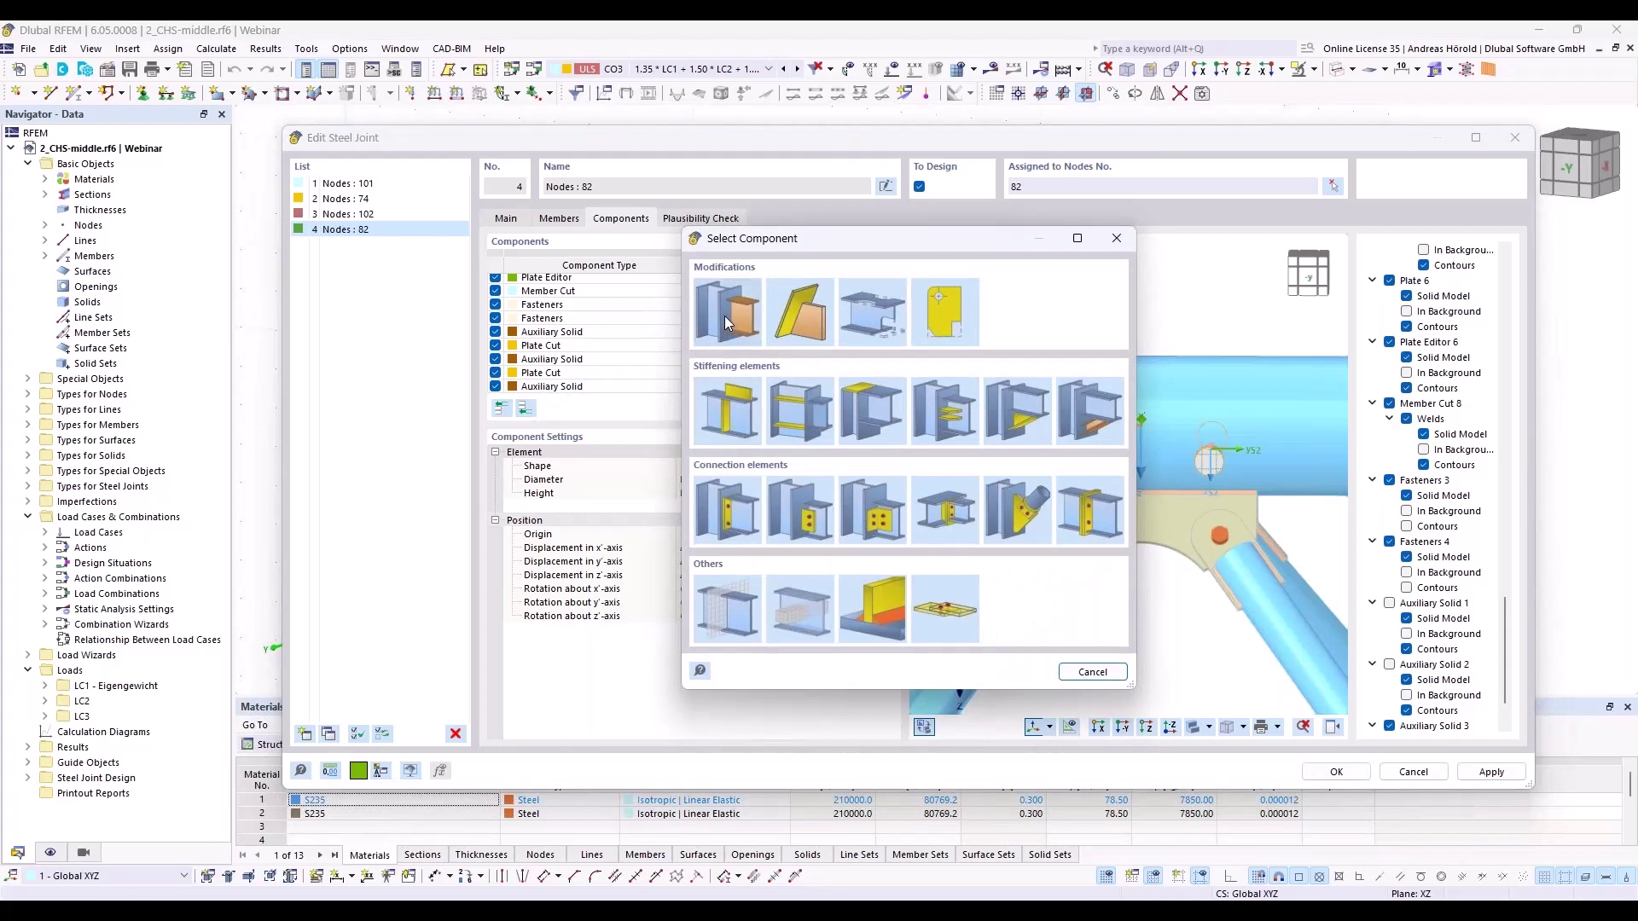
pyautogui.click(726, 321)
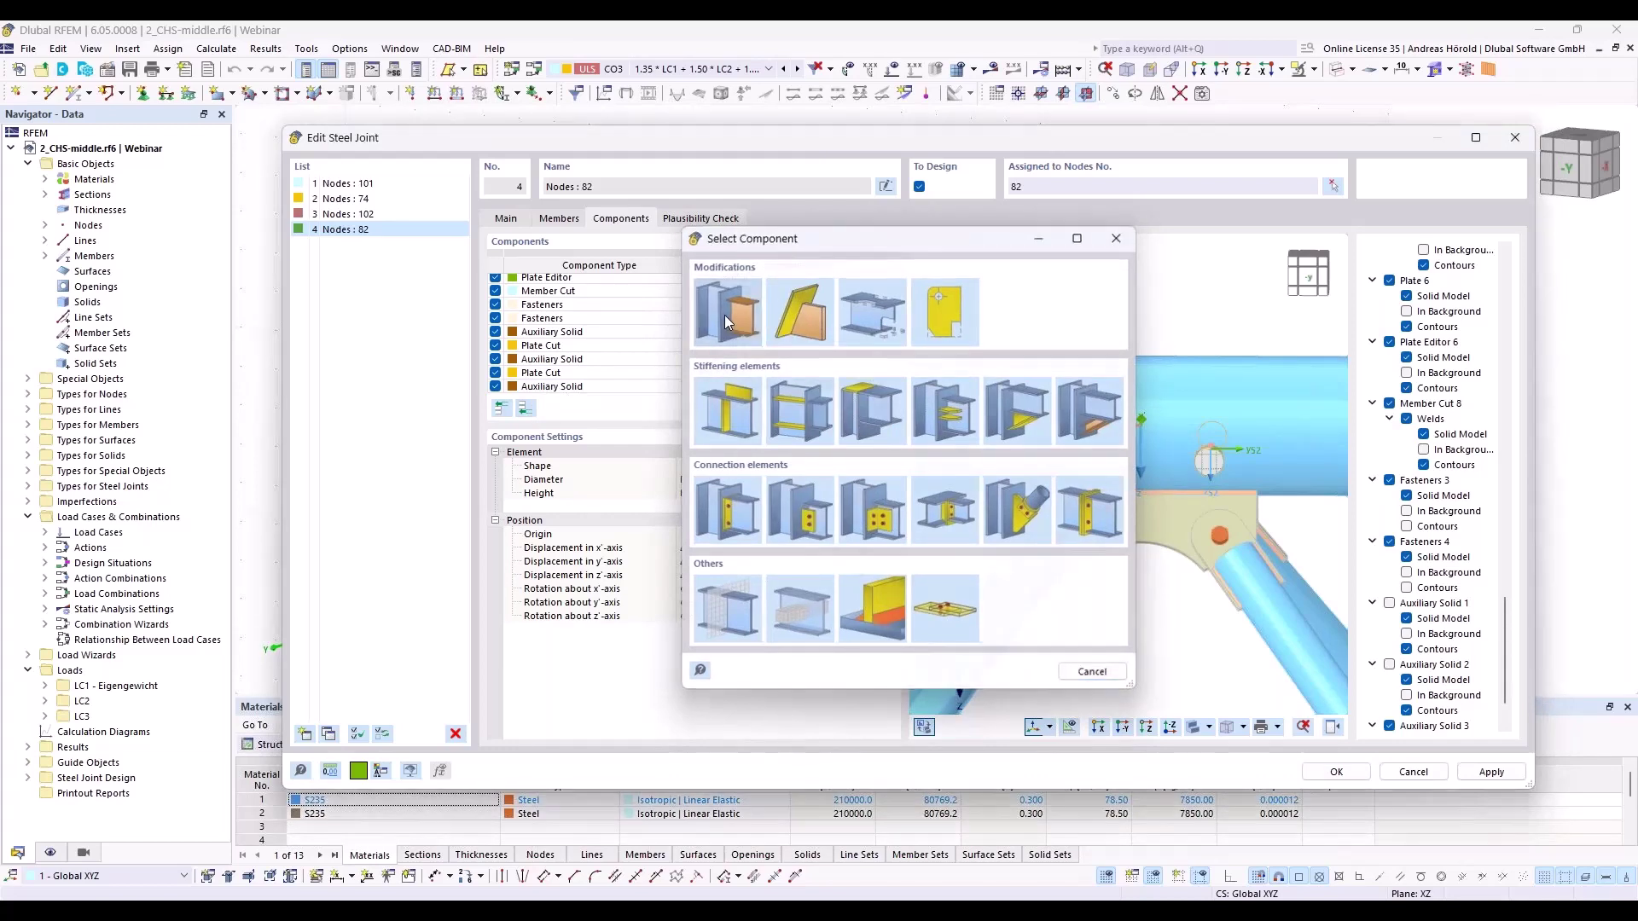
pyautogui.click(754, 466)
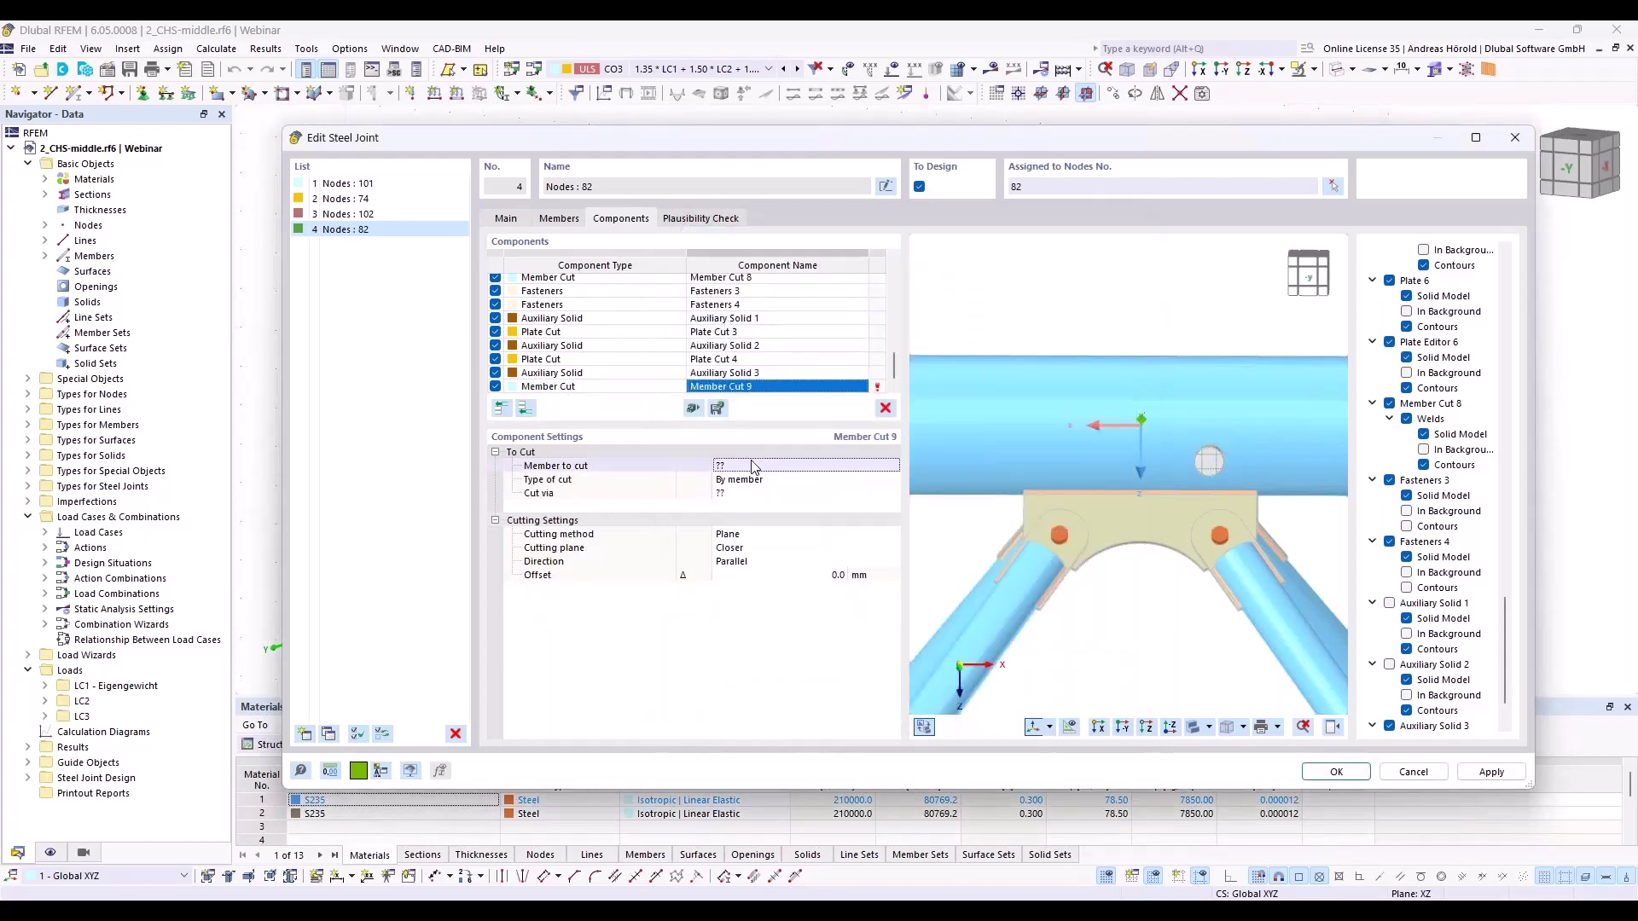
pyautogui.click(754, 467)
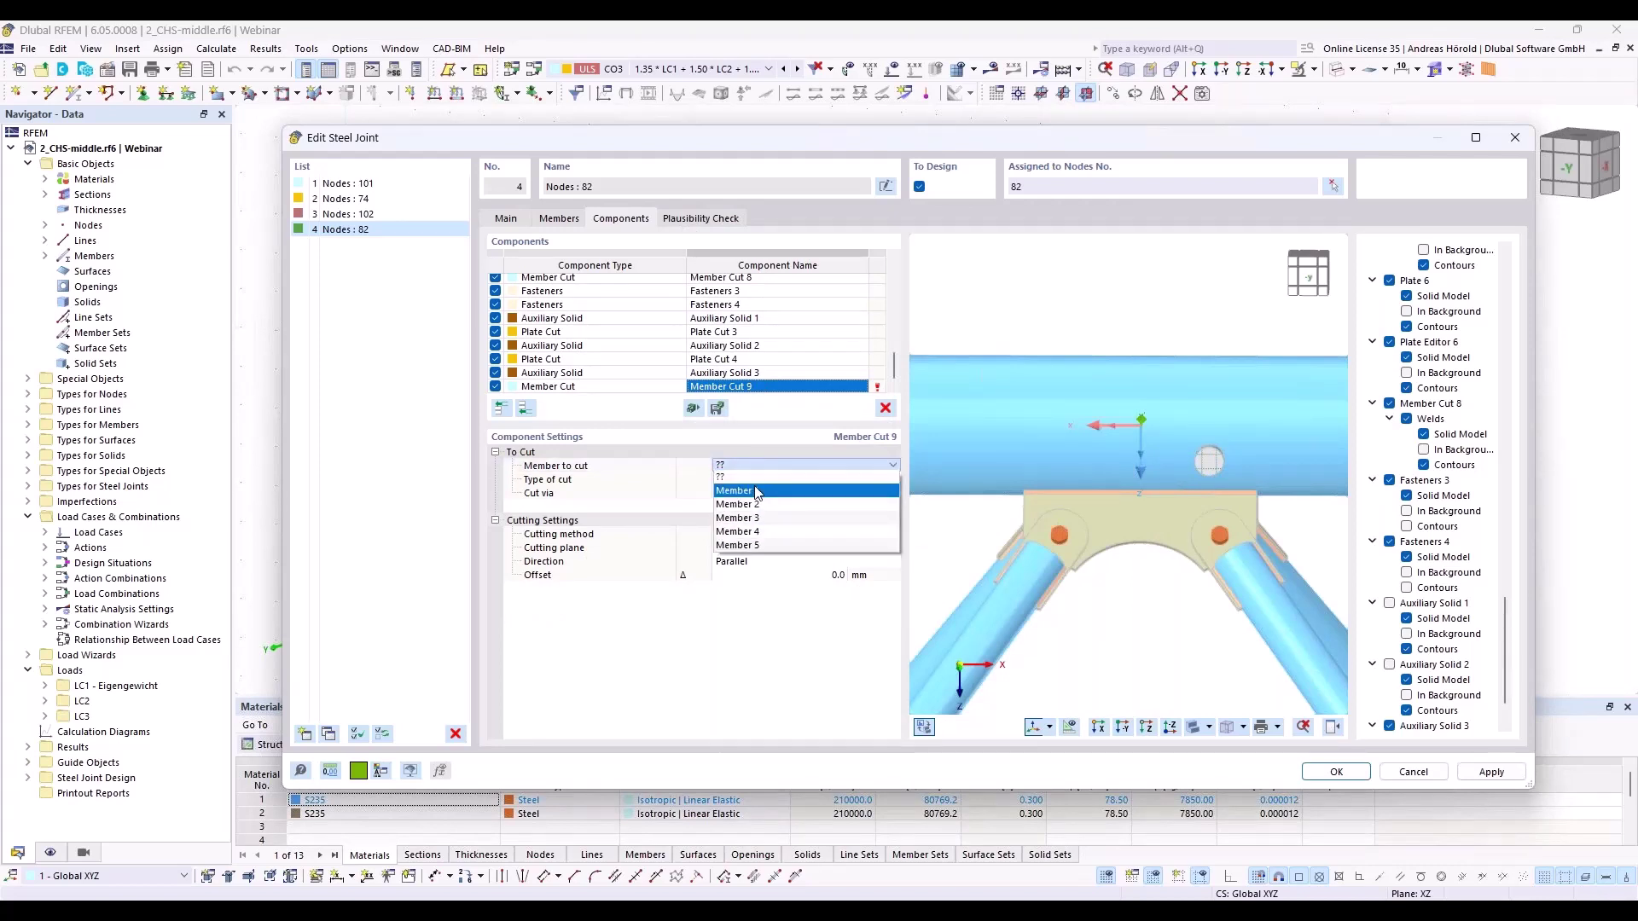
pyautogui.click(757, 493)
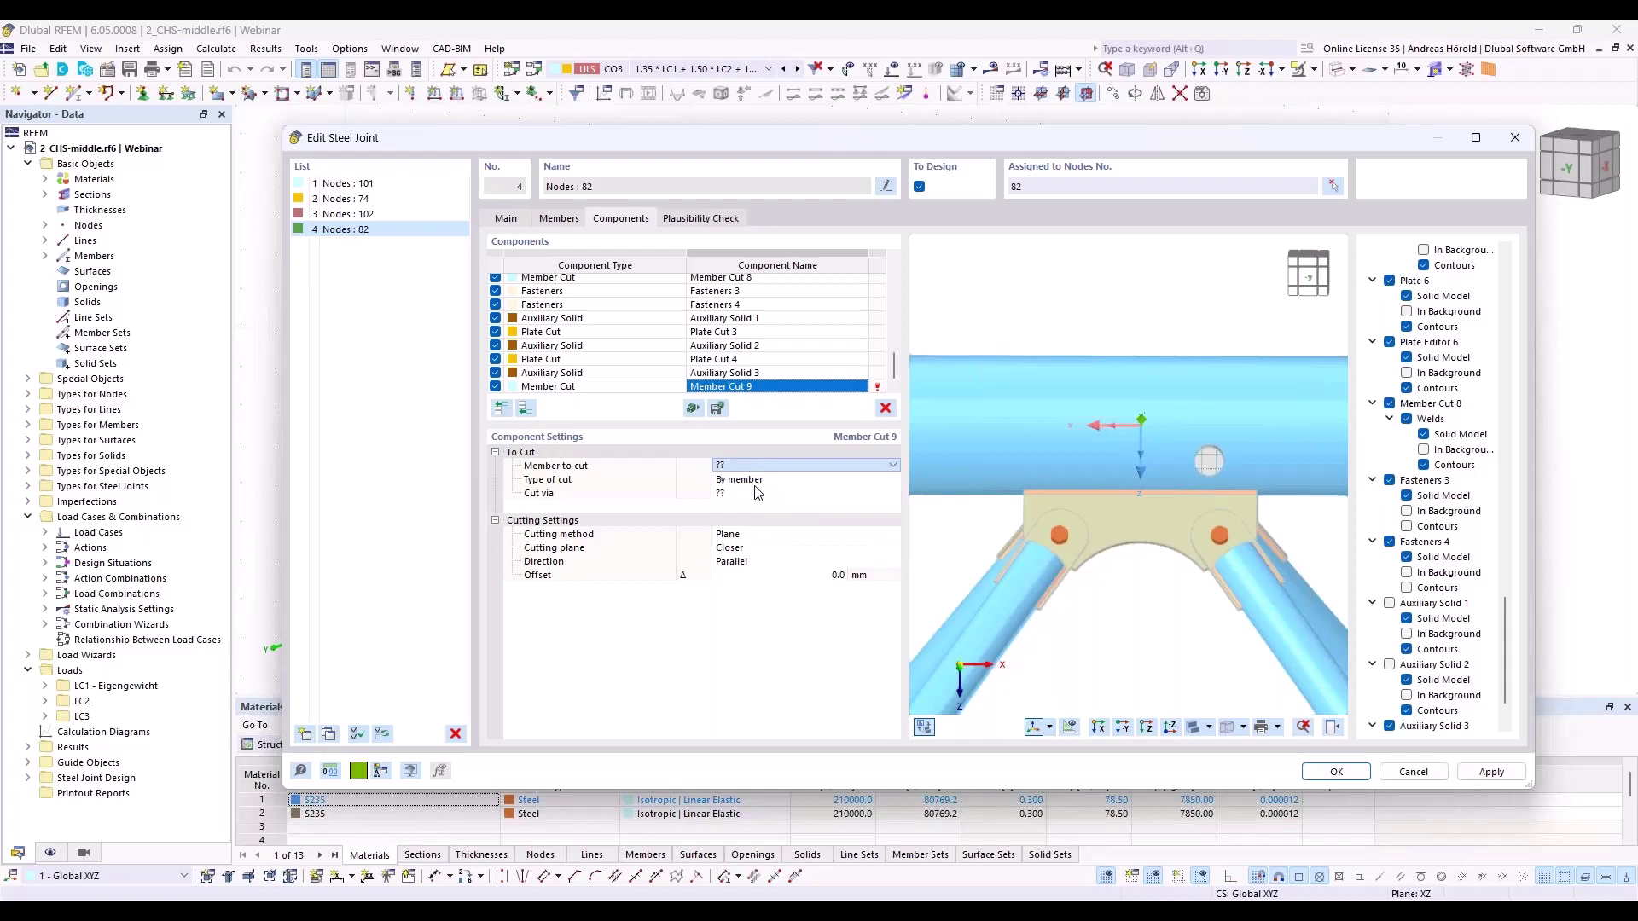
# Set the cut type to By auxiliary solid and cut the member via Auxiliary Solid 3
pyautogui.click(773, 482)
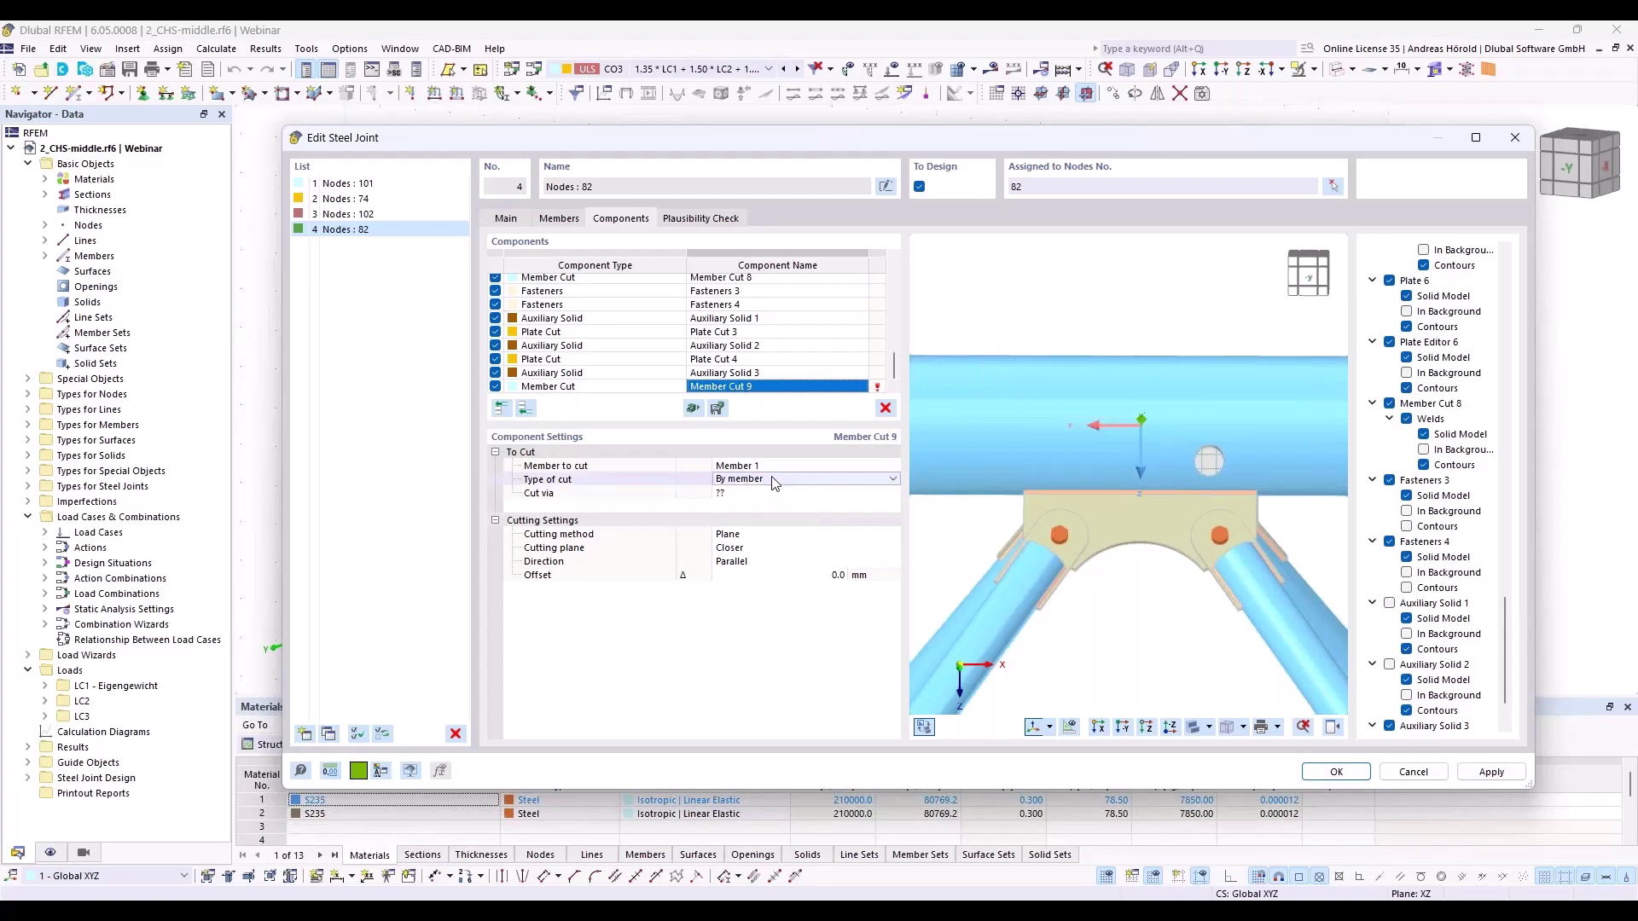
pyautogui.click(774, 483)
pyautogui.click(779, 517)
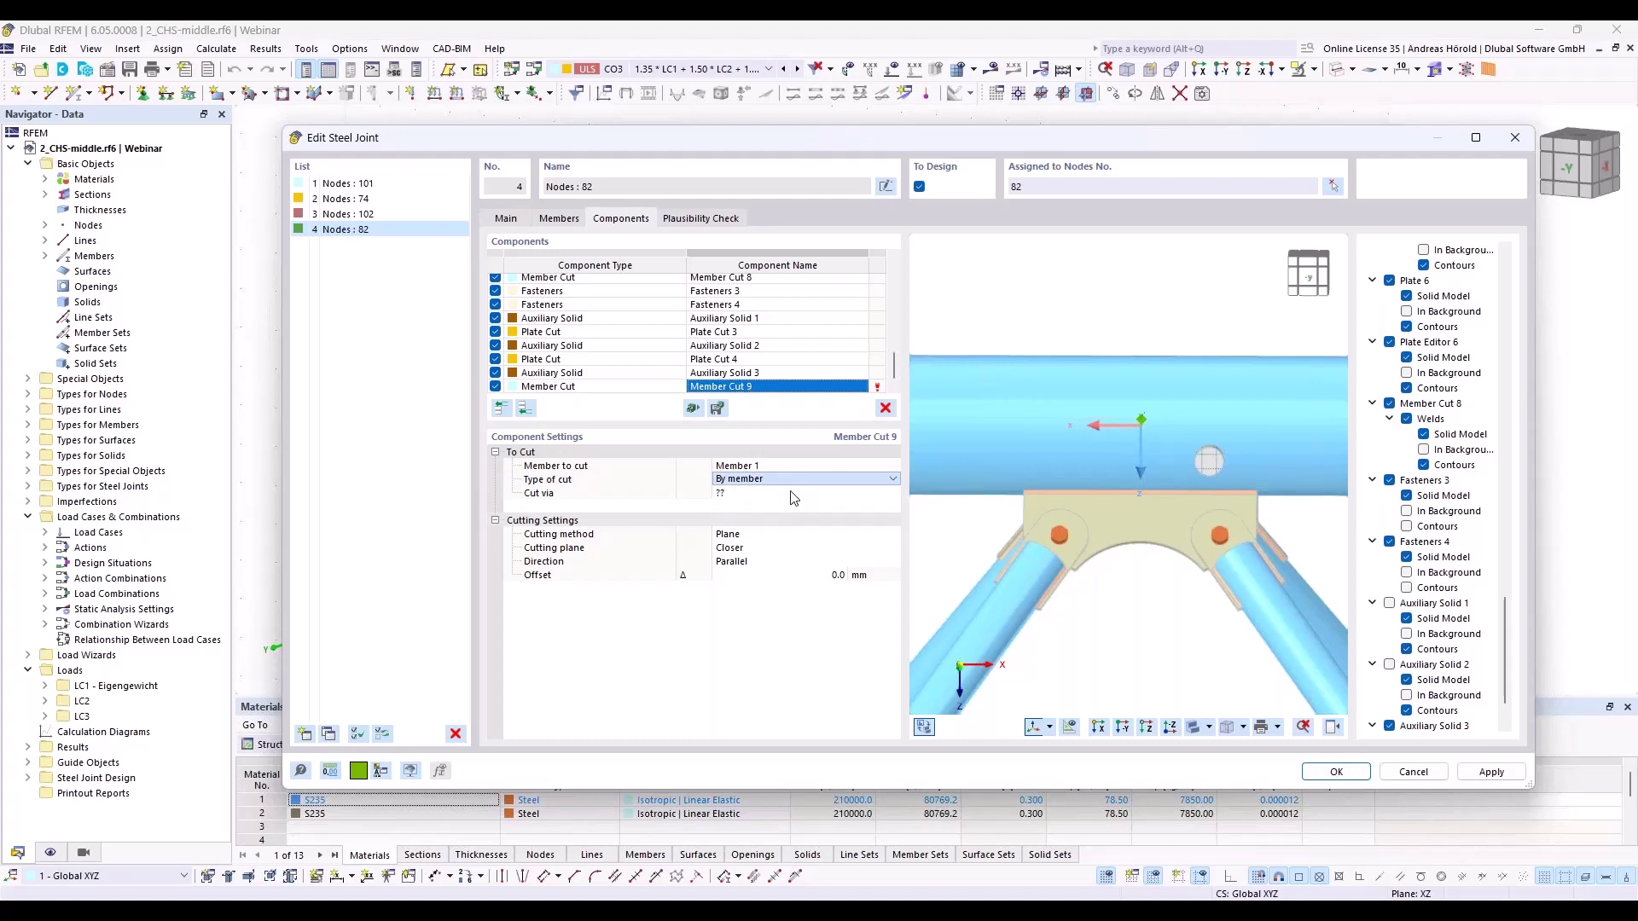
pyautogui.click(793, 494)
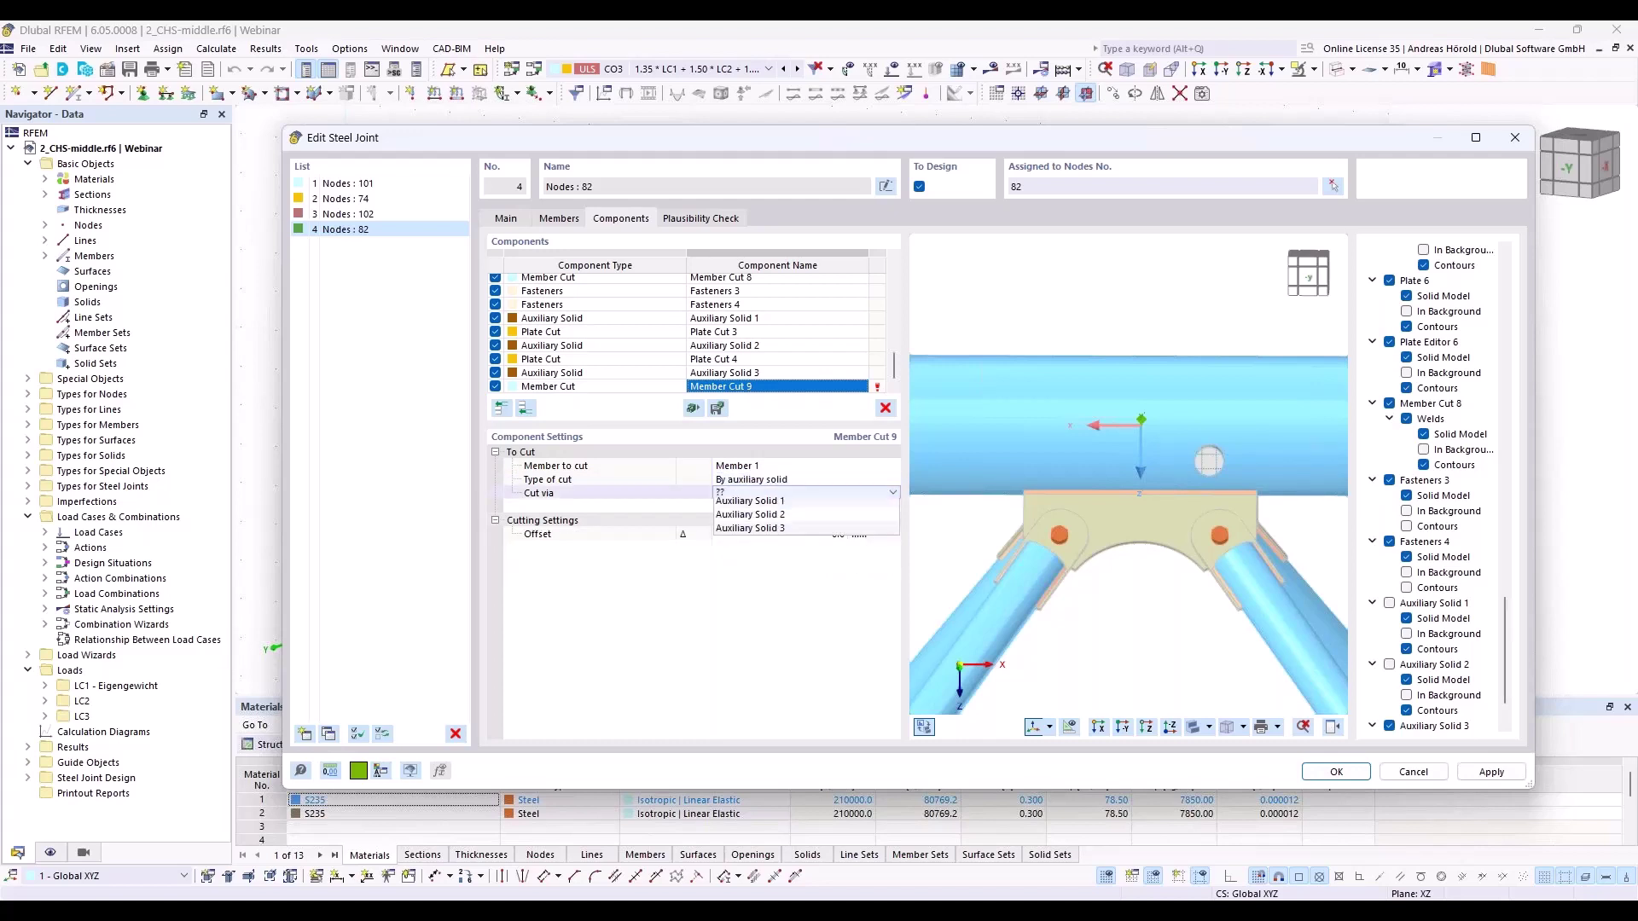
pyautogui.click(785, 532)
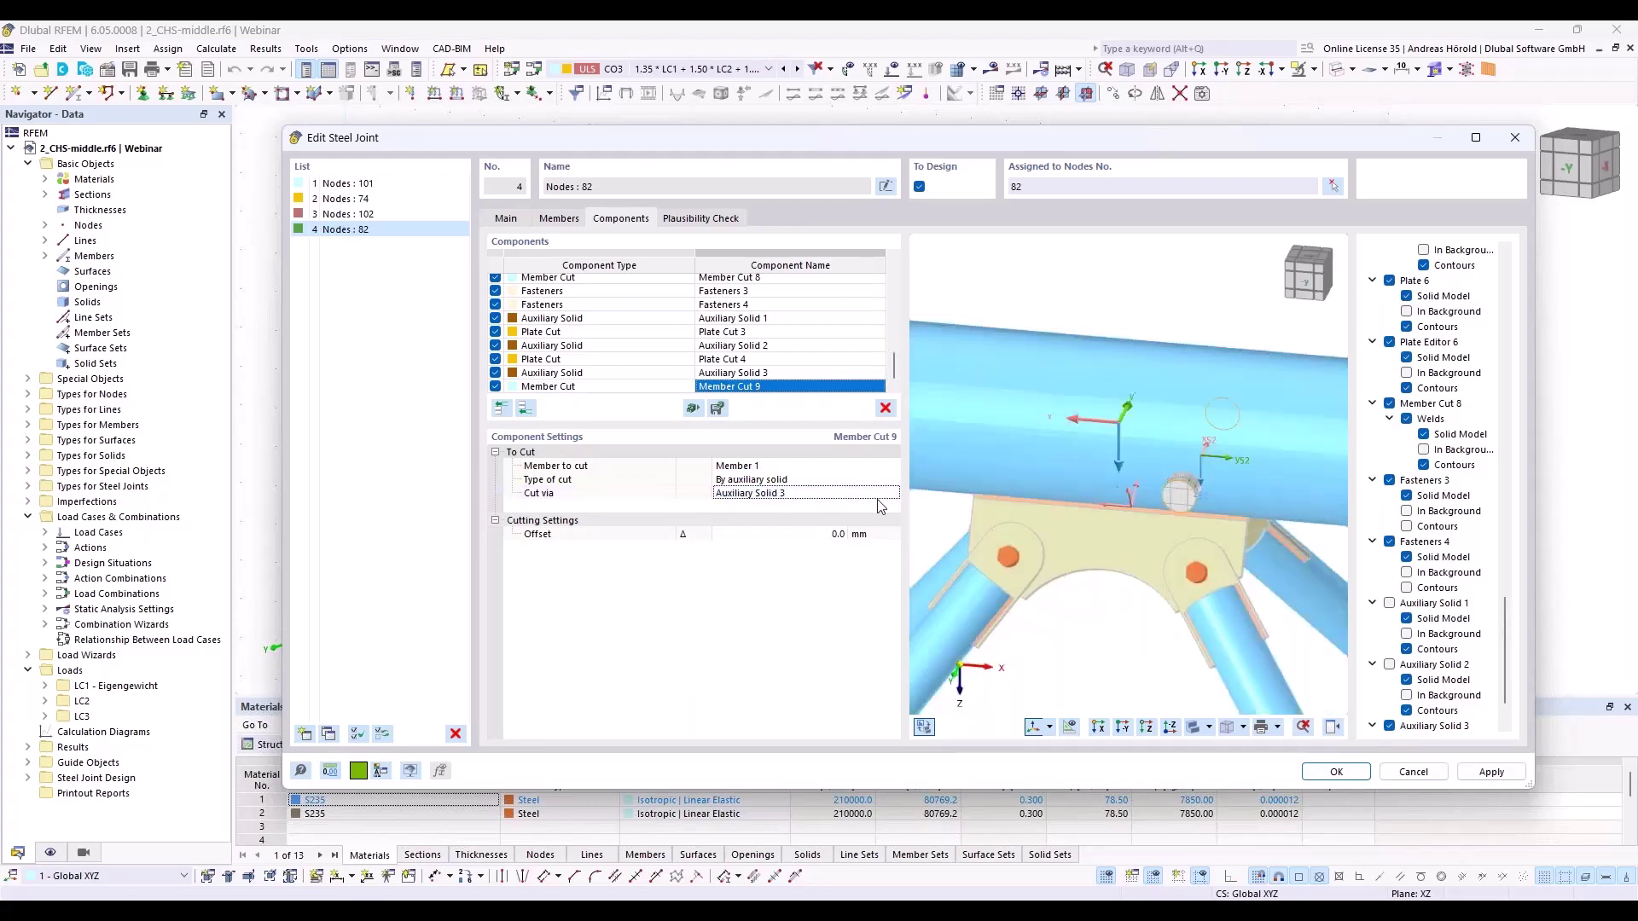
# Hide Auxiliary Solid 3 in the model preview and inspect the circular opening cut through the chord
pyautogui.moveTo(1135, 478); pyautogui.dragTo(1208, 474, button='right')
pyautogui.click(1363, 693)
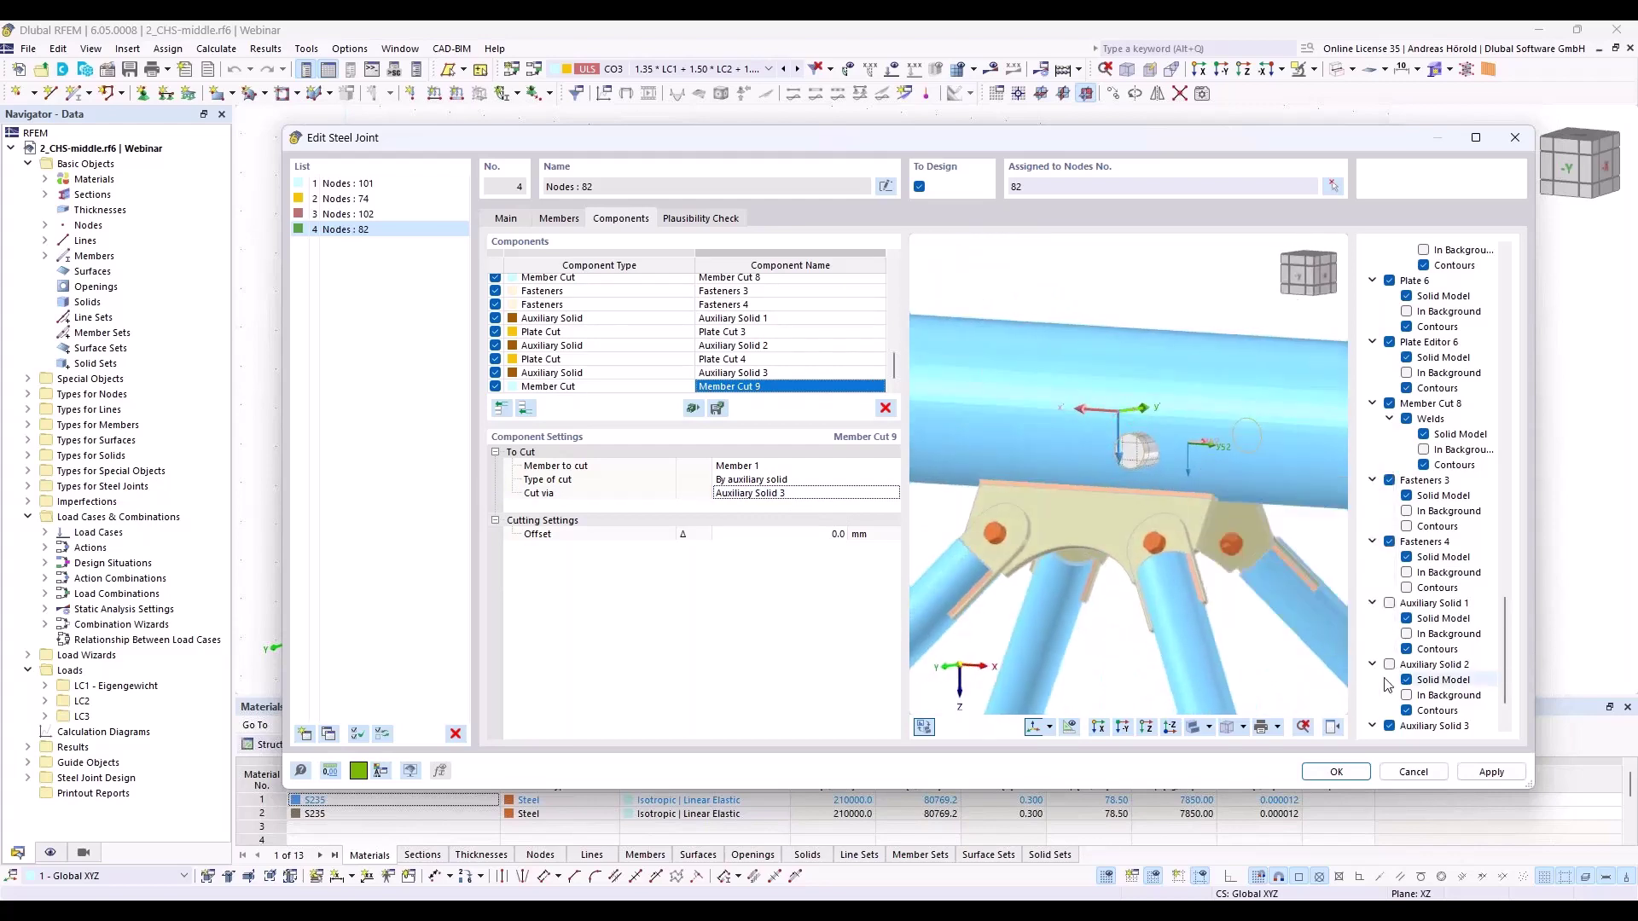
pyautogui.scroll(-2, 1365, 696)
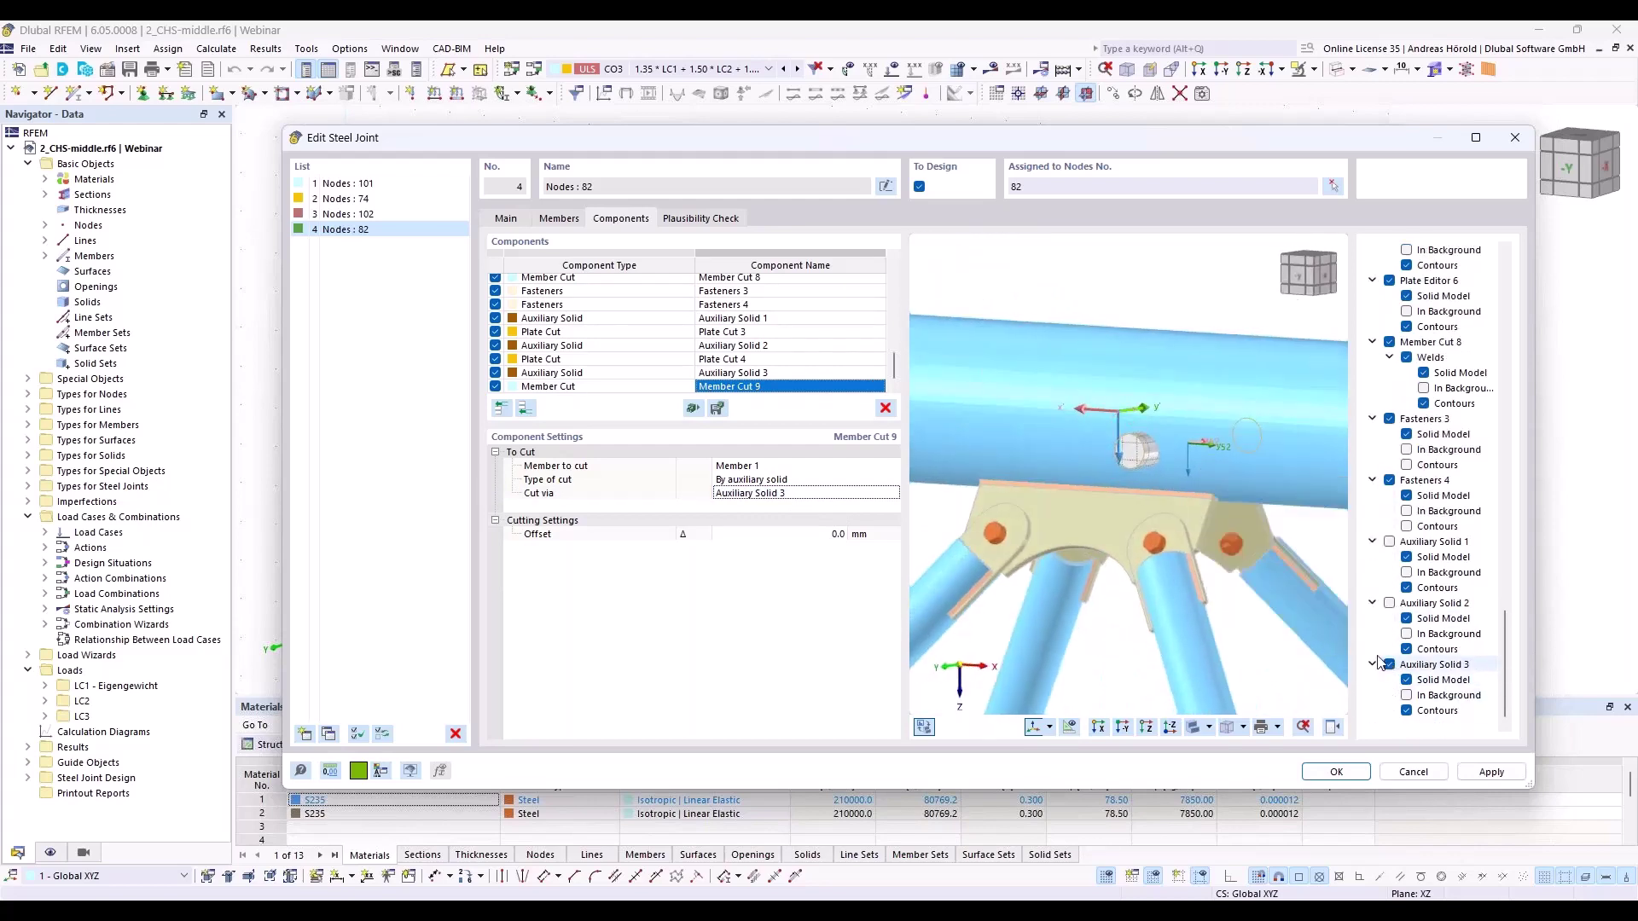
pyautogui.click(1389, 665)
pyautogui.moveTo(1206, 601); pyautogui.dragTo(1298, 592, button='right')
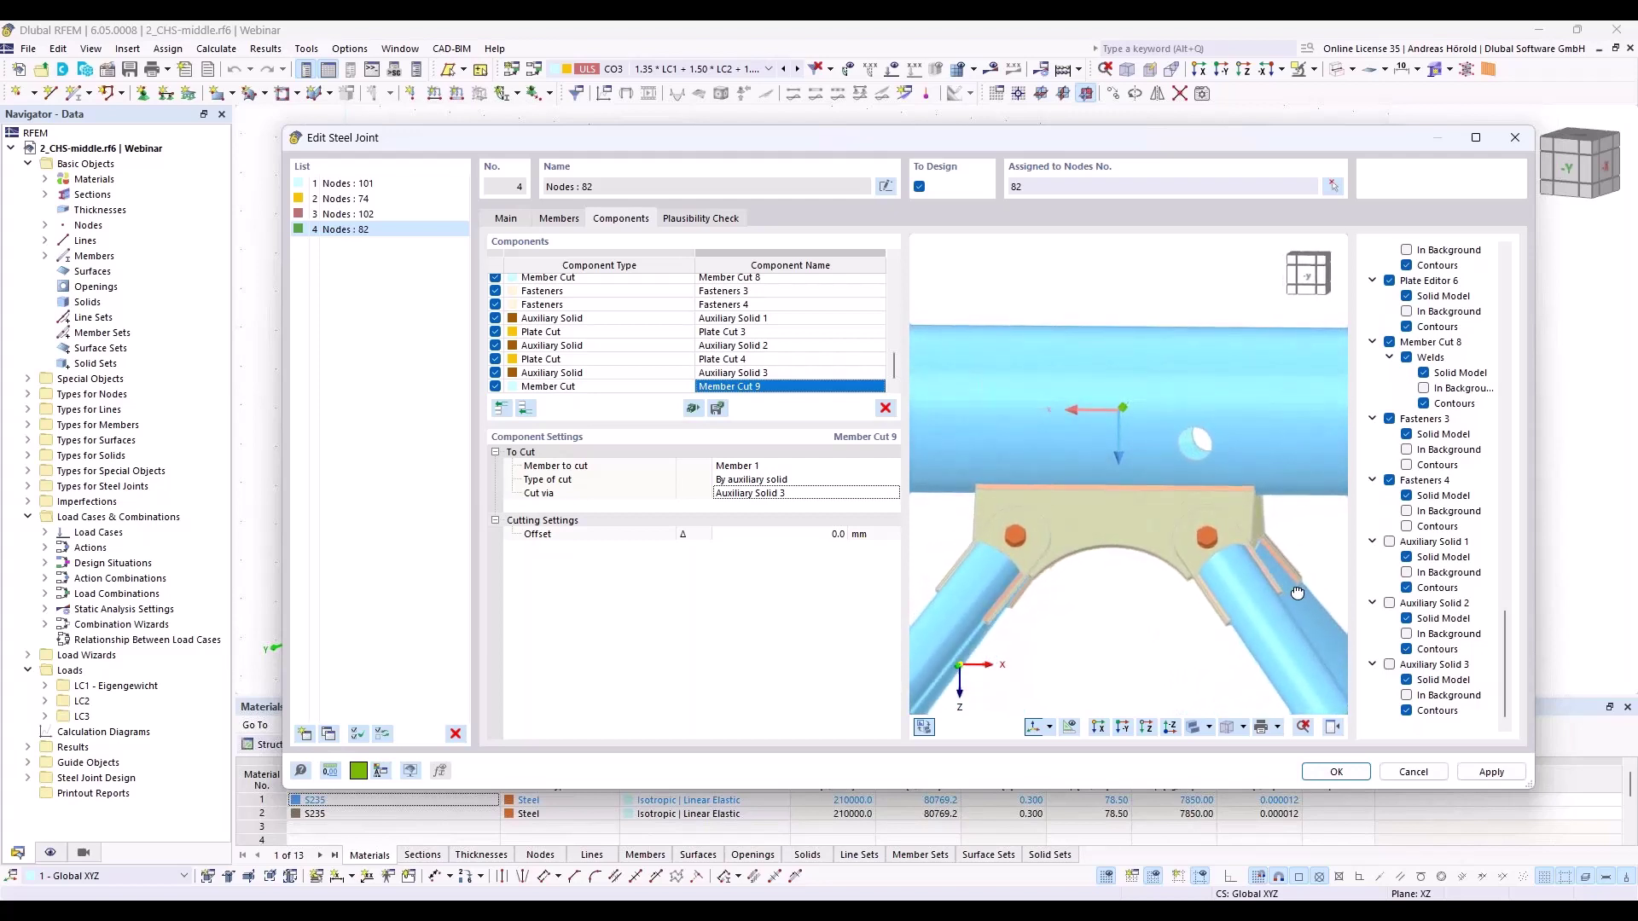
# Show Auxiliary Solid 3 again and set its cylinder height to 100 mm
pyautogui.click(1391, 666)
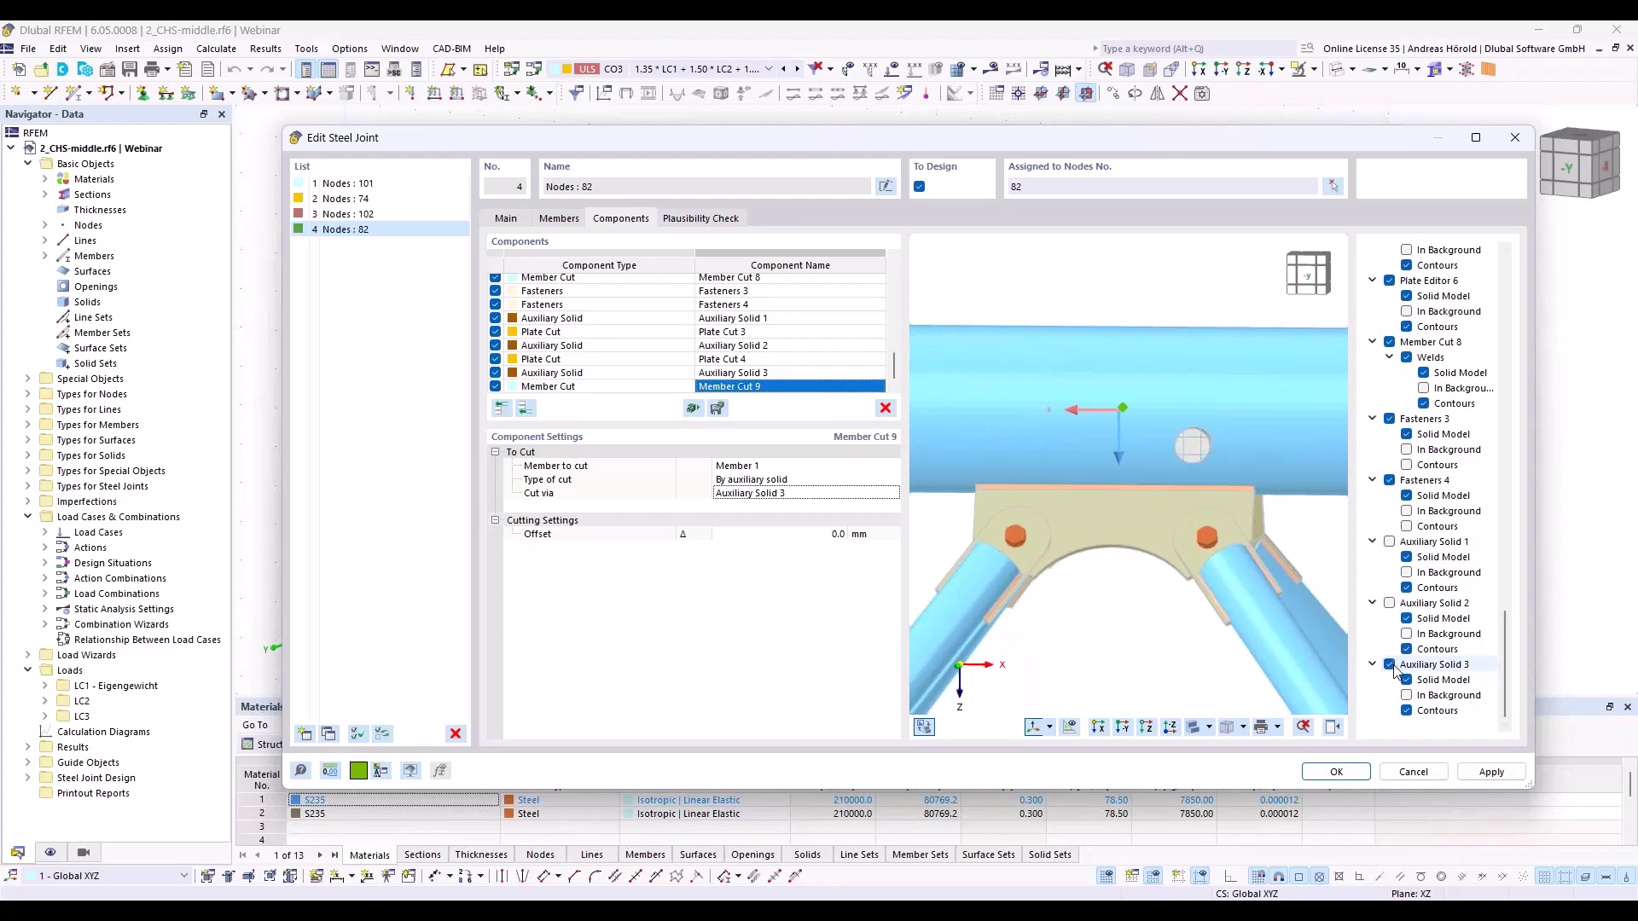
pyautogui.click(772, 373)
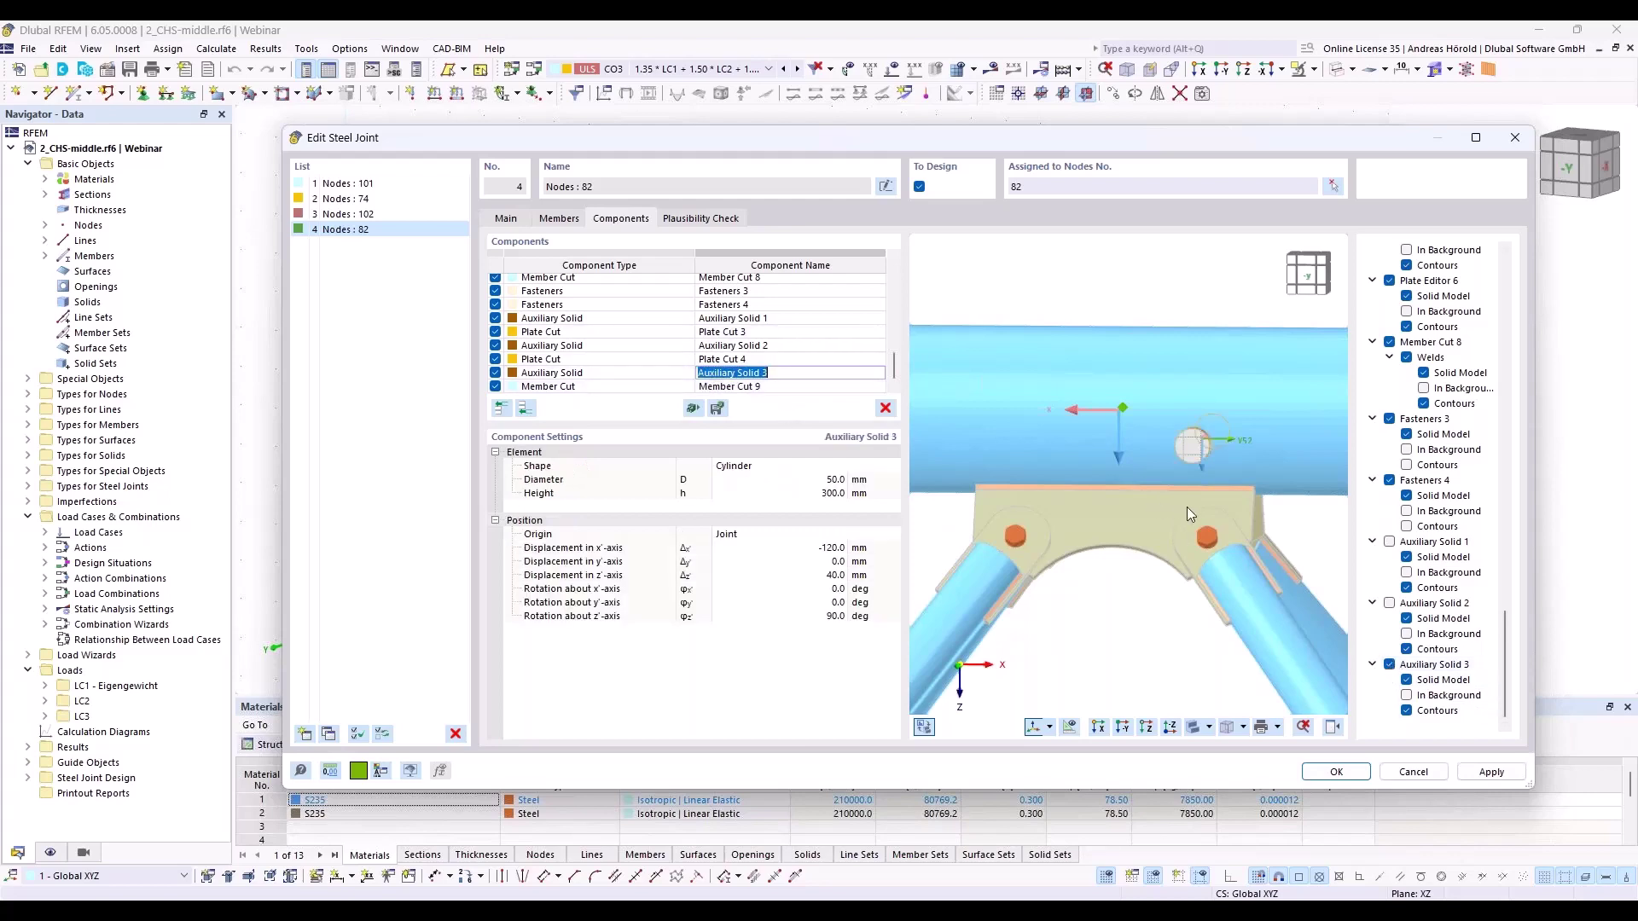
pyautogui.keyDown('ctrl'); pyautogui.moveTo(1186, 506); pyautogui.dragTo(1127, 443, button='middle'); pyautogui.keyUp('ctrl')
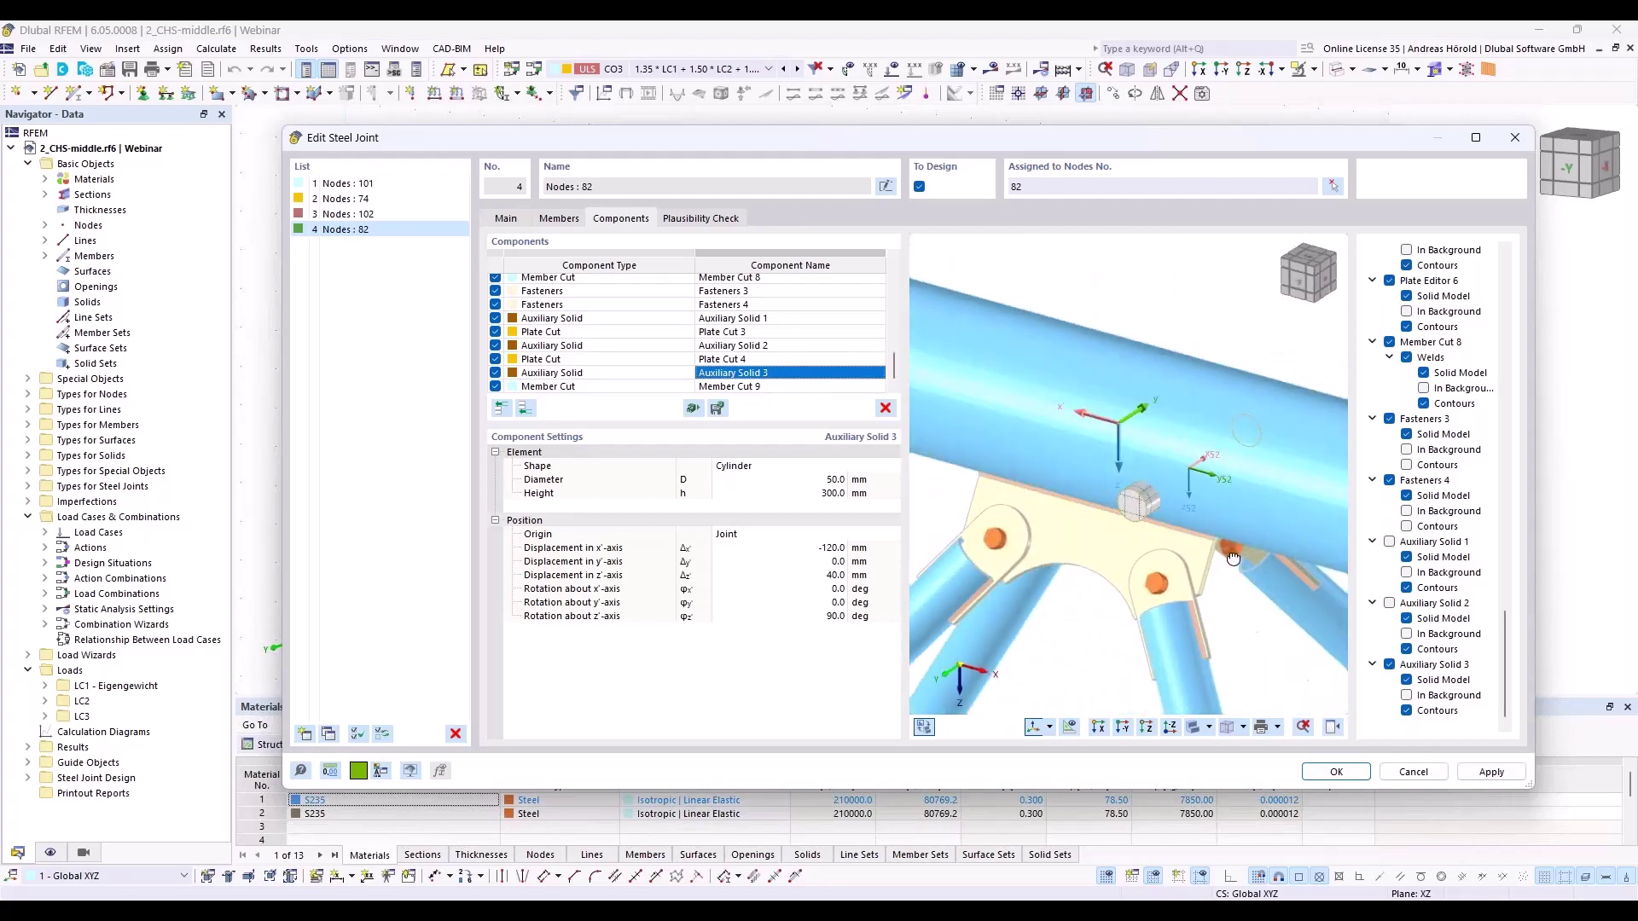
pyautogui.click(824, 493)
pyautogui.write('100')
pyautogui.press('Tab')
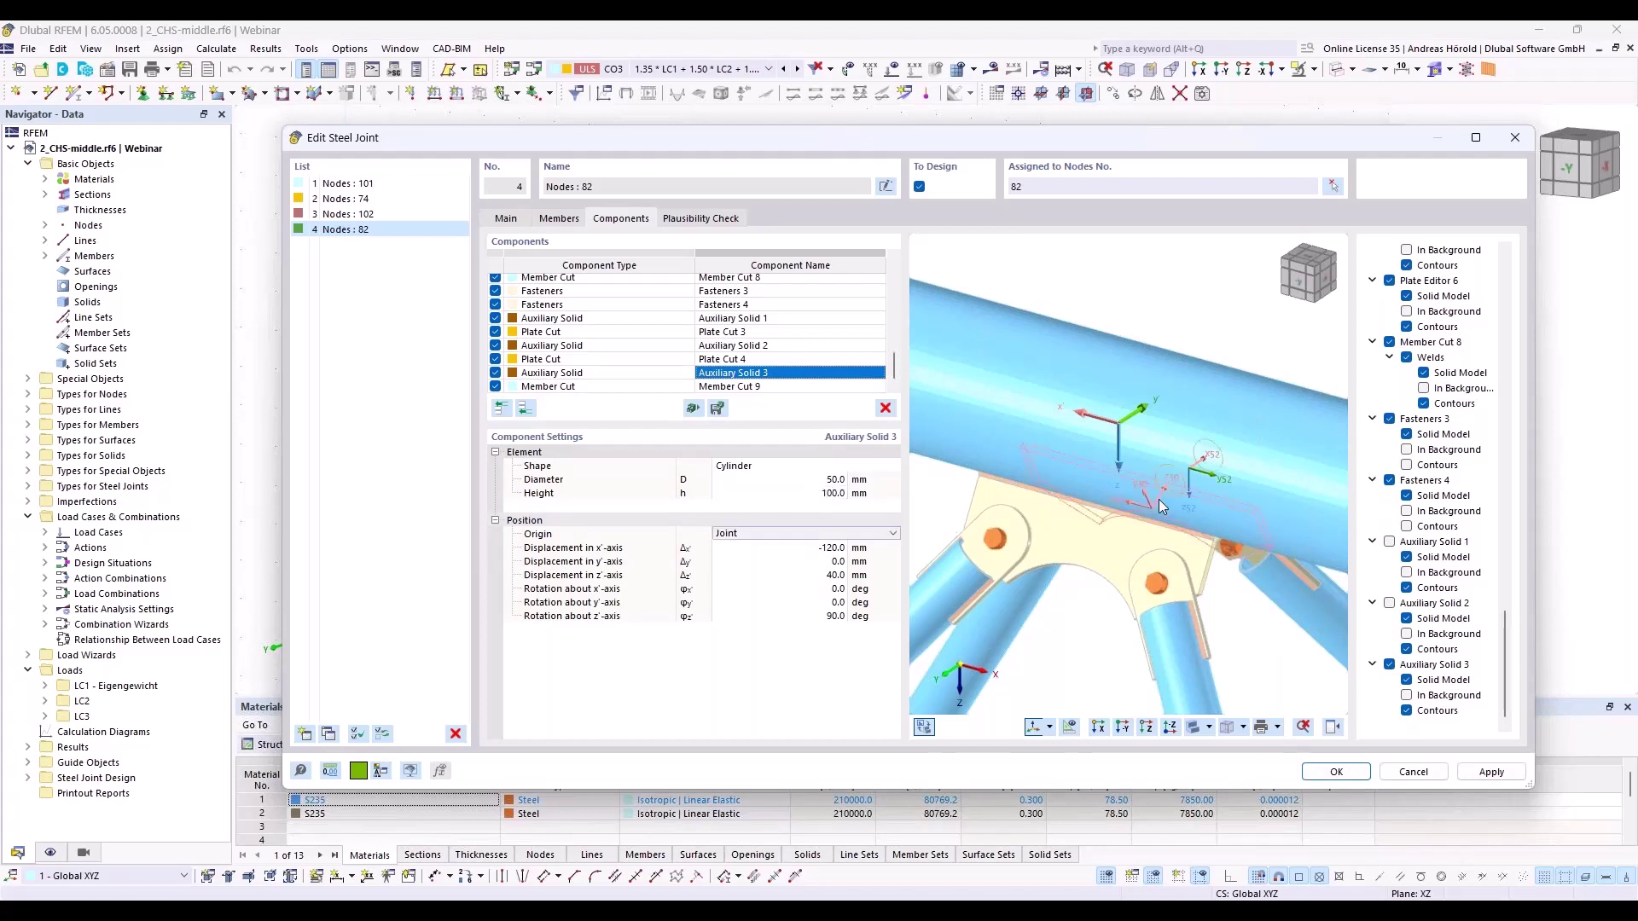
pyautogui.keyDown('ctrl'); pyautogui.moveTo(1244, 644); pyautogui.dragTo(998, 512, button='middle'); pyautogui.keyUp('ctrl')
# Set the height of Auxiliary Solid 3 to 300 mm, hide the solid in the preview and inspect the chord opening
pyautogui.click(844, 495)
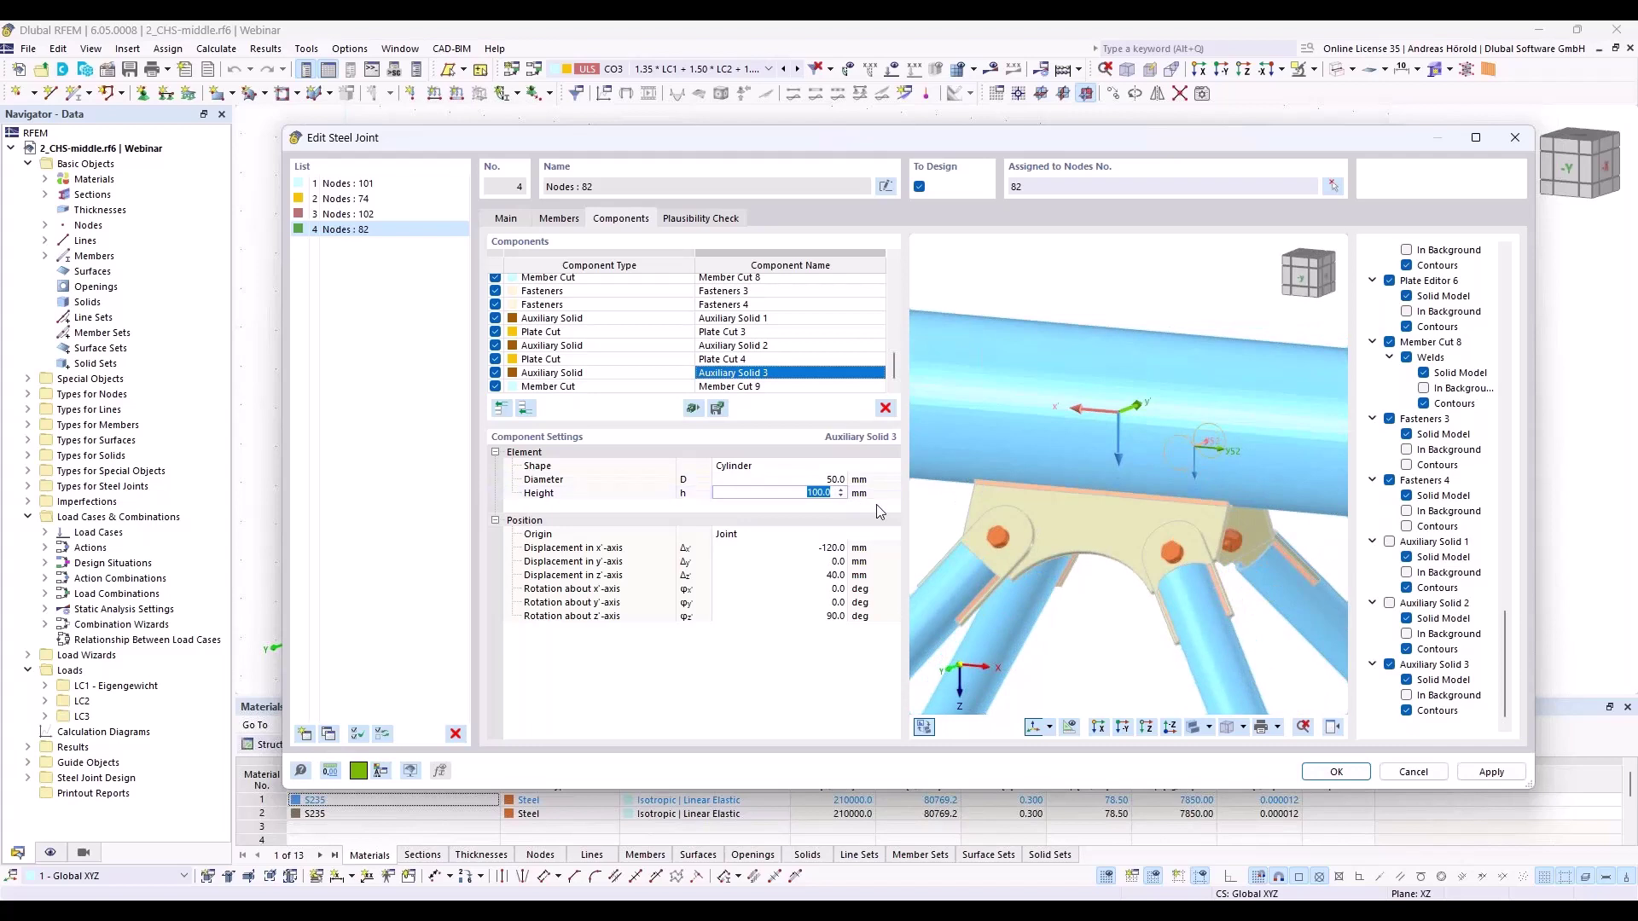
pyautogui.write('300')
pyautogui.press('Tab')
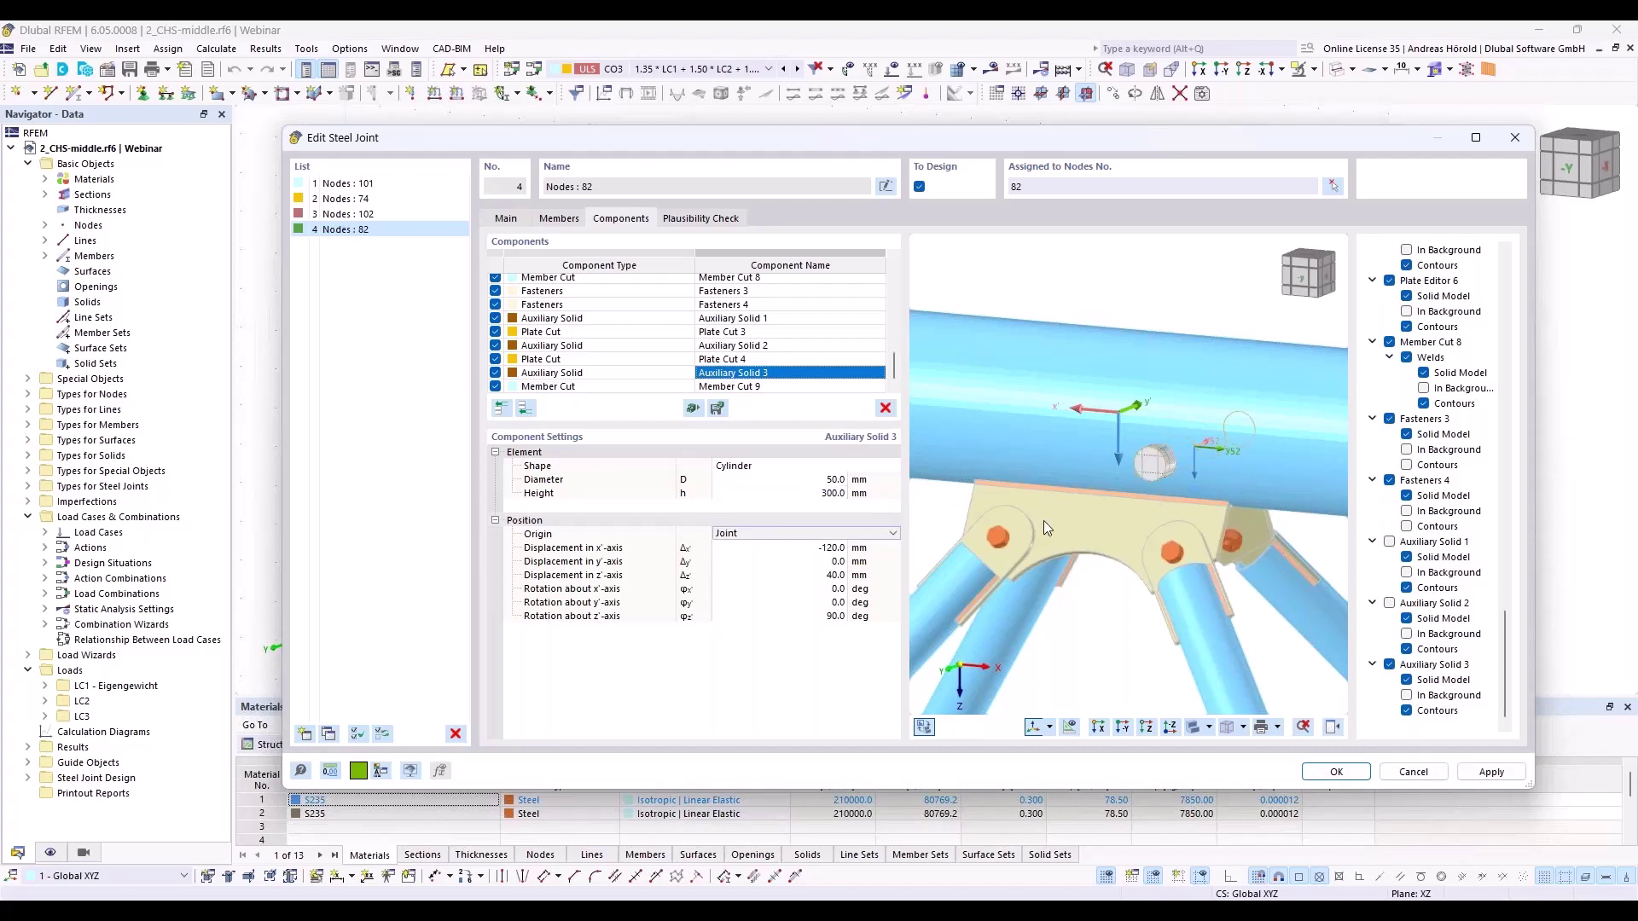
pyautogui.click(1389, 664)
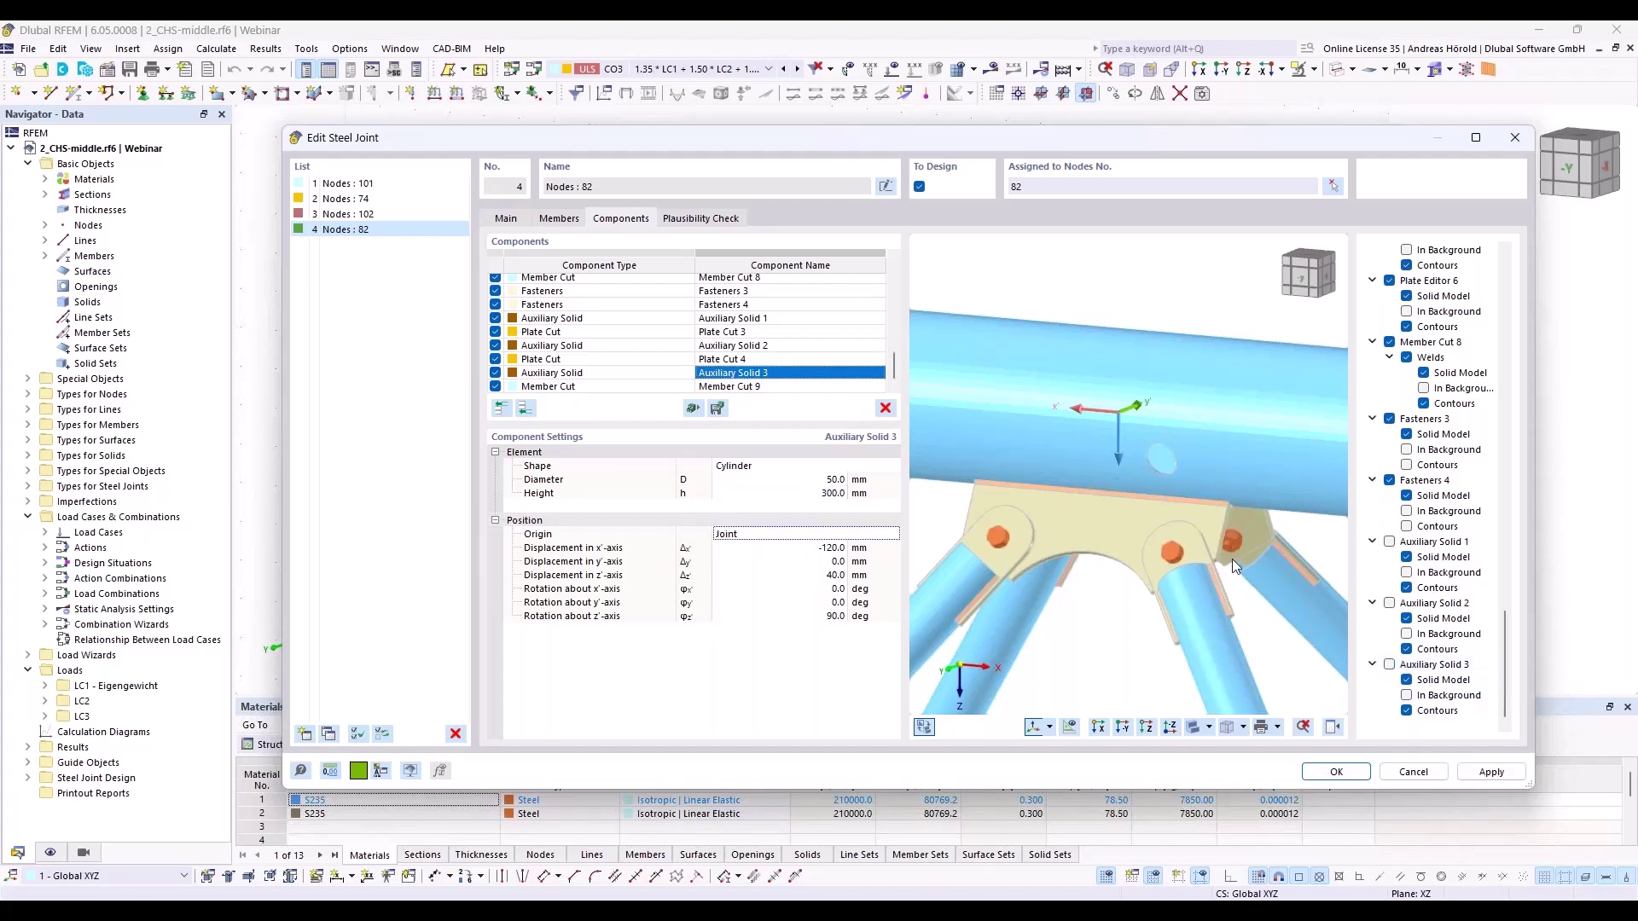
pyautogui.moveTo(1232, 560); pyautogui.dragTo(1310, 522, button='middle')
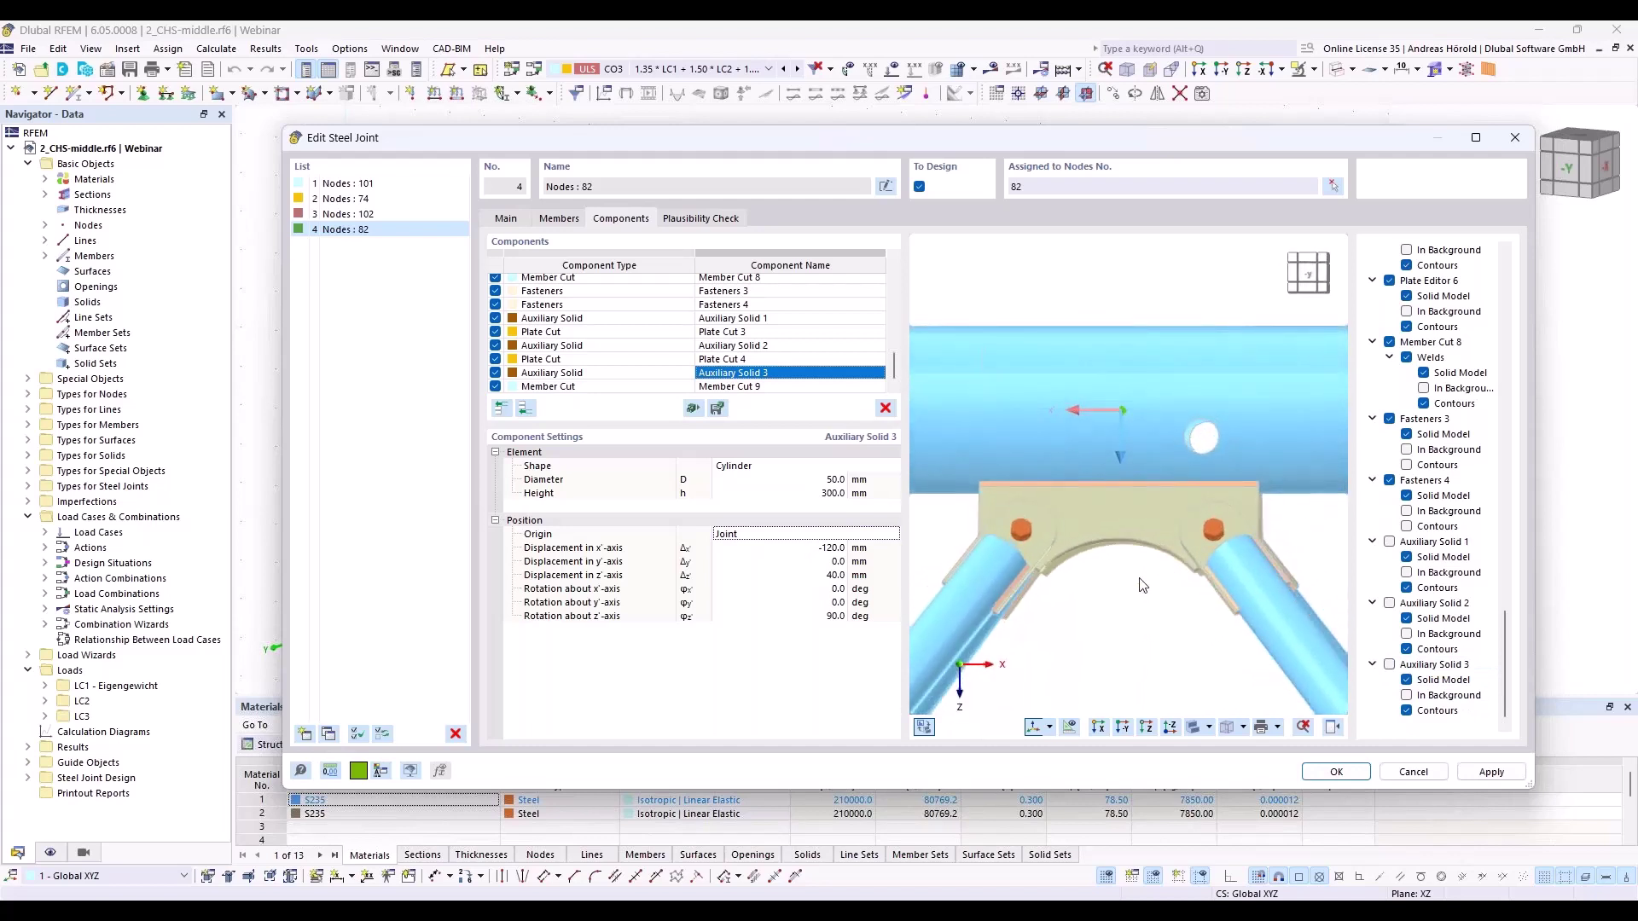
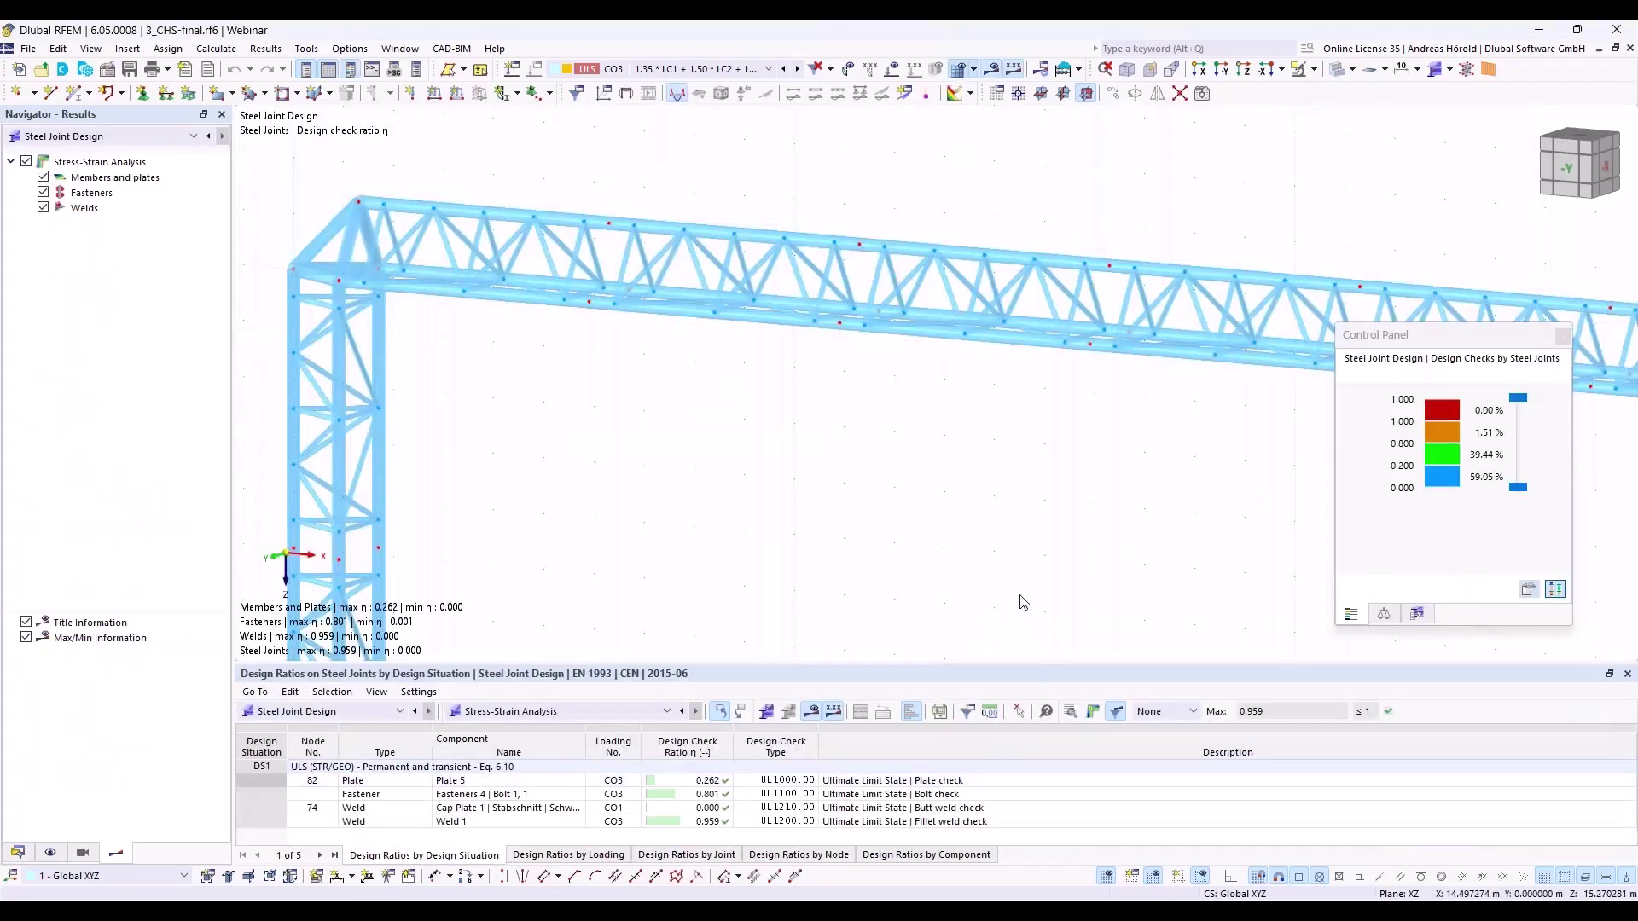
# Display the steel joints as simplified joint models and examine the joint boxes along the truss chords
pyautogui.scroll(-1, 1020, 606)
pyautogui.moveTo(1002, 585); pyautogui.dragTo(939, 577, button='middle')
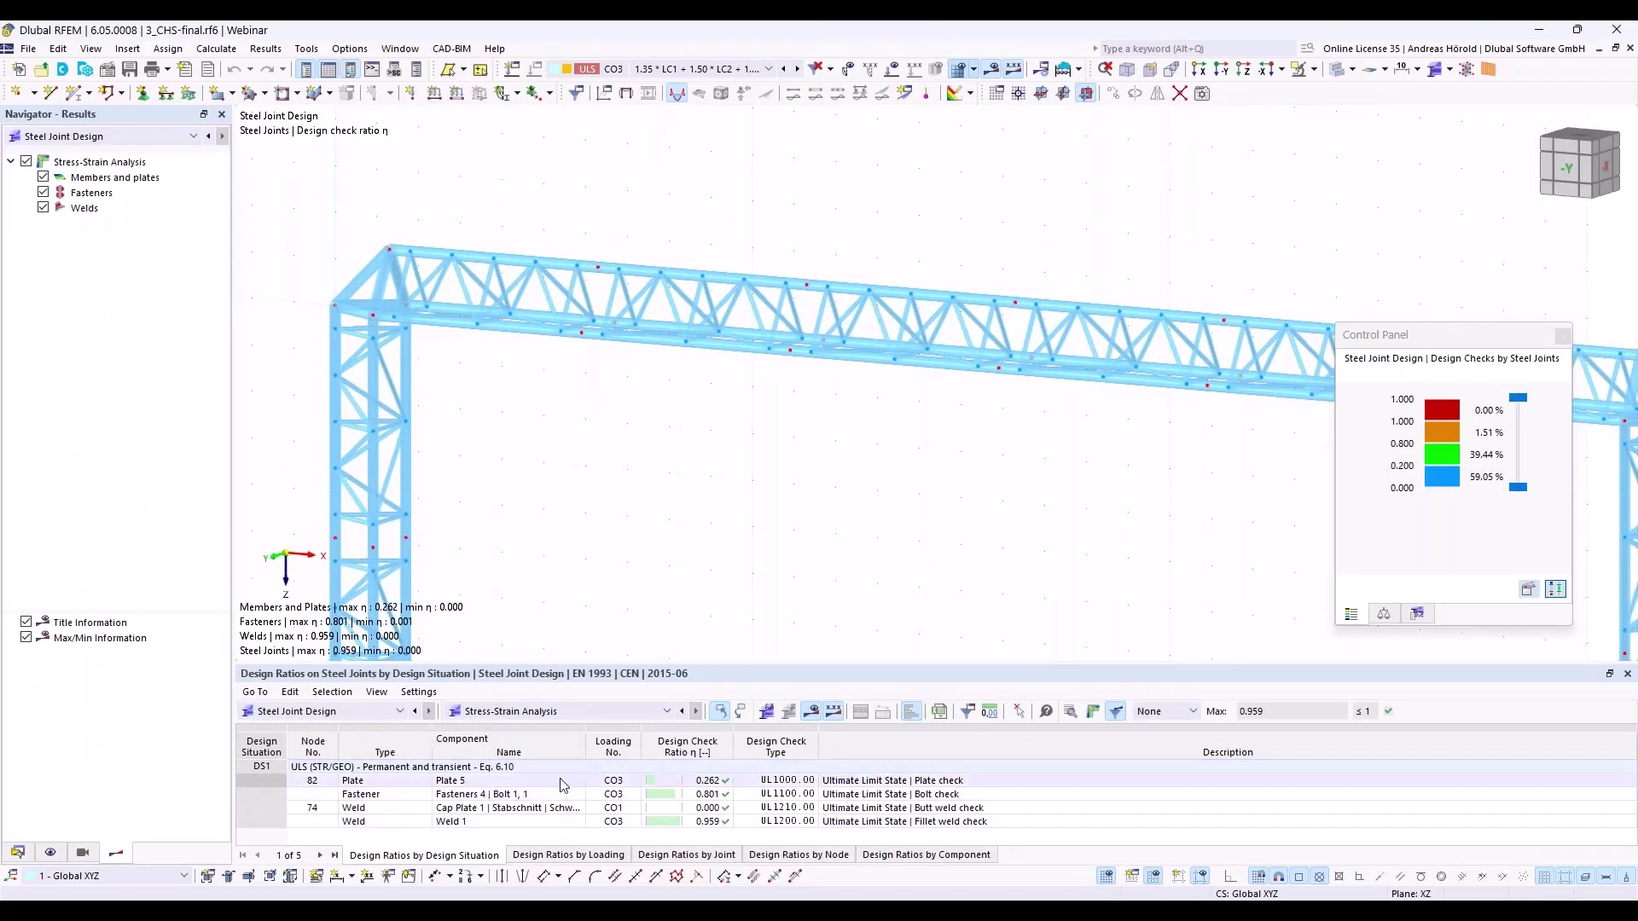
pyautogui.click(541, 798)
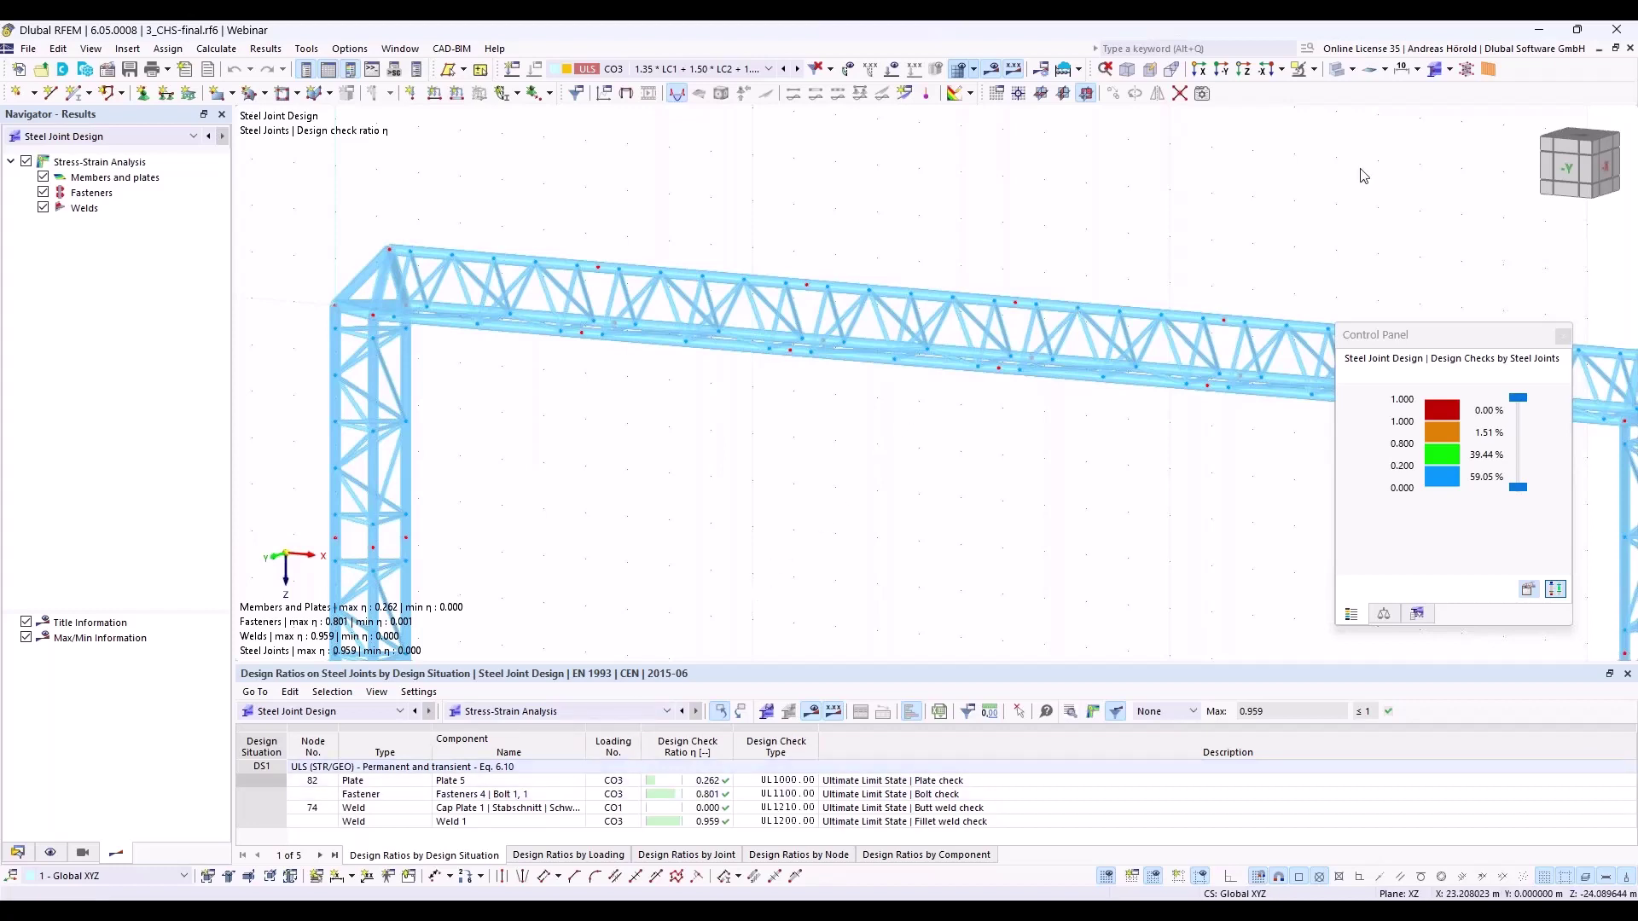
pyautogui.click(1450, 69)
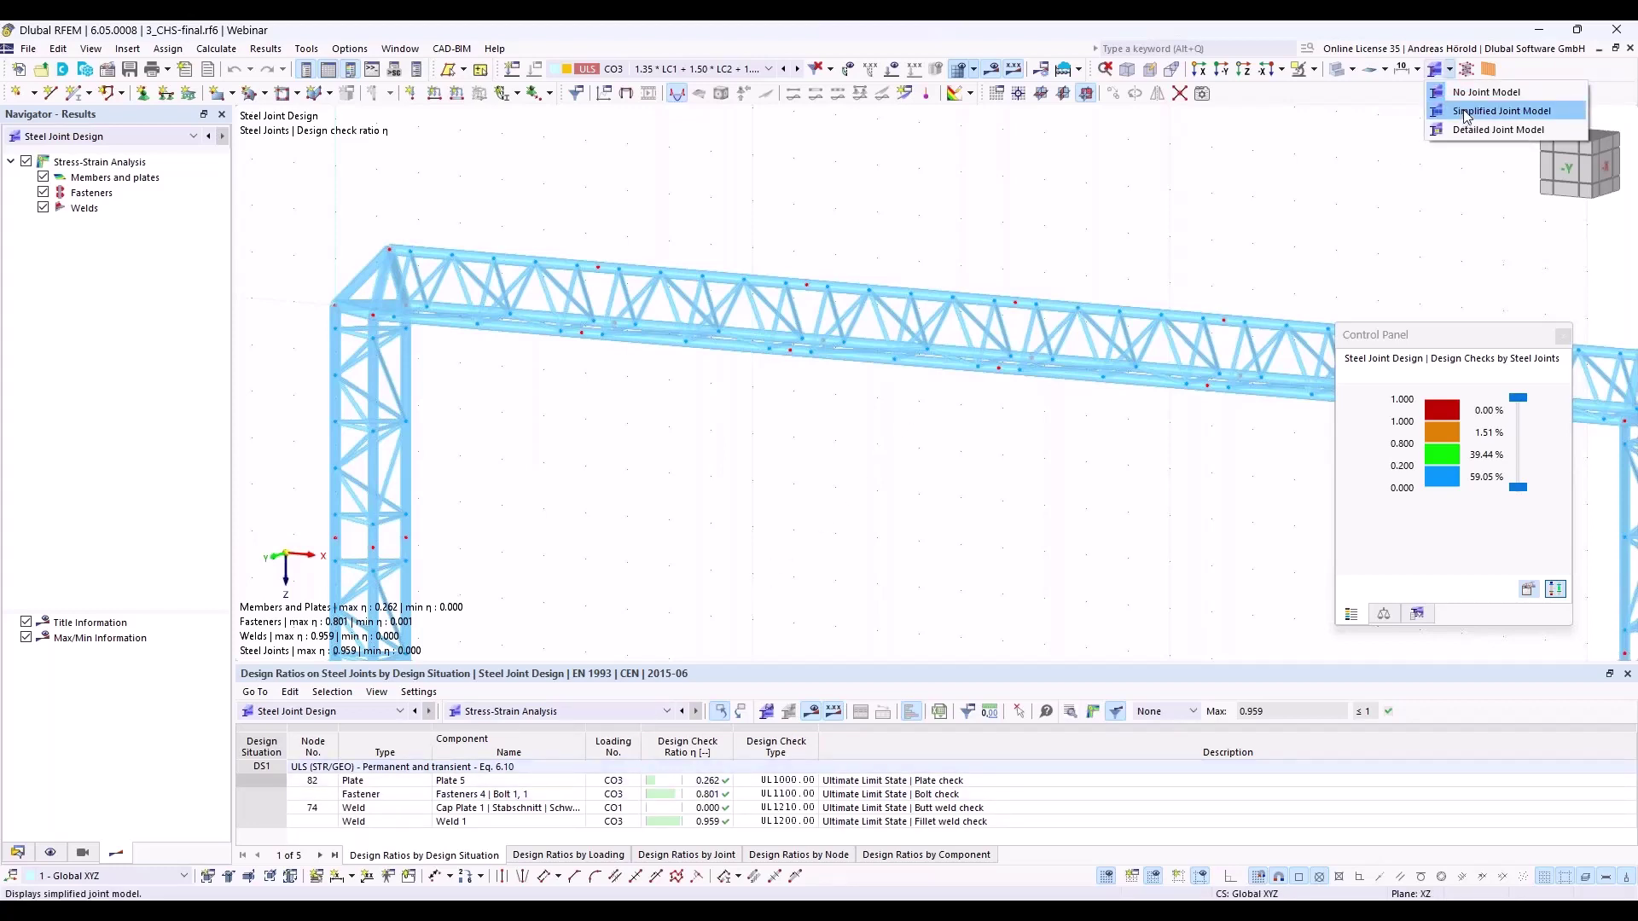
pyautogui.click(1467, 112)
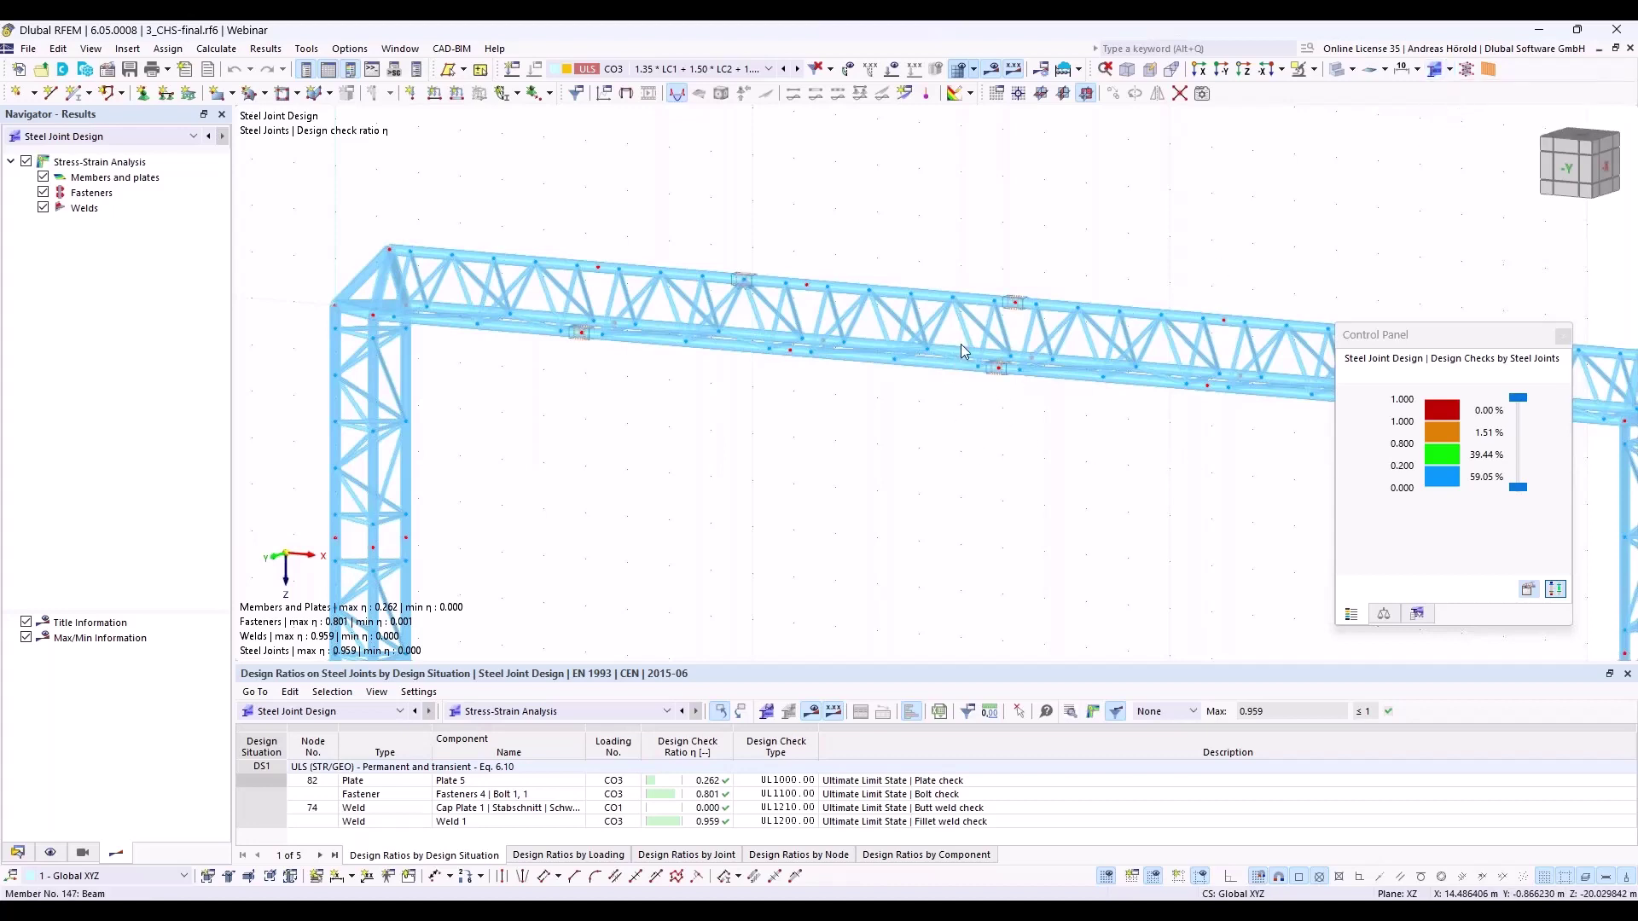
pyautogui.scroll(5, 981, 346)
pyautogui.scroll(6, 990, 338)
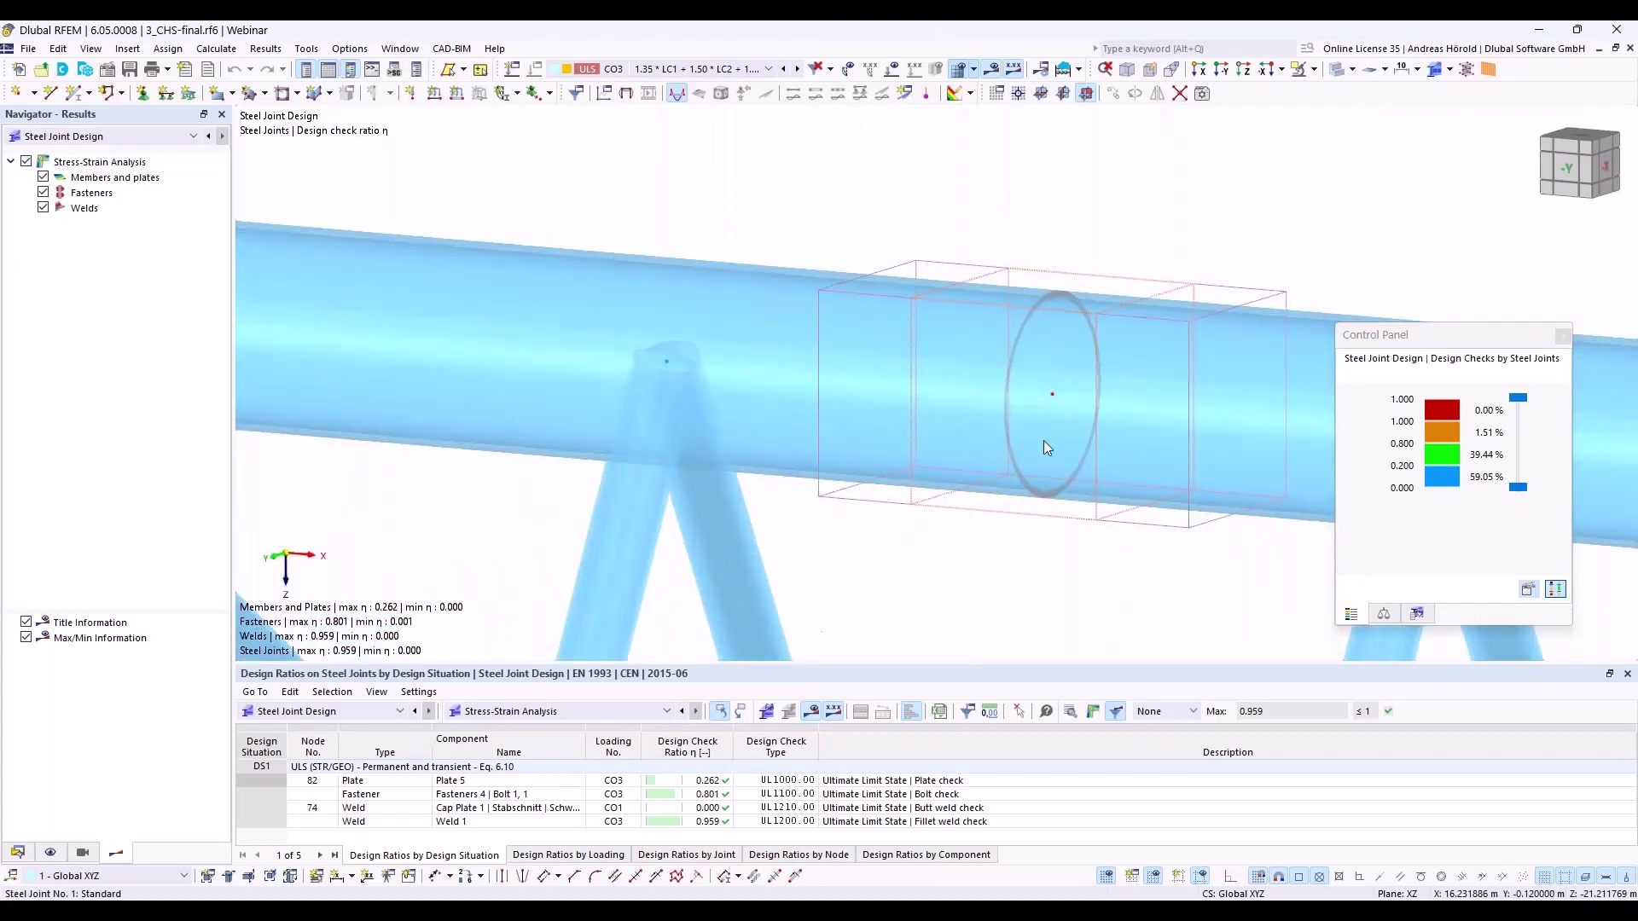
pyautogui.scroll(-3, 1066, 448)
pyautogui.scroll(2, 1143, 452)
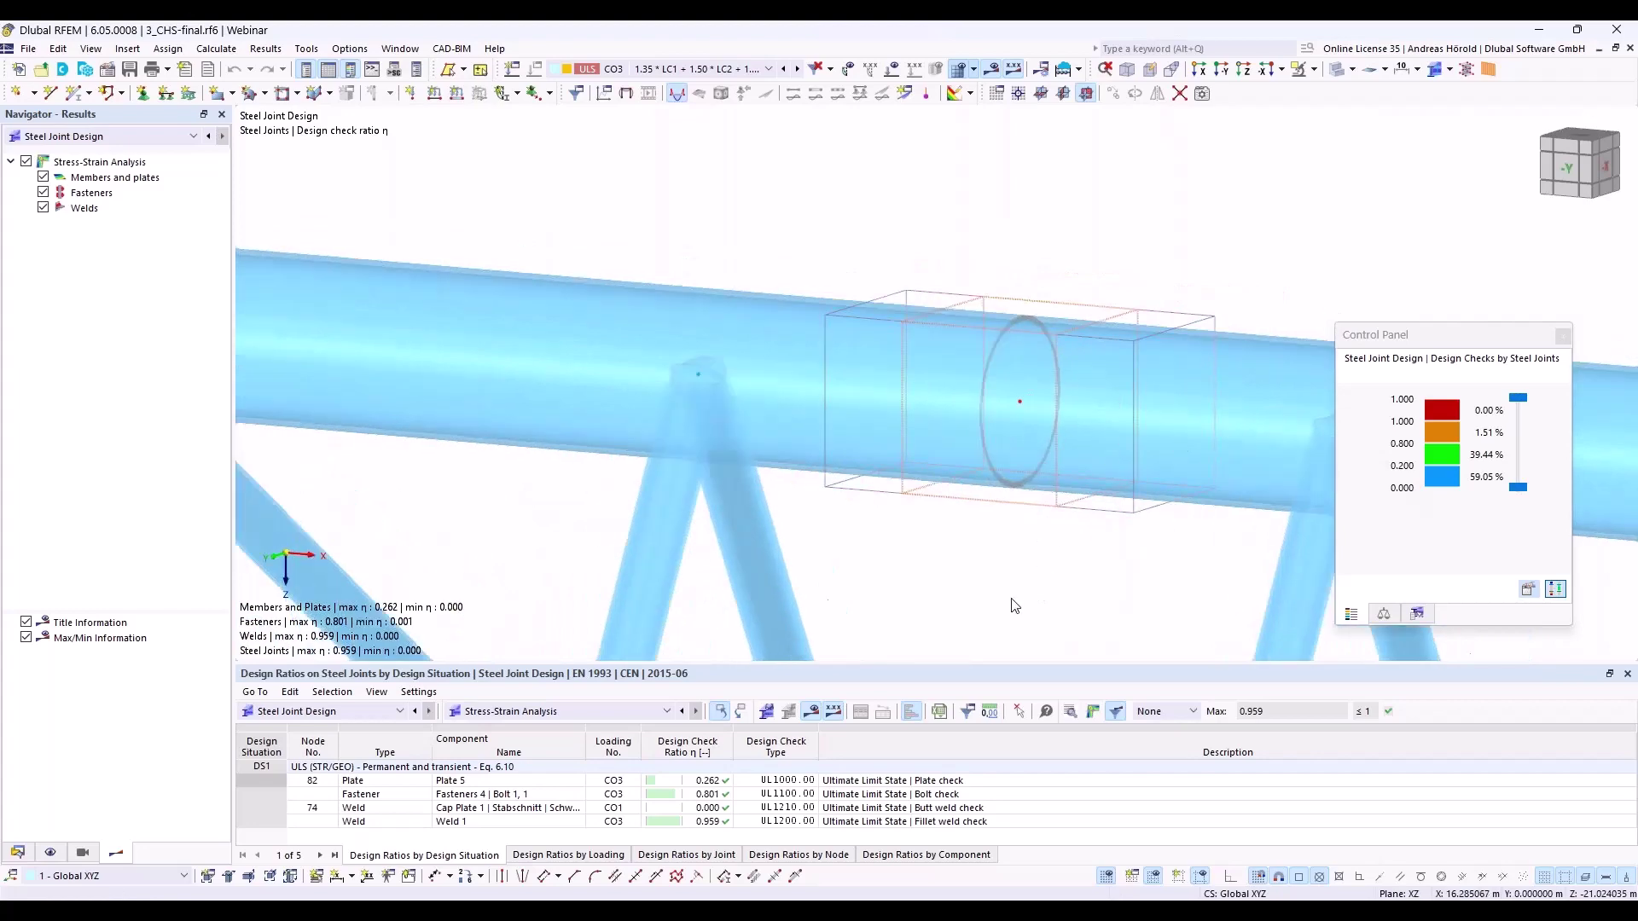
pyautogui.scroll(-5, 1178, 444)
pyautogui.scroll(-3, 1048, 407)
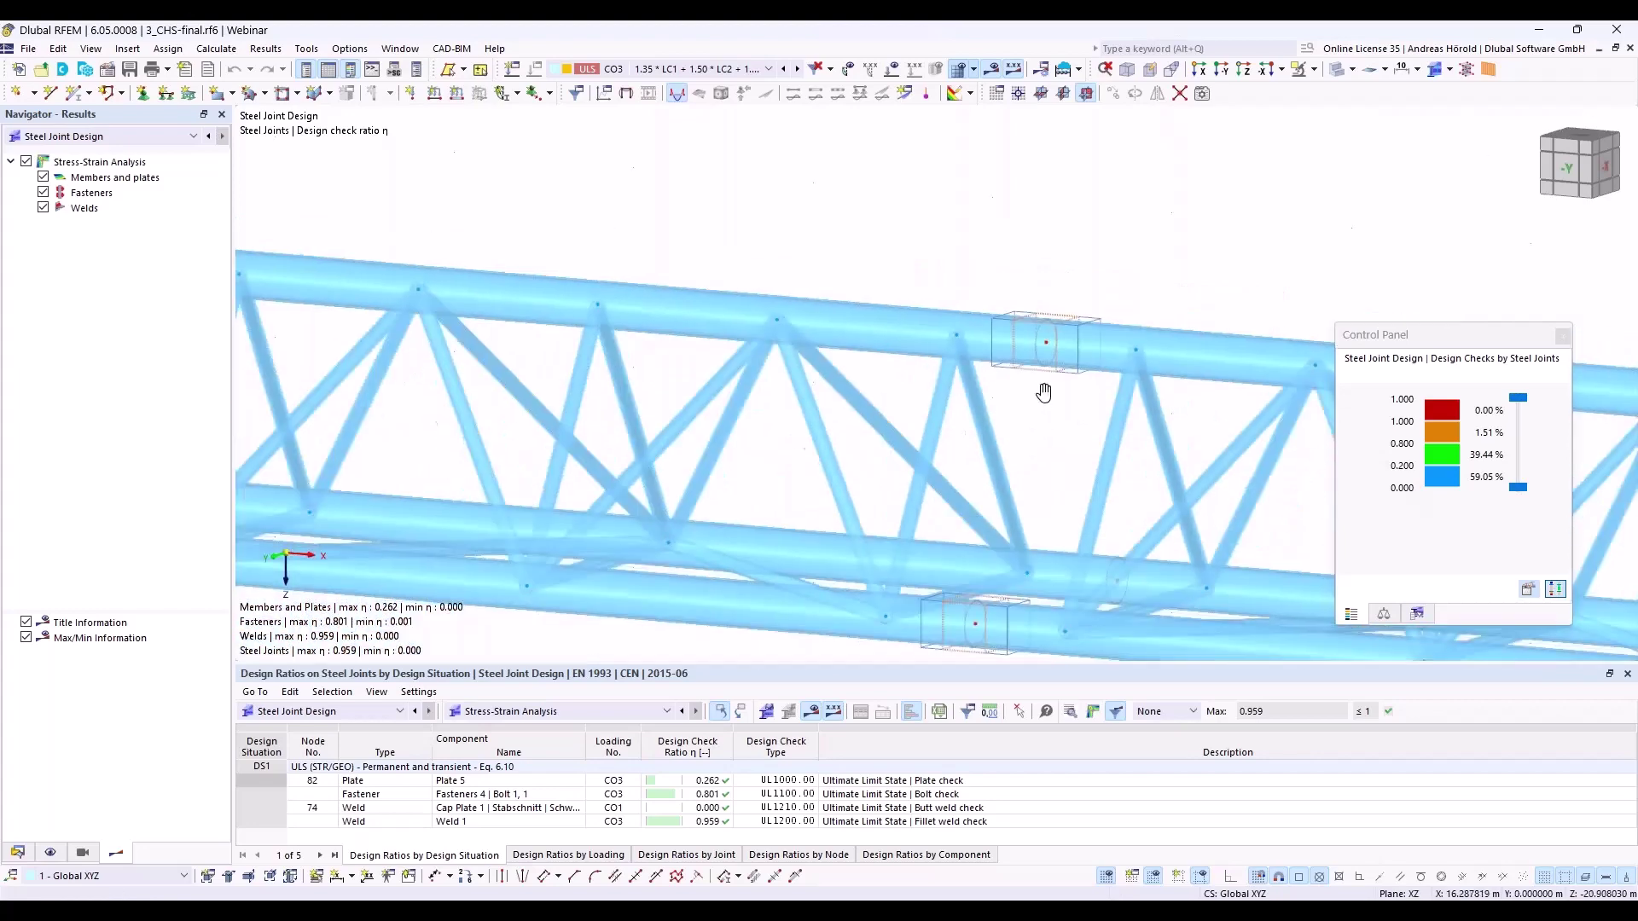
# Switch the steel joint display to the detailed joint model
pyautogui.click(1465, 73)
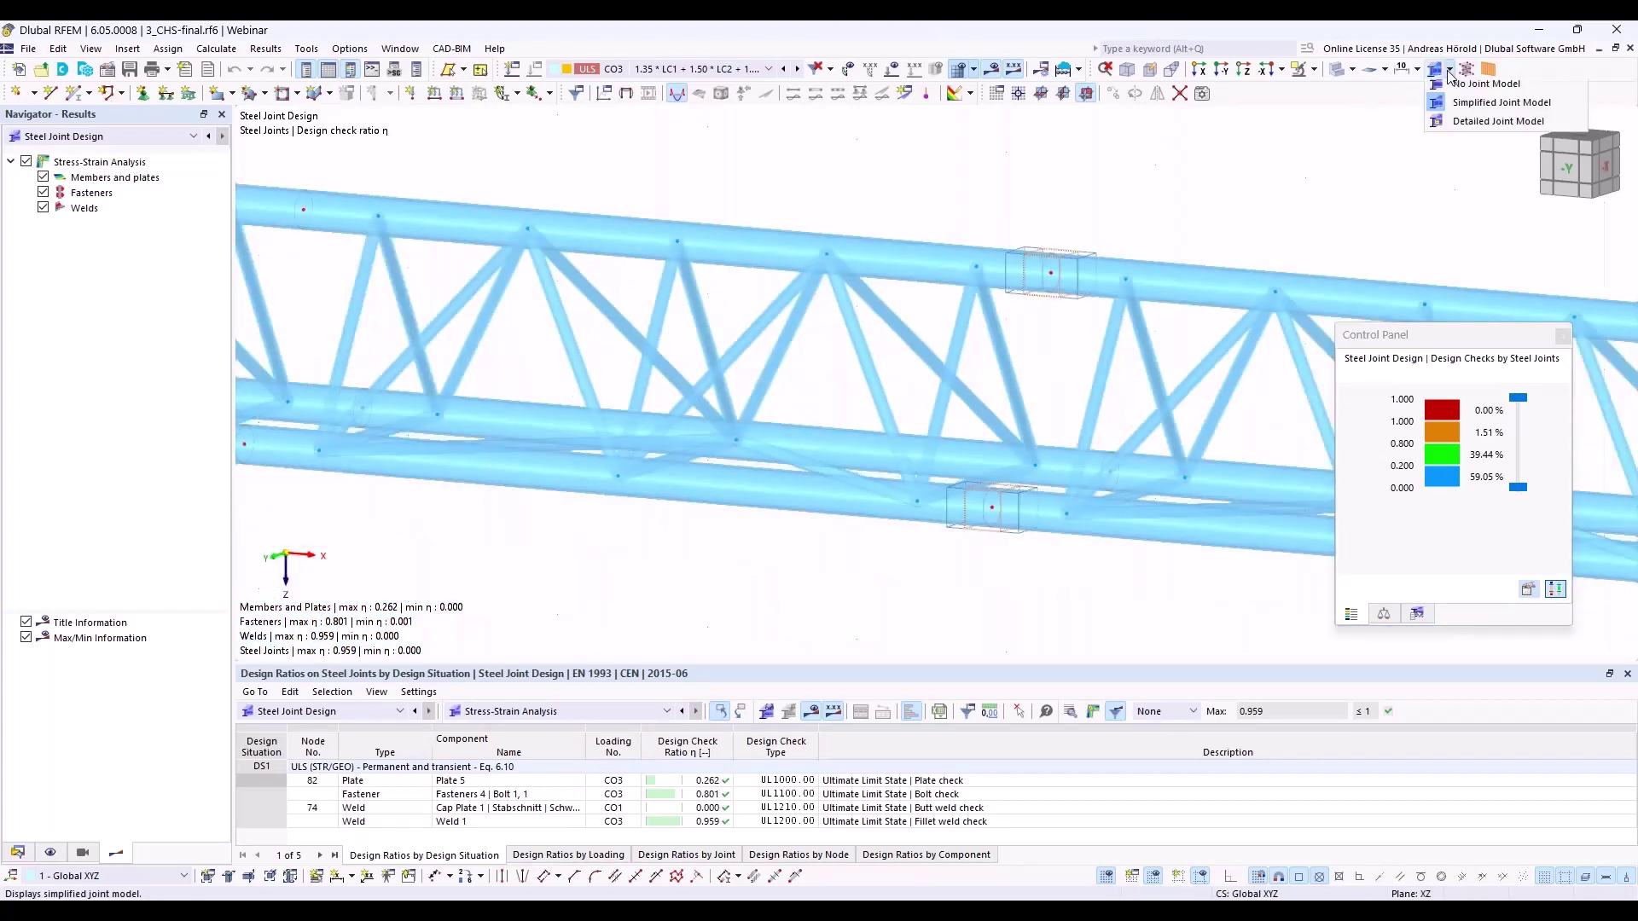
pyautogui.click(1470, 133)
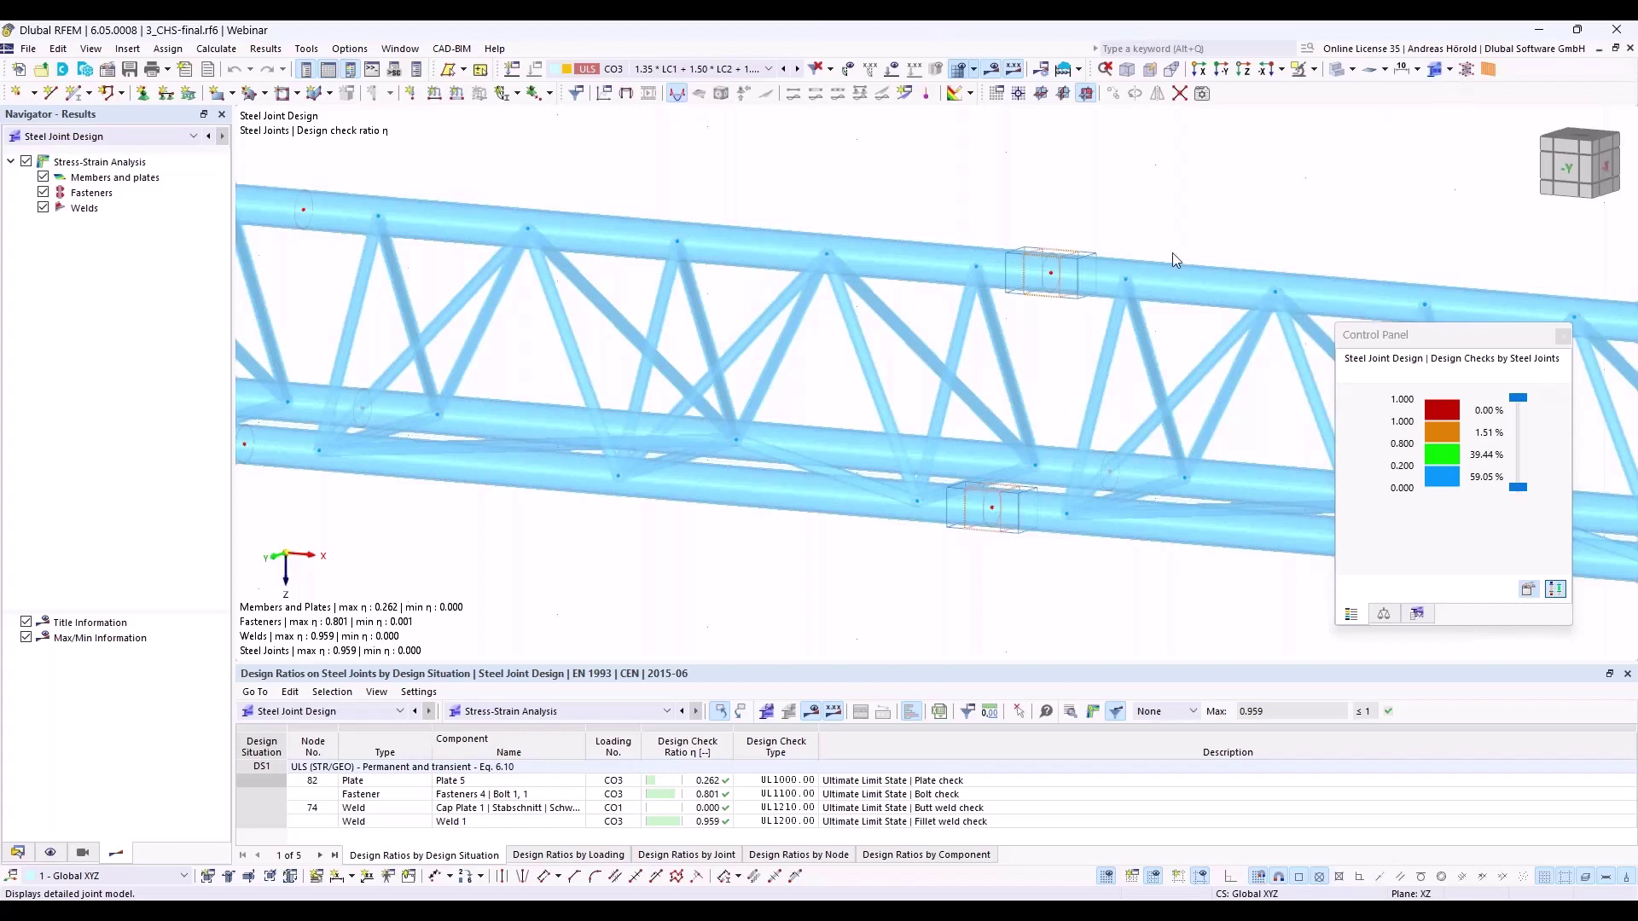
pyautogui.click(1450, 70)
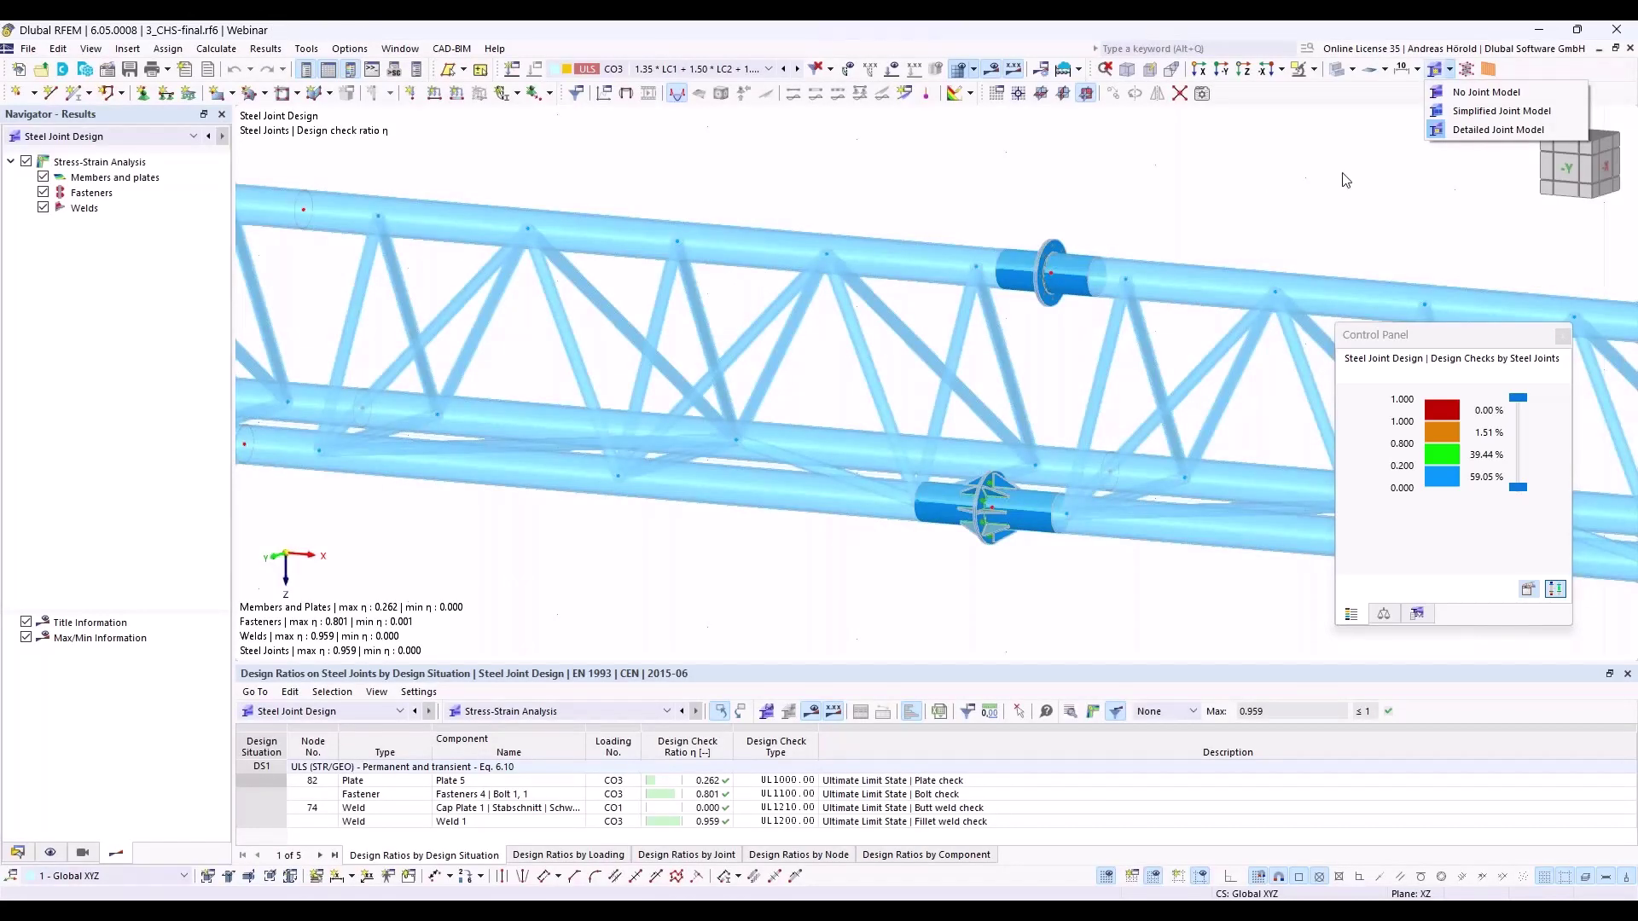
pyautogui.click(1300, 186)
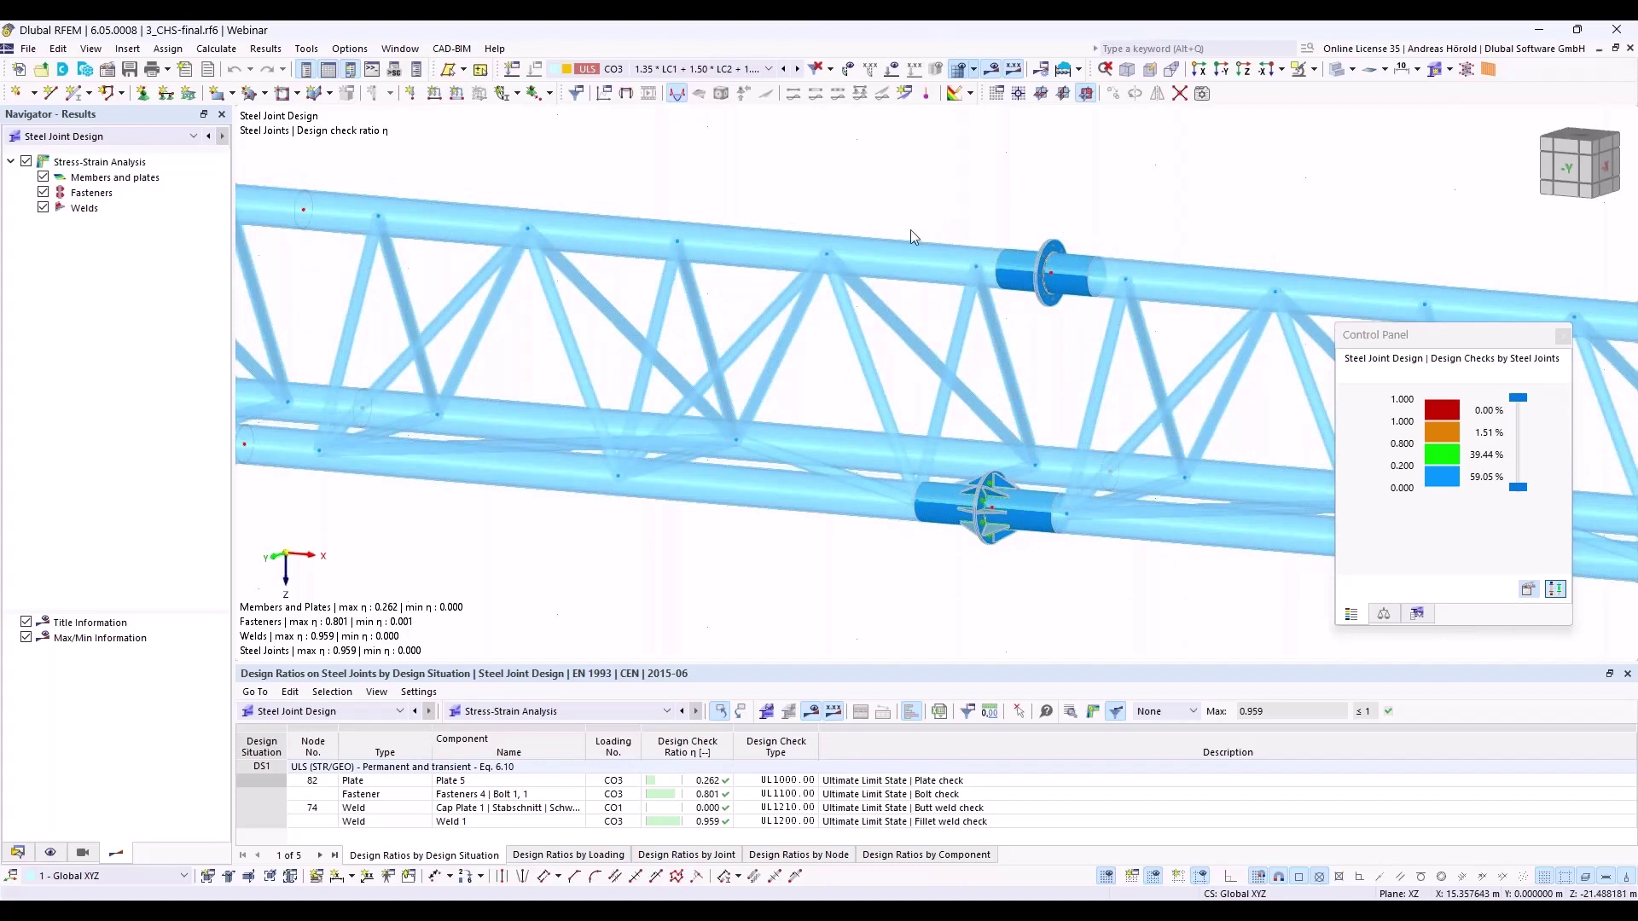
# Examine the design check ratio colouring on the stiffened flange joint of the lower chord and the flange joint of the upper chord
pyautogui.scroll(2, 995, 488)
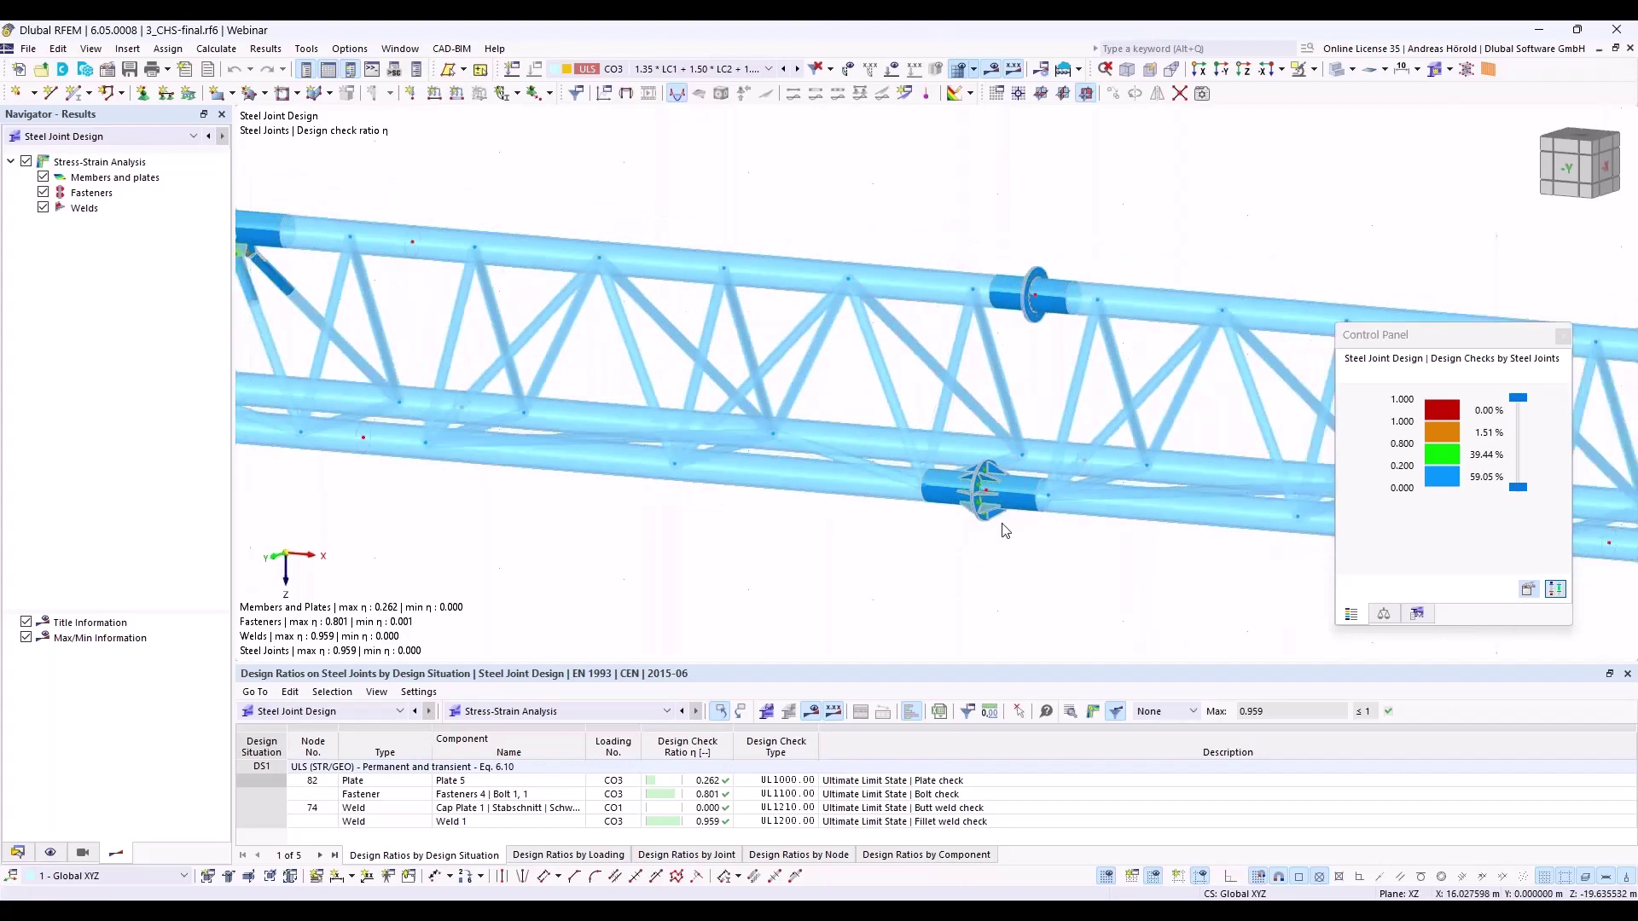
pyautogui.scroll(6, 1005, 529)
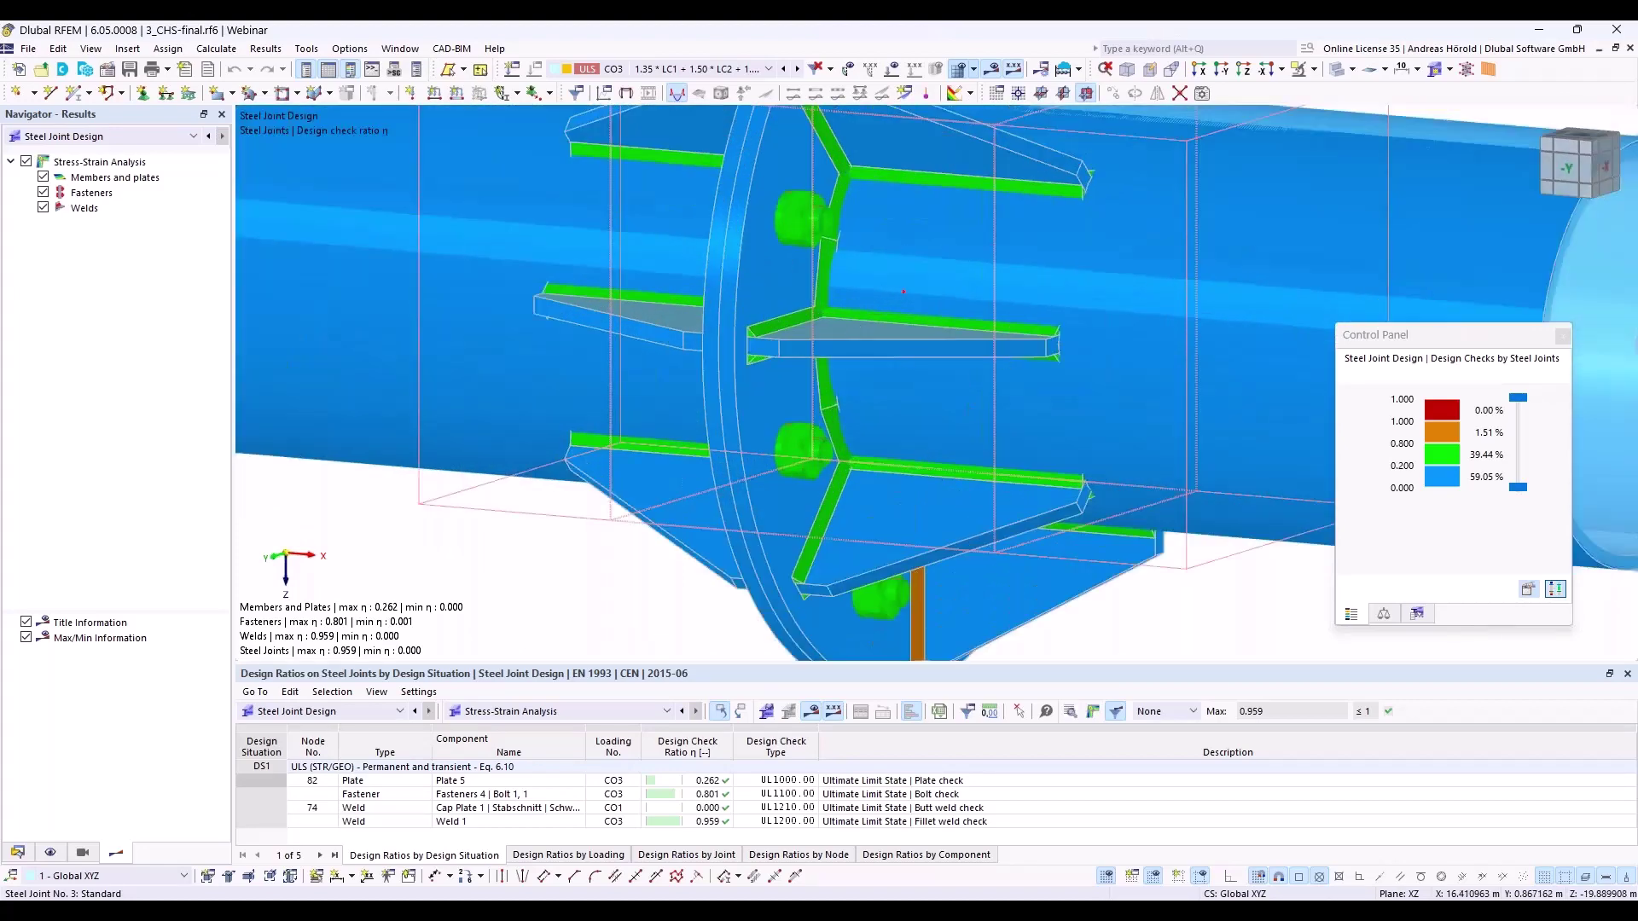
pyautogui.scroll(3, 985, 534)
pyautogui.scroll(-3, 988, 467)
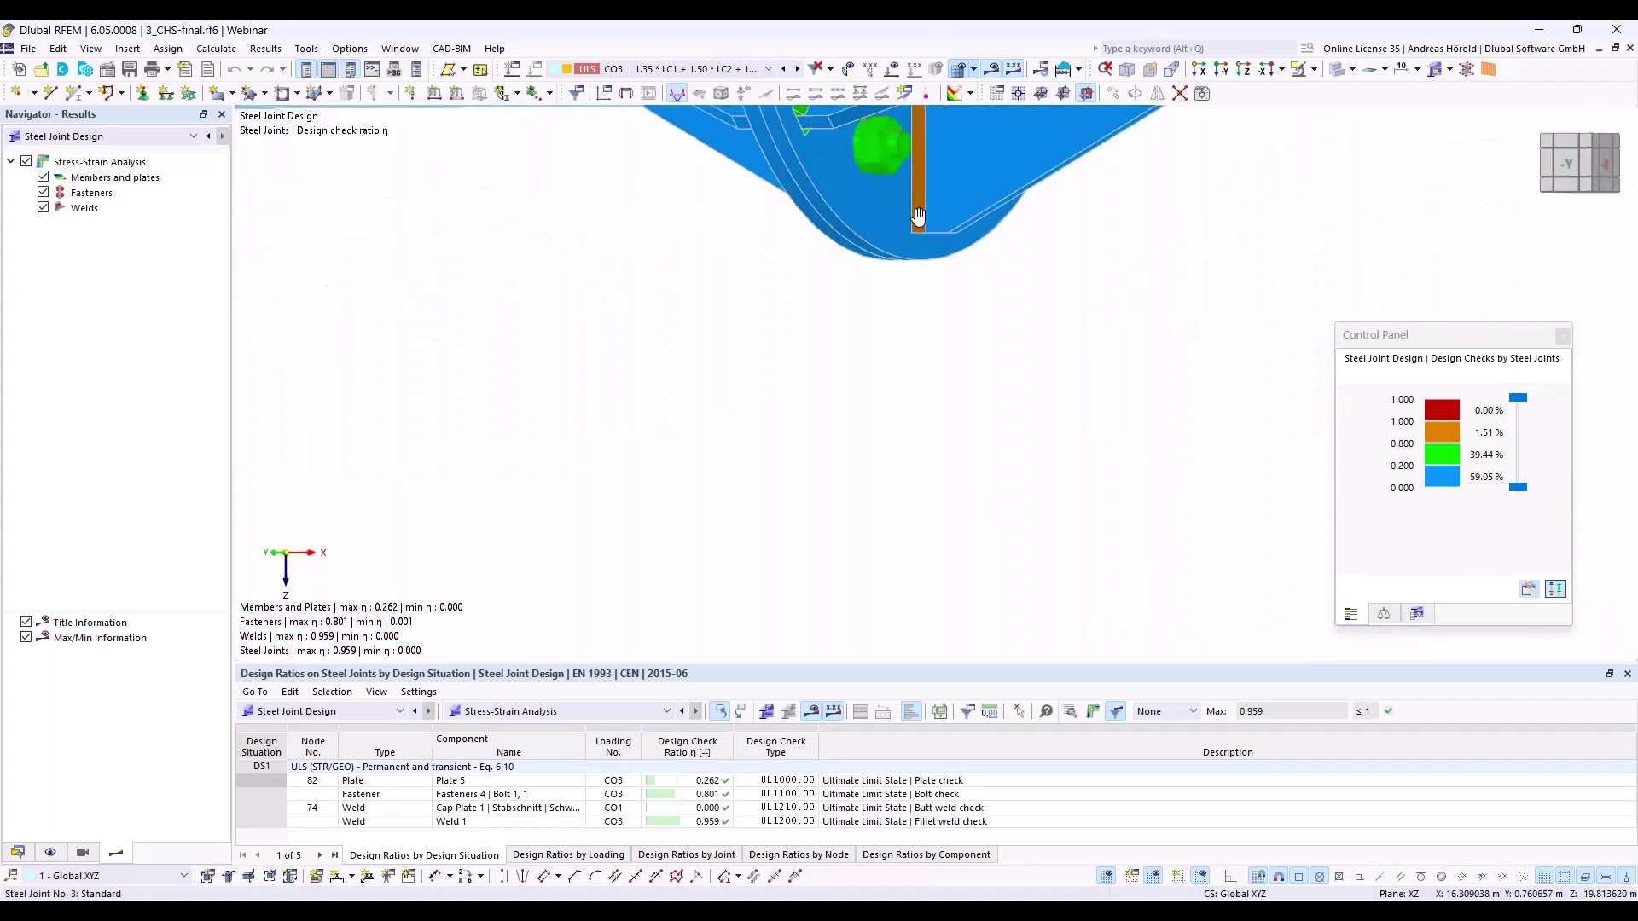
pyautogui.scroll(-2, 953, 286)
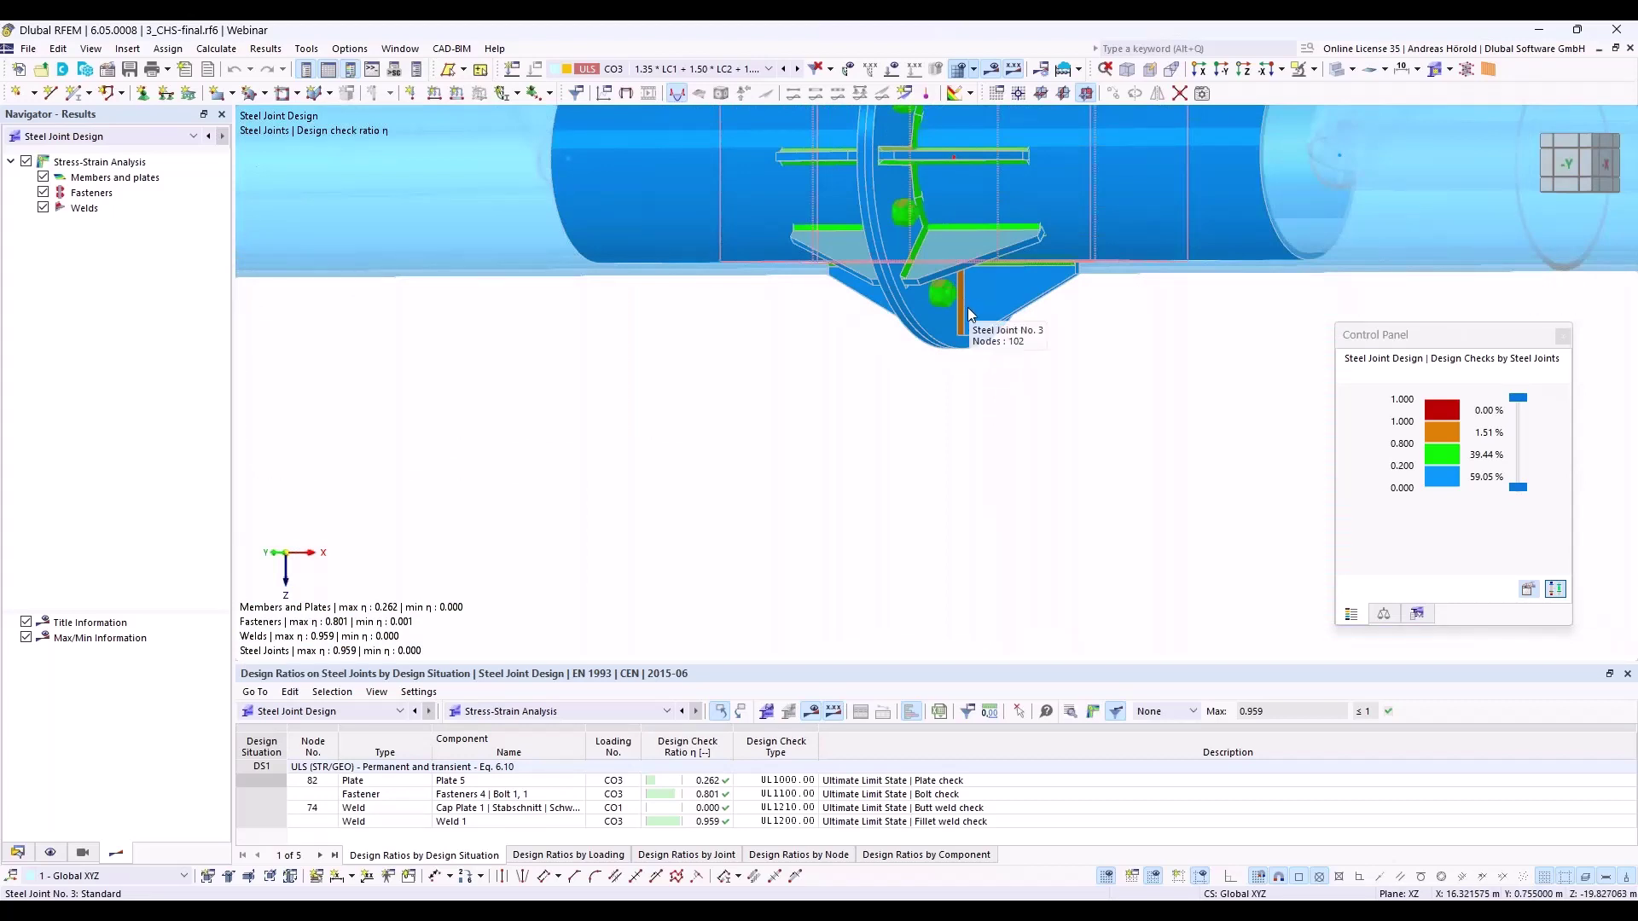
pyautogui.scroll(5, 960, 310)
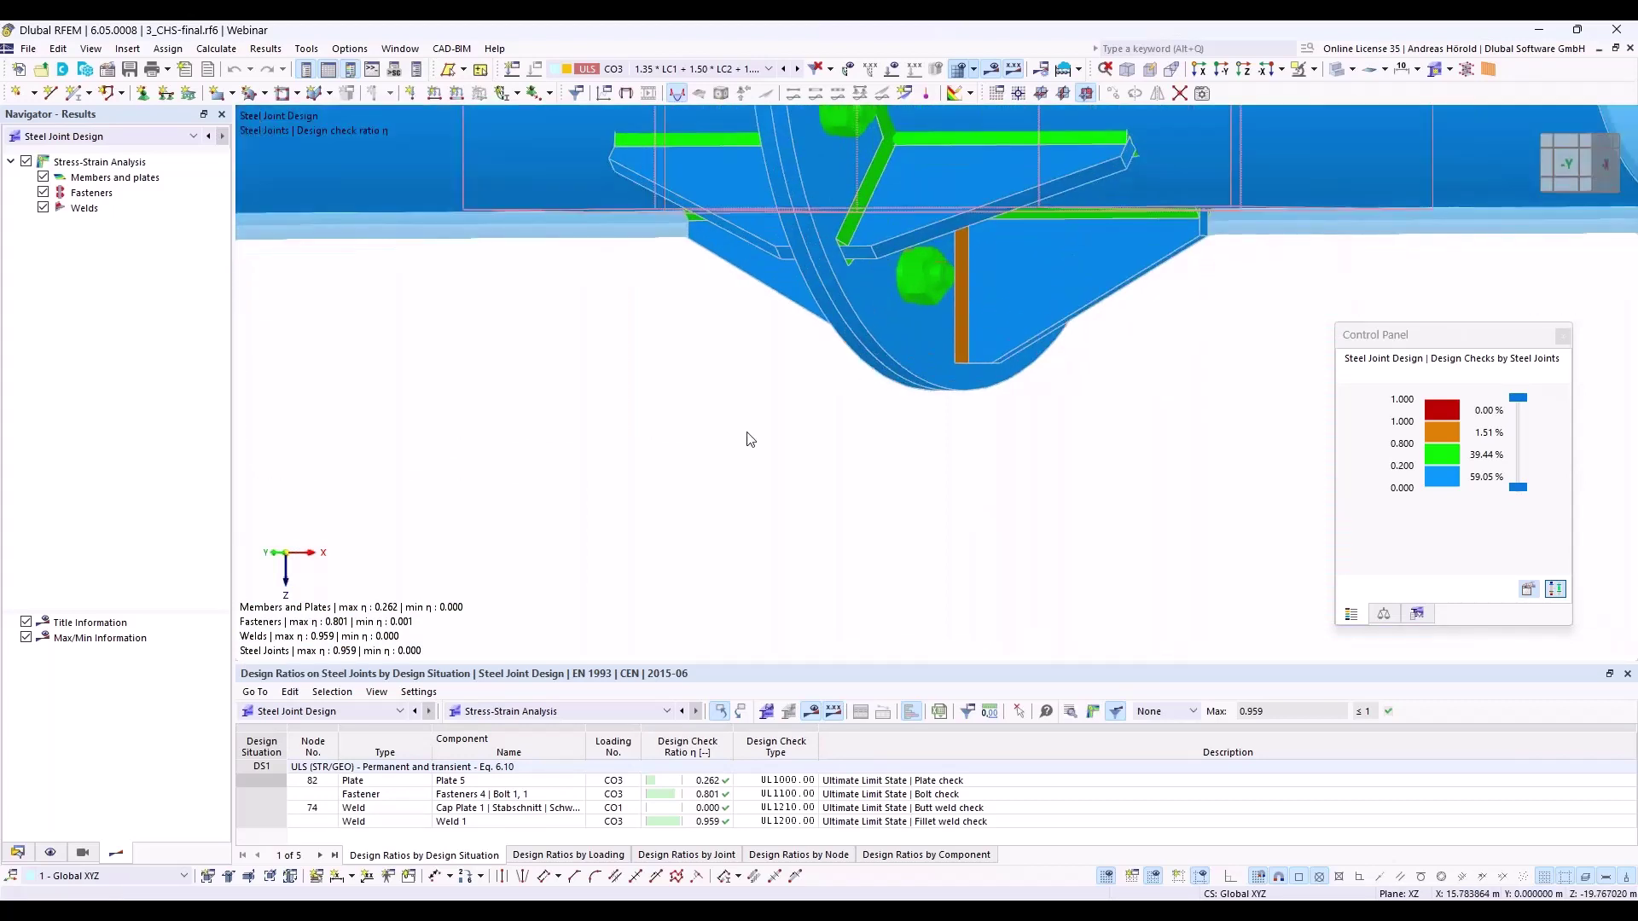
pyautogui.scroll(-8, 602, 429)
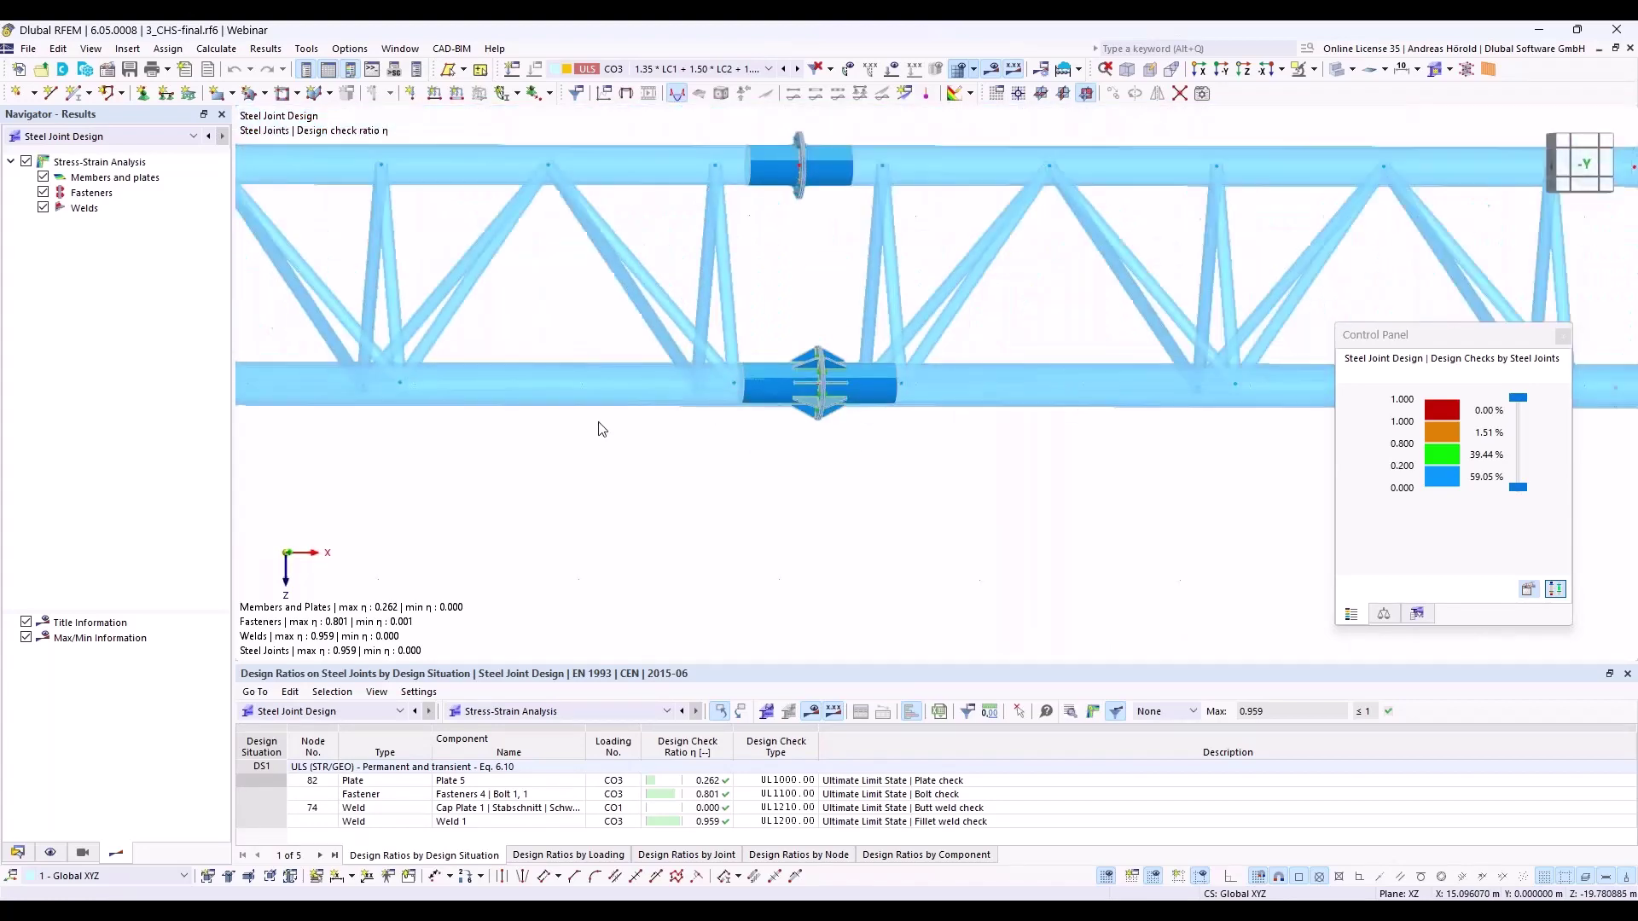
pyautogui.keyDown('ctrl'); pyautogui.moveTo(854, 375); pyautogui.dragTo(909, 350, button='middle'); pyautogui.keyUp('ctrl')
pyautogui.scroll(8, 910, 349)
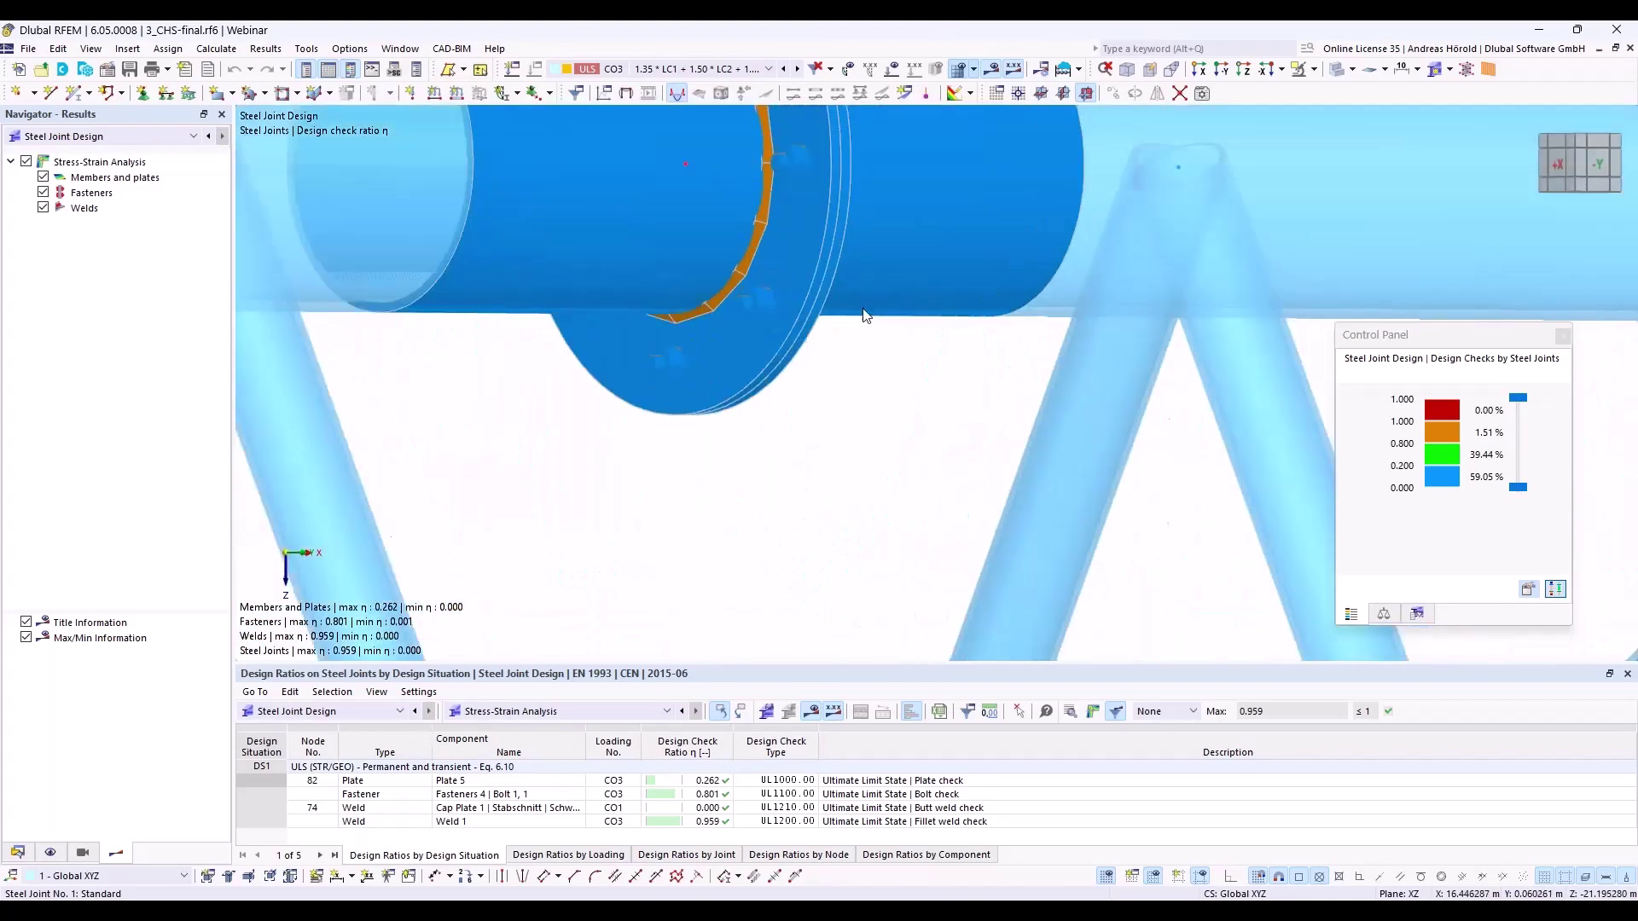
pyautogui.scroll(-8, 864, 441)
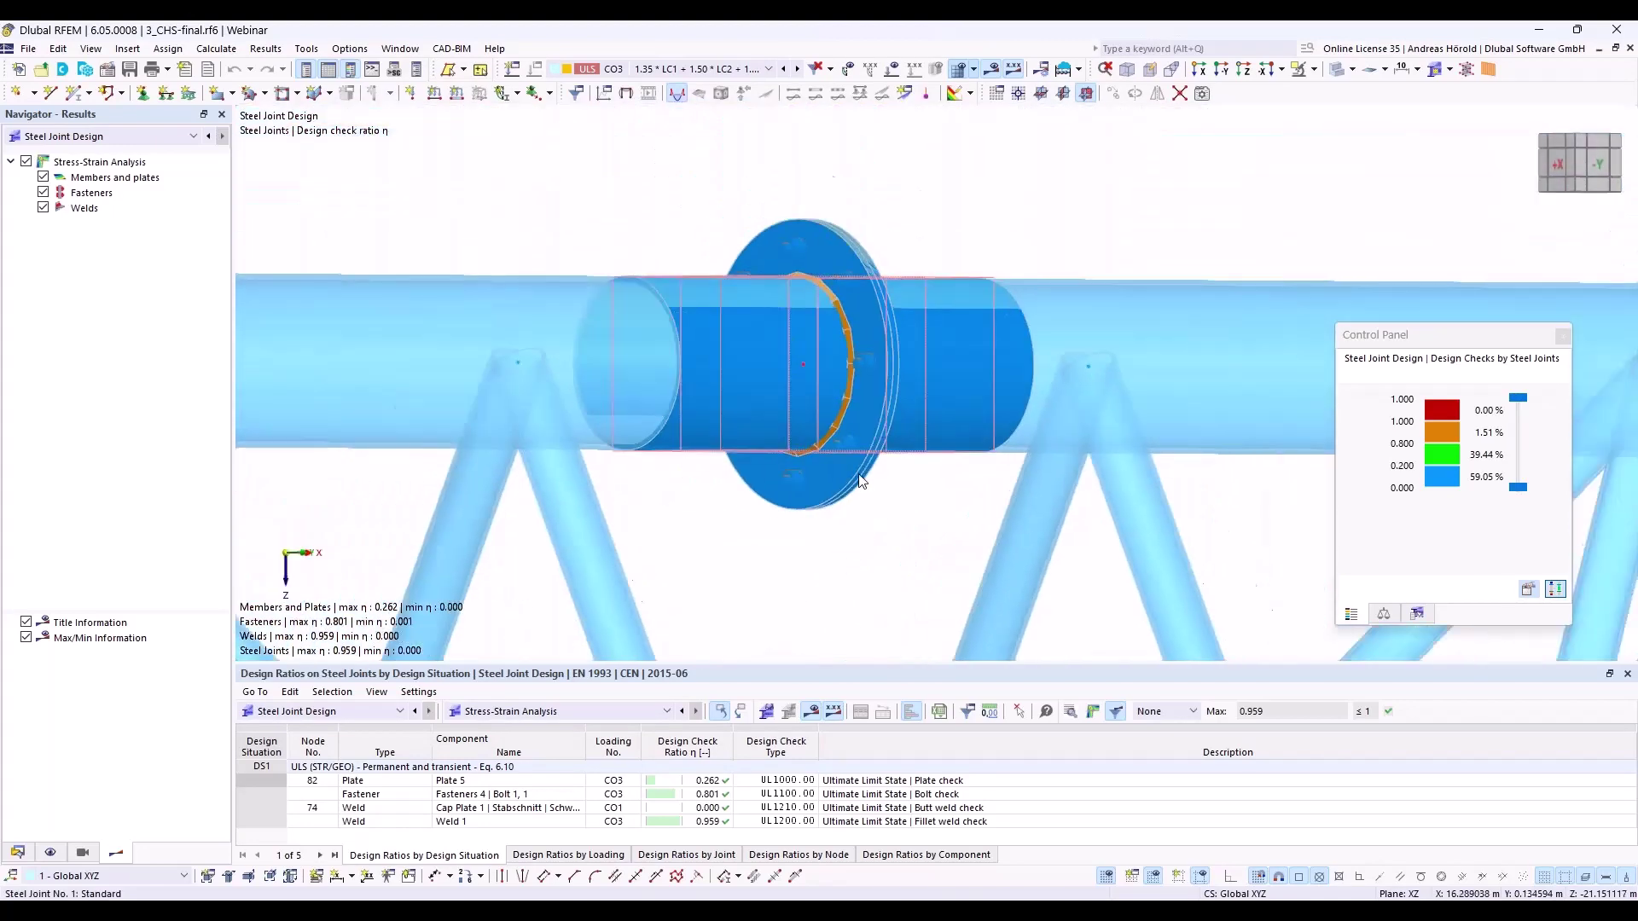
pyautogui.scroll(-10, 860, 480)
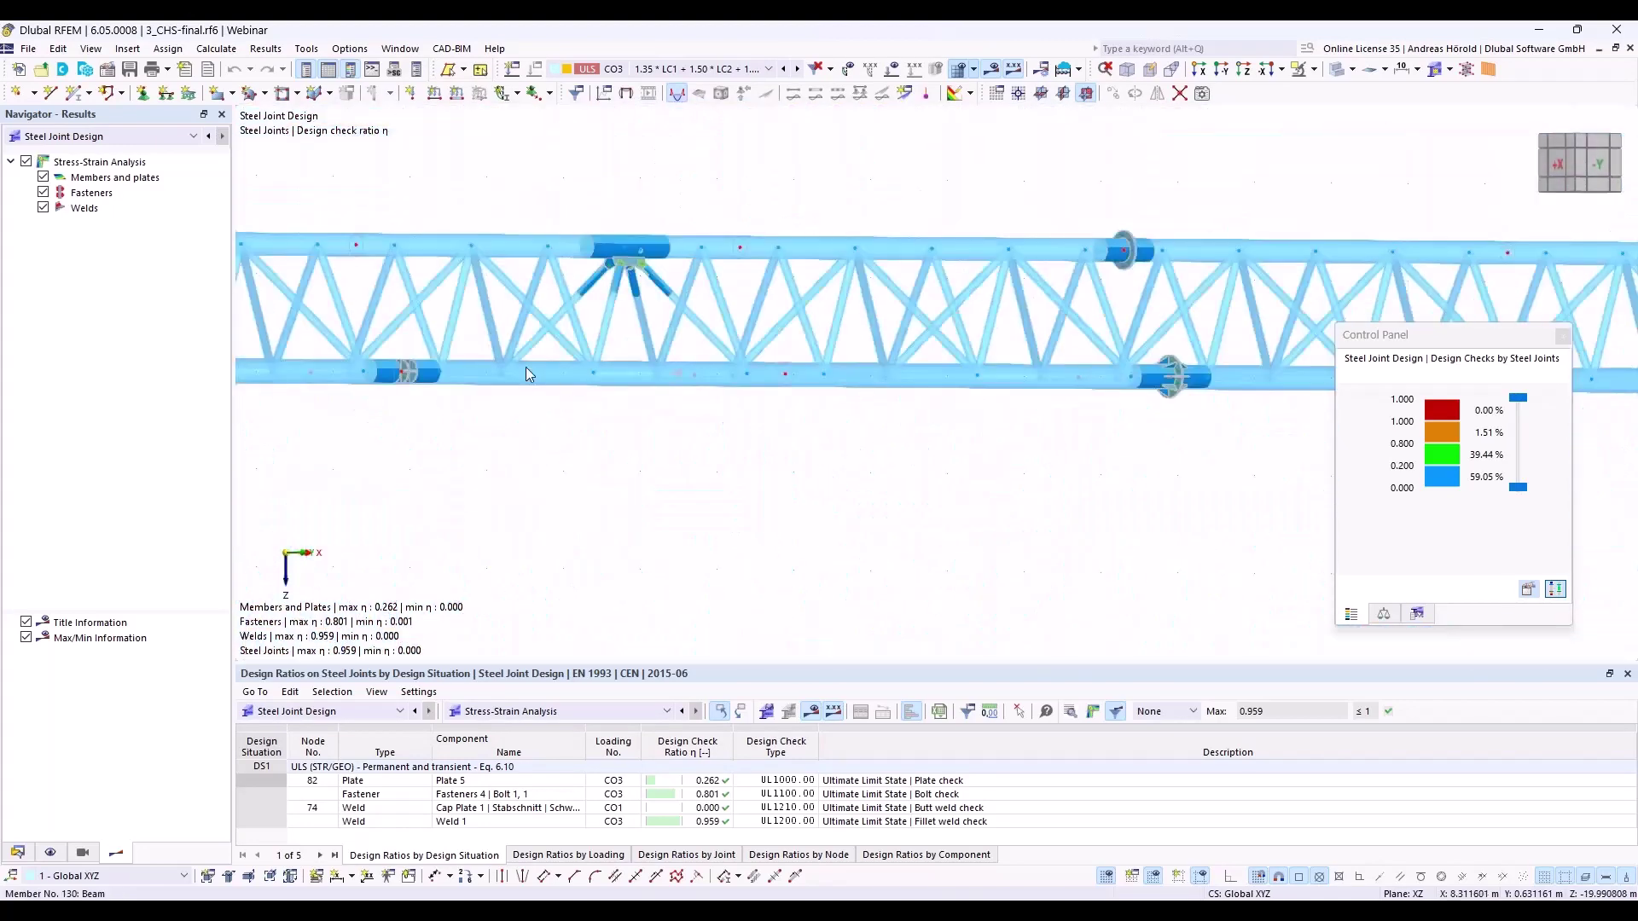
# Examine the design check ratio colouring on the bolted gusset joint at node 82 and on the lower chord joint near it
pyautogui.scroll(10, 623, 269)
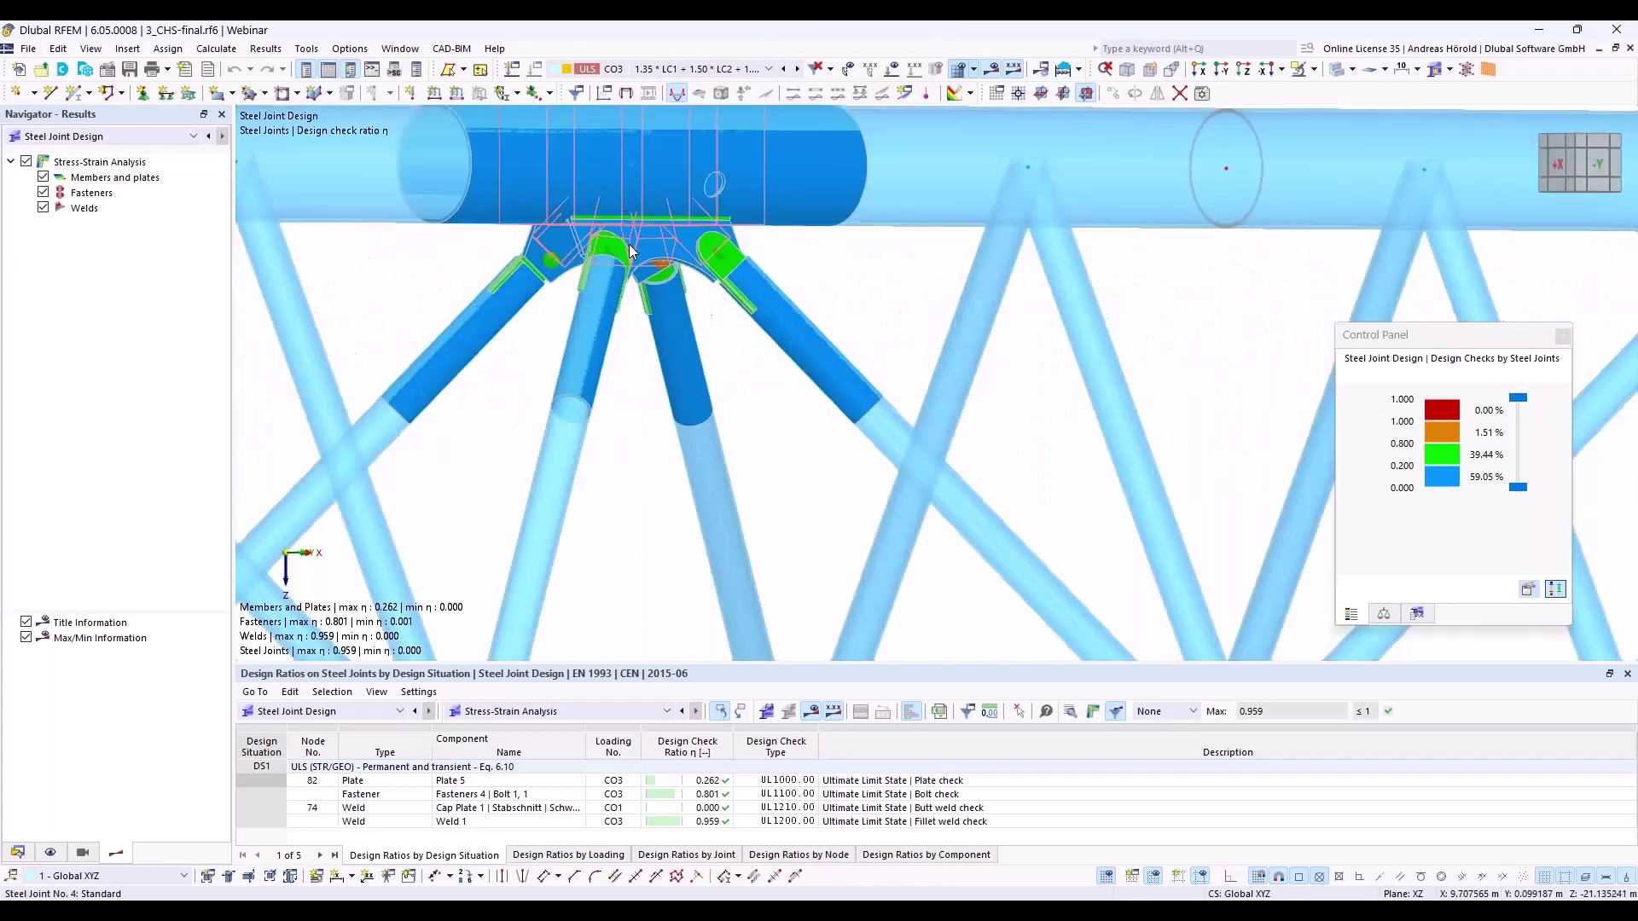
pyautogui.scroll(5, 630, 250)
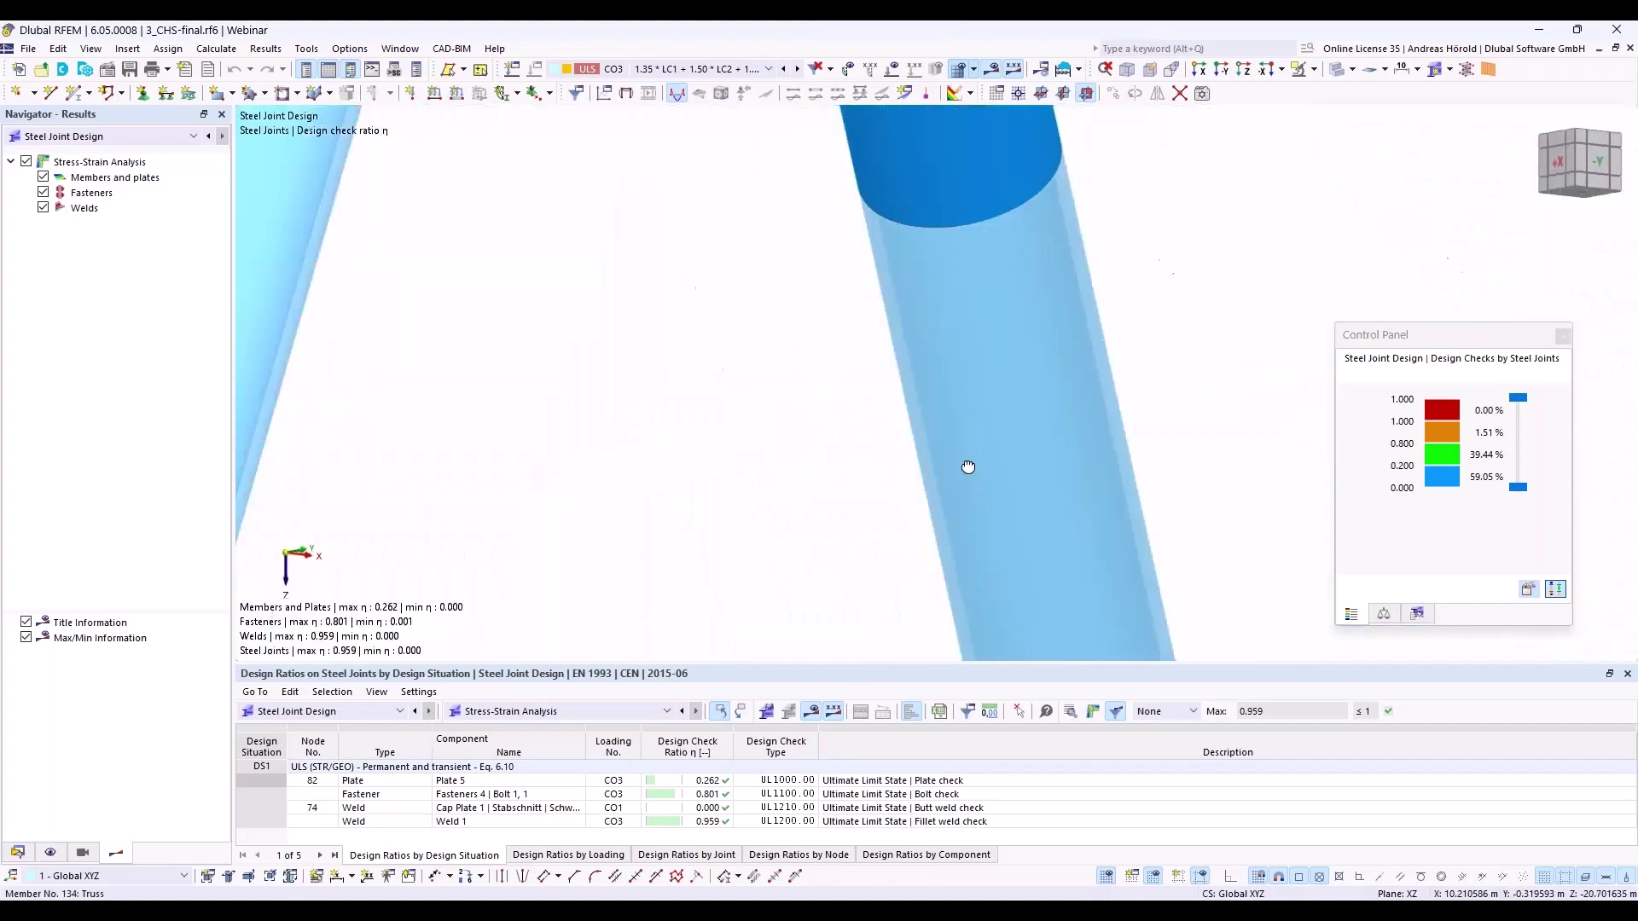
pyautogui.moveTo(969, 465); pyautogui.dragTo(967, 502, button='middle')
pyautogui.scroll(-5, 967, 501)
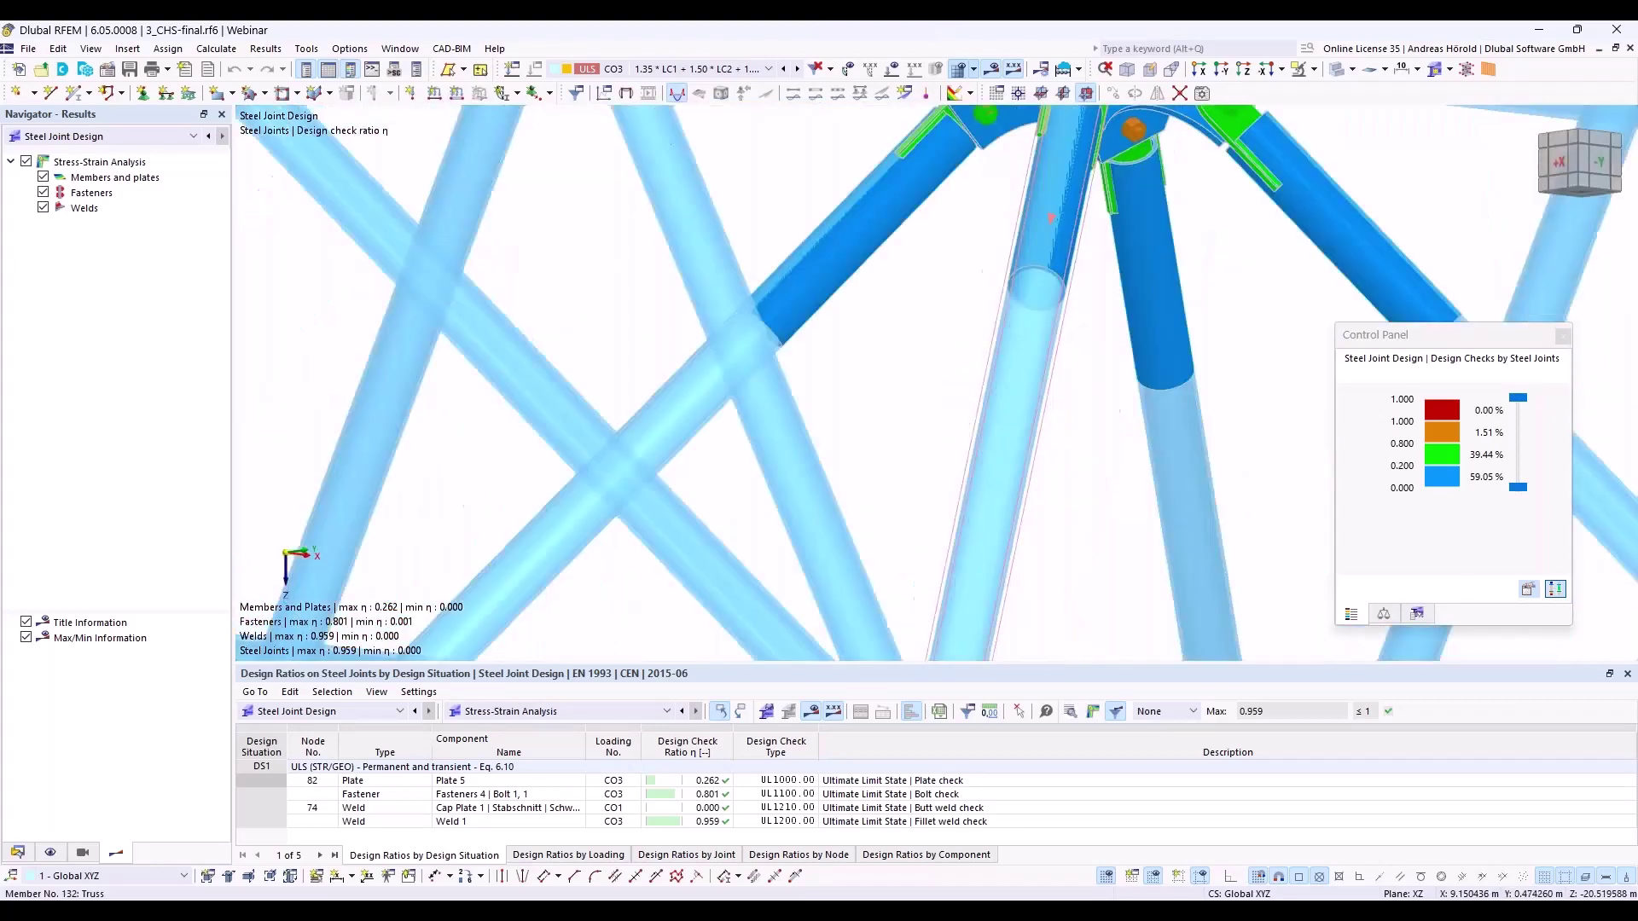
pyautogui.scroll(-8, 956, 458)
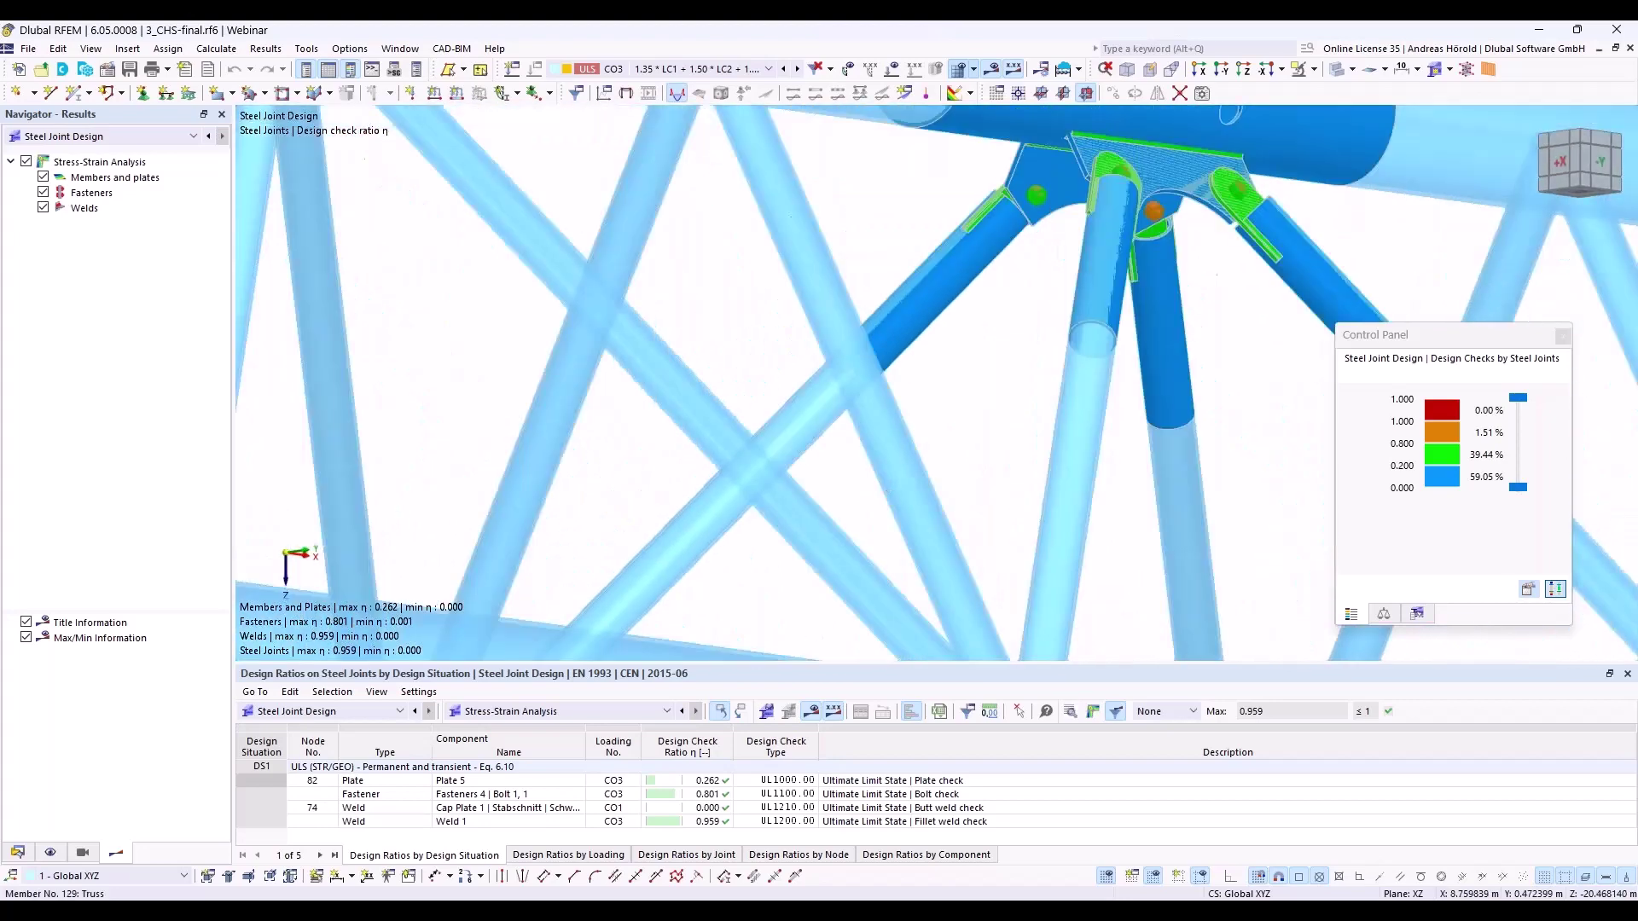
pyautogui.scroll(-1, 577, 534)
pyautogui.scroll(5, 577, 534)
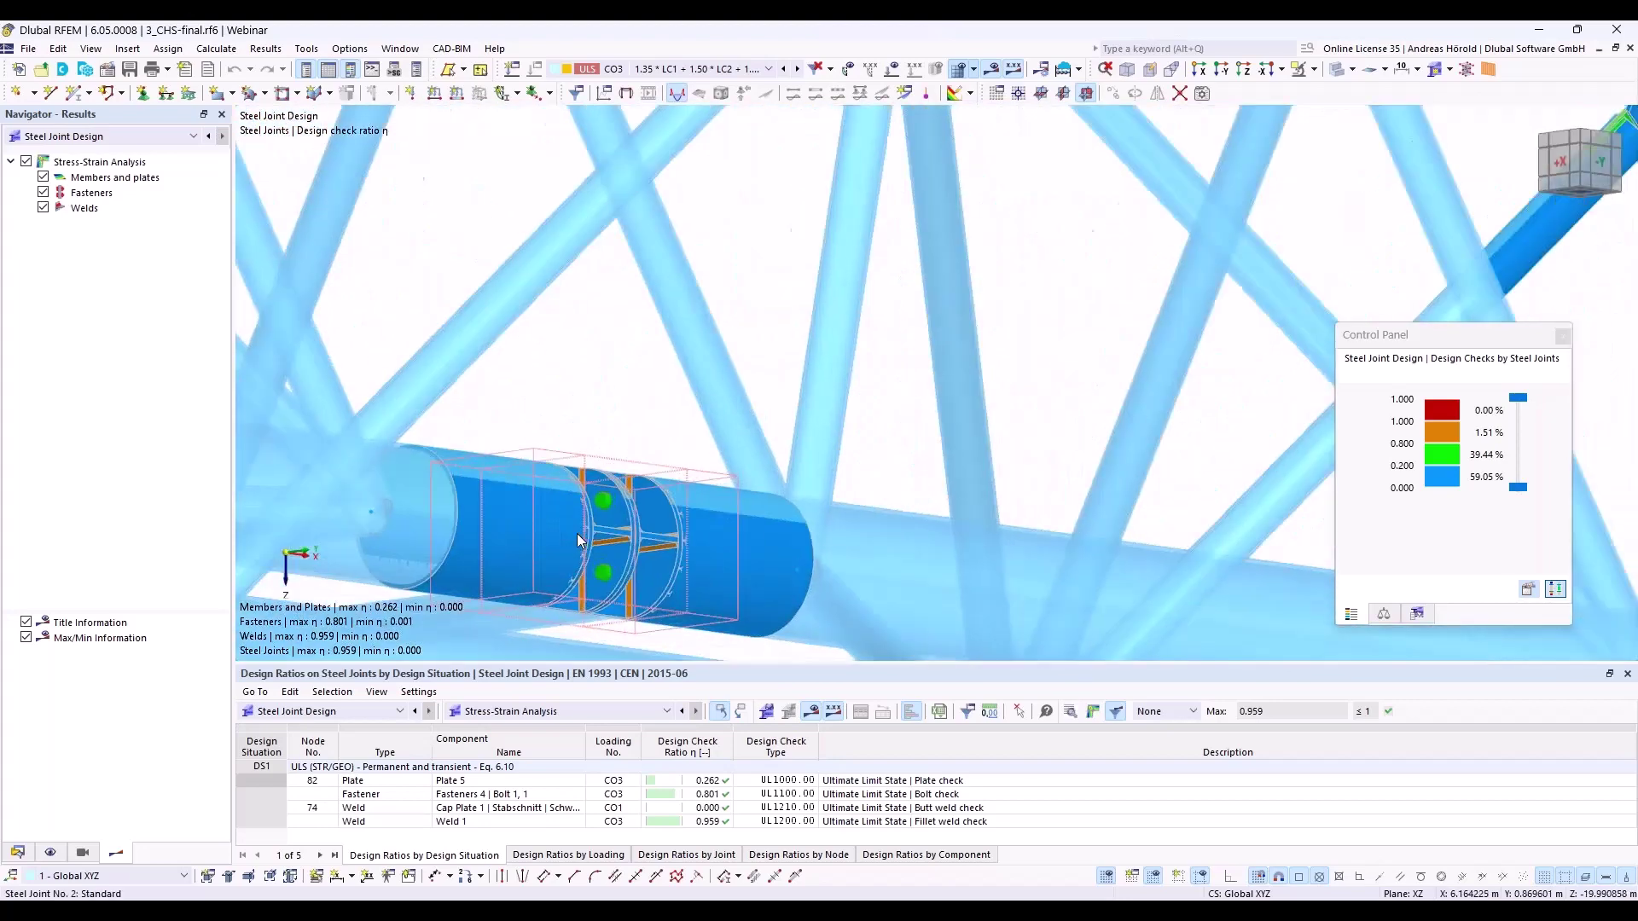
pyautogui.scroll(-5, 577, 534)
pyautogui.scroll(-1, 577, 534)
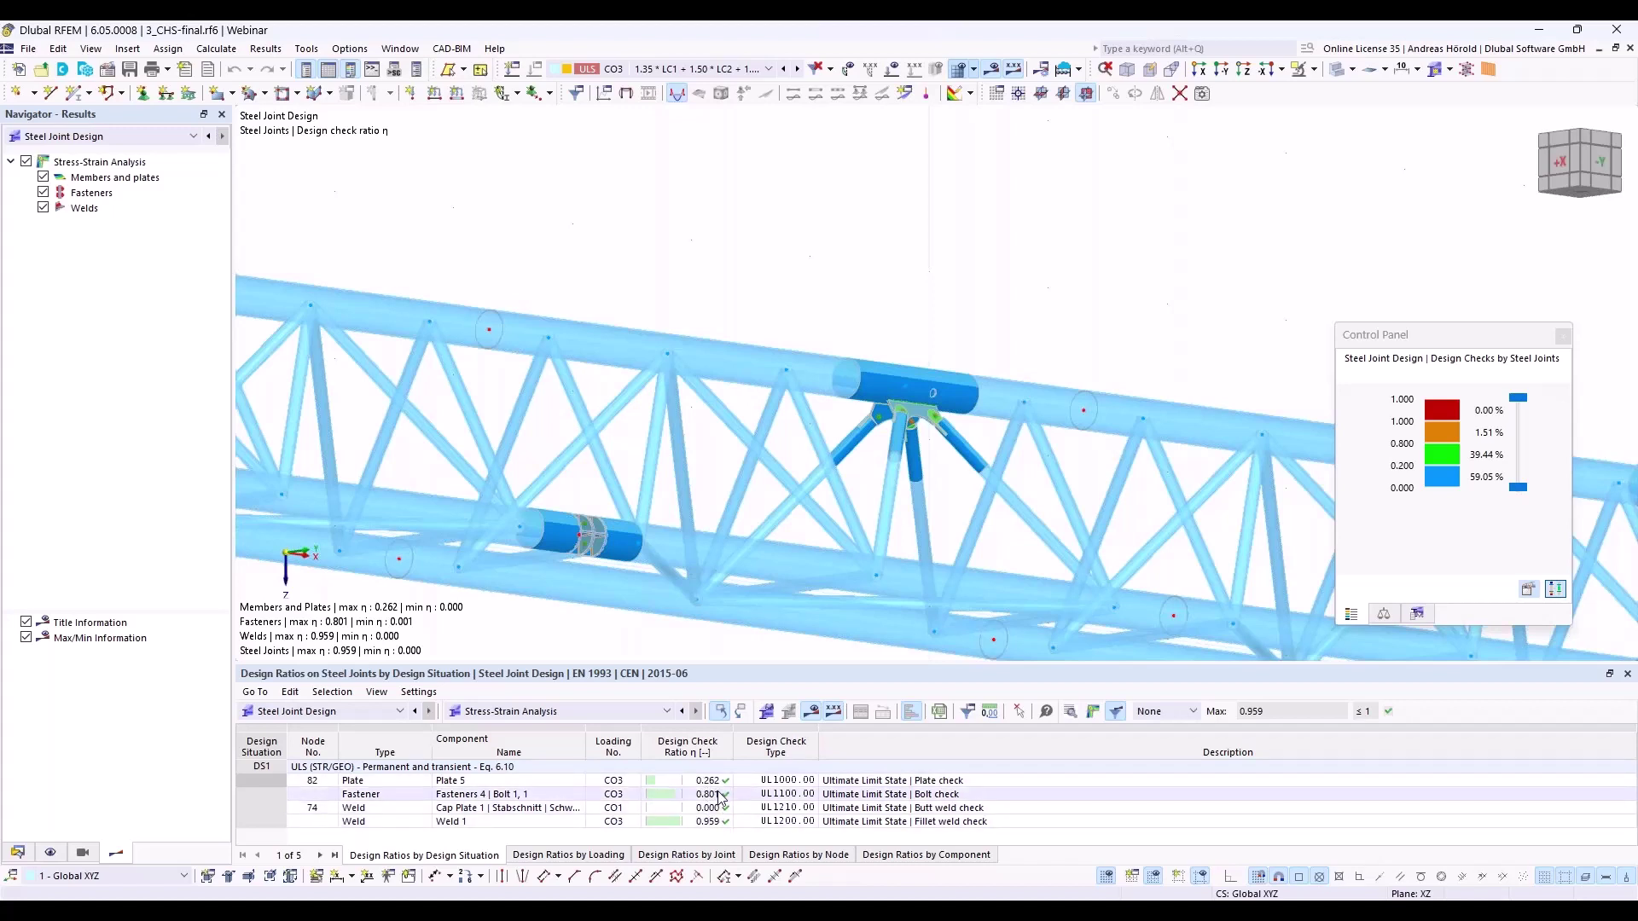
# List the steel joint design ratios by loading, enlarge the results table and review the load combinations
pyautogui.click(574, 856)
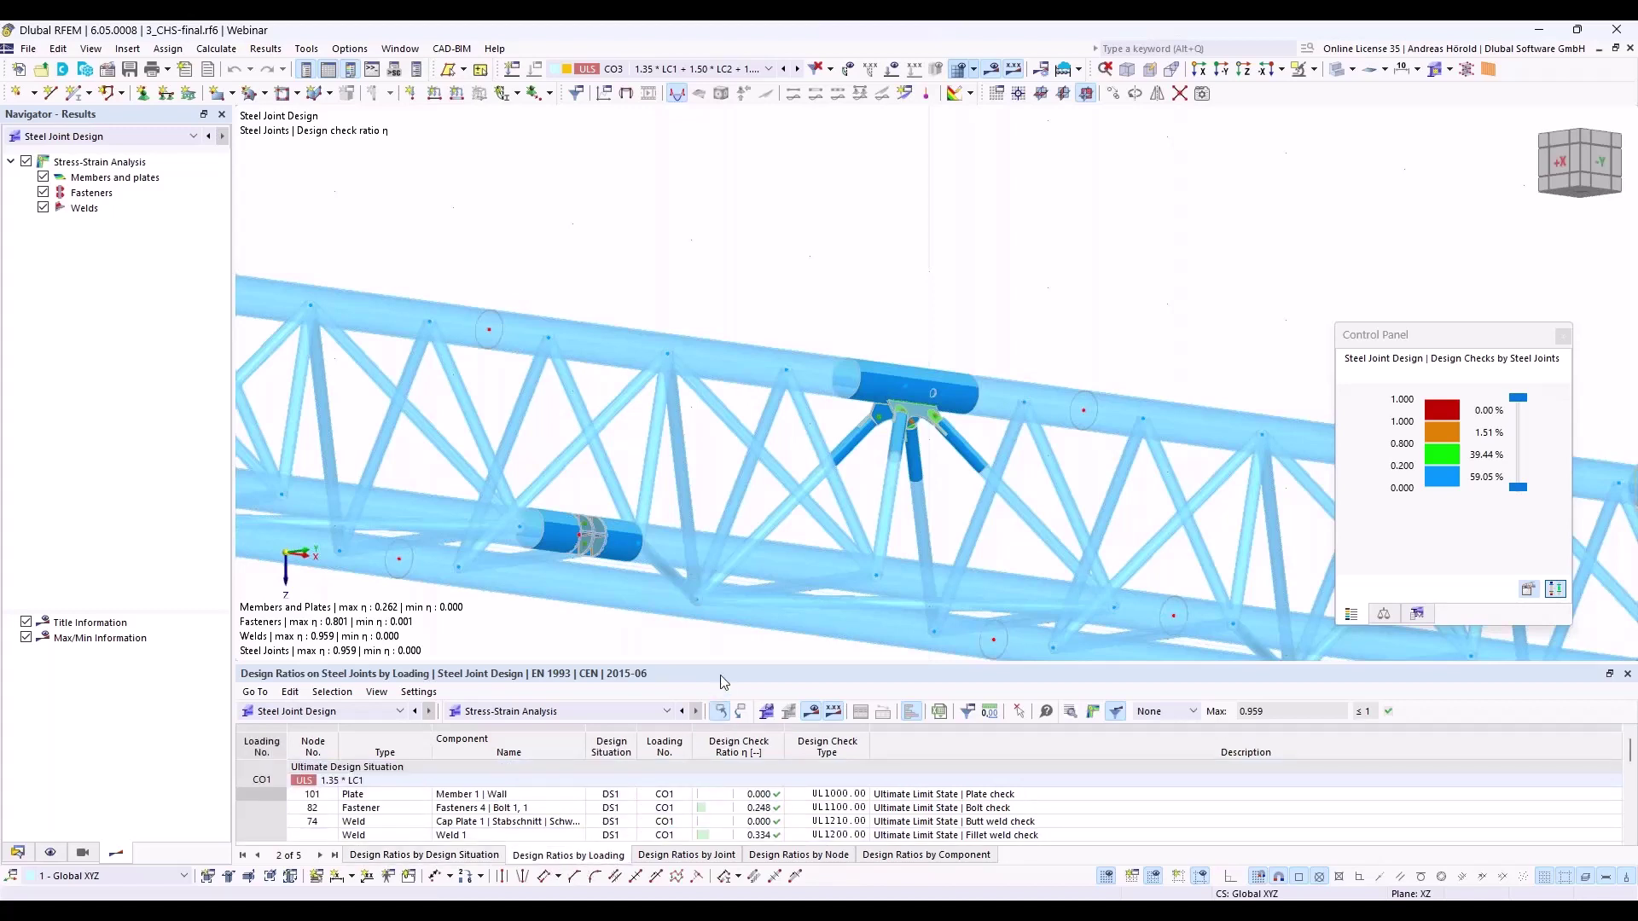
pyautogui.moveTo(723, 664); pyautogui.dragTo(727, 561)
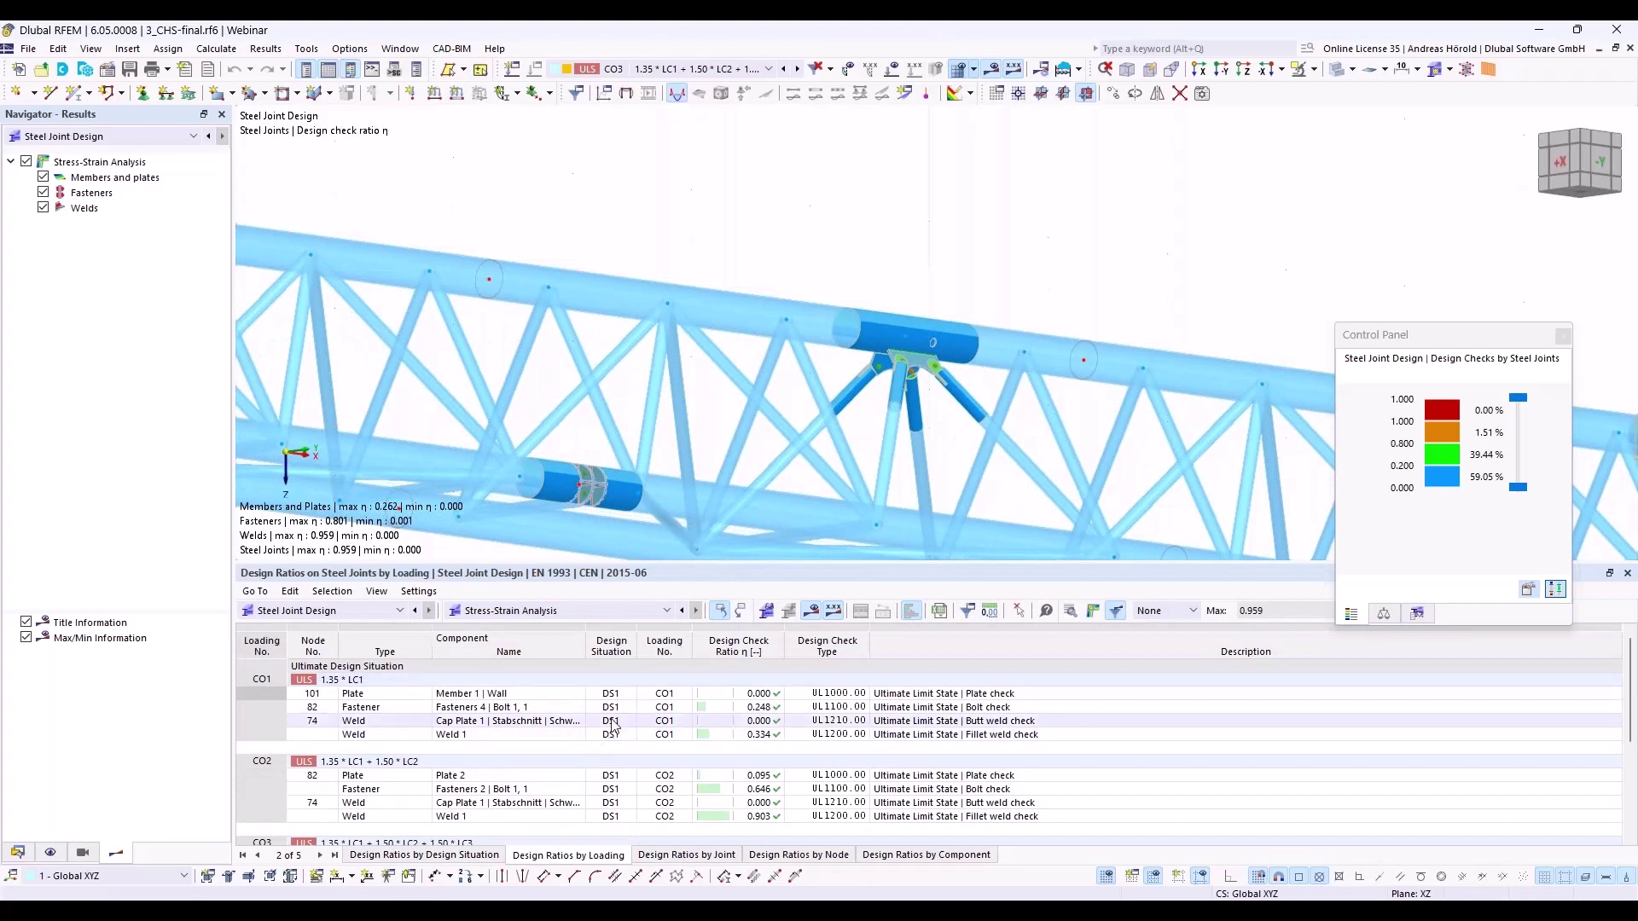
pyautogui.scroll(-3, 613, 726)
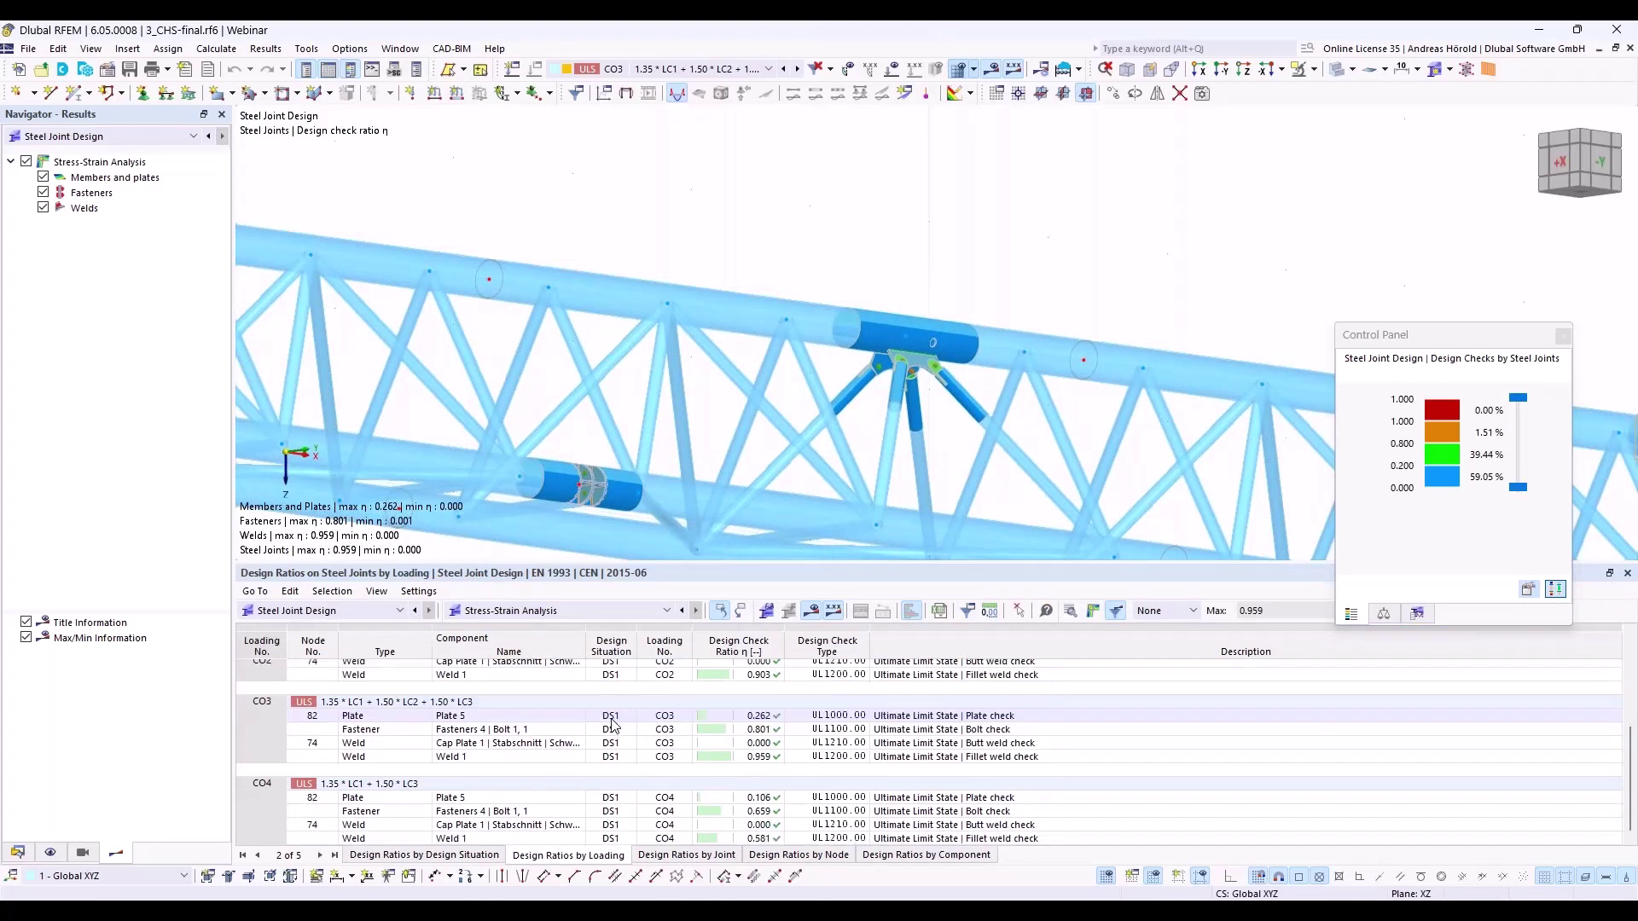
pyautogui.scroll(3, 588, 732)
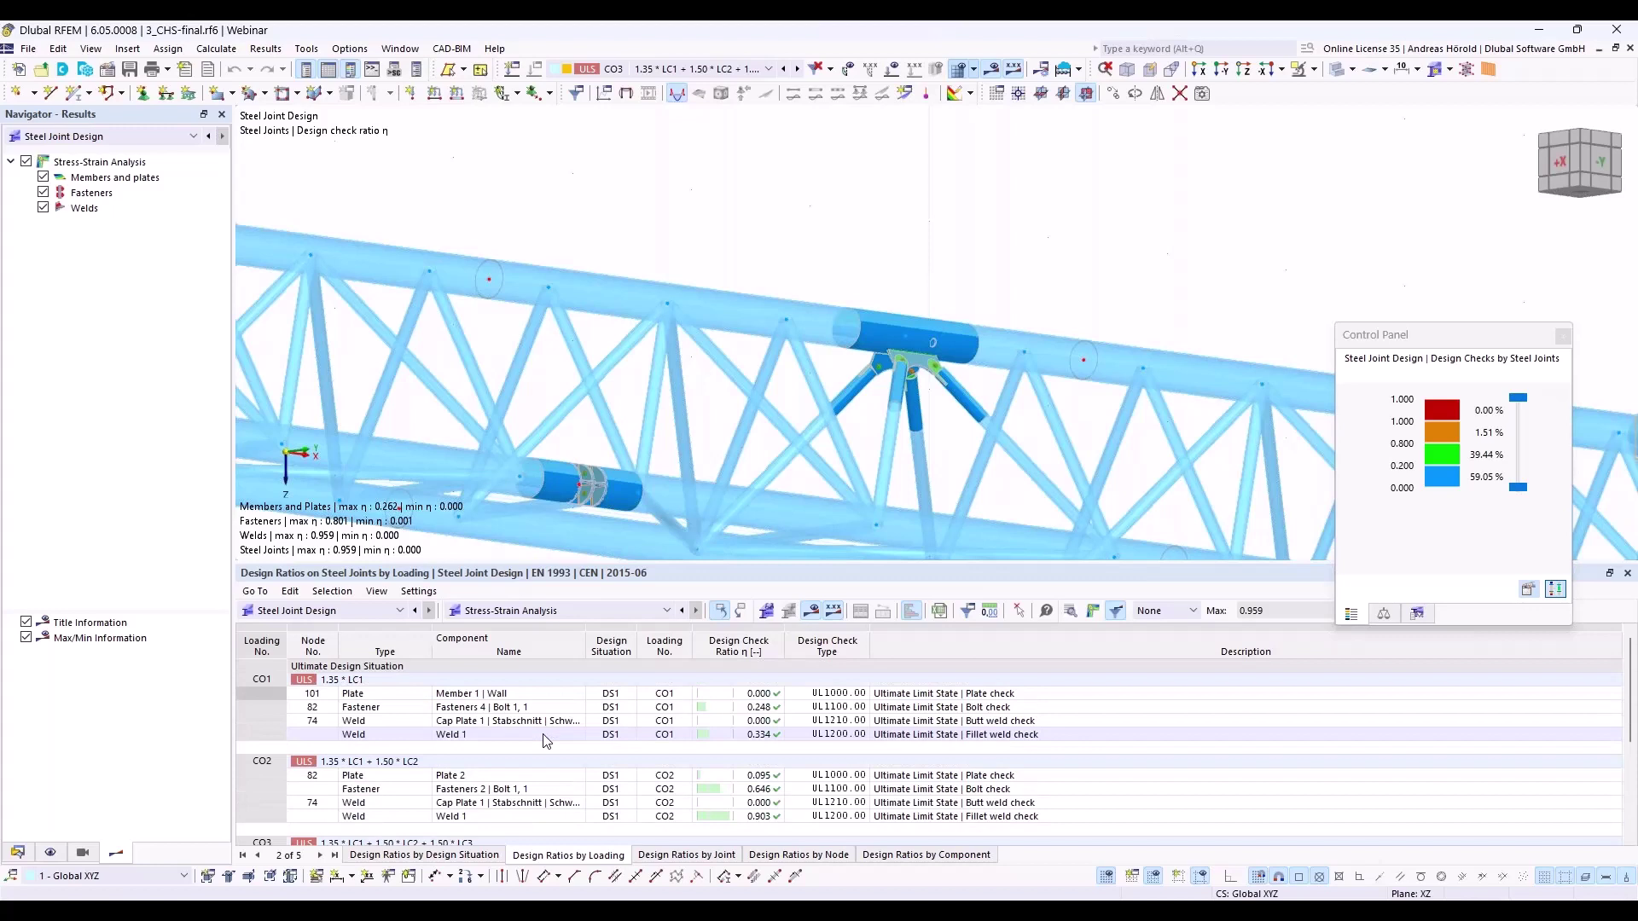
# List the steel joint design ratios by joint and review the plate, fastener and weld checks of each joint
pyautogui.click(672, 857)
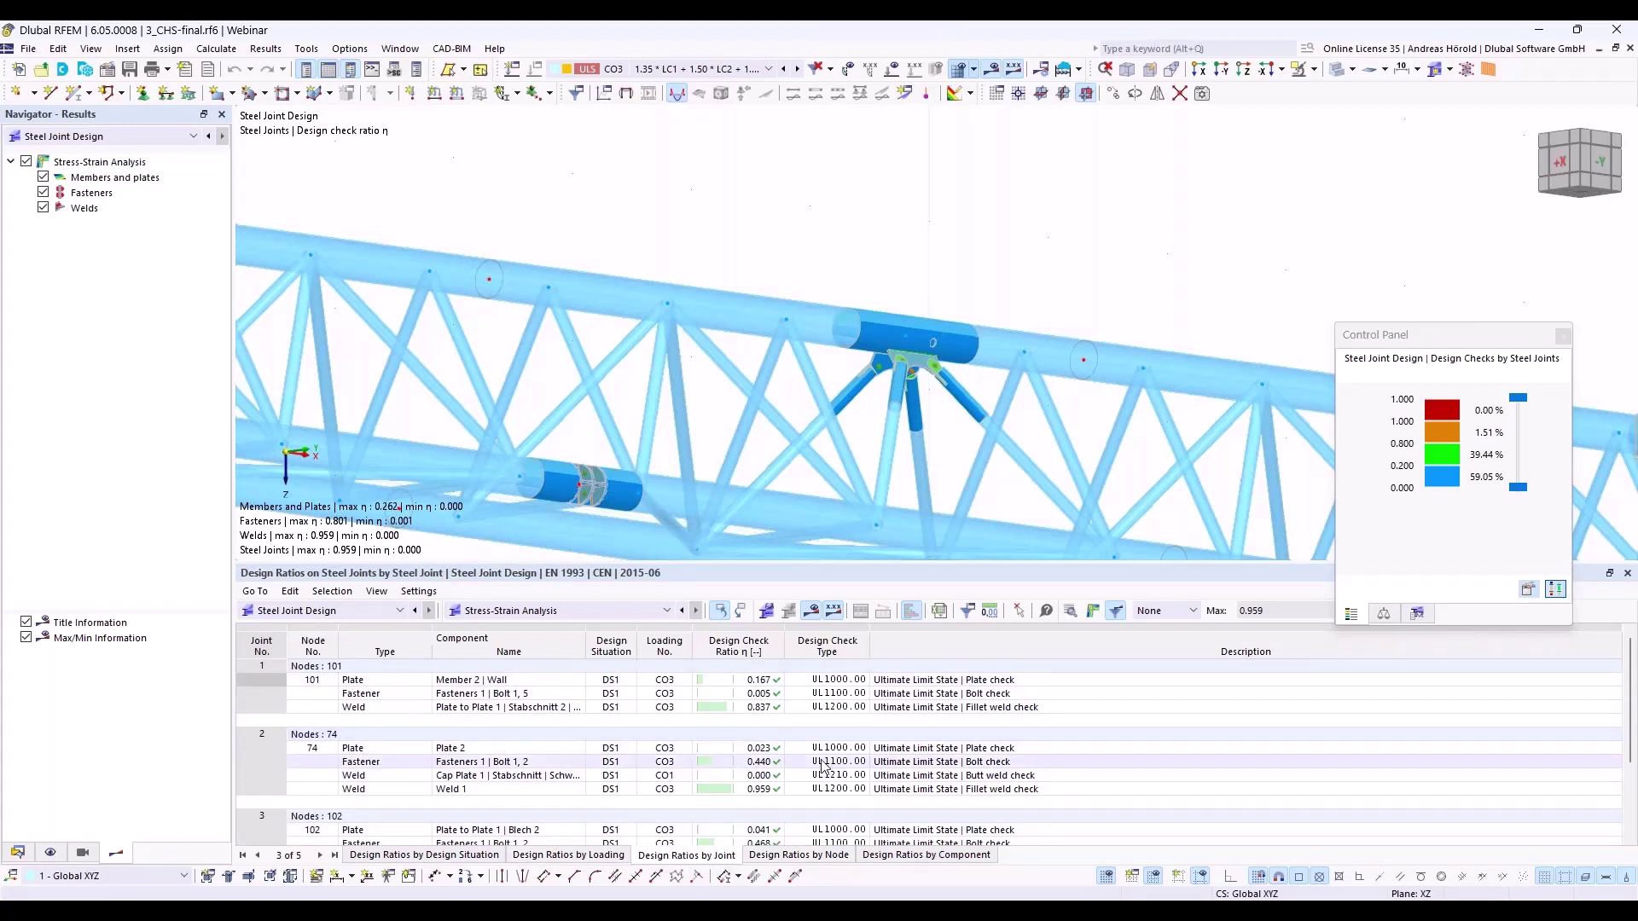
pyautogui.click(757, 710)
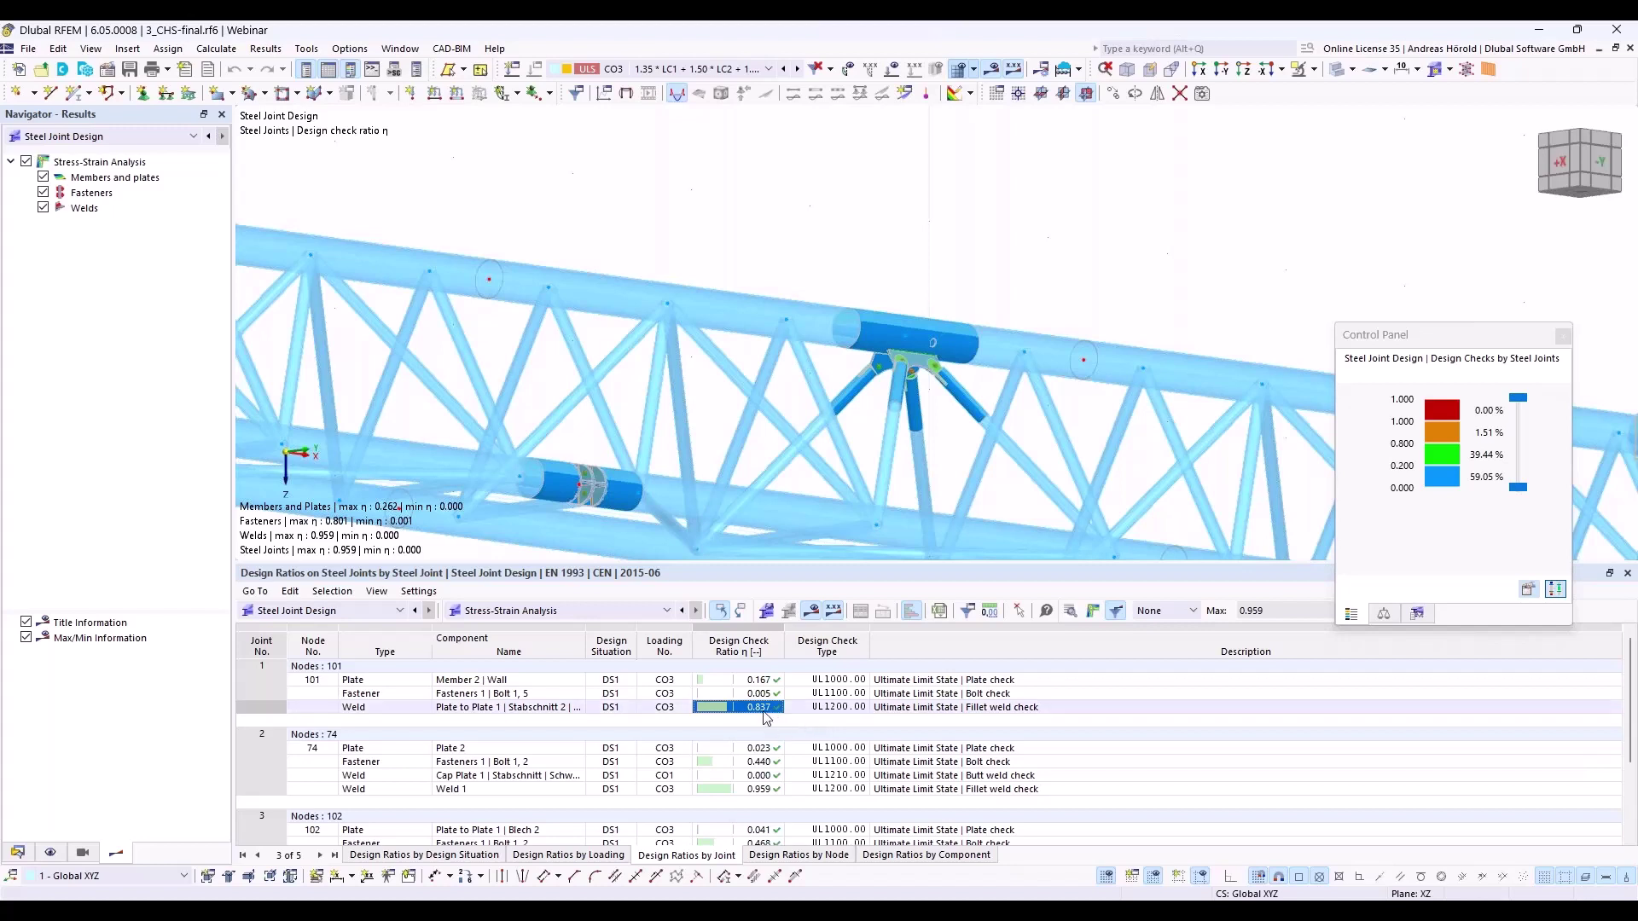
pyautogui.scroll(-1, 797, 767)
pyautogui.scroll(-1, 798, 767)
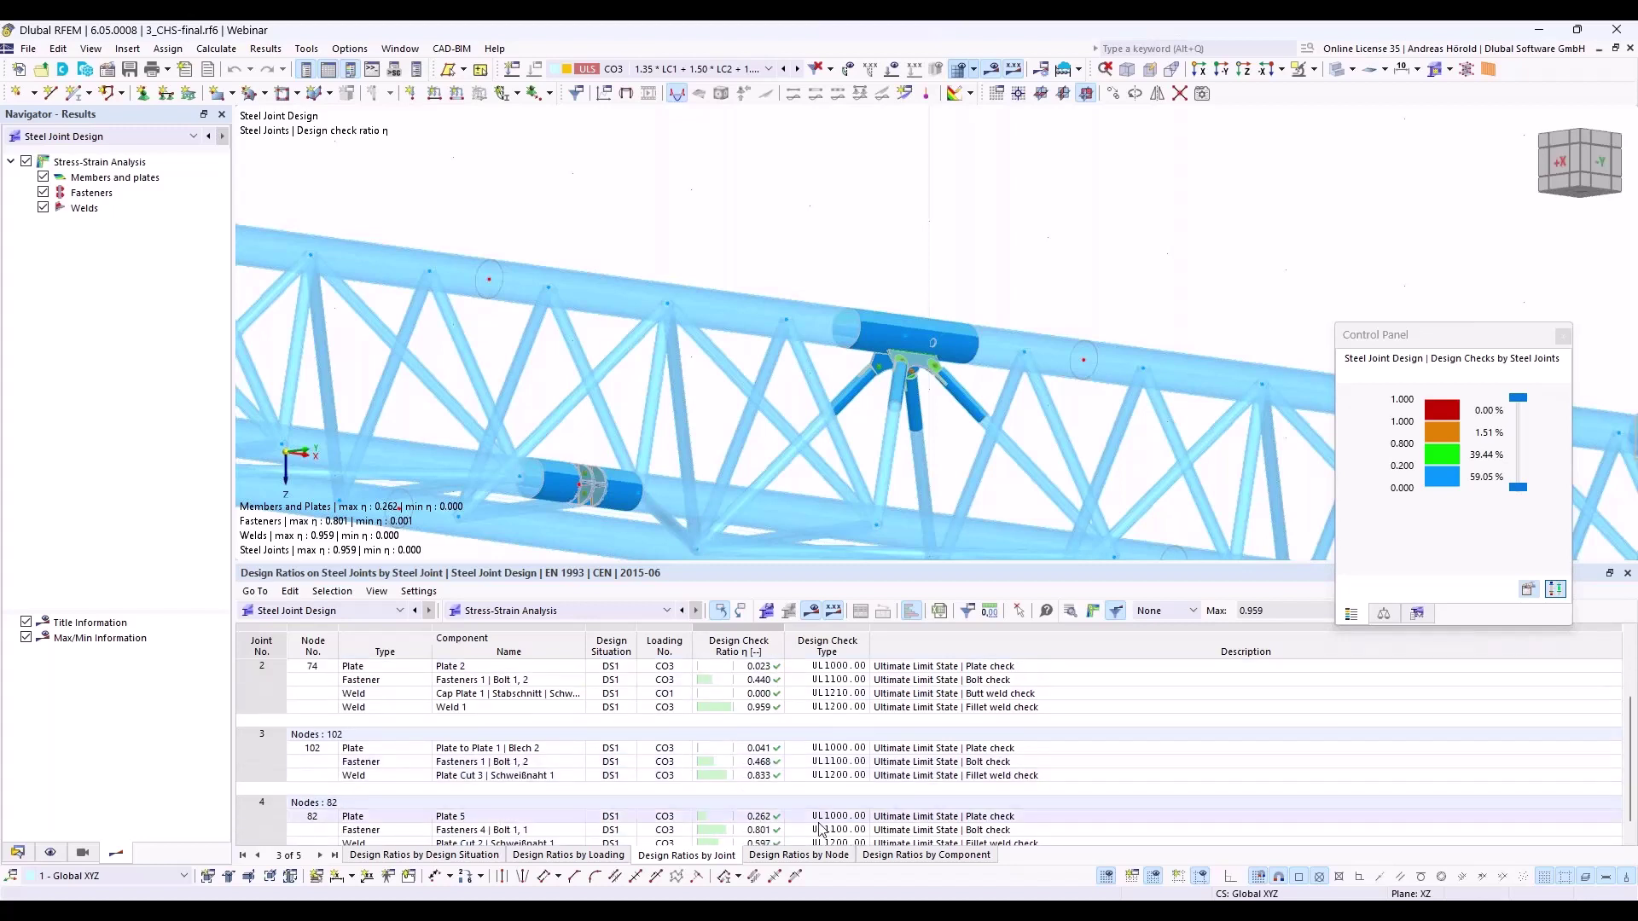
# Open the design check details for Fasteners 1 | Bolt 1, 2 at node 102 and read through the bolt resistance formulas
pyautogui.click(753, 761)
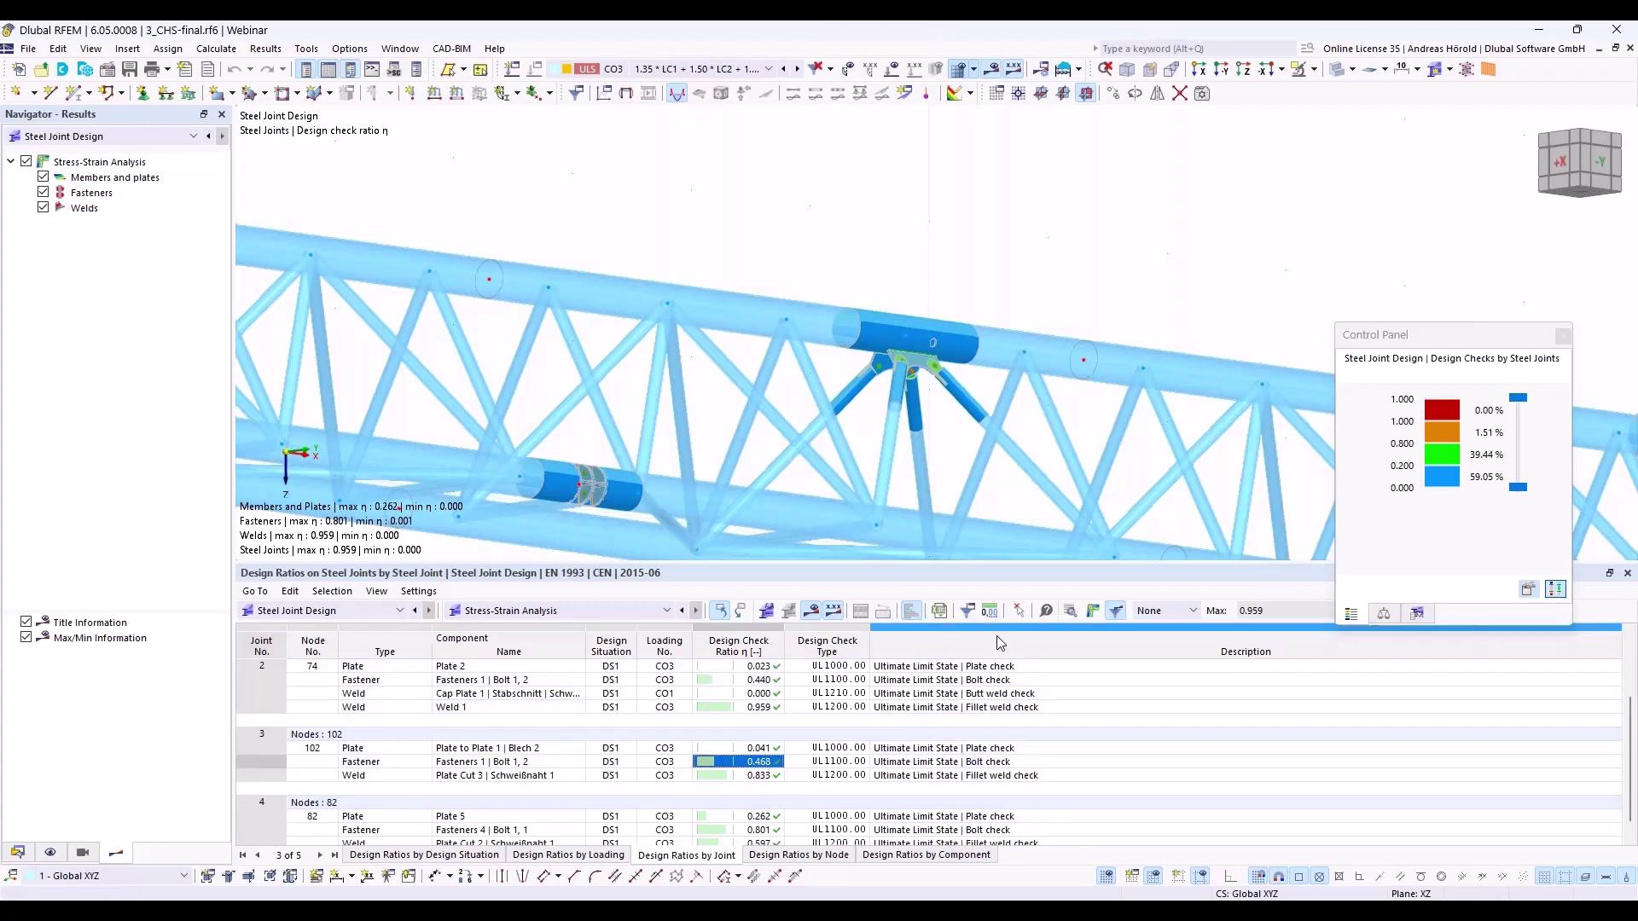
pyautogui.click(1071, 612)
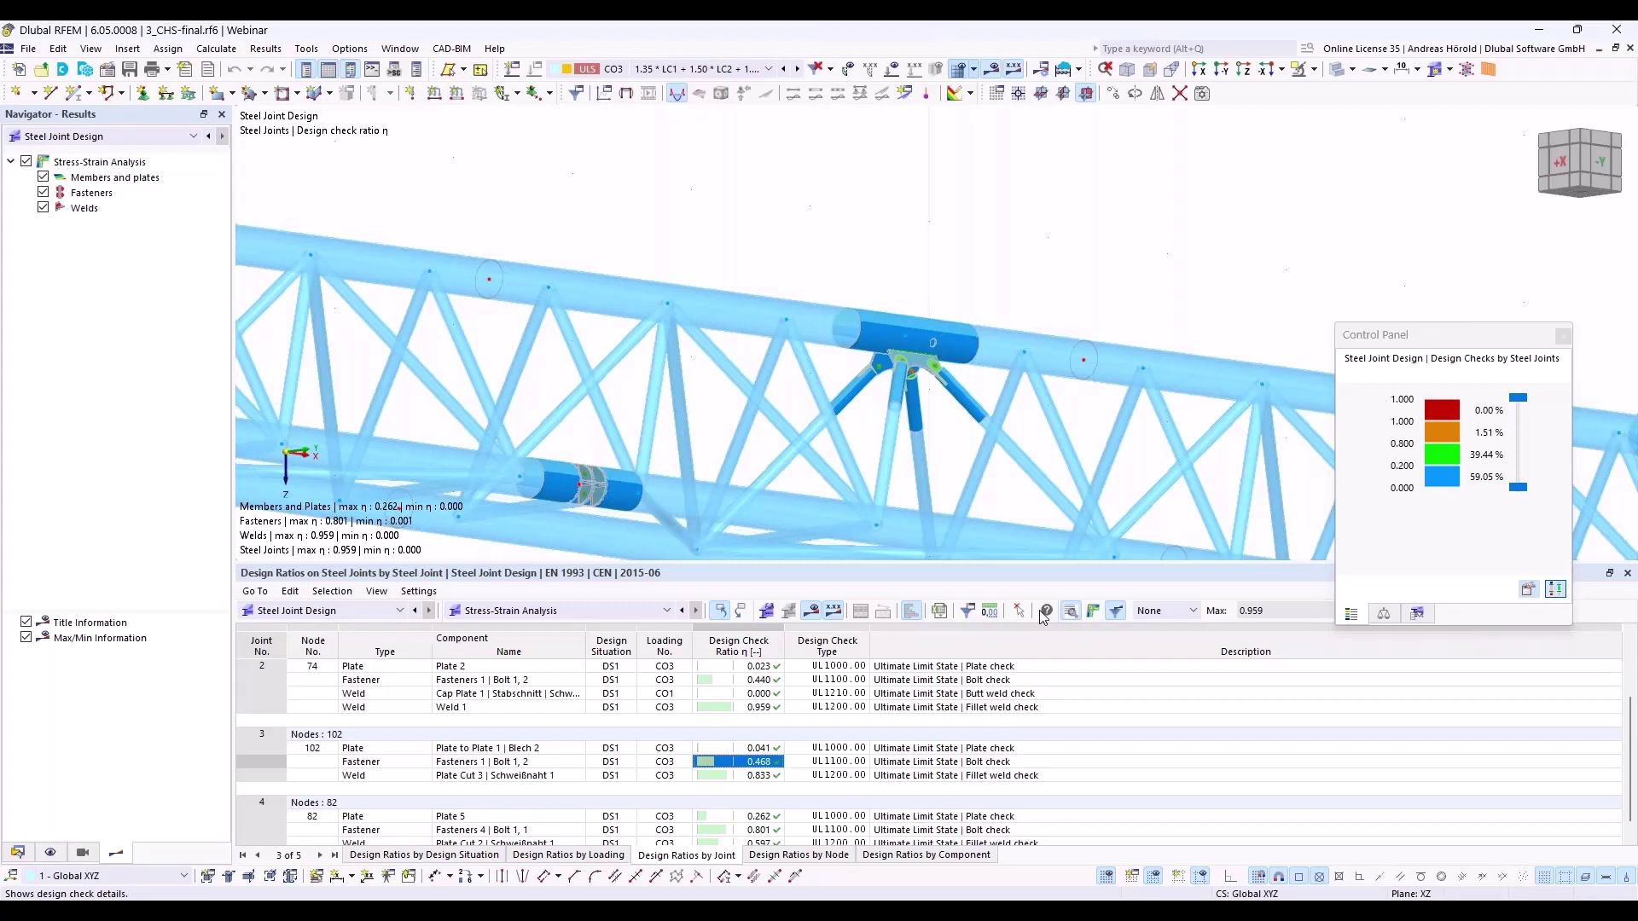
pyautogui.click(1044, 613)
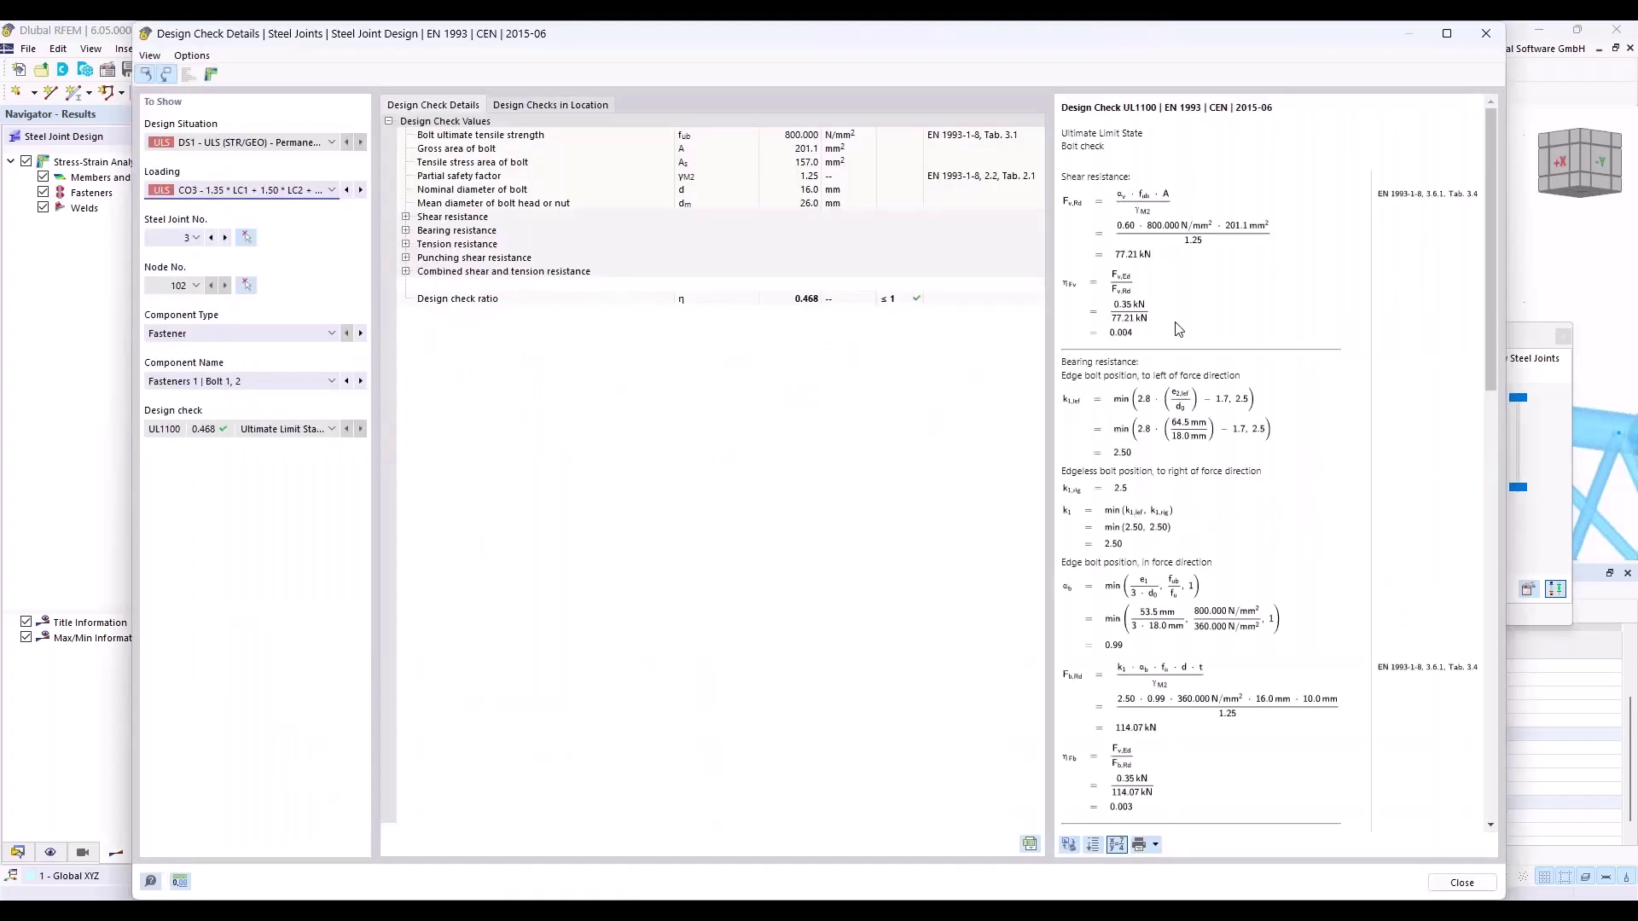
pyautogui.scroll(-6, 1195, 512)
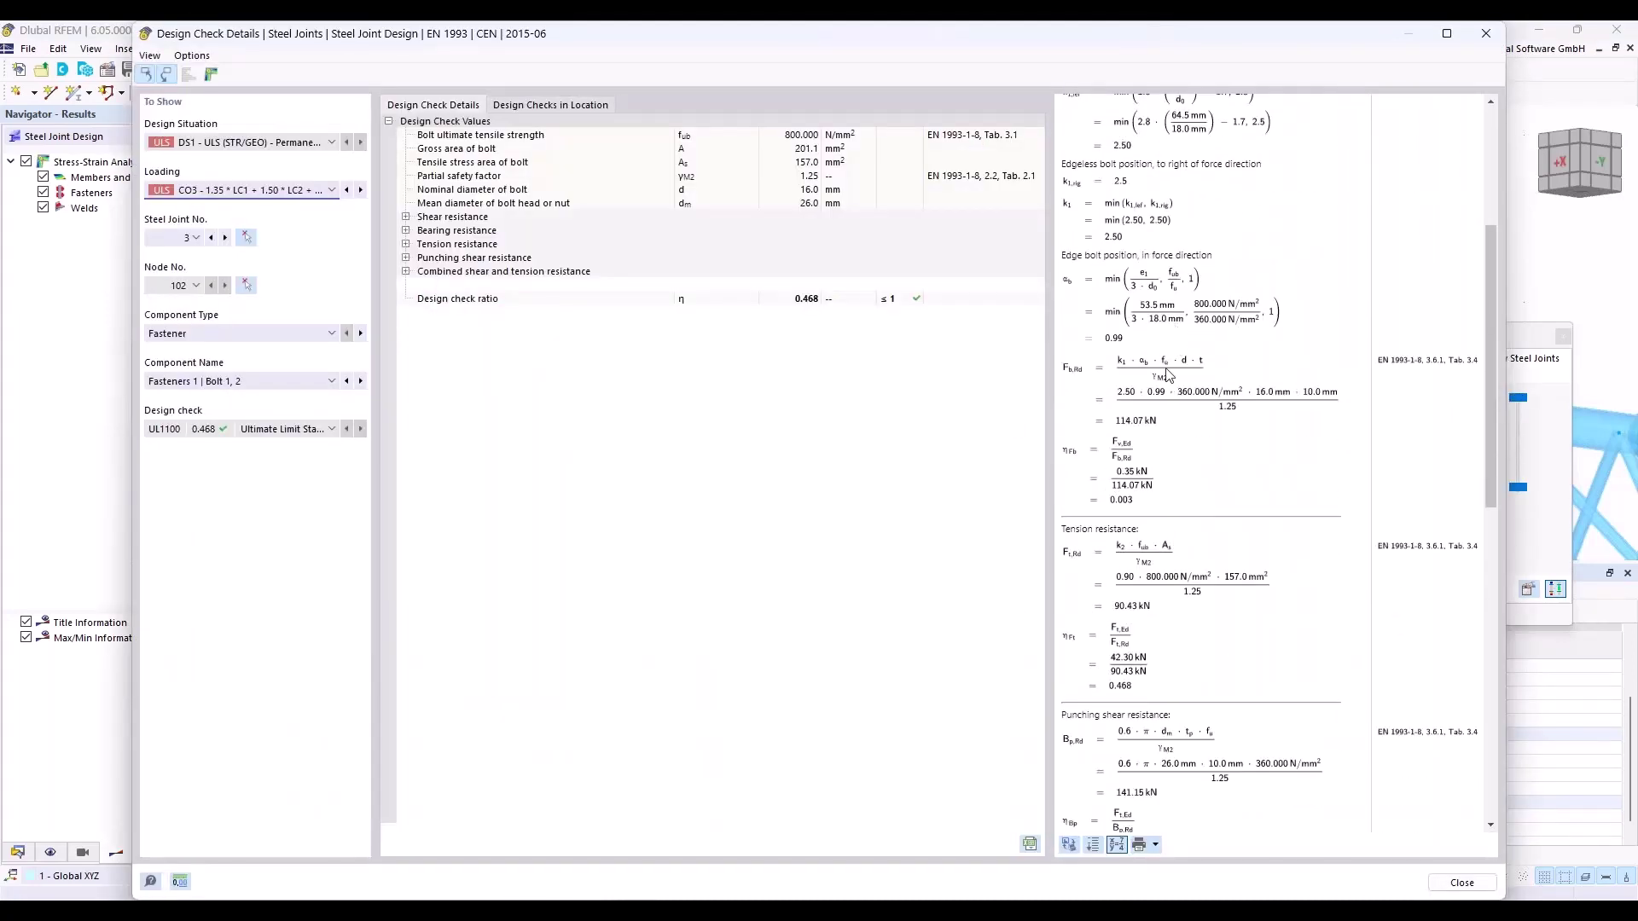
pyautogui.scroll(-4, 1168, 401)
pyautogui.scroll(7, 1194, 393)
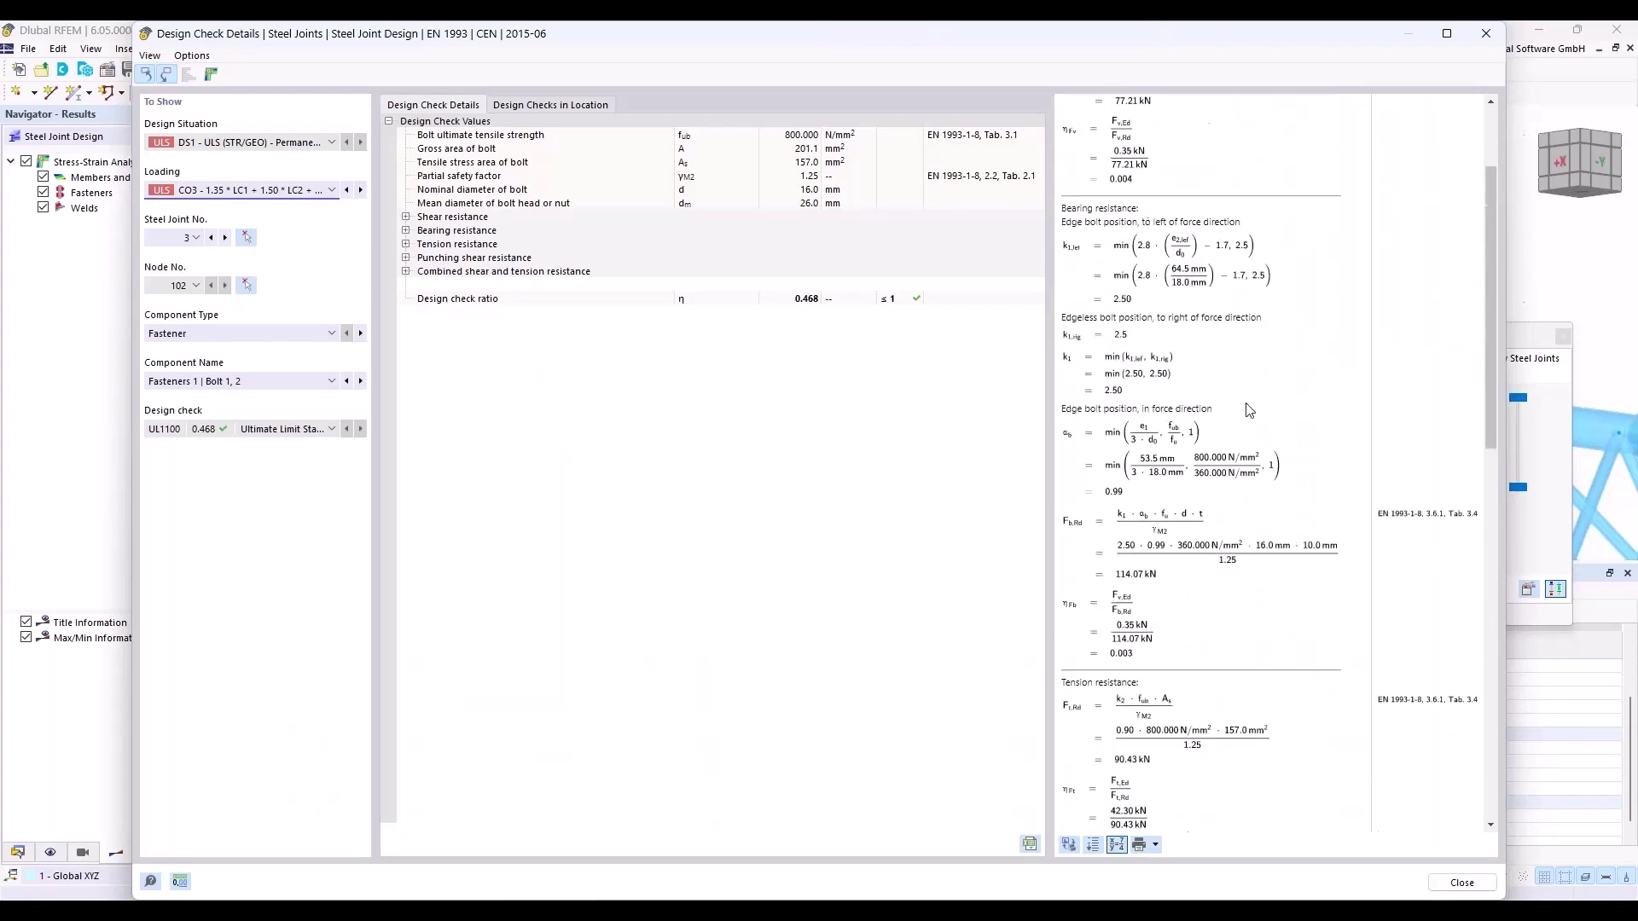
pyautogui.scroll(-9, 1376, 608)
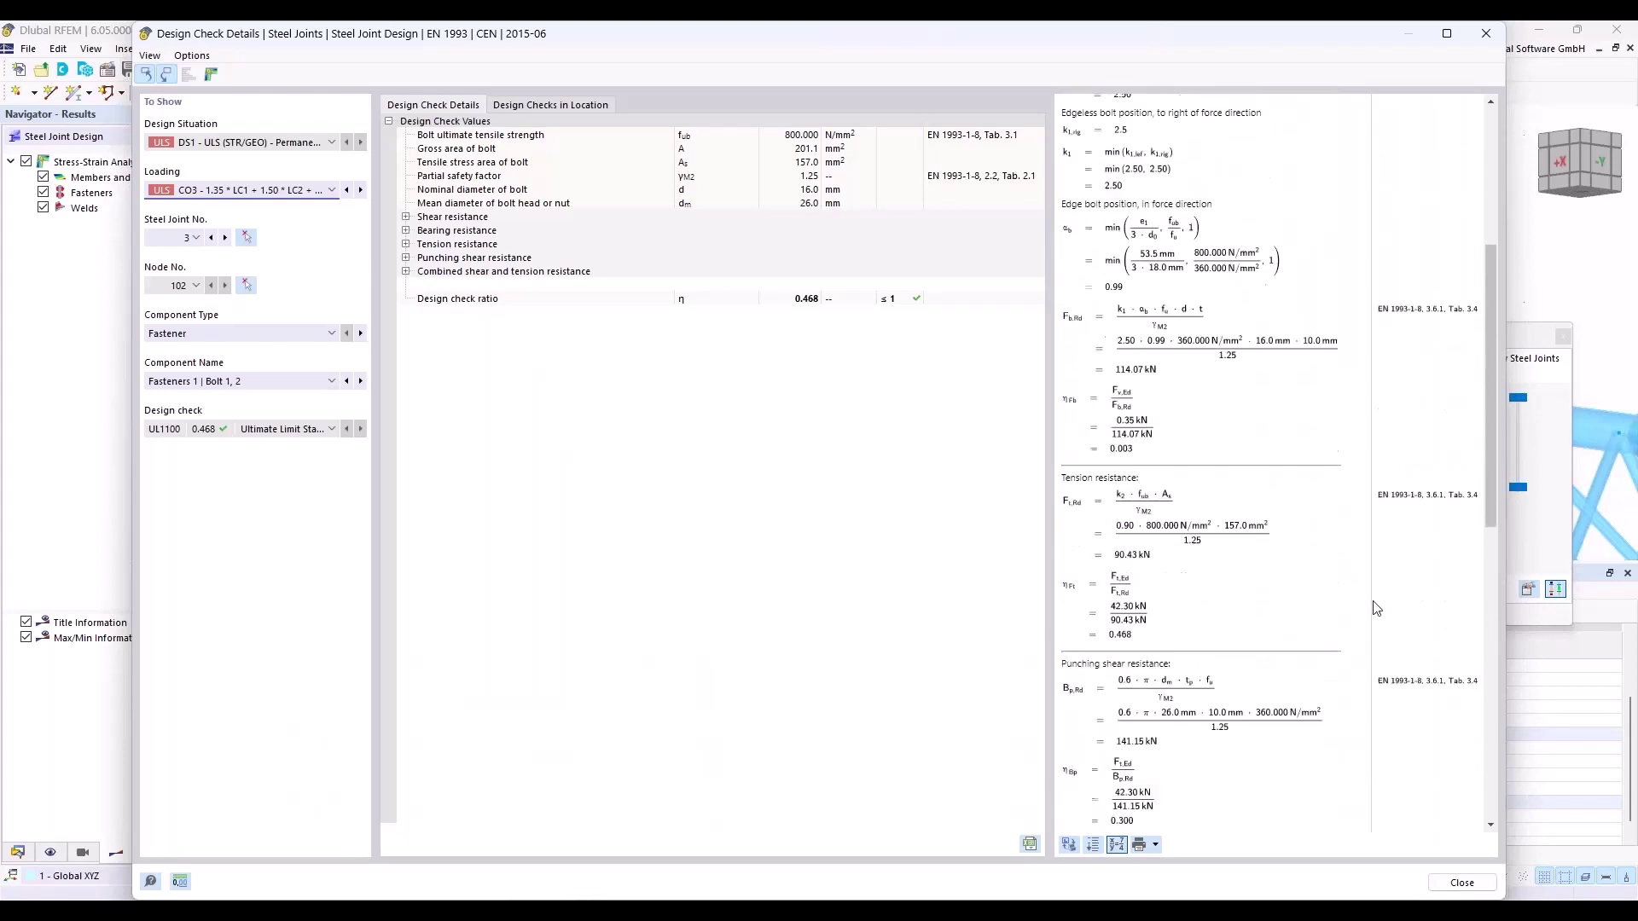
pyautogui.scroll(-3, 1376, 608)
pyautogui.scroll(10, 1377, 608)
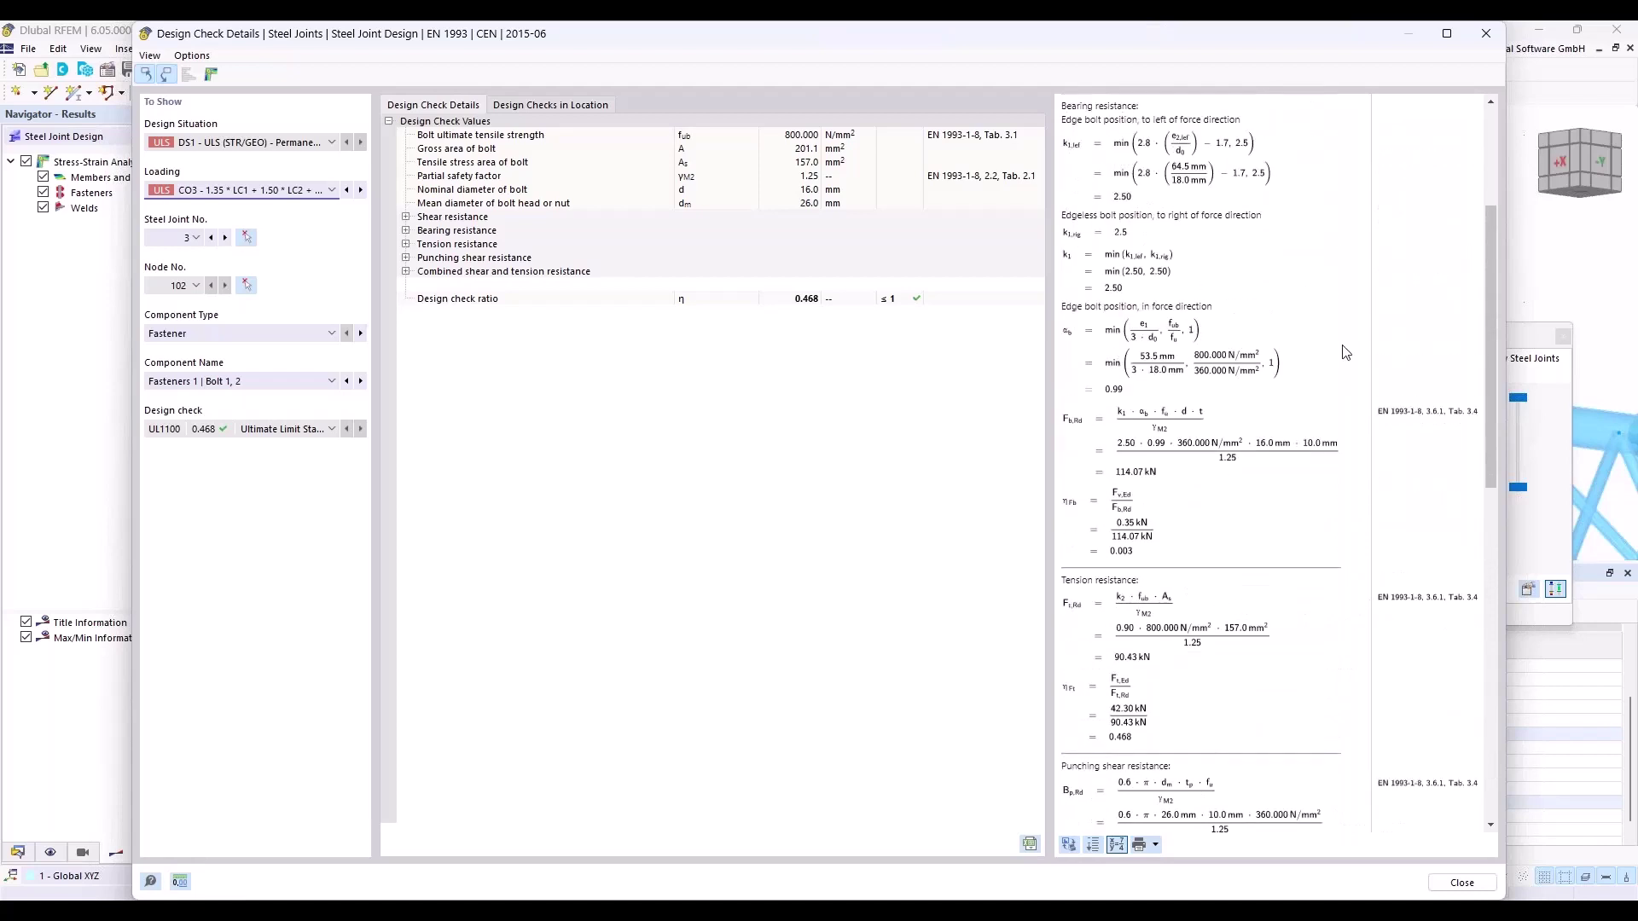
pyautogui.click(1489, 35)
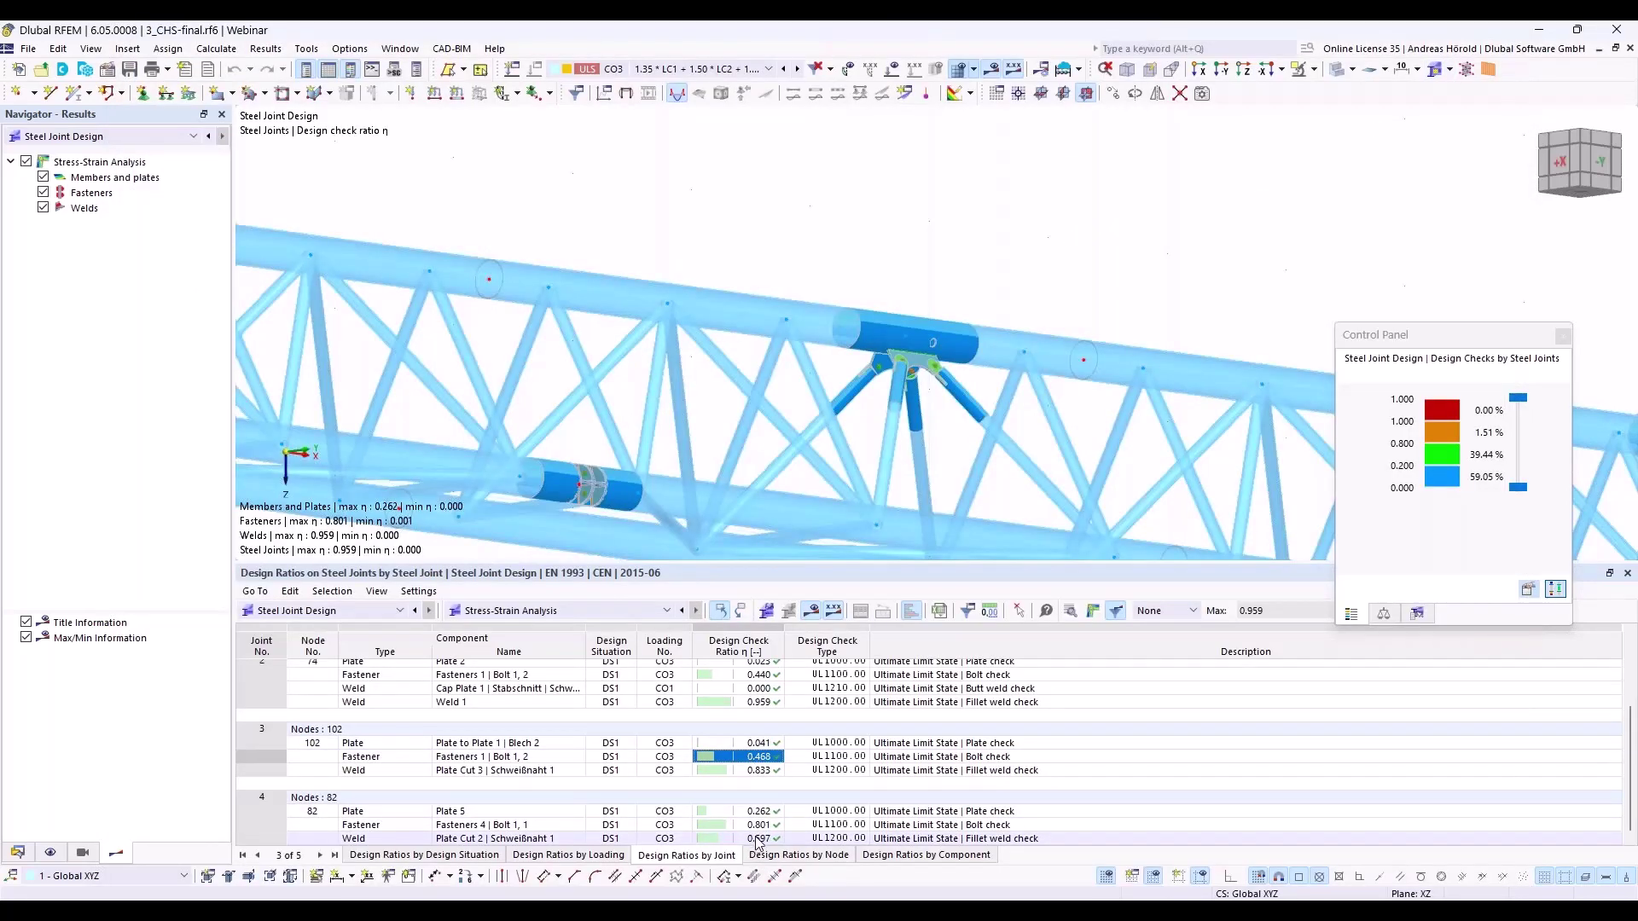
# Review the fillet weld check details of Plate Cut 2 | Schweißnaht 1 at node 82, and display only that weld in the steel joint results
pyautogui.click(758, 840)
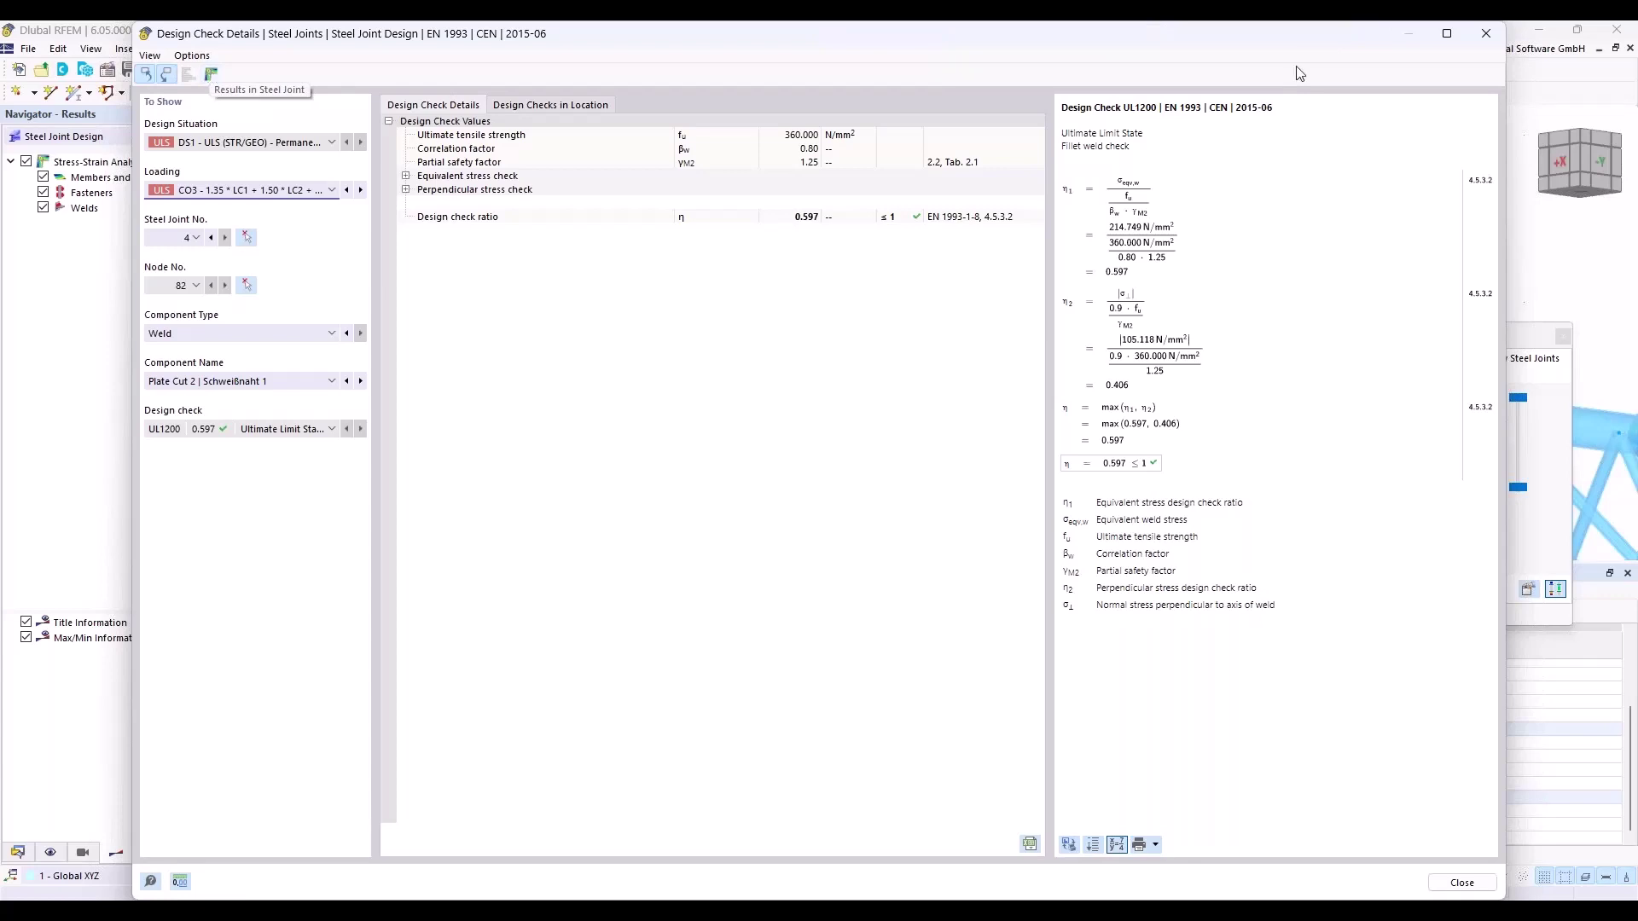
pyautogui.click(1485, 34)
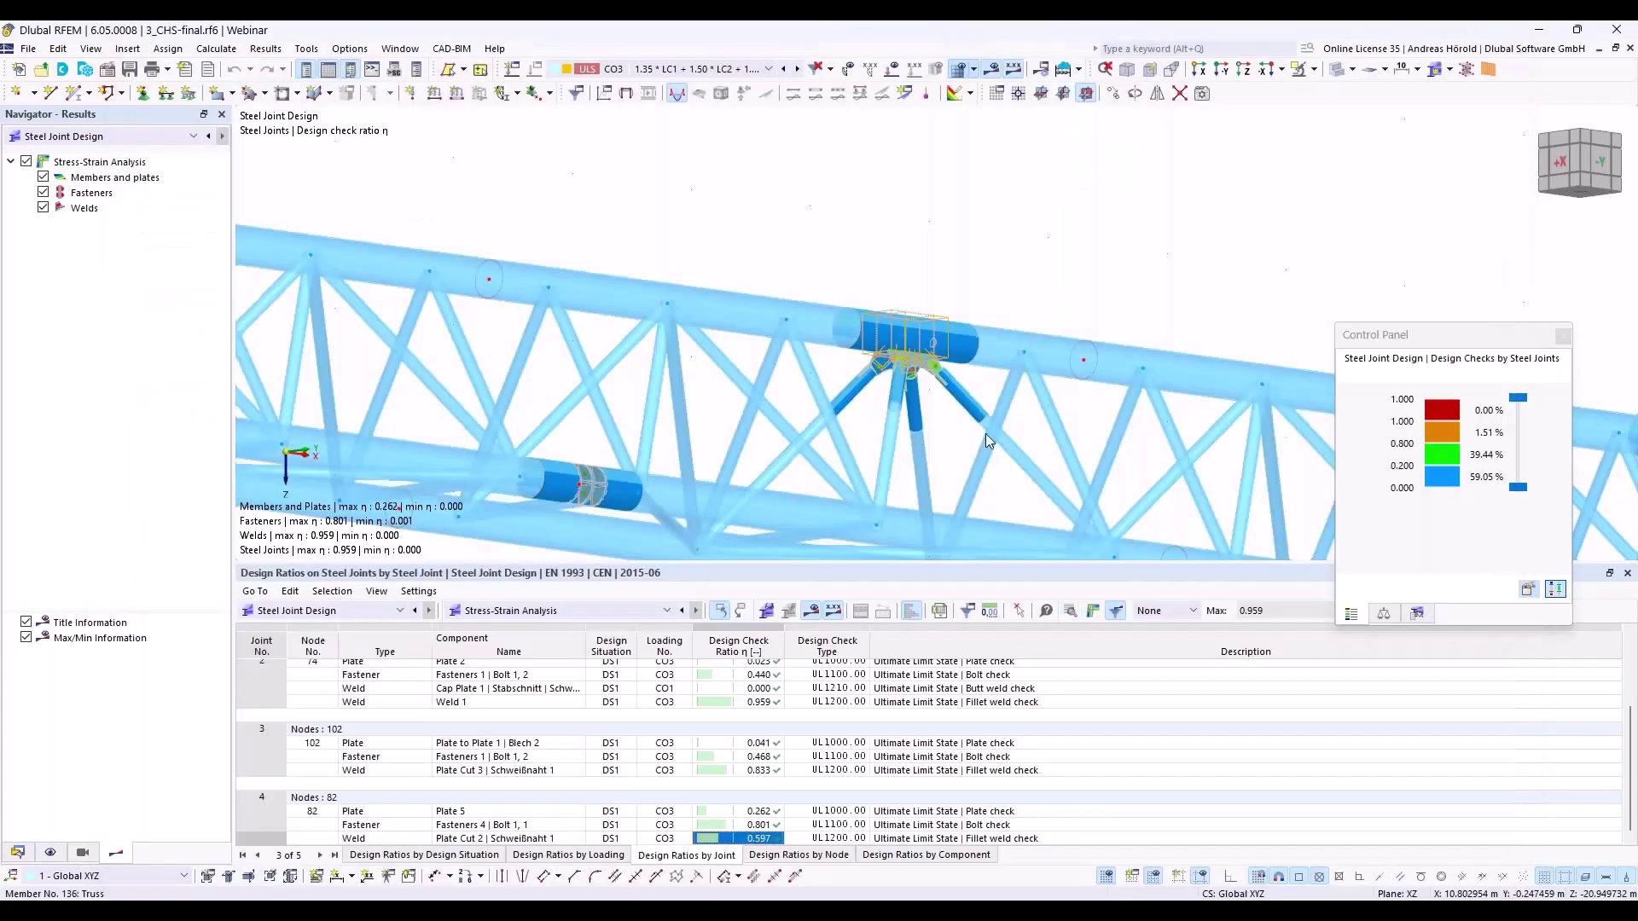
pyautogui.click(1094, 615)
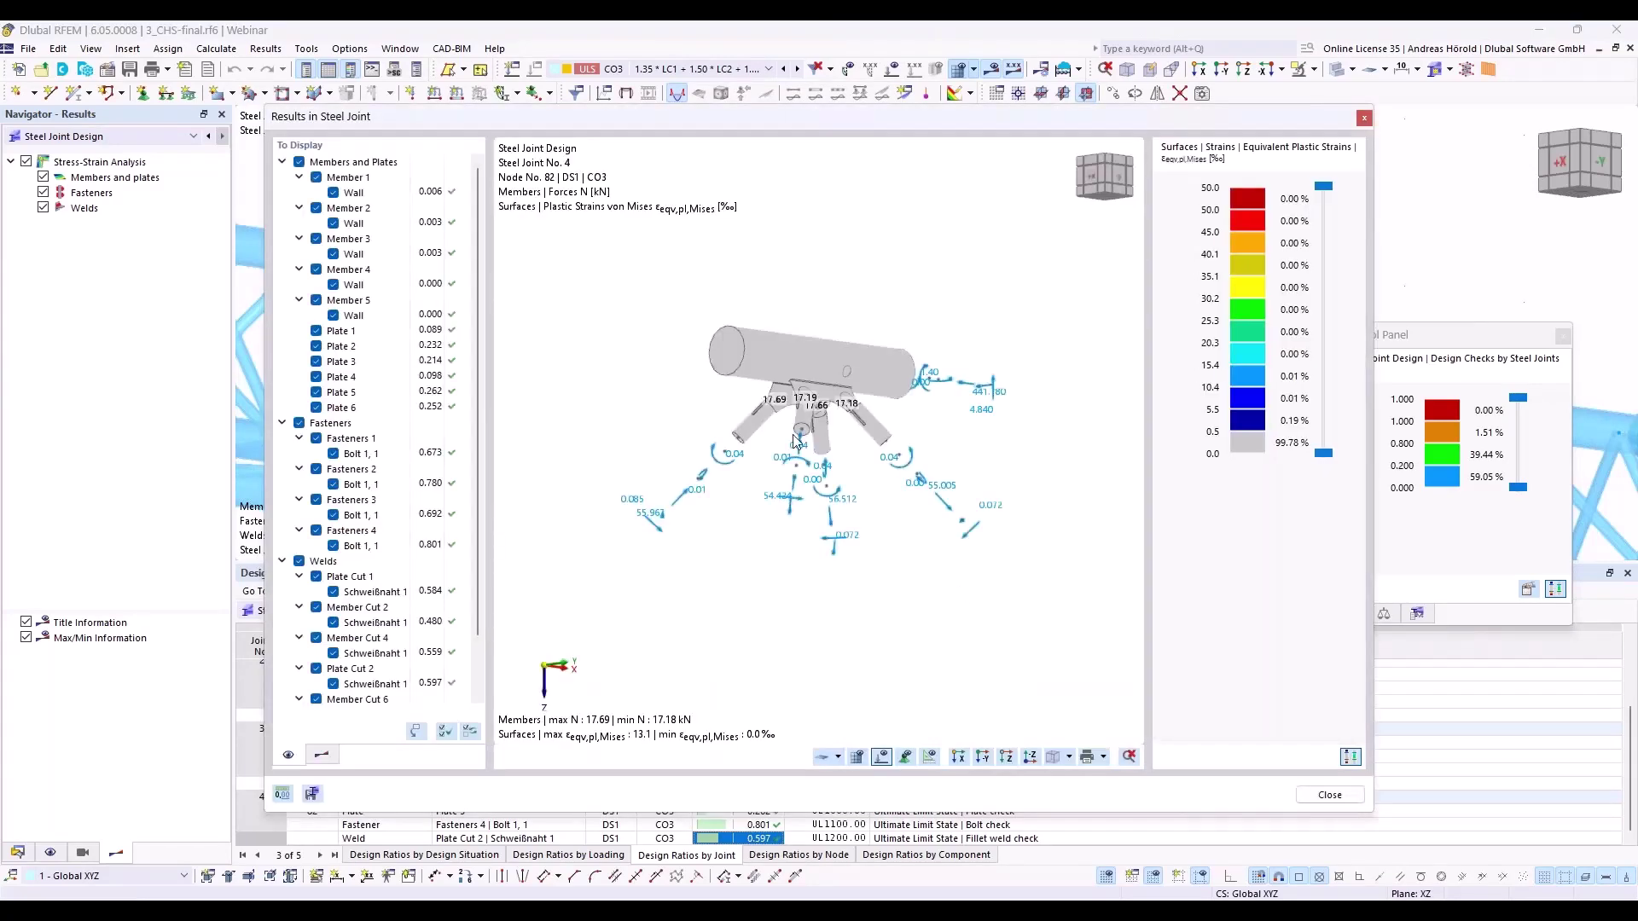
pyautogui.moveTo(768, 121); pyautogui.dragTo(733, 75)
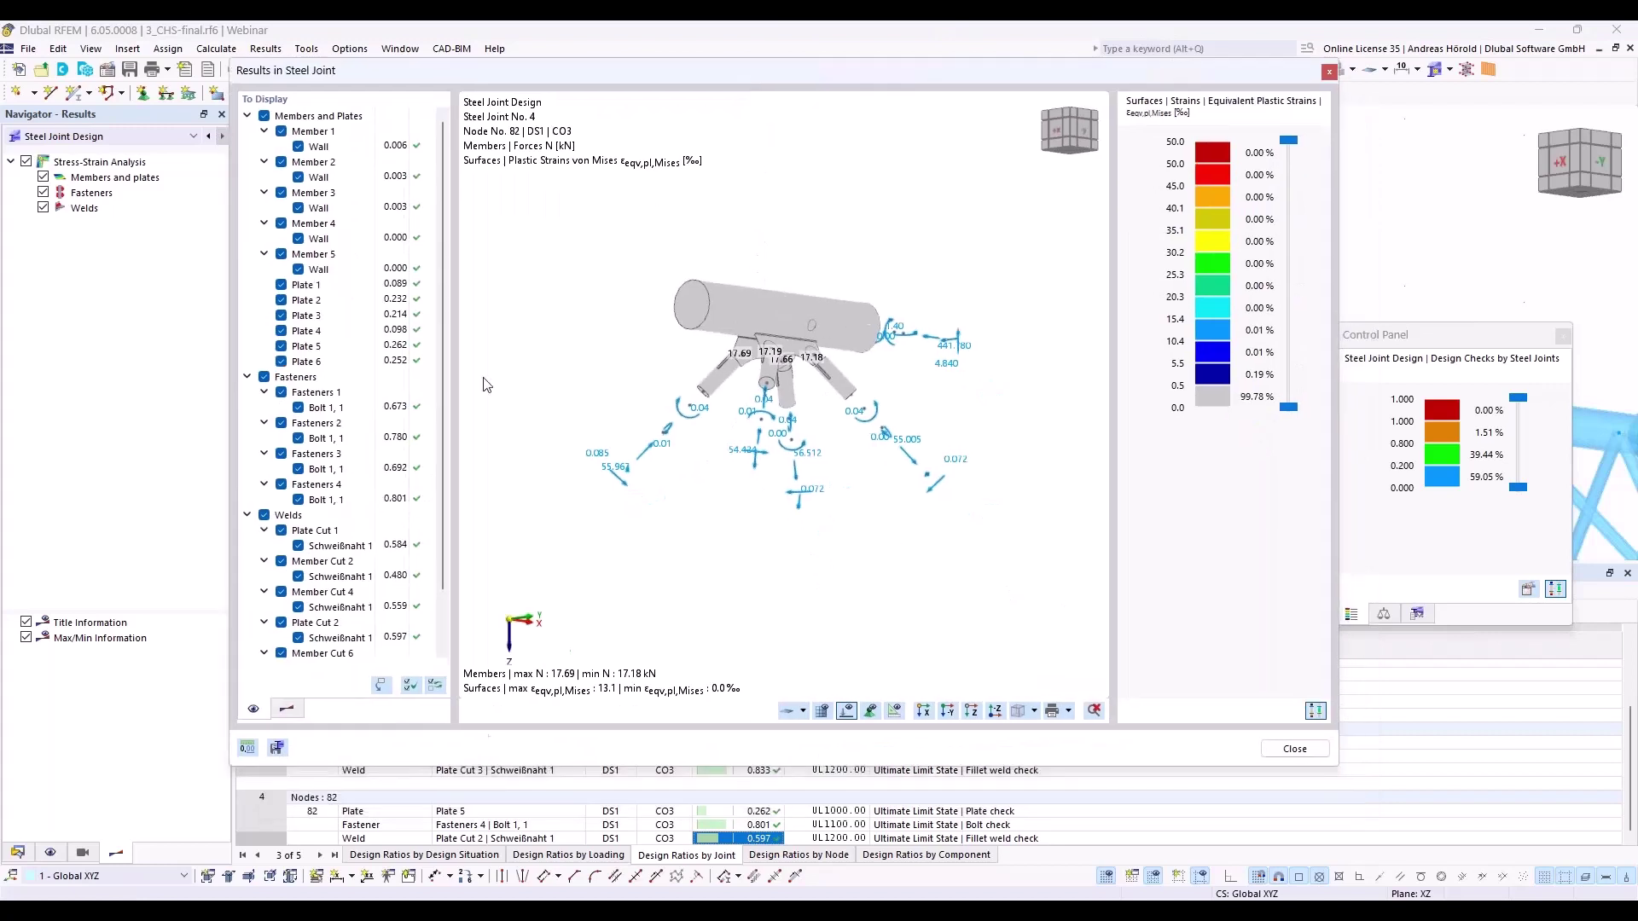
pyautogui.click(382, 686)
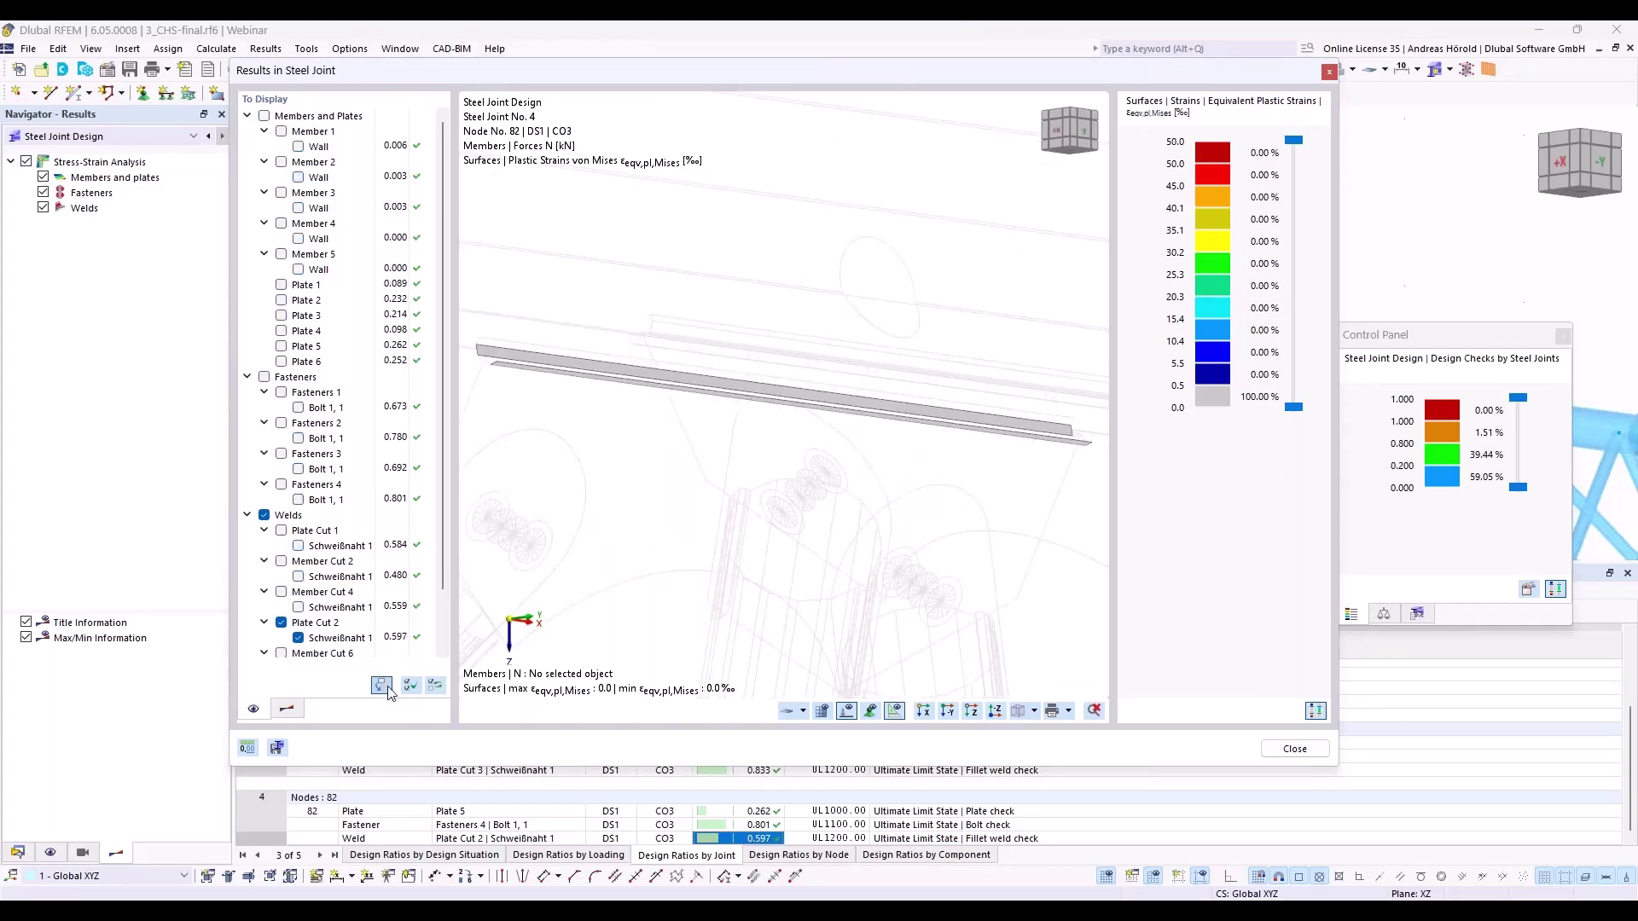
# Display the results of Fasteners 4 | Bolt 1, 1 and of Plate 5 at node 82, keeping the results table in view
pyautogui.click(361, 825)
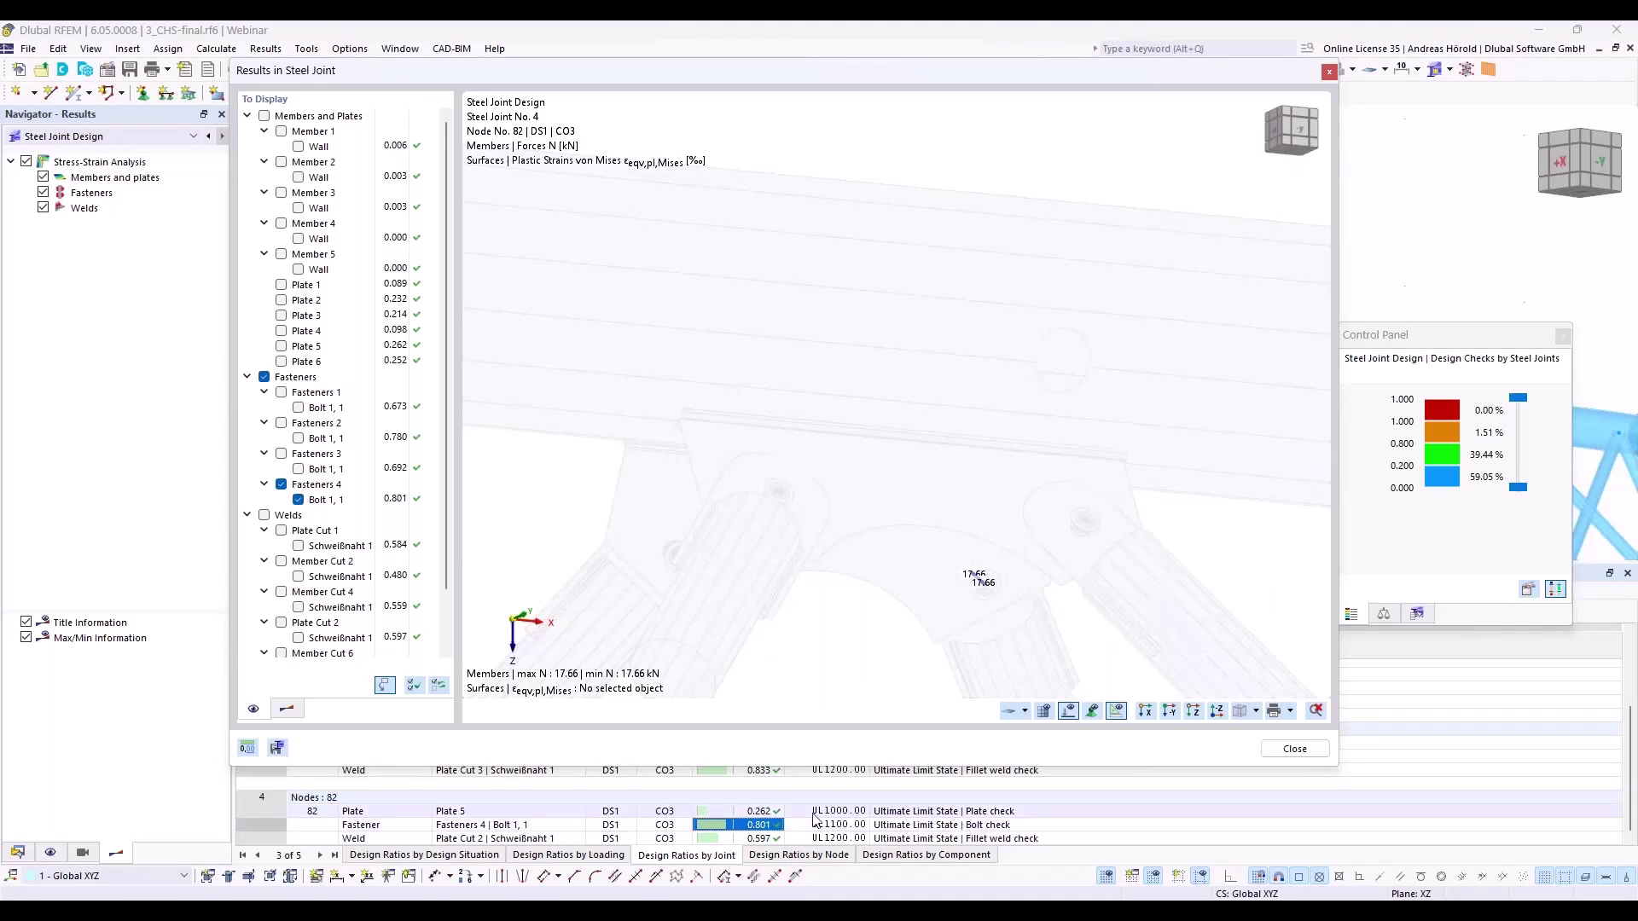
pyautogui.click(768, 812)
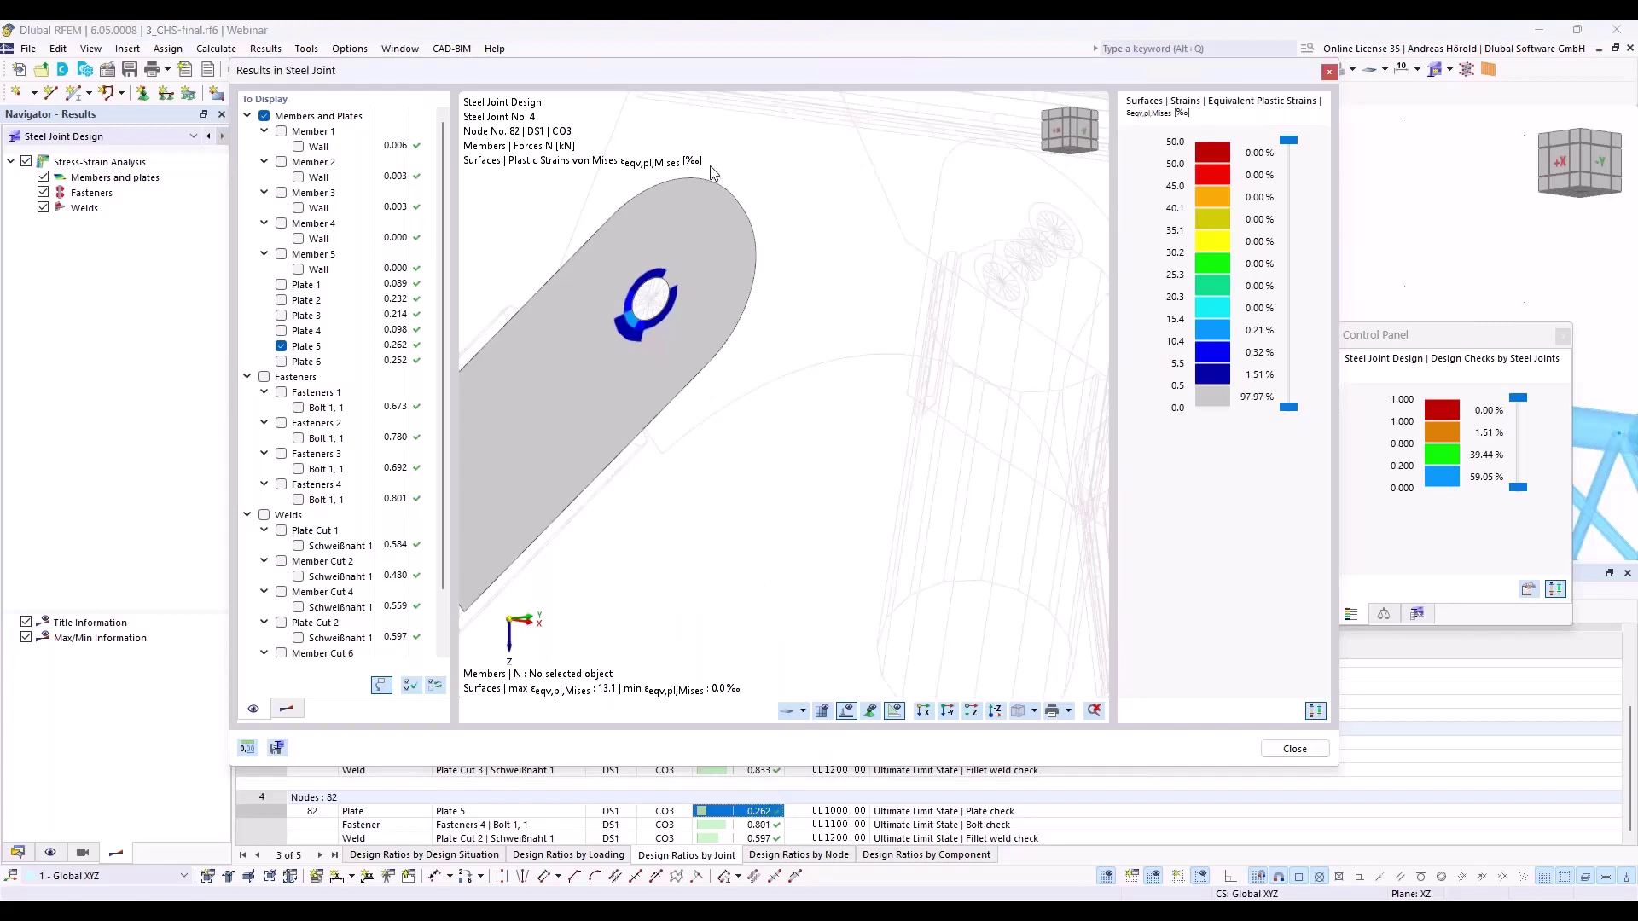
pyautogui.moveTo(694, 70); pyautogui.dragTo(552, 36)
# Display the equivalent stress of weld Plate Cut 3 | Schweißnaht 1 at node 102 with result smoothing continuous within surfaces
pyautogui.click(746, 778)
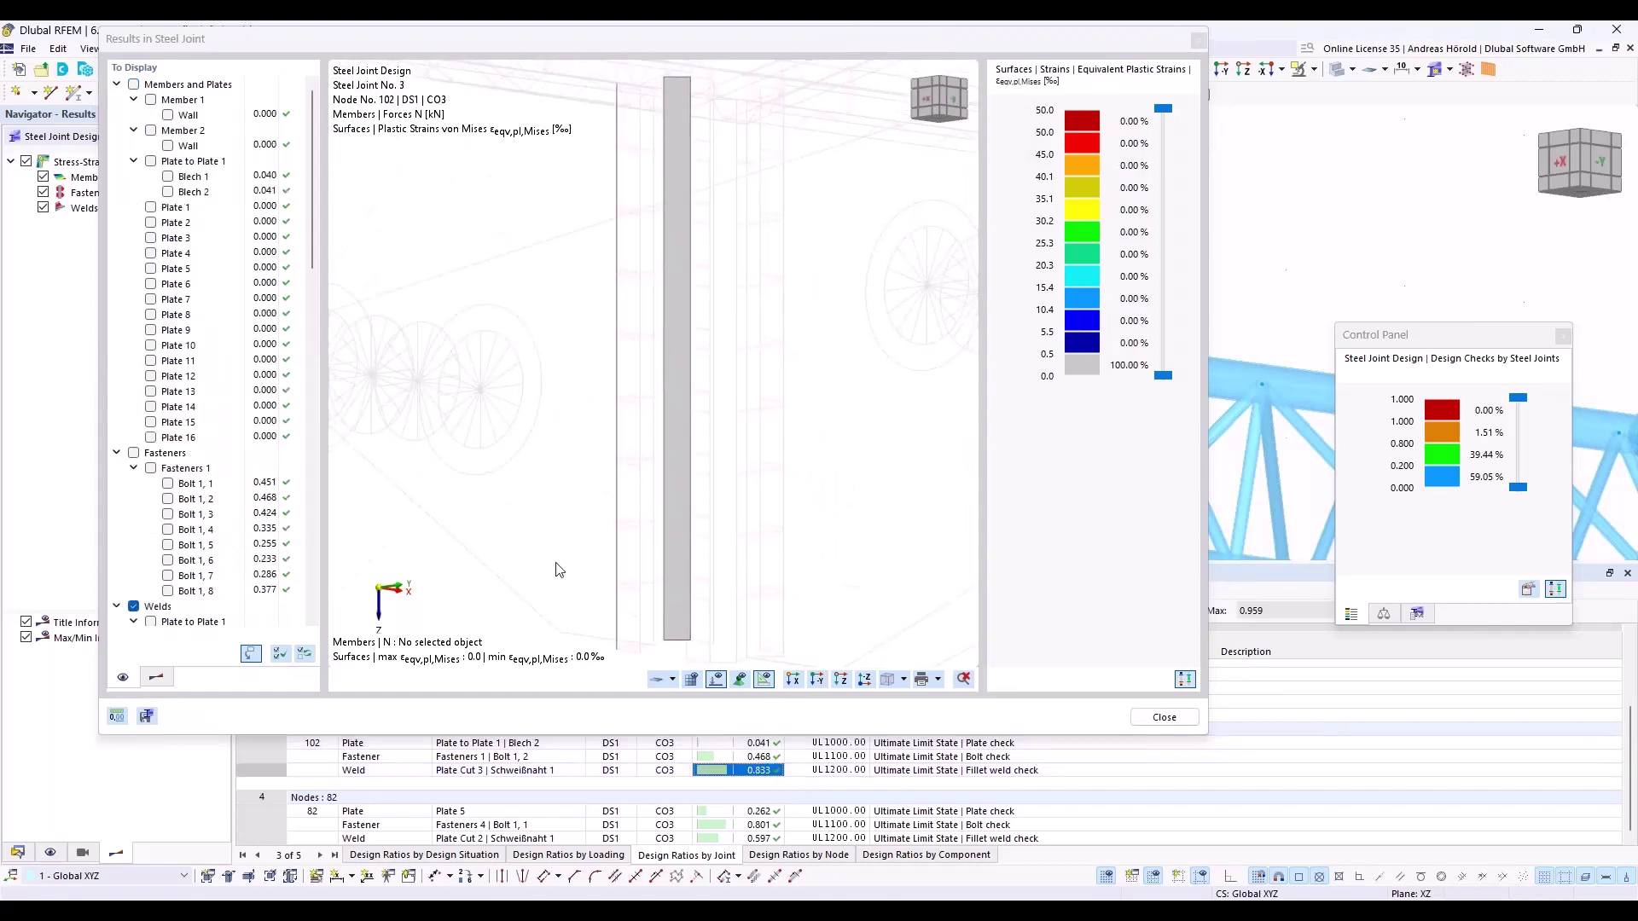
pyautogui.click(158, 678)
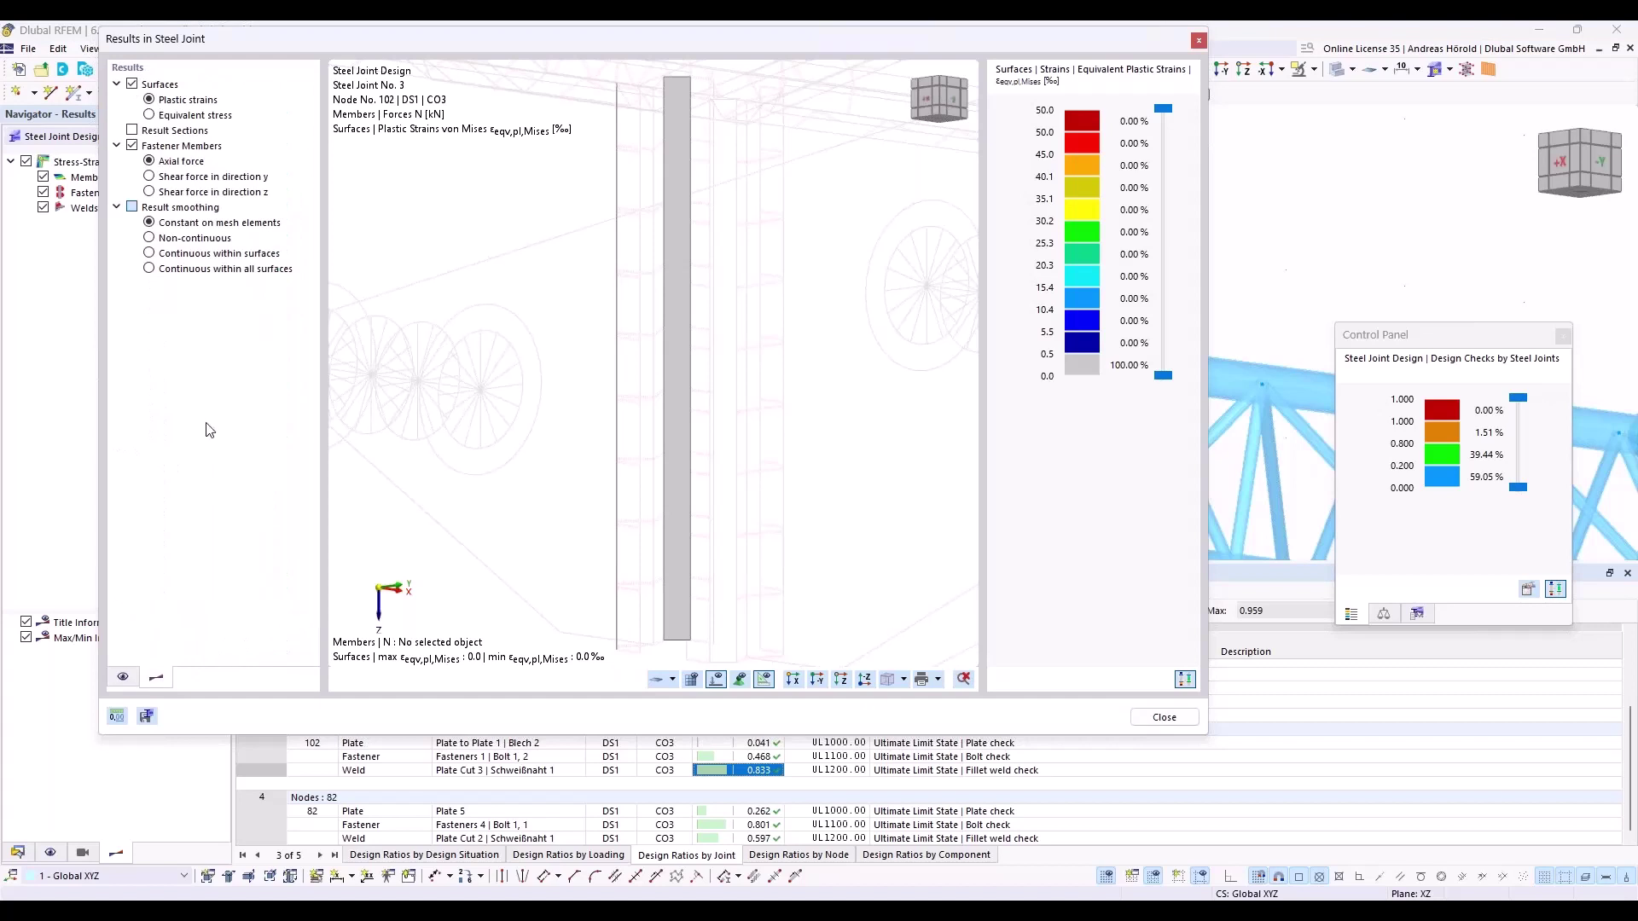
pyautogui.click(167, 254)
pyautogui.click(183, 116)
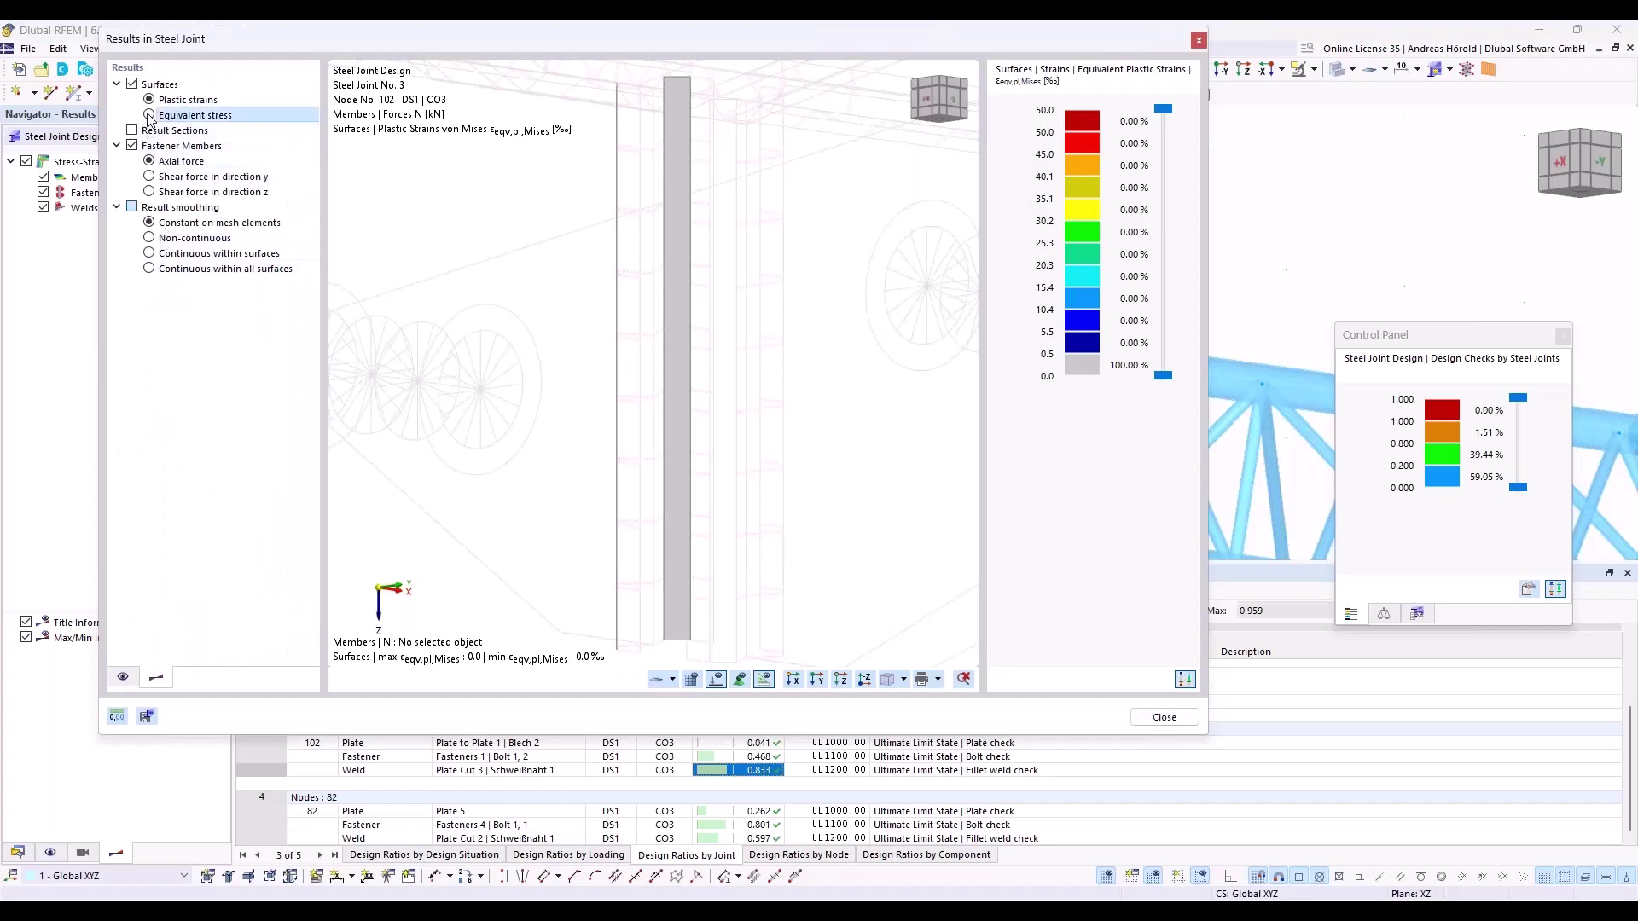
pyautogui.scroll(-5, 719, 357)
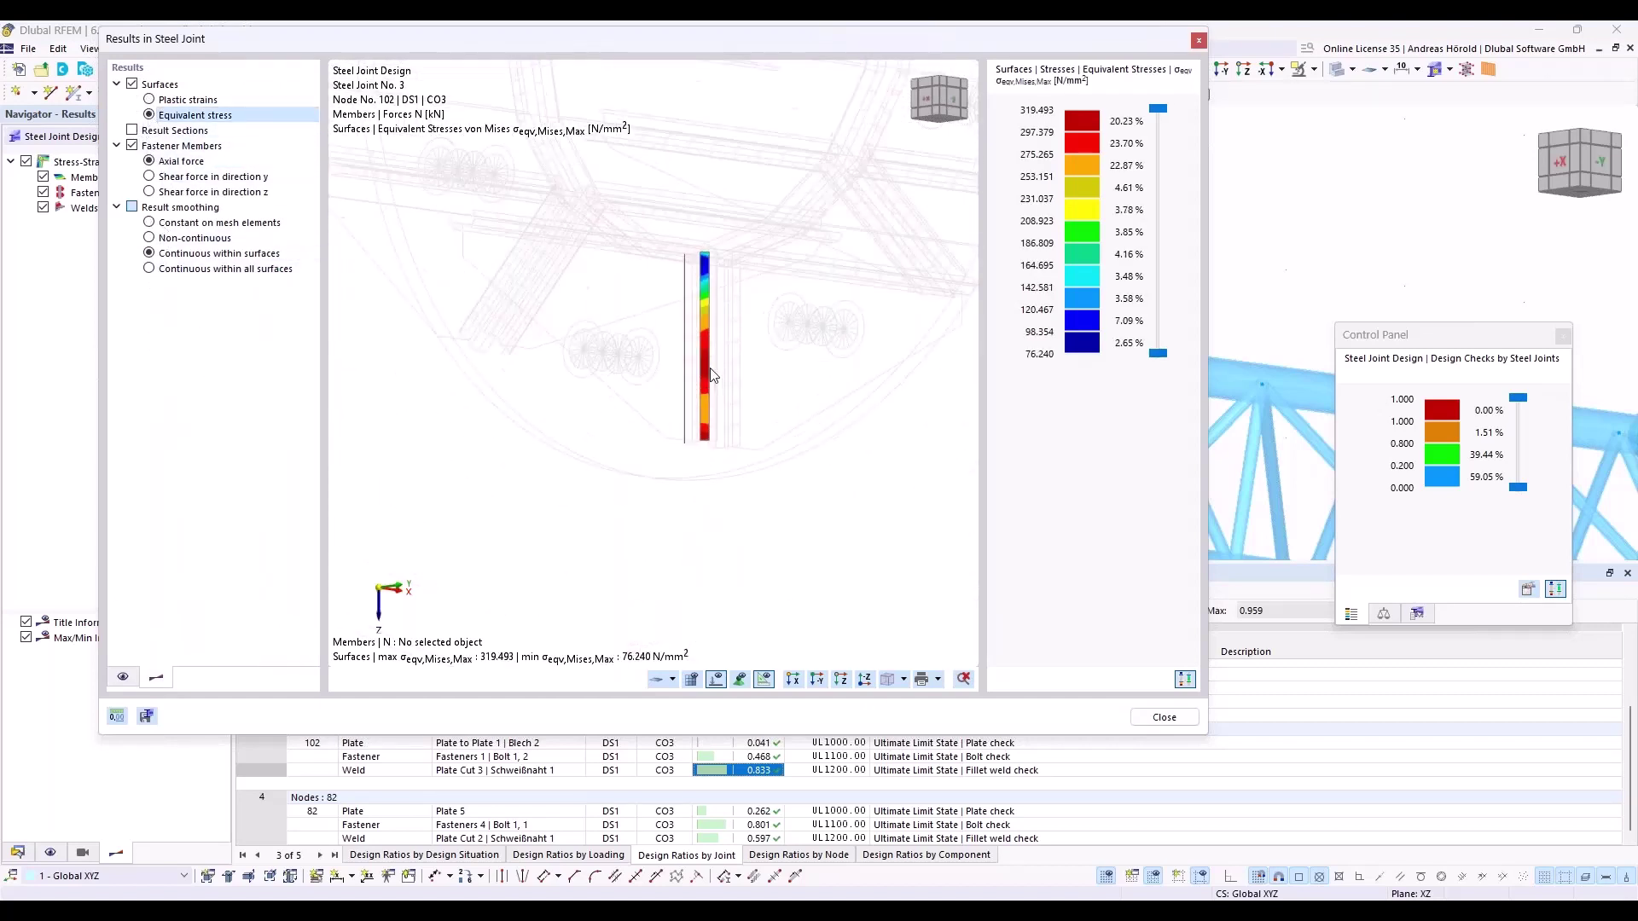
# View the available output options for printing the joint graphics
pyautogui.click(940, 680)
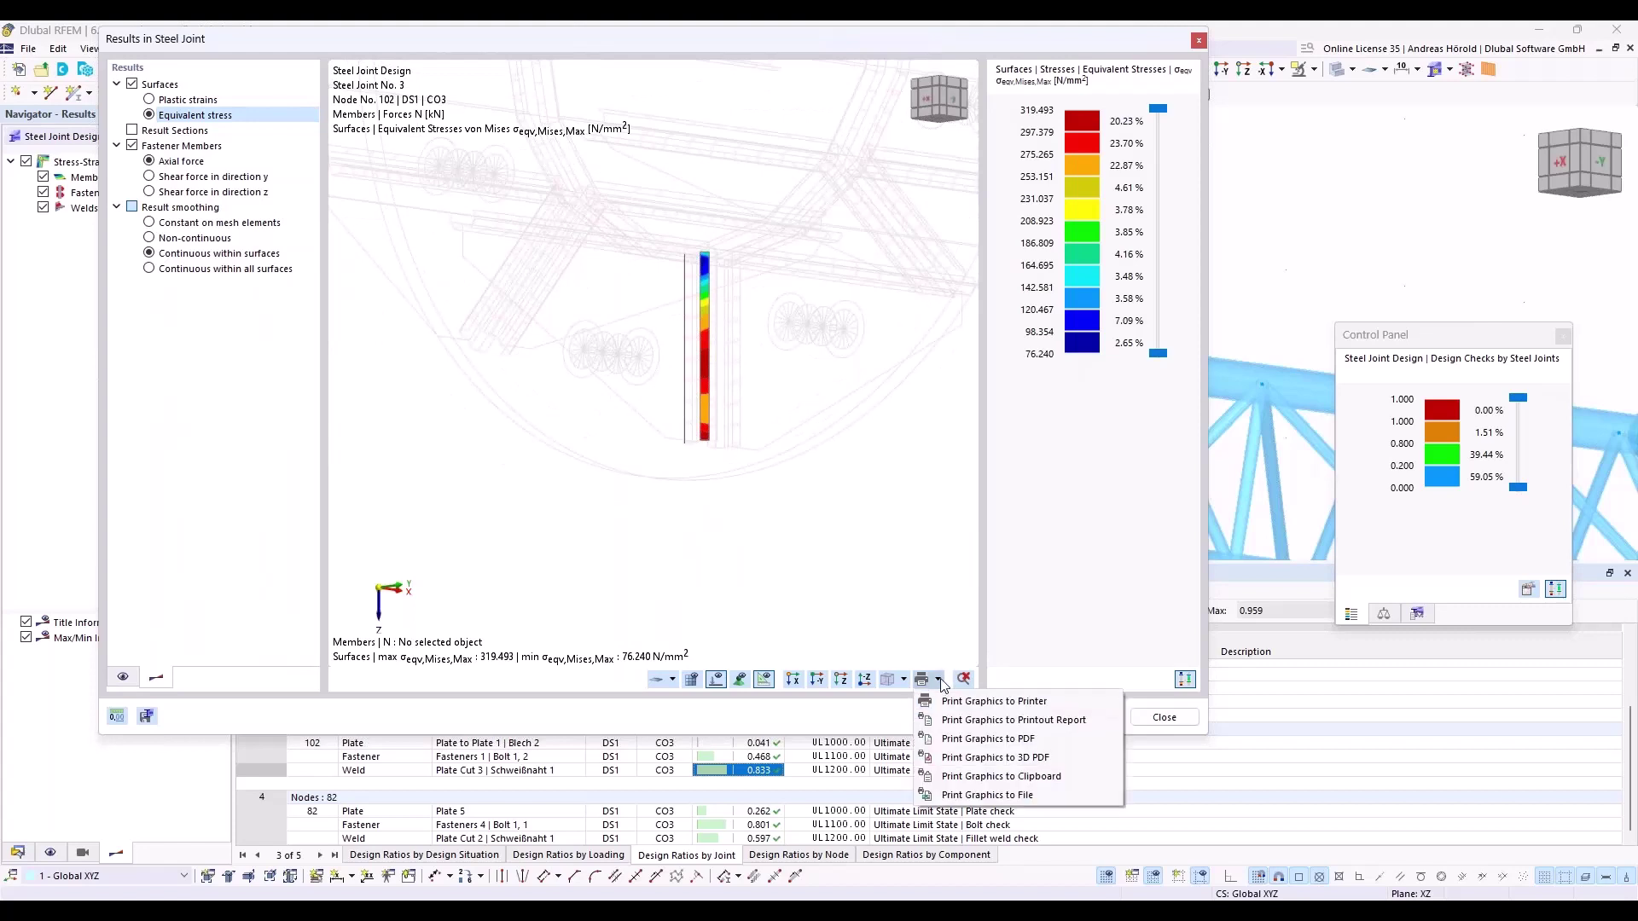
pyautogui.click(940, 680)
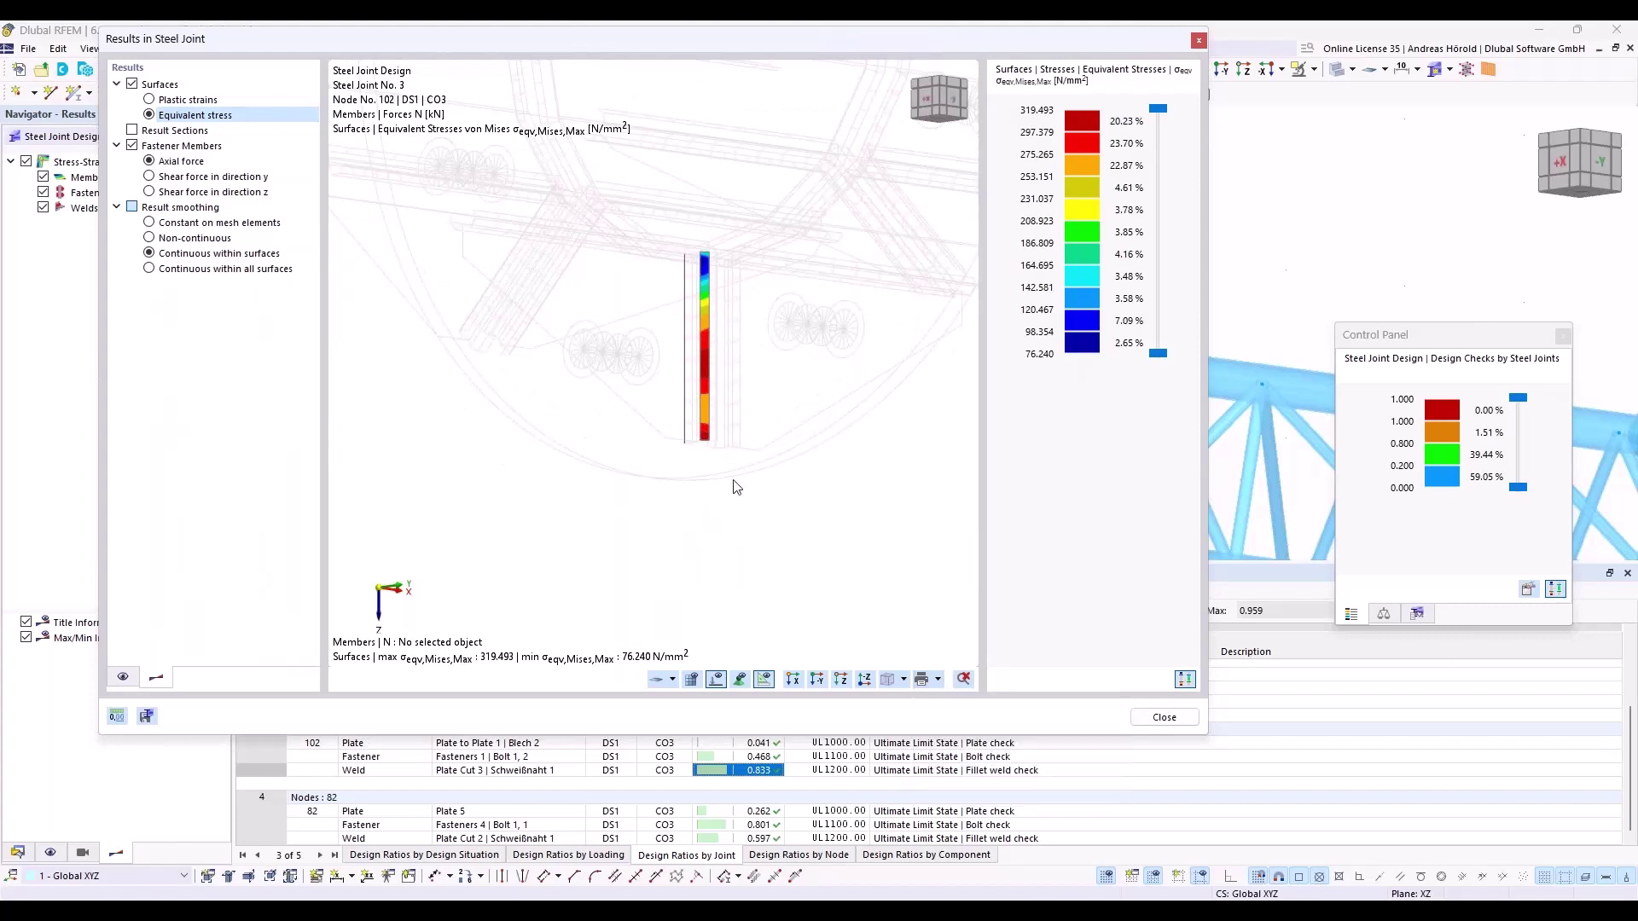
# Review the results of Fasteners 1 | Bolt 1, 2 and the equivalent stresses of Plate to Plate 1 | Blech 2 at node 102
pyautogui.click(760, 770)
pyautogui.press('Up')
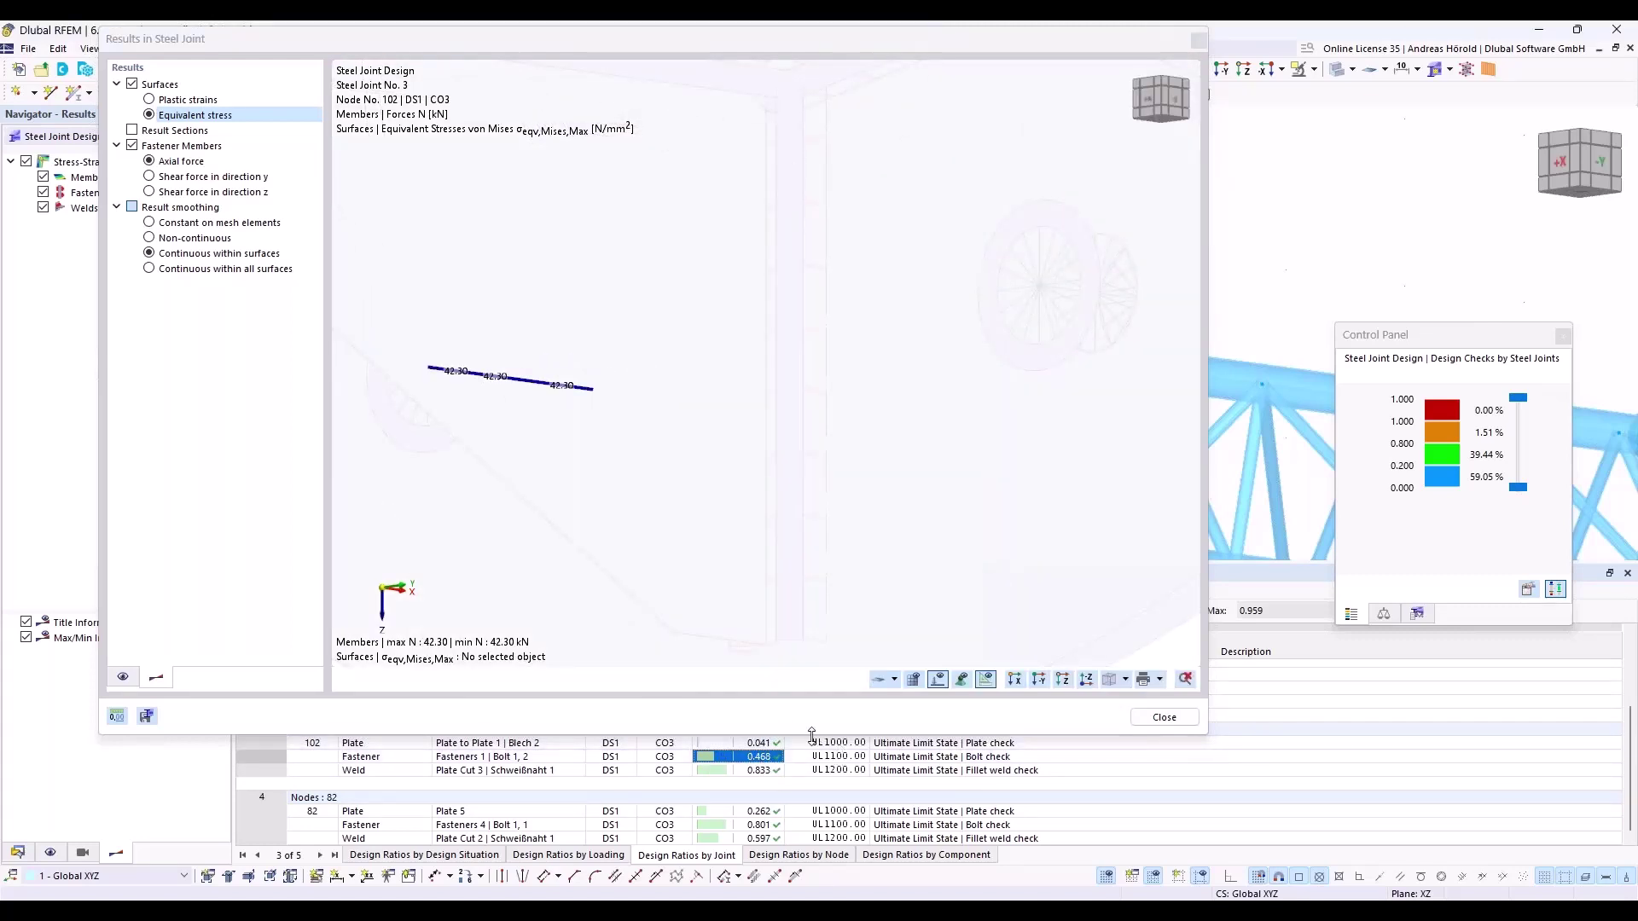
pyautogui.click(779, 744)
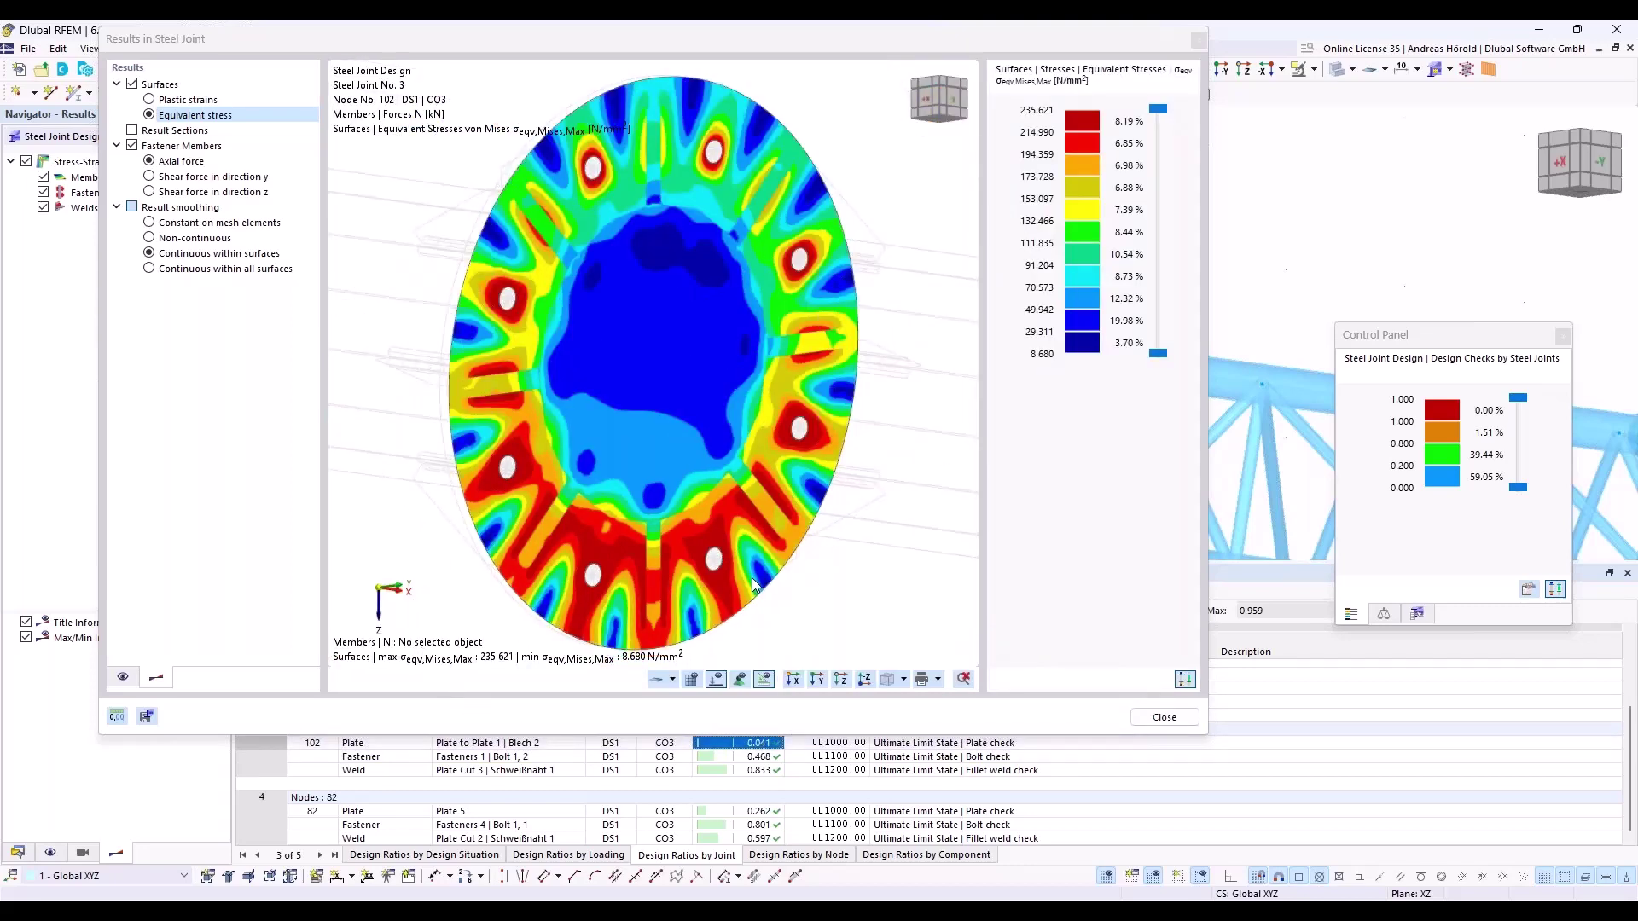
pyautogui.click(123, 678)
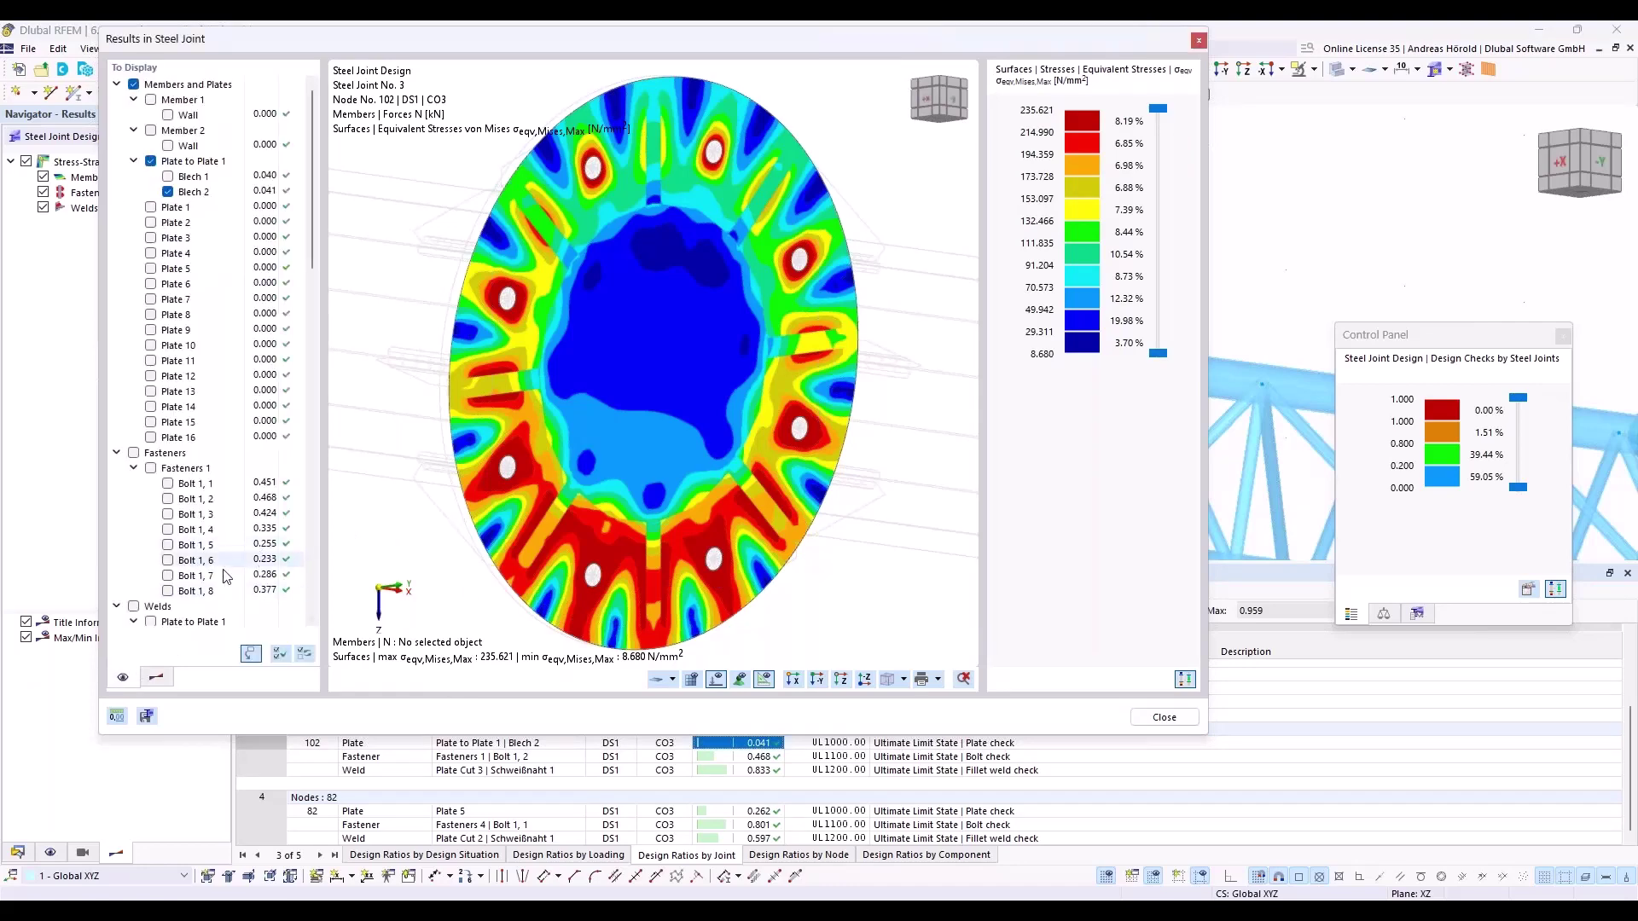
pyautogui.click(161, 678)
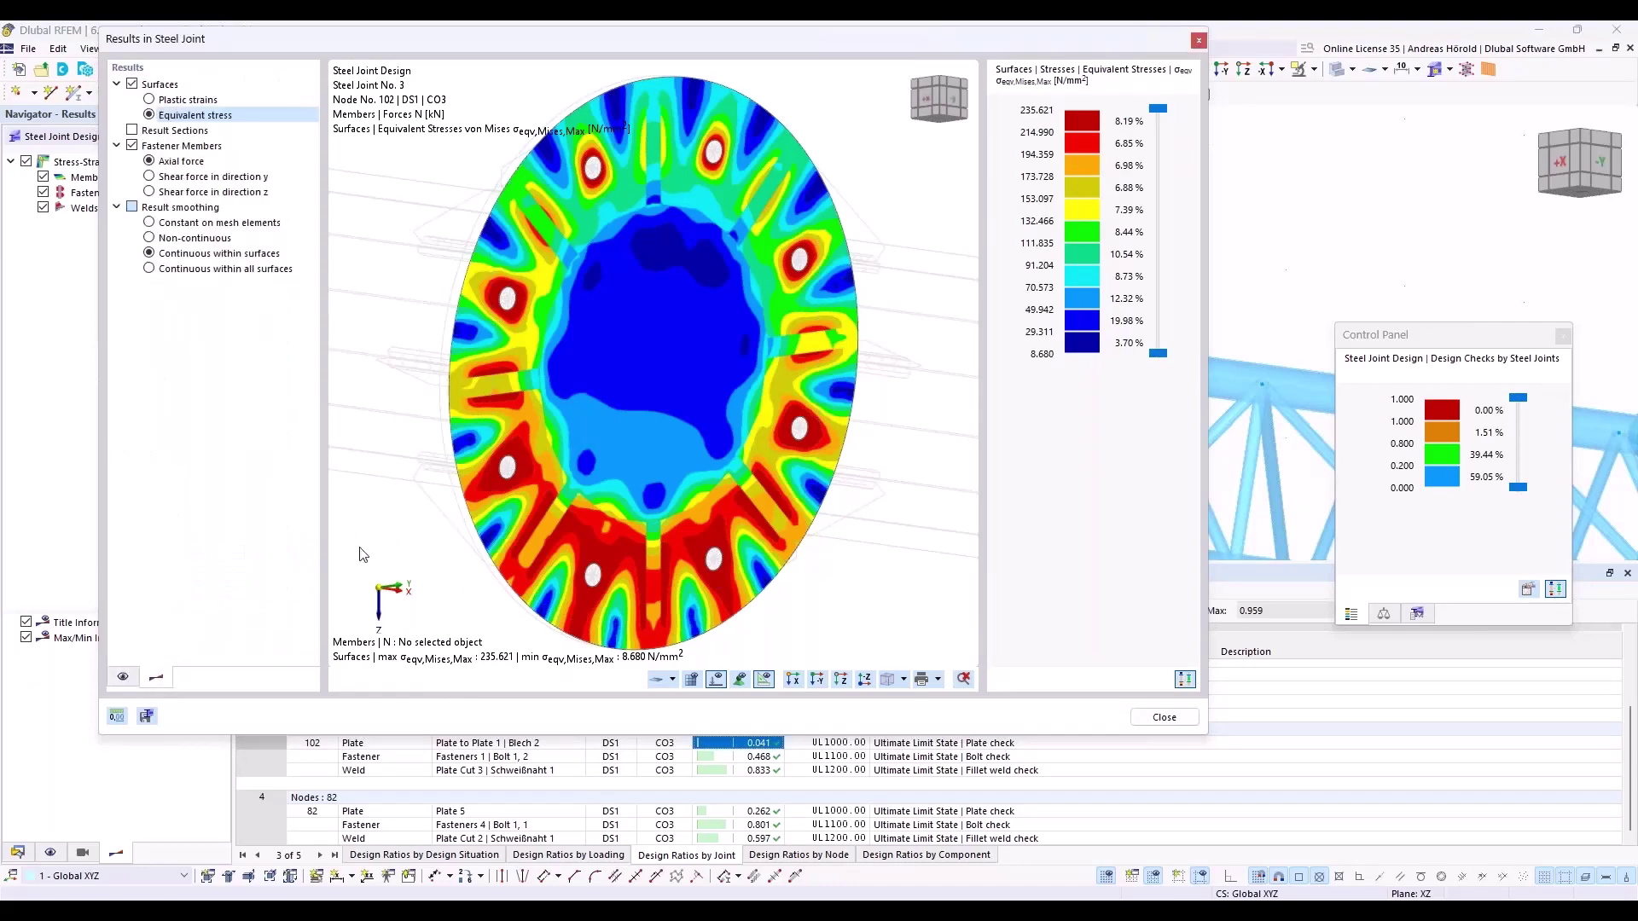
# Close the steel joint results and switch to the PowerPoint slide show with the webinar's content overview
pyautogui.click(1199, 40)
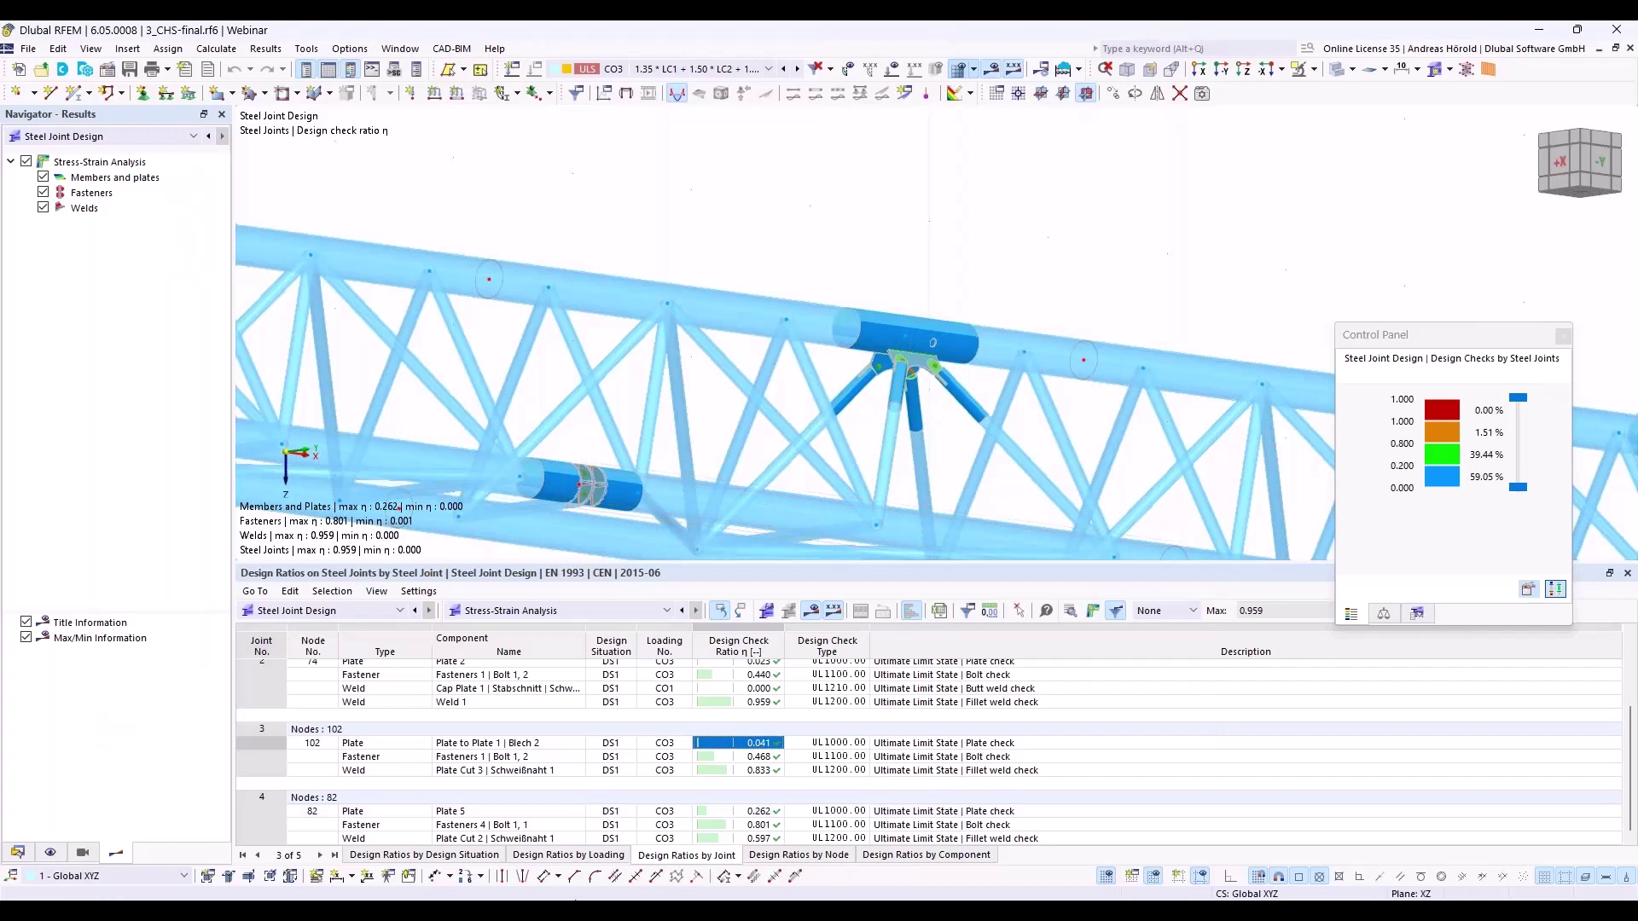
pyautogui.moveTo(595, 910)
pyautogui.click(587, 832)
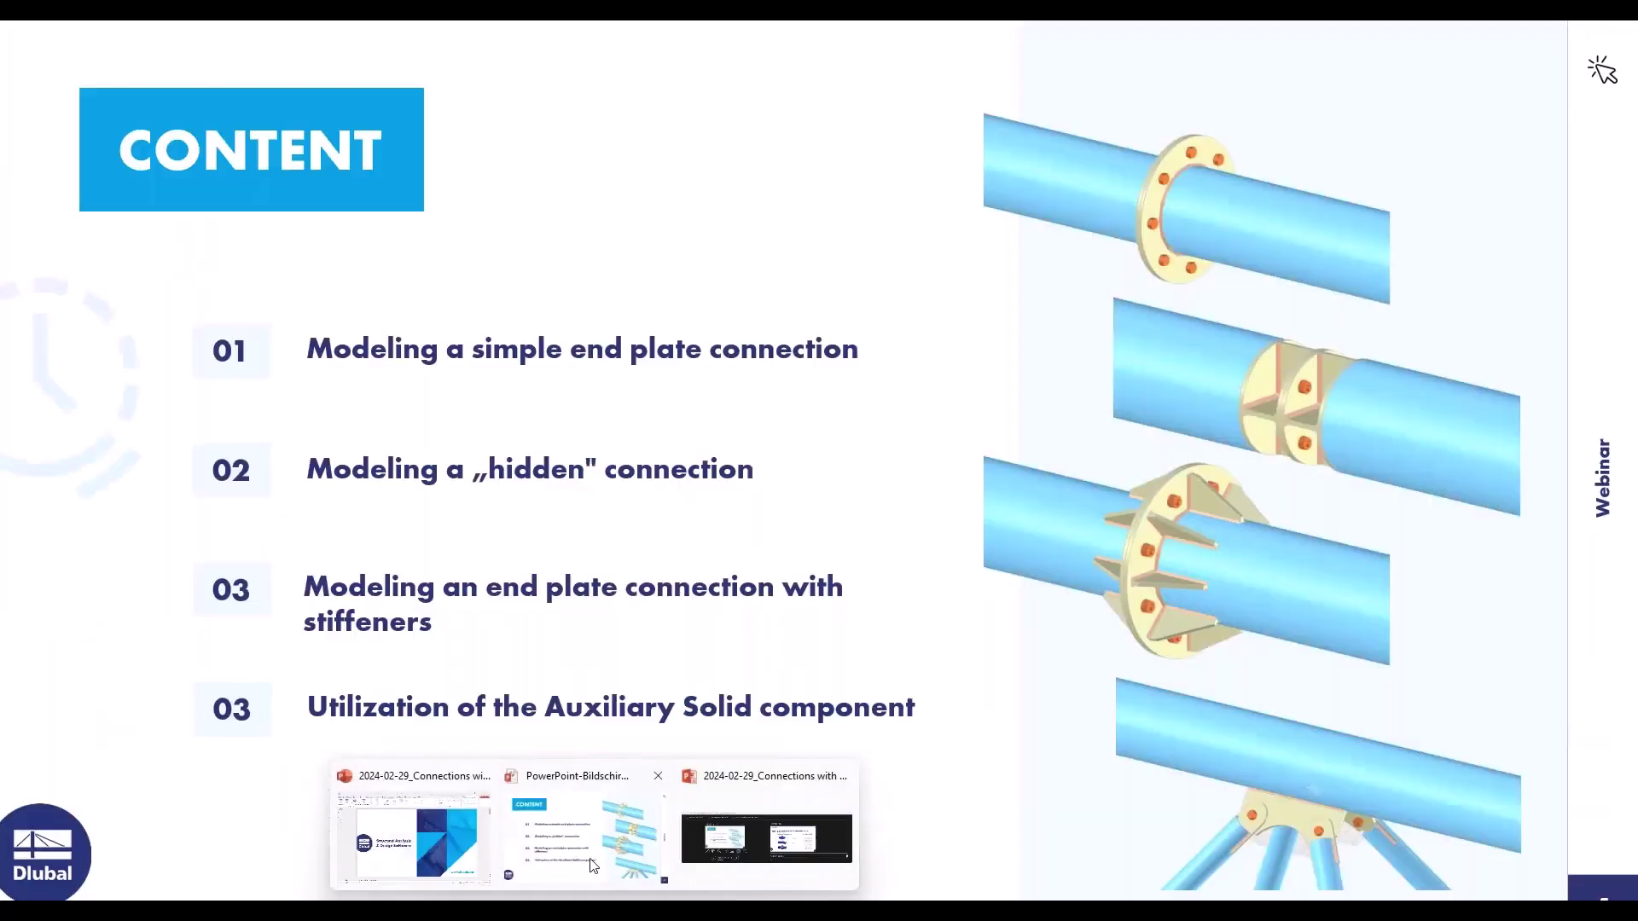